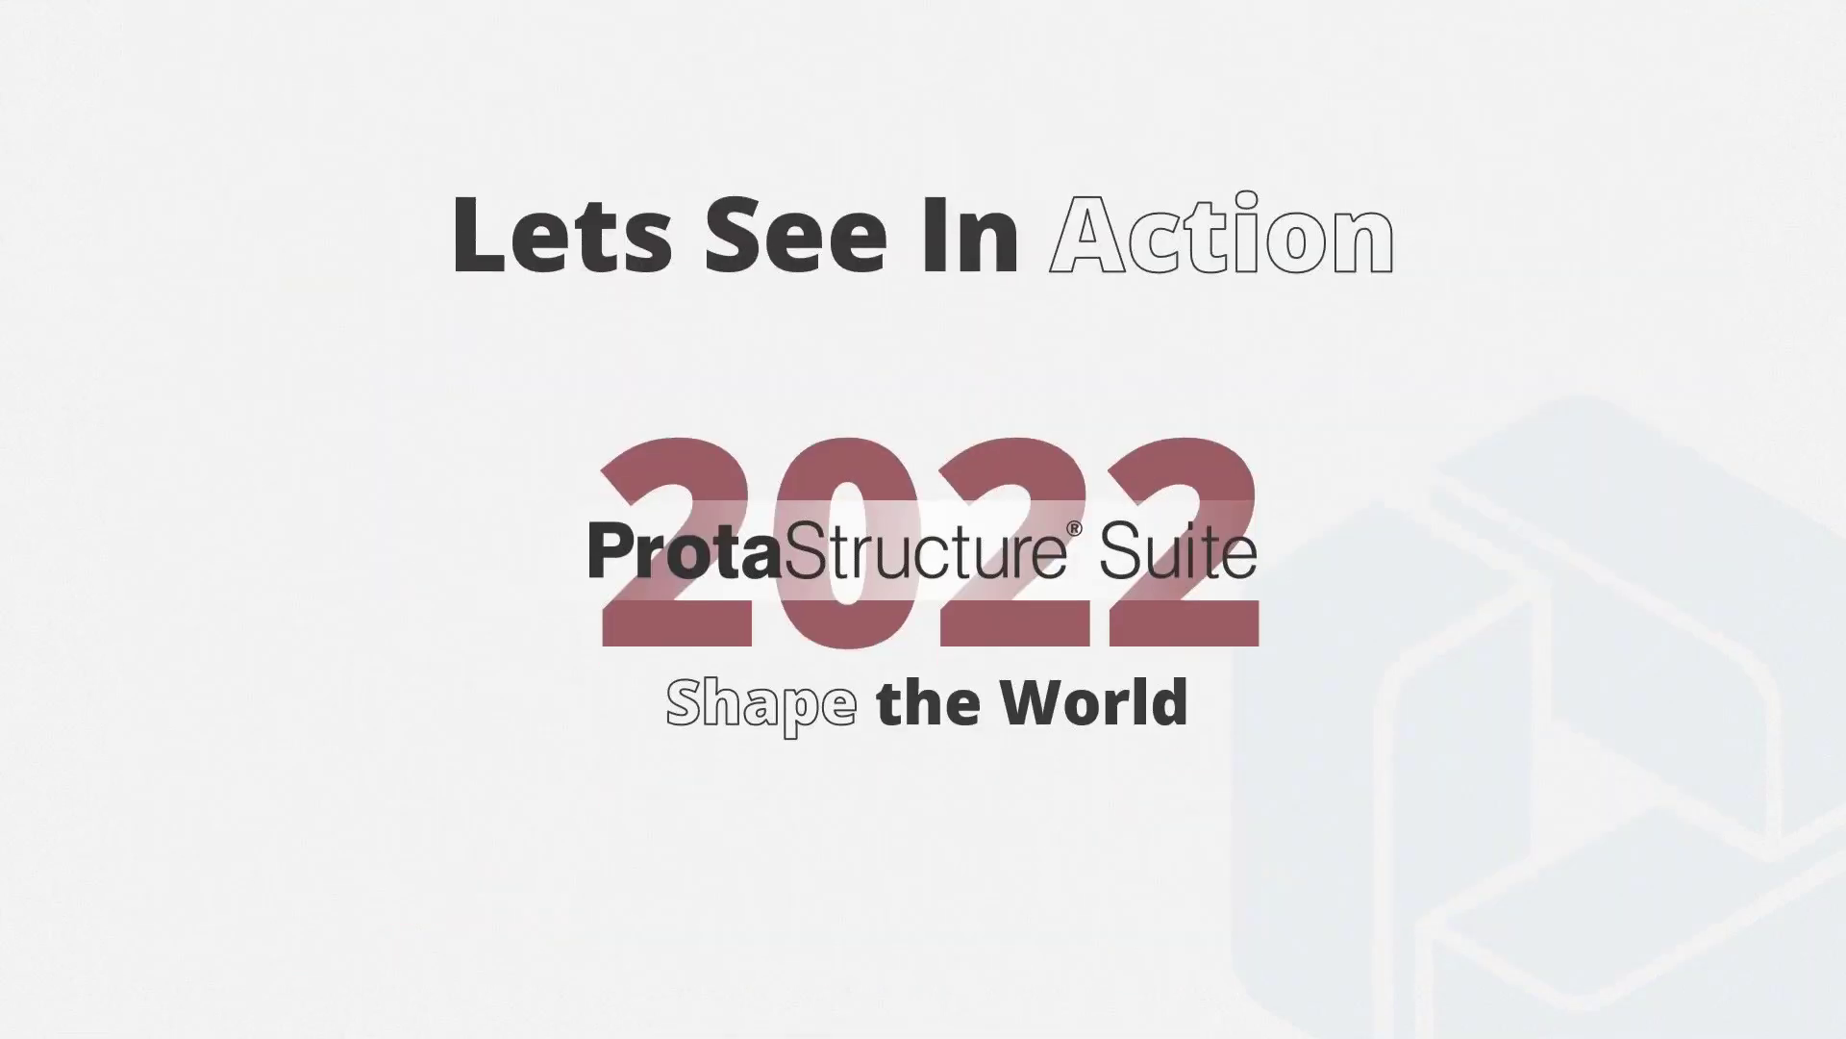
# - End the PowerPoint slideshow, minimize it, and bring up the ProtaStructure steel frame model
pyautogui.press('Escape')
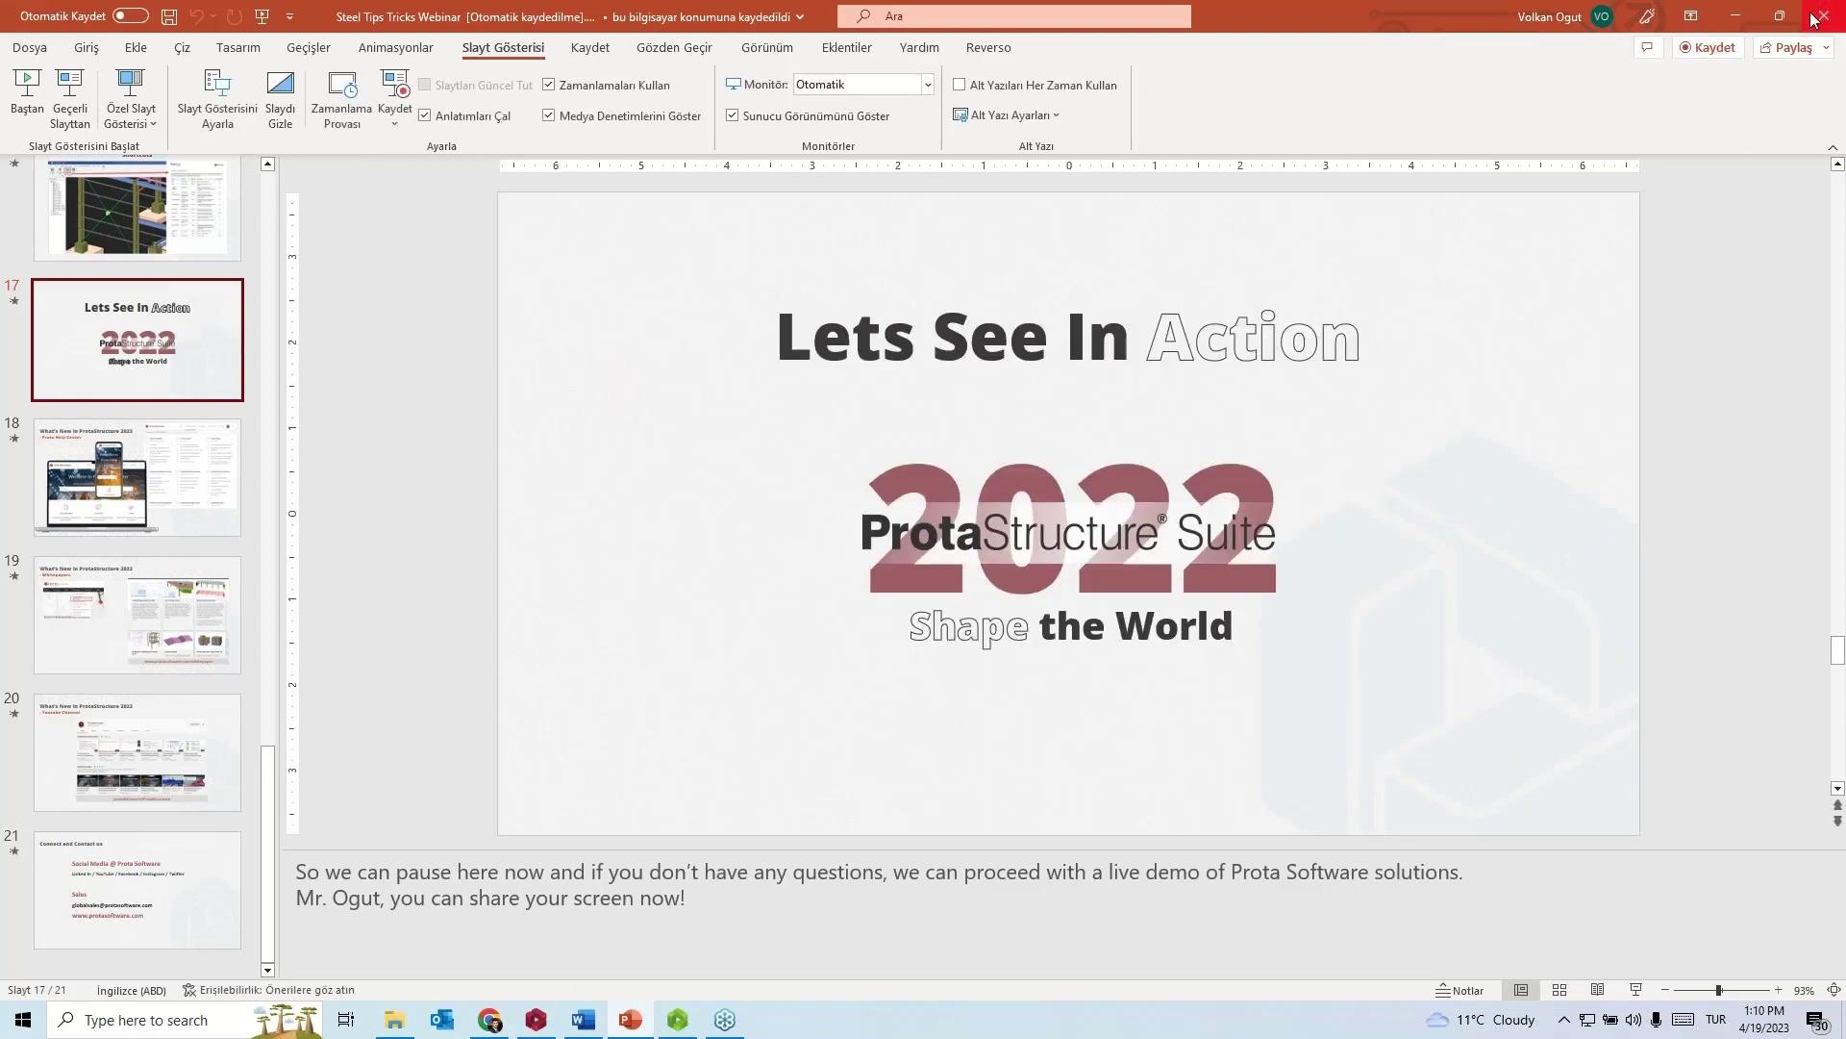
pyautogui.click(1744, 21)
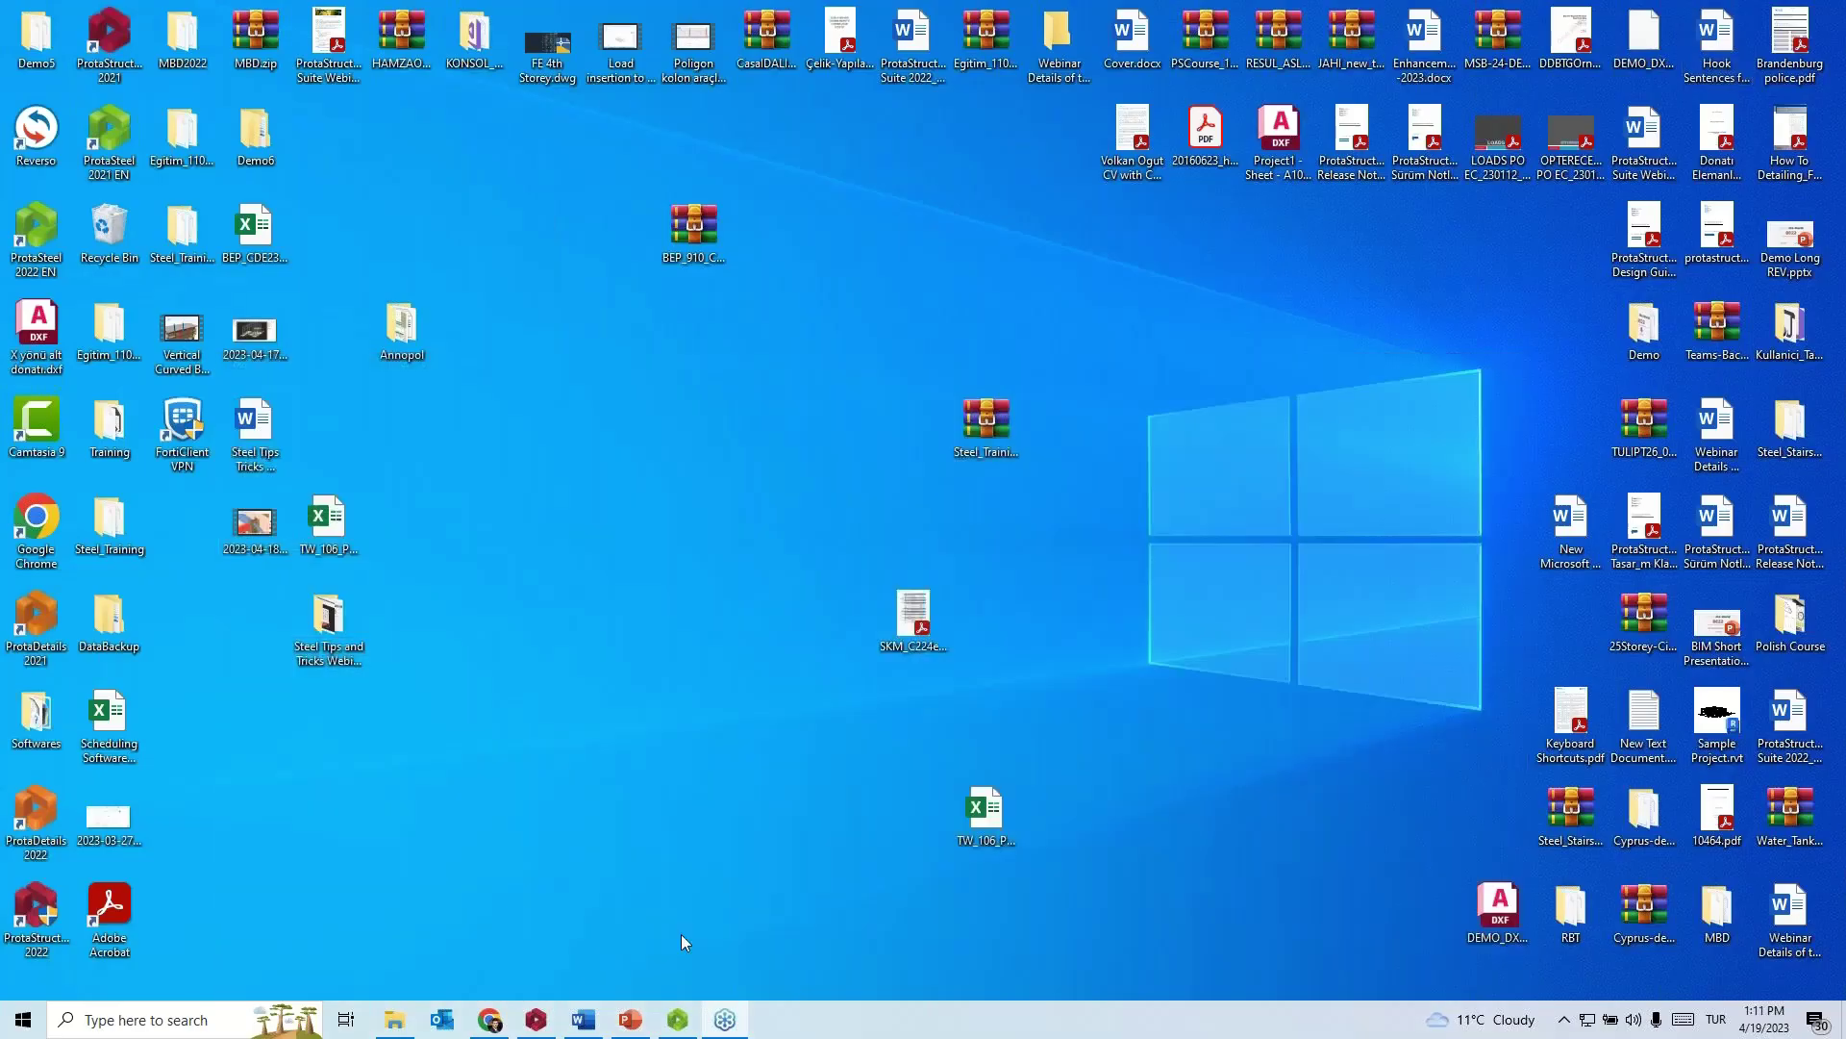
pyautogui.click(536, 1019)
pyautogui.moveTo(1188, 743); pyautogui.dragTo(966, 697, button='middle')
pyautogui.scroll(4, 1047, 616)
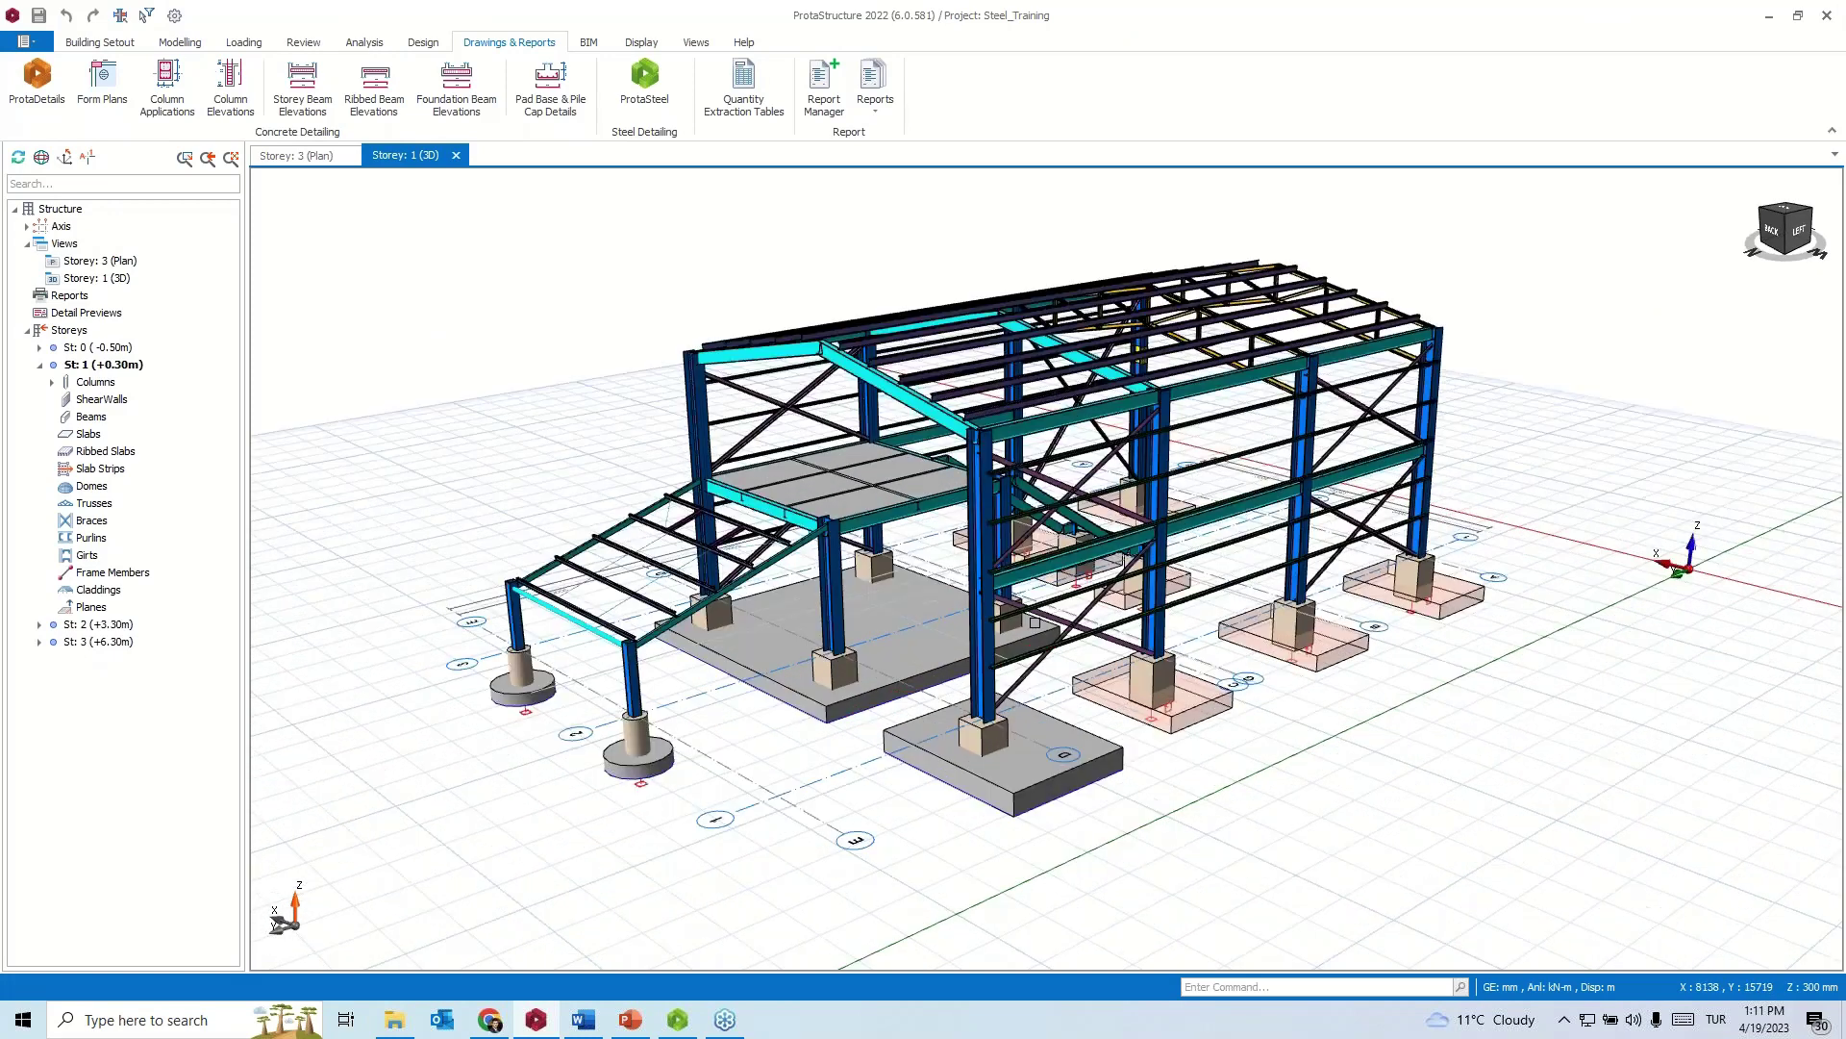
pyautogui.moveTo(1058, 582); pyautogui.dragTo(1041, 654, button='middle')
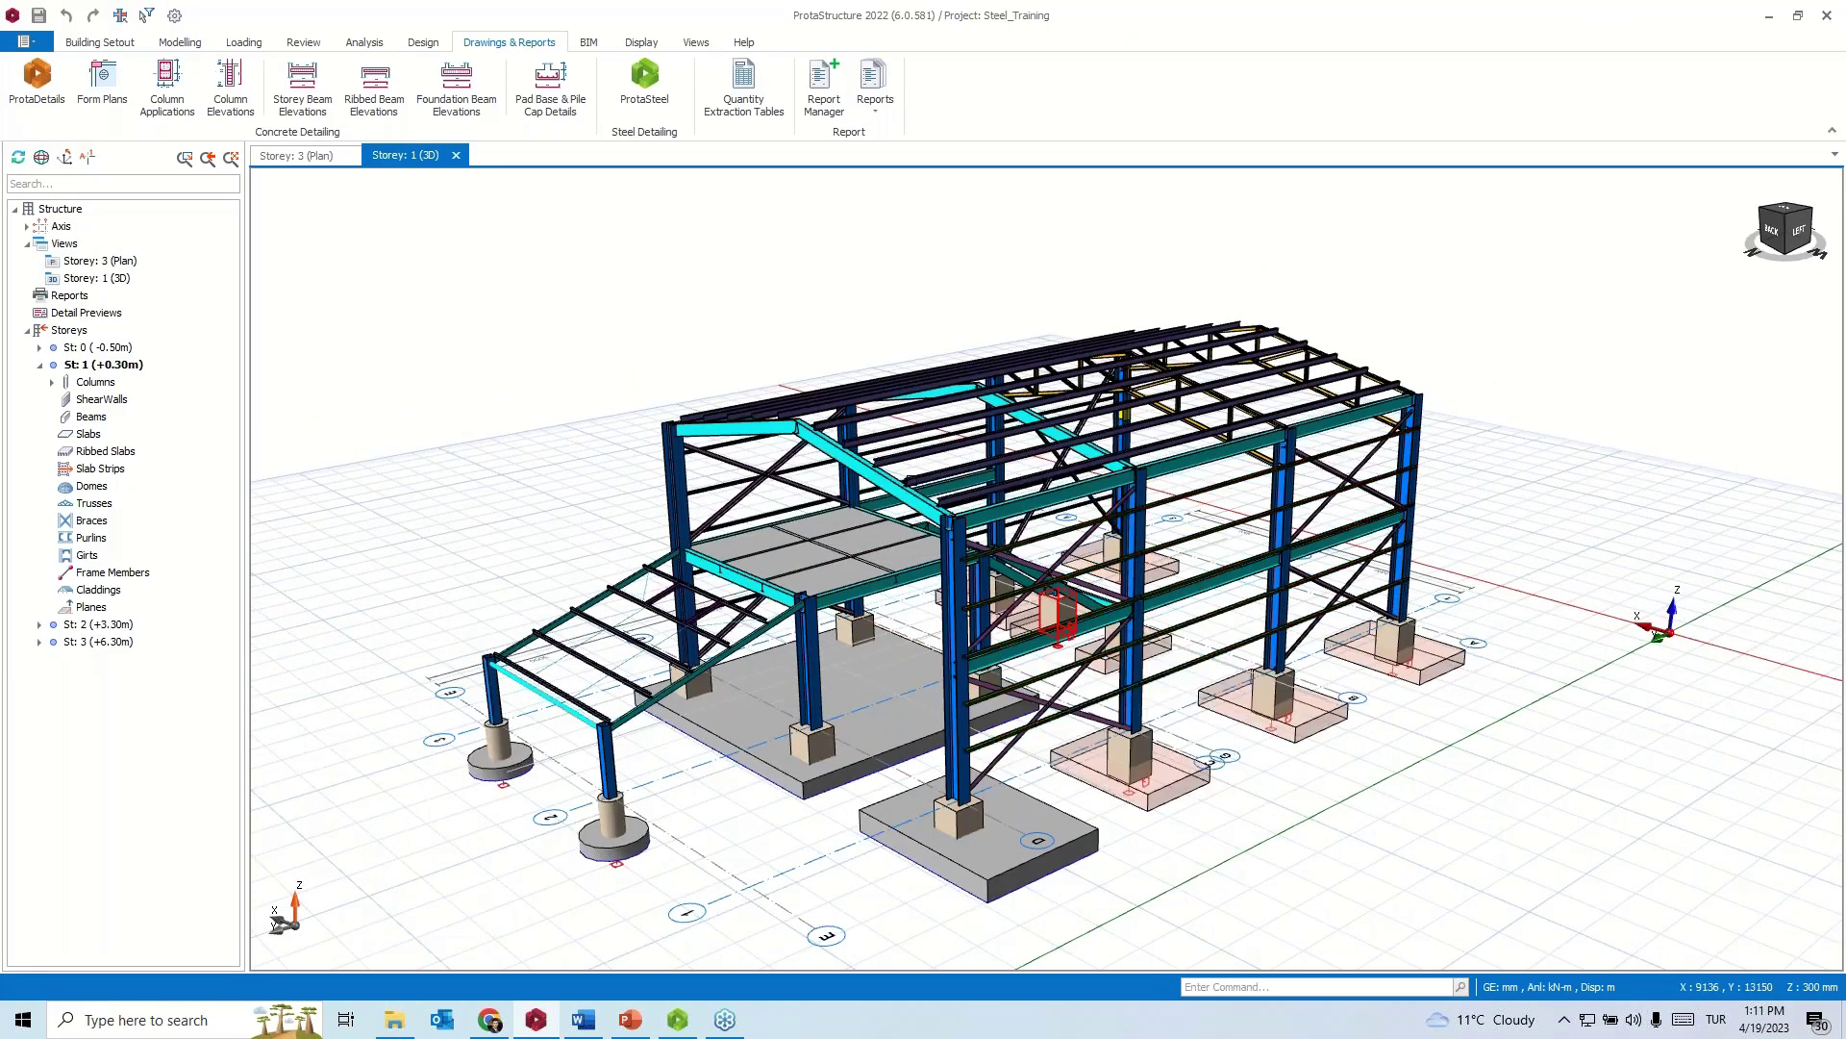
pyautogui.click(364, 42)
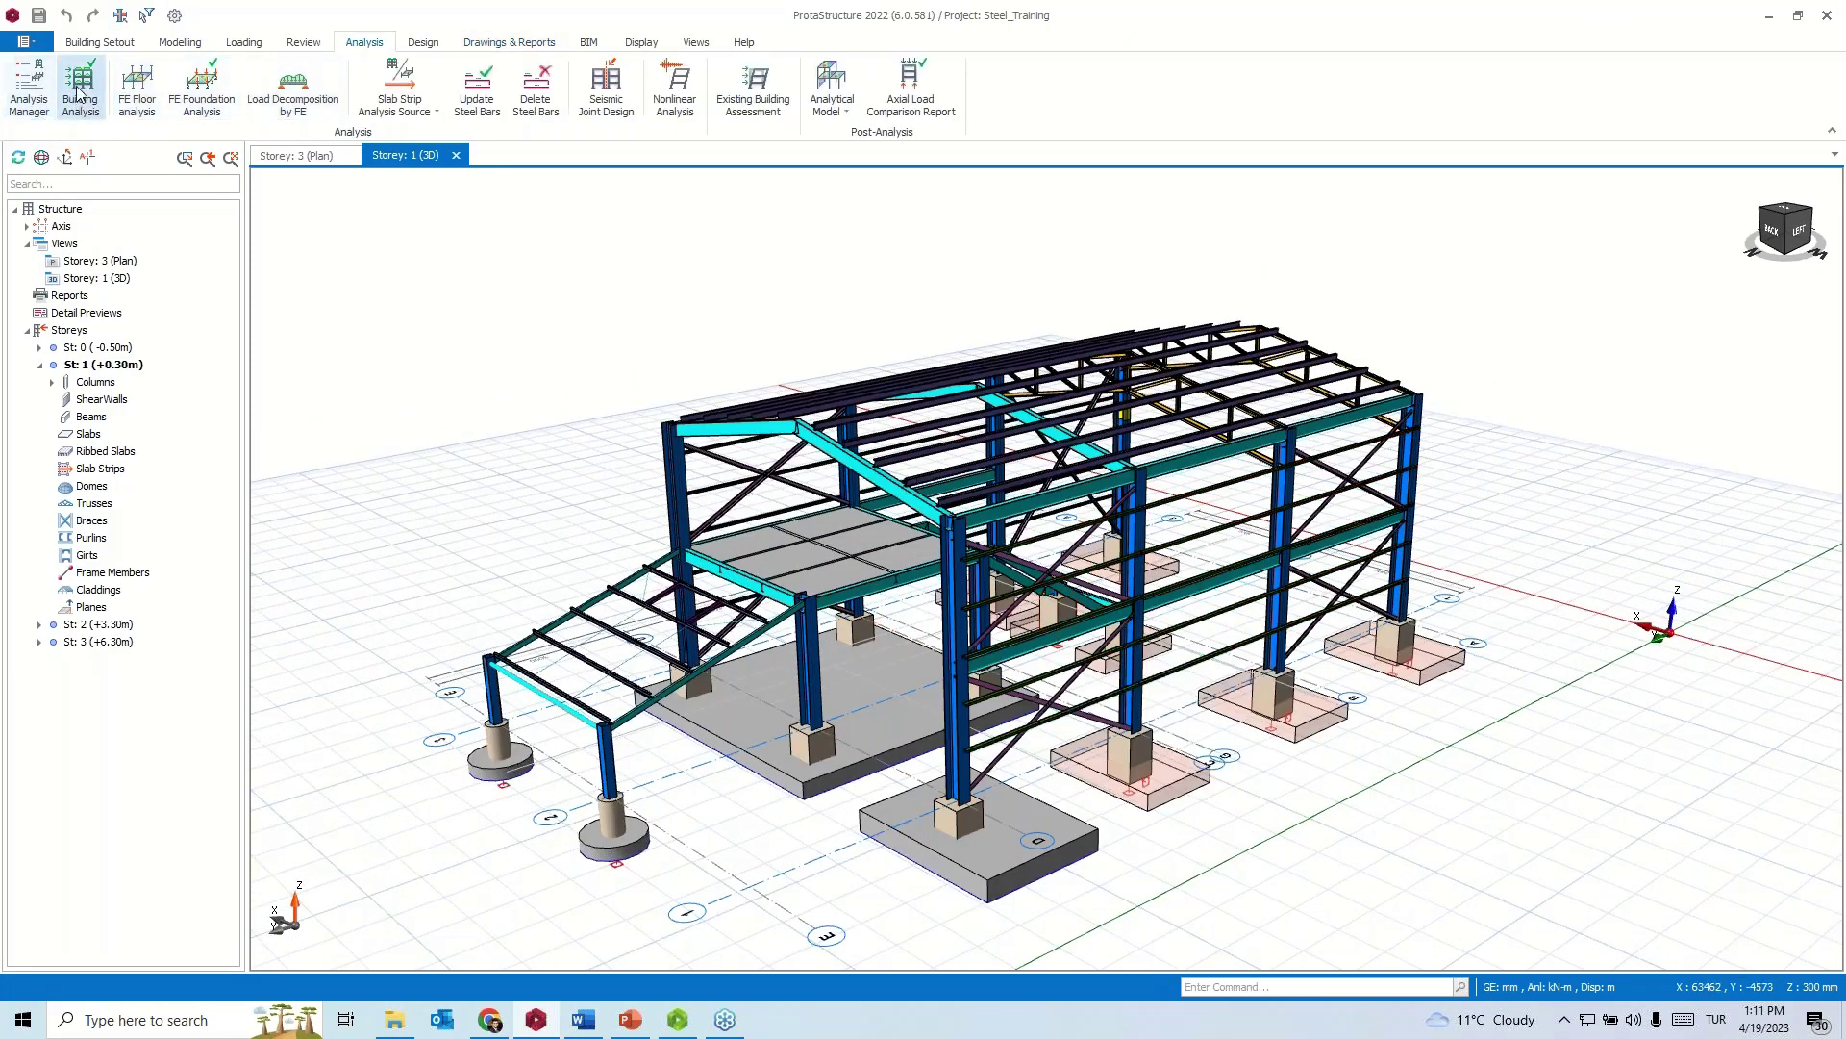
pyautogui.click(423, 42)
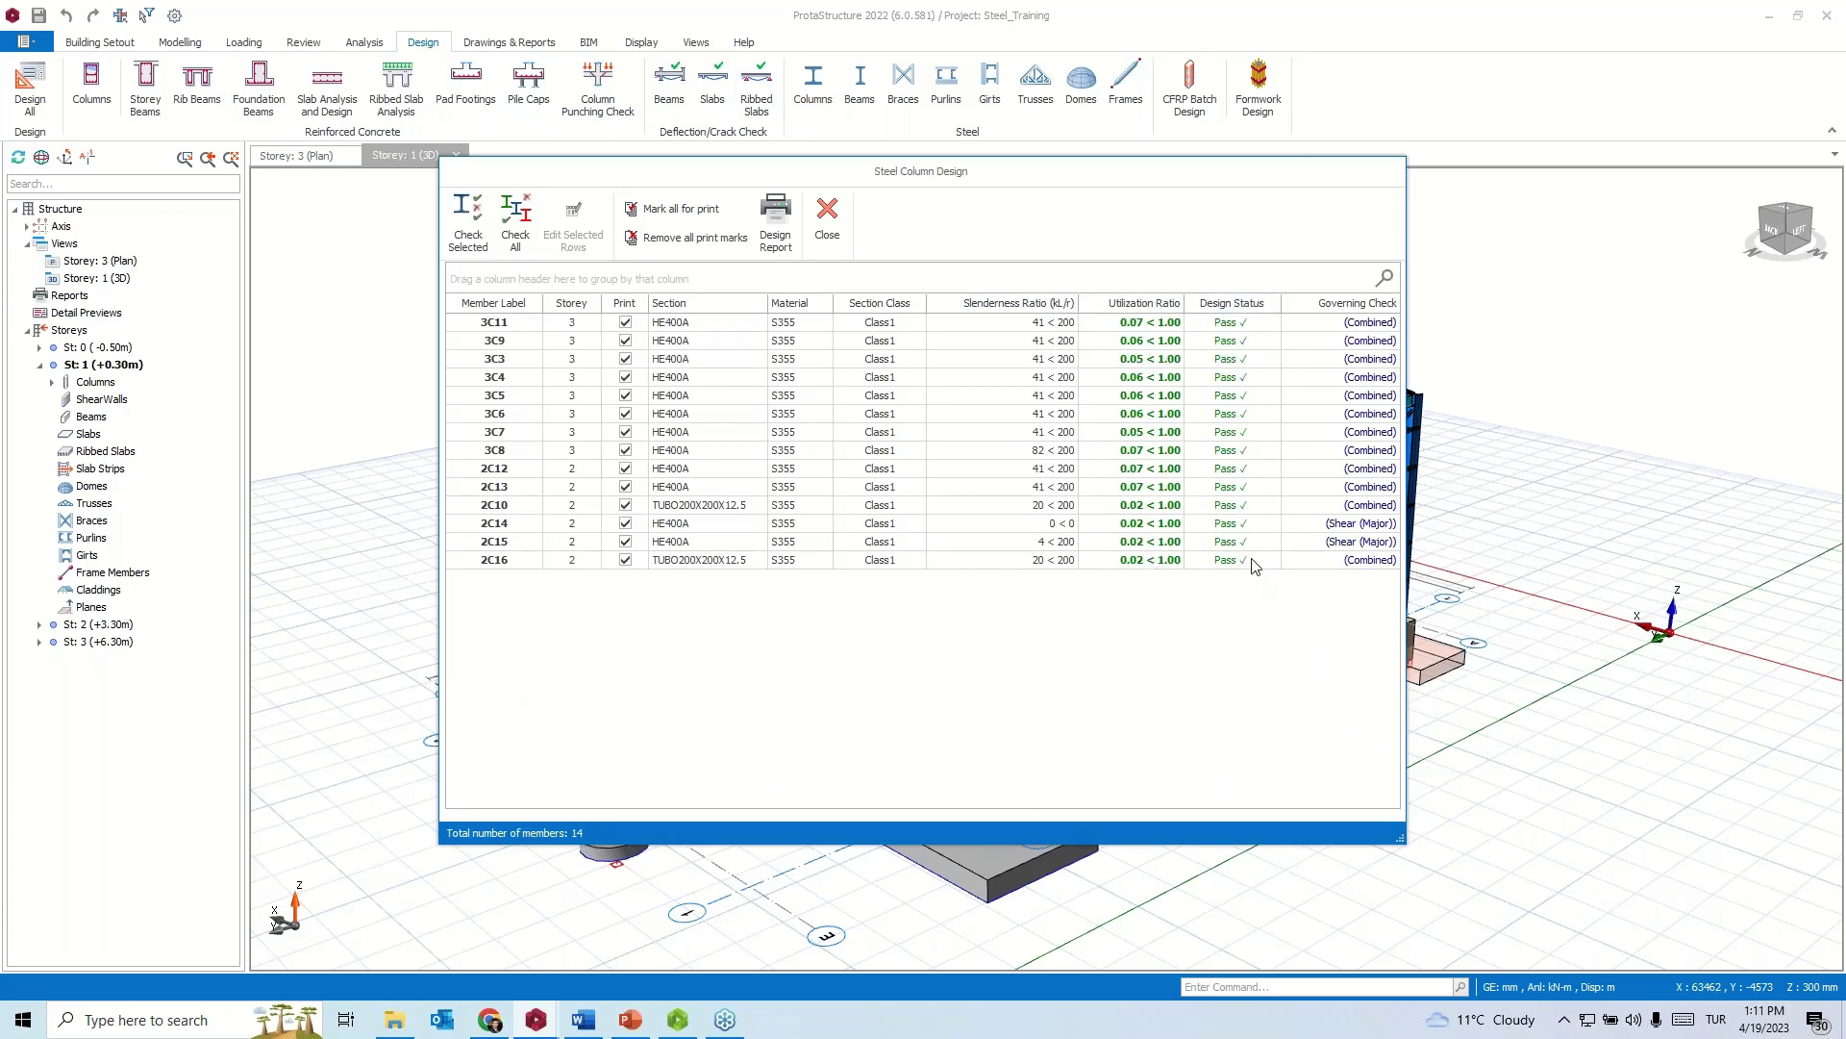
pyautogui.click(829, 222)
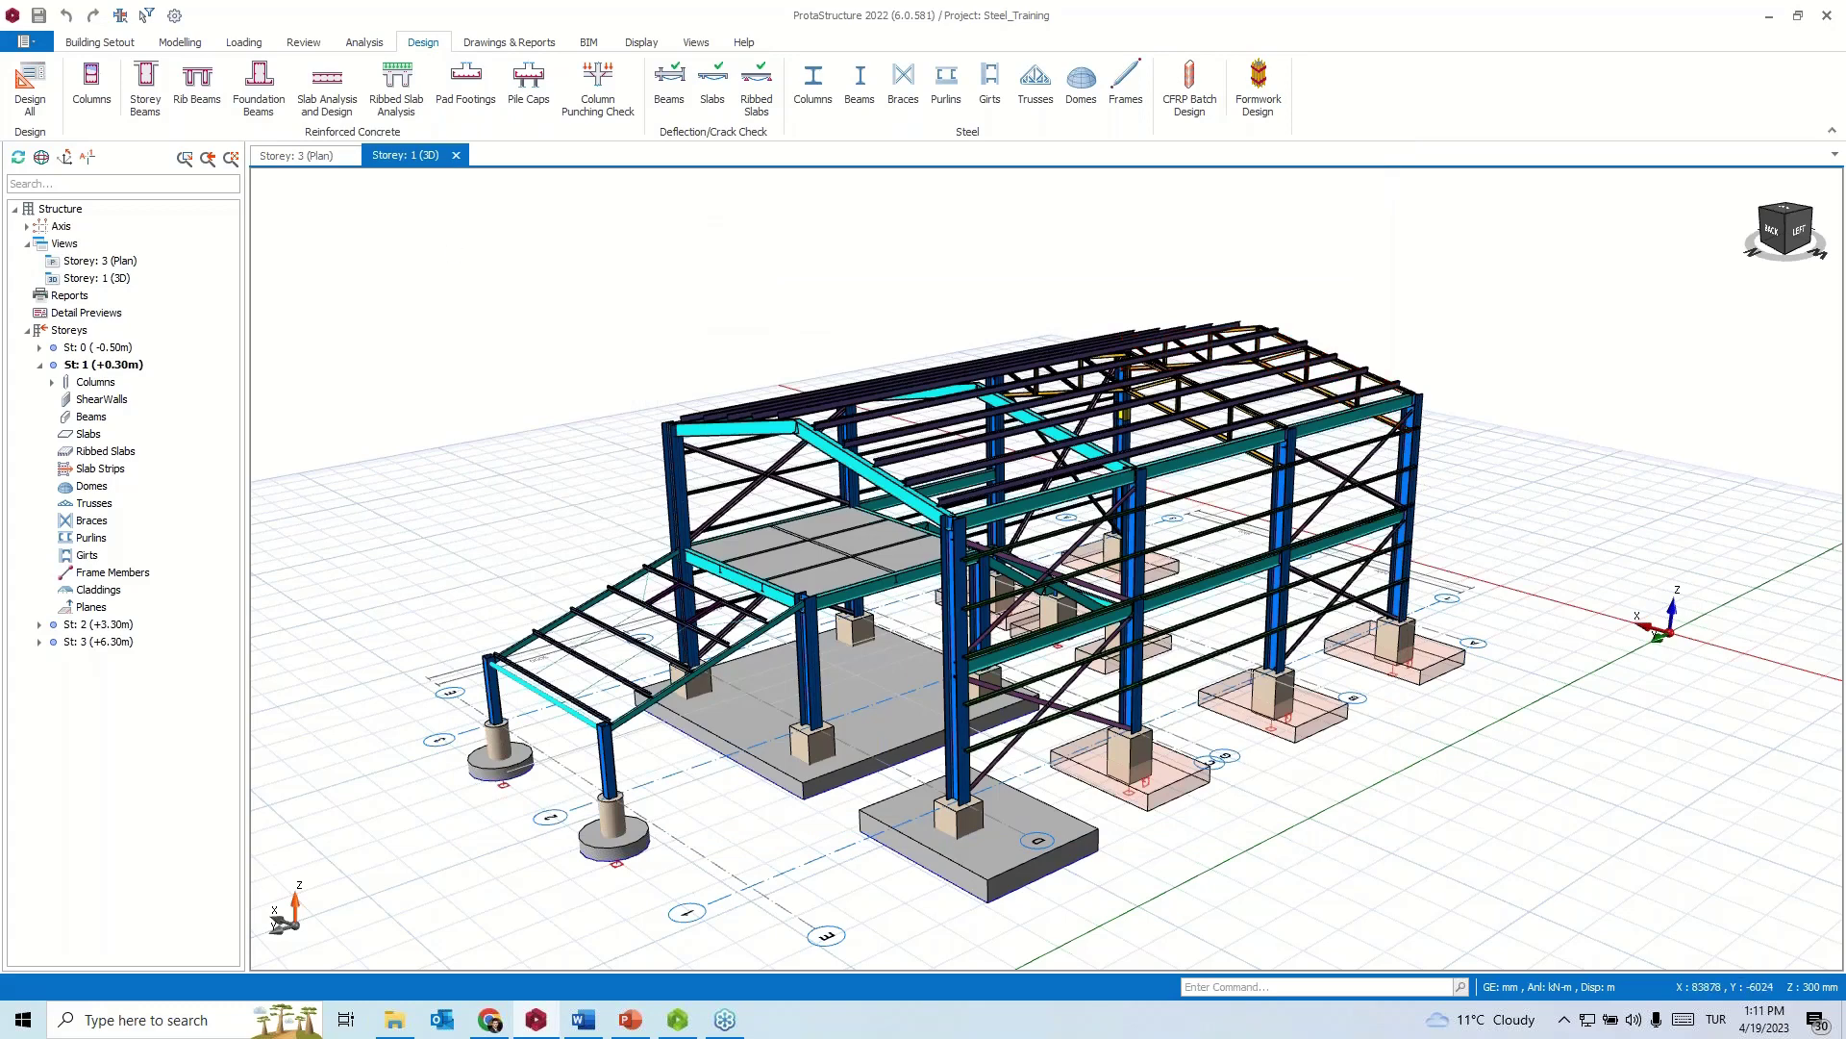
pyautogui.click(509, 43)
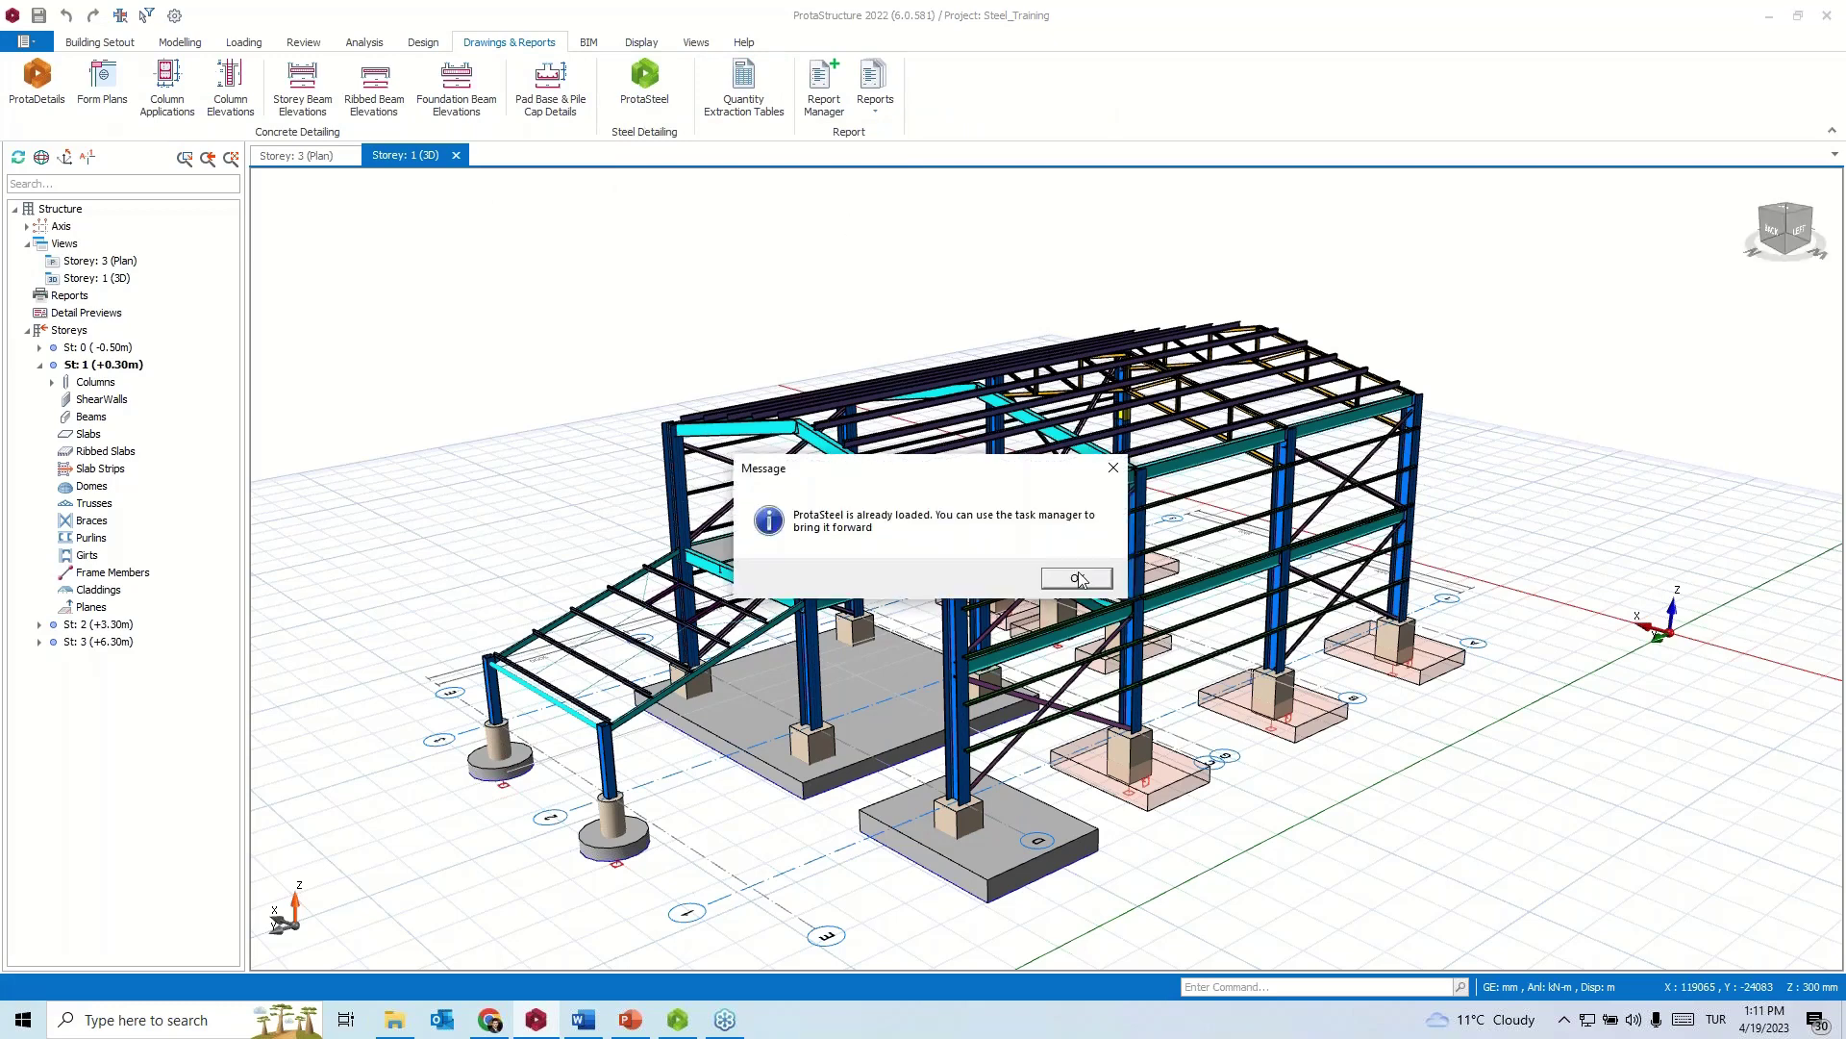
pyautogui.click(1078, 580)
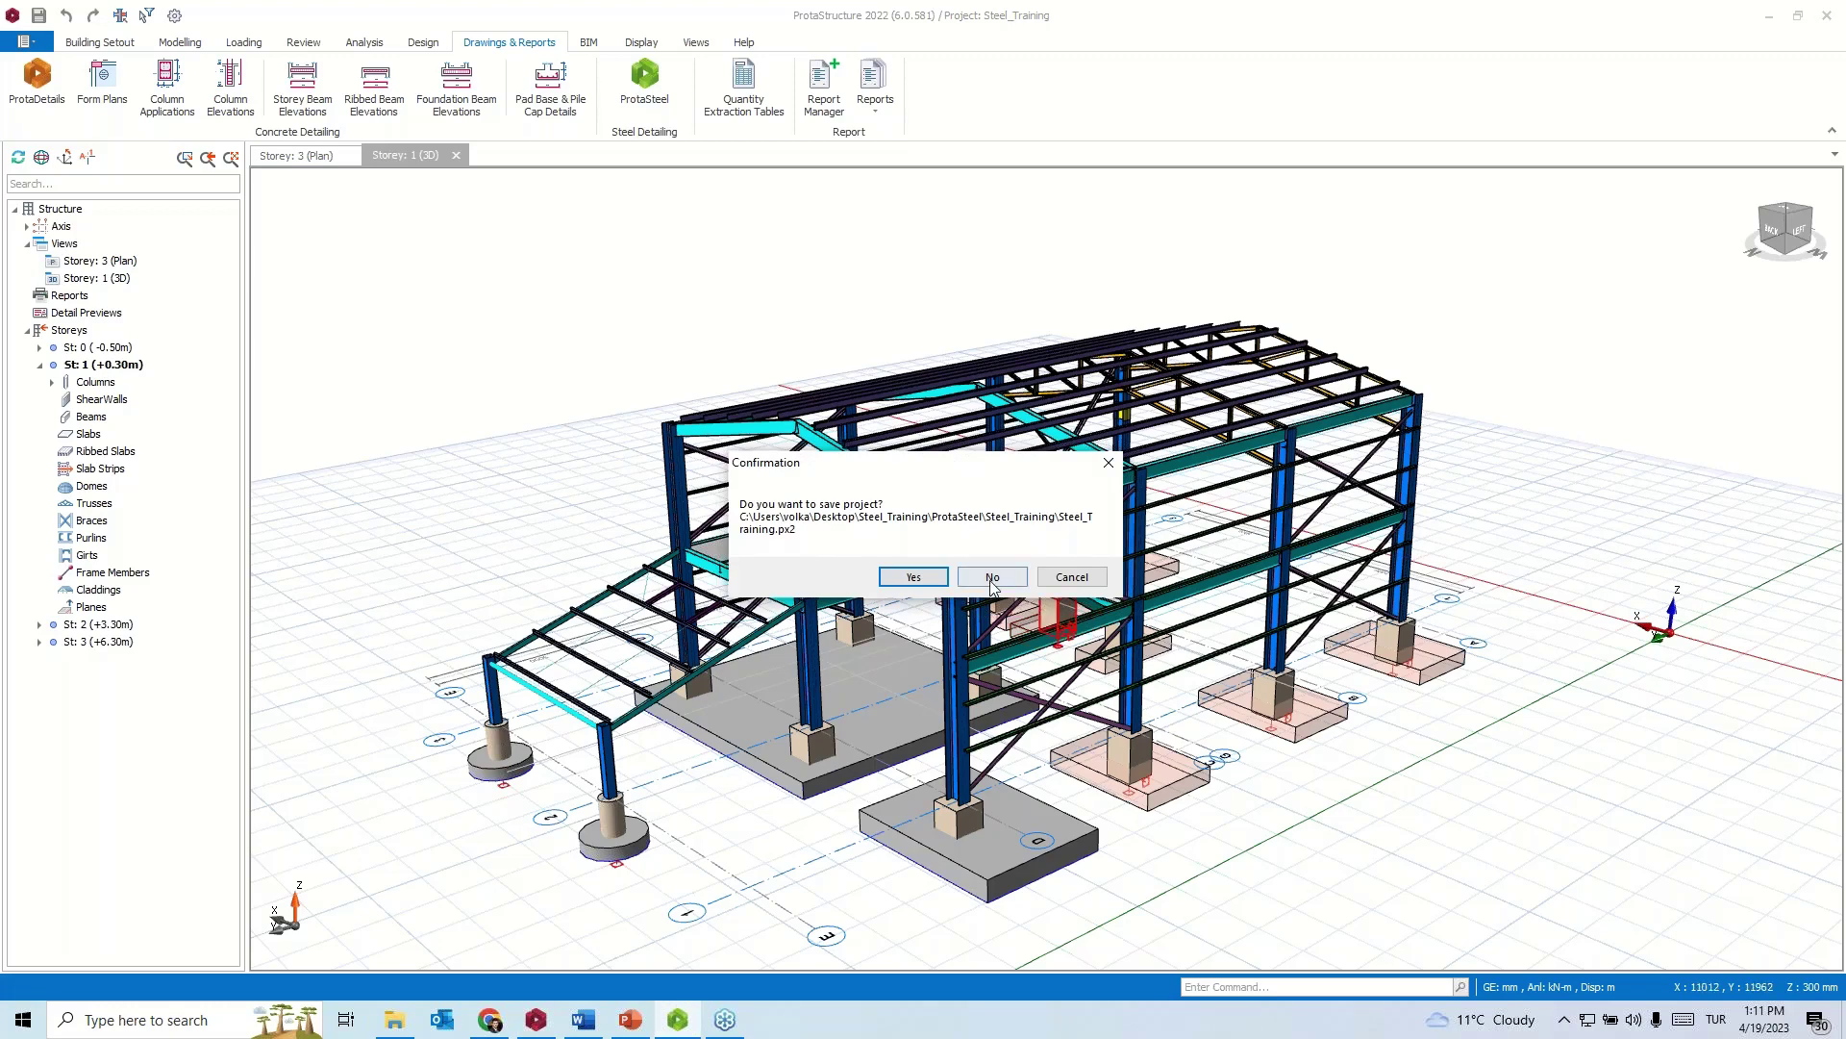
pyautogui.click(994, 578)
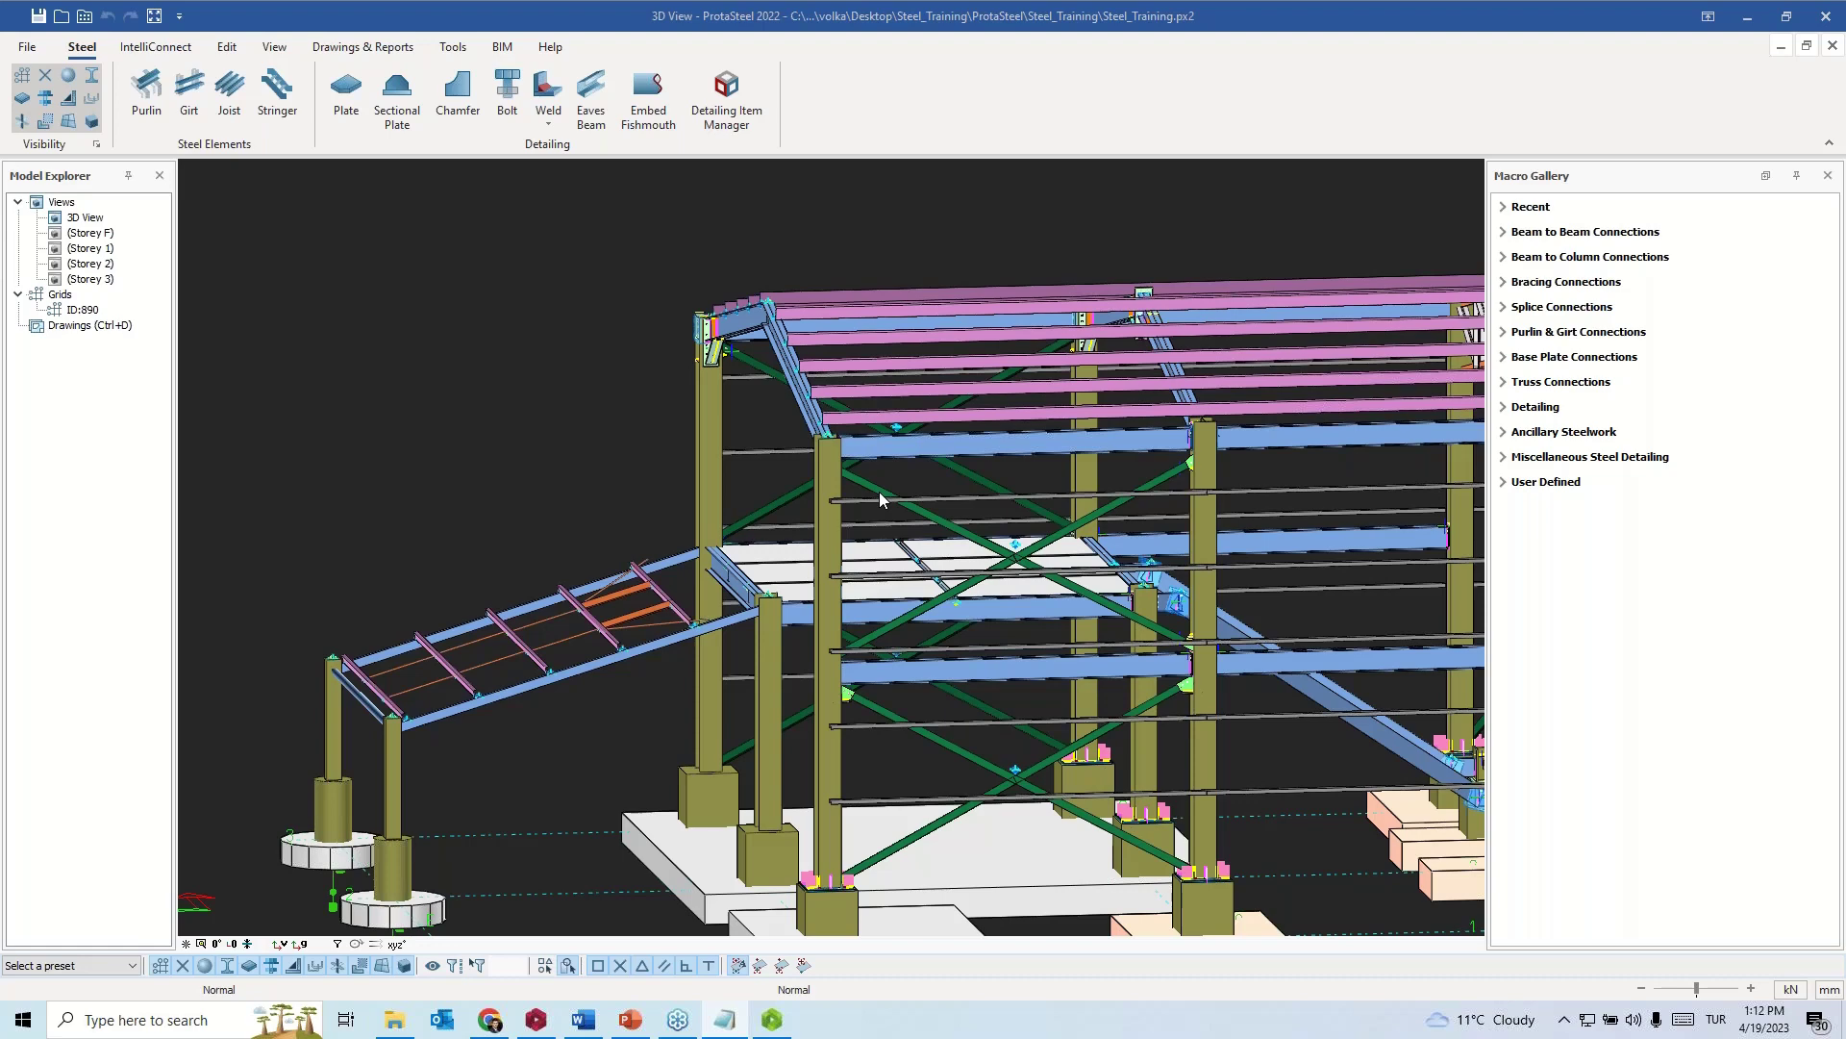
# - Orbit to the gable end and start the Simple Base Plate (Designed) macro from Base Plate Connections
pyautogui.scroll(-1, 880, 496)
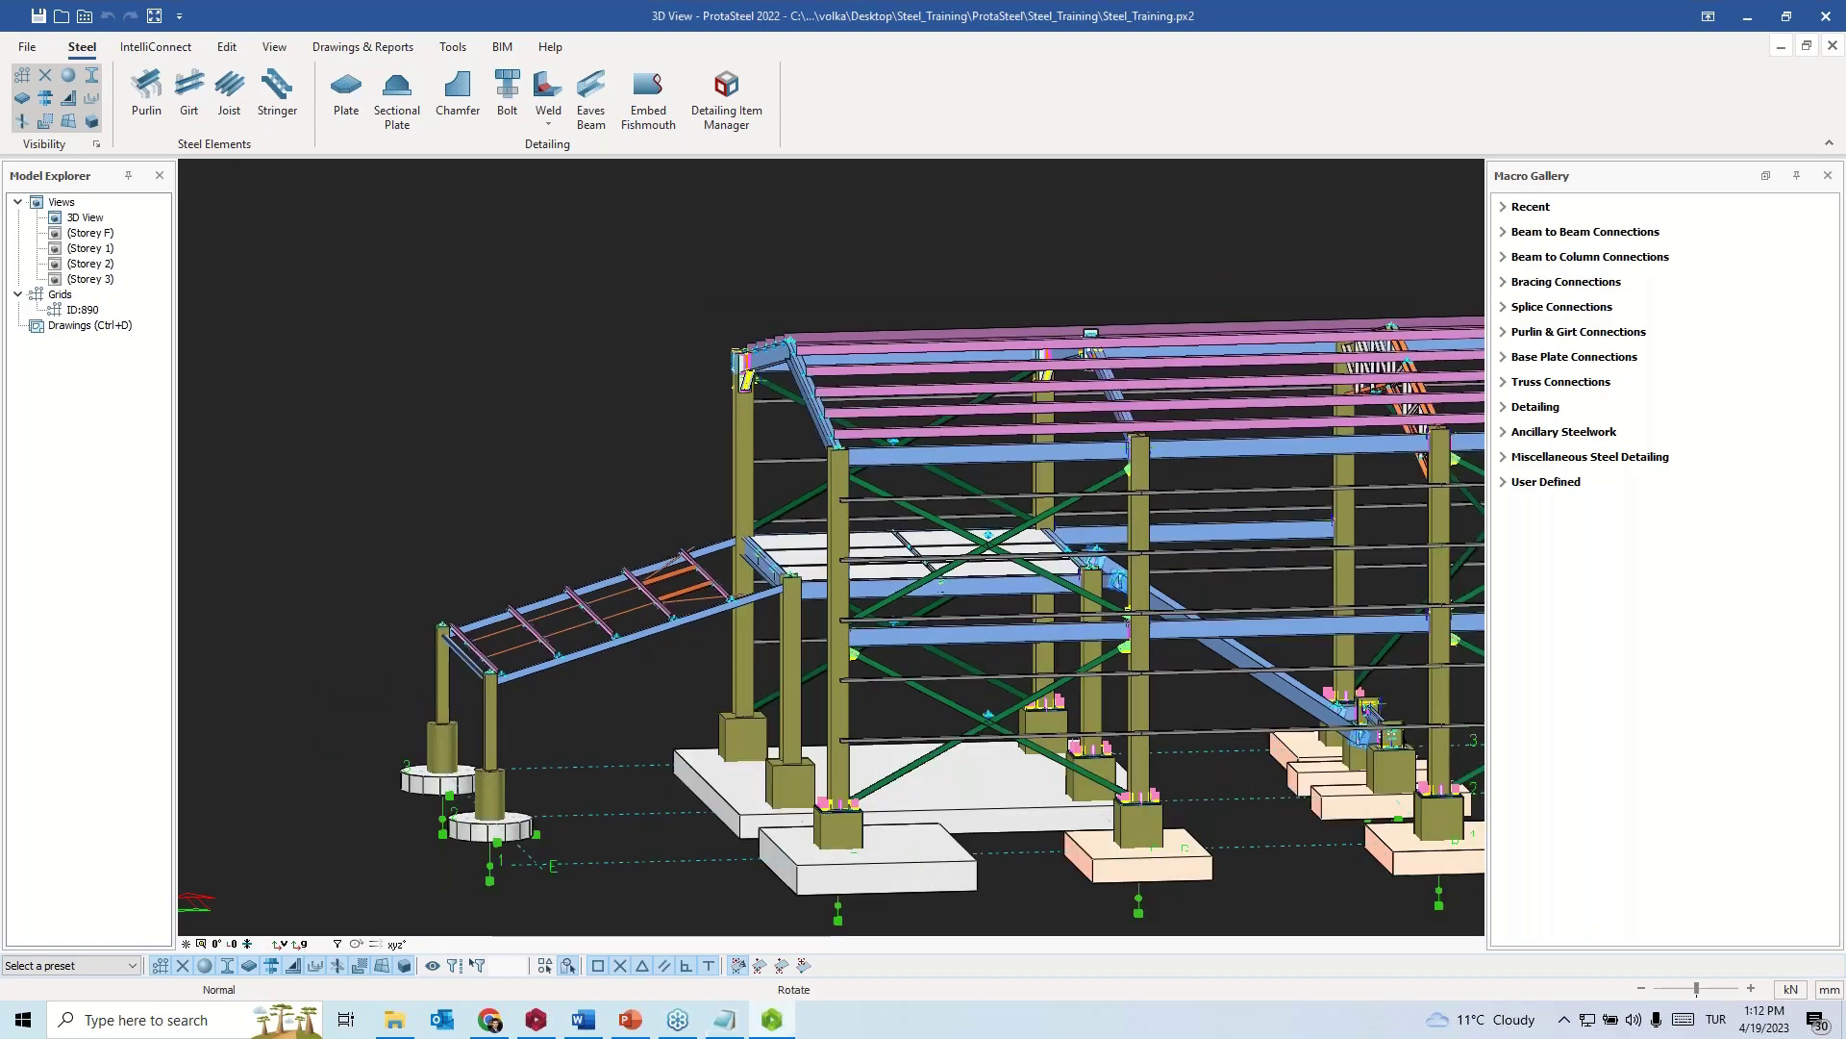
pyautogui.moveTo(880, 496); pyautogui.dragTo(942, 536, button='middle')
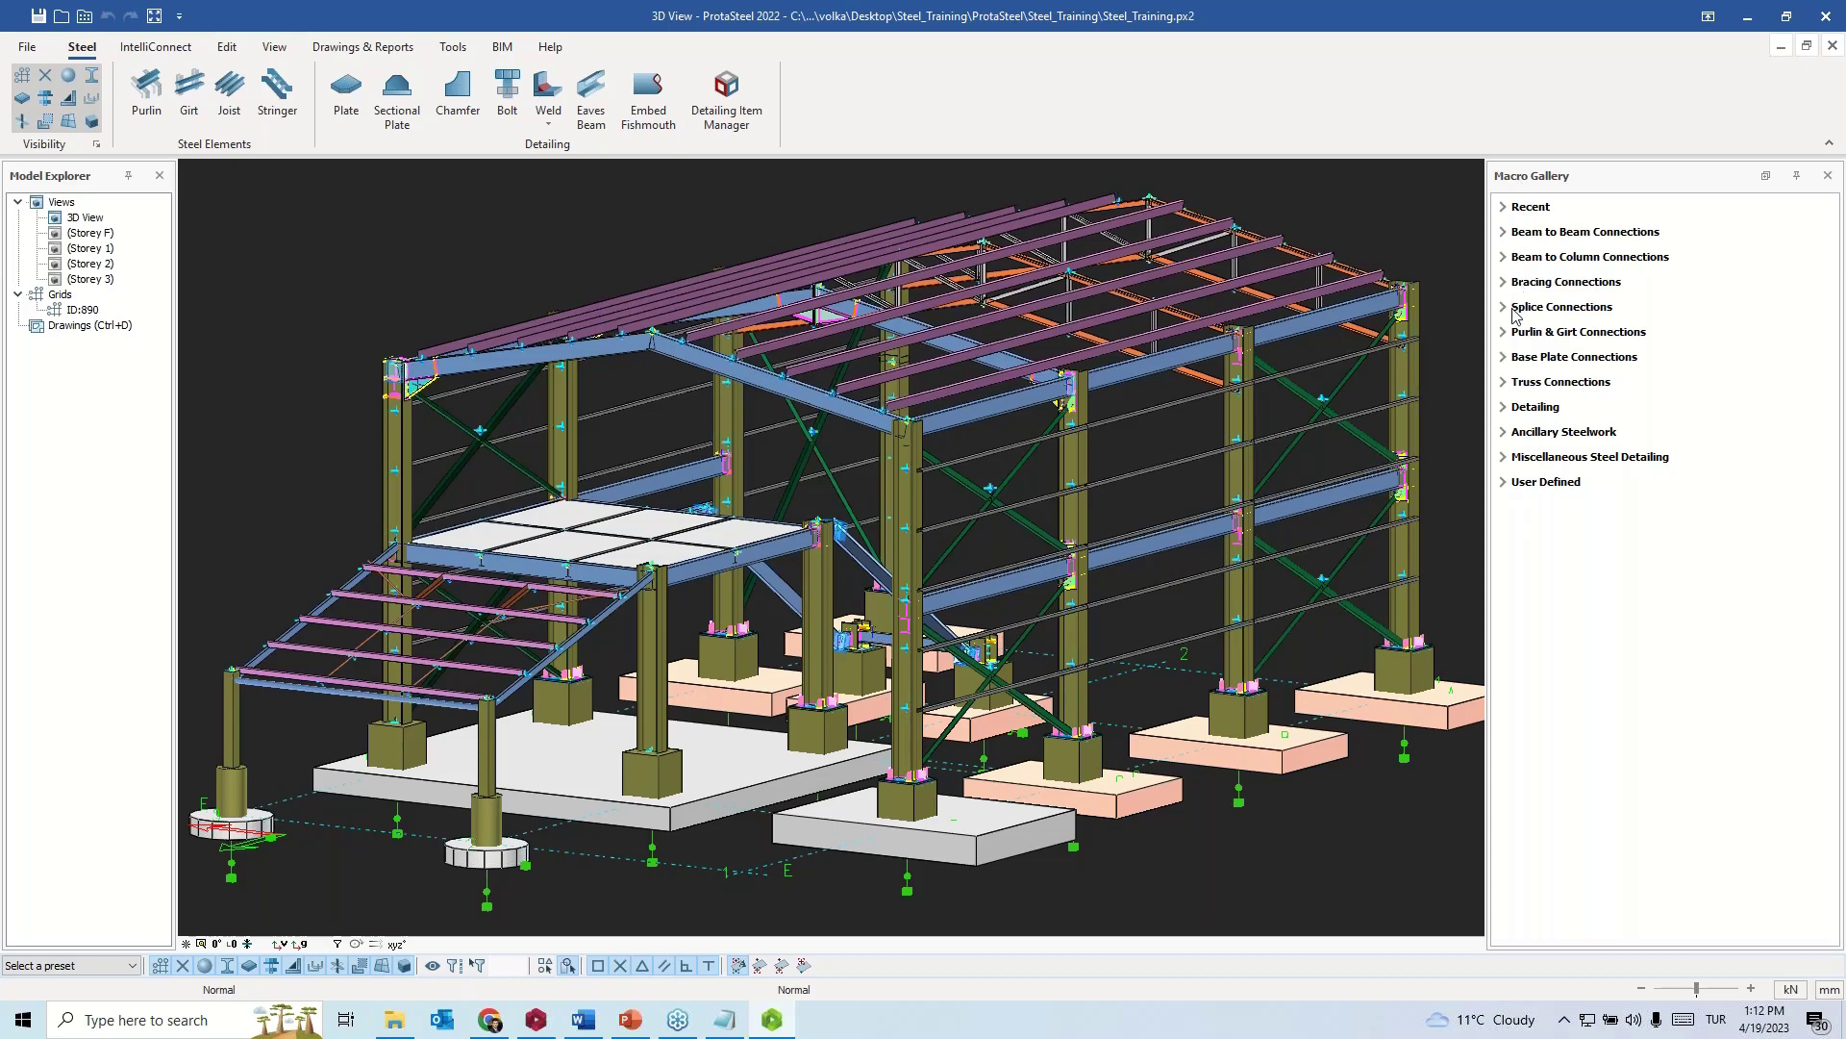
pyautogui.click(1506, 358)
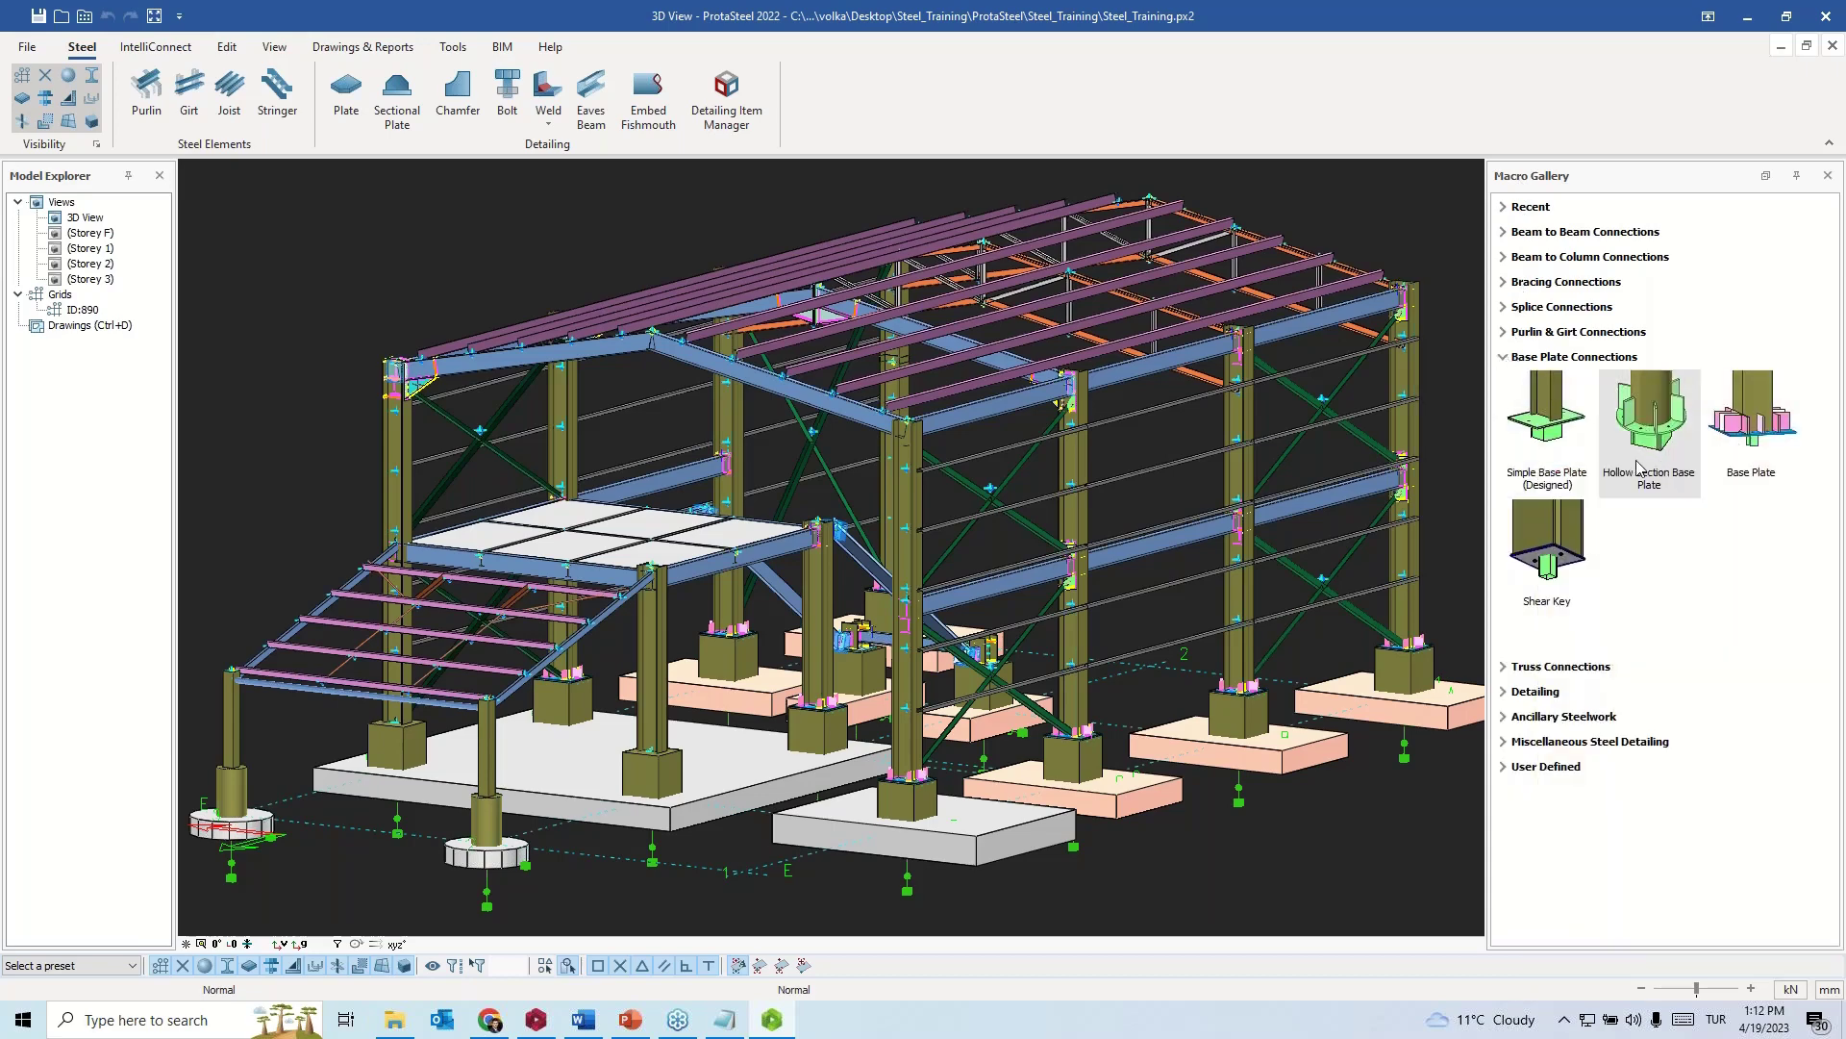
pyautogui.click(1571, 426)
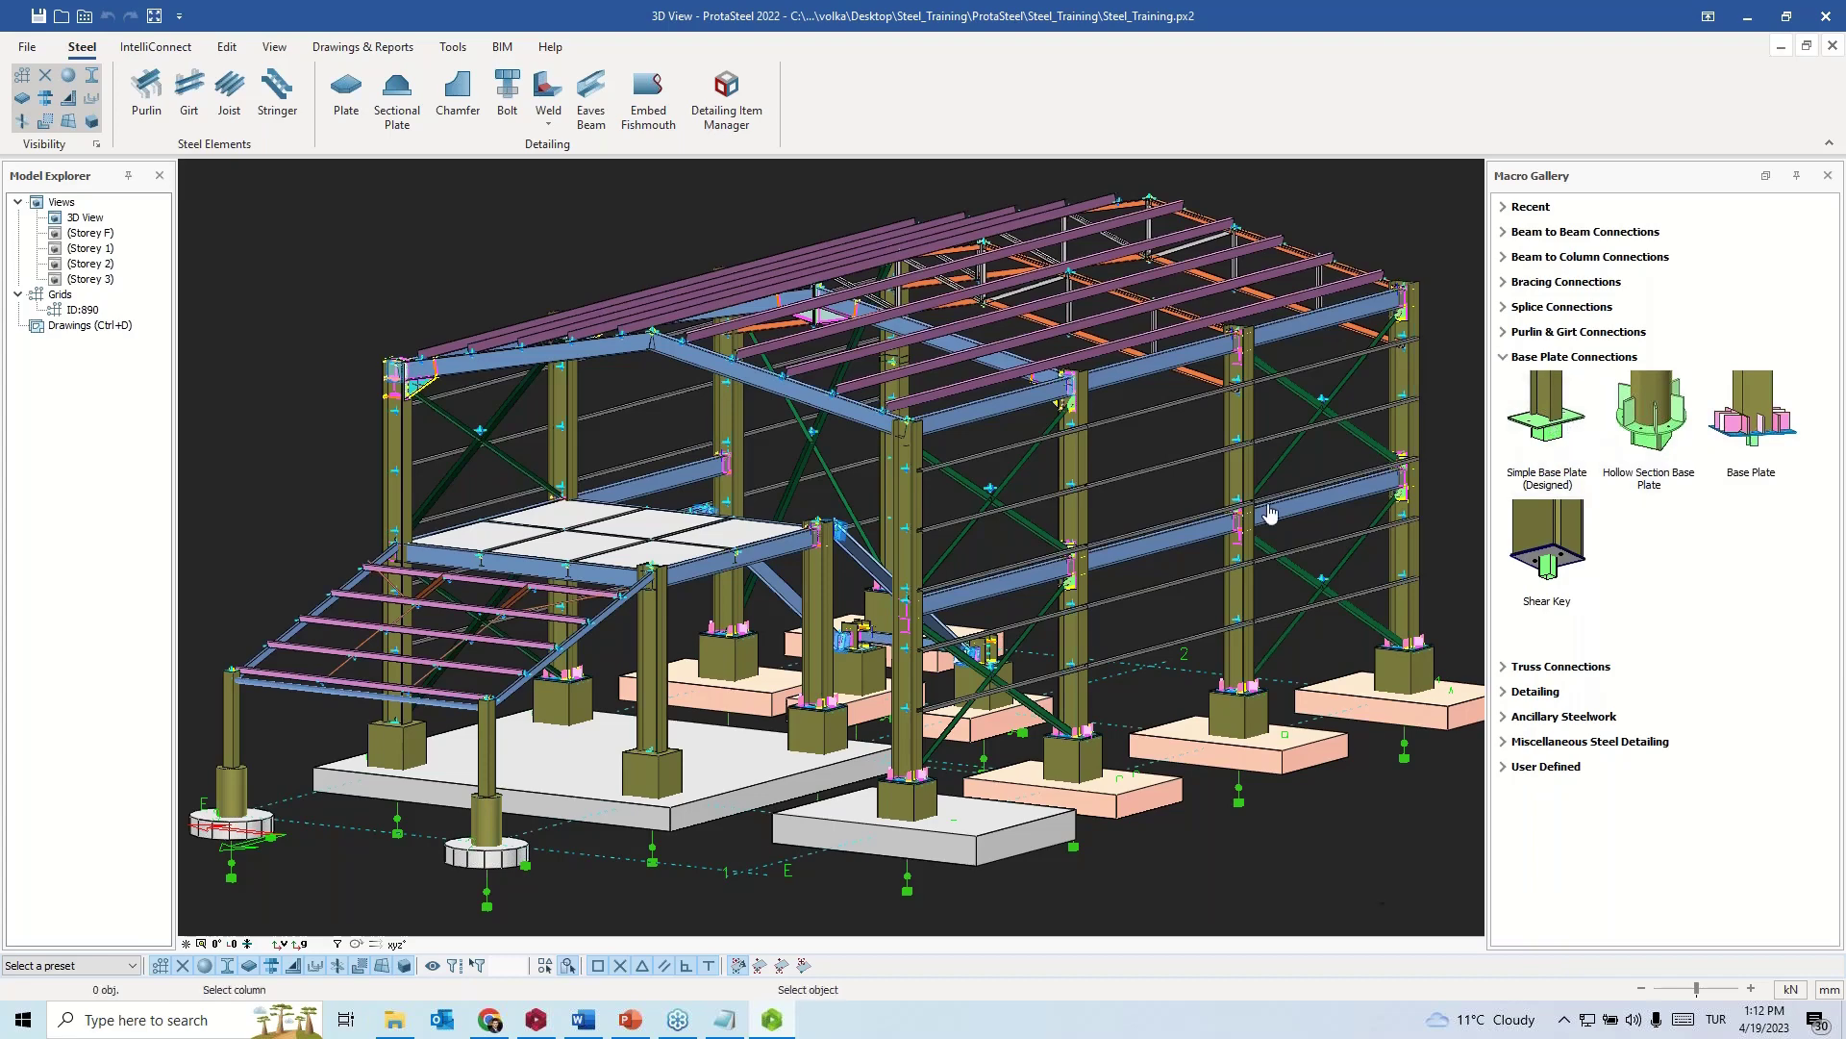
# - Place a Simple Base Plate (Designed) under the first column and look around it
pyautogui.scroll(8, 702, 679)
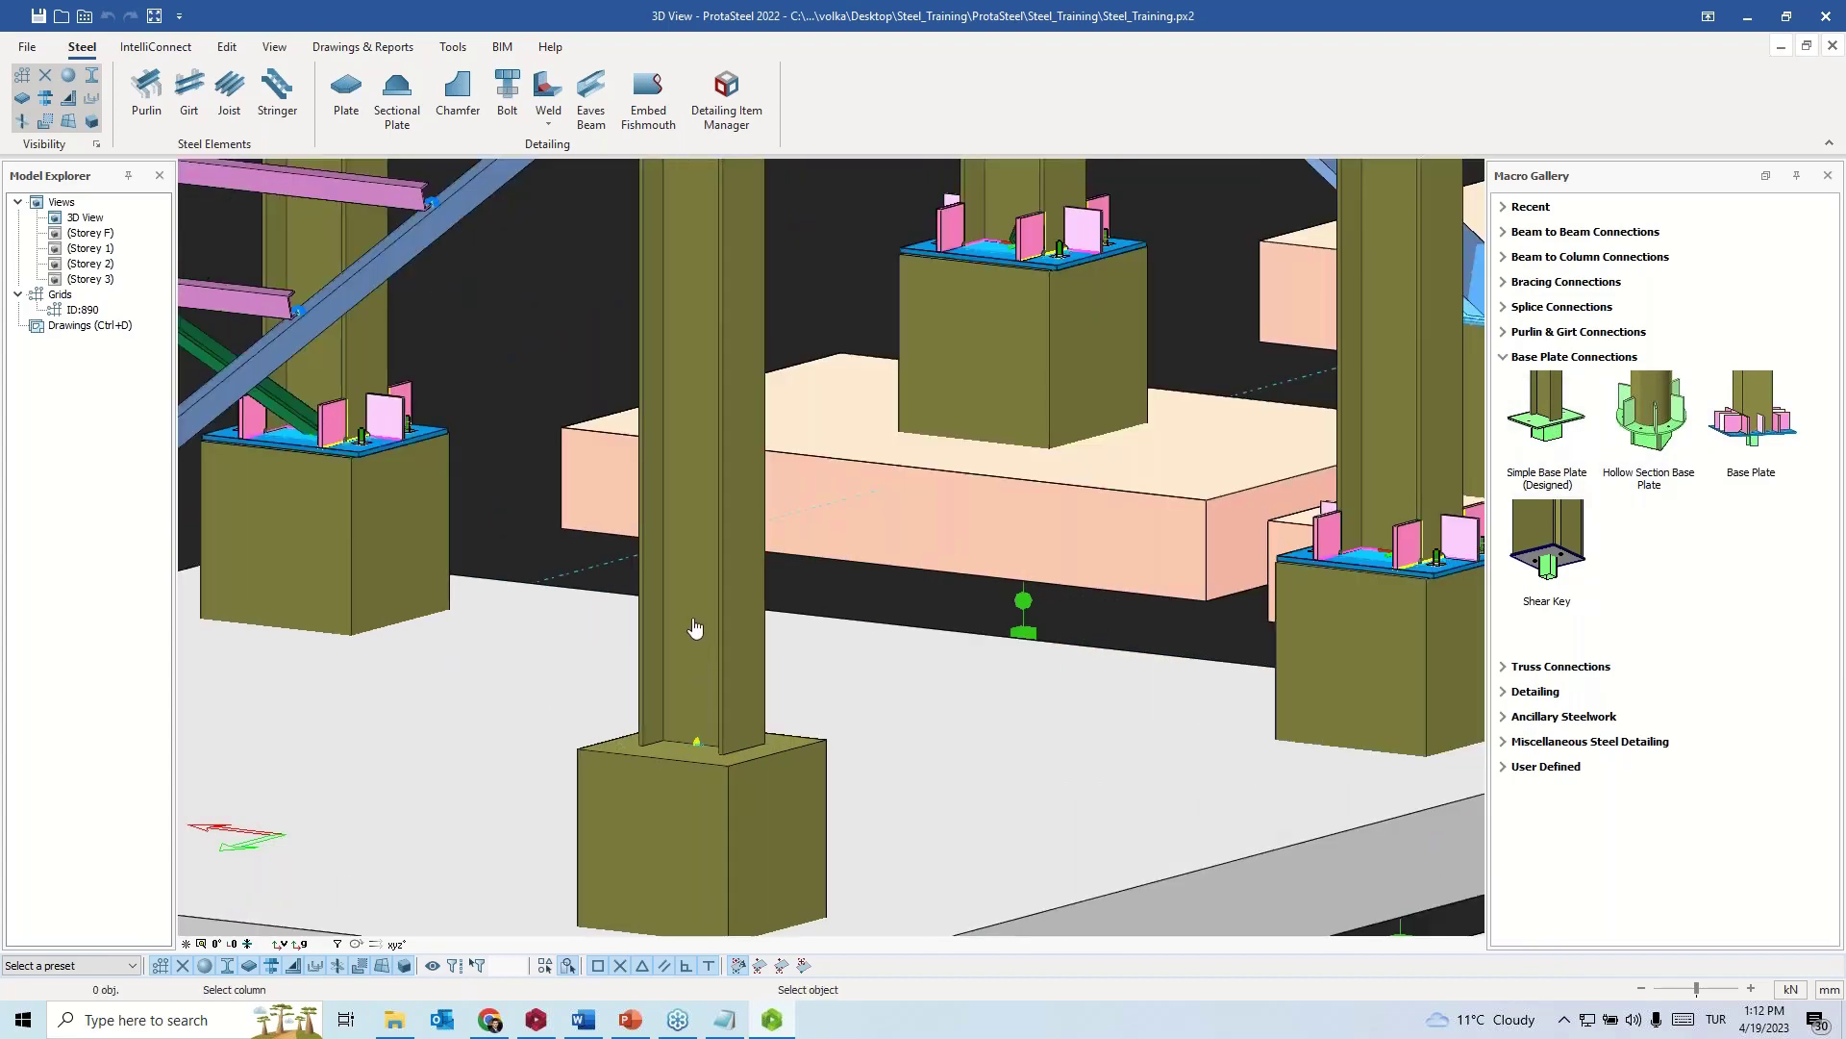
pyautogui.click(694, 625)
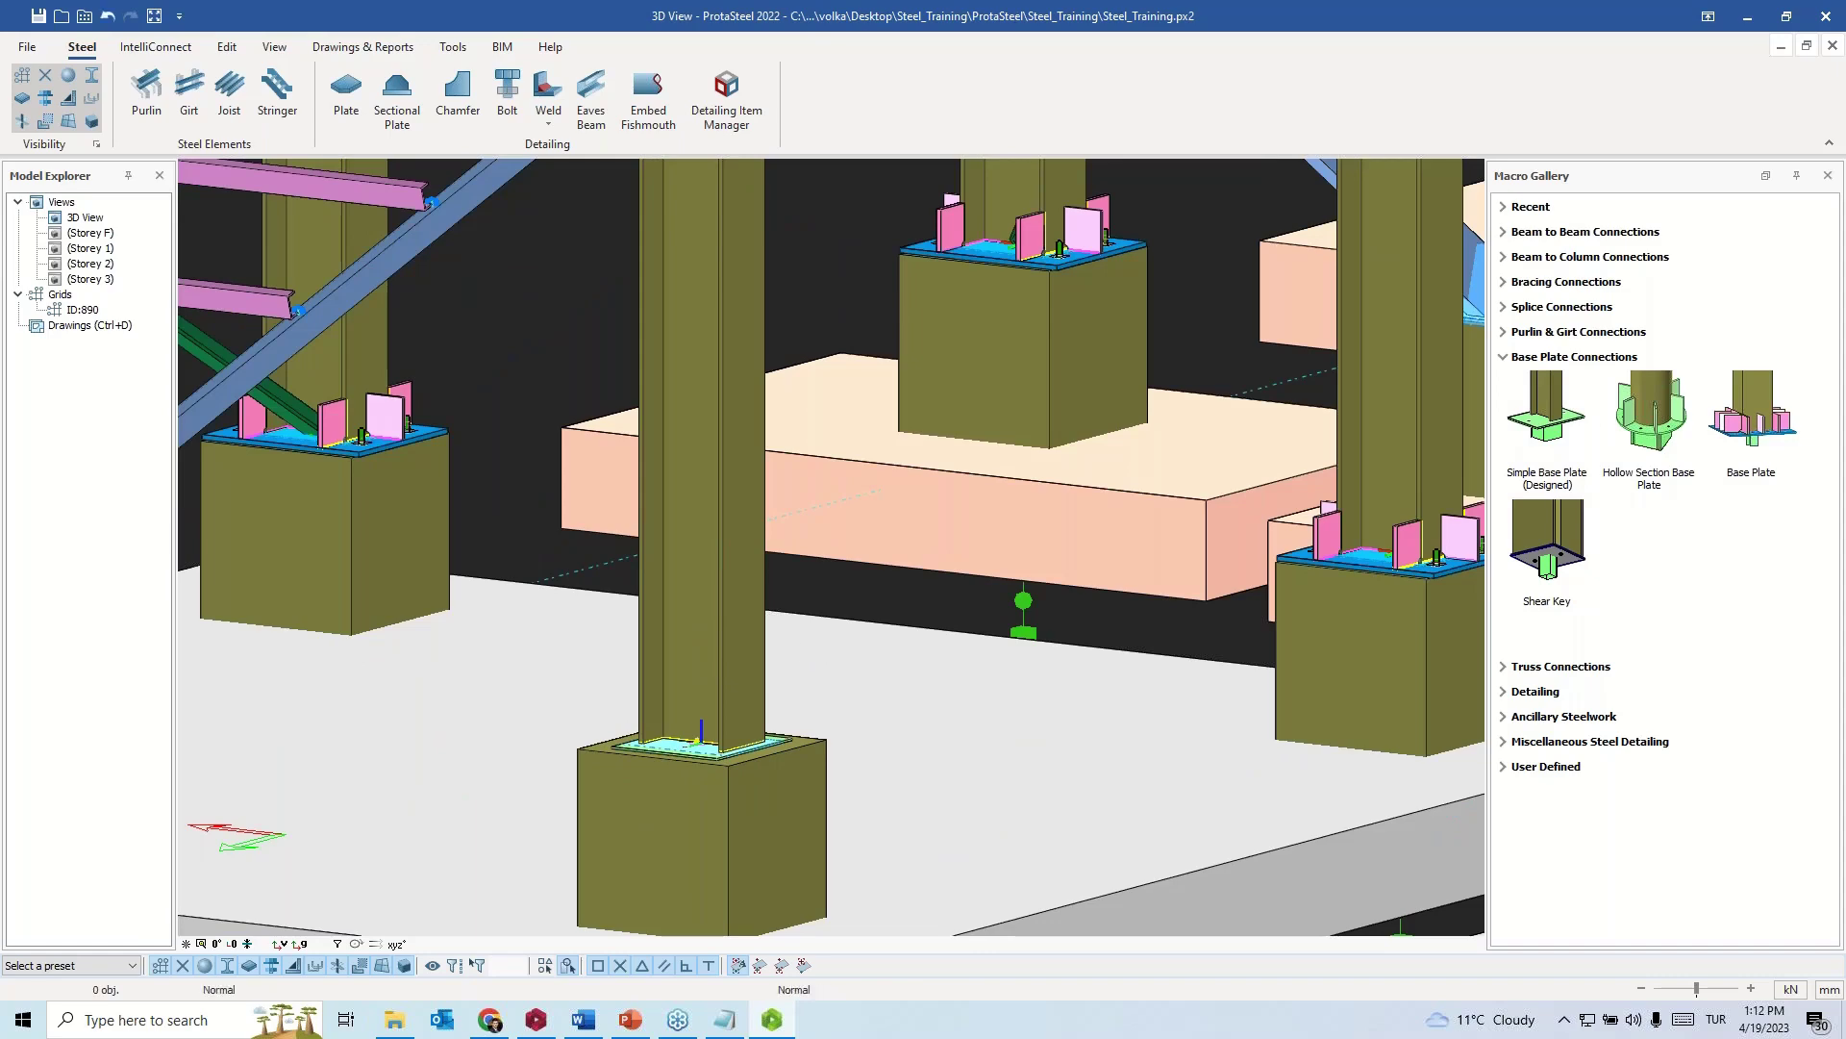
pyautogui.scroll(4, 706, 767)
pyautogui.click(689, 742)
pyautogui.moveTo(688, 742); pyautogui.dragTo(625, 808, button='middle')
pyautogui.scroll(-4, 717, 687)
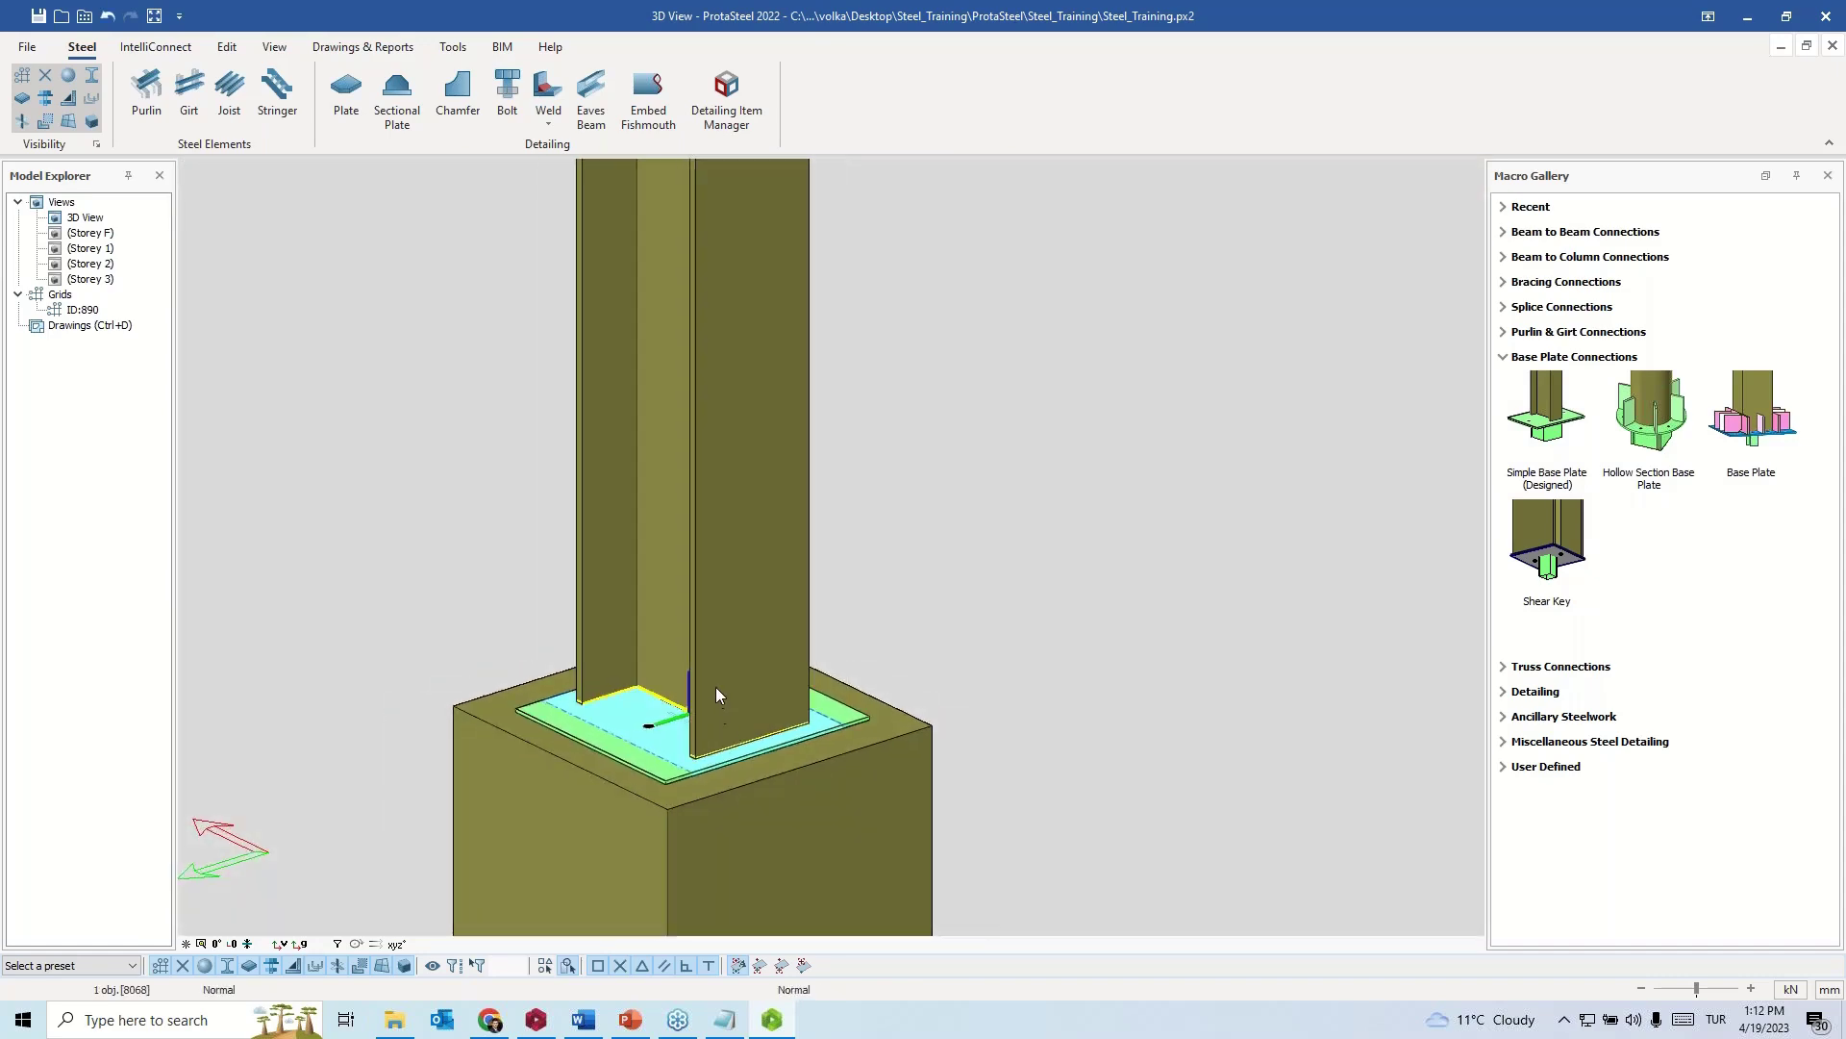
pyautogui.moveTo(716, 685); pyautogui.dragTo(1452, 846, button='middle')
pyautogui.scroll(-2, 1193, 615)
pyautogui.keyDown('ctrl'); pyautogui.moveTo(635, 675); pyautogui.dragTo(985, 482, button='middle'); pyautogui.keyUp('ctrl')
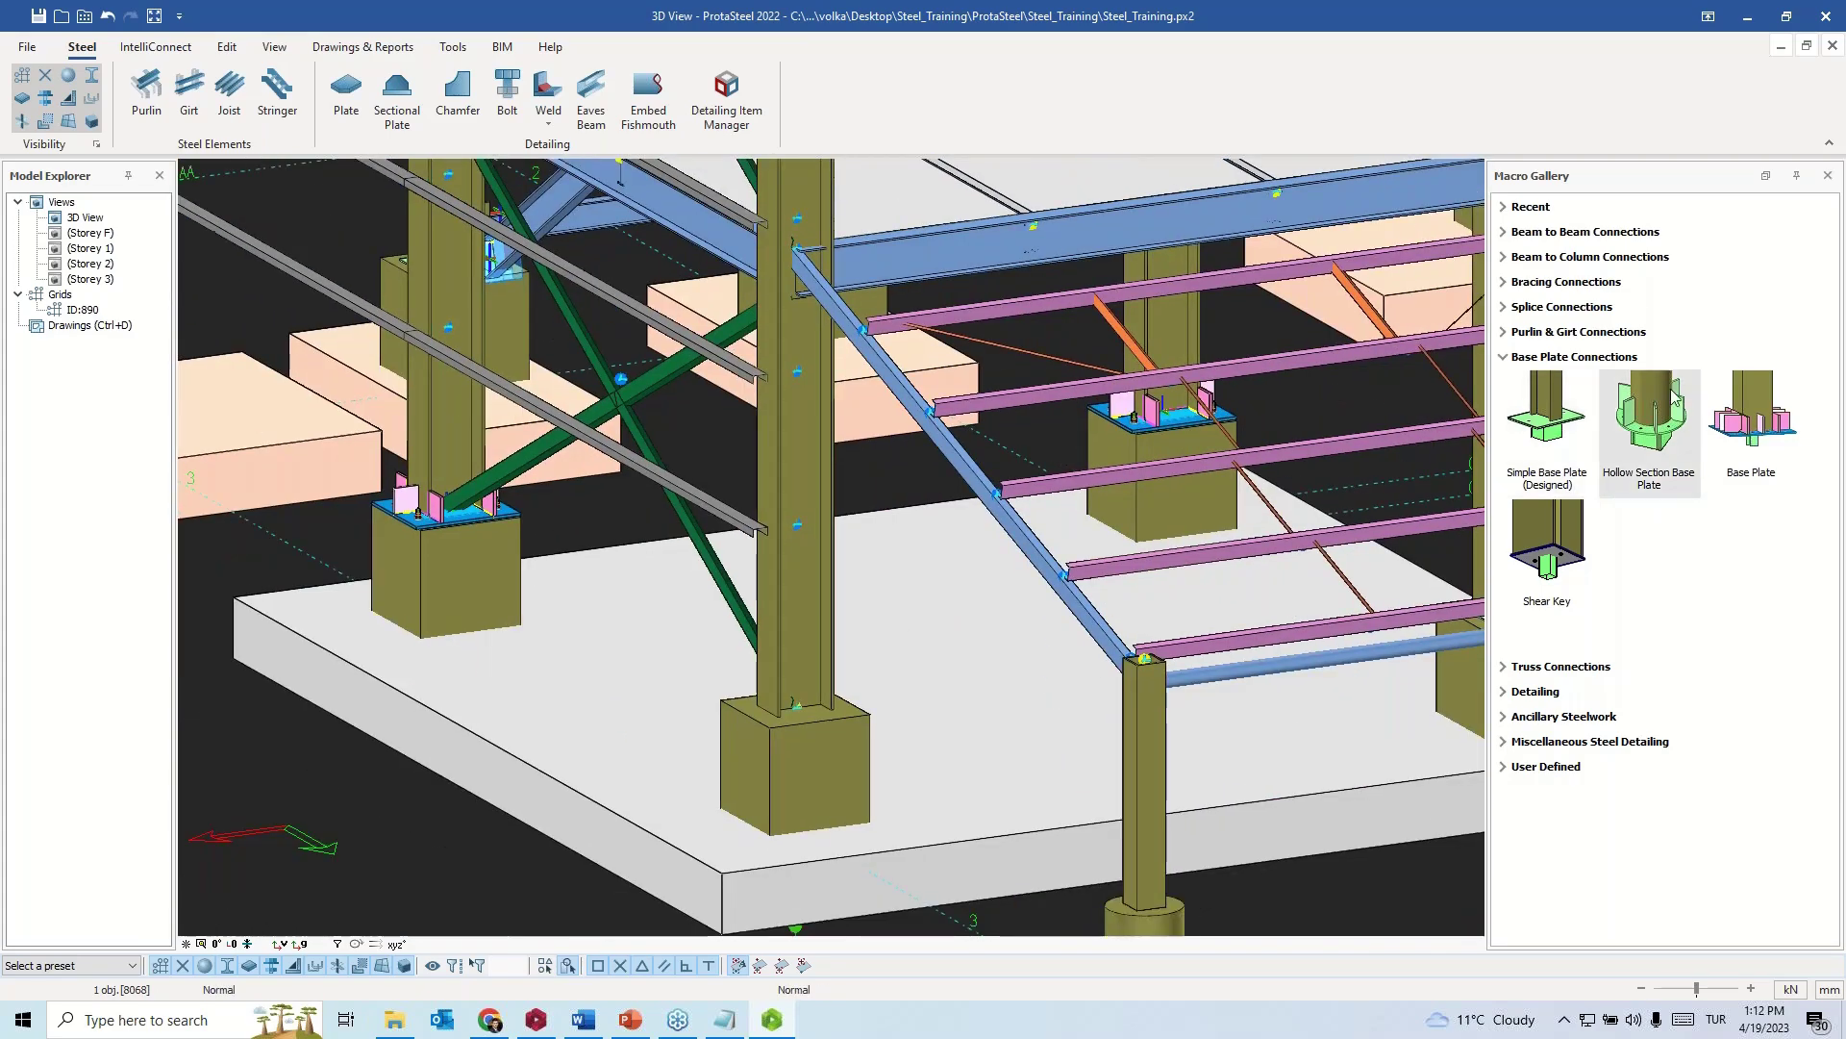
# - Add a stiffened Base Plate connection under another column and select it
pyautogui.click(1740, 400)
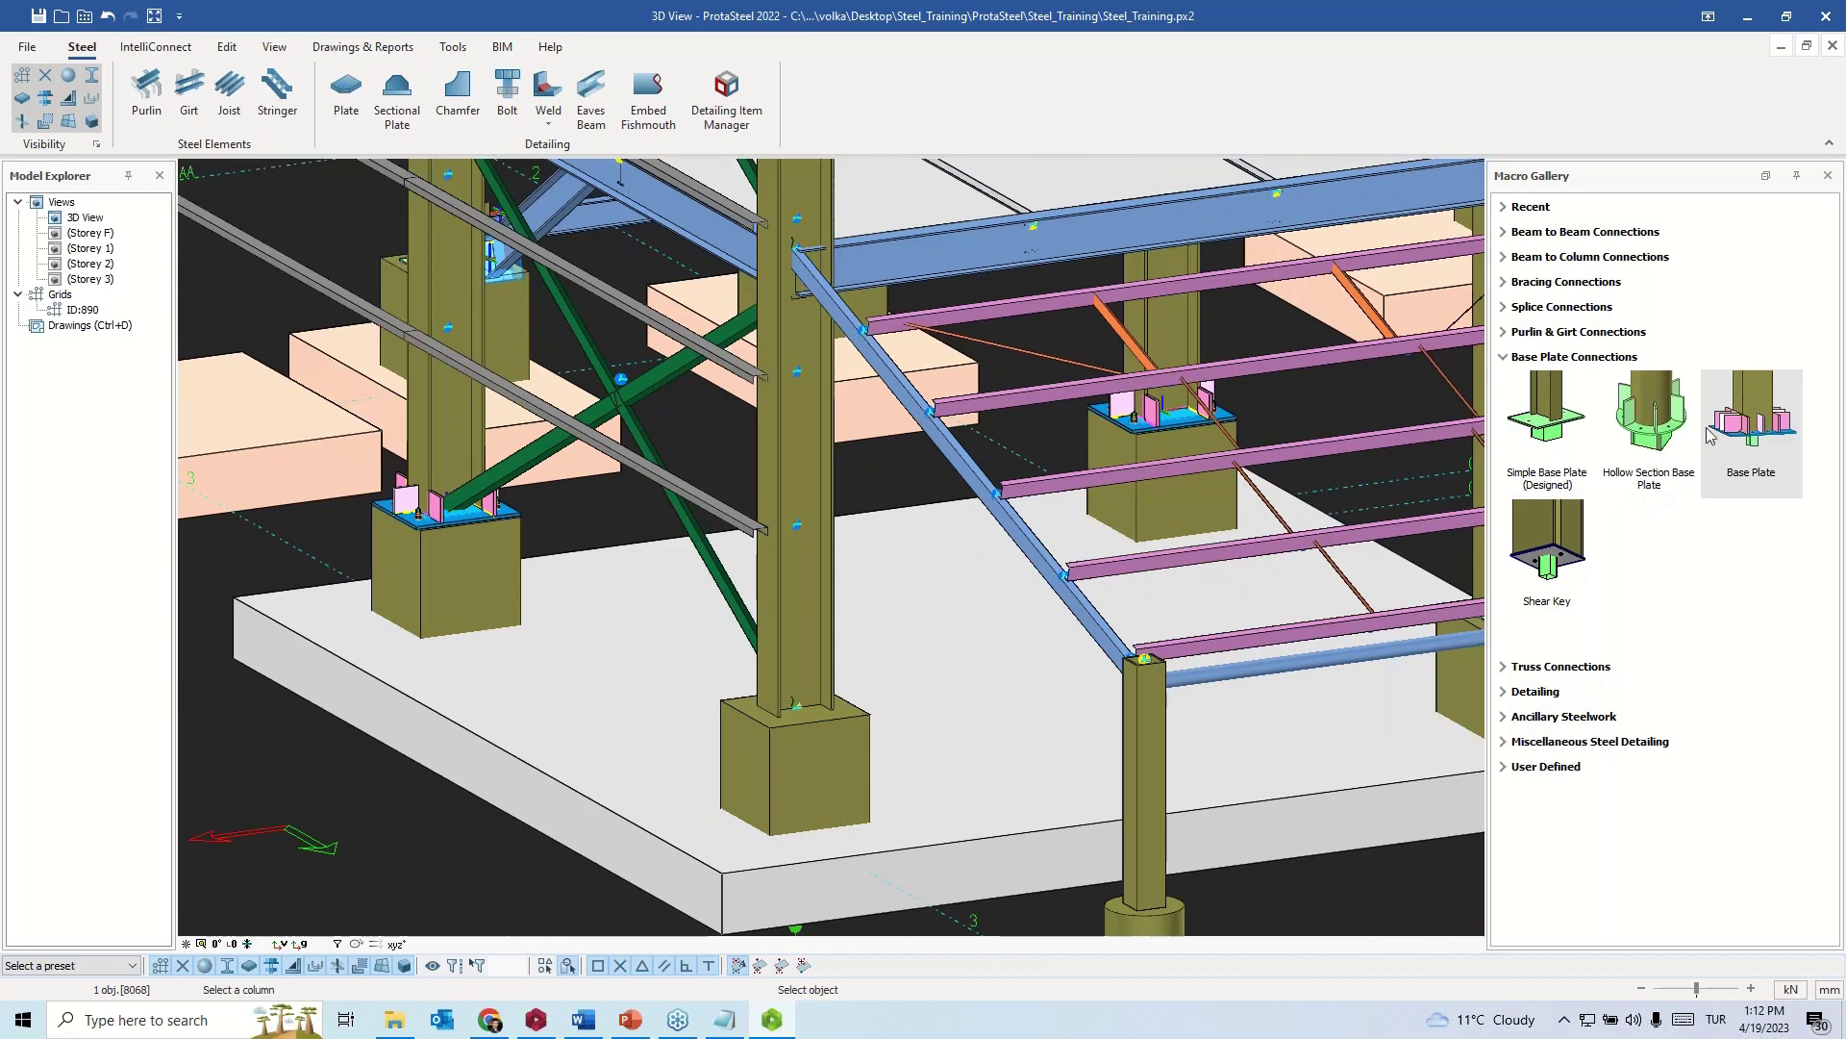
pyautogui.click(808, 636)
pyautogui.scroll(5, 923, 693)
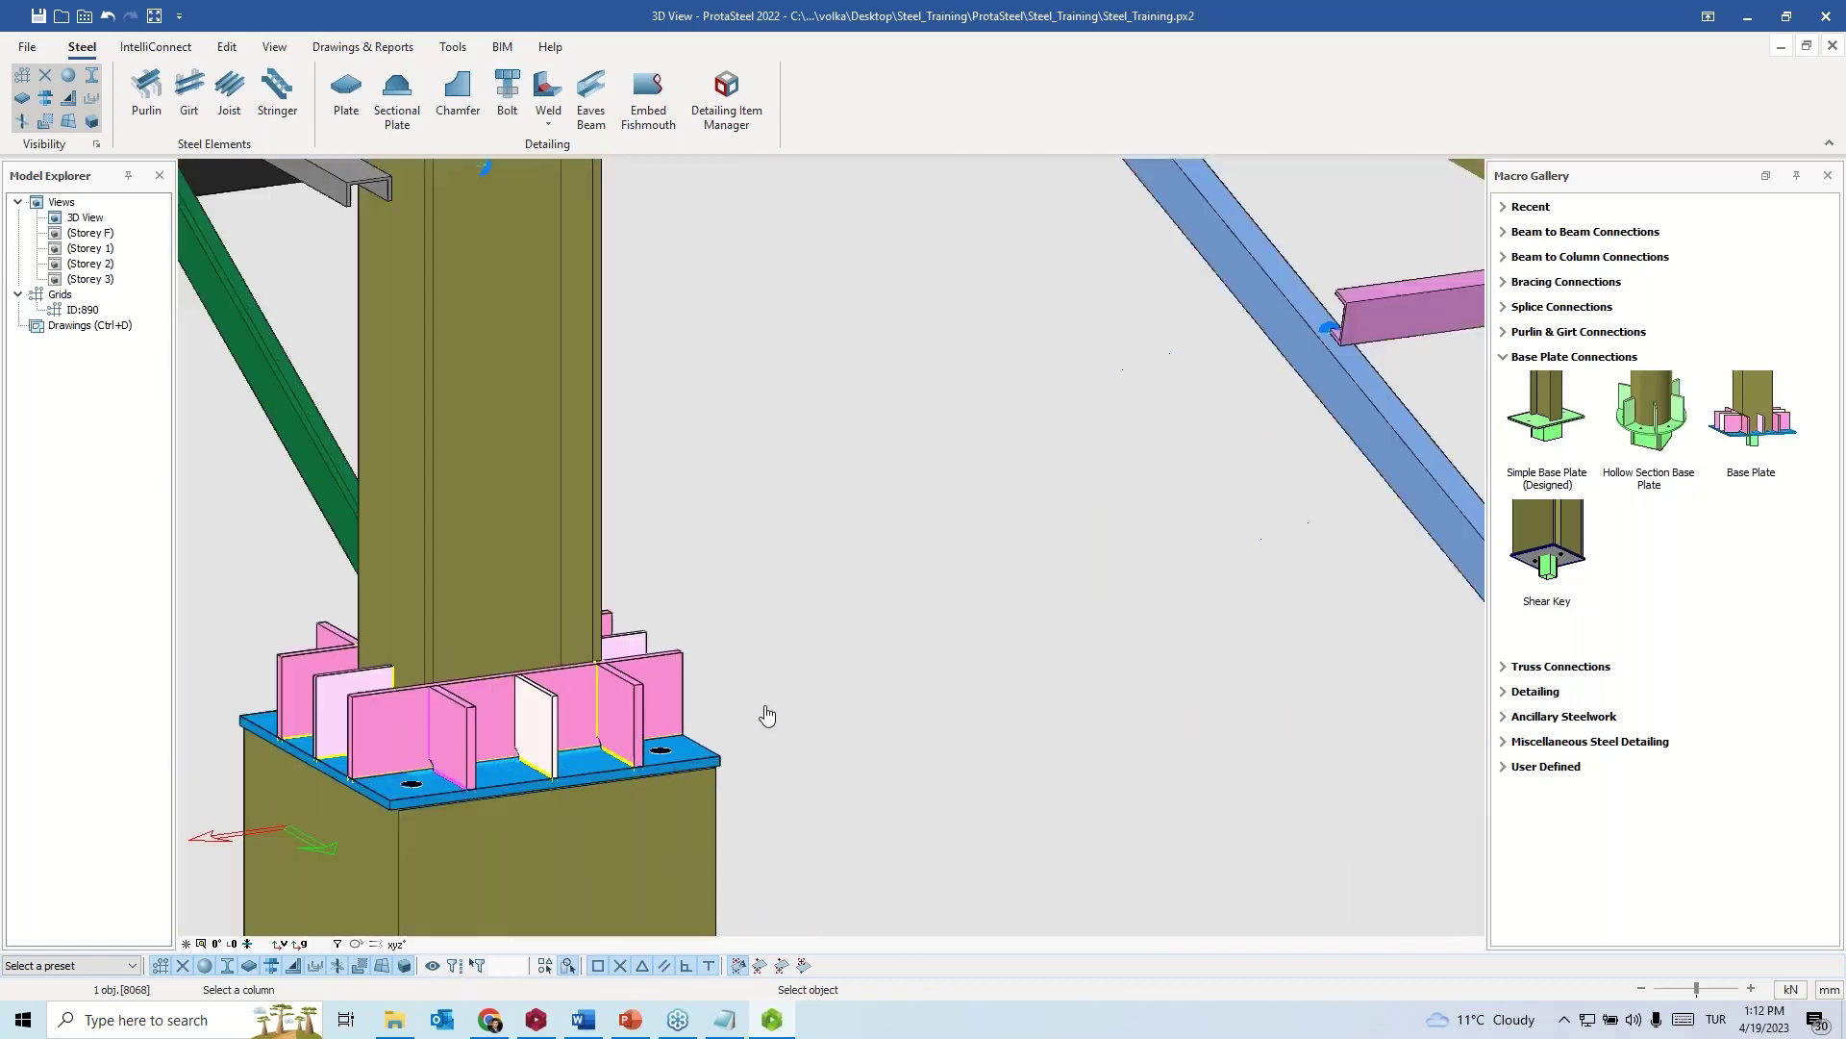
pyautogui.click(600, 768)
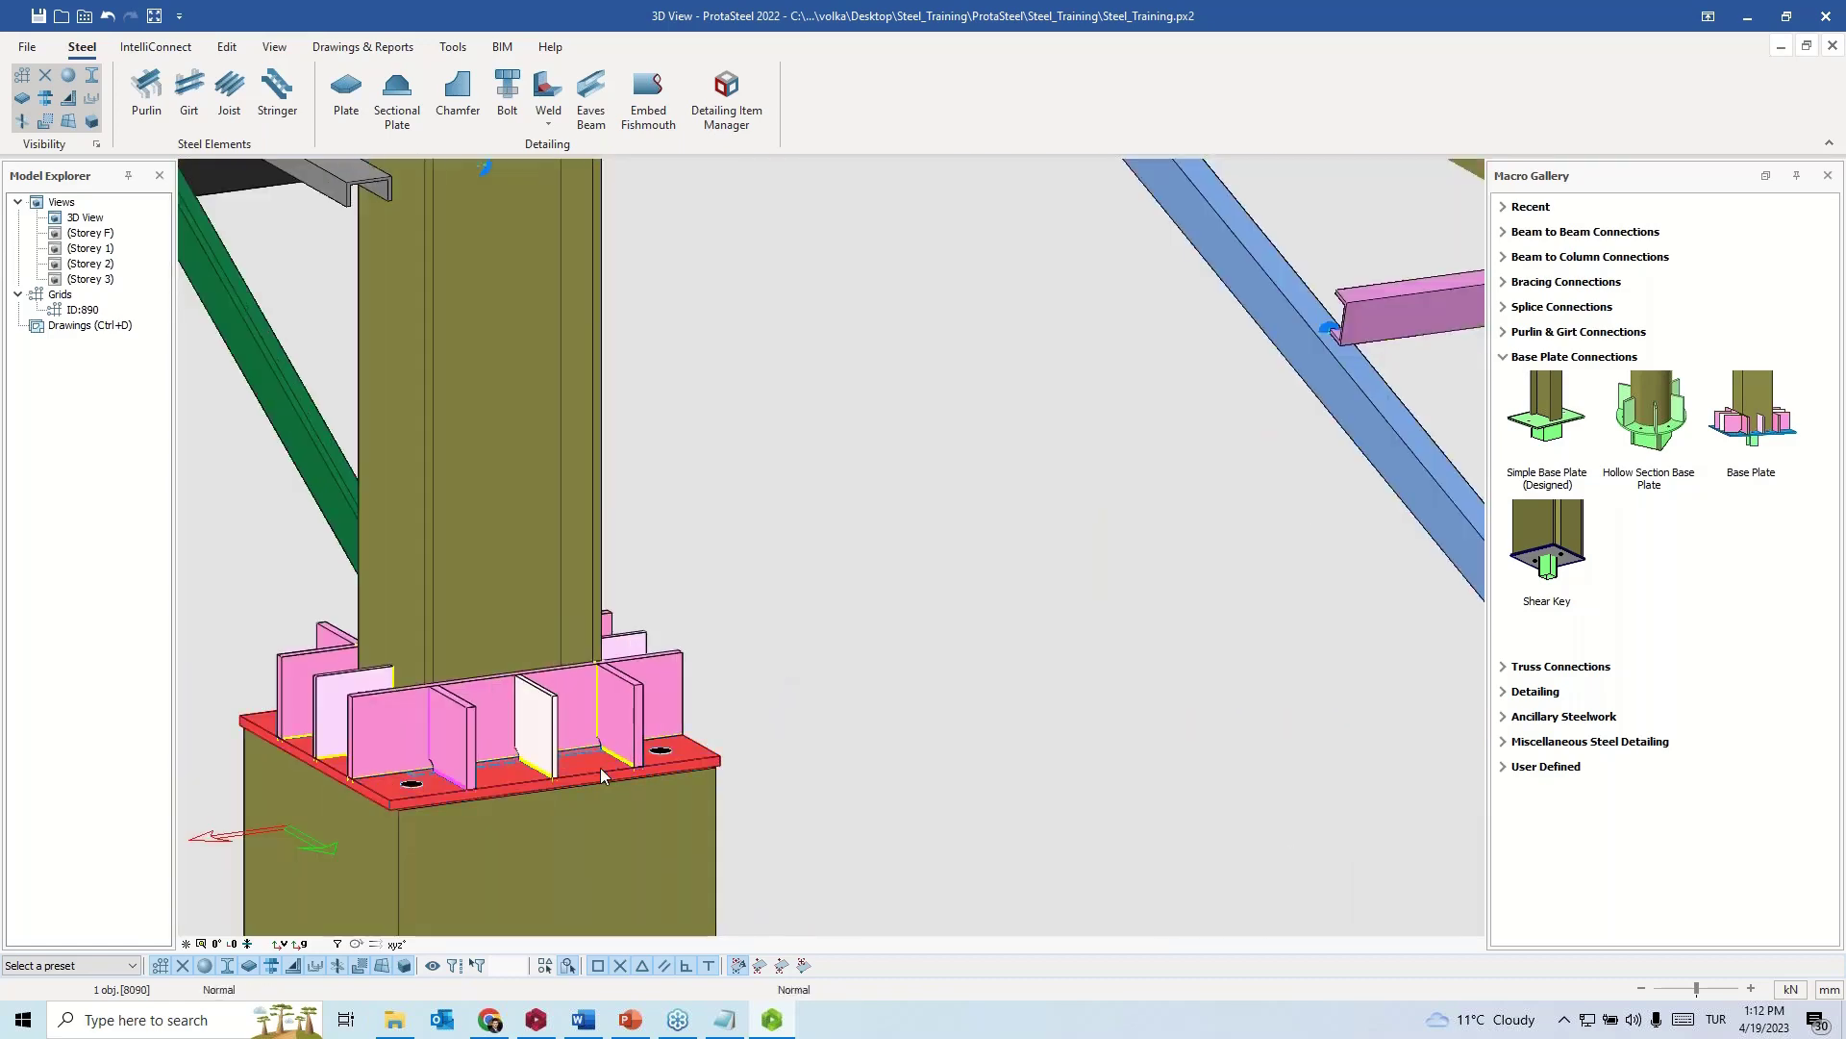
pyautogui.click(600, 767)
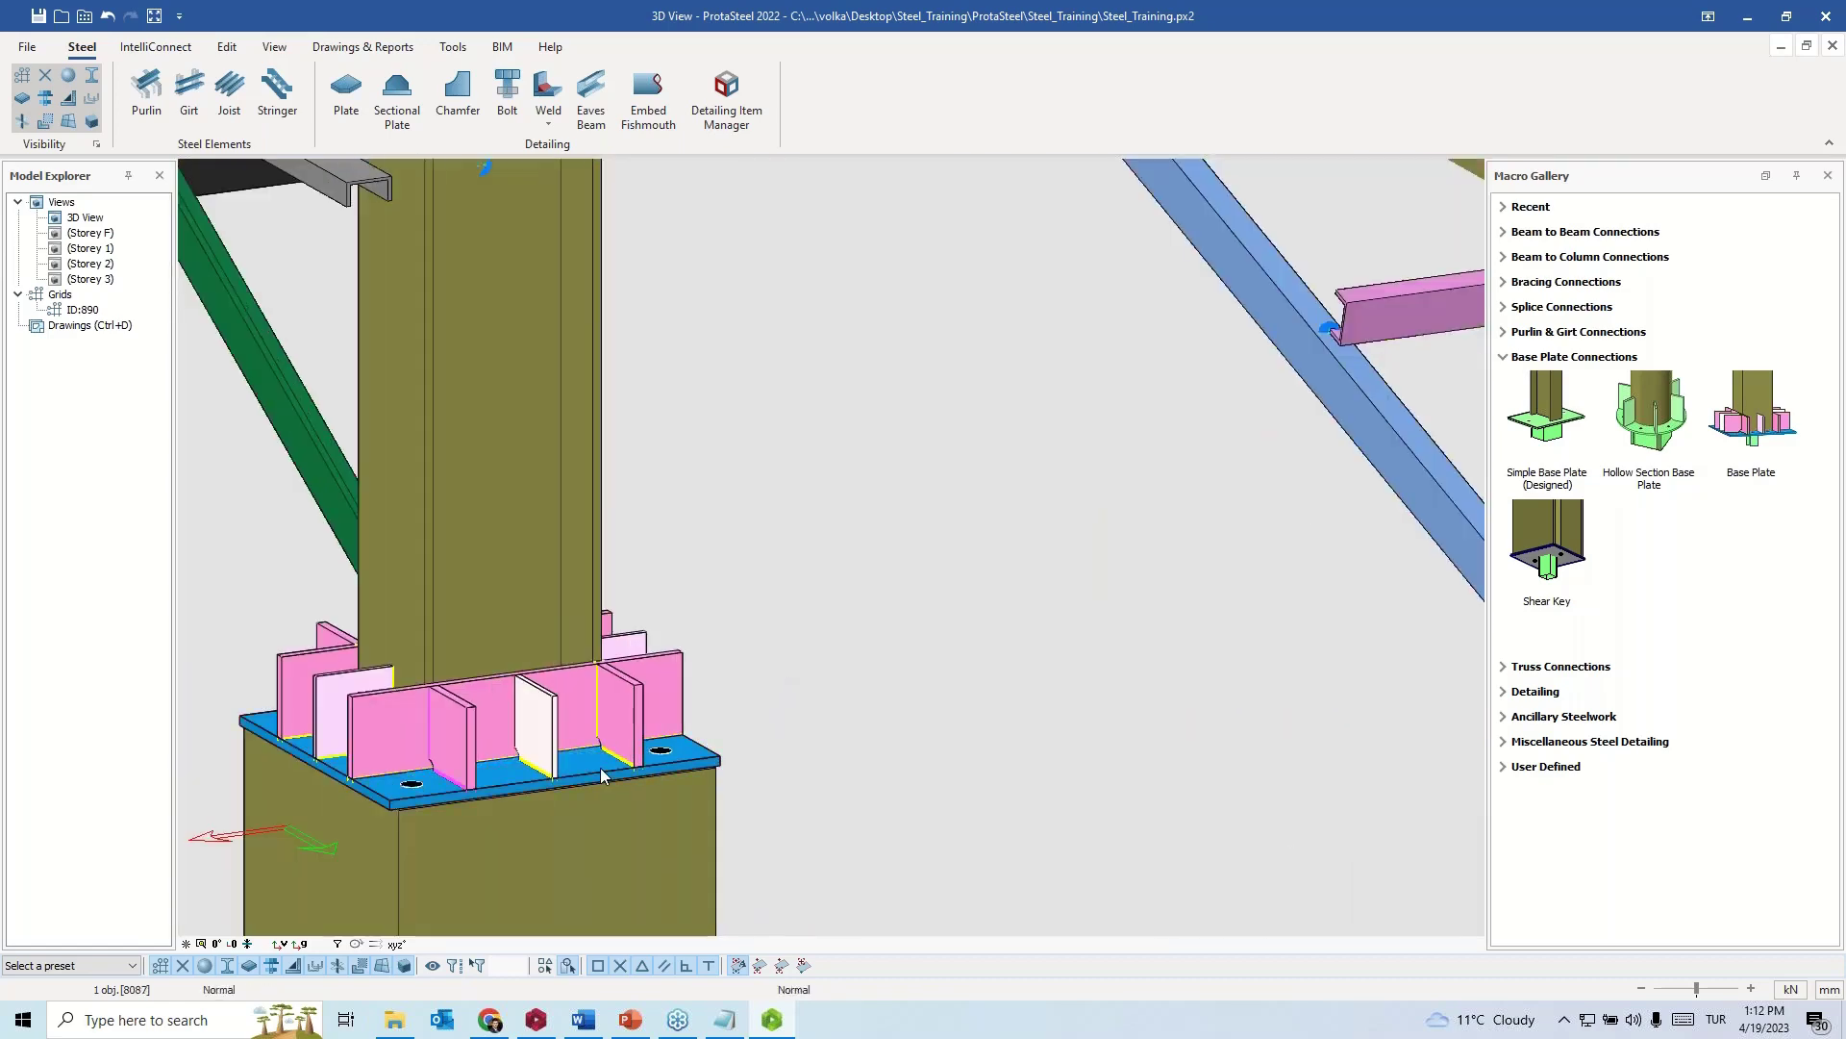
# - Turn off the P4 and P2 stiffeners in the base plate macro properties, apply, and close with OK
pyautogui.doubleClick(675, 820)
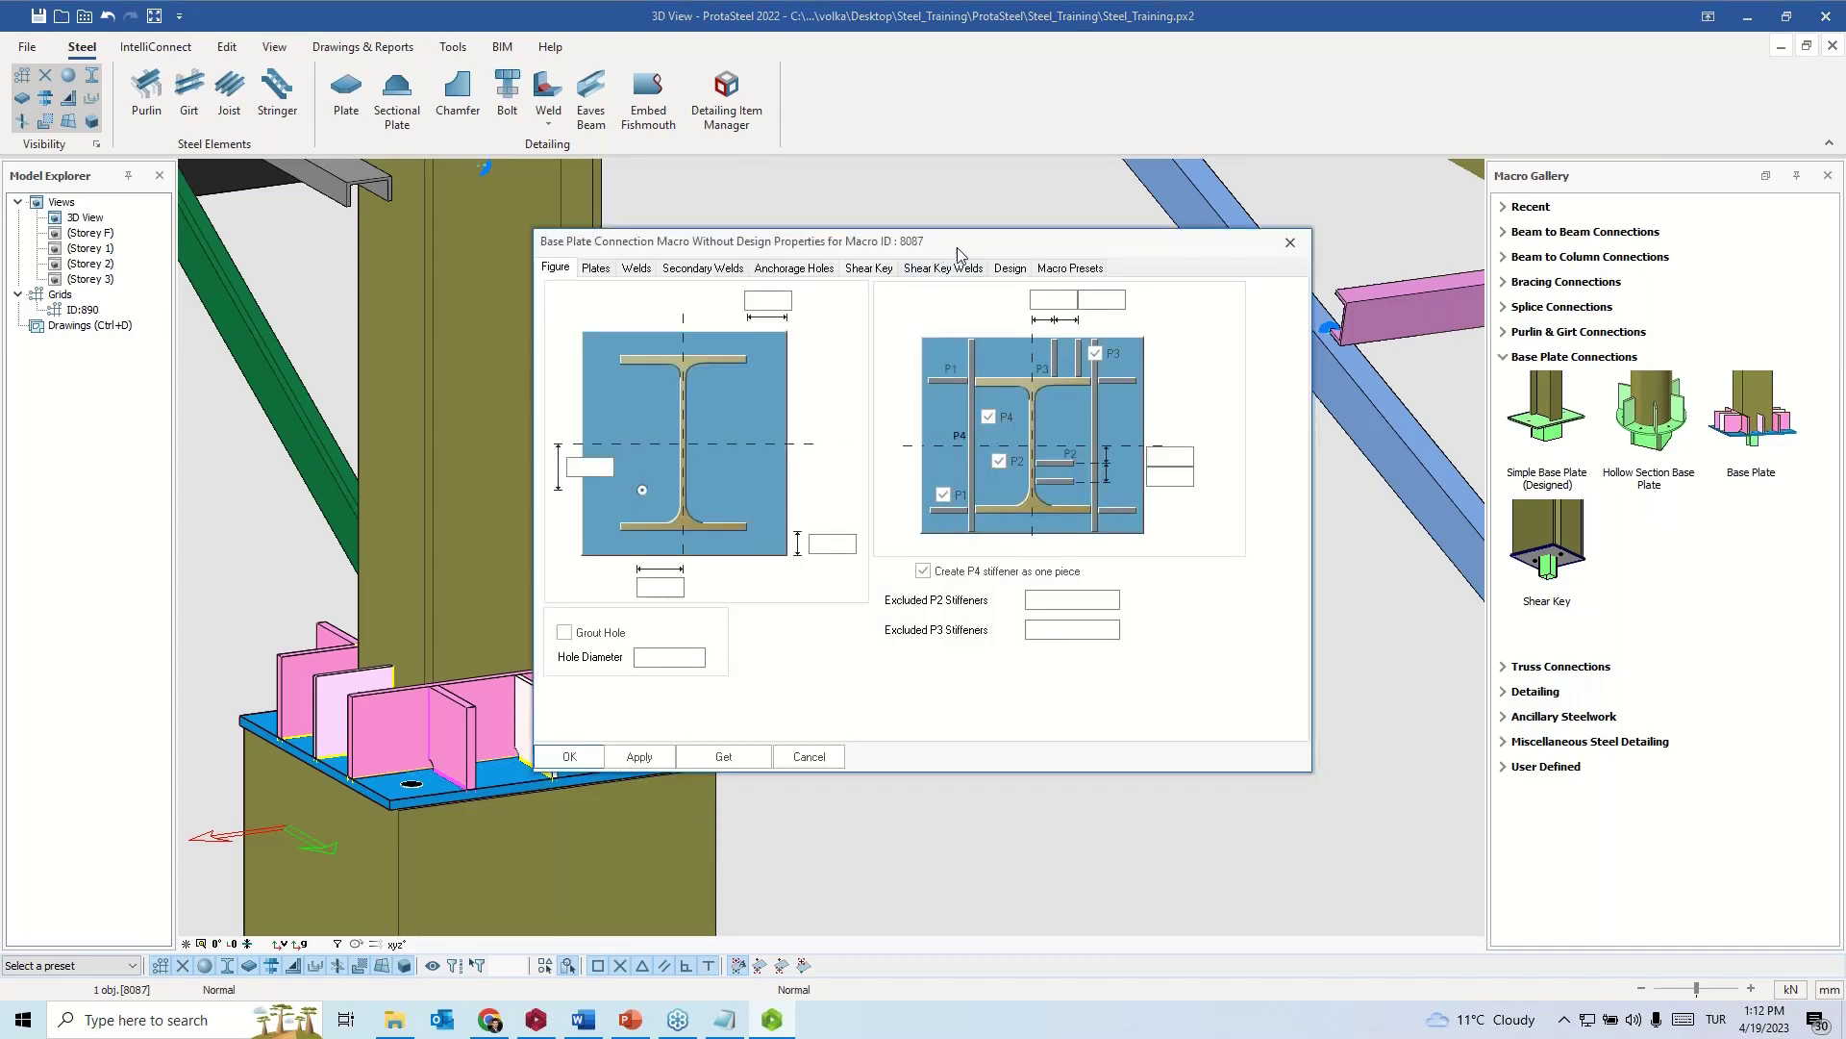
pyautogui.moveTo(960, 242); pyautogui.dragTo(1239, 246)
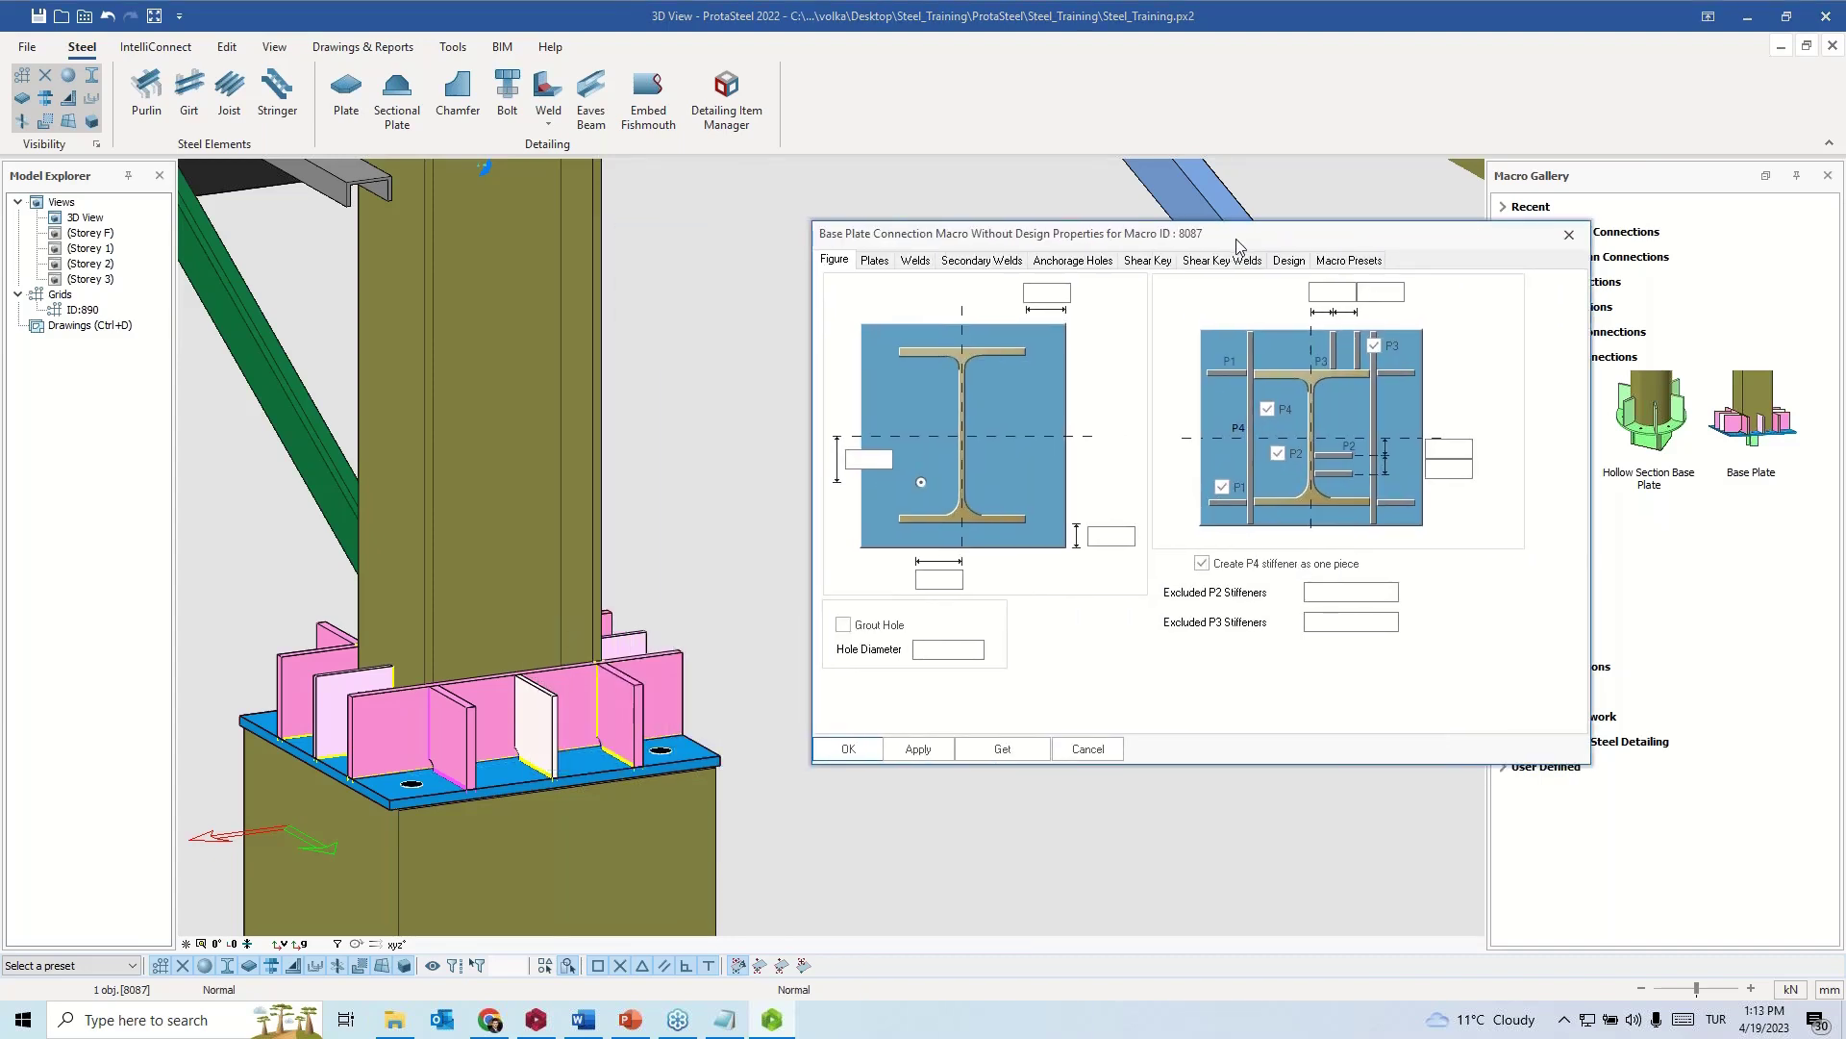
pyautogui.click(1268, 409)
pyautogui.click(1278, 453)
pyautogui.click(939, 752)
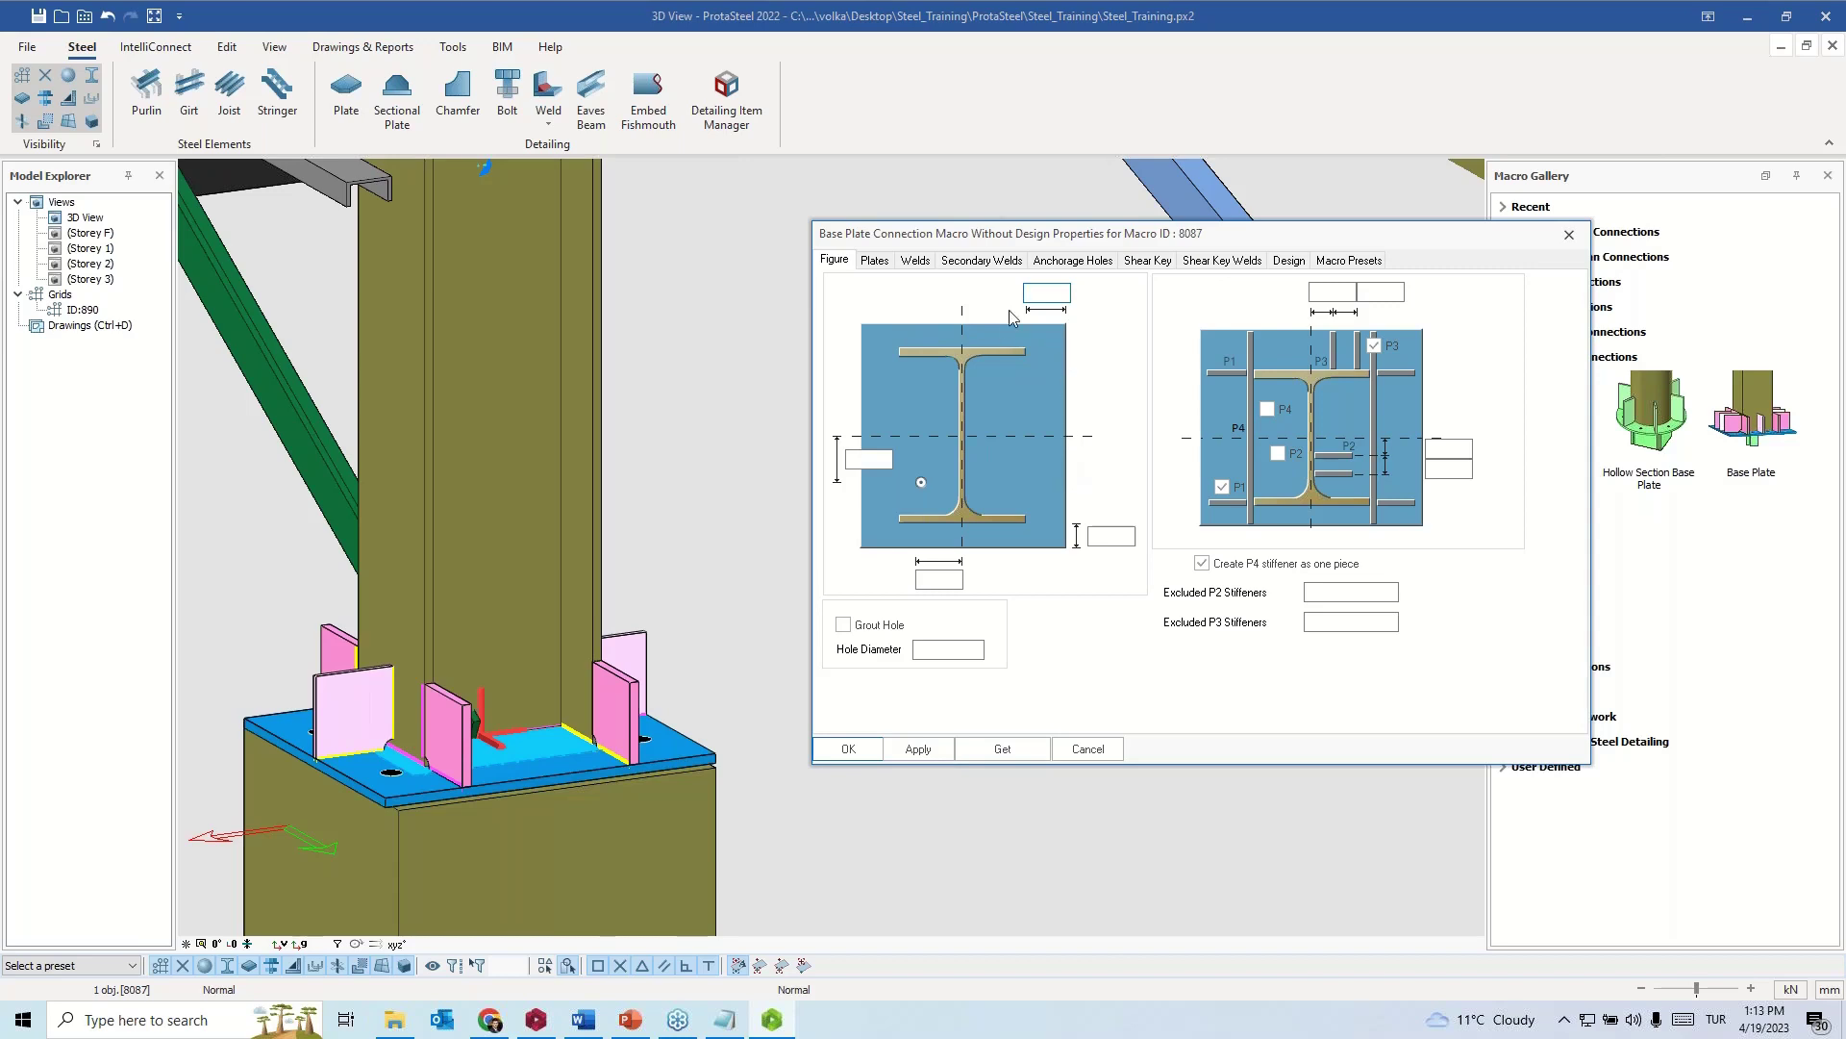
pyautogui.click(1103, 535)
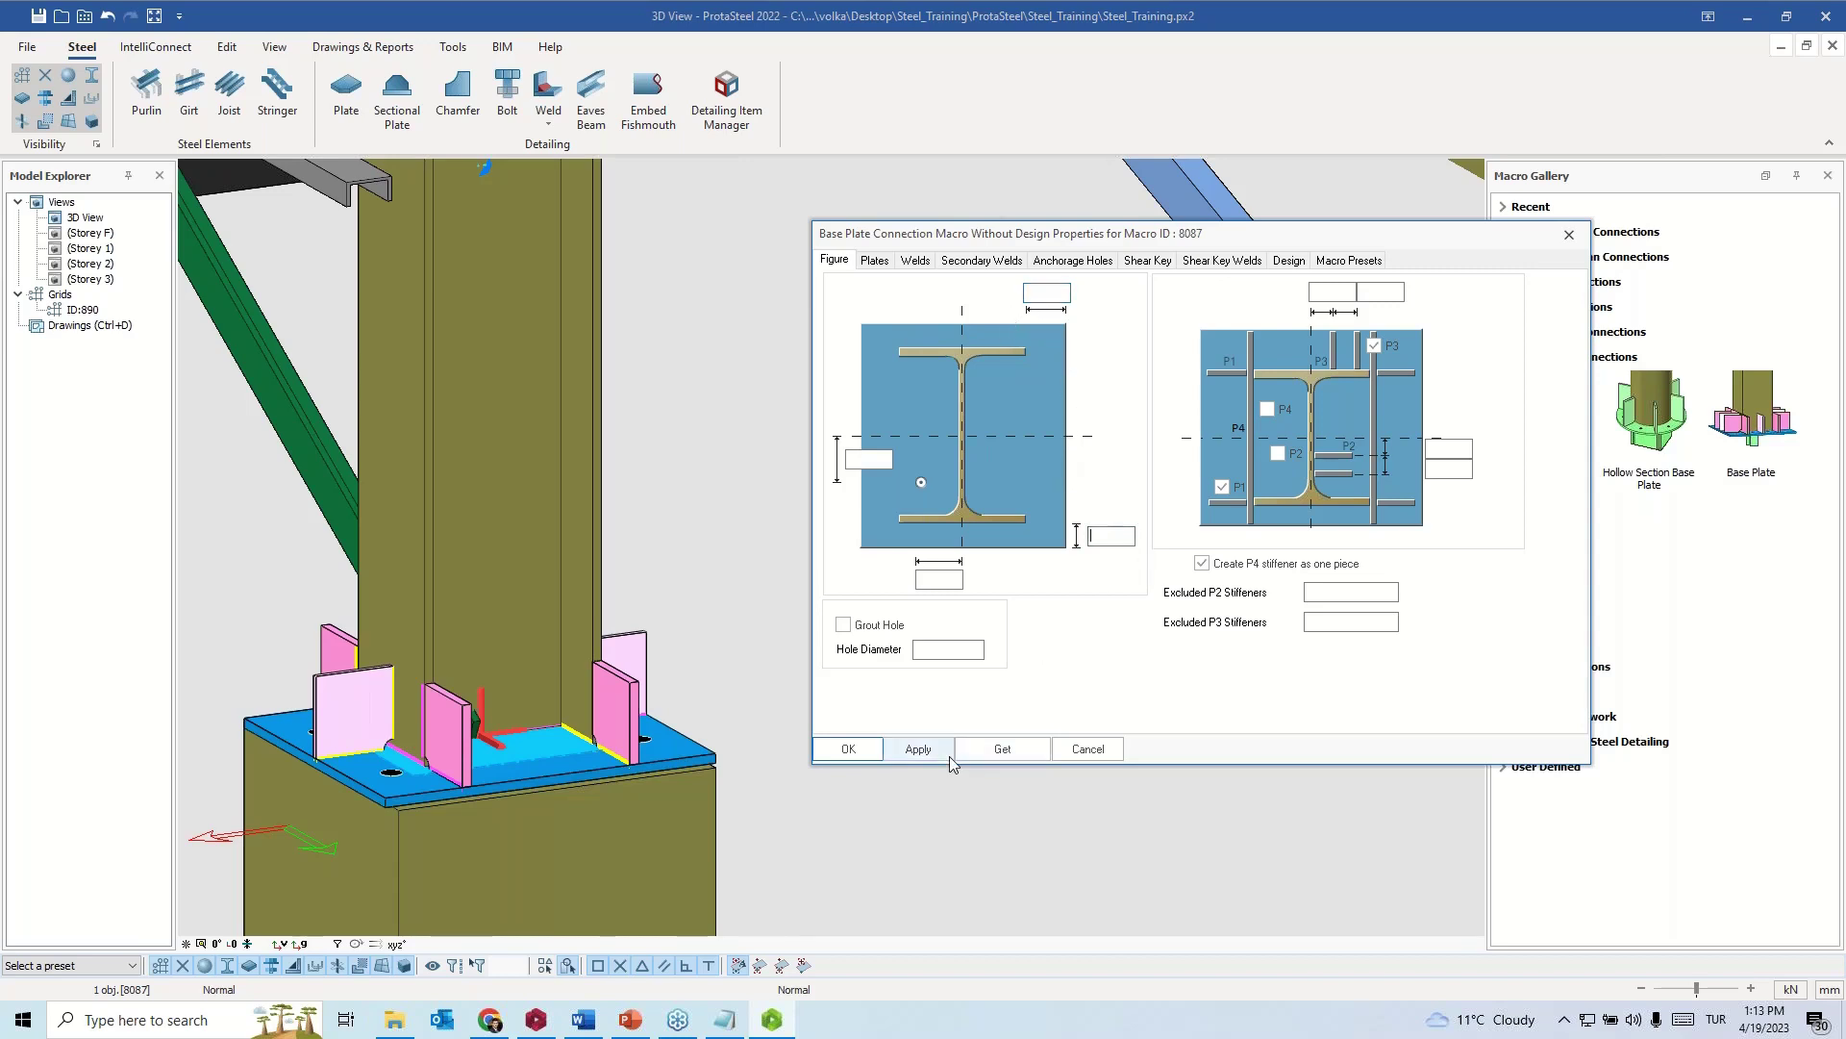
pyautogui.click(865, 753)
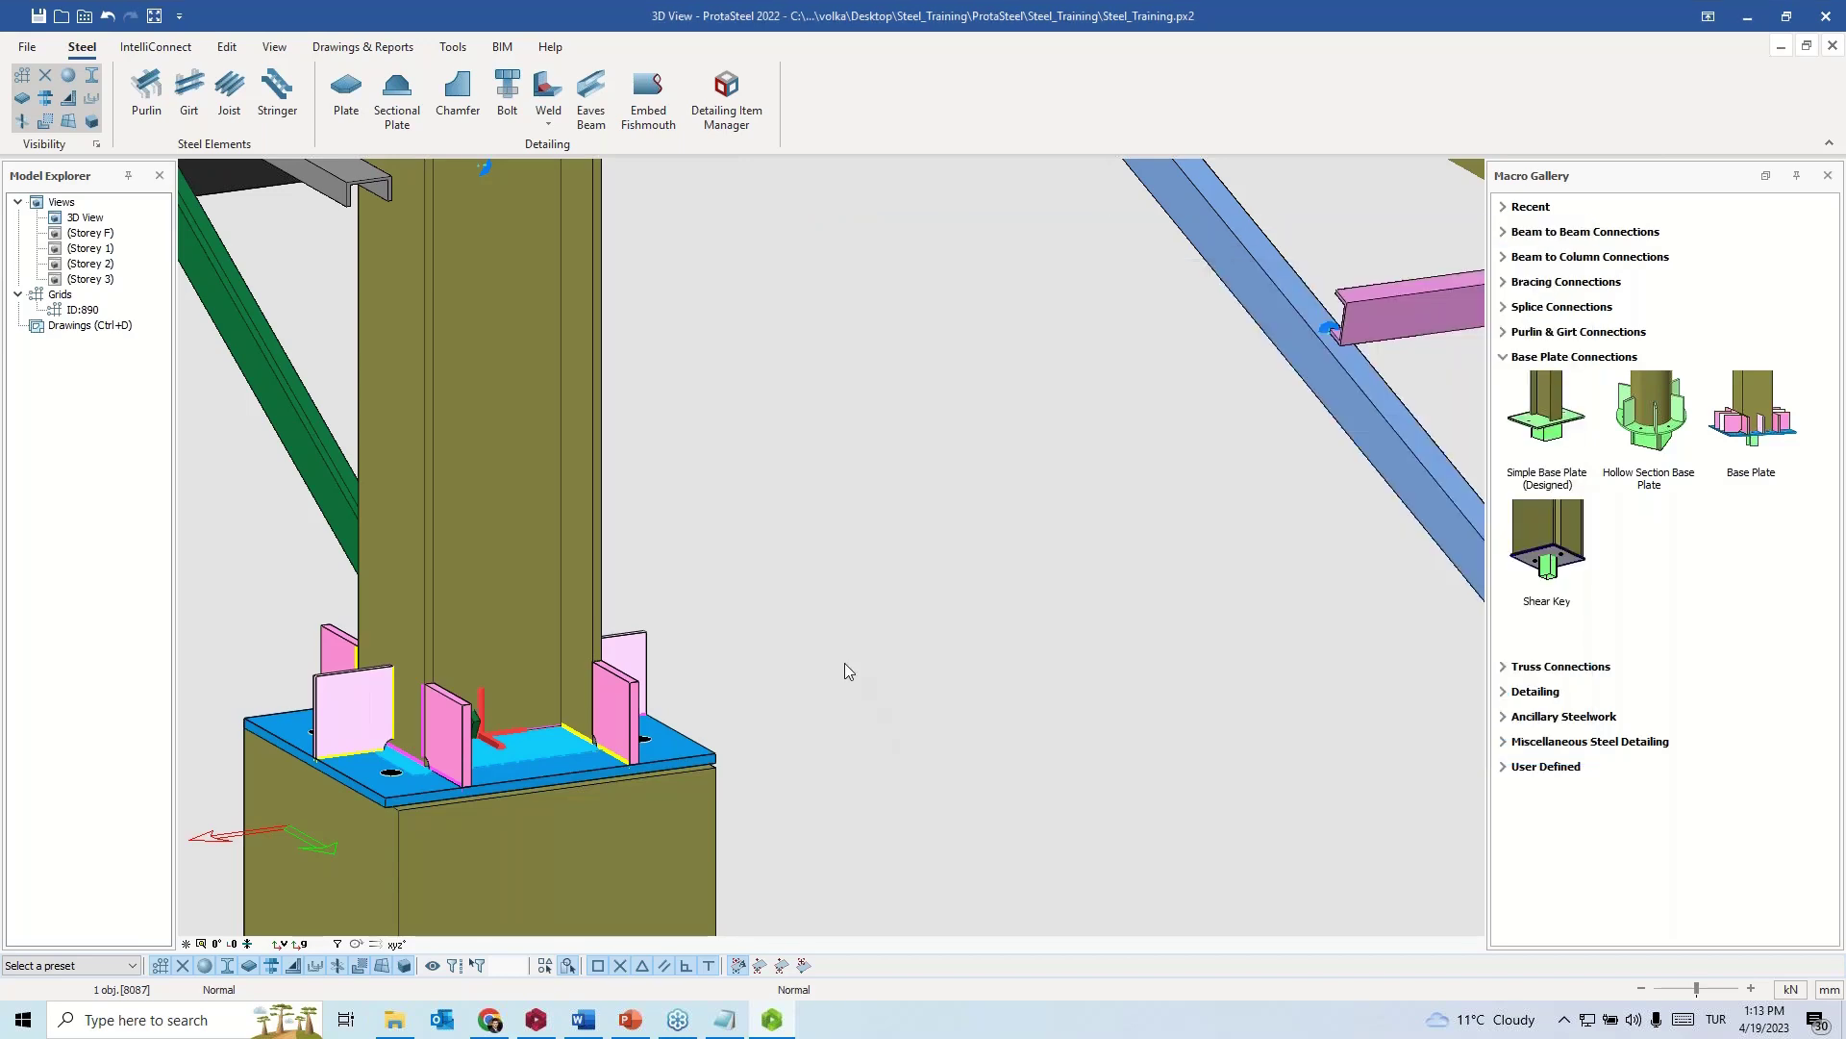
pyautogui.scroll(-6, 843, 649)
# - Add Hollow Section Base Plate connections to two more columns
pyautogui.moveTo(887, 627); pyautogui.dragTo(473, 439, button='middle')
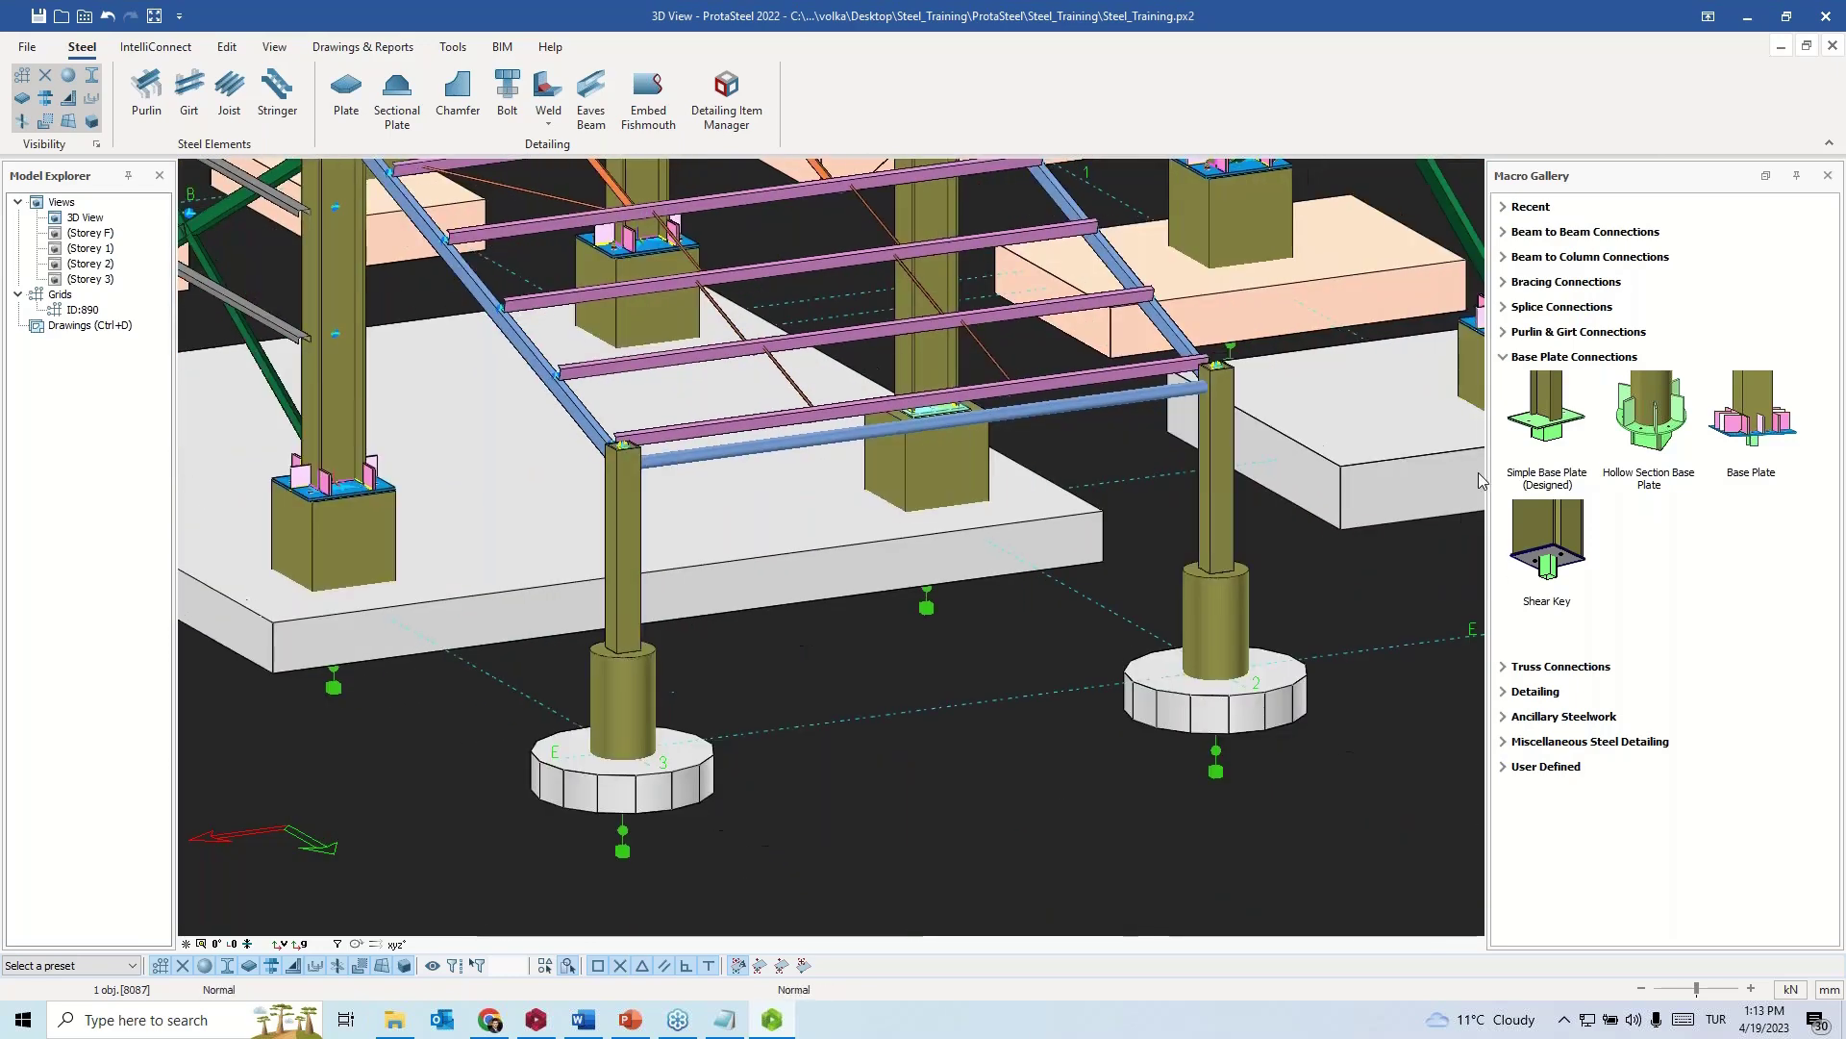
pyautogui.click(1641, 434)
pyautogui.scroll(2, 673, 624)
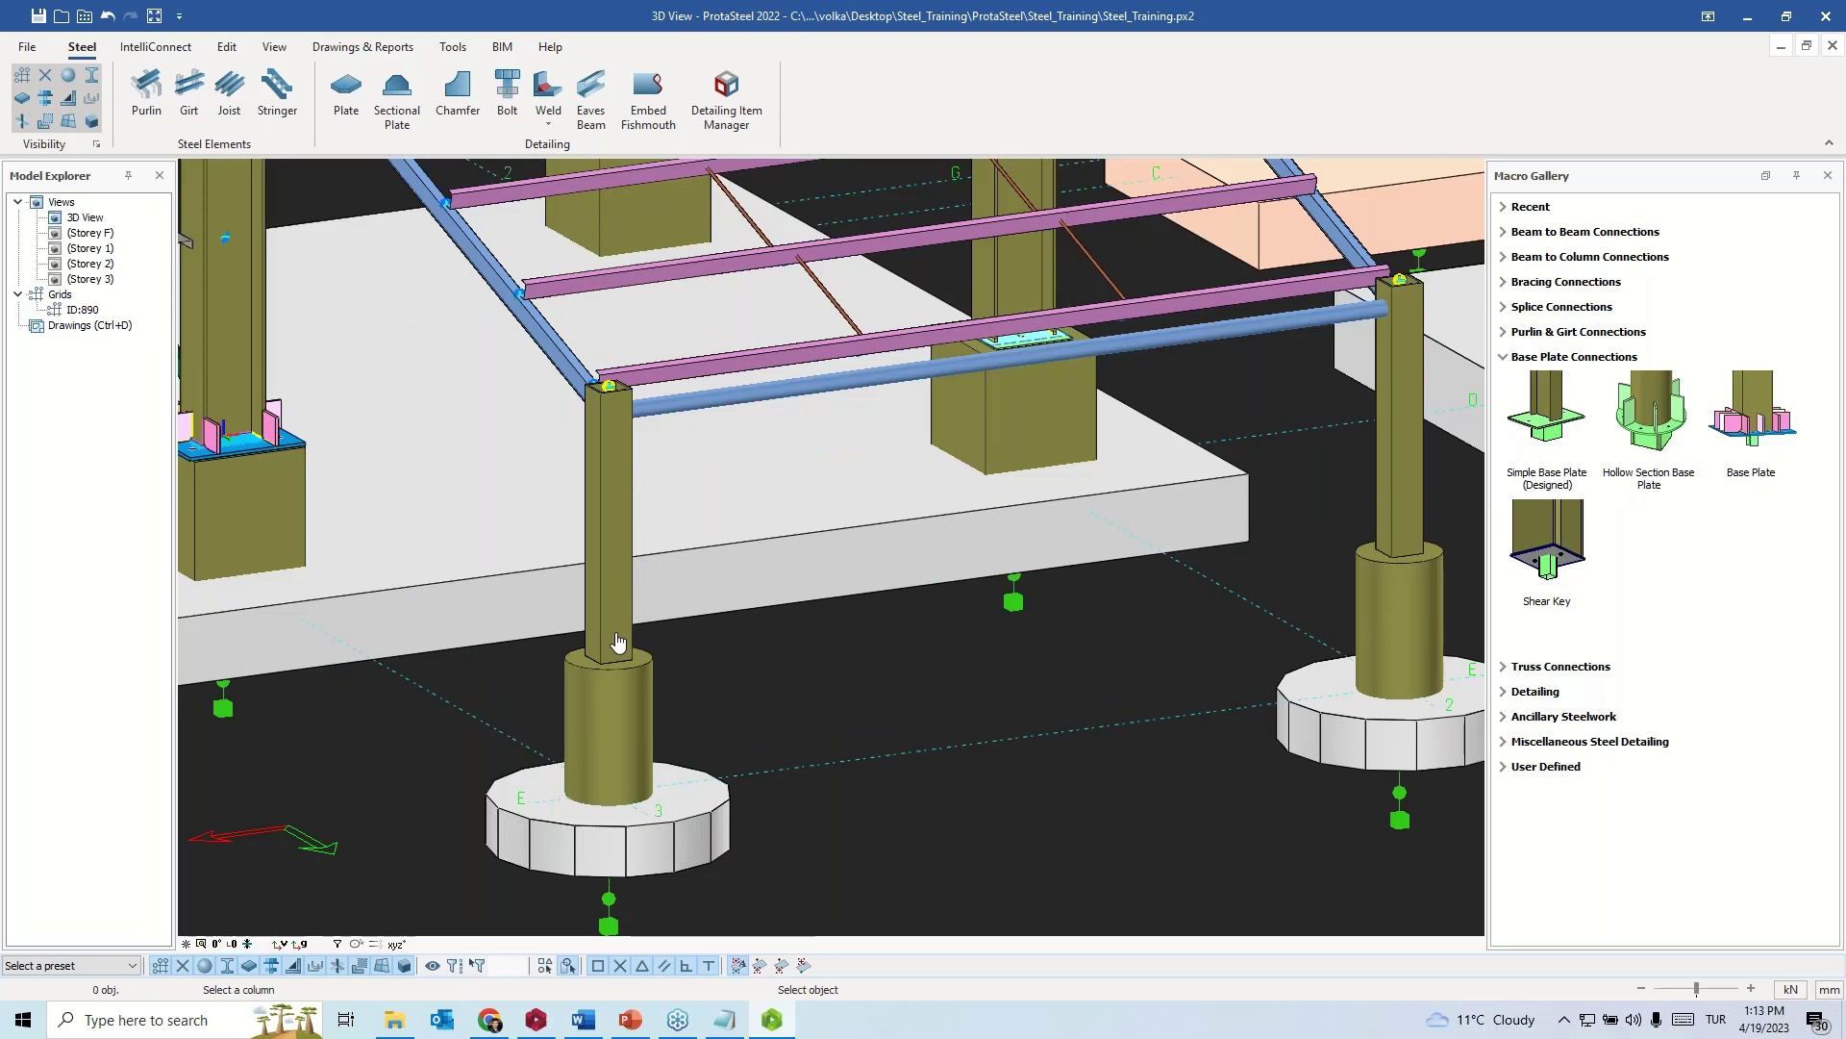
pyautogui.scroll(2, 618, 642)
pyautogui.click(616, 646)
pyautogui.moveTo(1115, 652); pyautogui.dragTo(359, 740, button='middle')
pyautogui.click(975, 598)
pyautogui.press('Escape')
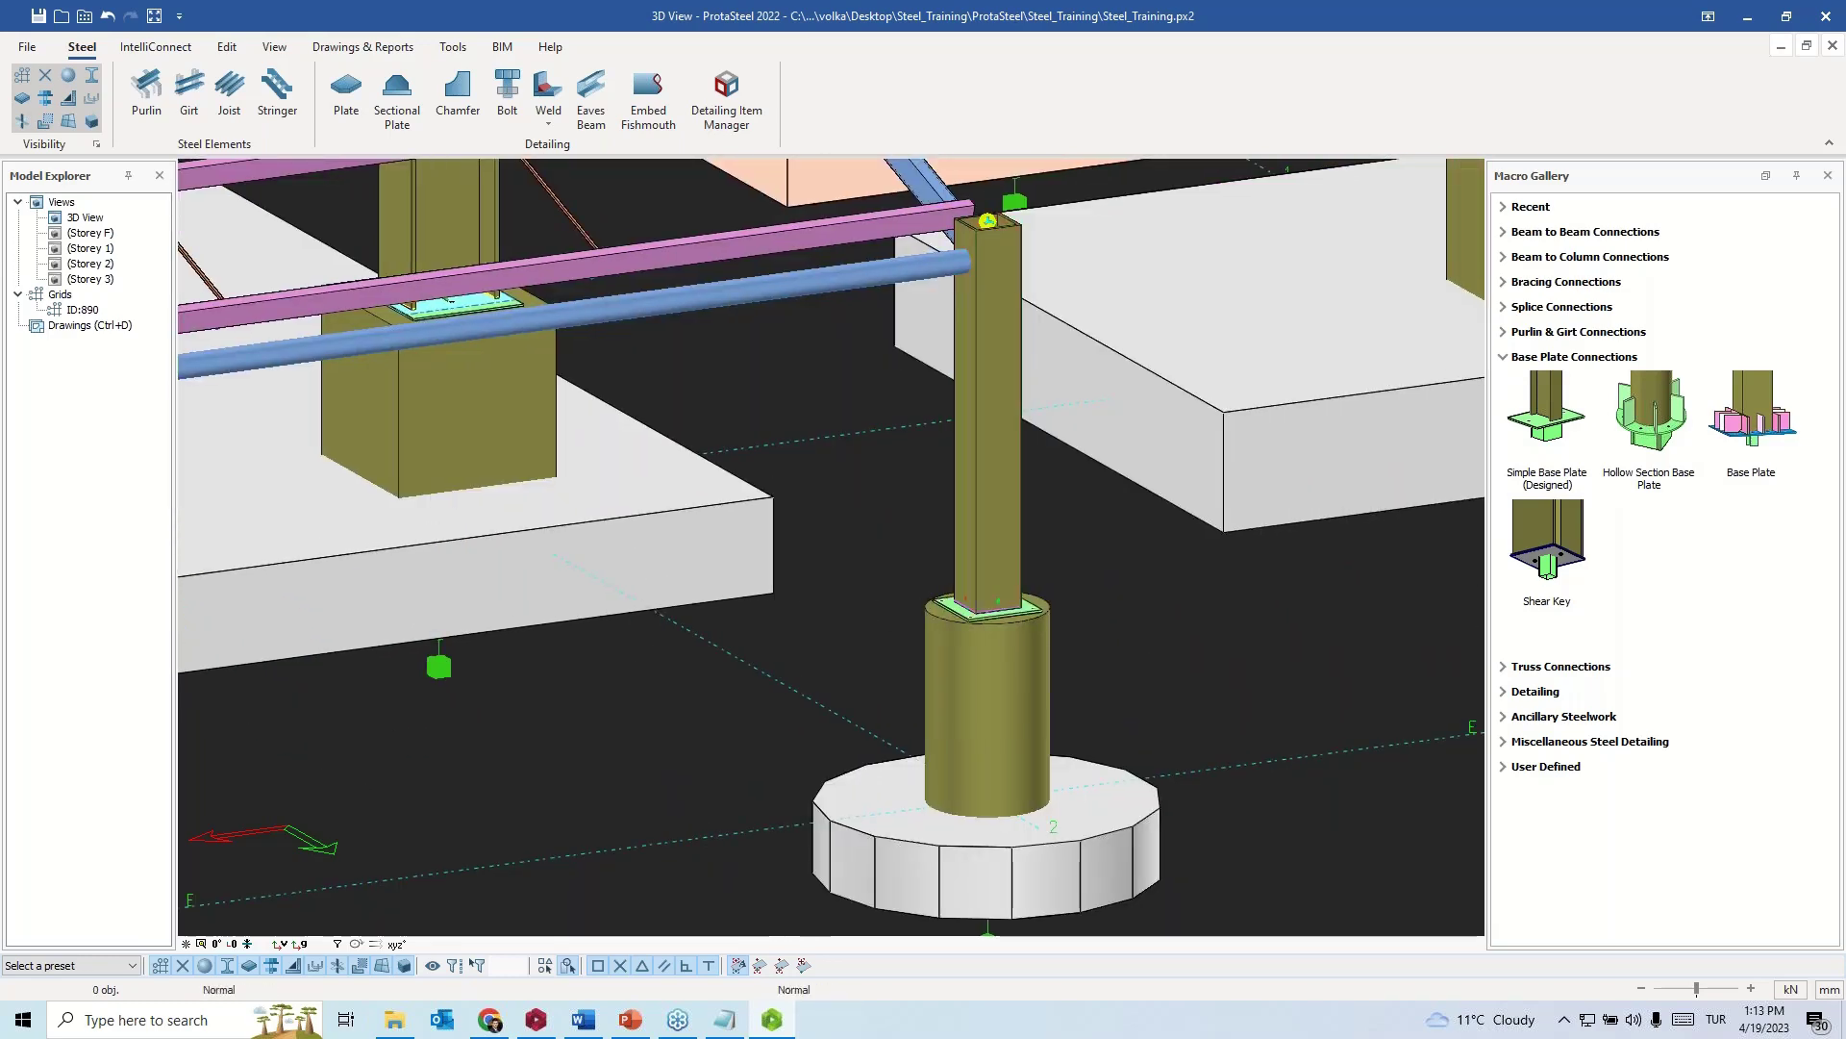
# - Place anchor bolts through the base plate holes with the Miscellaneous Steel Detailing Anchor Bolt macro
pyautogui.scroll(-4, 612, 614)
pyautogui.moveTo(317, 543); pyautogui.dragTo(847, 548, button='middle')
pyautogui.scroll(1, 584, 529)
pyautogui.scroll(4, 584, 531)
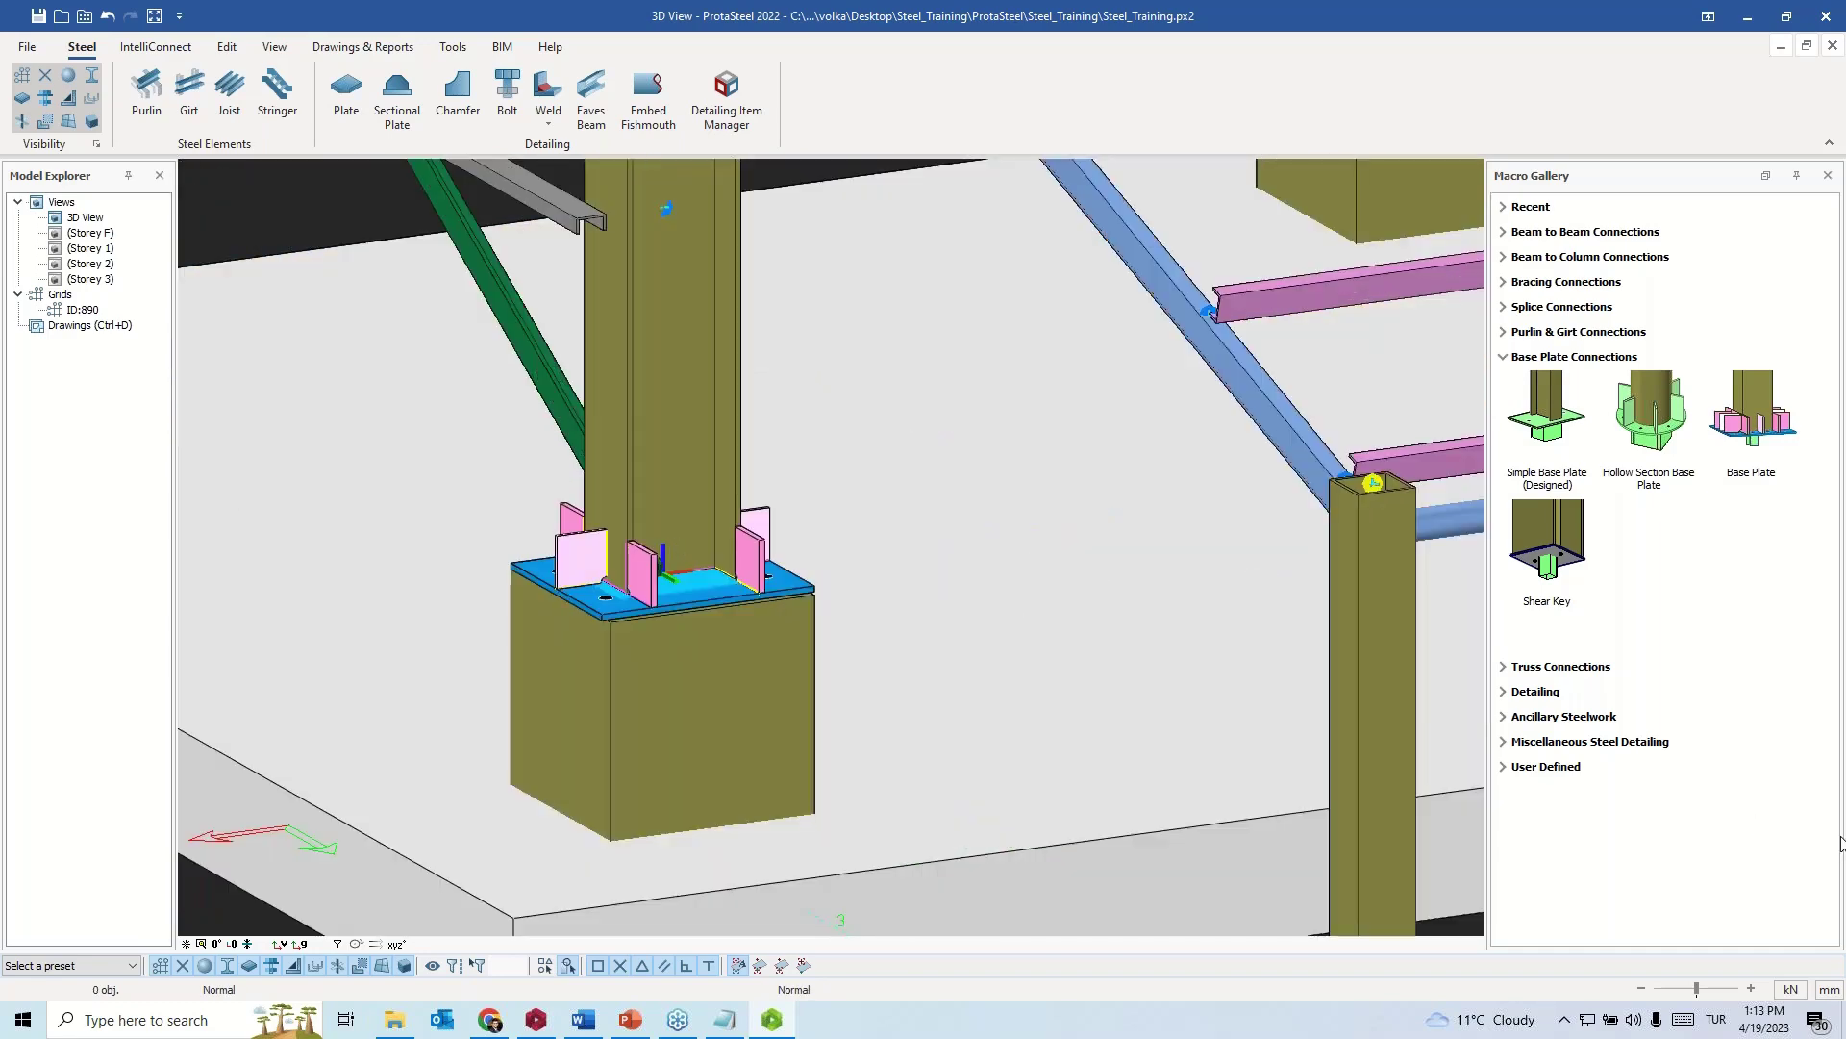
pyautogui.click(1512, 745)
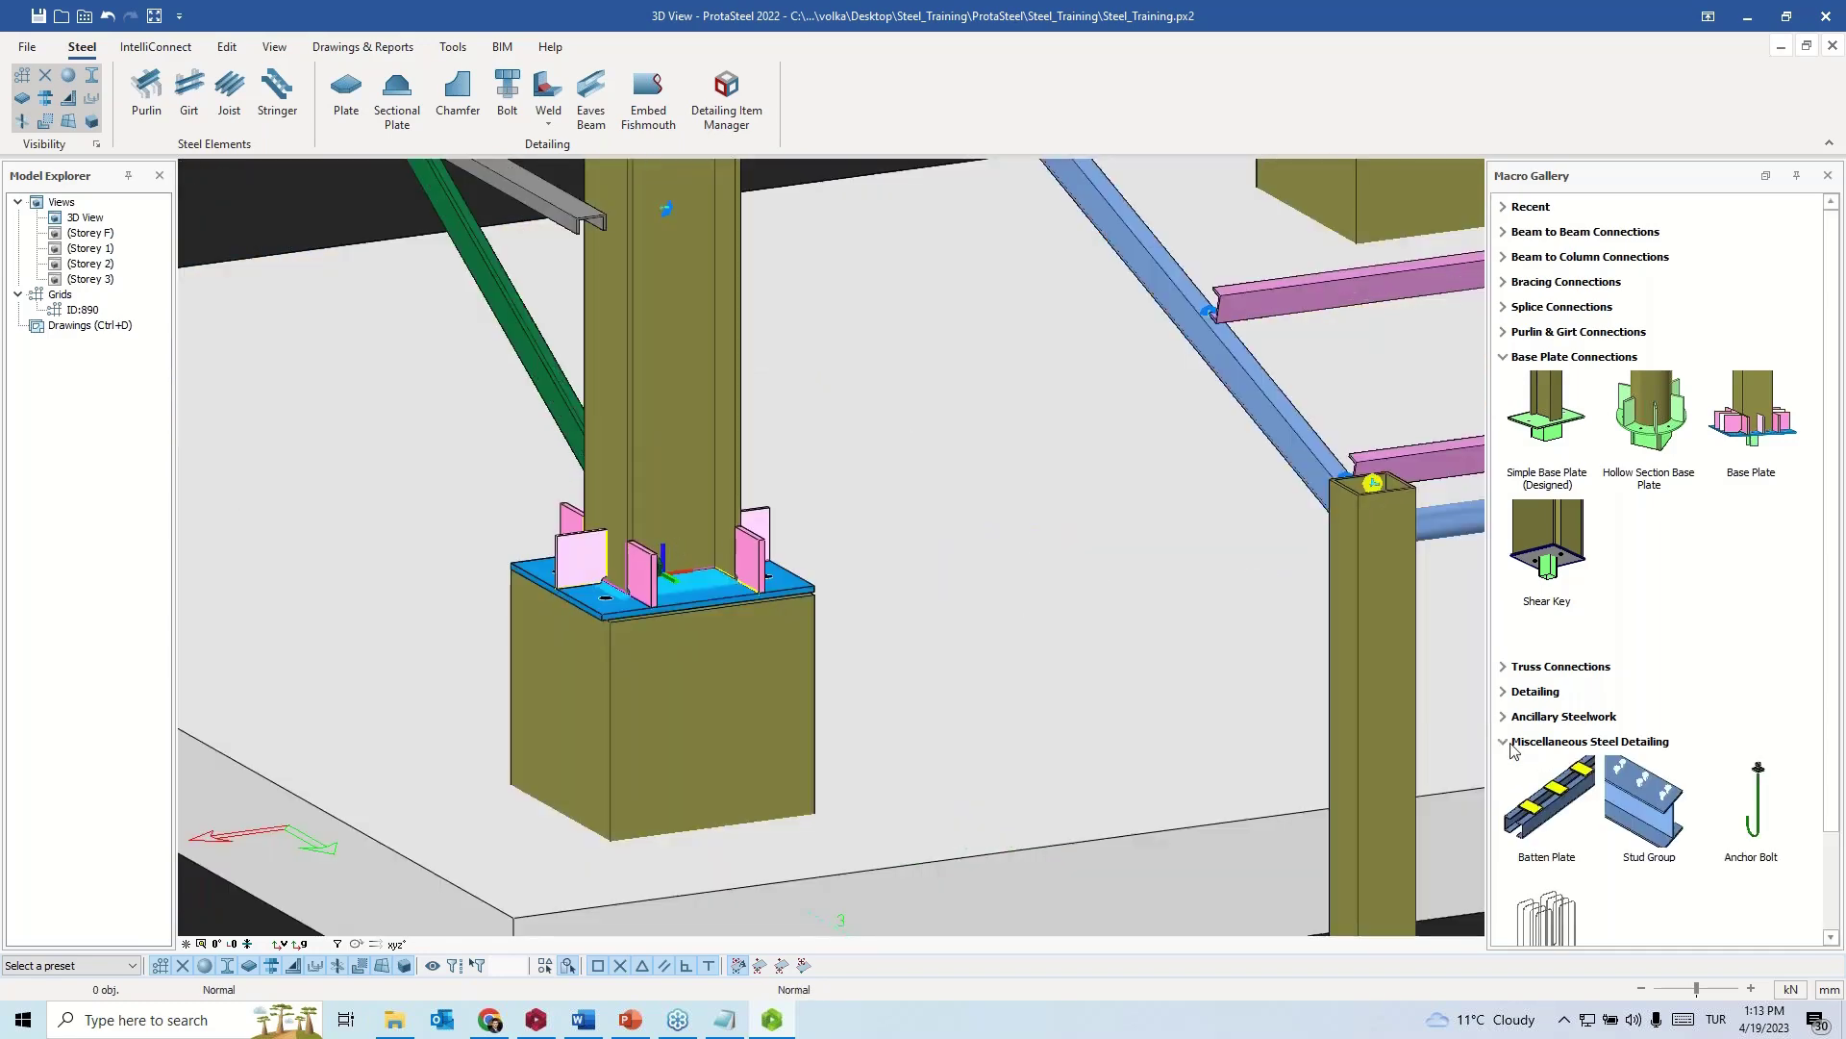
pyautogui.click(1767, 812)
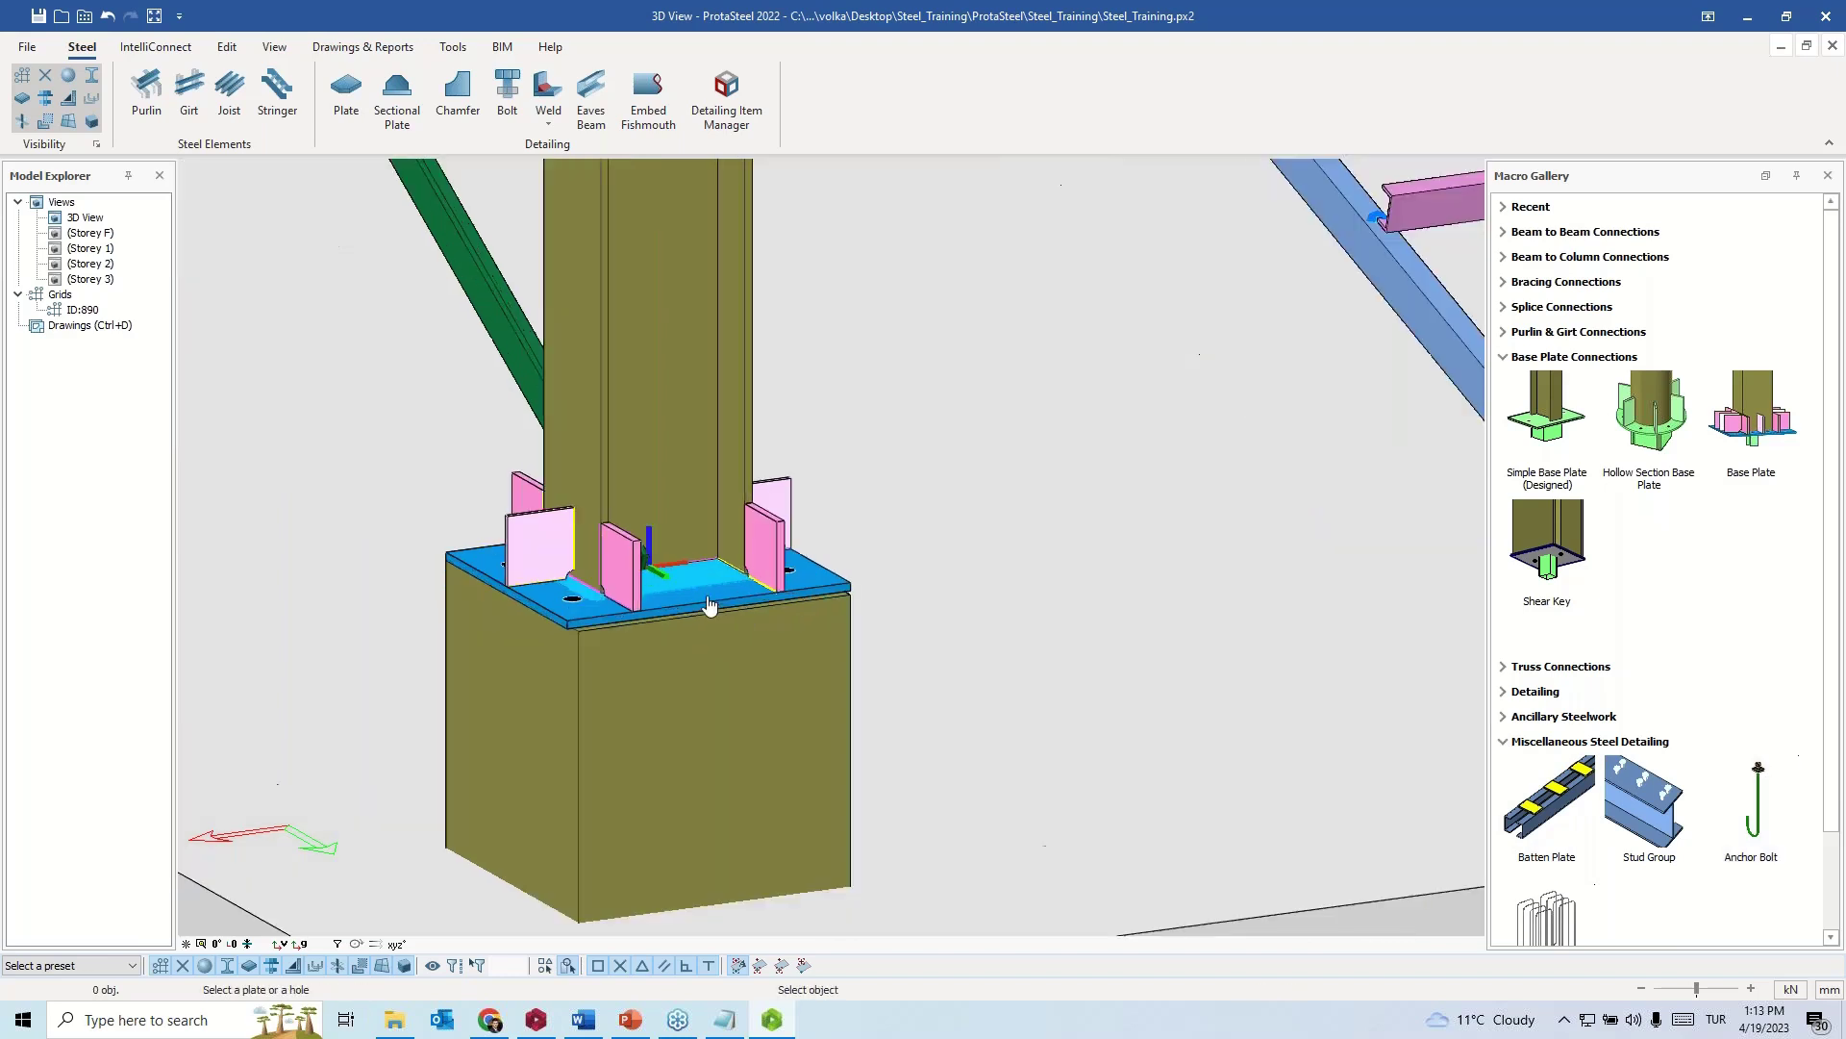
pyautogui.scroll(4, 707, 607)
pyautogui.click(696, 615)
# - Hide the concrete pedestal under the column and orbit to view the anchor bolts
pyautogui.scroll(-4, 673, 666)
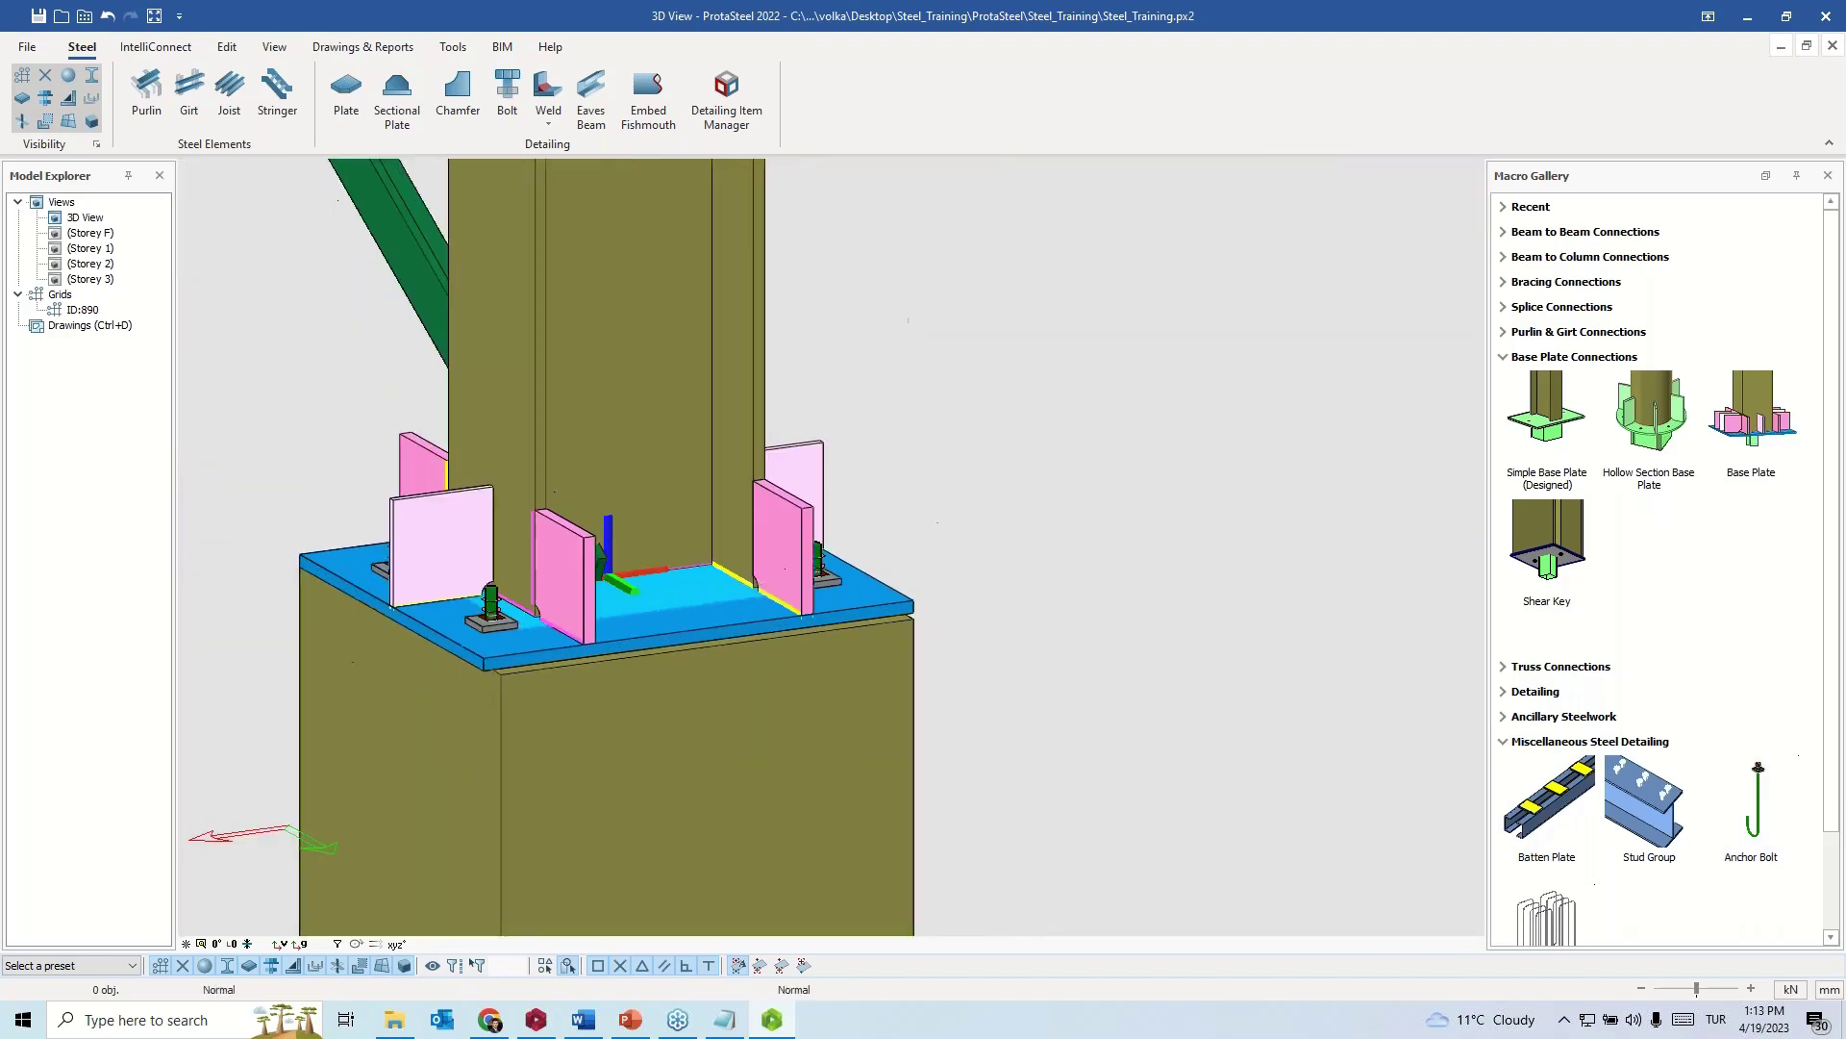
pyautogui.click(637, 716)
pyautogui.rightClick(631, 723)
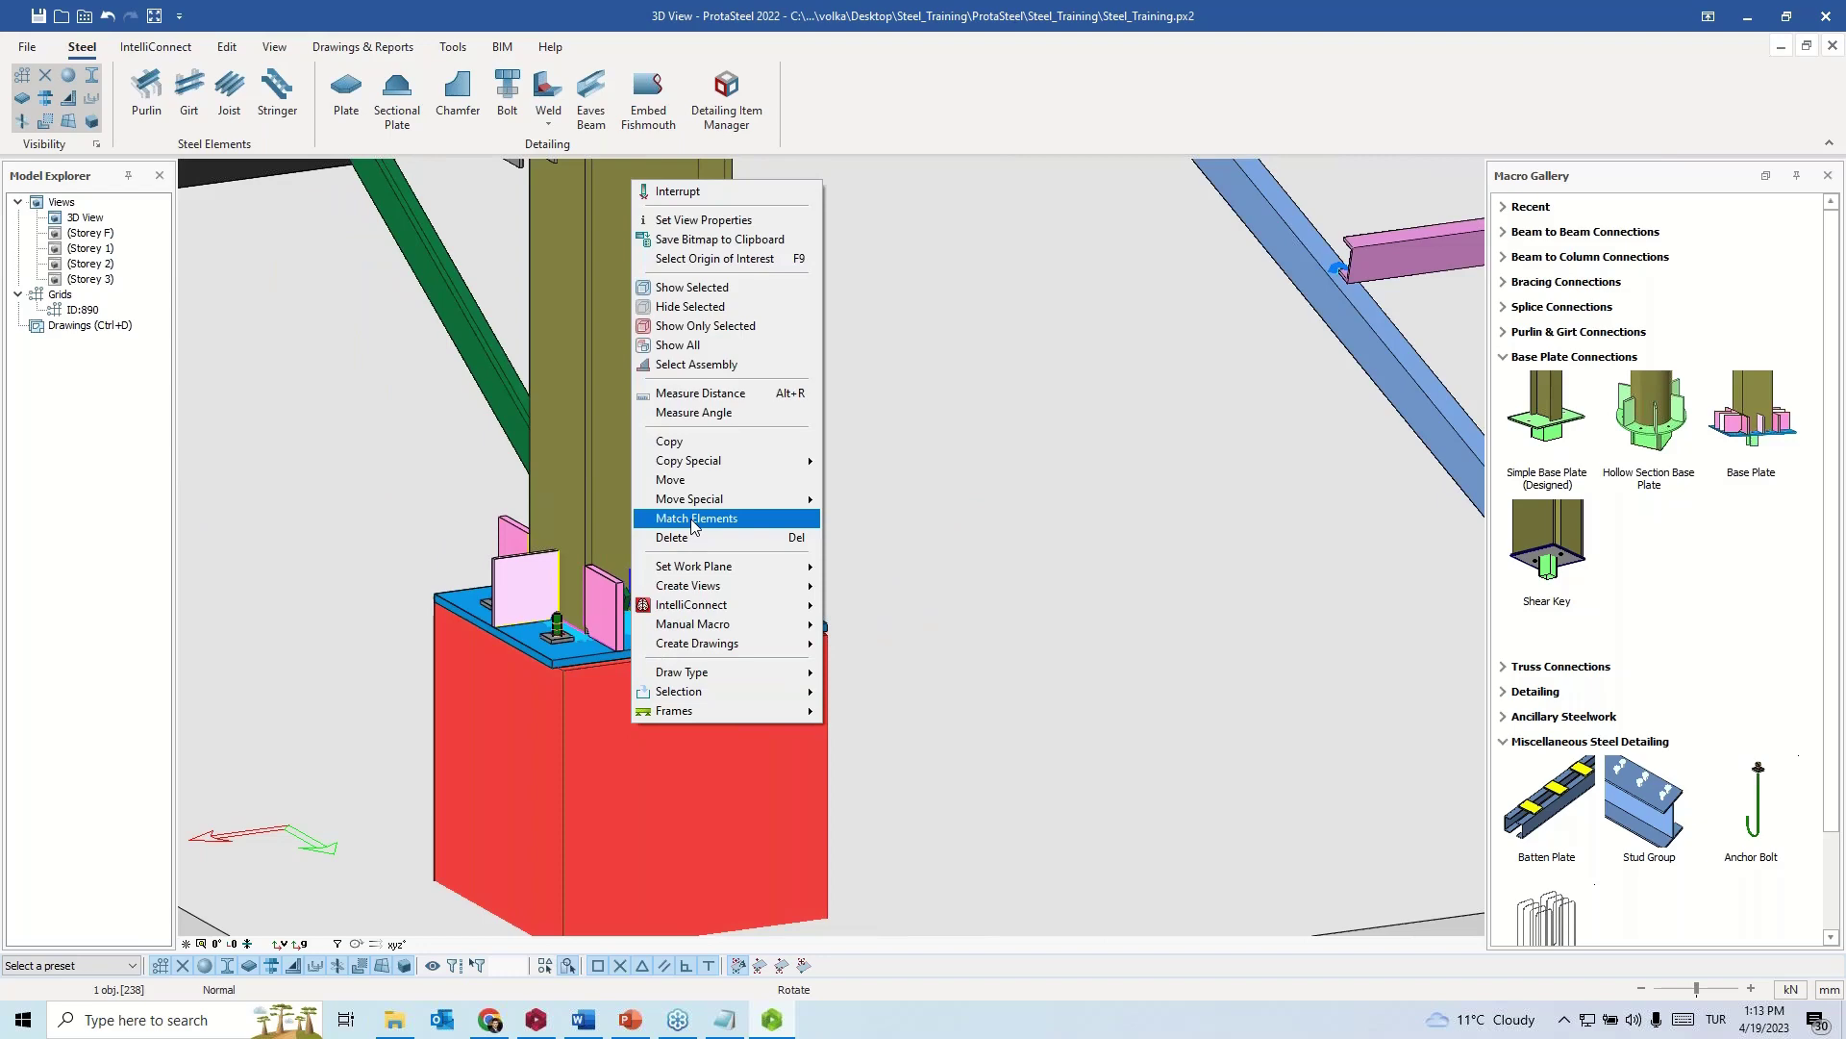
pyautogui.click(690, 305)
pyautogui.moveTo(635, 615); pyautogui.dragTo(1231, 592, button='middle')
pyautogui.scroll(-10, 685, 663)
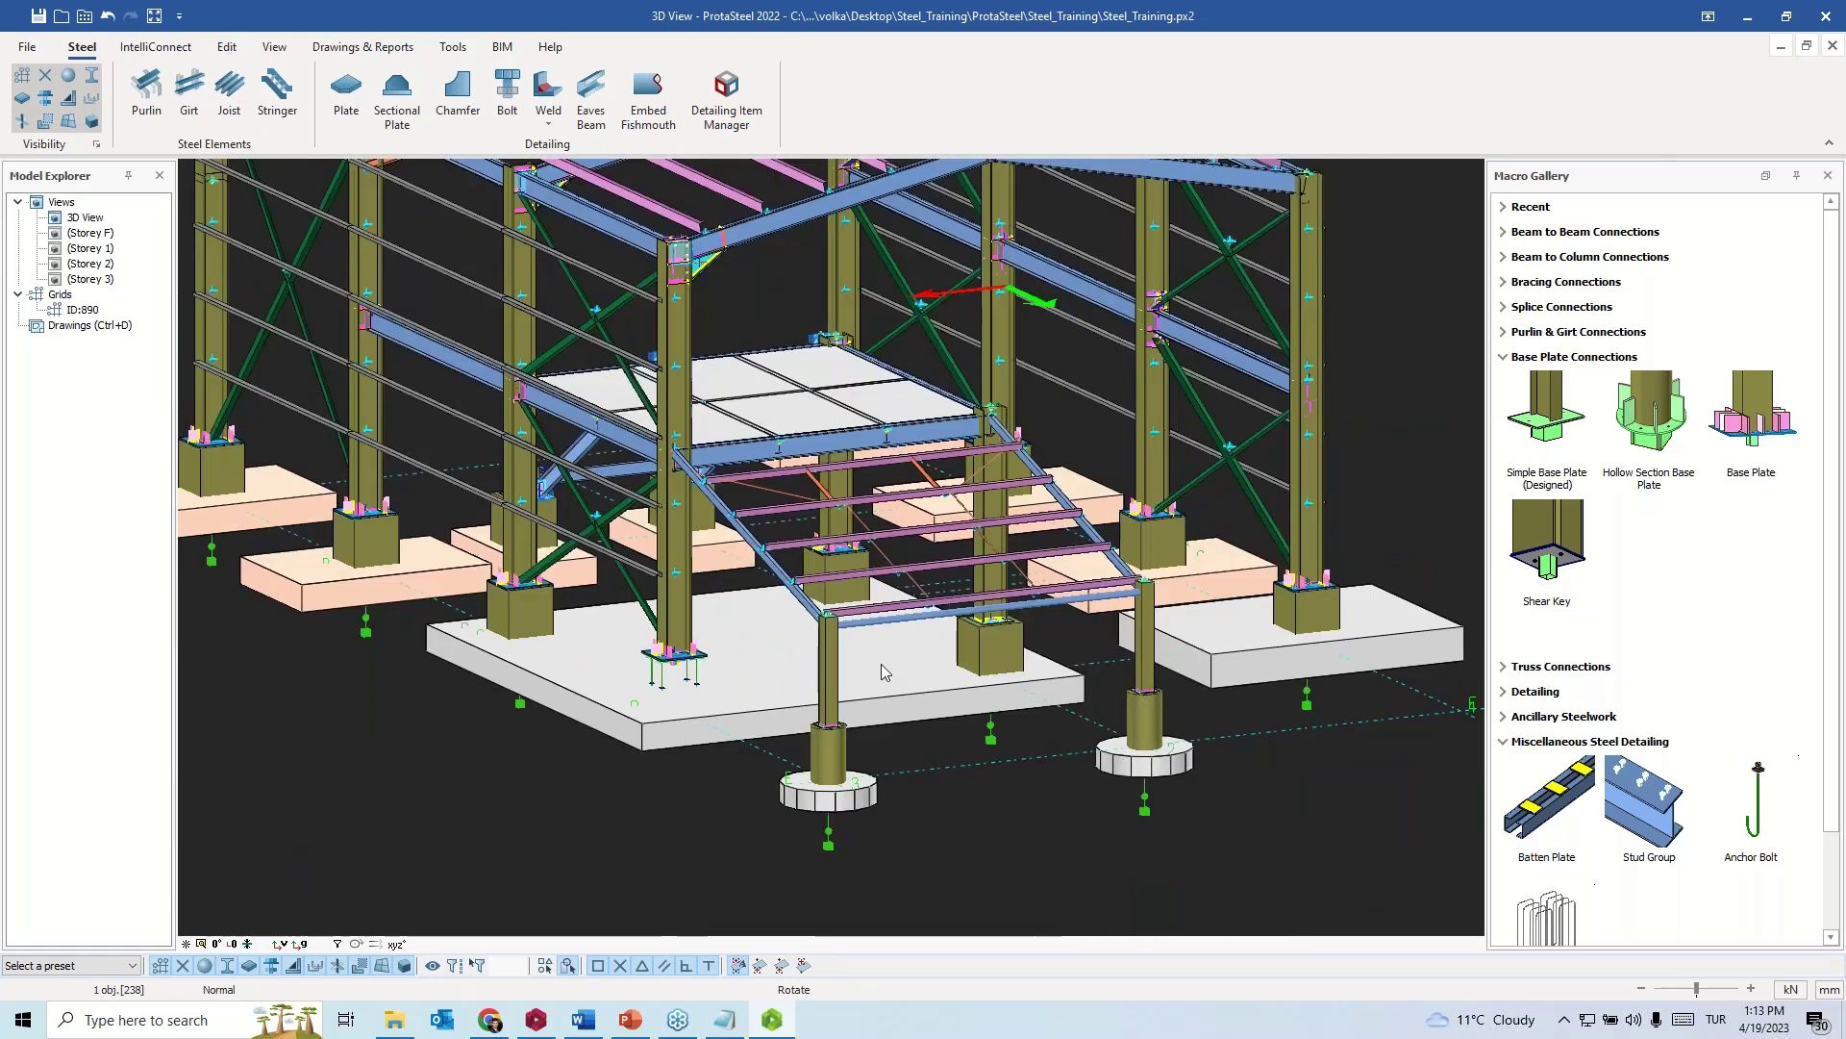
pyautogui.moveTo(885, 672); pyautogui.dragTo(664, 683, button='middle')
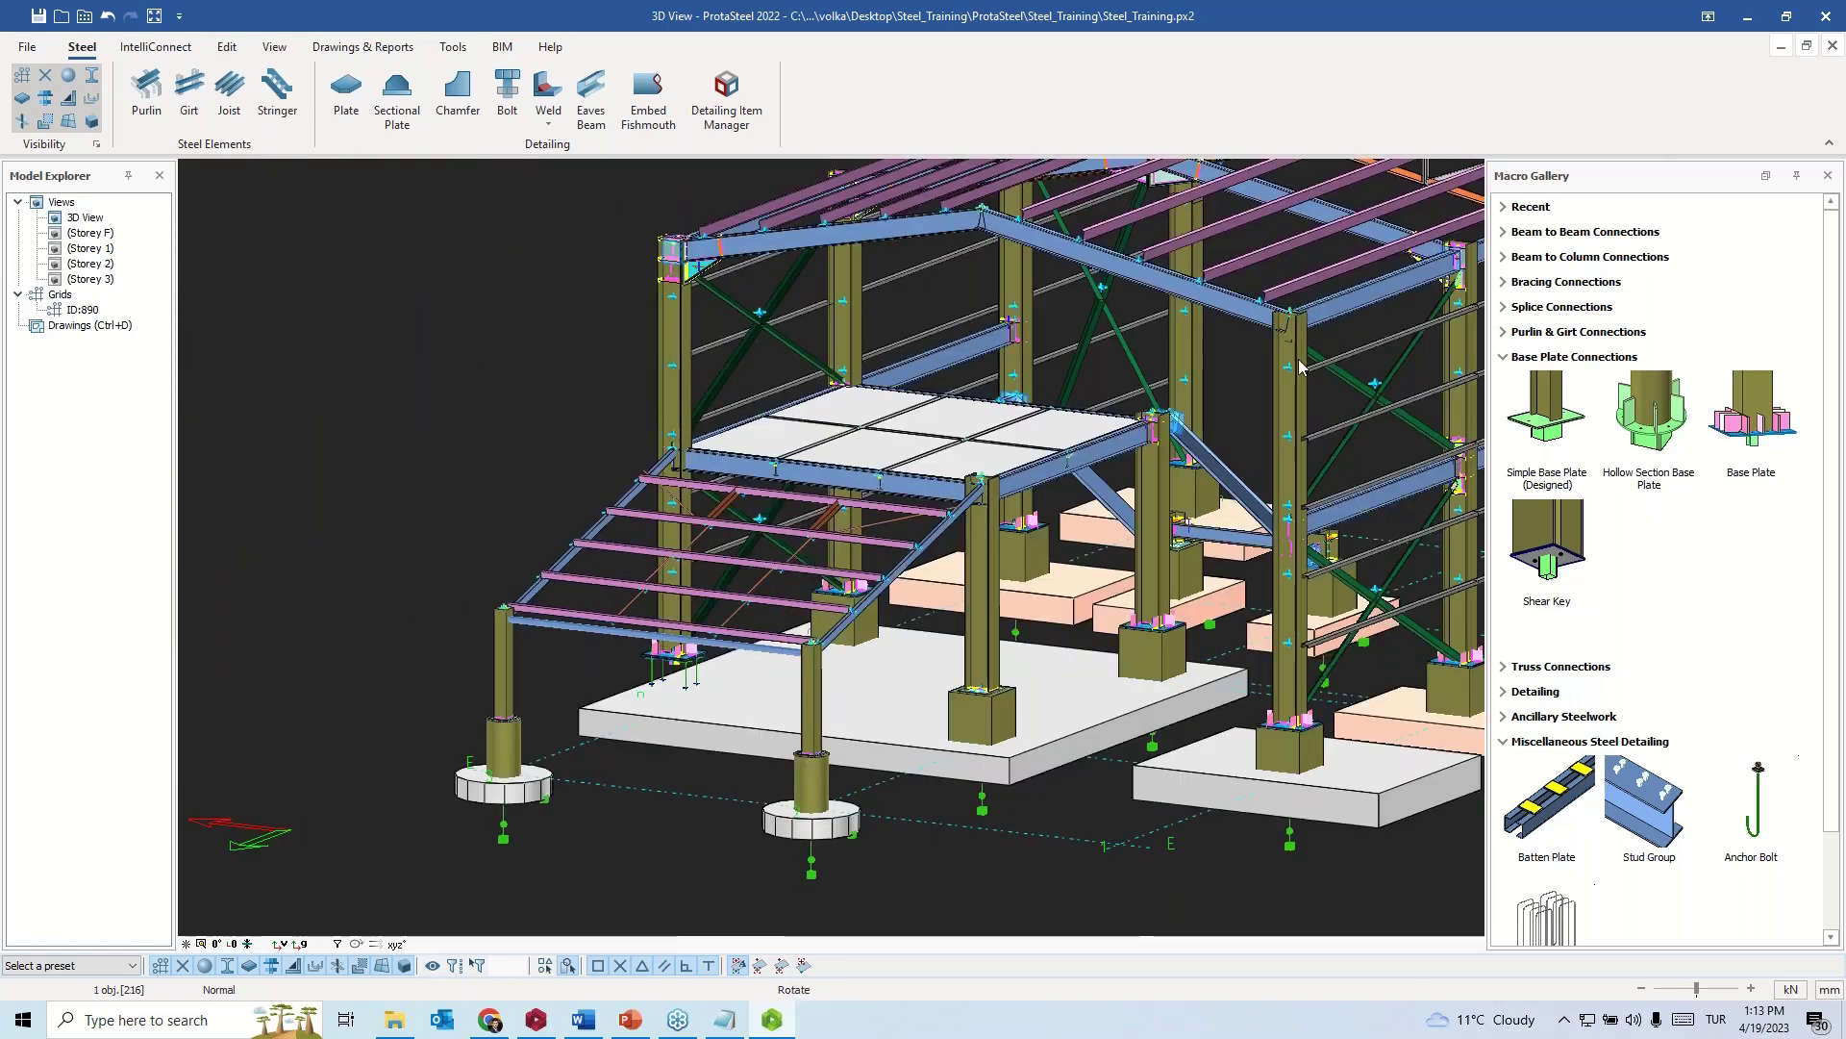
# - Add a Haunch connection between the right eave column and the rafter, then interrupt the command
pyautogui.moveTo(1298, 365); pyautogui.dragTo(1271, 291, button='middle')
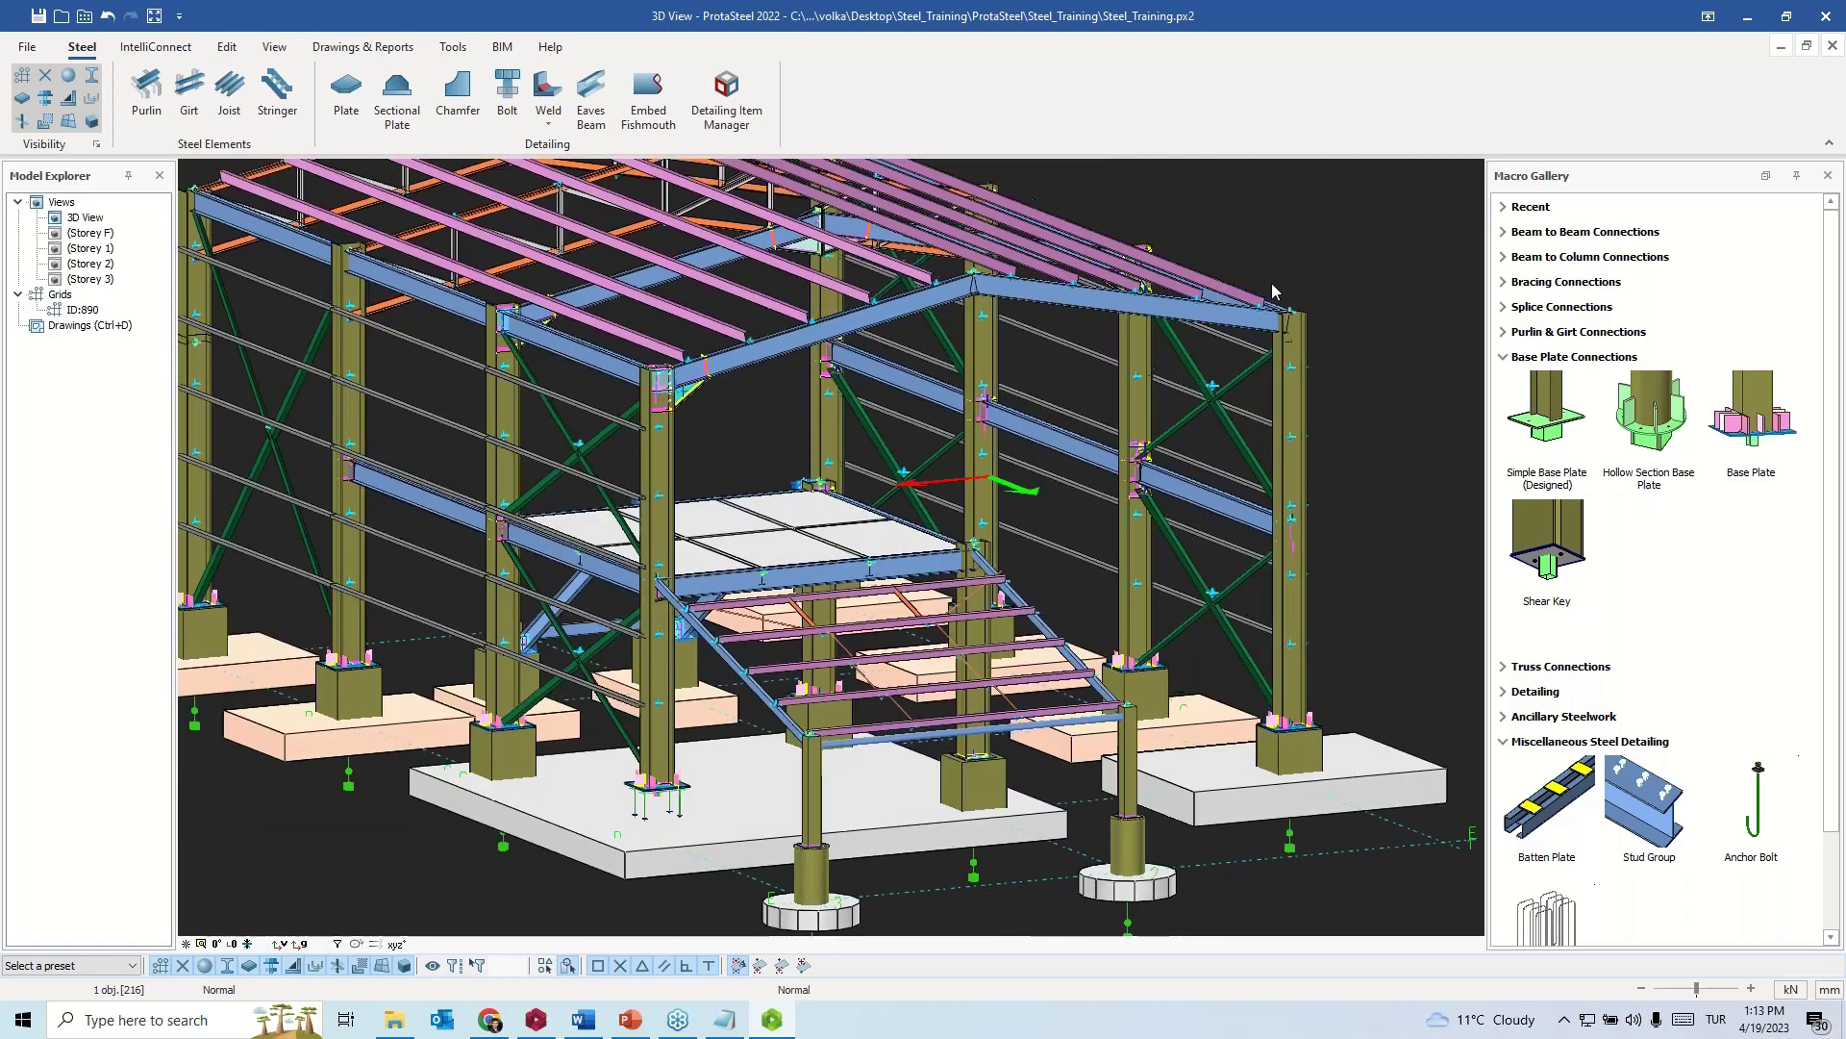
pyautogui.scroll(5, 1271, 283)
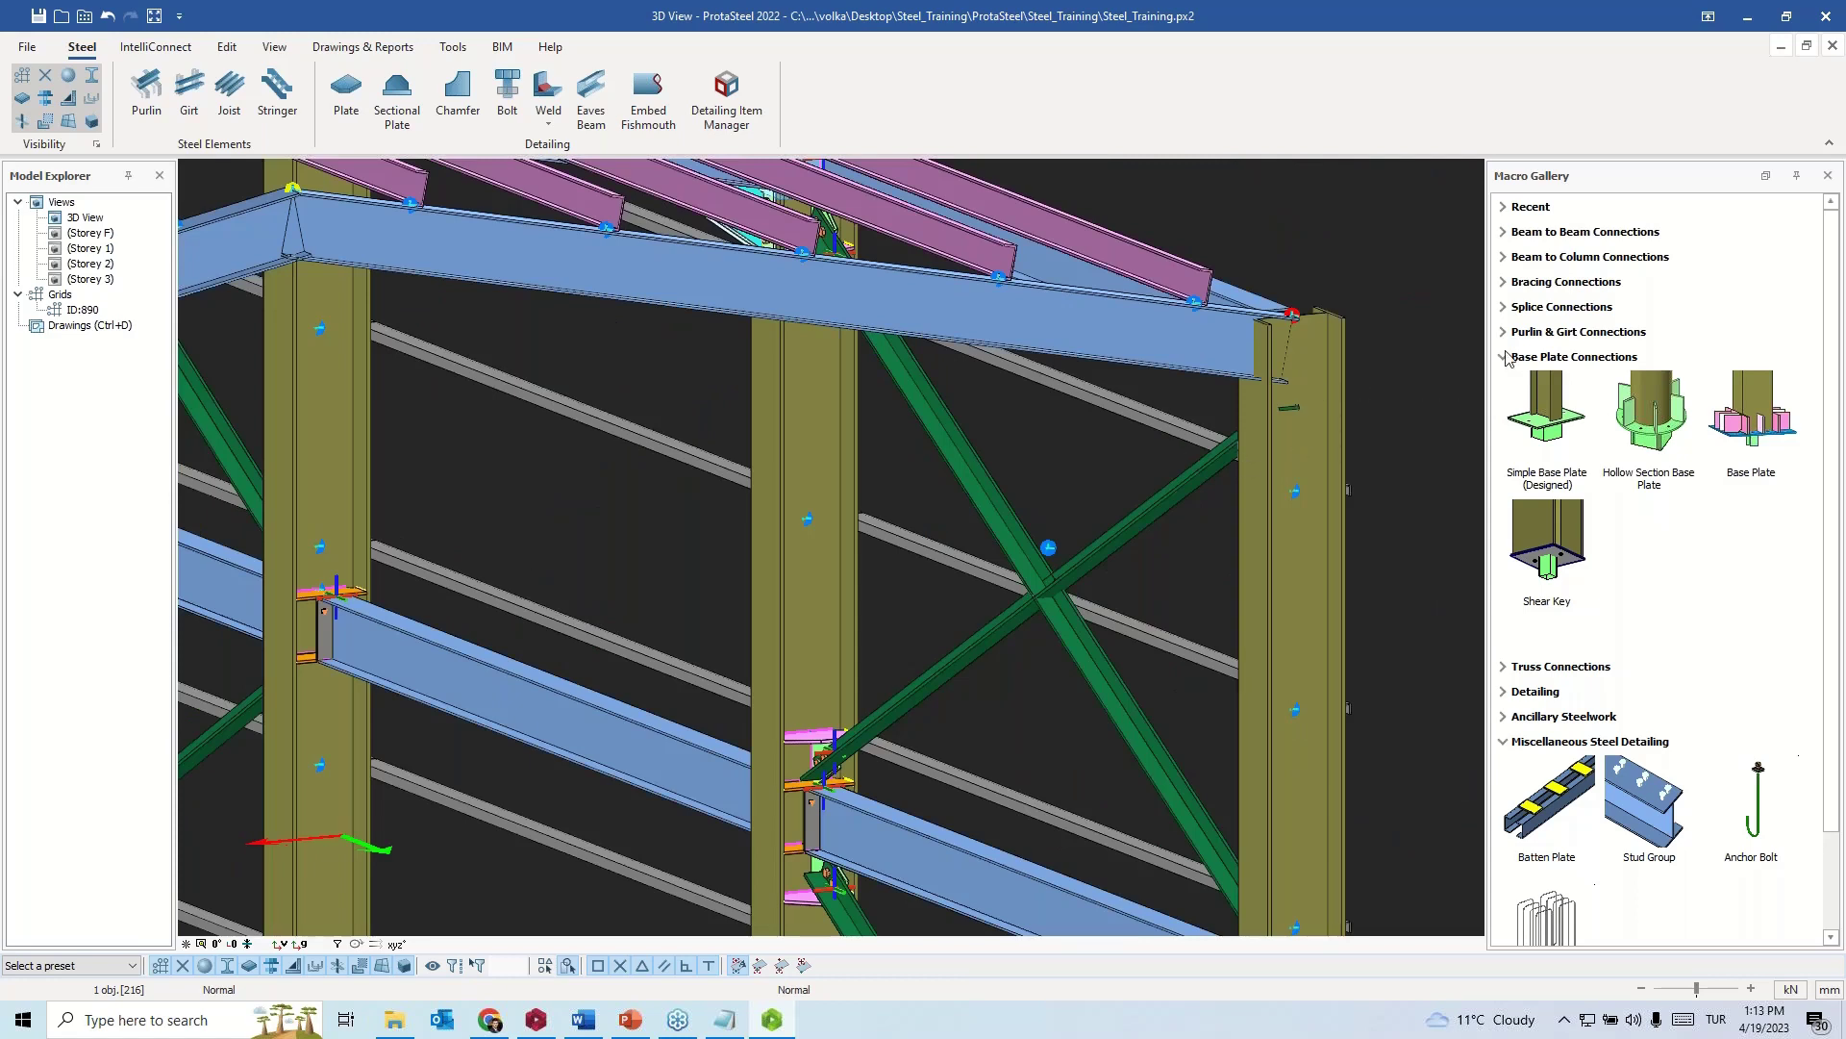
pyautogui.click(1506, 260)
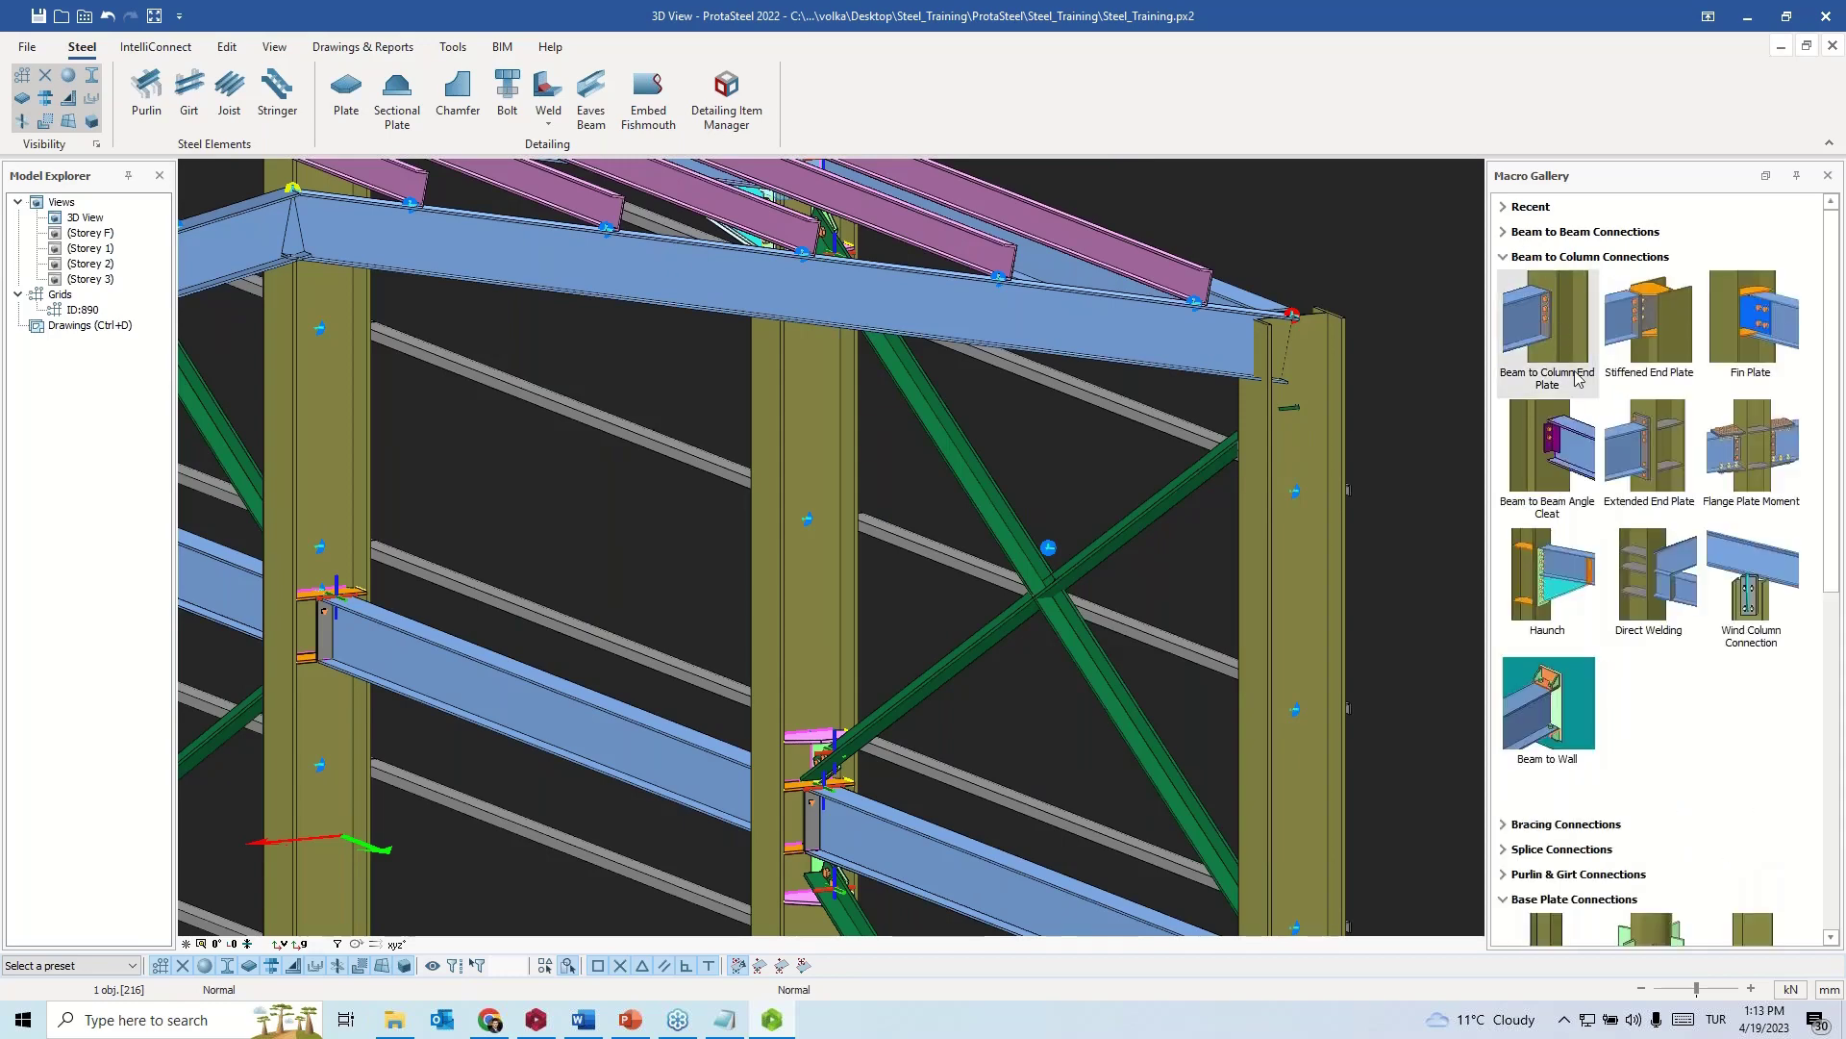
pyautogui.click(1571, 594)
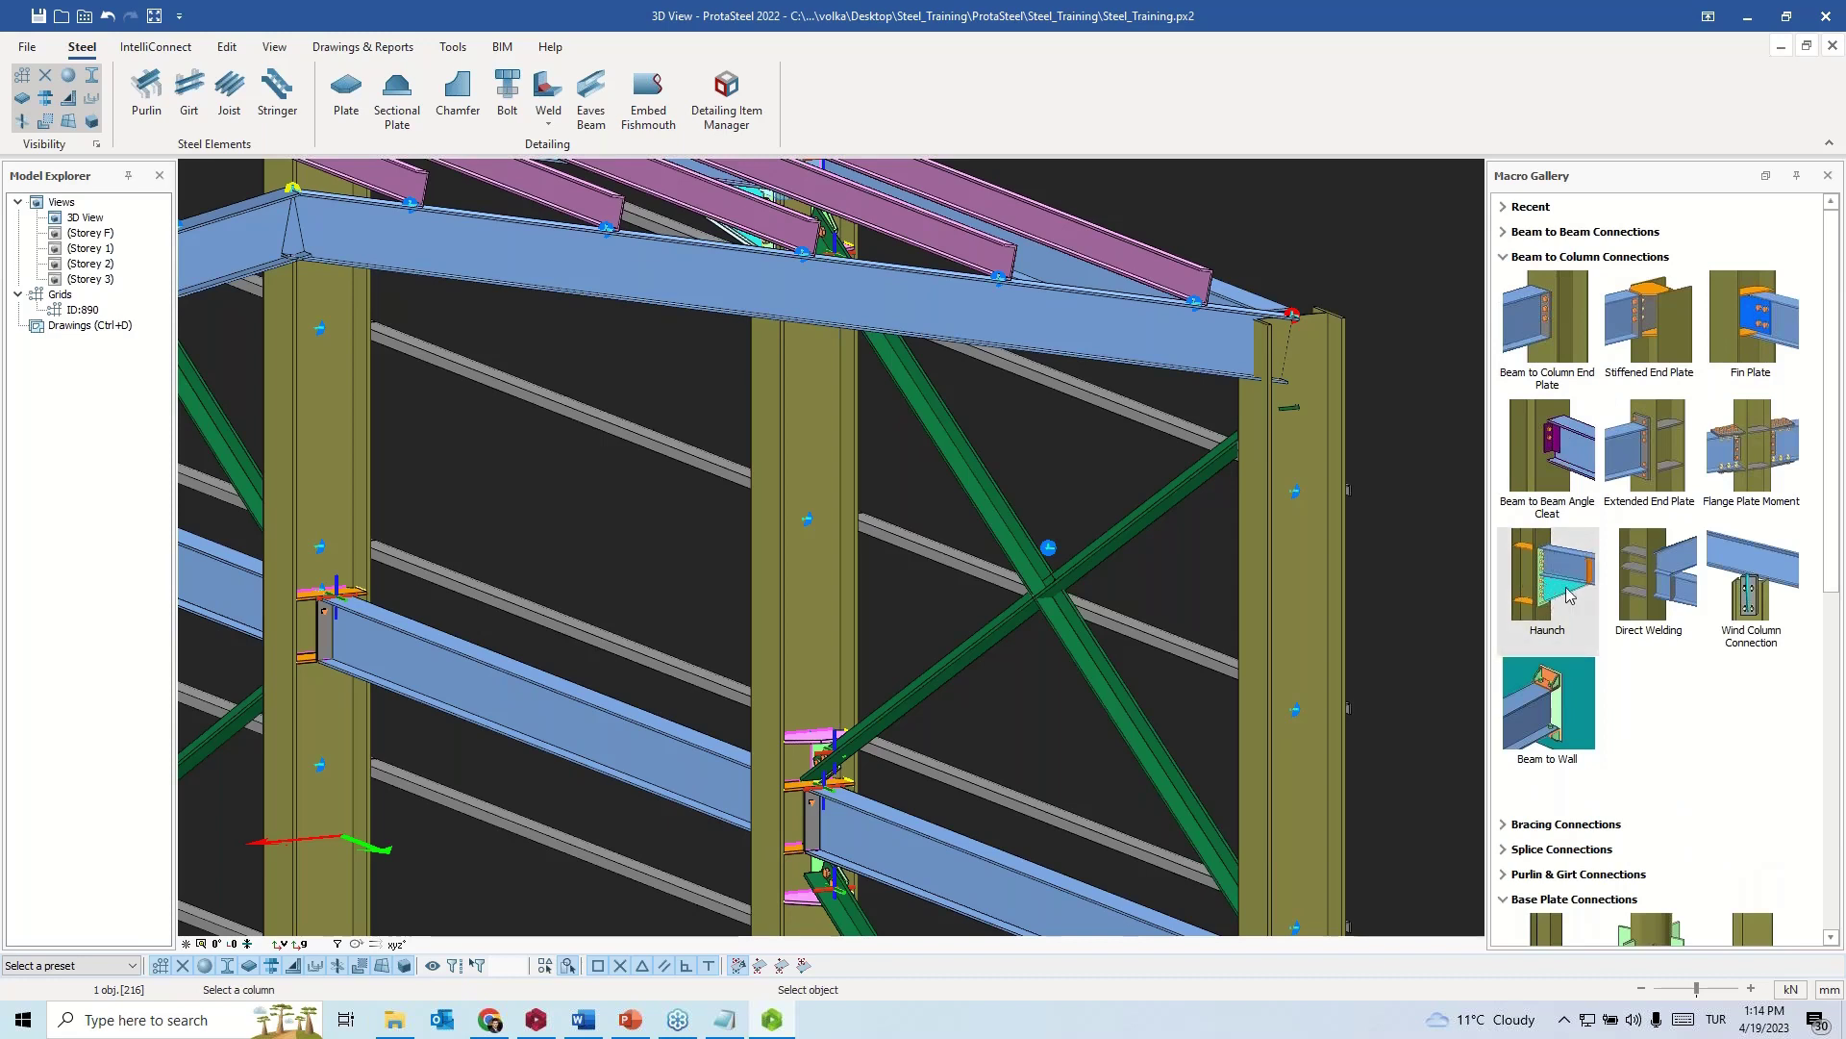
pyautogui.click(1320, 450)
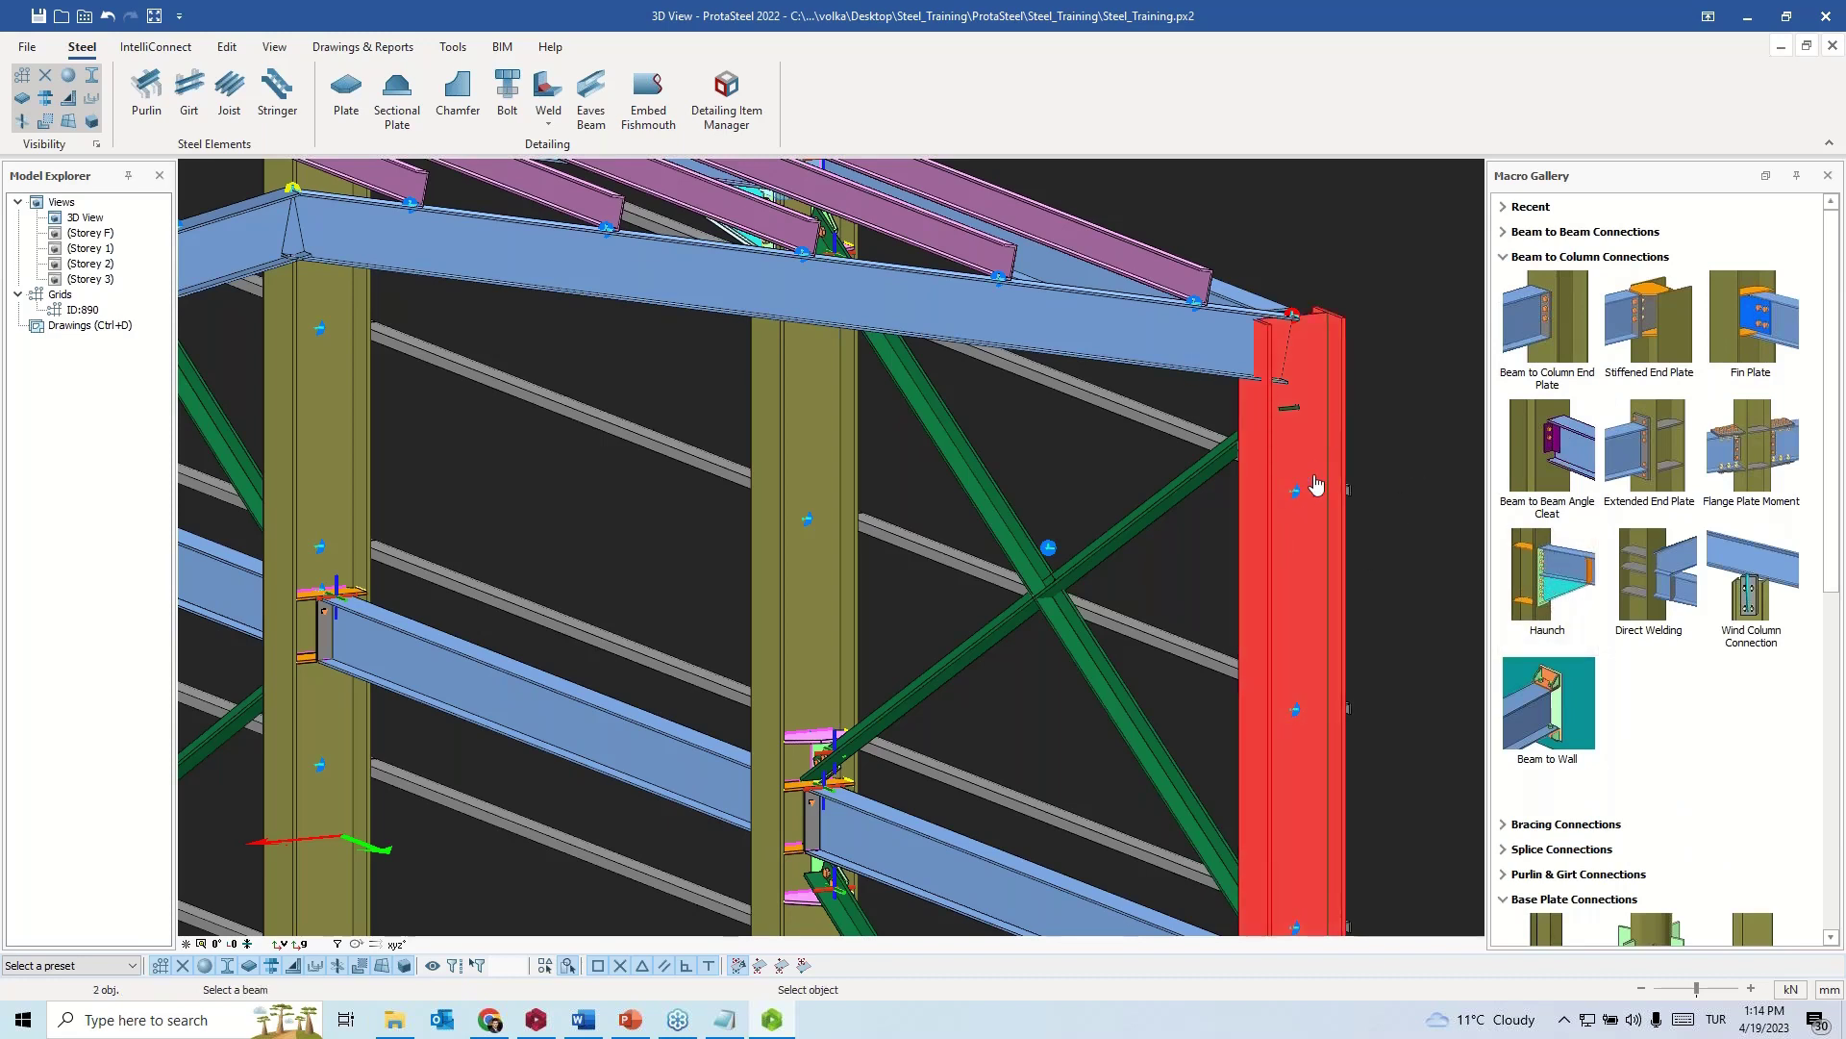
pyautogui.click(1219, 350)
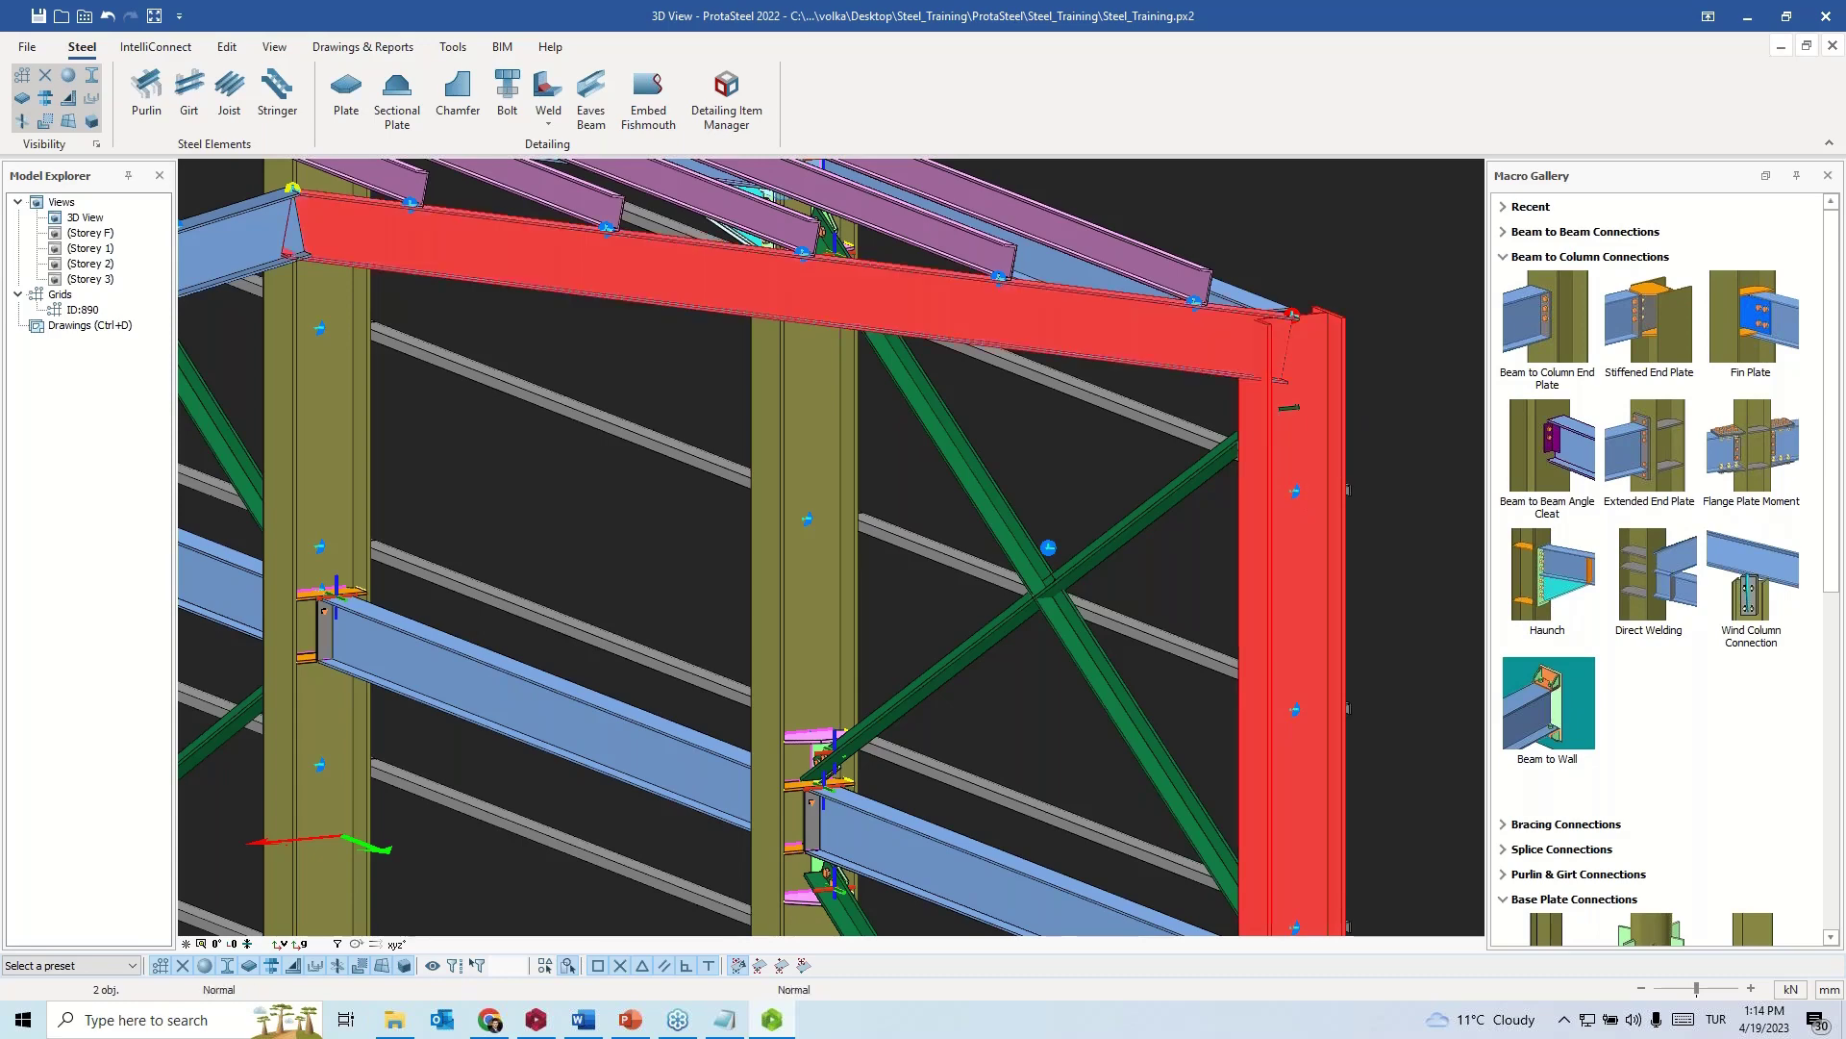
pyautogui.rightClick(1384, 294)
pyautogui.click(1412, 302)
pyautogui.scroll(3, 1230, 384)
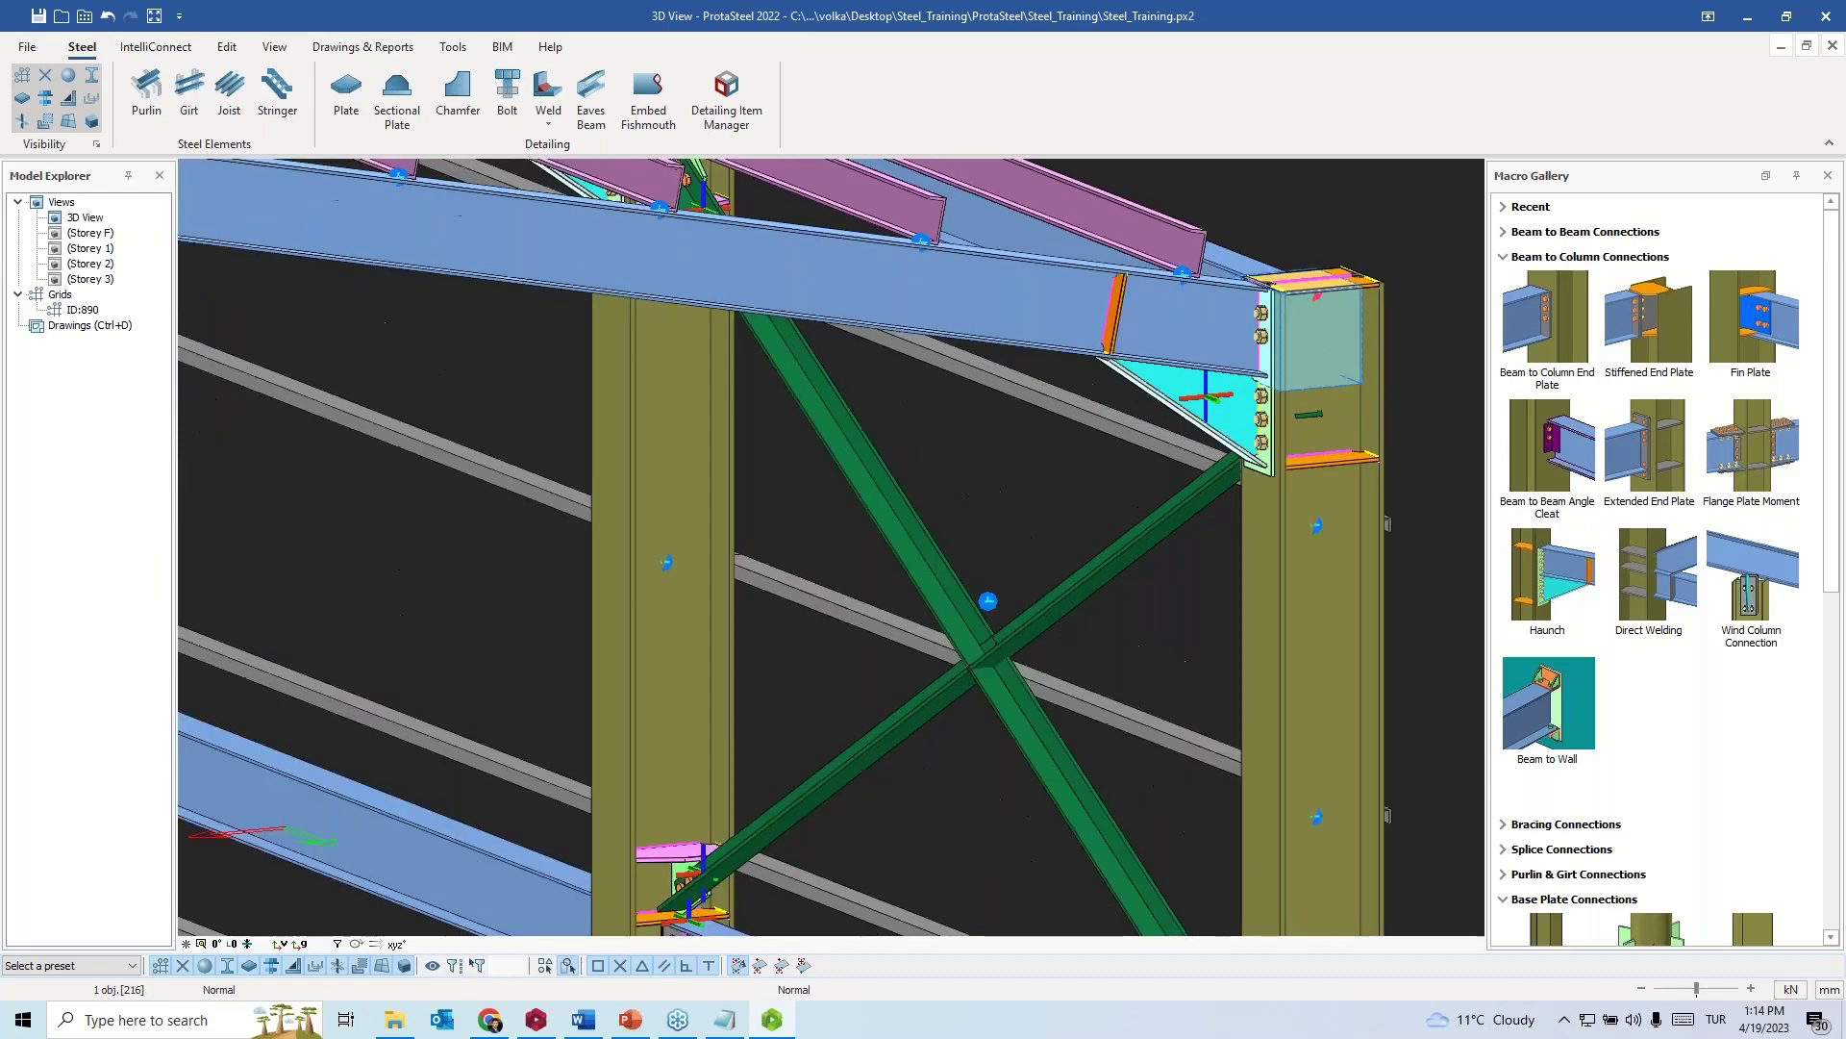
pyautogui.scroll(5, 784, 474)
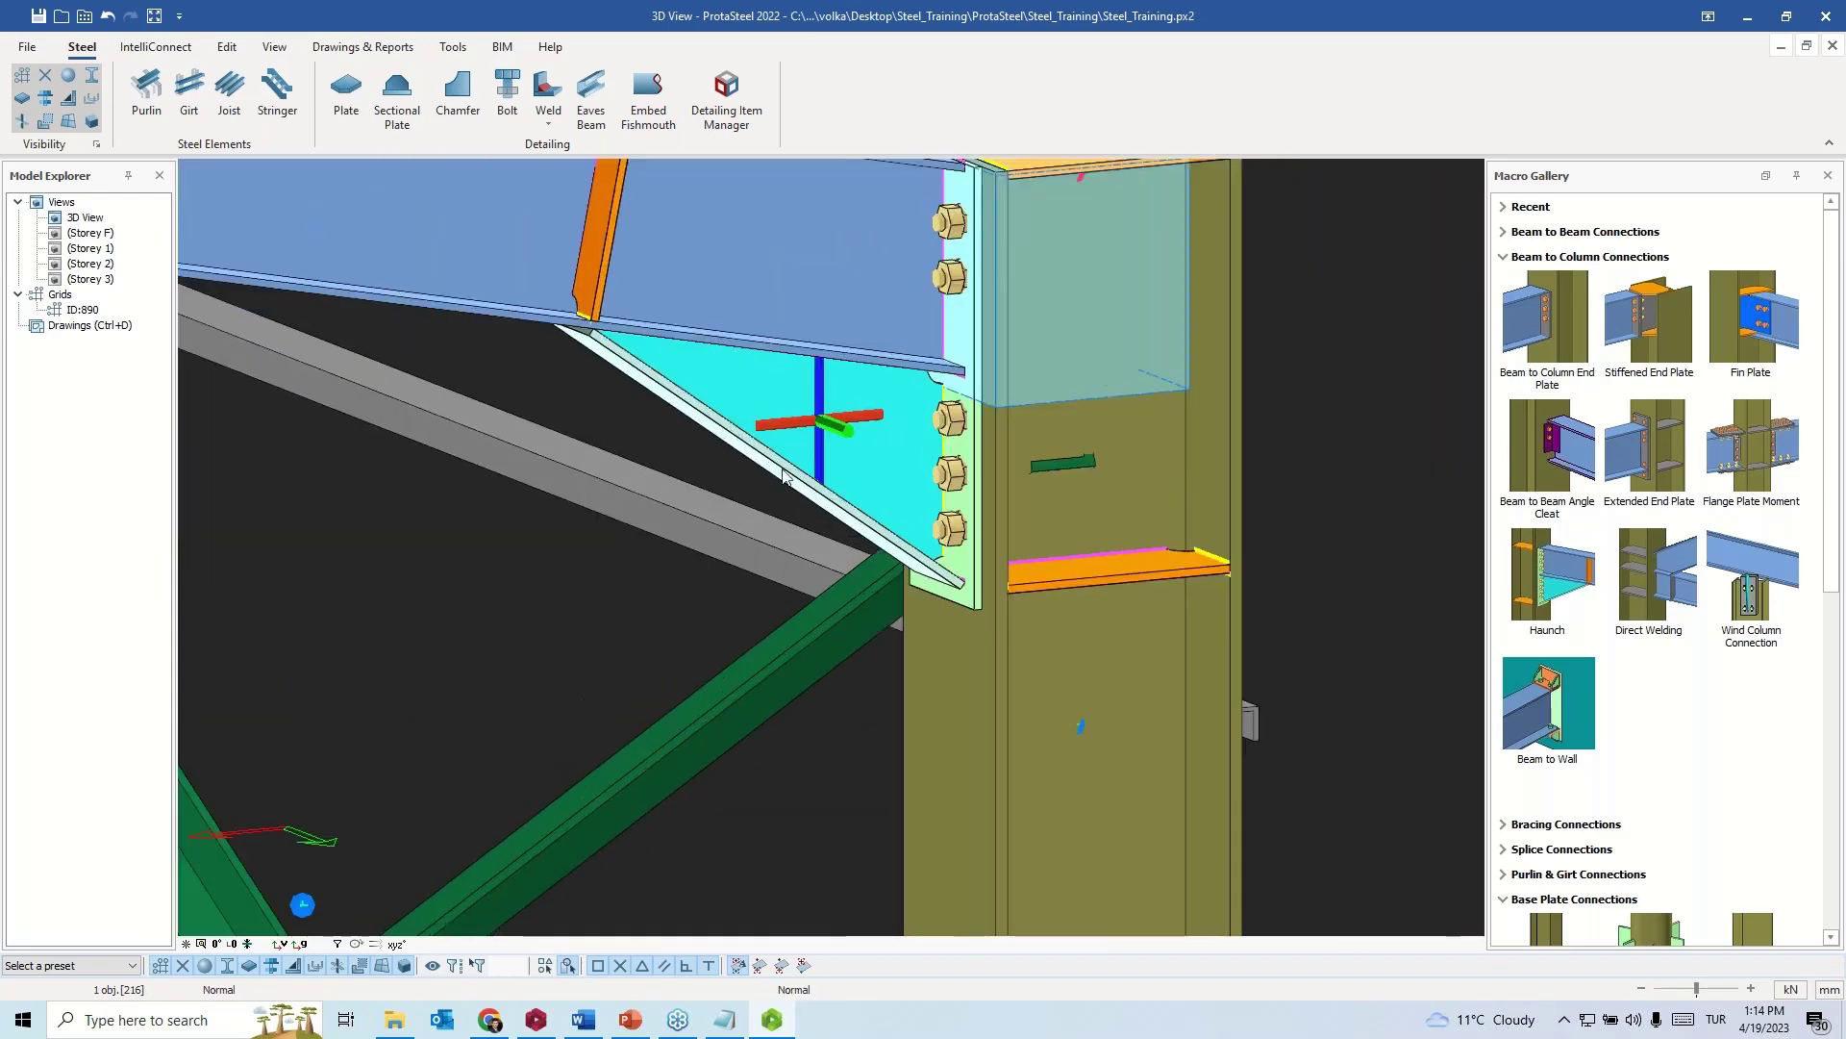
# - Enable both haunch Coefficient of h settings (3 and 2) and apply them
pyautogui.click(824, 424)
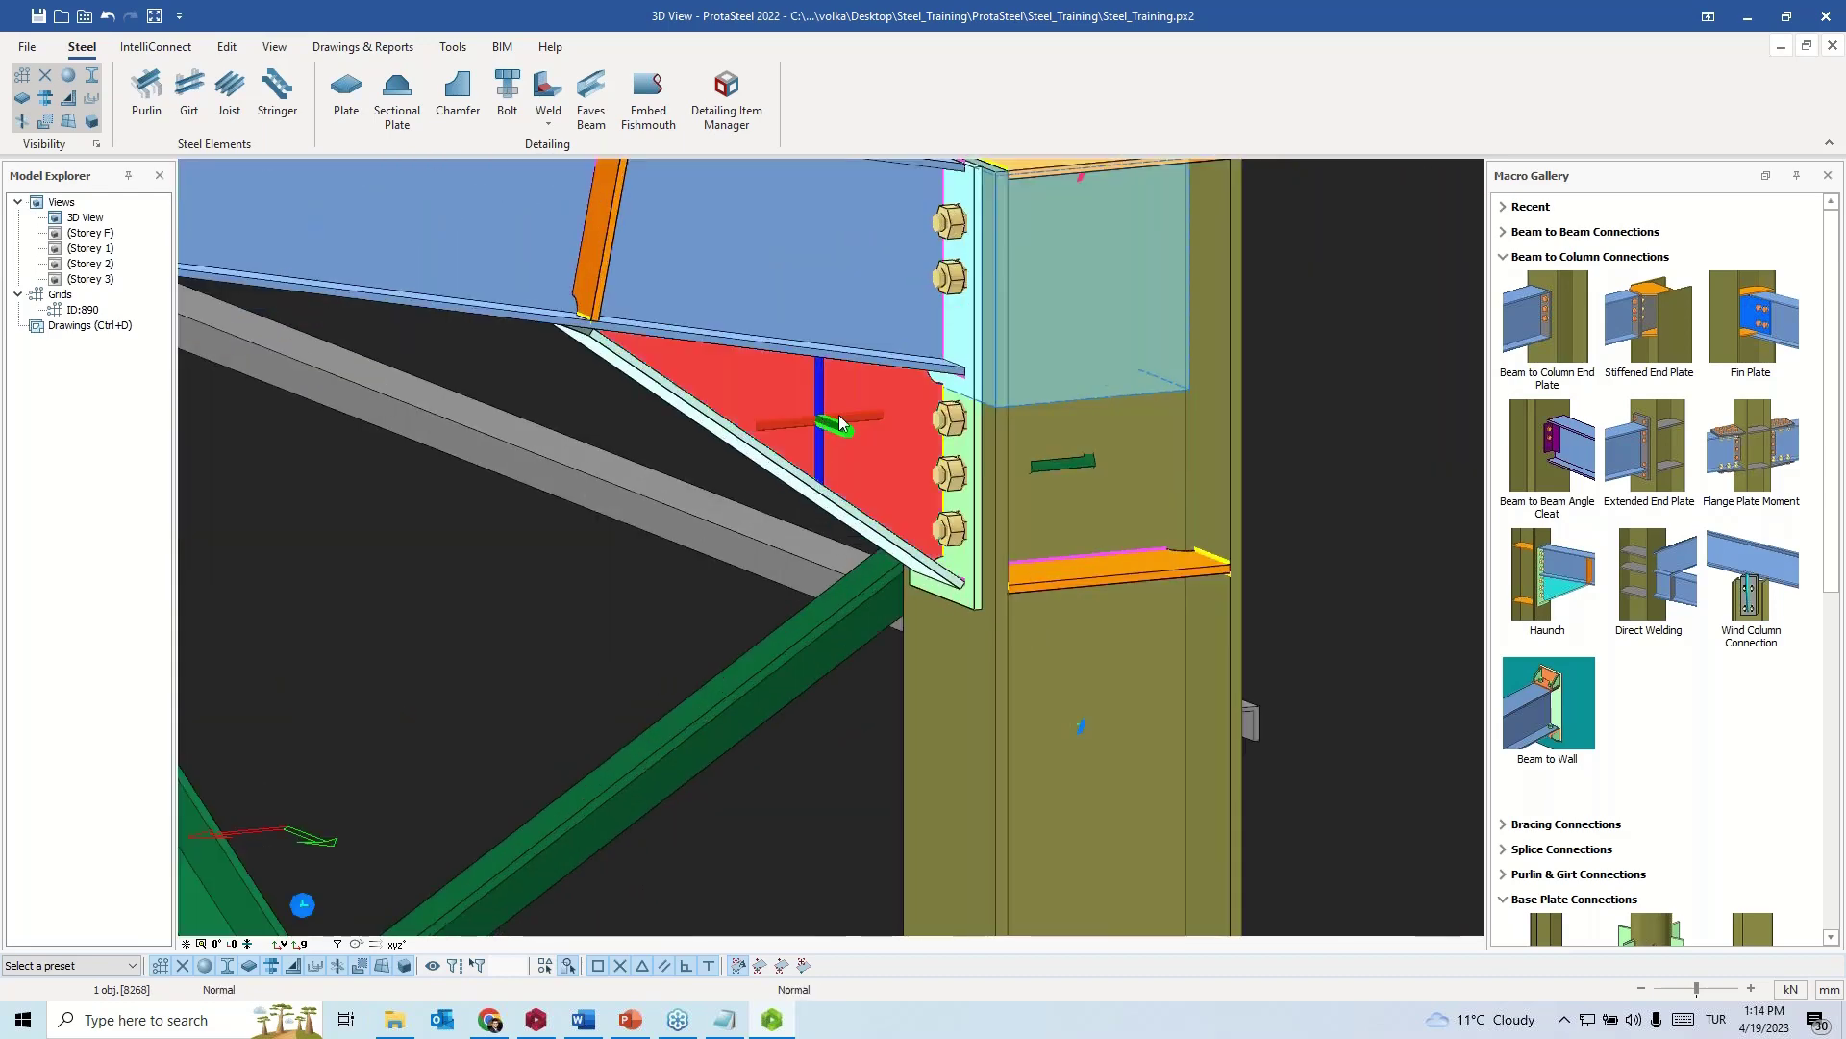
pyautogui.click(839, 419)
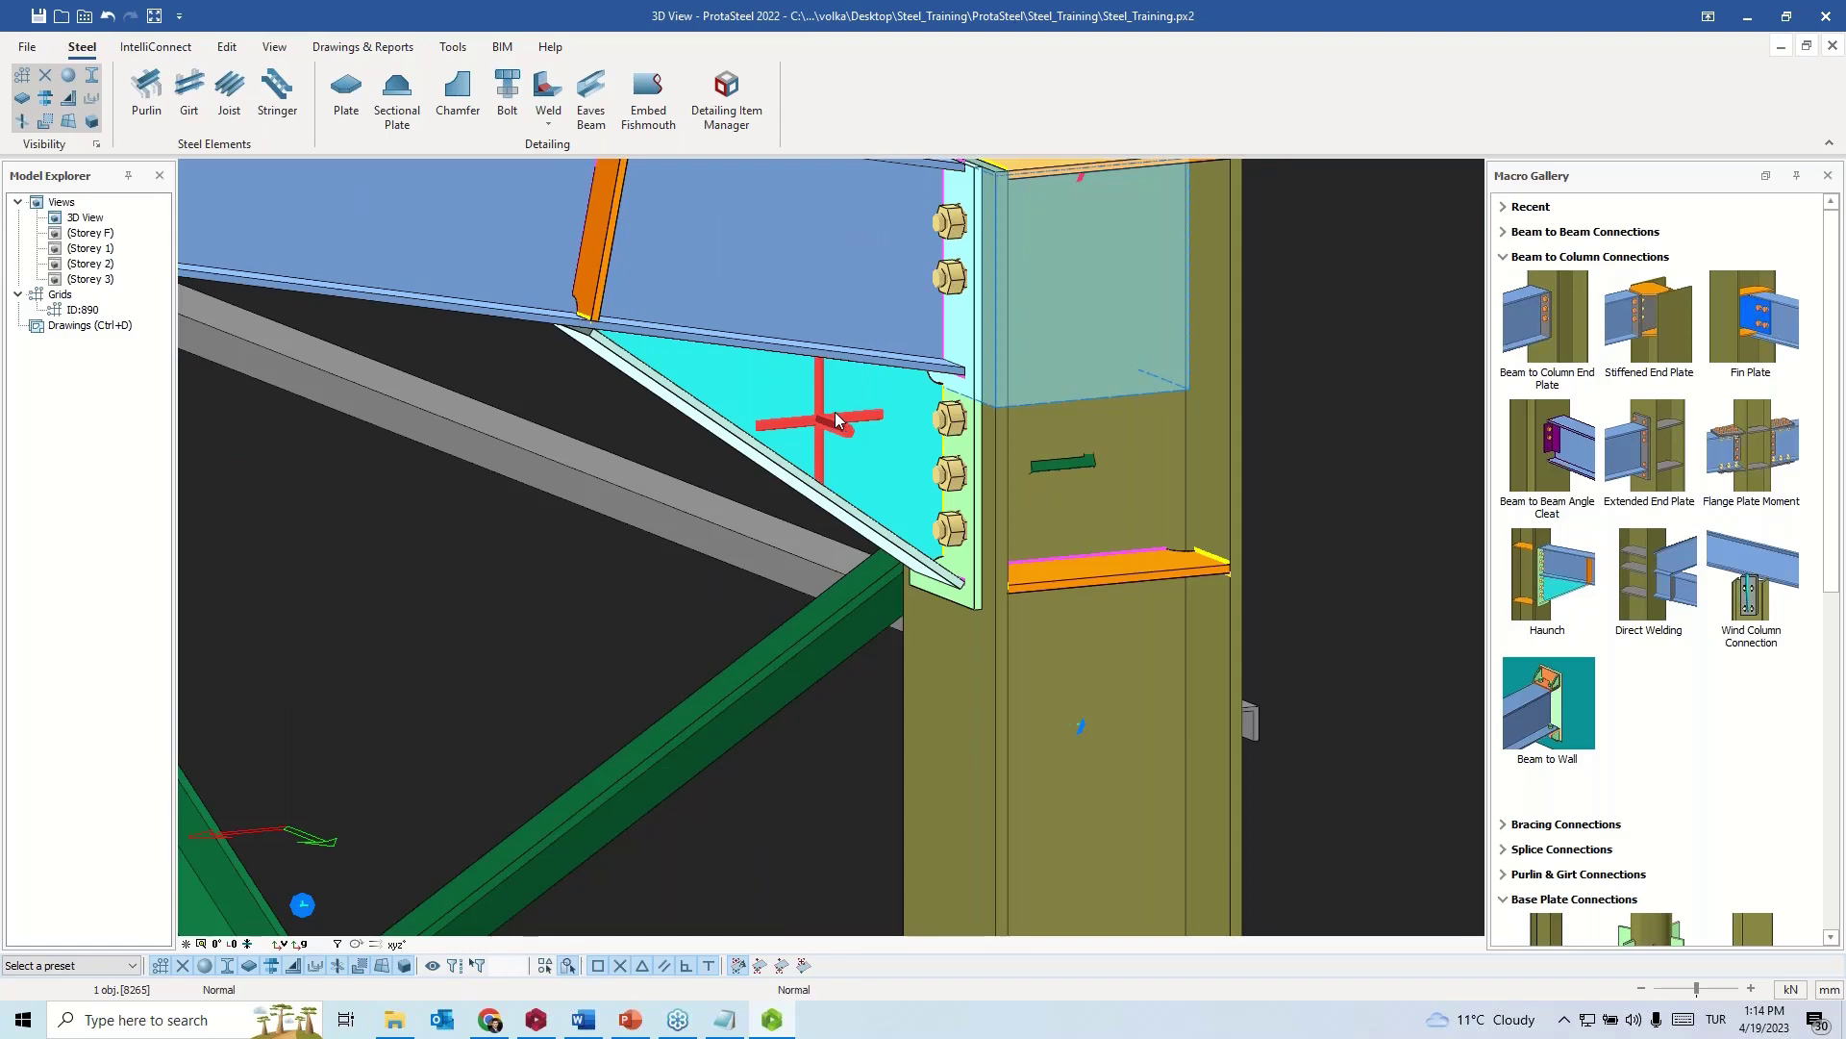
pyautogui.doubleClick(835, 416)
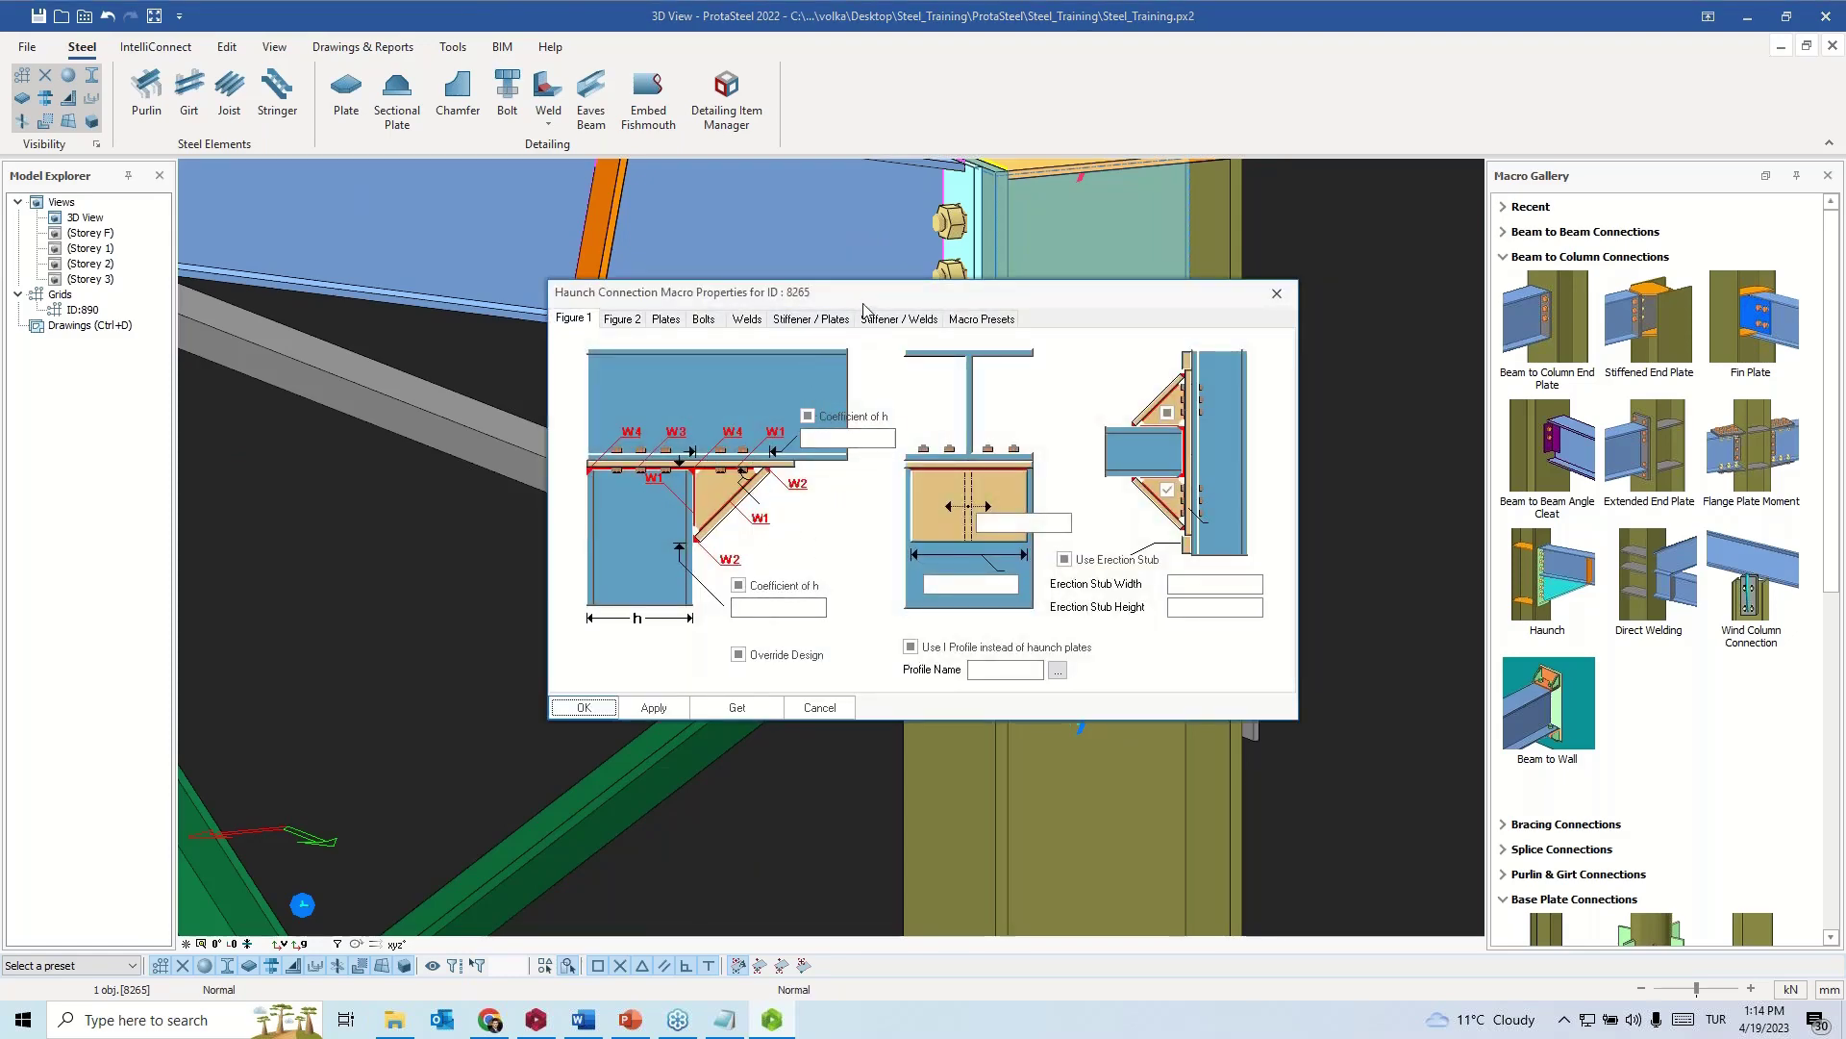
pyautogui.moveTo(868, 307); pyautogui.dragTo(368, 465)
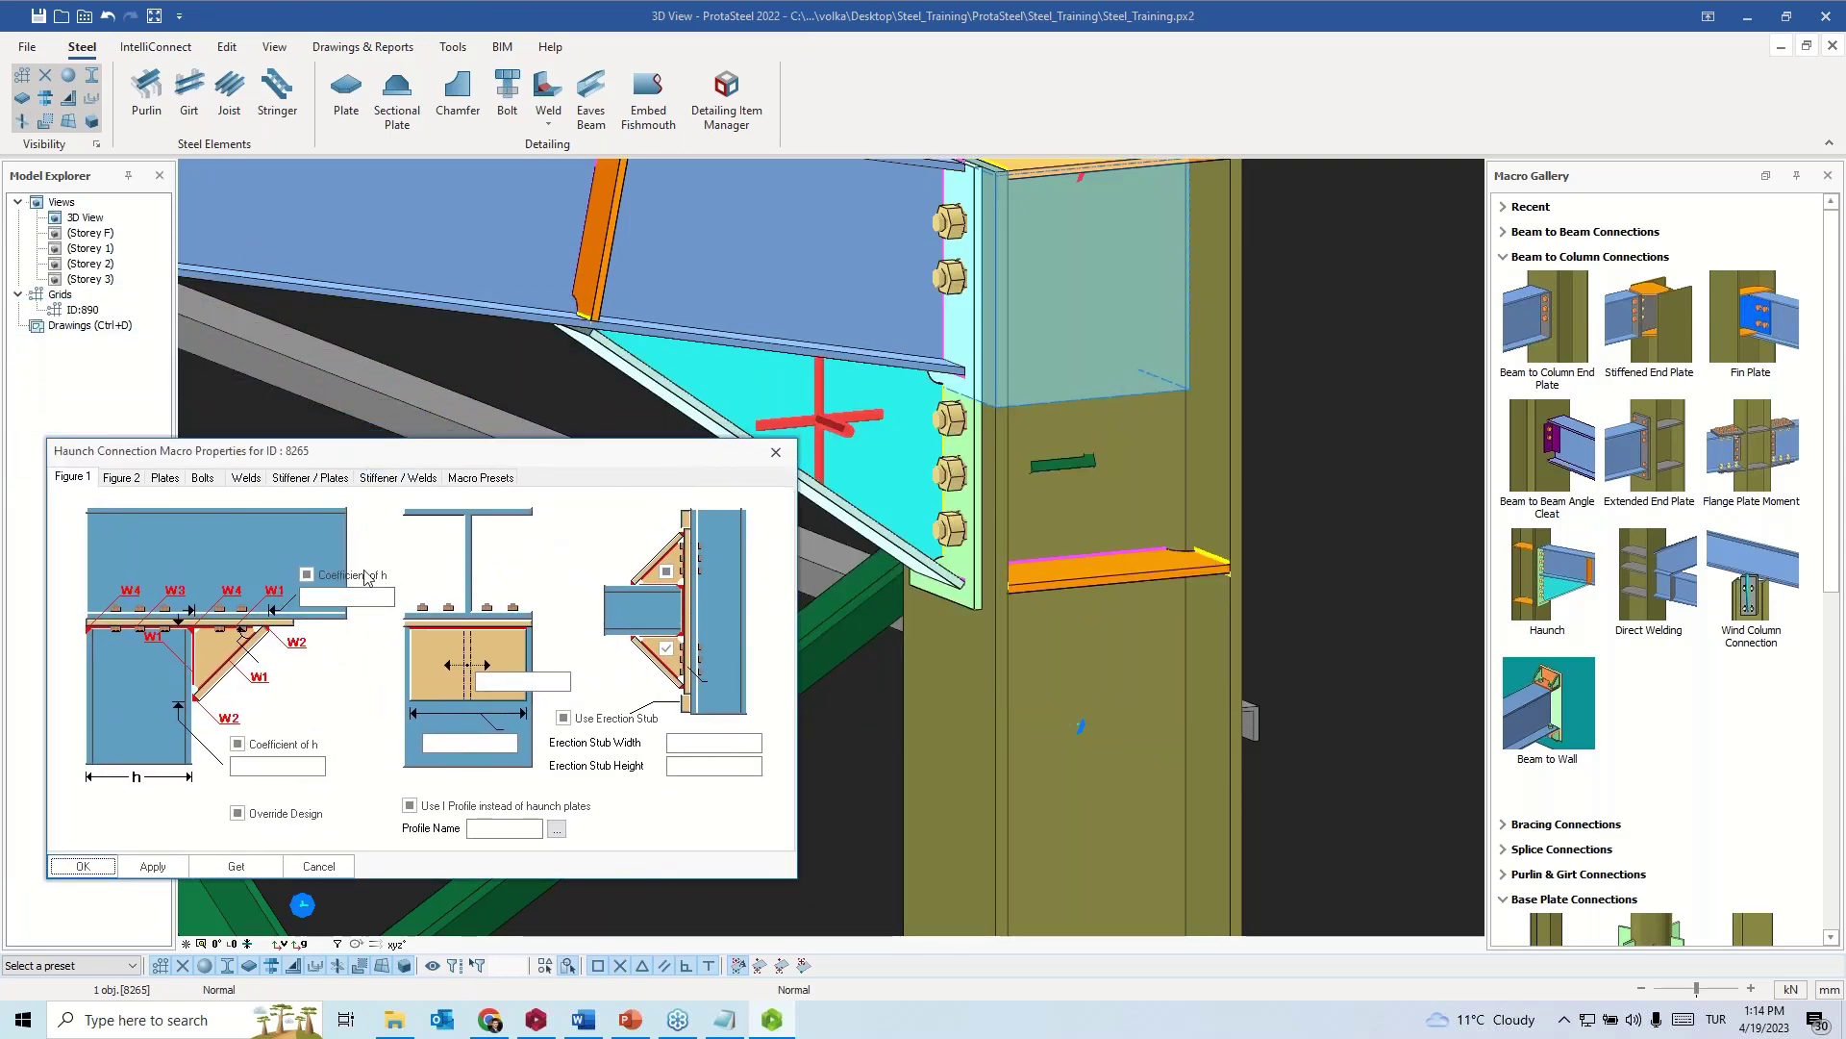
pyautogui.click(345, 597)
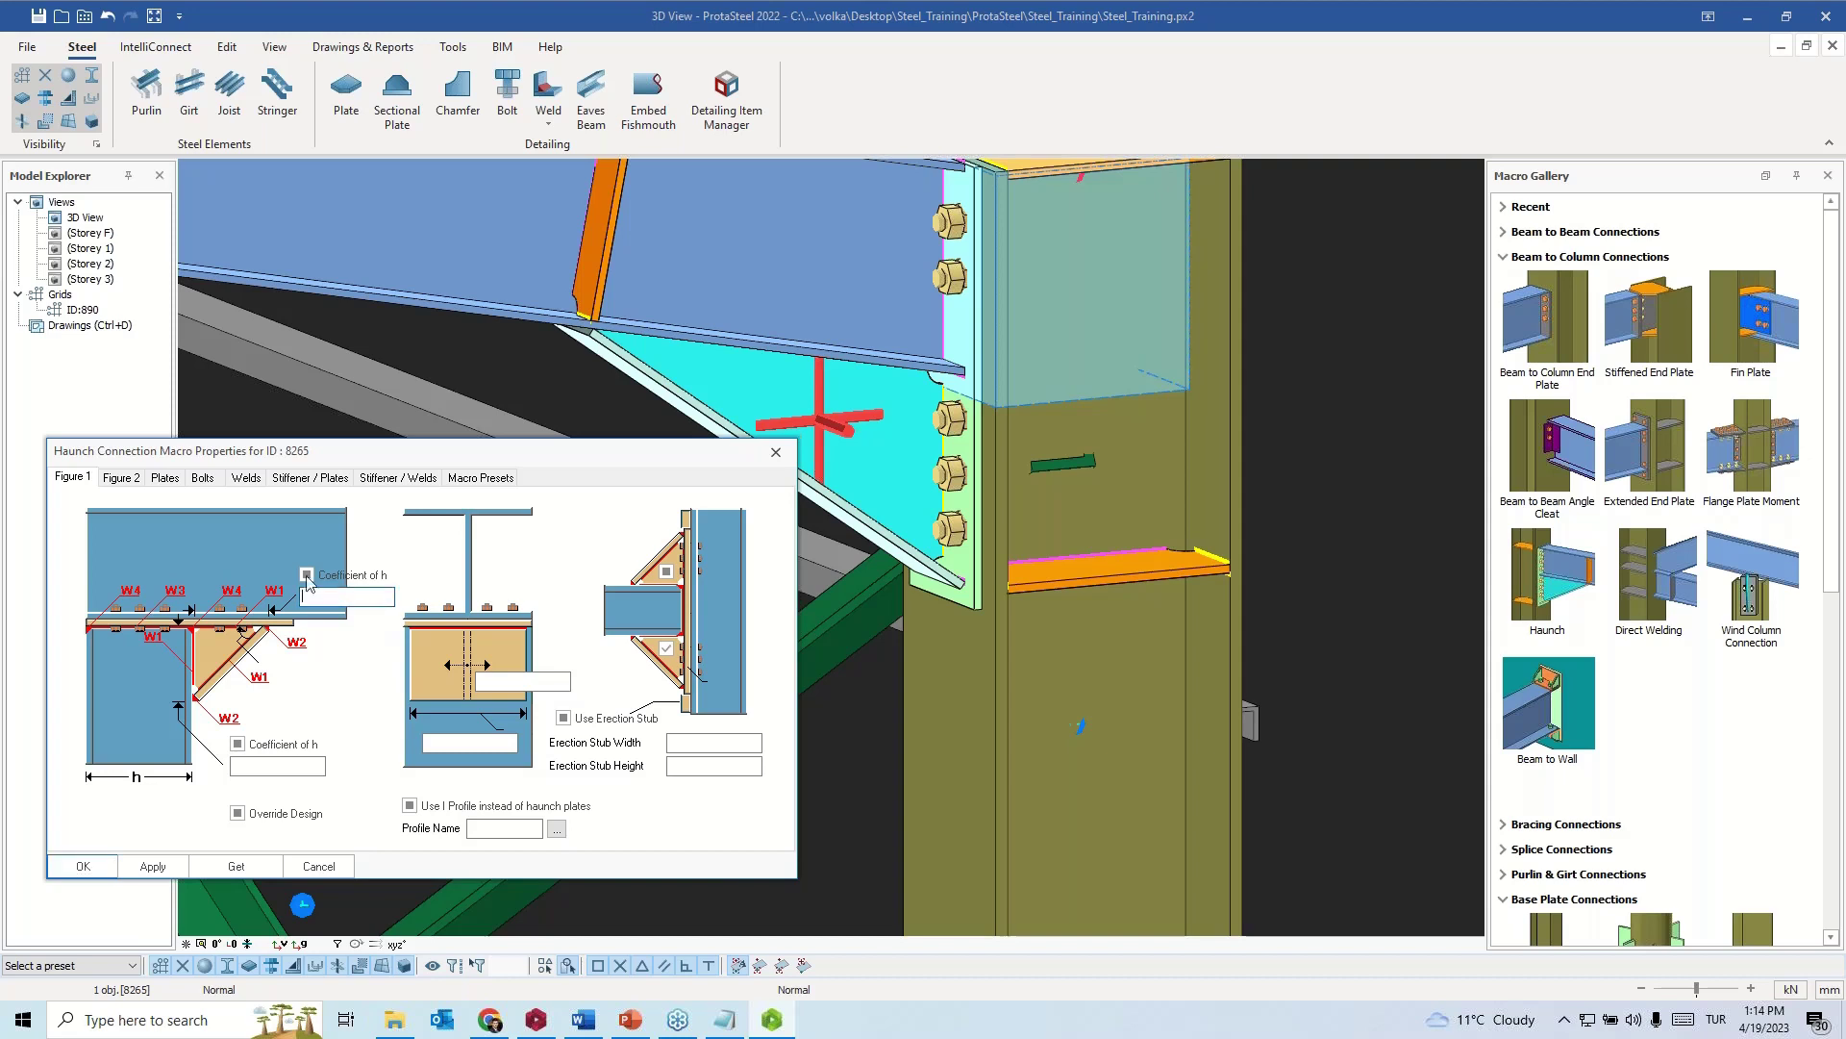
pyautogui.click(357, 595)
pyautogui.click(237, 744)
pyautogui.click(261, 763)
pyautogui.click(152, 867)
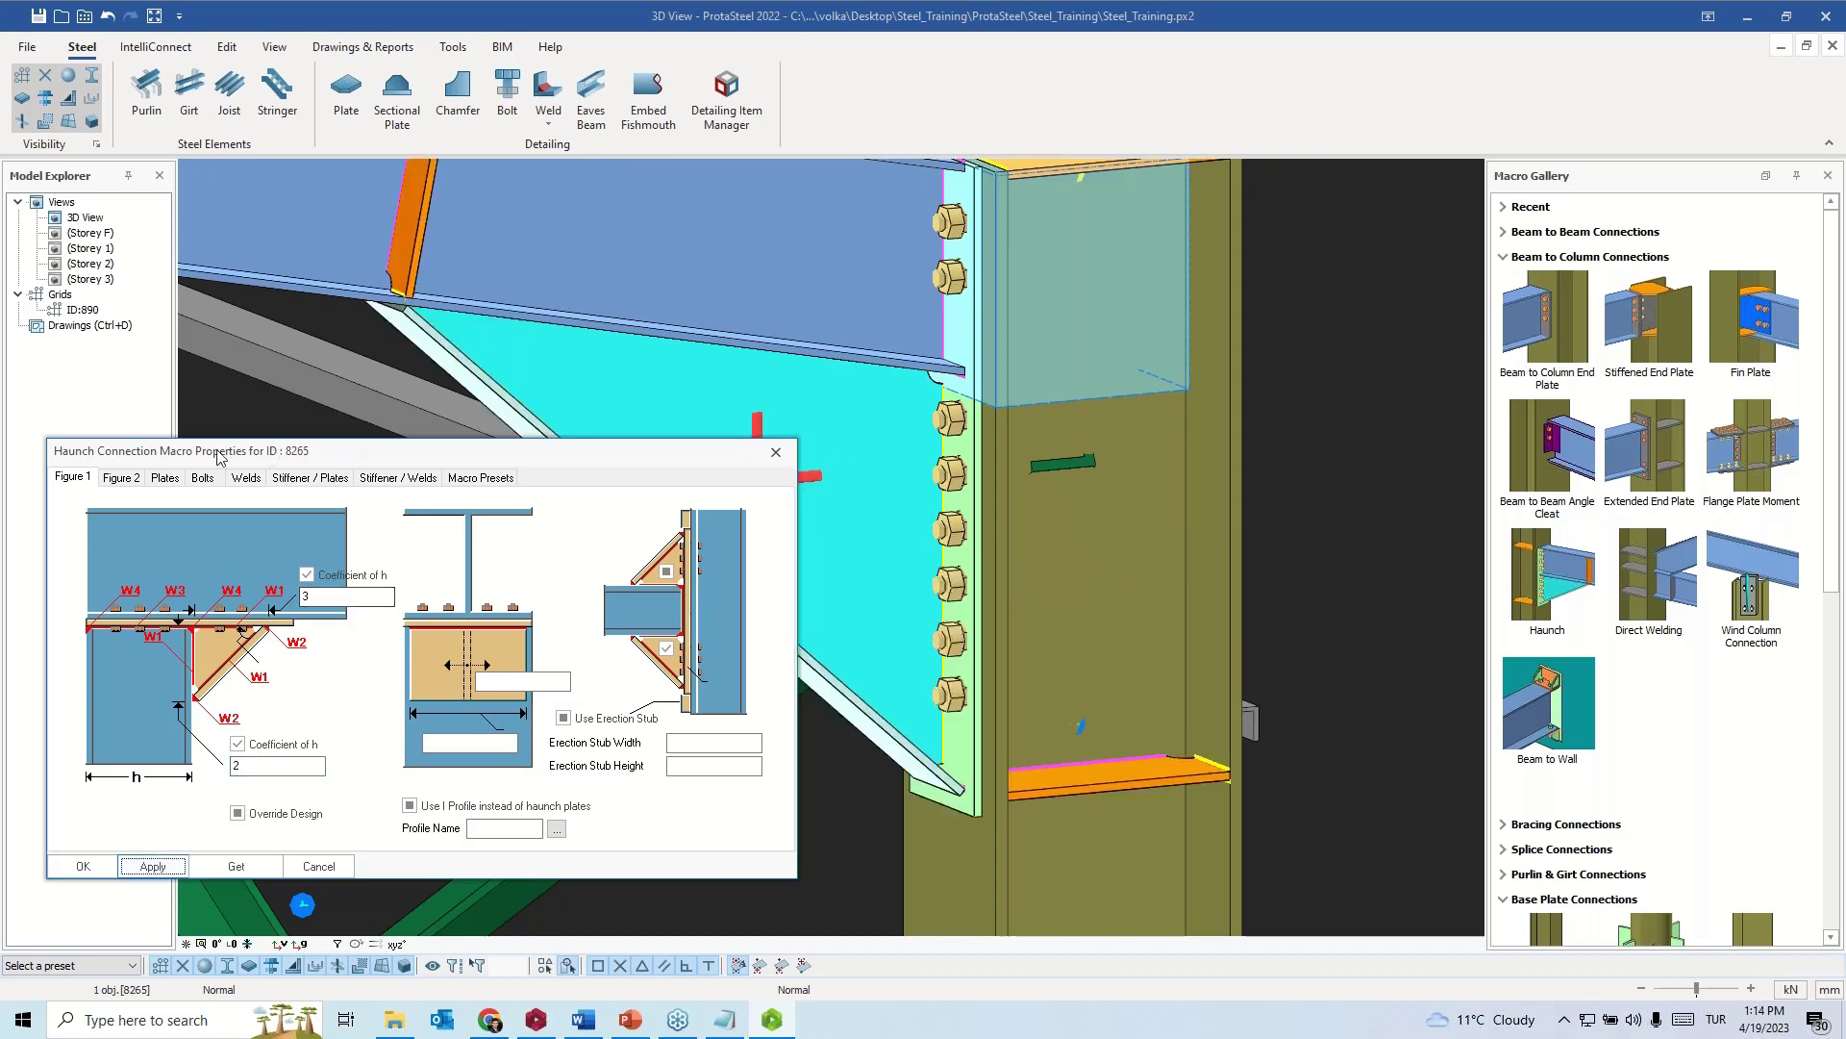
# - Review the plate, bolt and weld settings, then add column stiffener B, apply, and click OK
pyautogui.click(165, 480)
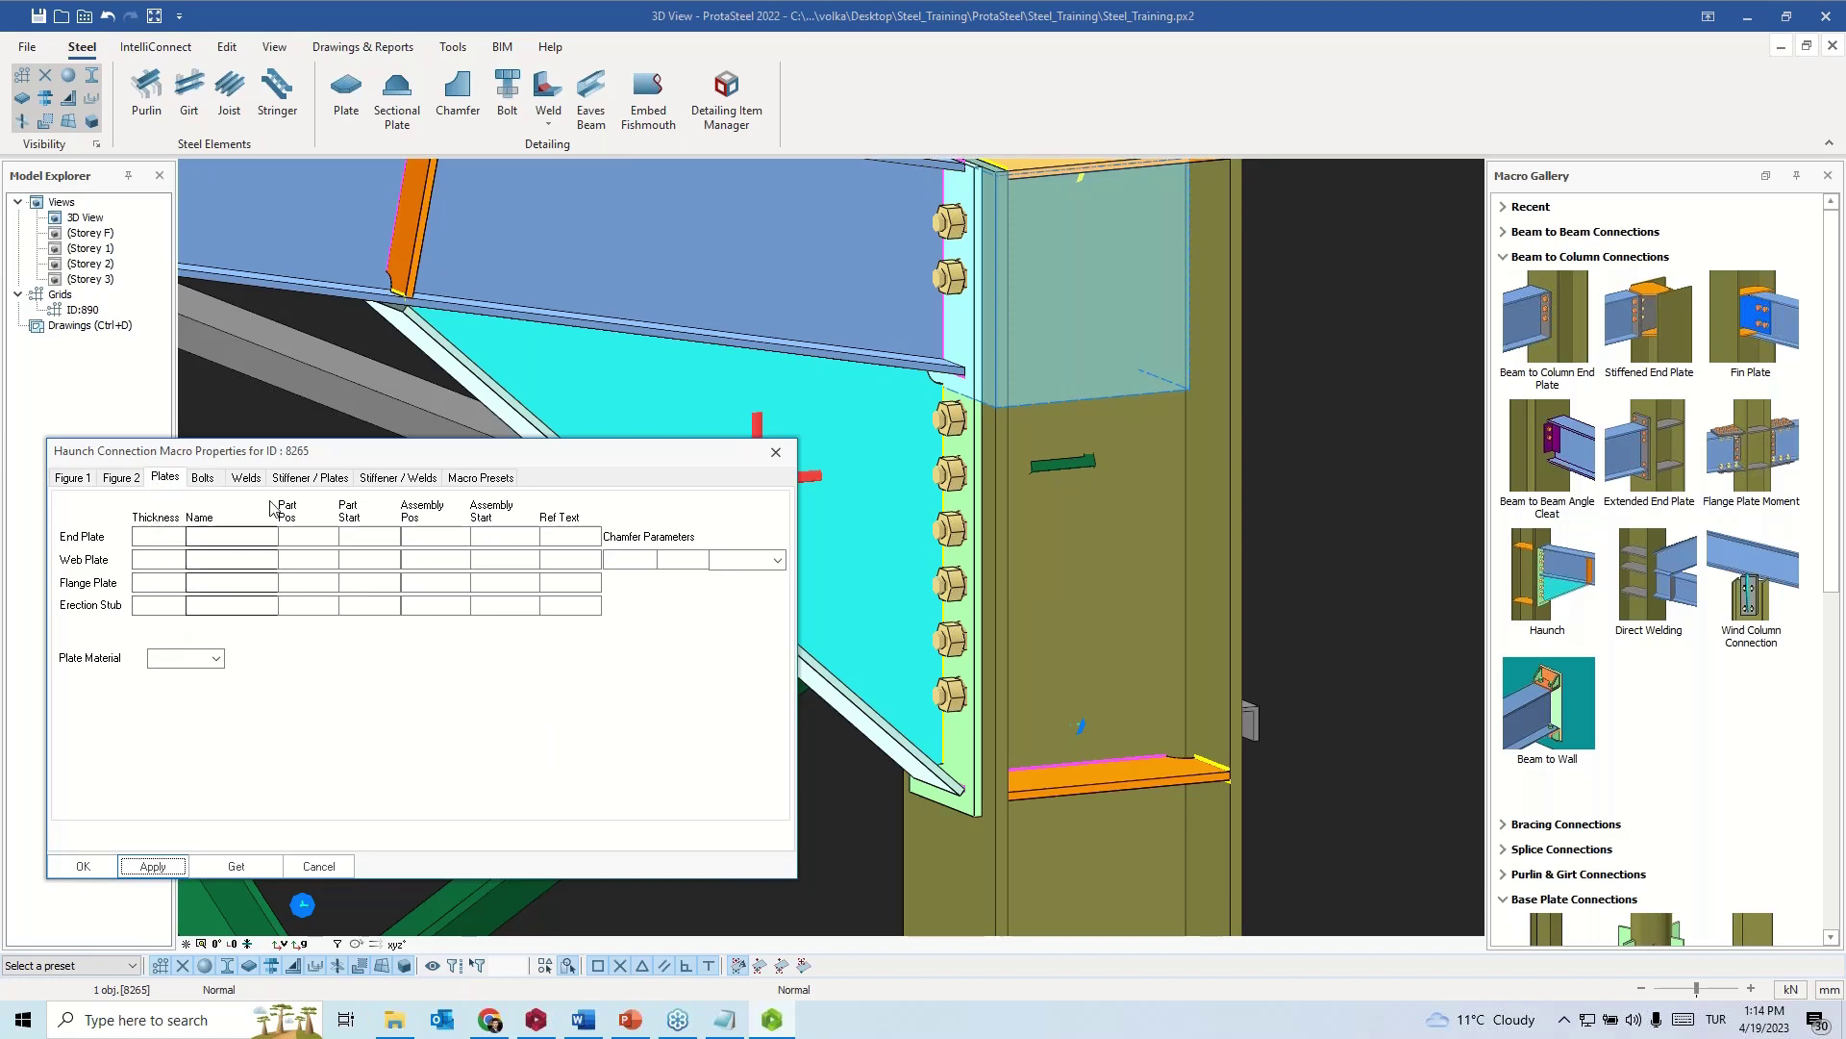
pyautogui.click(204, 478)
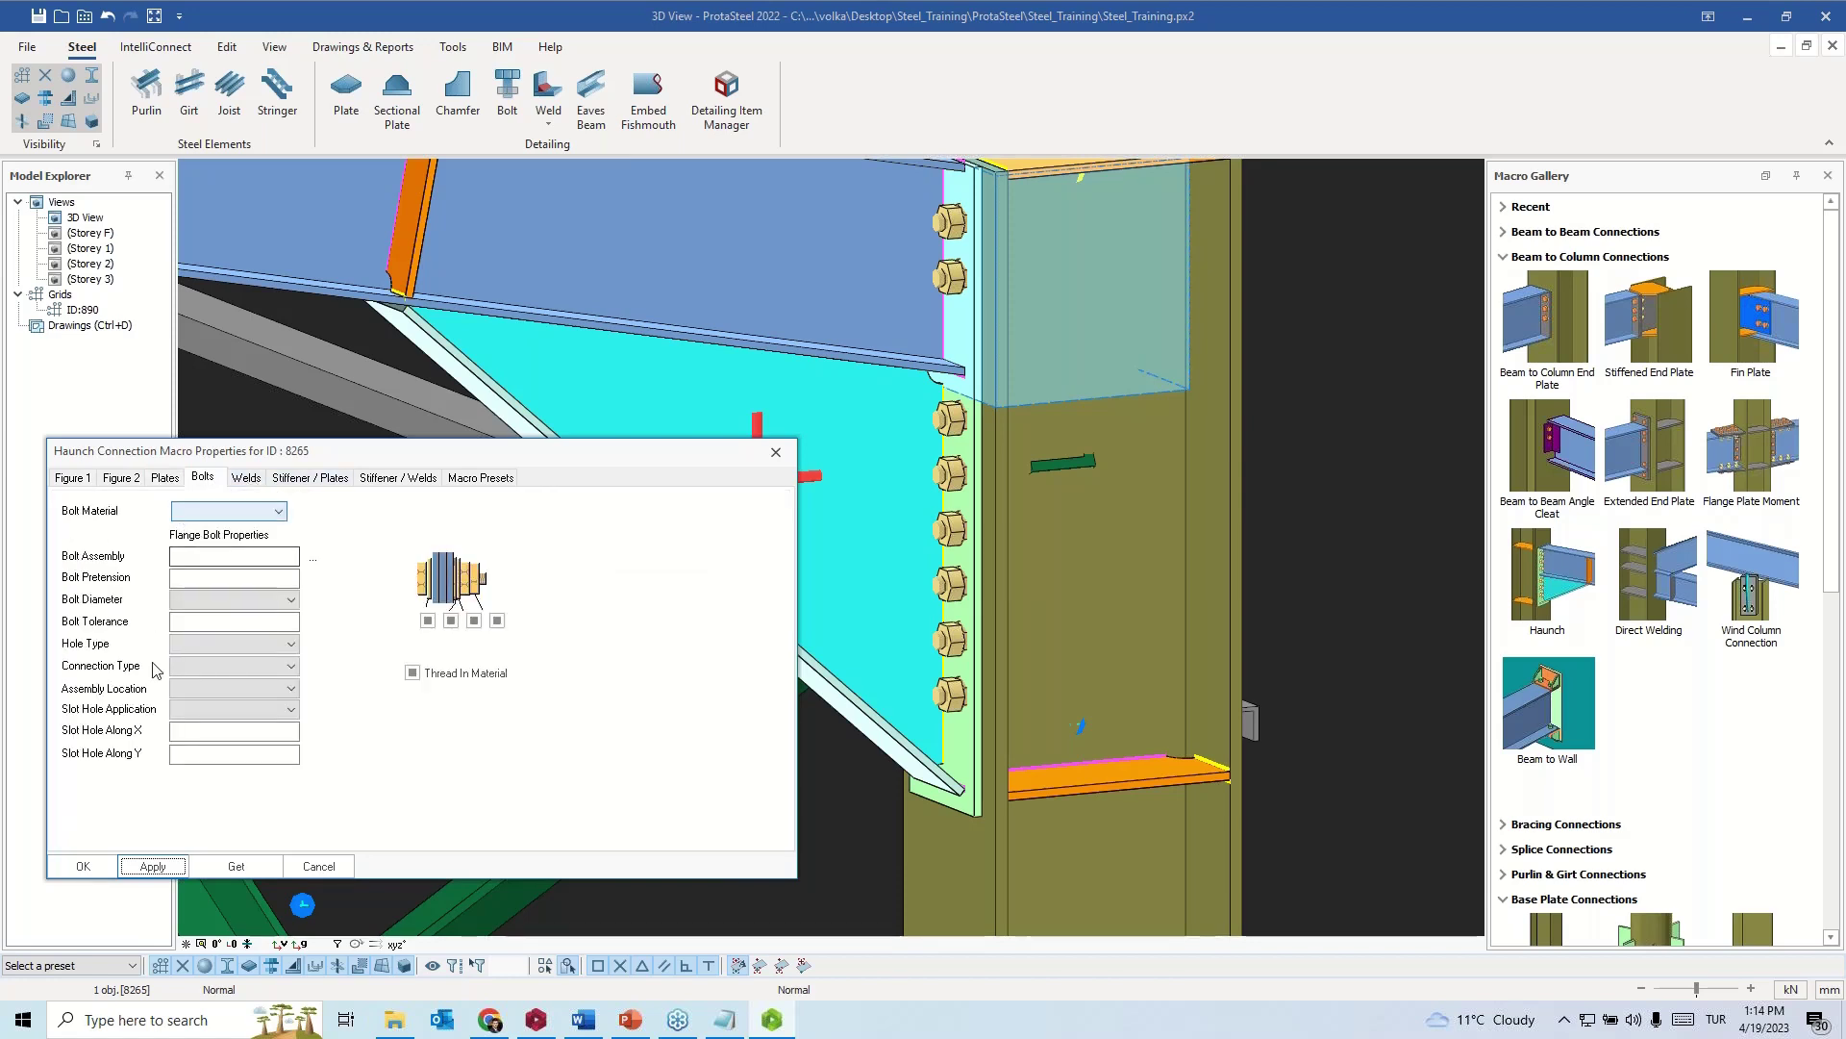
pyautogui.click(246, 478)
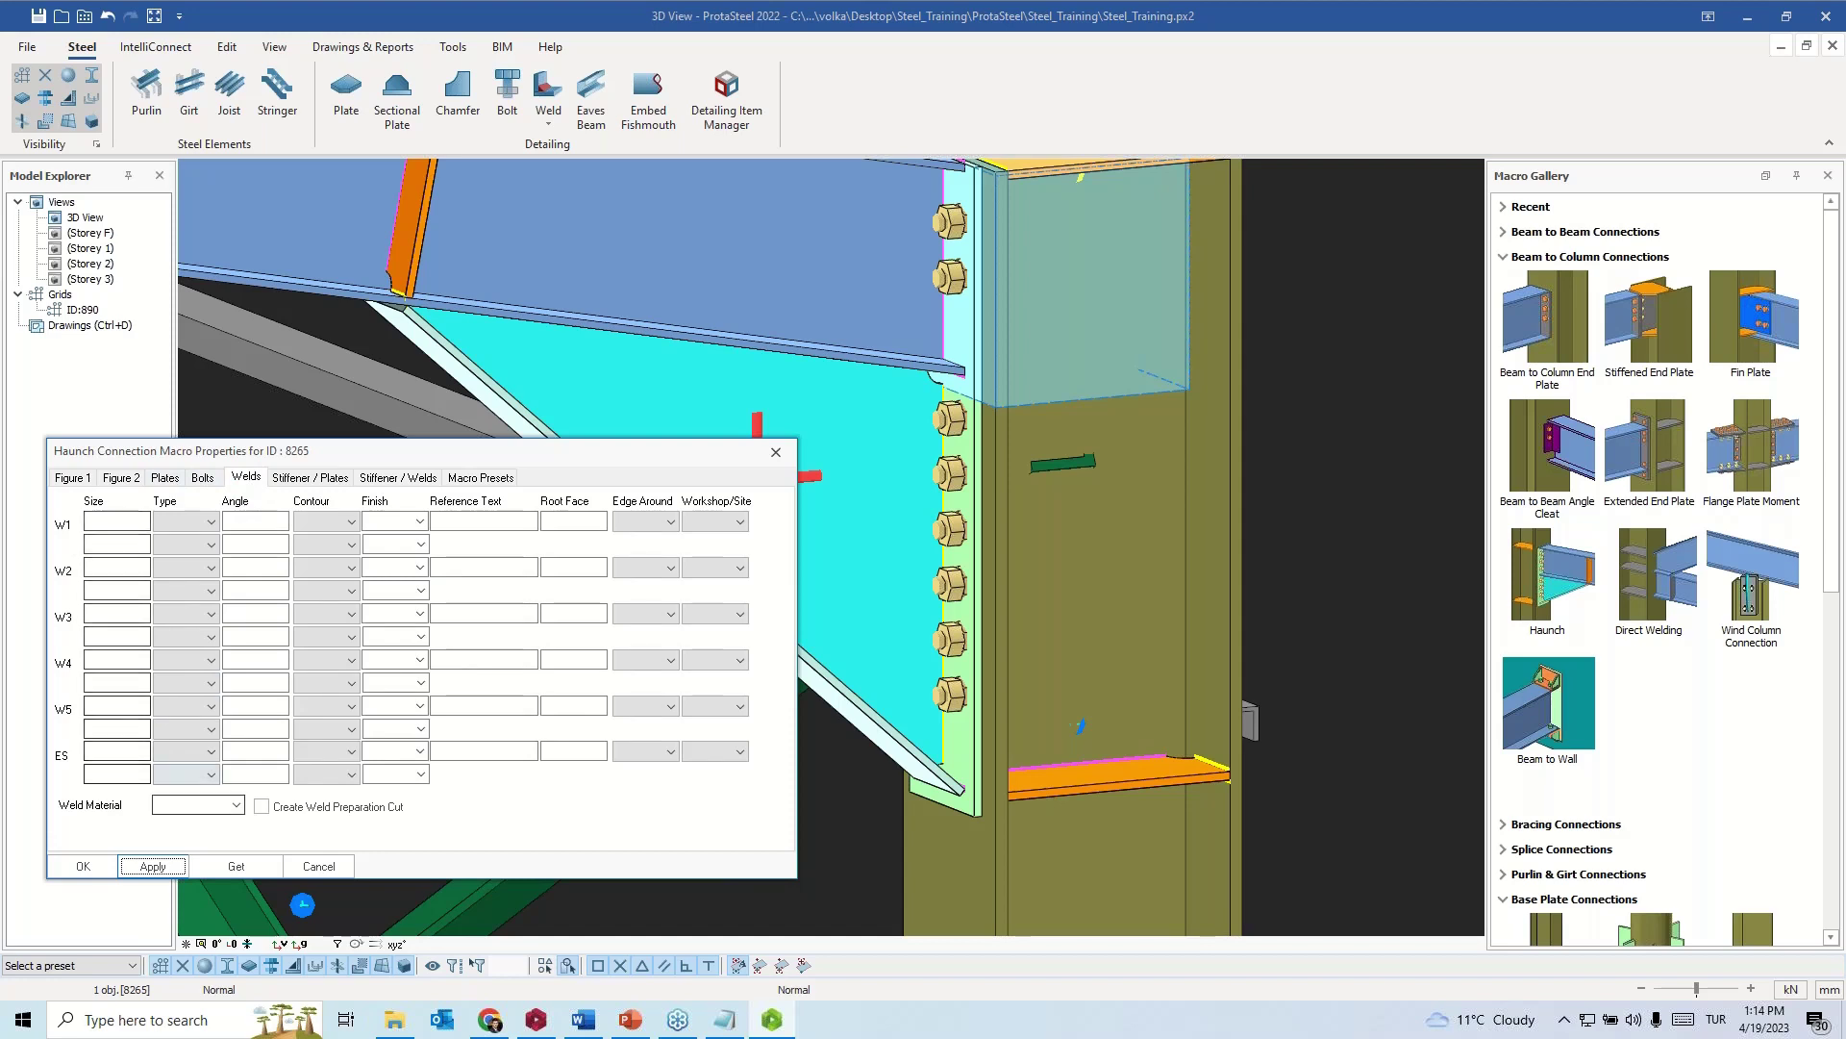
pyautogui.click(167, 479)
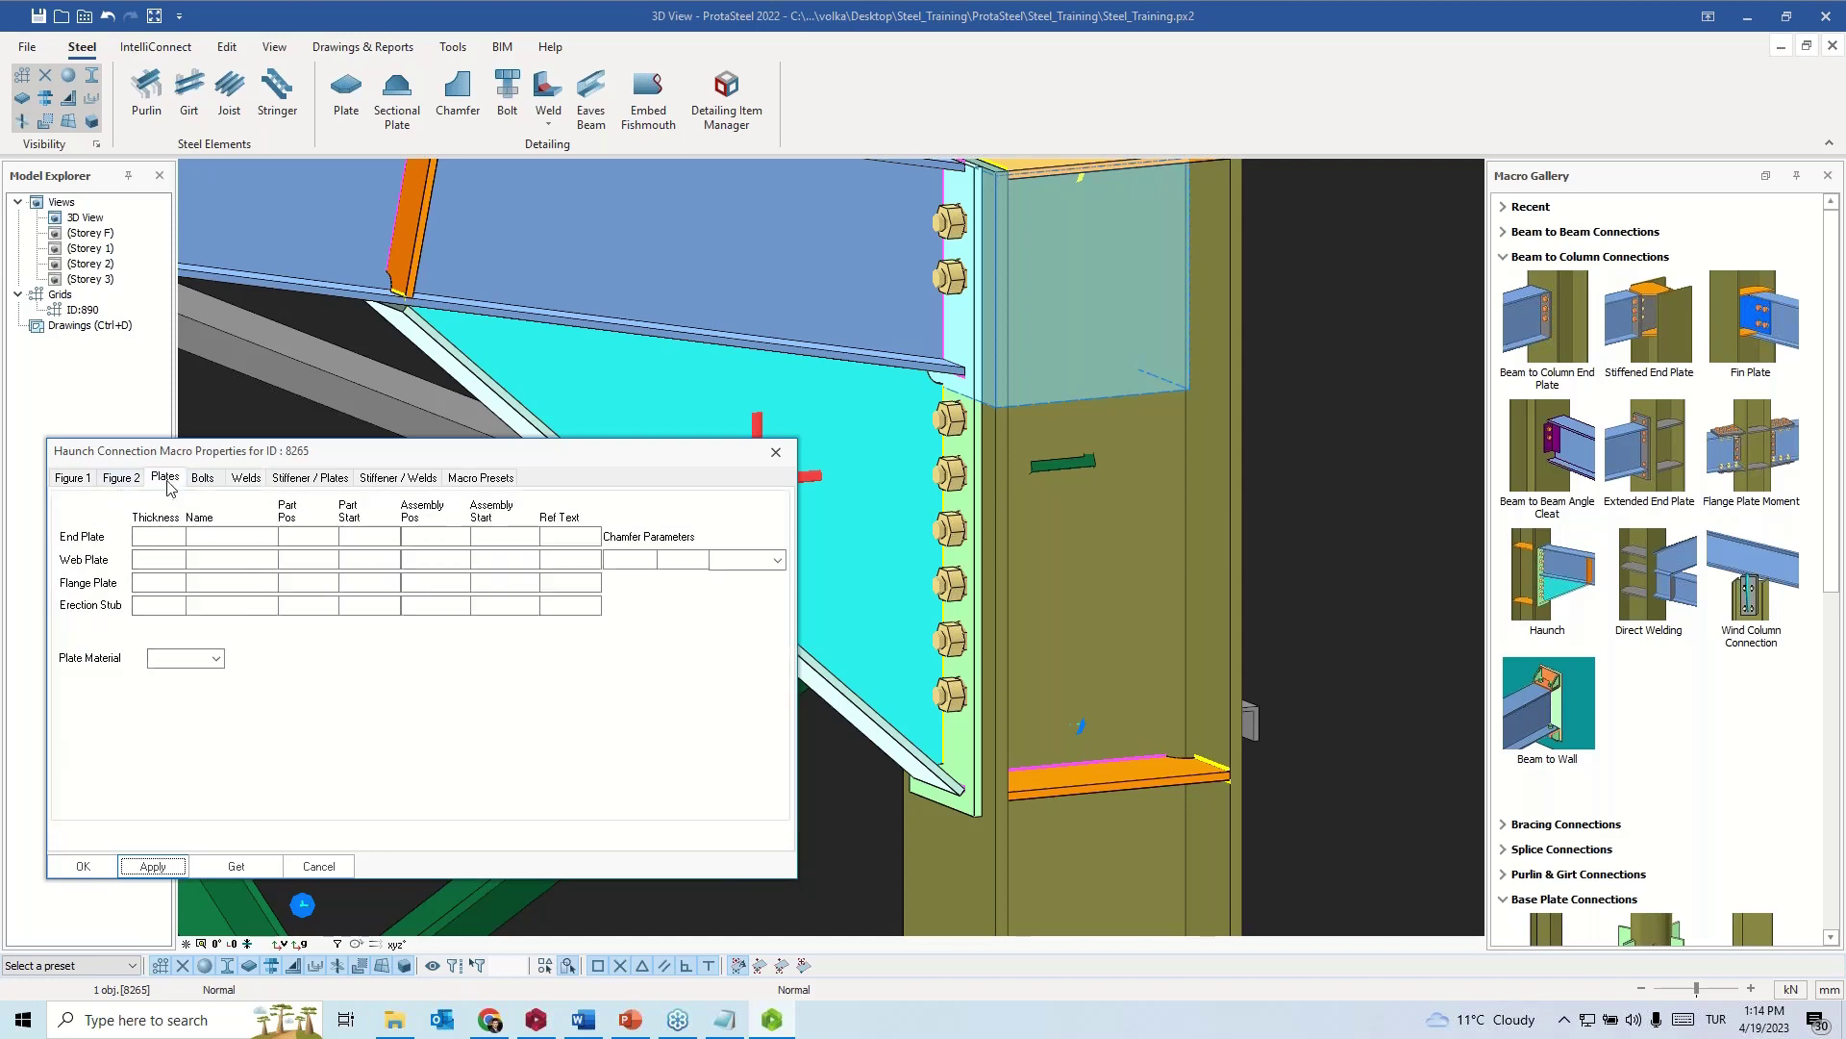
pyautogui.click(116, 478)
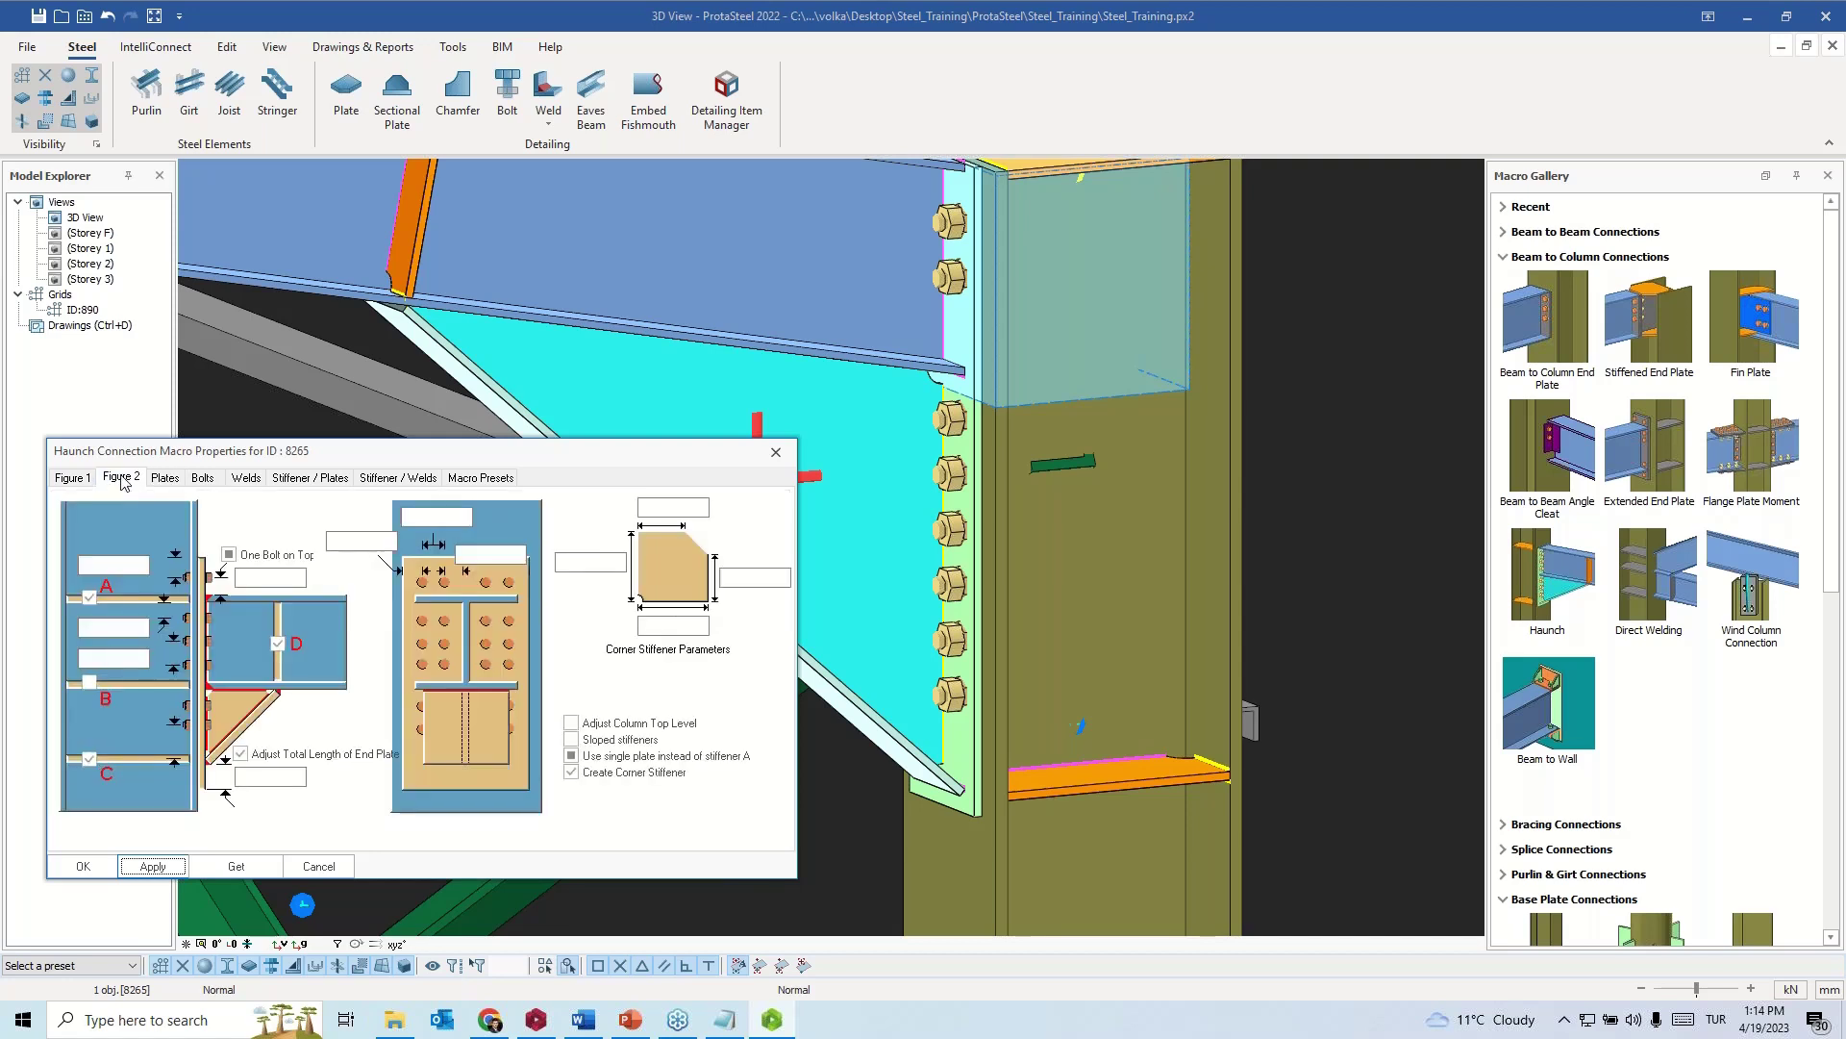
pyautogui.click(90, 683)
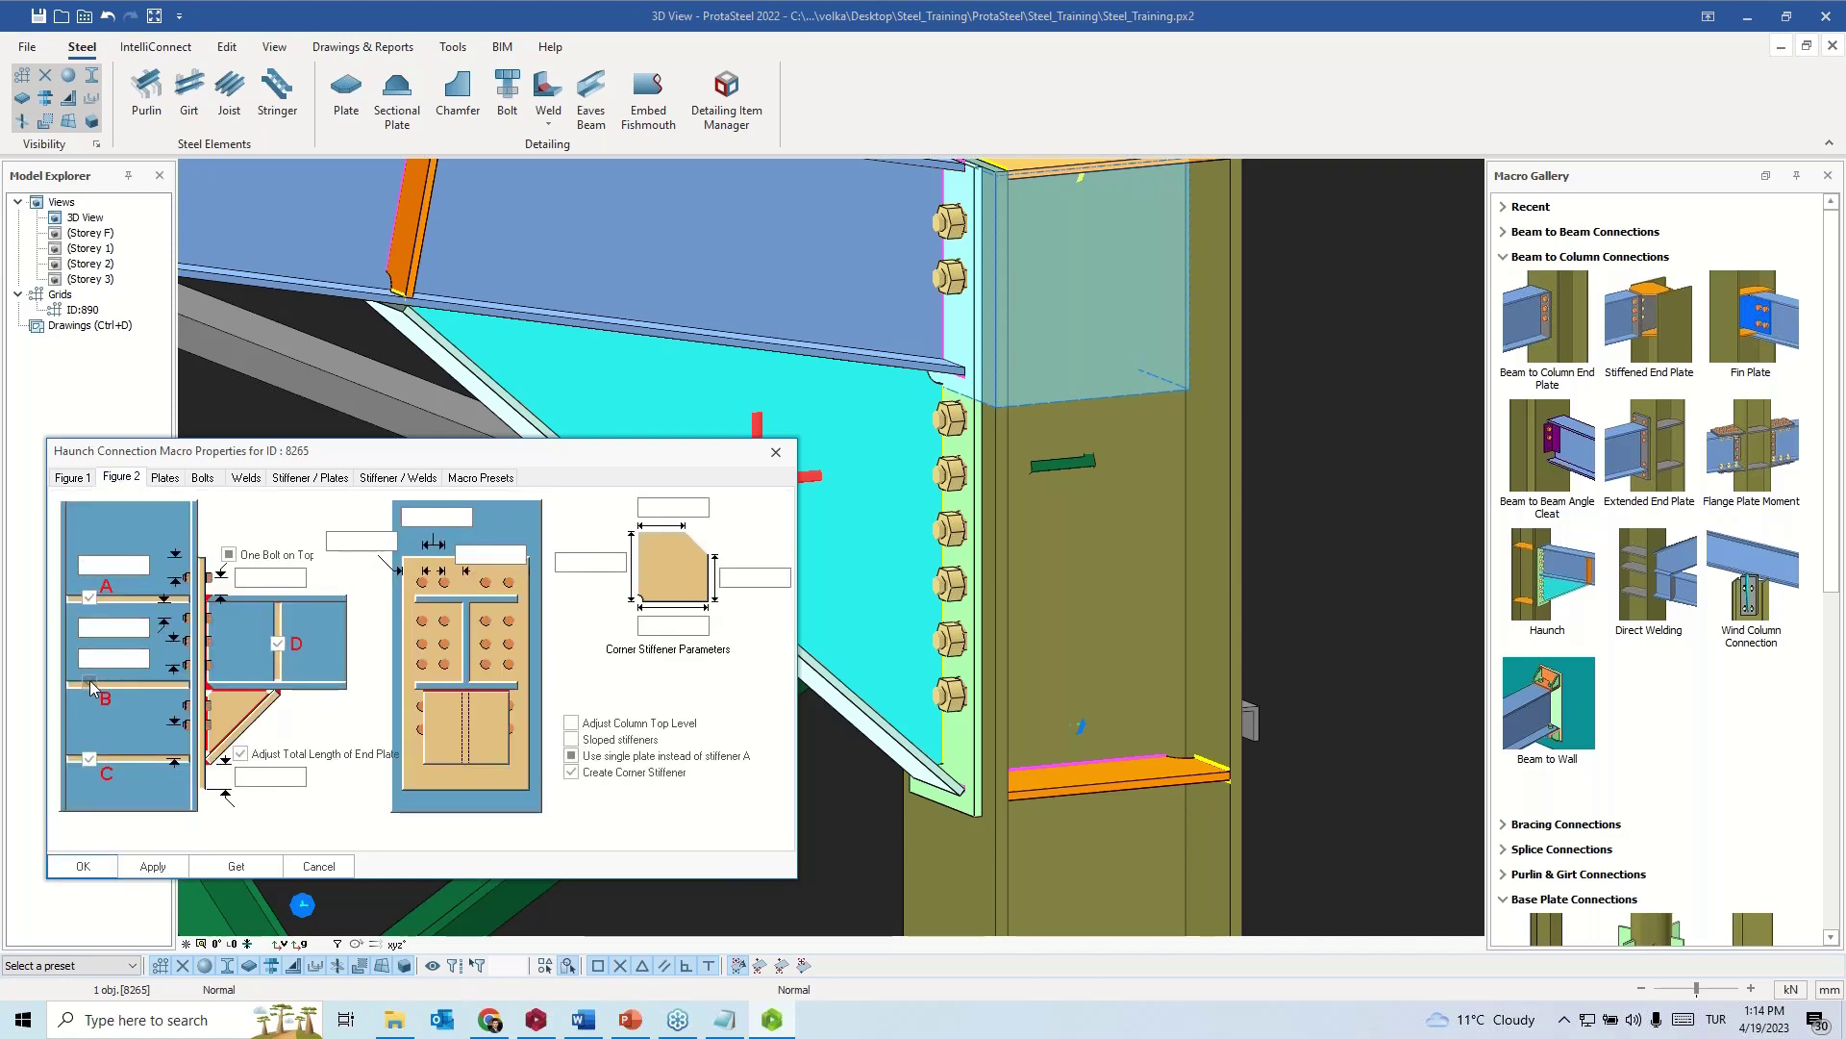
pyautogui.click(152, 865)
pyautogui.click(82, 865)
pyautogui.scroll(-4, 833, 516)
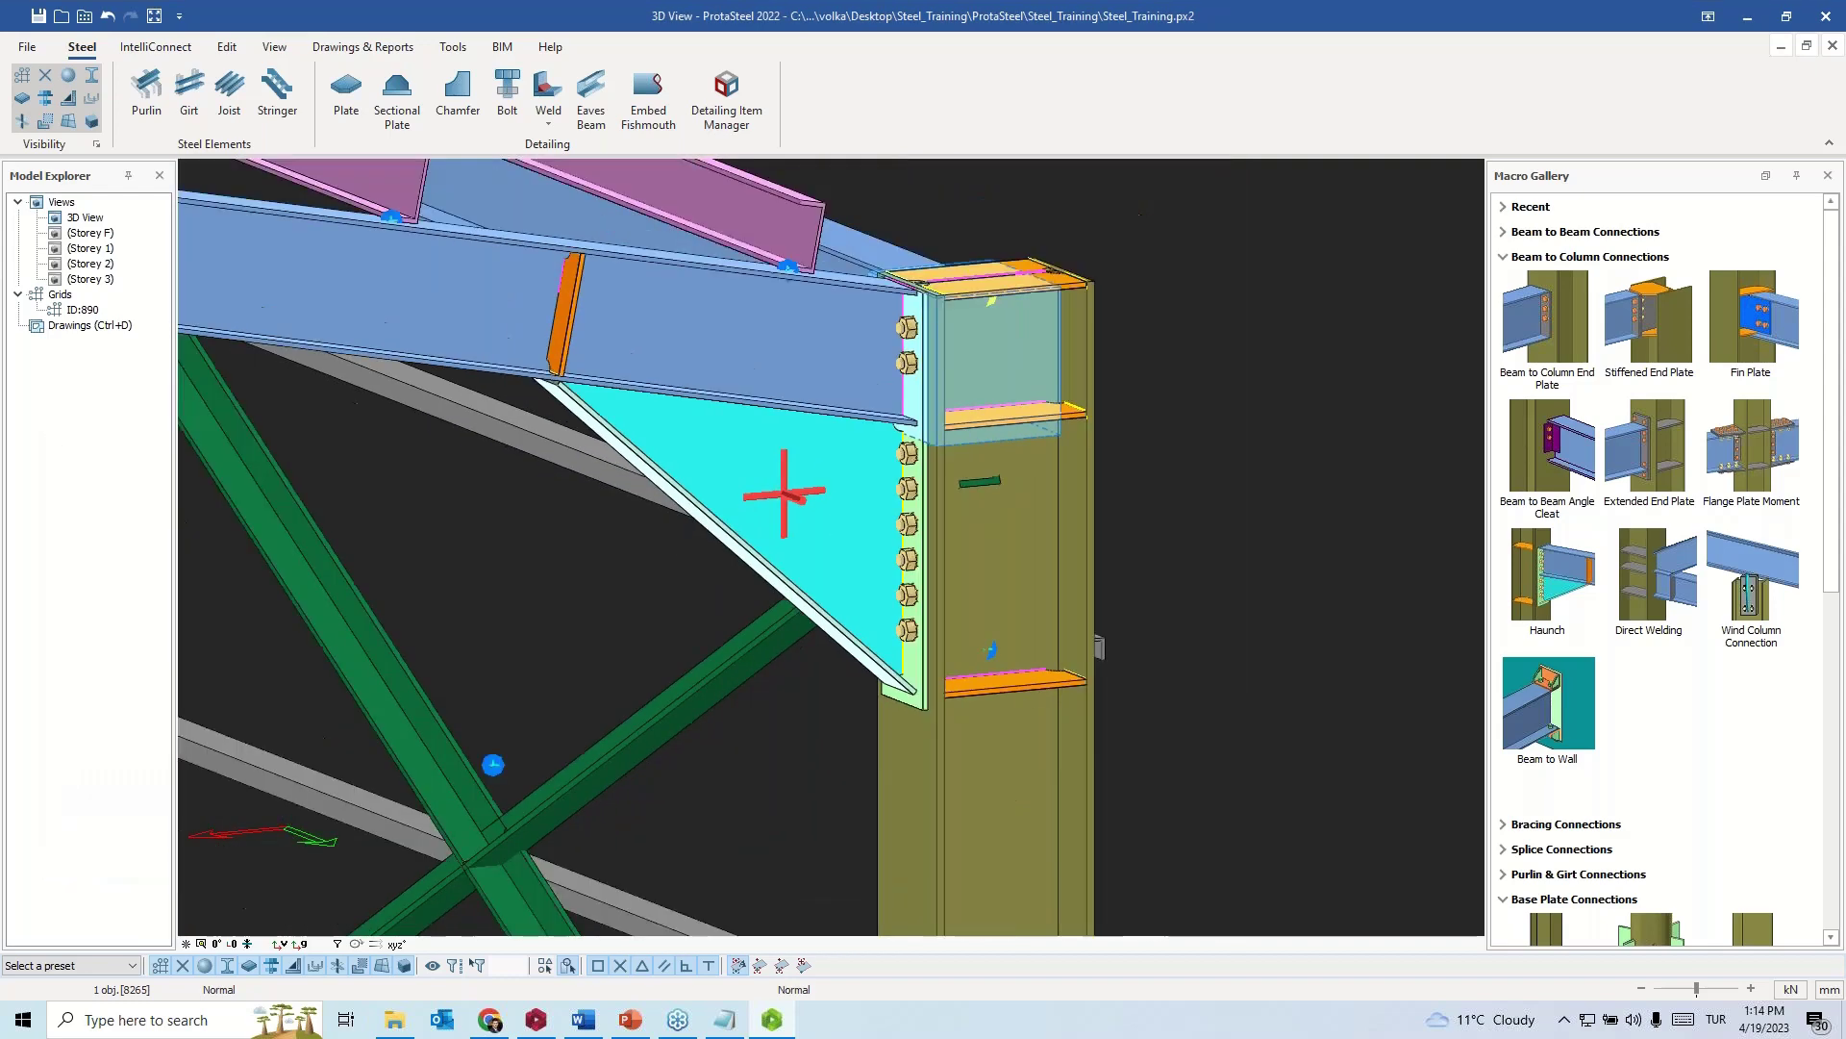
# - Add a Stiffened End Plate connection from the column to the rafter, confirming the flange plates
pyautogui.click(954, 525)
pyautogui.moveTo(954, 525); pyautogui.dragTo(577, 529, button='middle')
pyautogui.moveTo(1048, 529); pyautogui.dragTo(808, 515, button='middle')
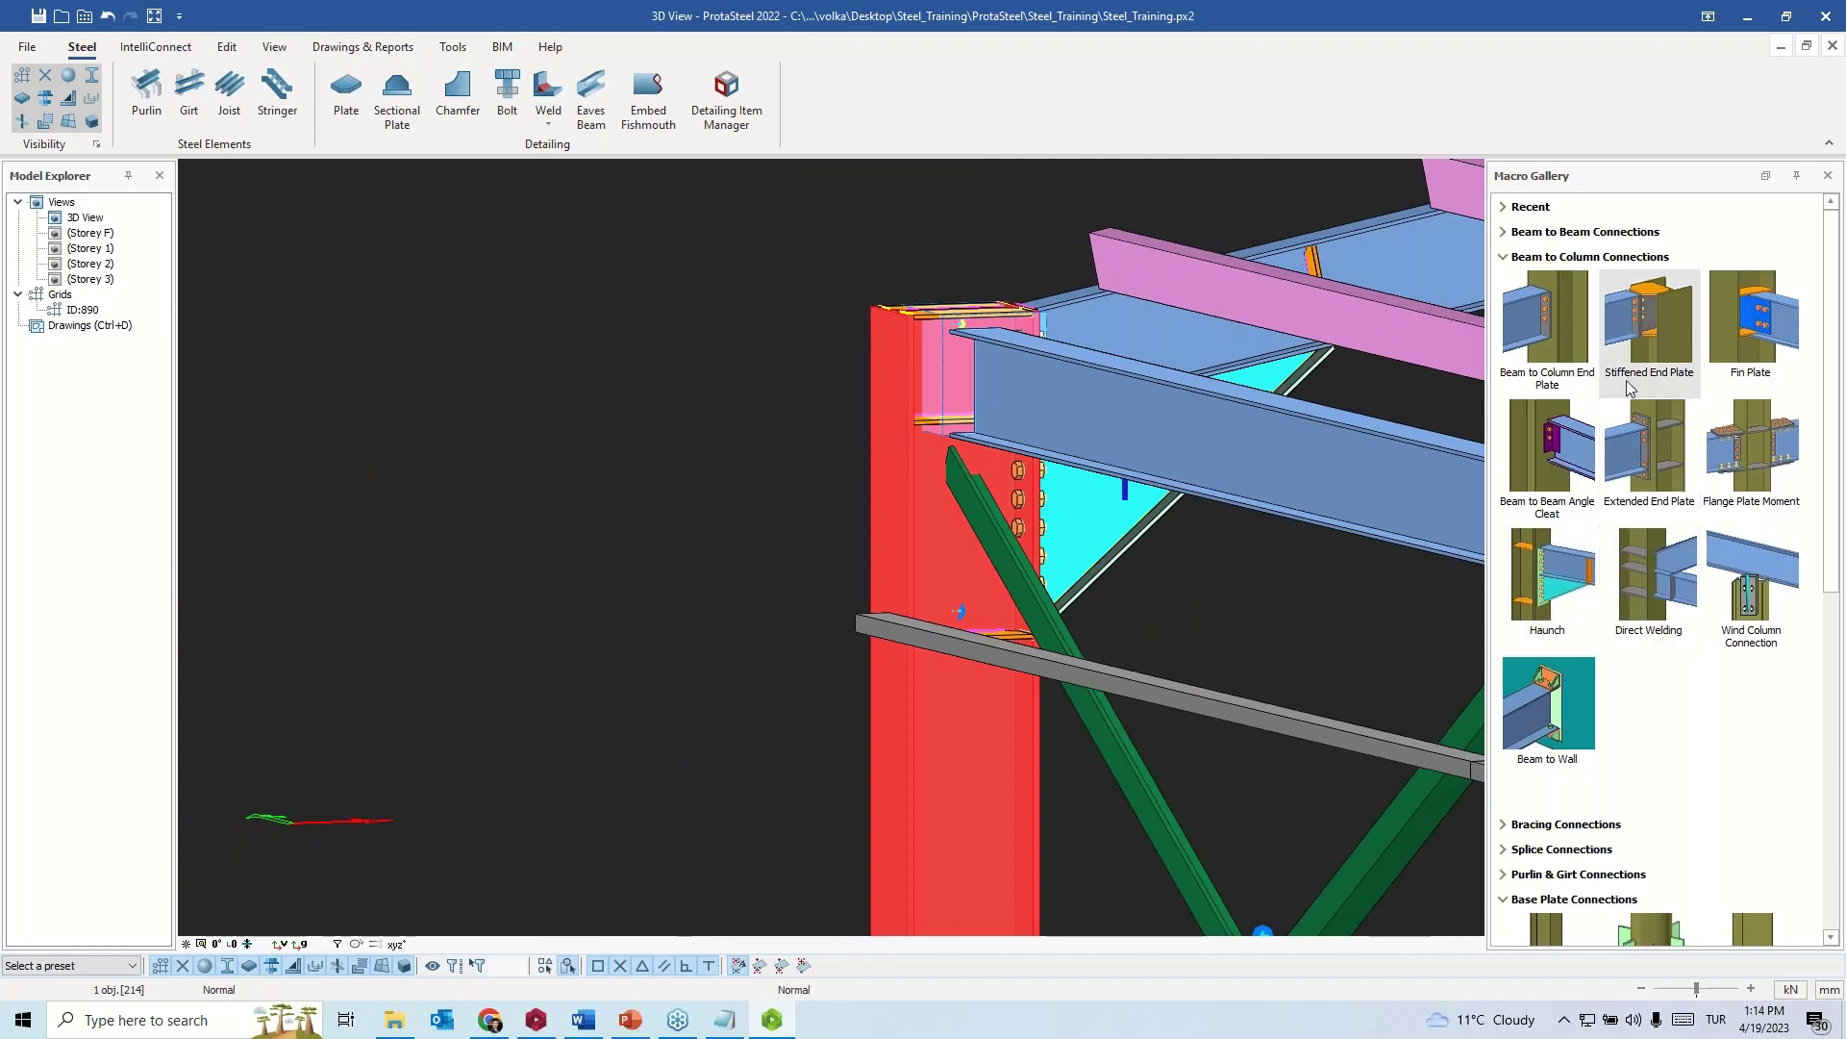
pyautogui.click(1650, 317)
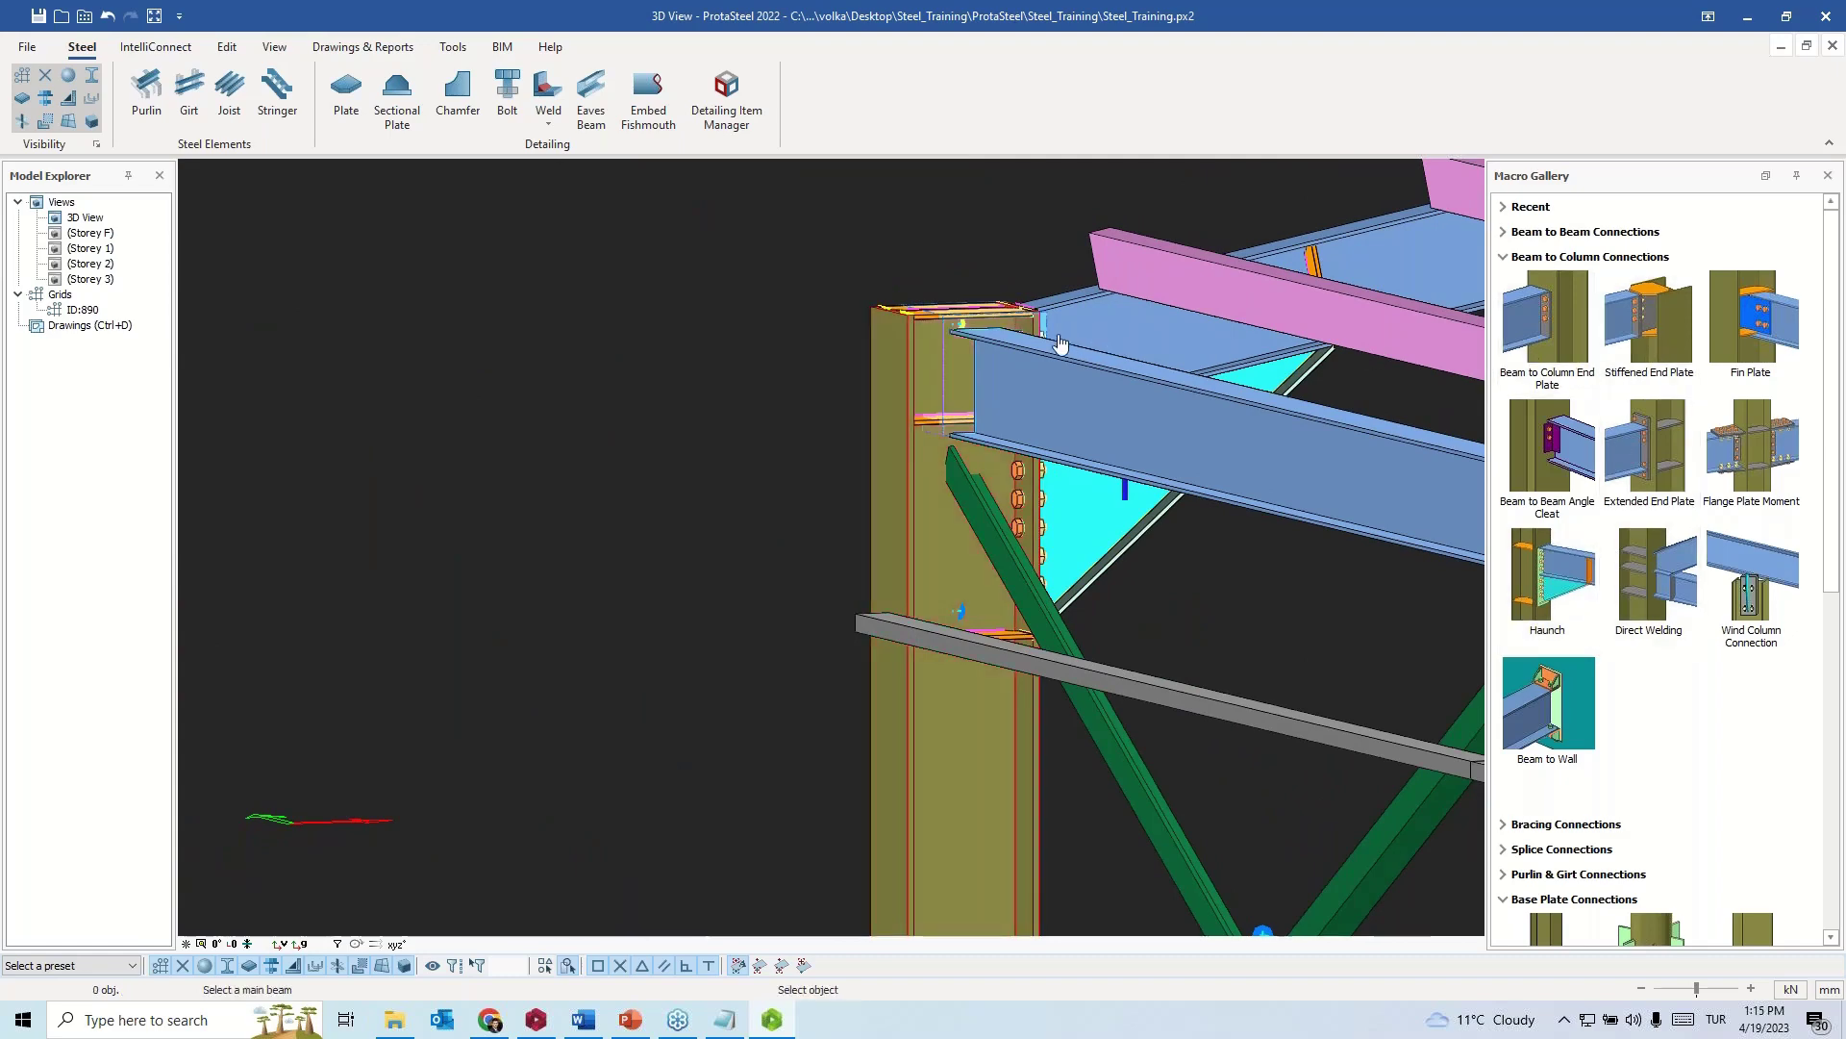
pyautogui.scroll(3, 828, 412)
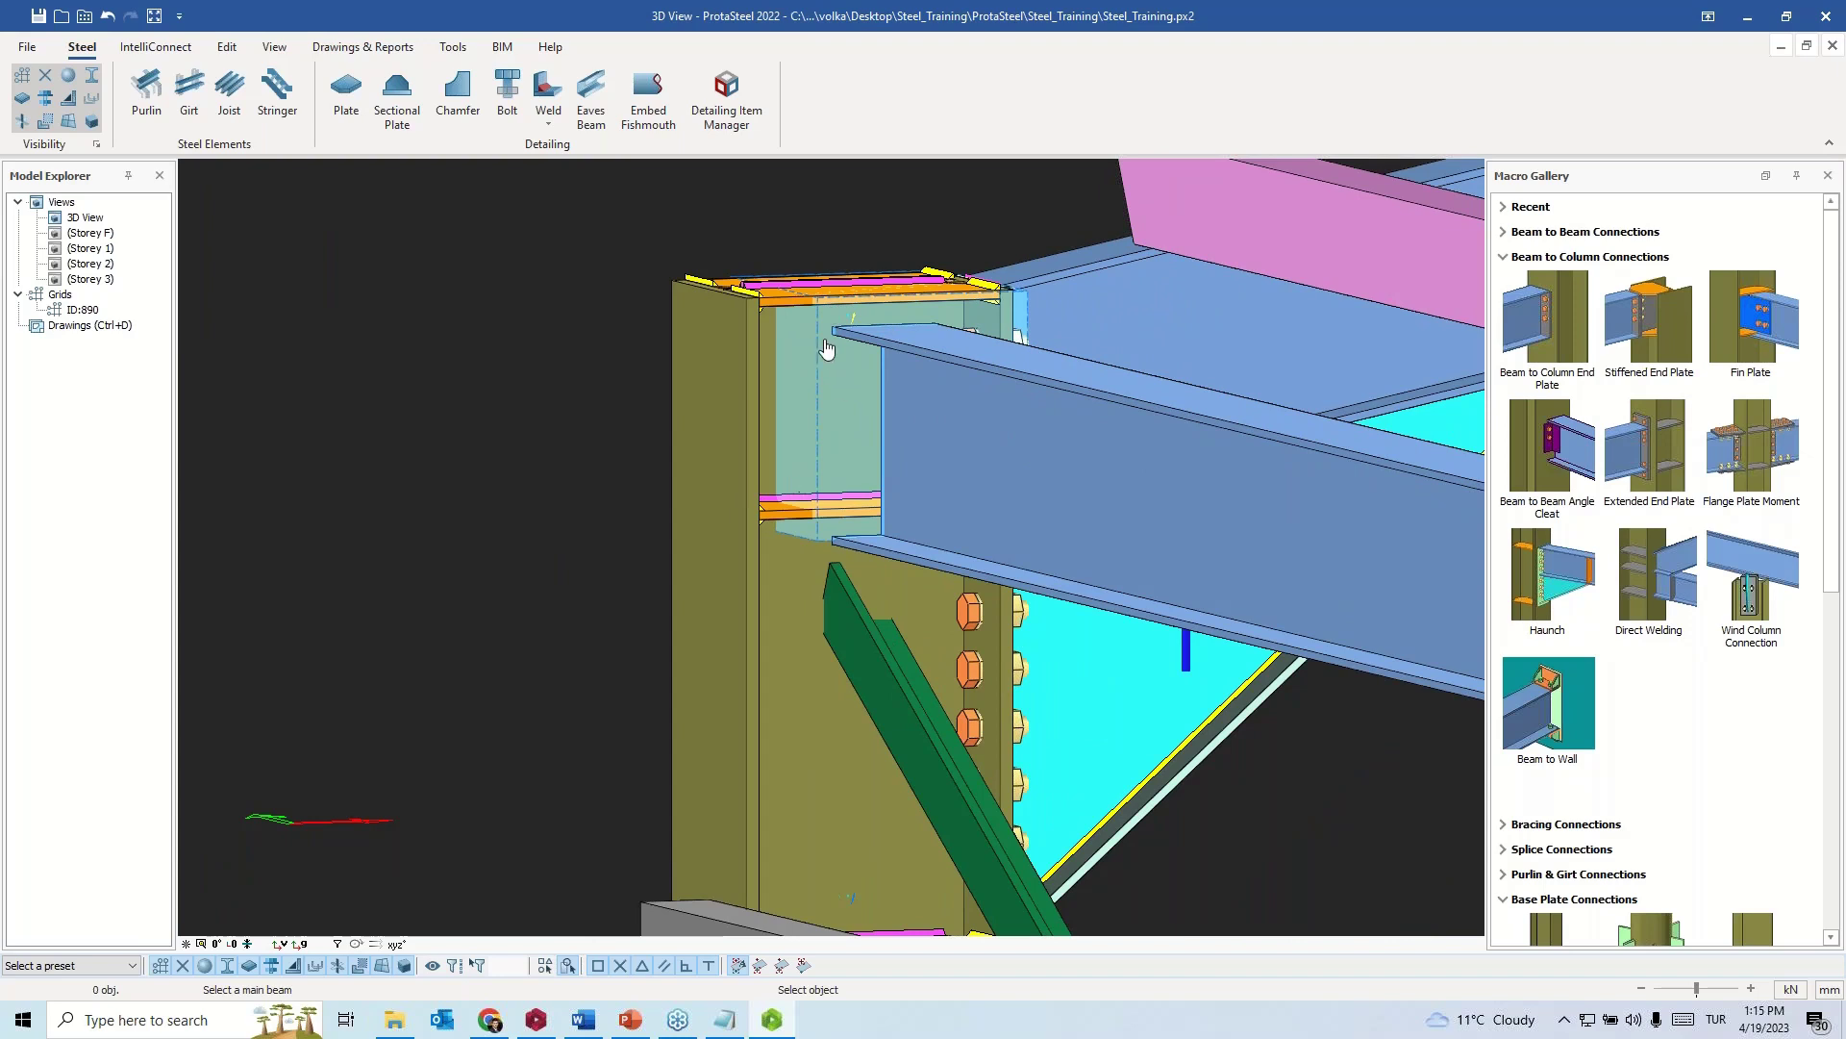
pyautogui.click(719, 397)
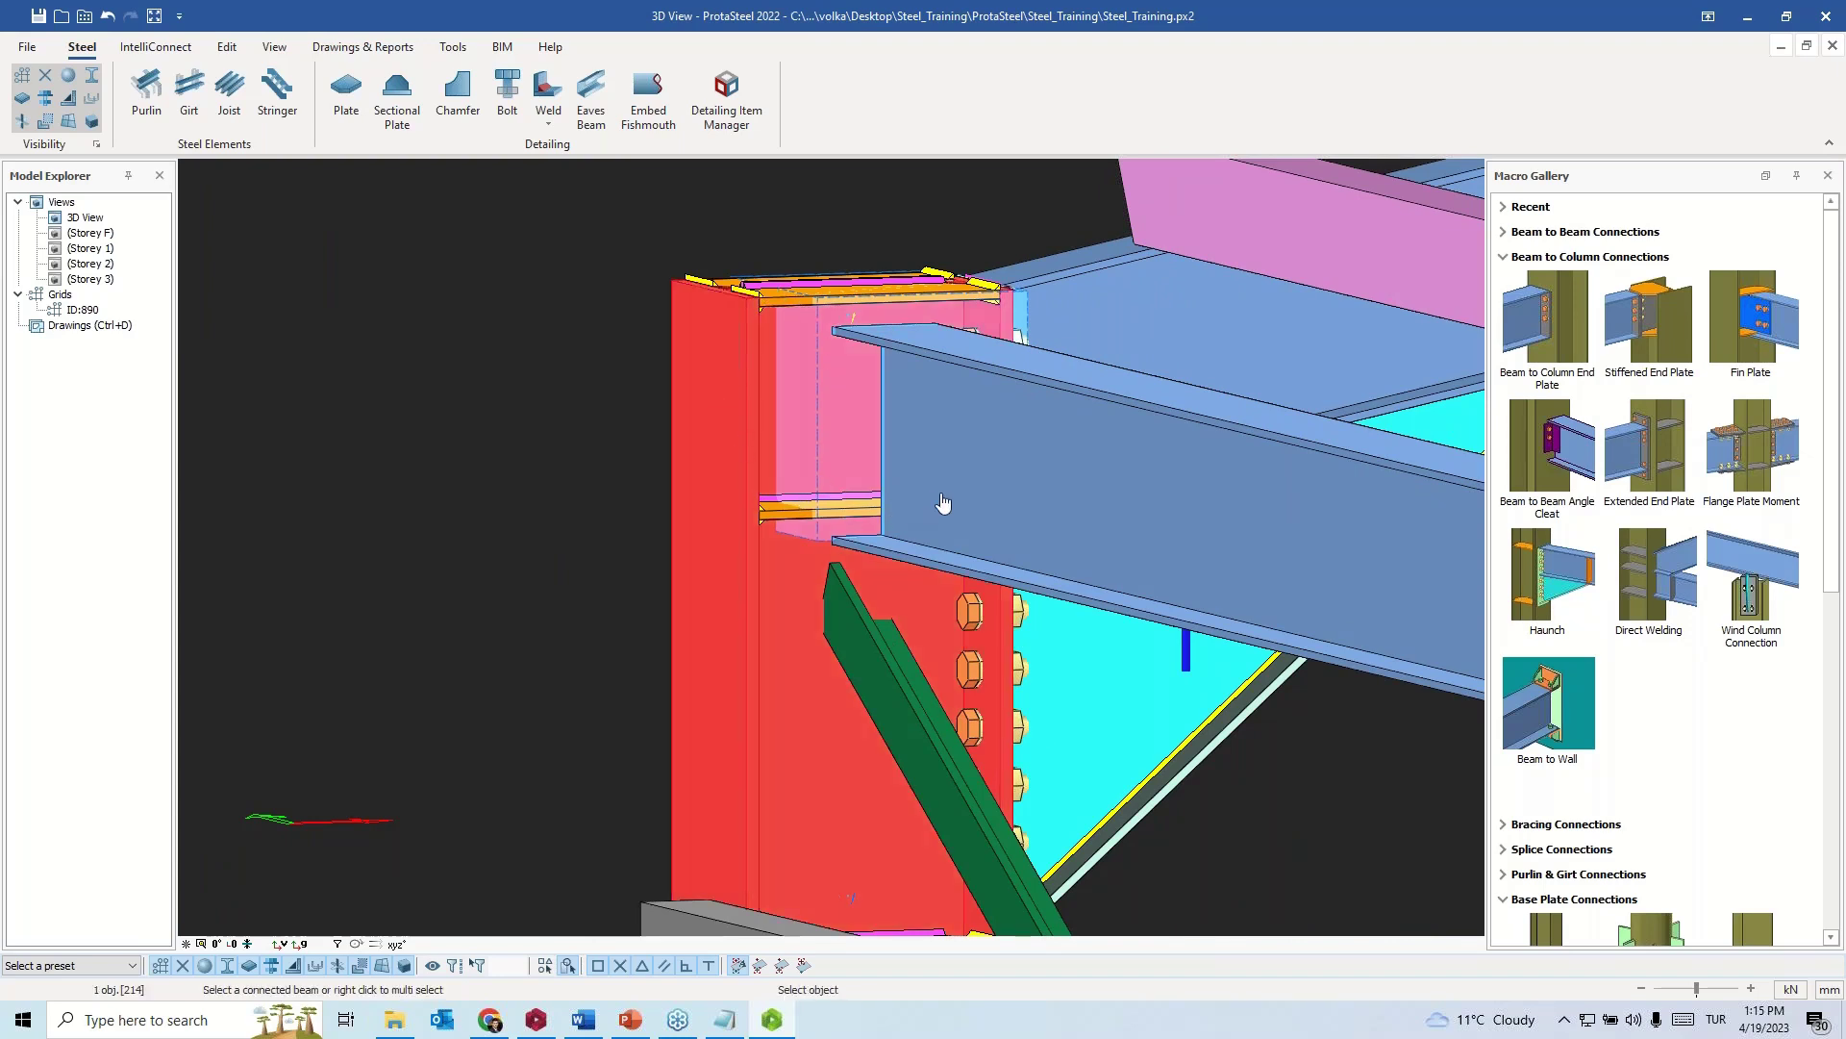
pyautogui.click(1006, 471)
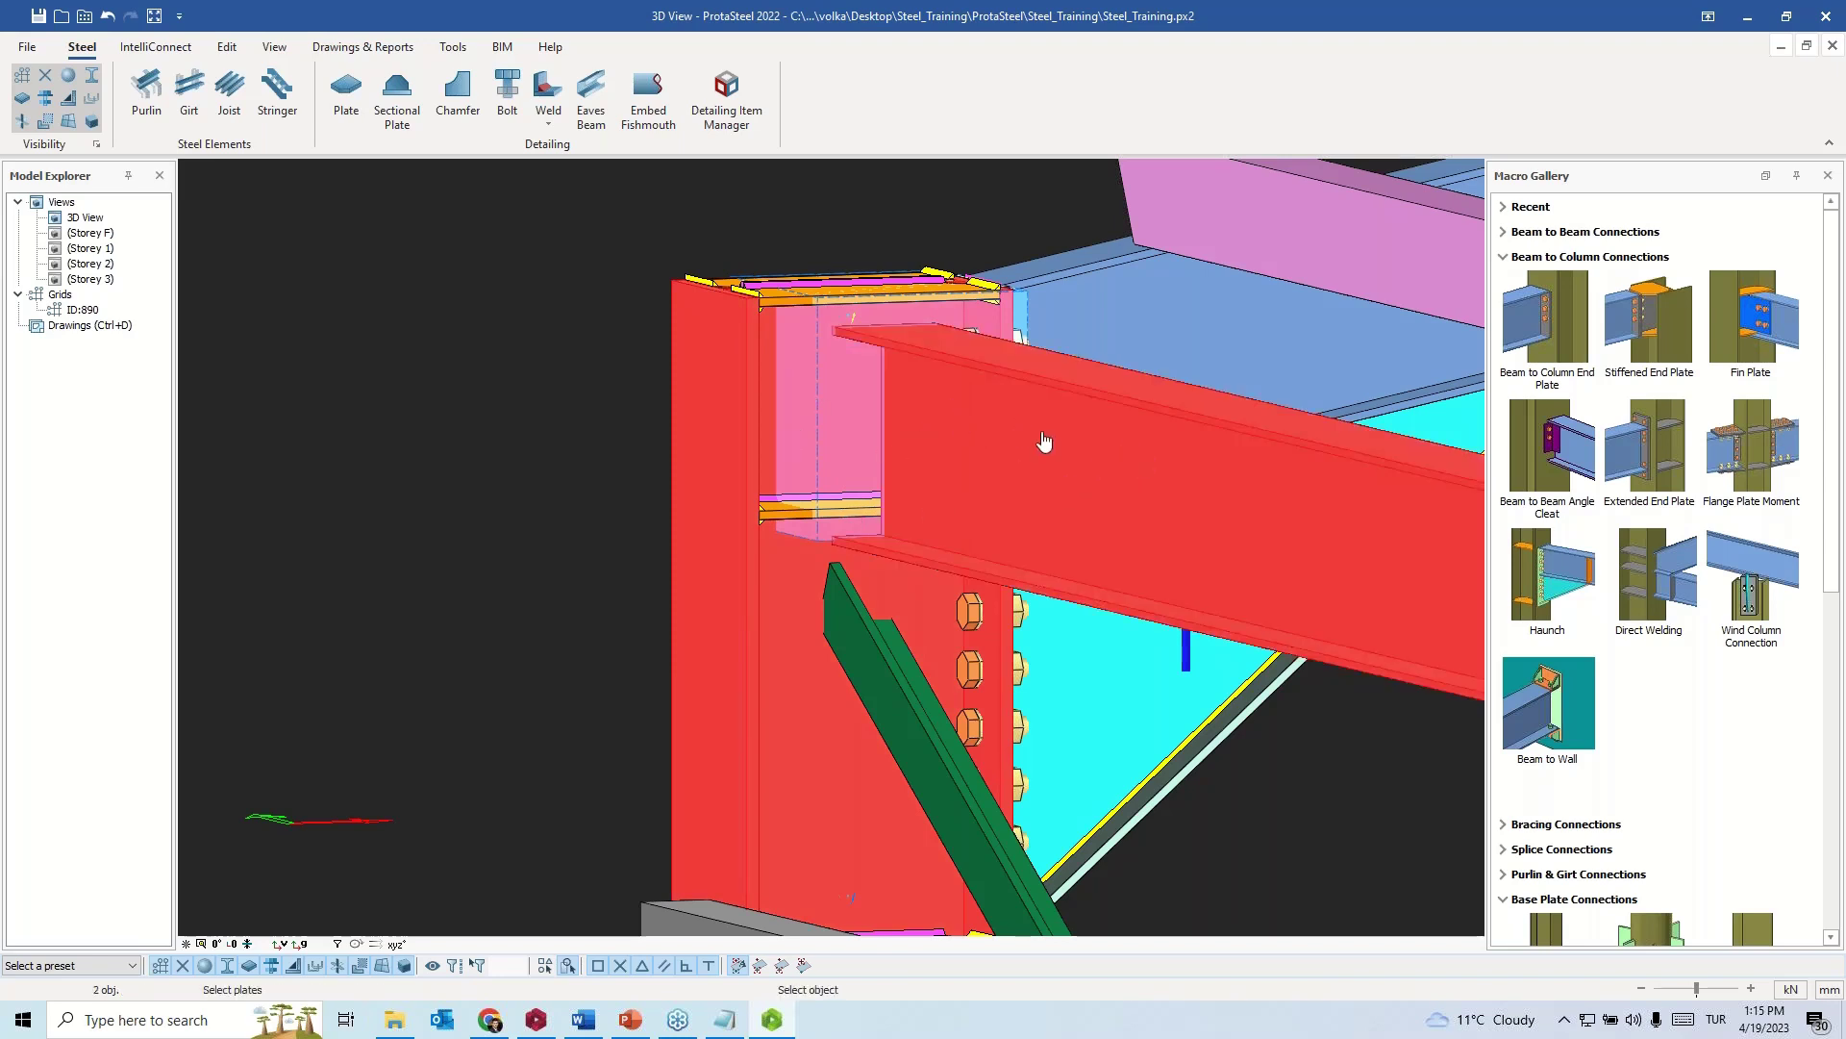
pyautogui.scroll(2, 779, 309)
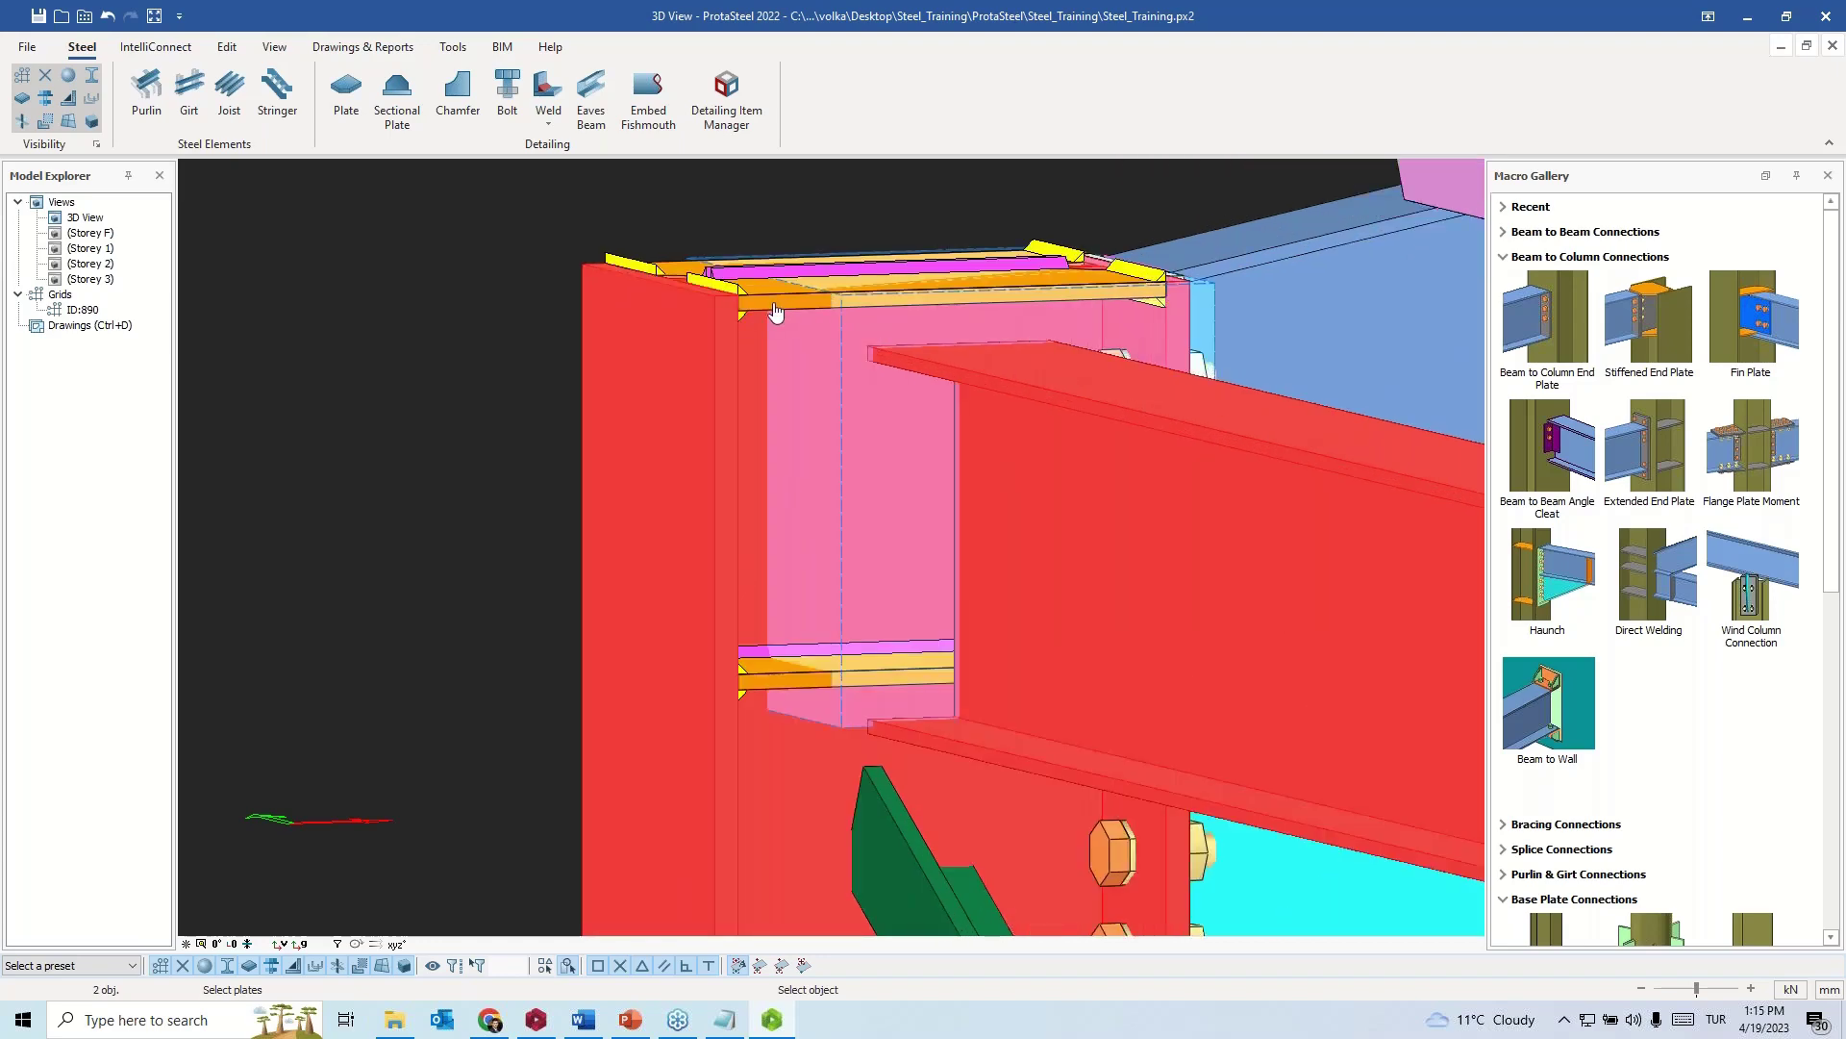
pyautogui.click(776, 310)
pyautogui.click(764, 676)
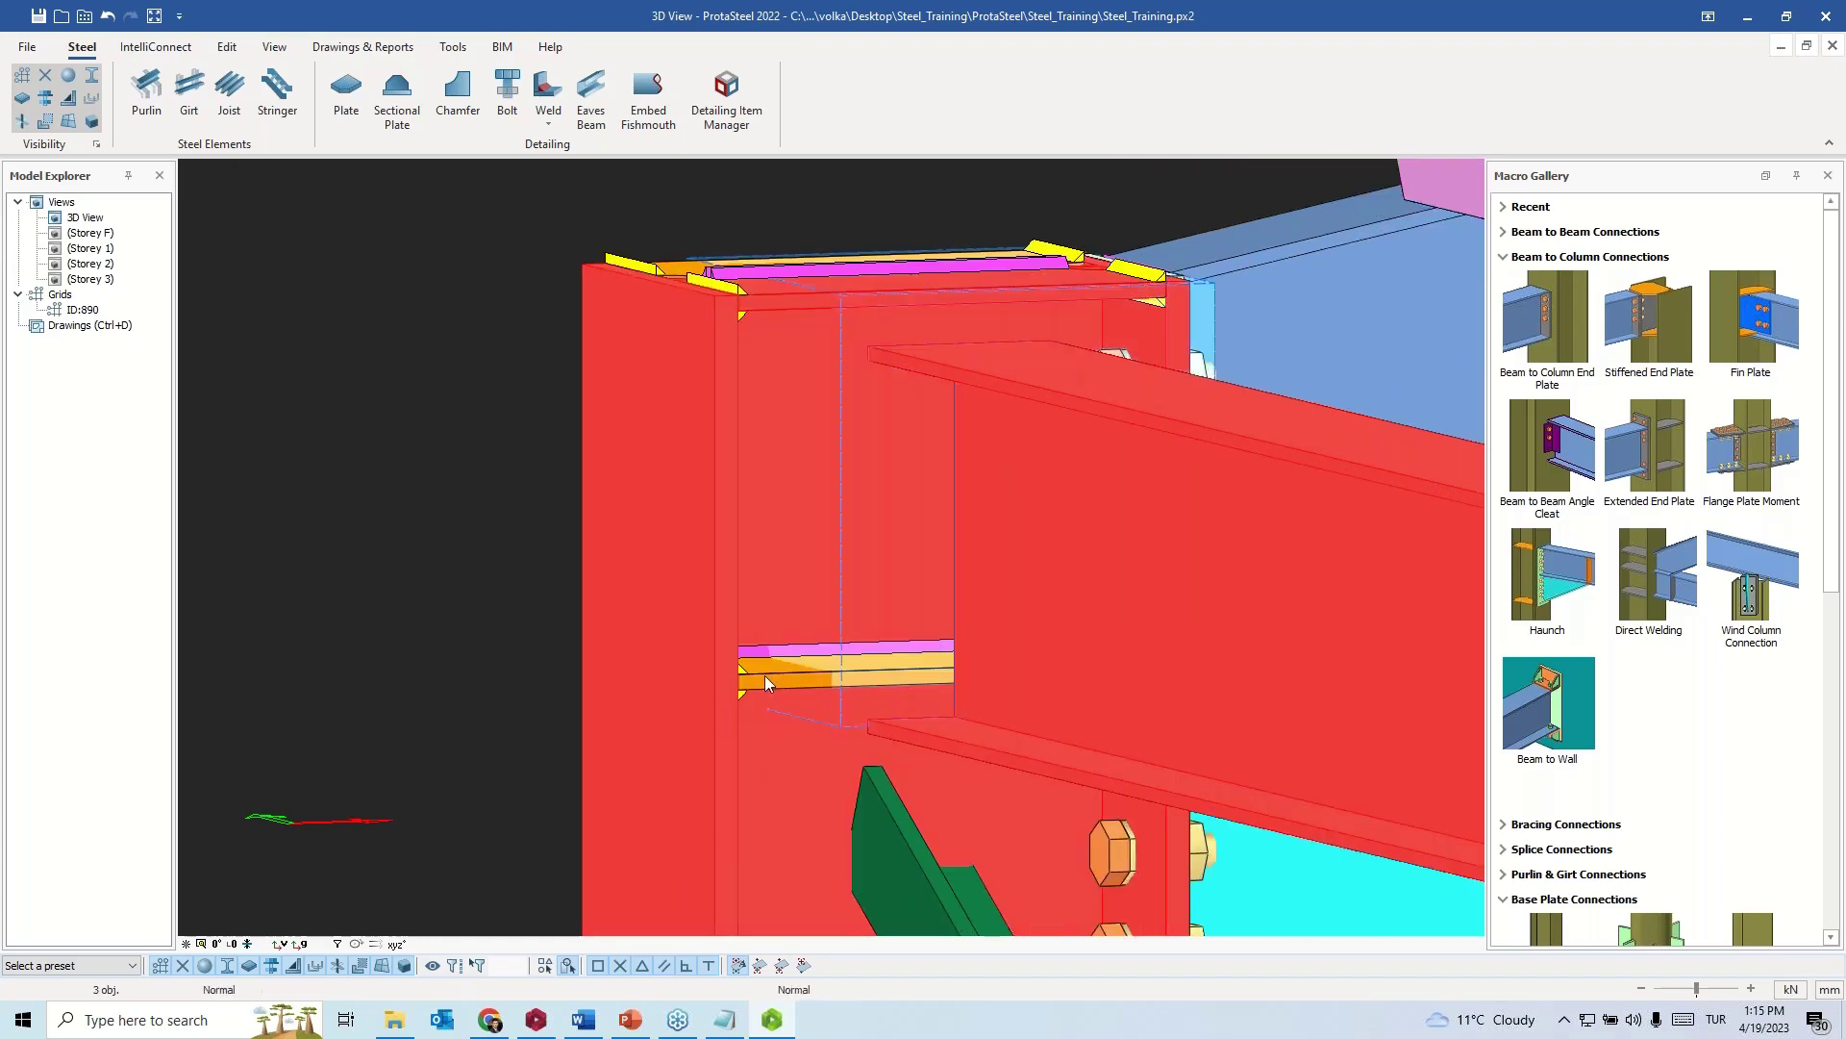
pyautogui.click(363, 412)
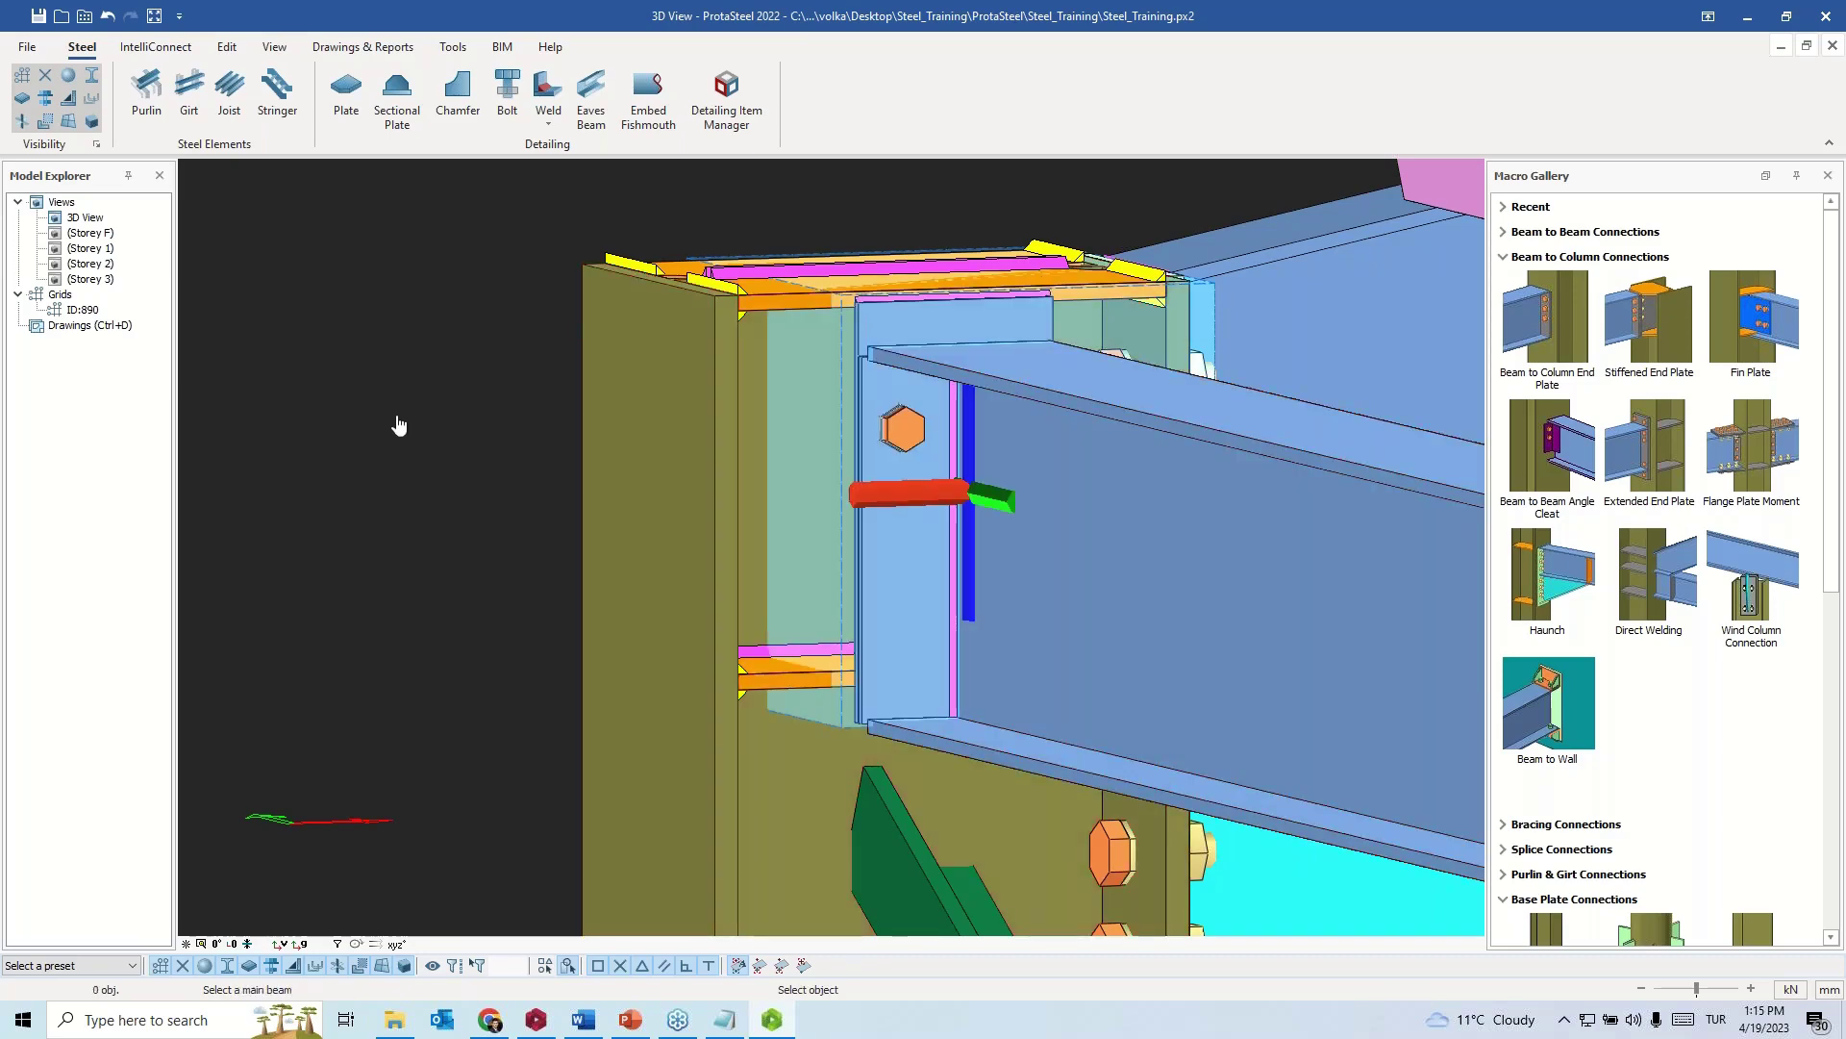
pyautogui.scroll(-3, 397, 425)
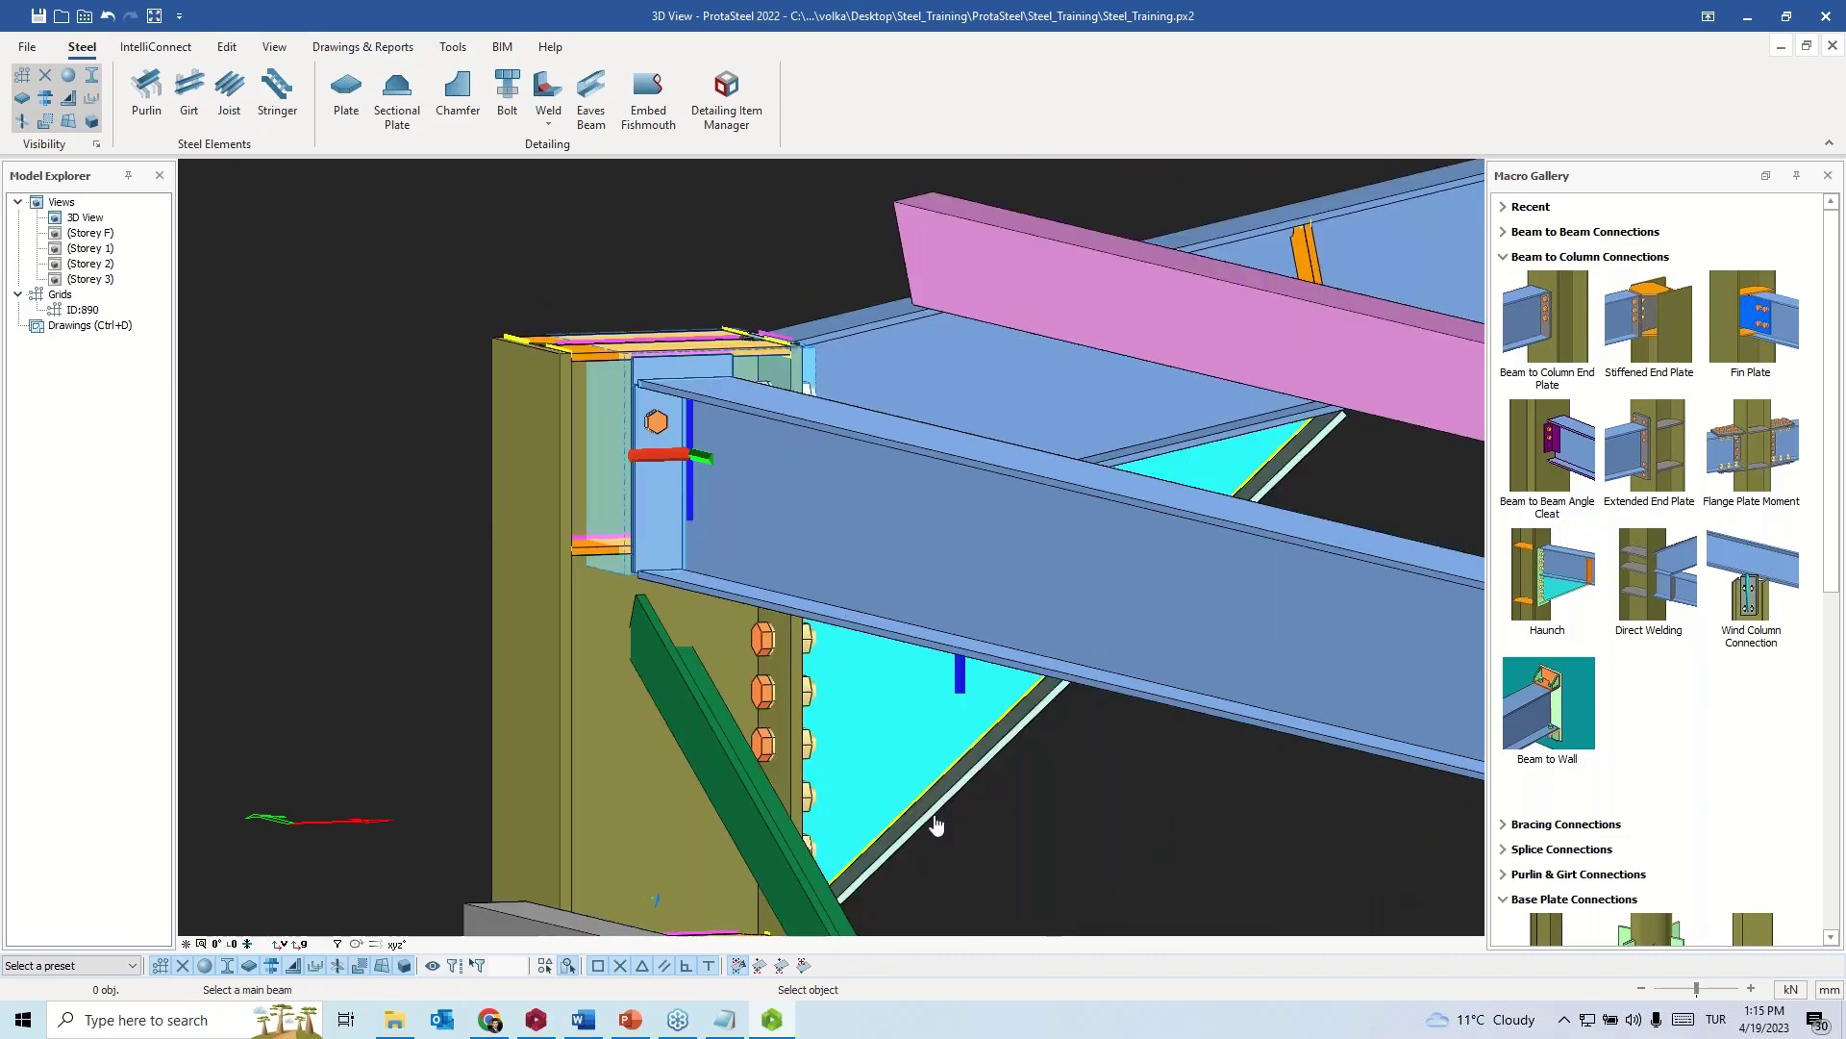
pyautogui.press('Escape')
# - Select and orbit around the beam to inspect the new connection, then clear the selection
pyautogui.click(954, 613)
pyautogui.scroll(2, 984, 622)
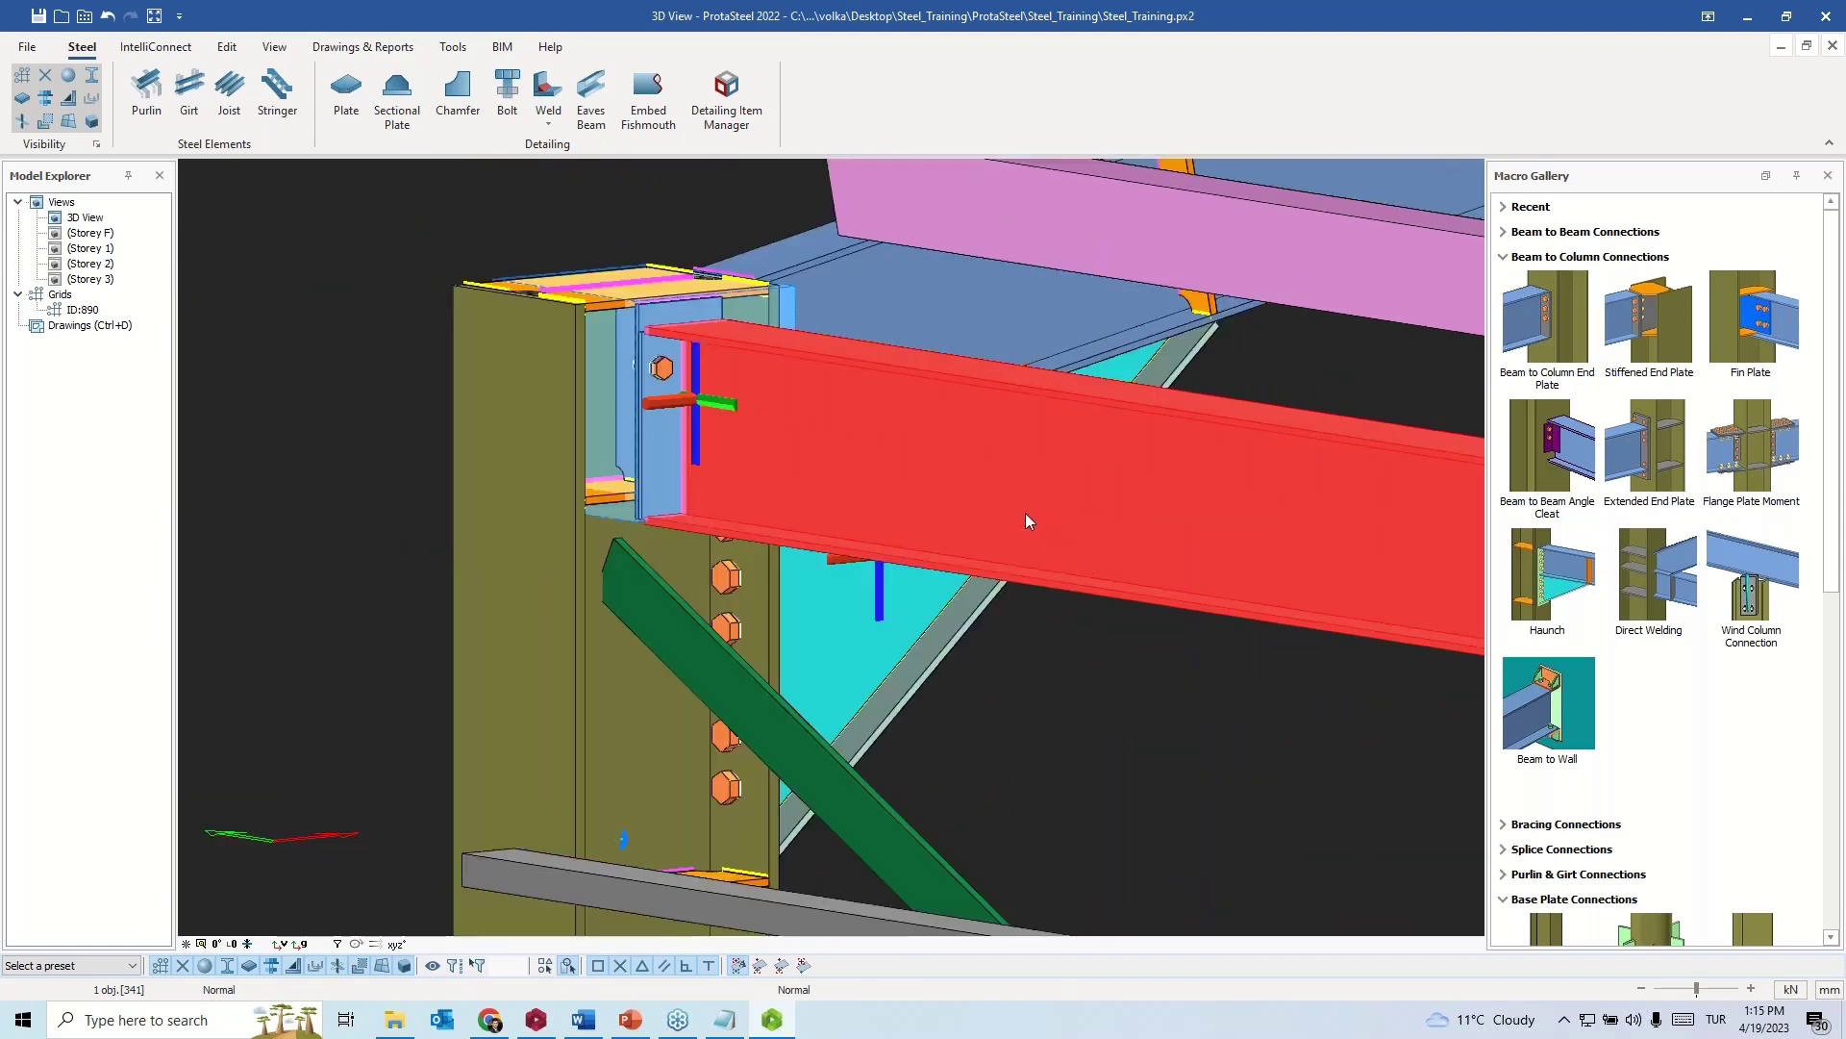
pyautogui.keyDown('shift'); pyautogui.moveTo(1025, 513); pyautogui.dragTo(1015, 472, button='middle'); pyautogui.keyUp('shift')
pyautogui.click(606, 527)
pyautogui.scroll(3, 862, 500)
pyautogui.scroll(2, 712, 487)
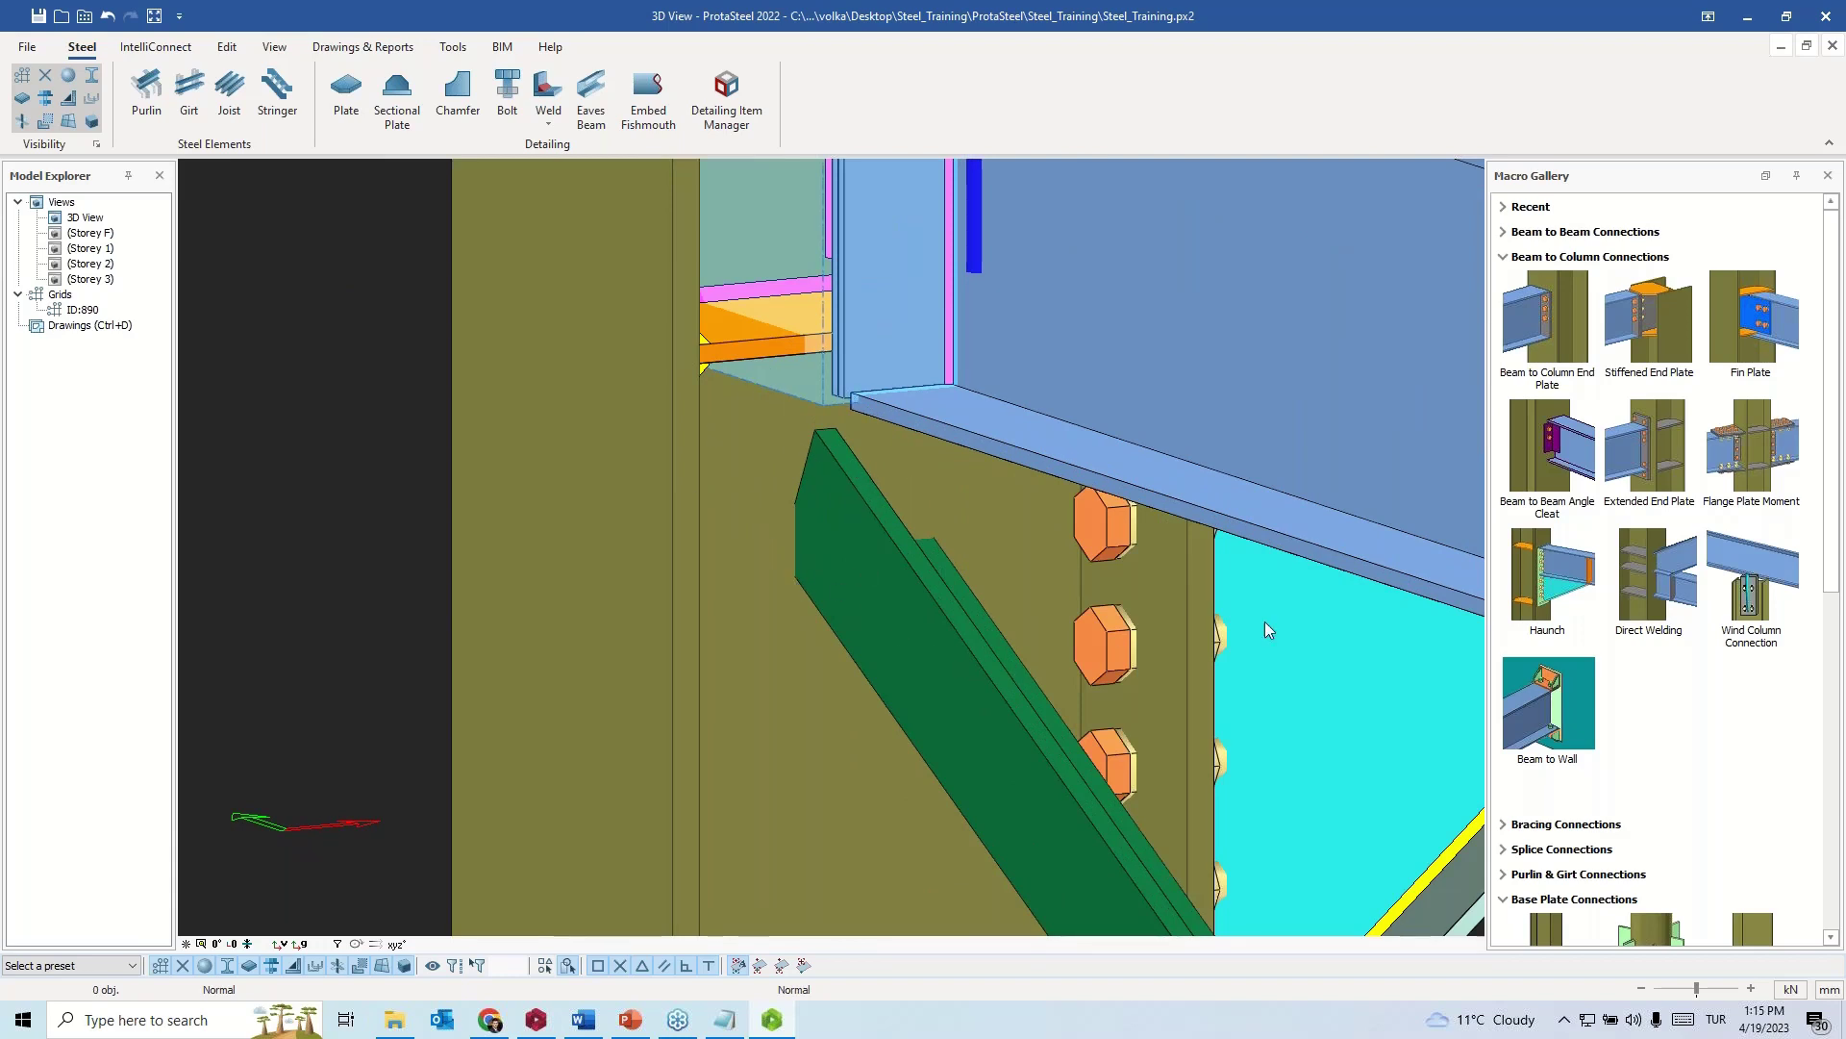
# - Add a Corner Bolted Gusset Plate, picking the column, the green brace, then the boundary member
pyautogui.click(1504, 826)
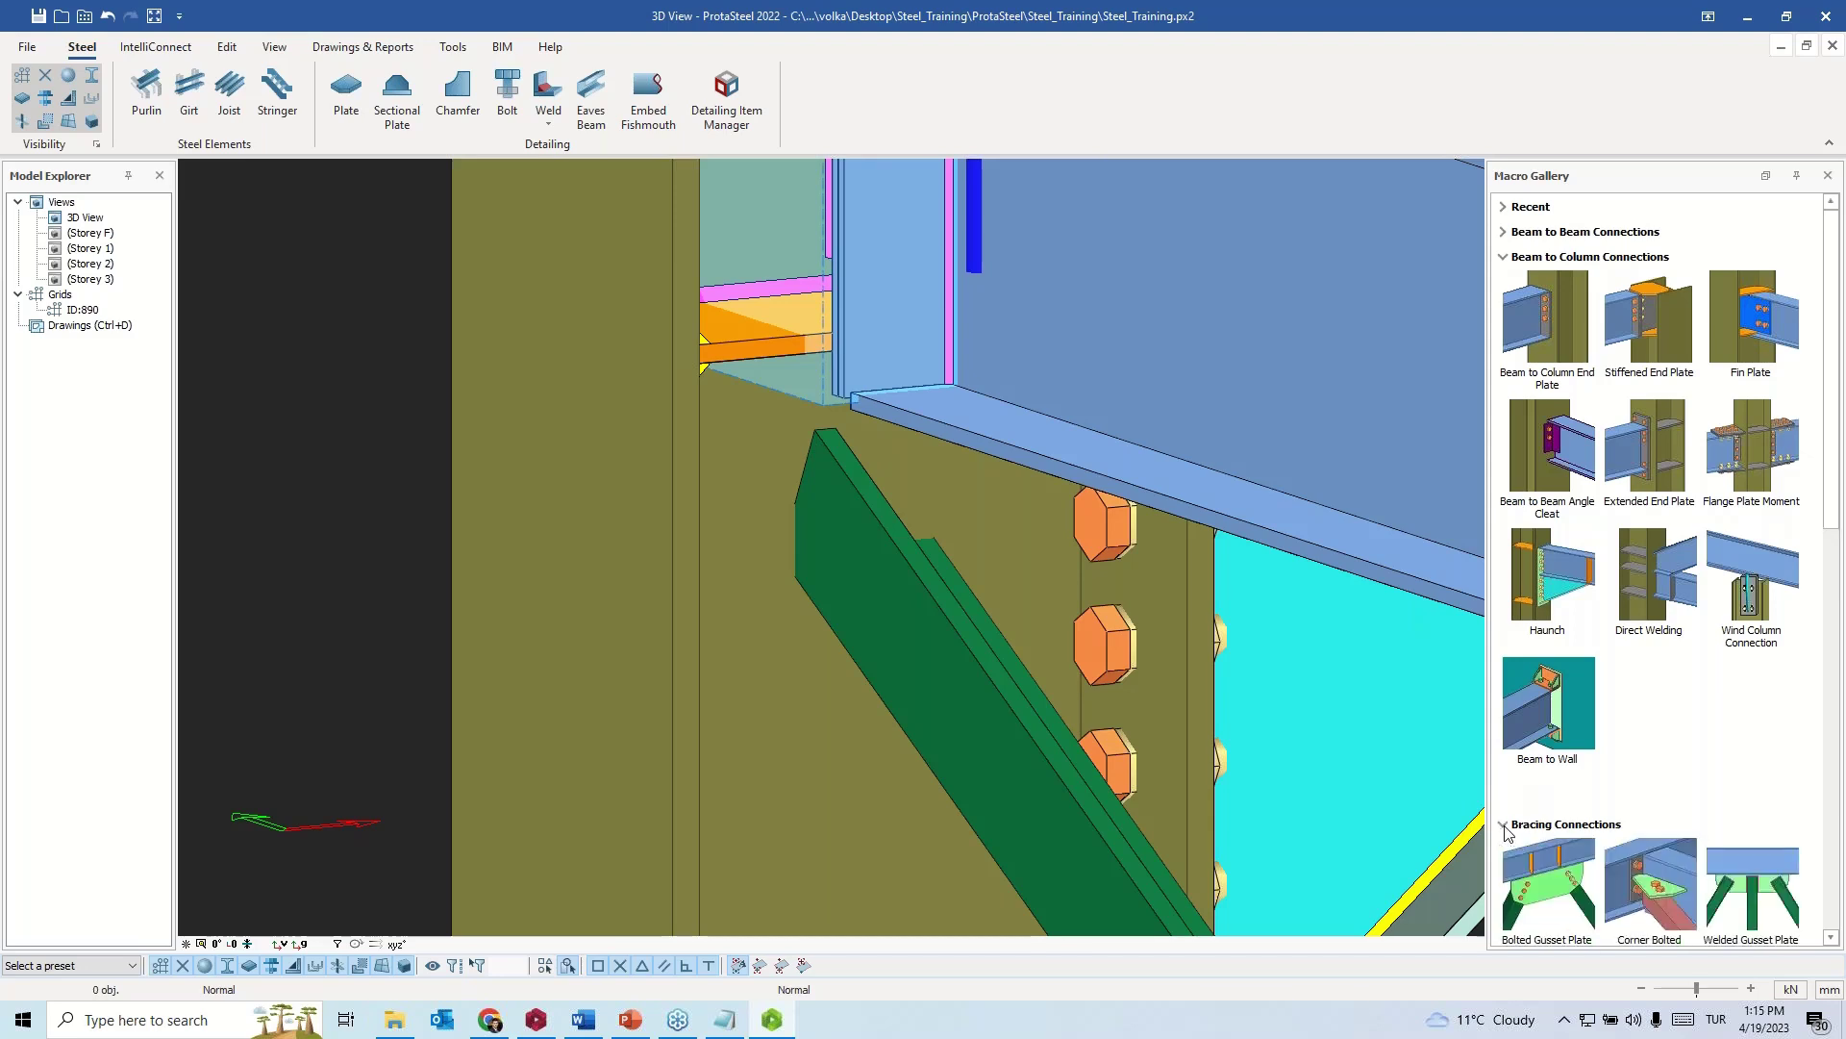
pyautogui.scroll(-3, 1552, 801)
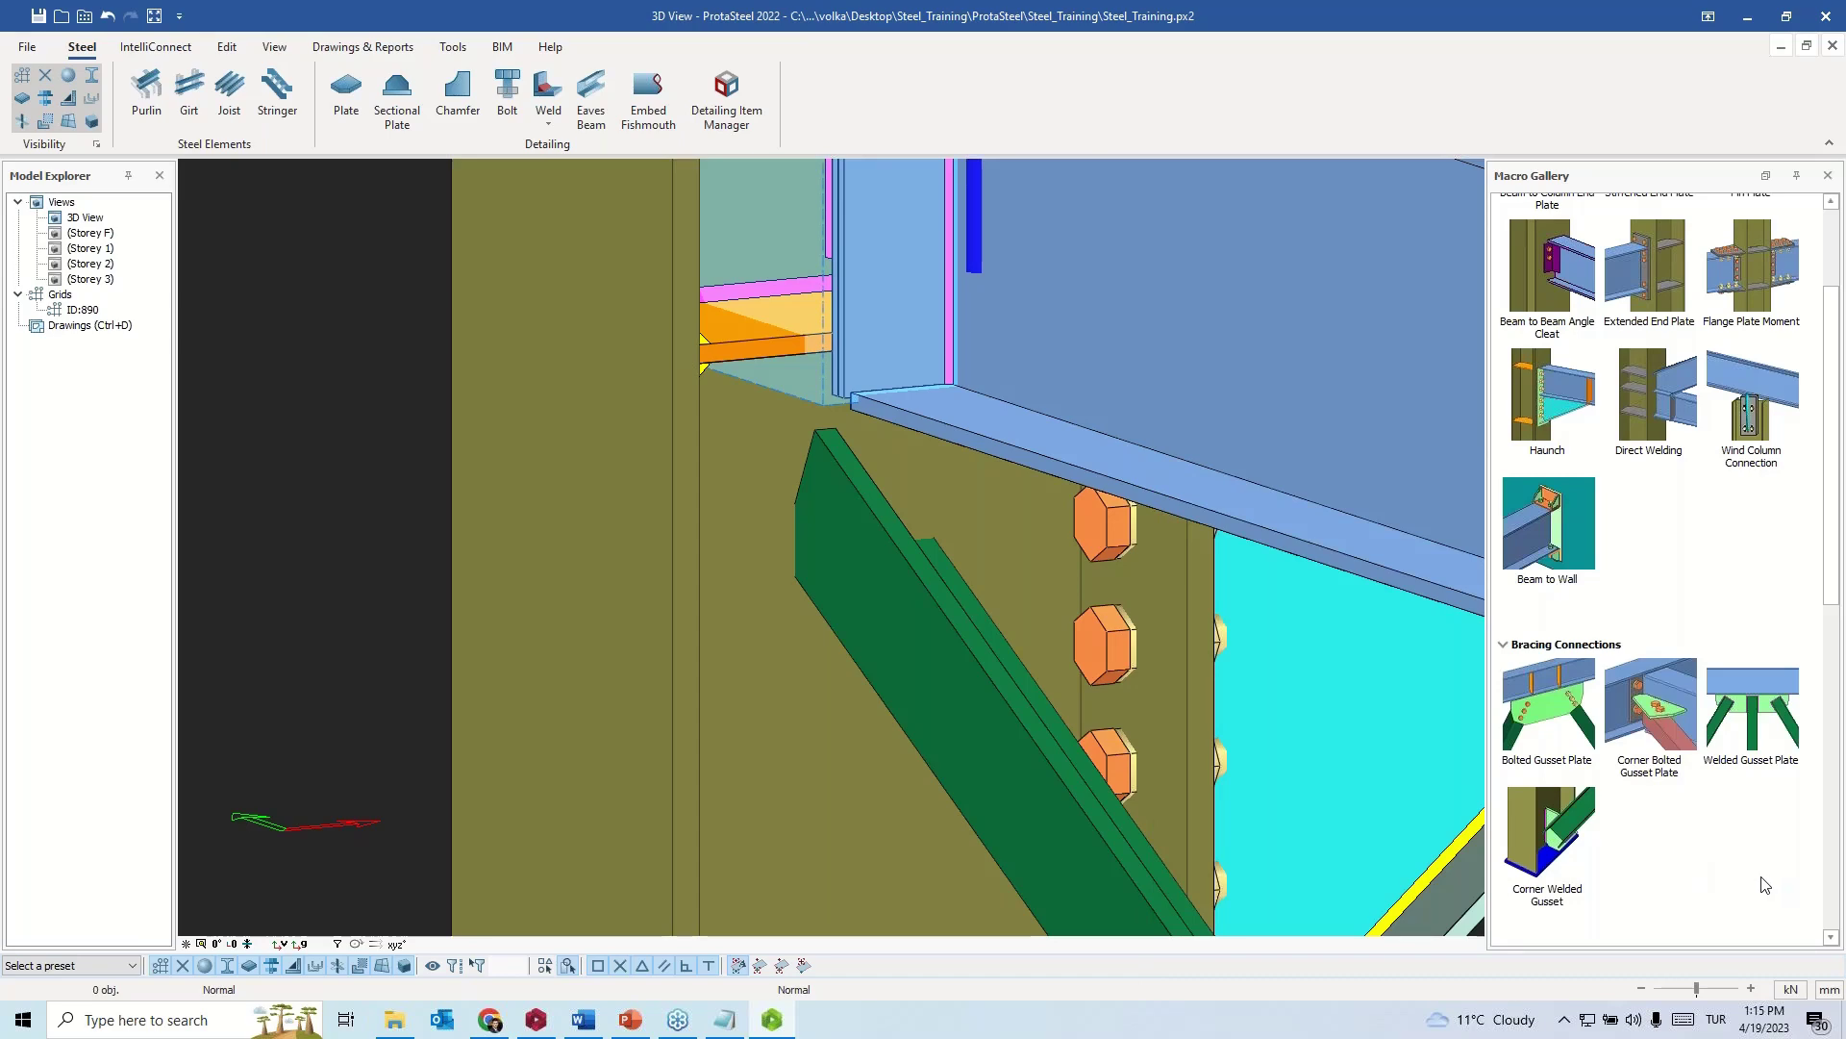
pyautogui.click(1671, 736)
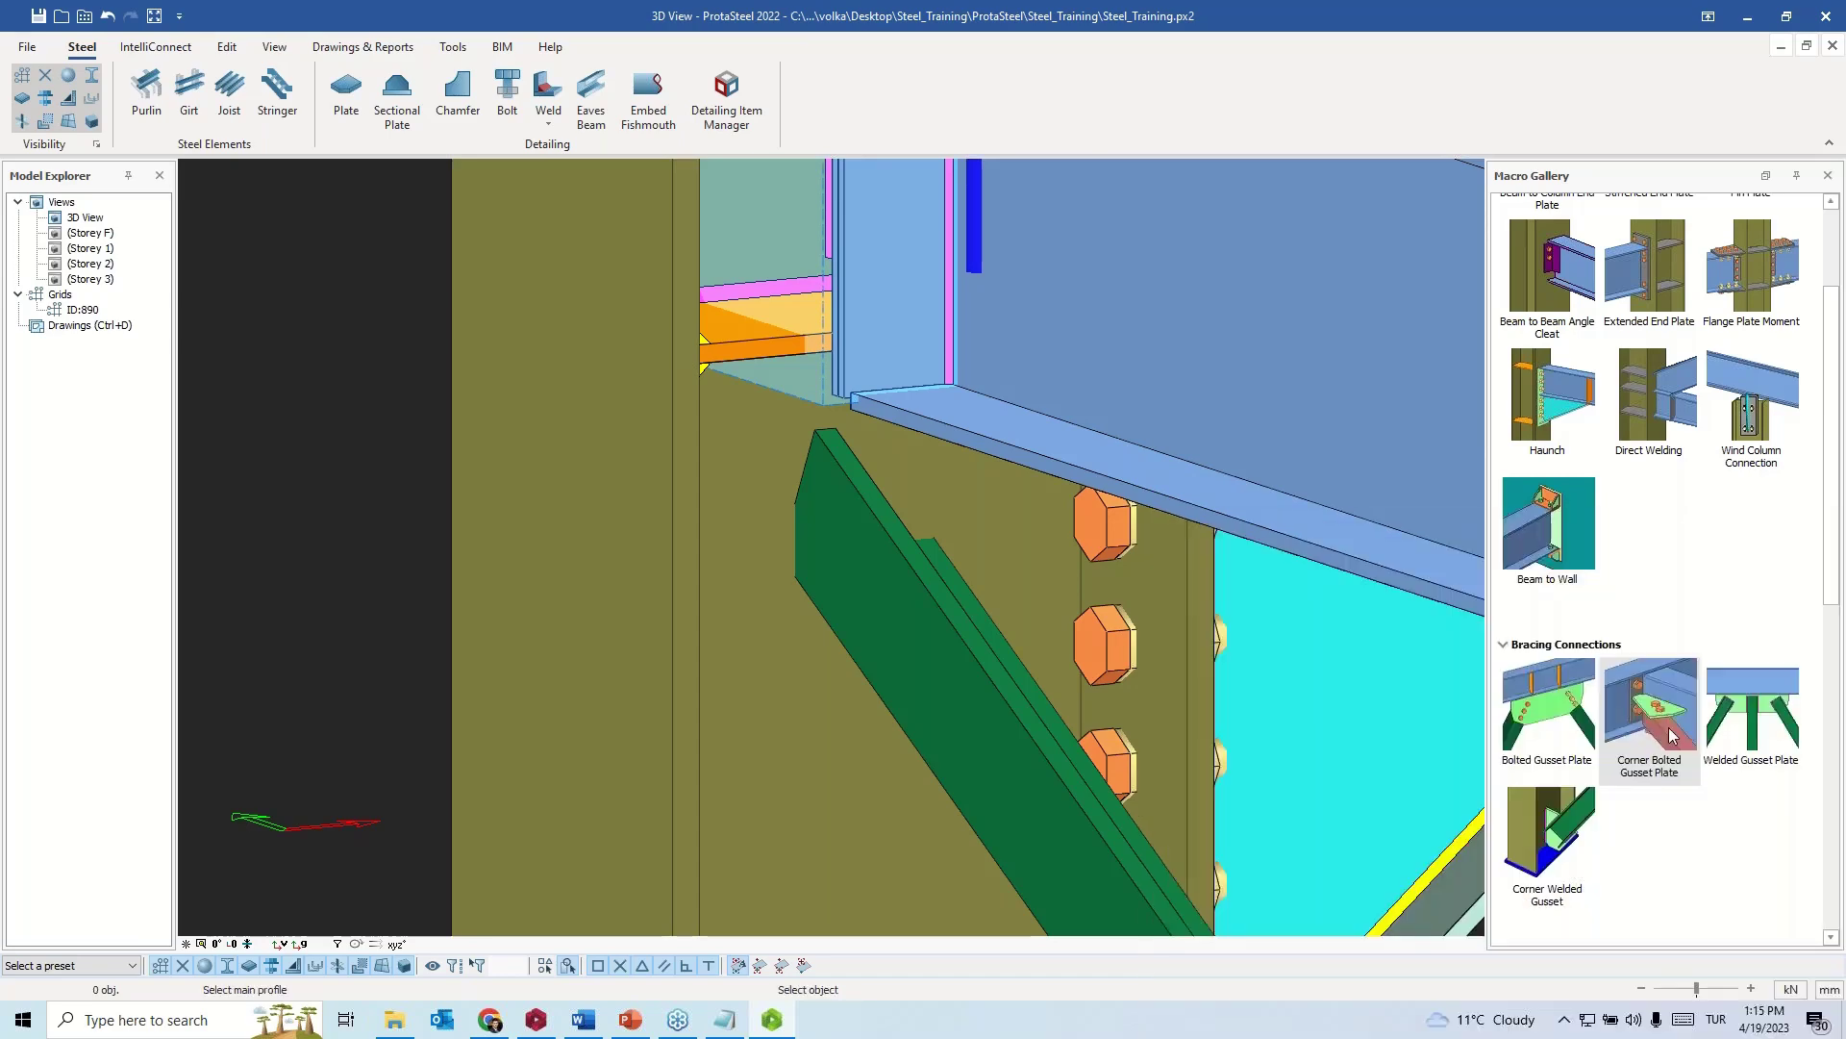
pyautogui.scroll(-1, 842, 577)
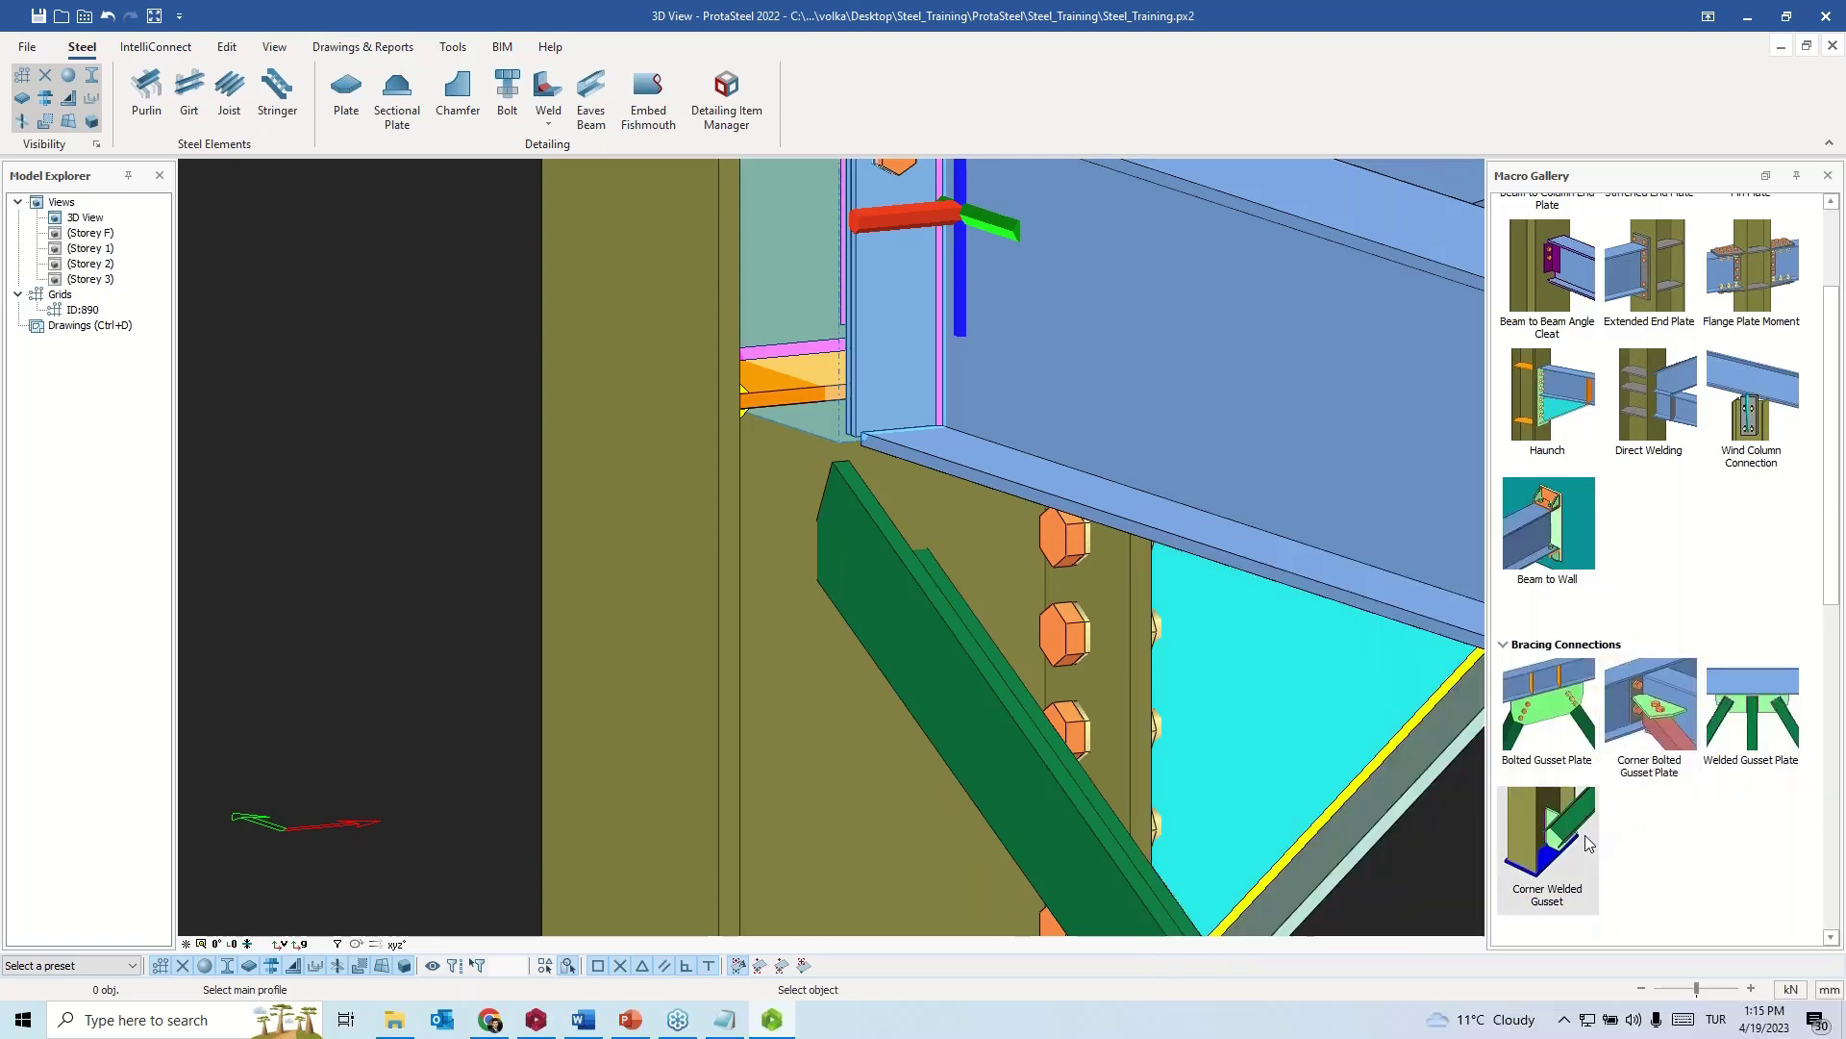
pyautogui.click(690, 502)
pyautogui.click(895, 613)
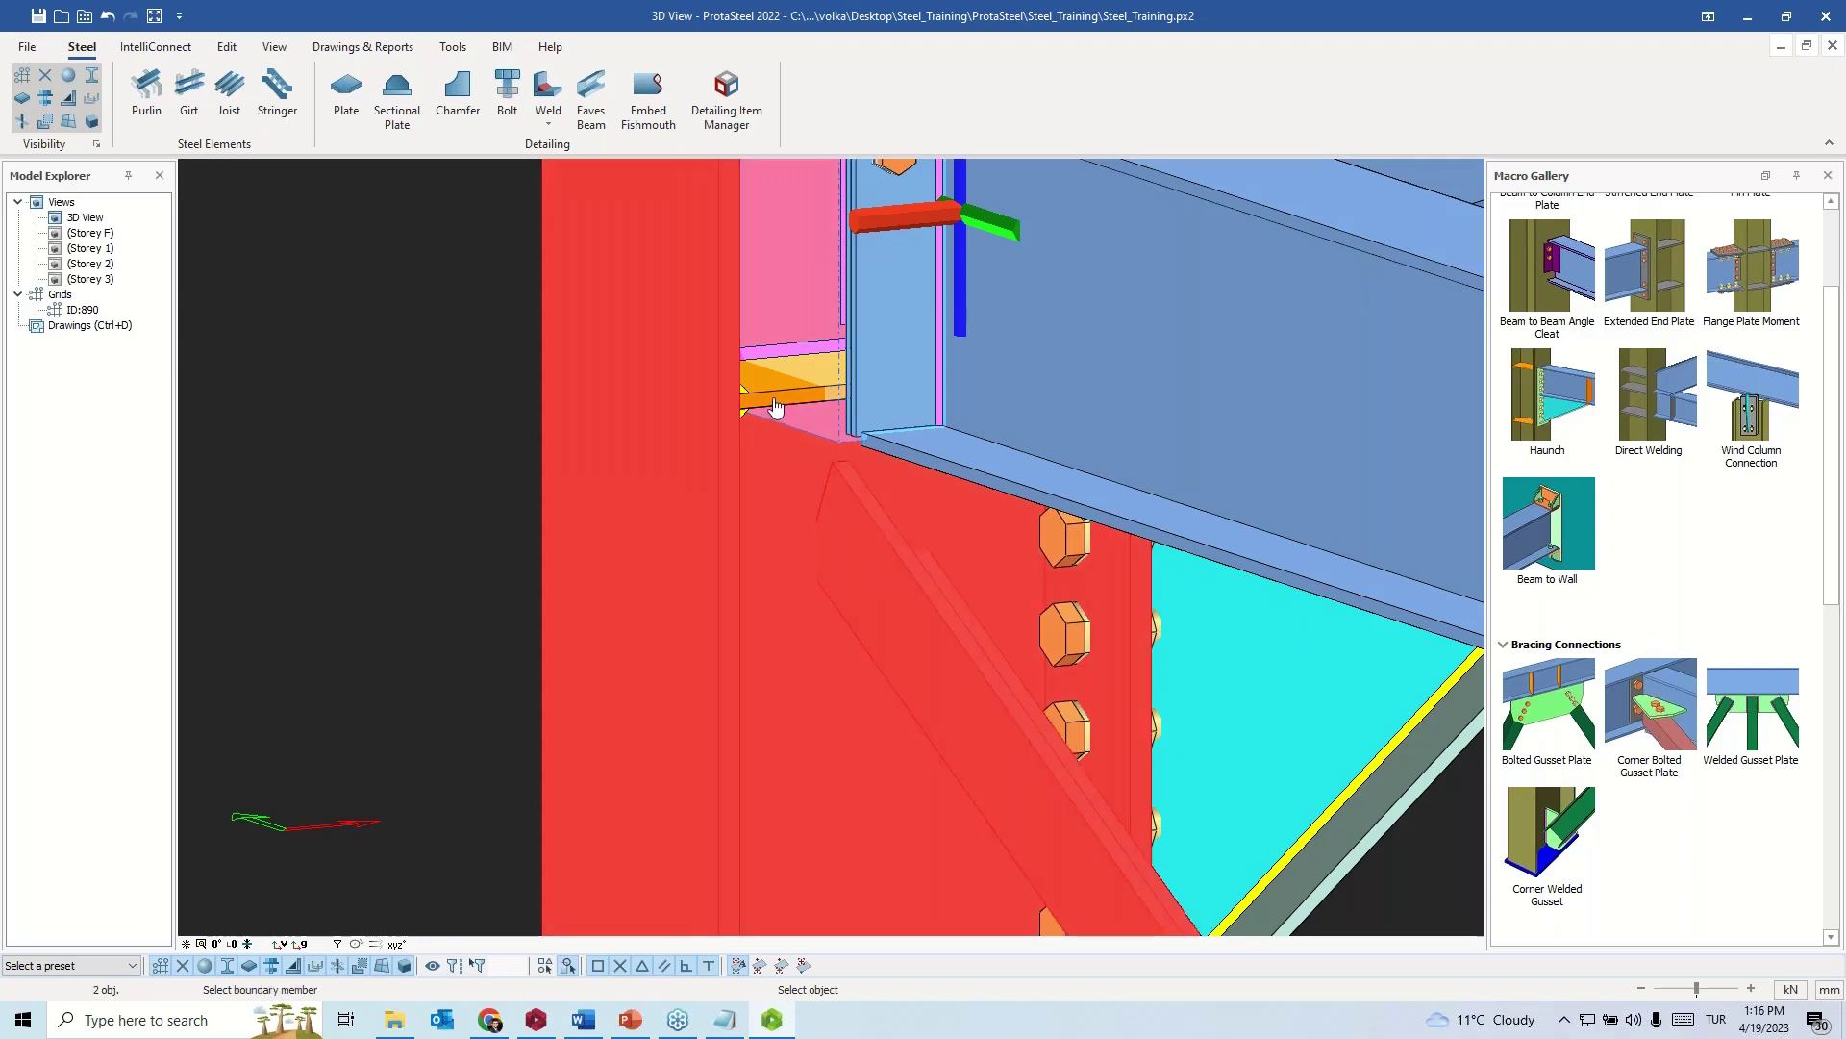
pyautogui.click(776, 407)
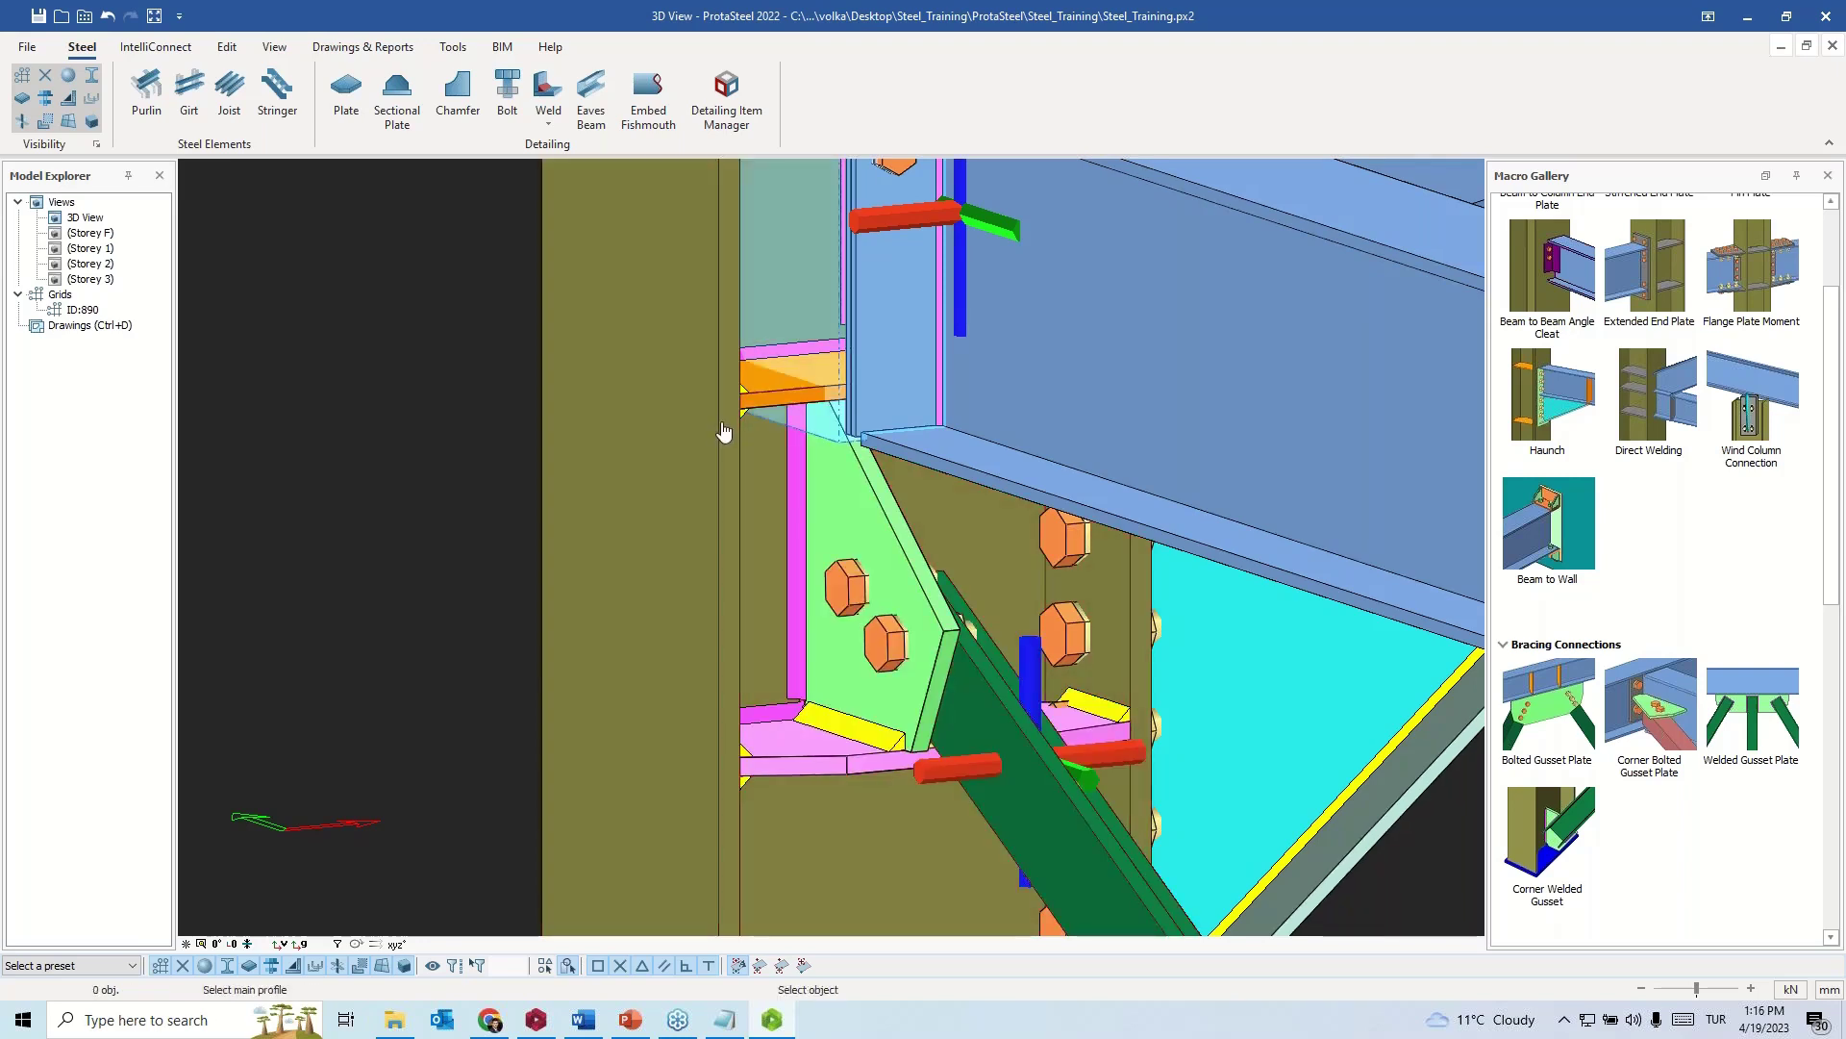
pyautogui.click(669, 533)
pyautogui.scroll(-5, 669, 533)
pyautogui.moveTo(669, 533); pyautogui.dragTo(1471, 616, button='middle')
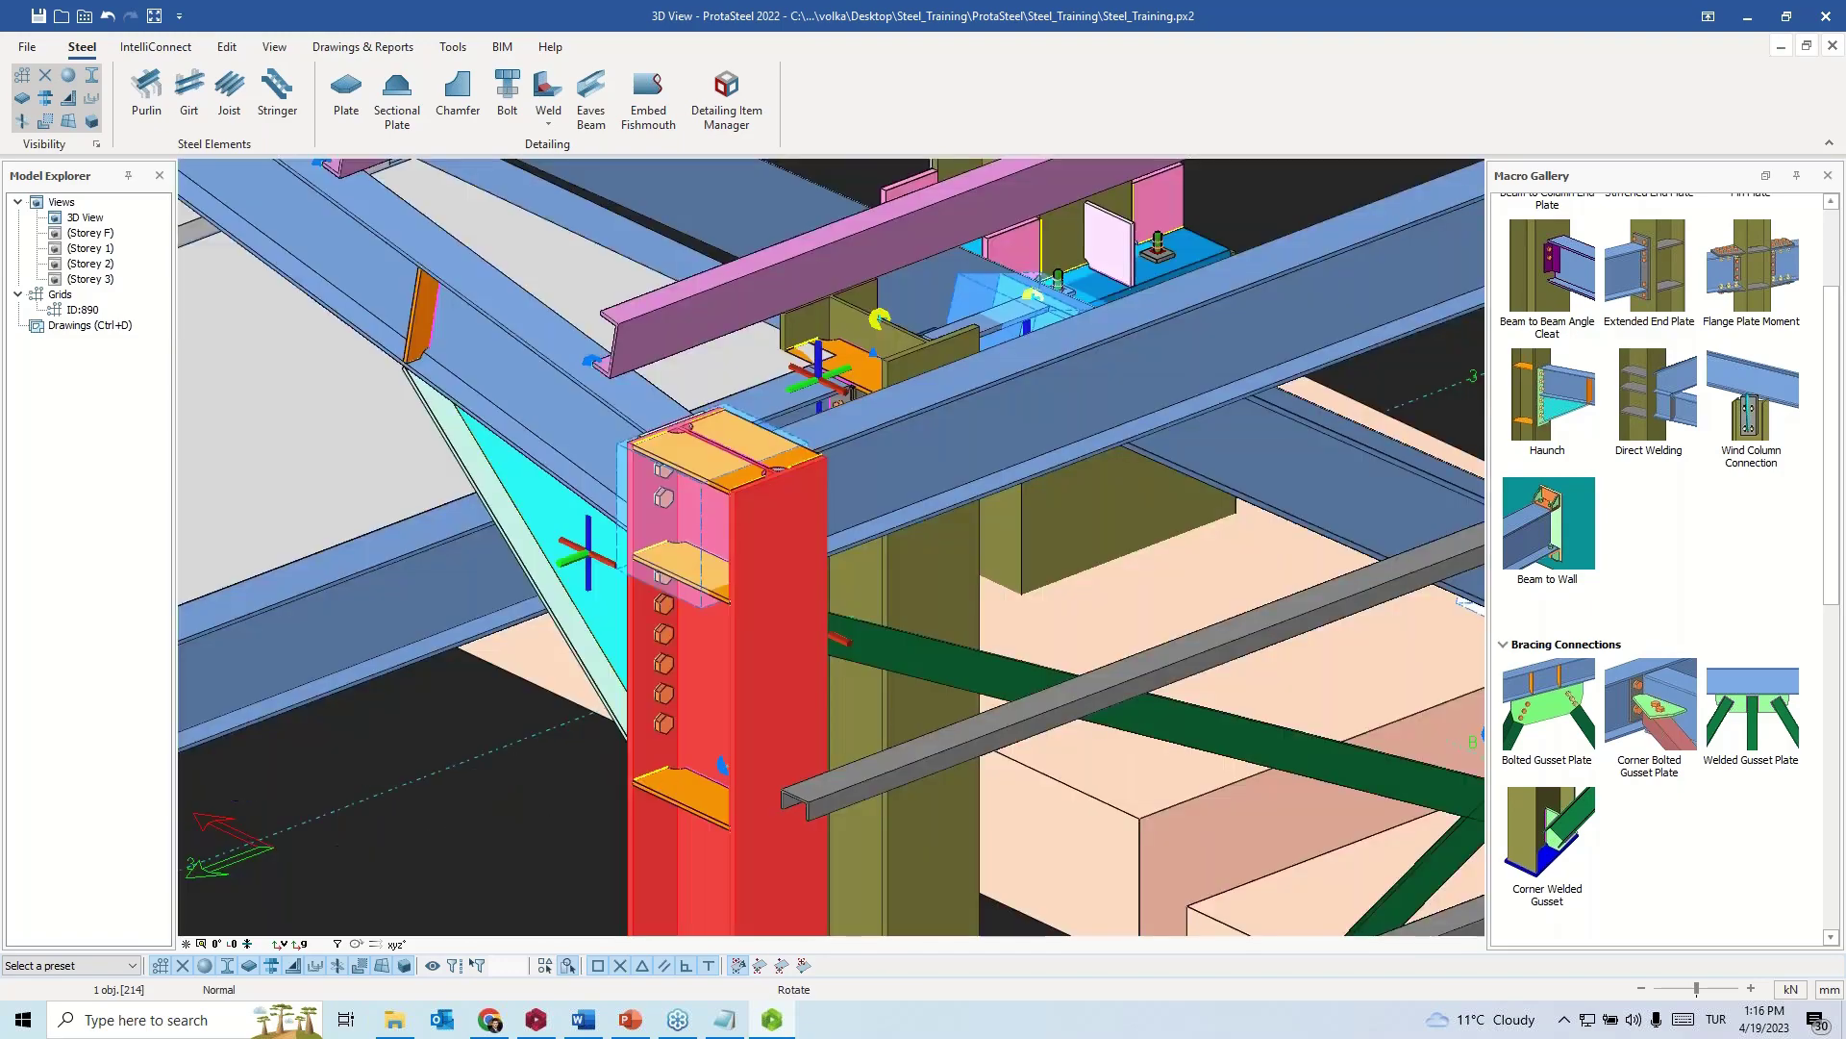
# - Bring the ridge into view and add an Apex Haunch between the left and right rafters
pyautogui.moveTo(1202, 539); pyautogui.dragTo(1295, 601, button='middle')
pyautogui.scroll(-5, 1151, 559)
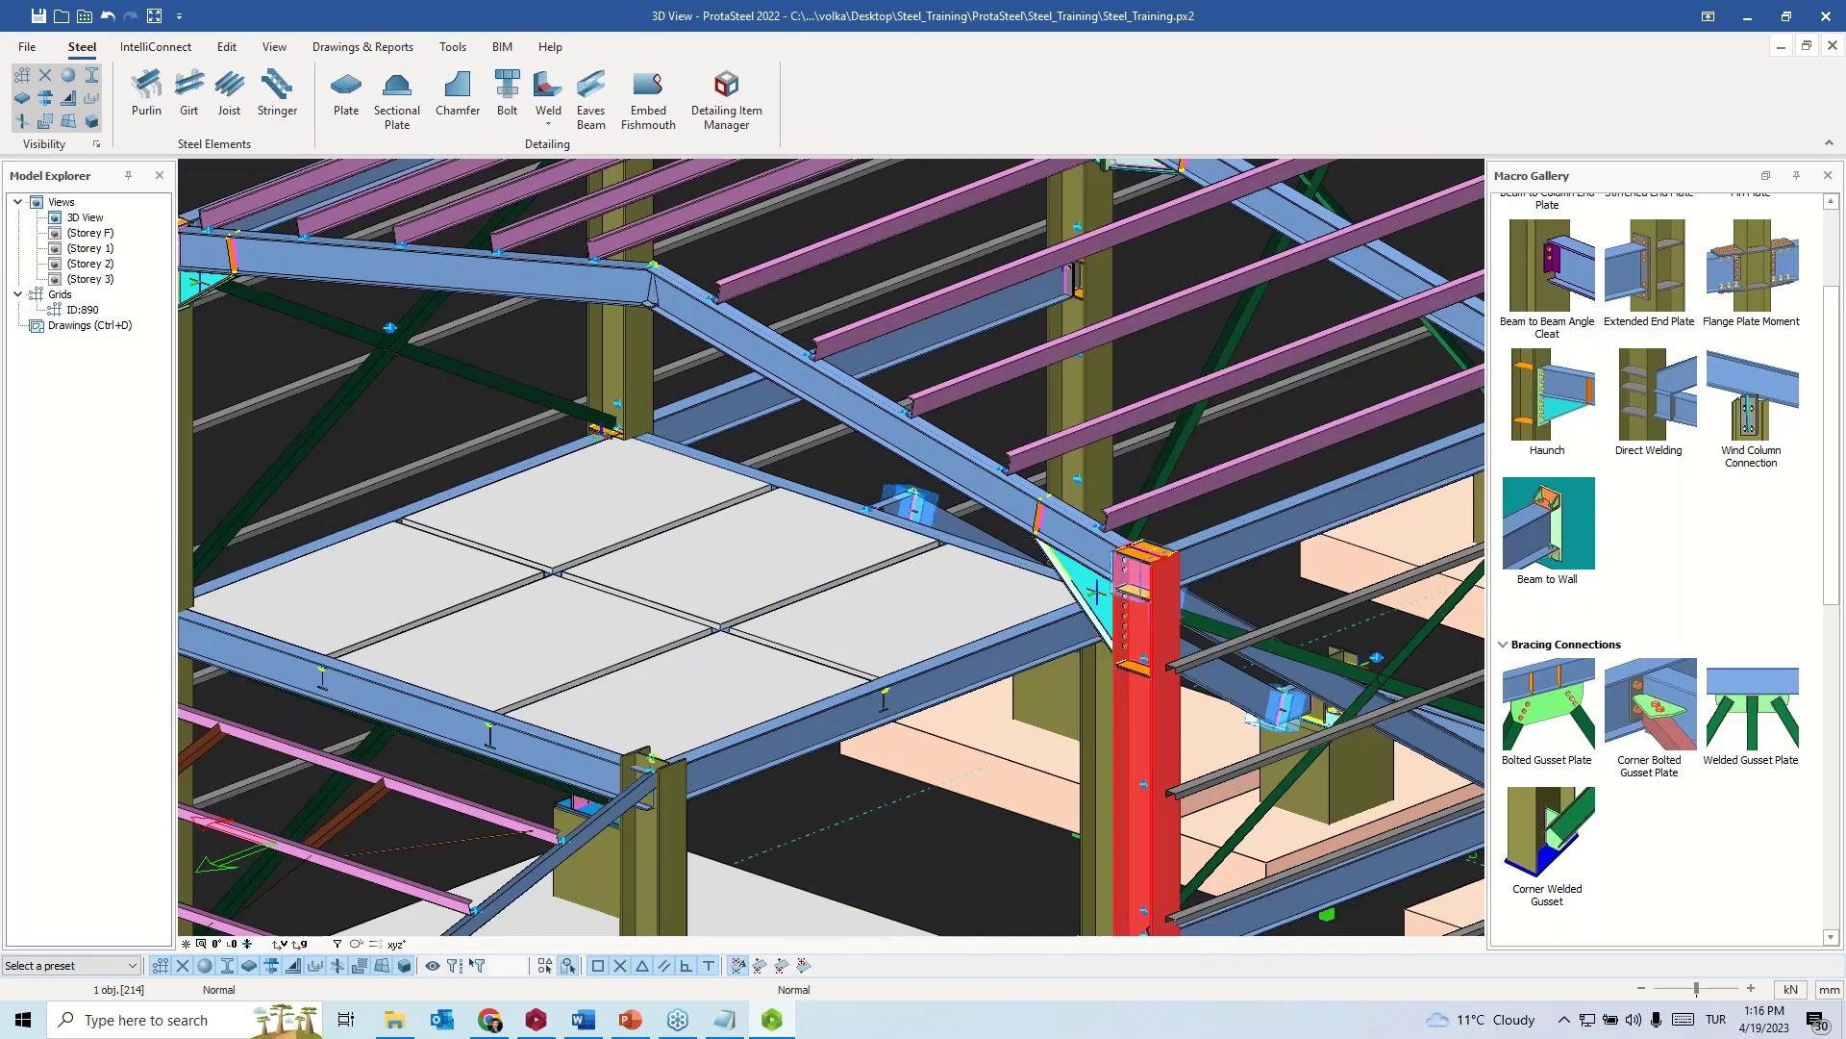
pyautogui.moveTo(732, 316); pyautogui.dragTo(814, 369, button='middle')
pyautogui.scroll(3, 750, 304)
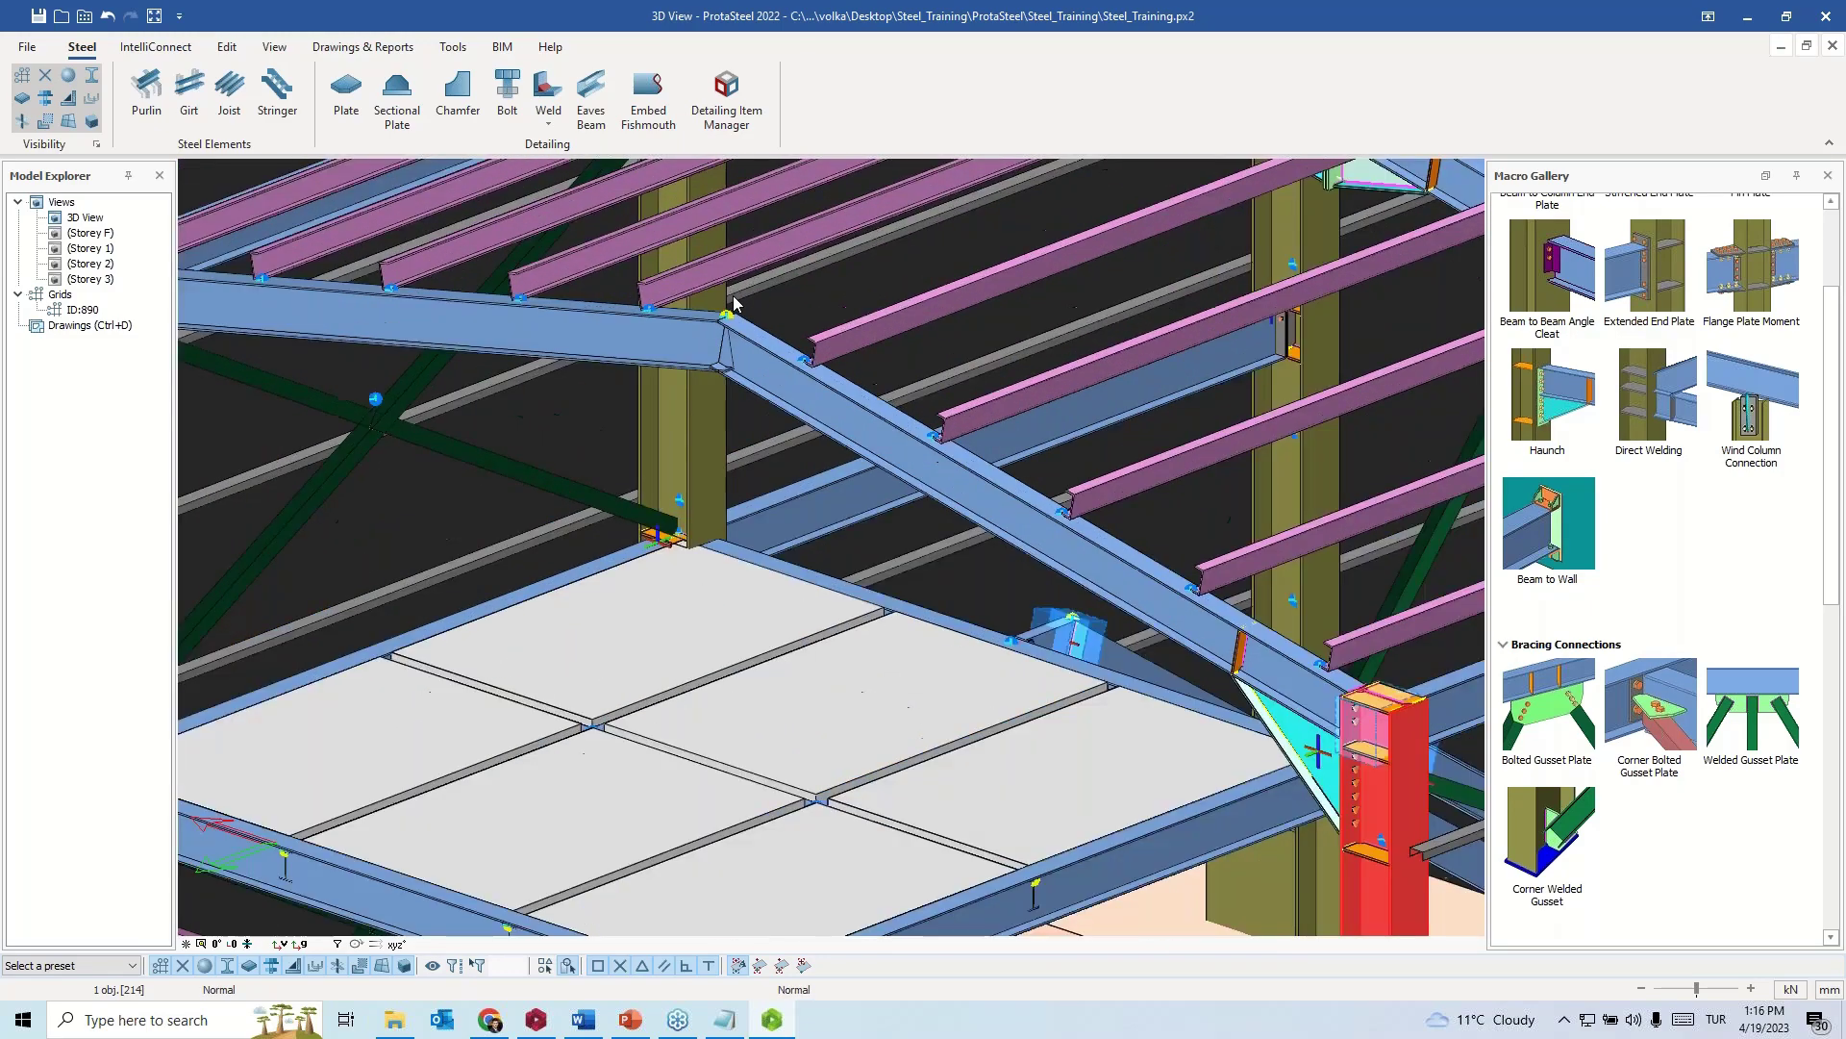
pyautogui.scroll(1, 1616, 371)
pyautogui.scroll(2, 1614, 372)
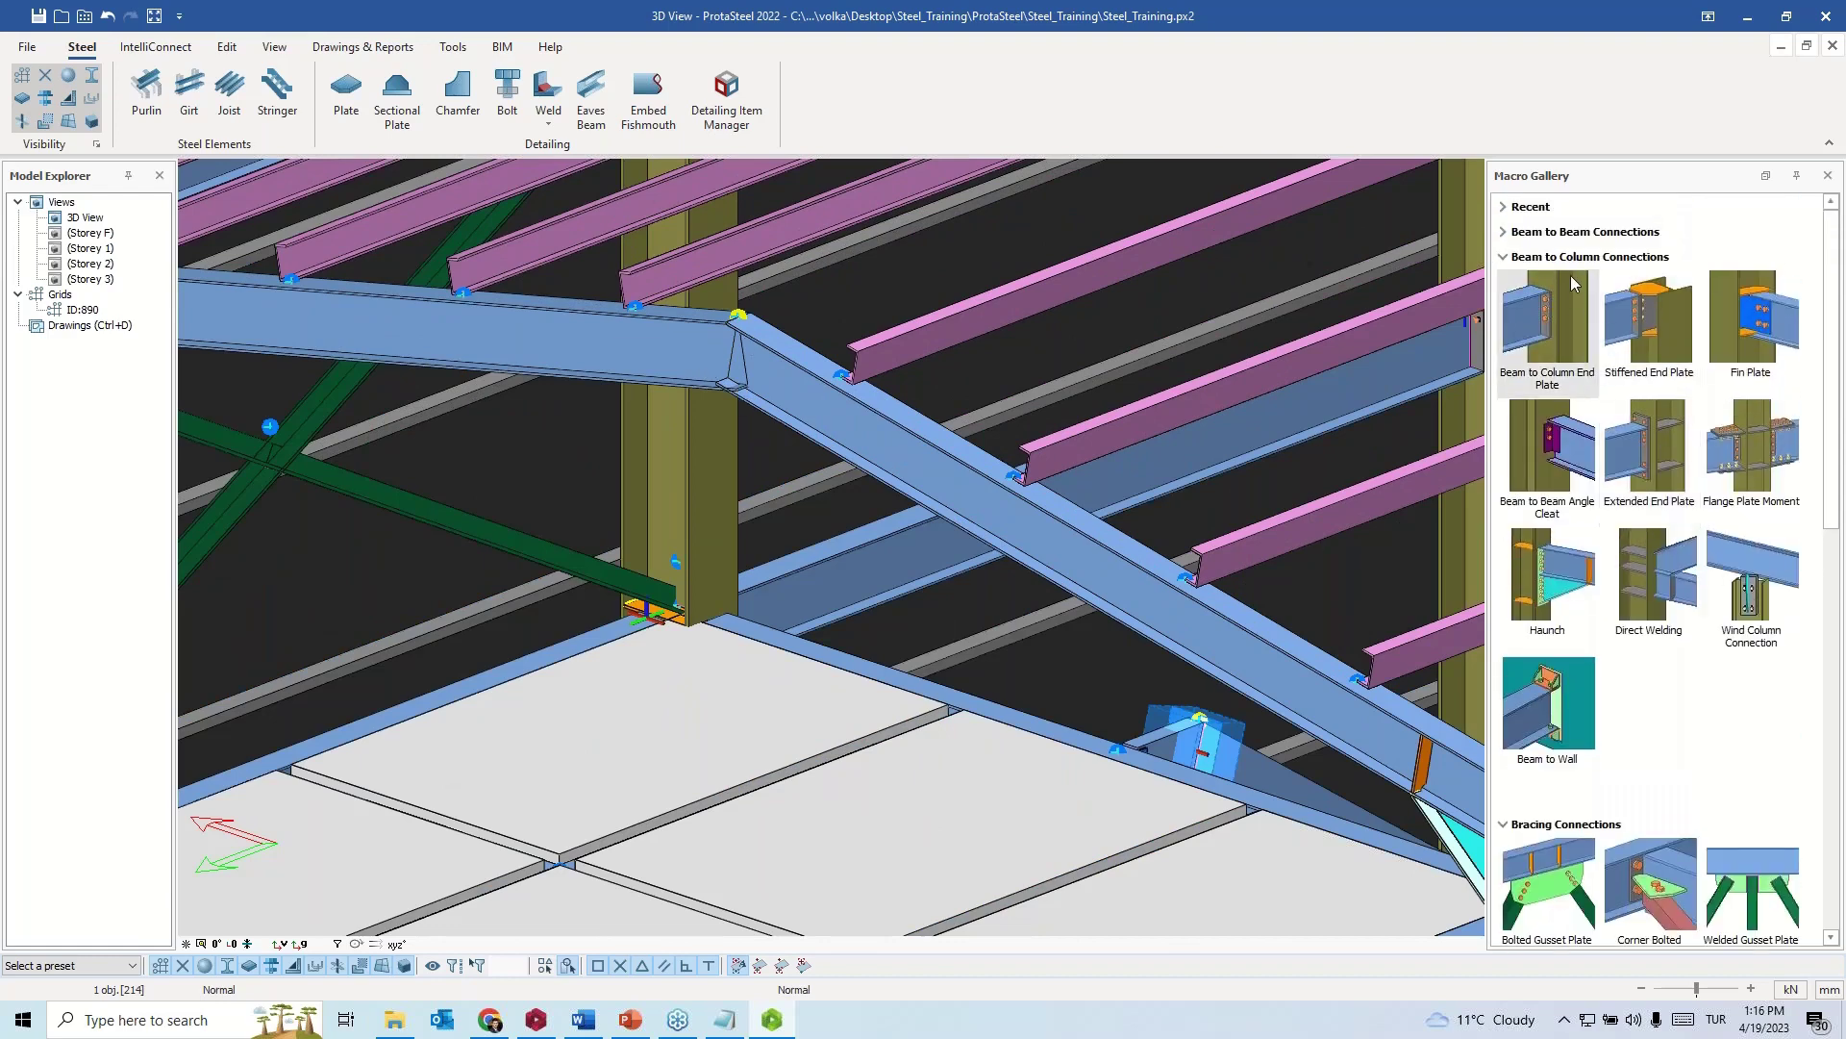
pyautogui.click(1505, 232)
pyautogui.click(1750, 423)
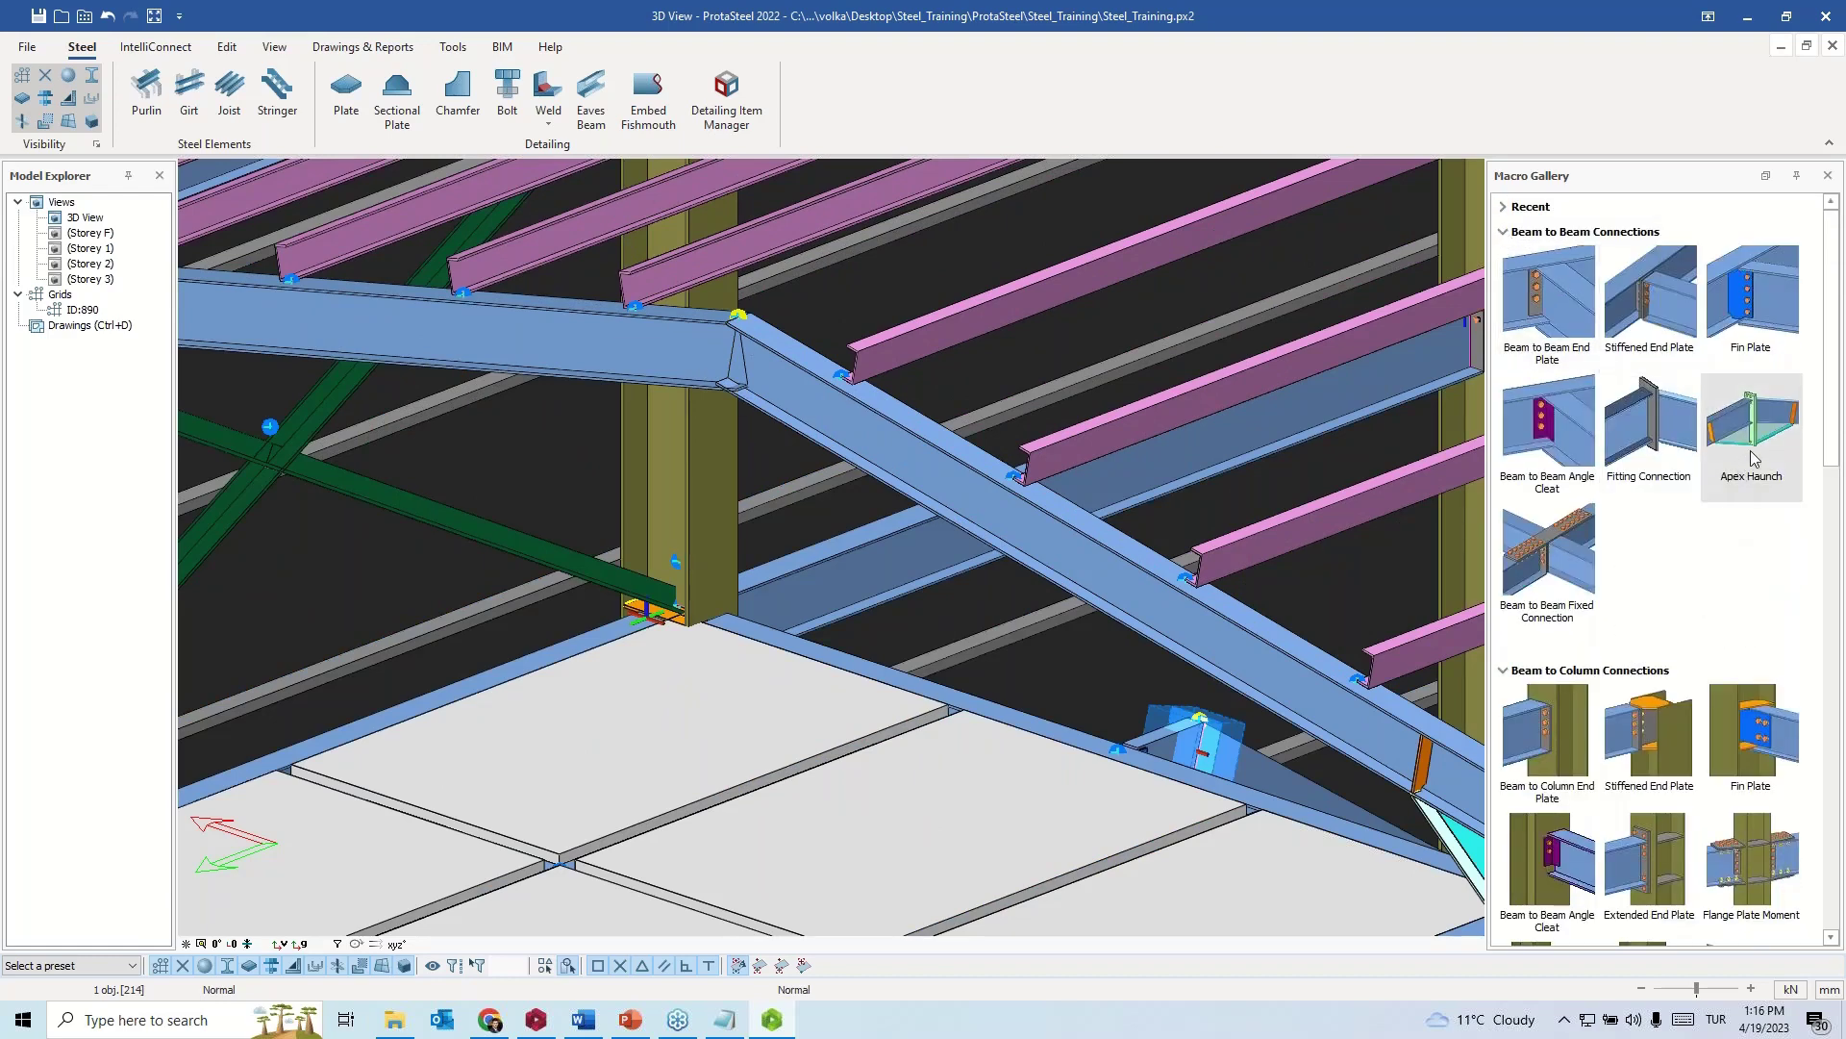
pyautogui.click(654, 376)
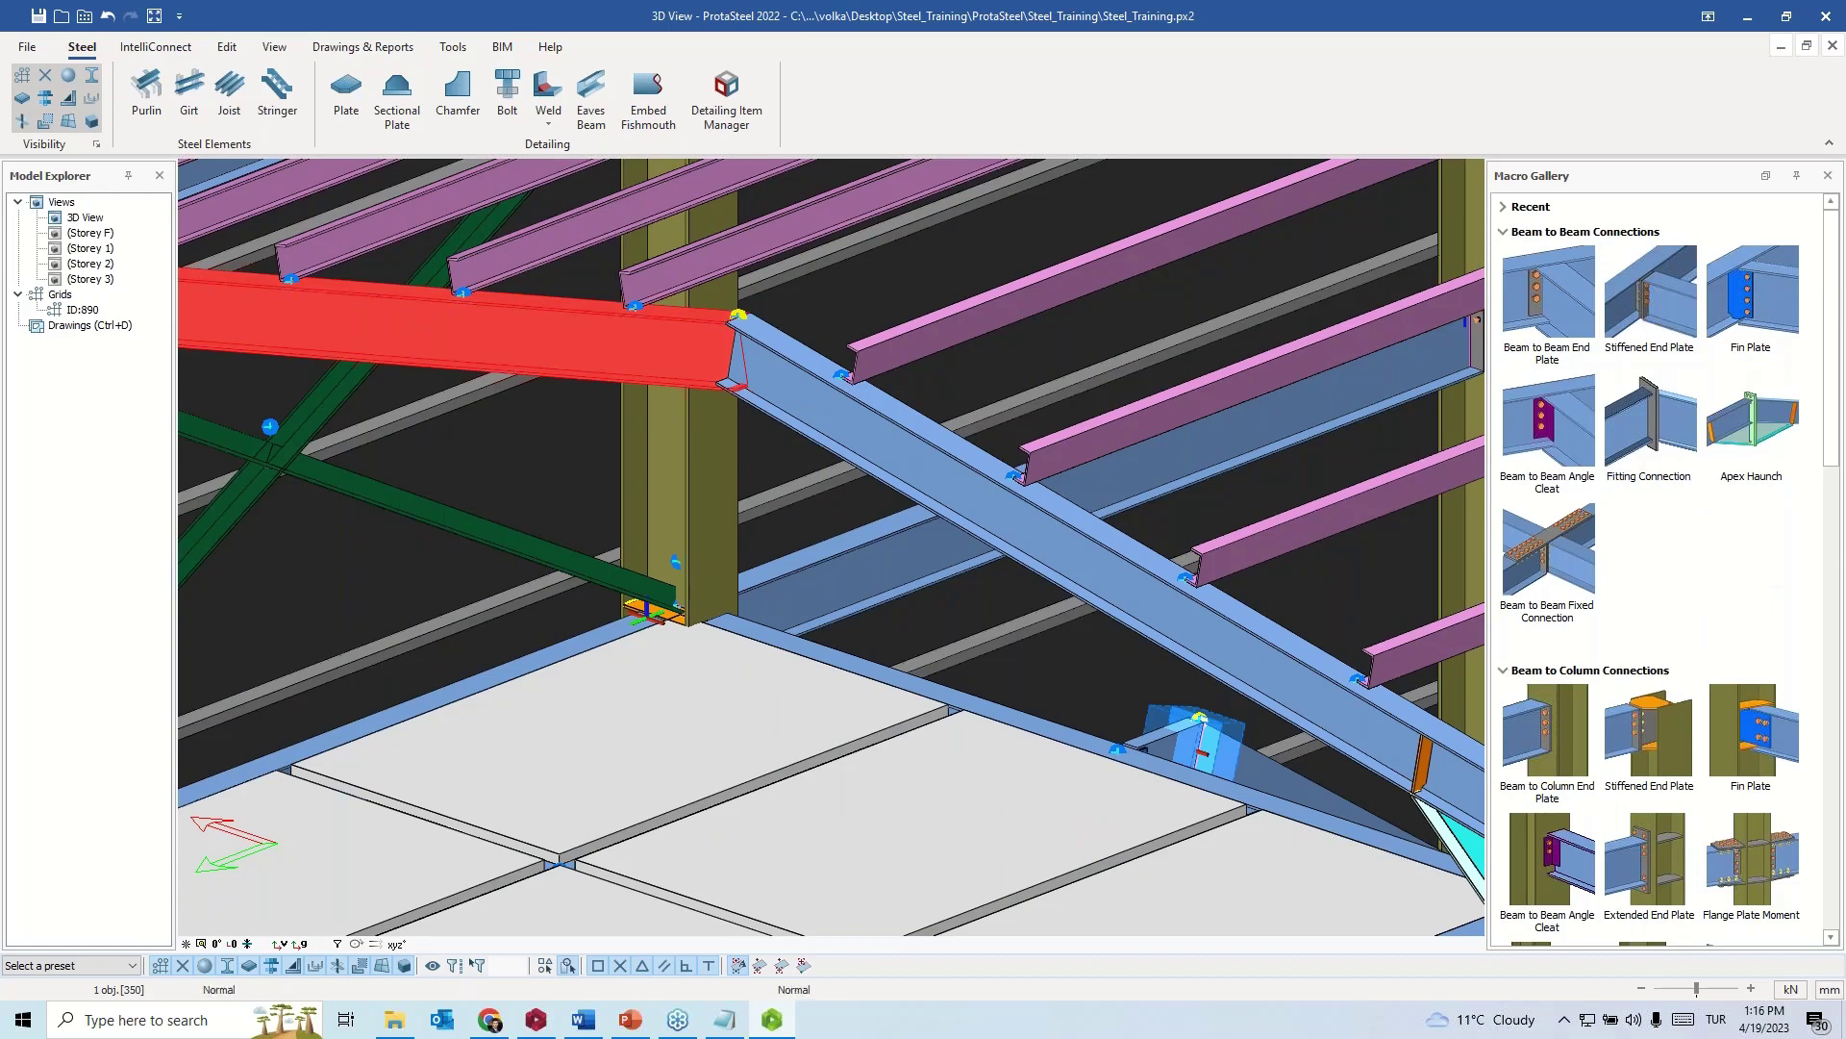
pyautogui.click(779, 406)
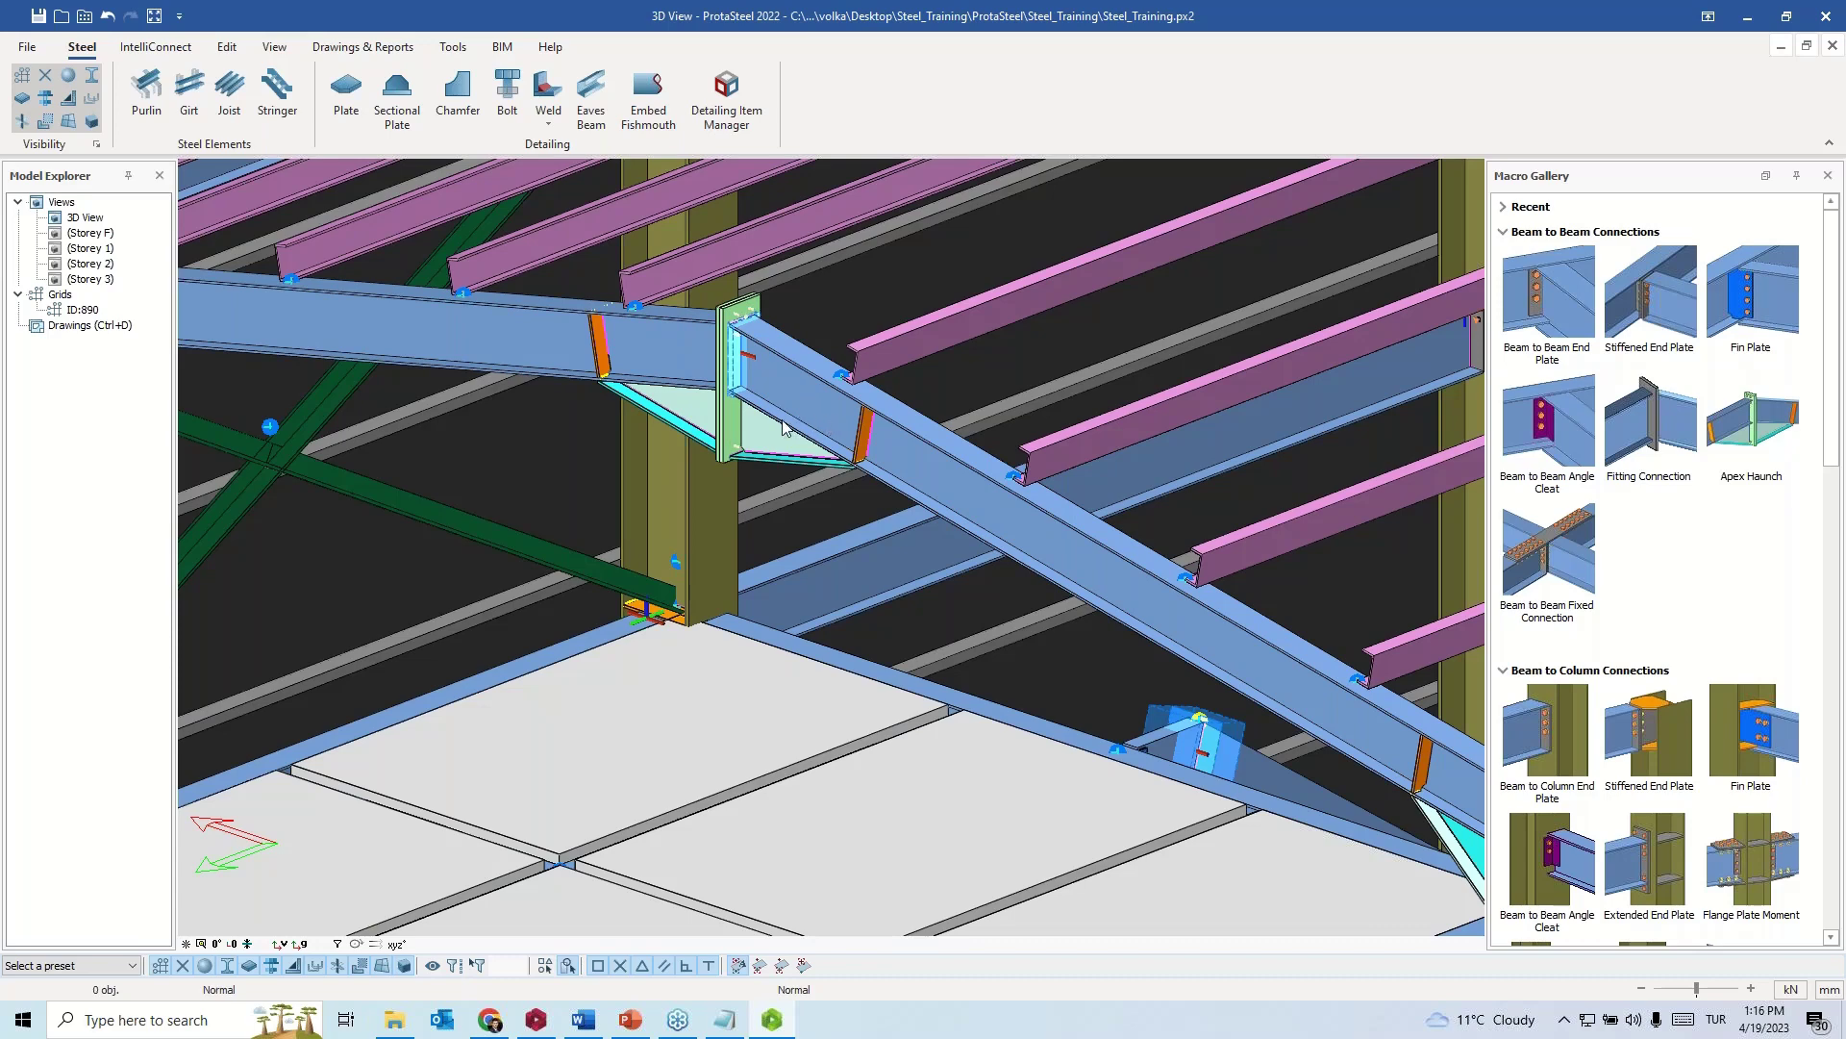
pyautogui.scroll(-5, 759, 428)
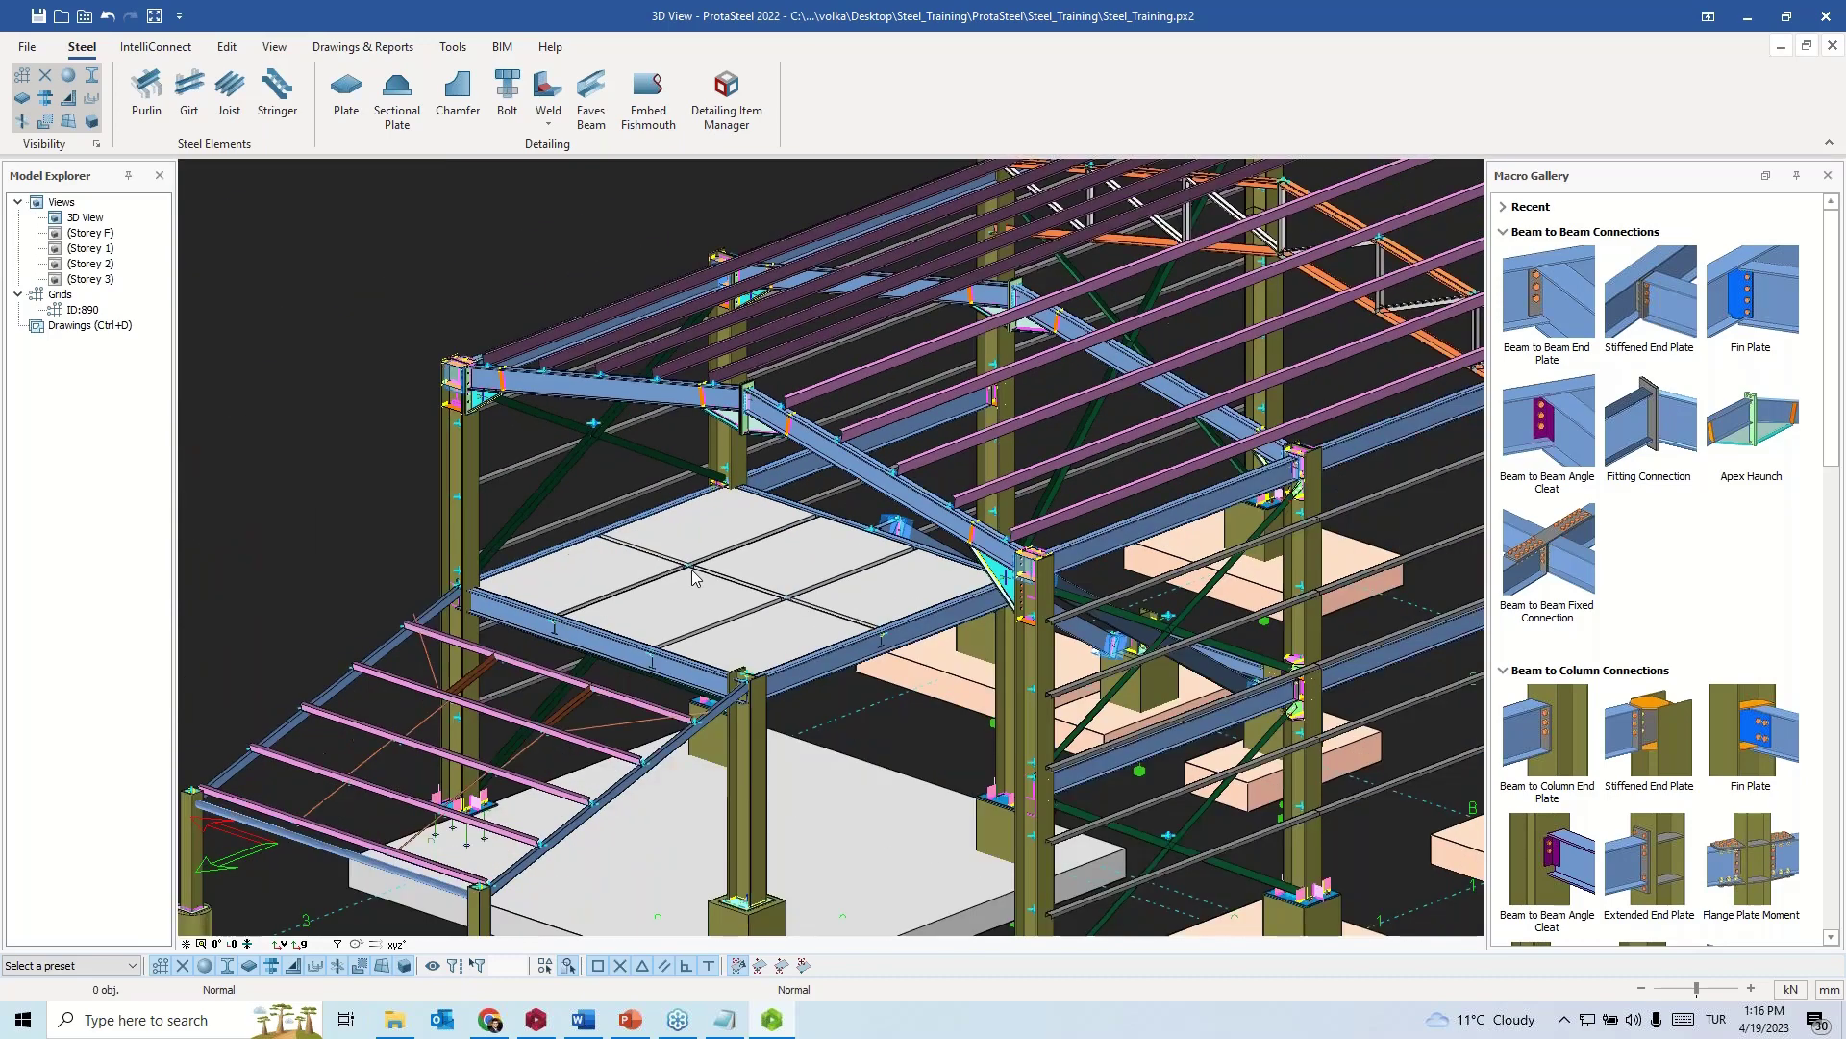
# - Add a Bolted Gusset Plate connection between the short column and the round pipe brace
pyautogui.moveTo(759, 428); pyautogui.dragTo(760, 371, button='middle')
pyautogui.moveTo(487, 871); pyautogui.dragTo(981, 715, button='middle')
pyautogui.scroll(5, 981, 715)
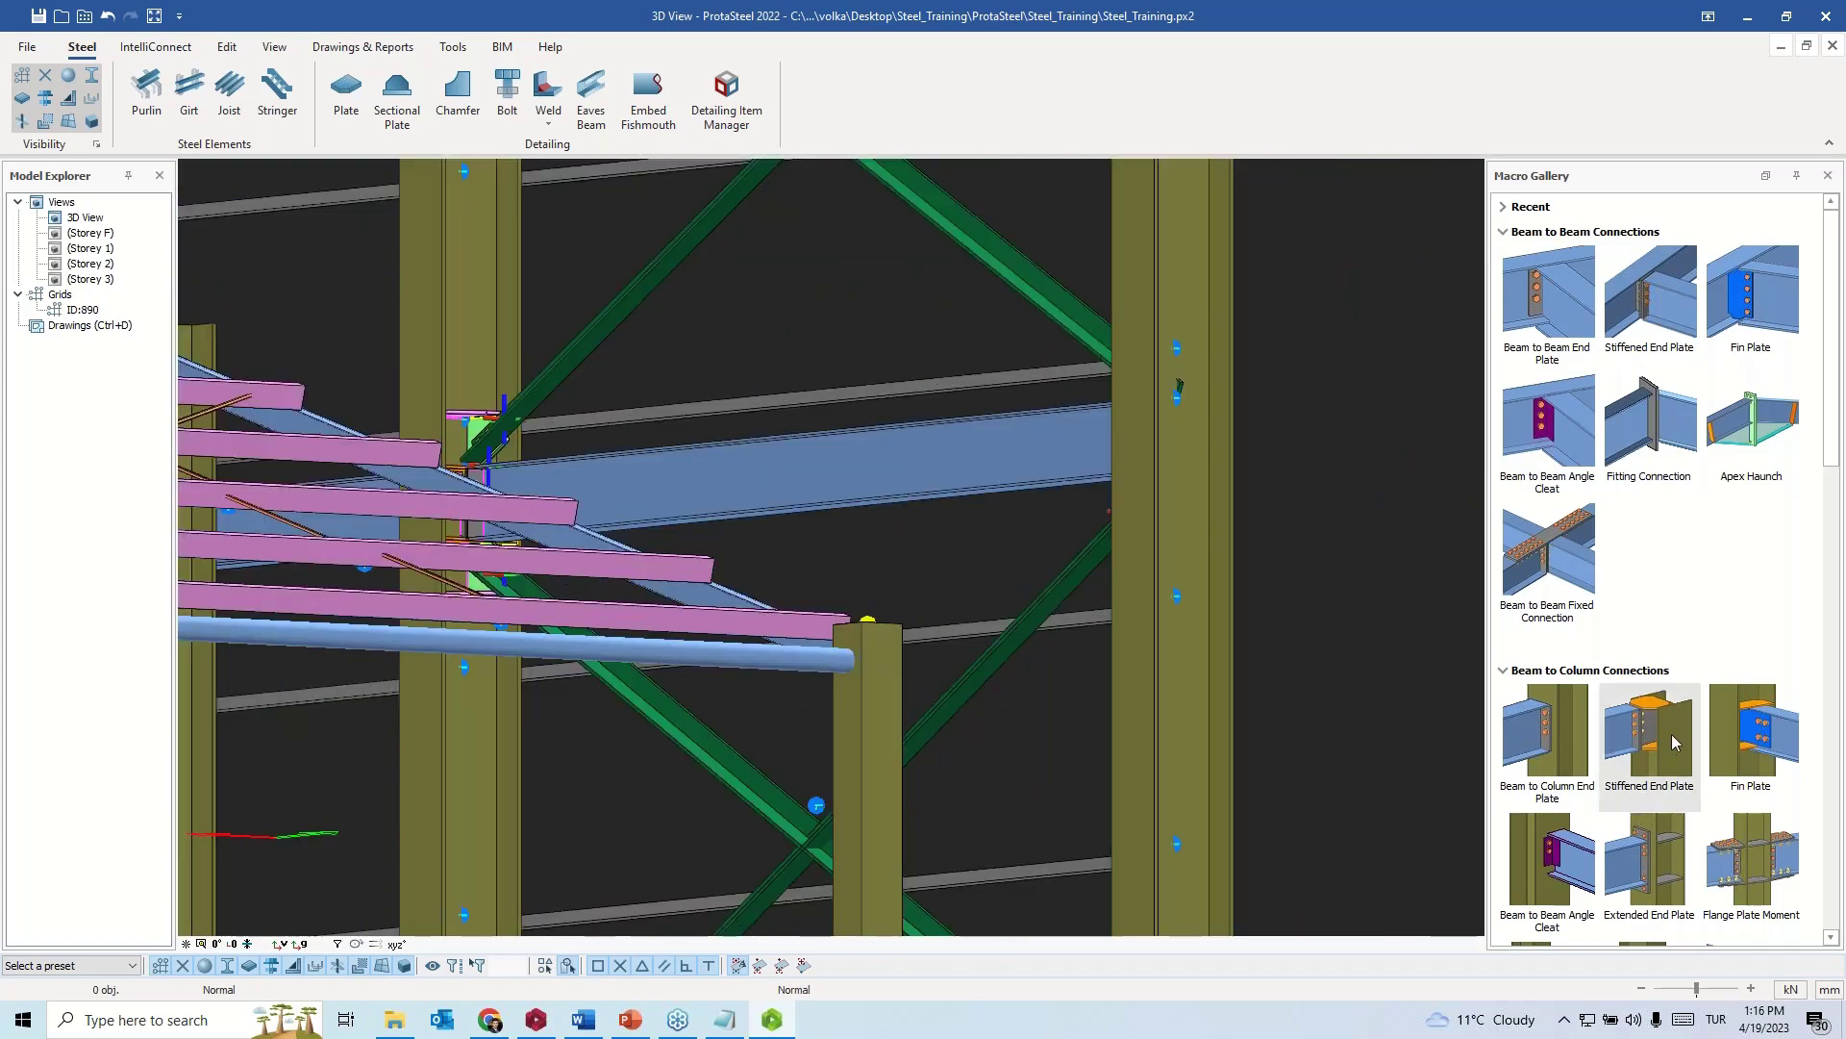
pyautogui.scroll(-3, 1674, 659)
pyautogui.scroll(-3, 1675, 659)
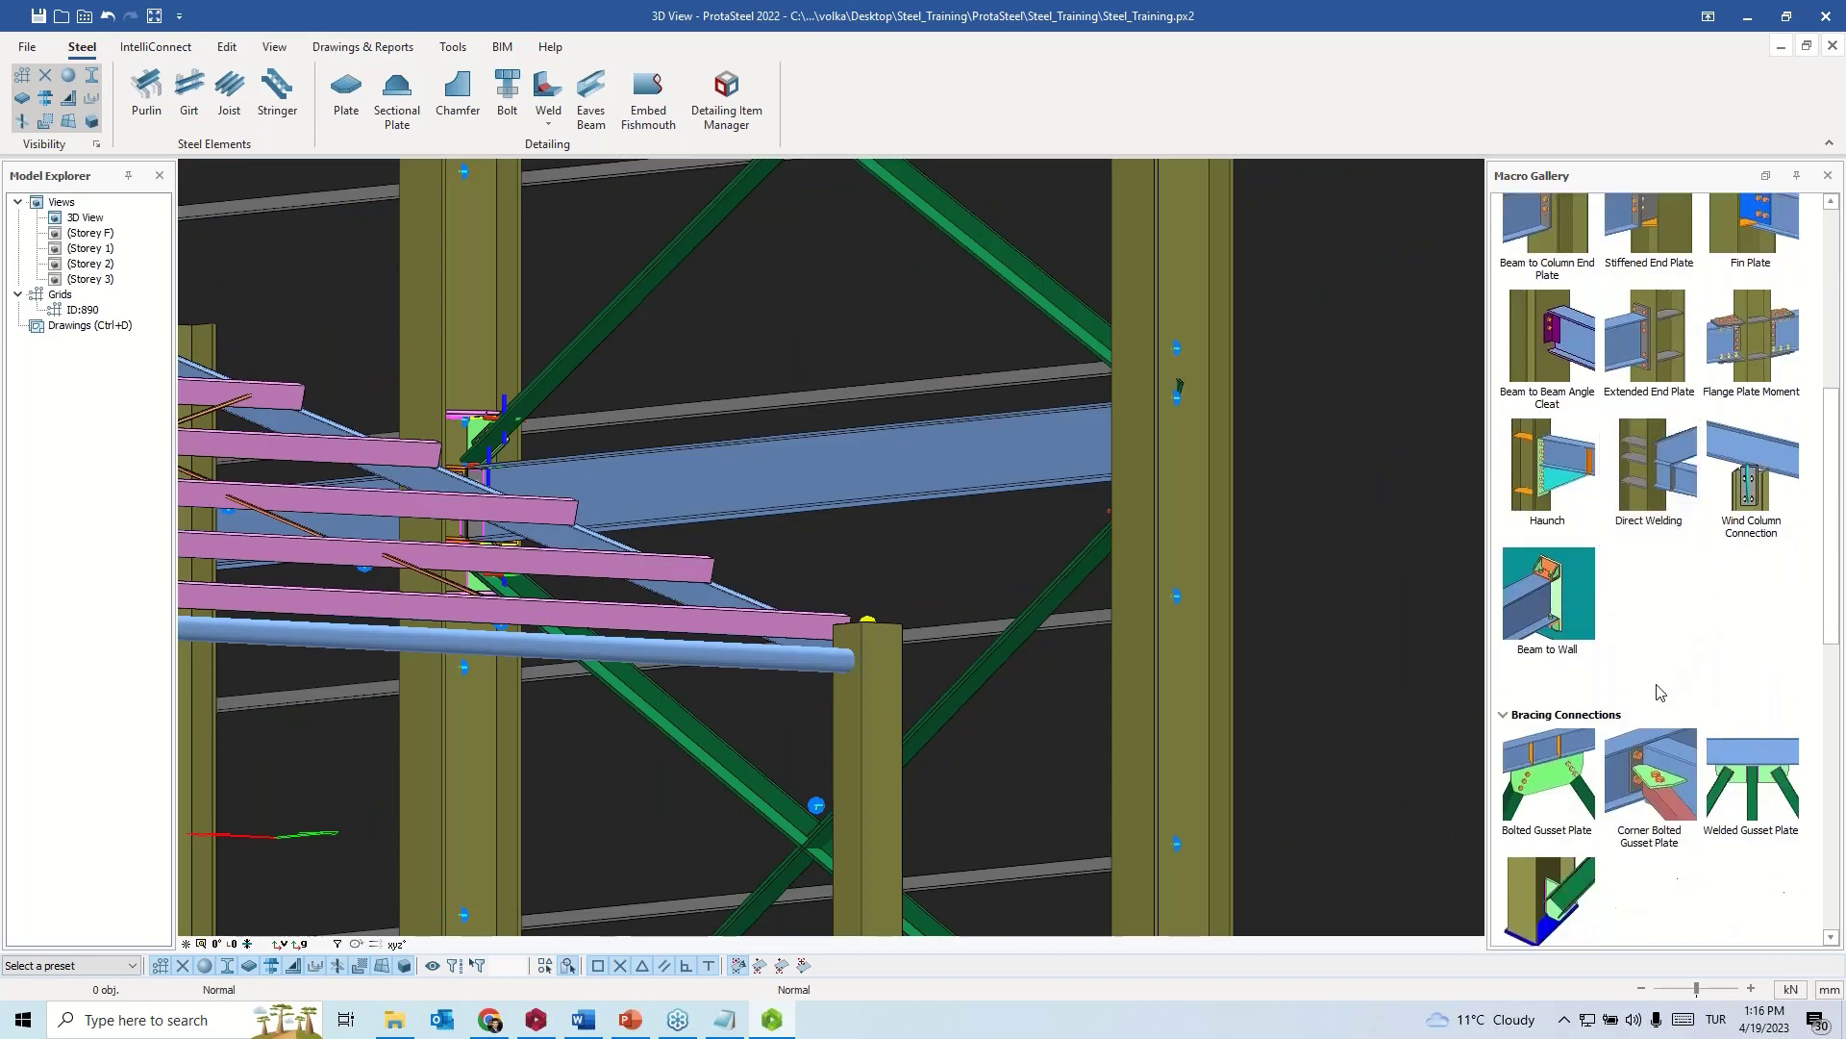
pyautogui.click(1551, 811)
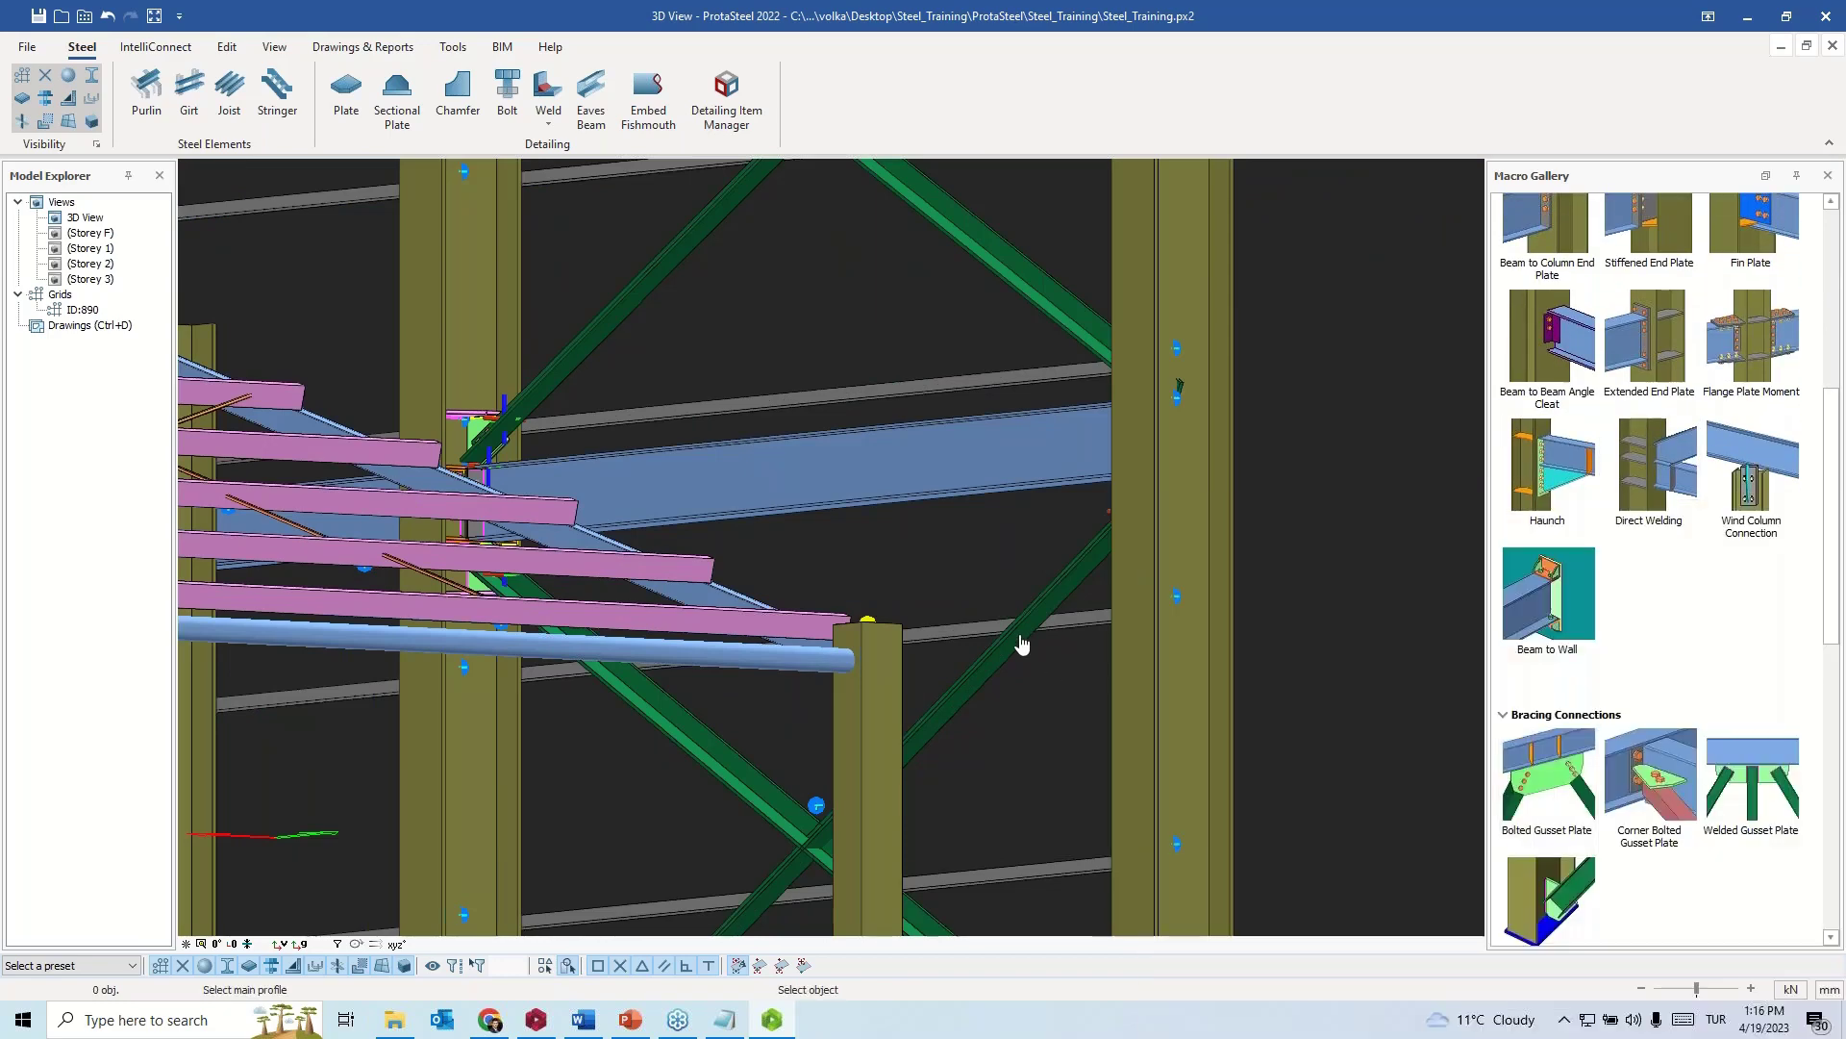
pyautogui.scroll(3, 914, 683)
pyautogui.click(871, 673)
pyautogui.click(769, 651)
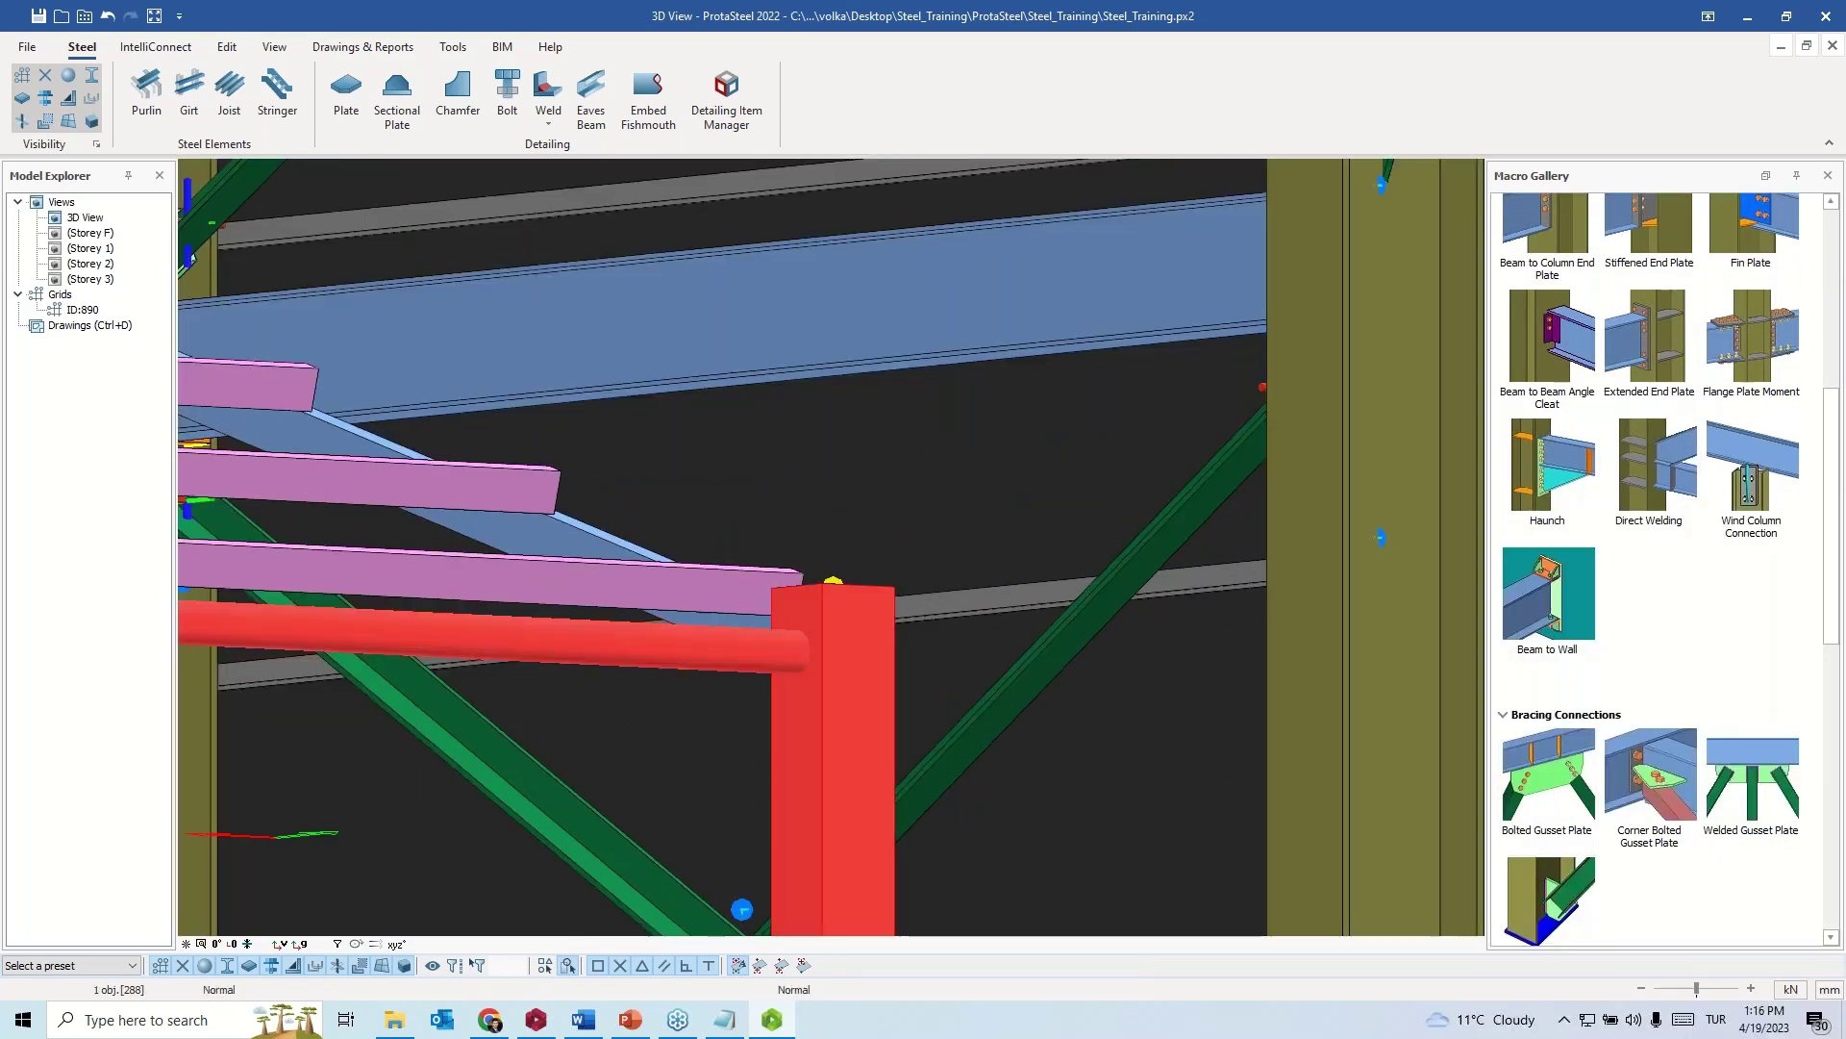
pyautogui.click(1105, 756)
pyautogui.scroll(-3, 700, 717)
pyautogui.press('Escape')
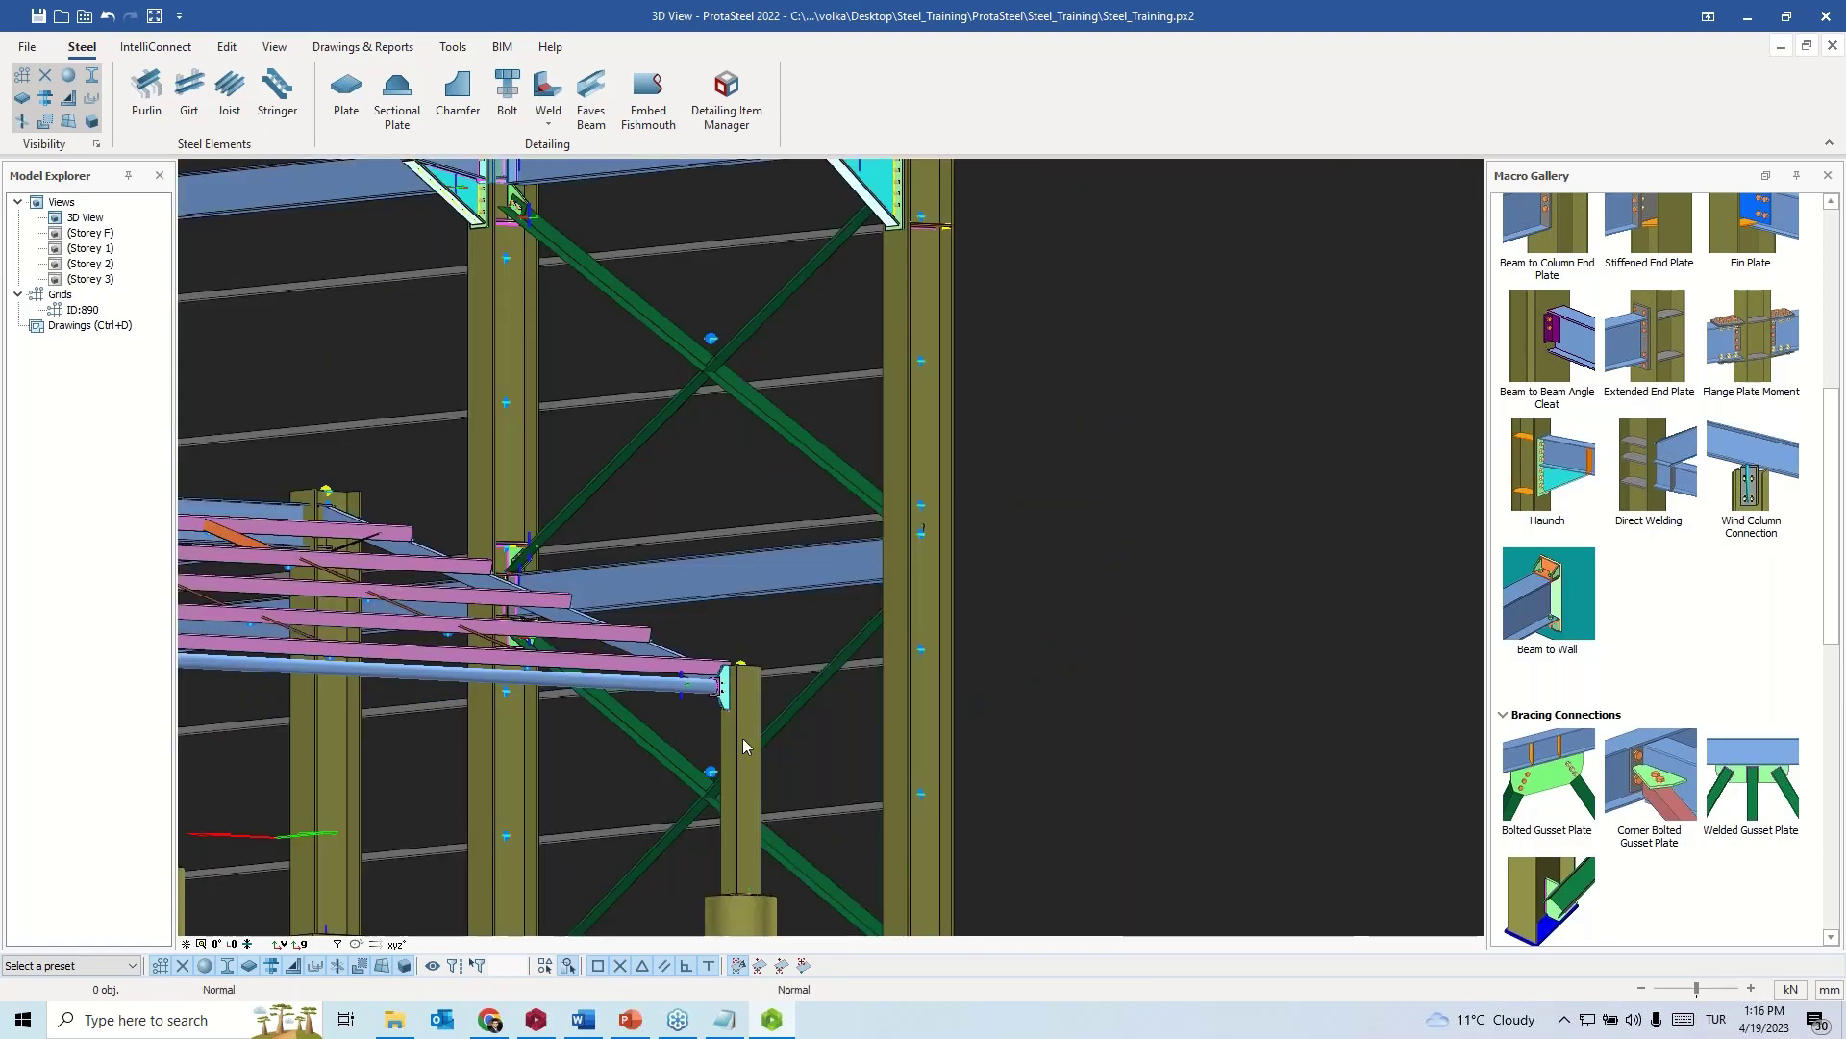
# - Add a Welded Gusset Plate connection joining the other column to the pipe beam
pyautogui.click(743, 738)
pyautogui.keyDown('ctrl'); pyautogui.moveTo(743, 738); pyautogui.dragTo(878, 573, button='middle'); pyautogui.keyUp('ctrl')
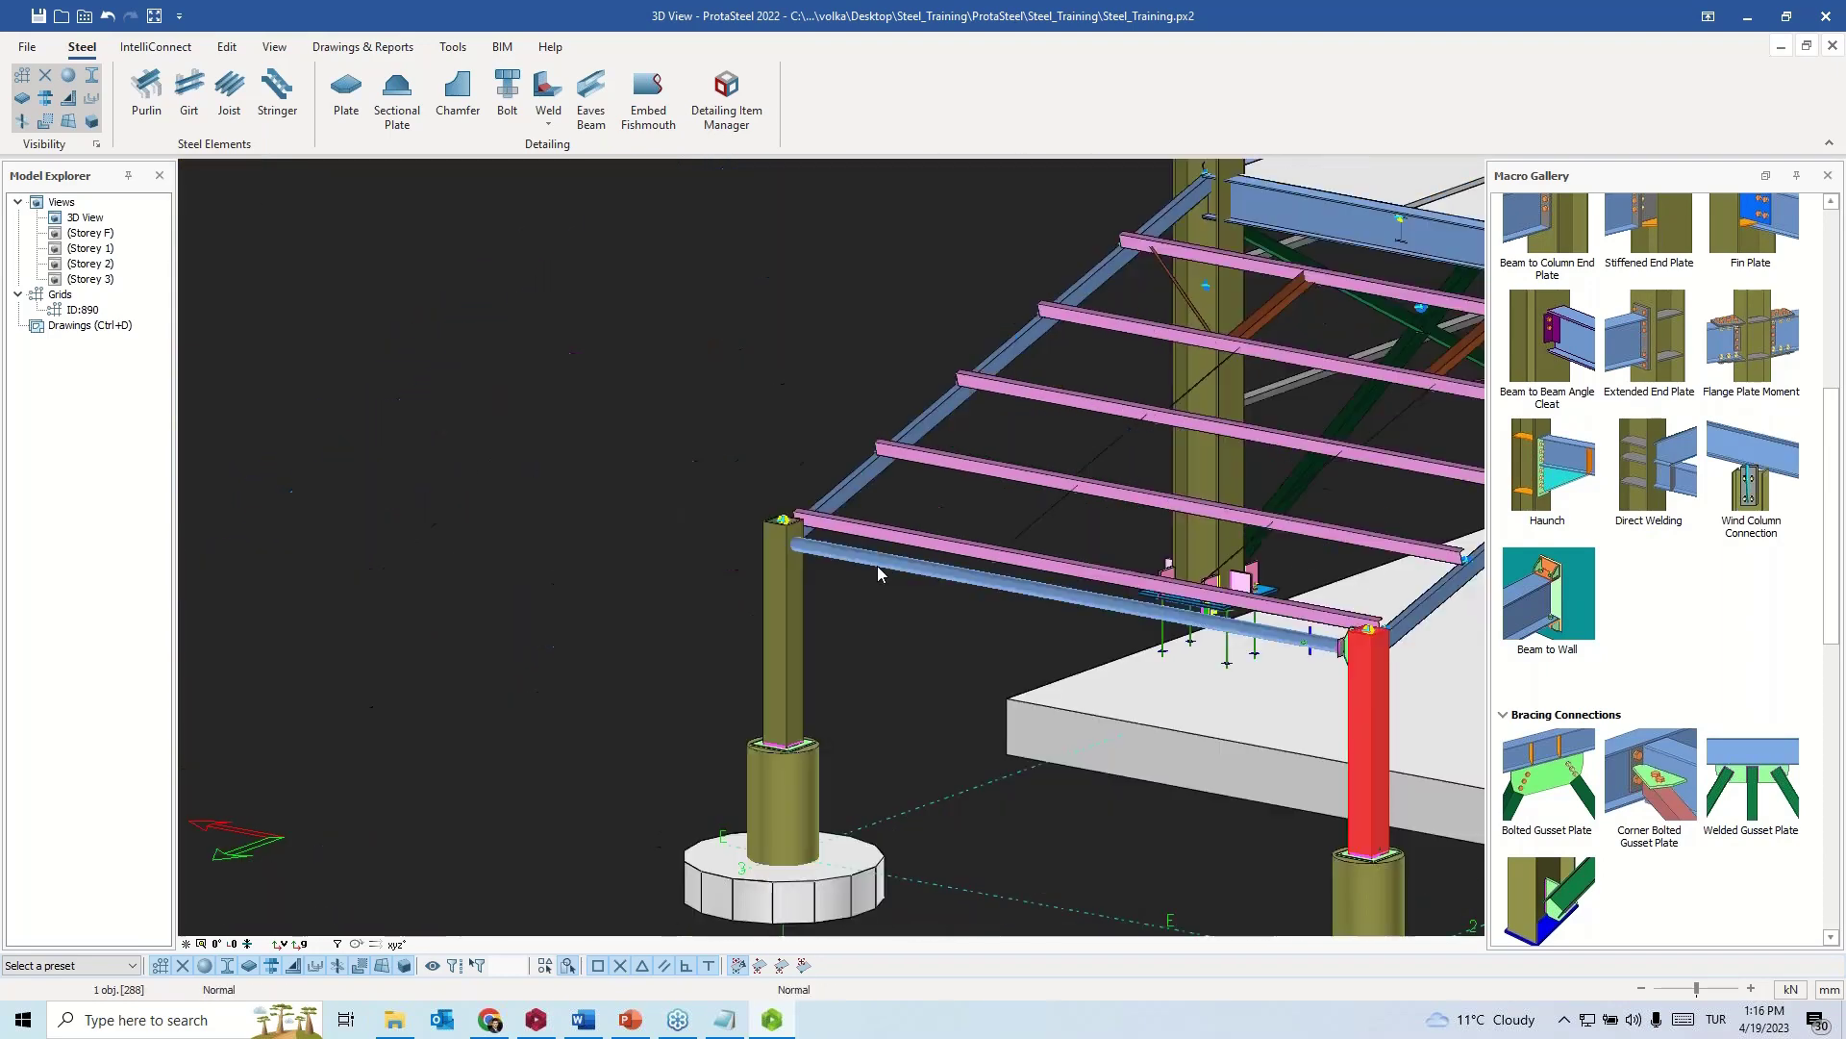
pyautogui.scroll(4, 873, 569)
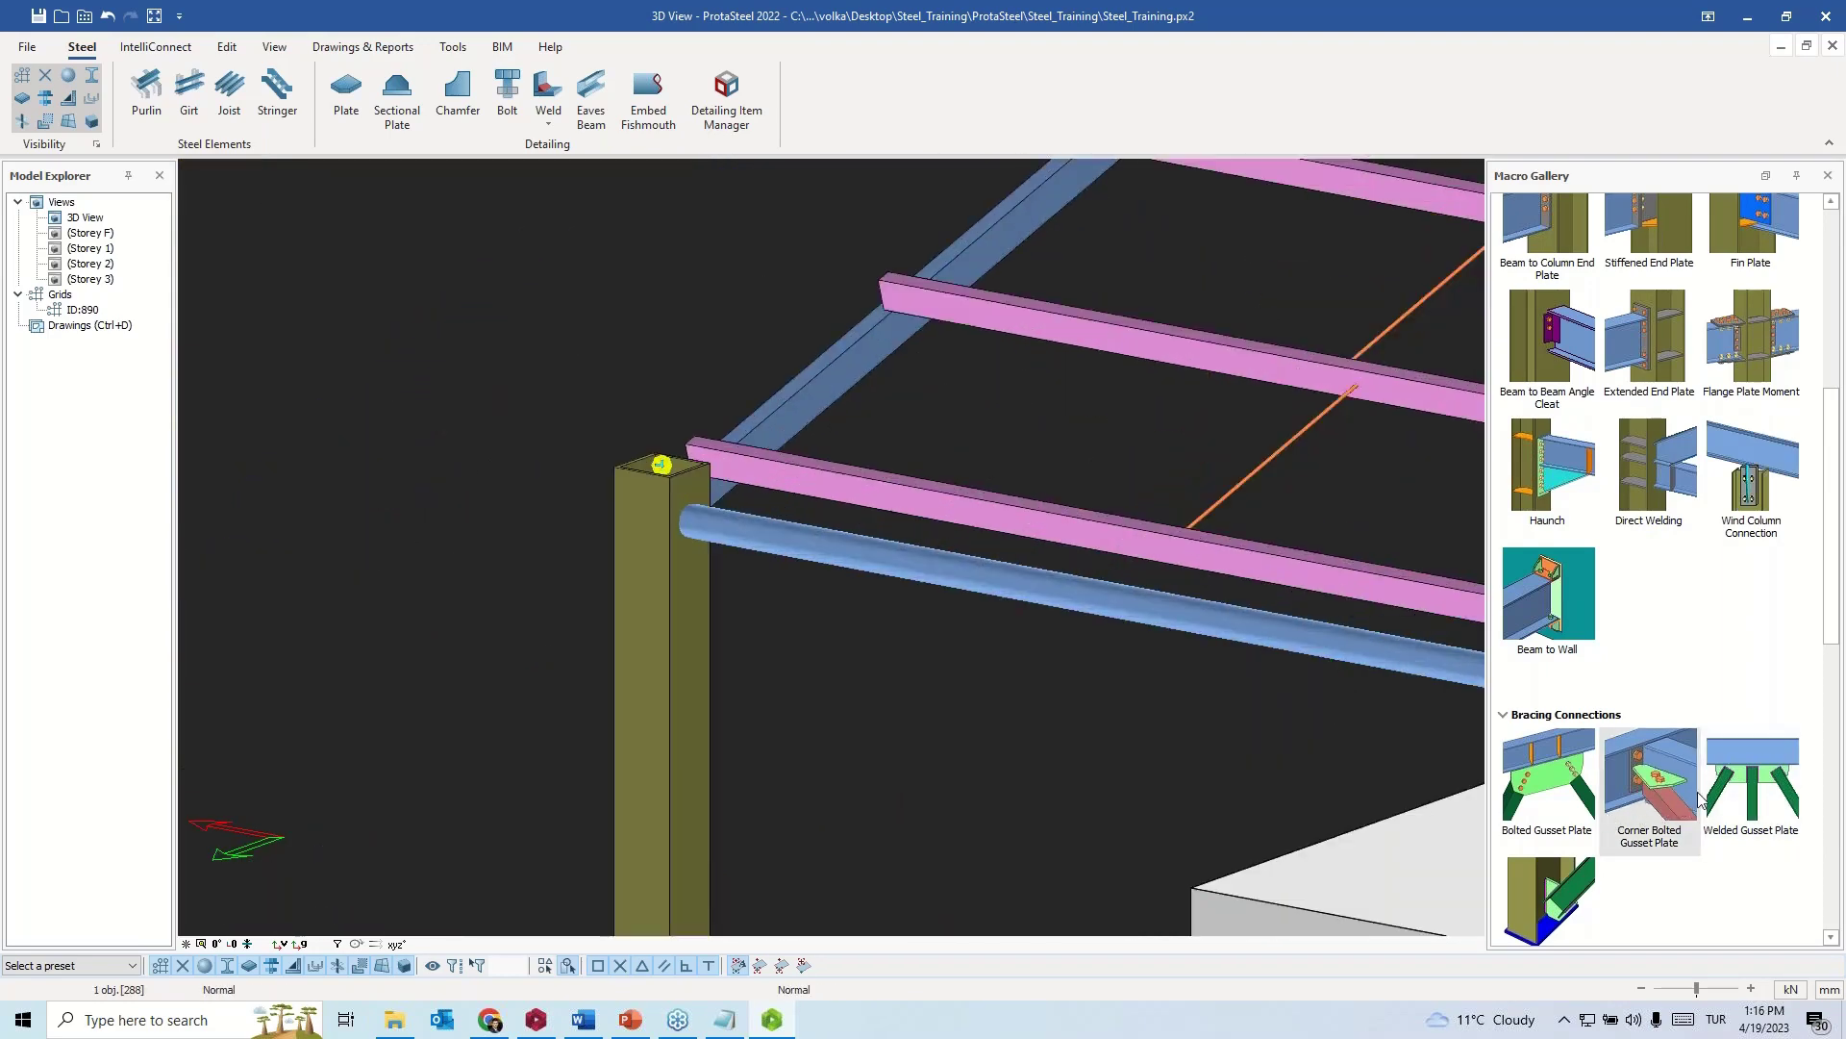
pyautogui.click(1755, 773)
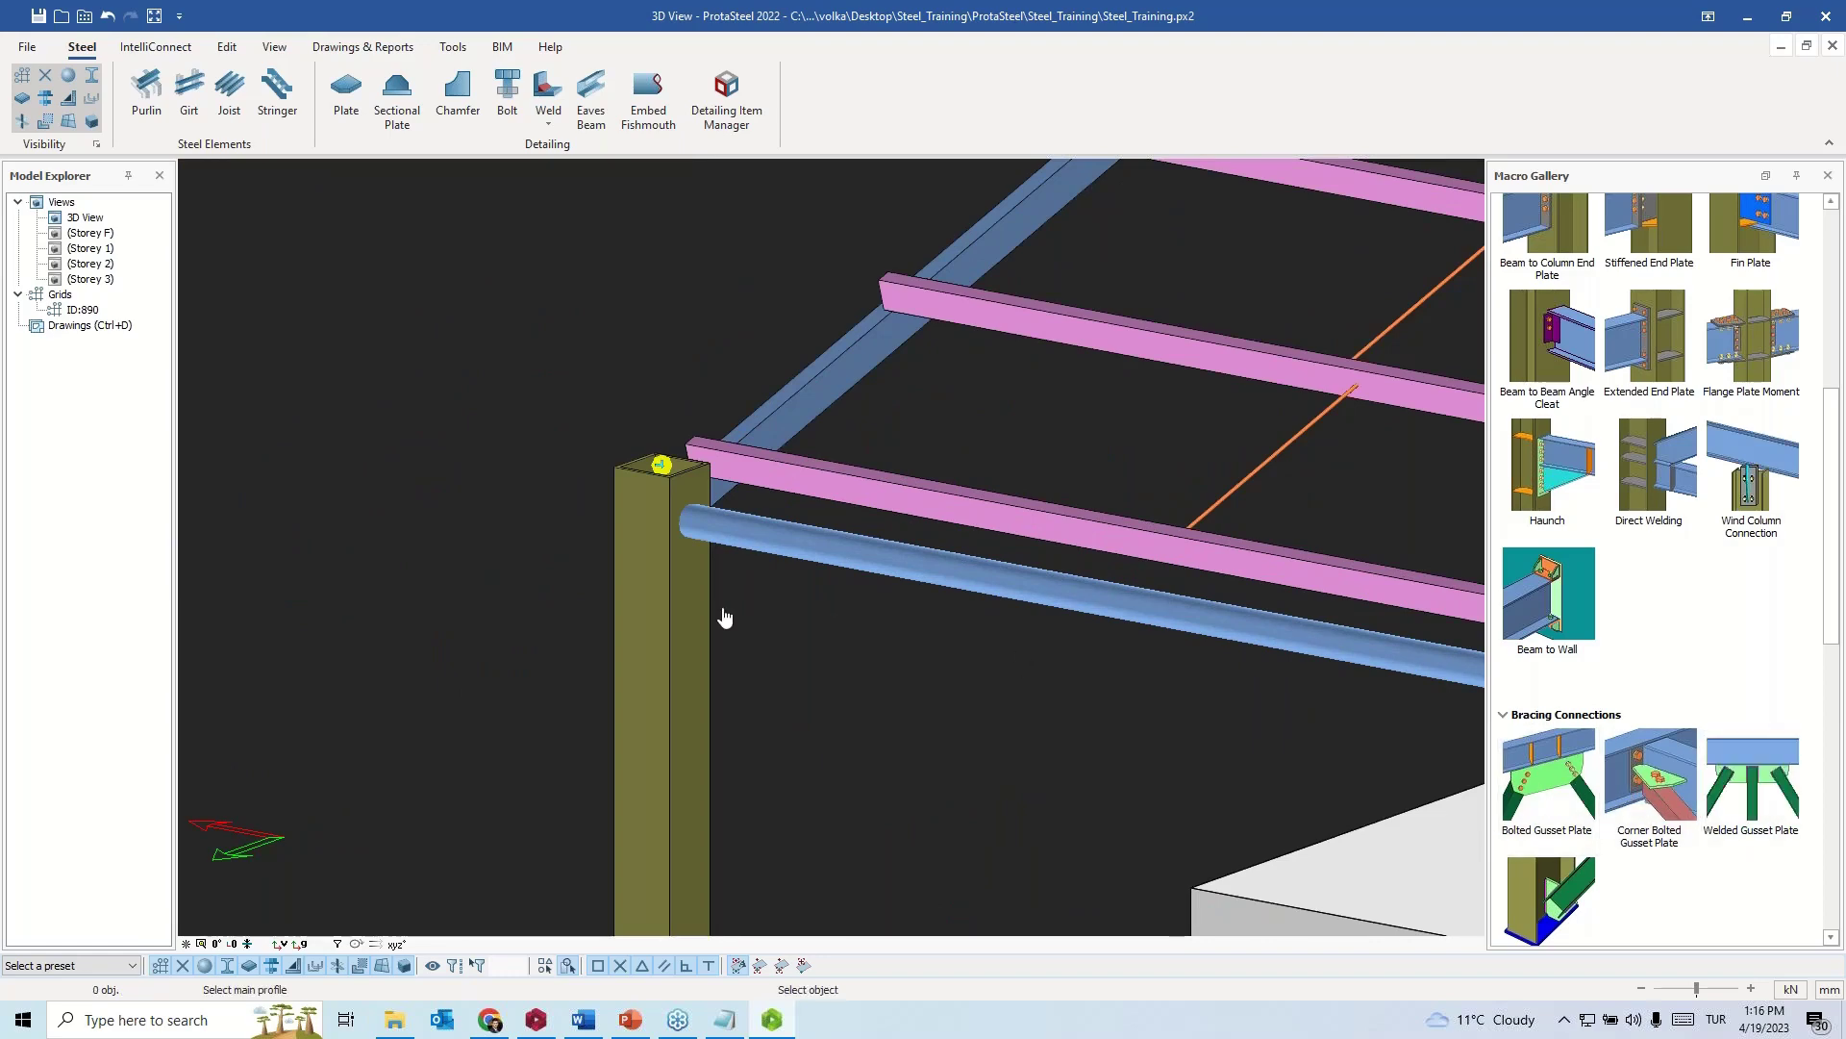
pyautogui.click(643, 541)
pyautogui.click(721, 536)
pyautogui.middleClick(870, 665)
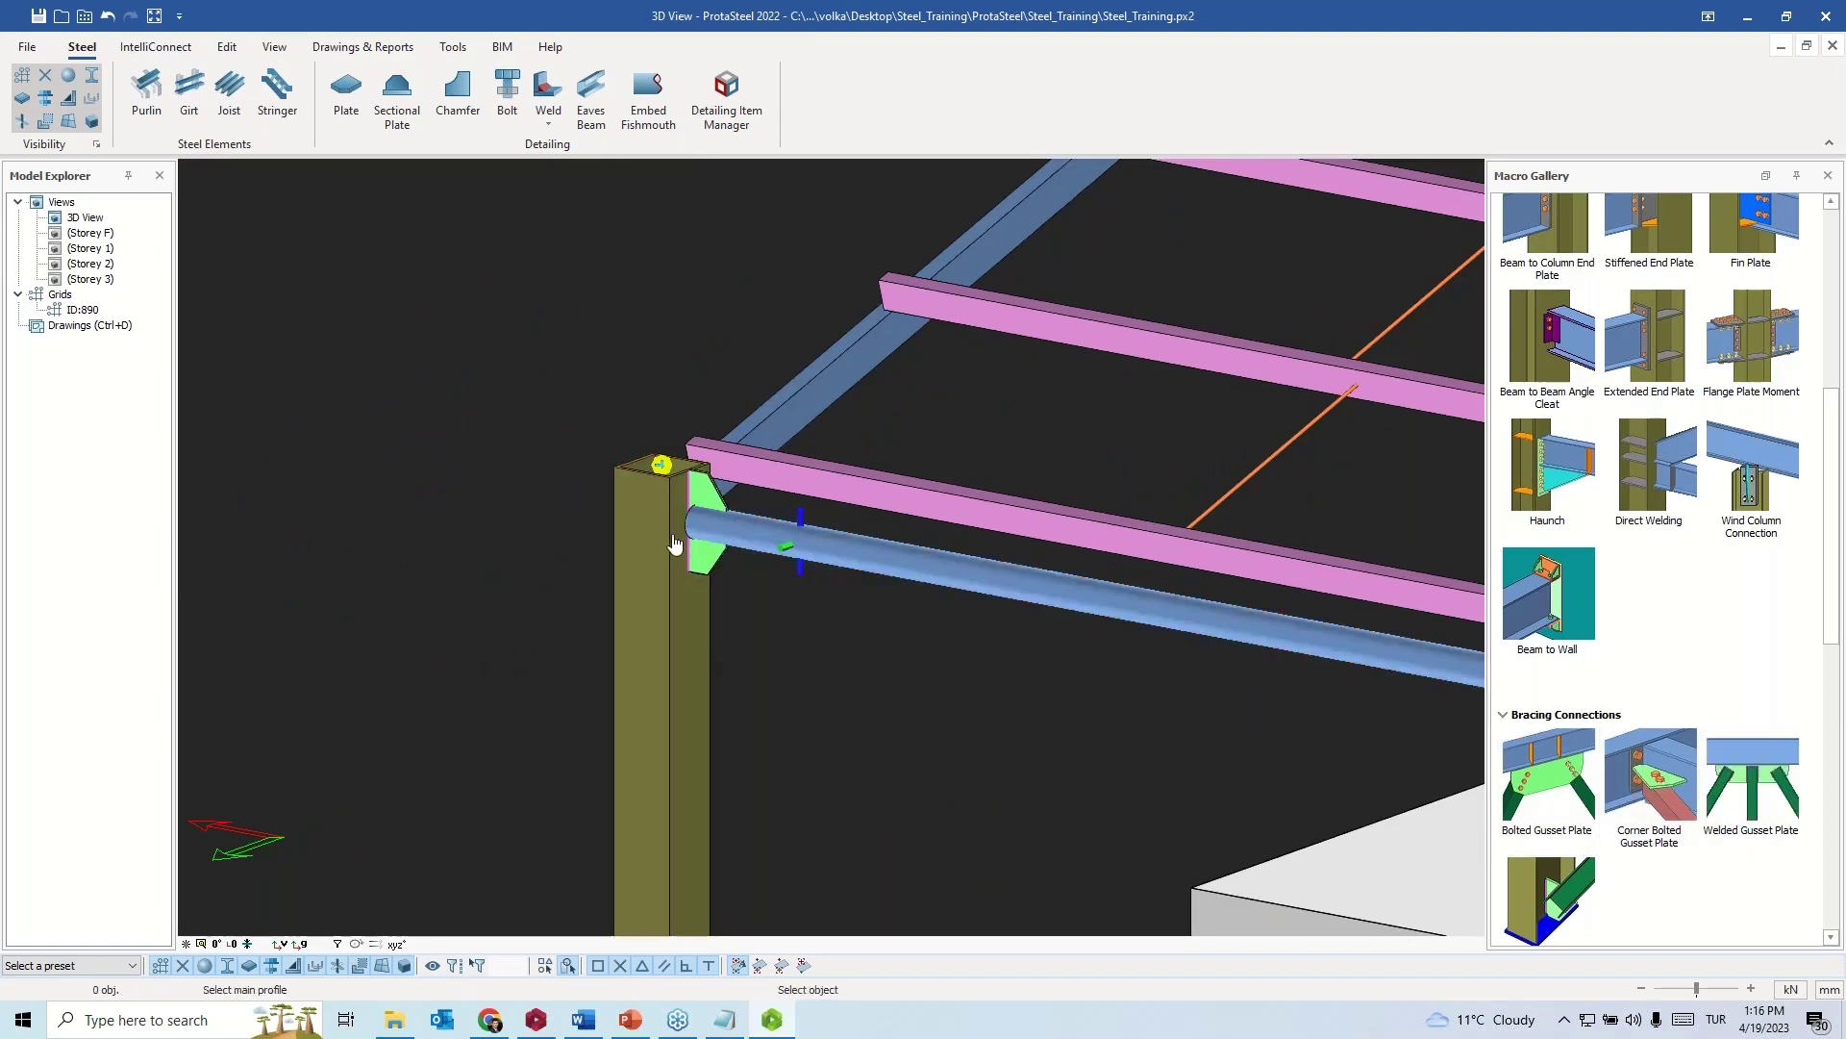
pyautogui.scroll(5, 675, 539)
pyautogui.scroll(-4, 694, 500)
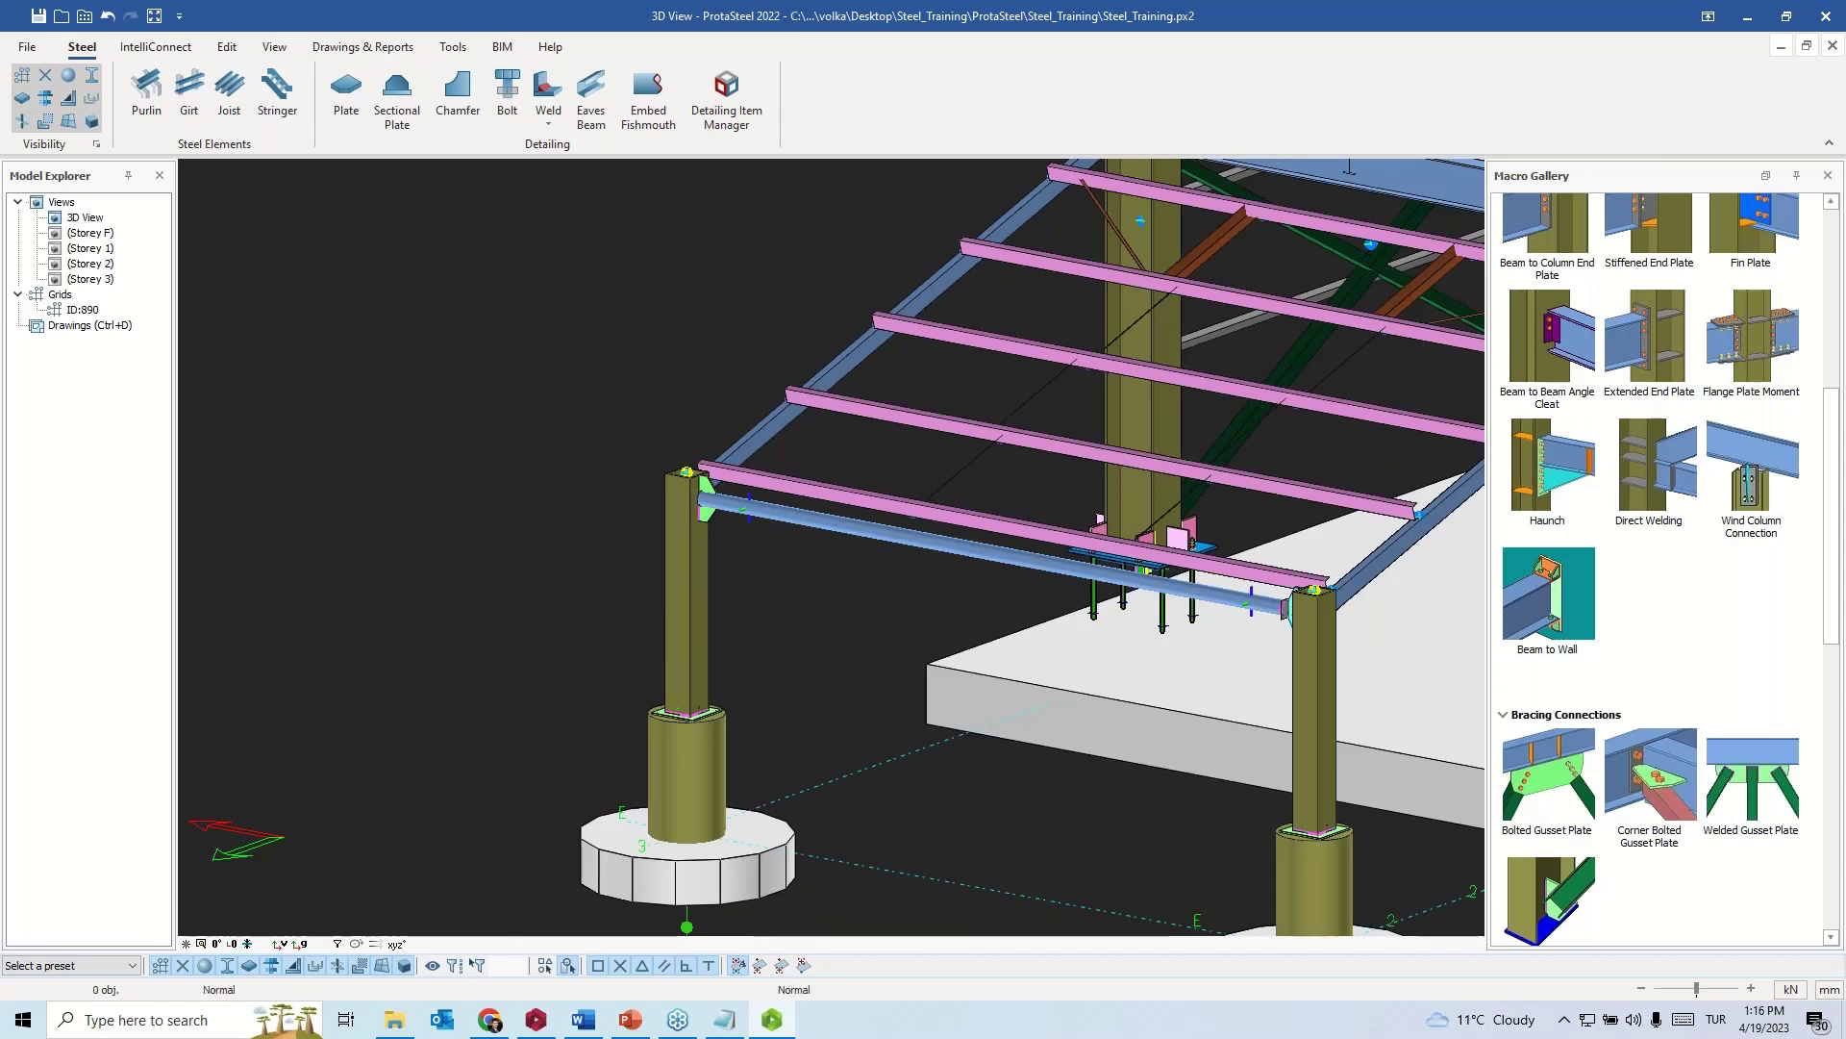
# - Select all six mezzanine floor slab panels and hide them with Hide Selected
pyautogui.scroll(-5, 1086, 653)
pyautogui.moveTo(1086, 653); pyautogui.dragTo(1096, 876, button='middle')
pyautogui.moveTo(1154, 692); pyautogui.dragTo(912, 608, button='middle')
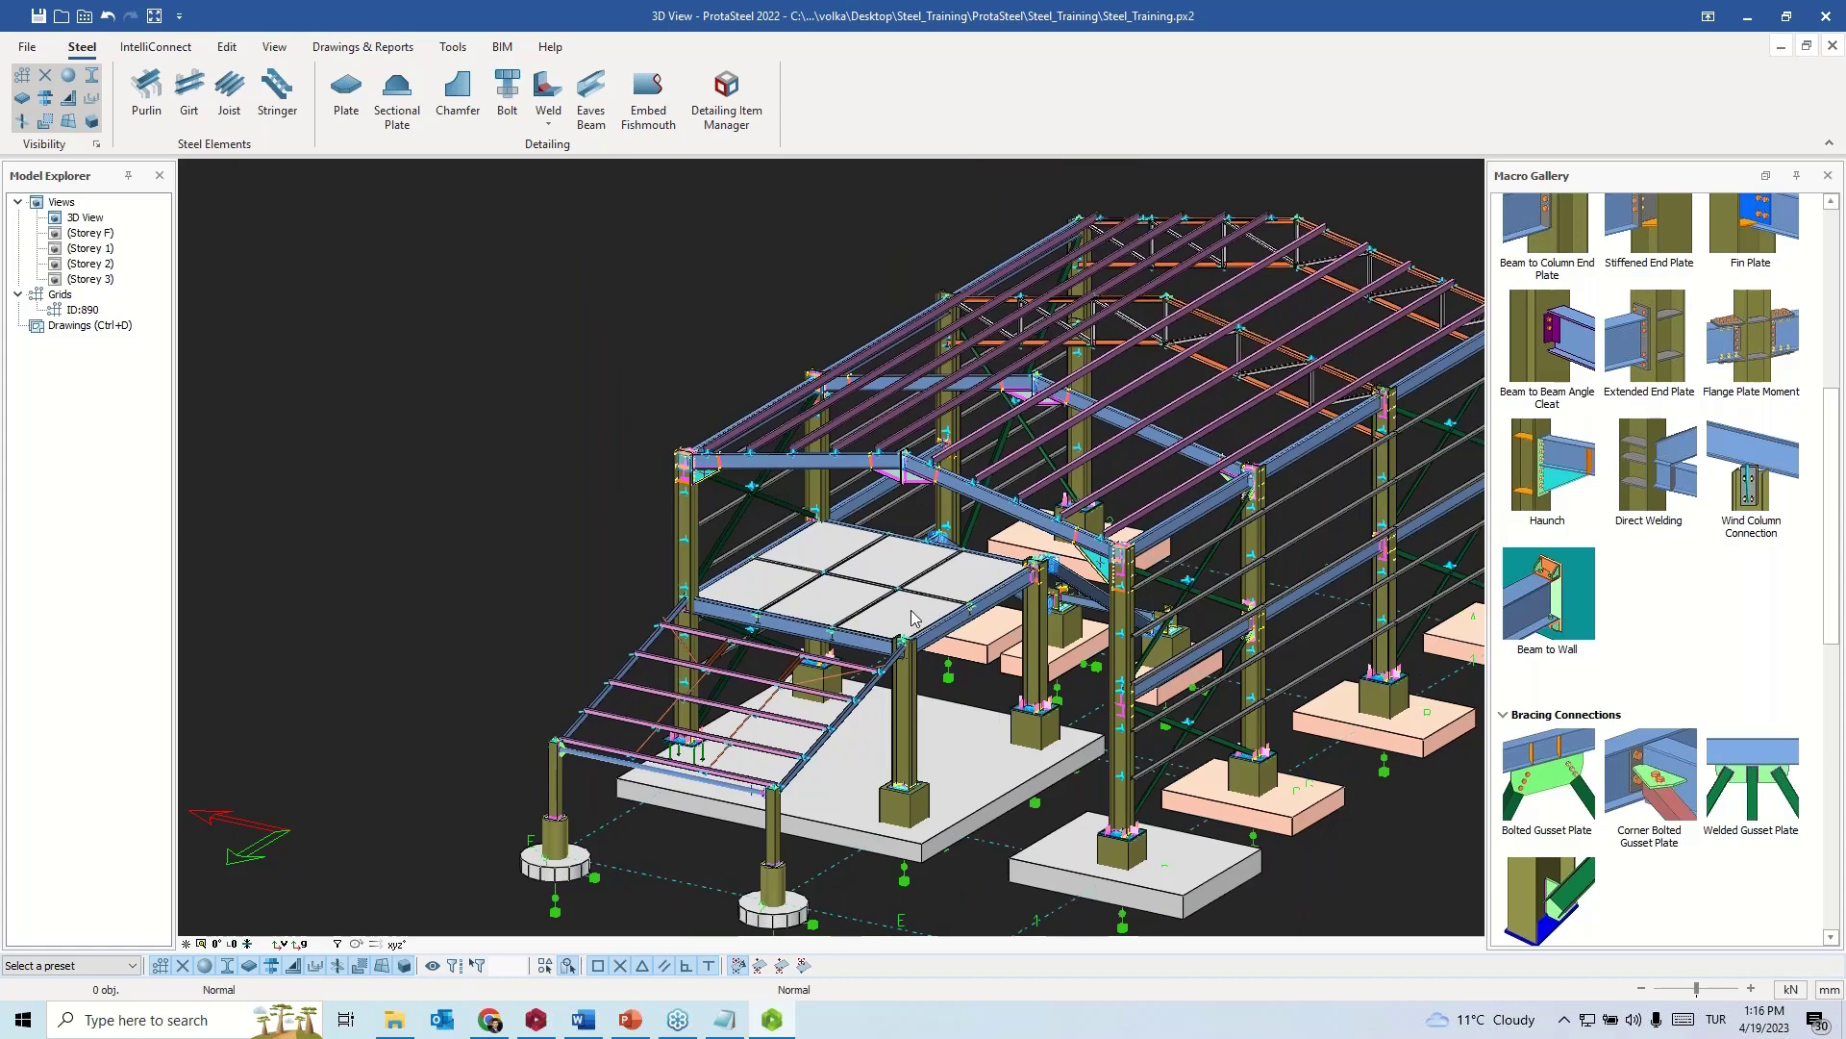
pyautogui.scroll(2, 914, 616)
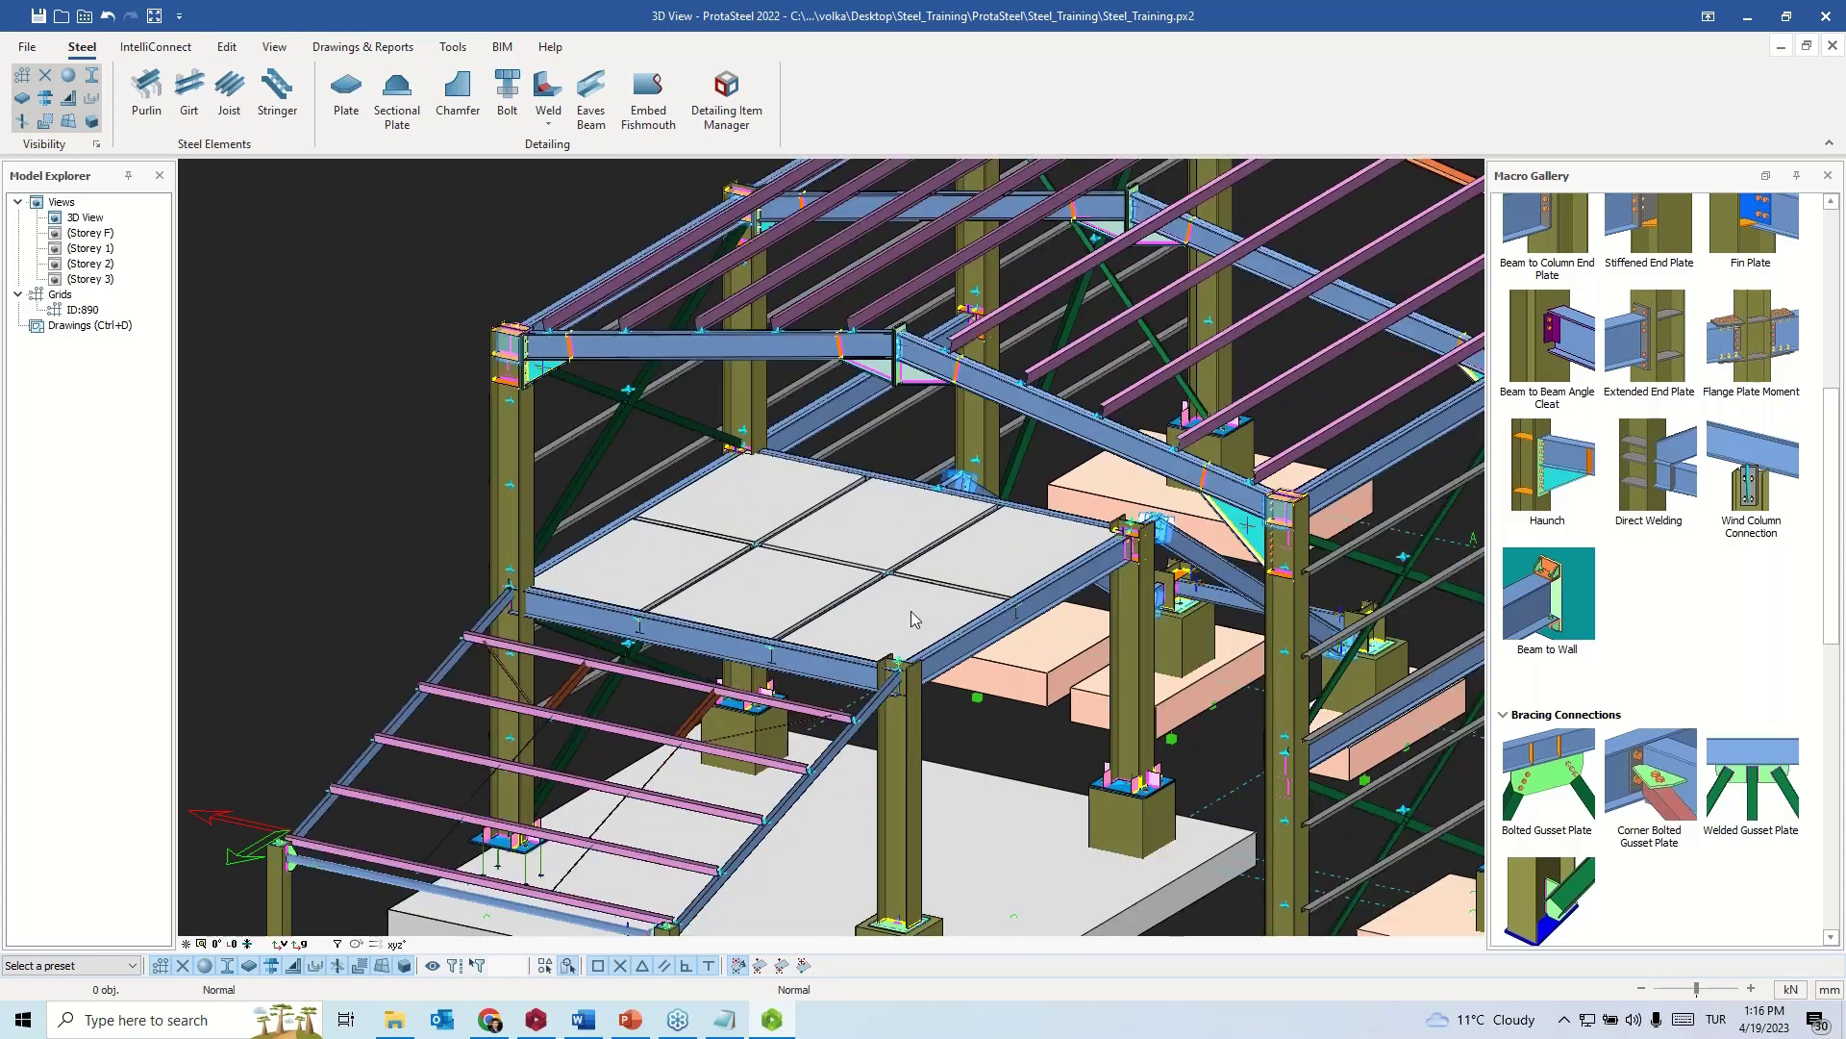
pyautogui.click(909, 610)
pyautogui.click(1025, 537)
pyautogui.click(875, 518)
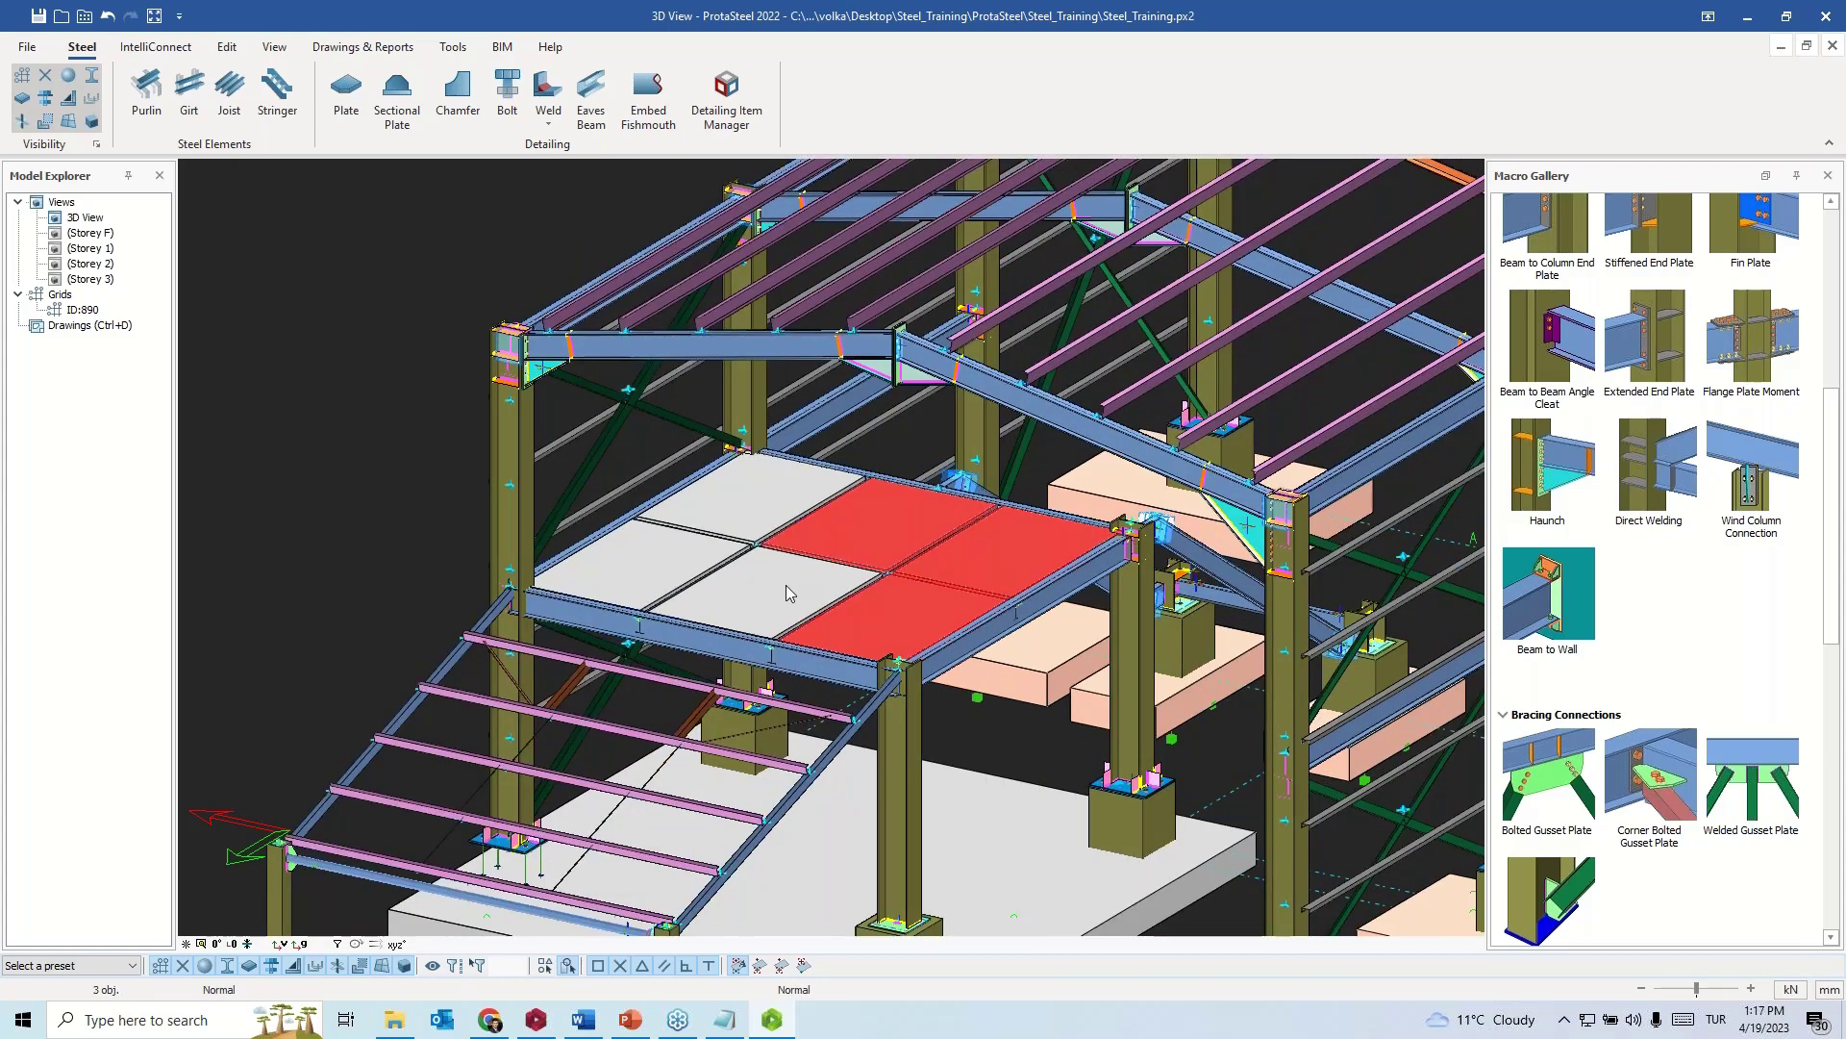
pyautogui.click(786, 585)
pyautogui.click(772, 522)
pyautogui.click(736, 539)
pyautogui.rightClick(739, 535)
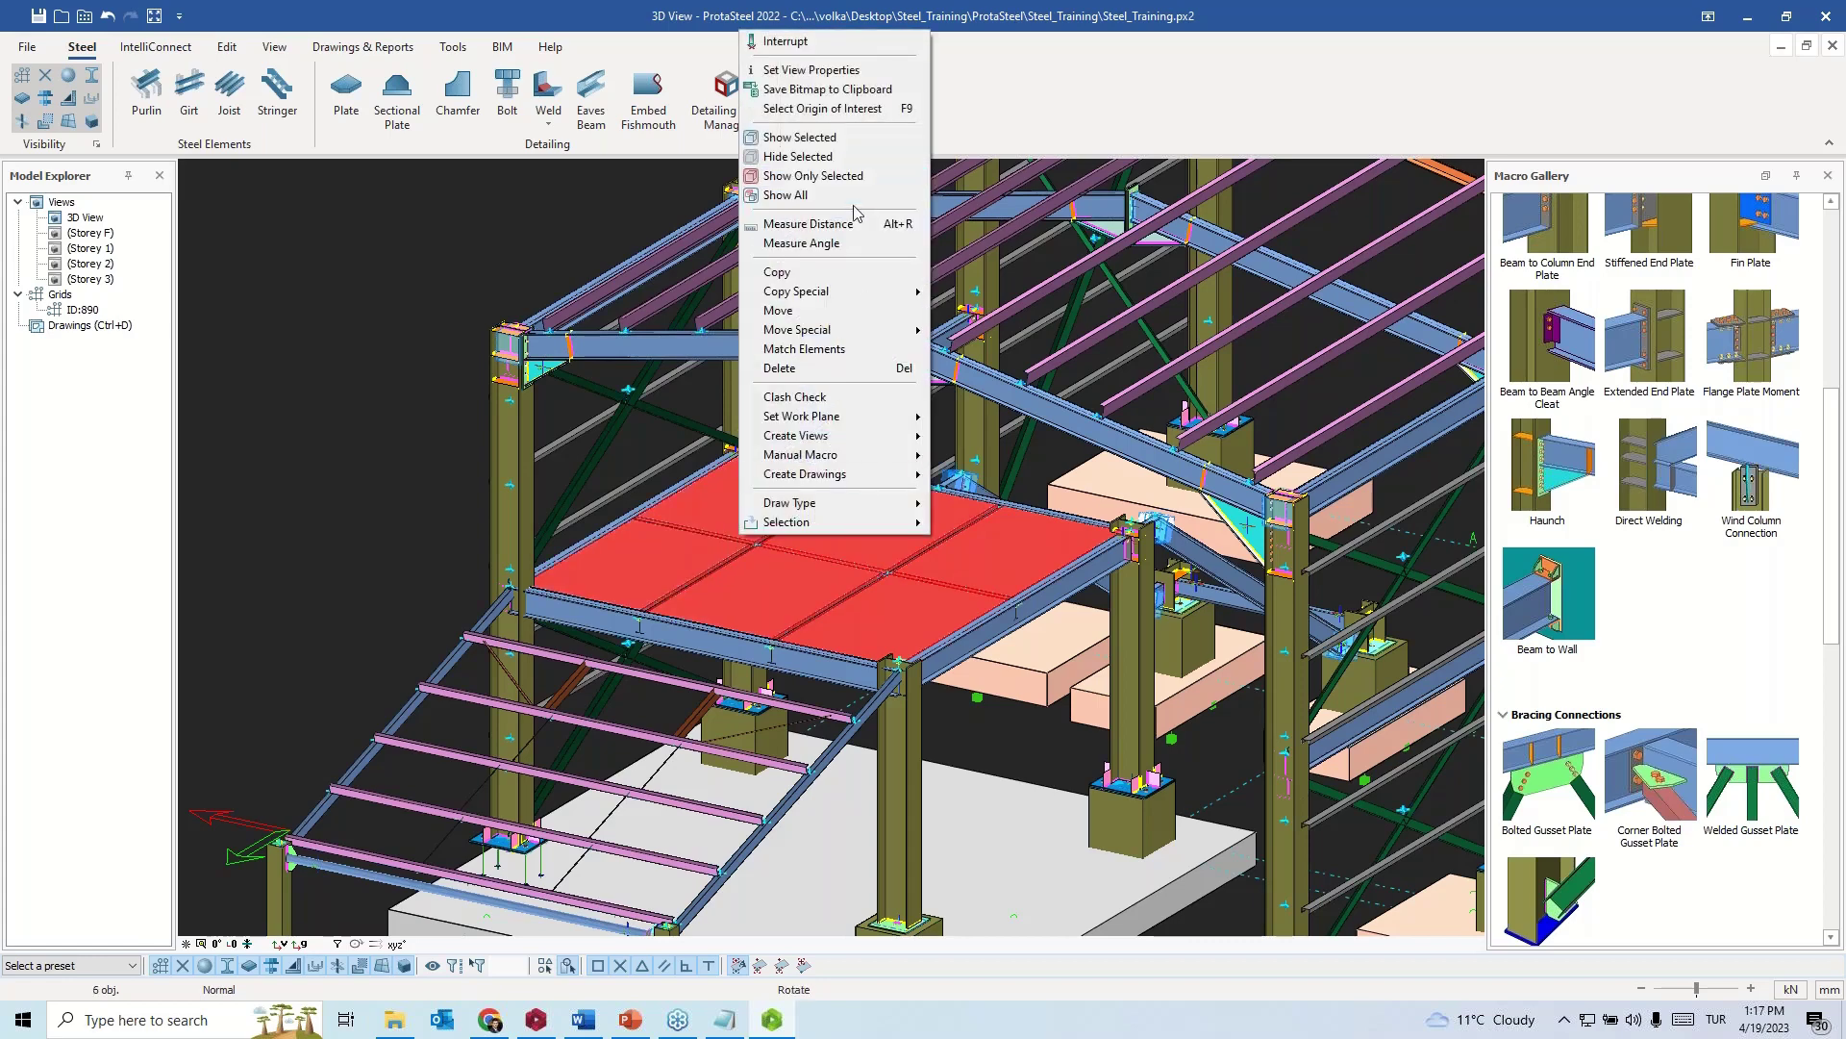
pyautogui.click(835, 164)
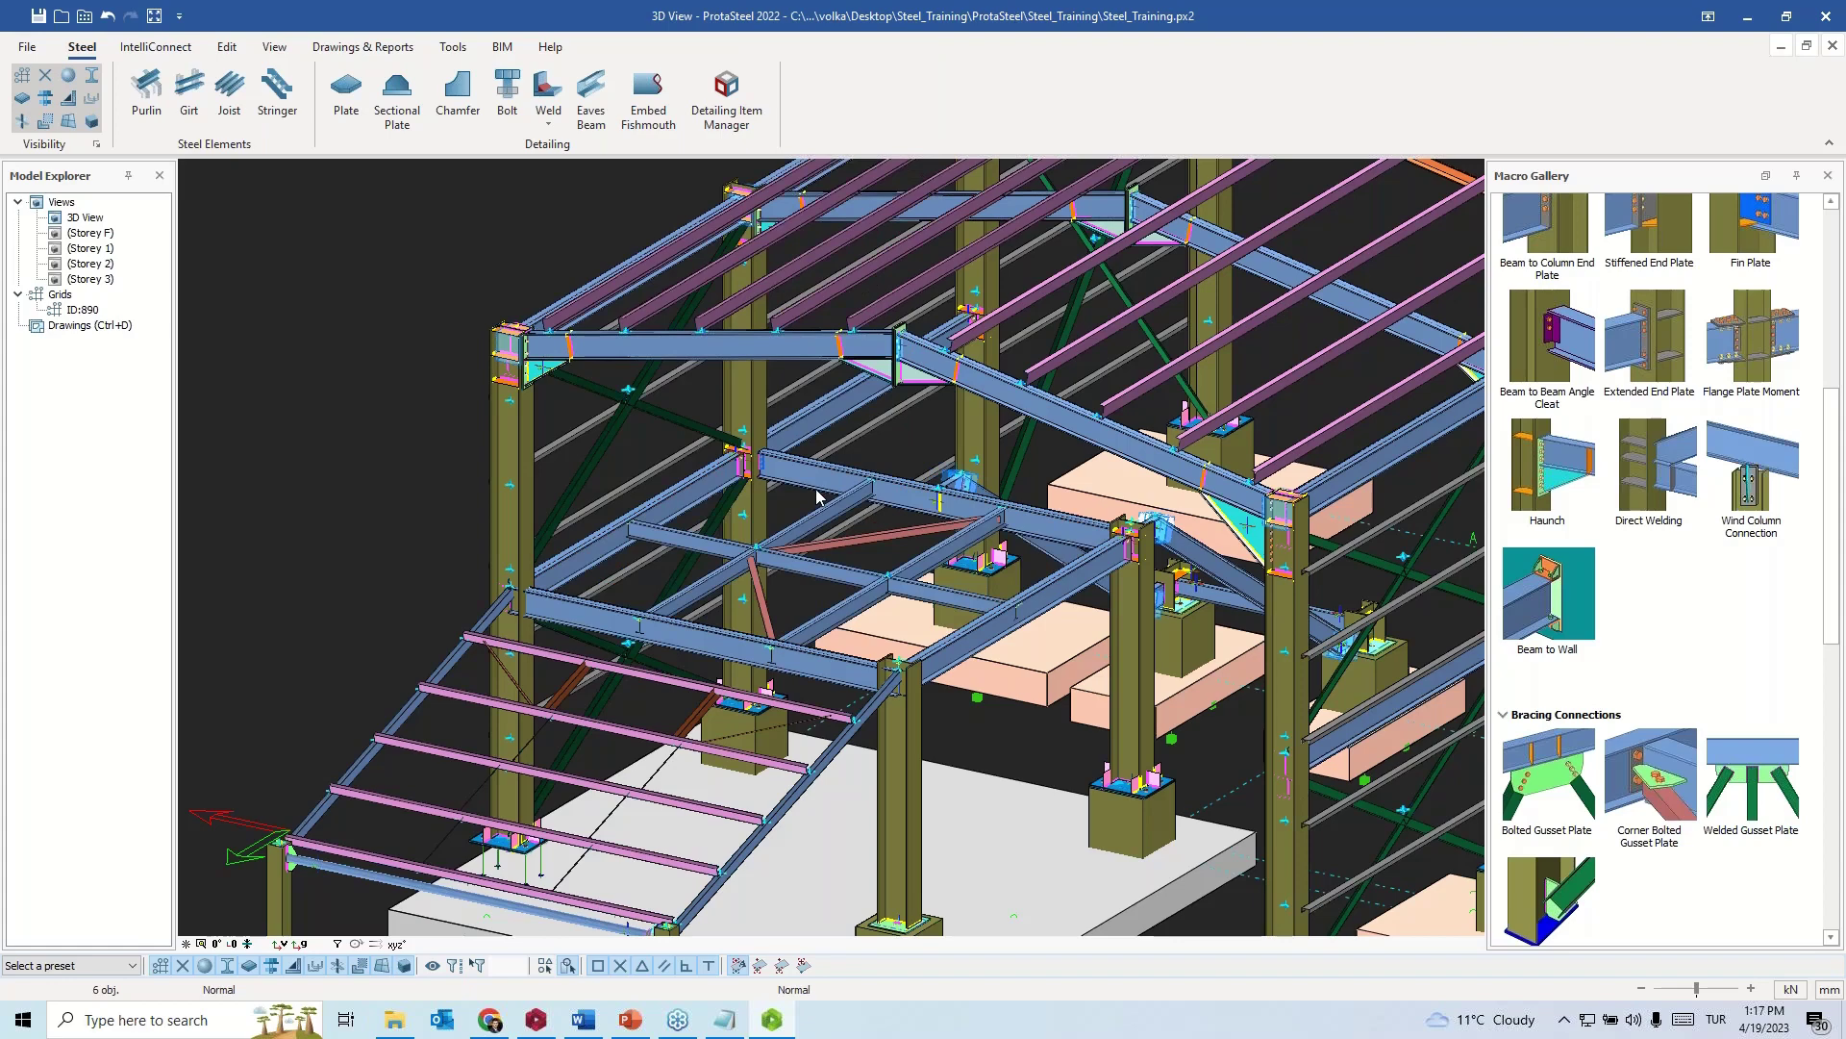
# - Join the mezzanine main and secondary beams with a Beam to Beam End Plate connection
pyautogui.scroll(5, 816, 497)
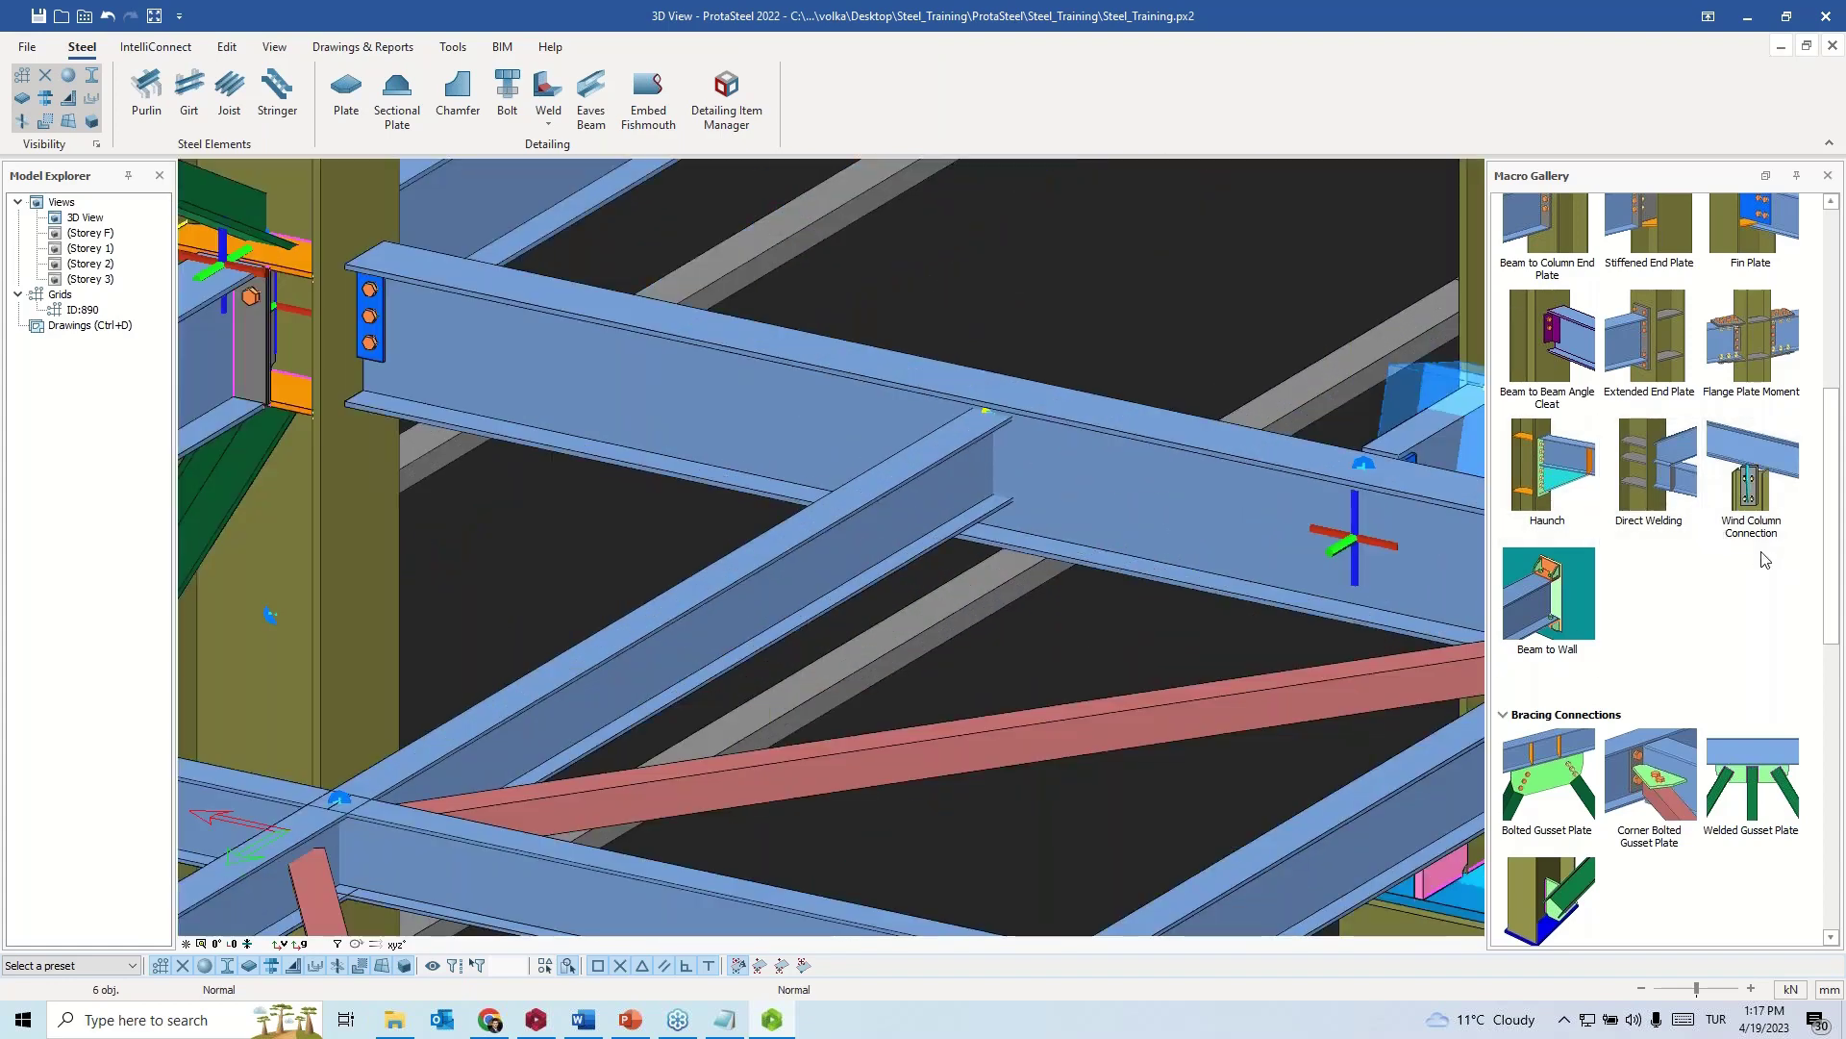
pyautogui.scroll(1, 1766, 560)
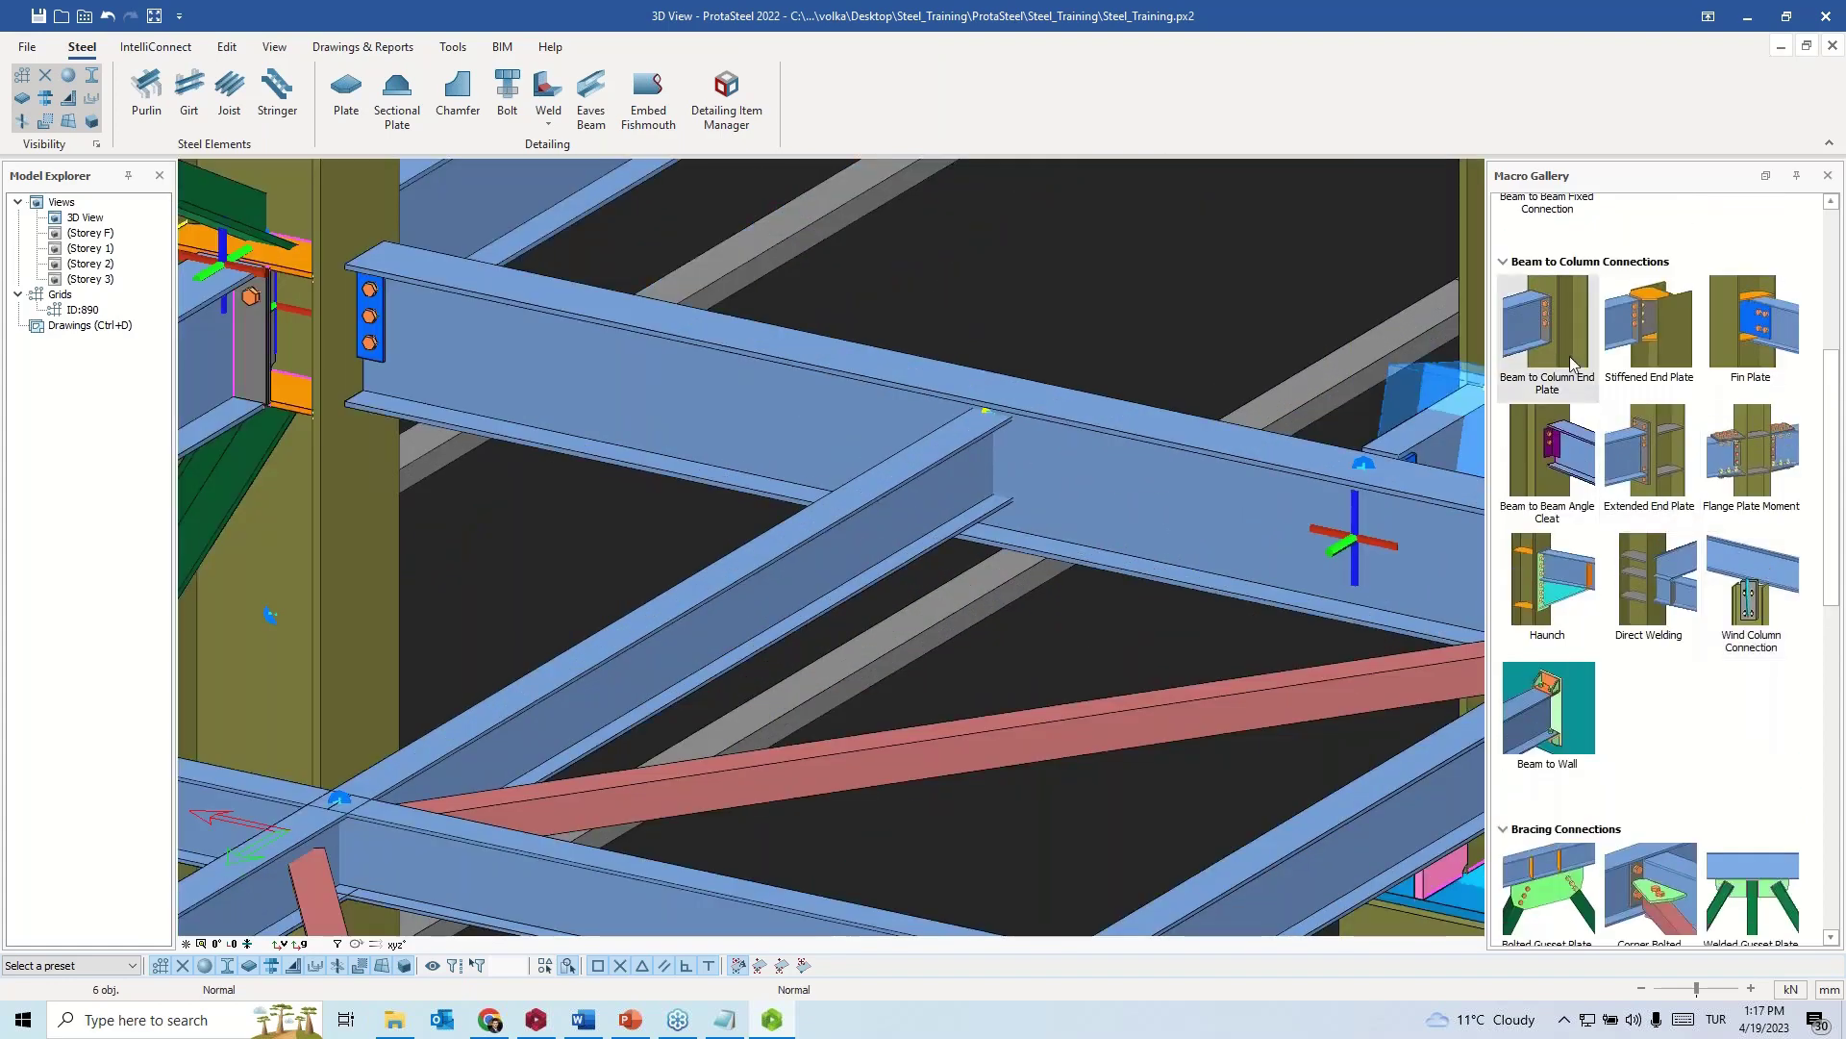
pyautogui.scroll(4, 1562, 317)
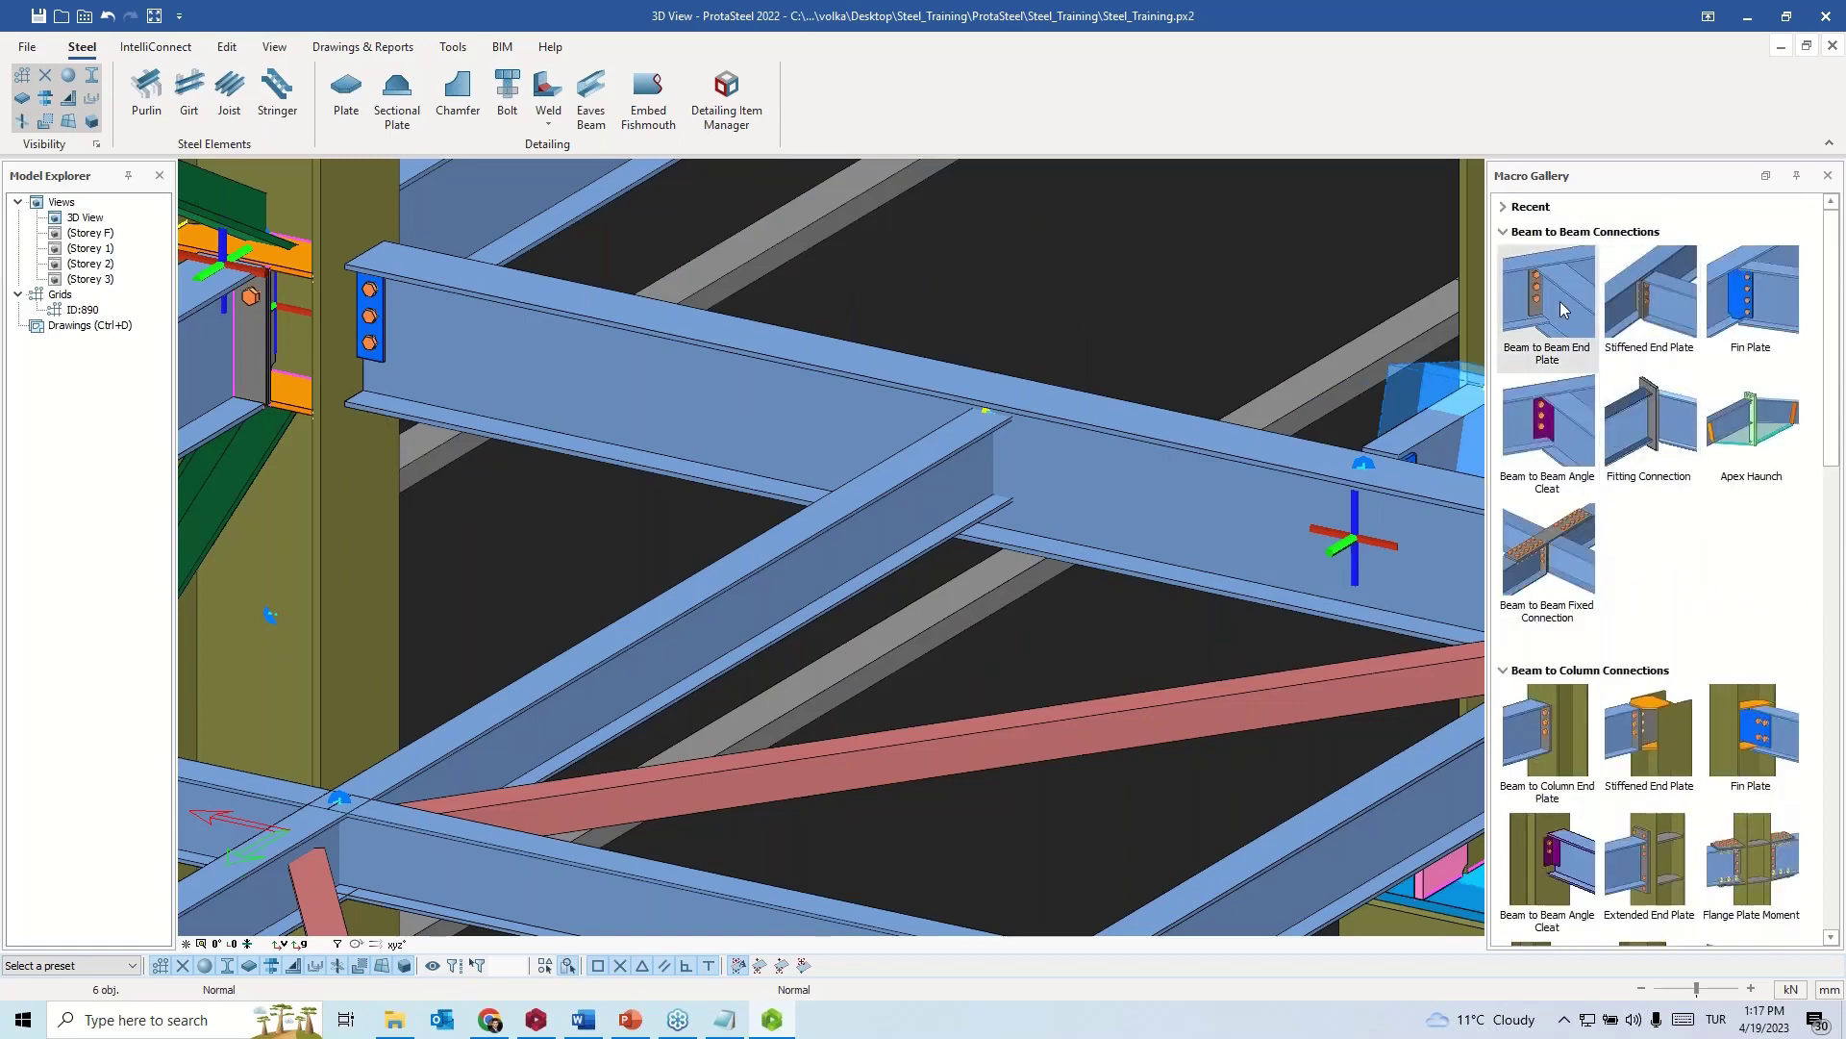
pyautogui.click(1560, 302)
pyautogui.click(1027, 485)
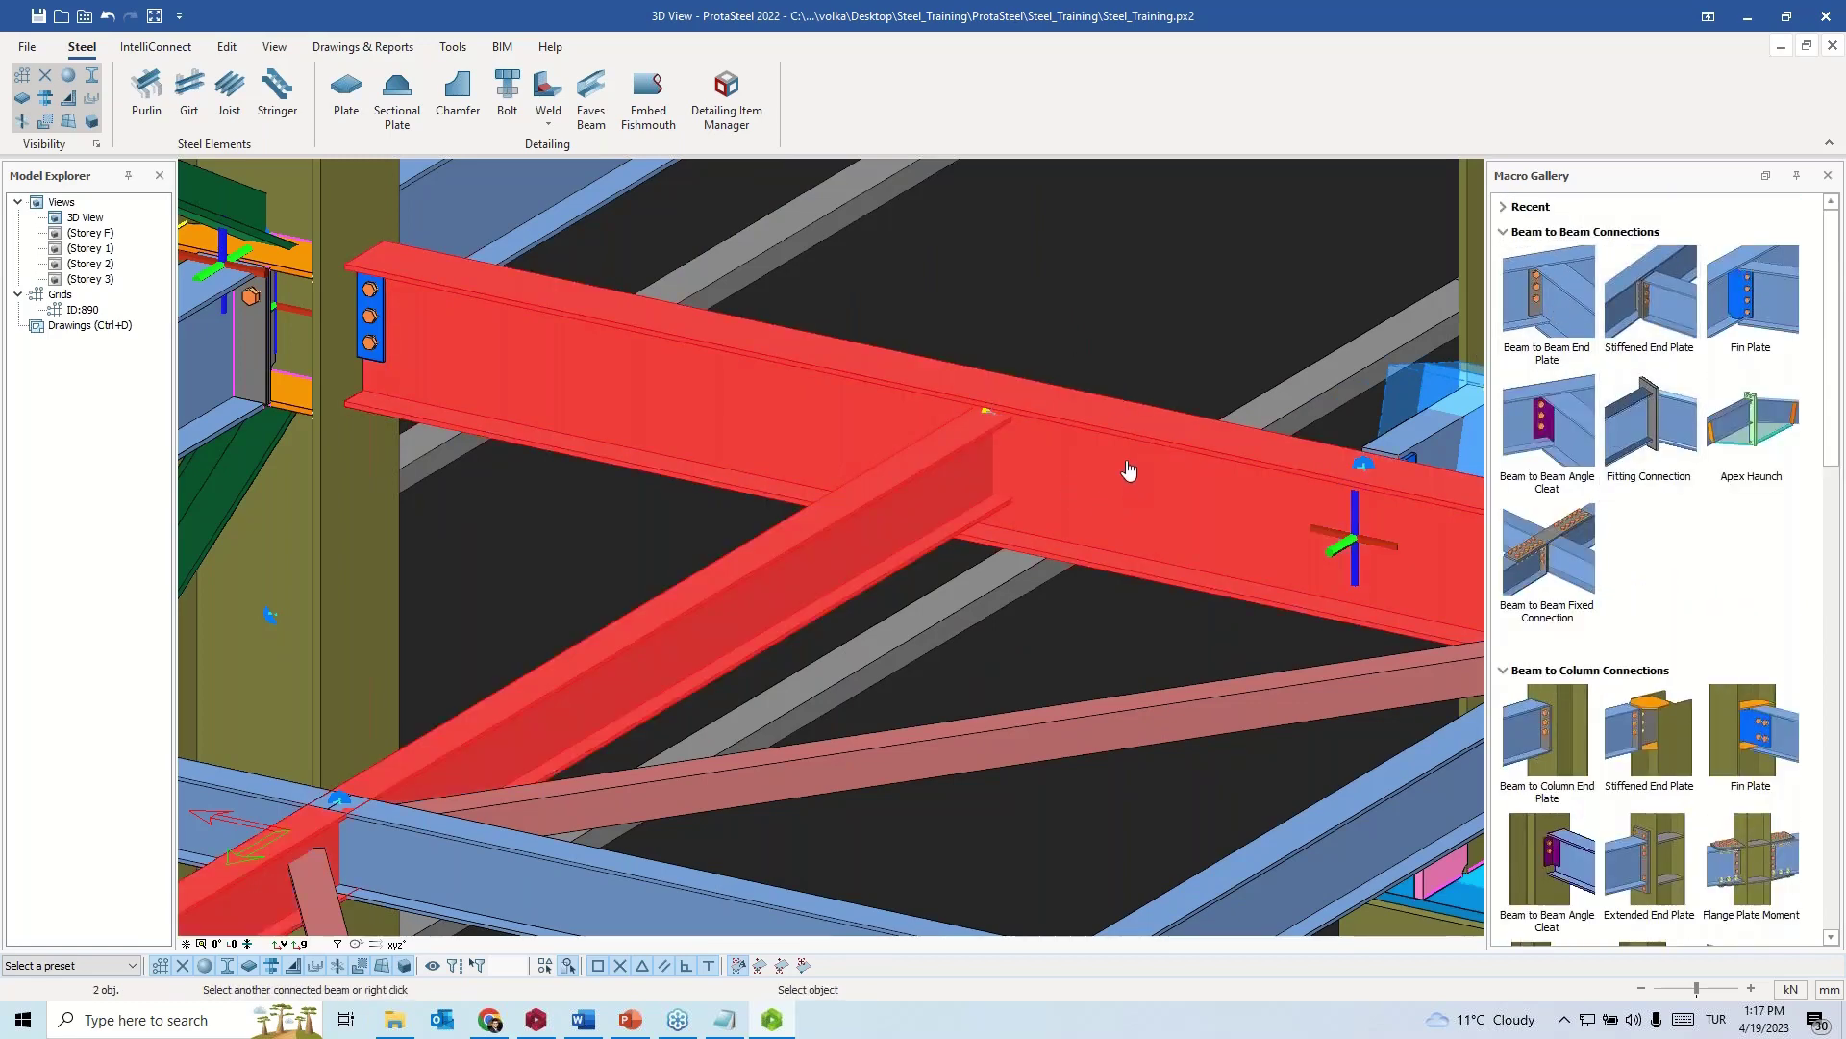
pyautogui.rightClick(1070, 319)
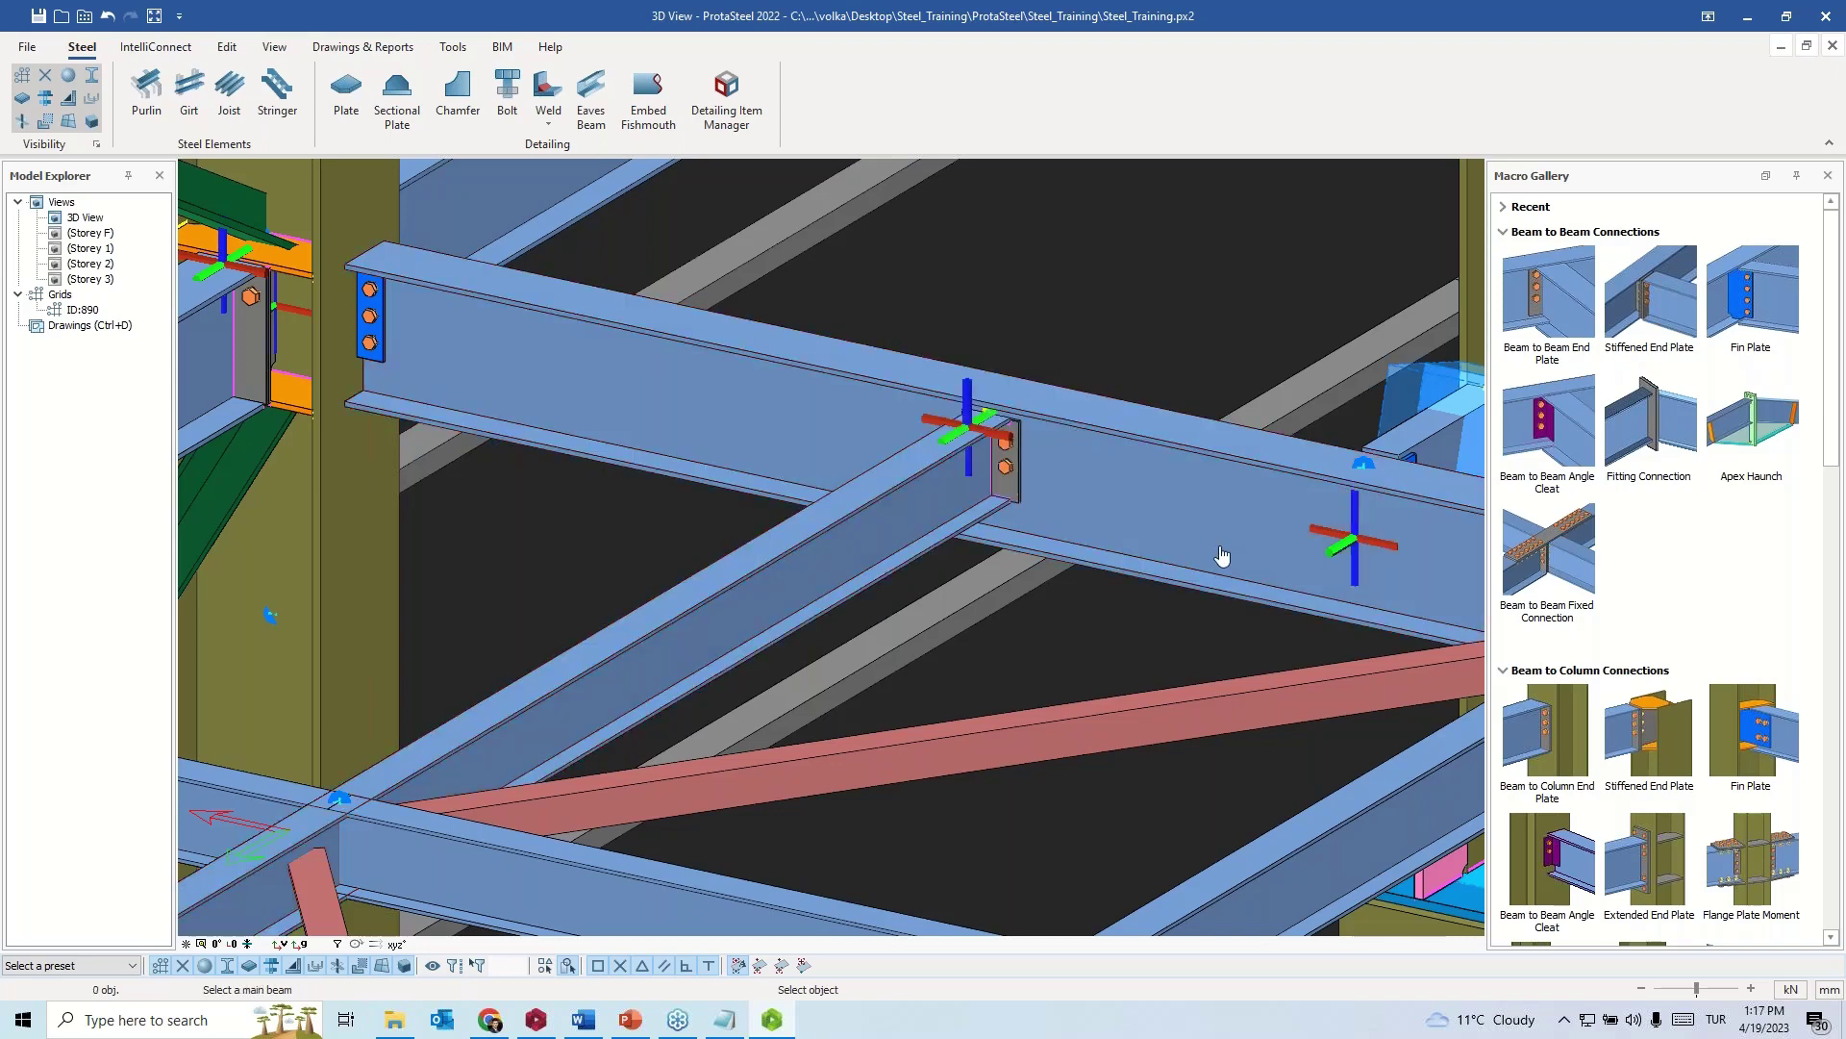
# - Add a Fin Plate connection at another mezzanine beam junction, skipping the optional prompts
pyautogui.moveTo(1228, 560); pyautogui.dragTo(742, 445, button='middle')
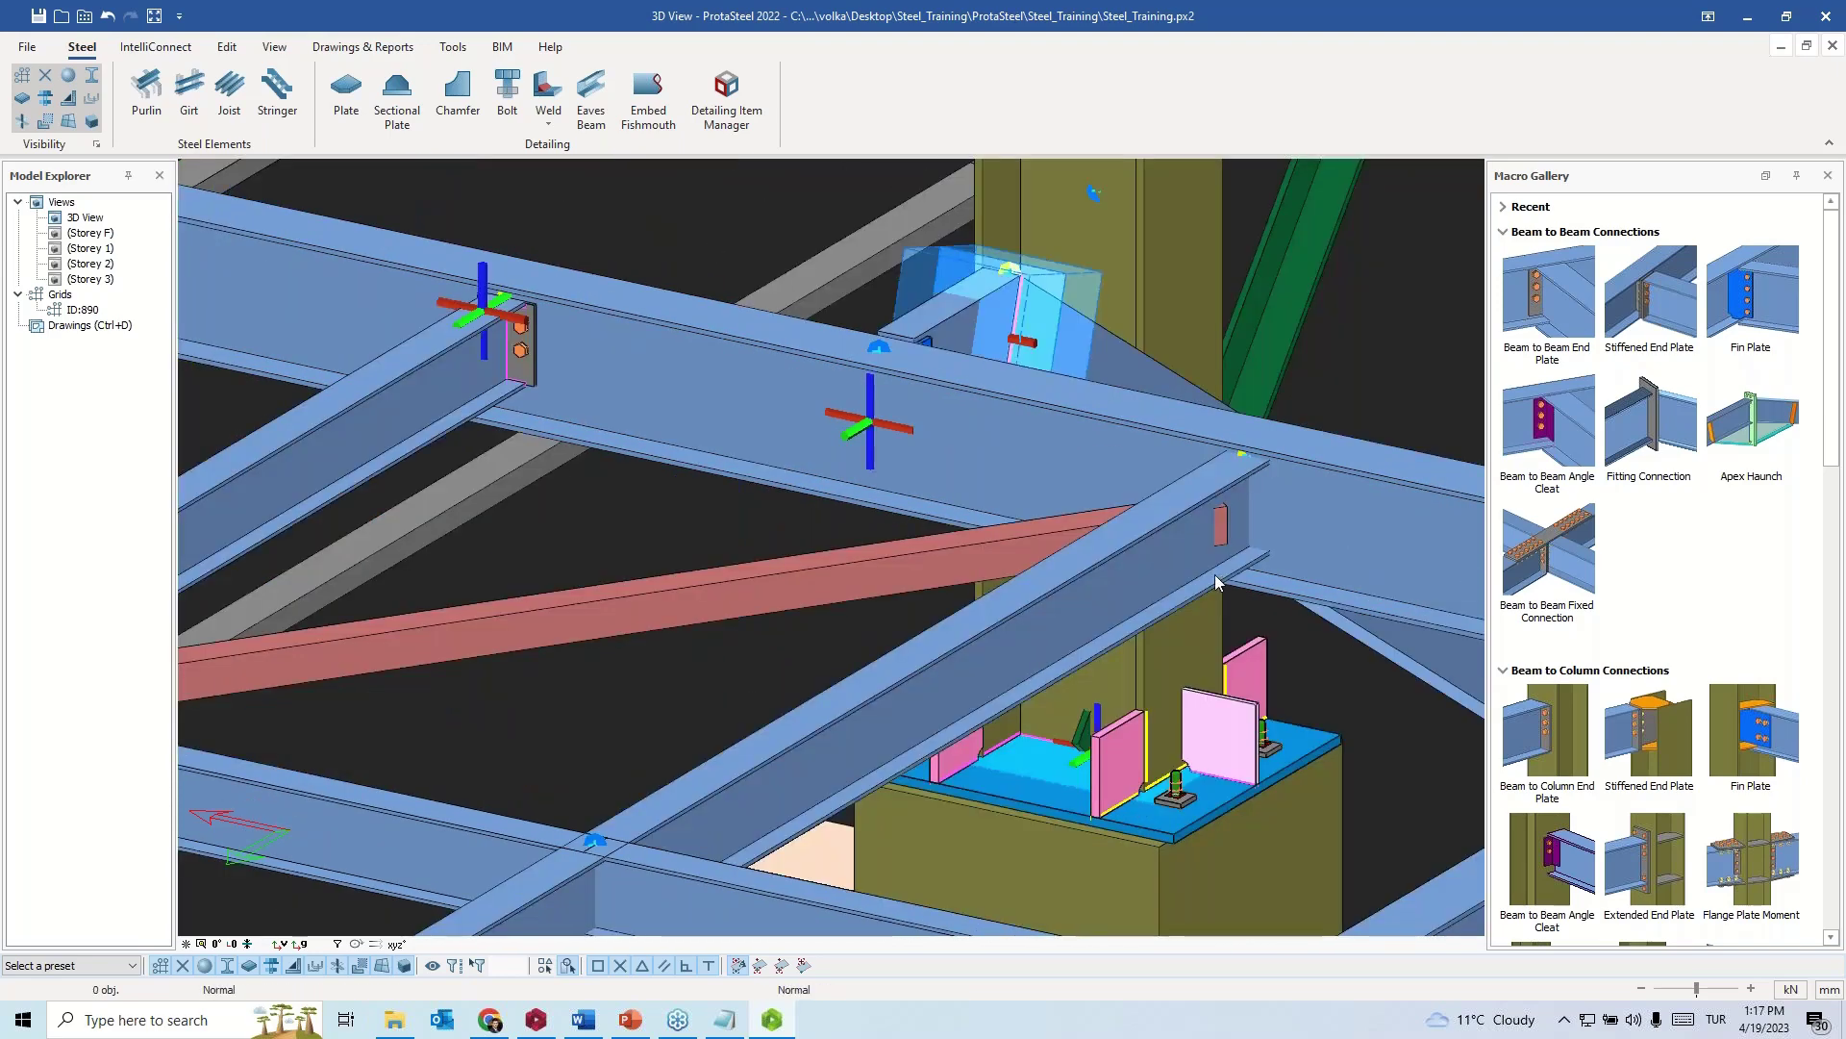
pyautogui.moveTo(1214, 574); pyautogui.dragTo(941, 554, button='middle')
pyautogui.scroll(-2, 1134, 638)
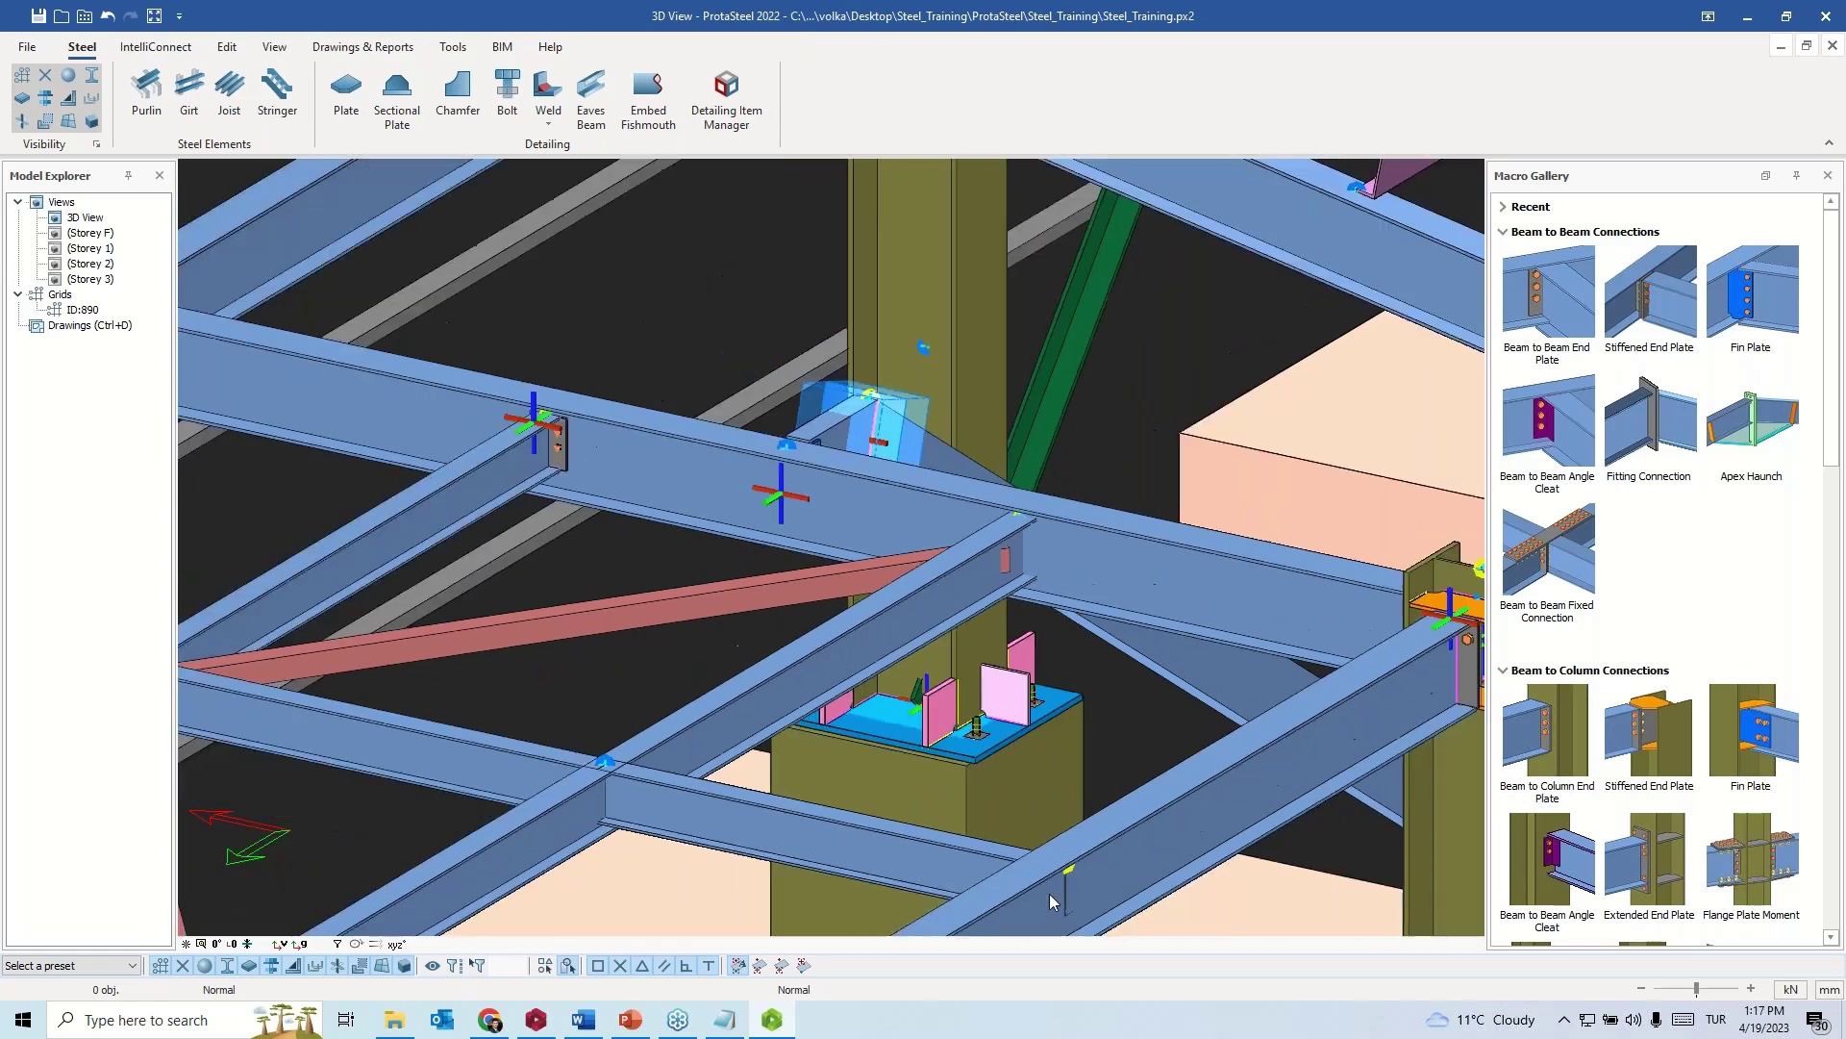
pyautogui.click(1112, 891)
pyautogui.keyDown('ctrl'); pyautogui.moveTo(1115, 891); pyautogui.dragTo(1290, 601, button='middle'); pyautogui.keyUp('ctrl')
pyautogui.click(1750, 330)
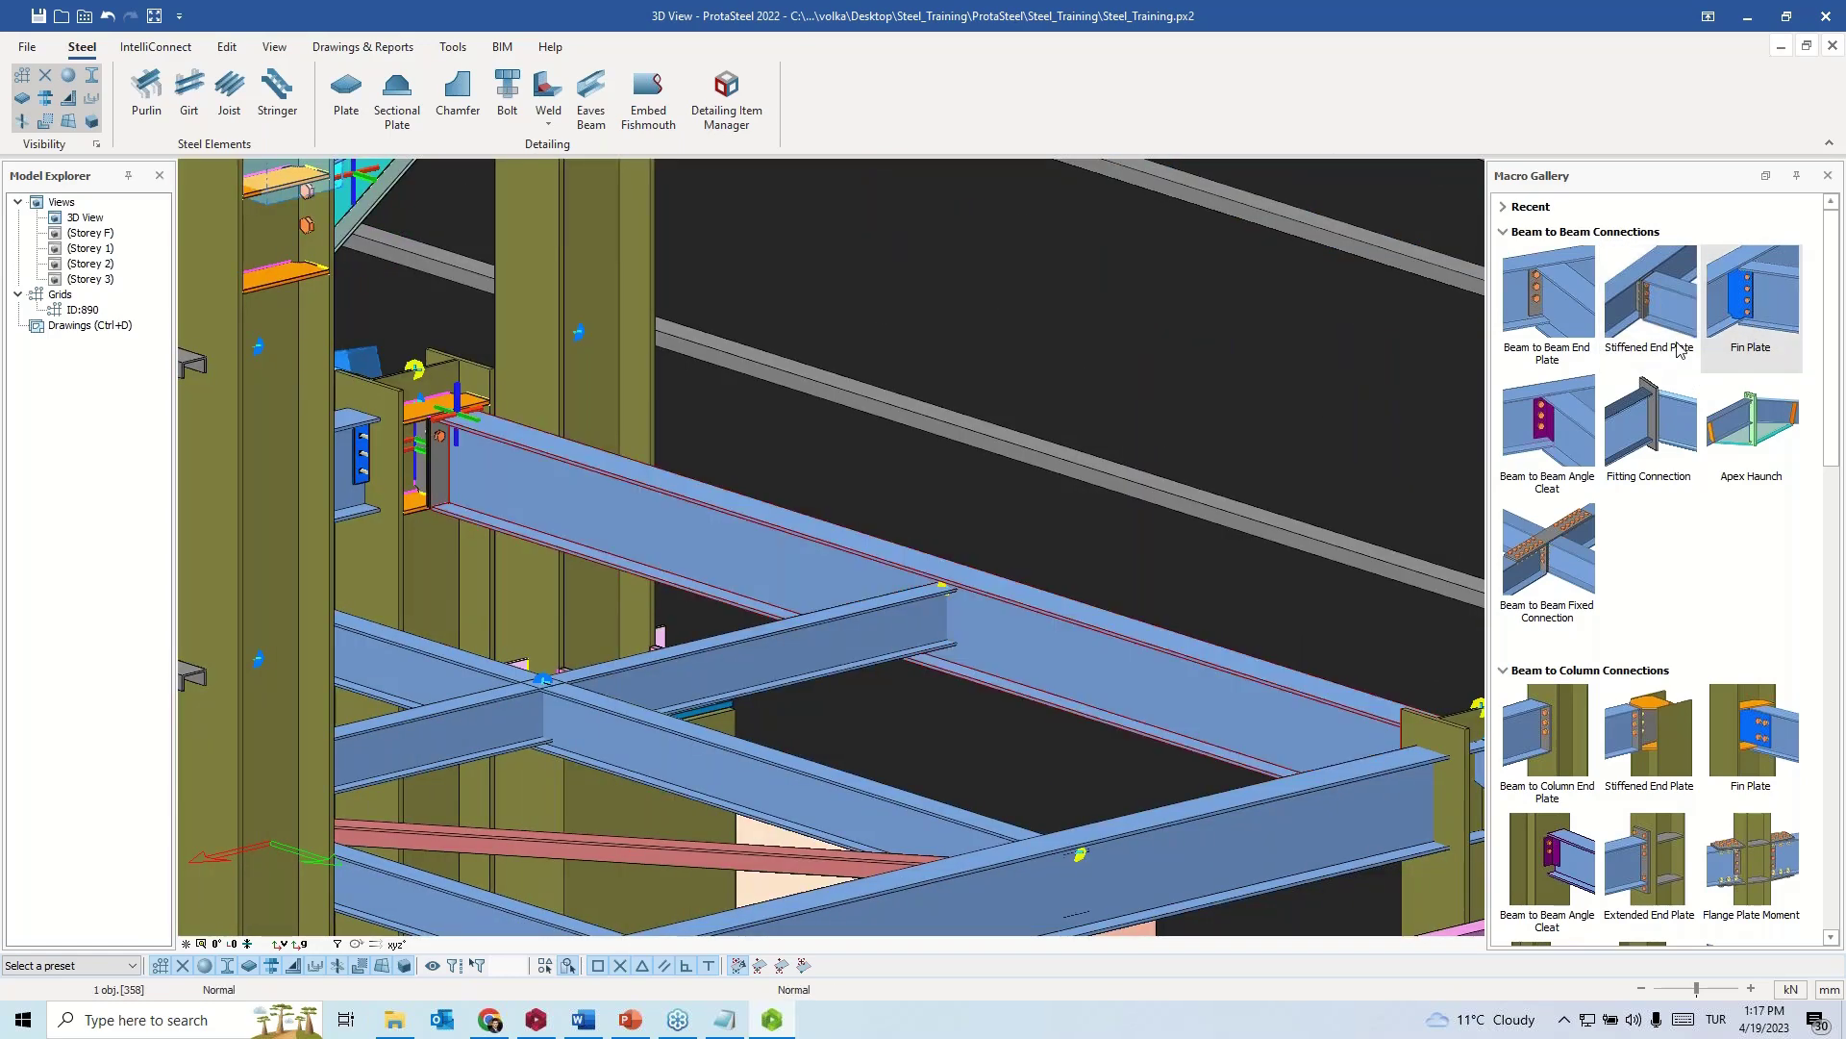
pyautogui.click(971, 635)
pyautogui.click(923, 623)
pyautogui.rightClick(954, 505)
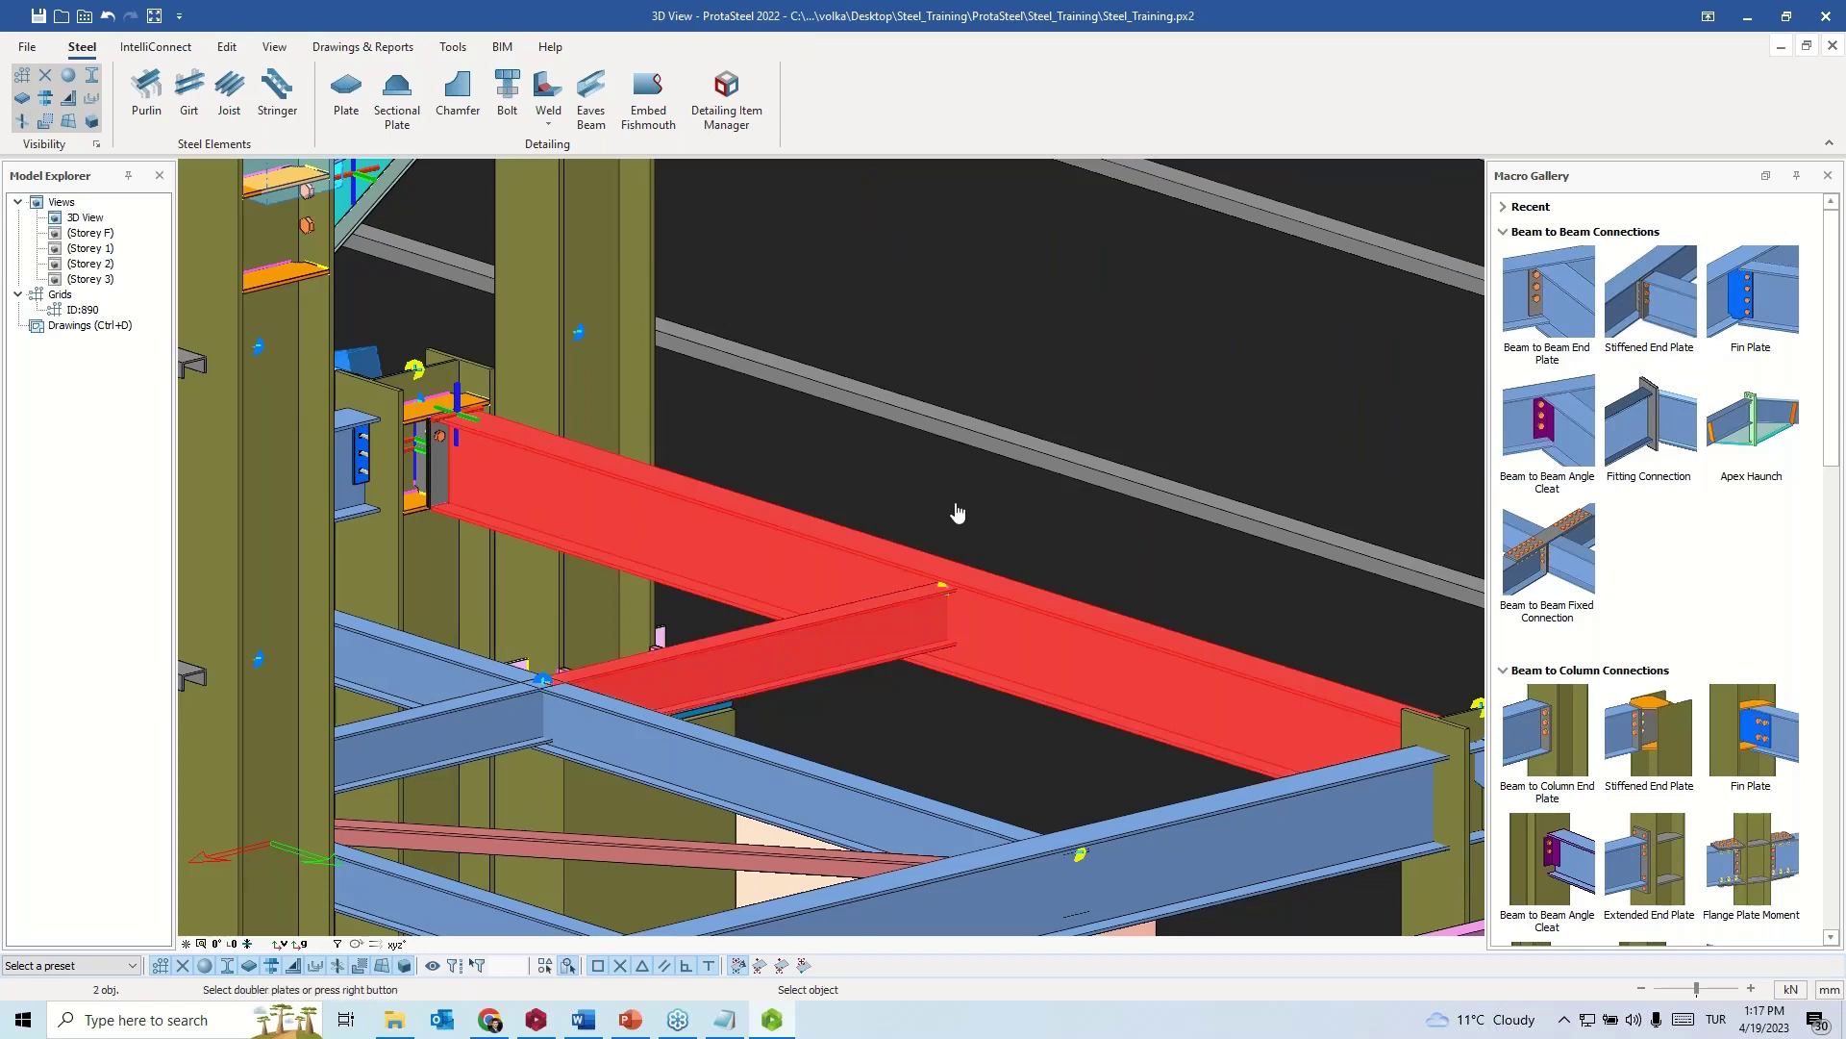
pyautogui.rightClick(956, 505)
pyautogui.rightClick(958, 513)
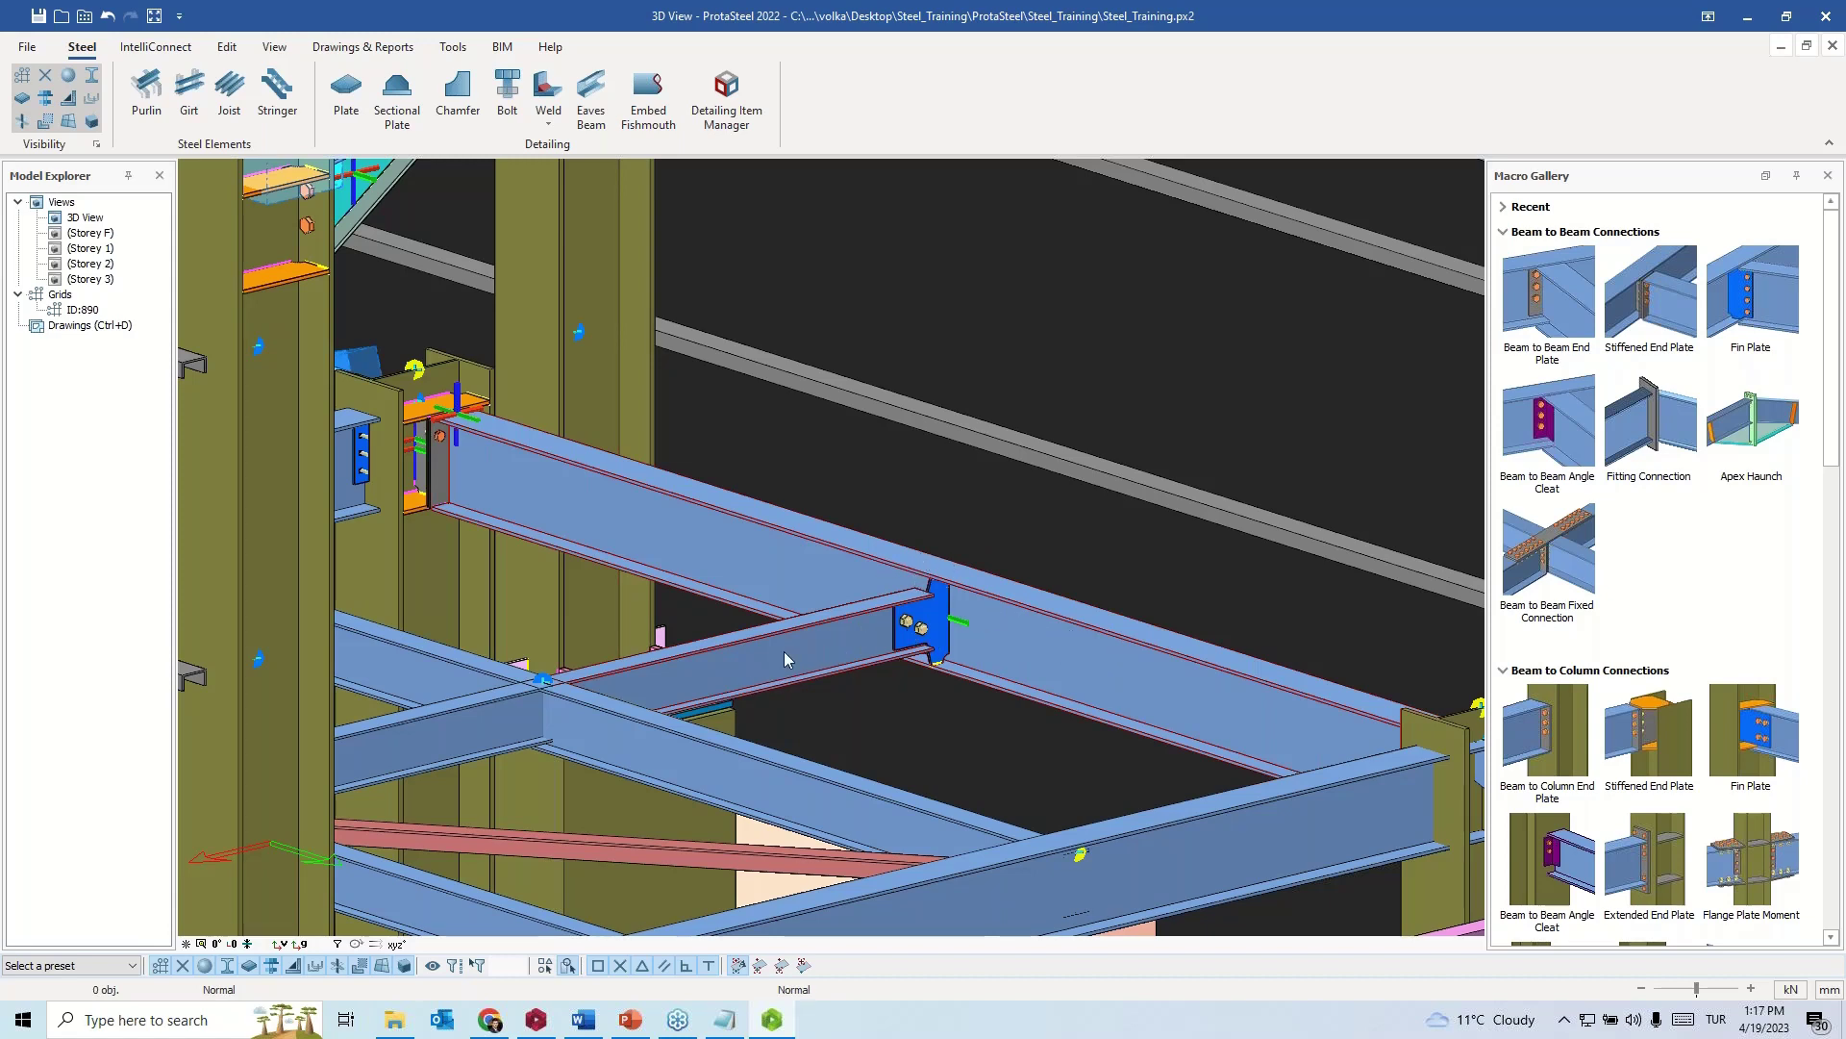
pyautogui.click(847, 657)
# - Place a Beam to Beam Angle Cleat tying the secondary mezzanine beam into its main beam
pyautogui.moveTo(847, 657); pyautogui.dragTo(971, 658, button='middle')
pyautogui.moveTo(1443, 630); pyautogui.dragTo(803, 689, button='middle')
pyautogui.scroll(5, 801, 690)
pyautogui.scroll(-5, 786, 756)
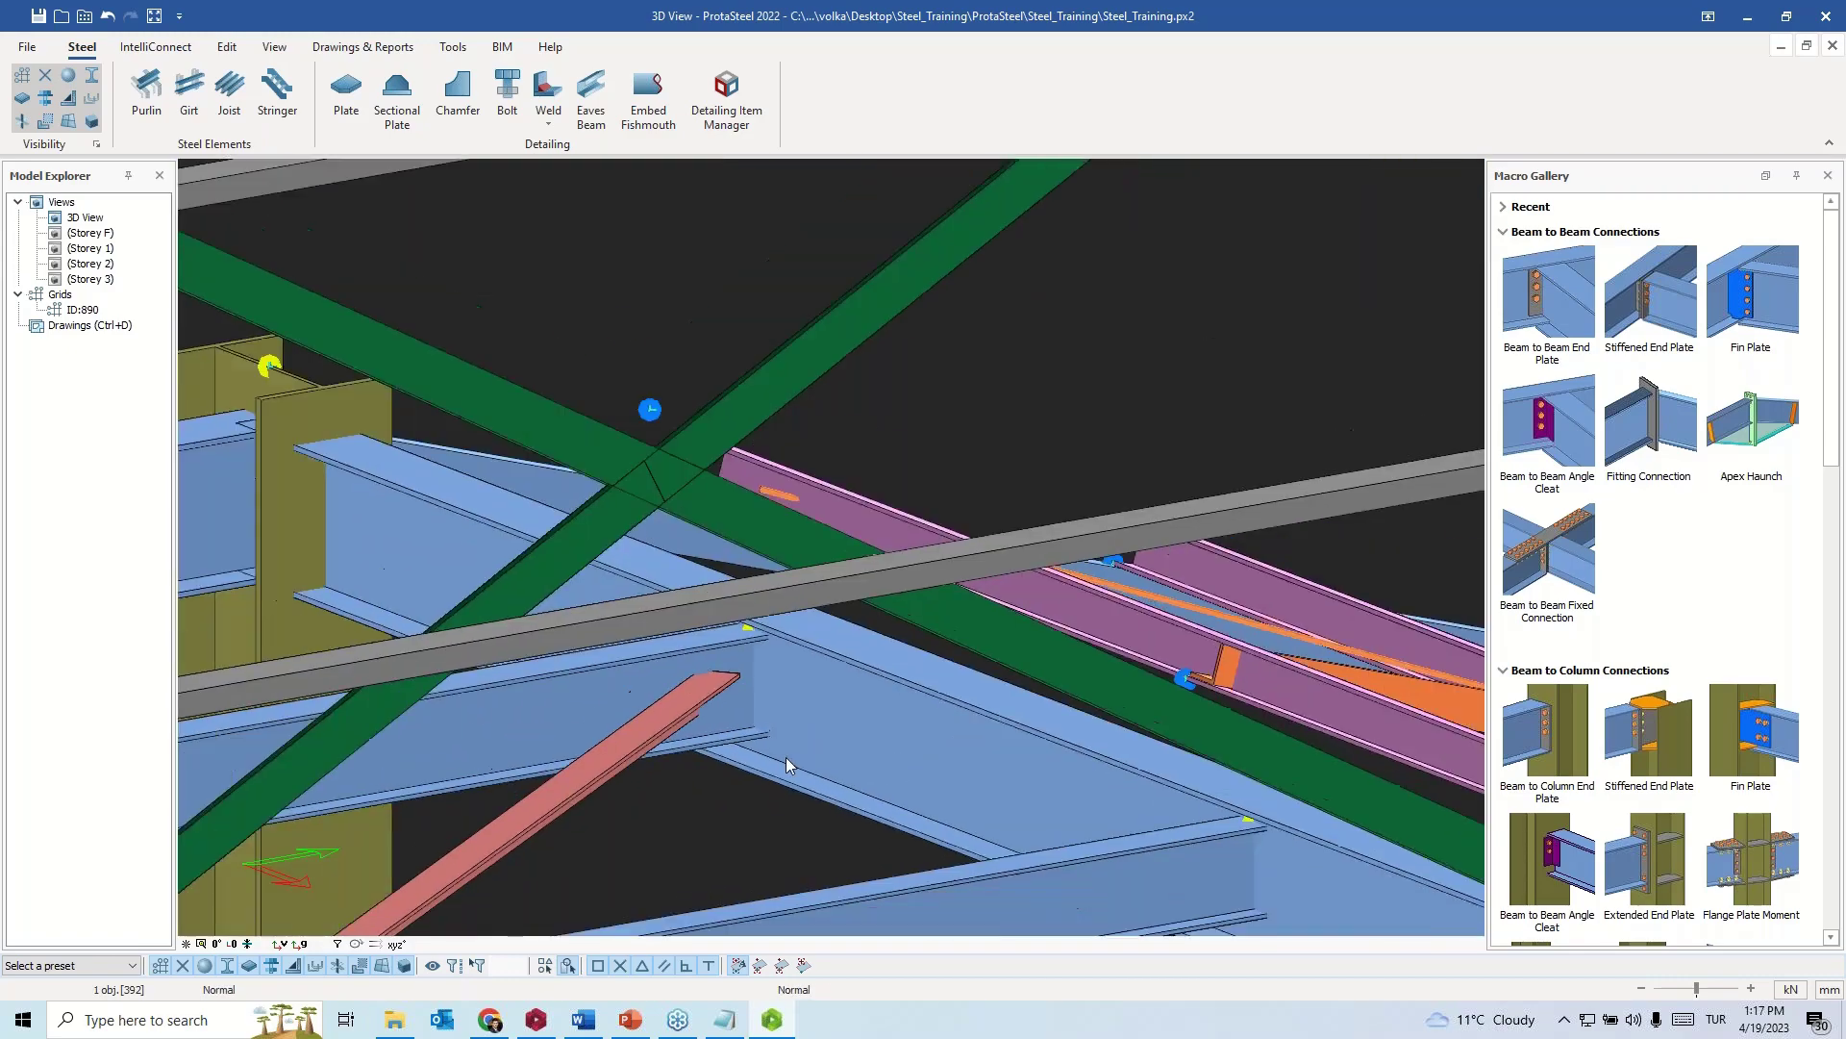
pyautogui.moveTo(787, 758); pyautogui.dragTo(781, 751, button='middle')
pyautogui.scroll(5, 893, 746)
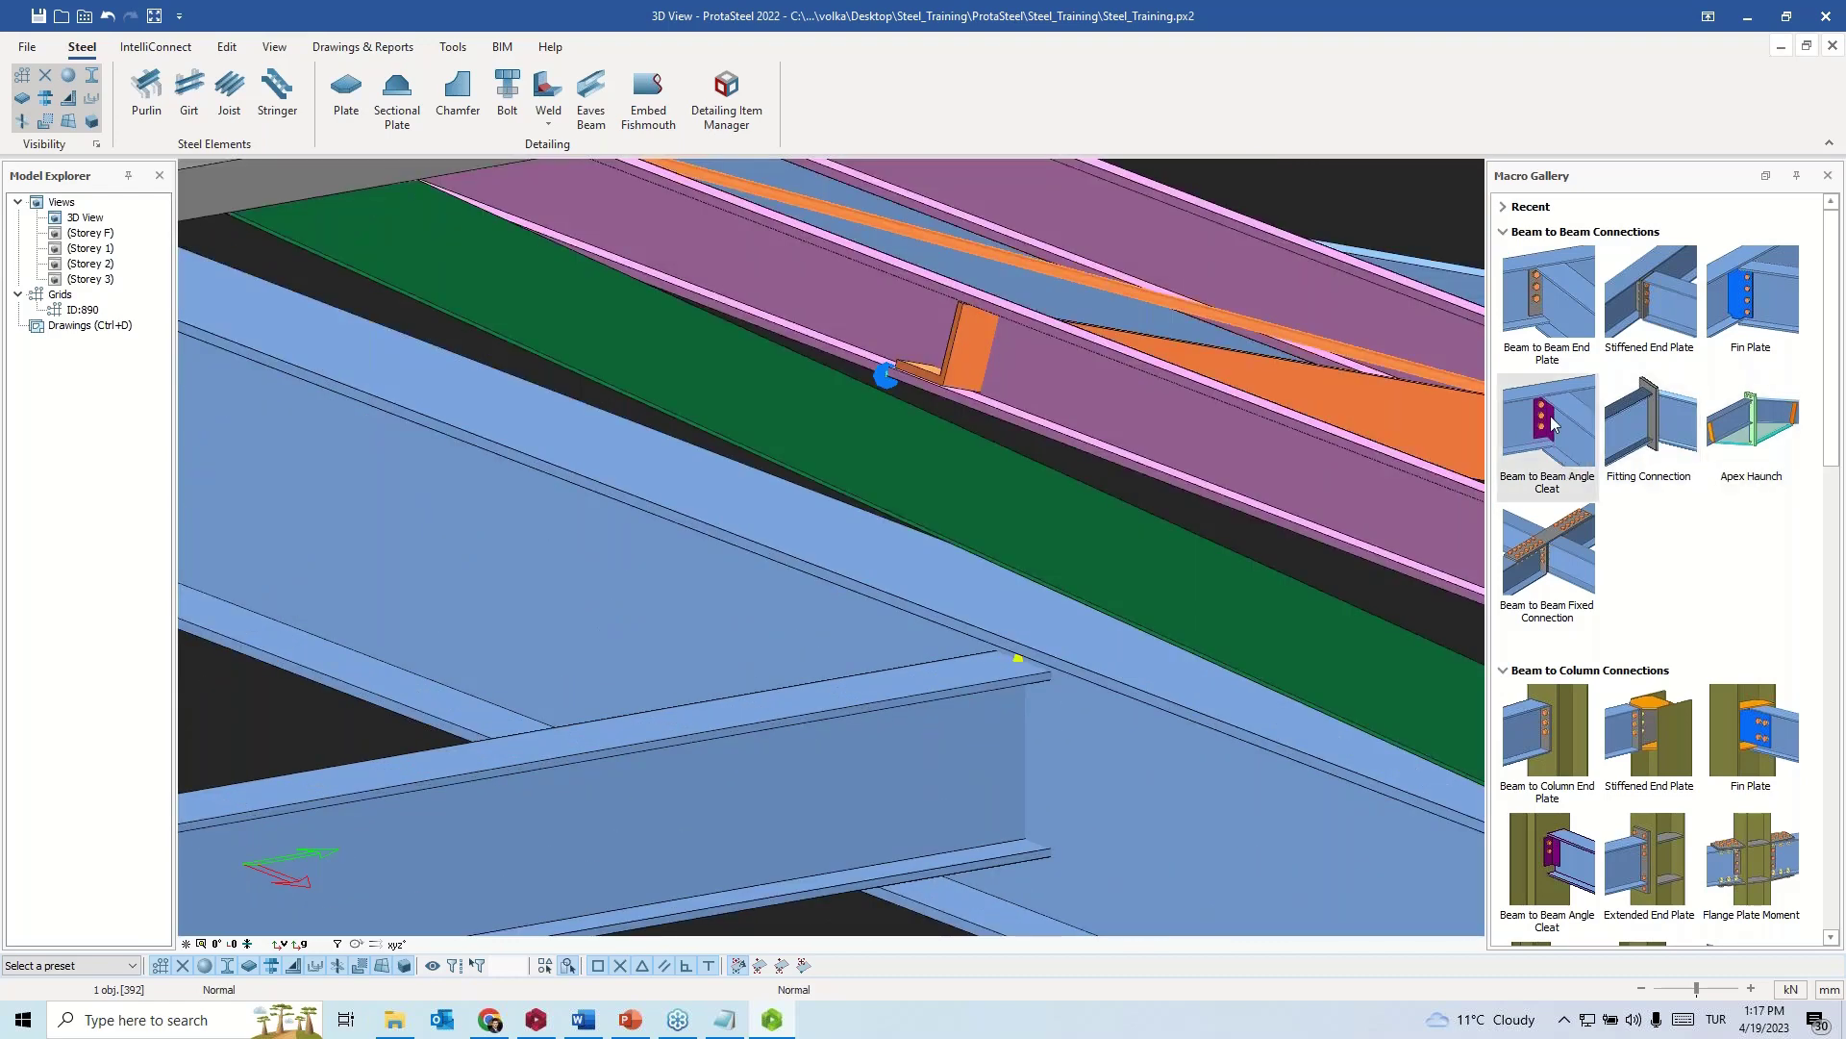
pyautogui.click(1547, 423)
pyautogui.click(1099, 805)
pyautogui.click(939, 787)
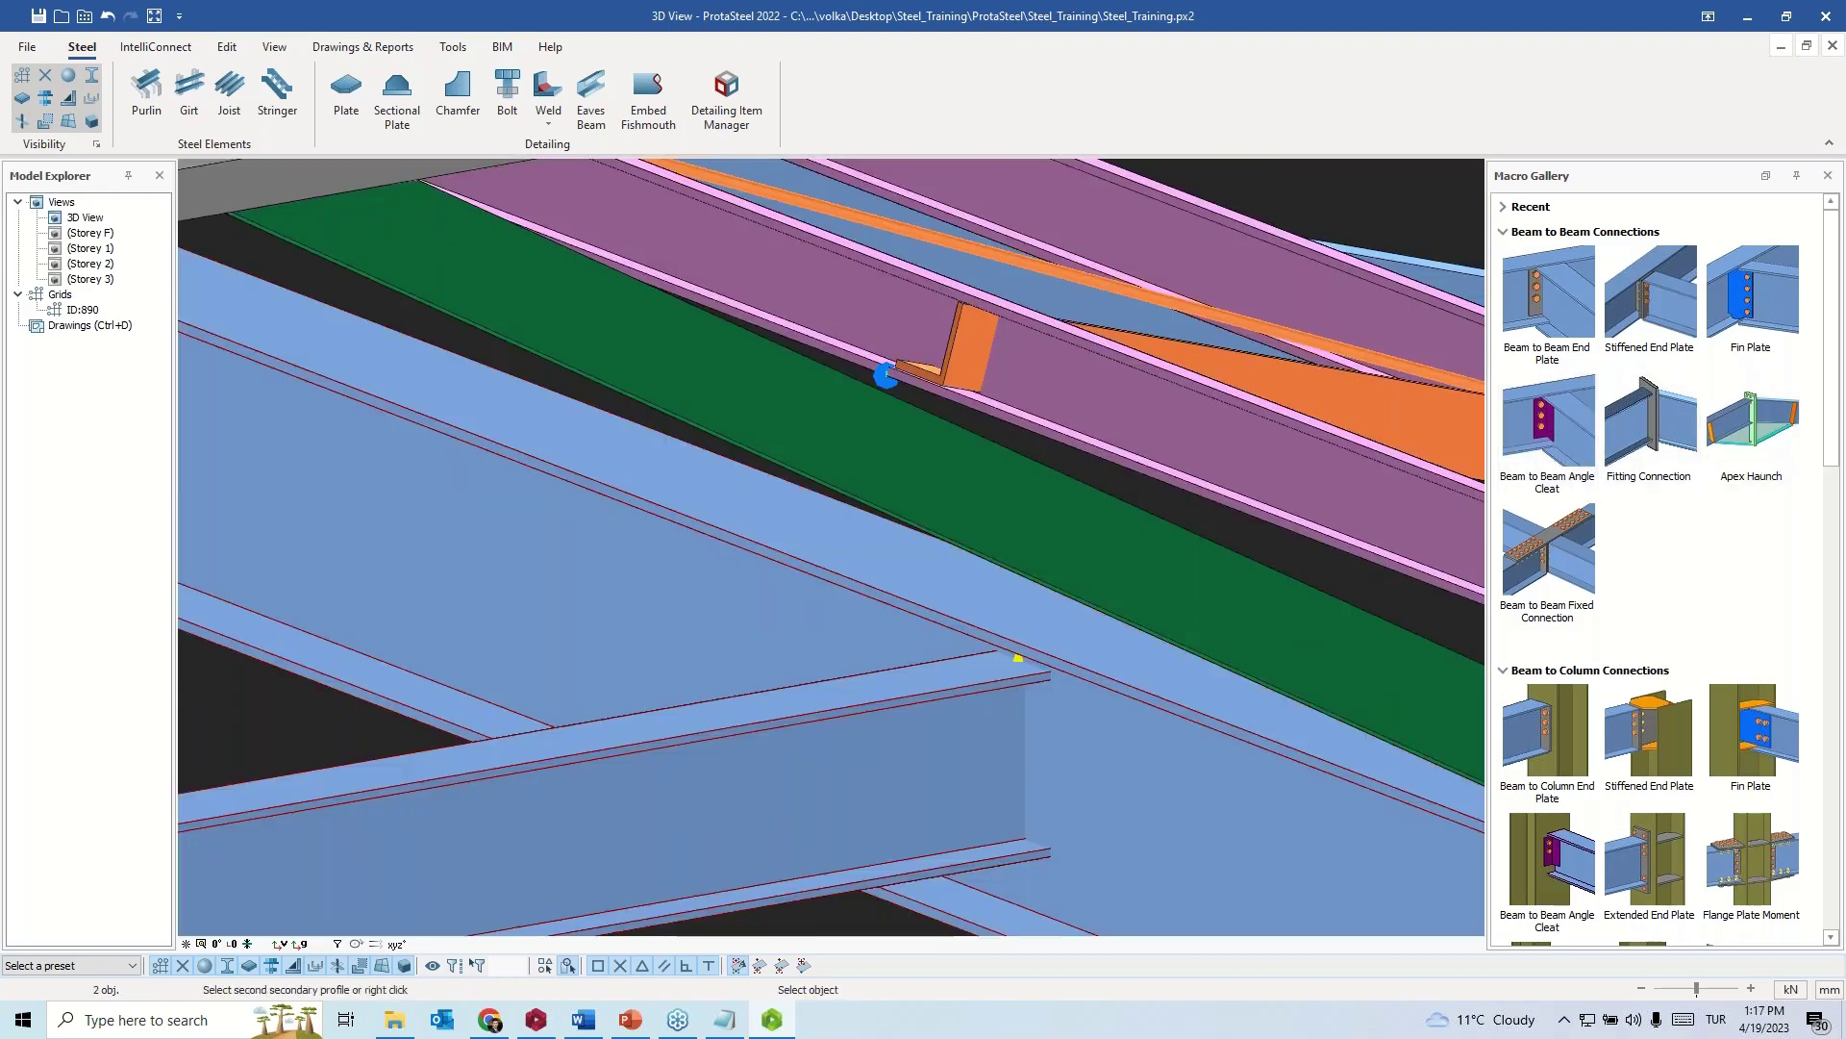
pyautogui.scroll(-5, 841, 615)
pyautogui.press('Escape')
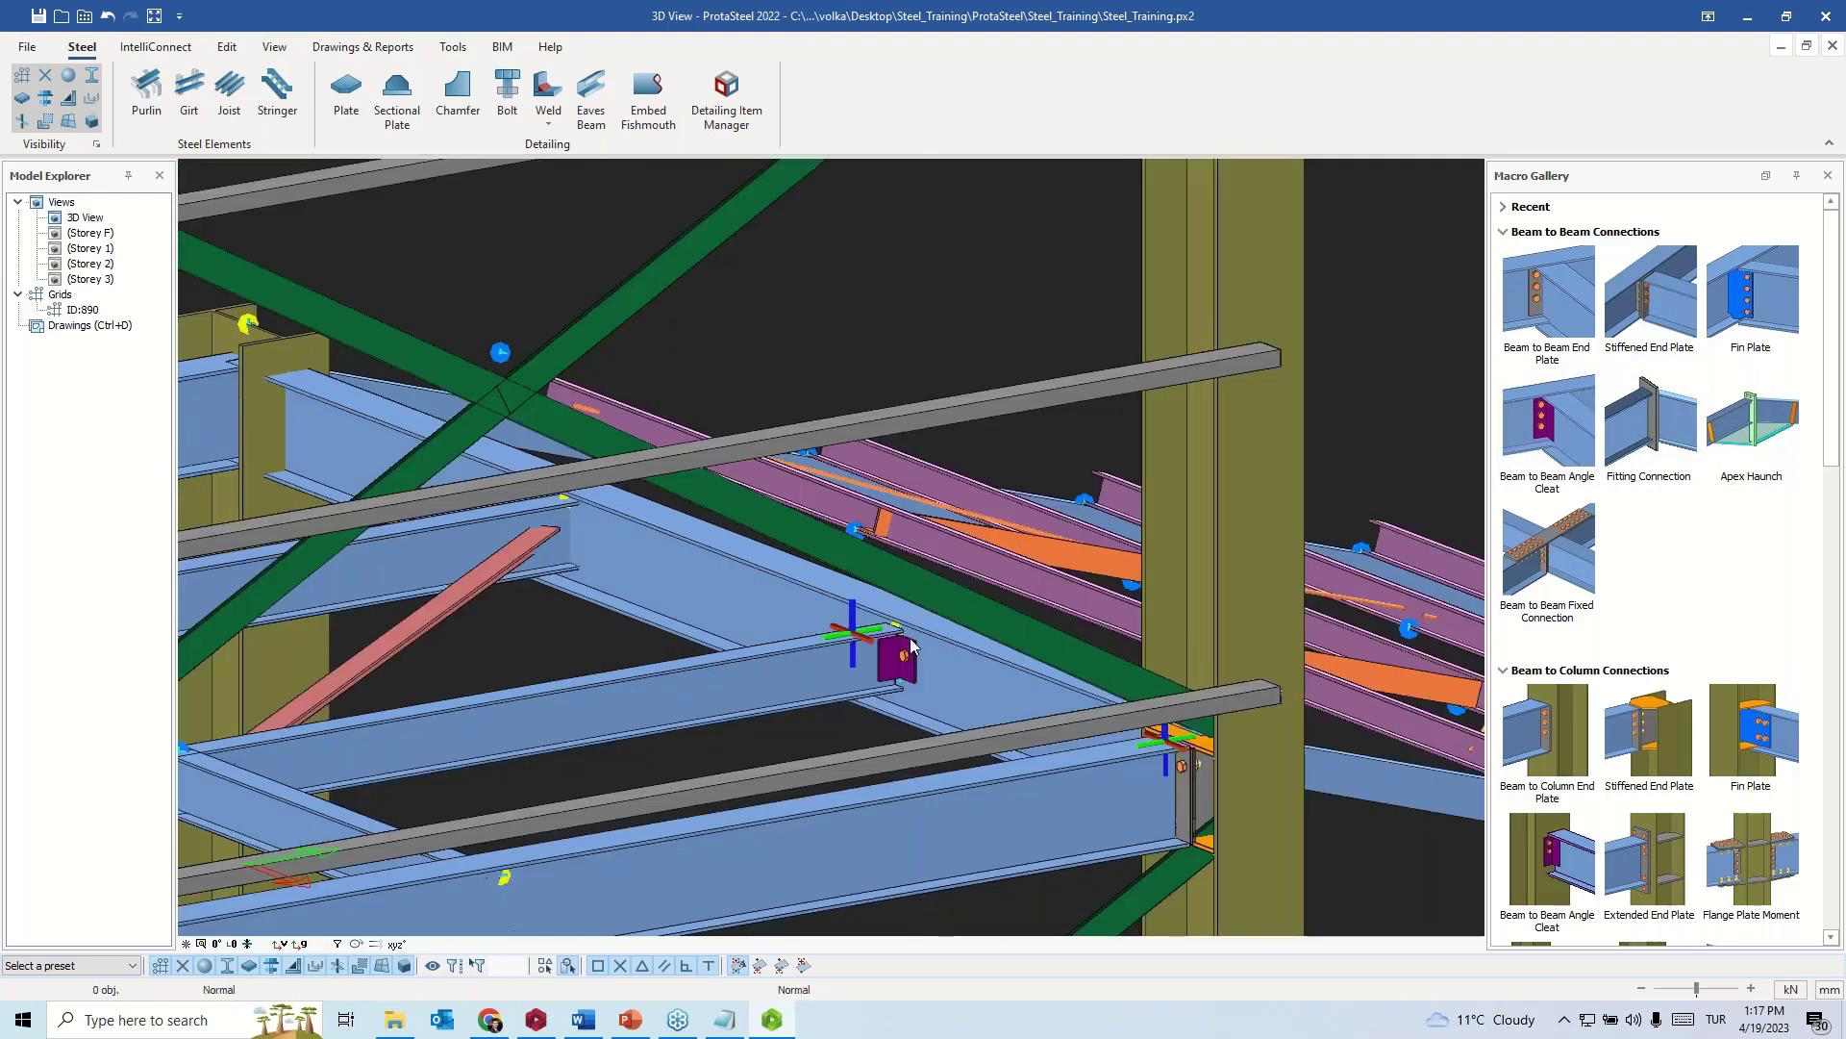
pyautogui.scroll(2, 915, 645)
pyautogui.scroll(5, 916, 647)
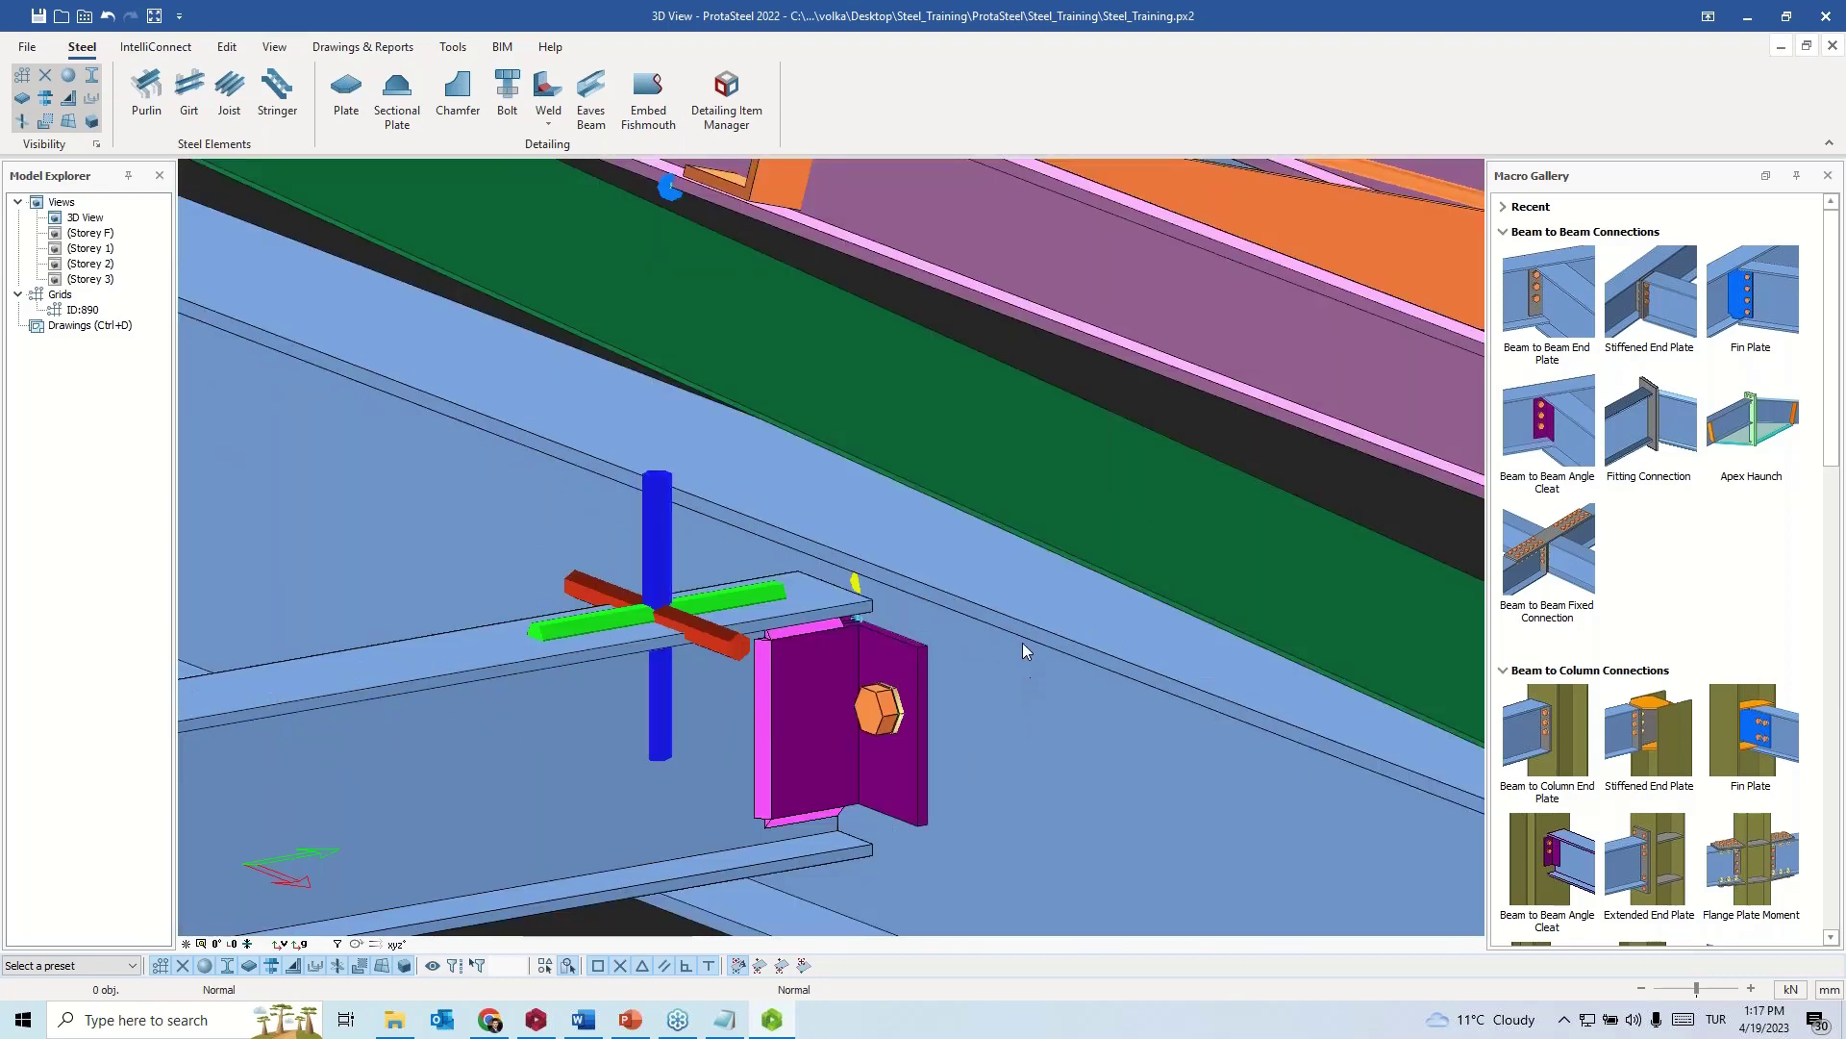
pyautogui.scroll(-10, 1020, 627)
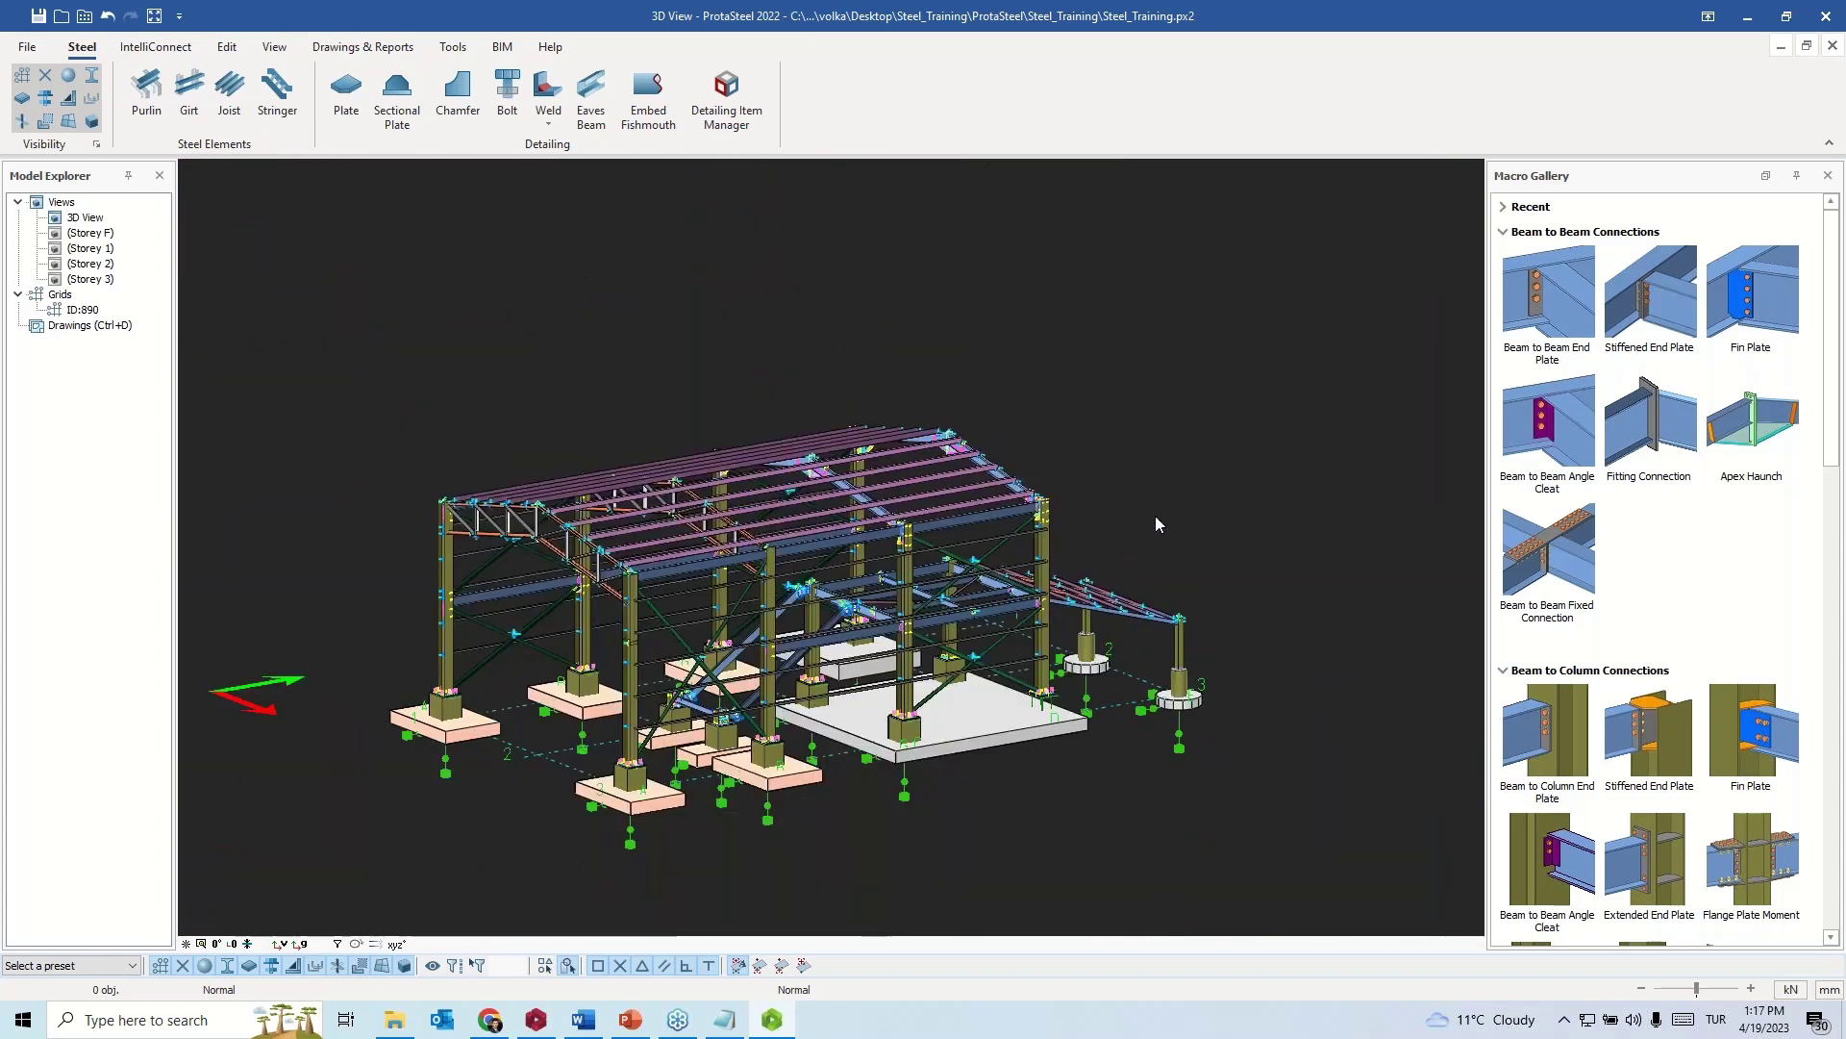
pyautogui.rightClick(1168, 482)
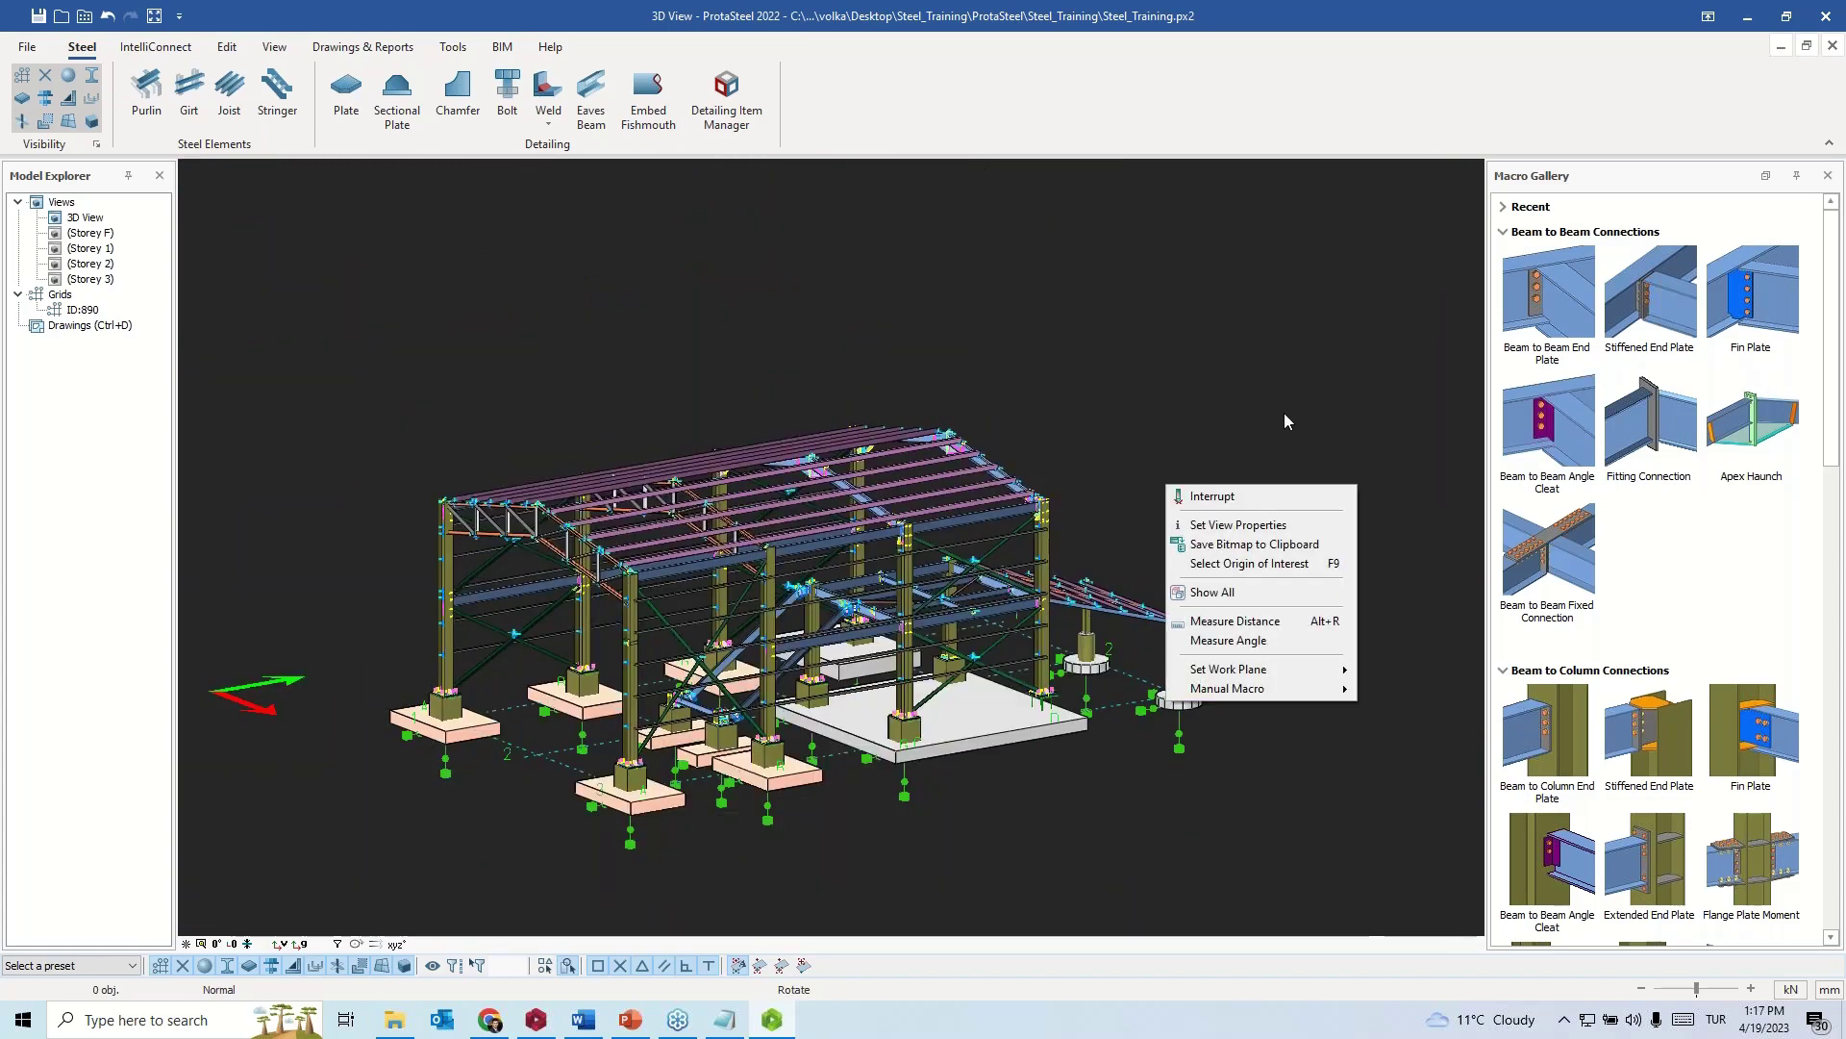
pyautogui.click(1224, 430)
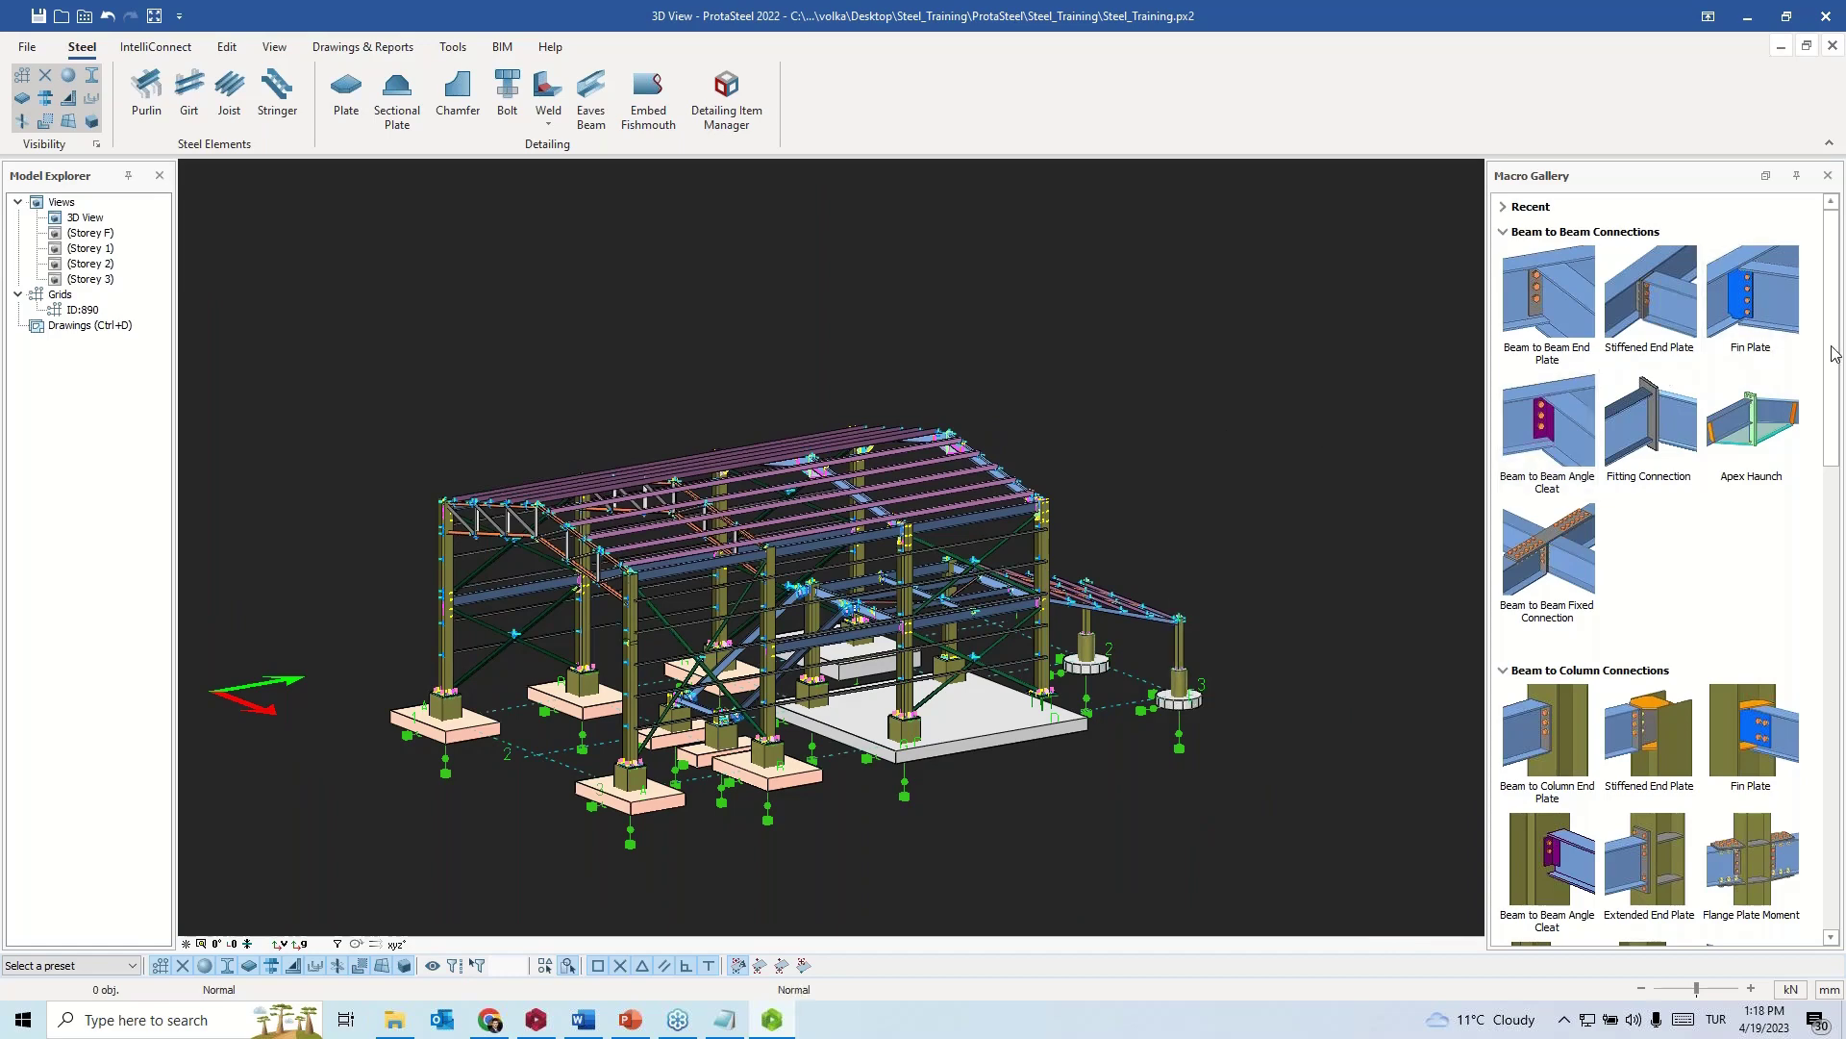
pyautogui.moveTo(1200, 524); pyautogui.dragTo(856, 569, button='right')
pyautogui.moveTo(818, 537); pyautogui.dragTo(789, 538, button='middle')
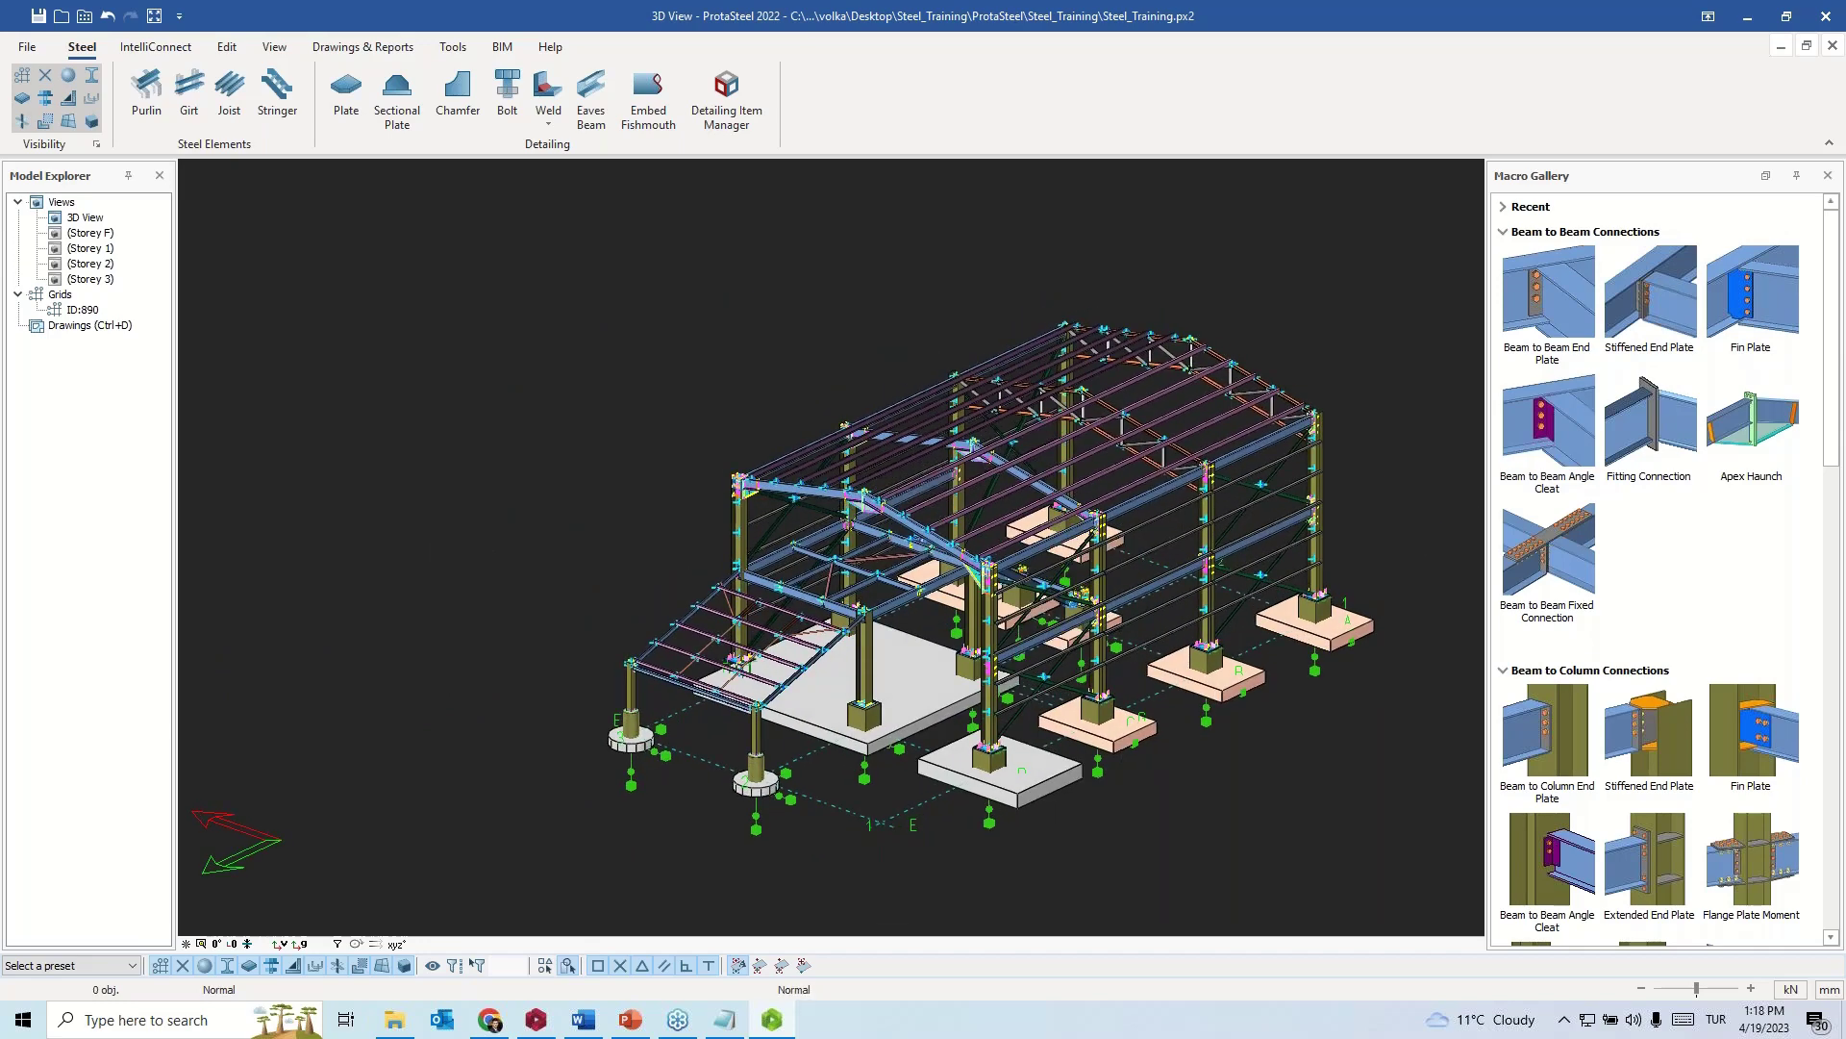
pyautogui.scroll(2, 856, 770)
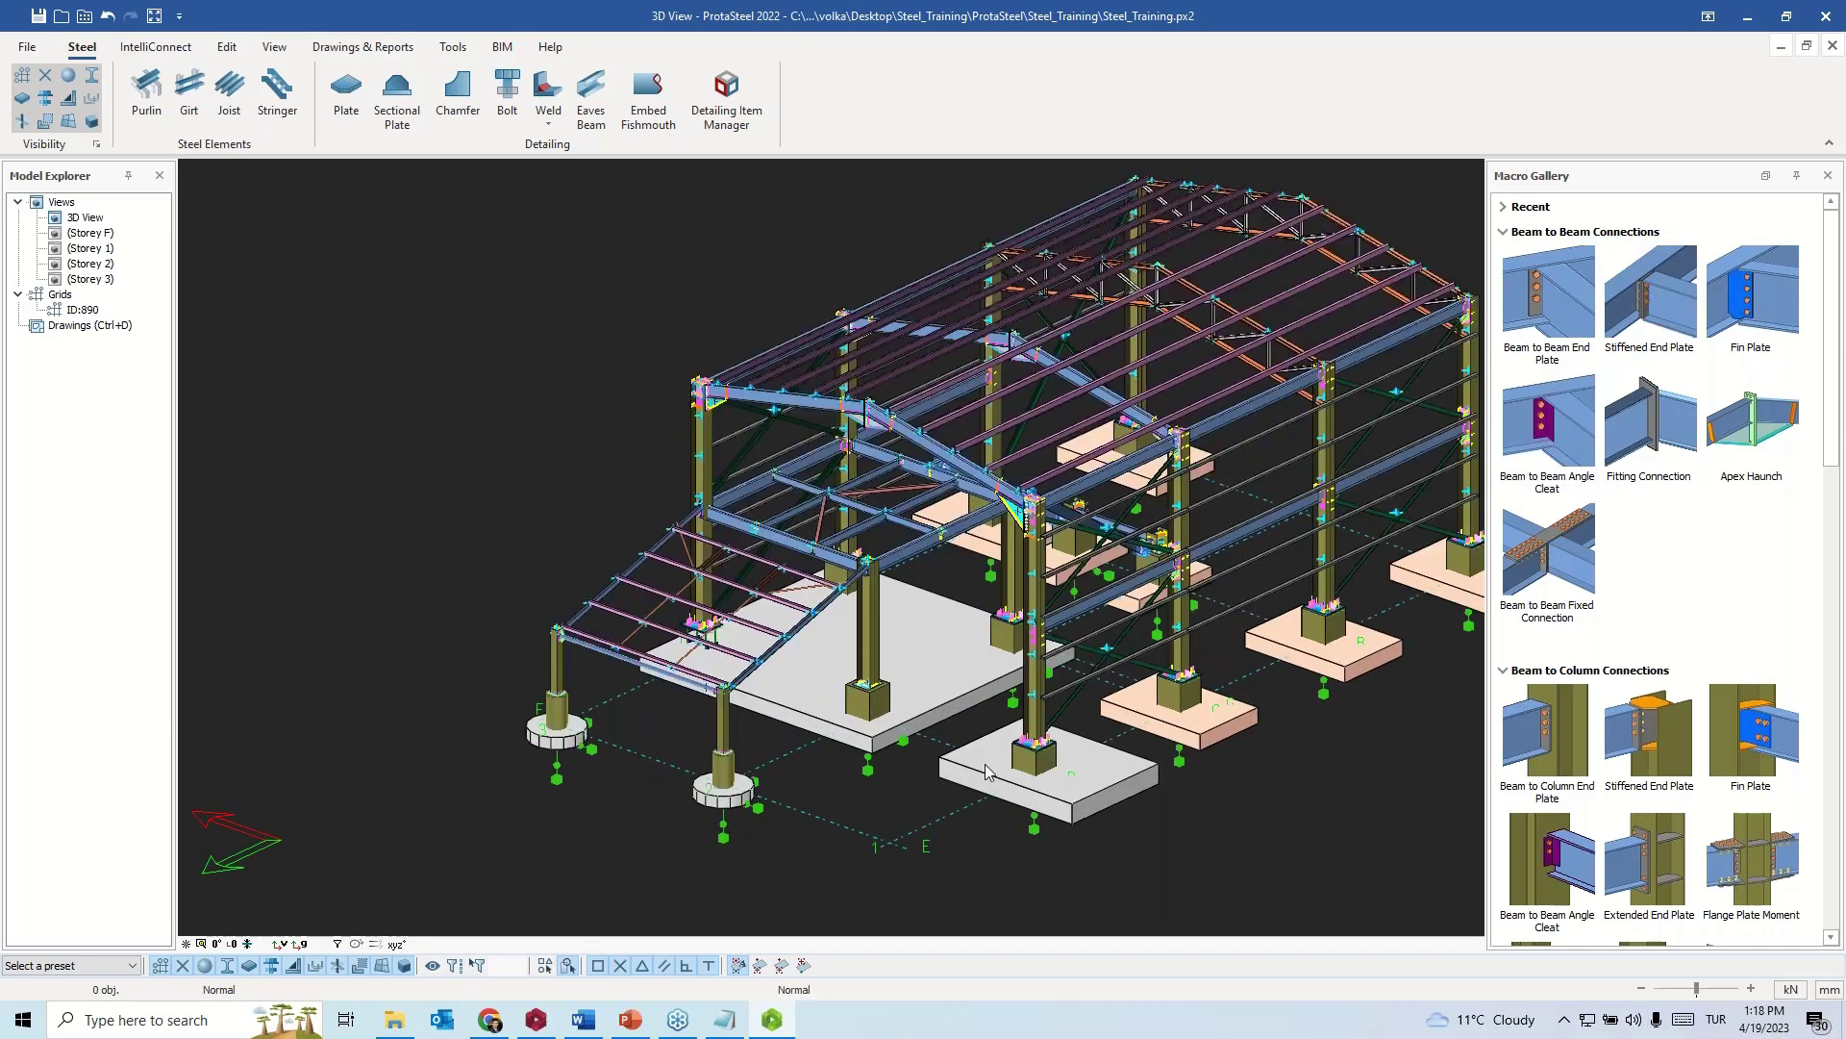
pyautogui.scroll(2, 987, 772)
pyautogui.moveTo(987, 772); pyautogui.dragTo(844, 757, button='middle')
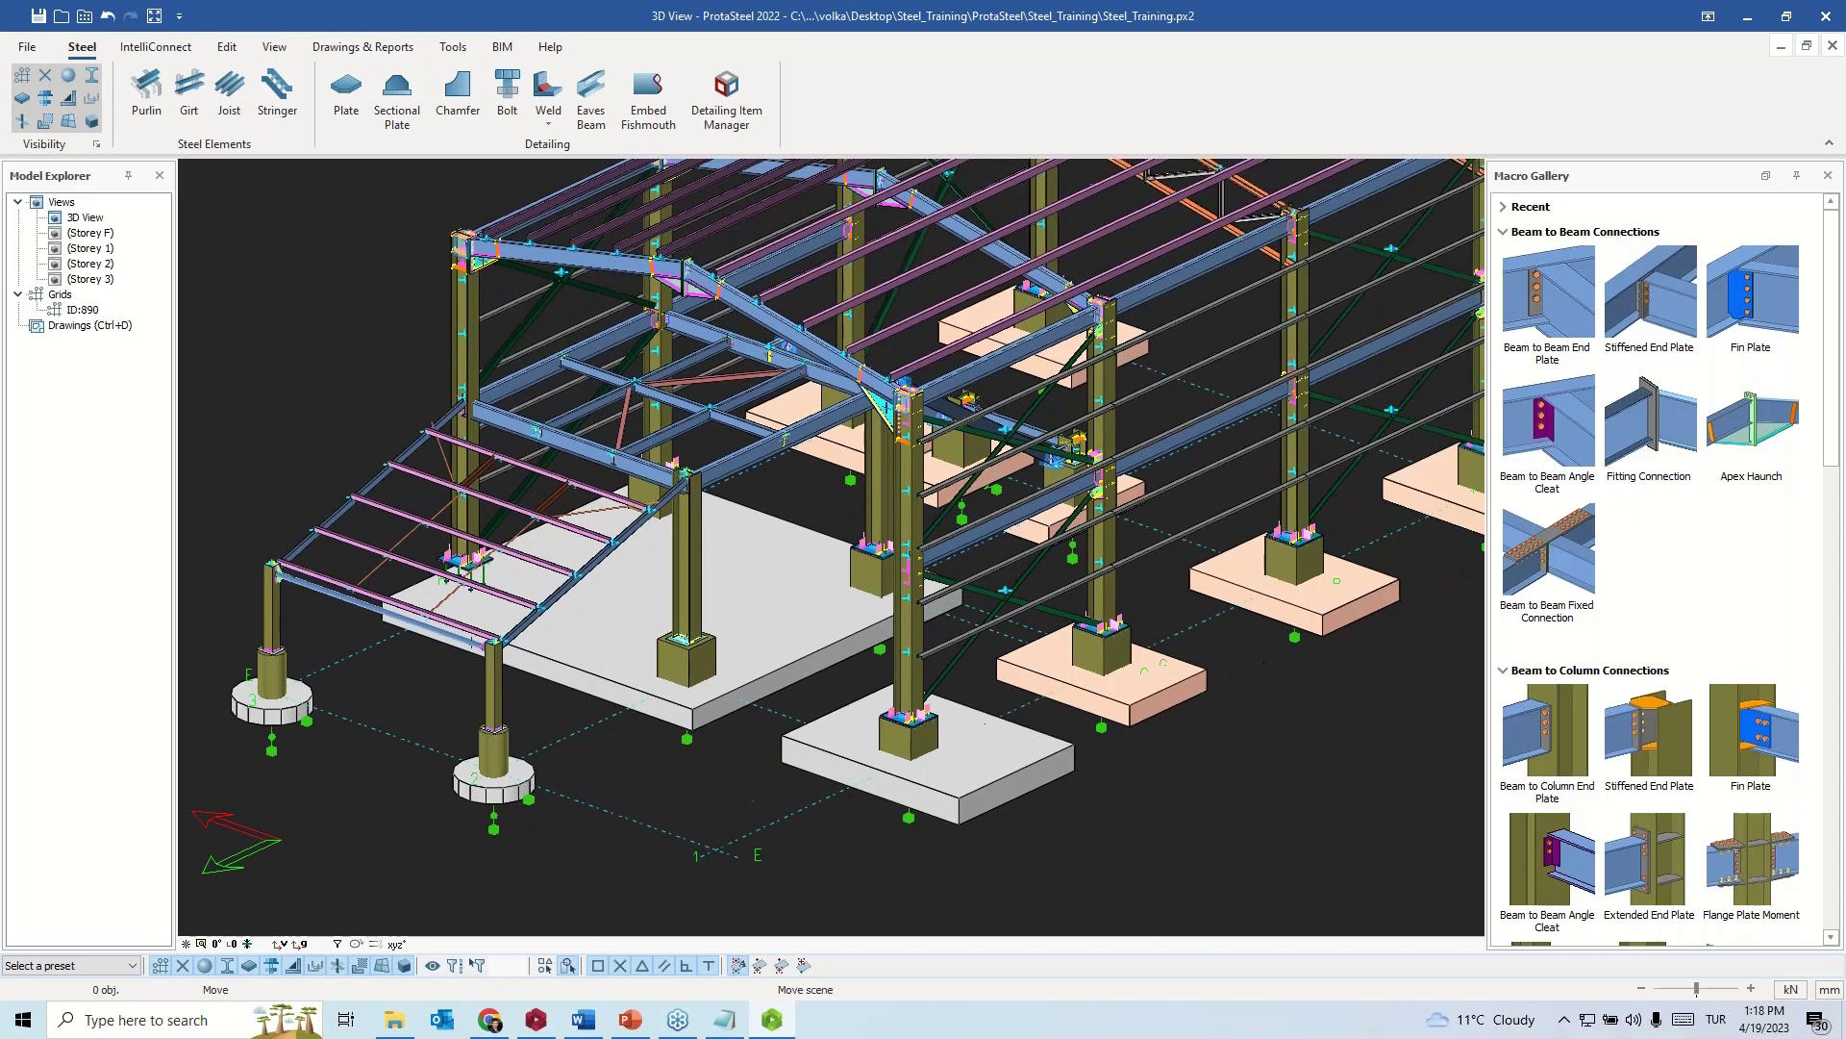
pyautogui.moveTo(931, 652); pyautogui.dragTo(873, 681, button='middle')
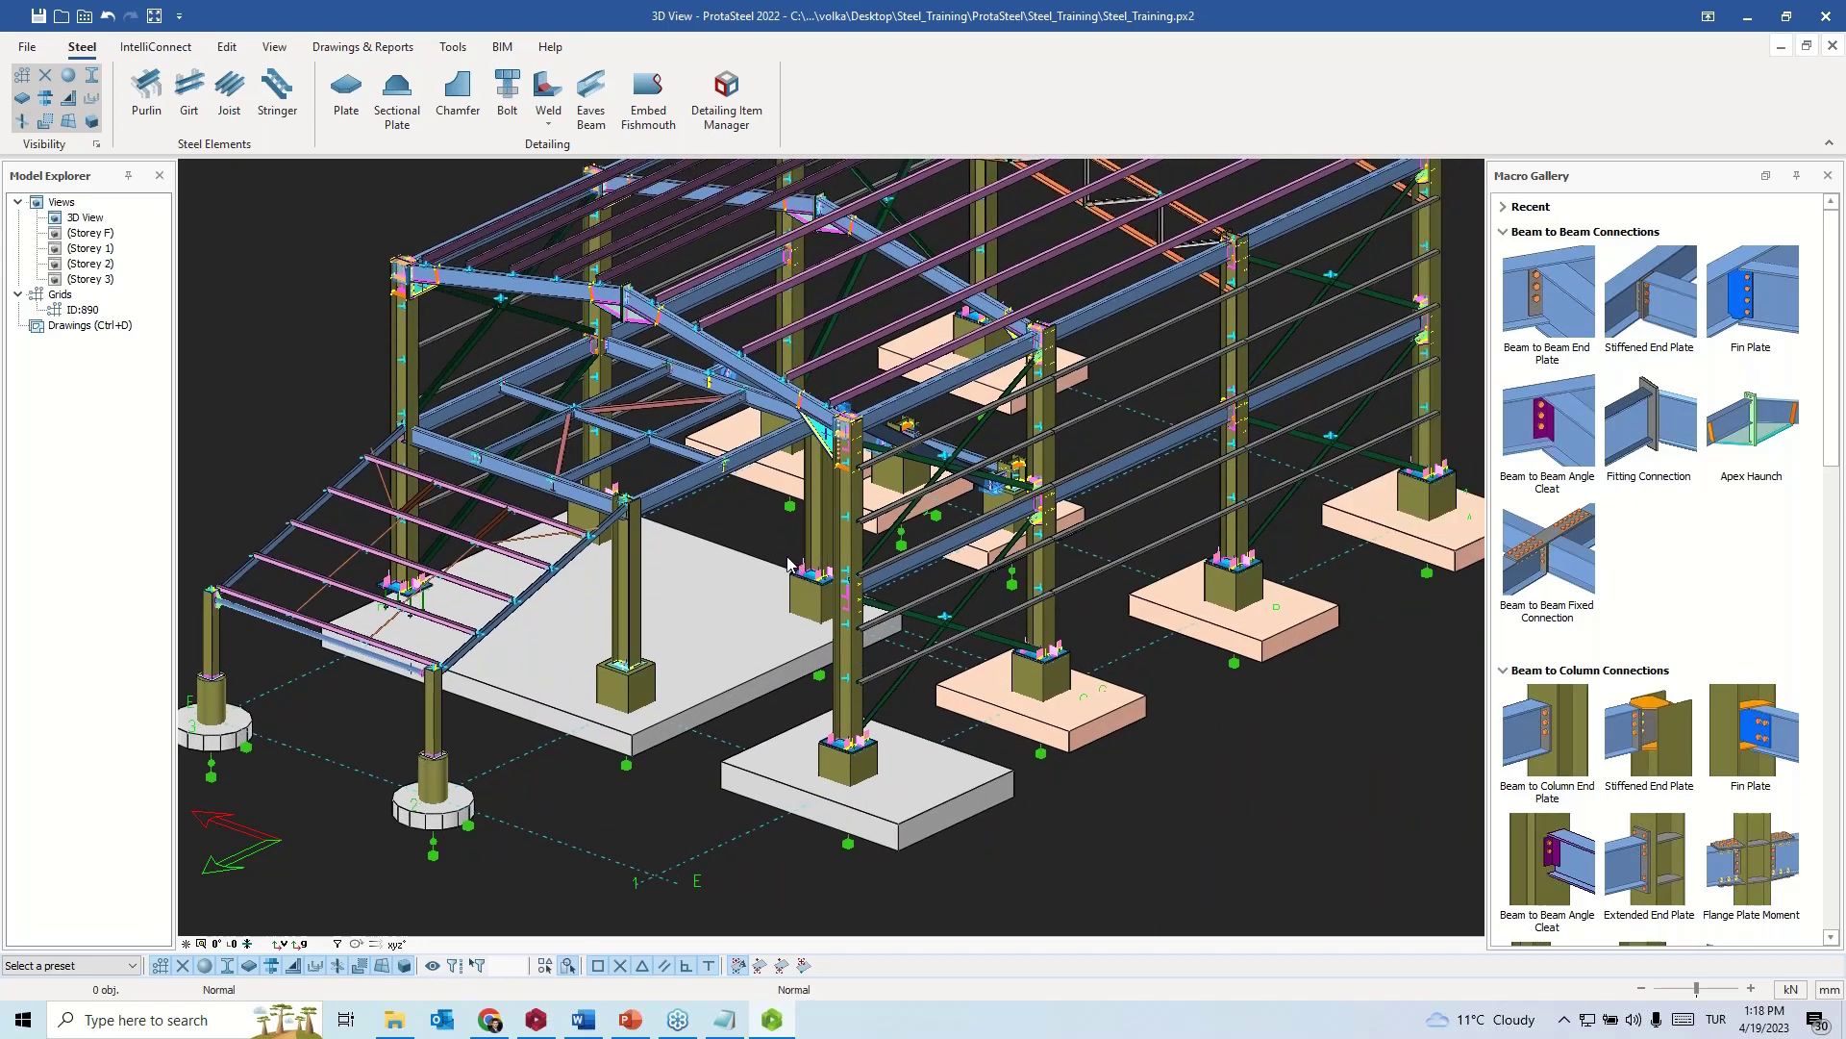
pyautogui.scroll(-1, 1360, 632)
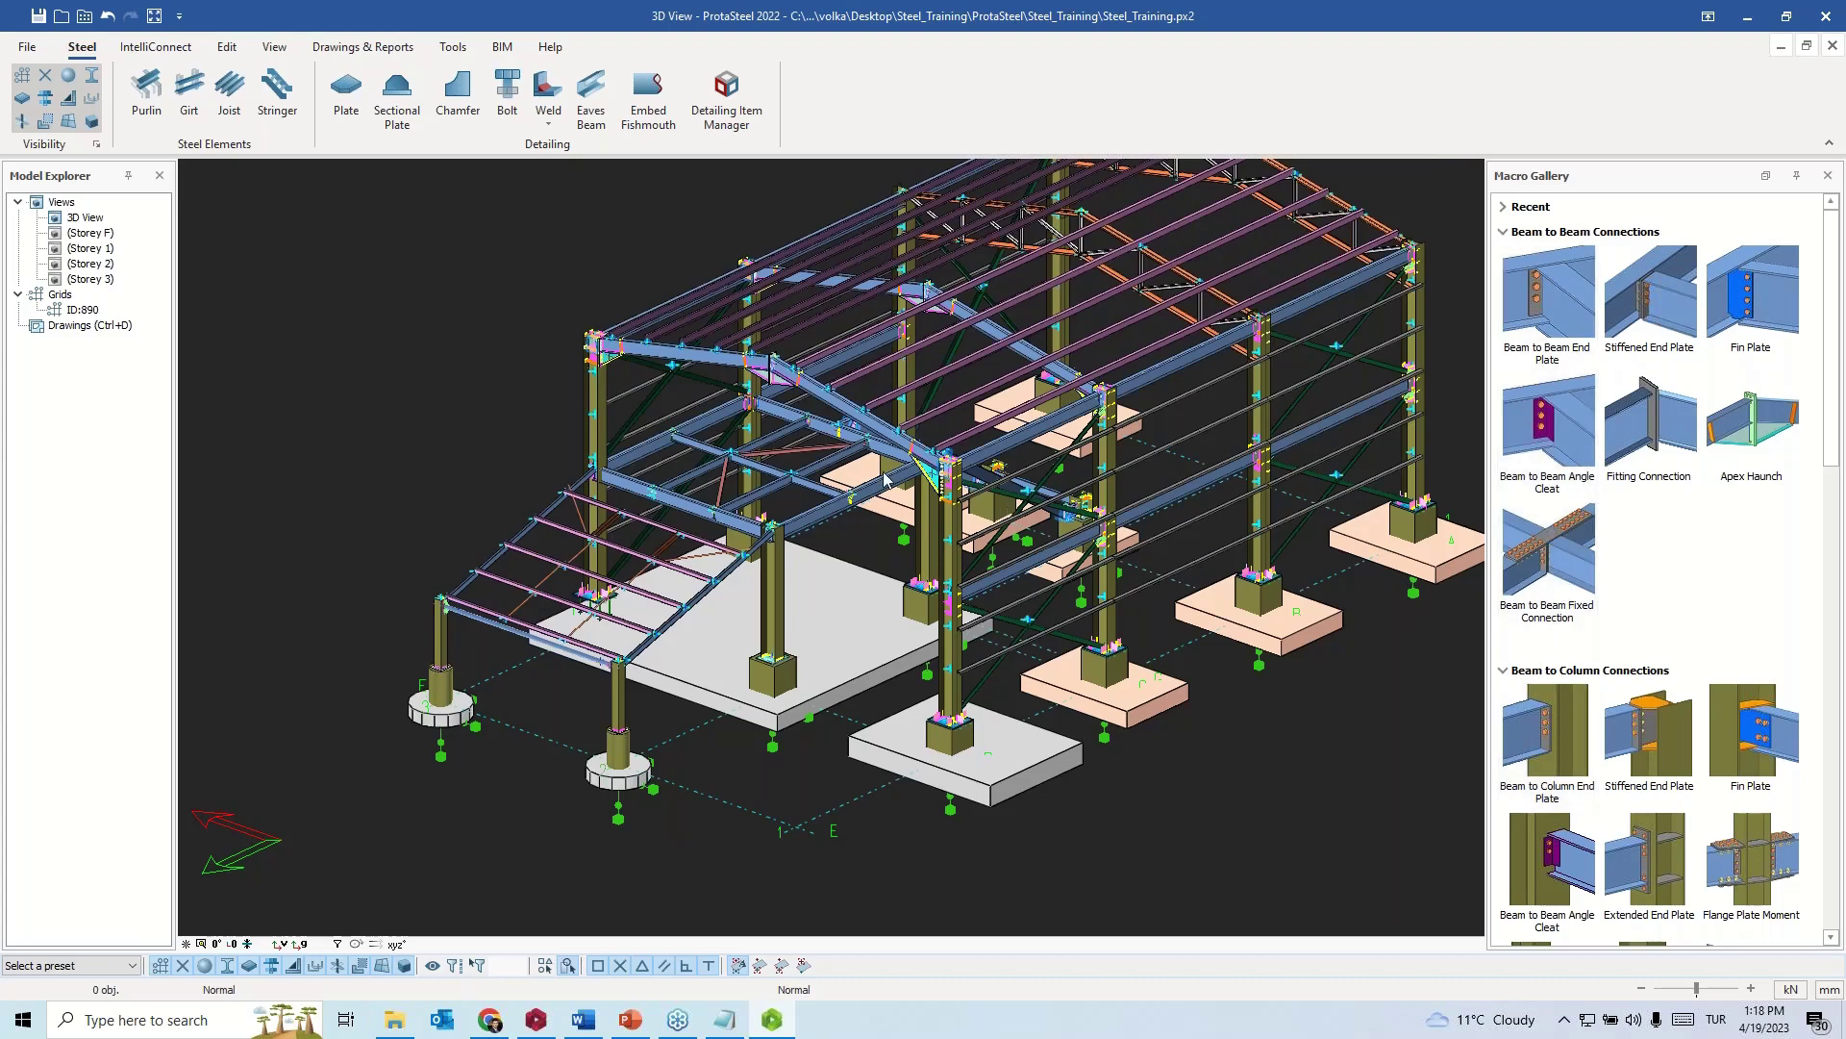
pyautogui.scroll(-3, 803, 512)
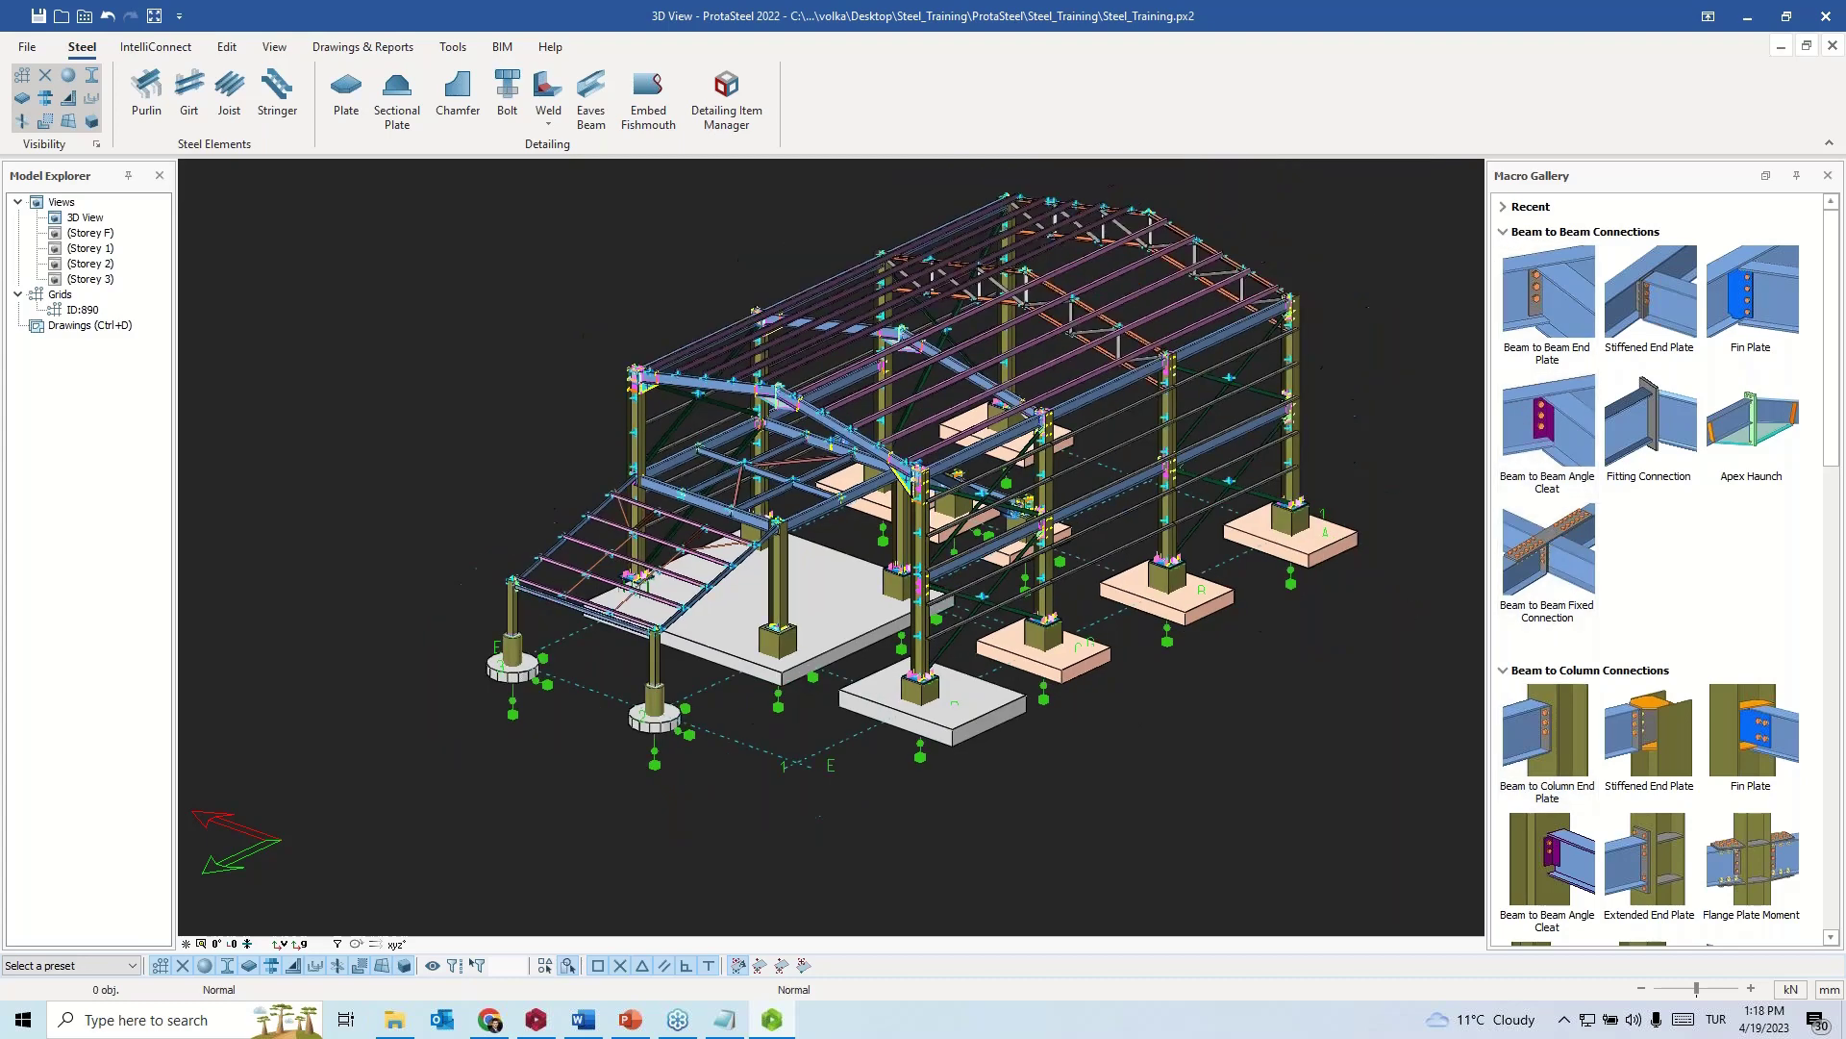
pyautogui.scroll(-6, 1635, 762)
pyautogui.scroll(-3, 1635, 766)
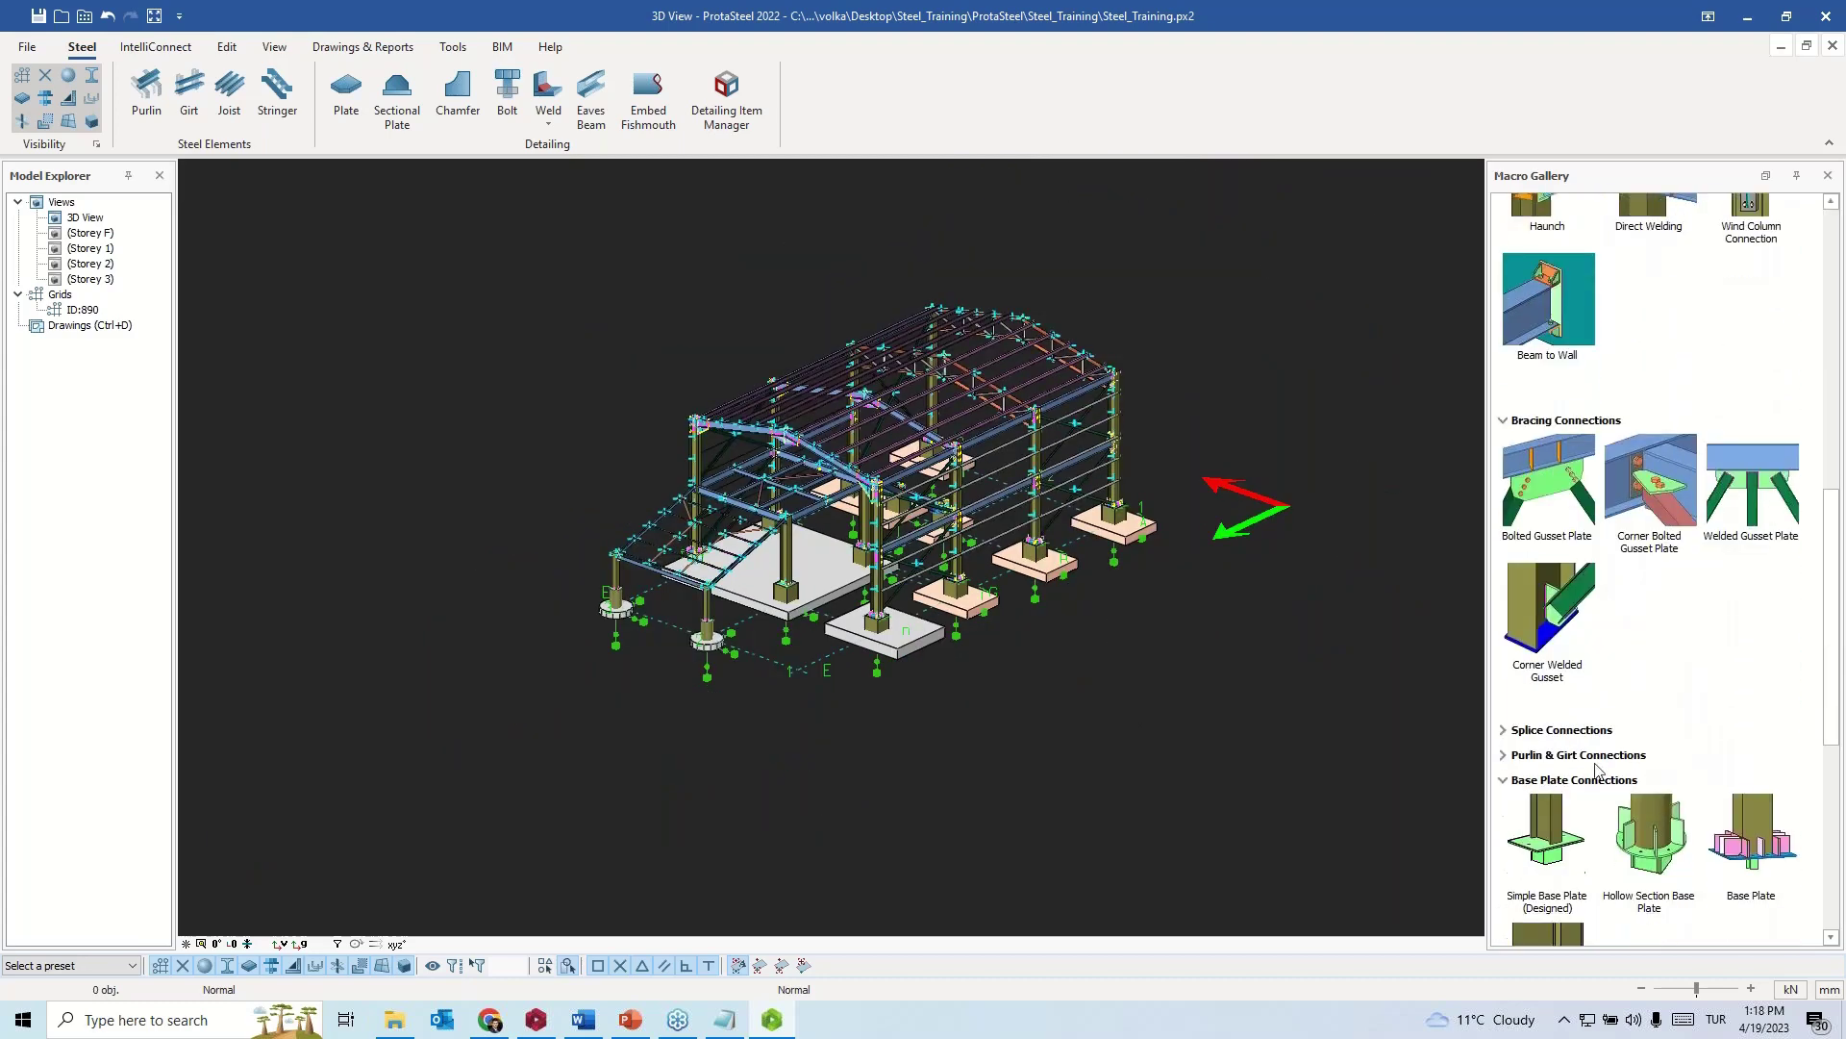
# - Generate a stair between the two sloping stringers beneath the mezzanine
pyautogui.scroll(-6, 1550, 786)
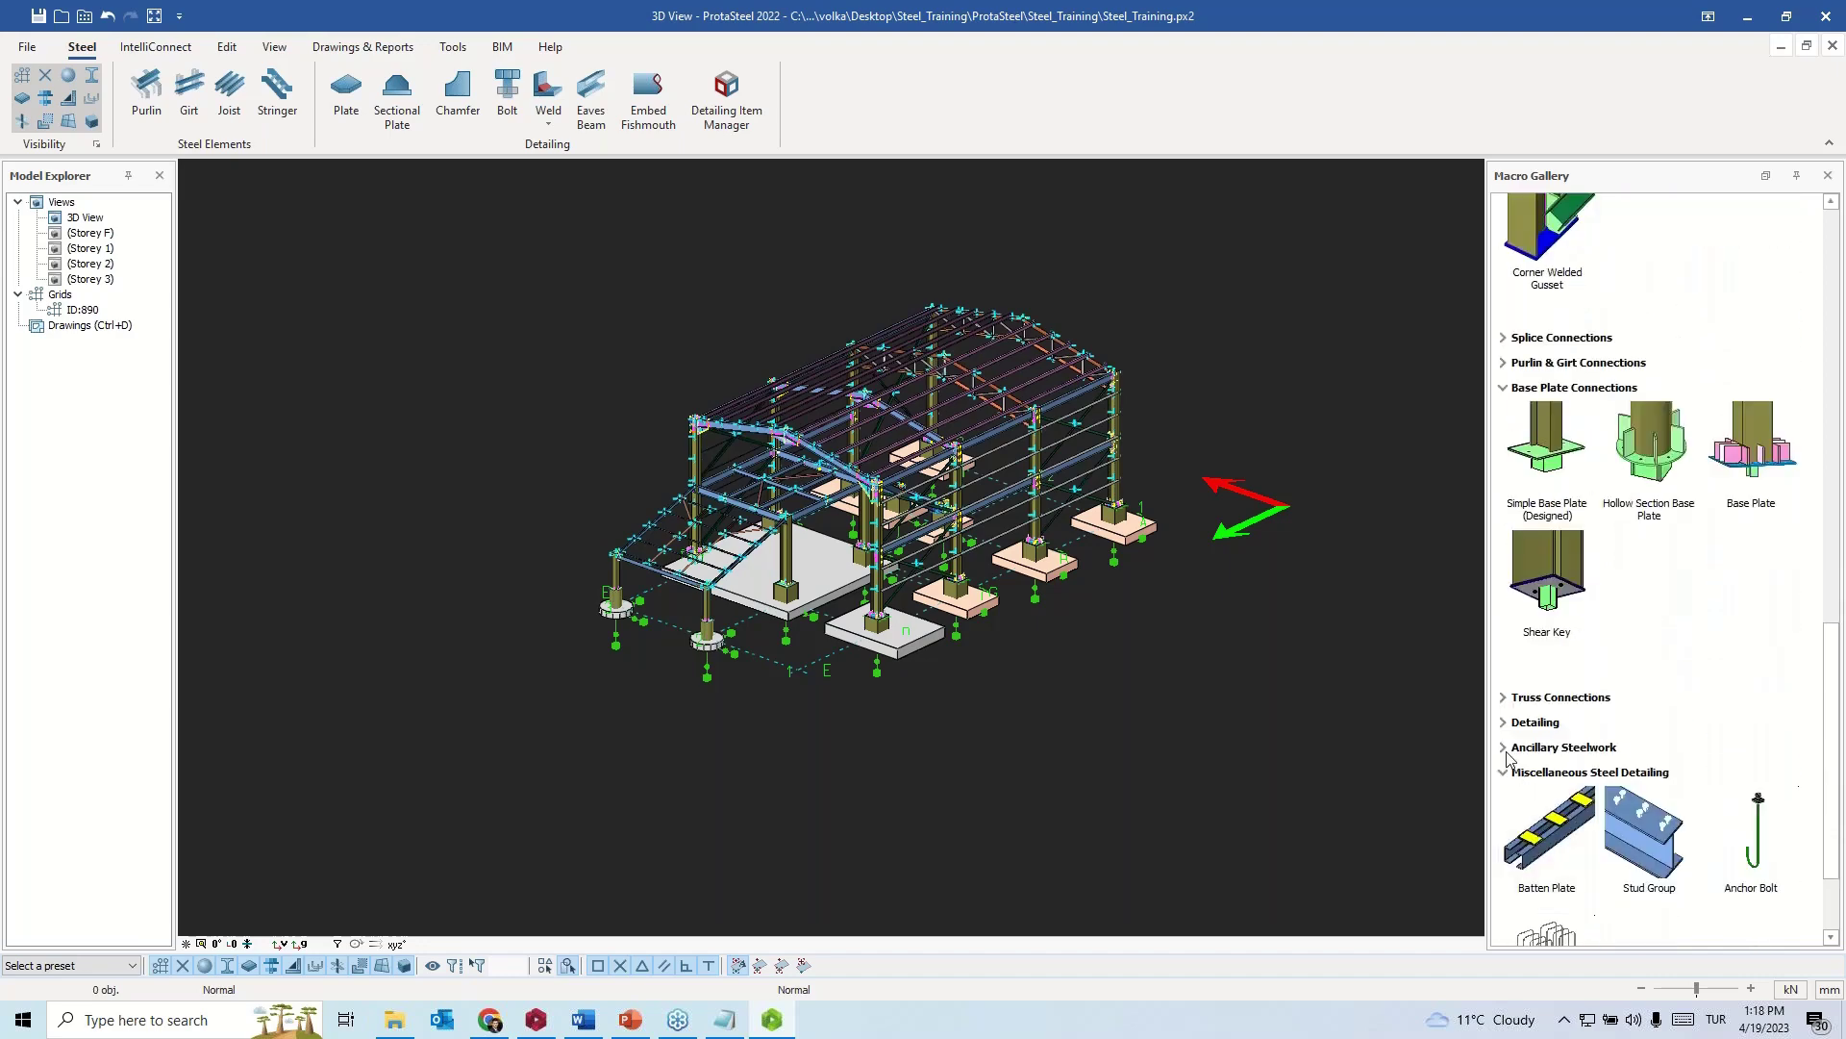
pyautogui.click(1504, 722)
pyautogui.scroll(-3, 1508, 732)
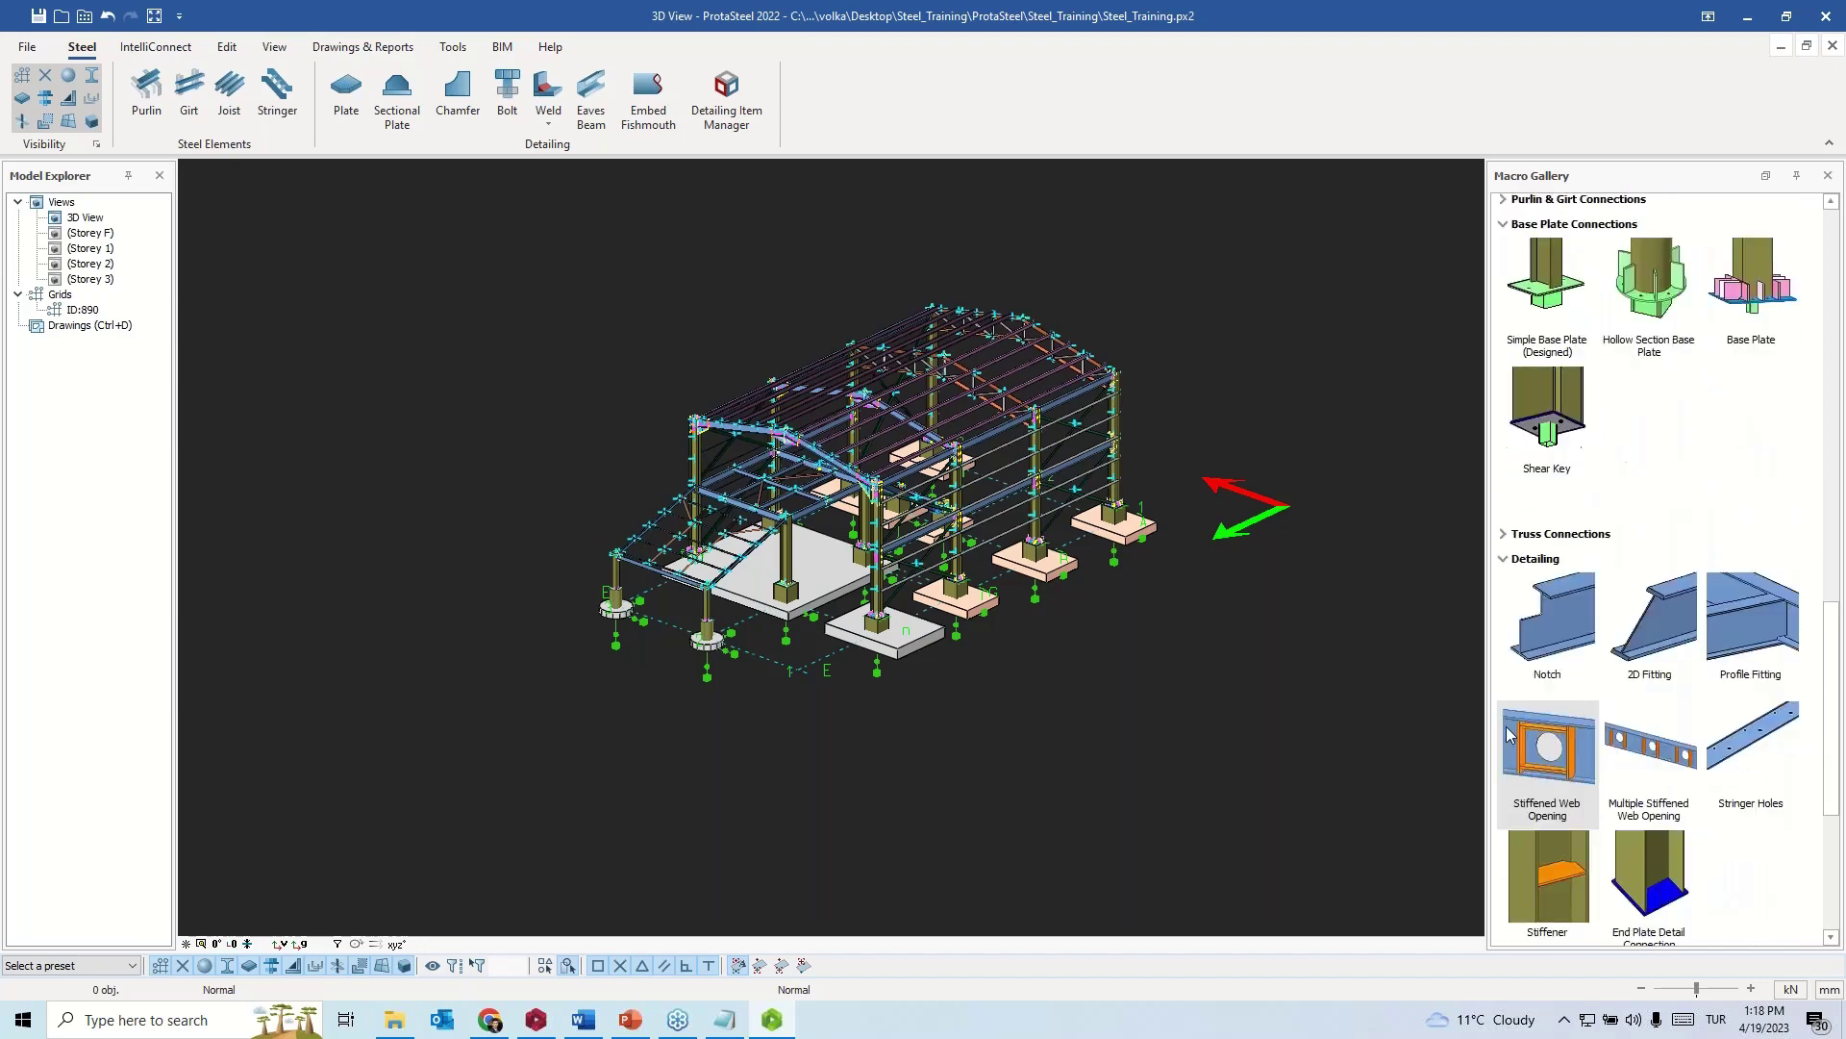
pyautogui.click(1751, 767)
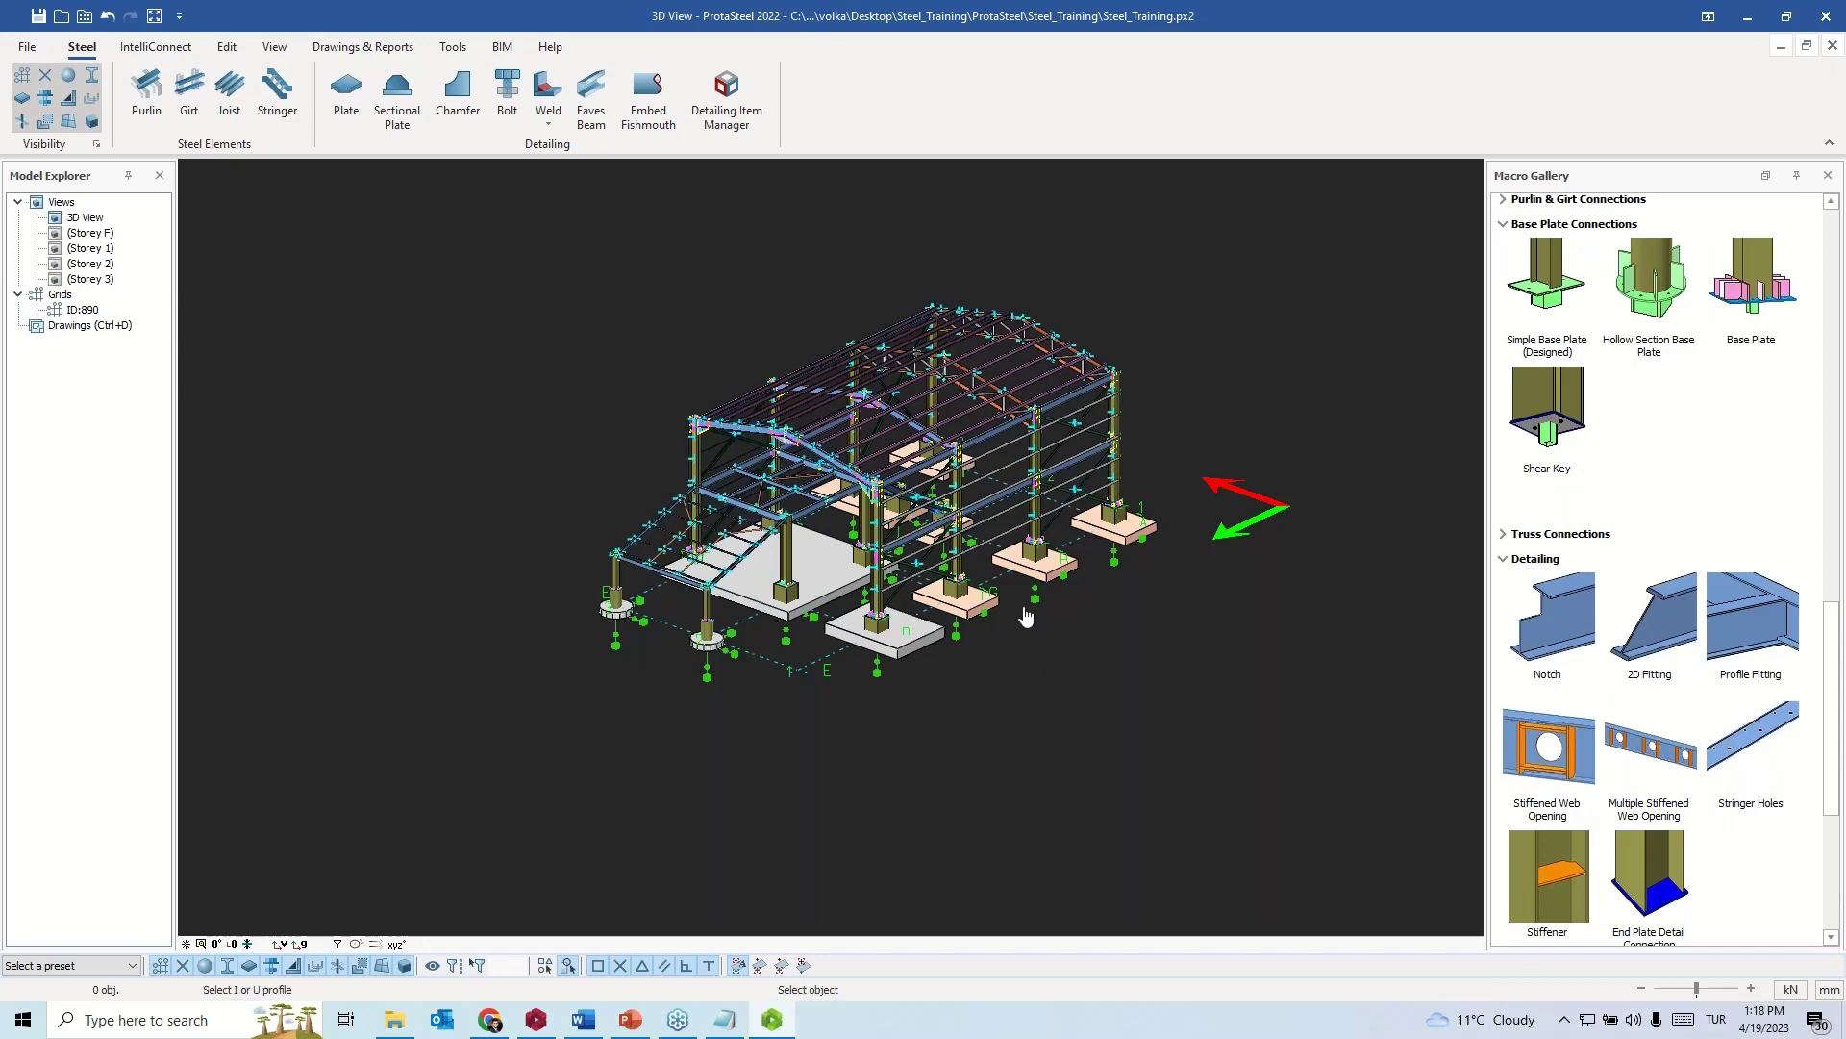
pyautogui.moveTo(1142, 633); pyautogui.dragTo(923, 577, button='middle')
pyautogui.scroll(8, 896, 546)
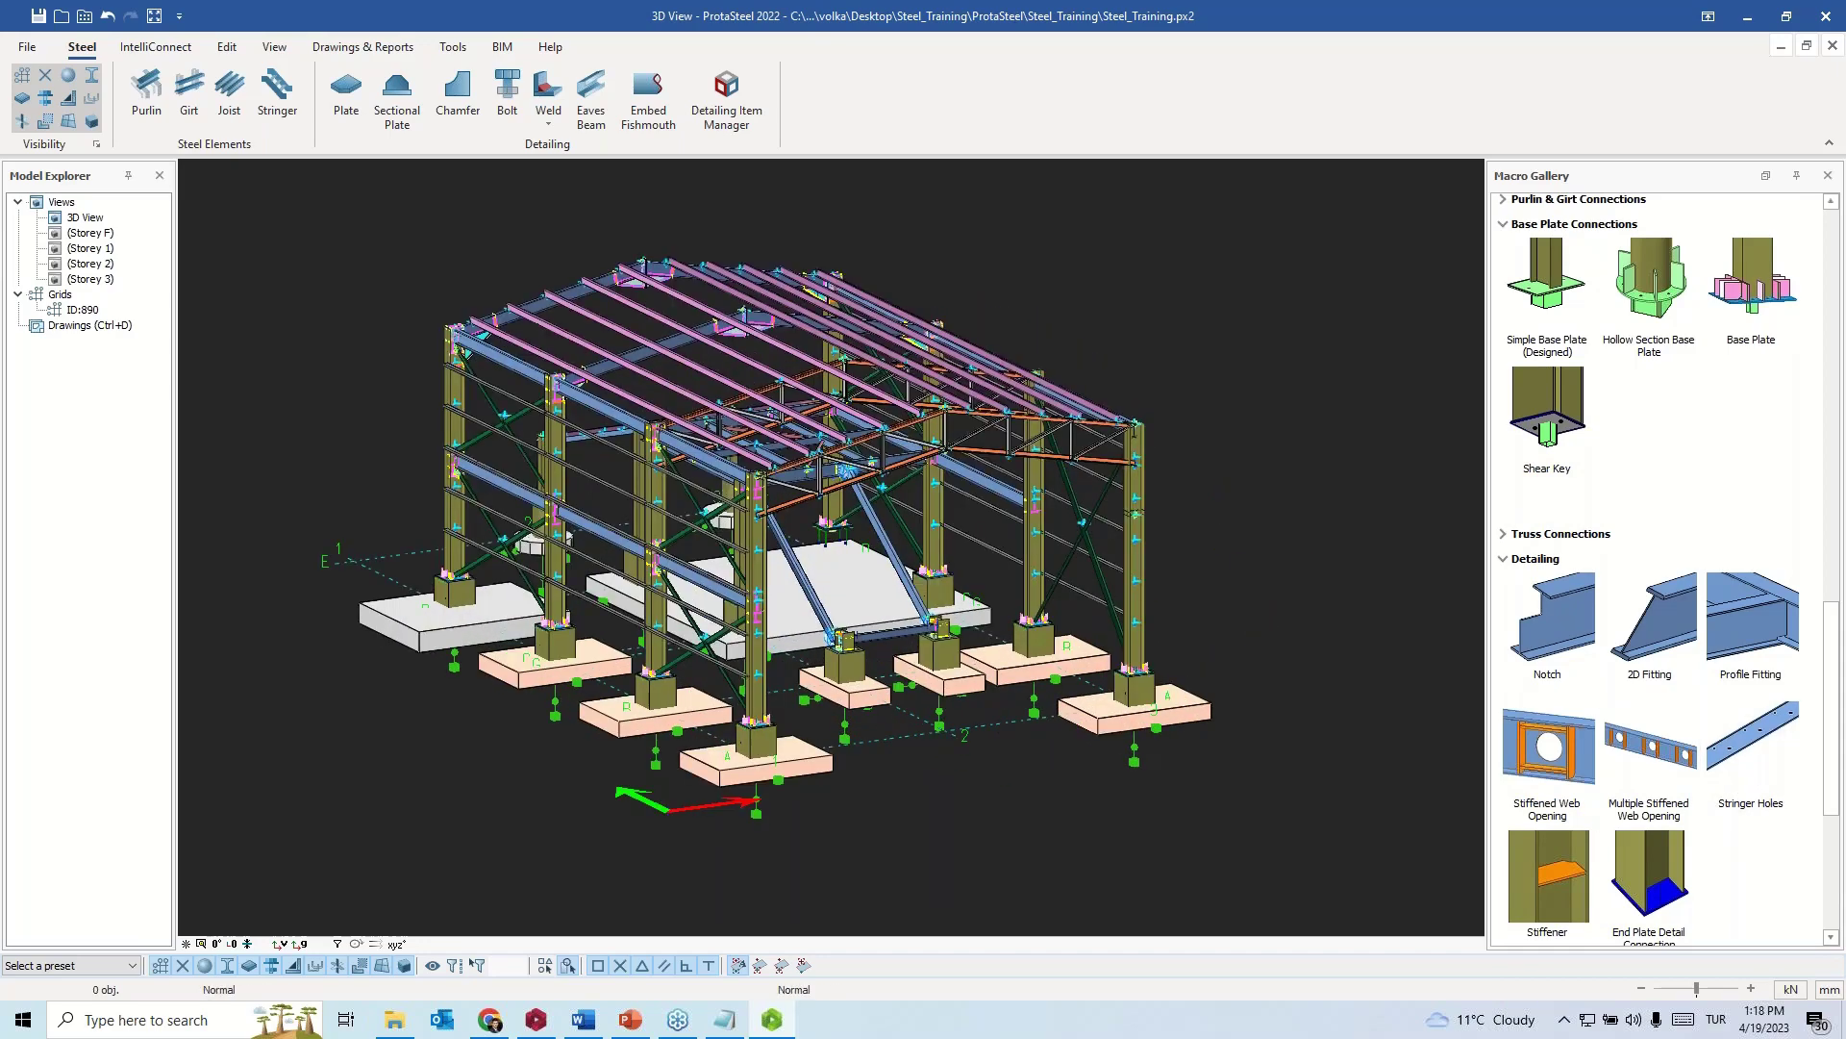
pyautogui.scroll(3, 897, 546)
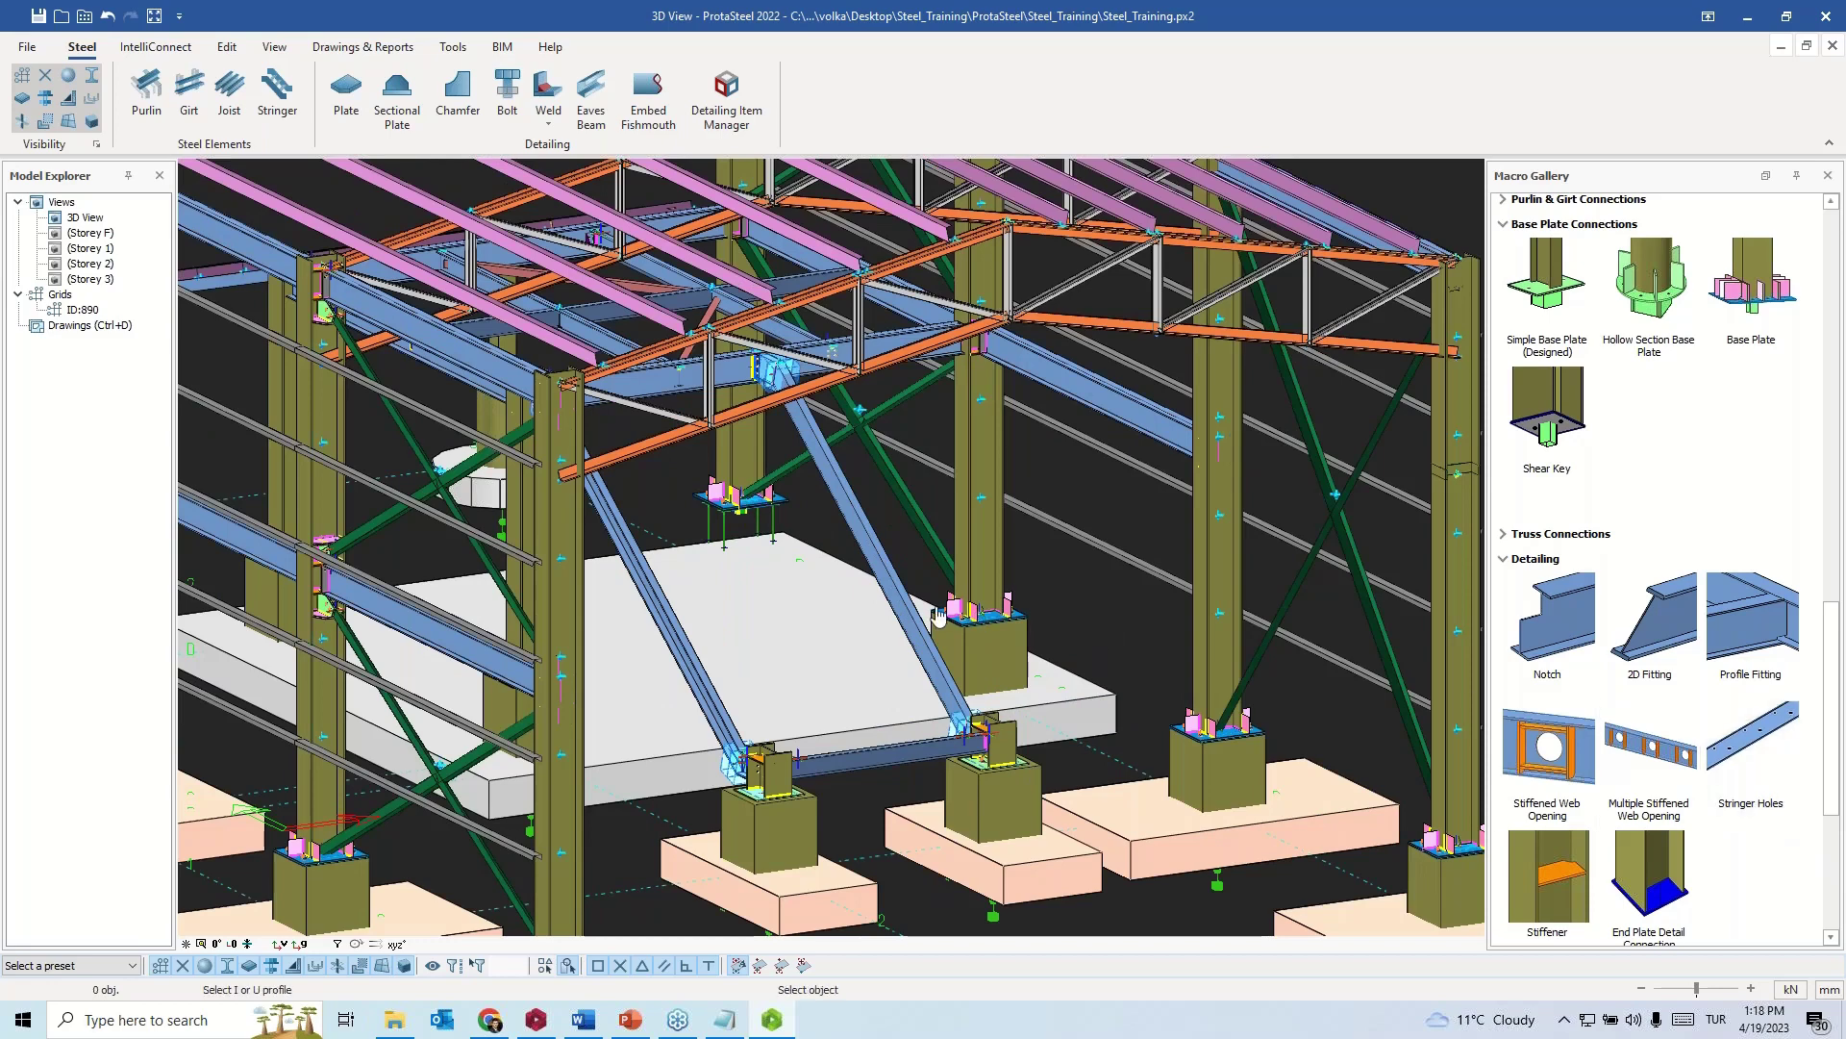
pyautogui.click(689, 662)
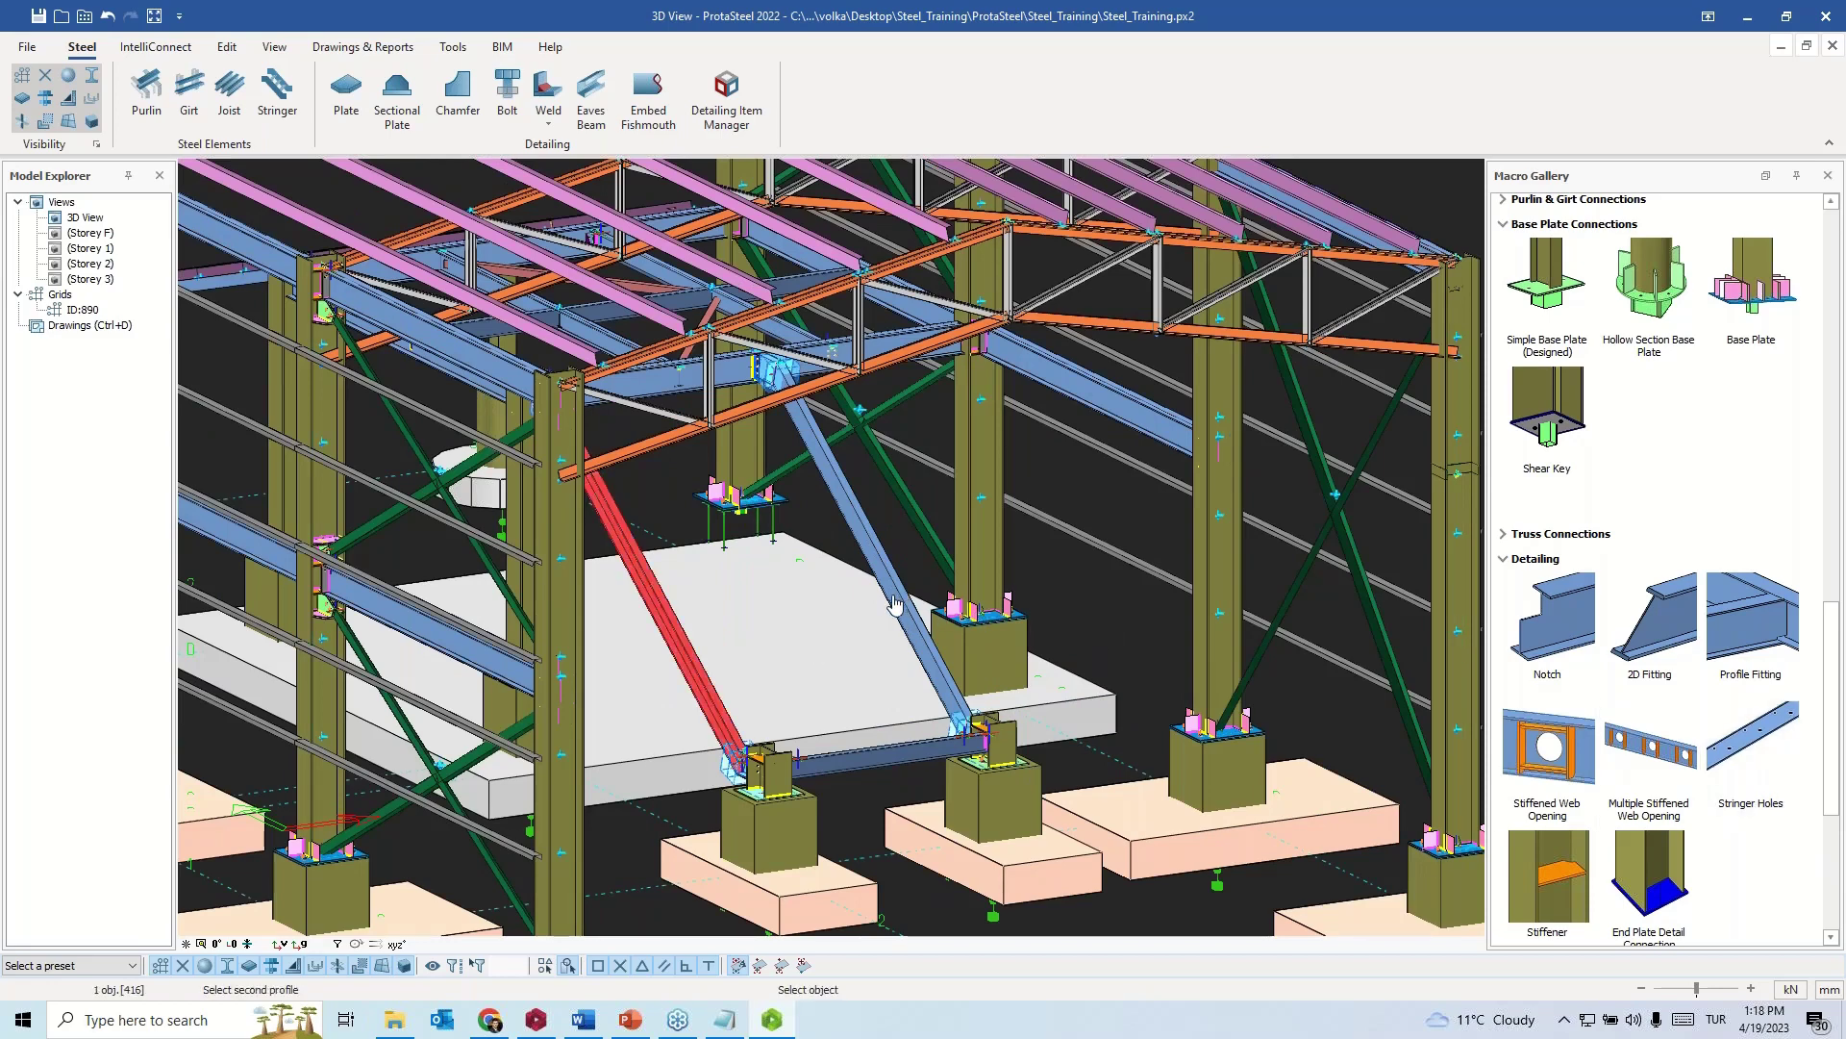
pyautogui.click(894, 603)
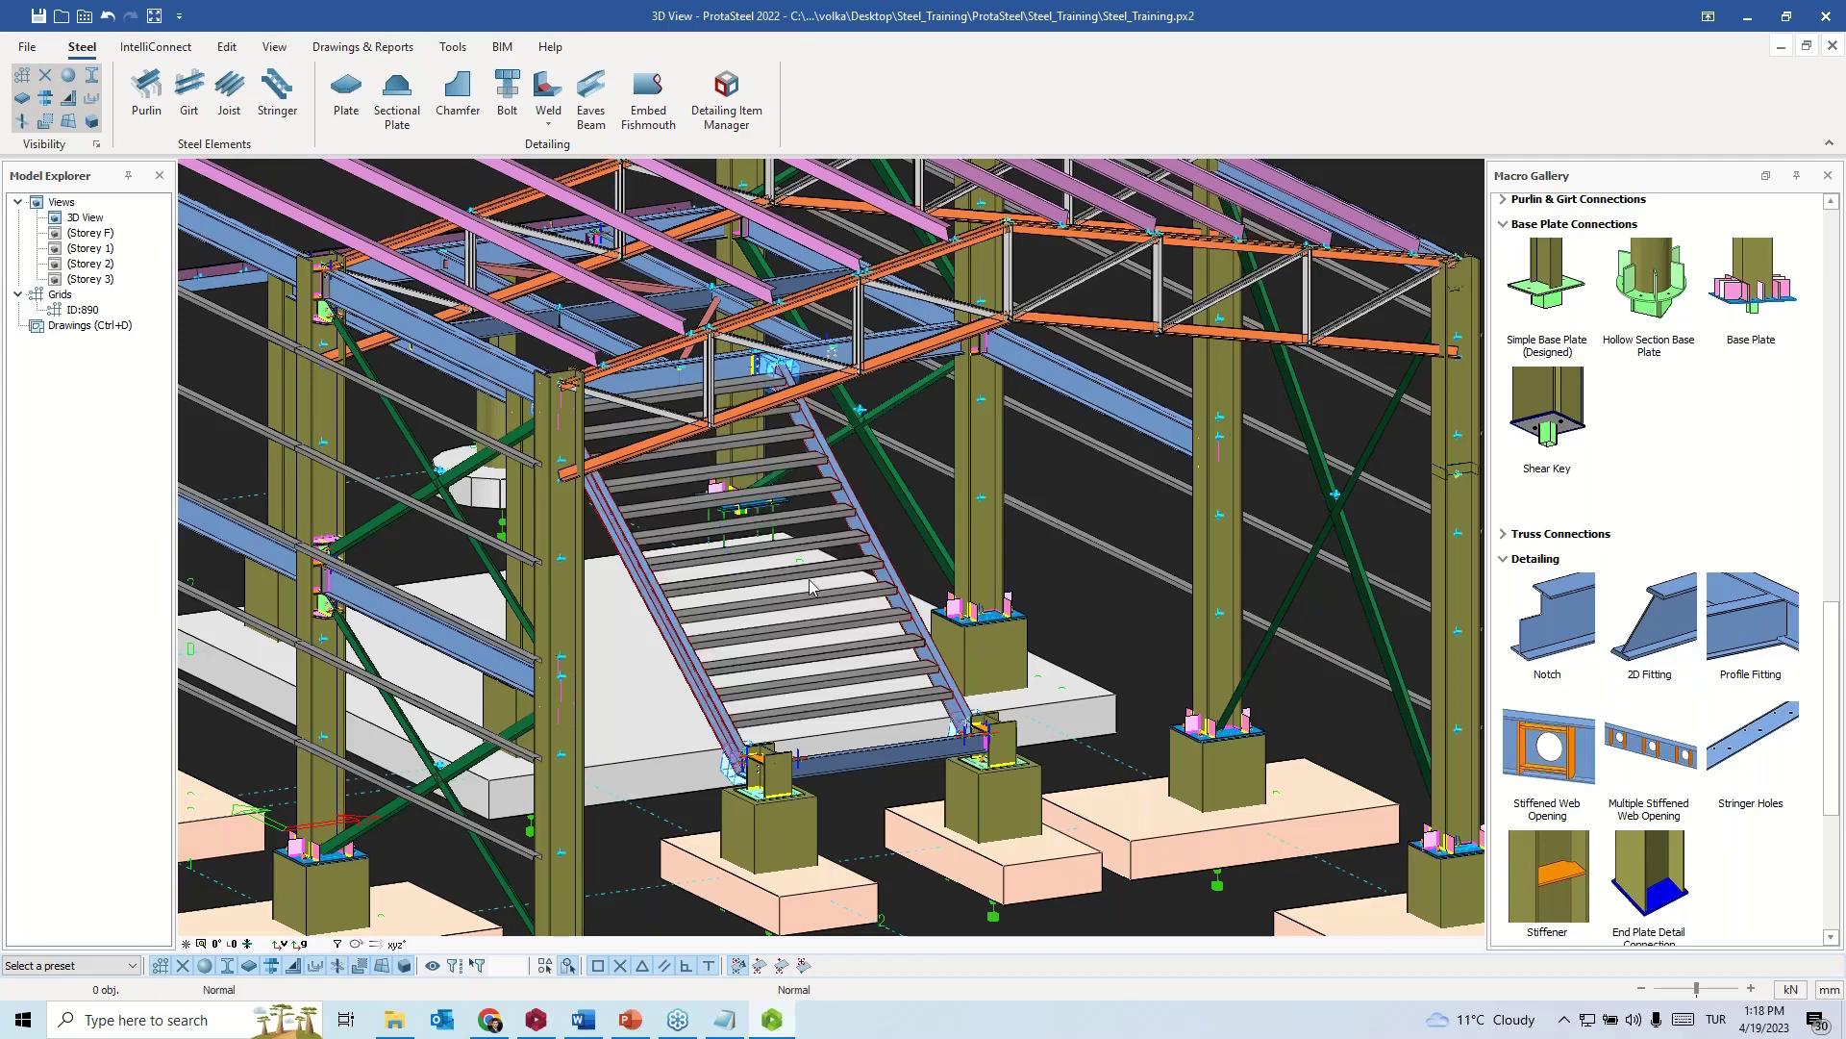
pyautogui.scroll(4, 810, 586)
pyautogui.scroll(-2, 804, 521)
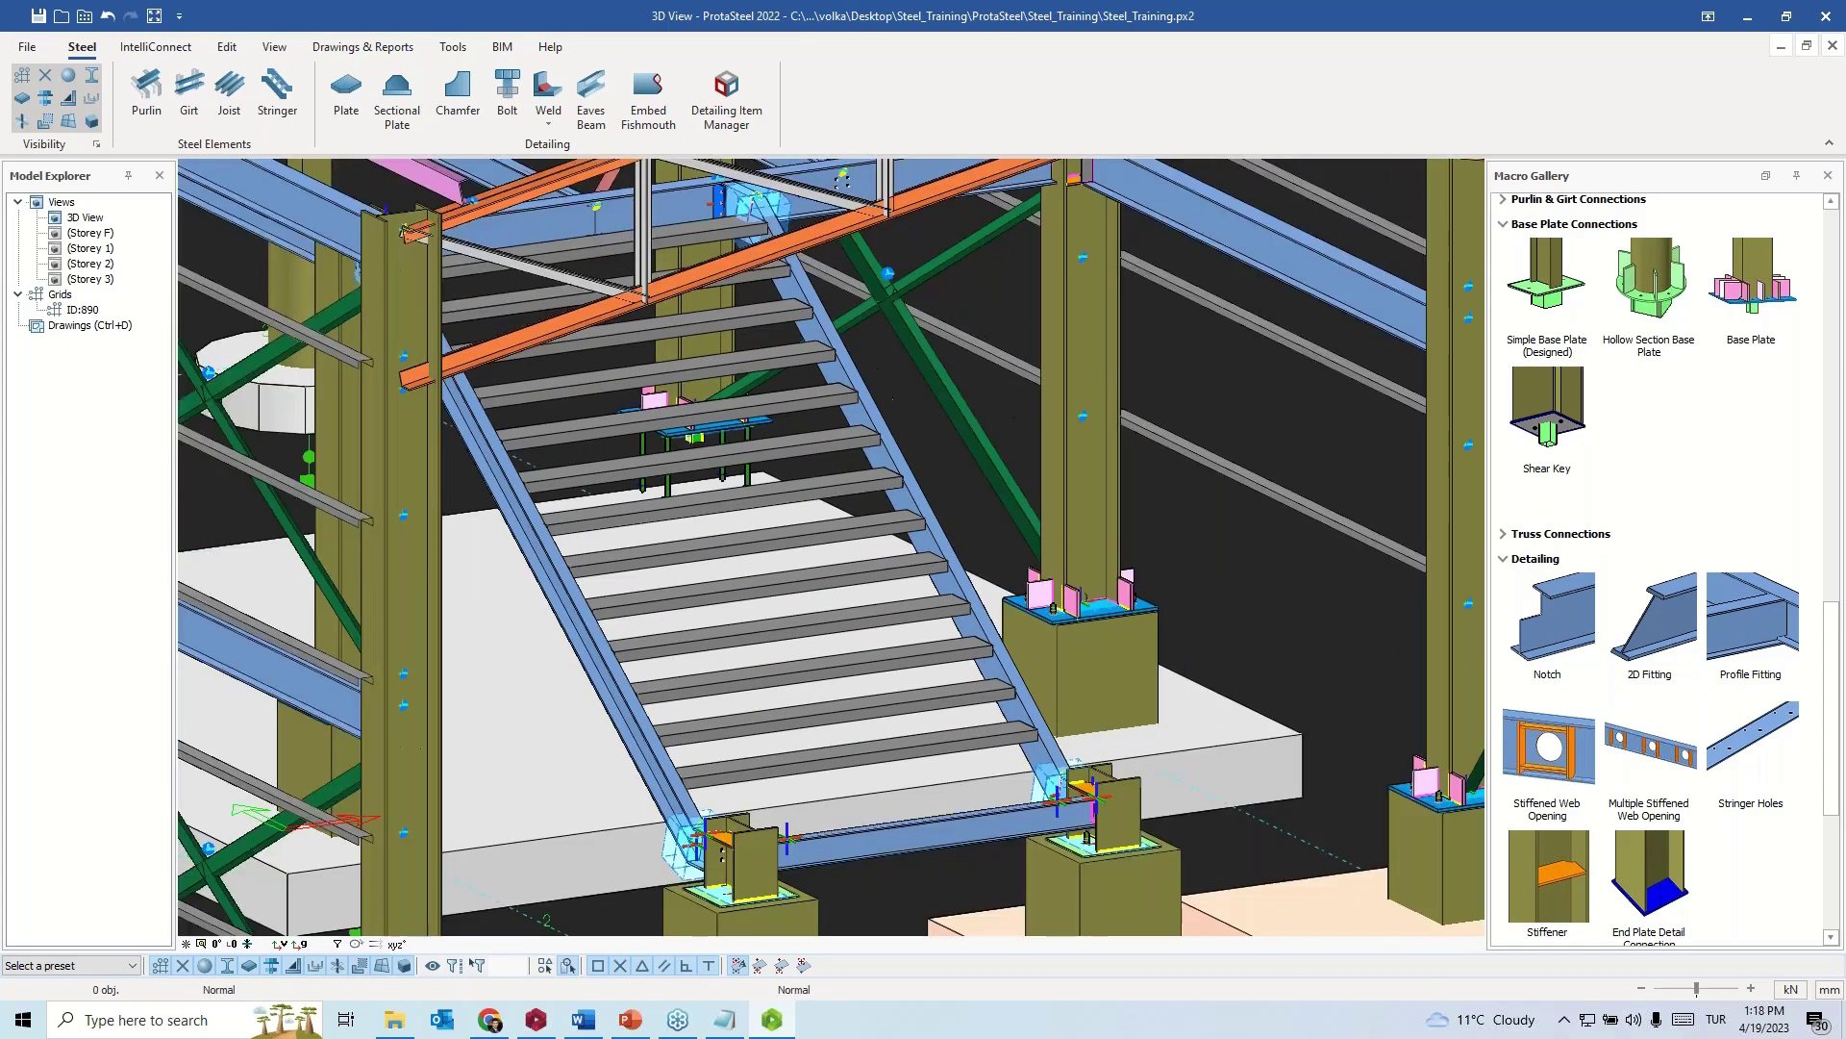
pyautogui.scroll(-5, 814, 500)
# - Orbit to the opposite side and expand the Ancillary Steelwork macros
pyautogui.keyDown('ctrl'); pyautogui.moveTo(813, 505); pyautogui.dragTo(1145, 524, button='middle'); pyautogui.keyUp('ctrl')
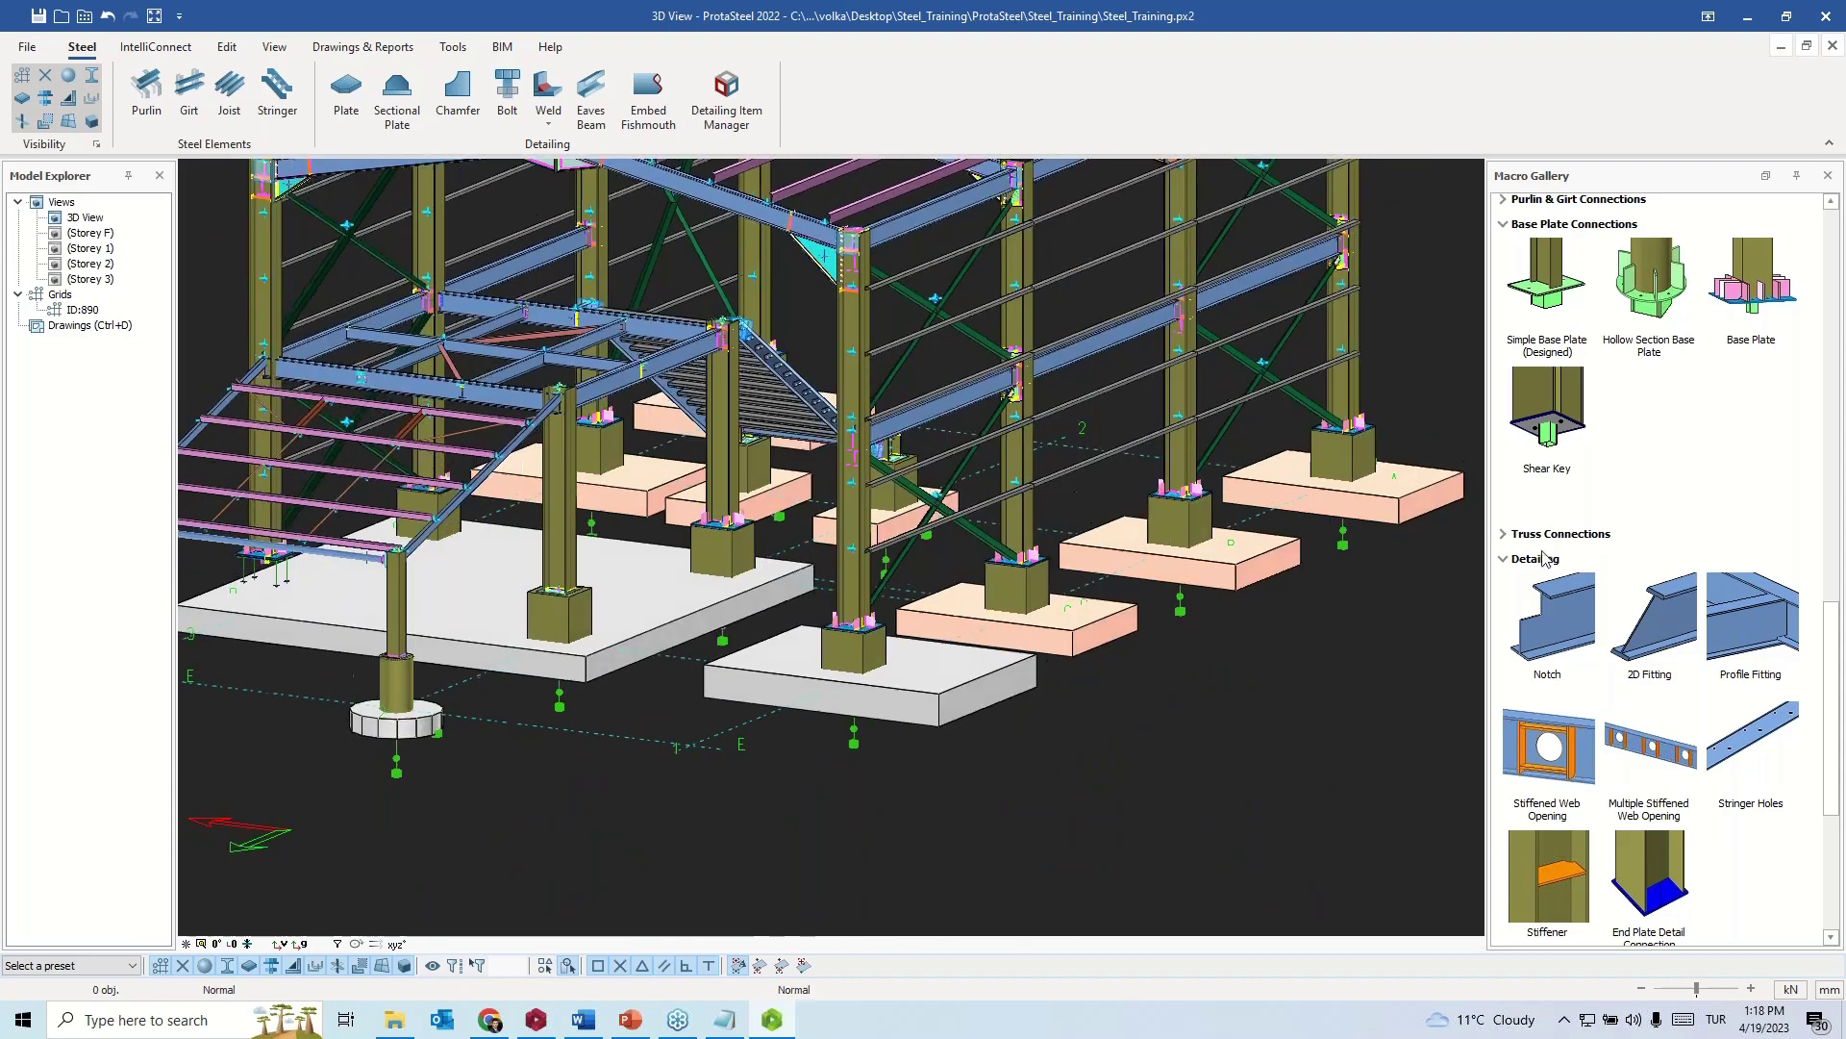
pyautogui.scroll(-3, 1539, 531)
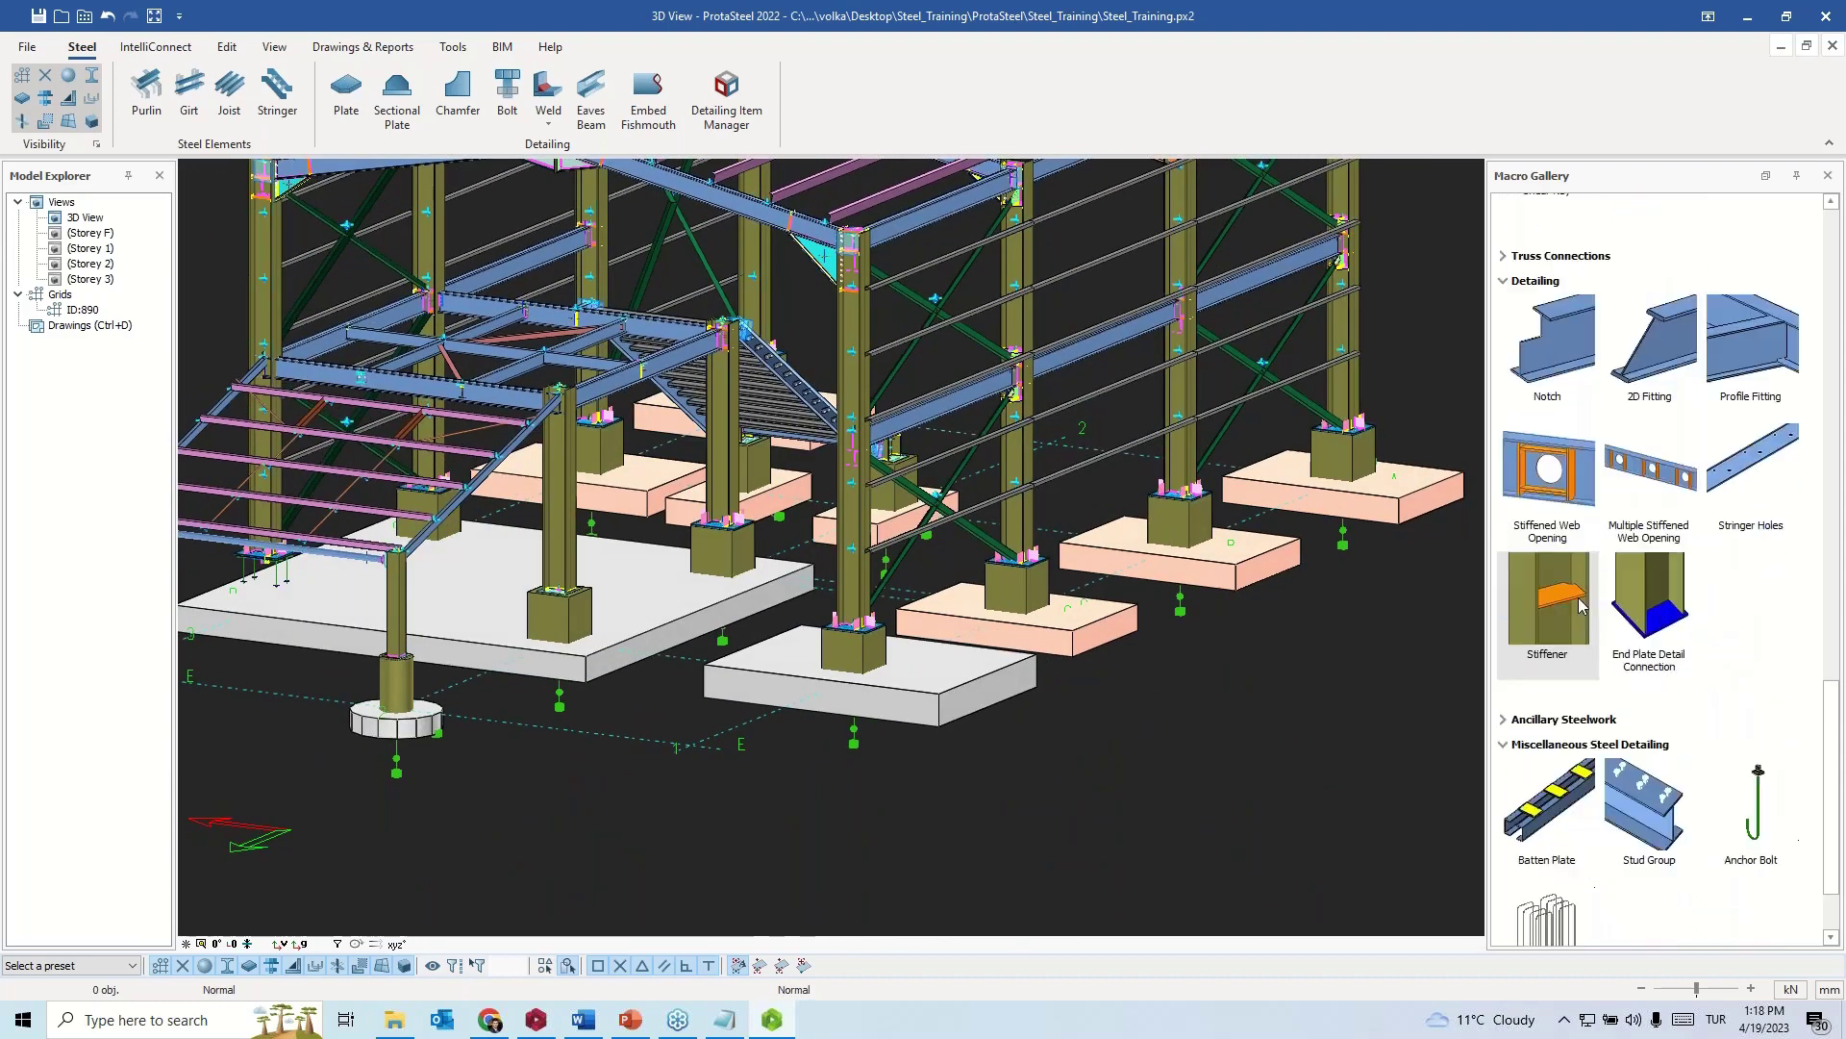
pyautogui.click(1504, 720)
pyautogui.scroll(-3, 1635, 654)
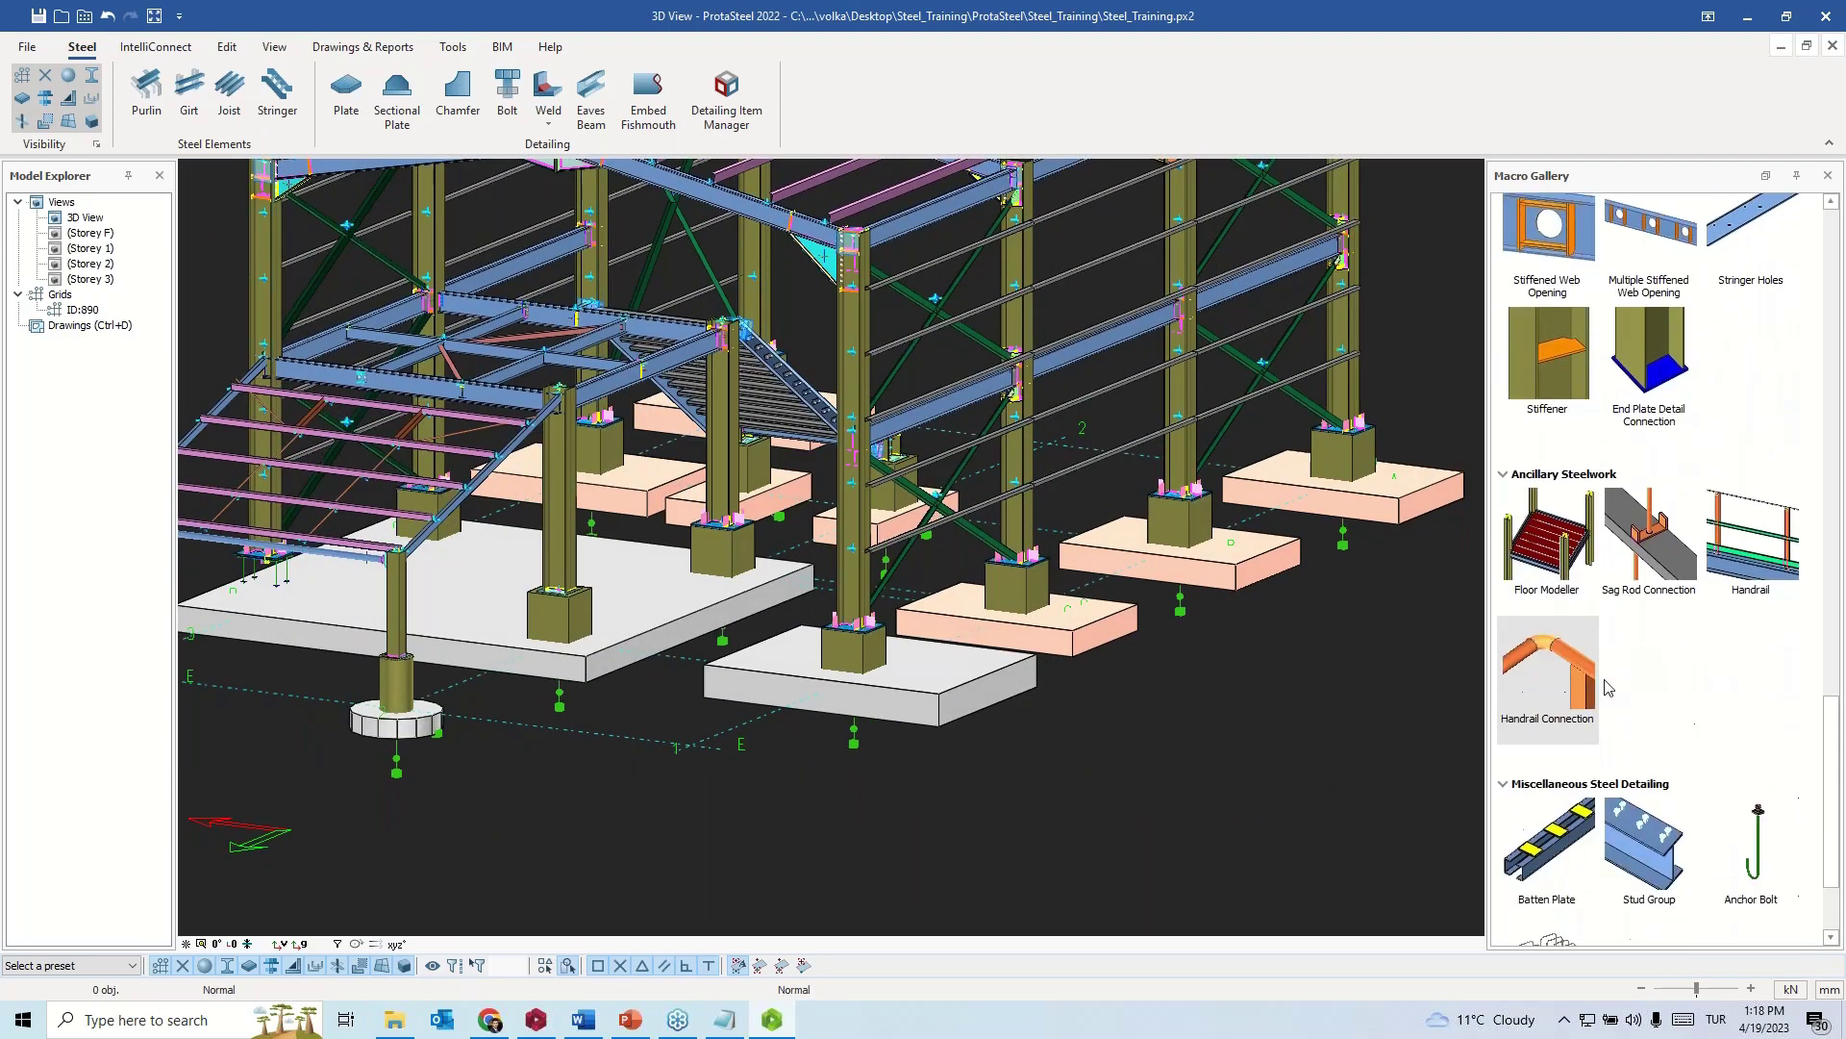
# - Add handrails along the front and right-hand mezzanine edge beams
pyautogui.click(1750, 556)
pyautogui.scroll(5, 717, 563)
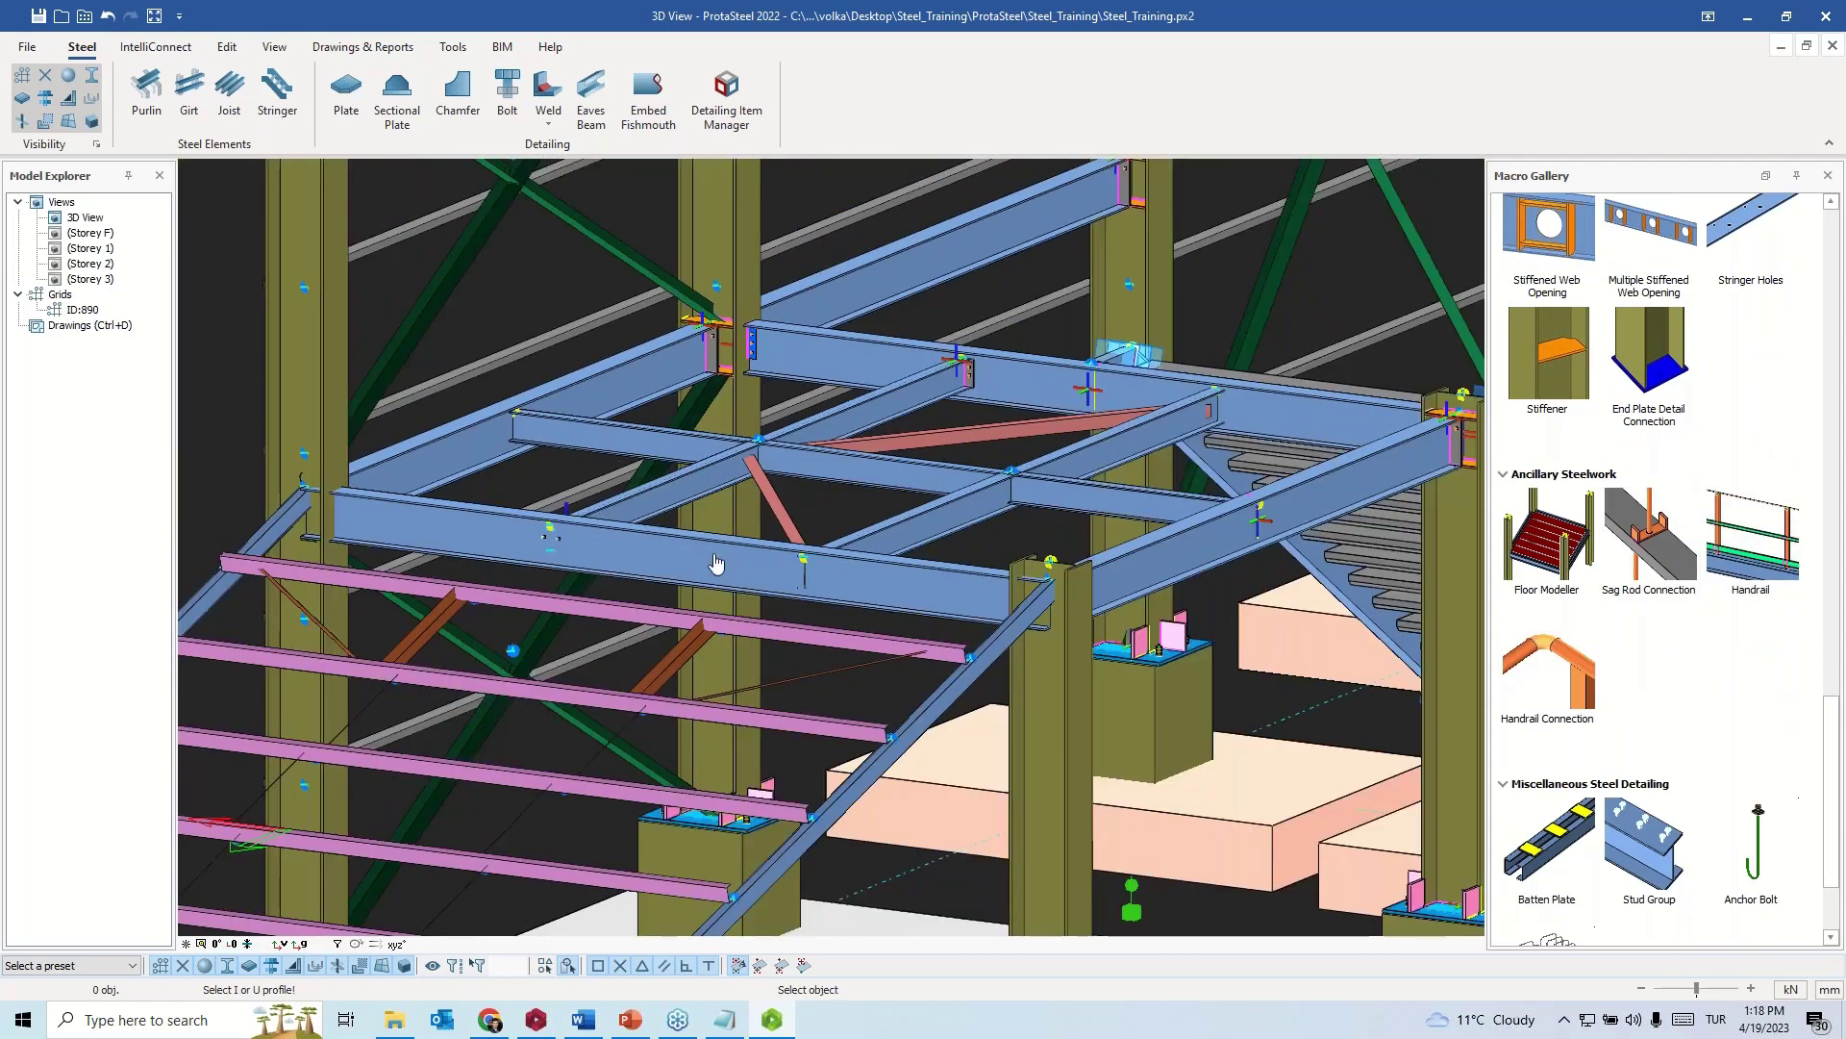
pyautogui.moveTo(716, 562); pyautogui.dragTo(559, 459, button='middle')
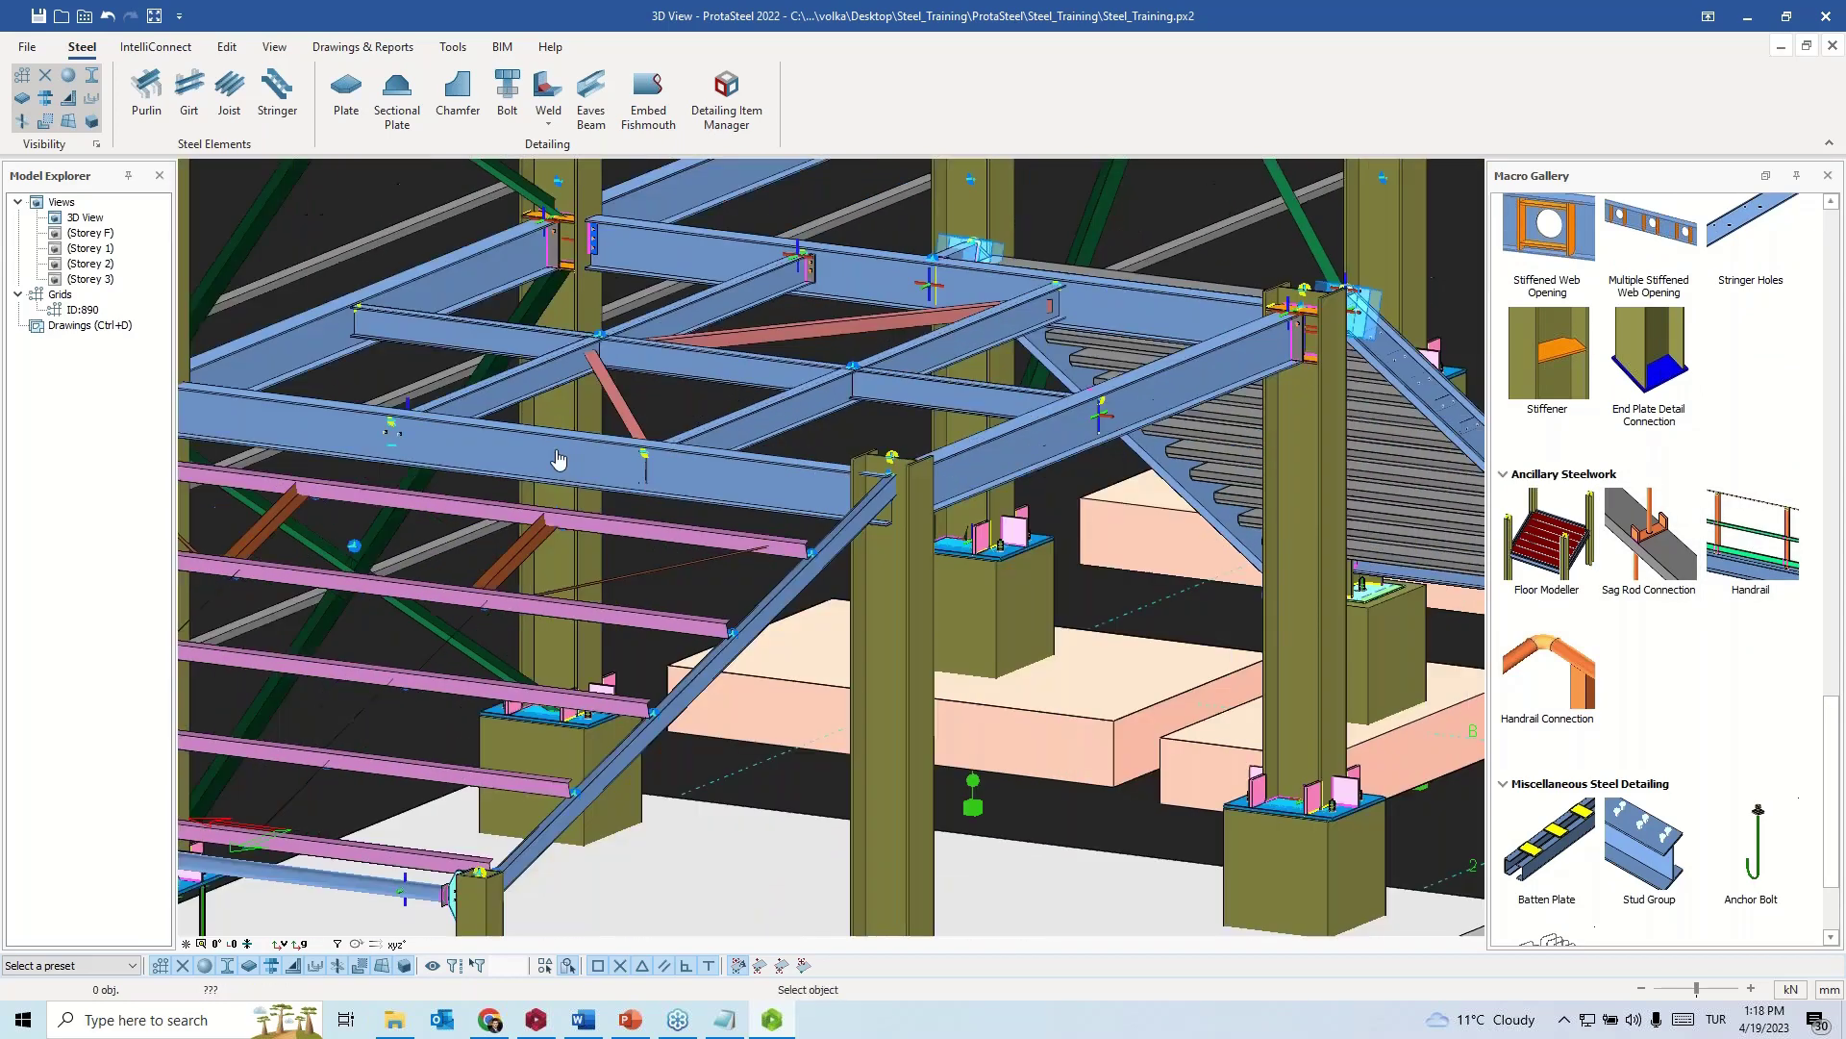
pyautogui.click(555, 458)
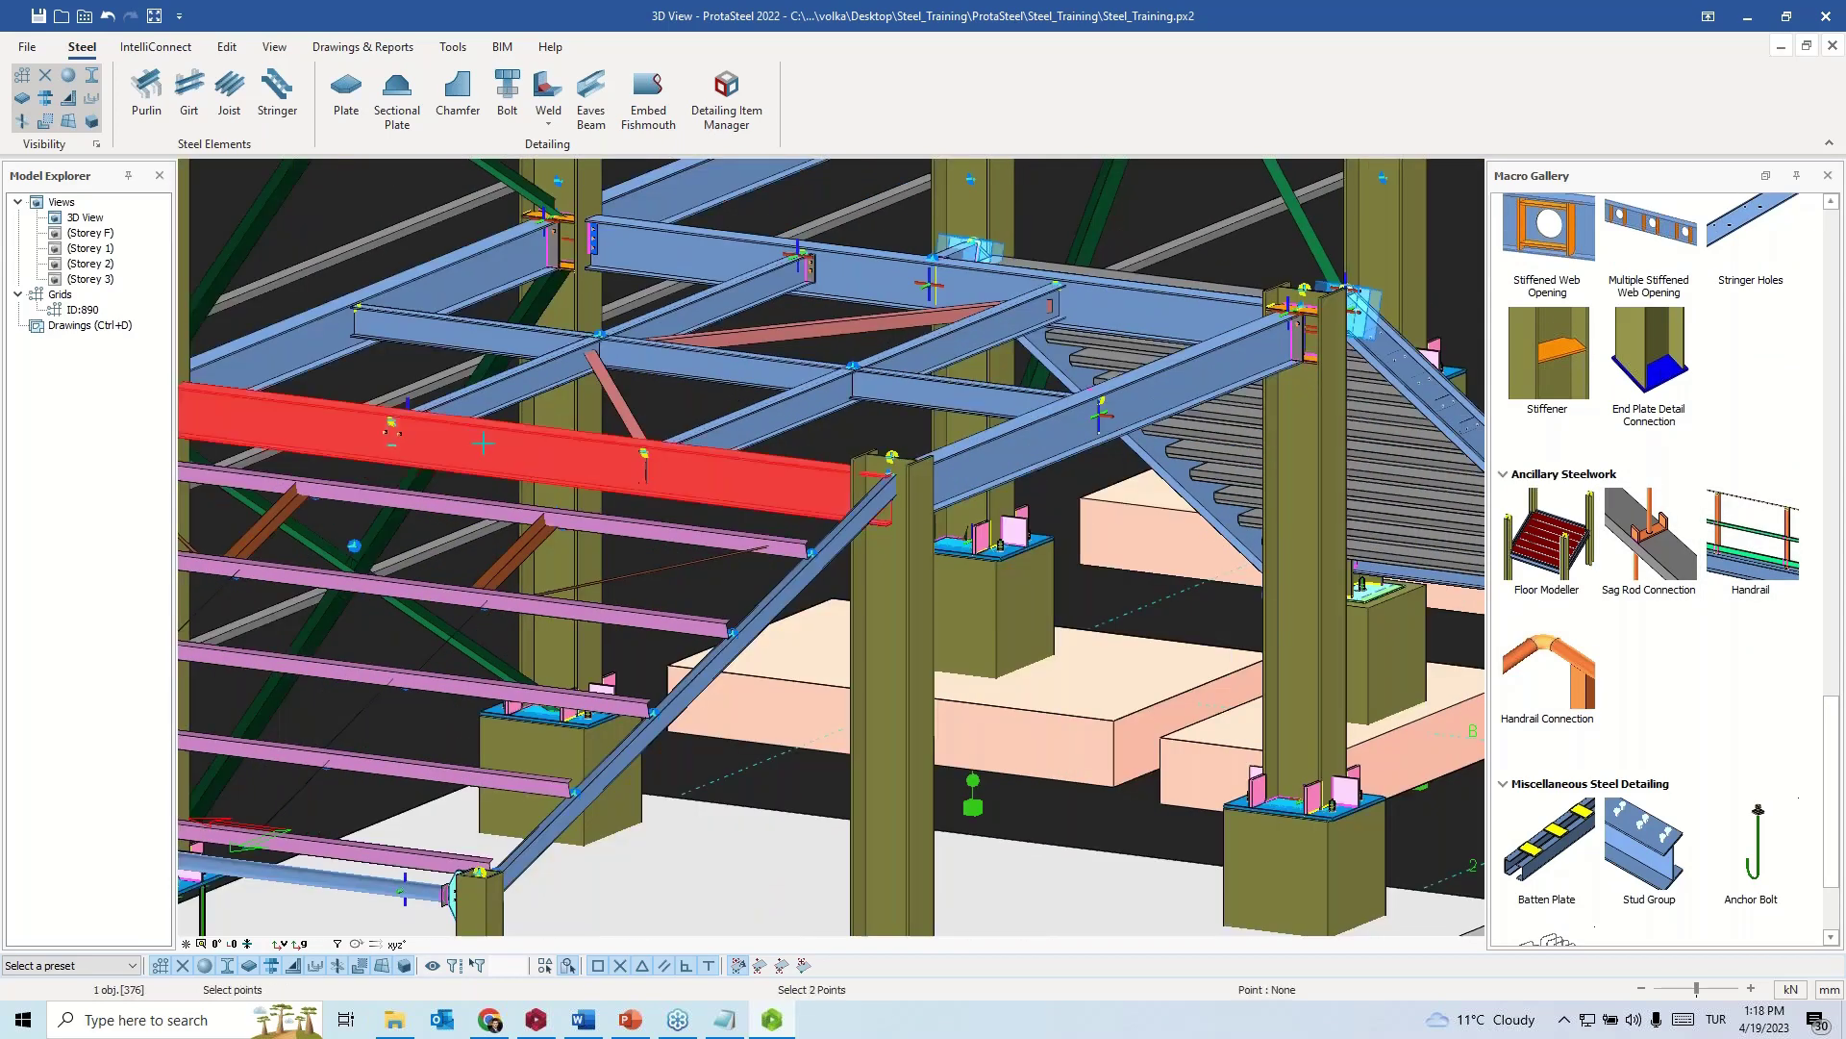
pyautogui.rightClick(484, 444)
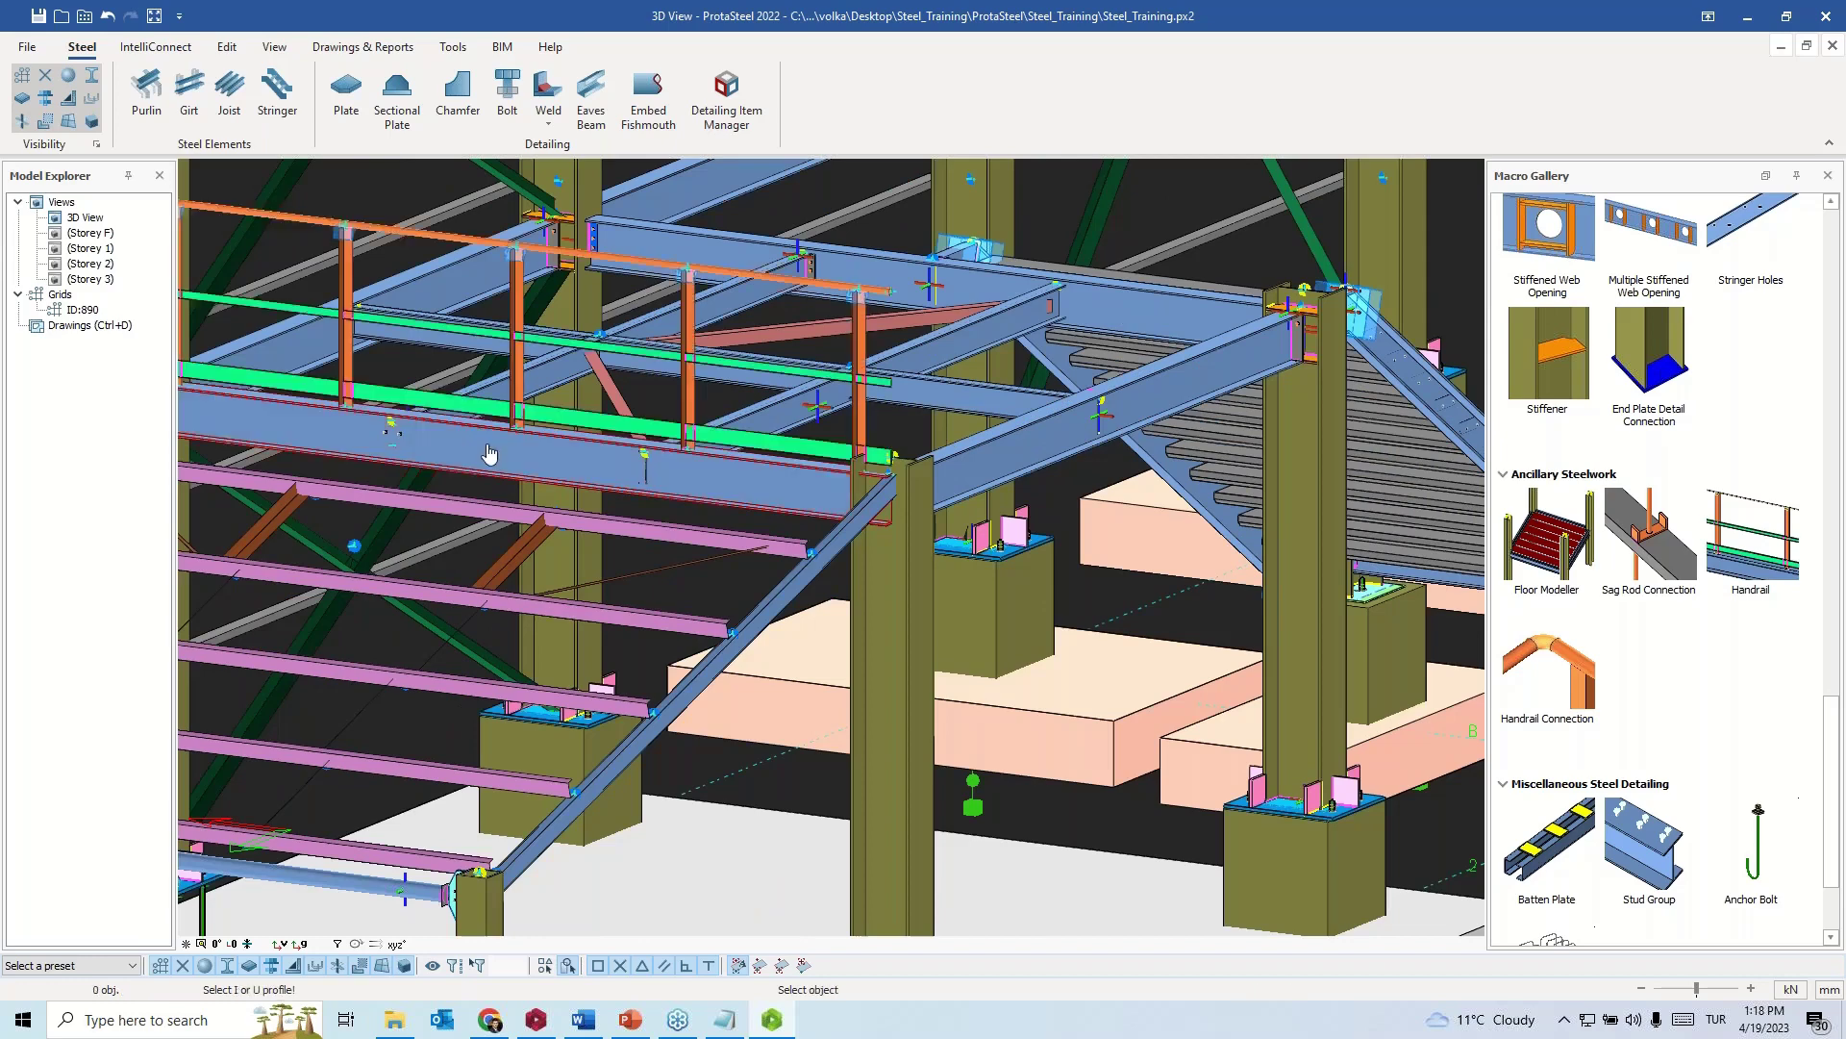
pyautogui.click(981, 464)
pyautogui.rightClick(991, 458)
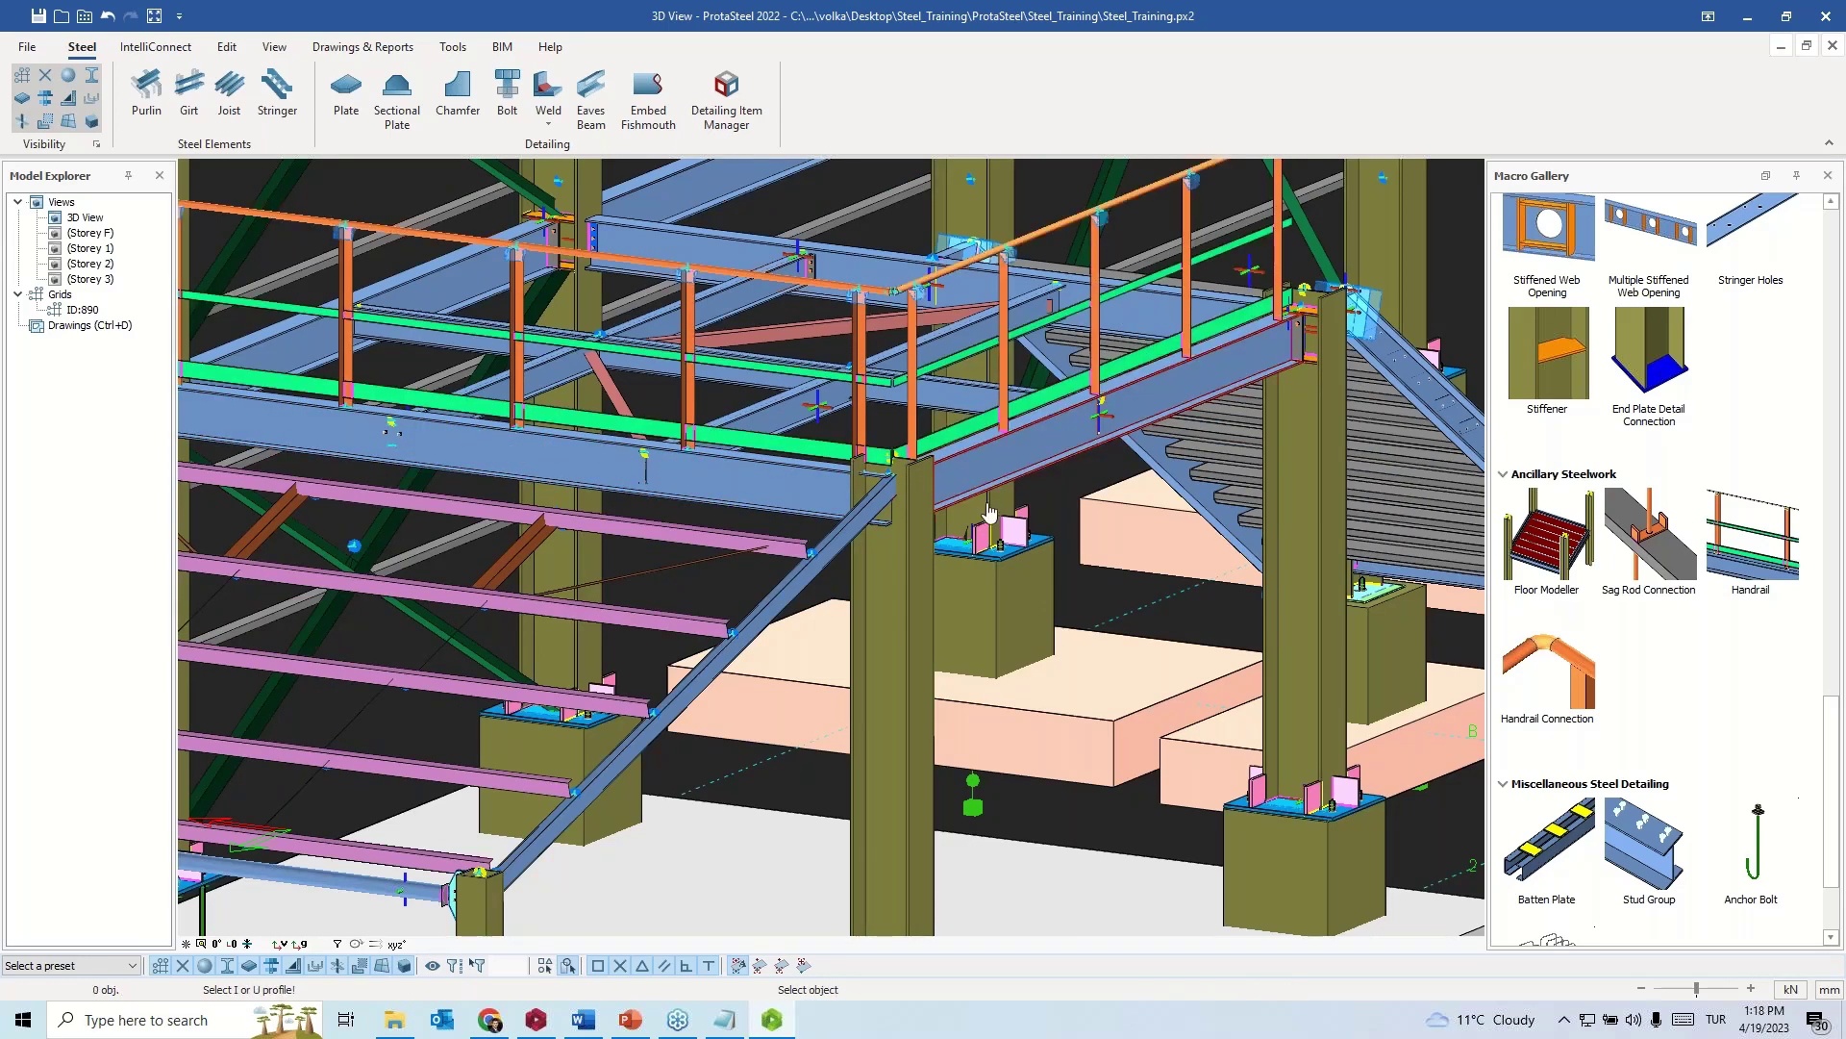
pyautogui.scroll(1, 1027, 505)
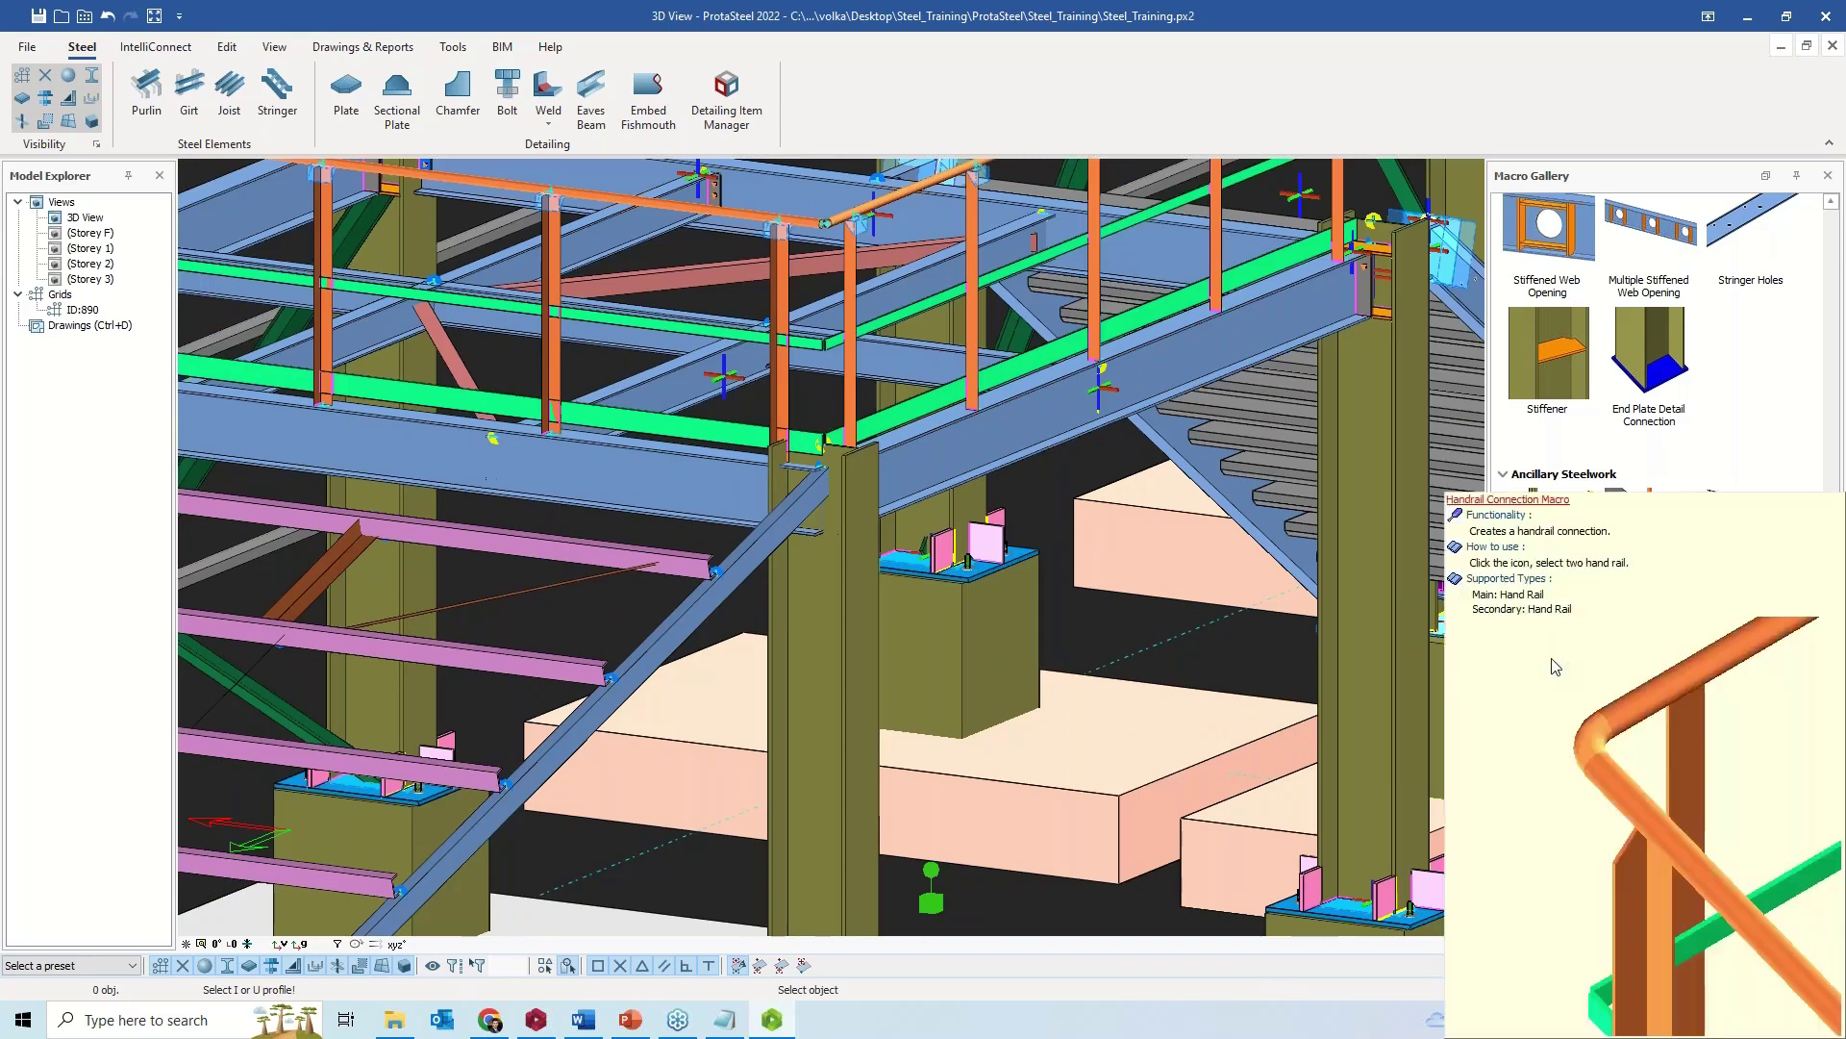
# - Join the two handrails at the corner with a Handrail Connection, then select a handrail macro
pyautogui.click(1555, 666)
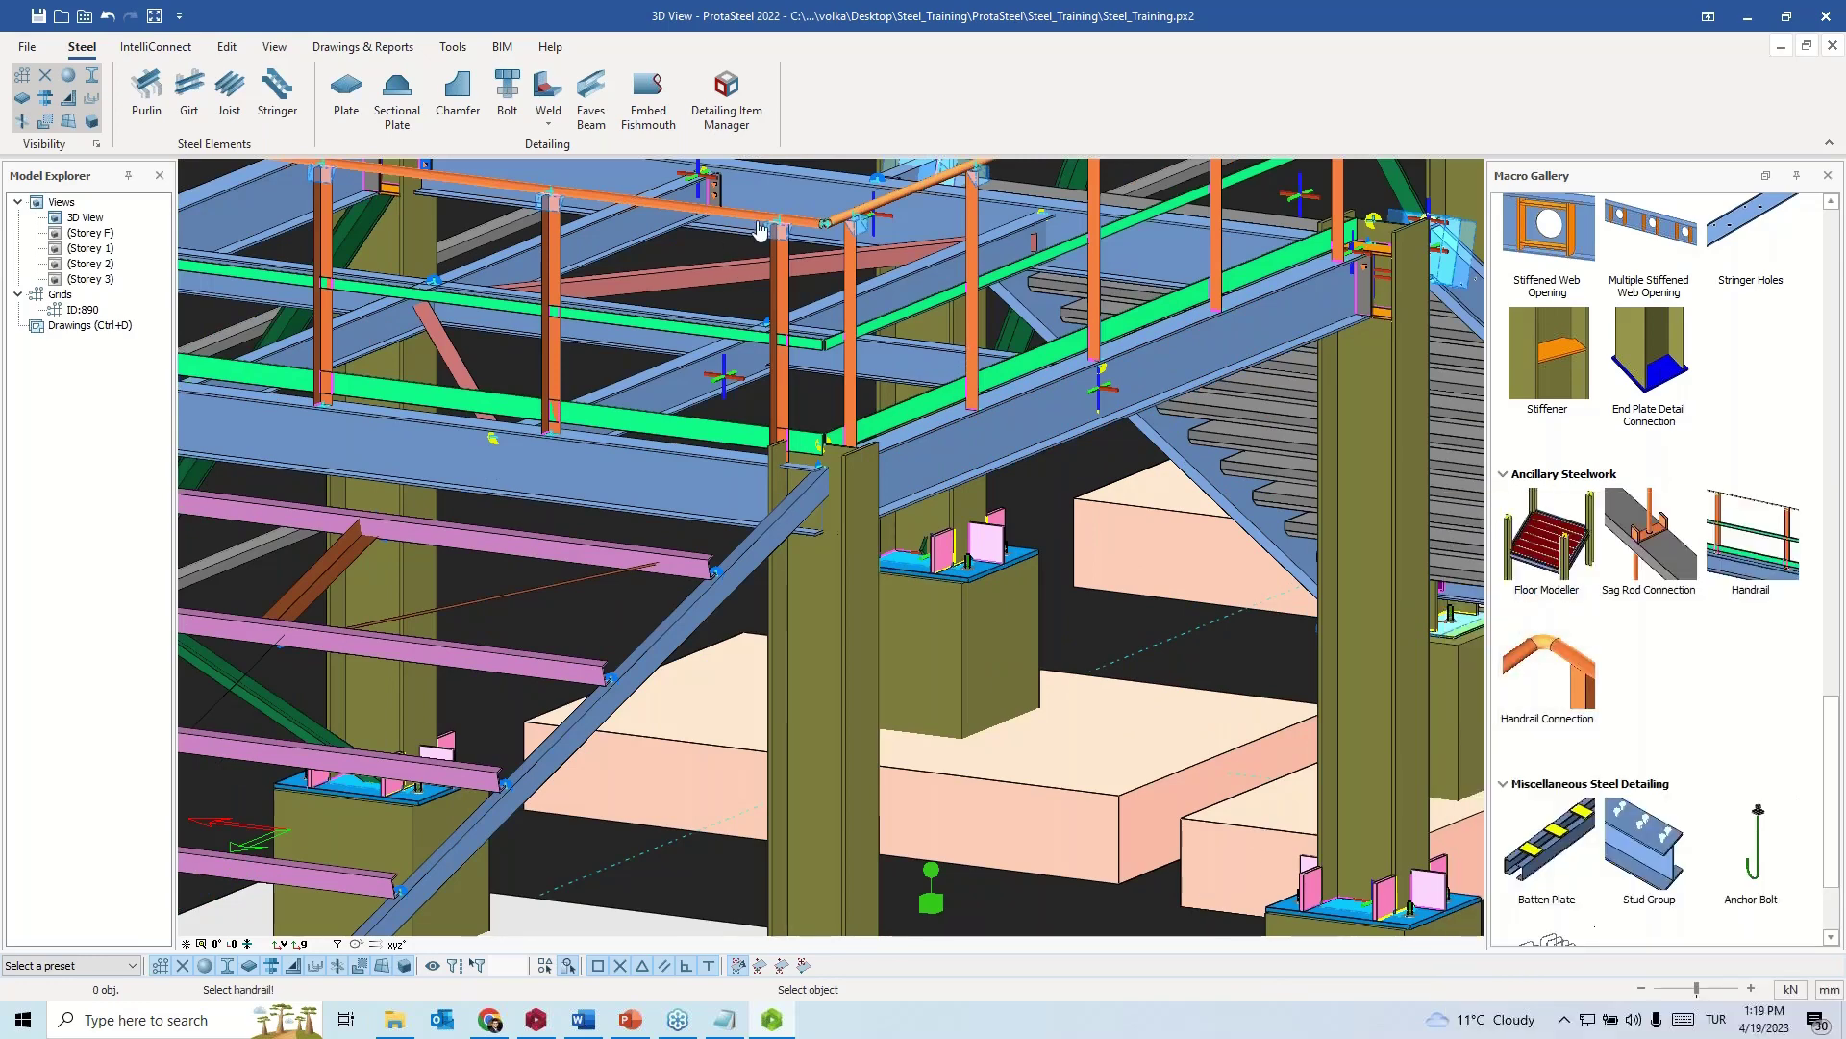
pyautogui.scroll(2, 829, 226)
pyautogui.click(825, 229)
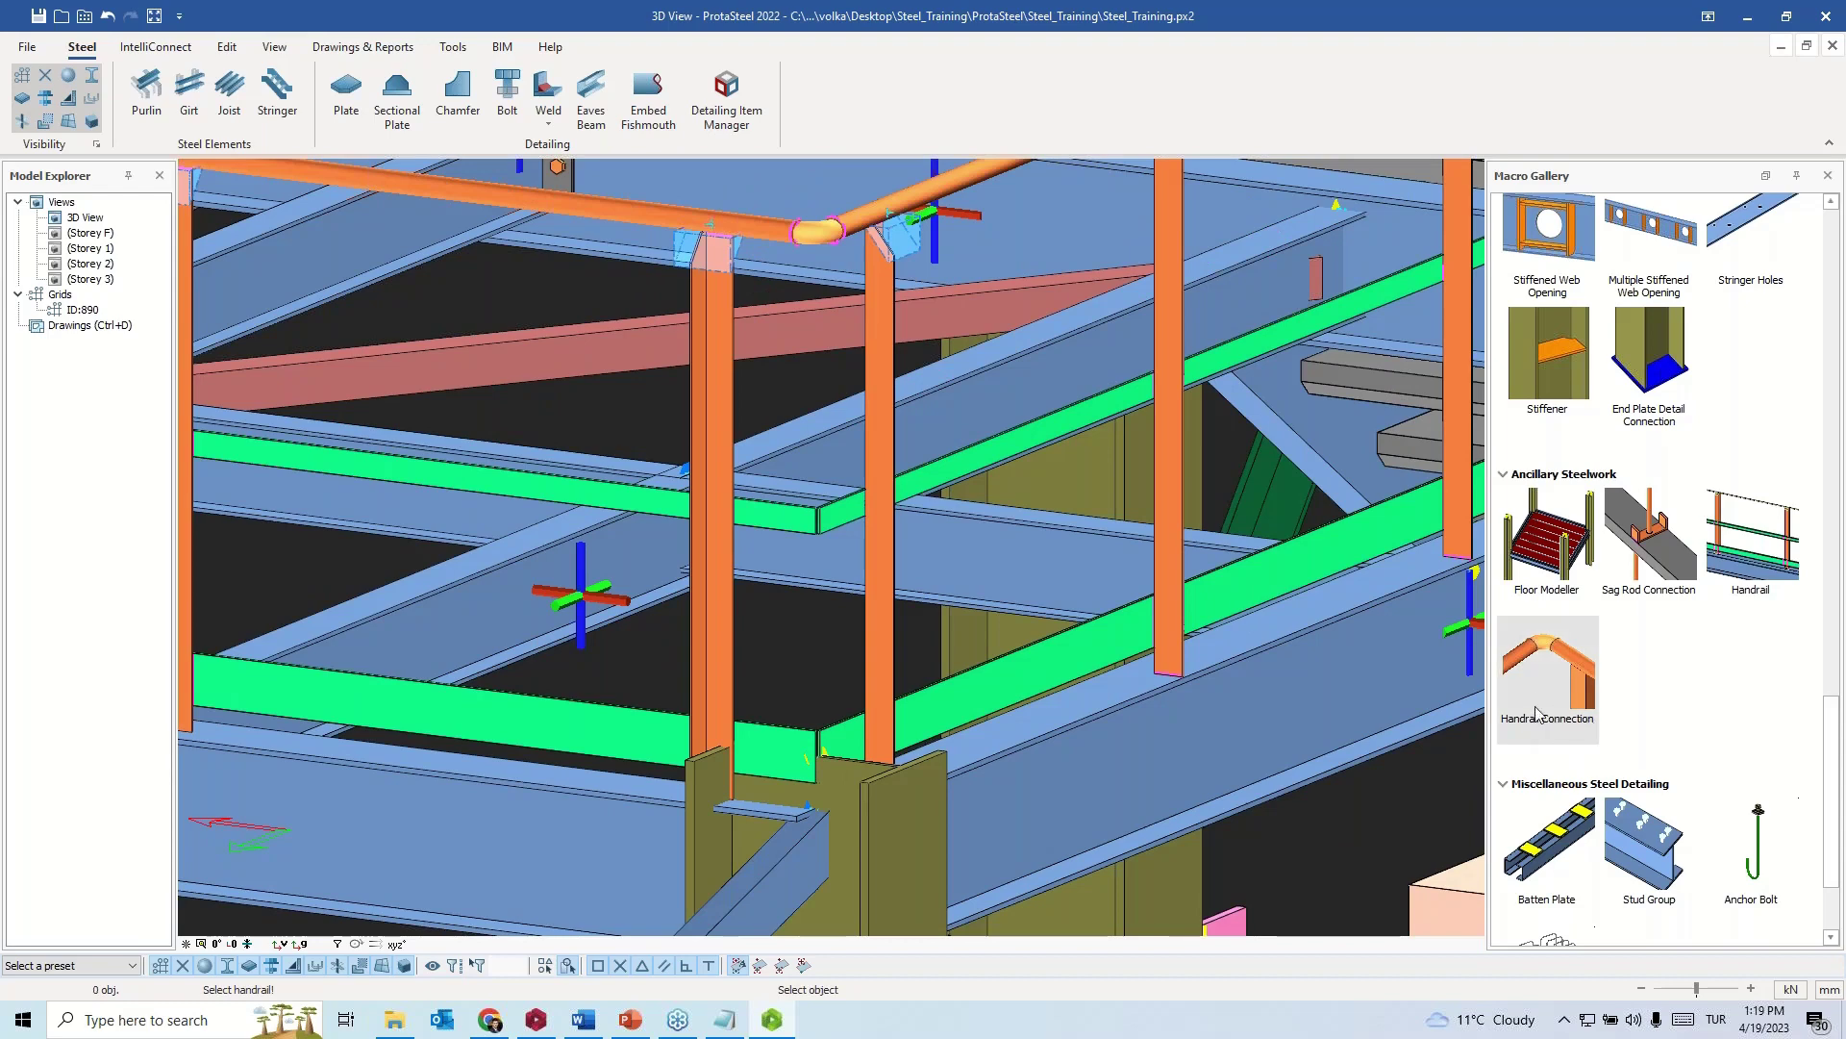
pyautogui.scroll(-3, 1016, 596)
pyautogui.press('Escape')
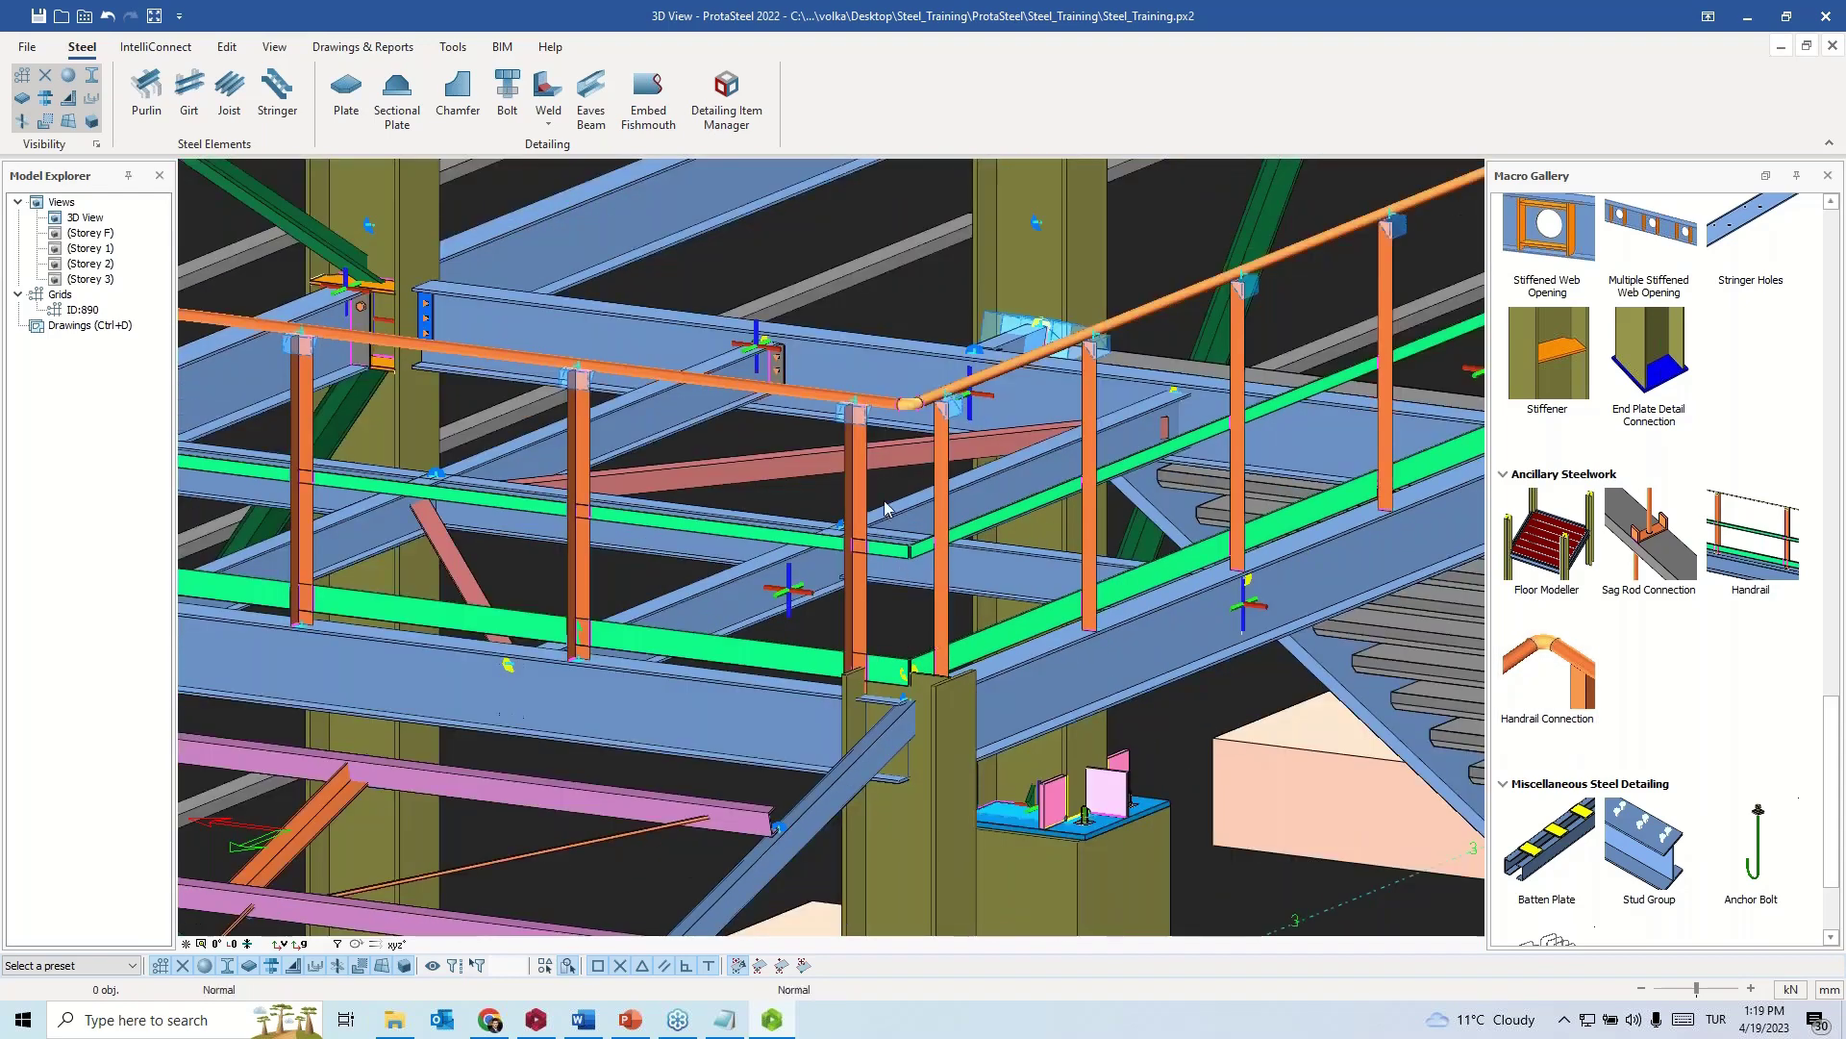
pyautogui.click(857, 493)
pyautogui.click(857, 492)
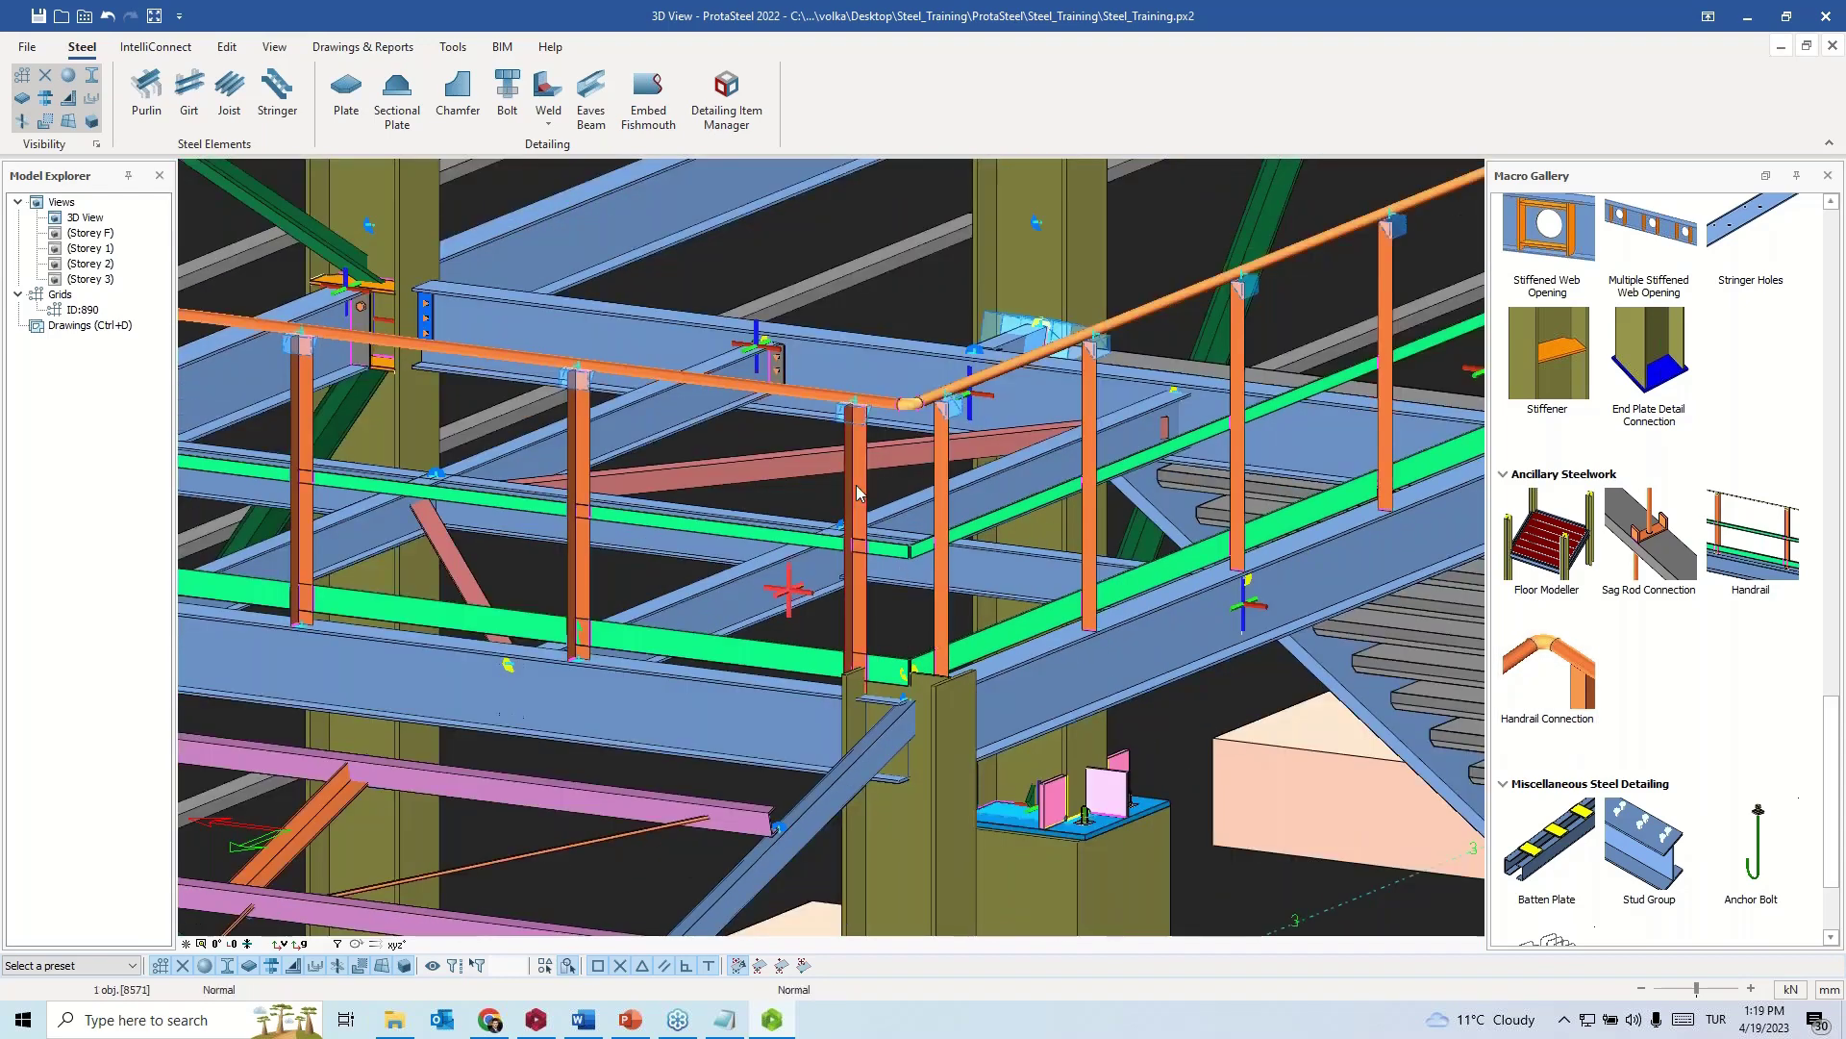
# - Set the first handrail's left end post distance to 50 and turn off Create Knee Plate
pyautogui.doubleClick(859, 492)
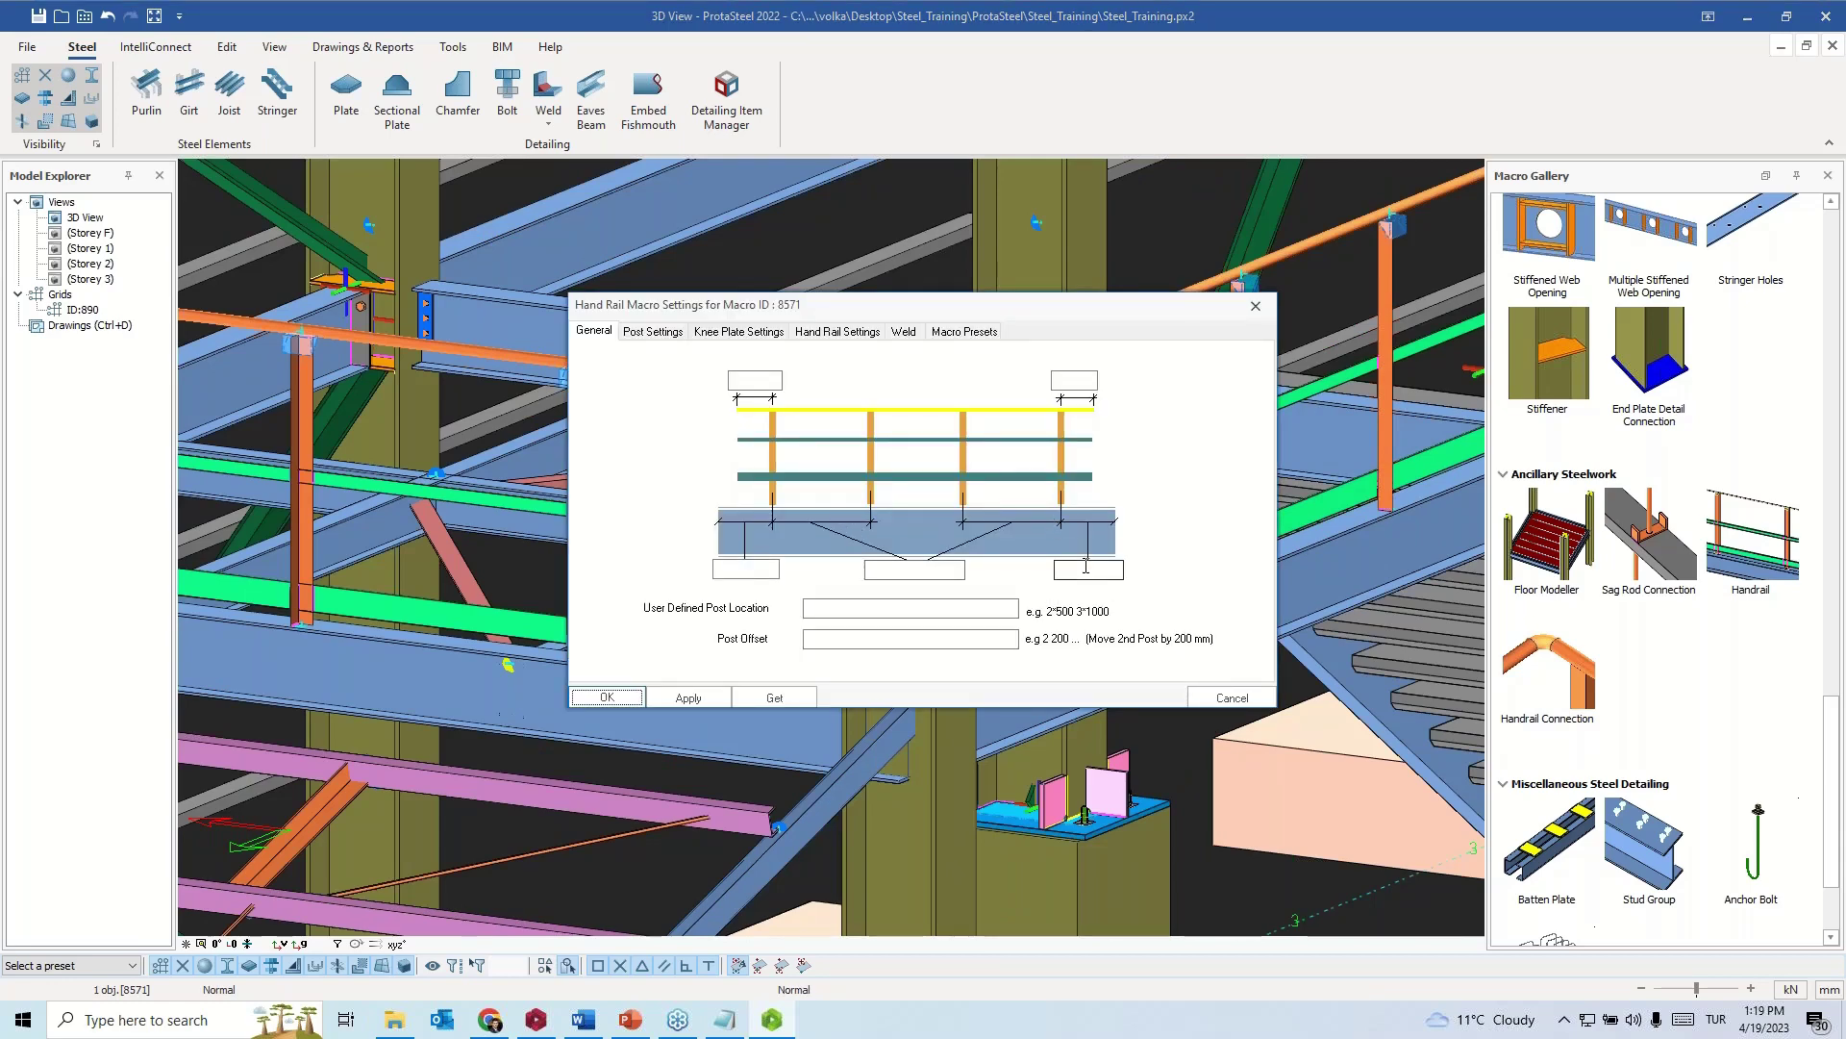
pyautogui.click(759, 570)
pyautogui.write('500')
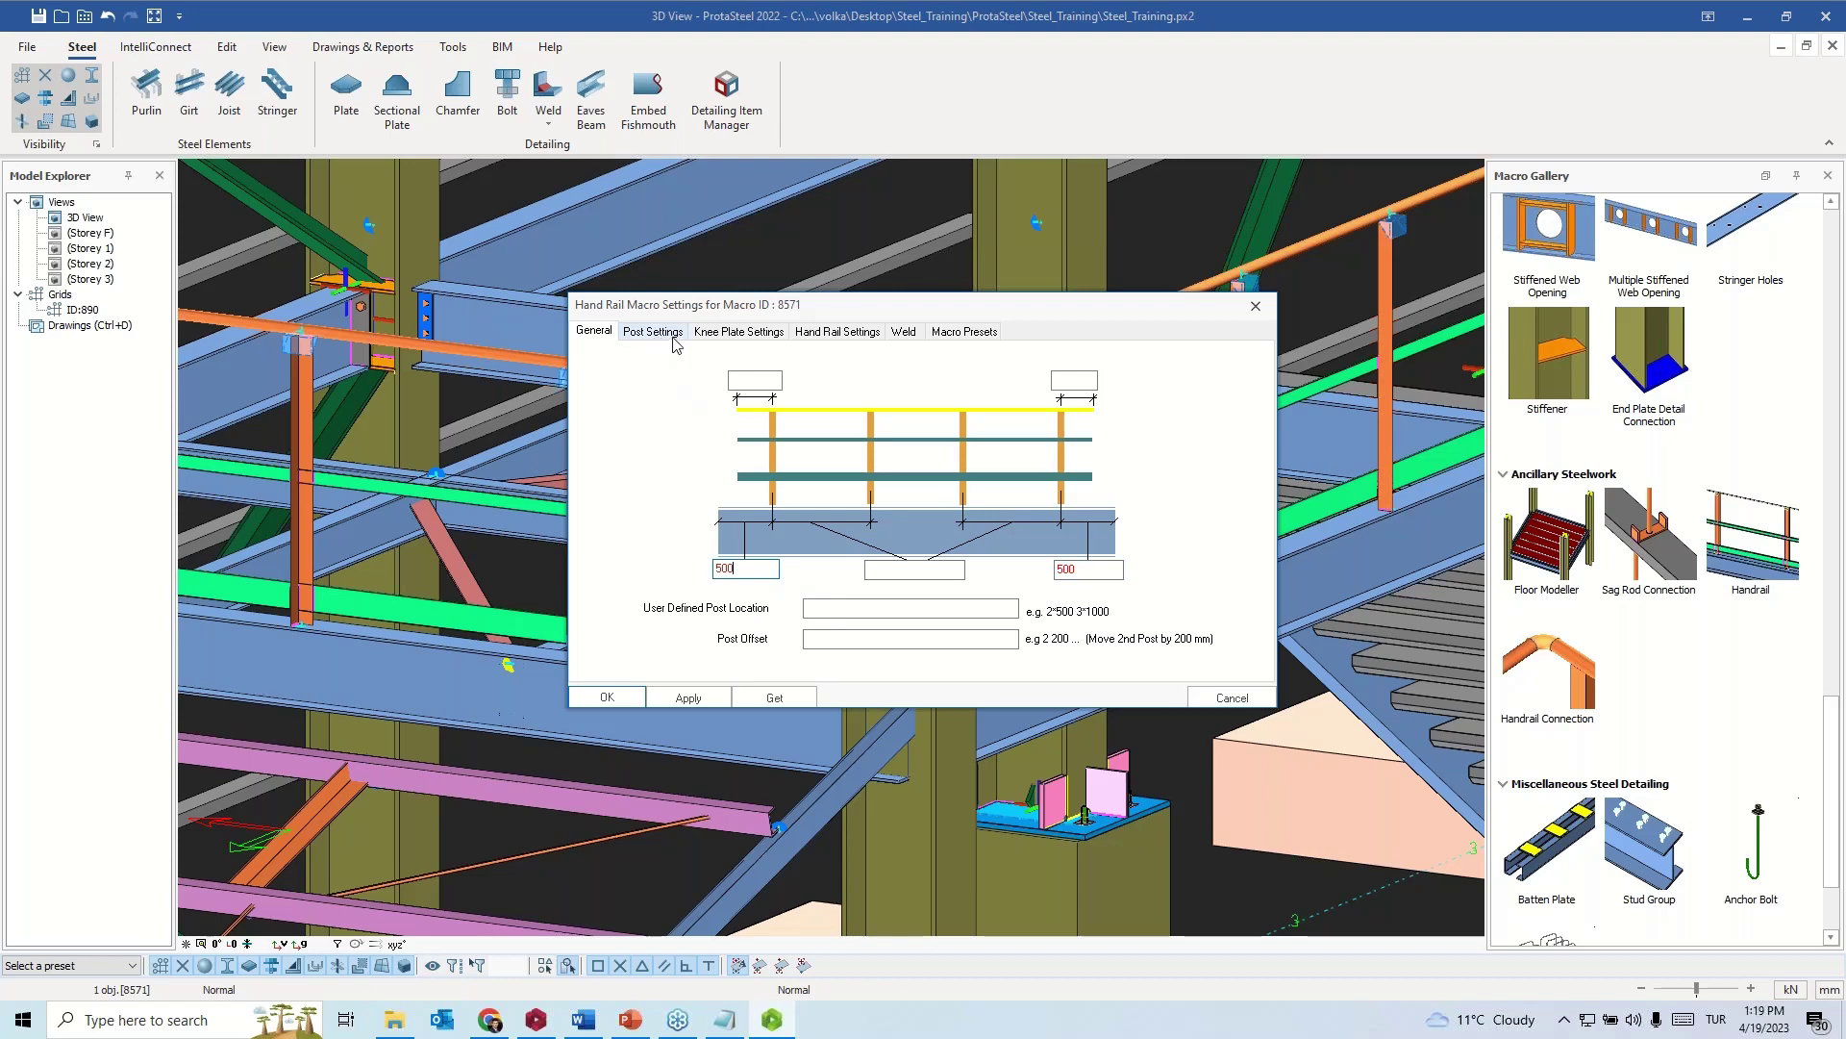
pyautogui.click(715, 333)
pyautogui.click(811, 597)
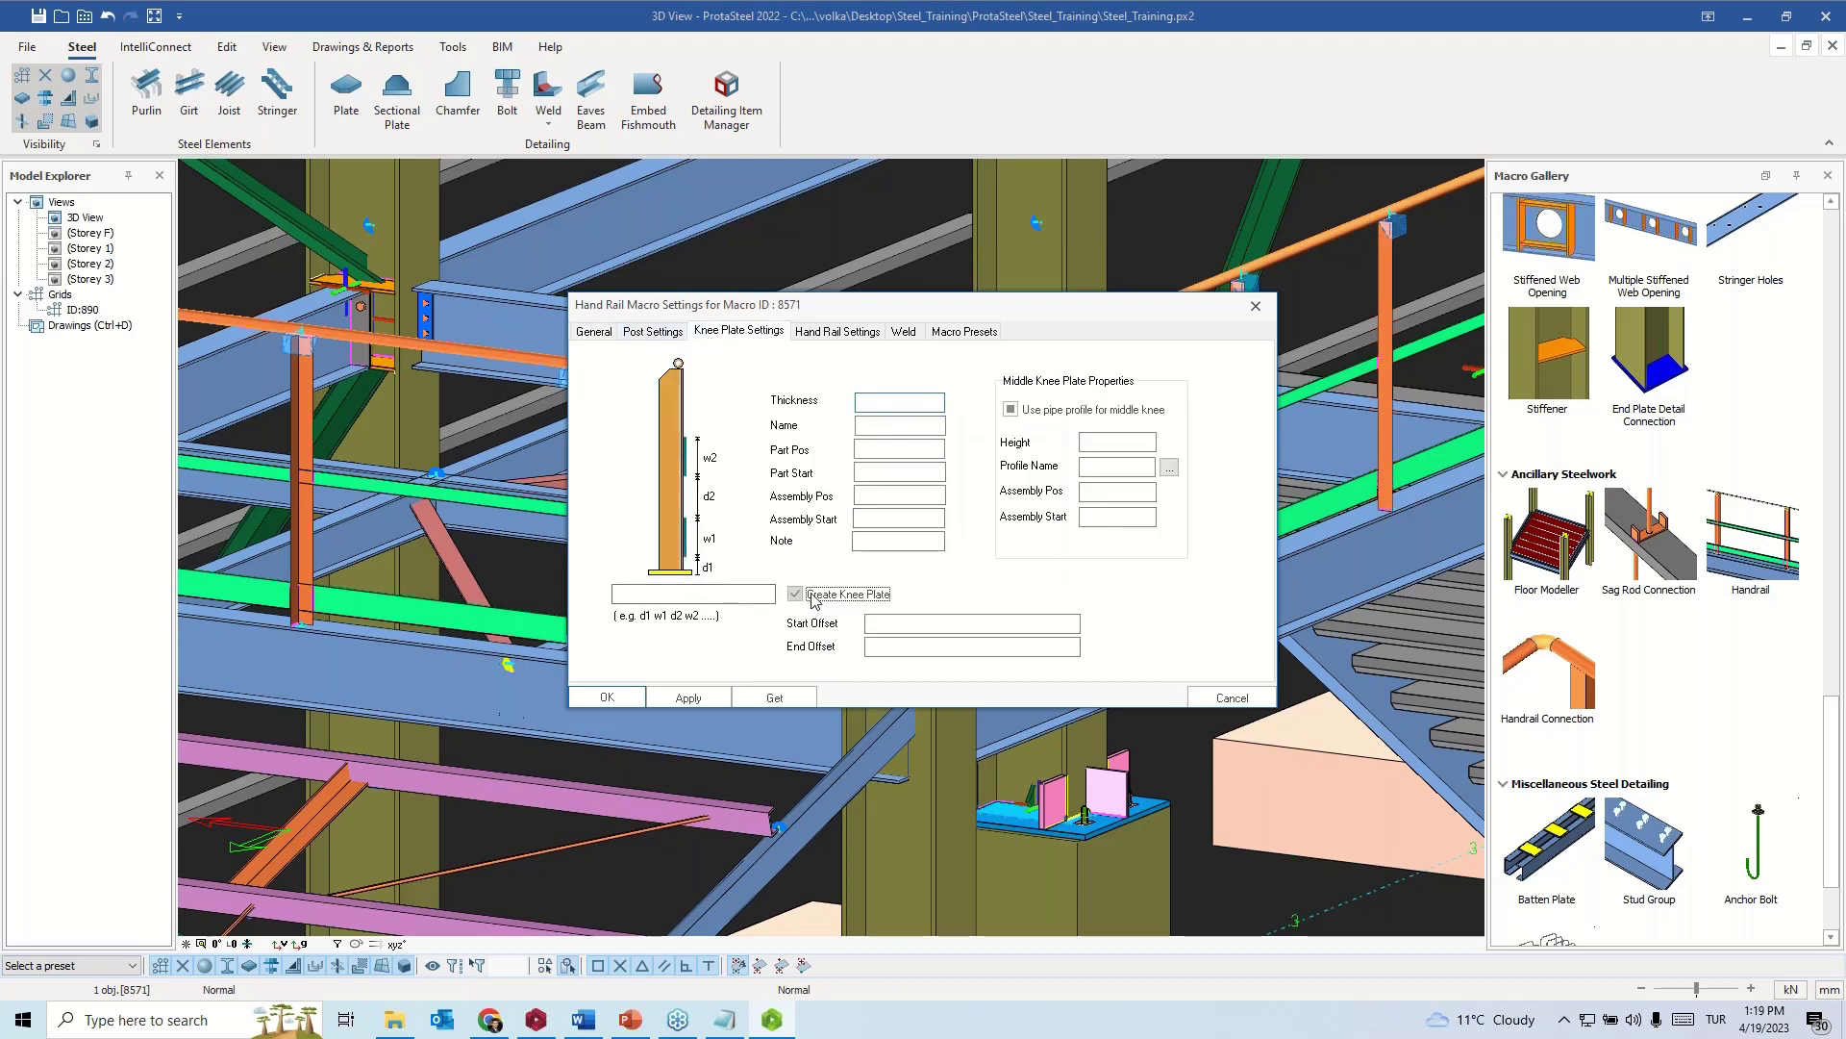
pyautogui.click(812, 596)
pyautogui.click(694, 699)
pyautogui.click(630, 696)
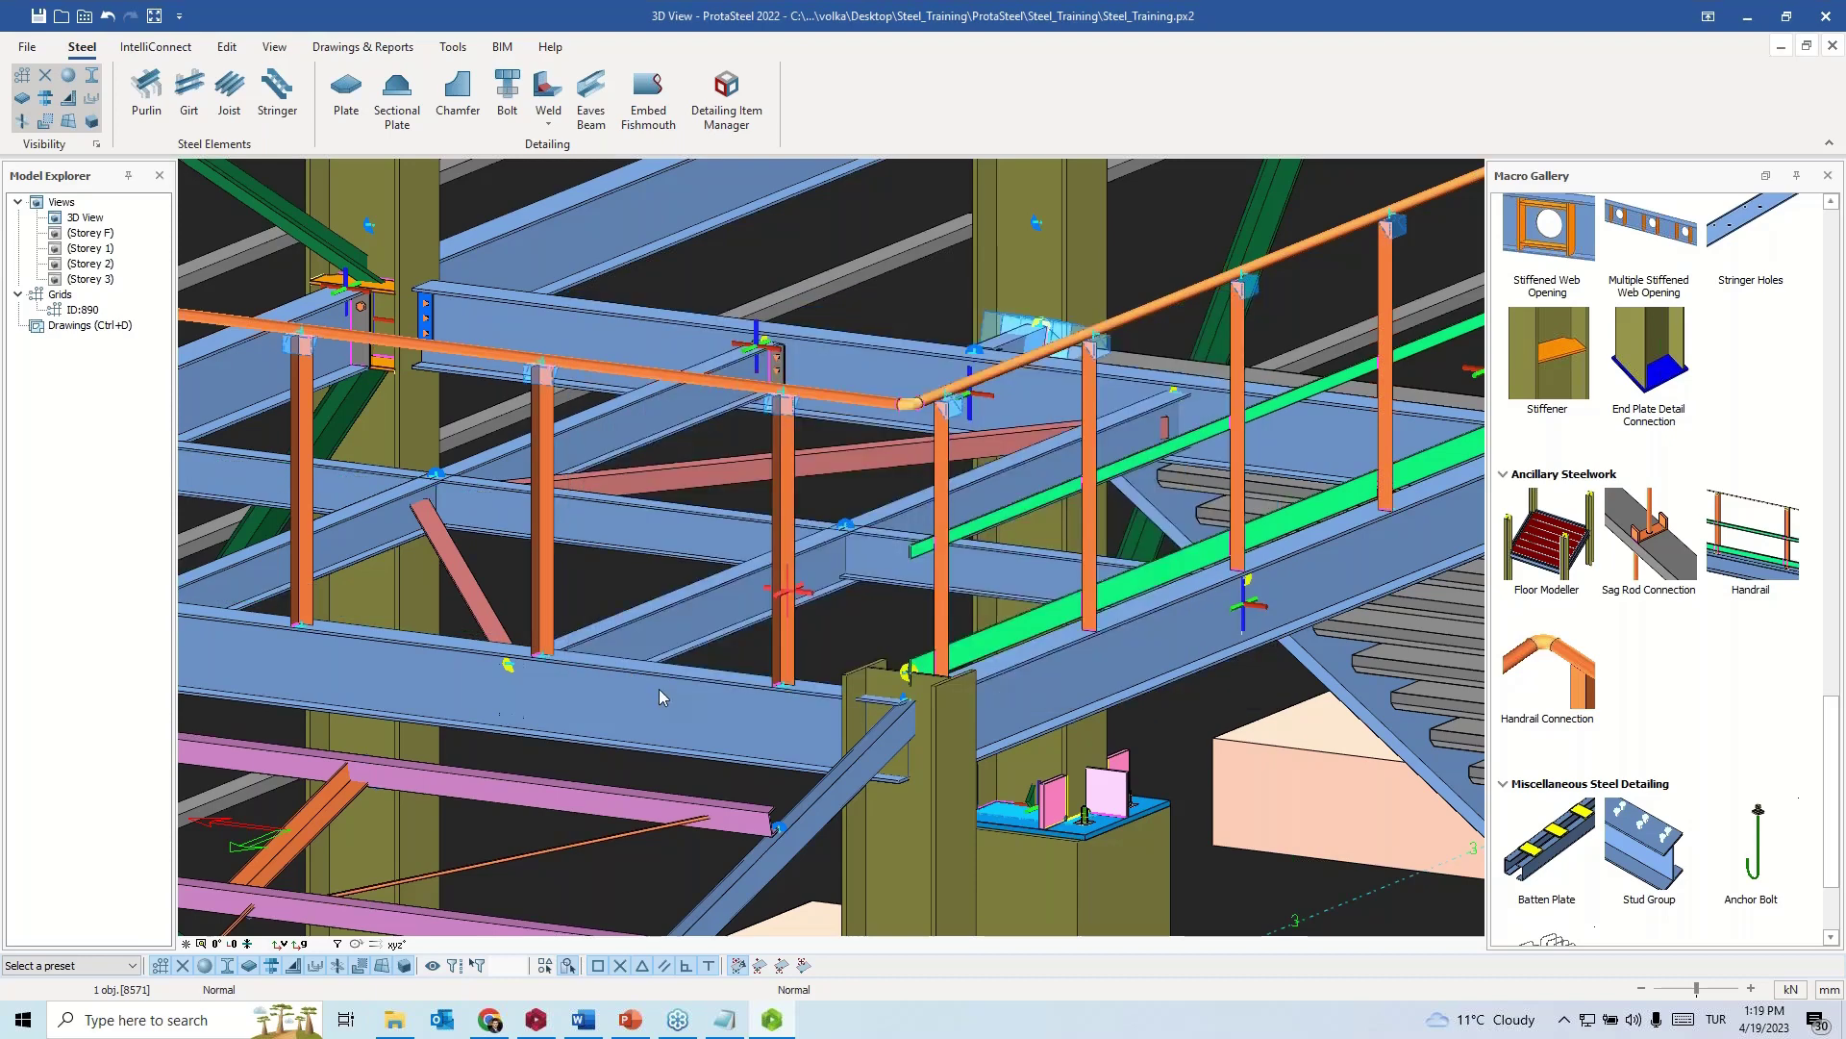
# - Set the stair-side handrail's right and left end post distances to 500
pyautogui.moveTo(1089, 489); pyautogui.dragTo(812, 515, button='middle')
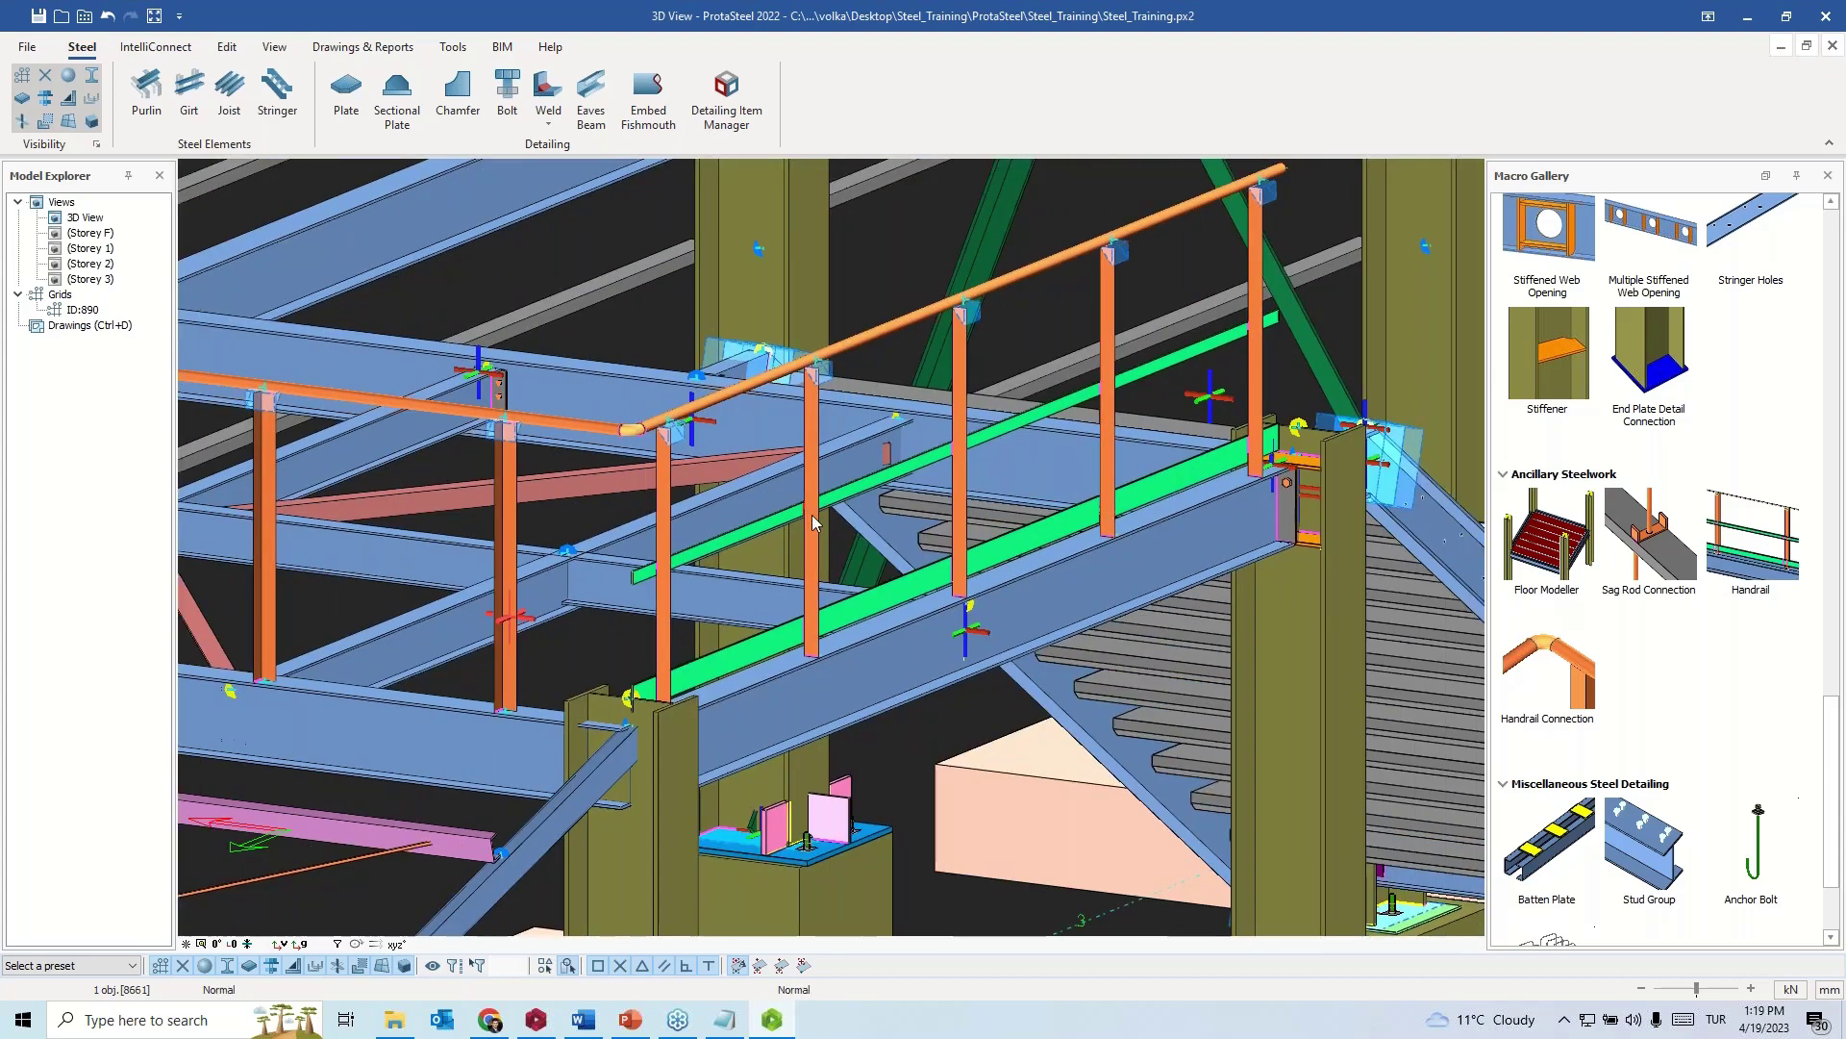
pyautogui.doubleClick(766, 385)
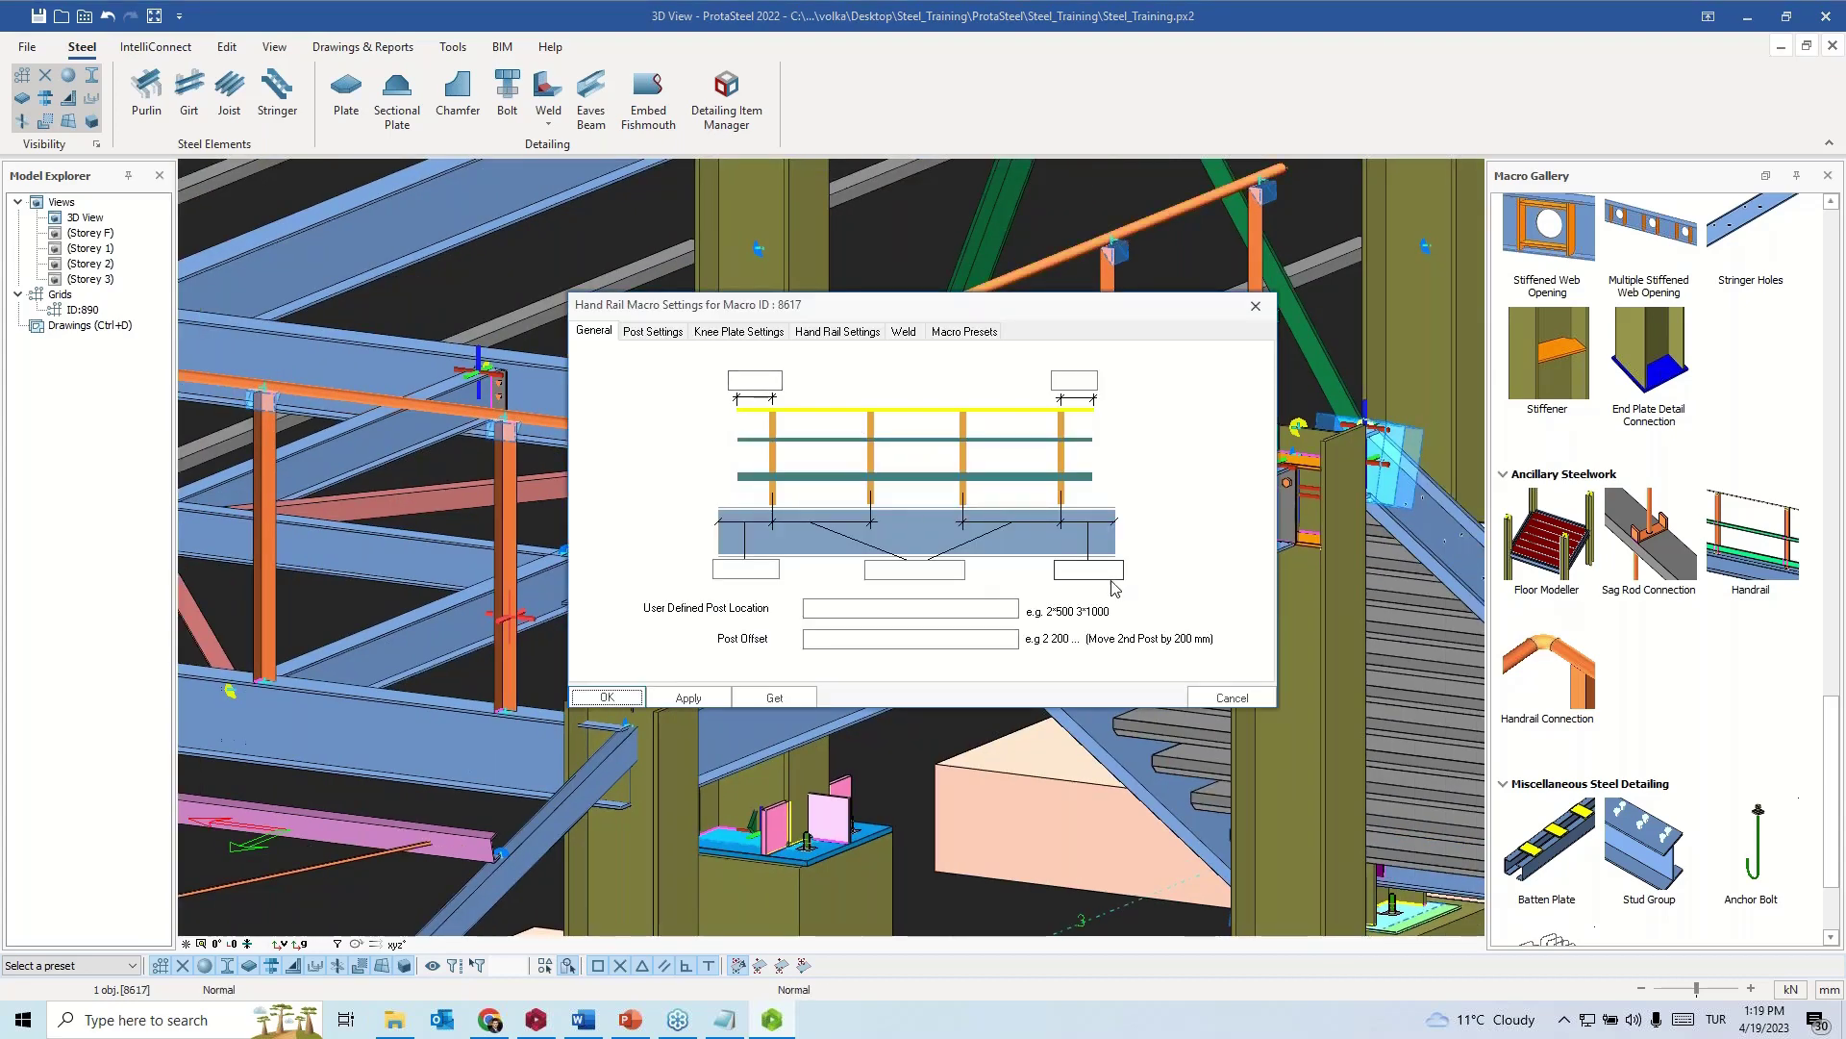
pyautogui.click(1099, 573)
pyautogui.write('500')
pyautogui.click(747, 568)
pyautogui.write('54')
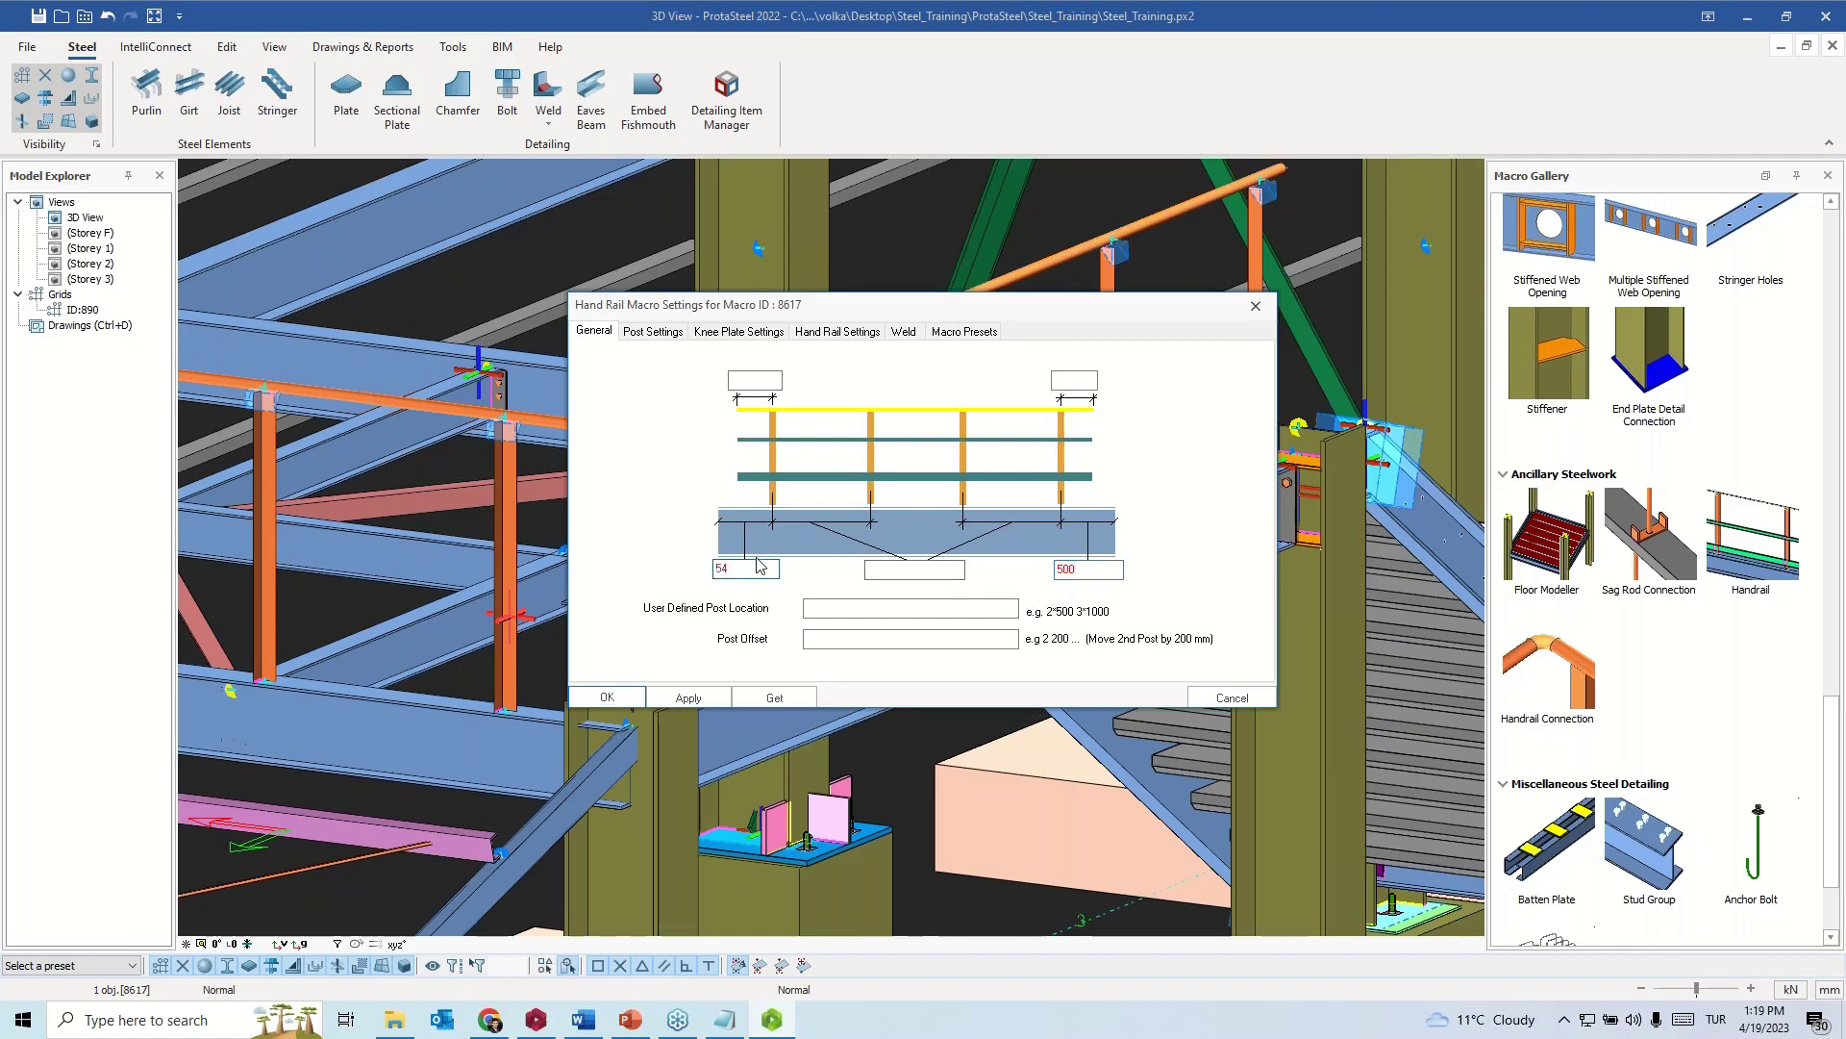
pyautogui.click(722, 337)
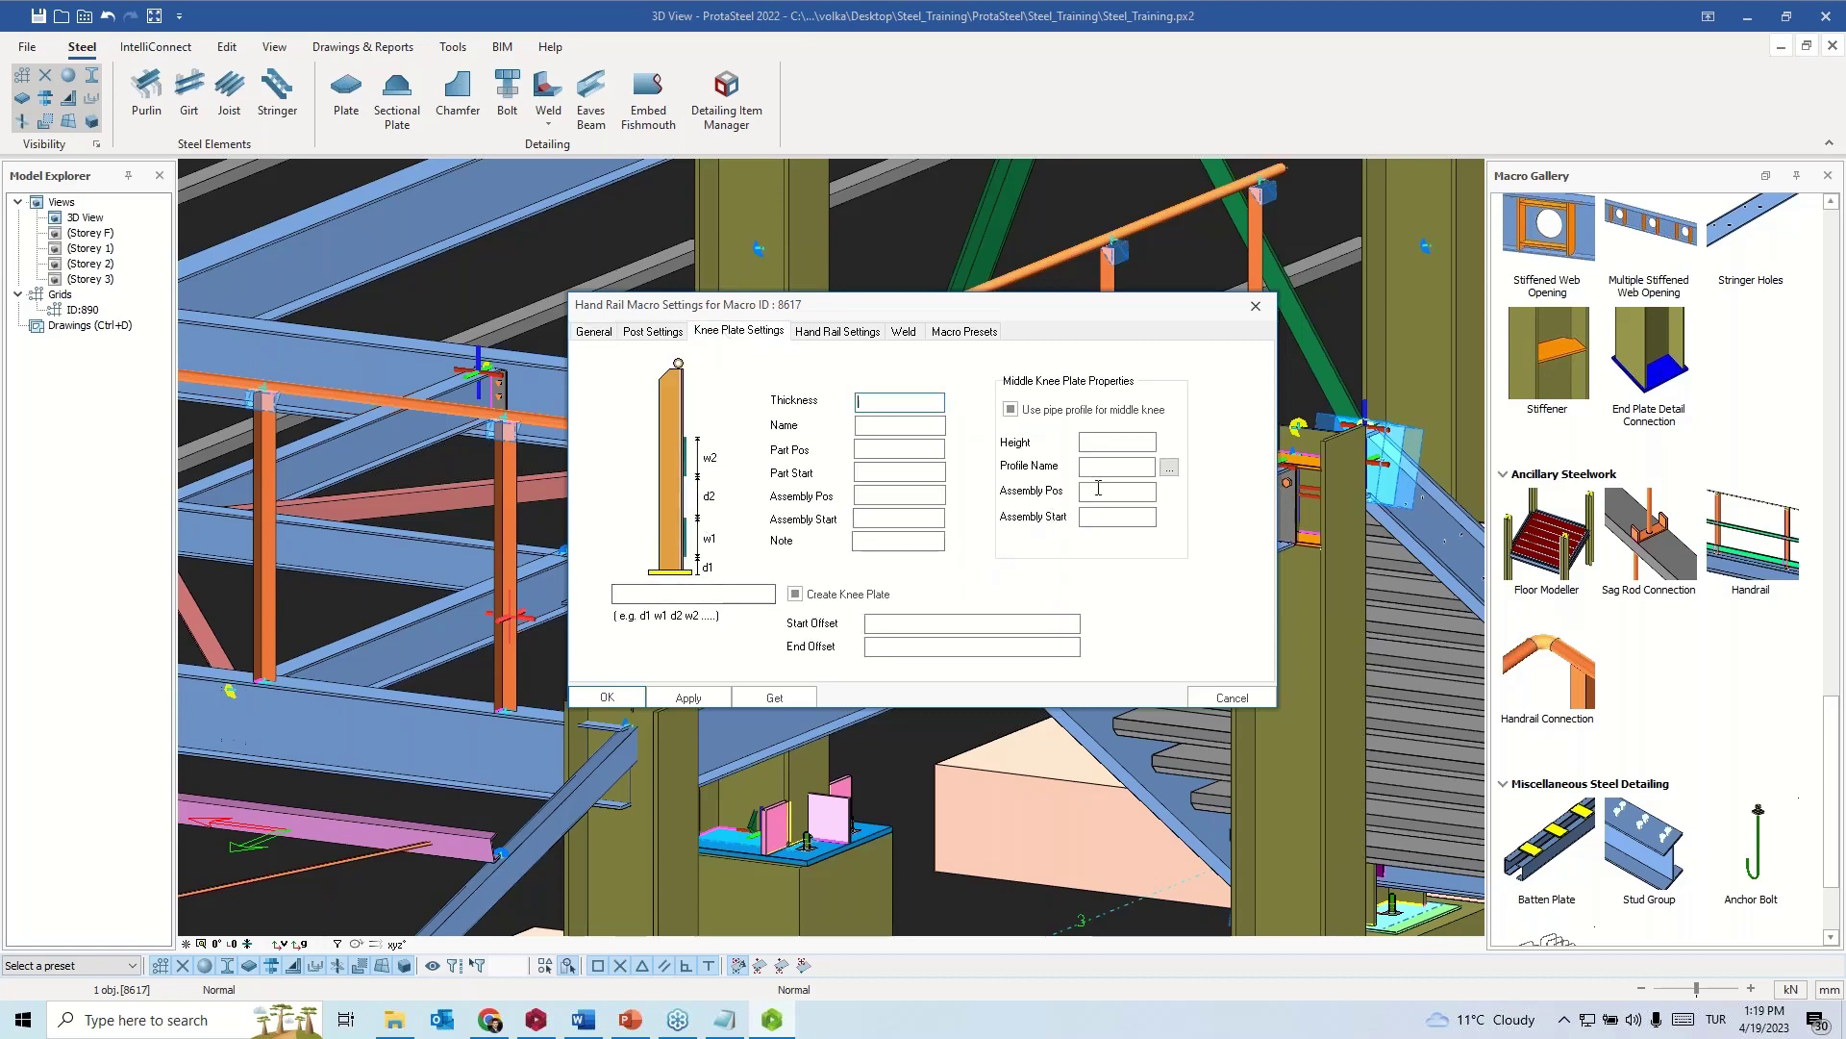
pyautogui.click(607, 697)
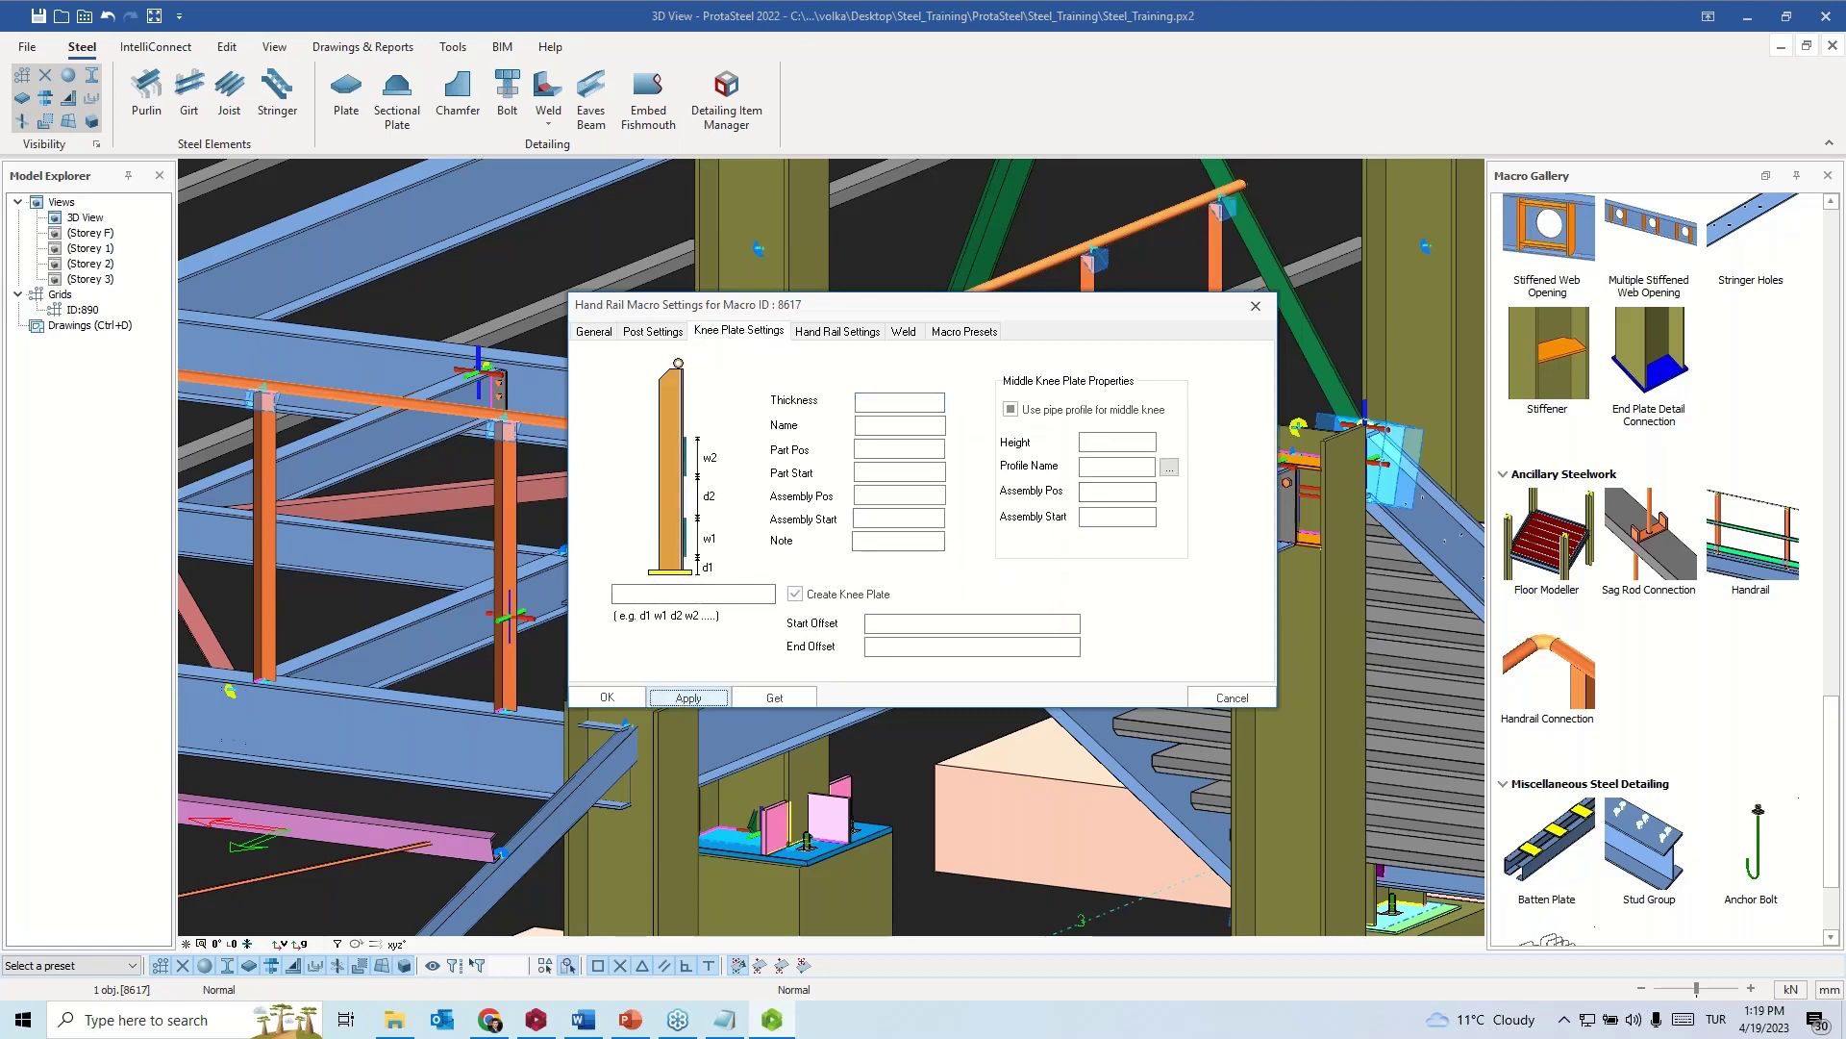
# - Untick Create Knee Plate on the stair-side handrail to remove its knee plates
pyautogui.click(707, 591)
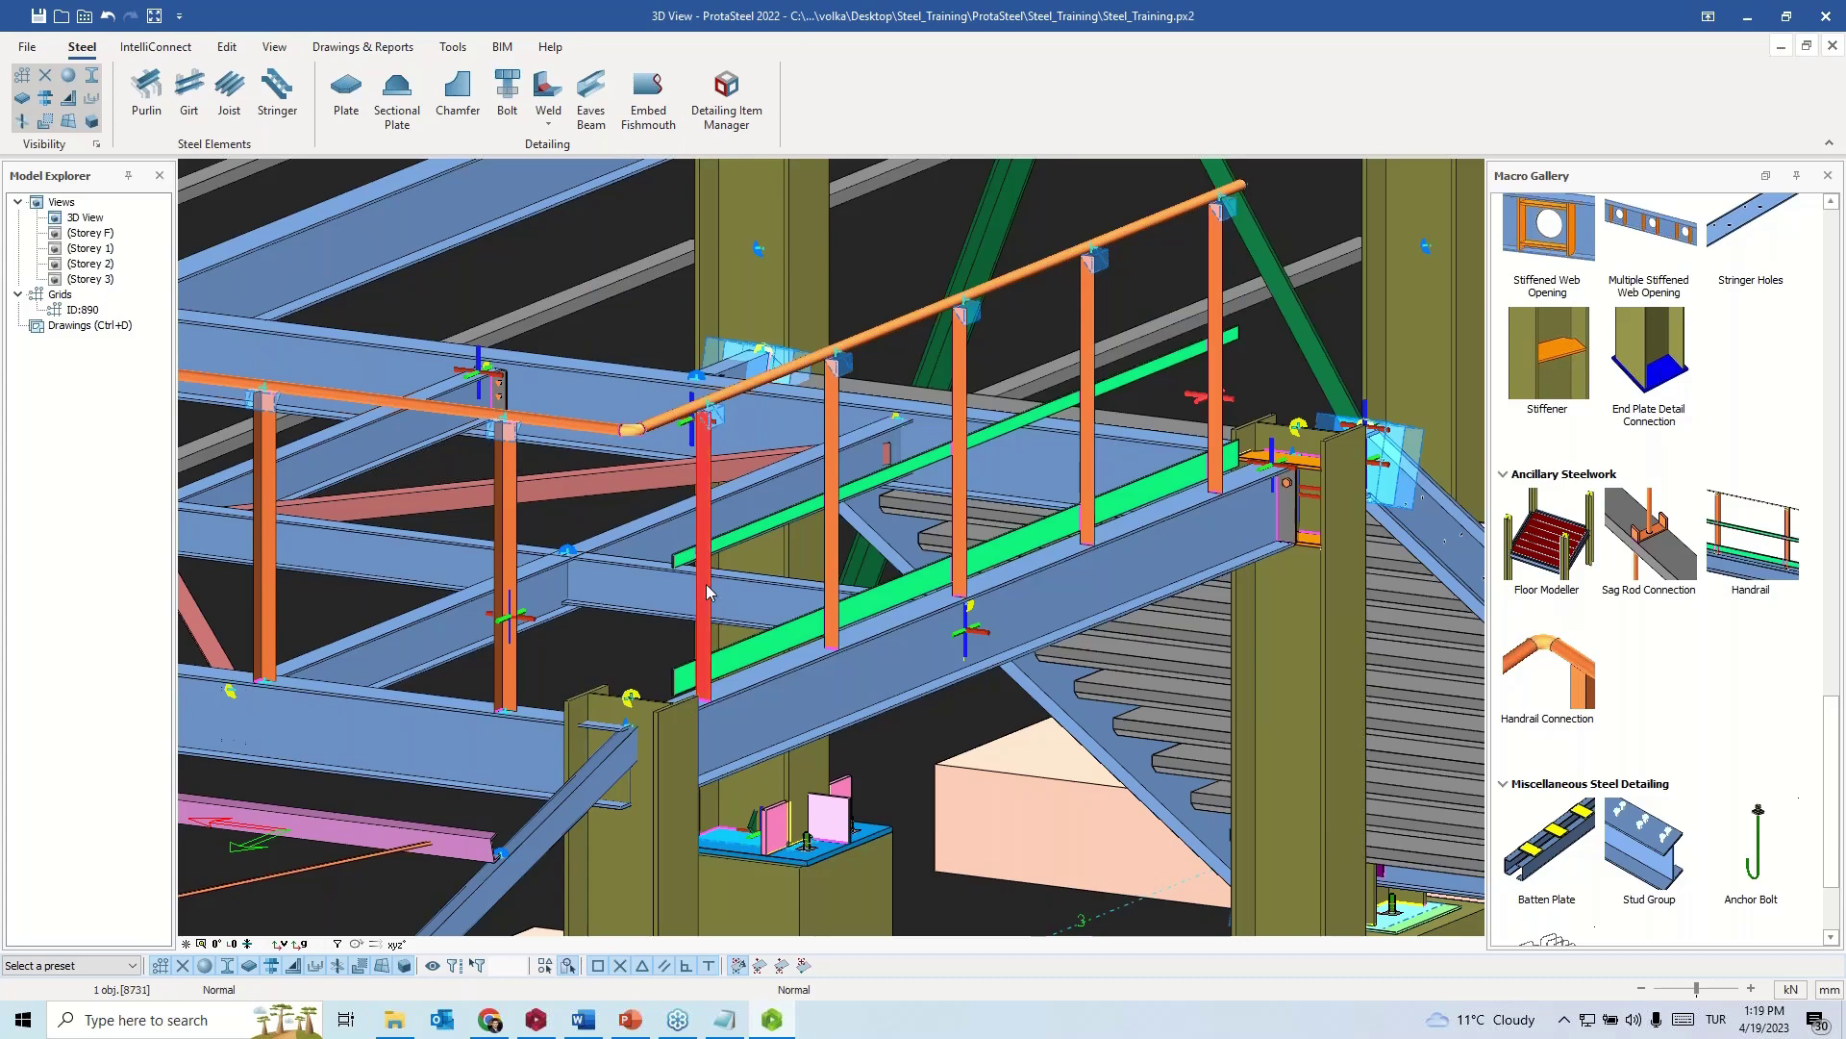
pyautogui.click(707, 592)
pyautogui.doubleClick(707, 591)
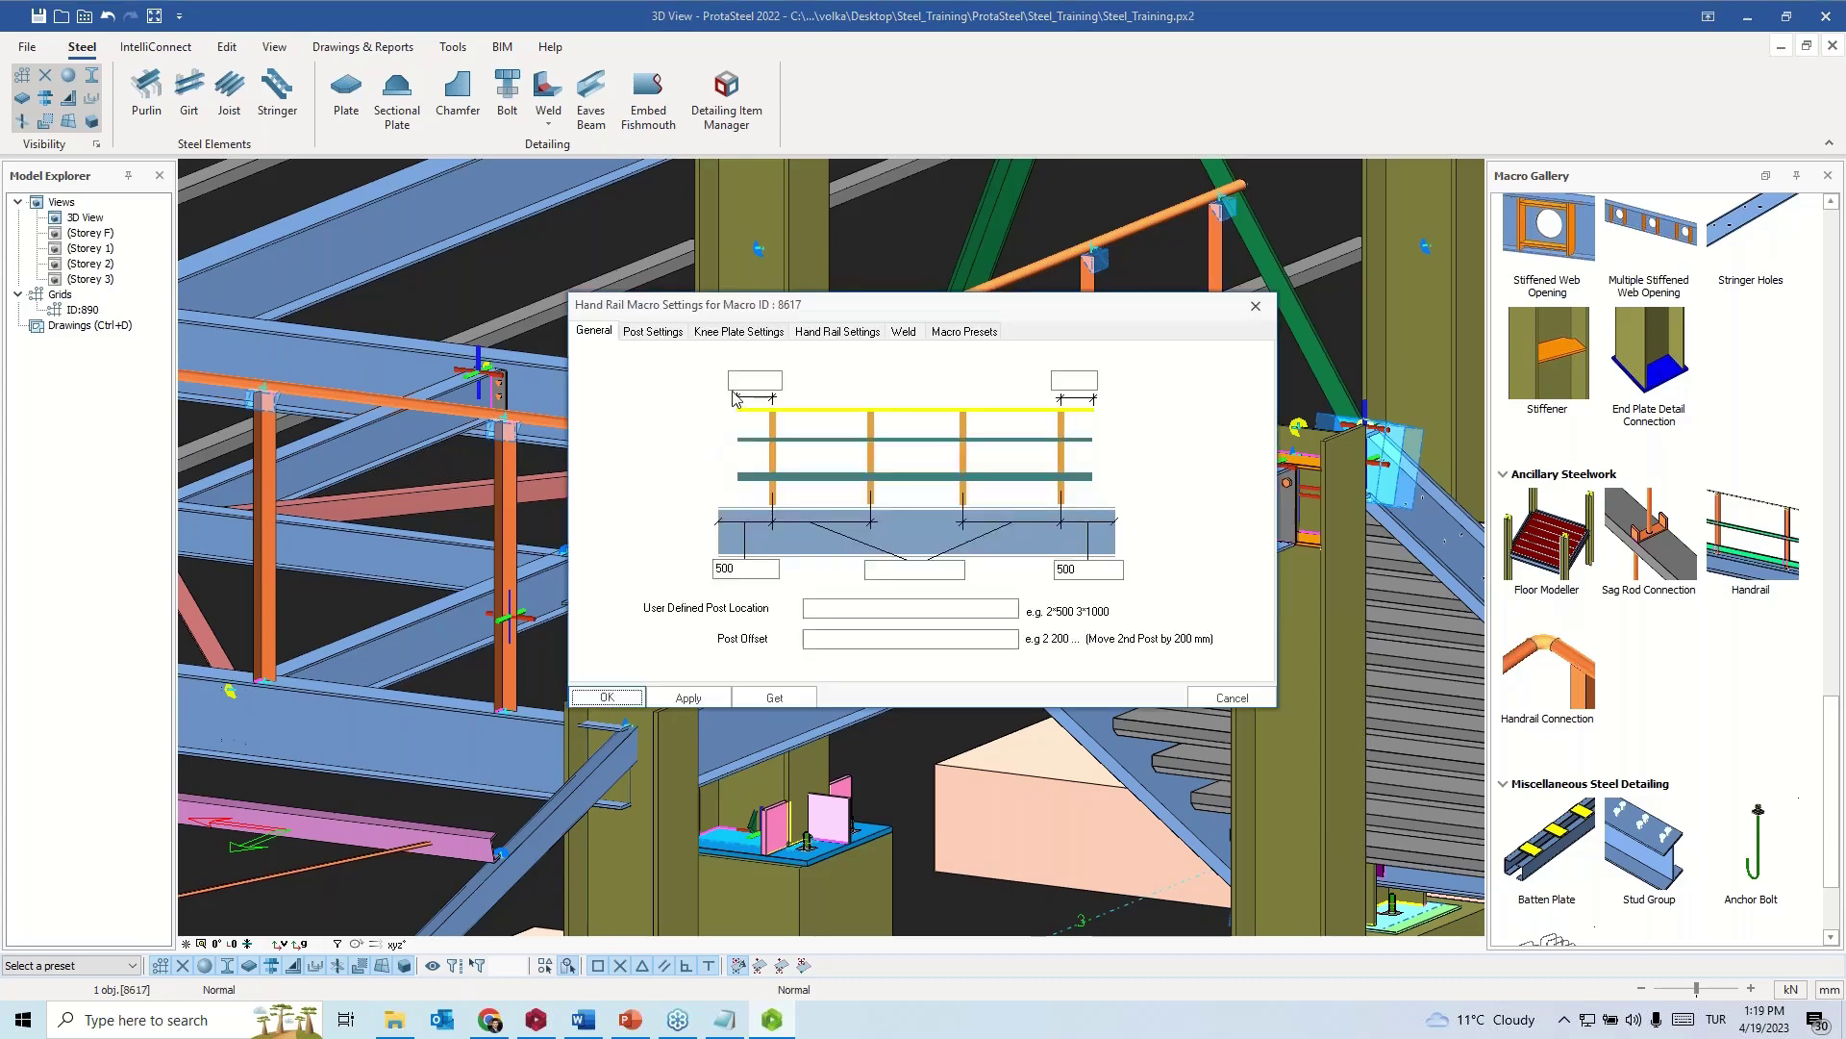
pyautogui.click(738, 330)
pyautogui.click(851, 595)
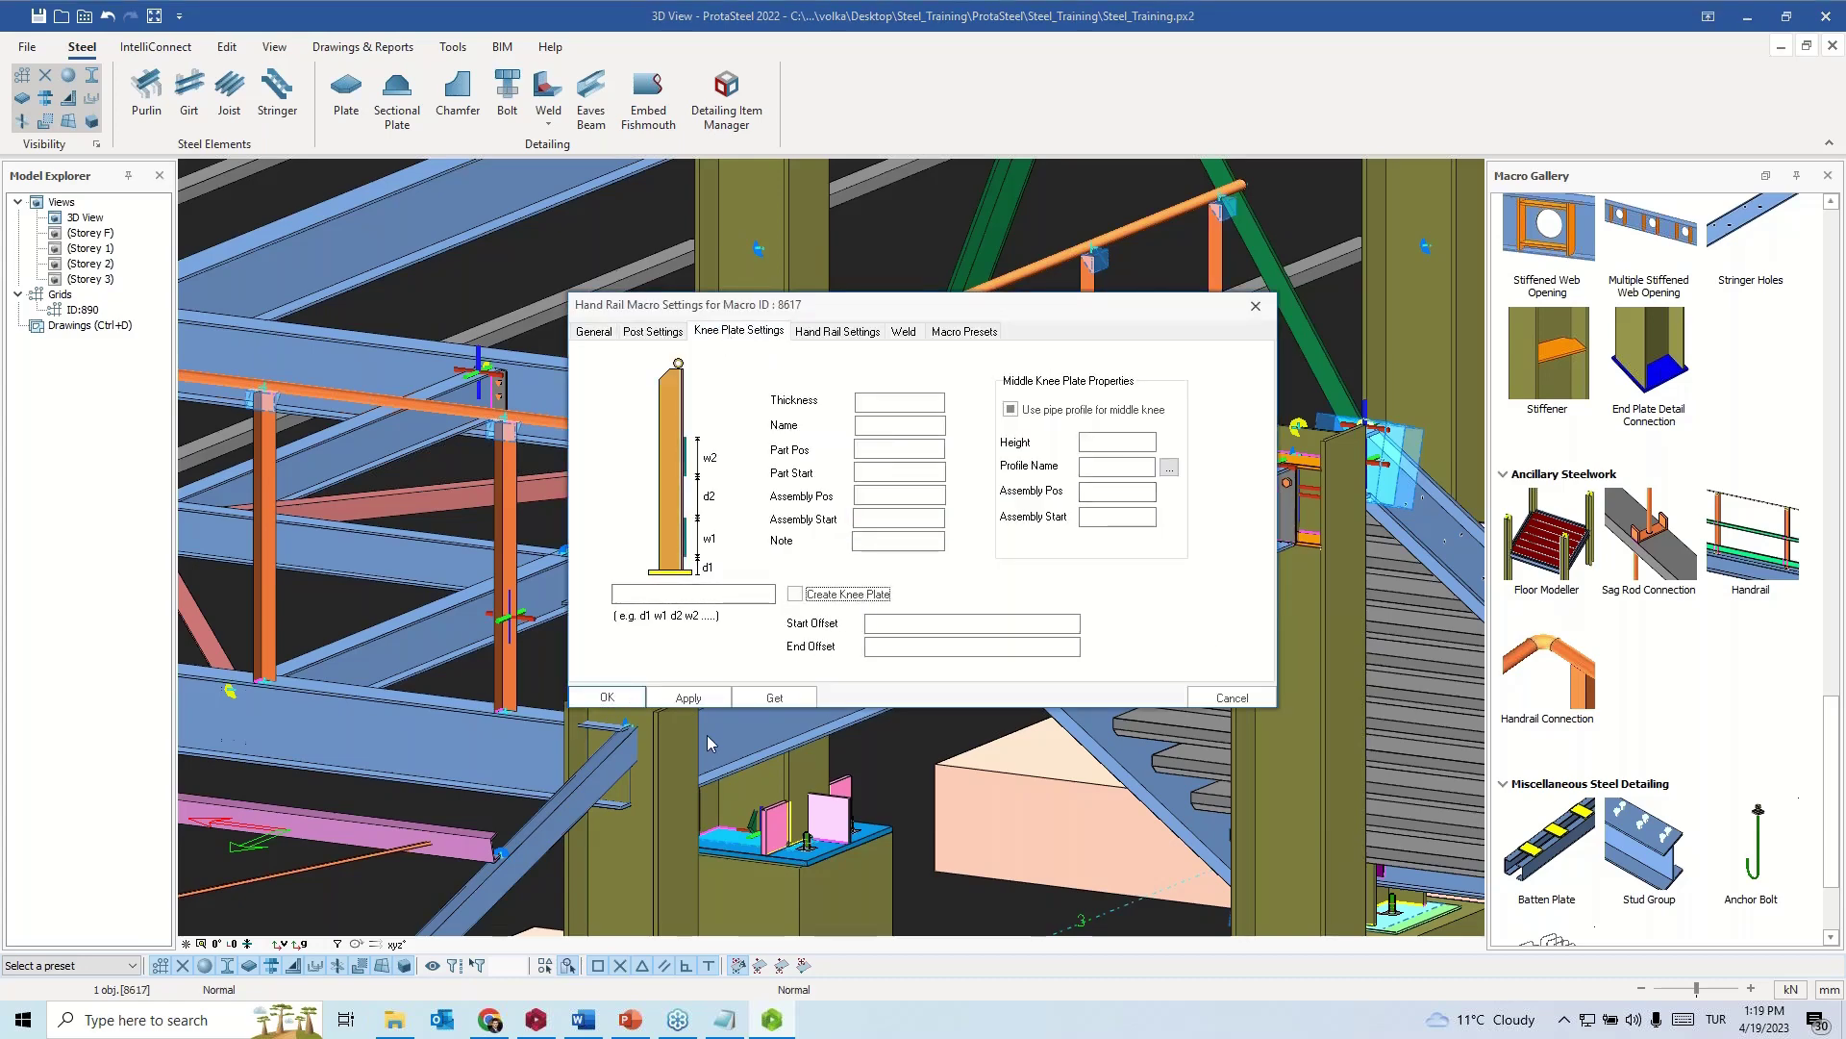
pyautogui.click(669, 699)
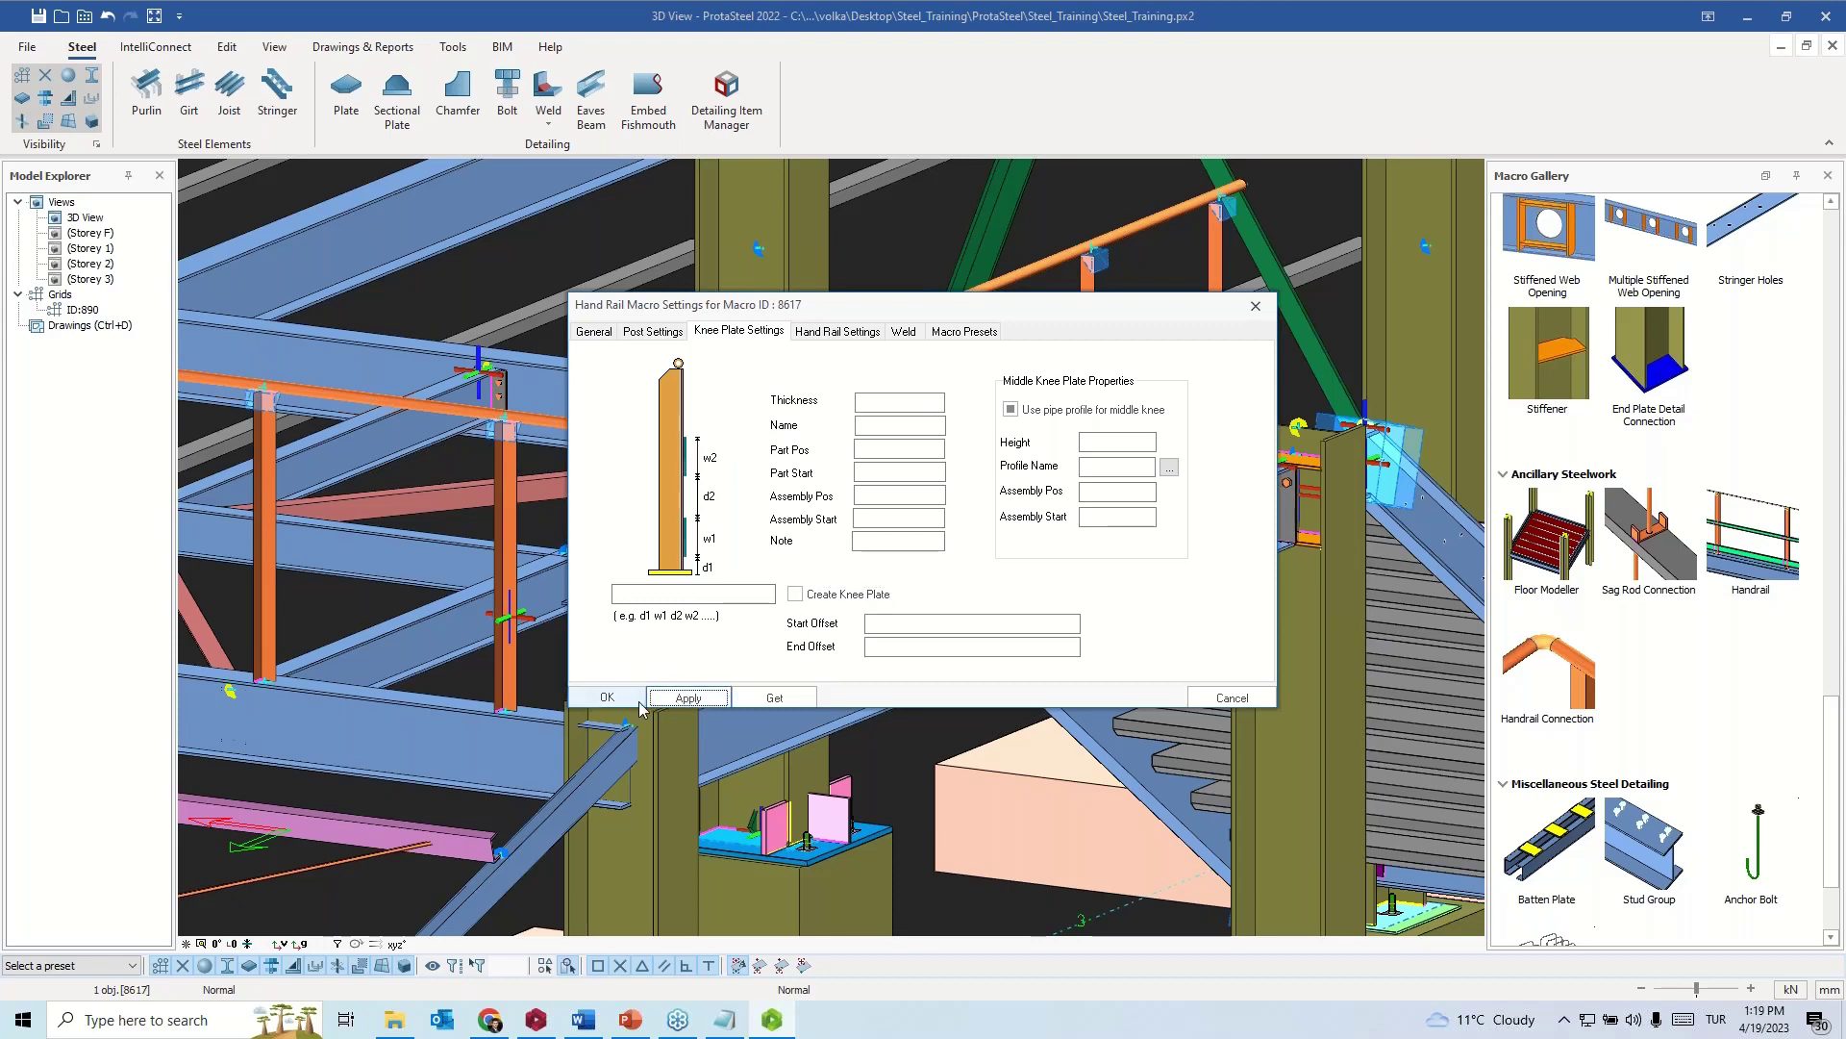
pyautogui.click(623, 698)
pyautogui.scroll(-4, 739, 707)
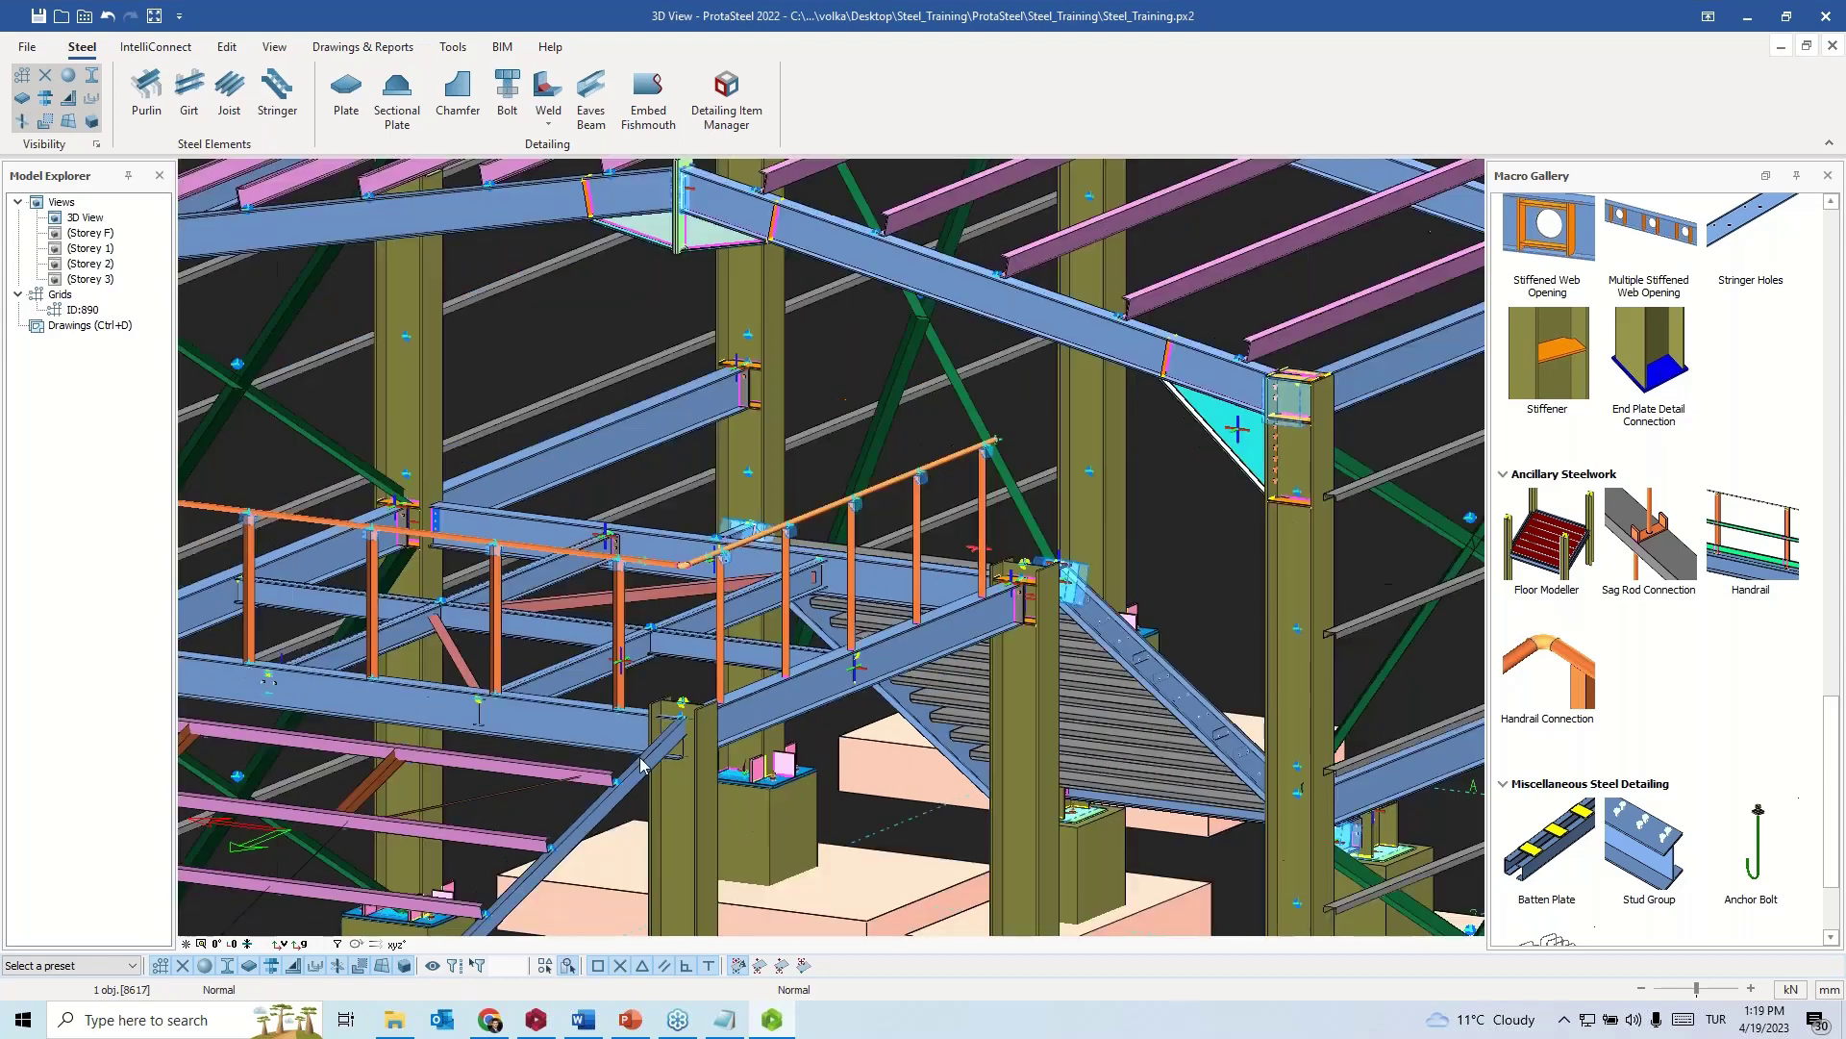
# - Orbit to the HE400A column and view its End x offset without changing it
pyautogui.moveTo(739, 707); pyautogui.dragTo(534, 750, button='middle')
pyautogui.scroll(-7, 676, 756)
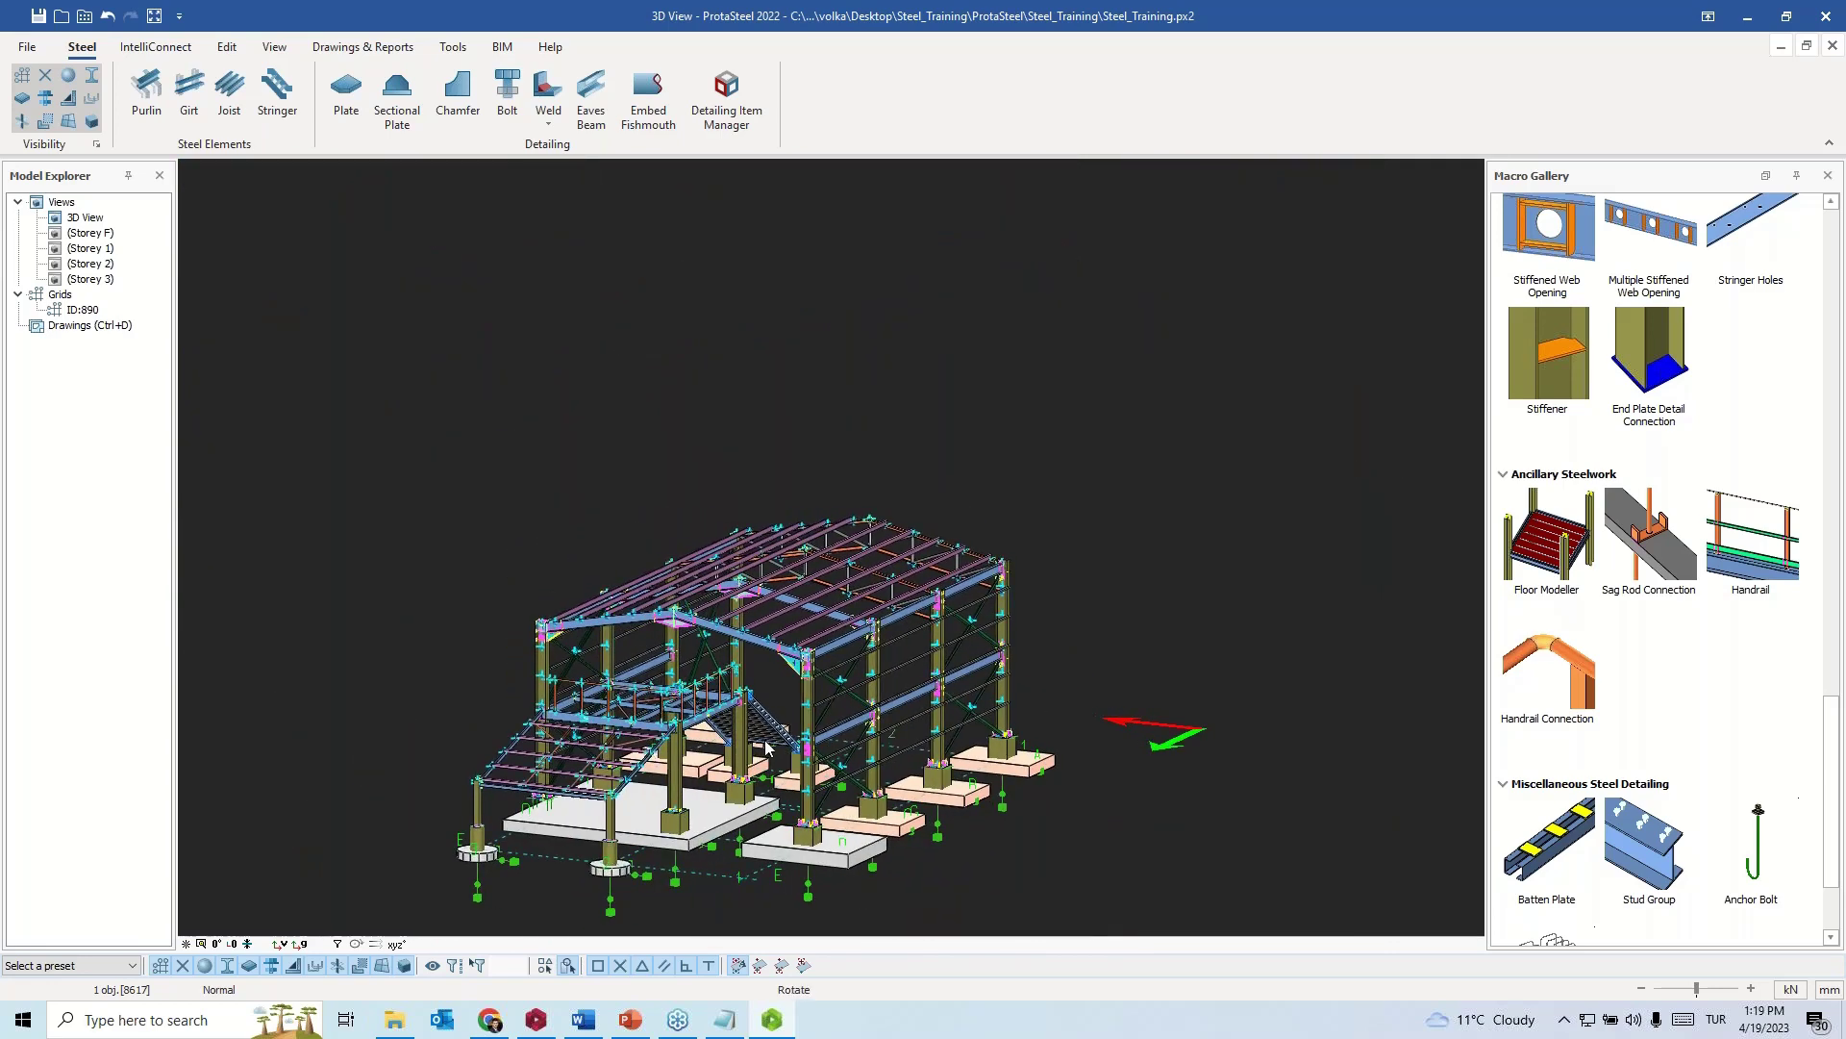
pyautogui.moveTo(770, 750); pyautogui.dragTo(735, 756, button='middle')
pyautogui.scroll(6, 1208, 738)
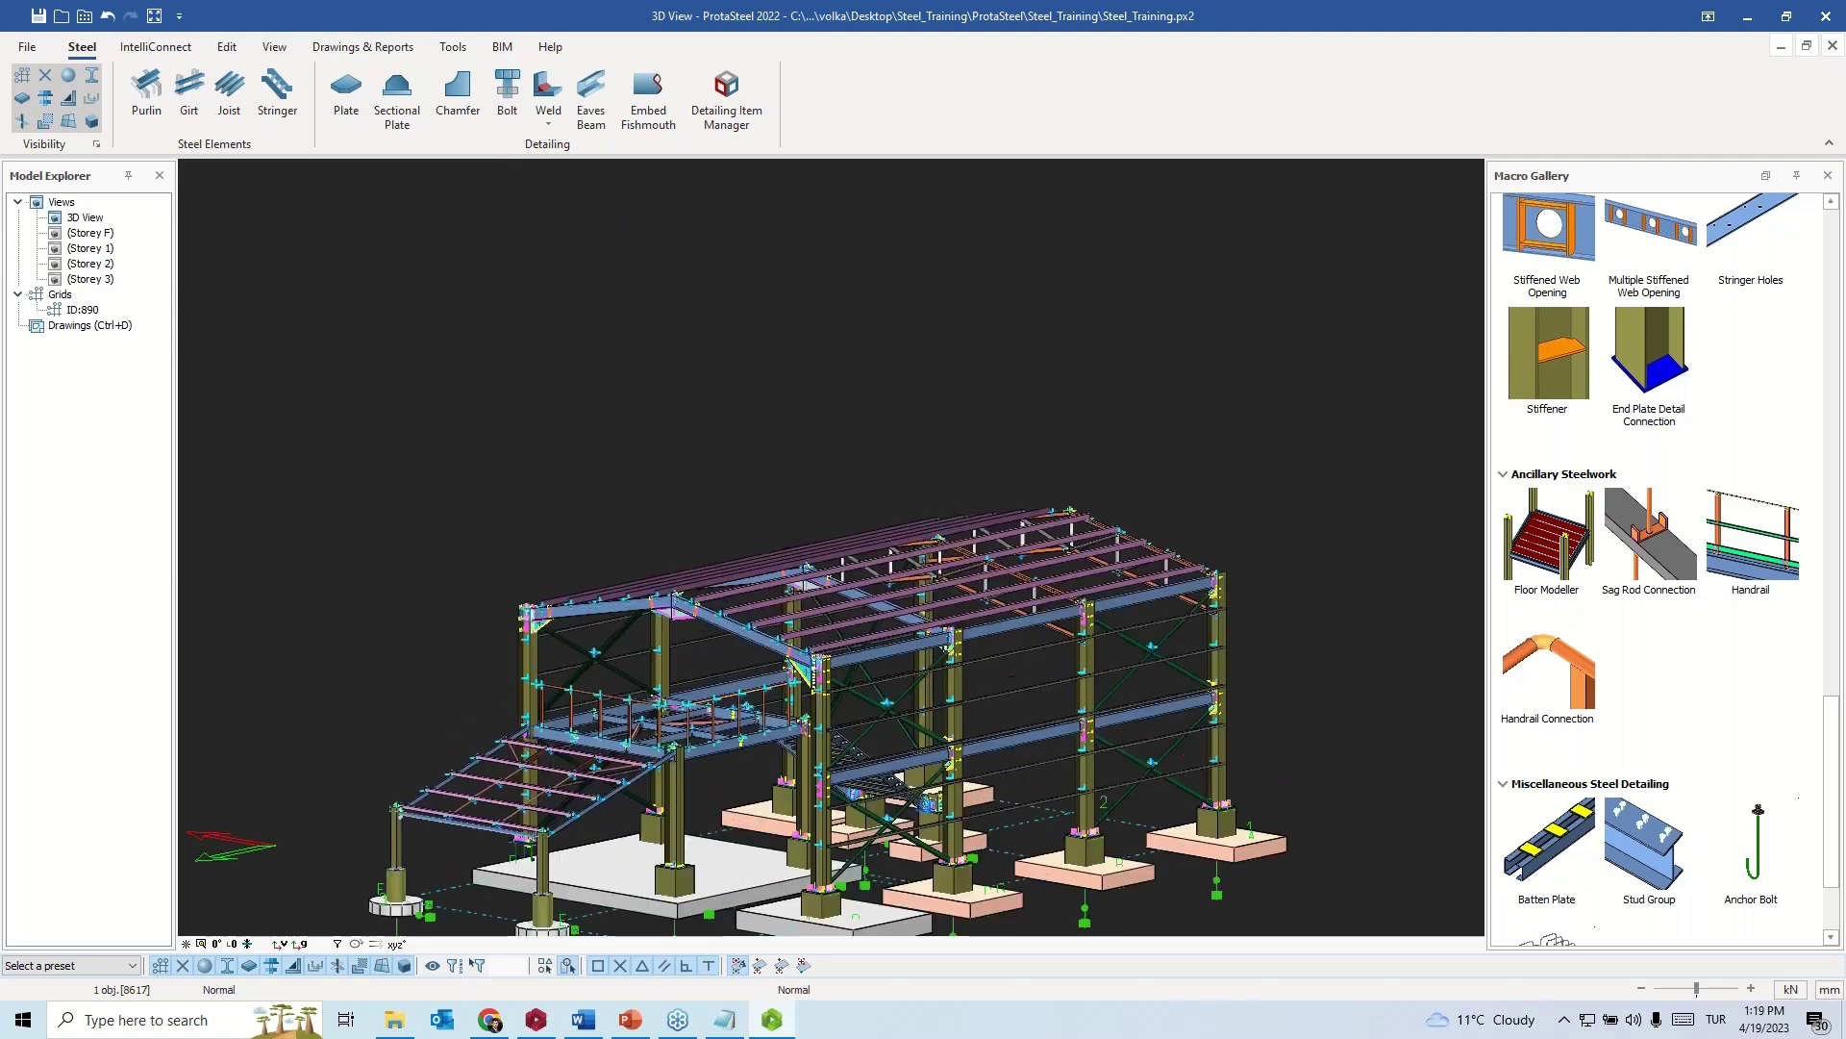
pyautogui.moveTo(1208, 737); pyautogui.dragTo(1058, 742, button='middle')
pyautogui.scroll(8, 806, 731)
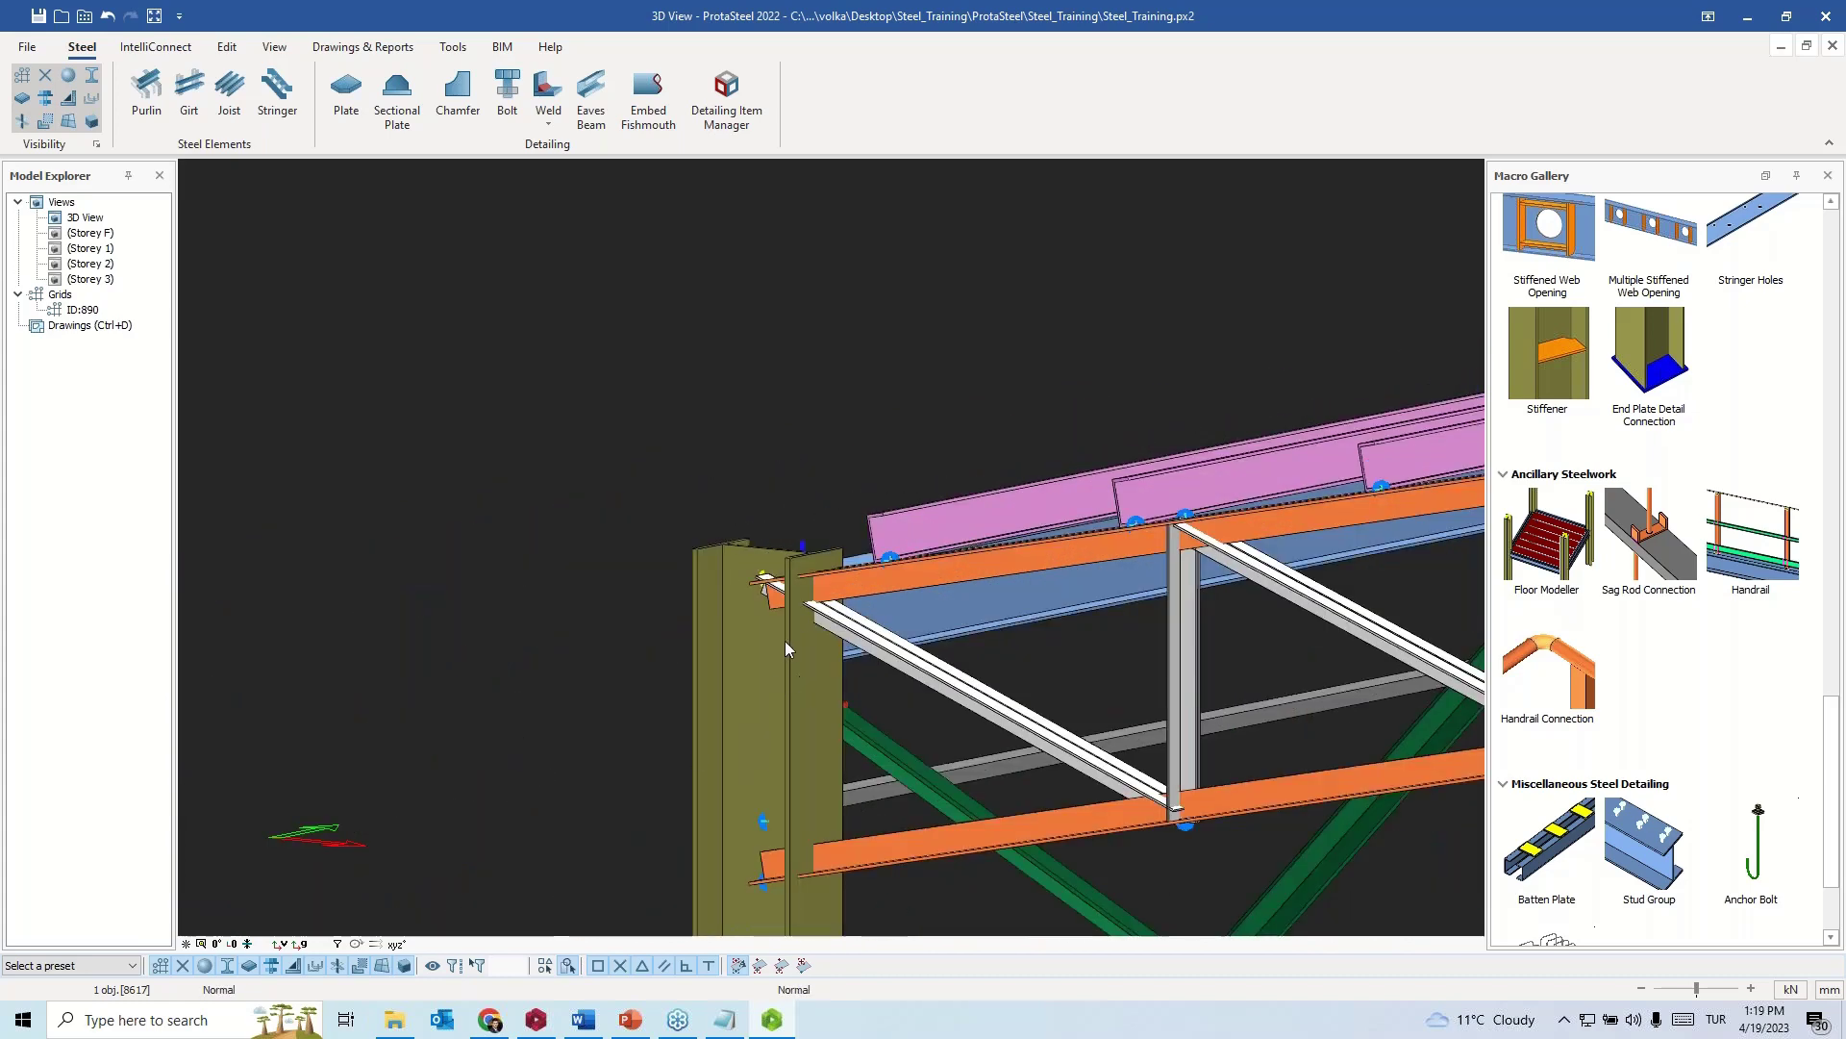
pyautogui.click(809, 684)
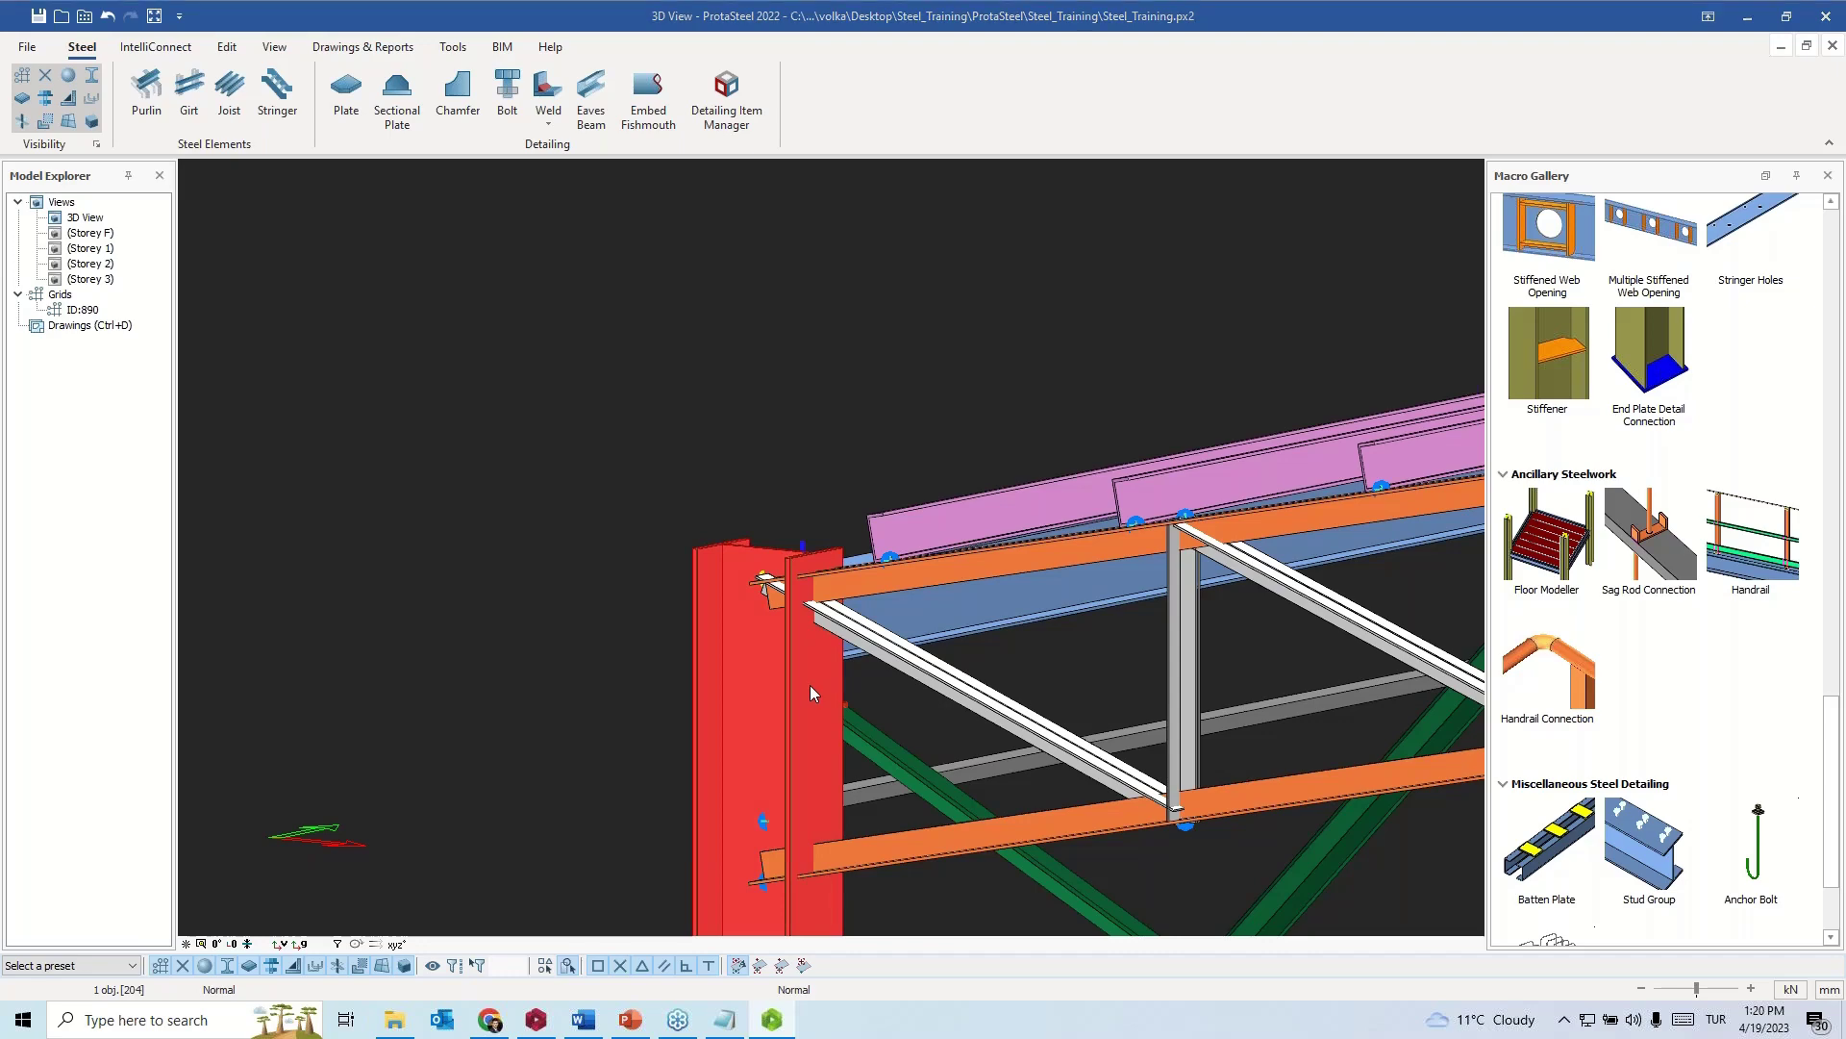
pyautogui.doubleClick(810, 684)
pyautogui.moveTo(1096, 565); pyautogui.dragTo(936, 577)
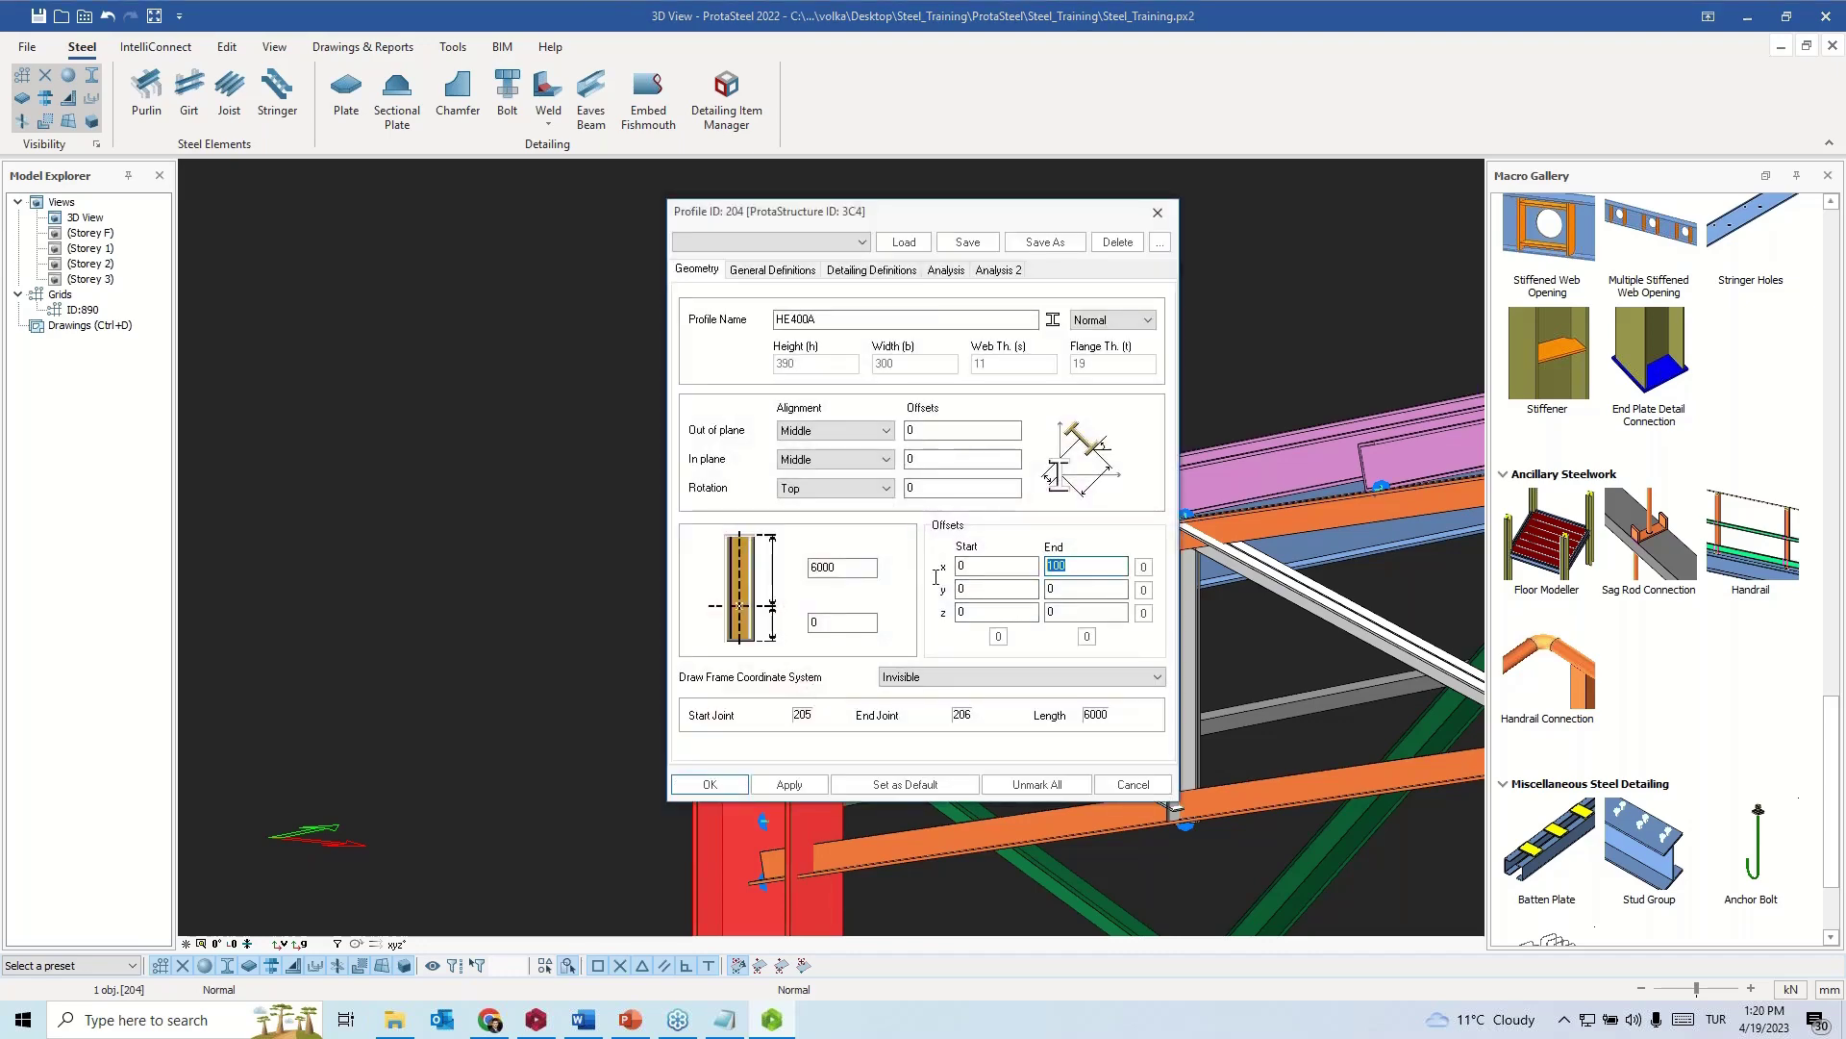
pyautogui.click(1159, 213)
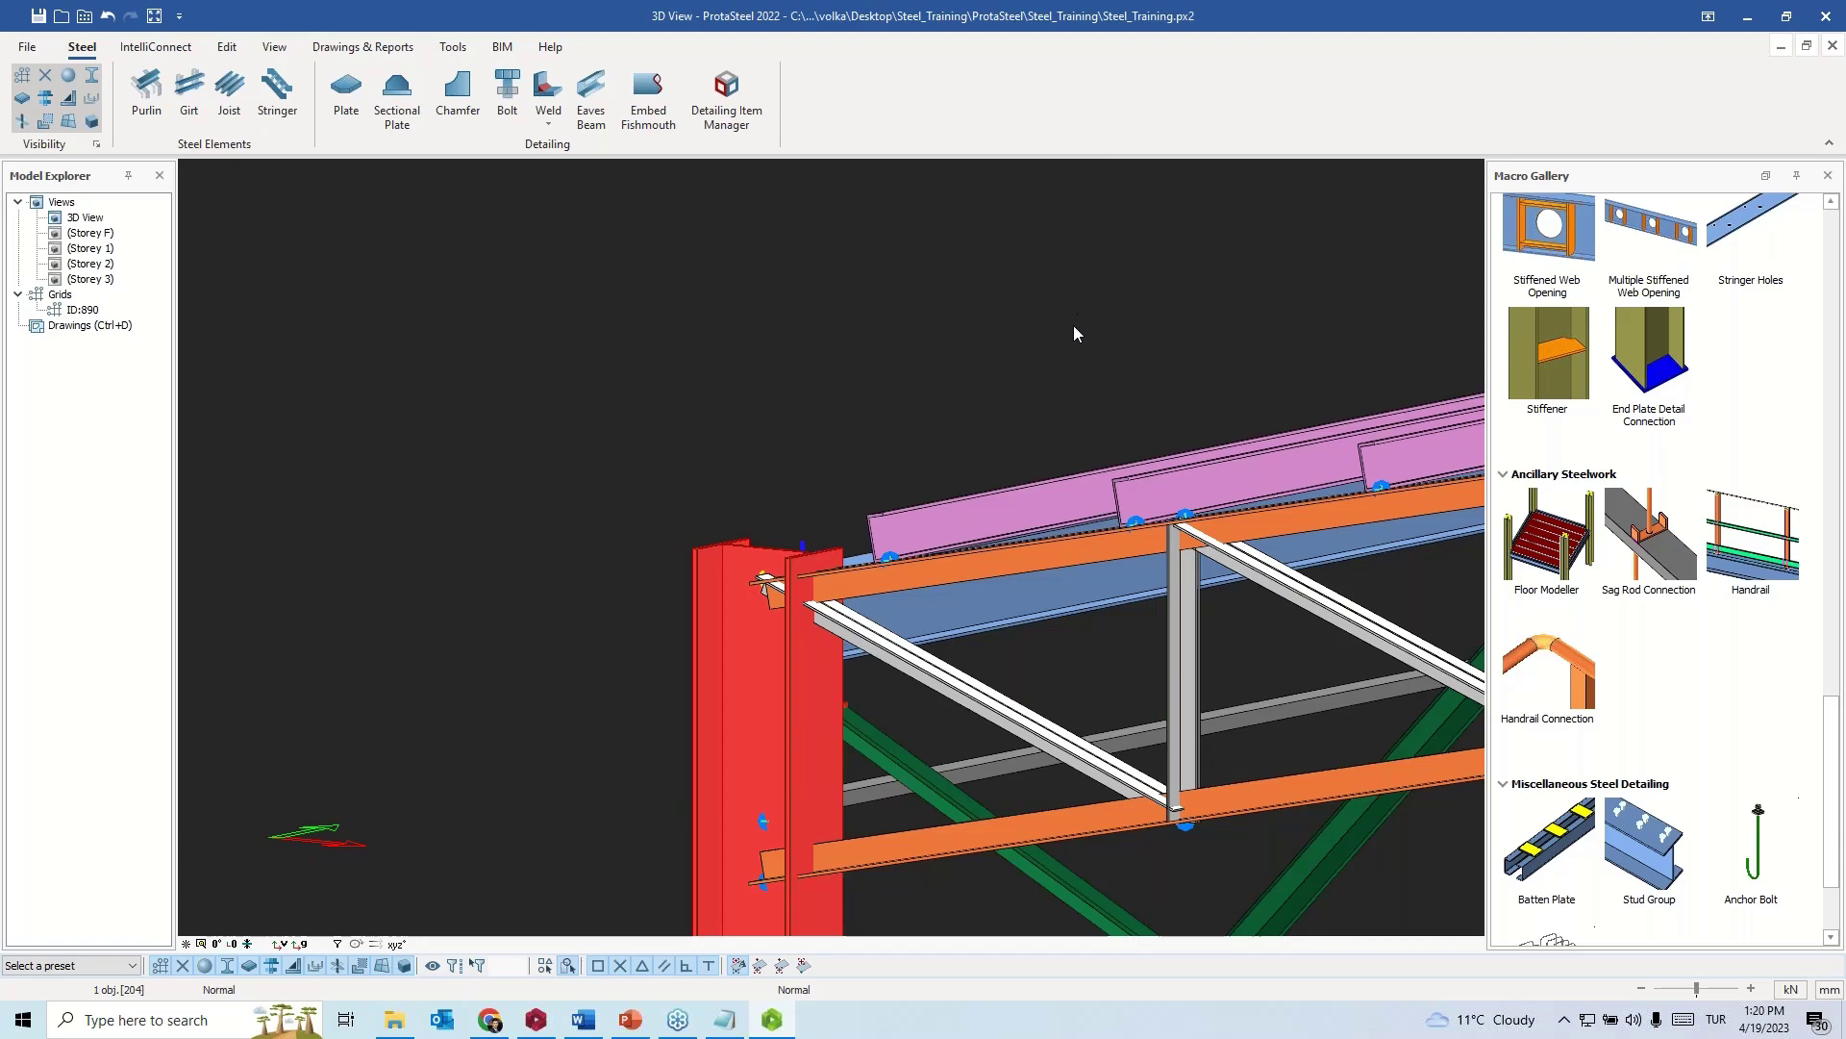
# - Set the HE400A column's End x offset to 300 and apply it
pyautogui.scroll(-5, 1073, 325)
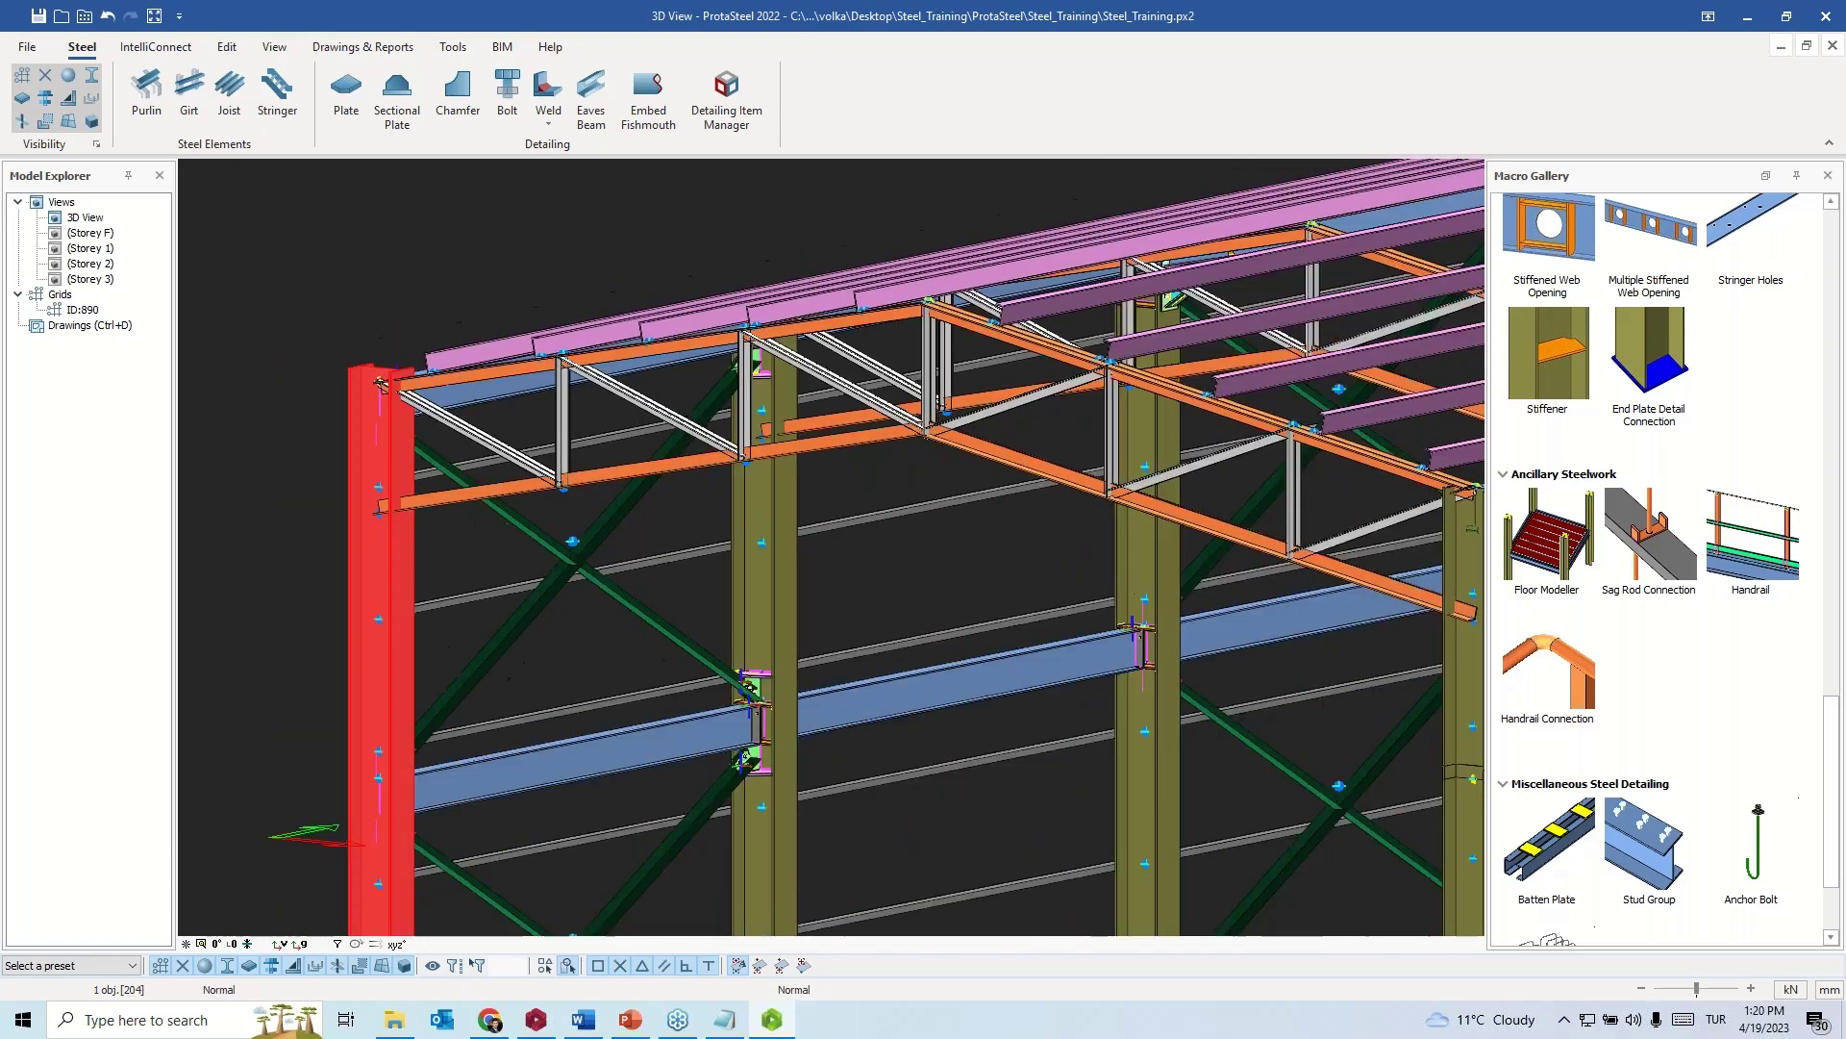
pyautogui.scroll(-3, 396, 349)
pyautogui.scroll(4, 451, 412)
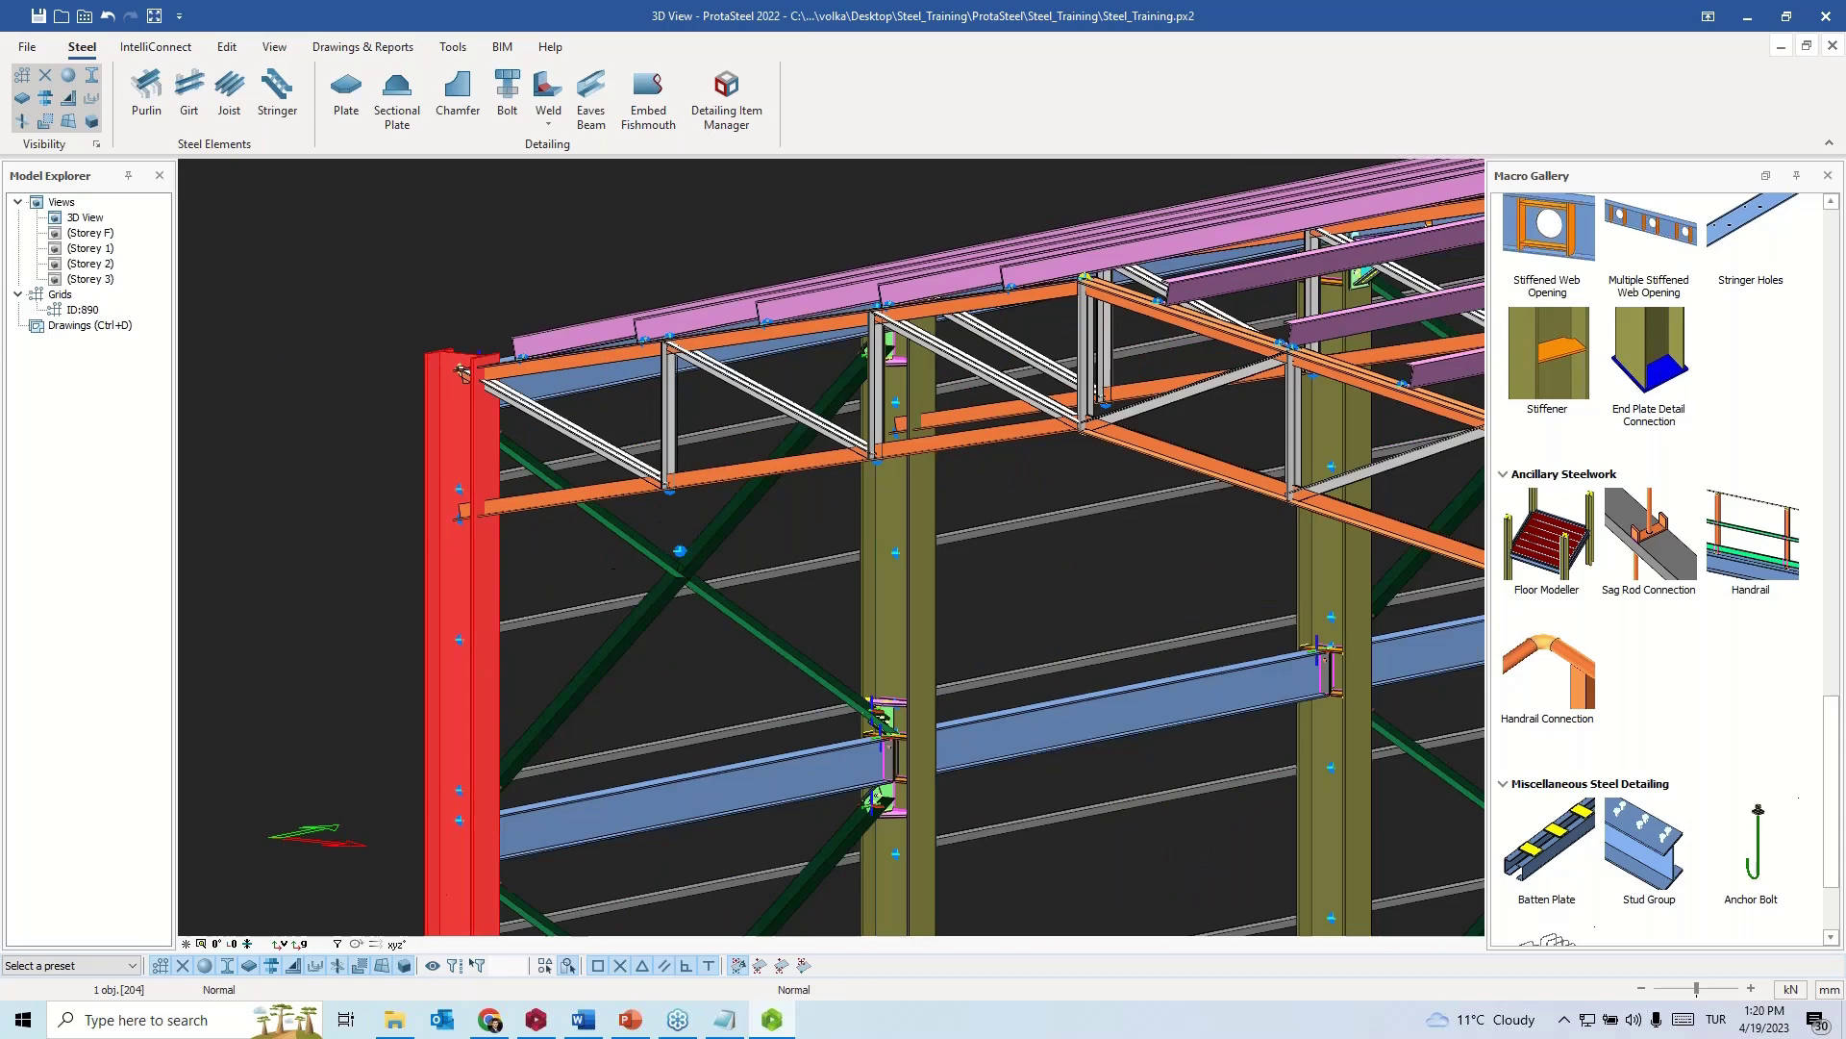
pyautogui.doubleClick(496, 448)
pyautogui.doubleClick(1096, 567)
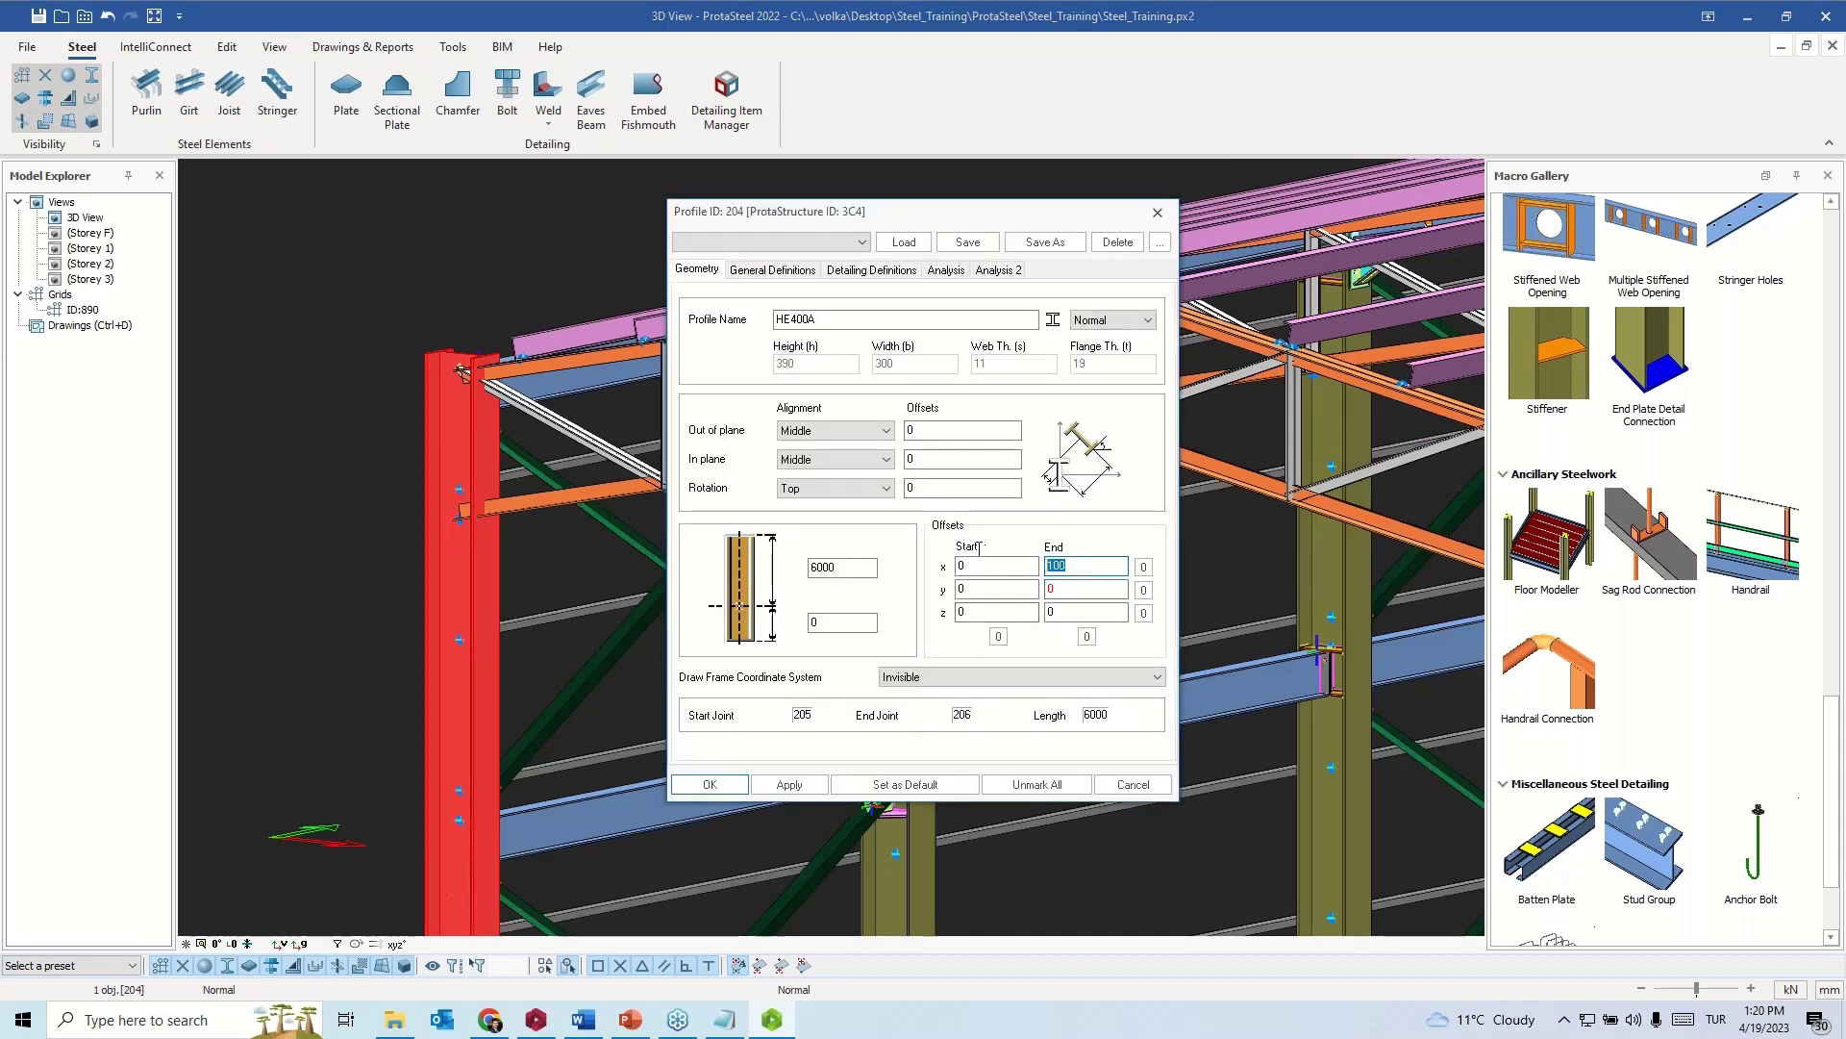
pyautogui.click(789, 784)
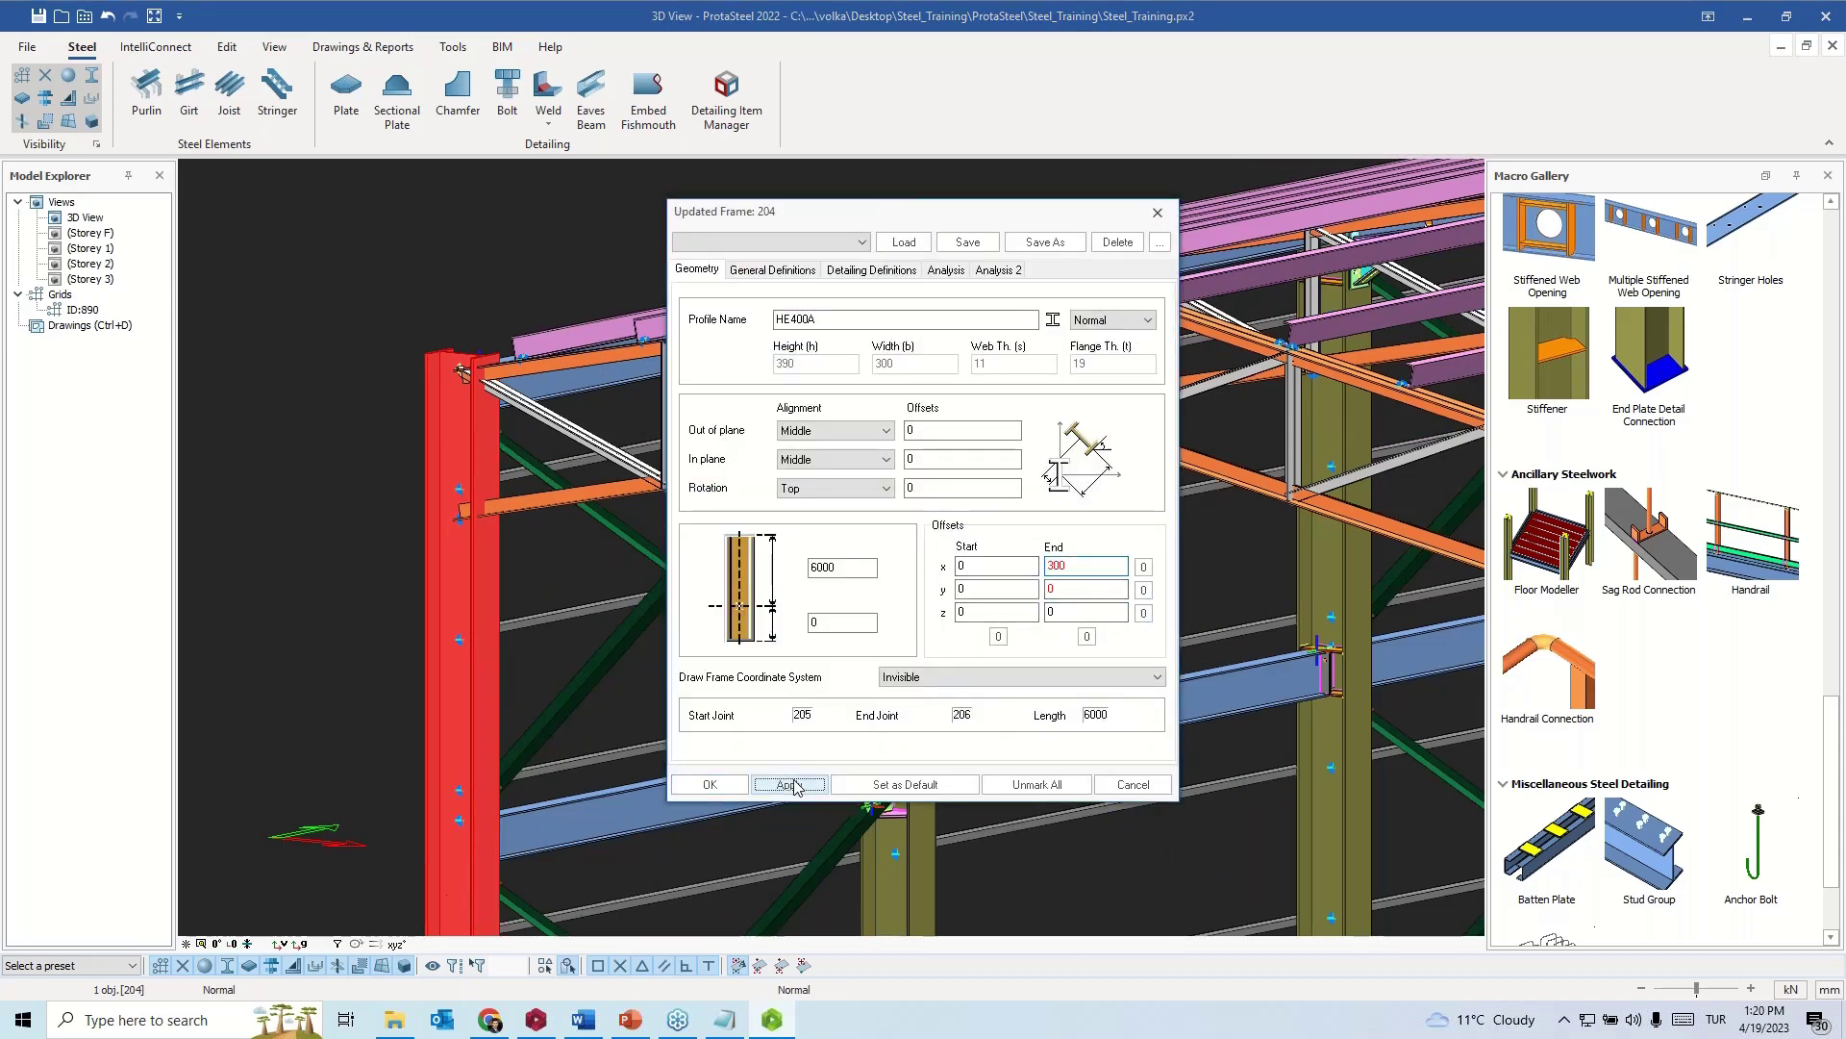
# - Change the End x offset to 100, apply it and confirm the properties
pyautogui.doubleClick(1087, 566)
pyautogui.write('100')
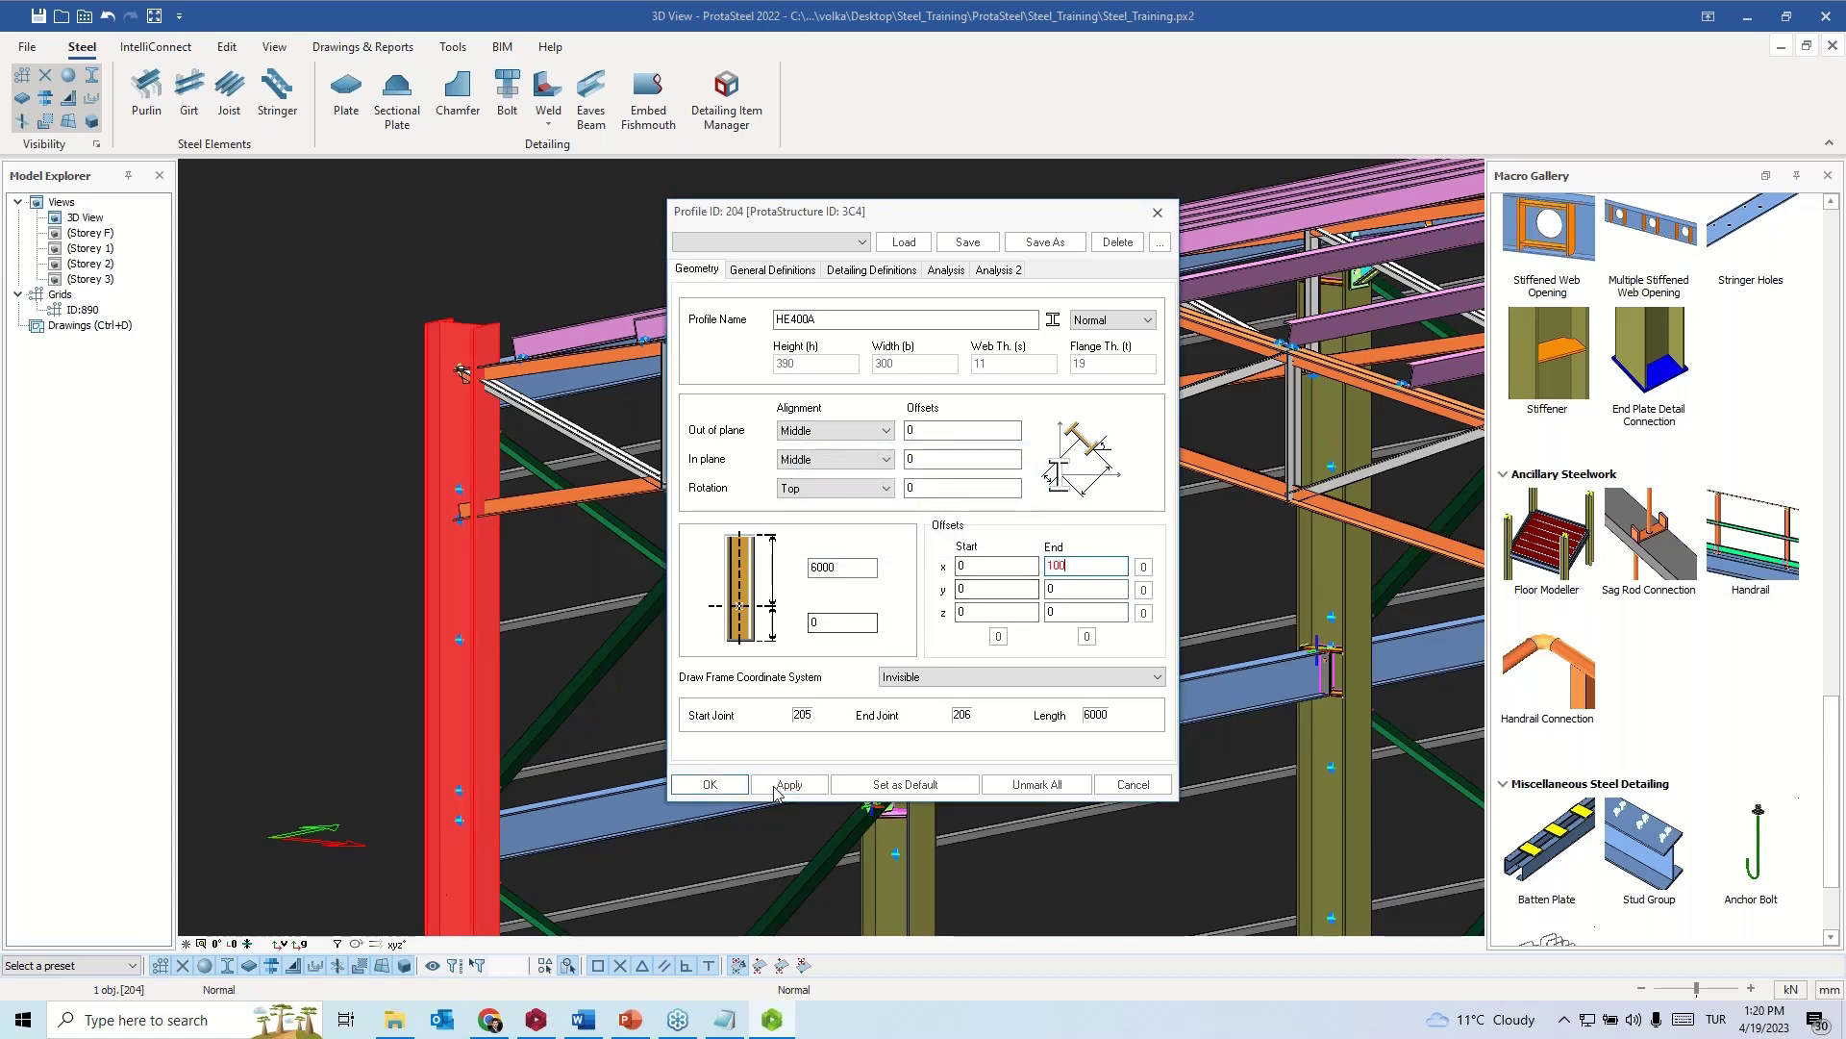
pyautogui.click(789, 784)
pyautogui.click(711, 783)
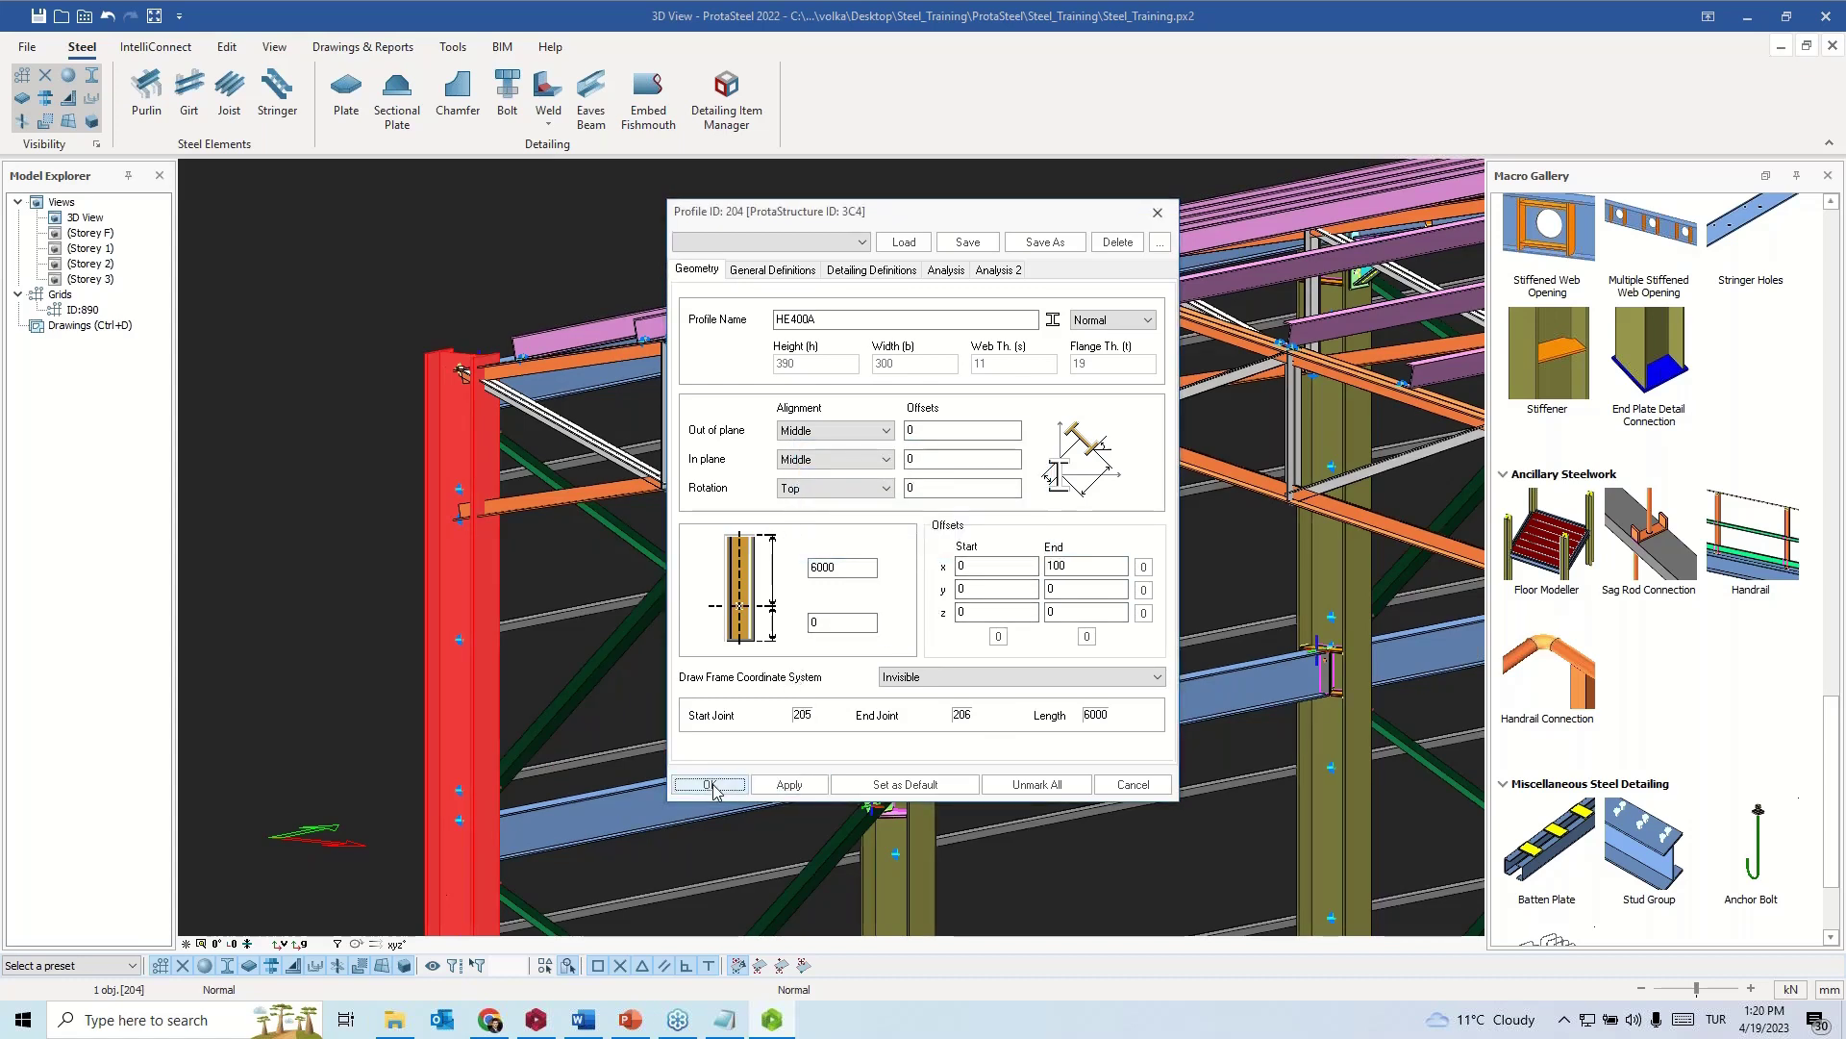
pyautogui.scroll(-5, 724, 626)
pyautogui.moveTo(531, 397); pyautogui.dragTo(290, 300, button='middle')
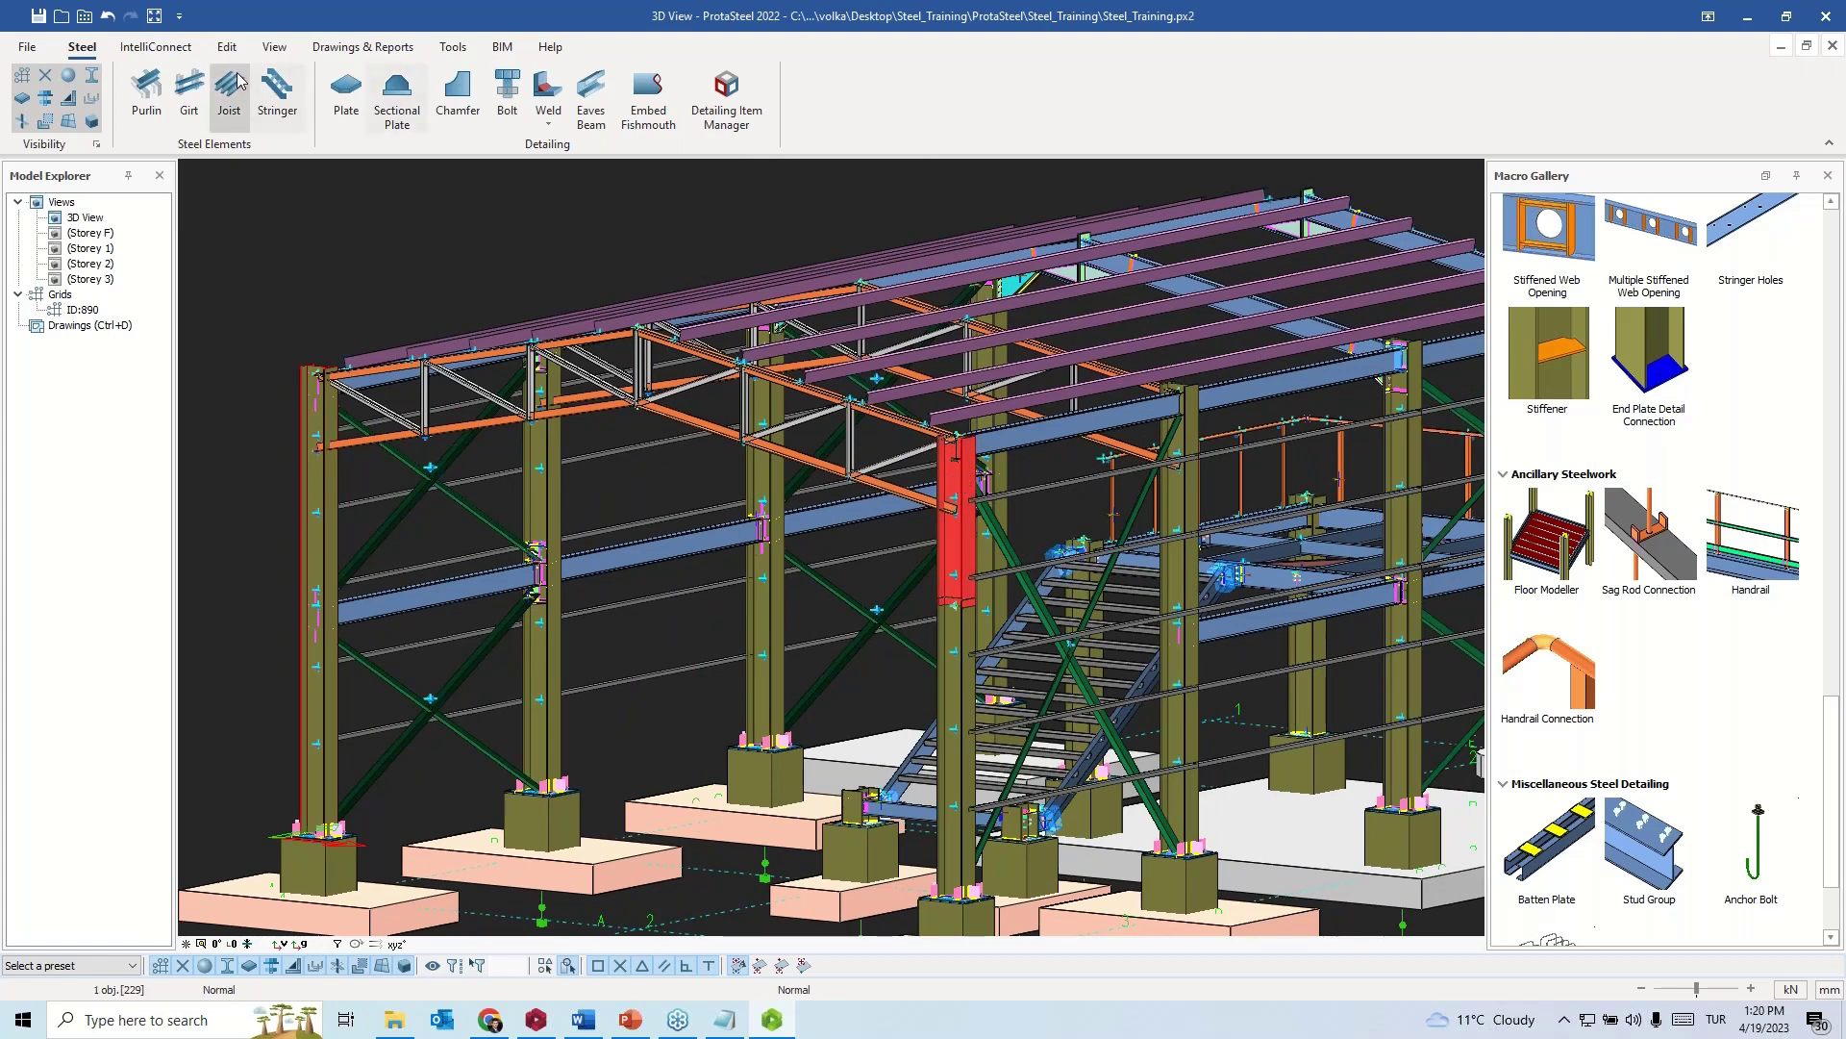
# - Use Match Elements to give the left corner column the red column's properties
pyautogui.click(227, 46)
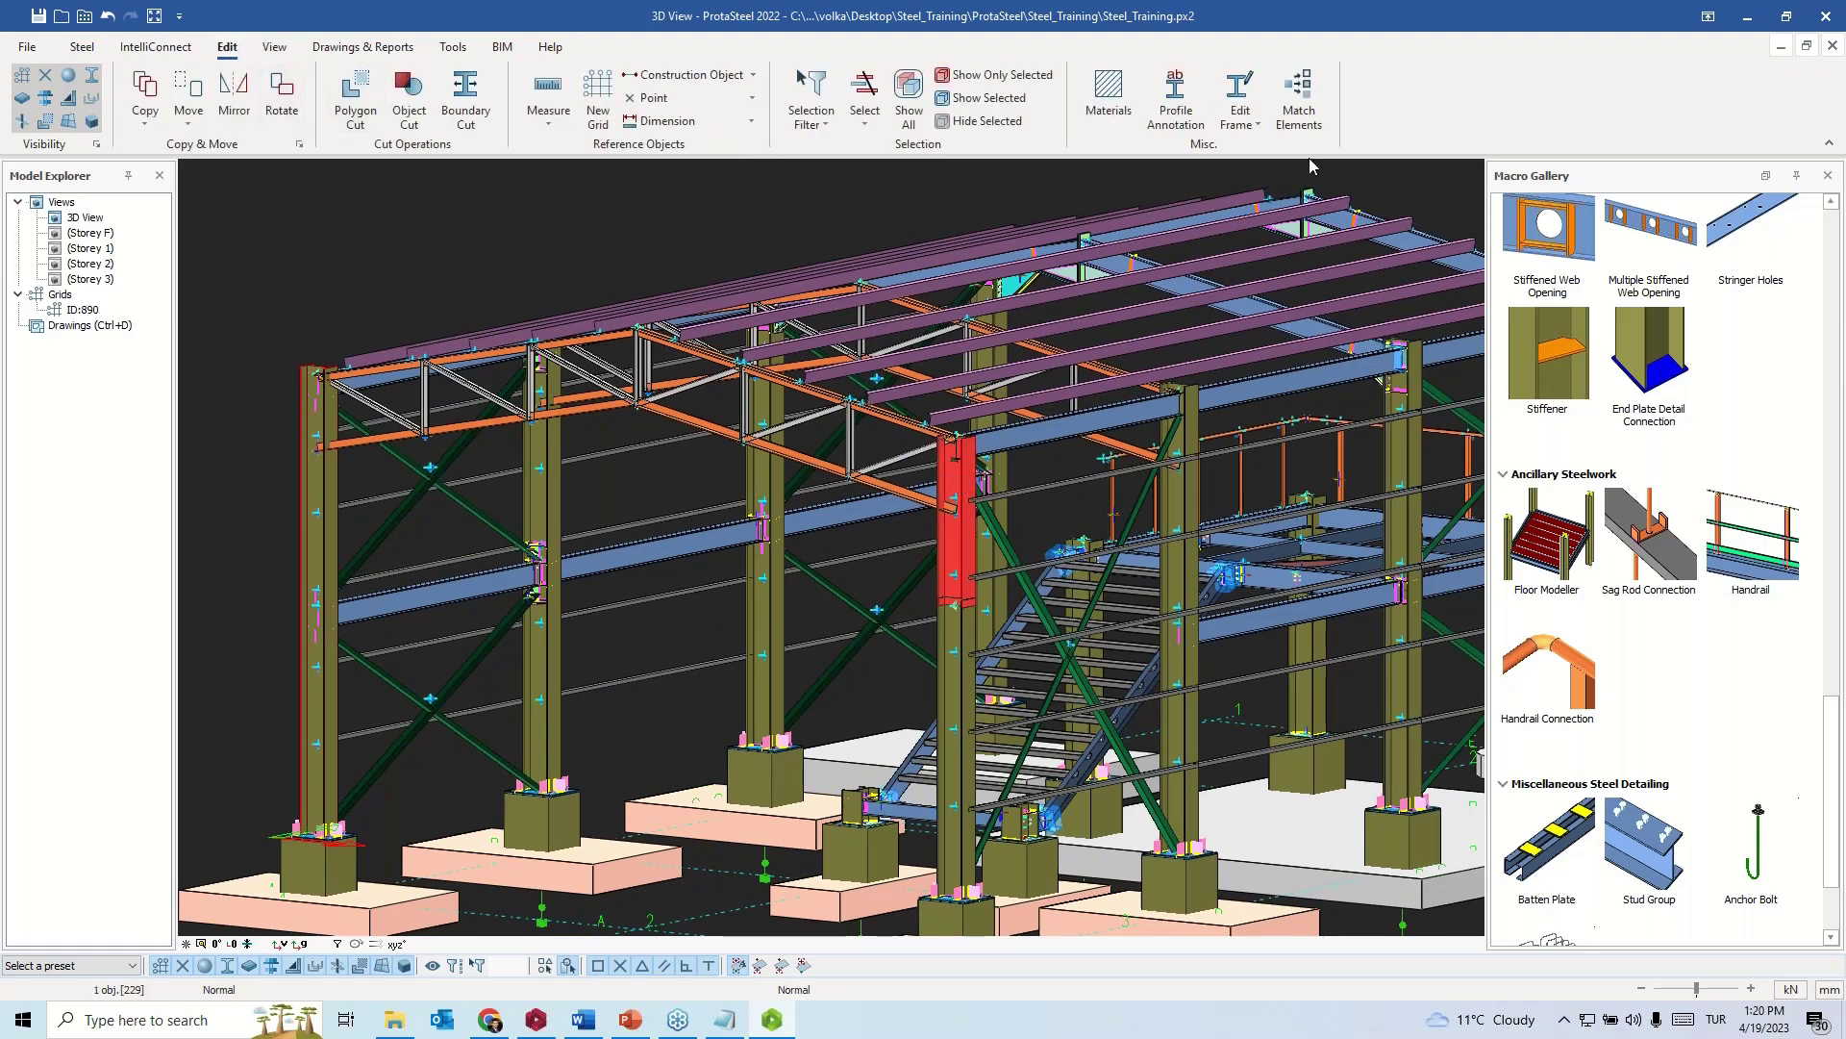
pyautogui.click(1301, 108)
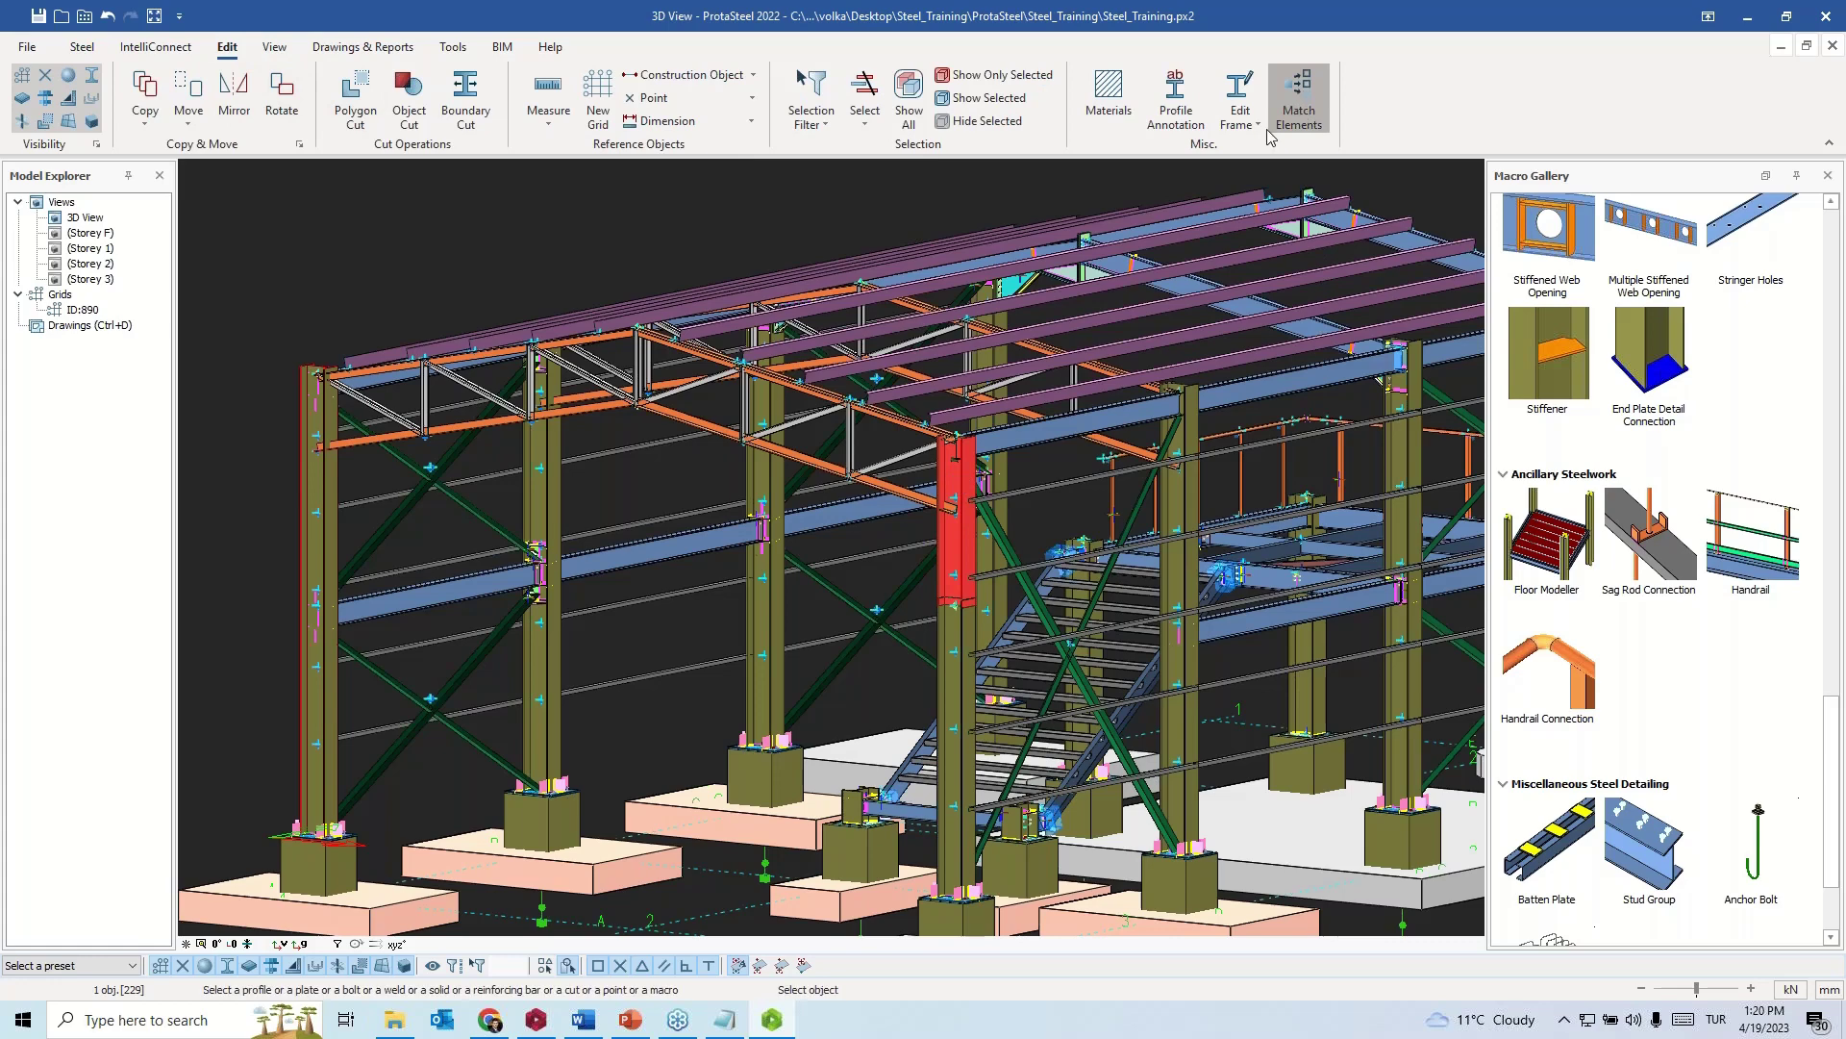
pyautogui.click(331, 478)
pyautogui.scroll(5, 877, 422)
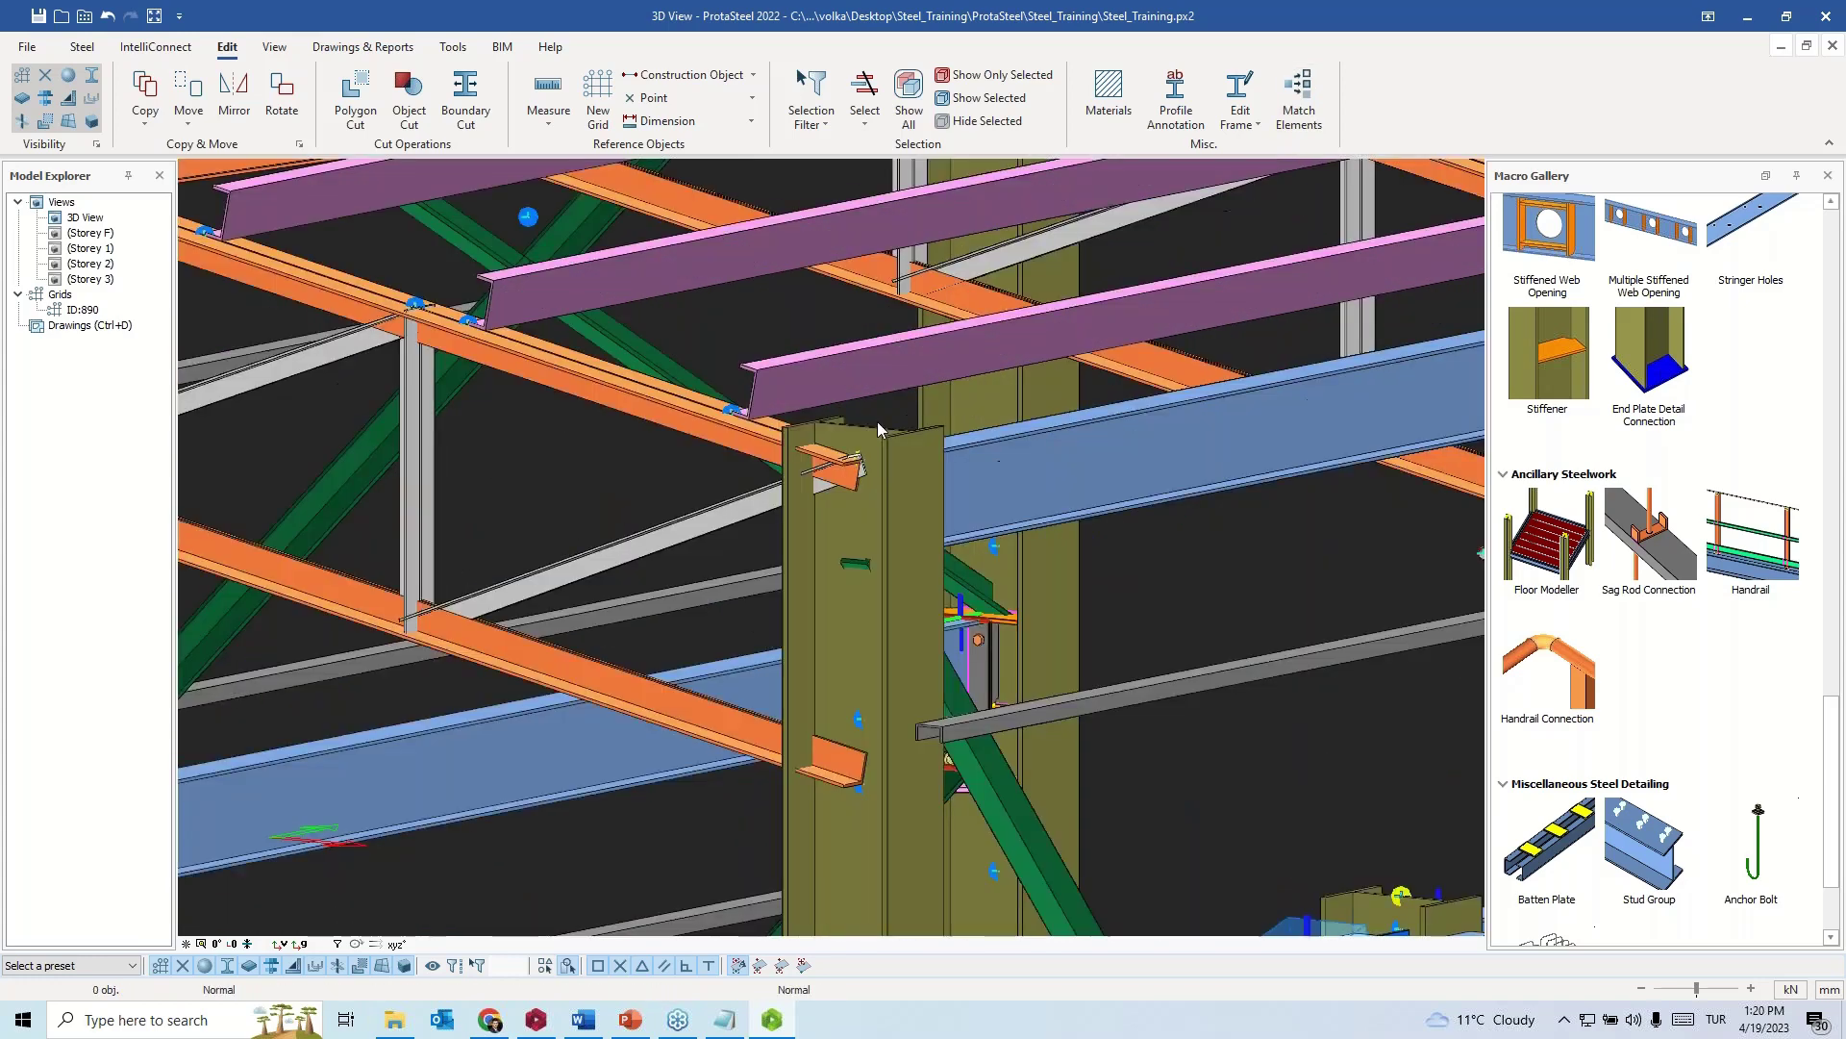
pyautogui.scroll(3, 877, 421)
pyautogui.scroll(-8, 859, 538)
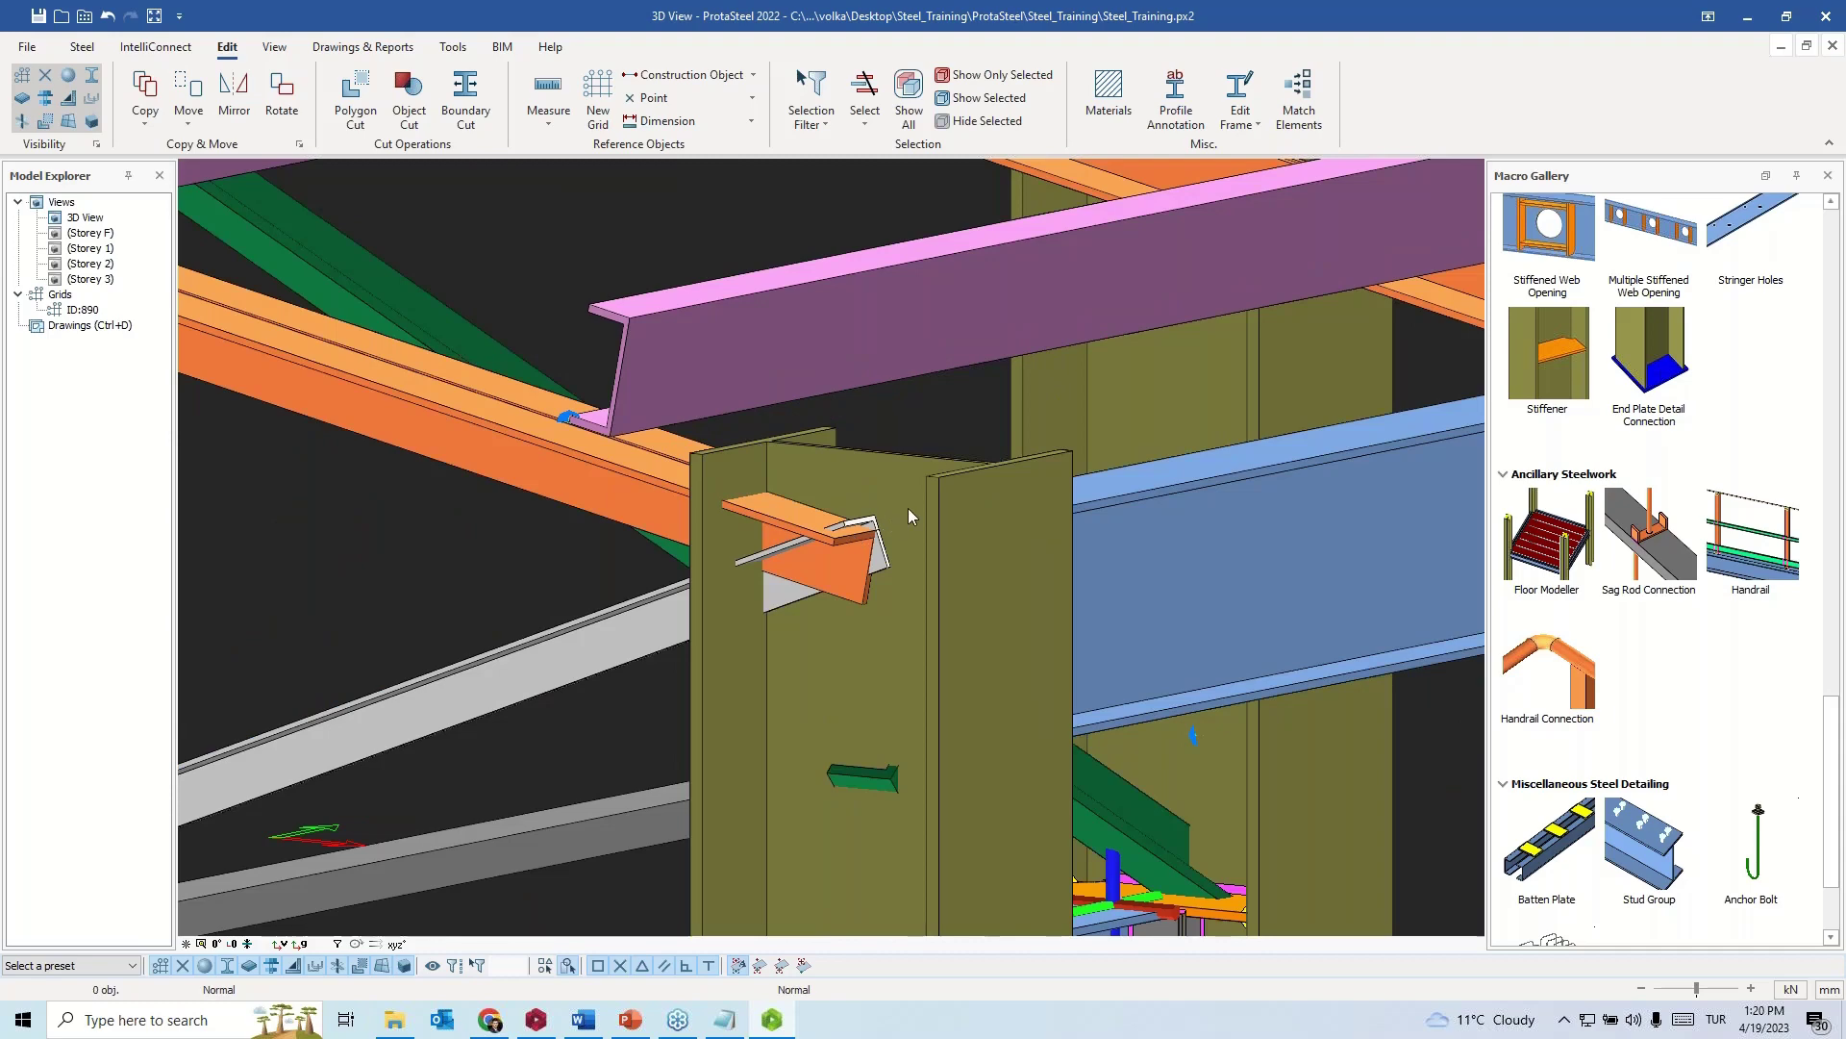
pyautogui.scroll(-2, 1558, 731)
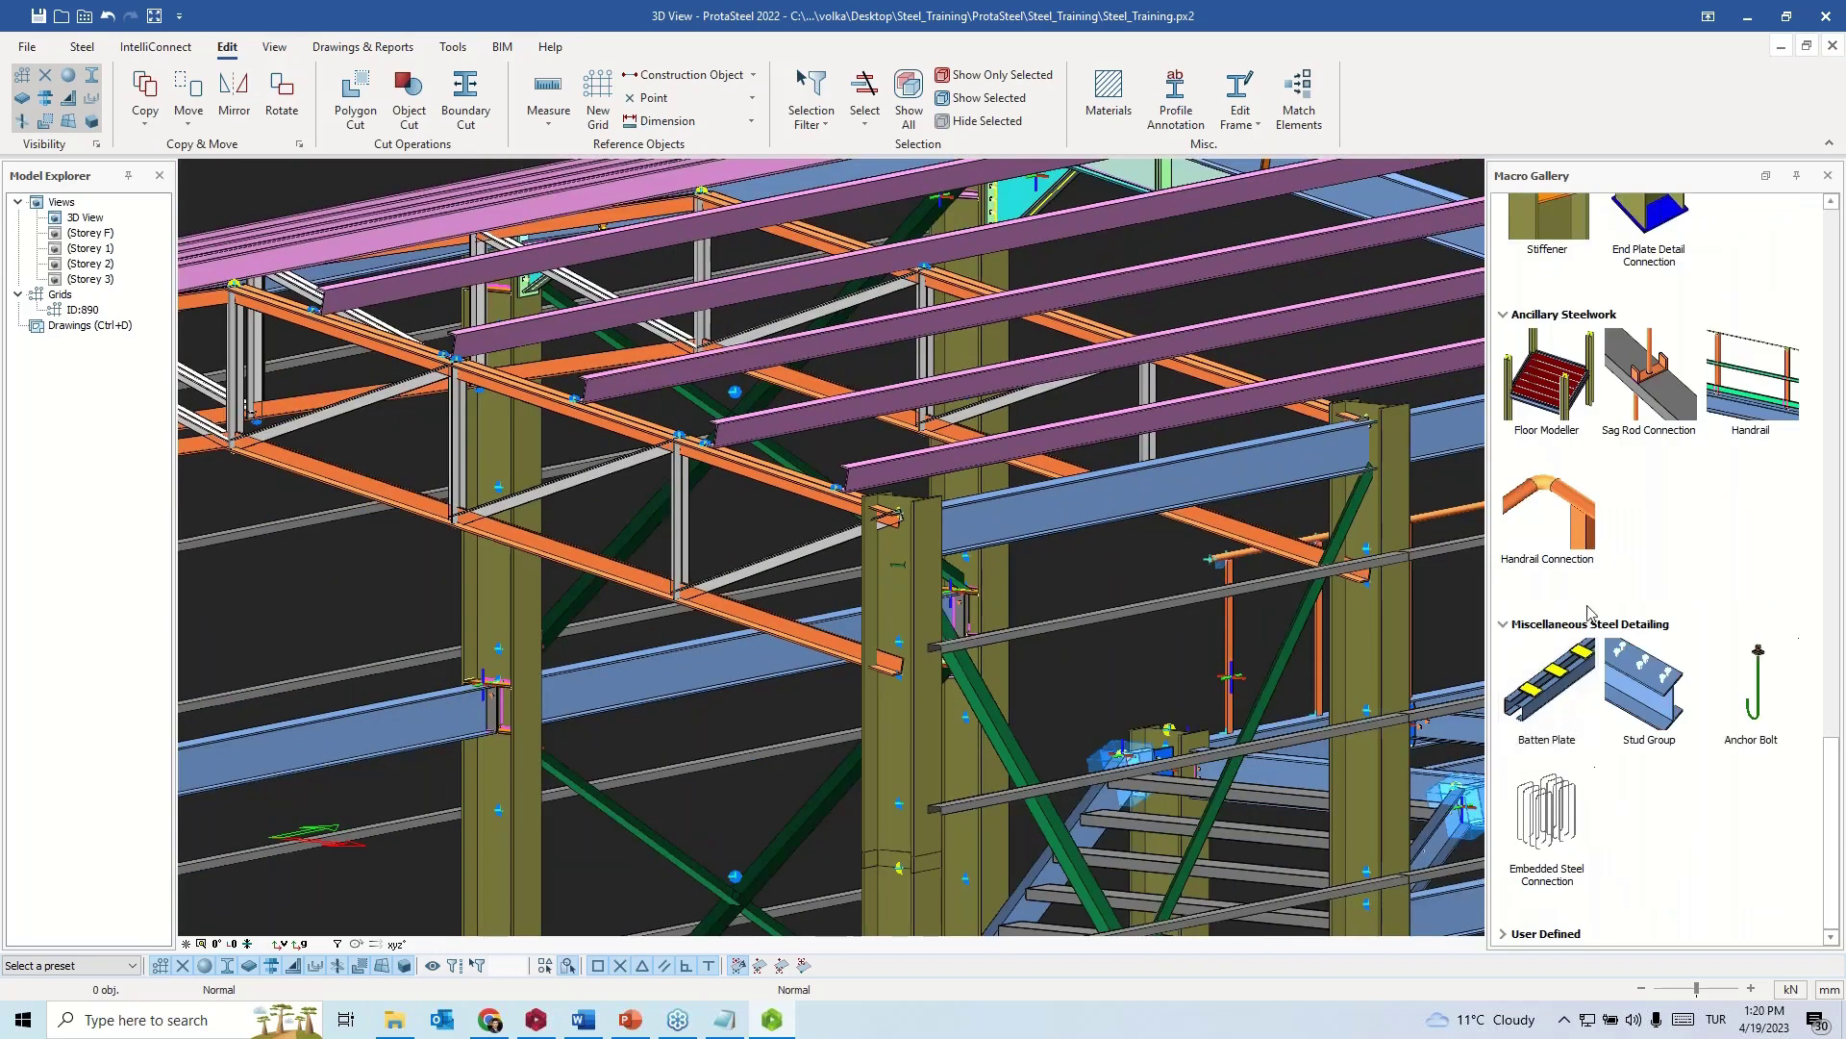
# - Expand the Truss Connections group in the Macro Gallery
pyautogui.scroll(12, 1573, 673)
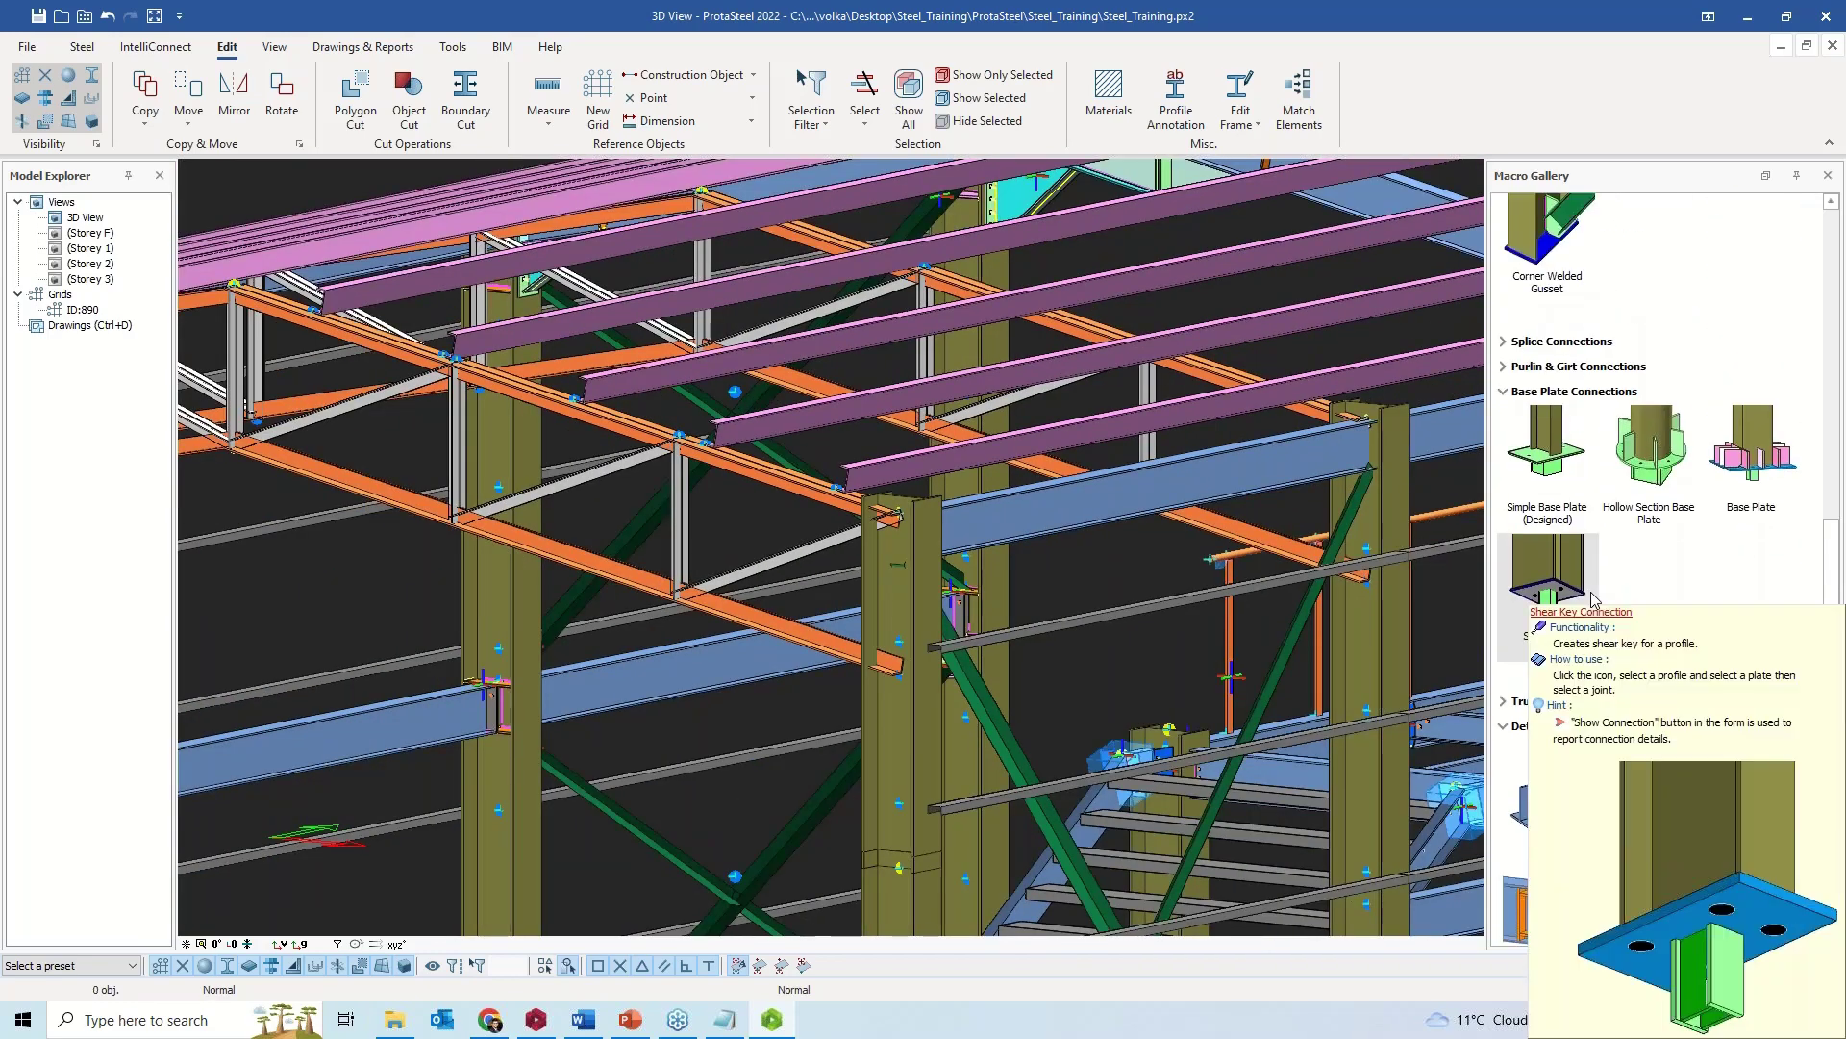
pyautogui.scroll(3, 1616, 577)
pyautogui.scroll(1, 1632, 556)
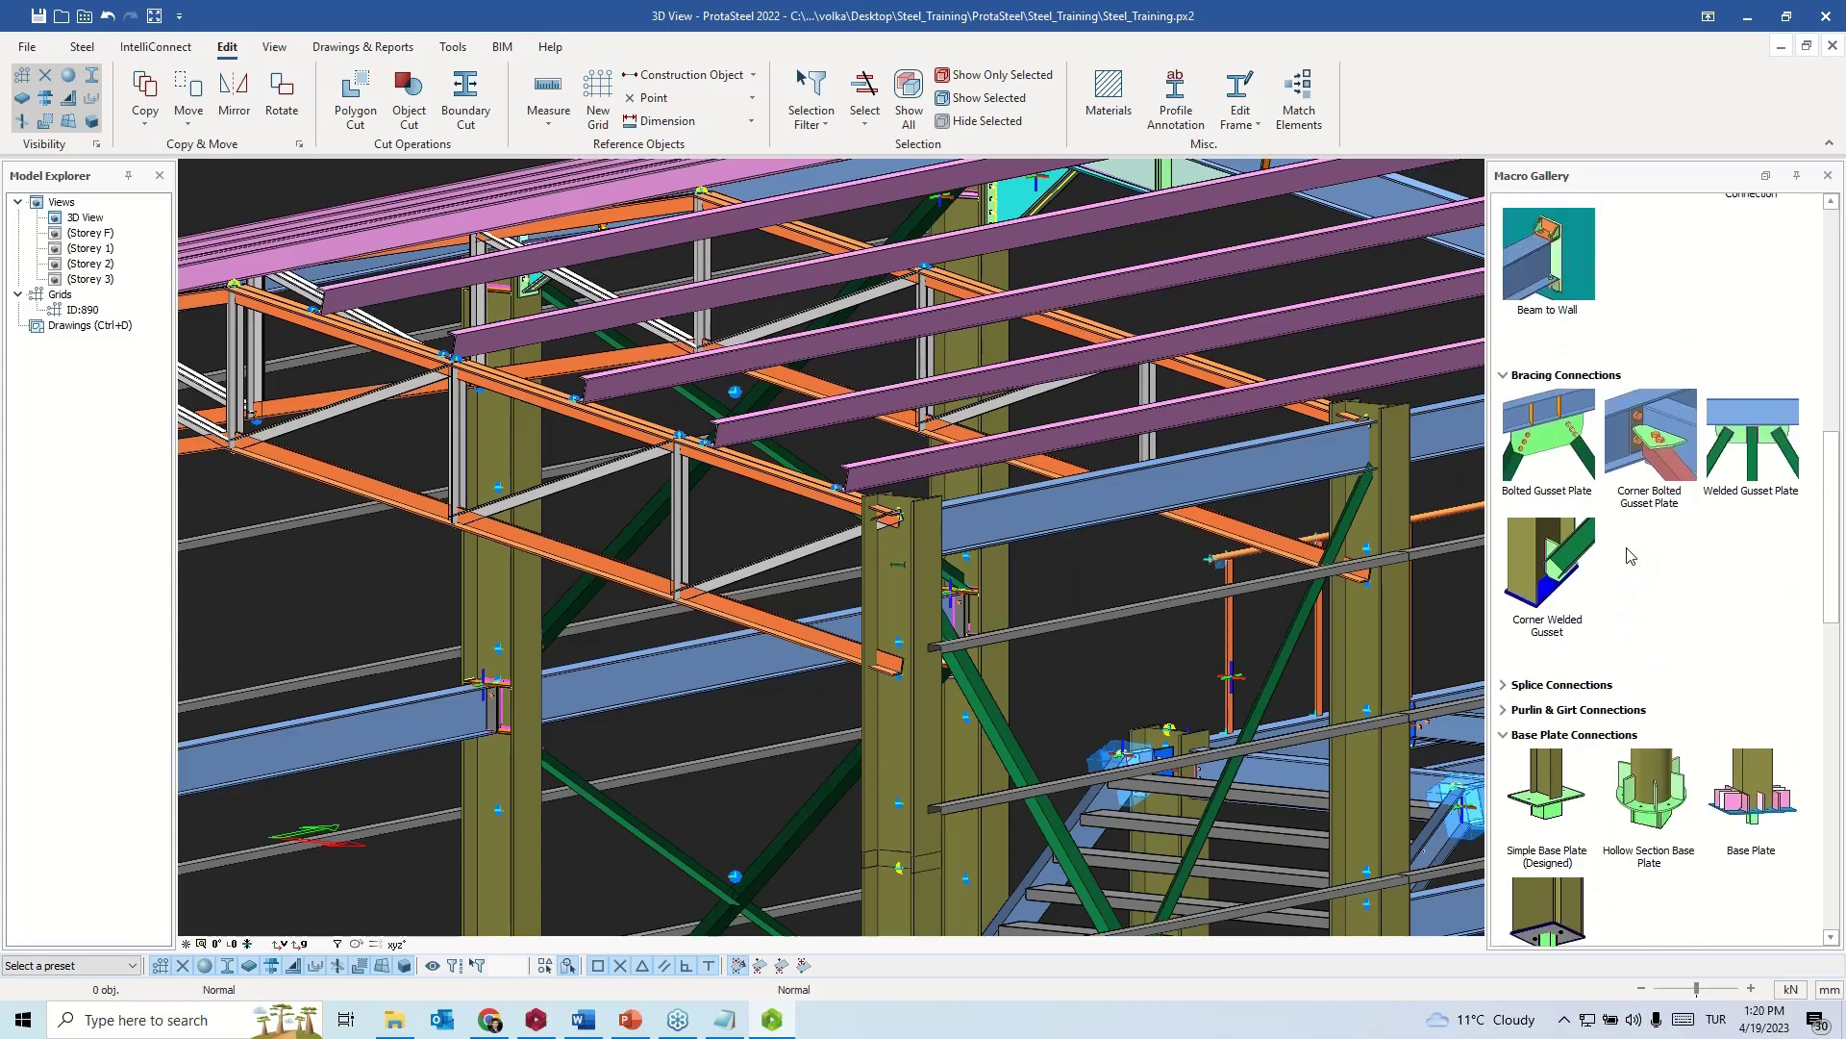
pyautogui.scroll(-2, 1632, 556)
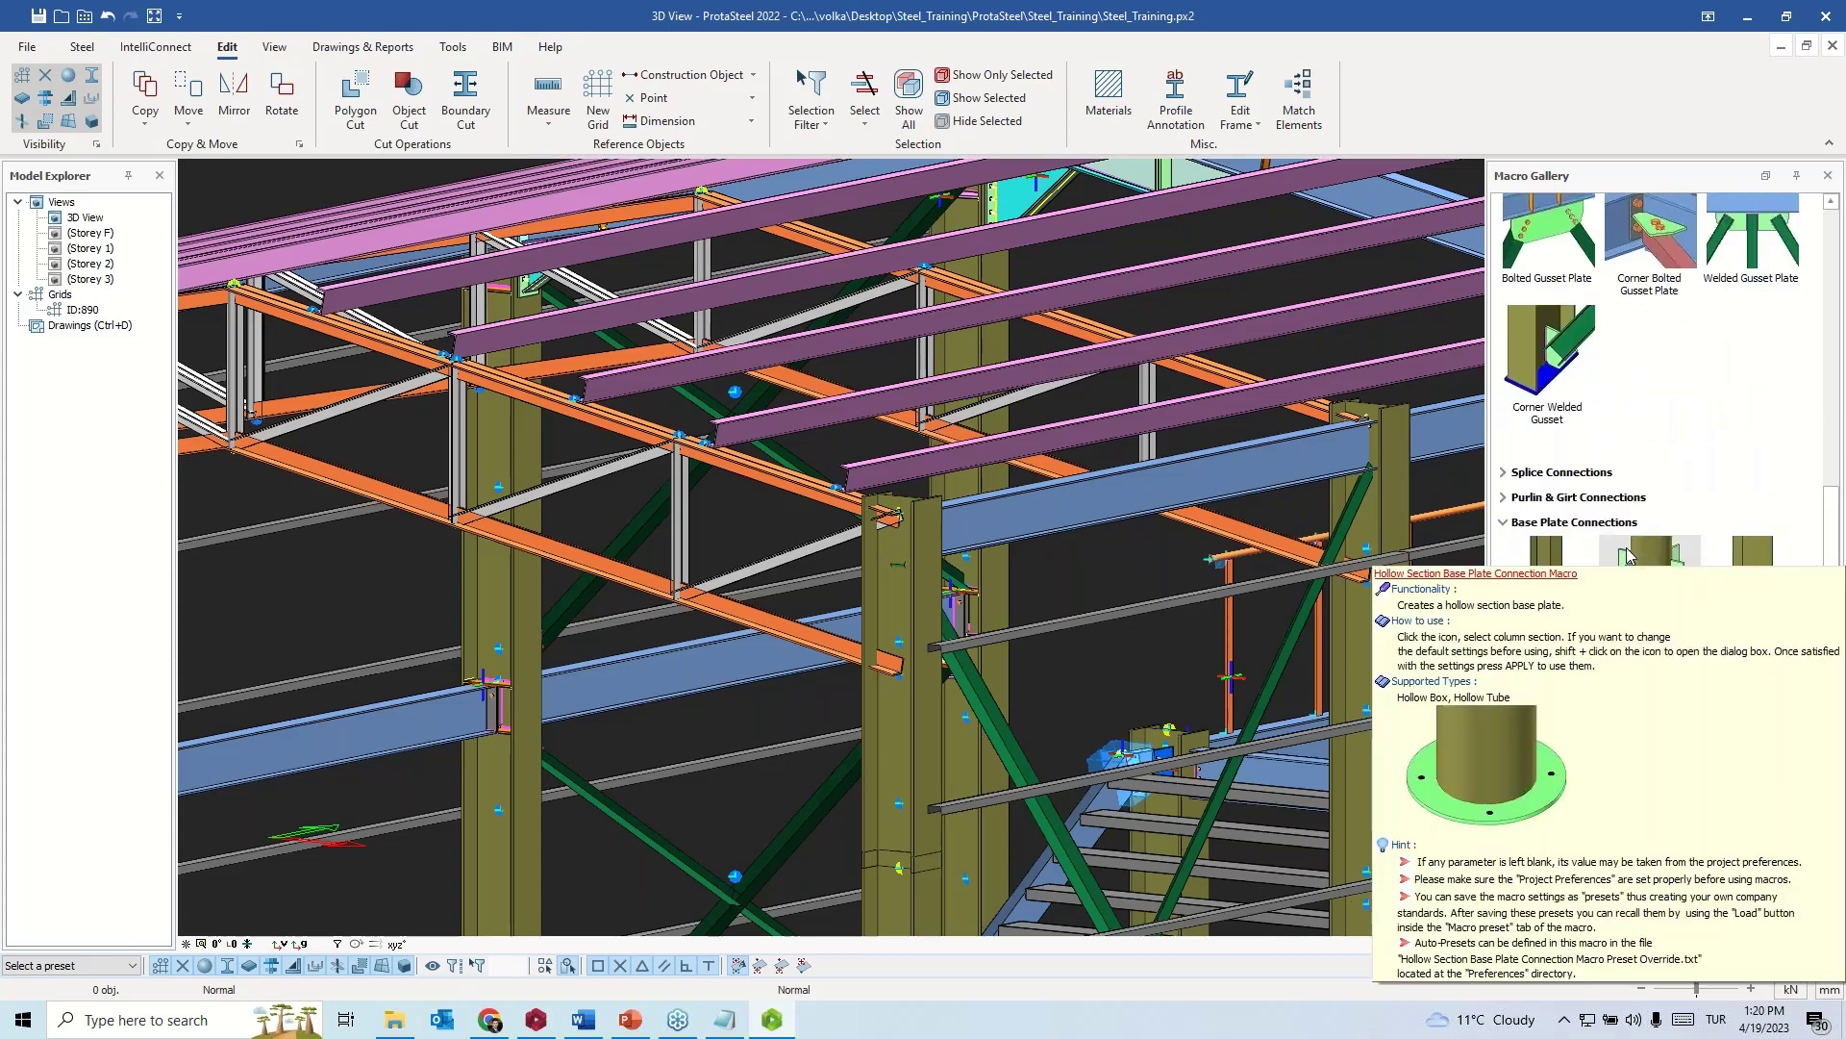
pyautogui.scroll(-5, 1625, 567)
pyautogui.scroll(-2, 1625, 571)
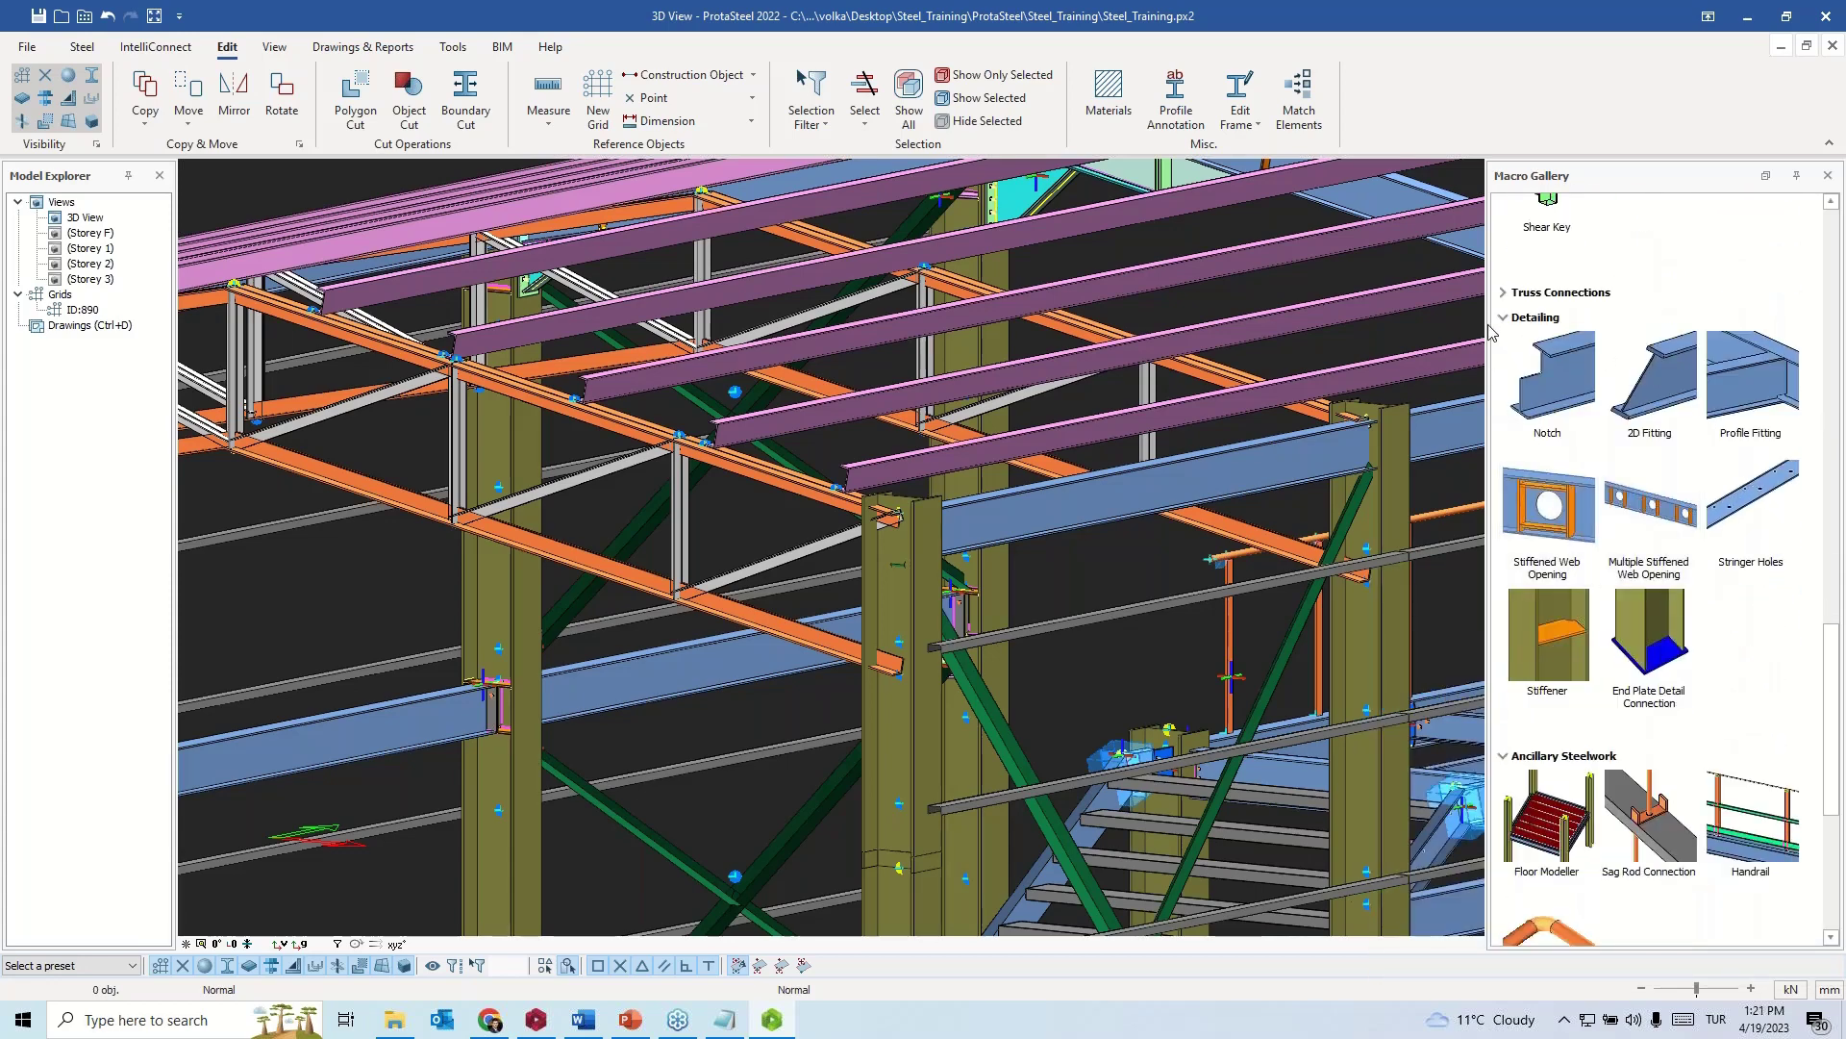
pyautogui.click(1505, 294)
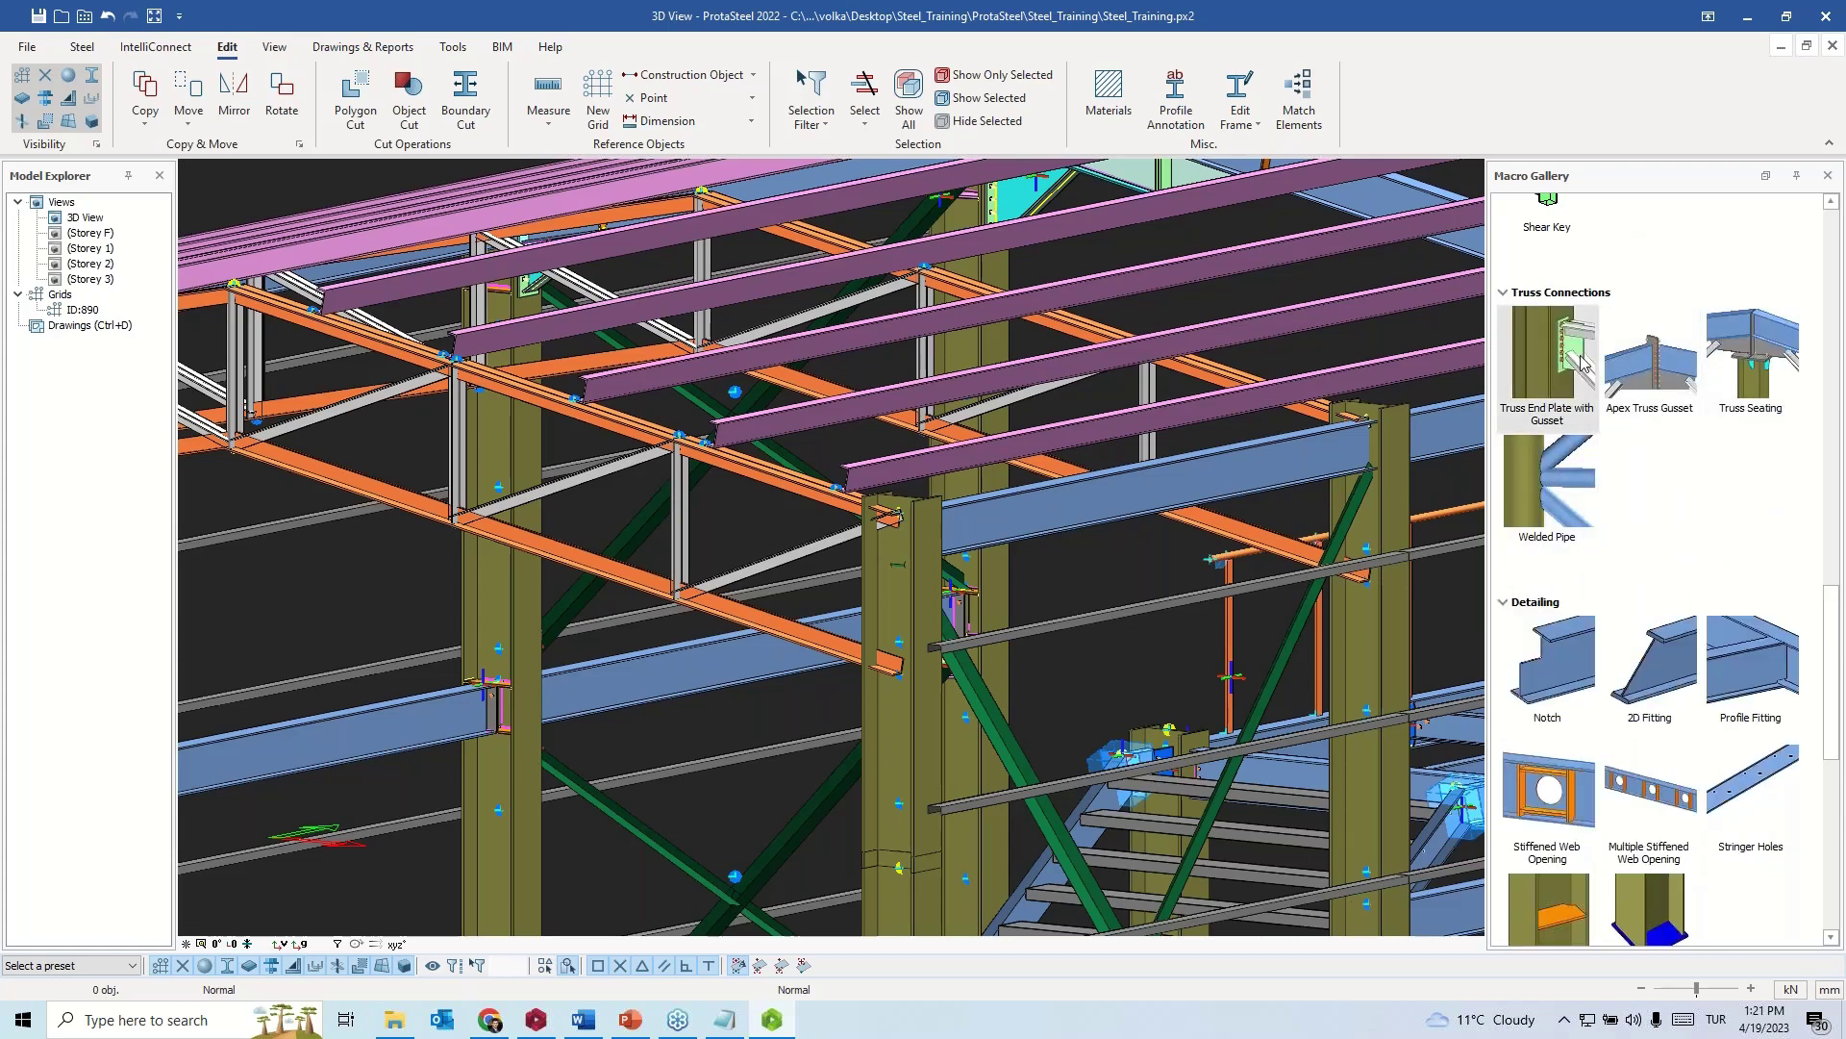
# - Add a truss end plate with gusset joining the top chord to the column top
pyautogui.click(1565, 368)
pyautogui.scroll(-4, 846, 668)
pyautogui.scroll(4, 870, 637)
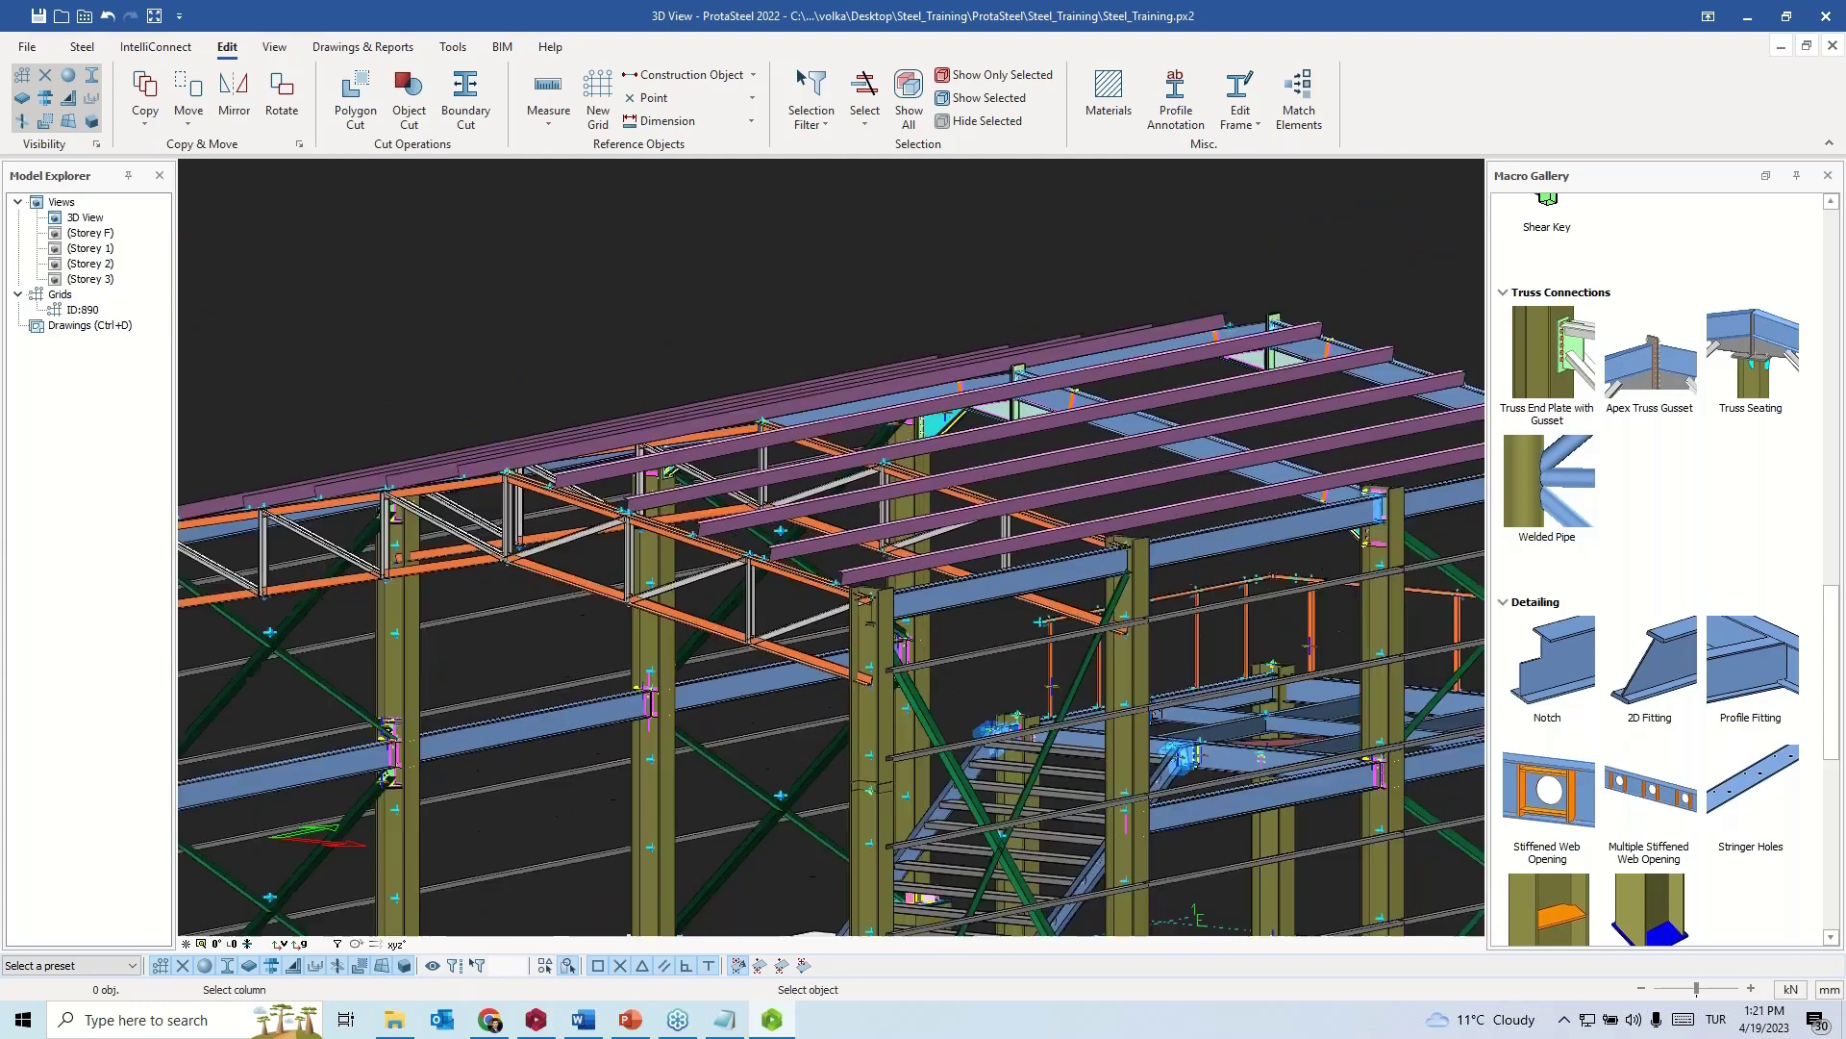
pyautogui.click(869, 636)
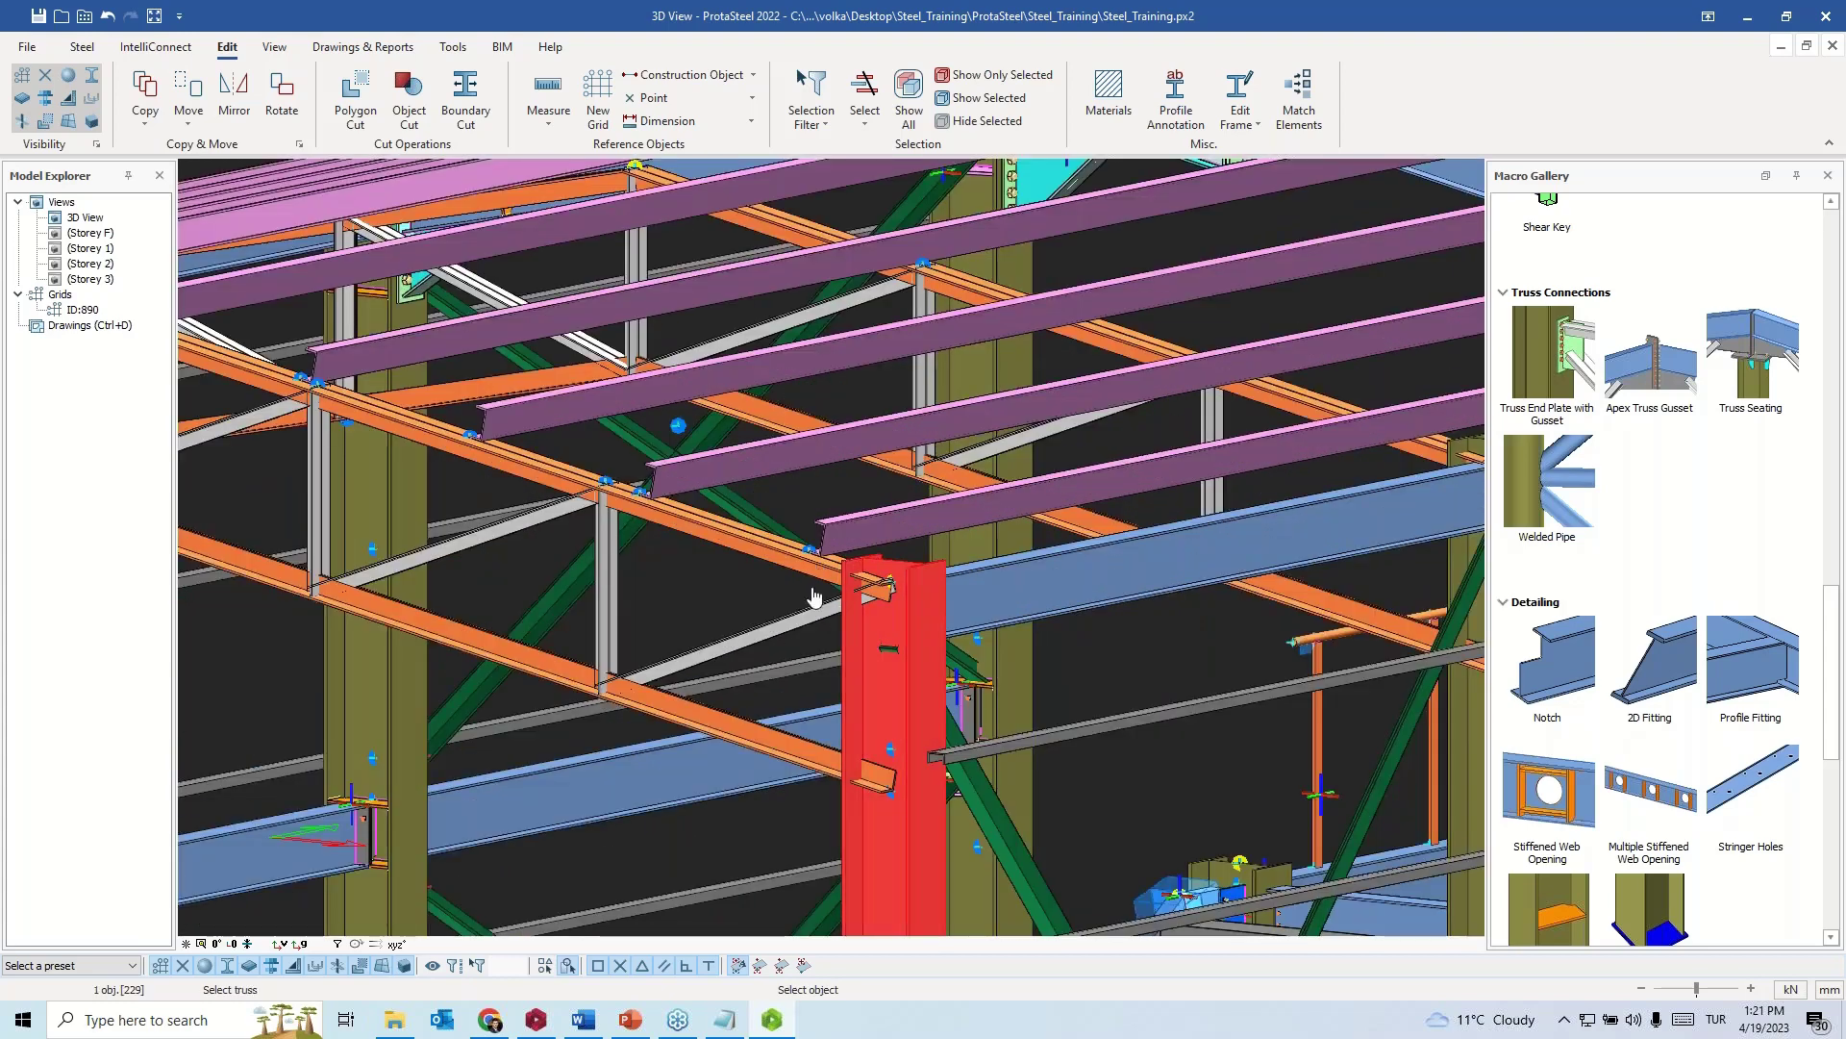
pyautogui.click(777, 562)
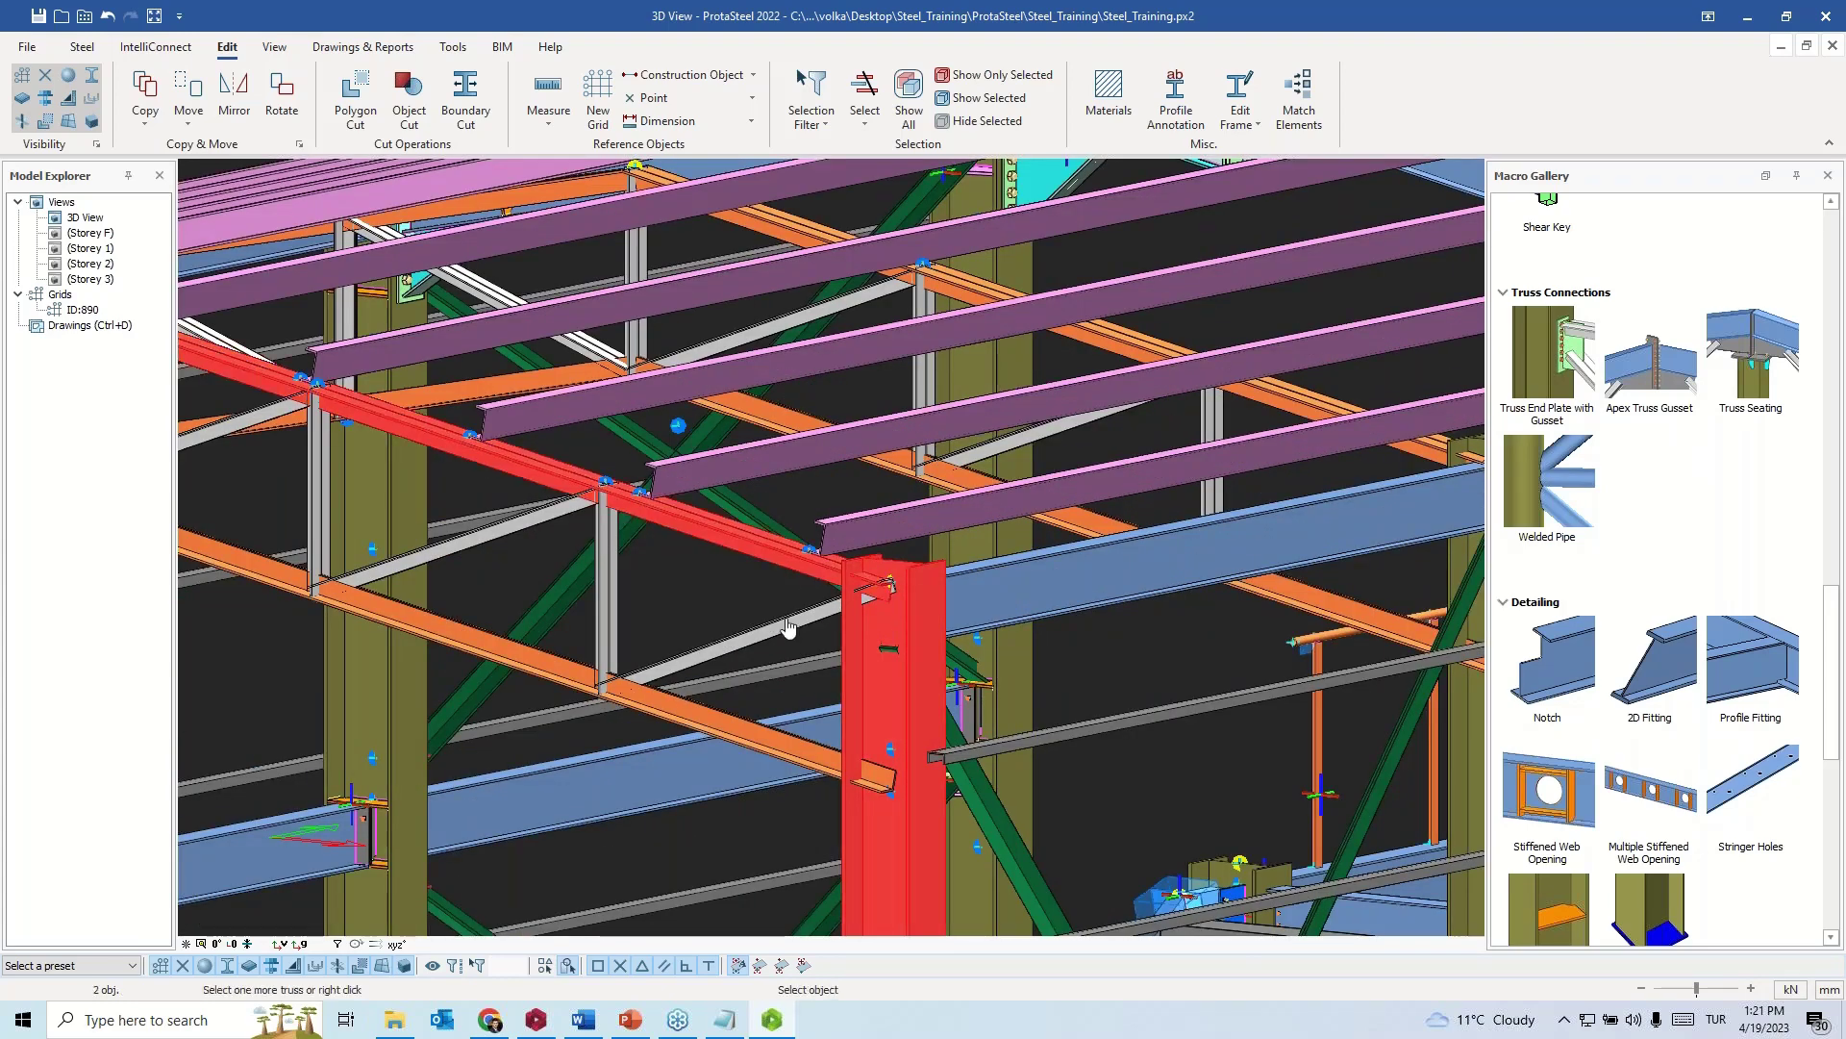
pyautogui.click(794, 627)
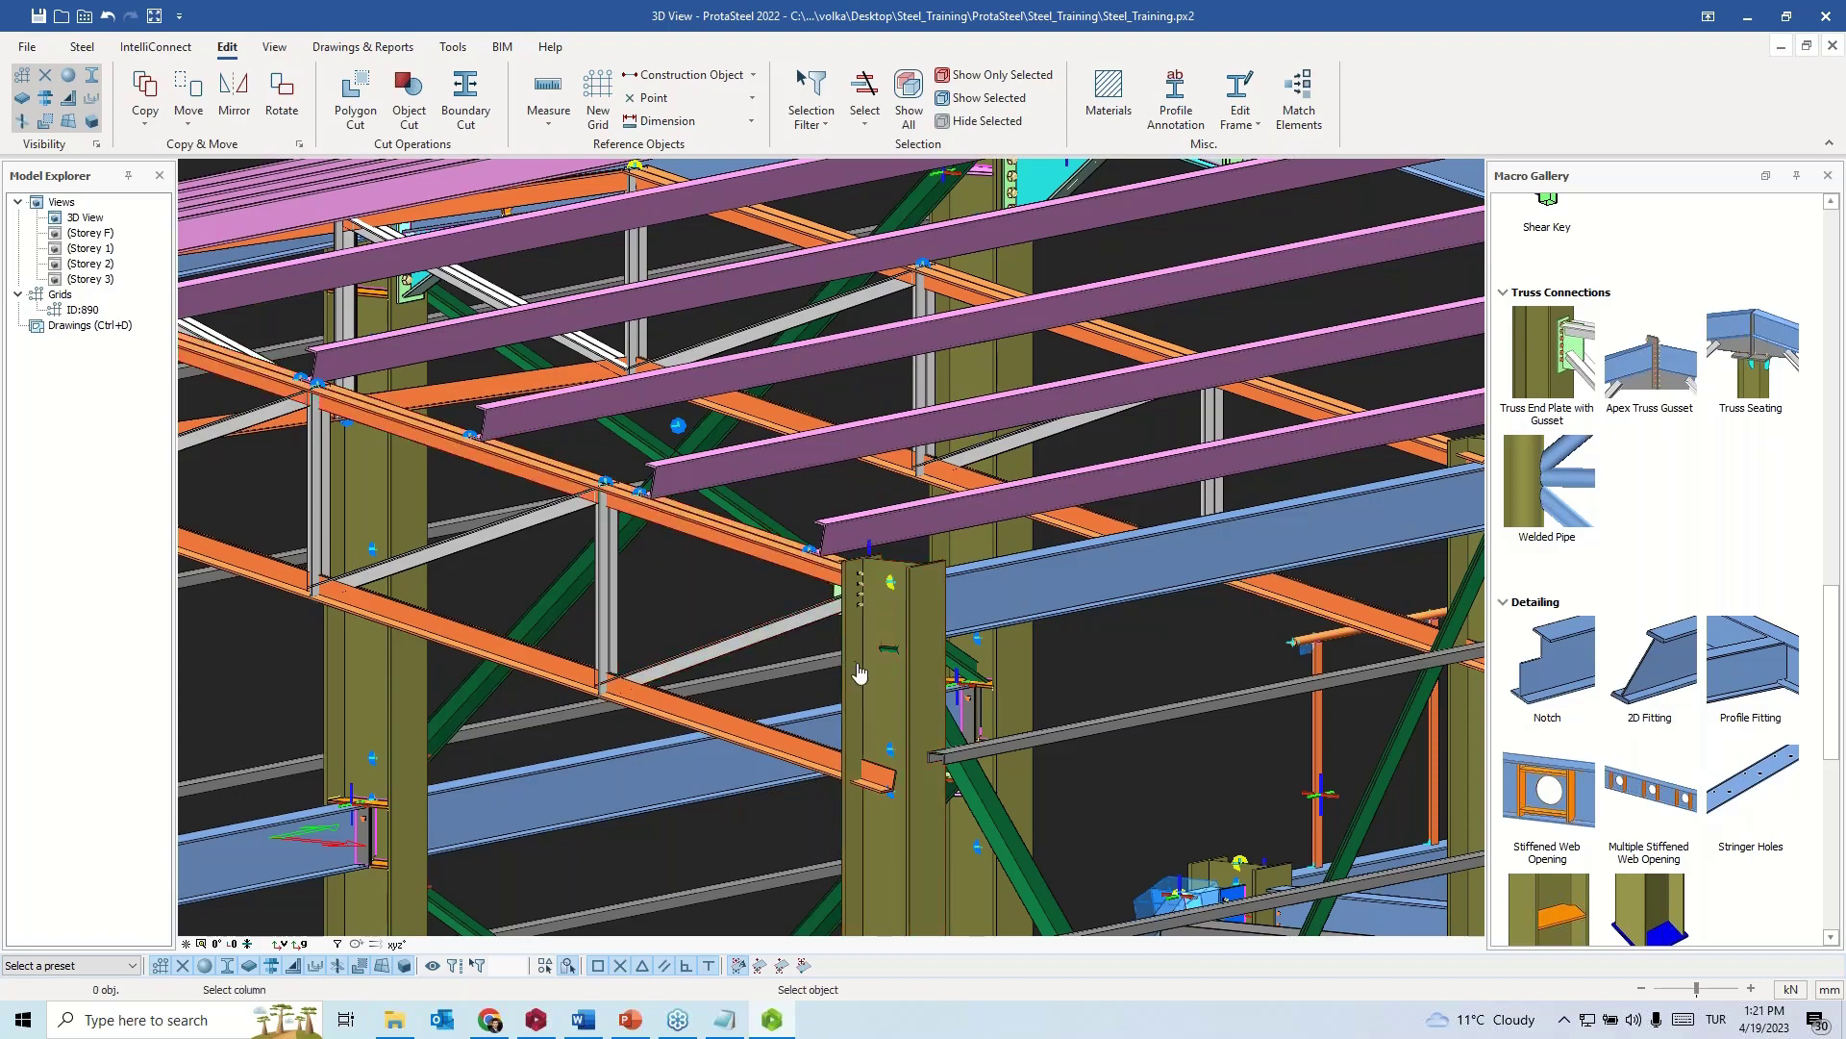
# - Add a truss end plate with gusset connecting the lower chord to the column
pyautogui.click(880, 617)
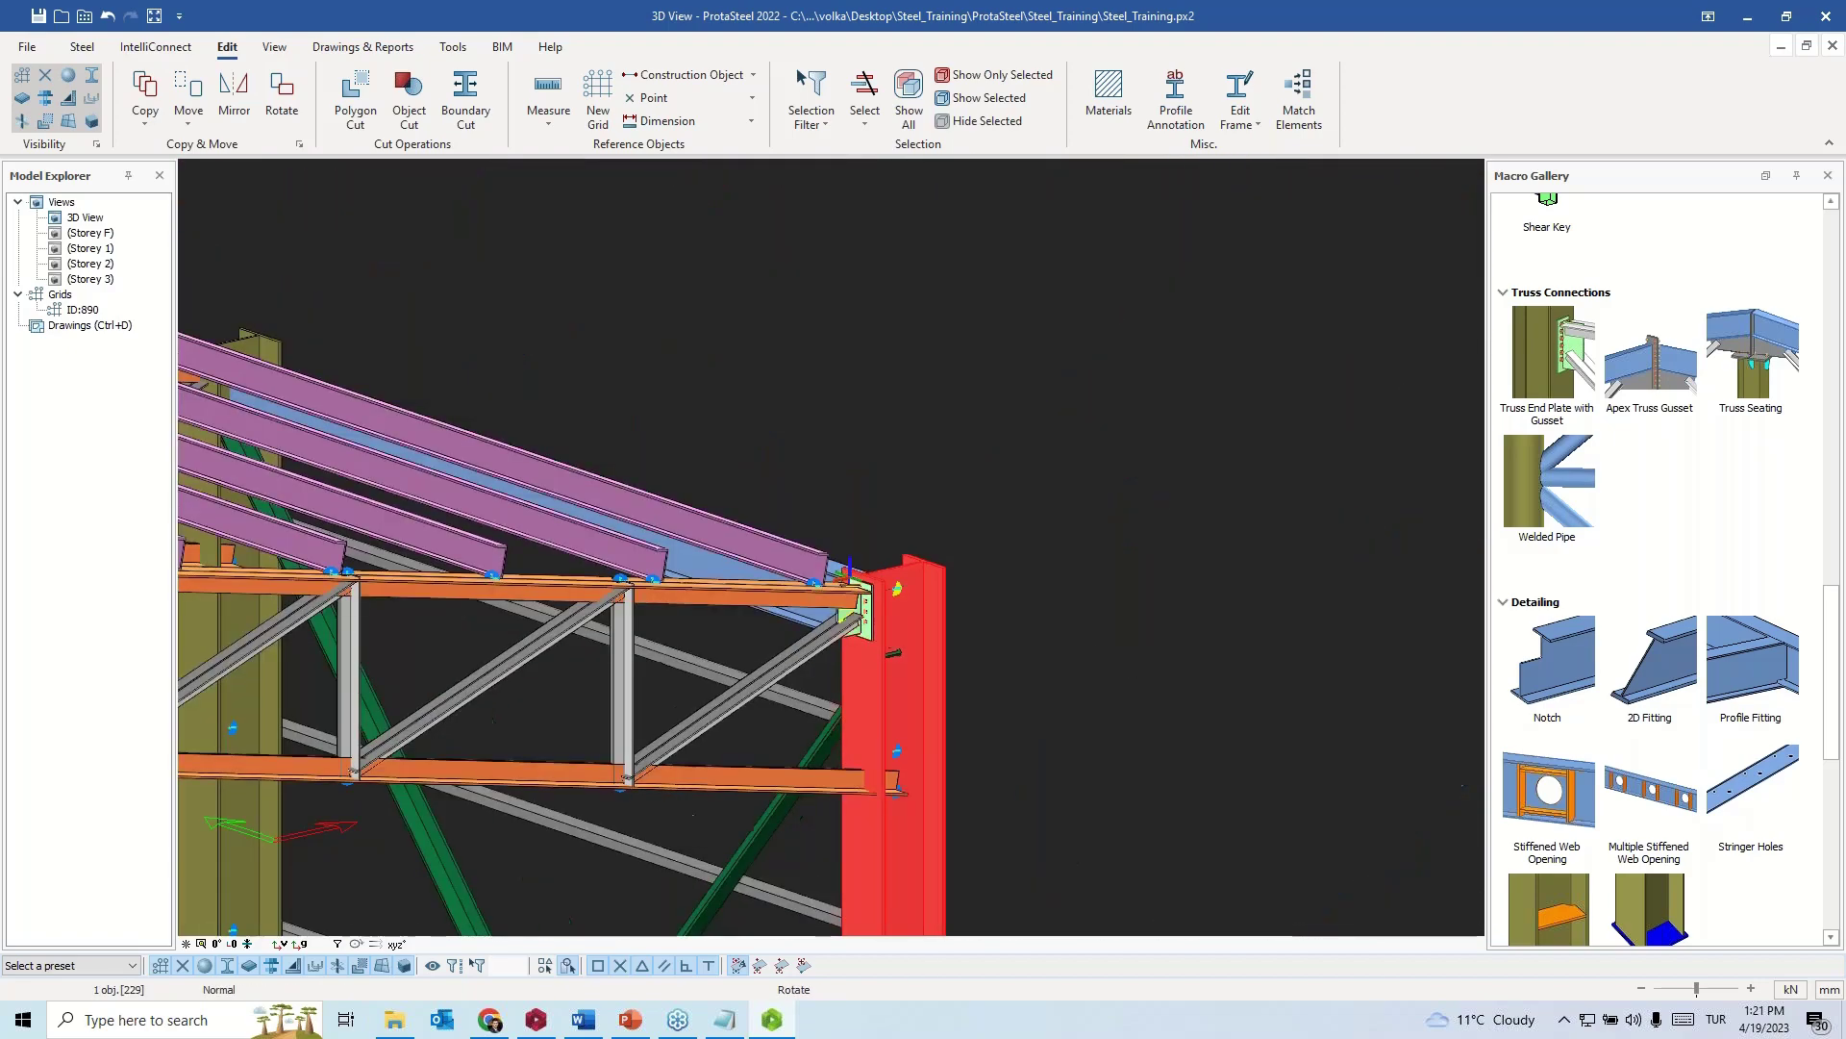
pyautogui.scroll(8, 903, 614)
pyautogui.keyDown('ctrl'); pyautogui.moveTo(902, 629); pyautogui.dragTo(900, 460, button='middle'); pyautogui.keyUp('ctrl')
pyautogui.scroll(-4, 902, 614)
pyautogui.scroll(-1, 900, 460)
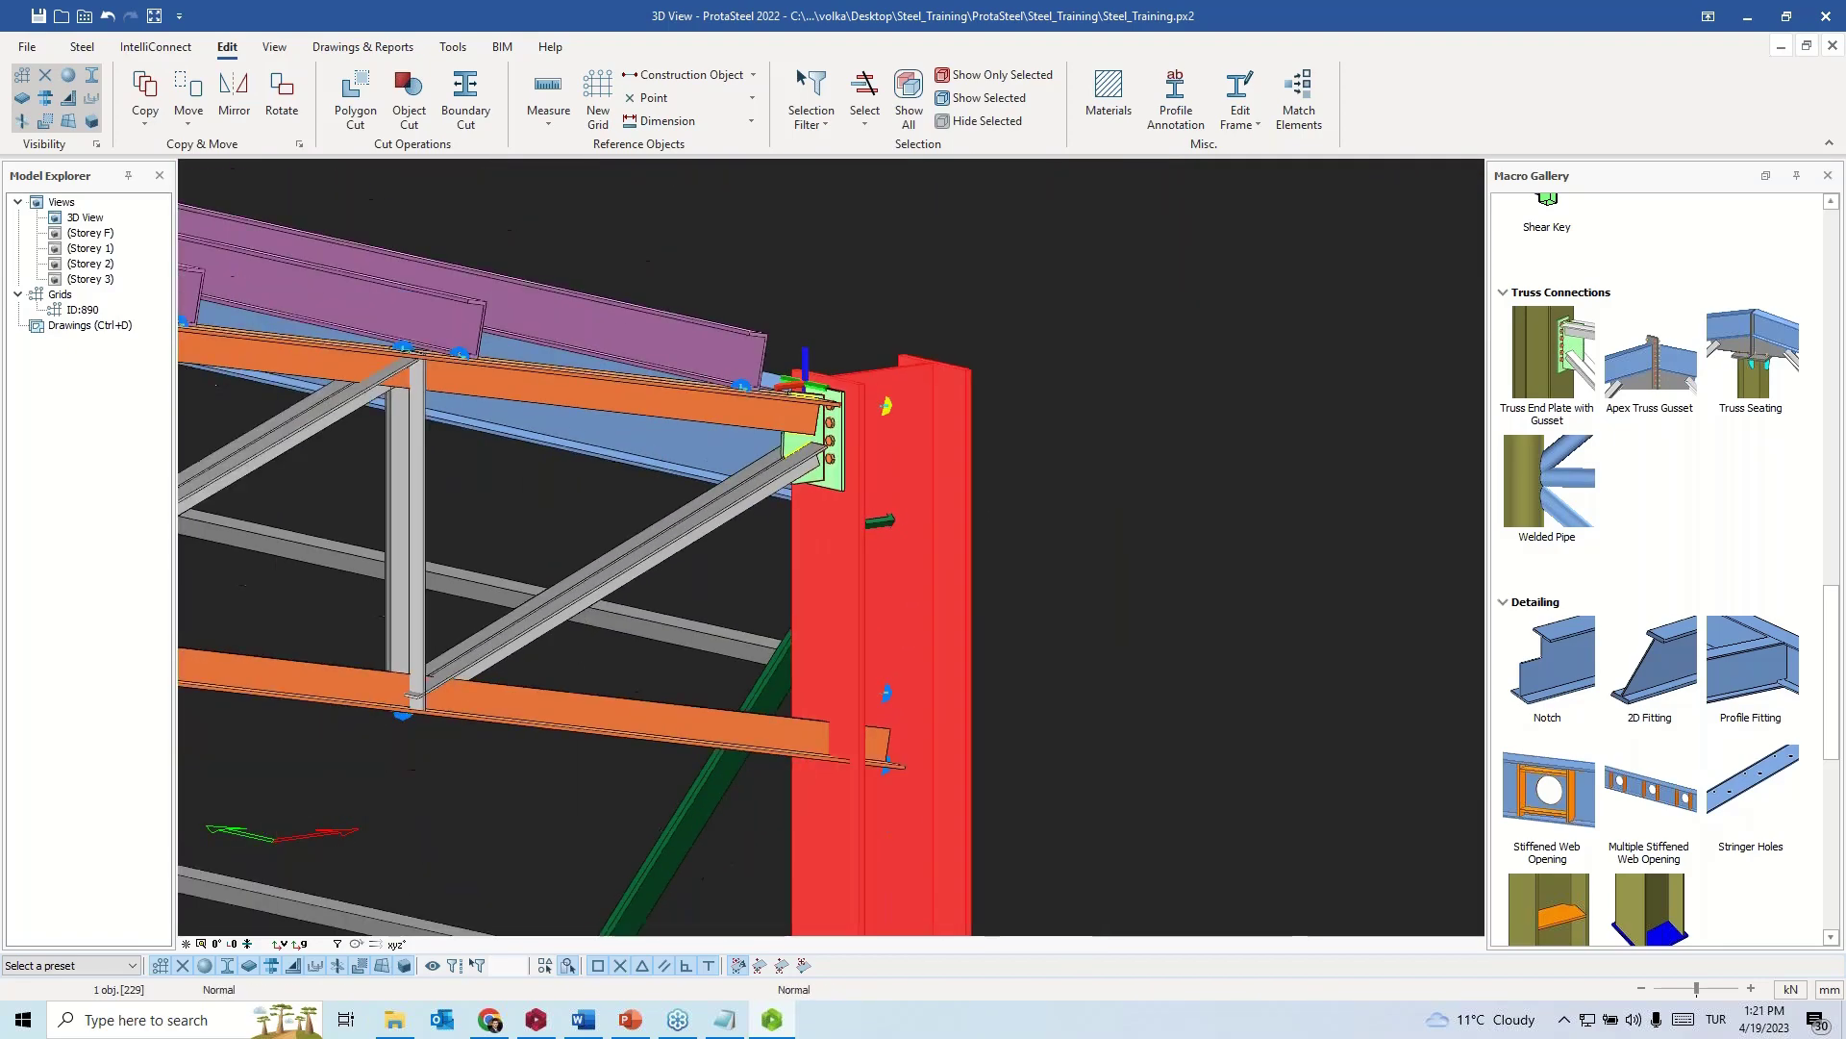
pyautogui.scroll(-1, 863, 545)
pyautogui.click(1519, 385)
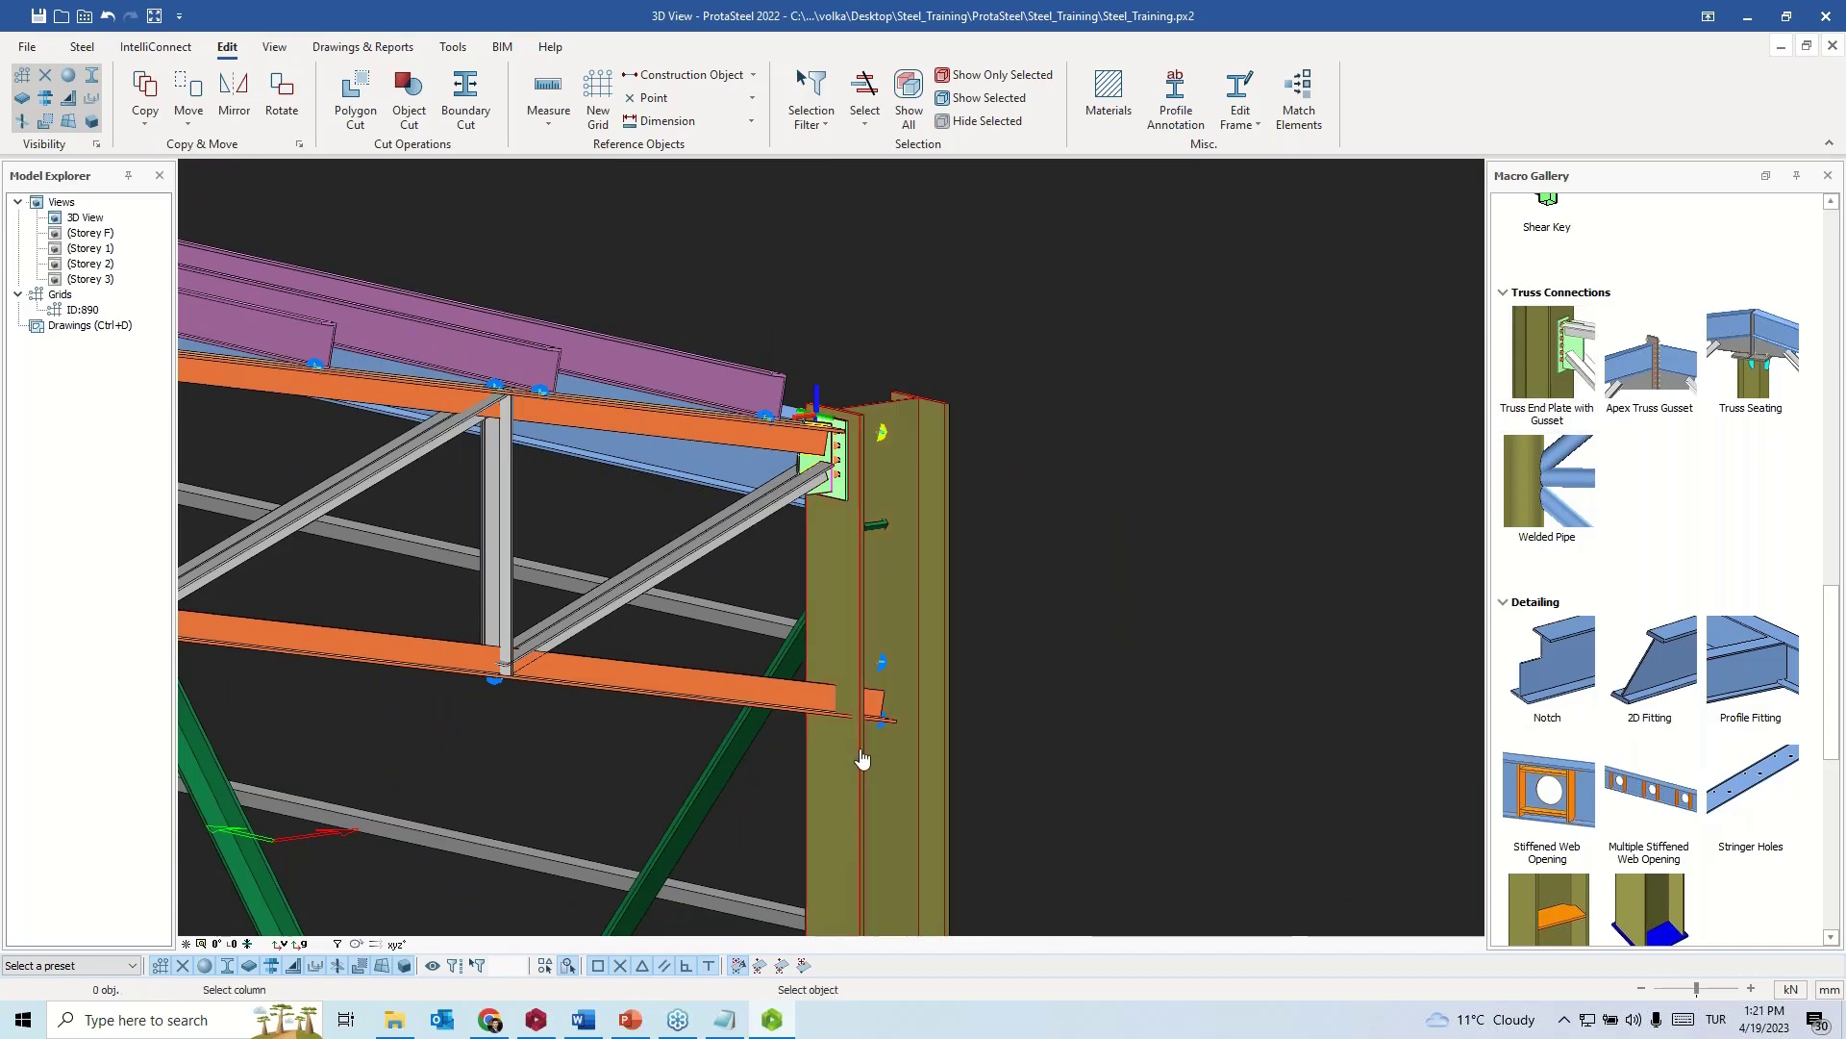
pyautogui.click(862, 759)
pyautogui.click(810, 702)
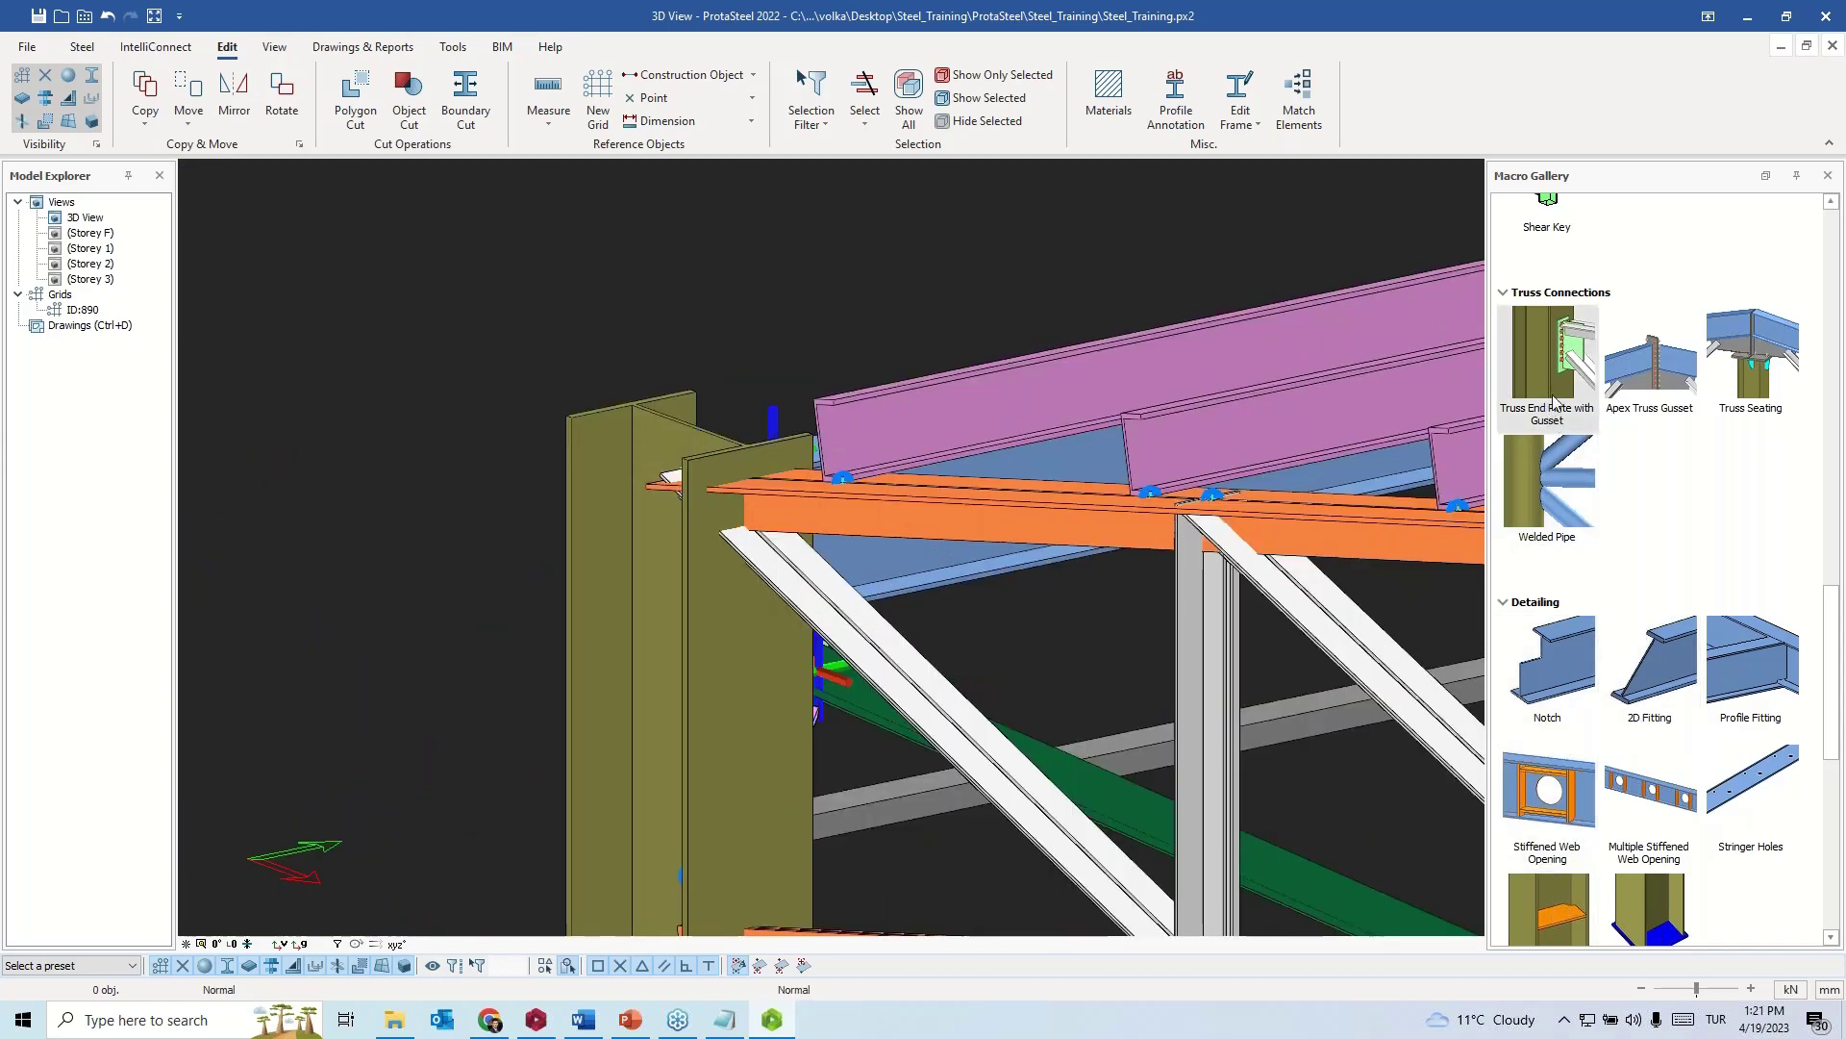
# - Add gusseted end plates at the truss-end column for top chord, diagonal and bottom chord
pyautogui.click(1563, 358)
pyautogui.click(717, 548)
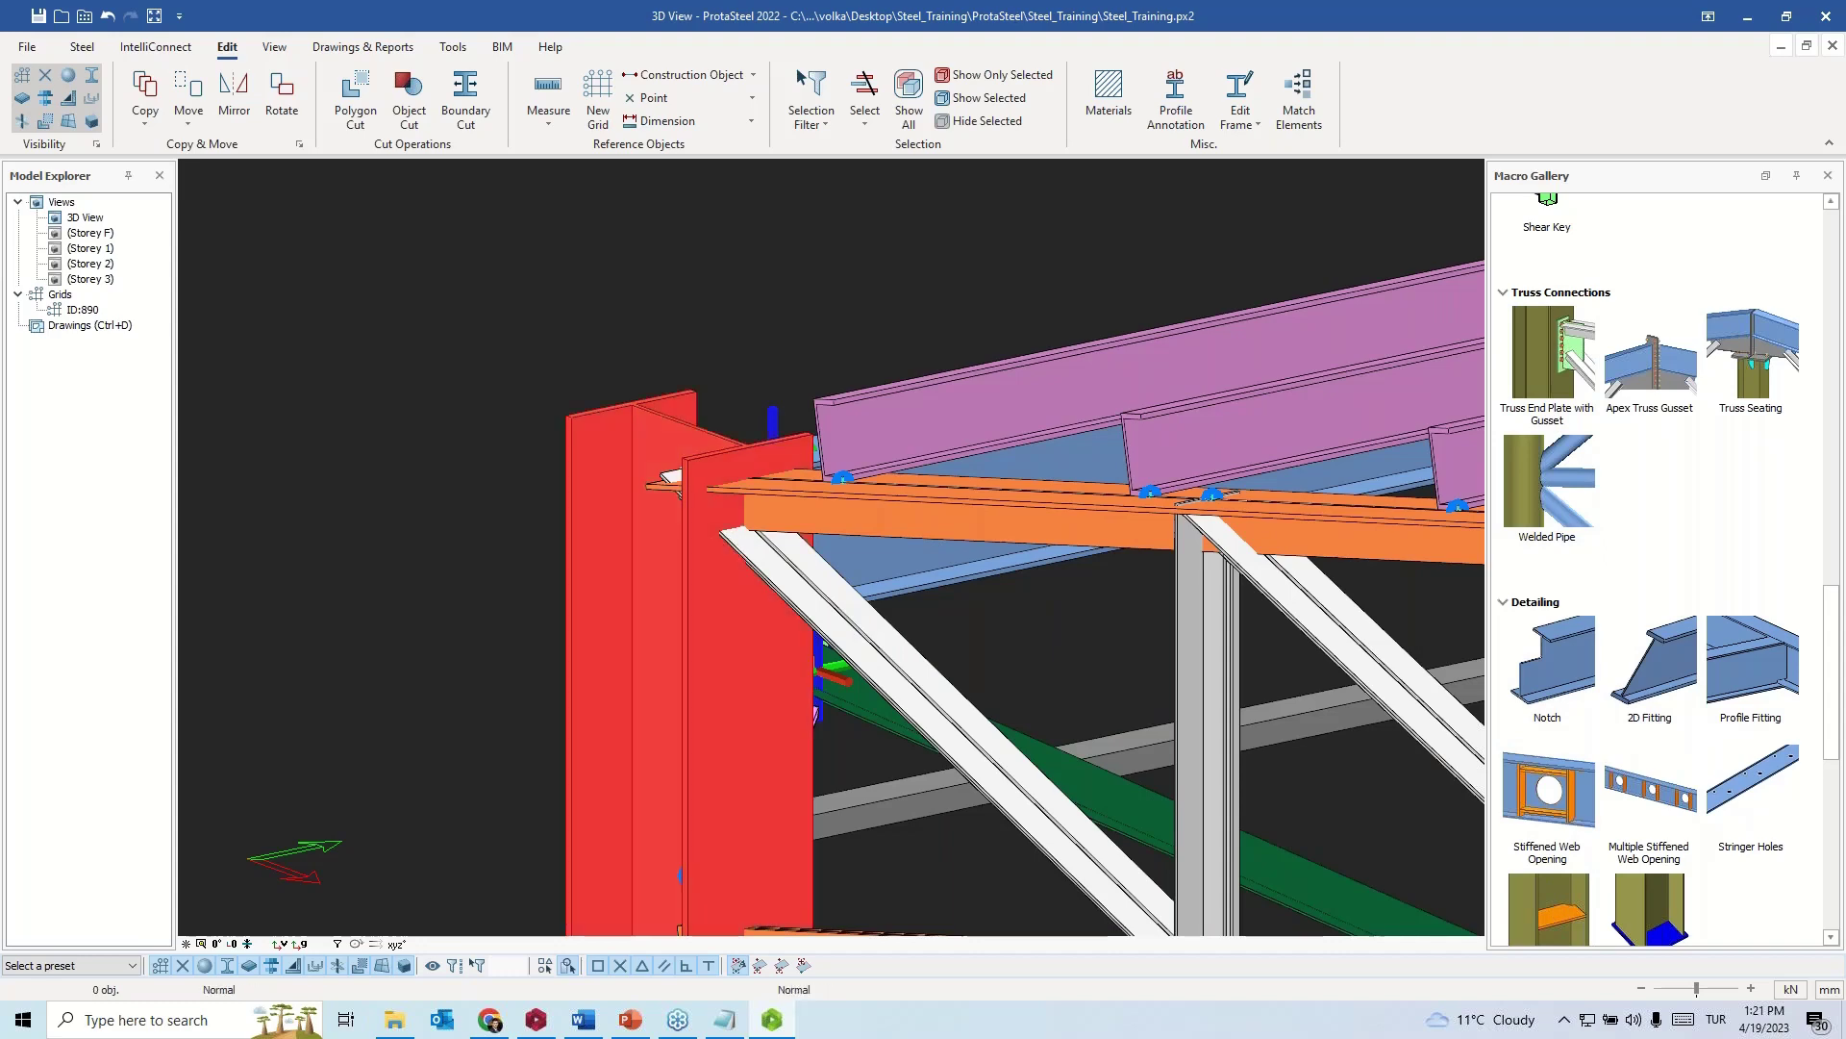
pyautogui.click(817, 514)
pyautogui.click(786, 581)
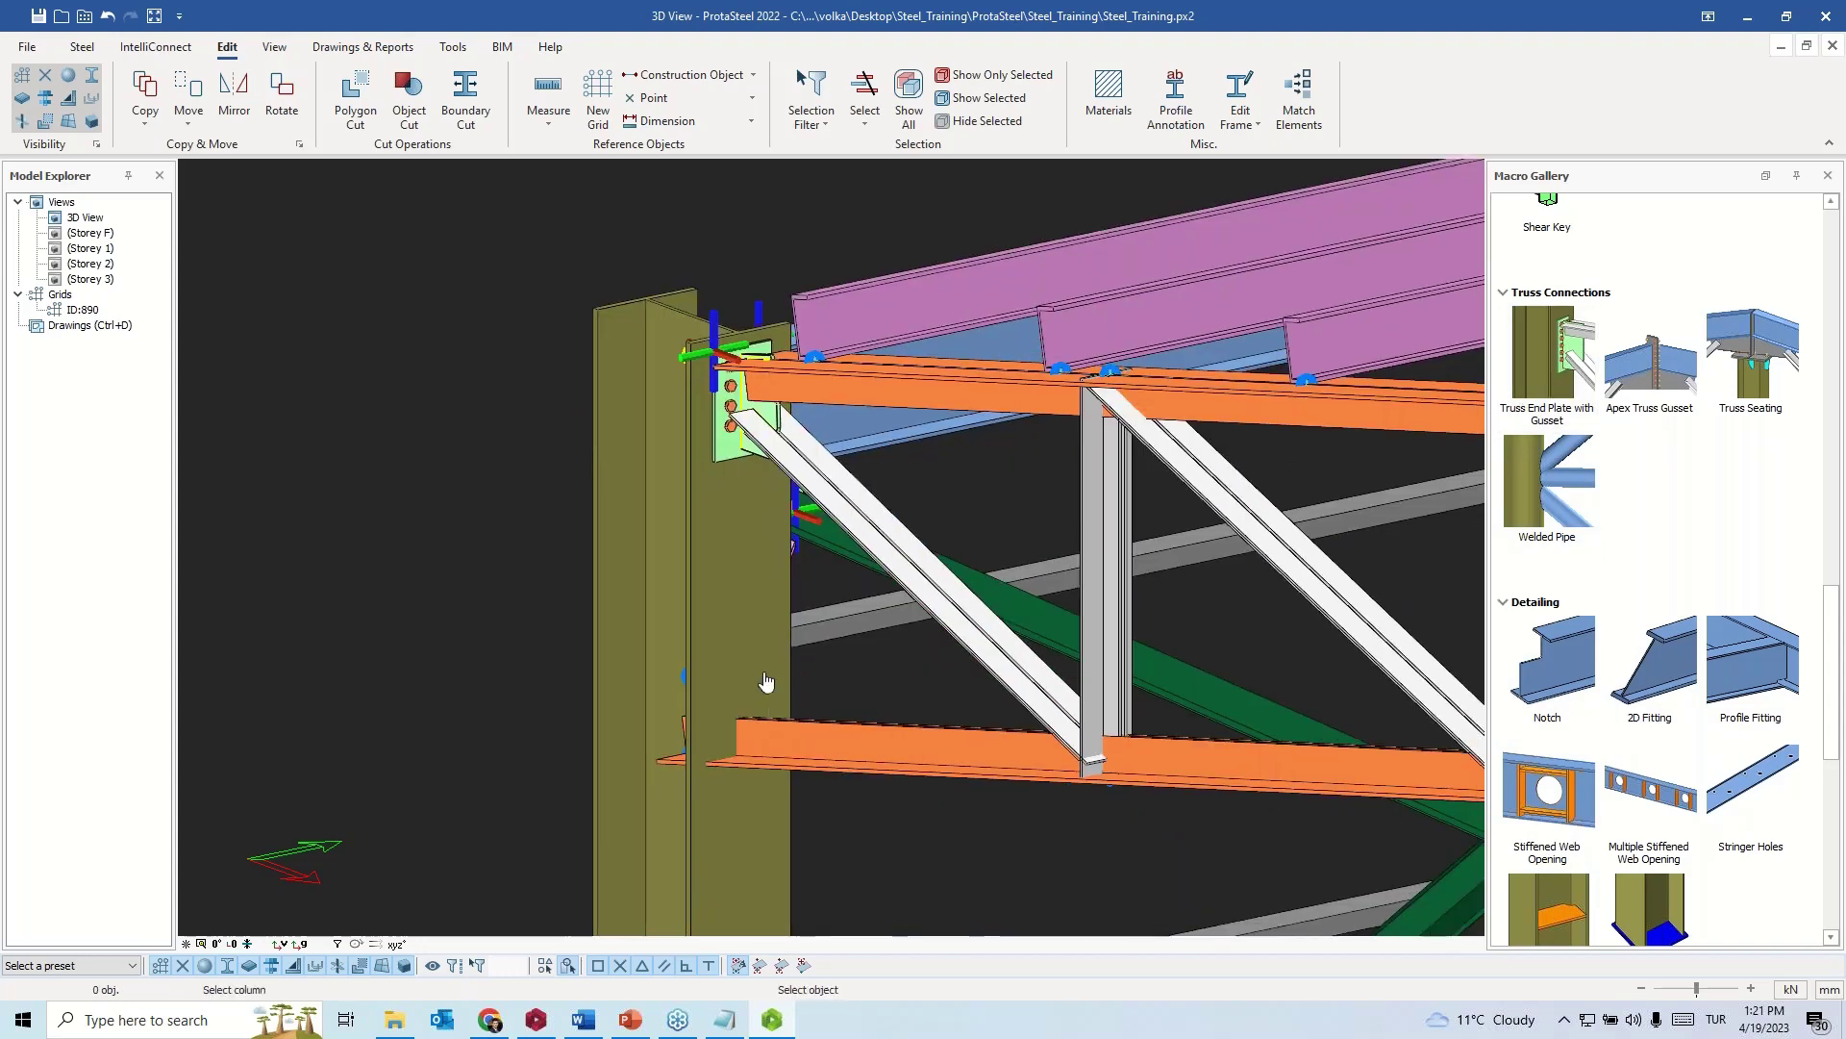
pyautogui.click(734, 663)
pyautogui.rightClick(1008, 658)
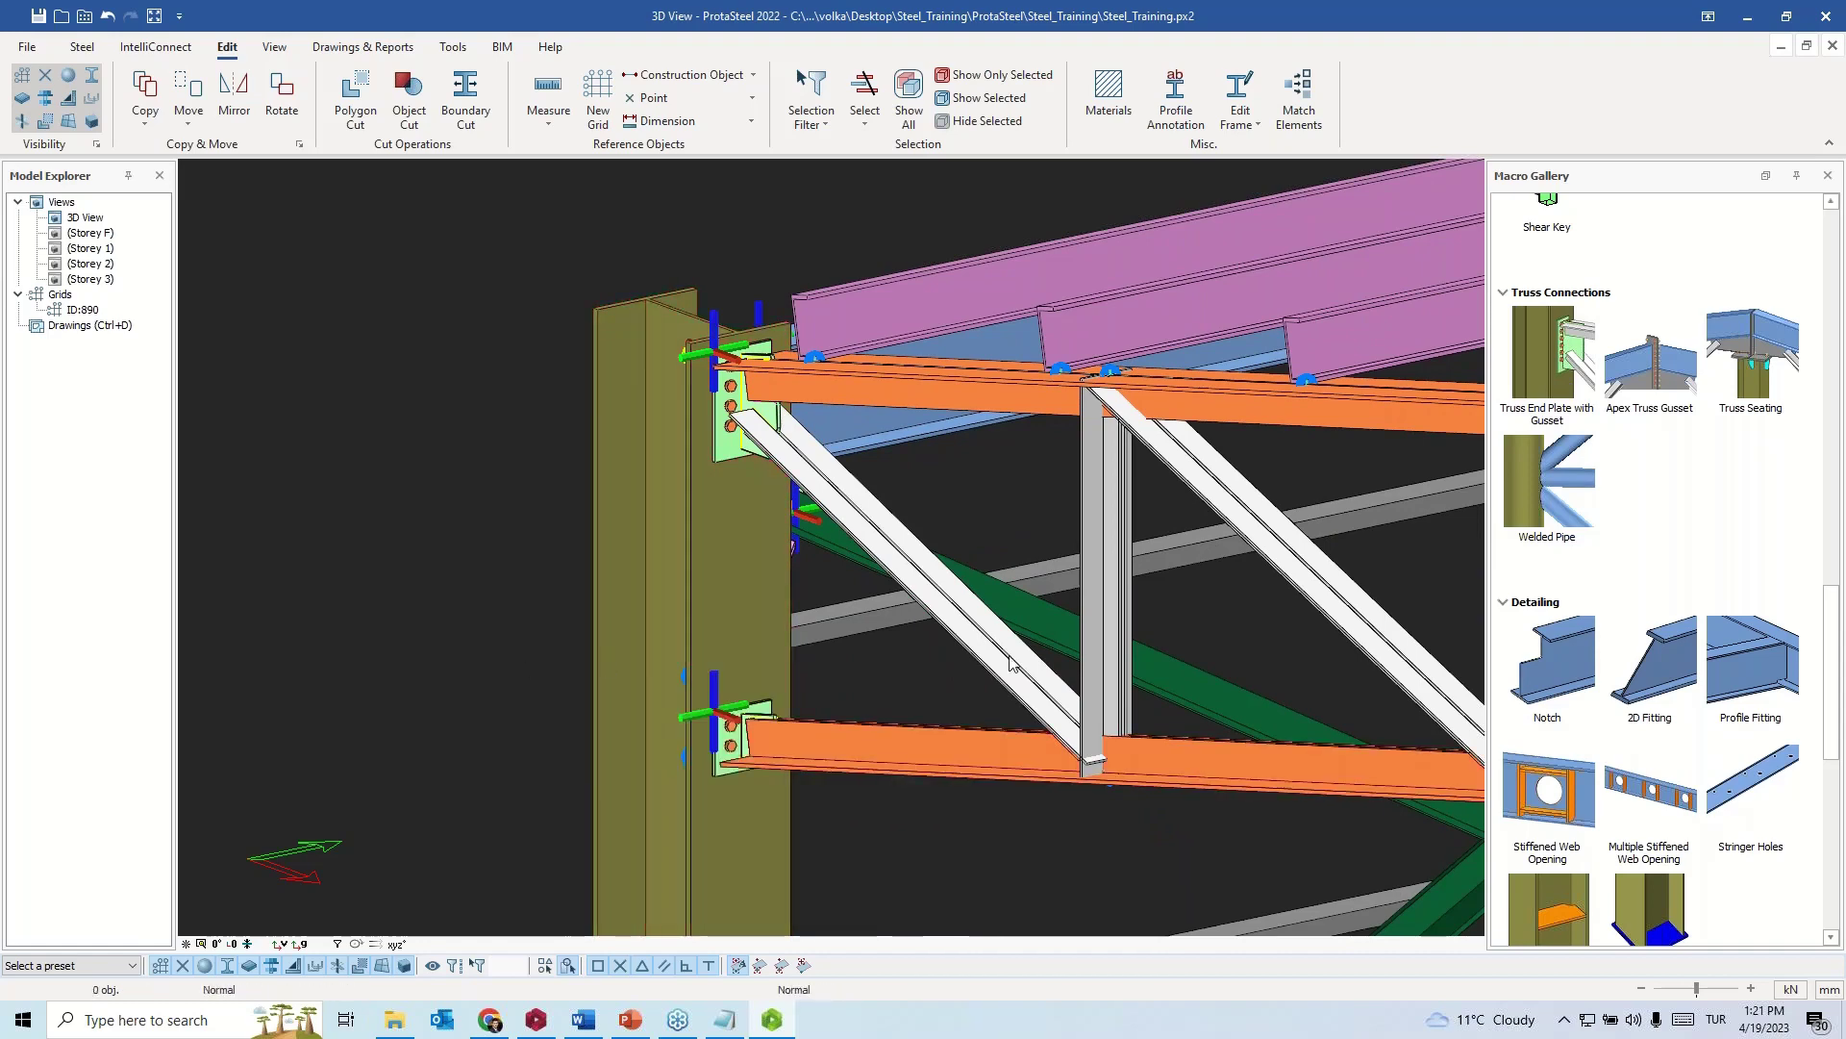
pyautogui.scroll(-2, 1011, 662)
pyautogui.moveTo(1177, 695); pyautogui.dragTo(1012, 671, button='middle')
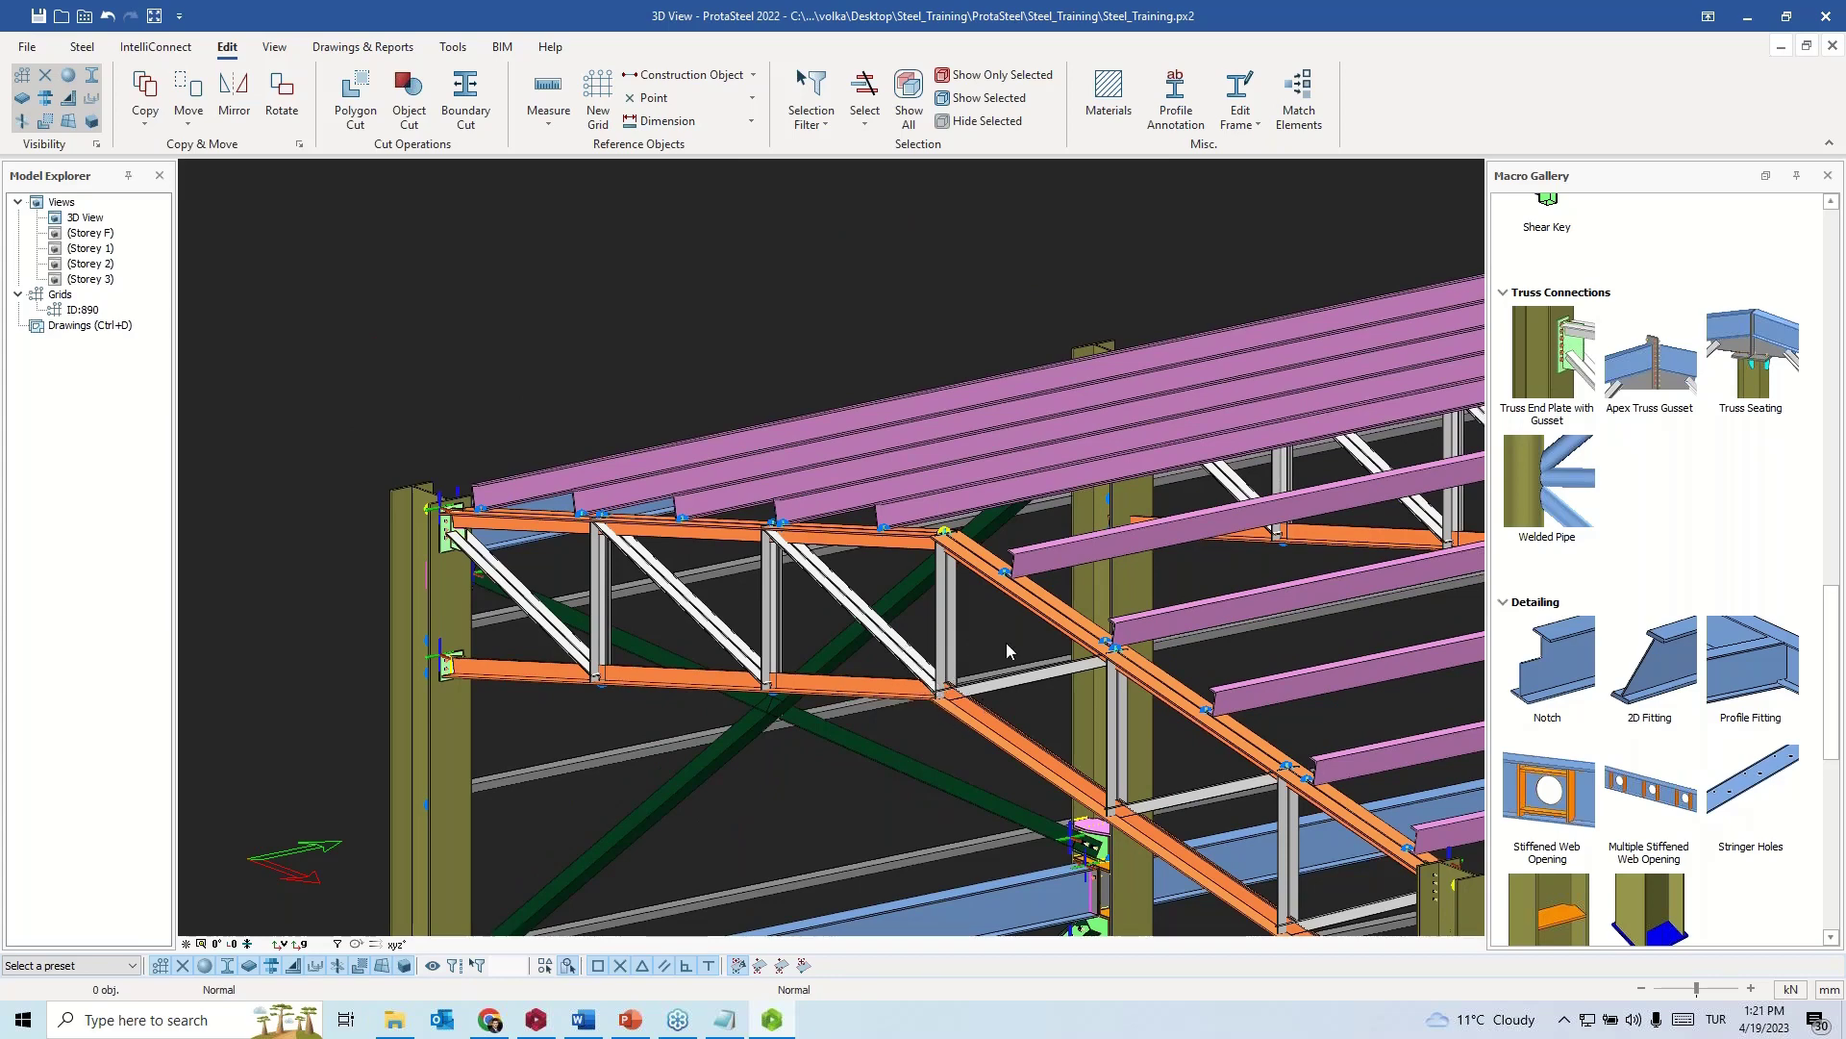
# - Create an Apex Truss Gusset joining the bottom chord, sloping chord, horizontal member and vertical post
pyautogui.doubleClick(1652, 402)
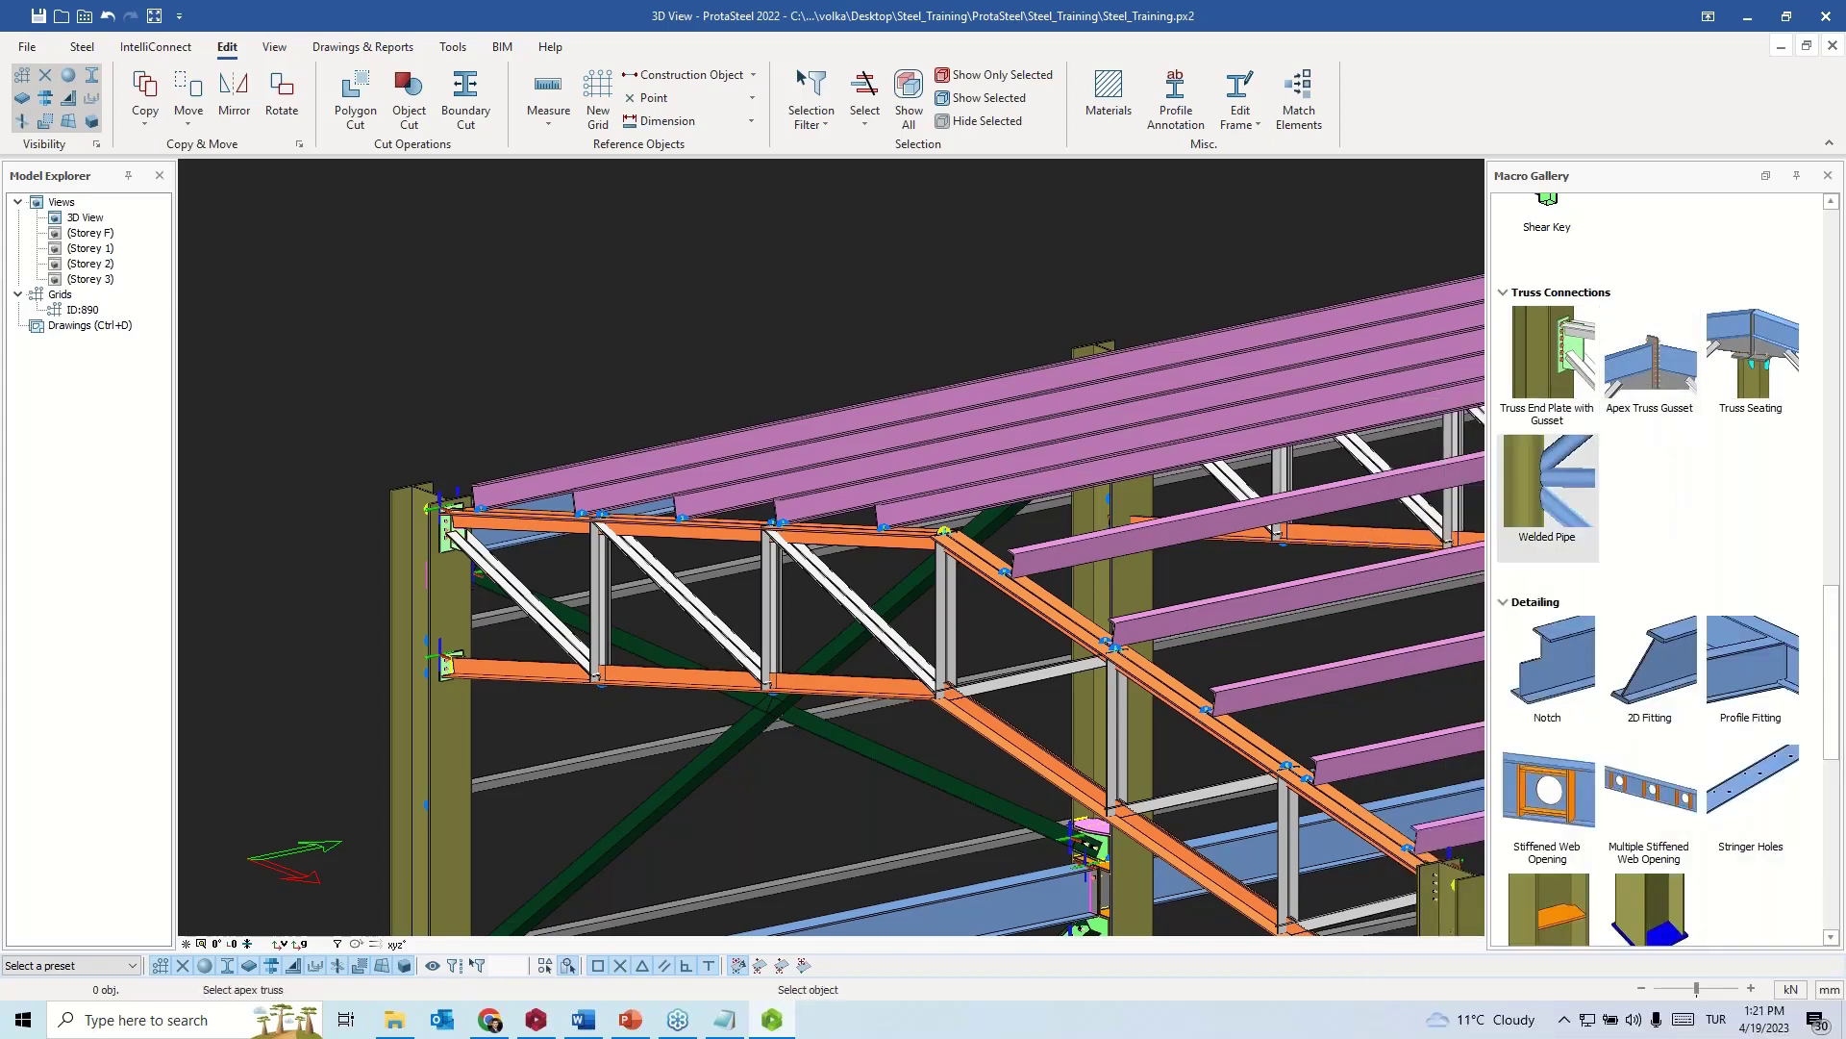
pyautogui.scroll(3, 929, 700)
pyautogui.click(935, 697)
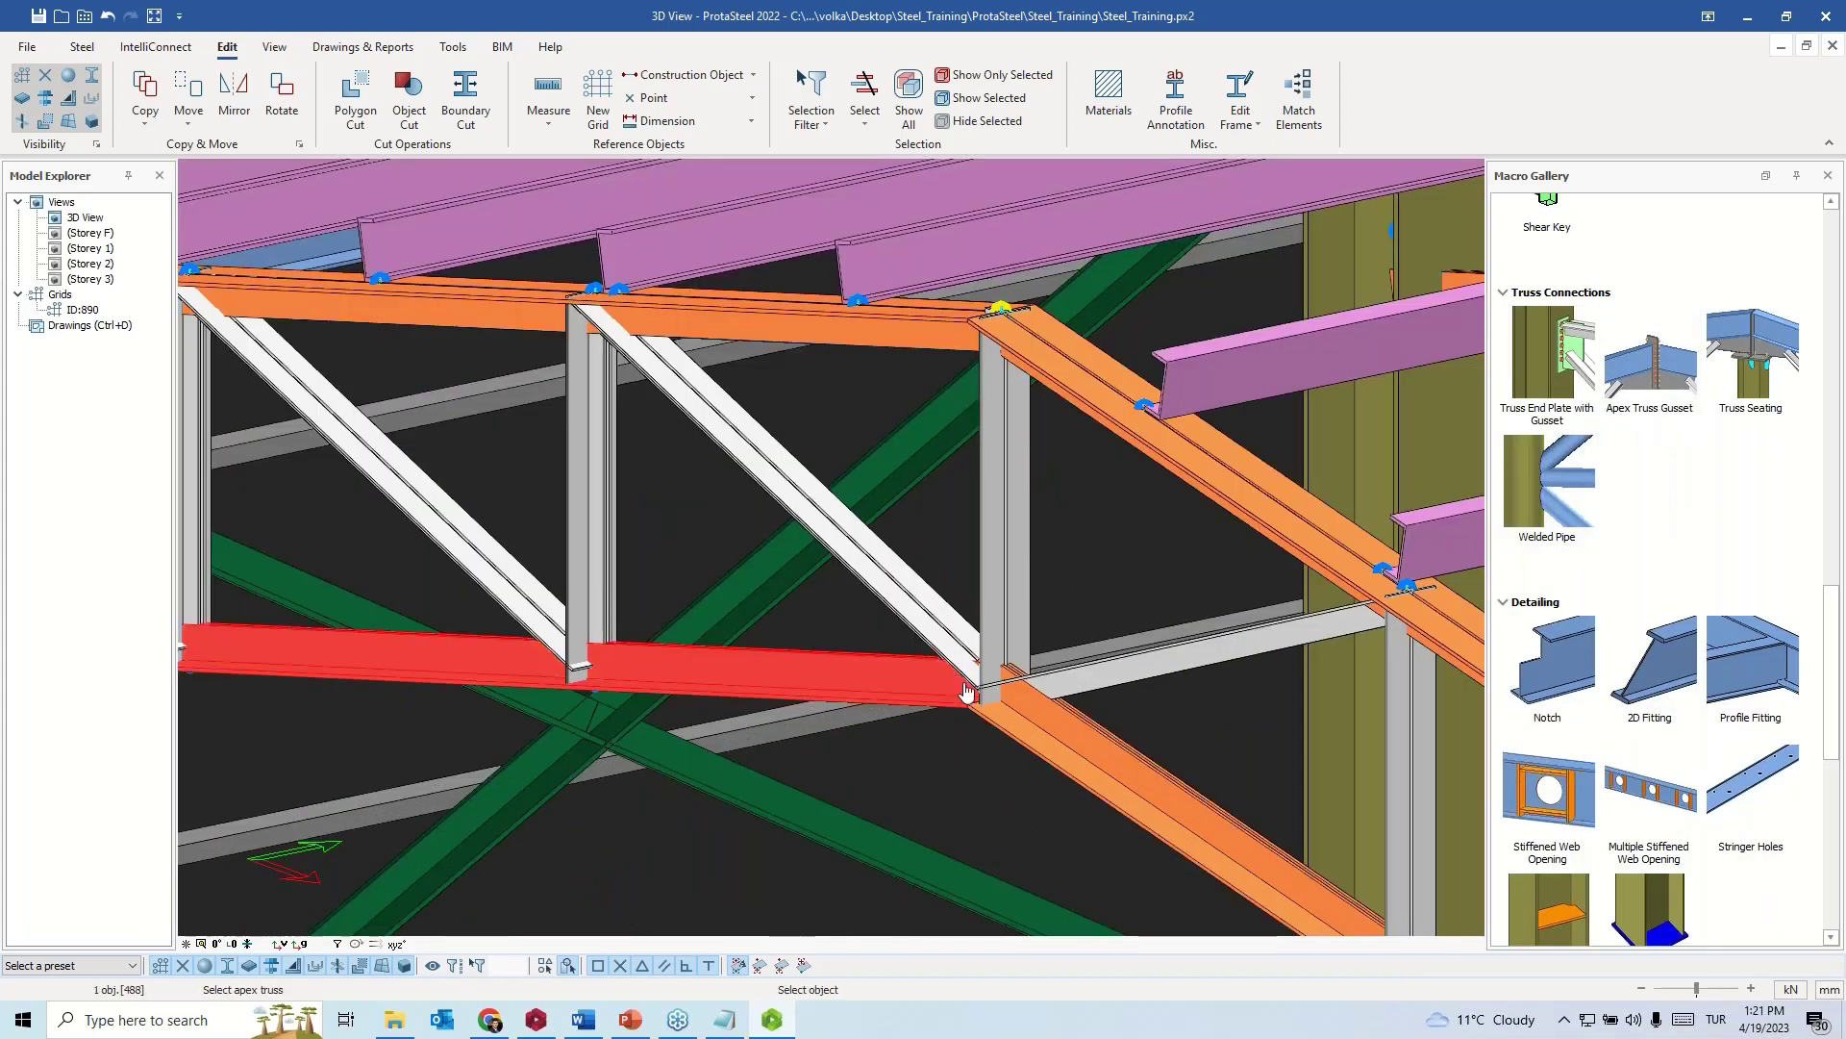
pyautogui.click(1017, 717)
pyautogui.click(1087, 676)
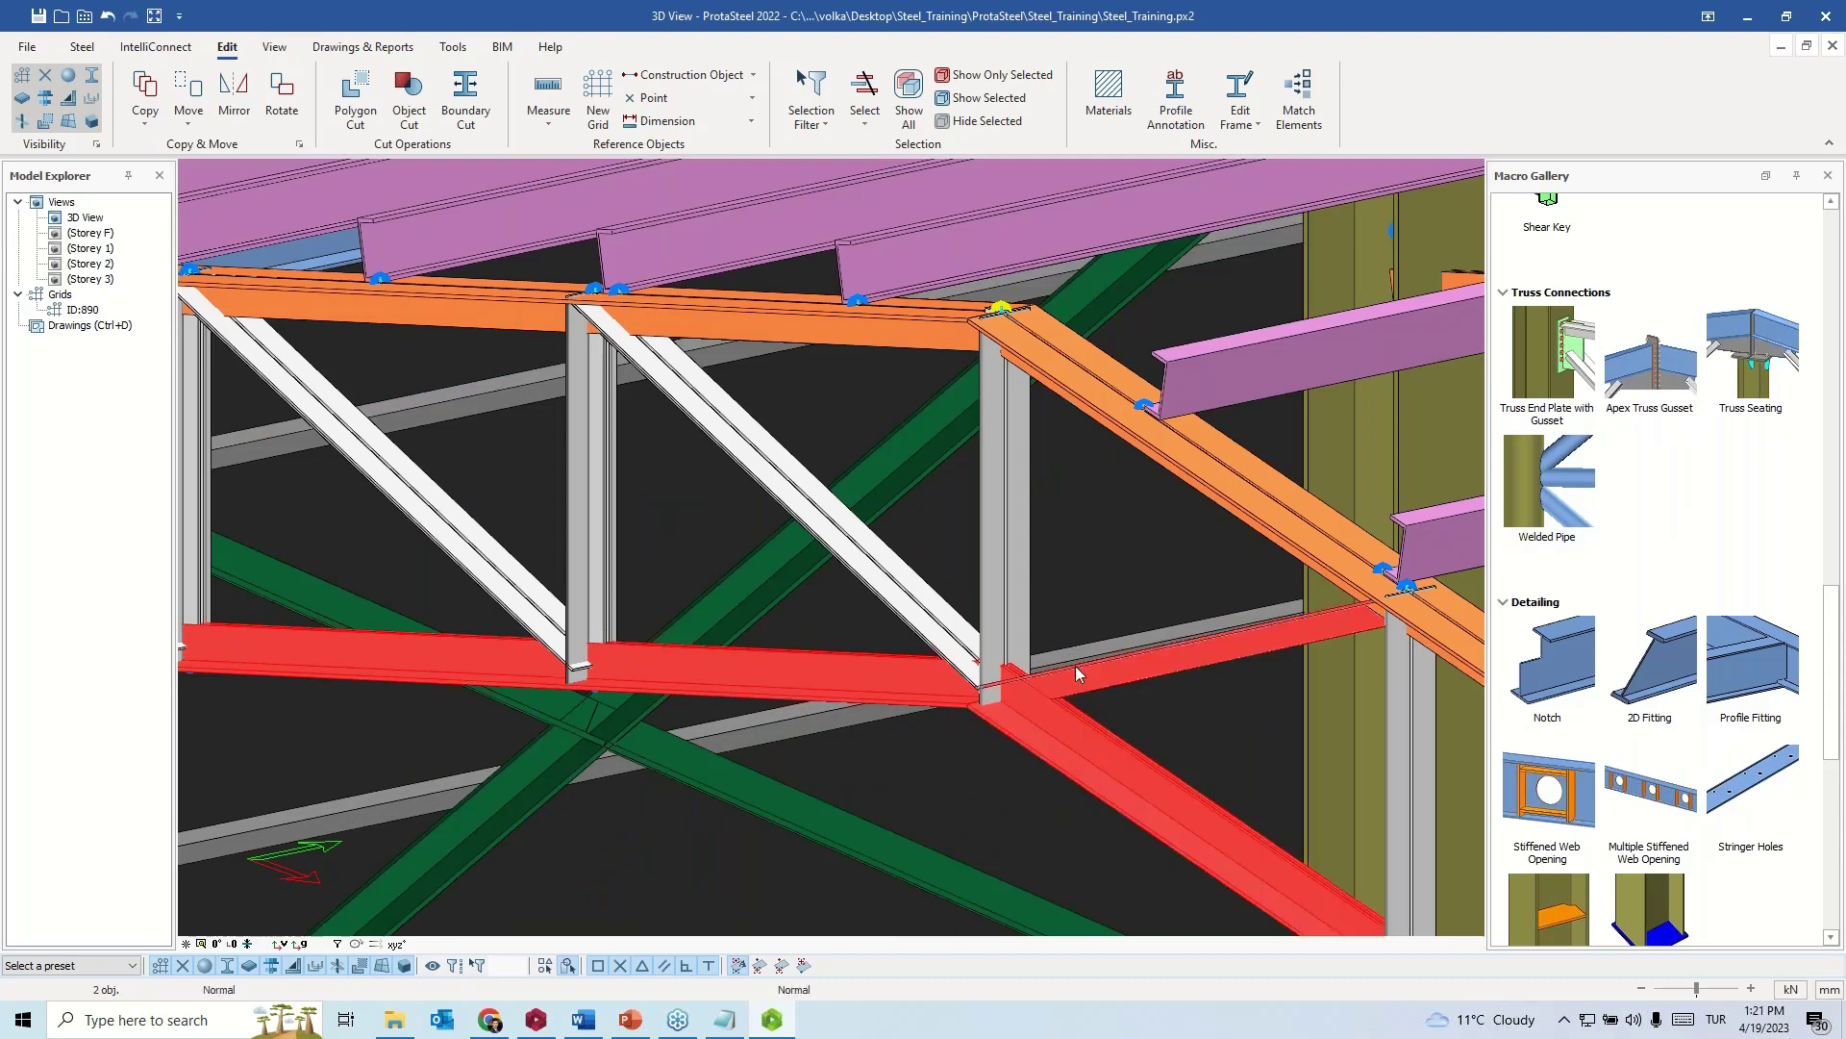
pyautogui.click(996, 618)
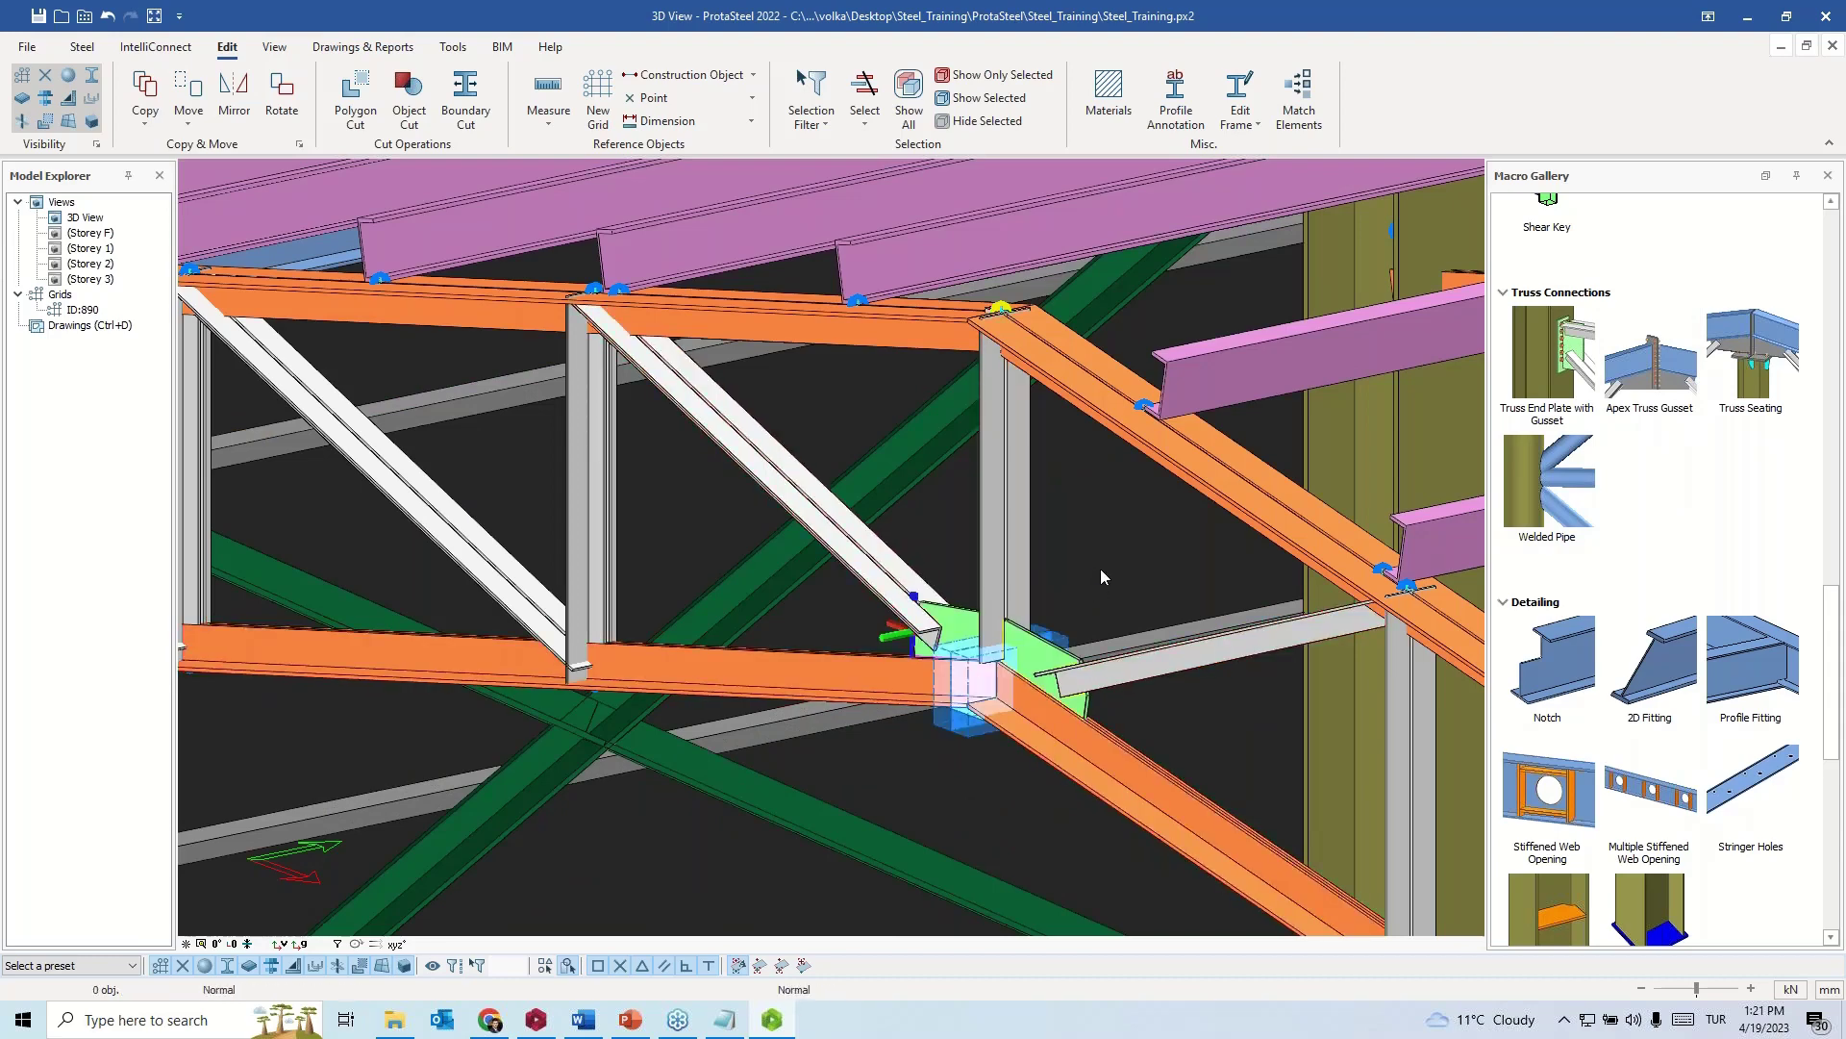
pyautogui.scroll(-10, 1093, 589)
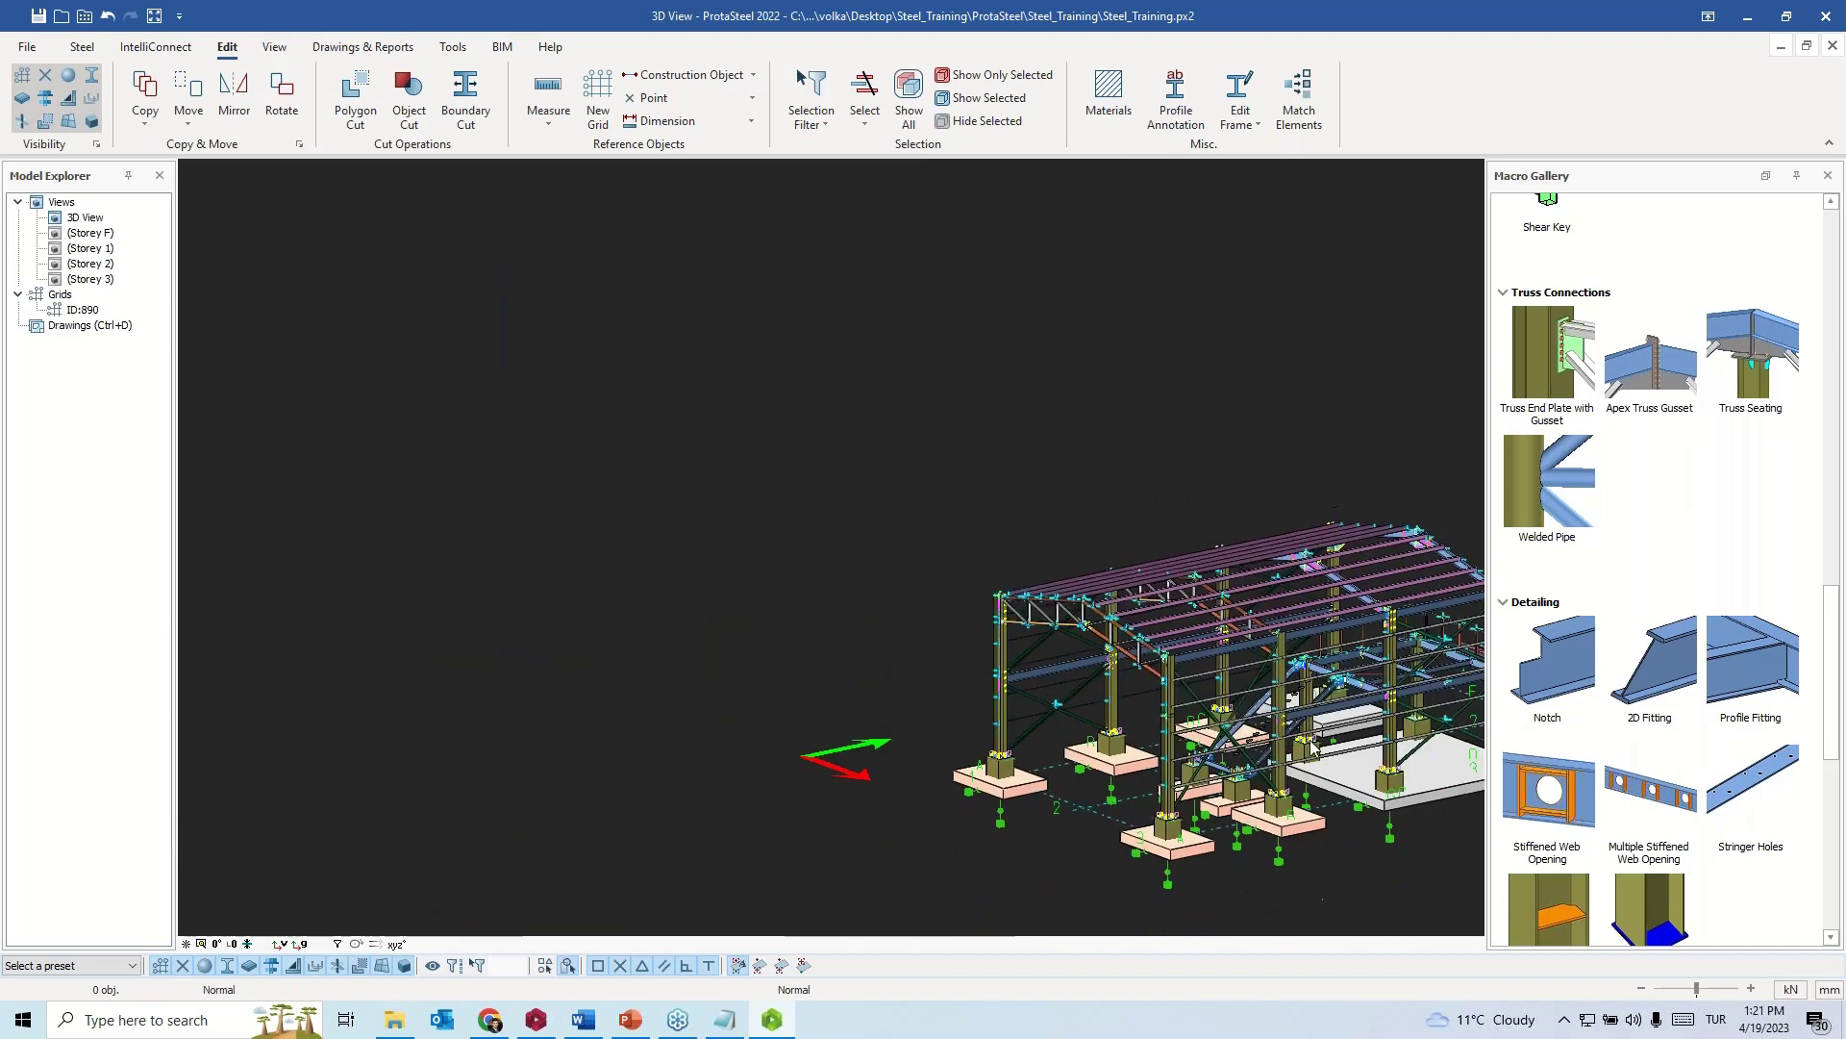
# - Orbit the building and window-select the entire steel model
pyautogui.moveTo(1284, 742); pyautogui.dragTo(790, 522, button='middle')
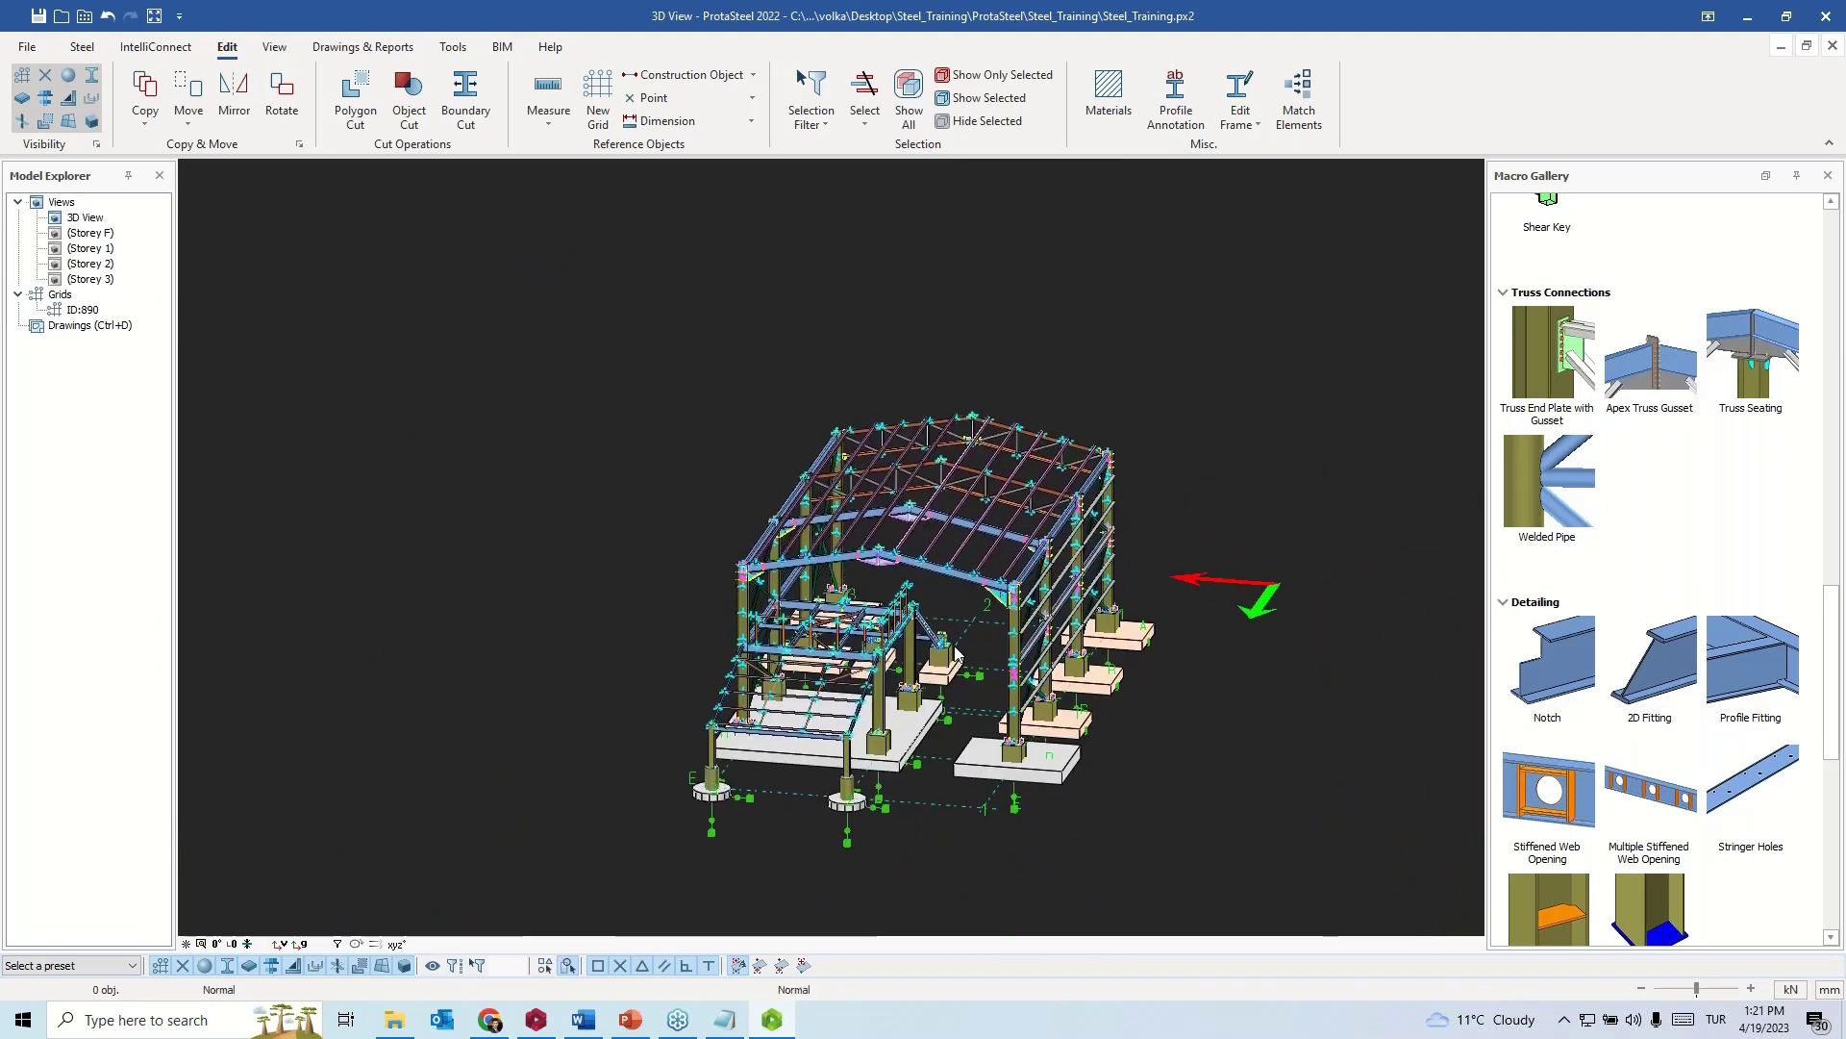
pyautogui.moveTo(1004, 685); pyautogui.dragTo(998, 650, button='middle')
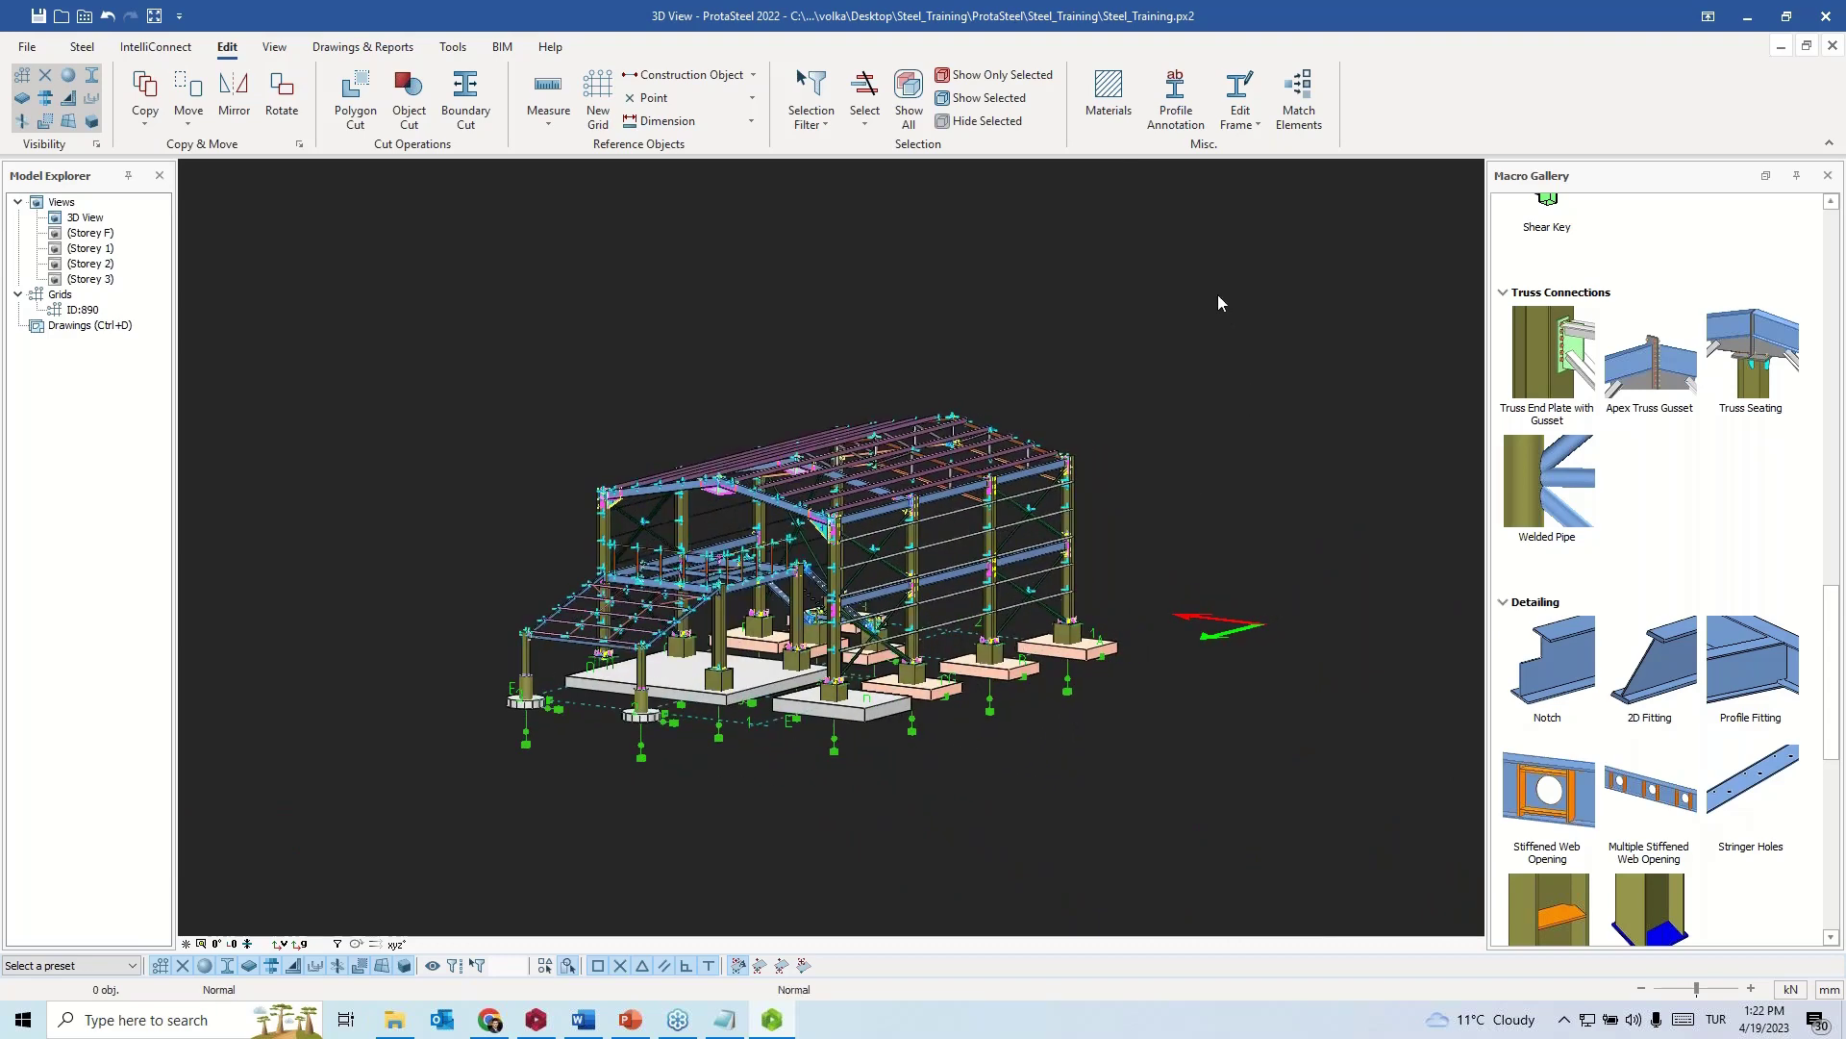
pyautogui.moveTo(1204, 298); pyautogui.dragTo(435, 852)
# - Run IntelliConnect Create Purlin Connections with Auto type and Reversed Cleat left off
pyautogui.rightClick(464, 575)
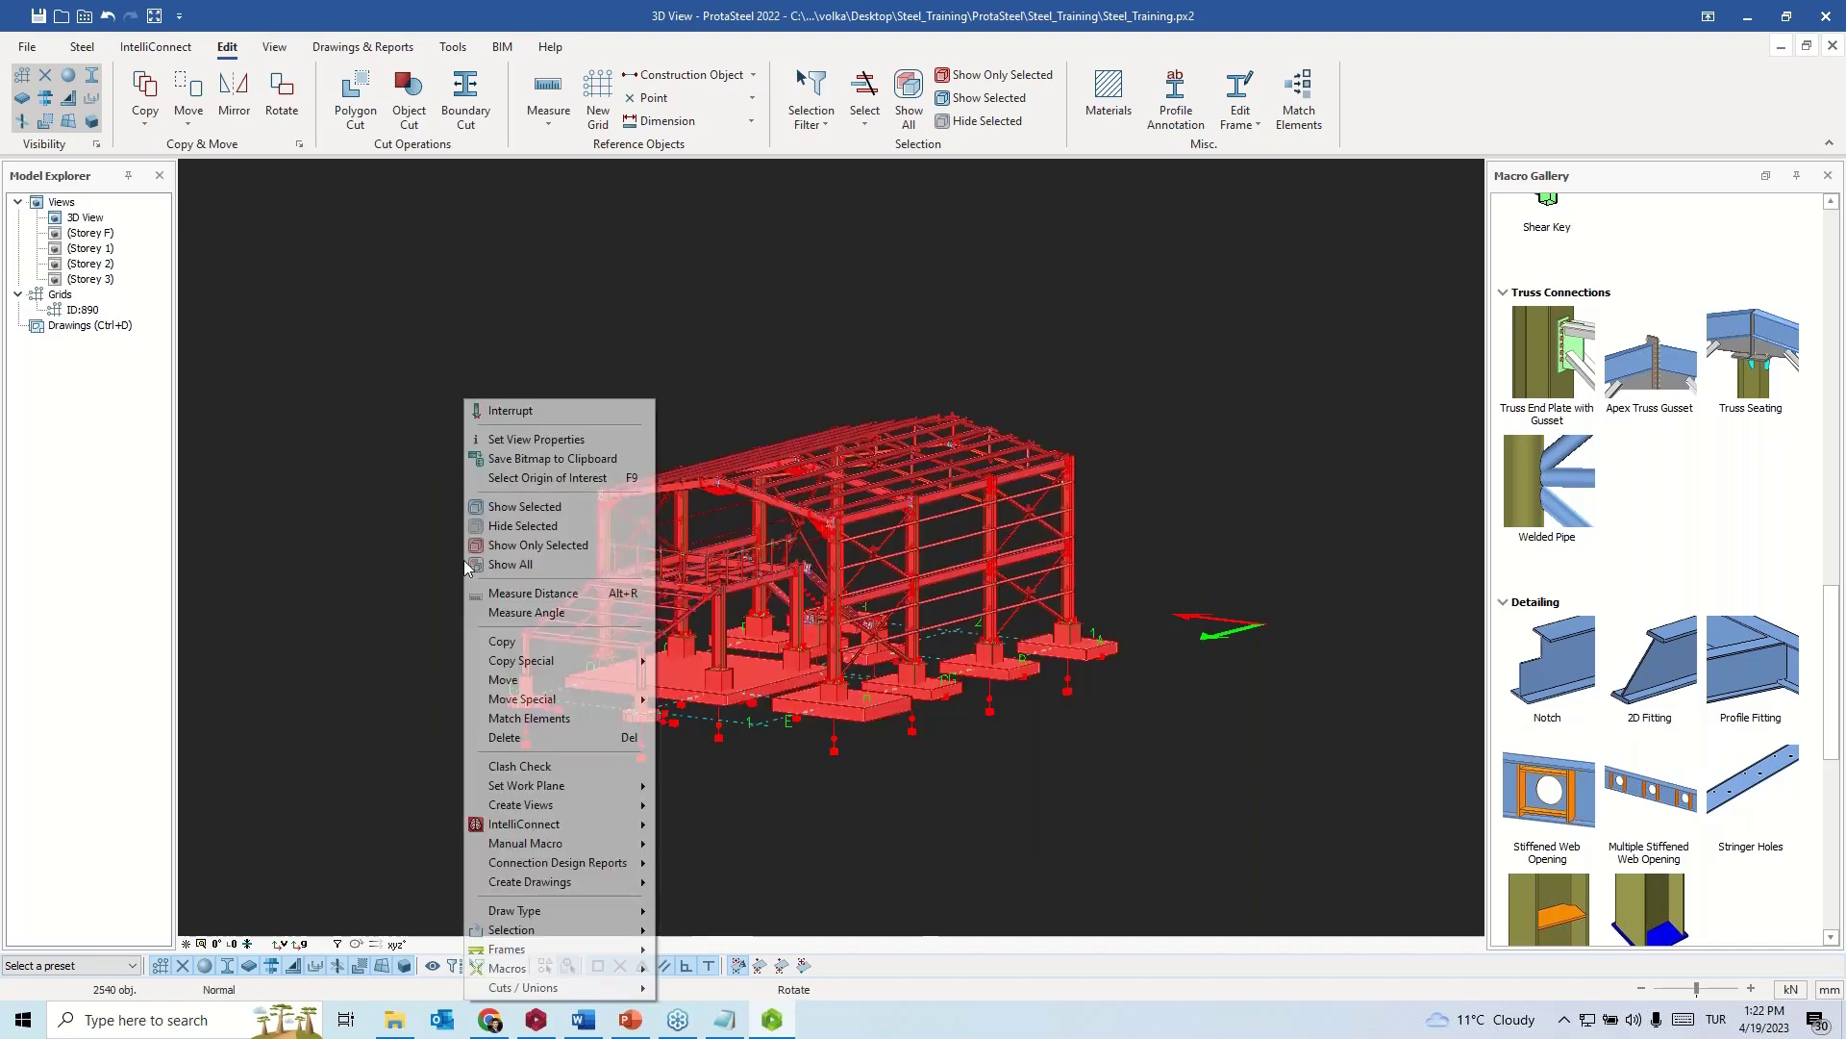
pyautogui.moveTo(623, 829)
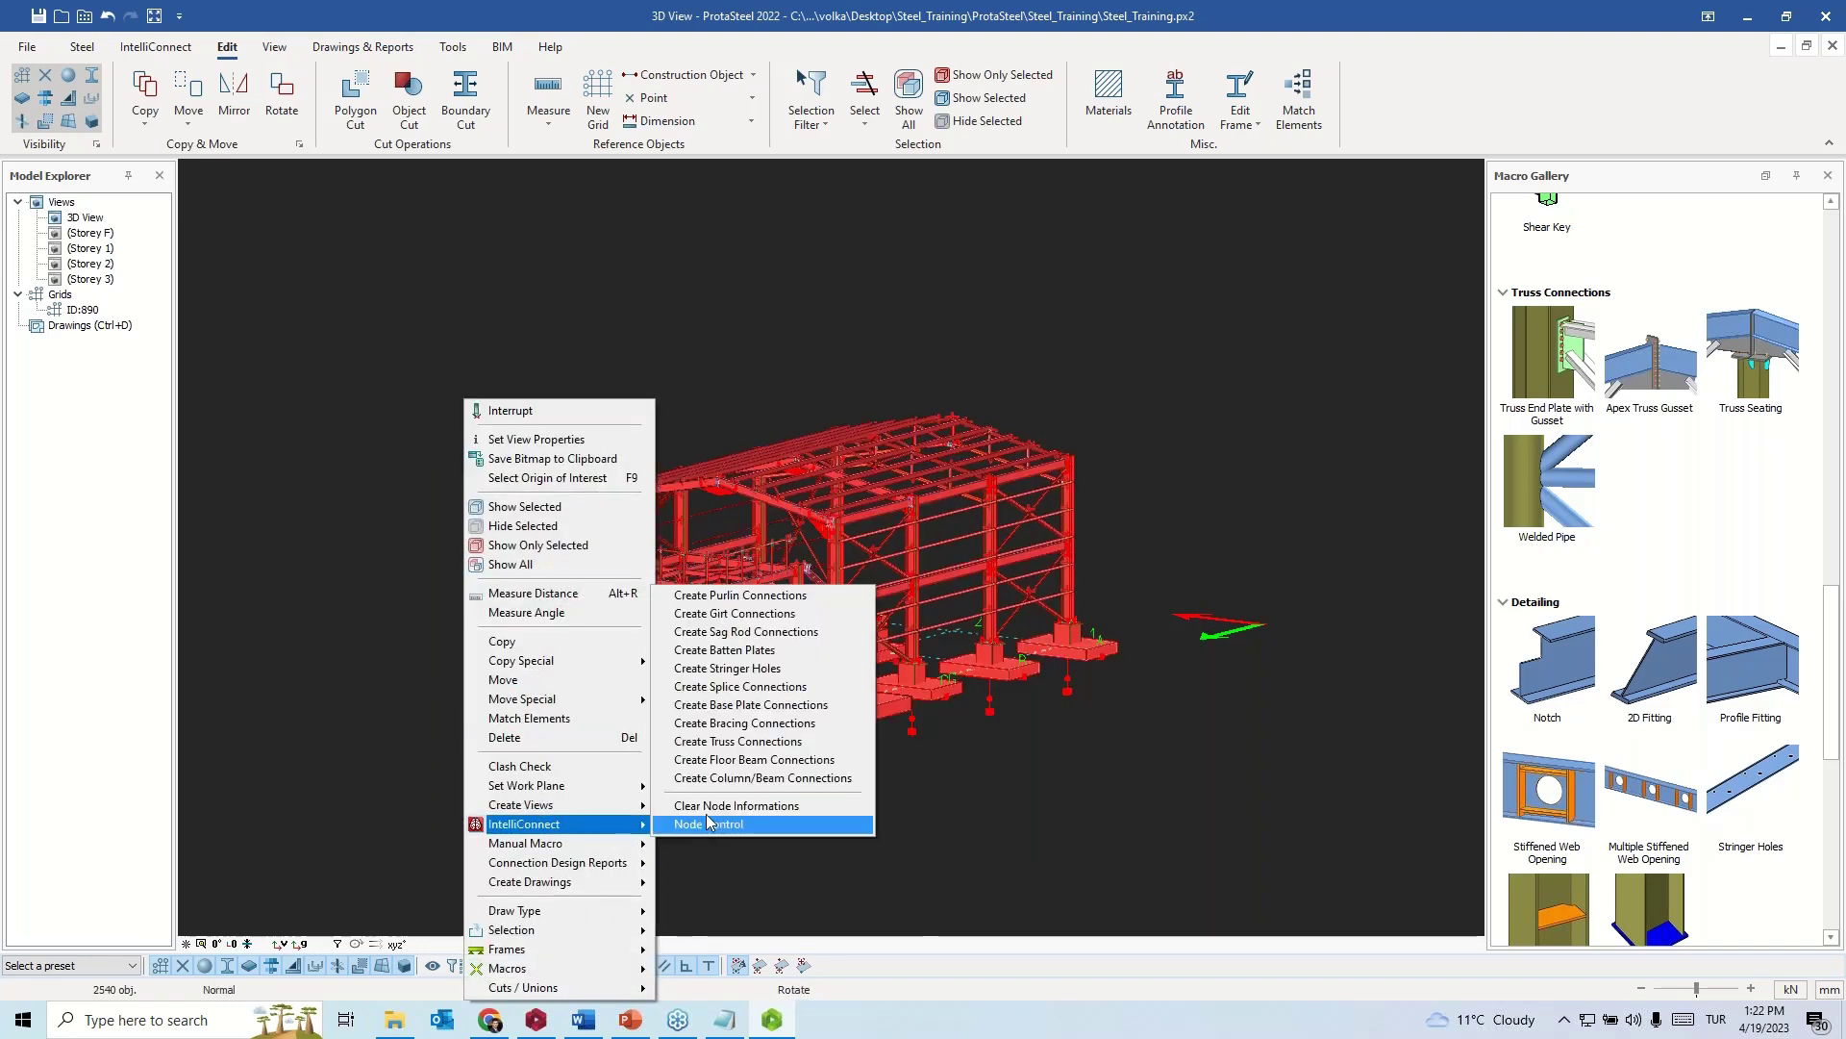
pyautogui.click(778, 596)
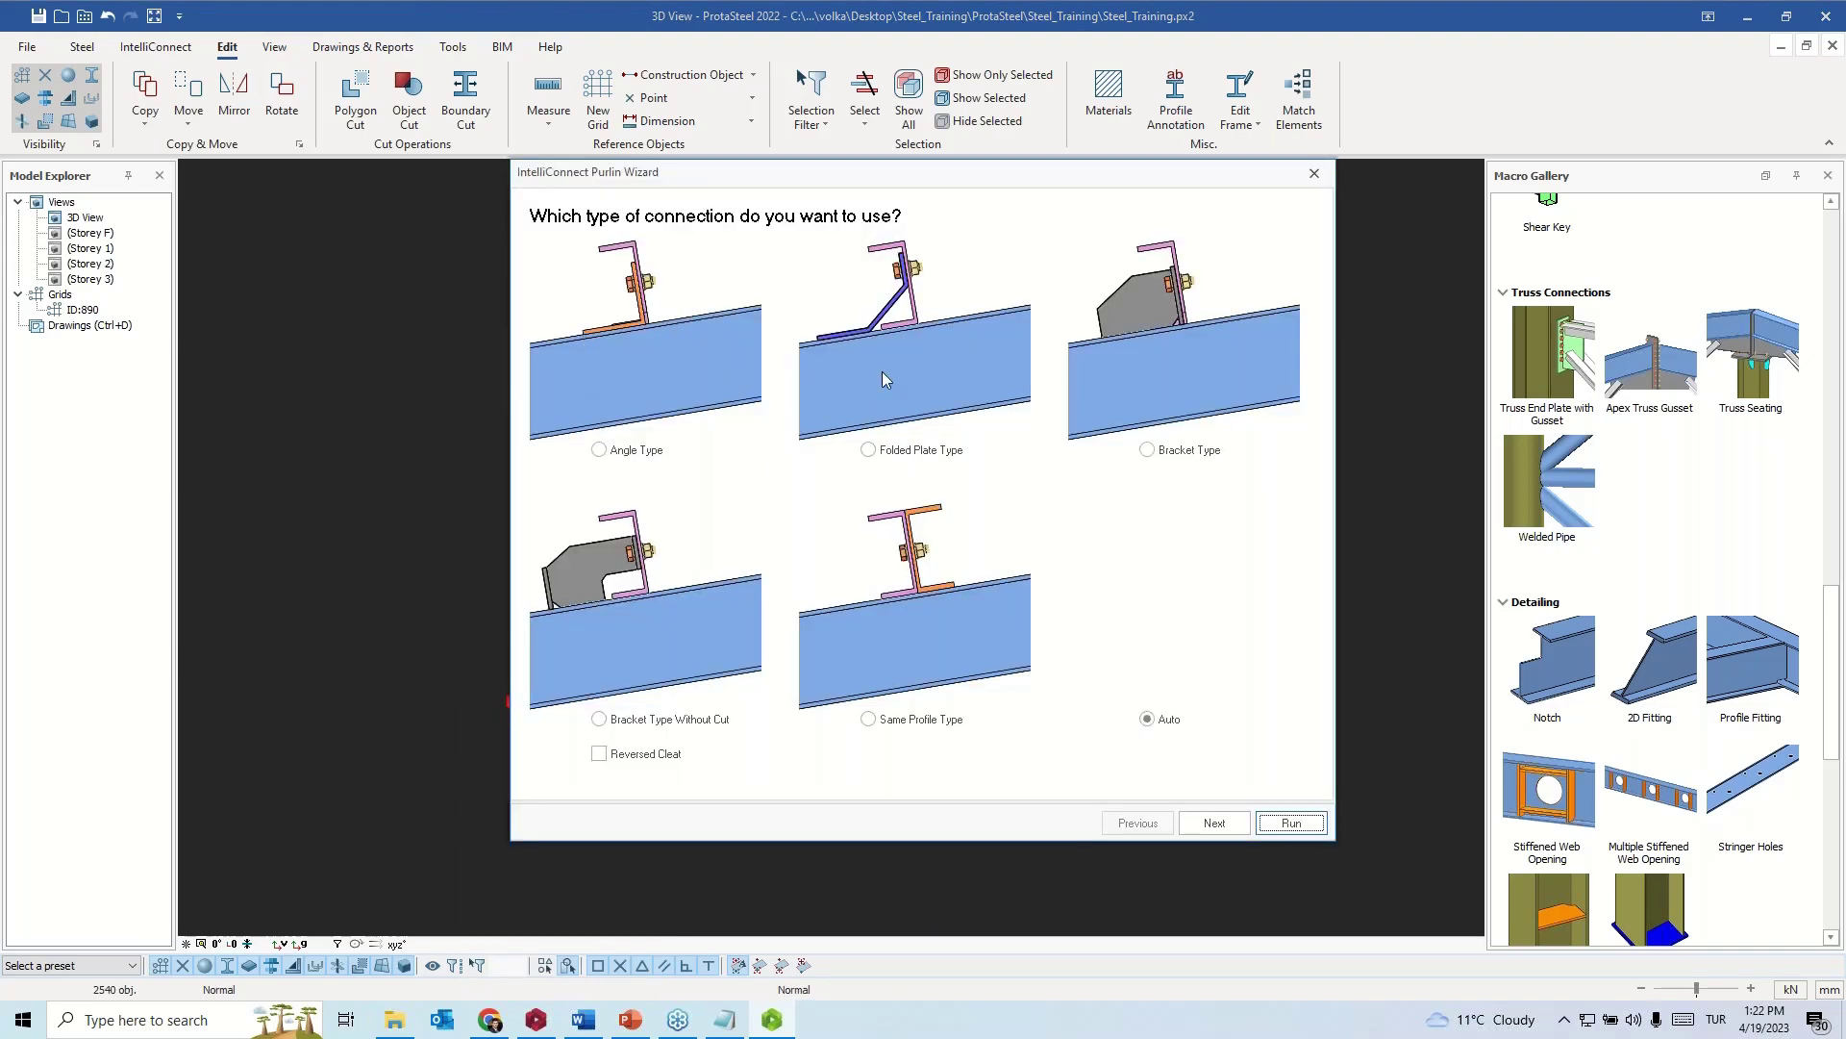
pyautogui.click(670, 764)
pyautogui.click(671, 764)
pyautogui.click(1214, 823)
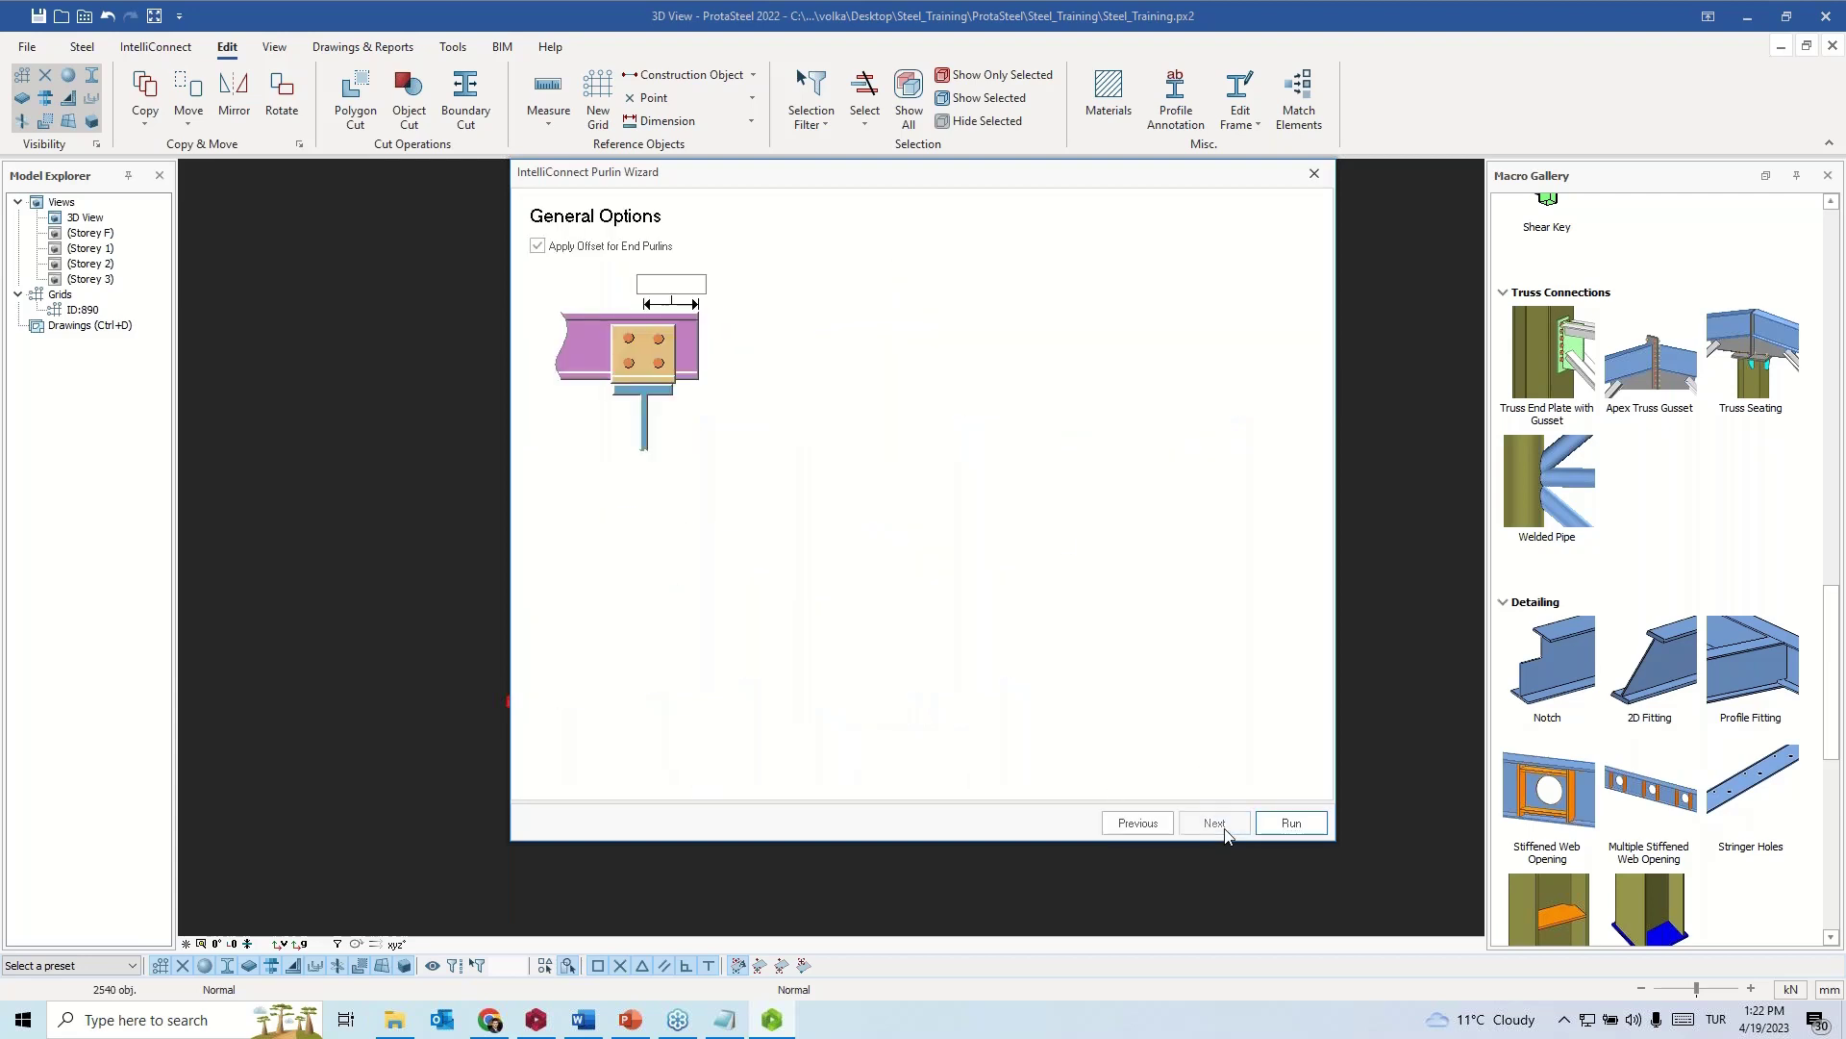
pyautogui.click(1289, 823)
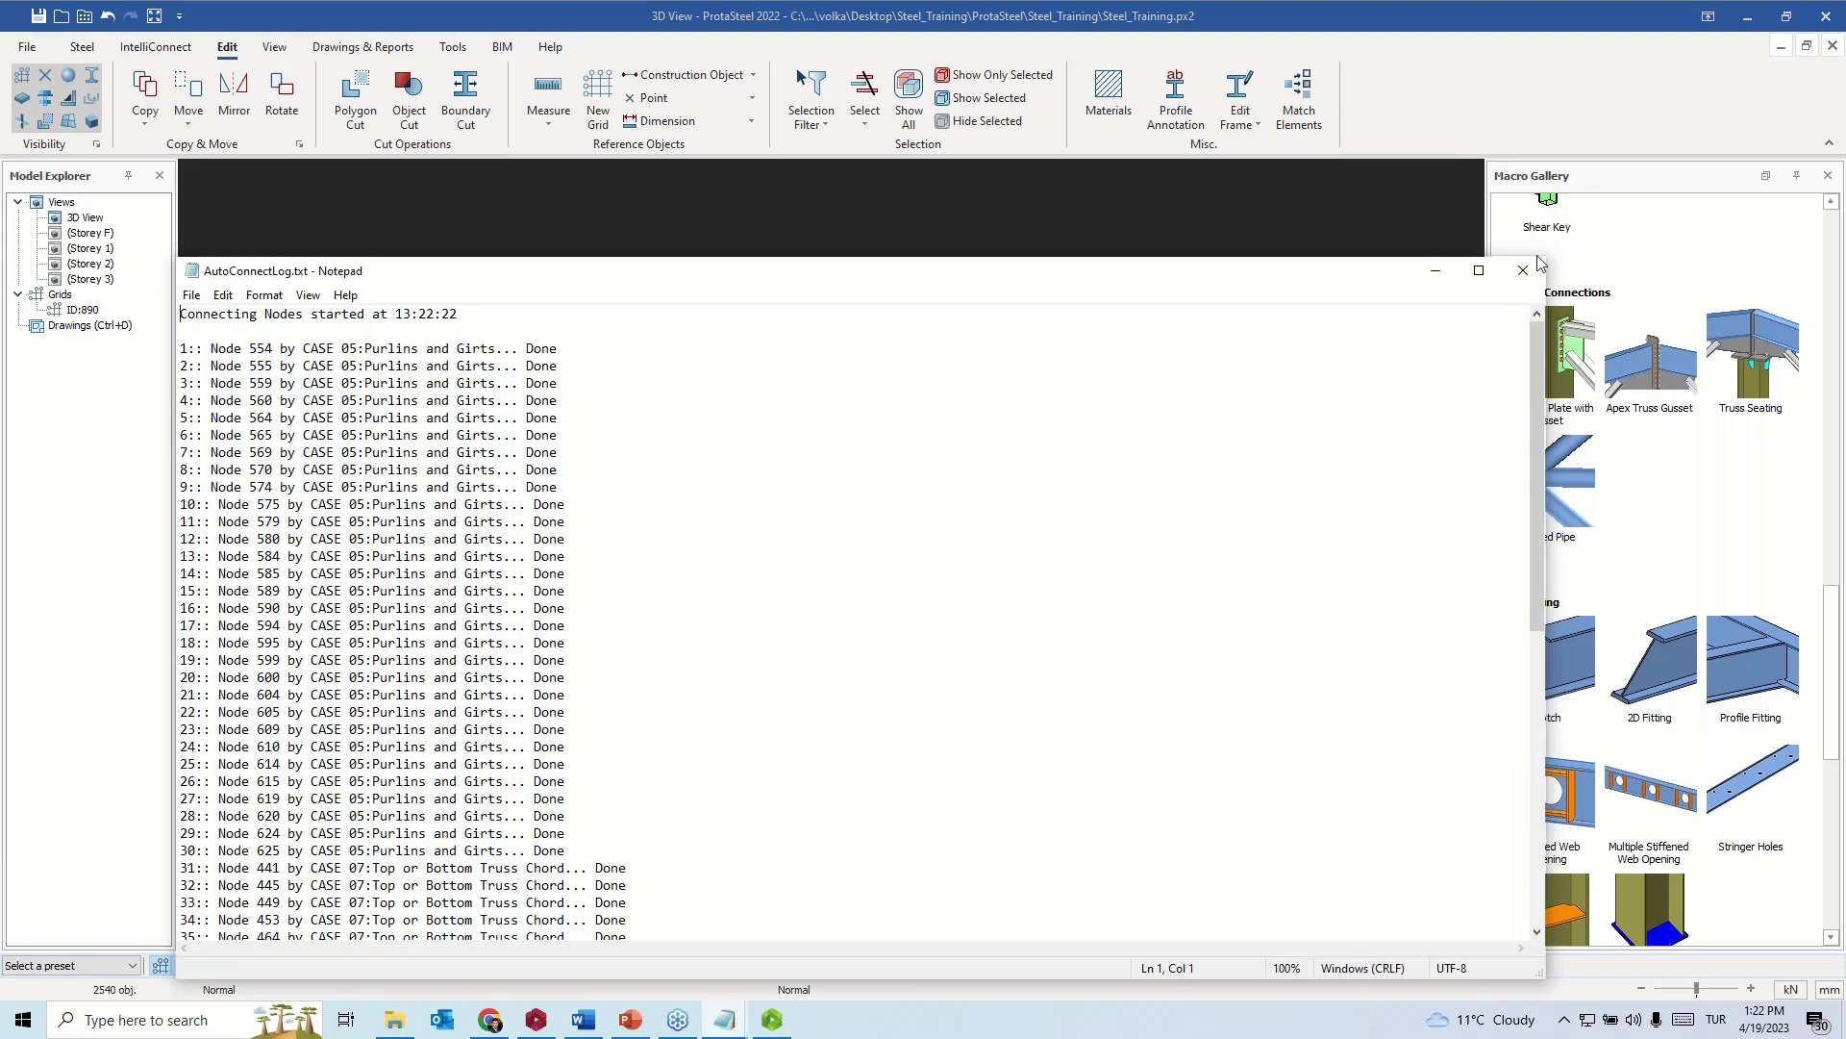
# - Close the connection log, inspect the purlin cleats, and reselect the whole model
pyautogui.click(1524, 270)
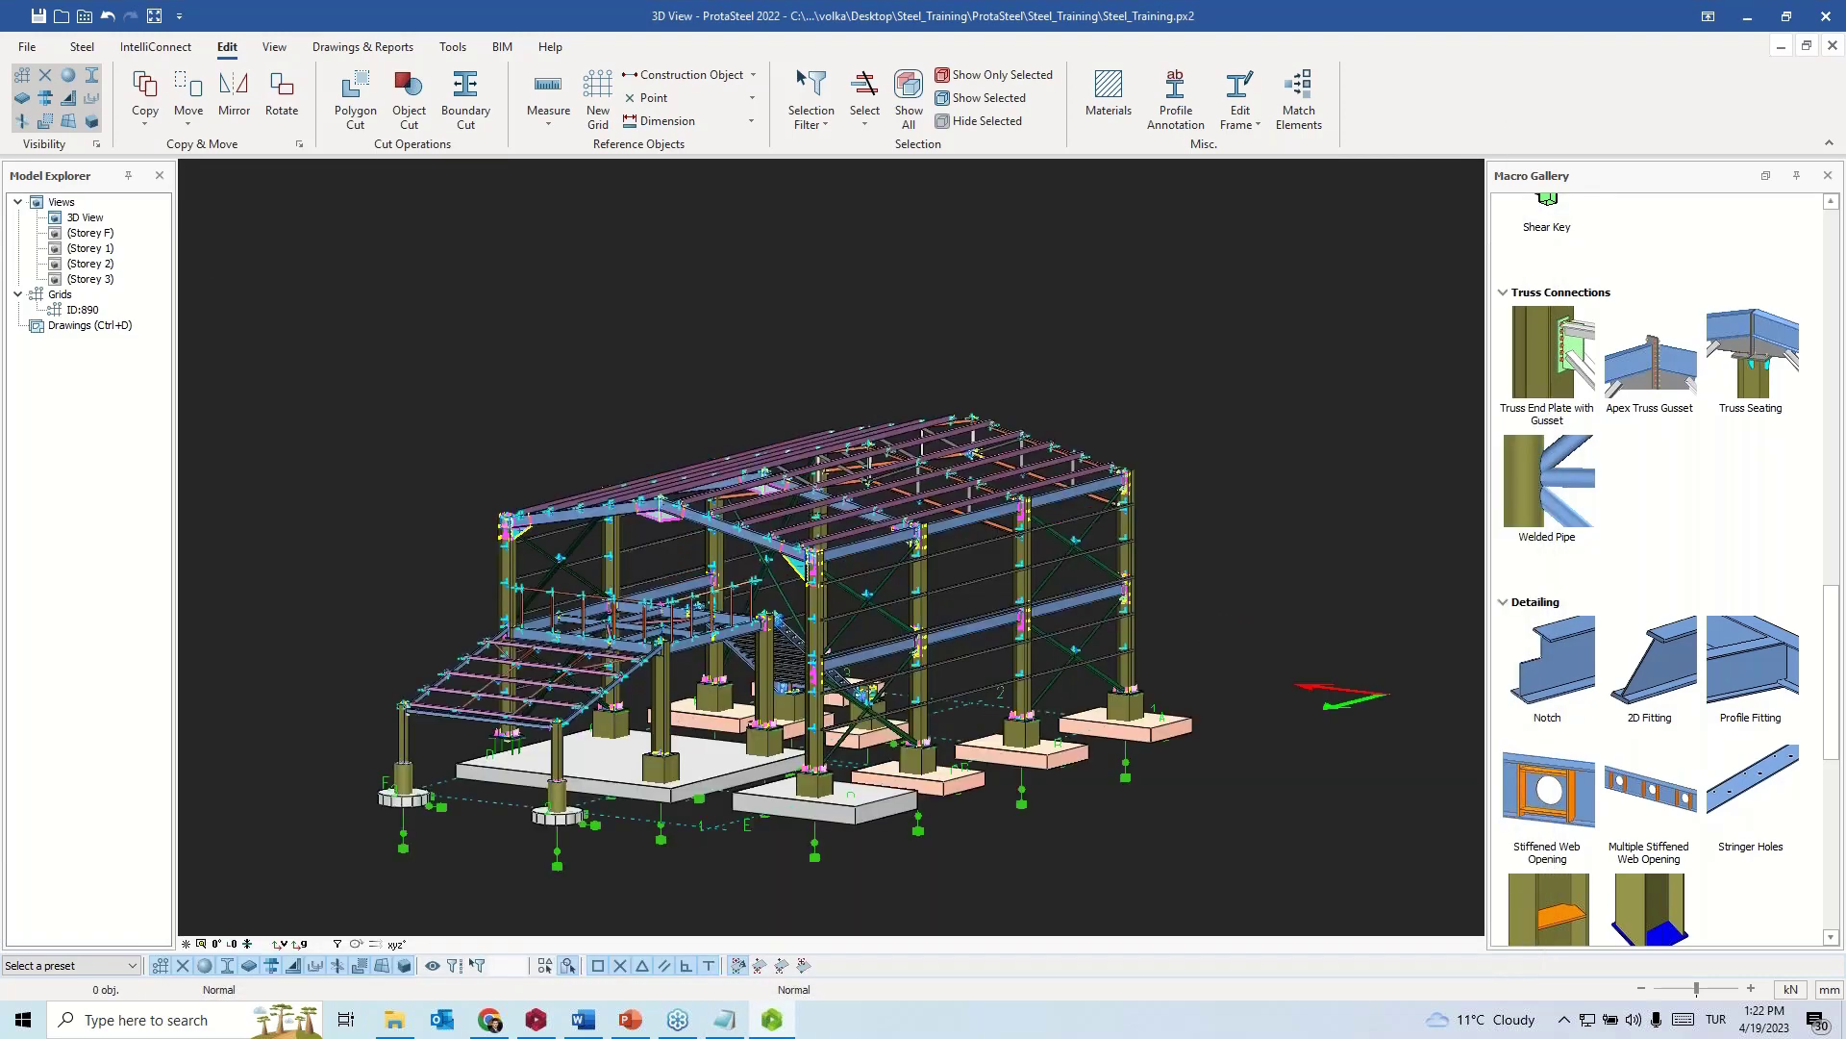
pyautogui.scroll(10, 880, 473)
pyautogui.scroll(-1, 854, 552)
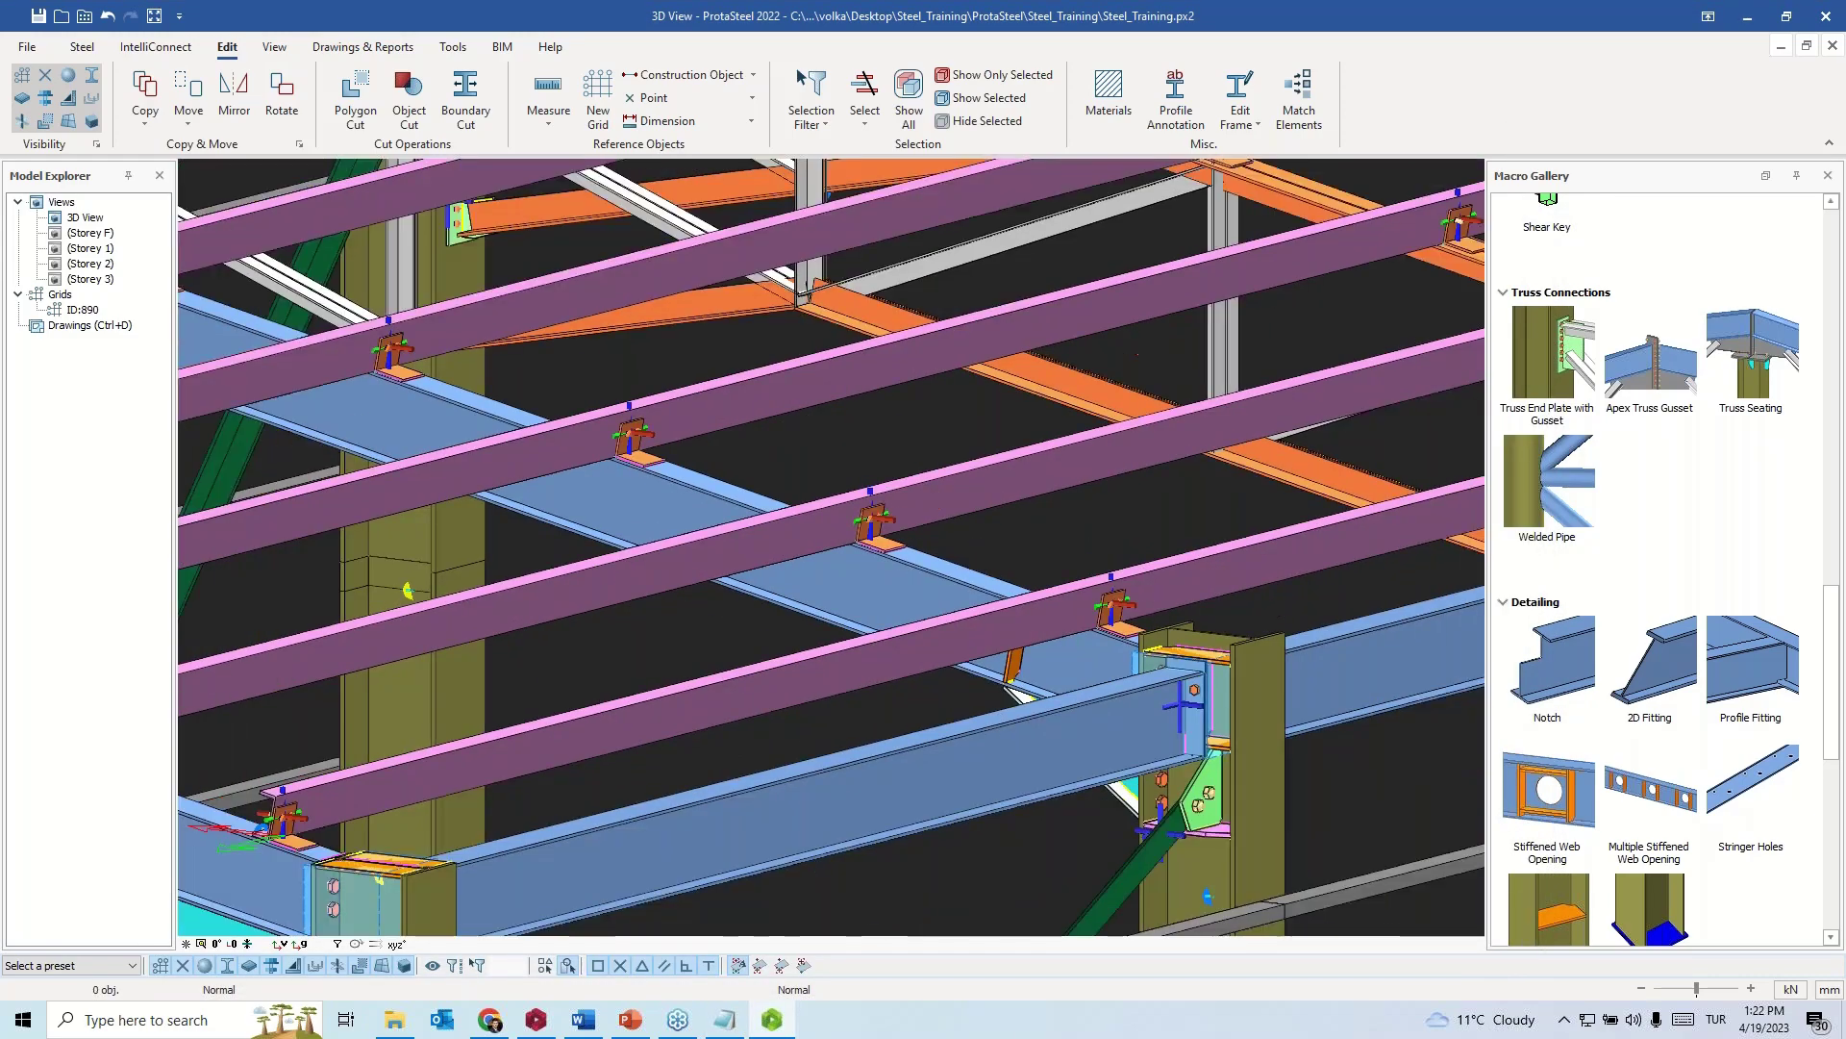
pyautogui.scroll(-10, 848, 574)
pyautogui.moveTo(1194, 391); pyautogui.dragTo(538, 795)
# - Run IntelliConnect Create Girt Connections on the selected model
pyautogui.rightClick(510, 498)
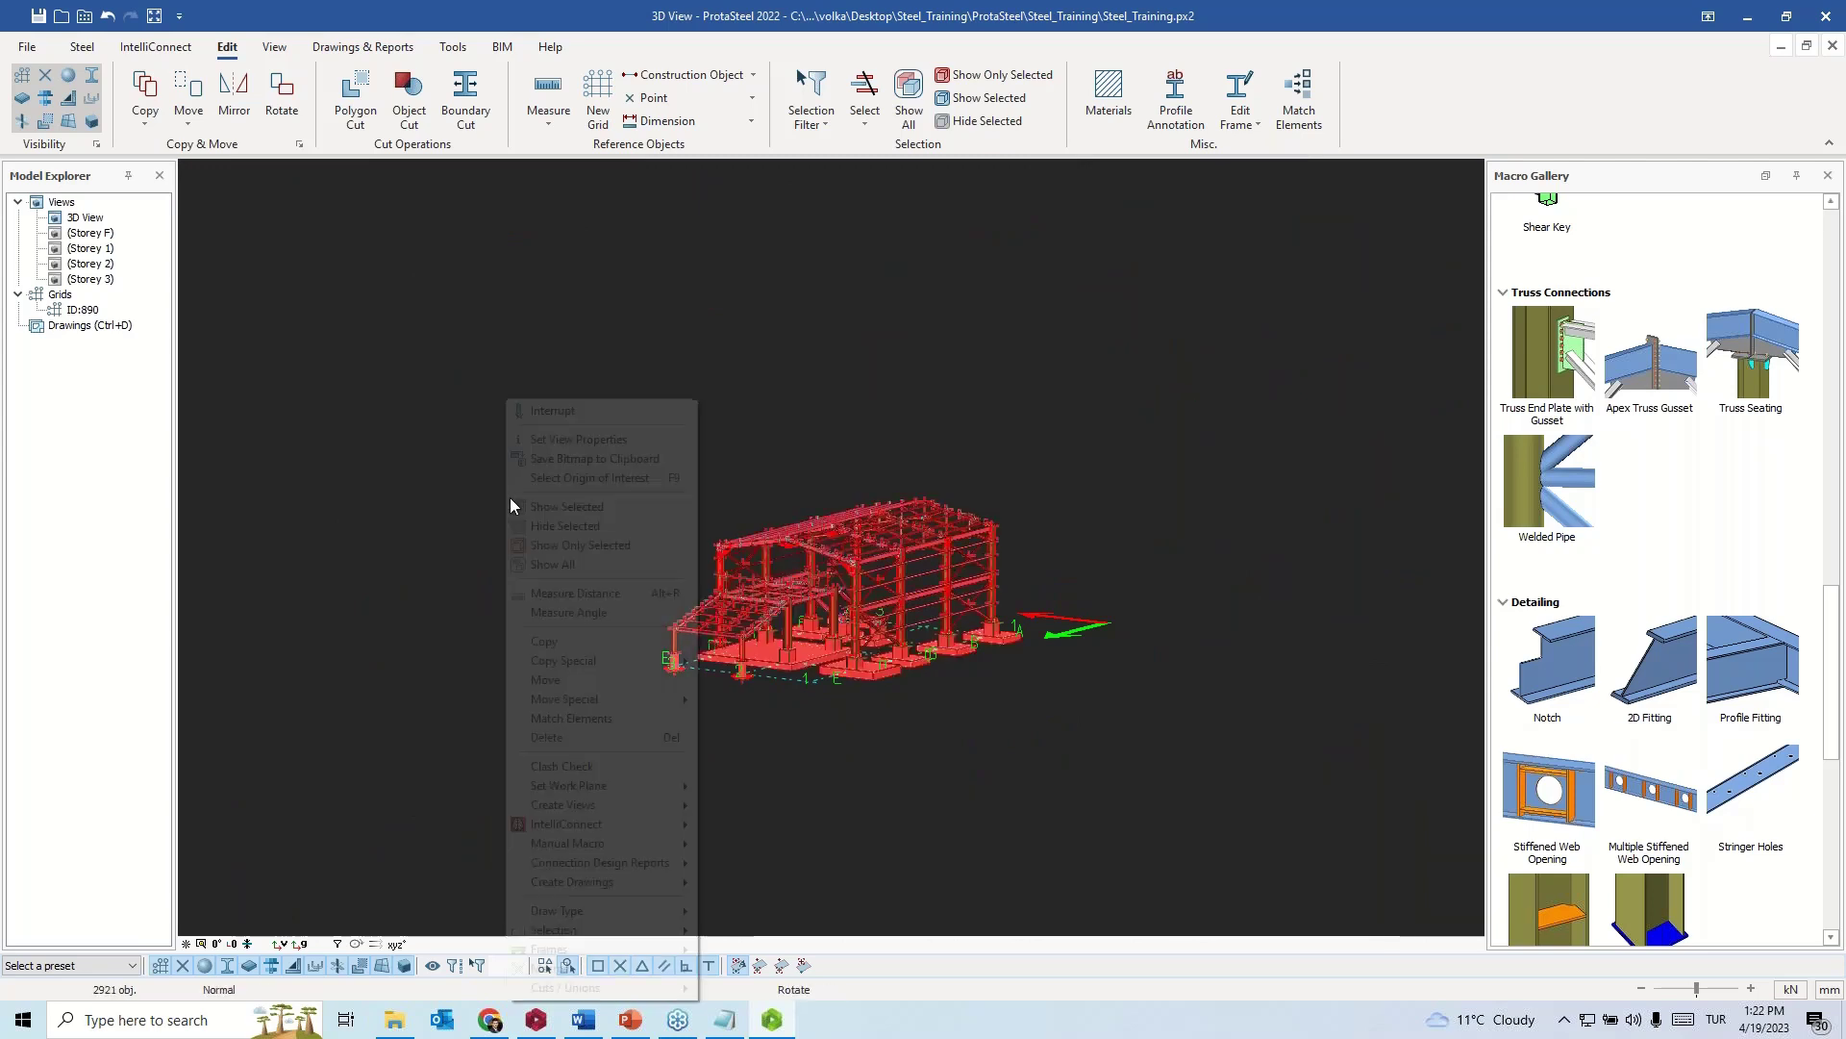
pyautogui.moveTo(649, 825)
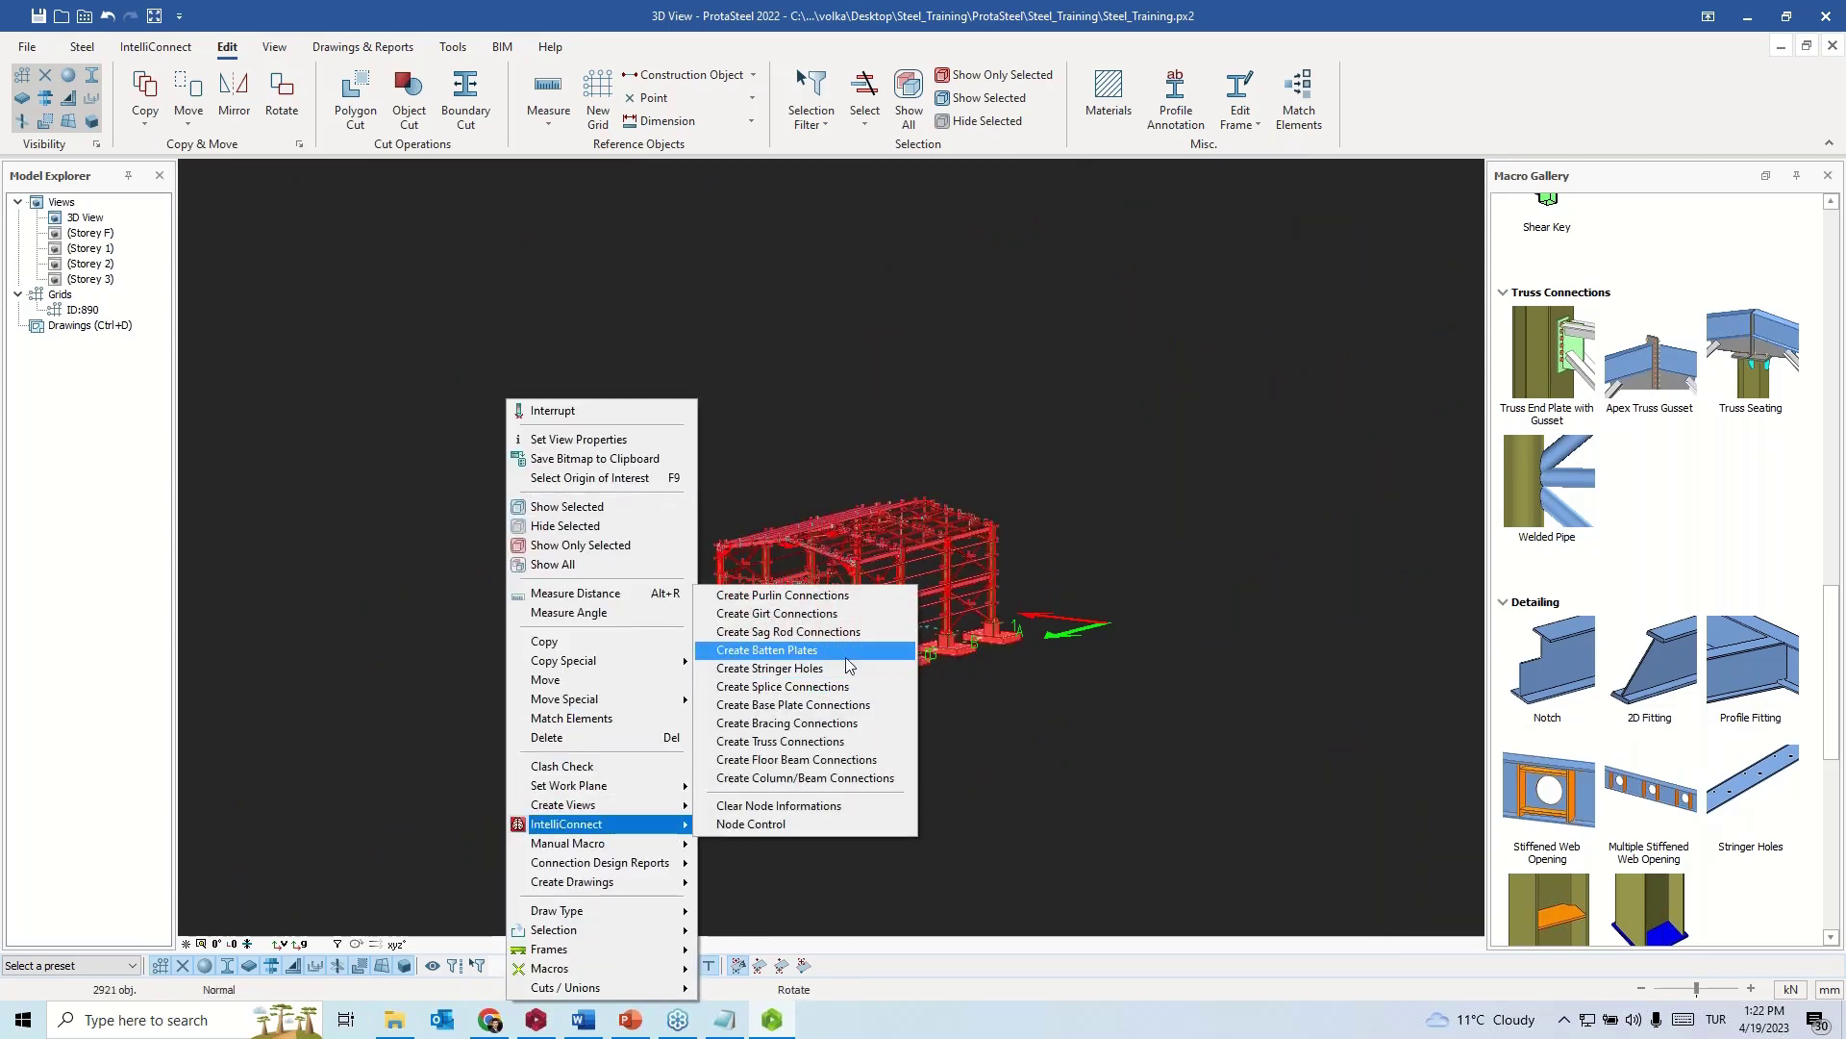
pyautogui.click(849, 613)
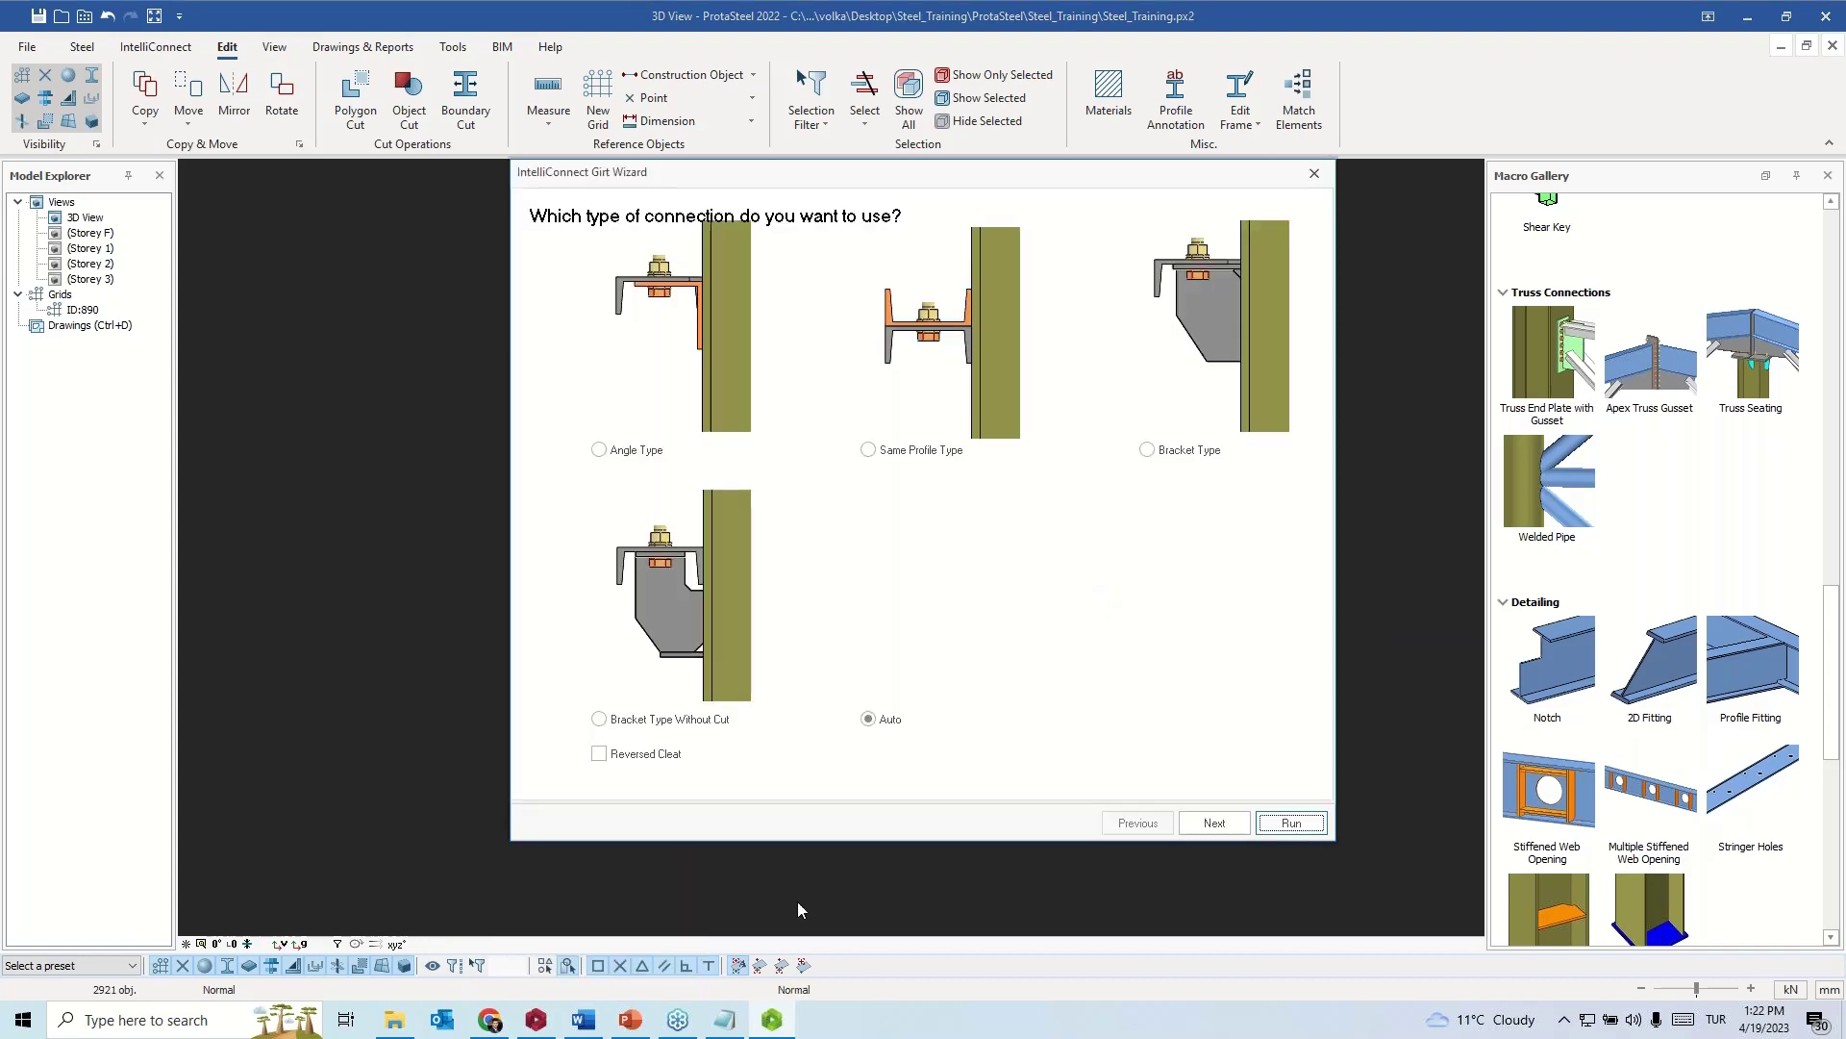
pyautogui.click(1213, 824)
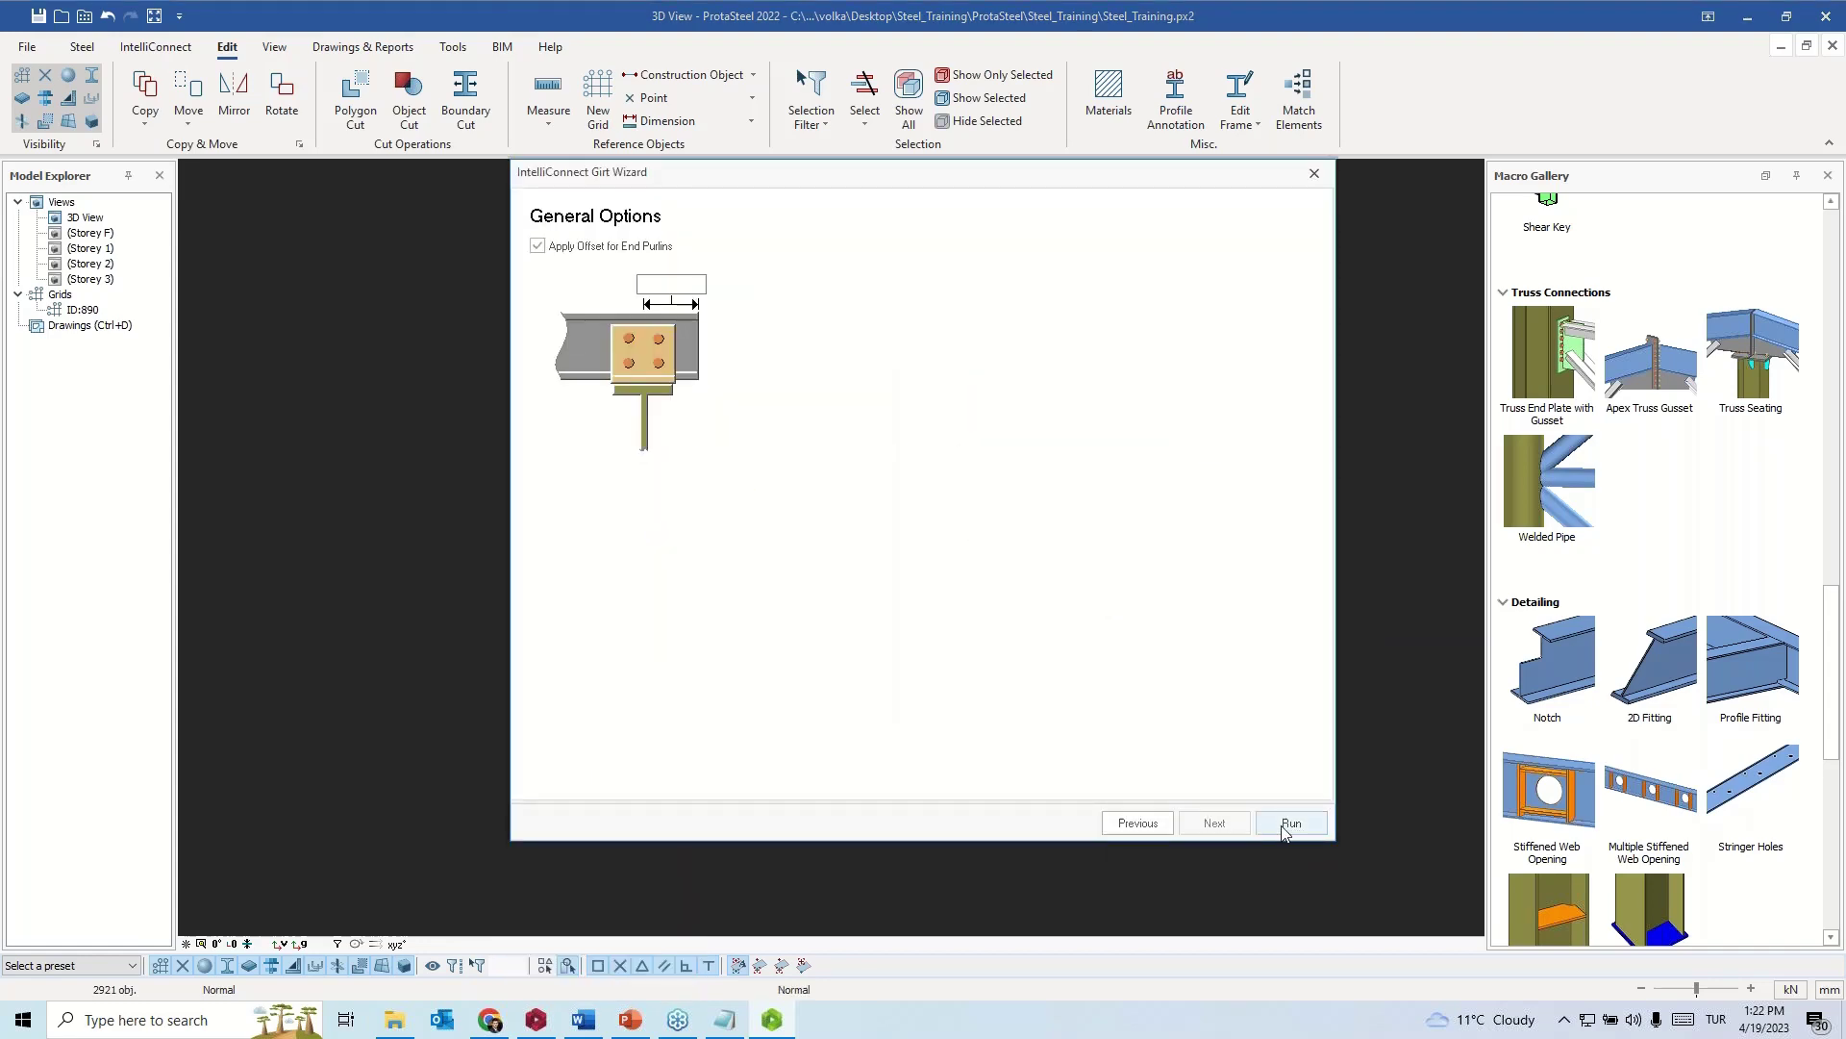
pyautogui.click(1285, 822)
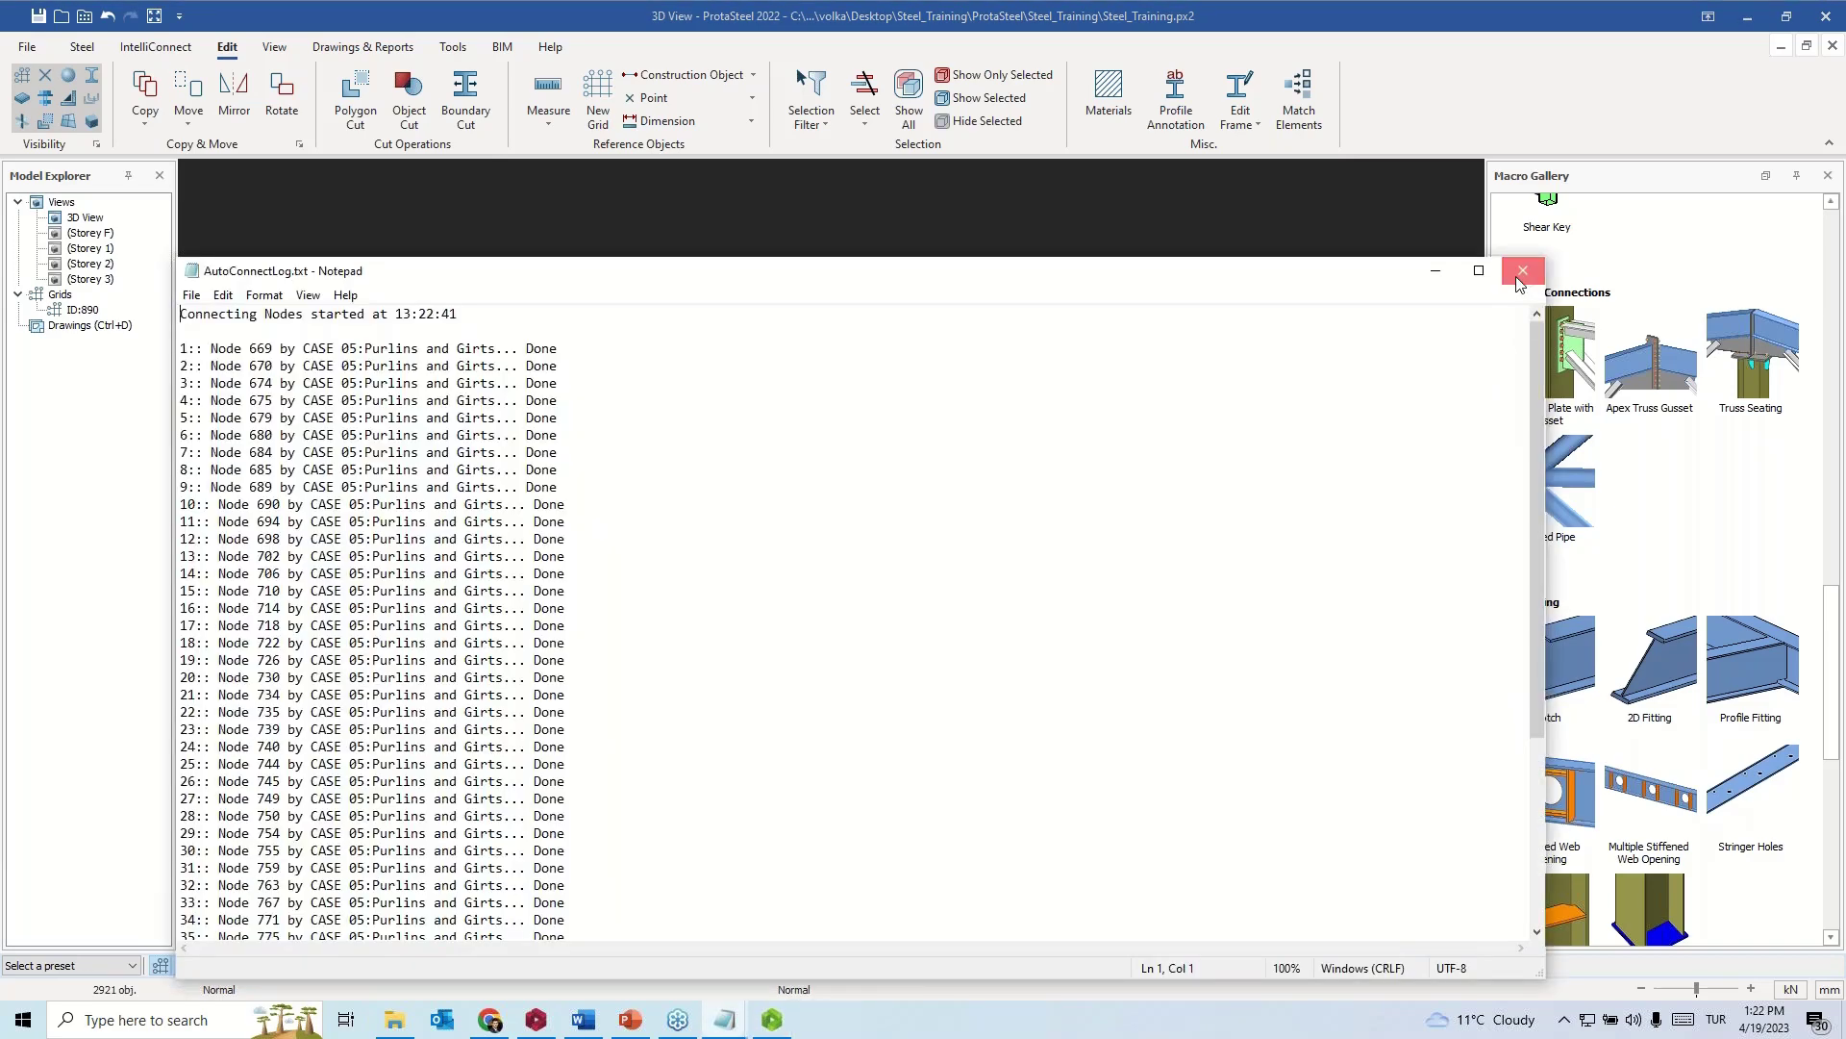
# - Close the connection log and zoom in to inspect the girt-to-column cleats
pyautogui.click(1522, 272)
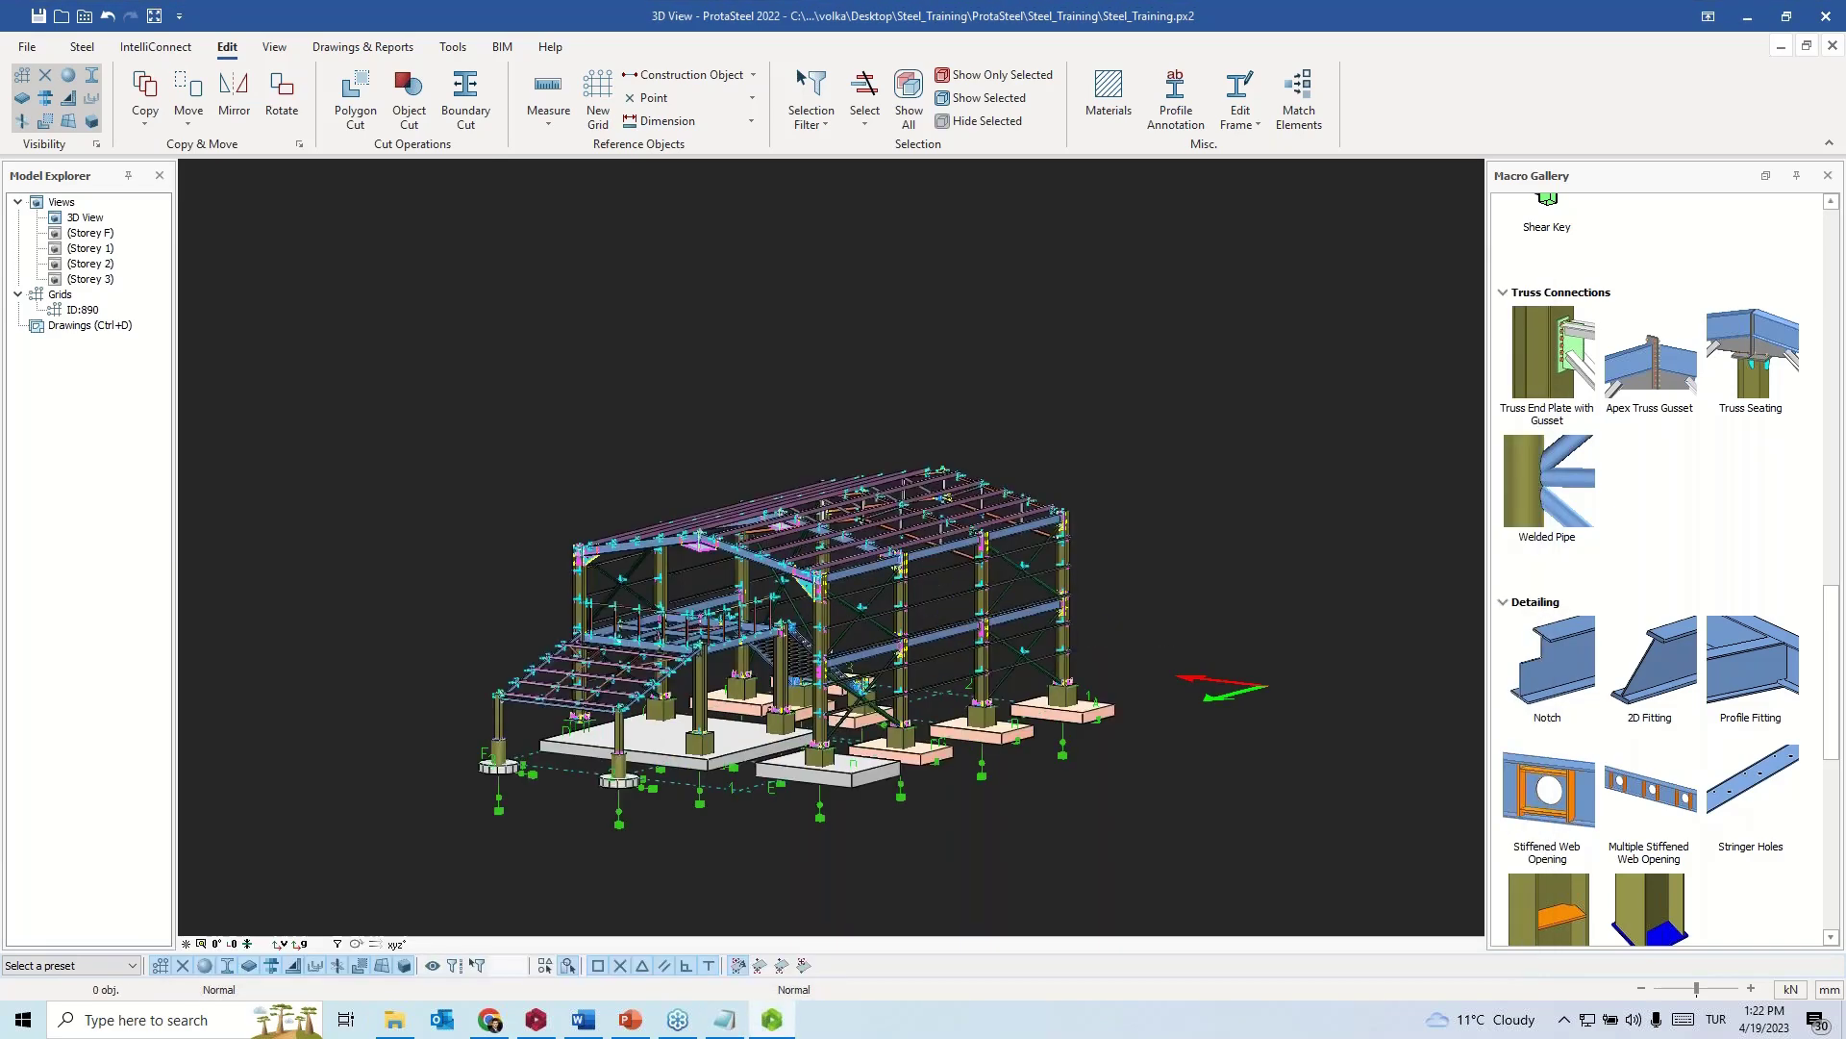
pyautogui.scroll(5, 587, 623)
pyautogui.scroll(4, 903, 553)
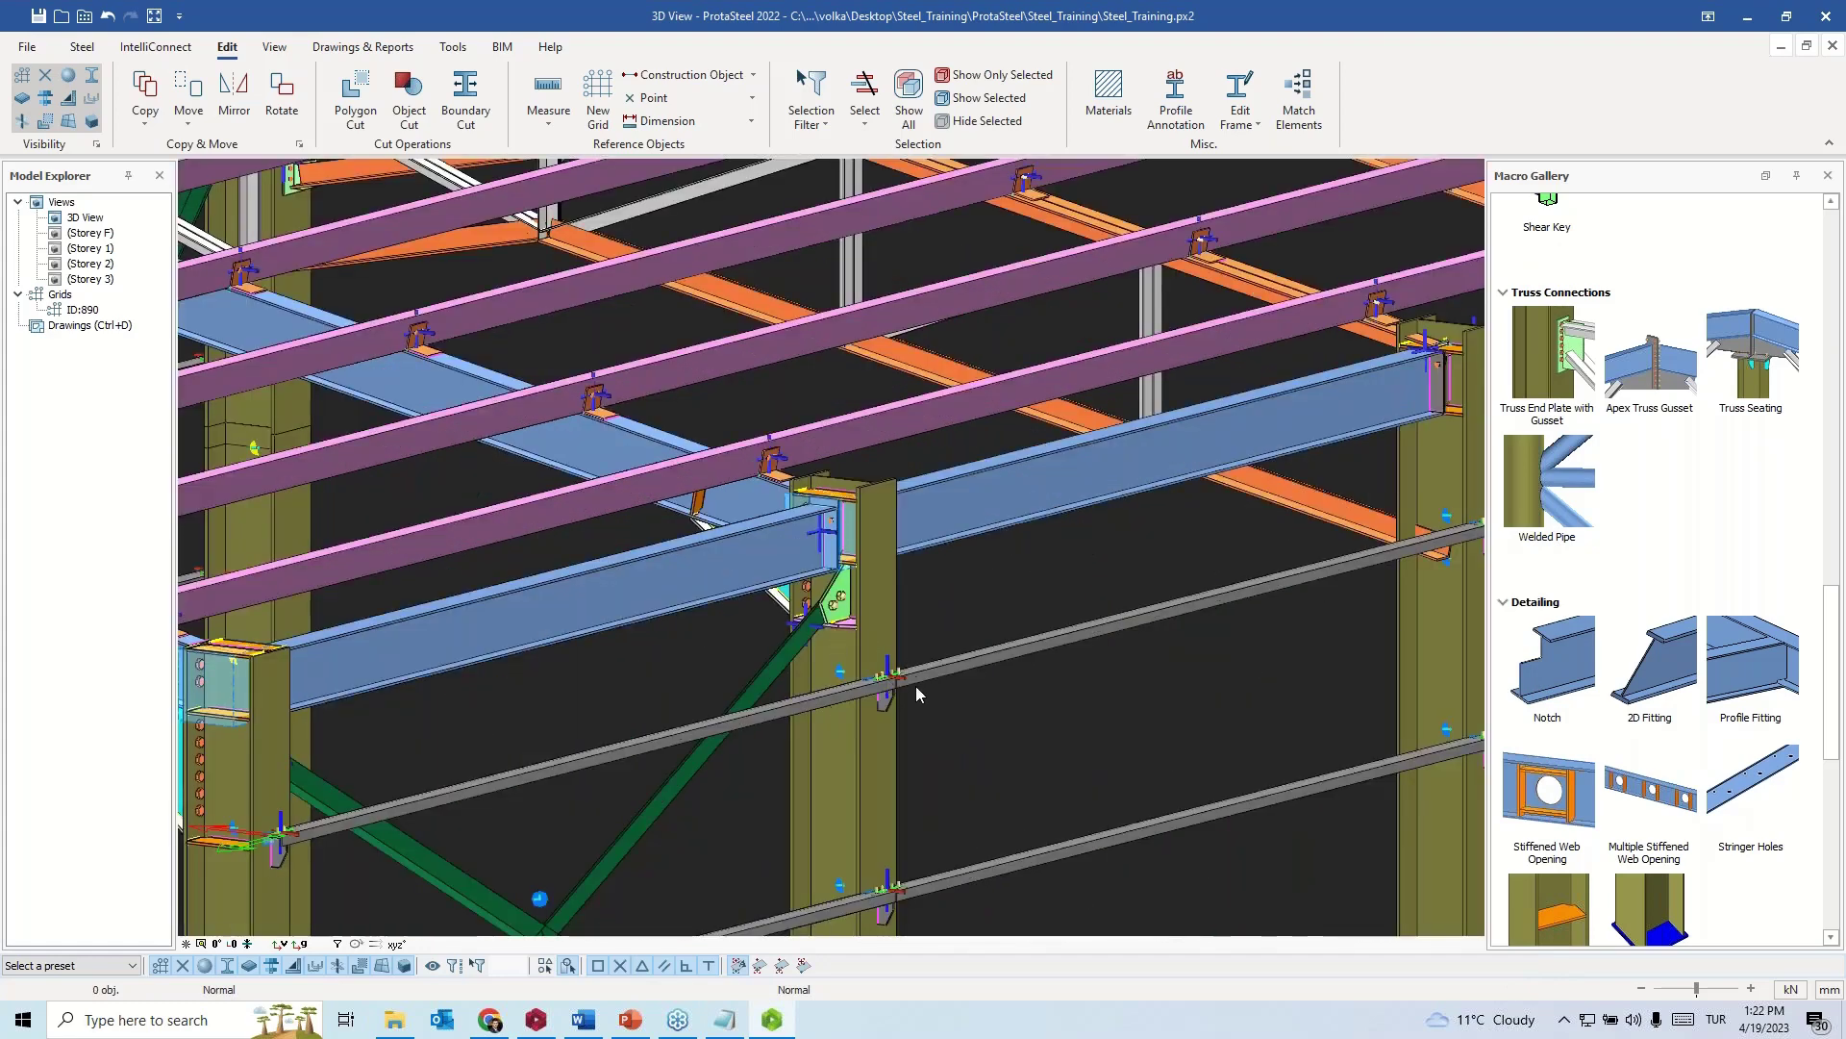
pyautogui.scroll(4, 898, 681)
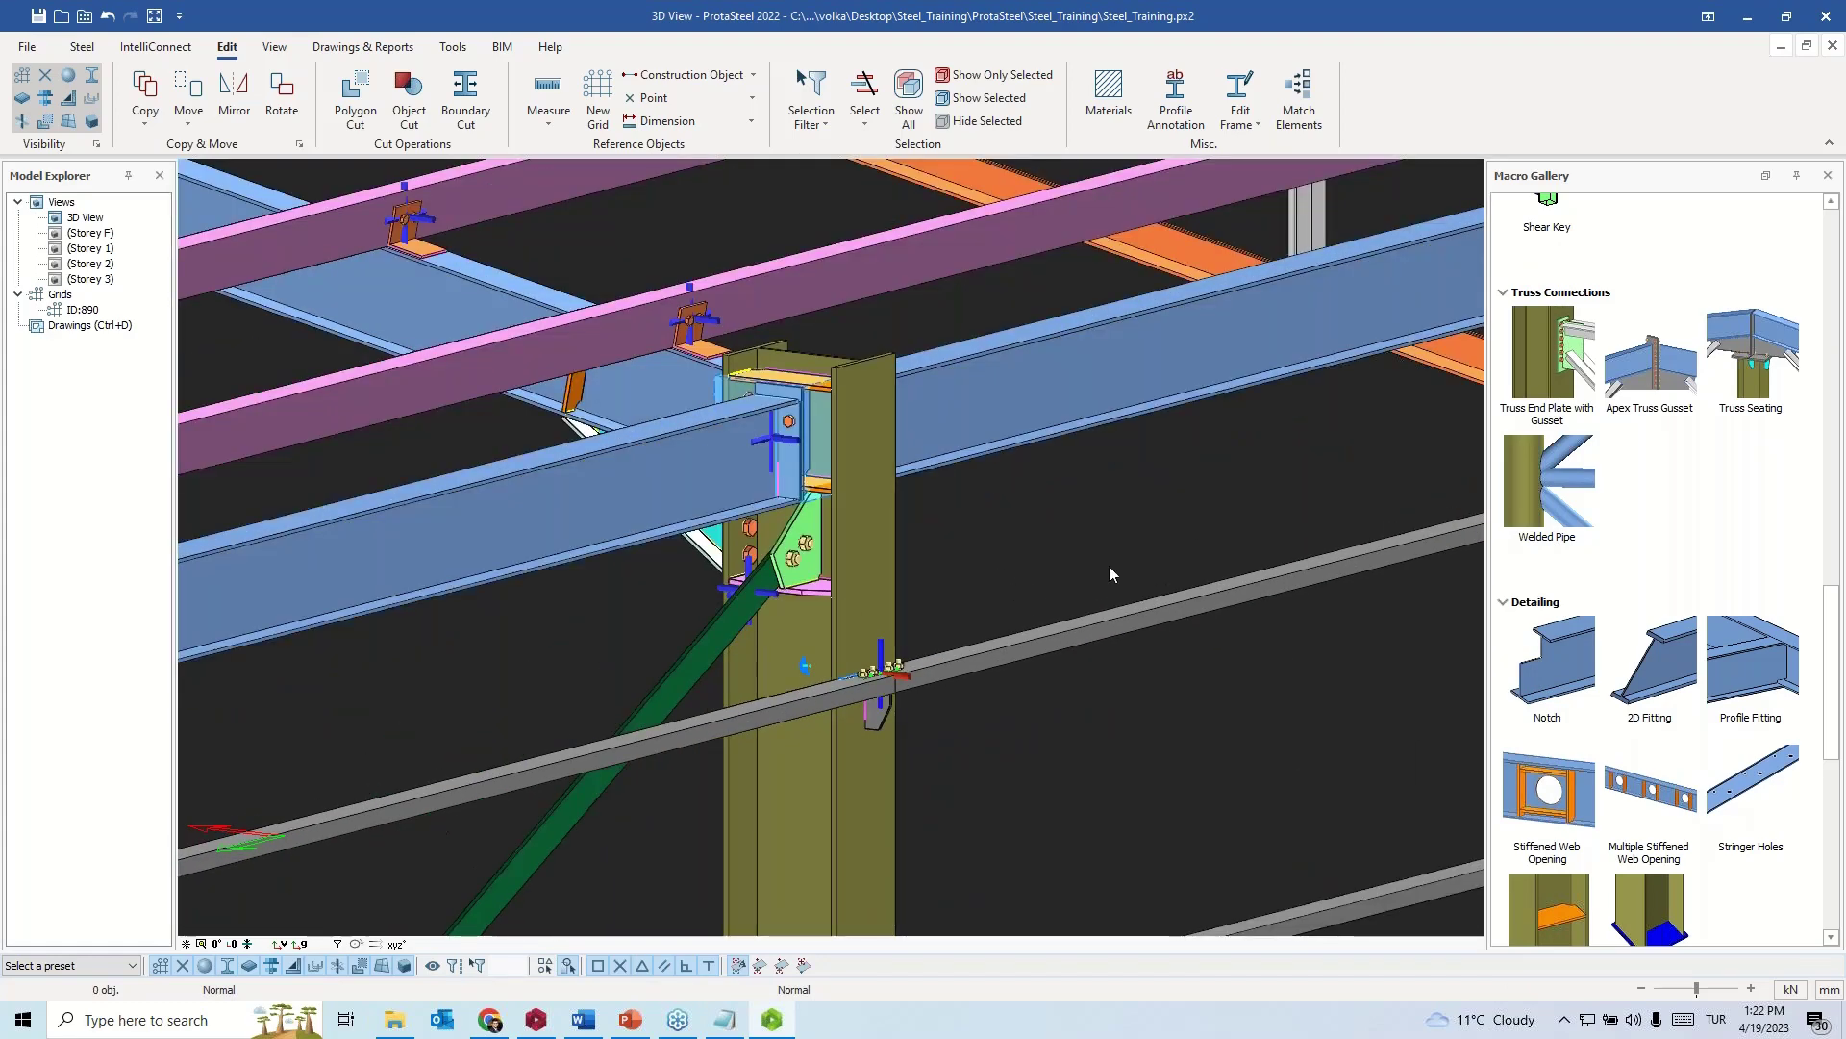
pyautogui.scroll(-8, 915, 668)
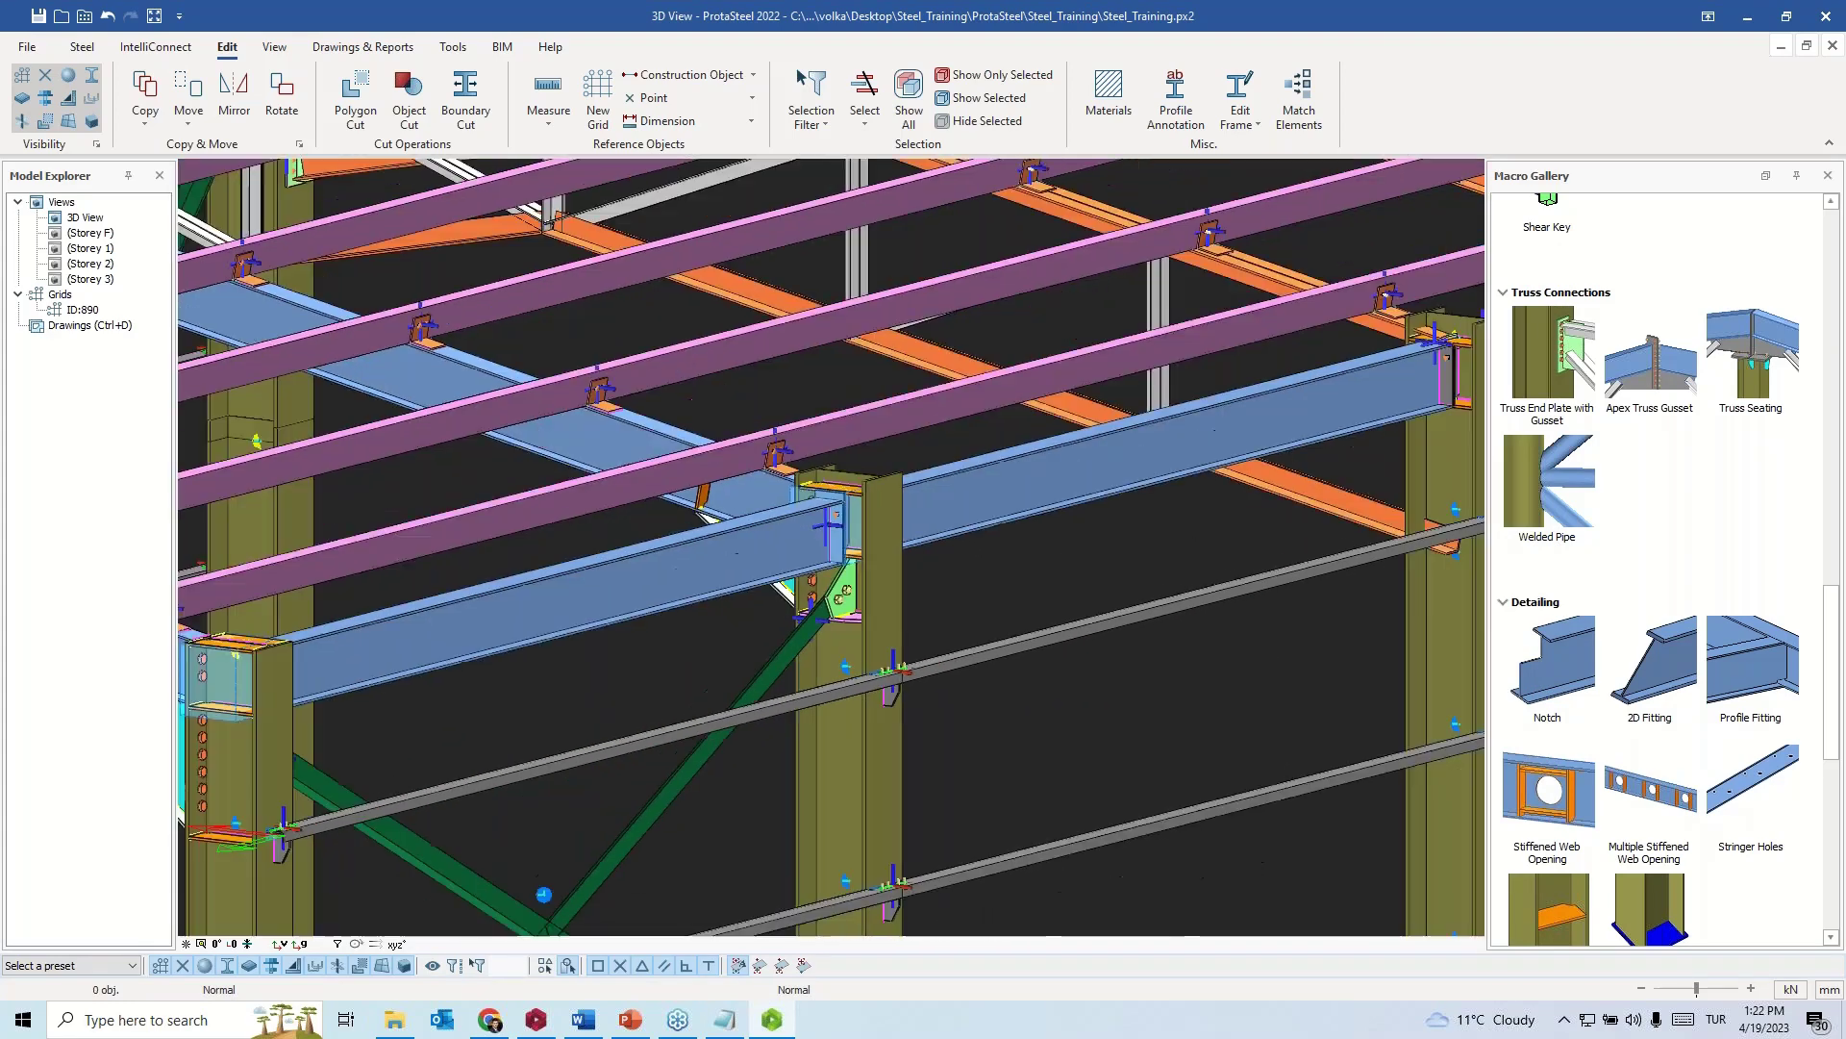
pyautogui.scroll(-5, 609, 707)
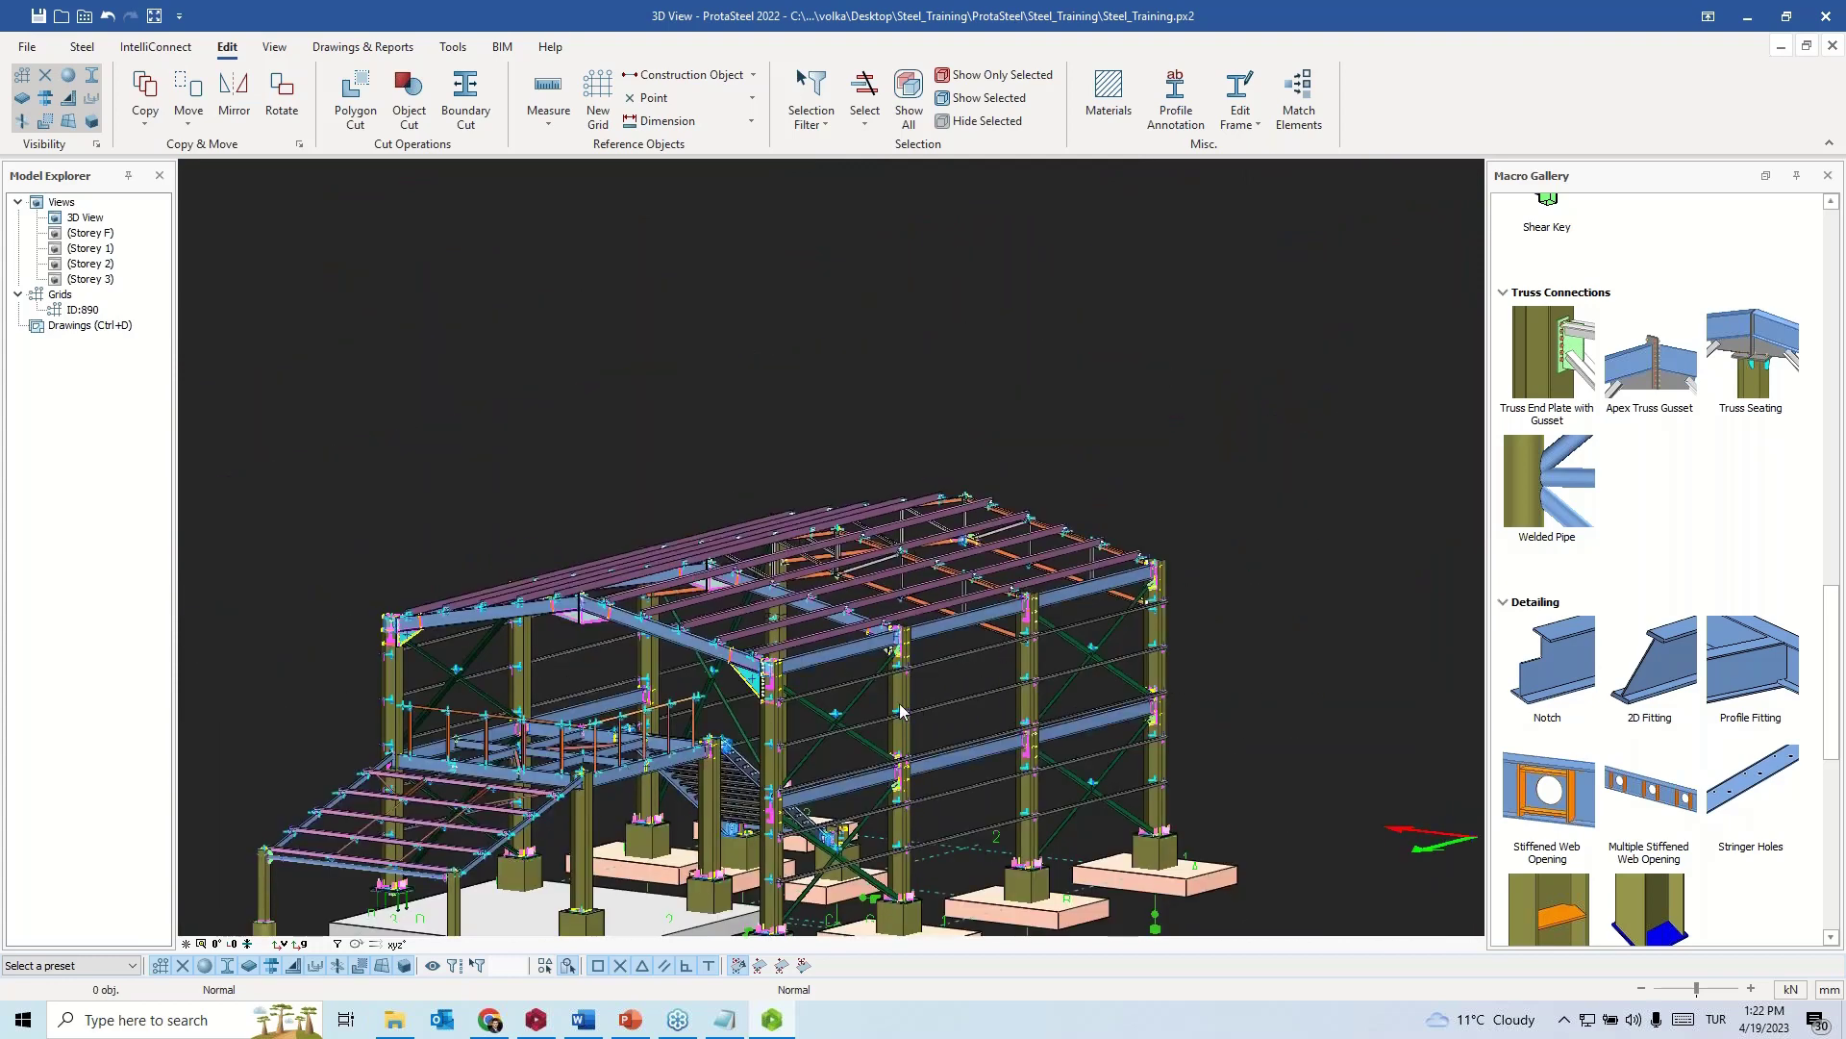
pyautogui.scroll(-4, 901, 705)
pyautogui.scroll(5, 835, 728)
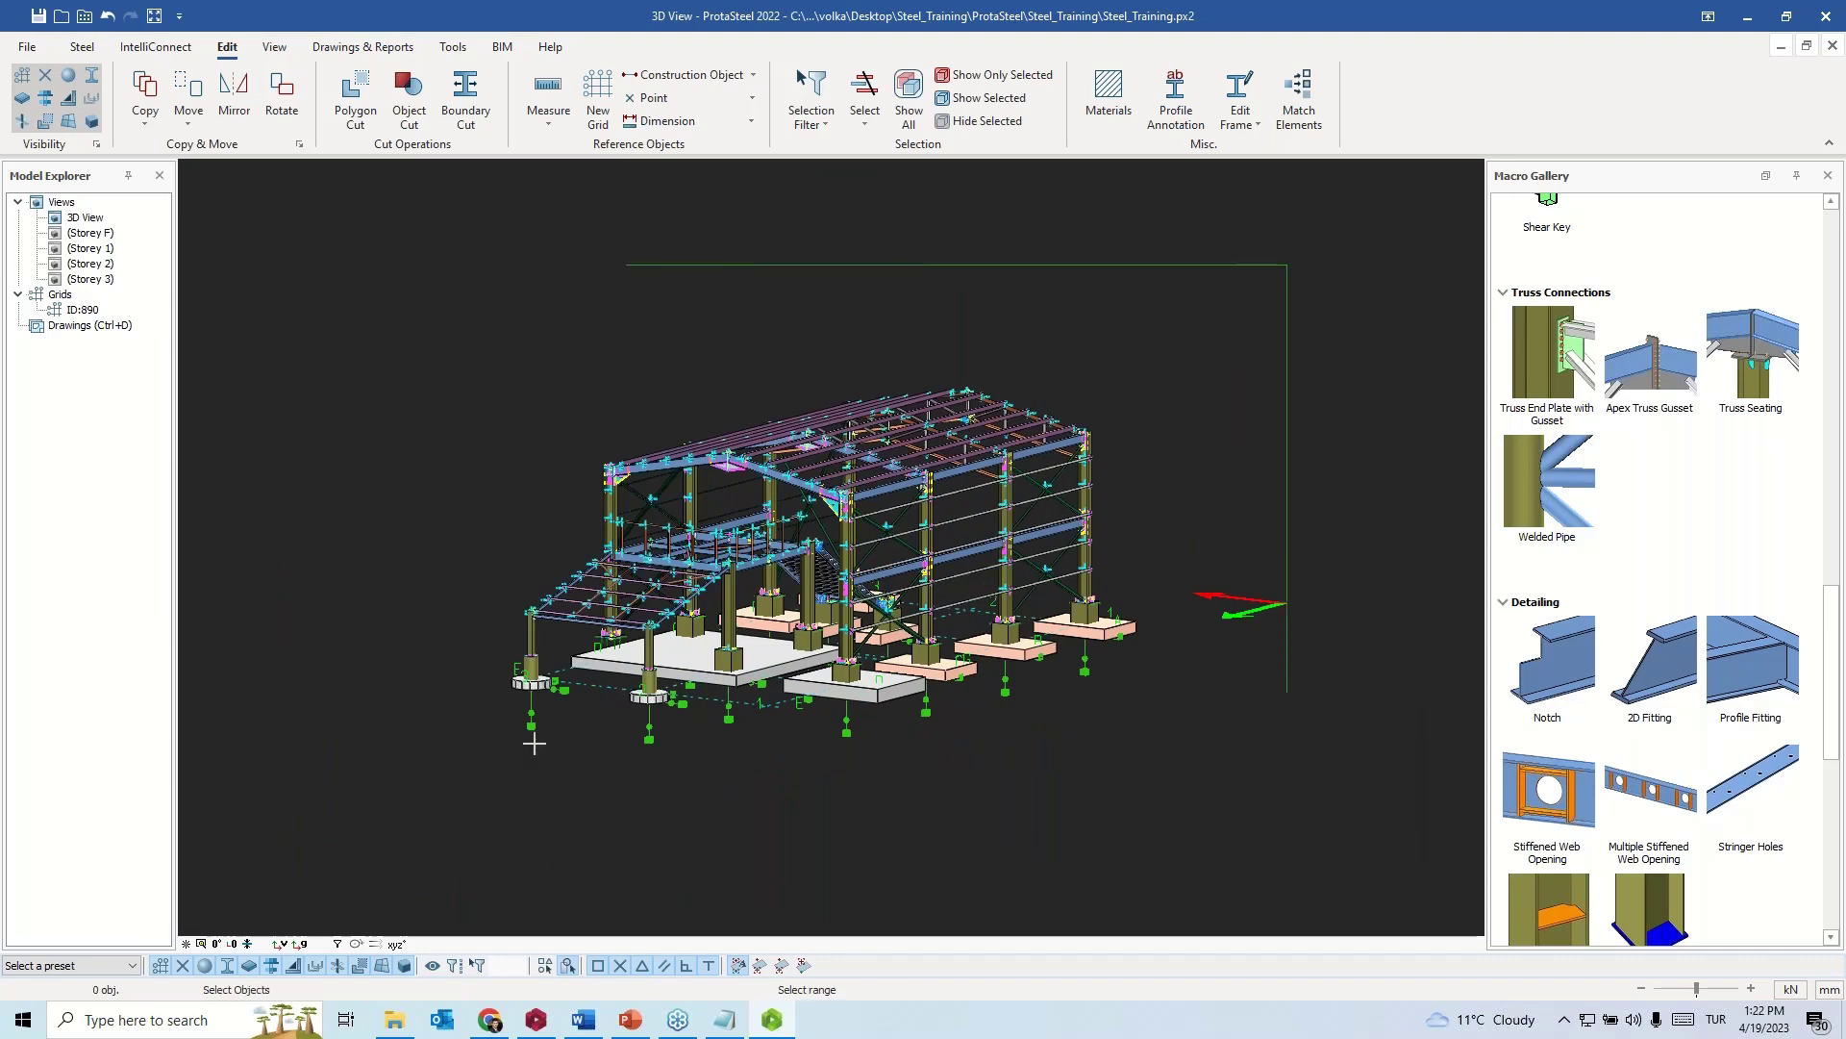
# - Select everything and run IntelliConnect Create Truss Connections, accepting the default plate thickness
pyautogui.hotkey('ctrl', 'a')
pyautogui.rightClick(447, 493)
pyautogui.moveTo(509, 829)
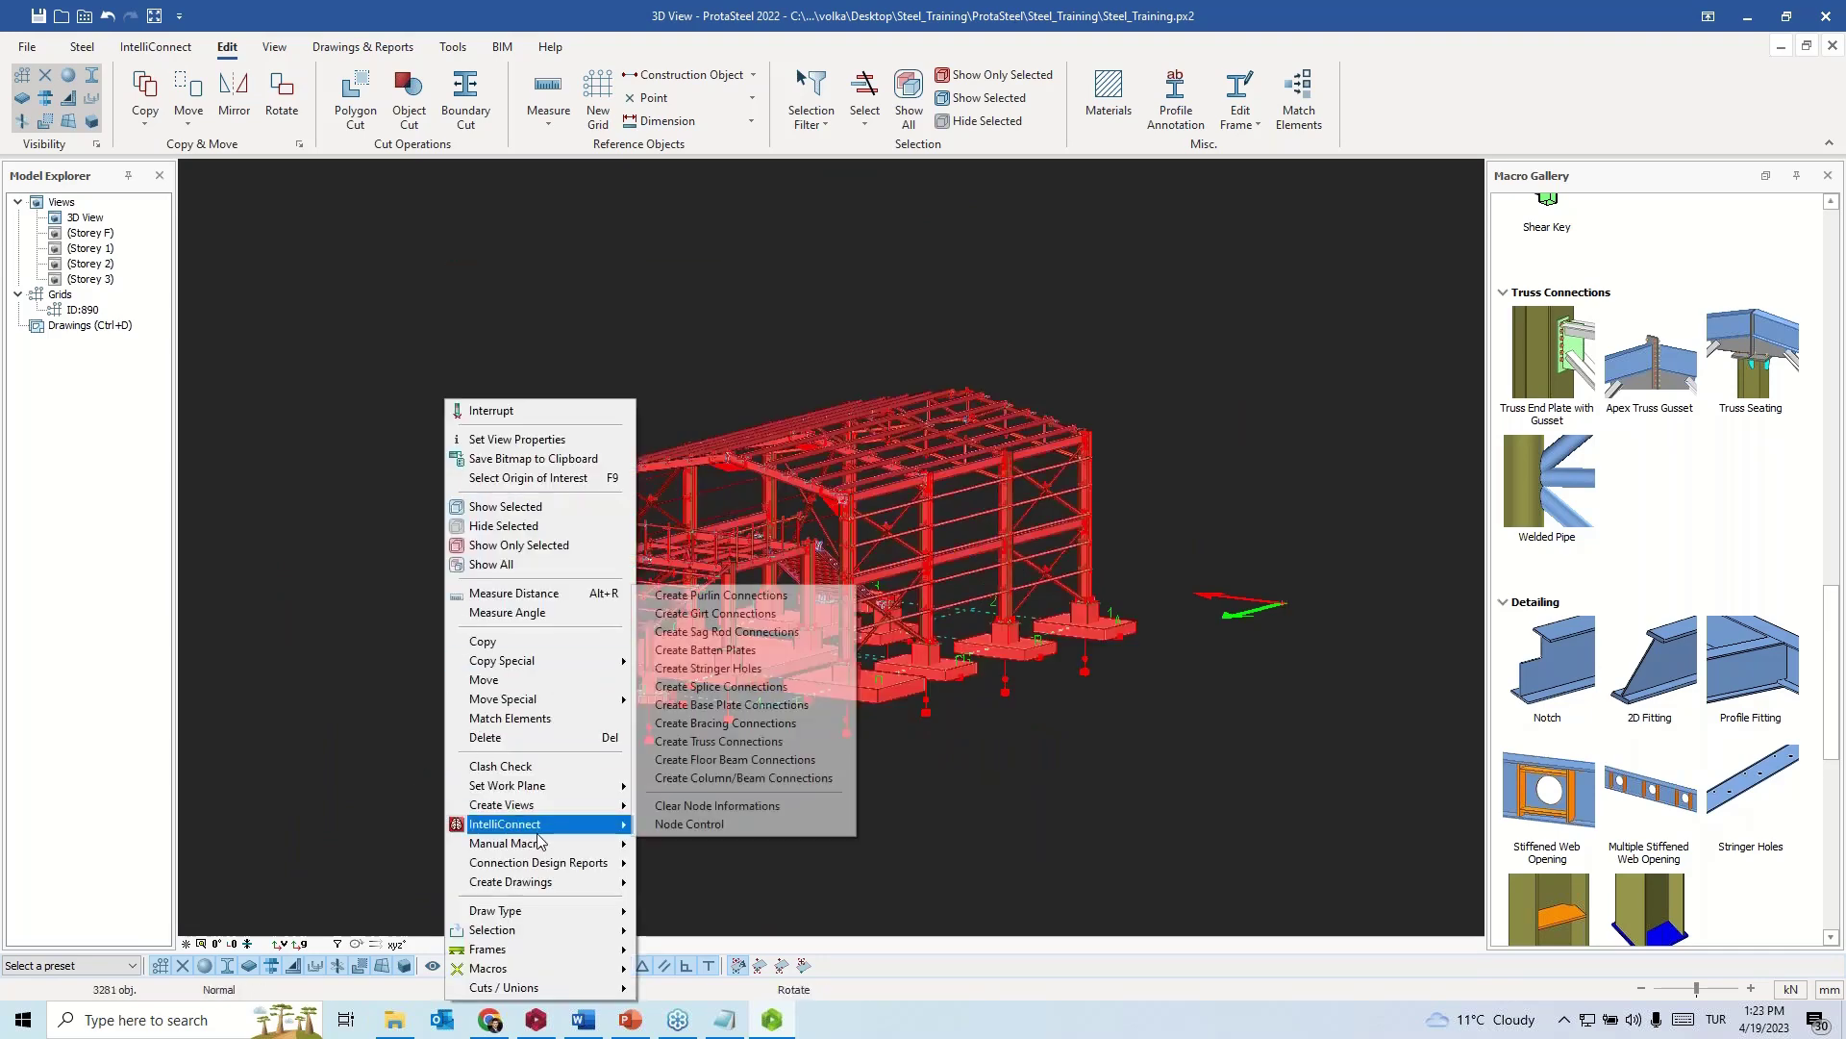
pyautogui.click(778, 741)
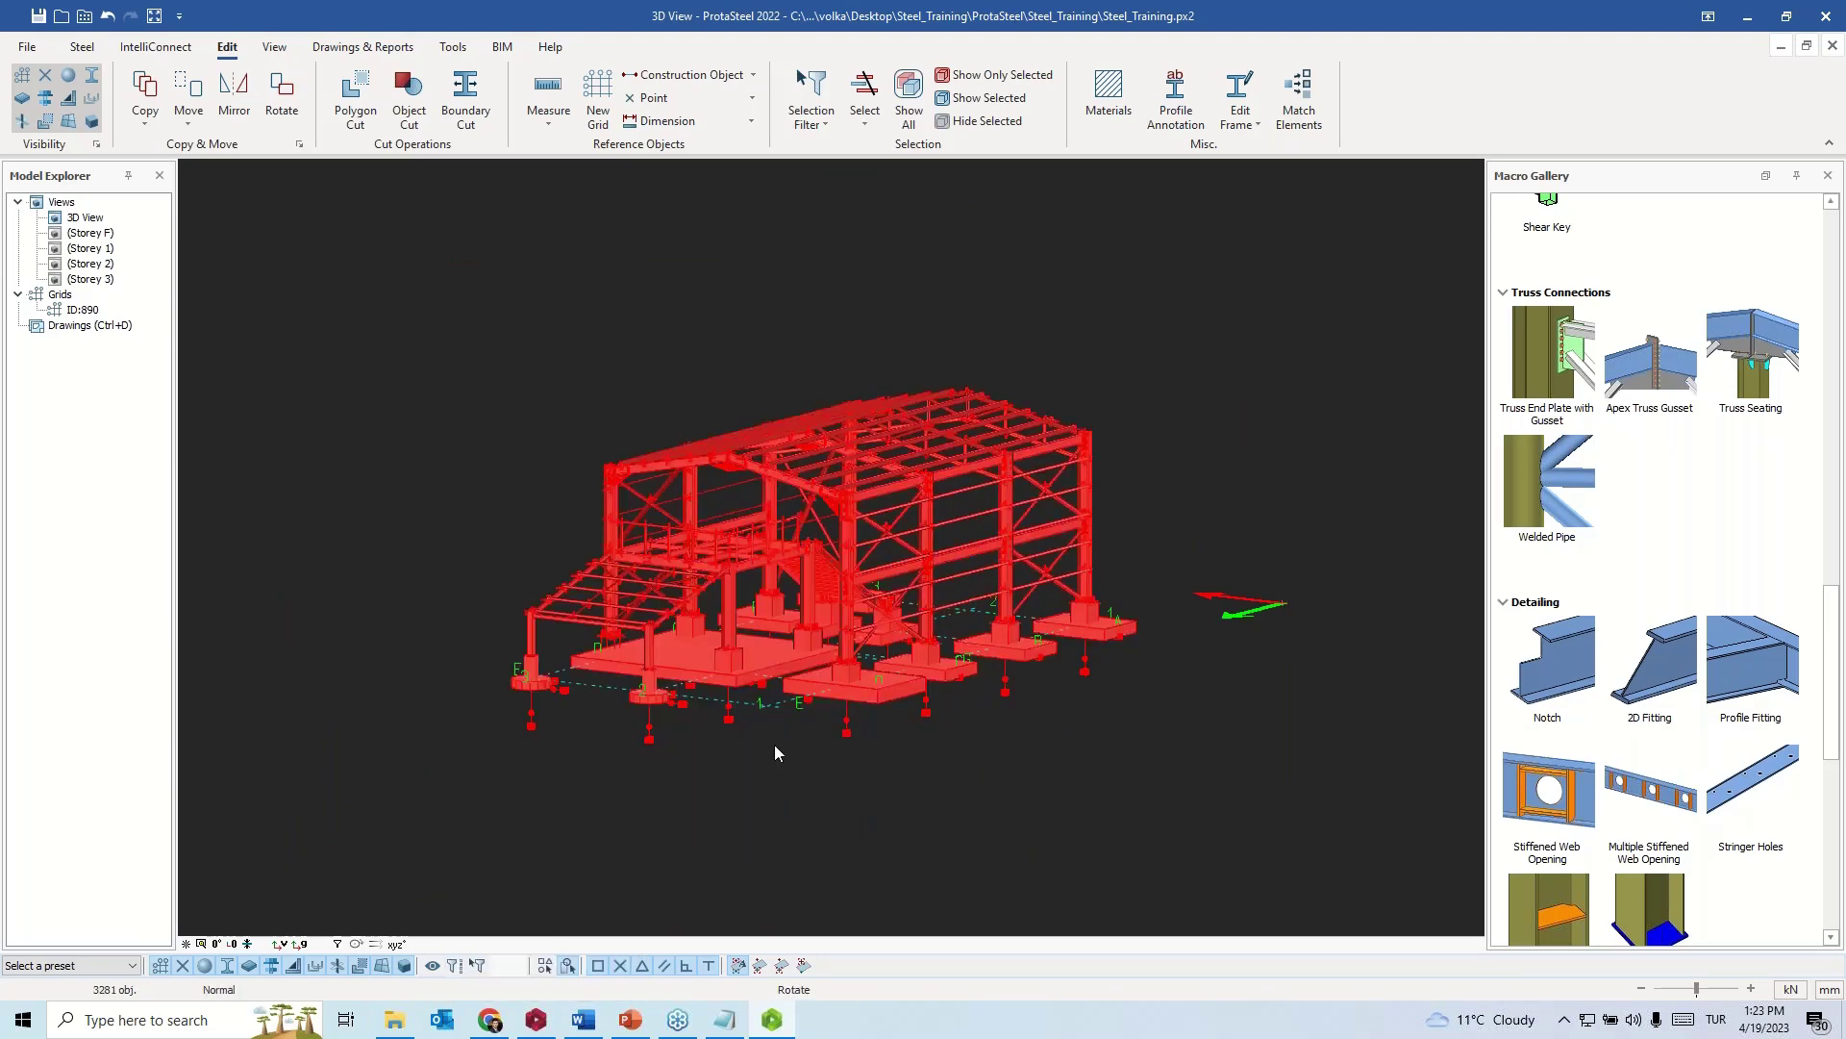
pyautogui.click(1037, 539)
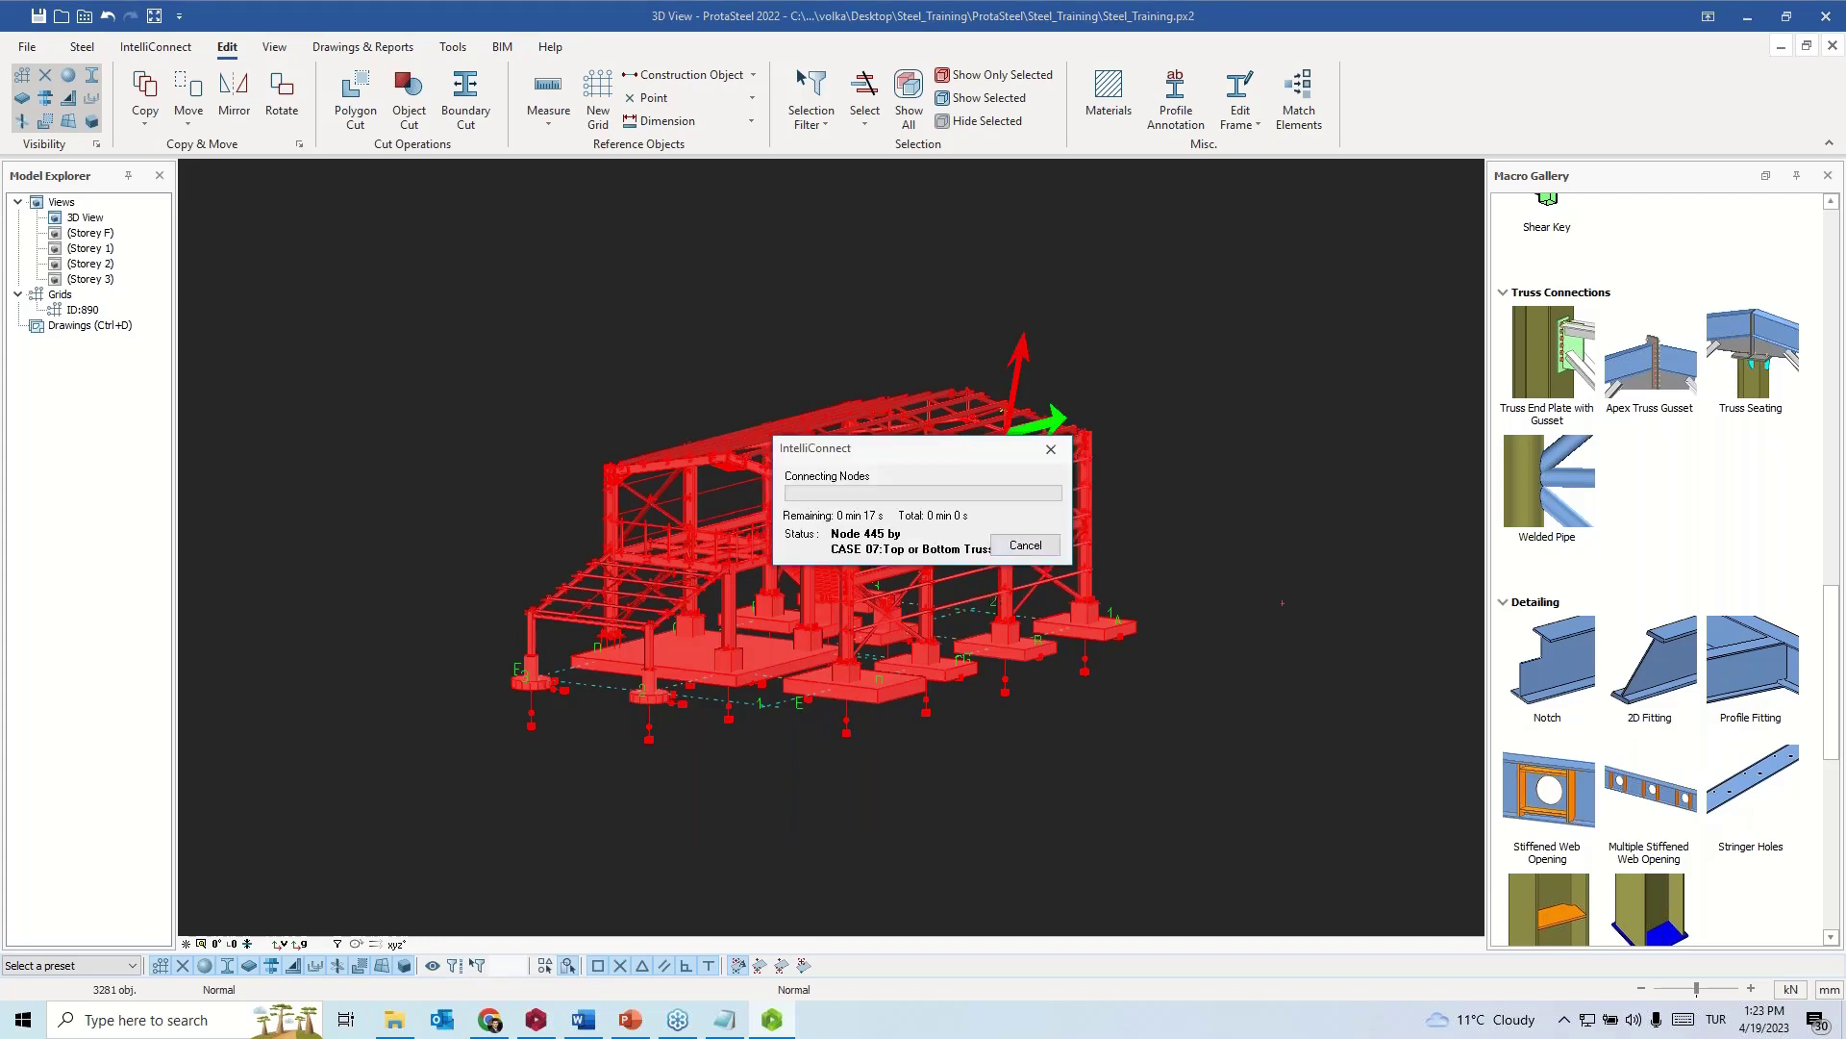
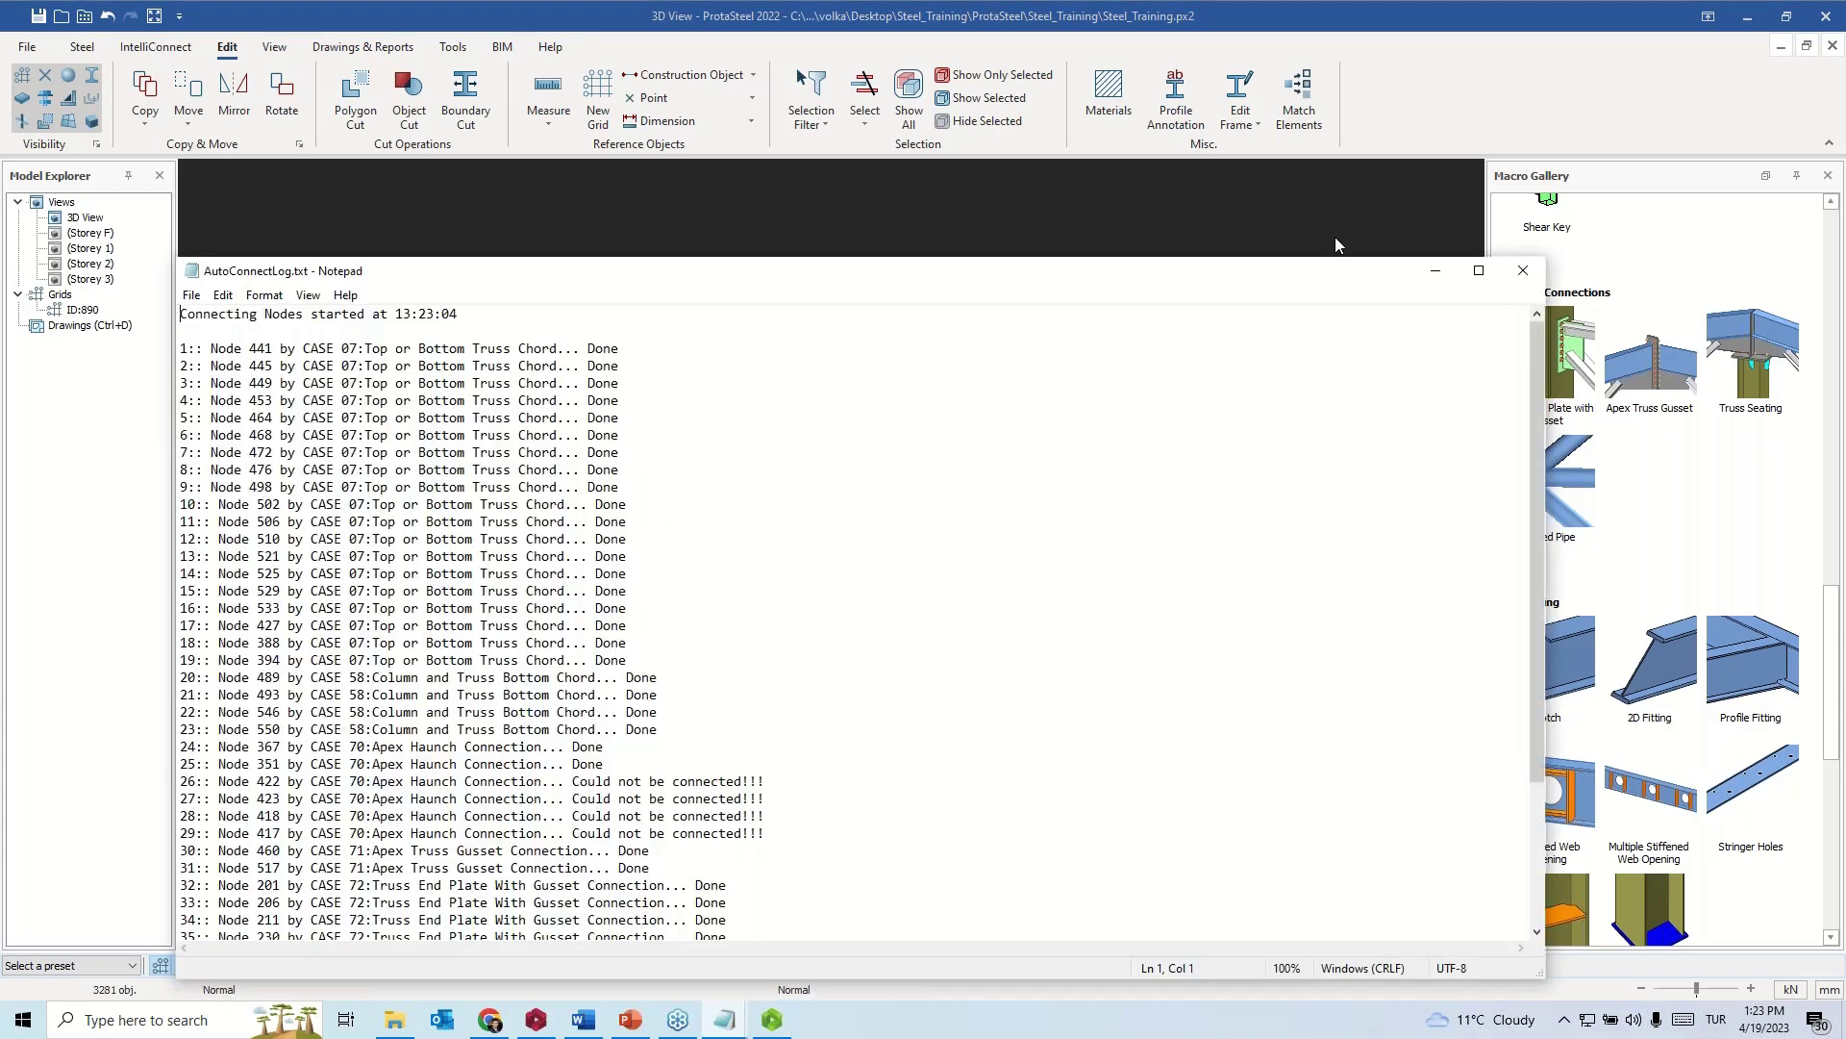
# - Close the AutoConnectLog Notepad window to get back to the 3D frame model
pyautogui.click(1513, 275)
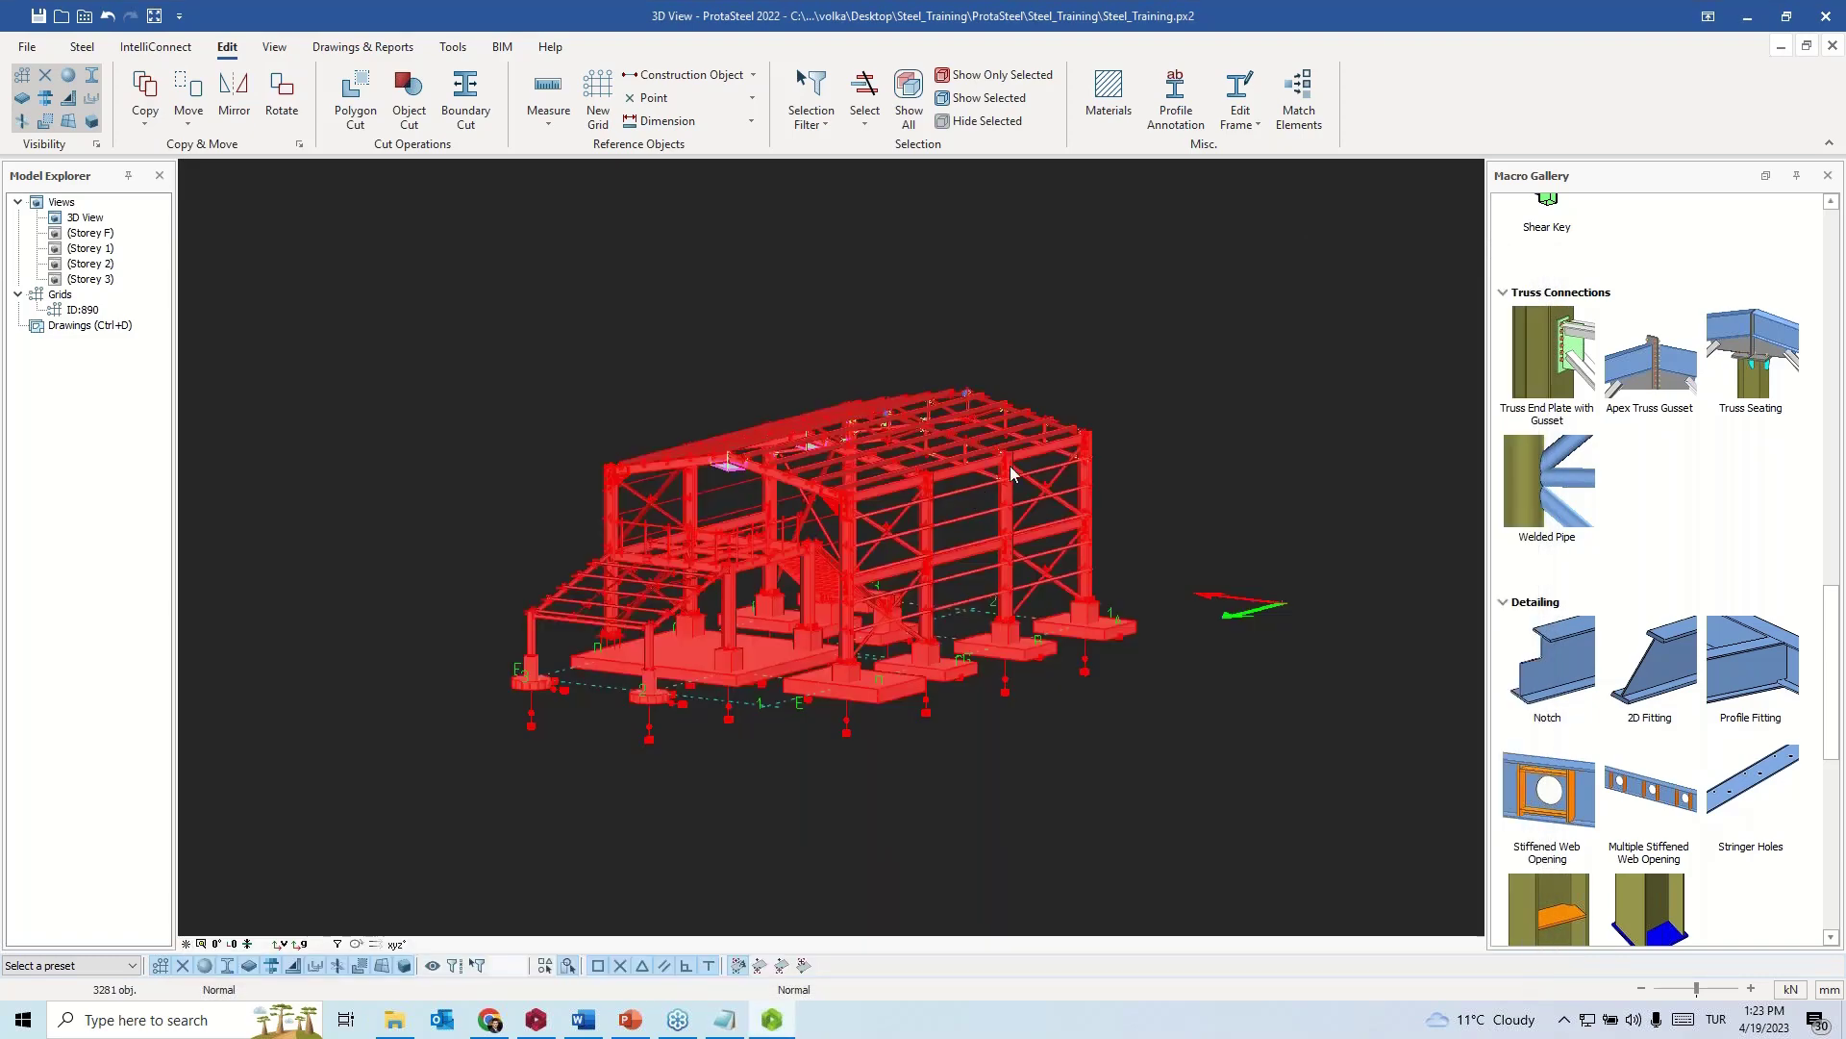
# - Orbit, pan and zoom around the roof truss framing to inspect the new truss connections
pyautogui.click(1064, 466)
pyautogui.moveTo(1064, 466); pyautogui.dragTo(884, 461, button='middle')
pyautogui.scroll(10, 1243, 844)
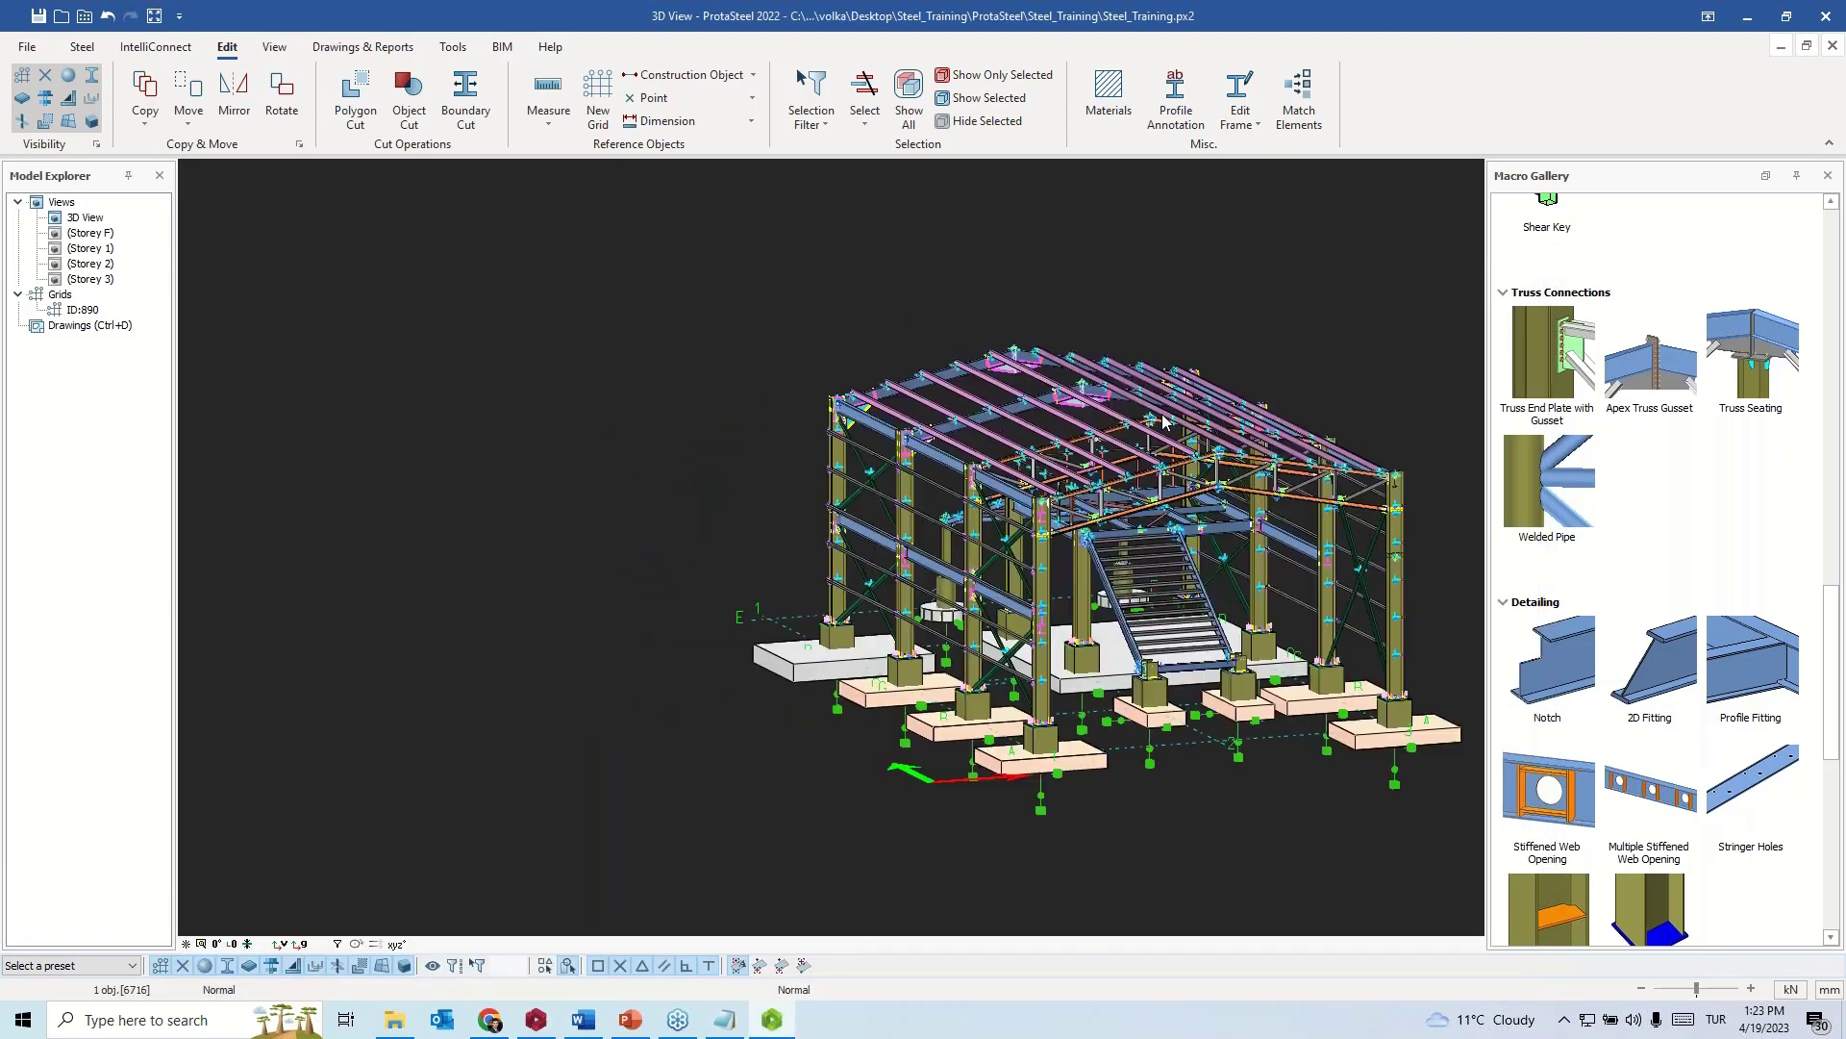
pyautogui.scroll(5, 1047, 656)
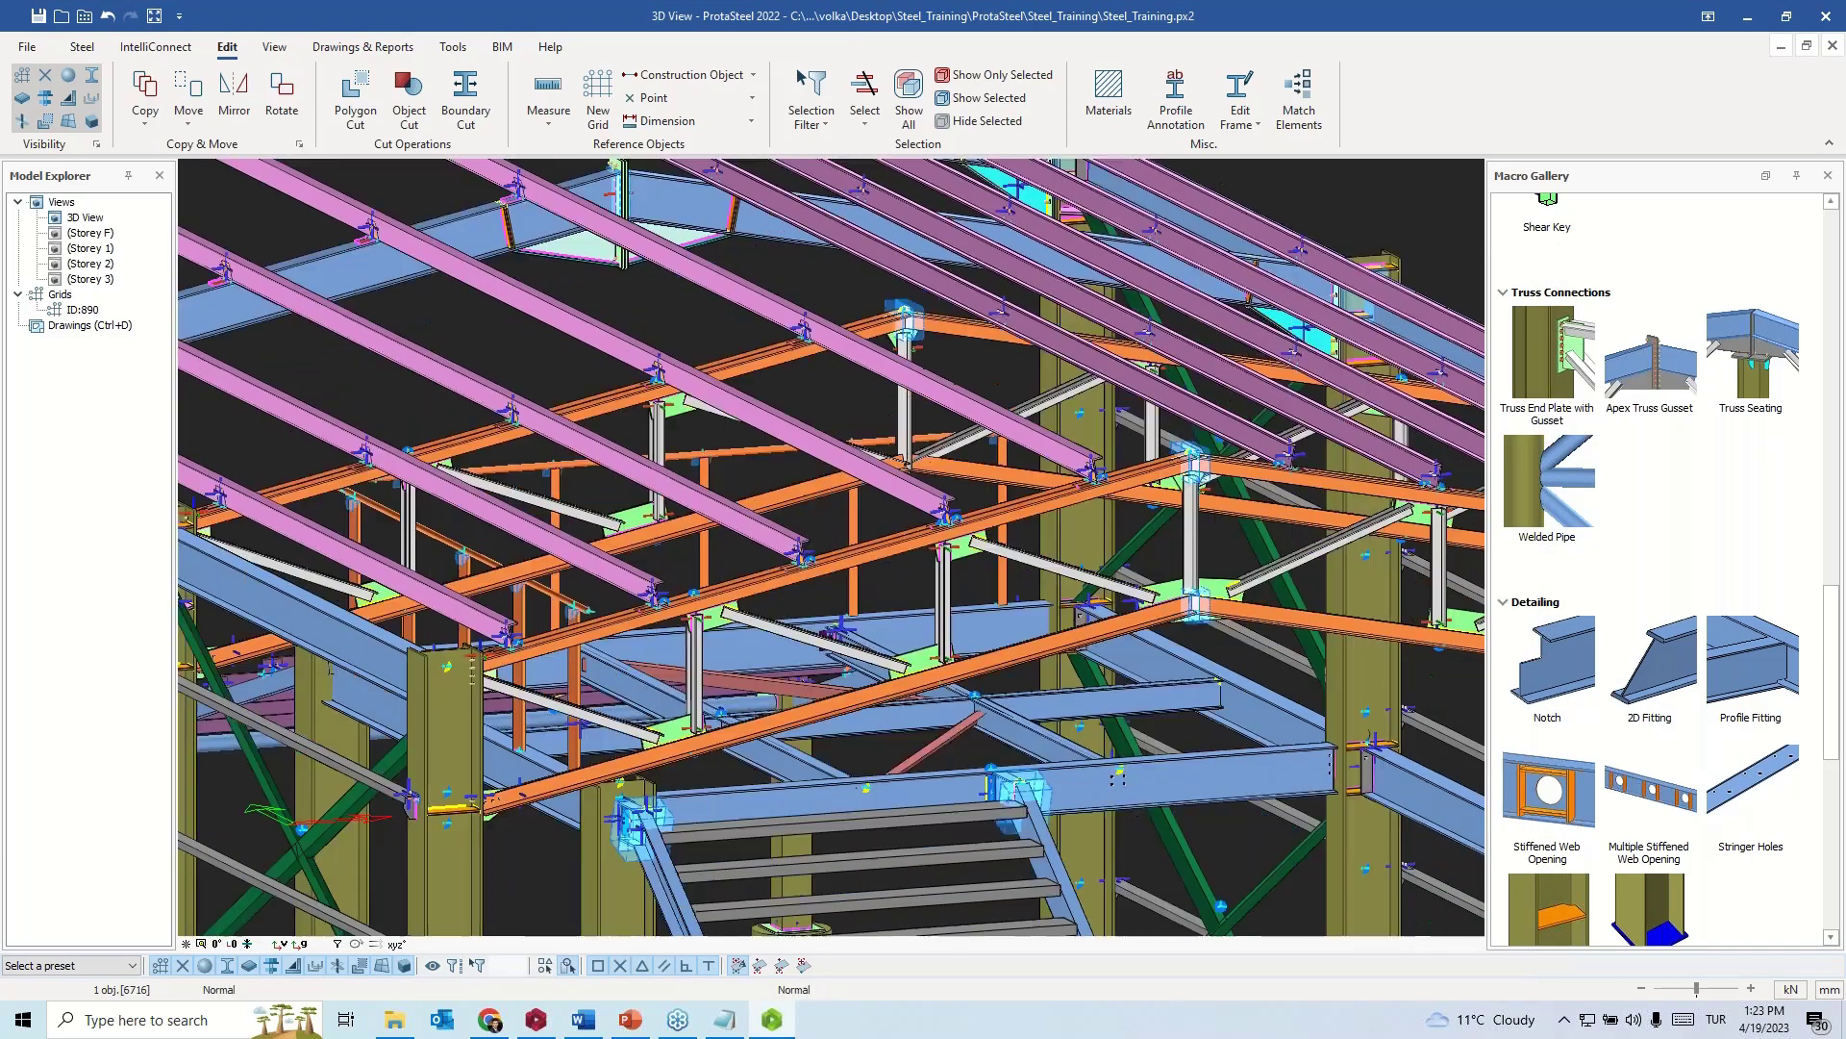
pyautogui.moveTo(1457, 665); pyautogui.dragTo(592, 626, button='middle')
pyautogui.scroll(-1, 592, 625)
pyautogui.scroll(-4, 625, 620)
pyautogui.keyDown('shift'); pyautogui.moveTo(817, 662); pyautogui.dragTo(828, 568, button='middle'); pyautogui.keyUp('shift')
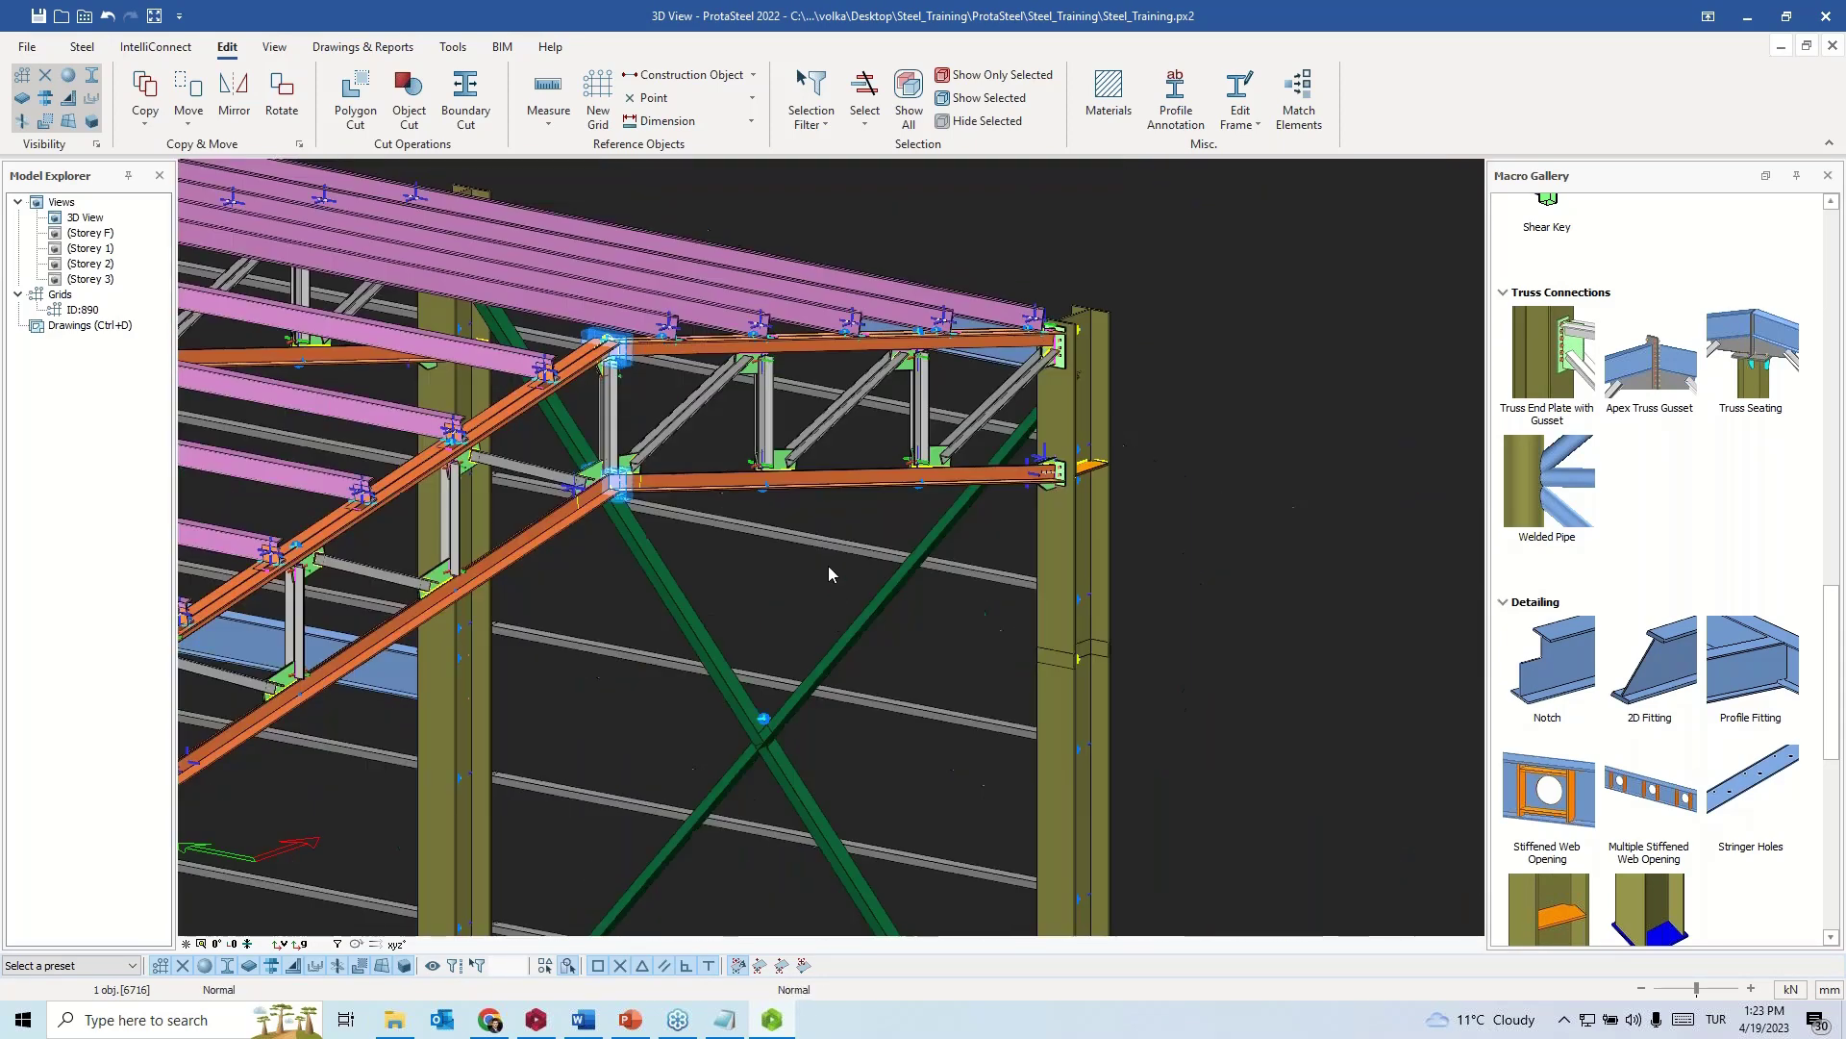
pyautogui.scroll(-7, 913, 378)
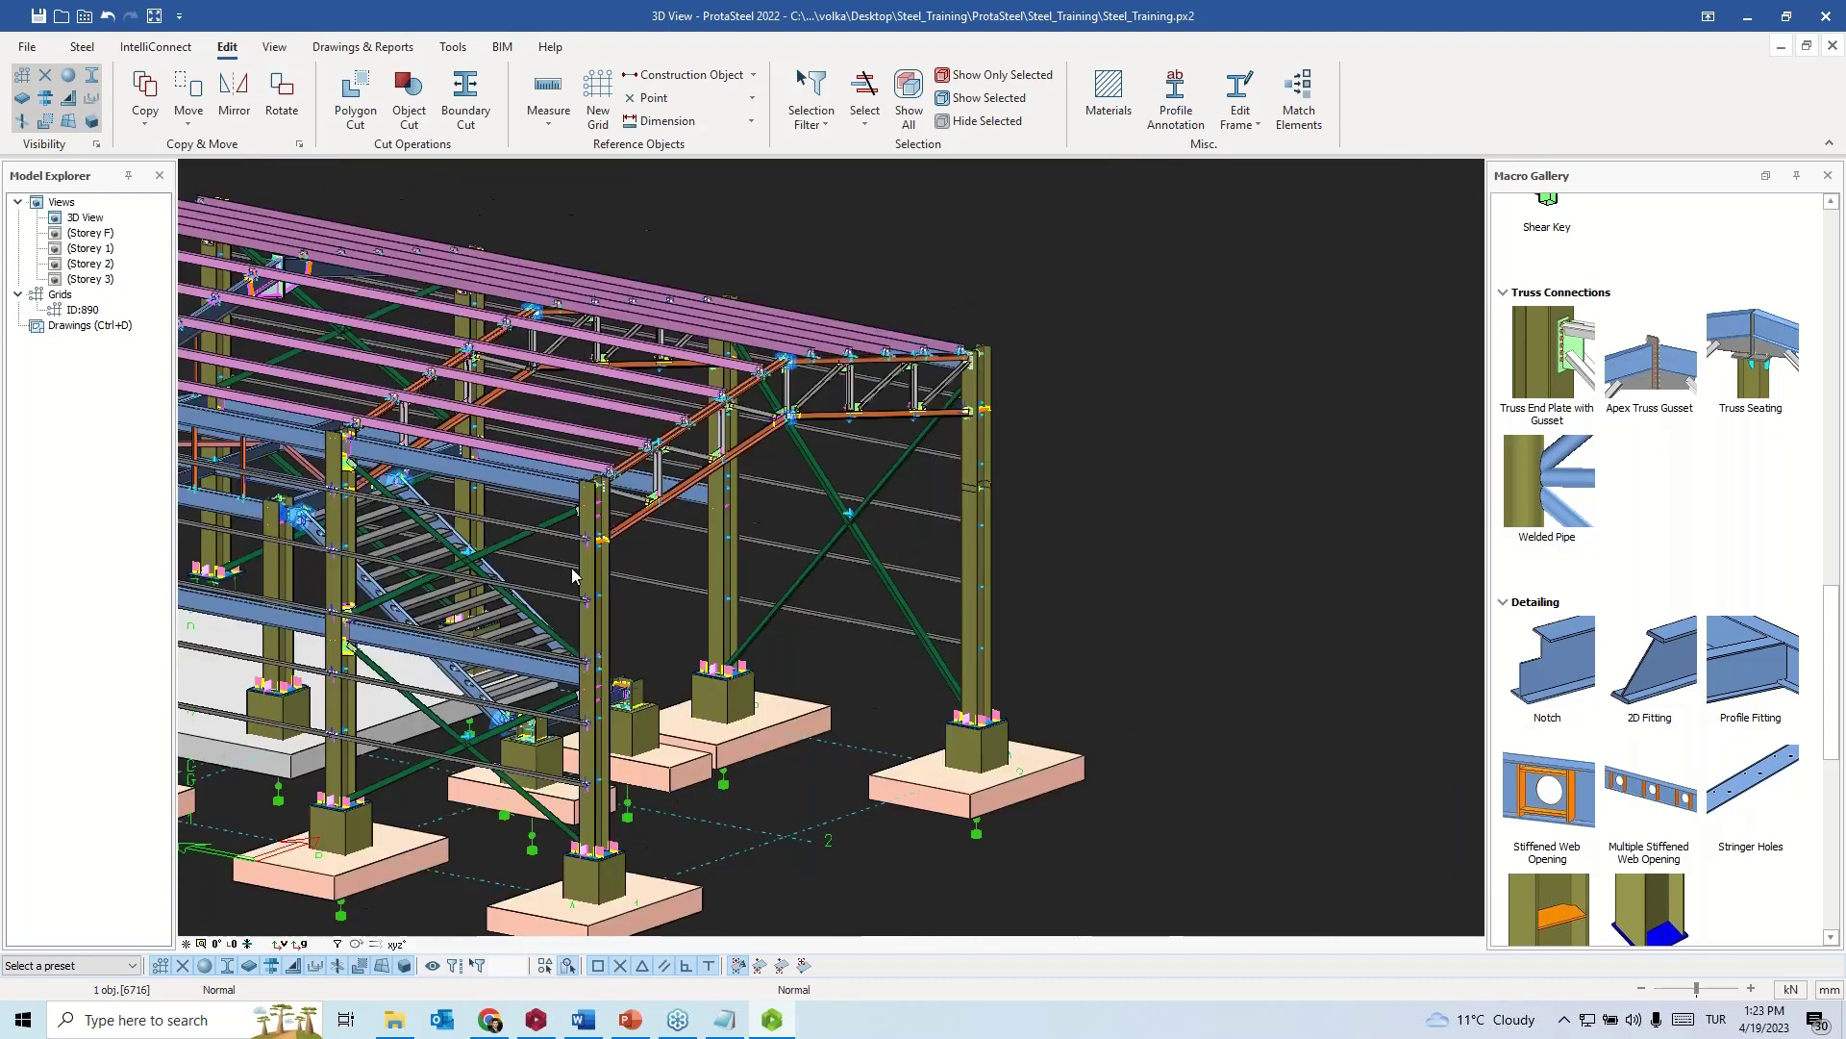
# - Rotate the building to a low frontal view of the mezzanine platform and start a selection window
pyautogui.moveTo(913, 378); pyautogui.dragTo(1188, 519, button='middle')
pyautogui.keyDown('ctrl'); pyautogui.moveTo(579, 593); pyautogui.dragTo(789, 601, button='middle'); pyautogui.keyUp('ctrl')
pyautogui.scroll(-4, 684, 686)
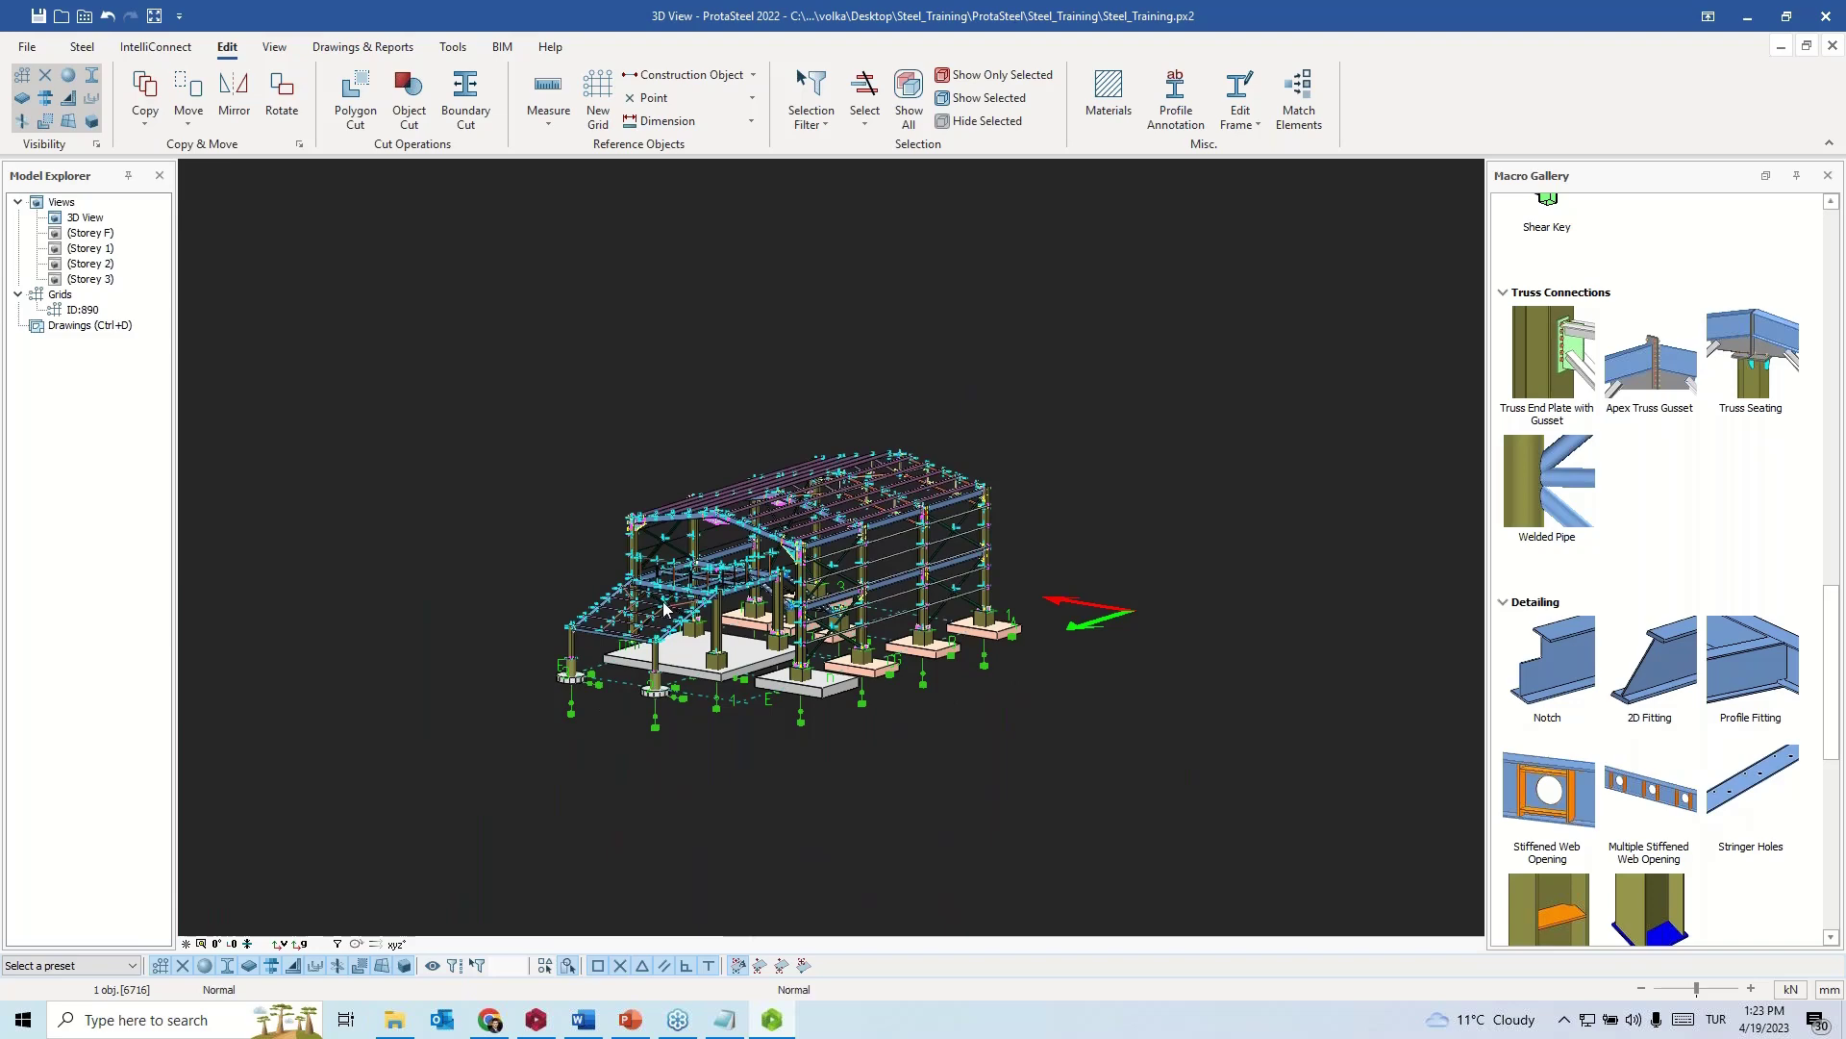
pyautogui.keyDown('ctrl'); pyautogui.moveTo(621, 630); pyautogui.dragTo(678, 580, button='middle'); pyautogui.keyUp('ctrl')
pyautogui.scroll(6, 679, 580)
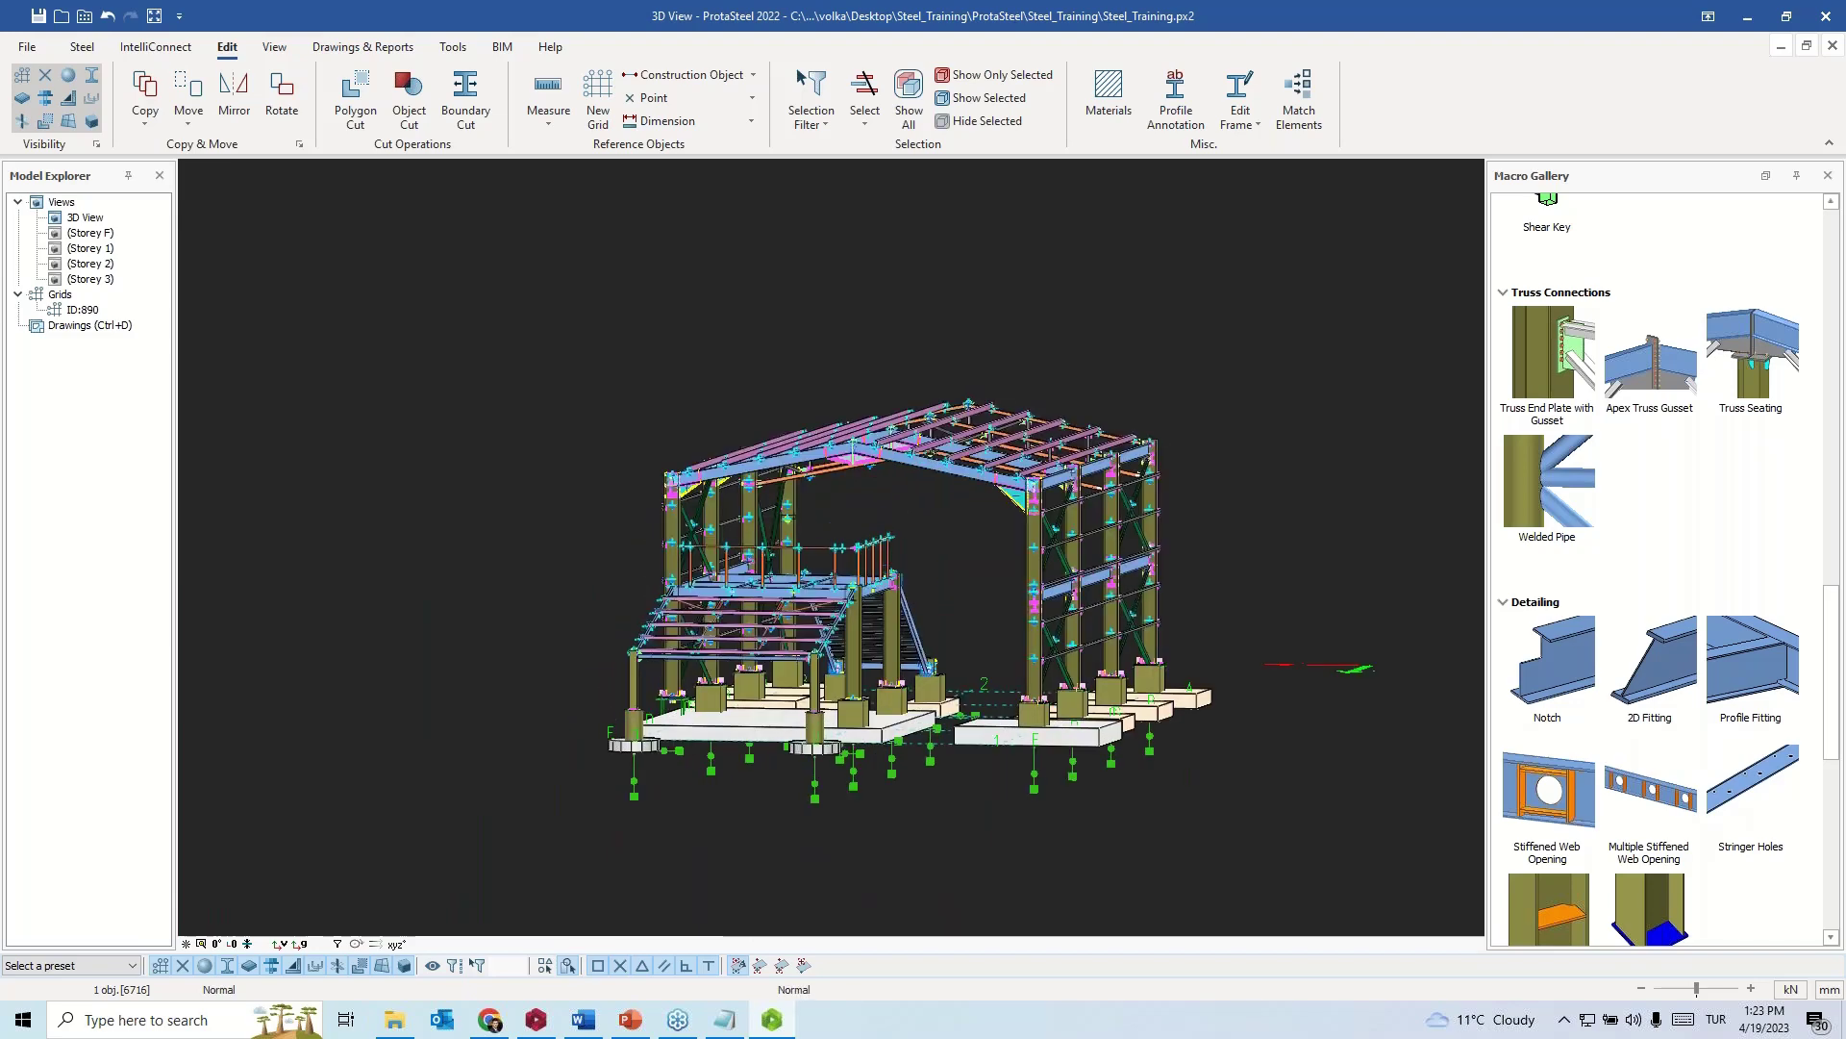
pyautogui.moveTo(1264, 550); pyautogui.dragTo(624, 663)
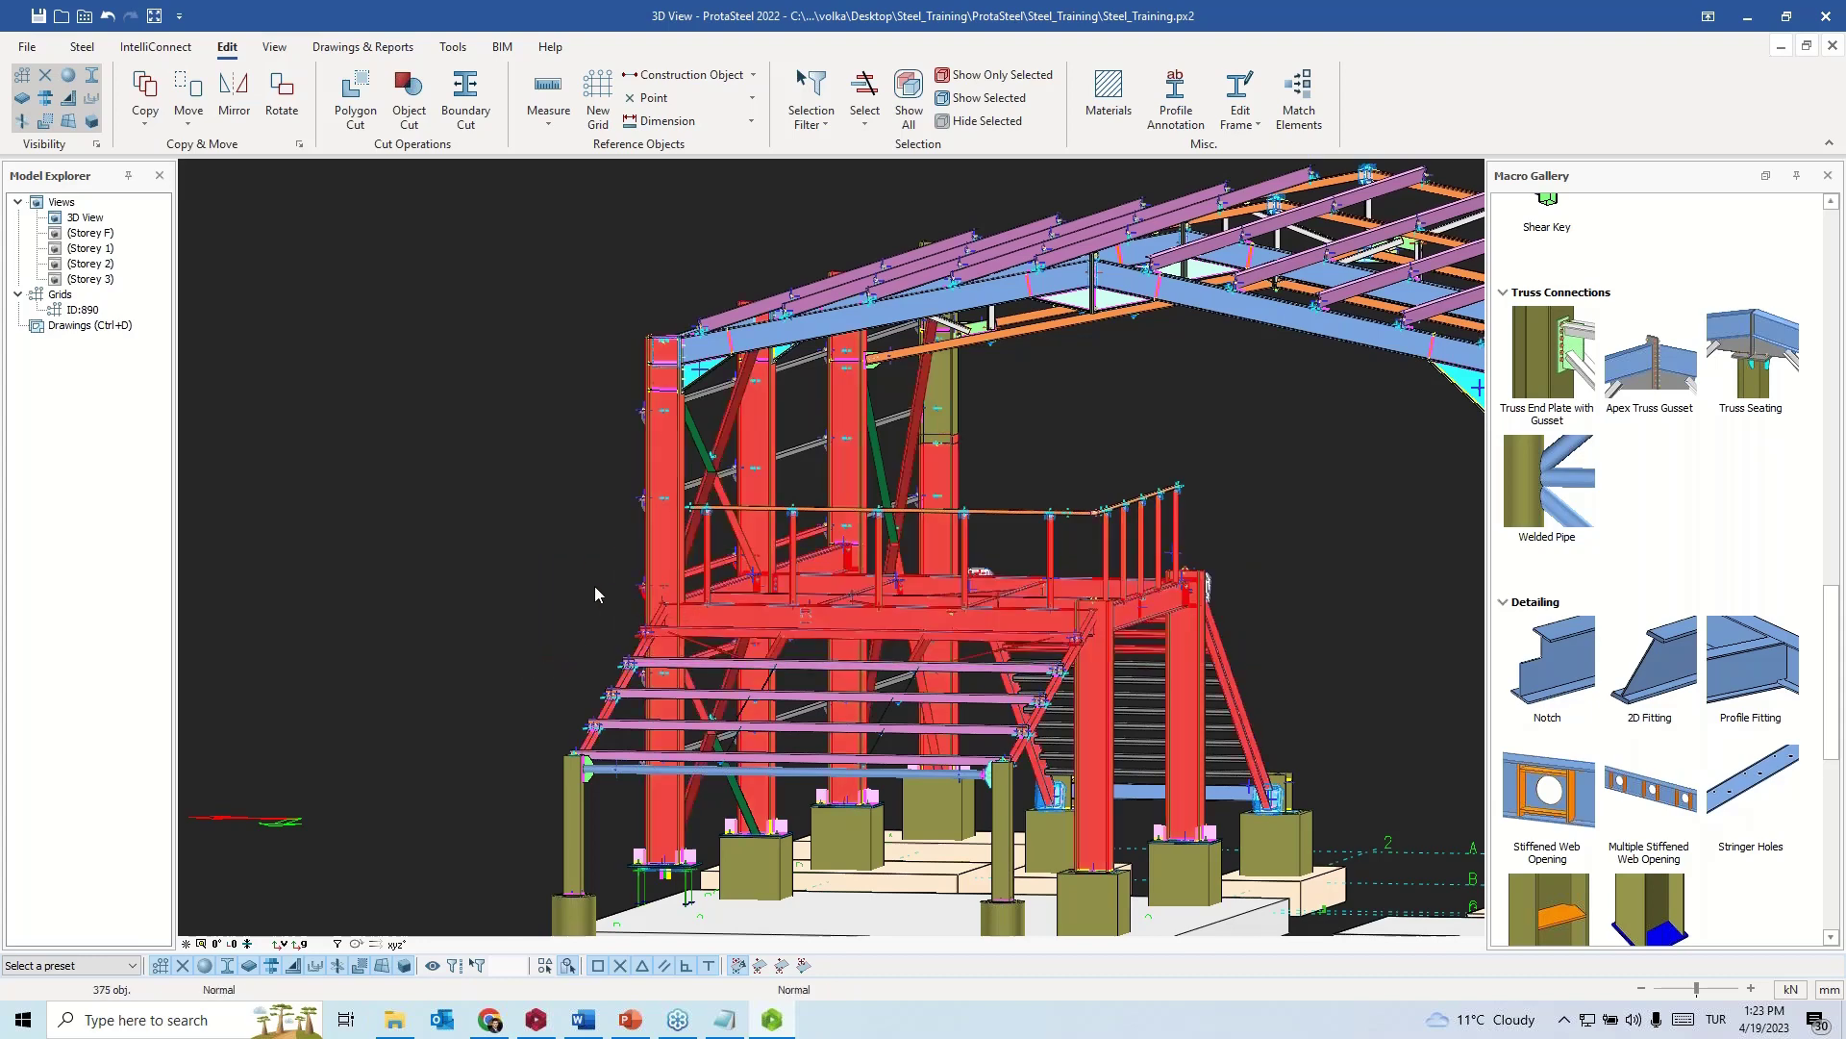
# - Window-select the platform members and run IntelliConnect Create Floor Beam Connections with default wizard settings
pyautogui.moveTo(556, 545); pyautogui.dragTo(1249, 665)
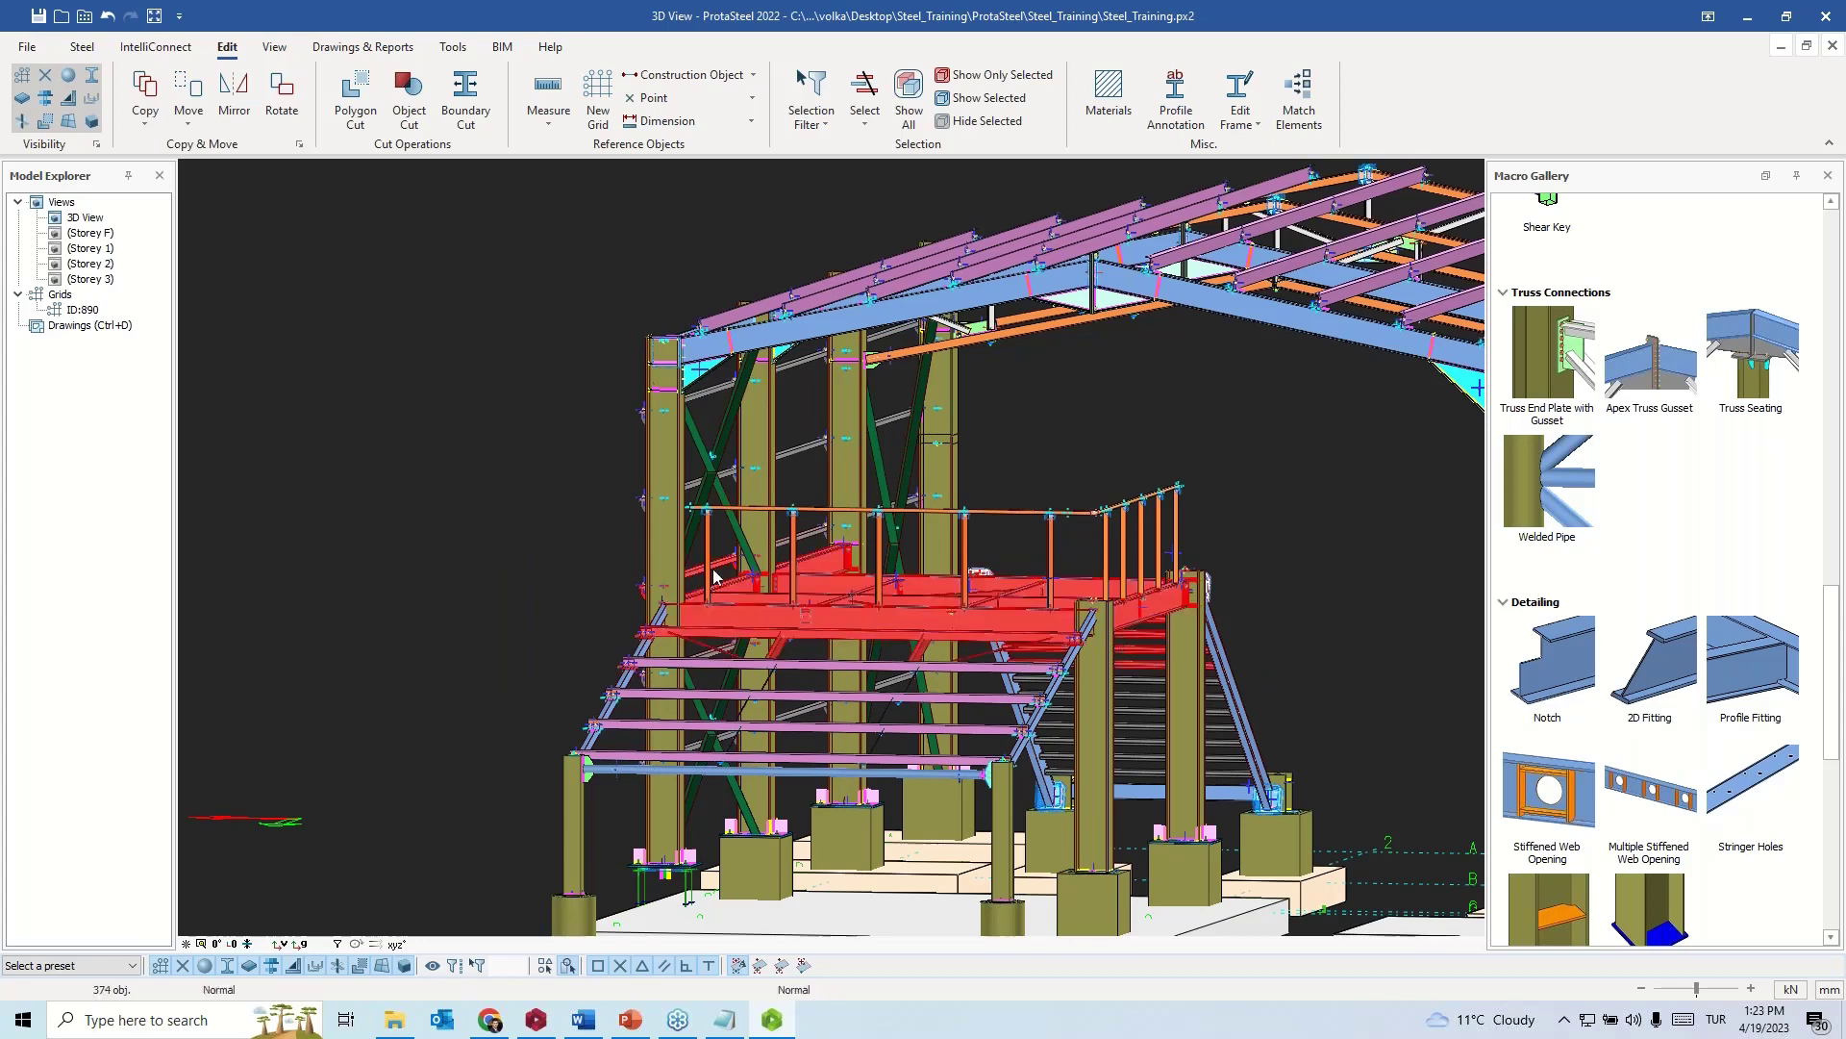
pyautogui.rightClick(492, 501)
pyautogui.moveTo(587, 824)
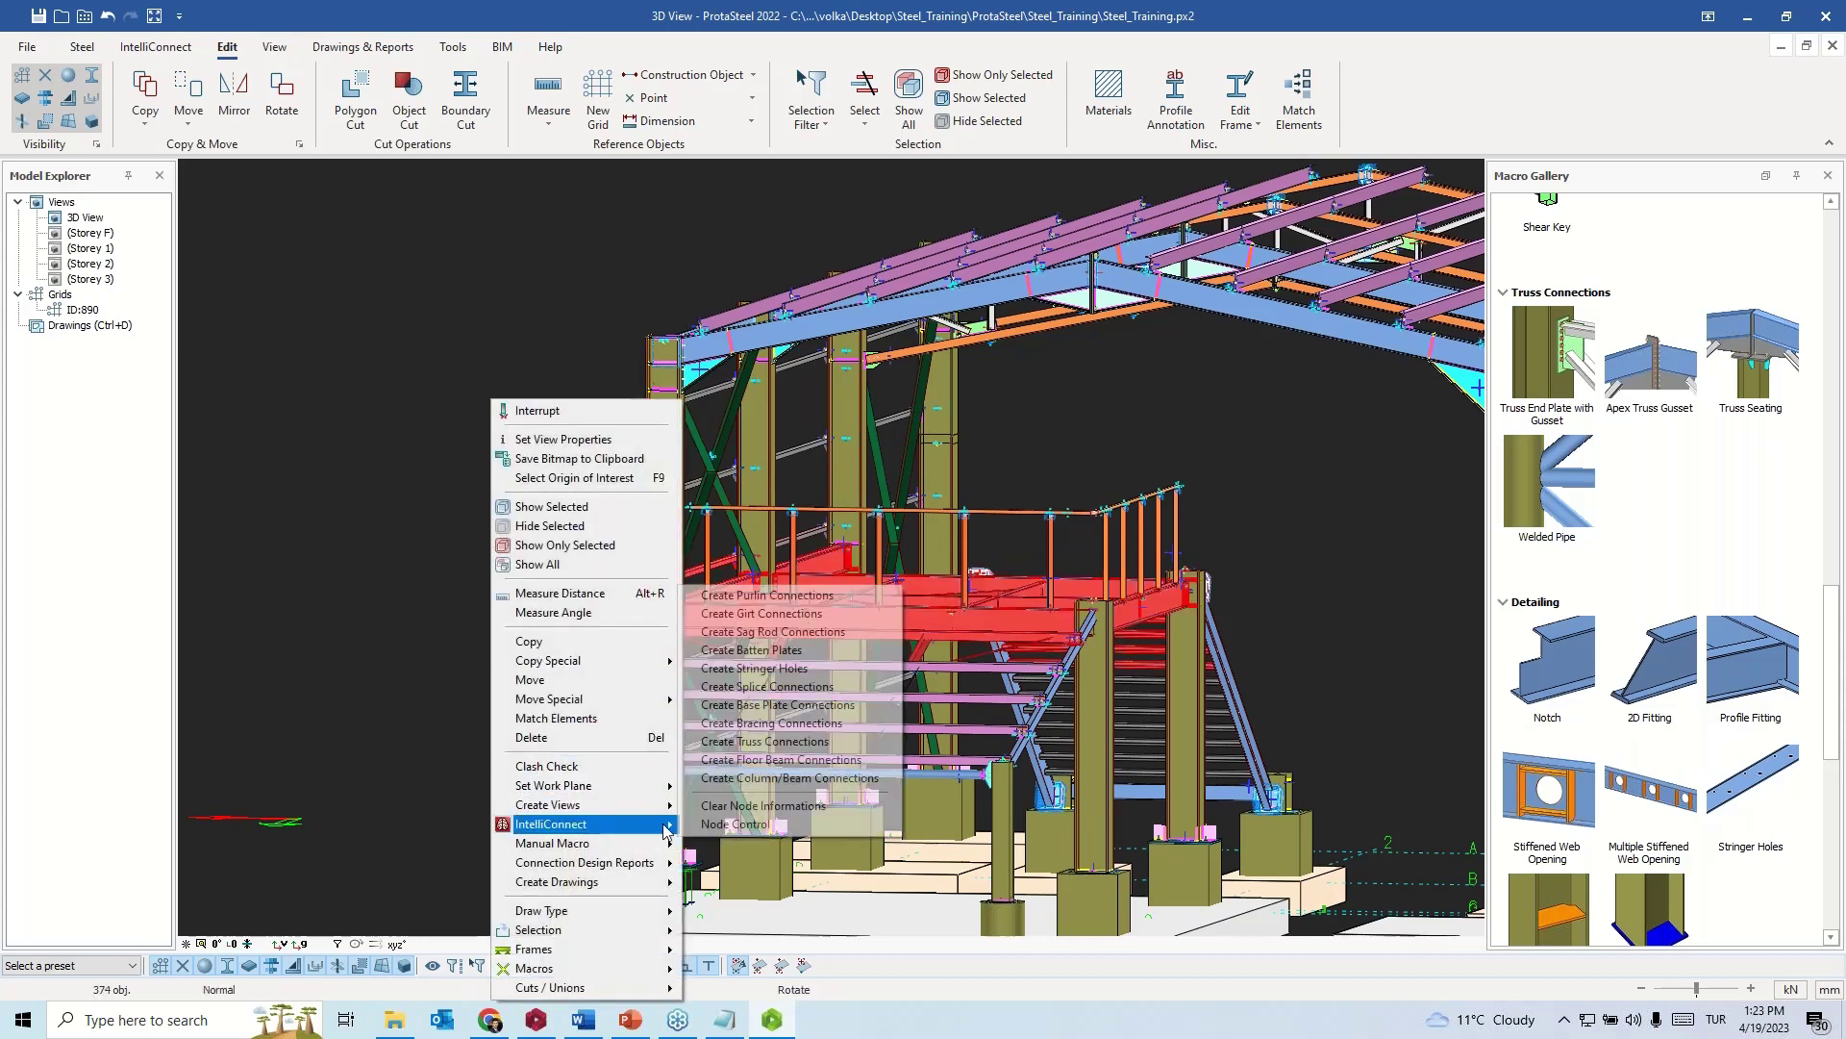
pyautogui.click(797, 760)
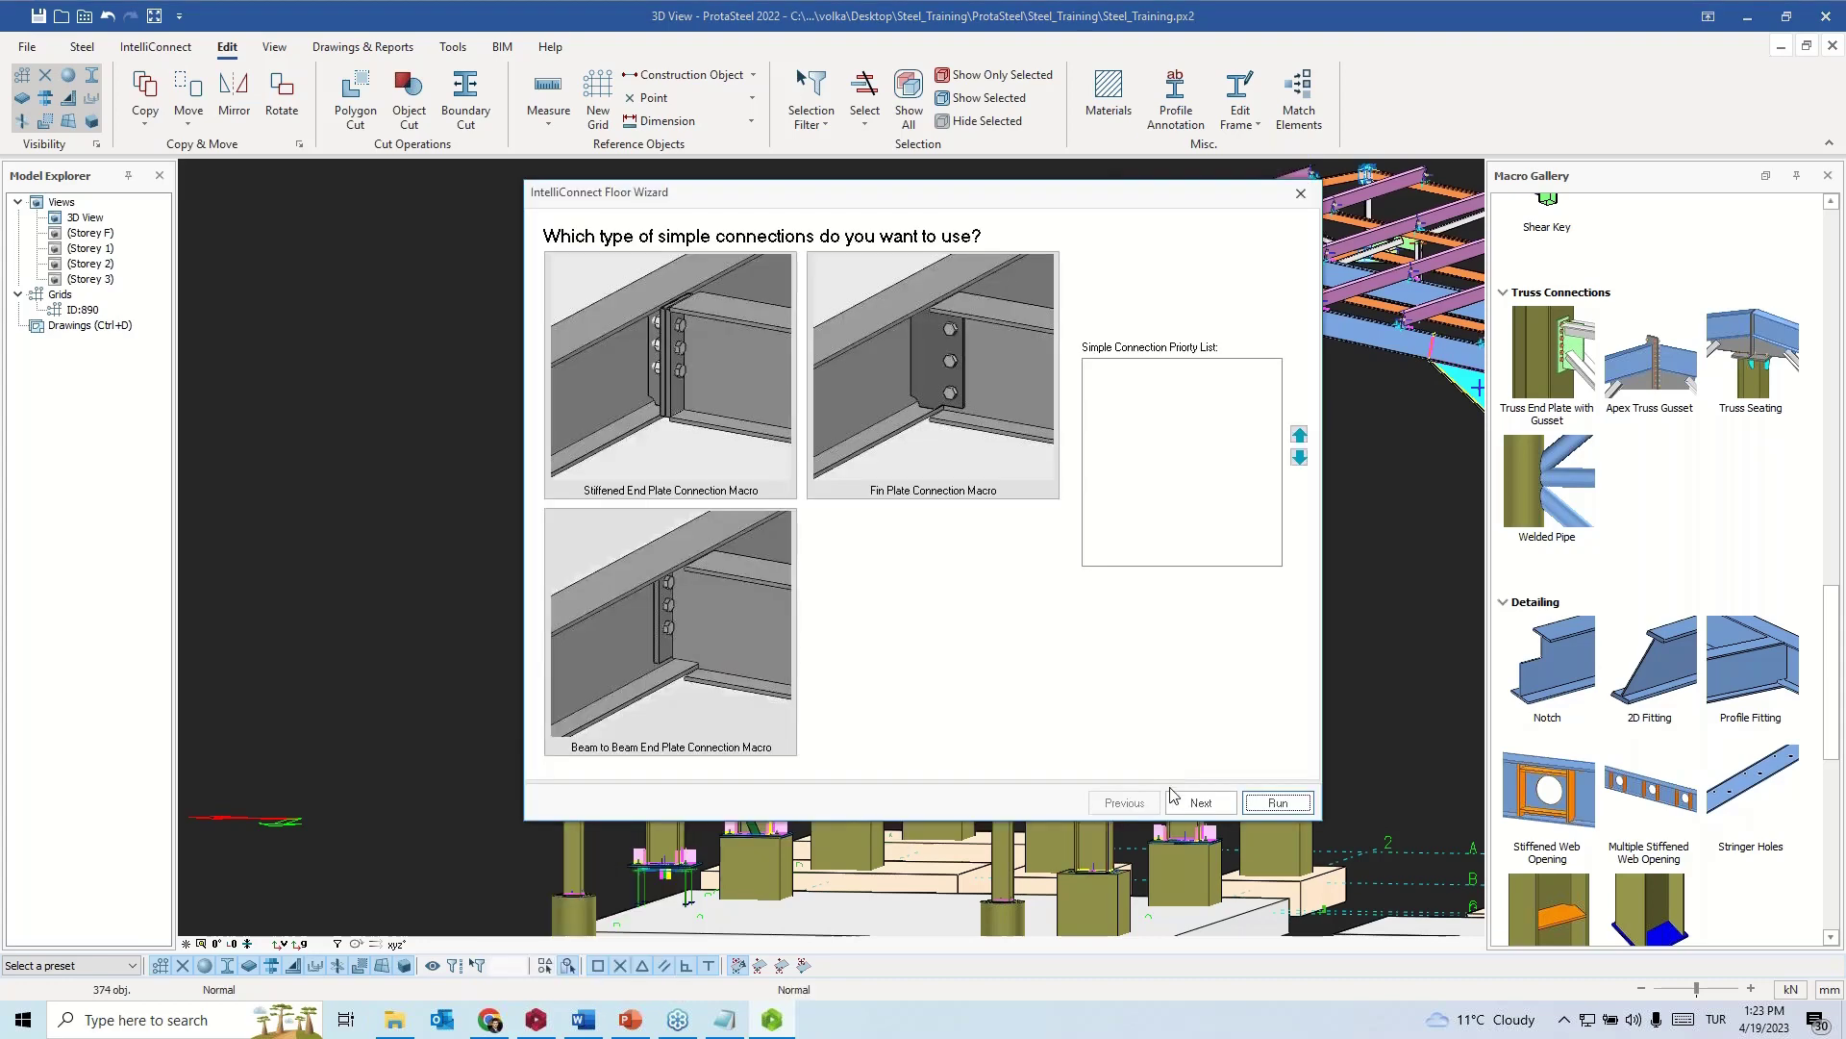
pyautogui.click(1201, 802)
pyautogui.click(1201, 802)
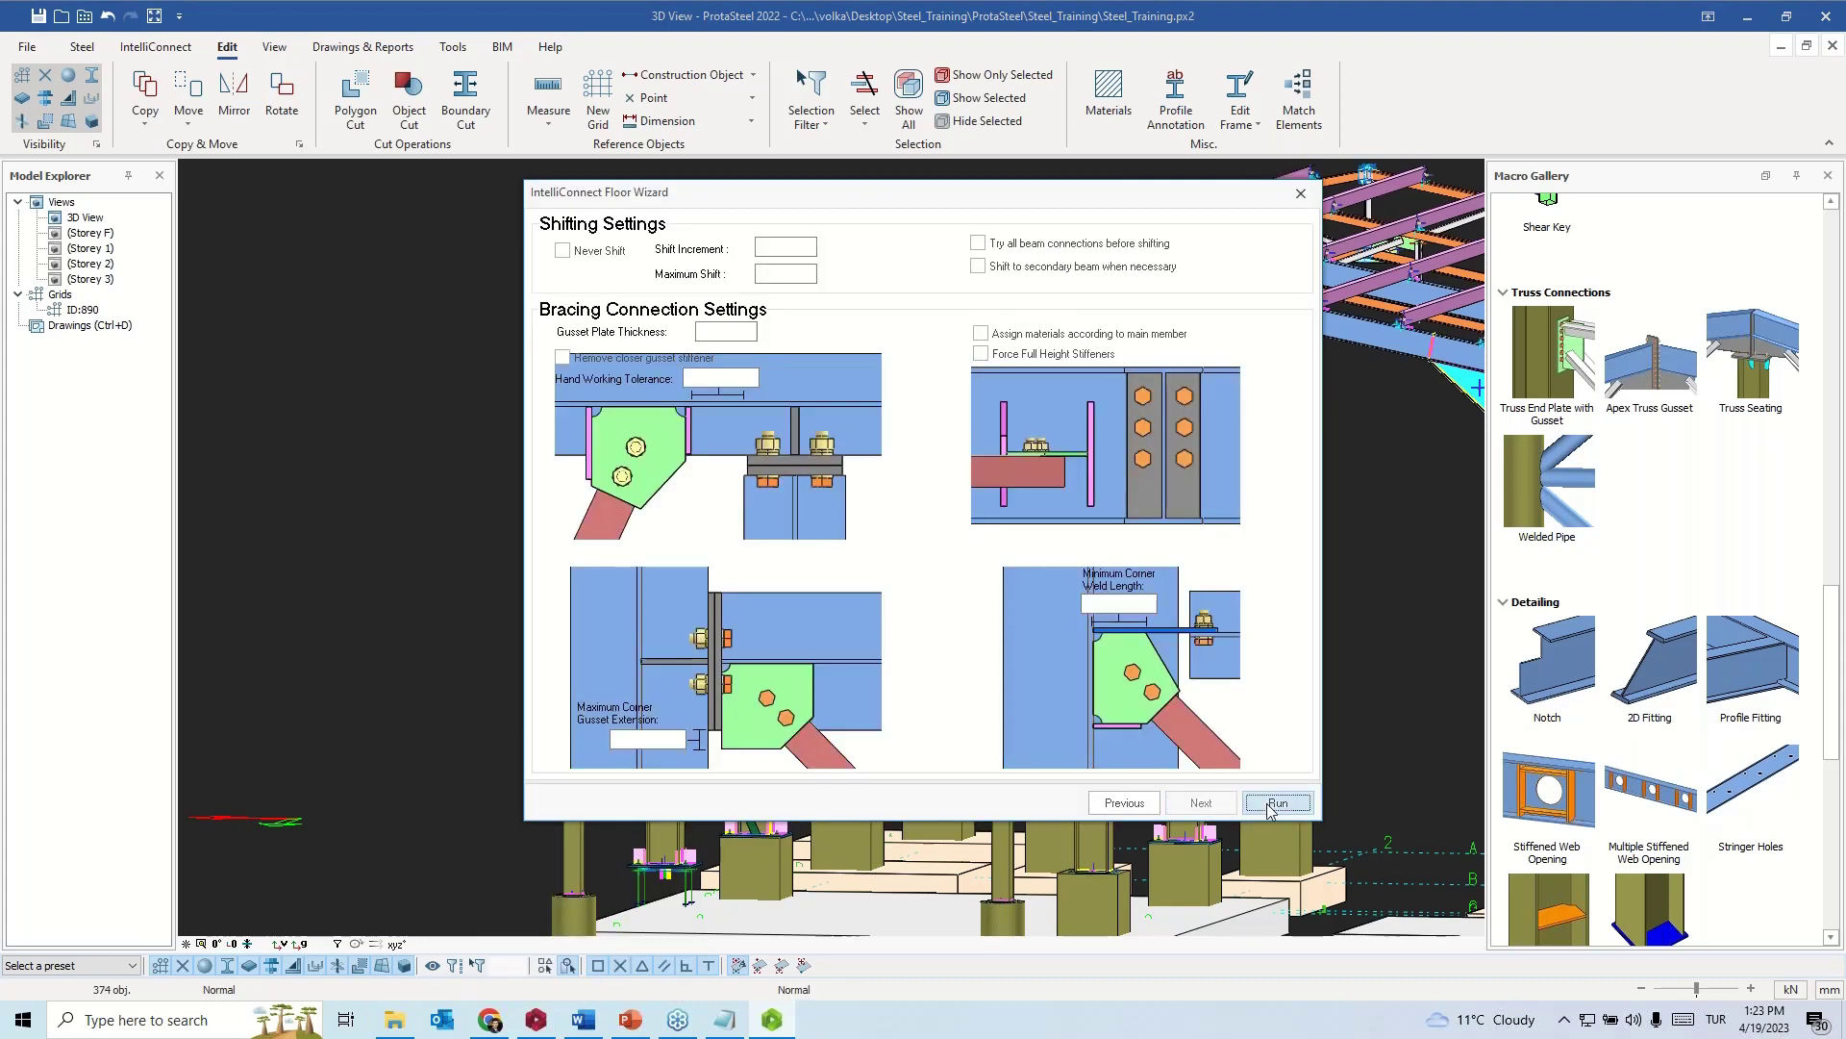
pyautogui.click(1279, 802)
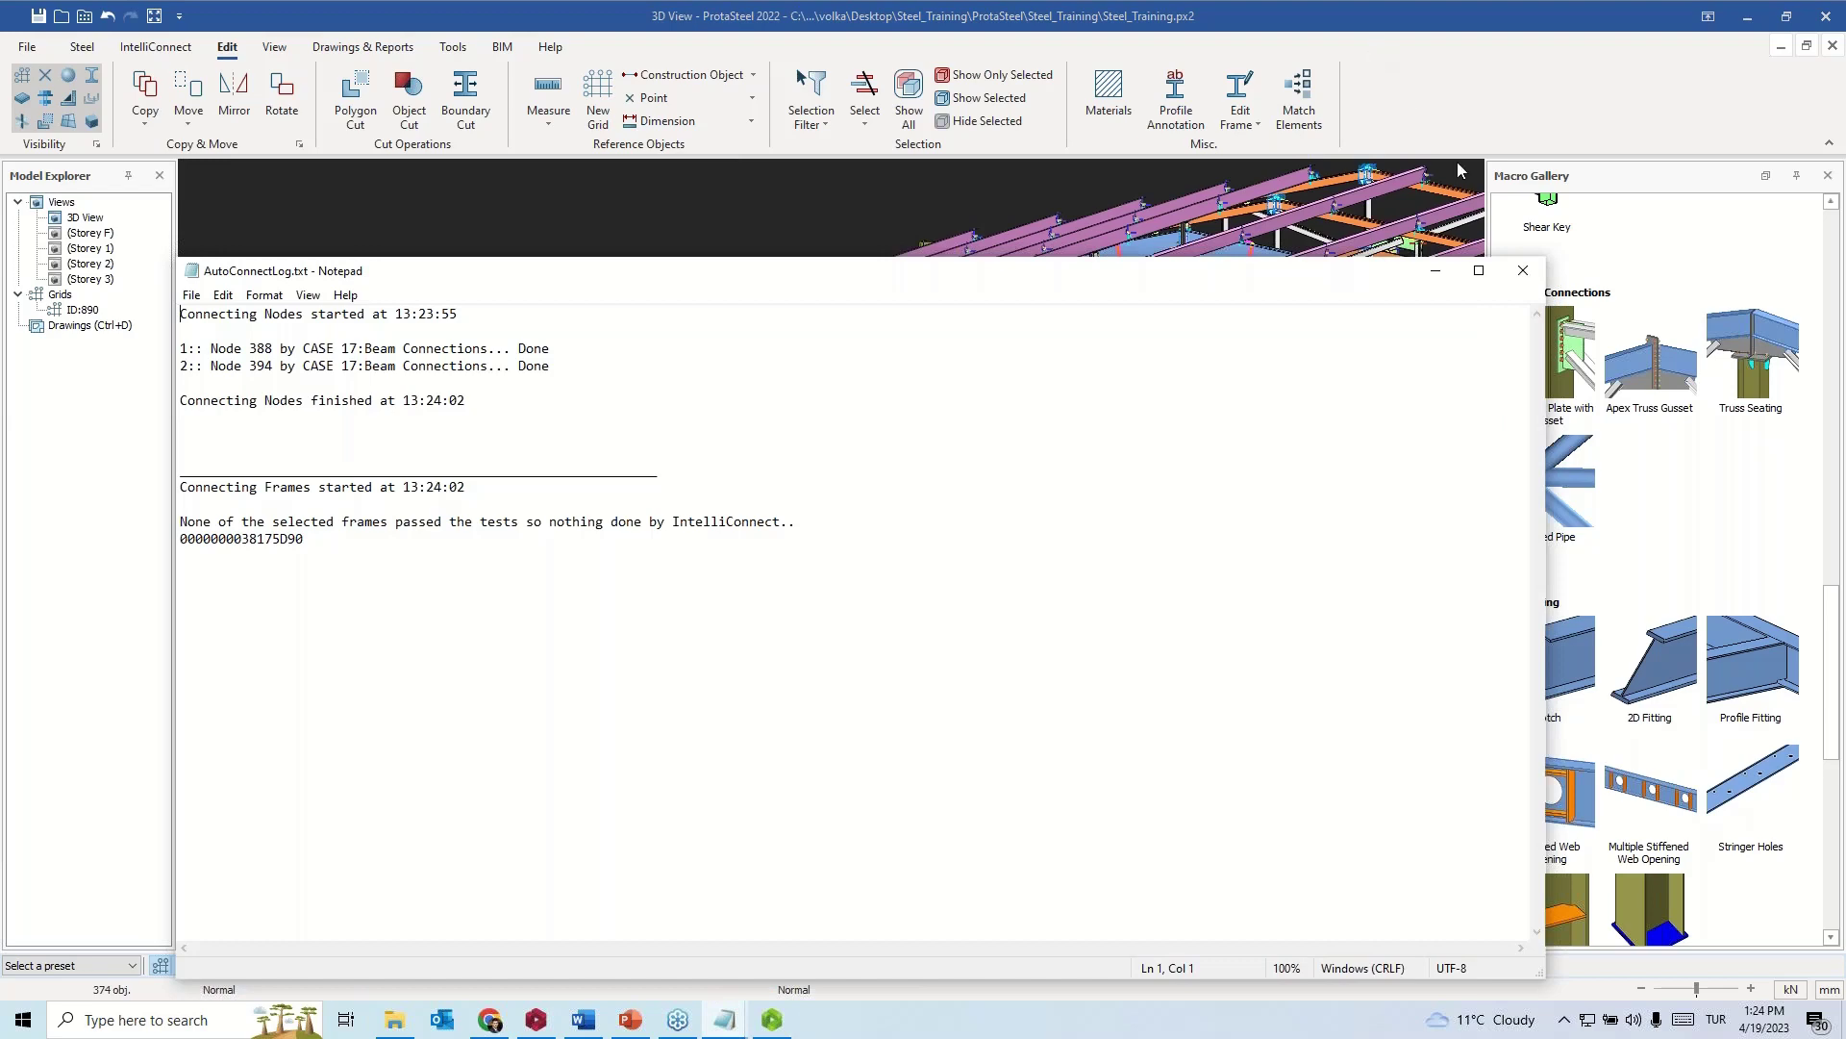
pyautogui.click(1523, 270)
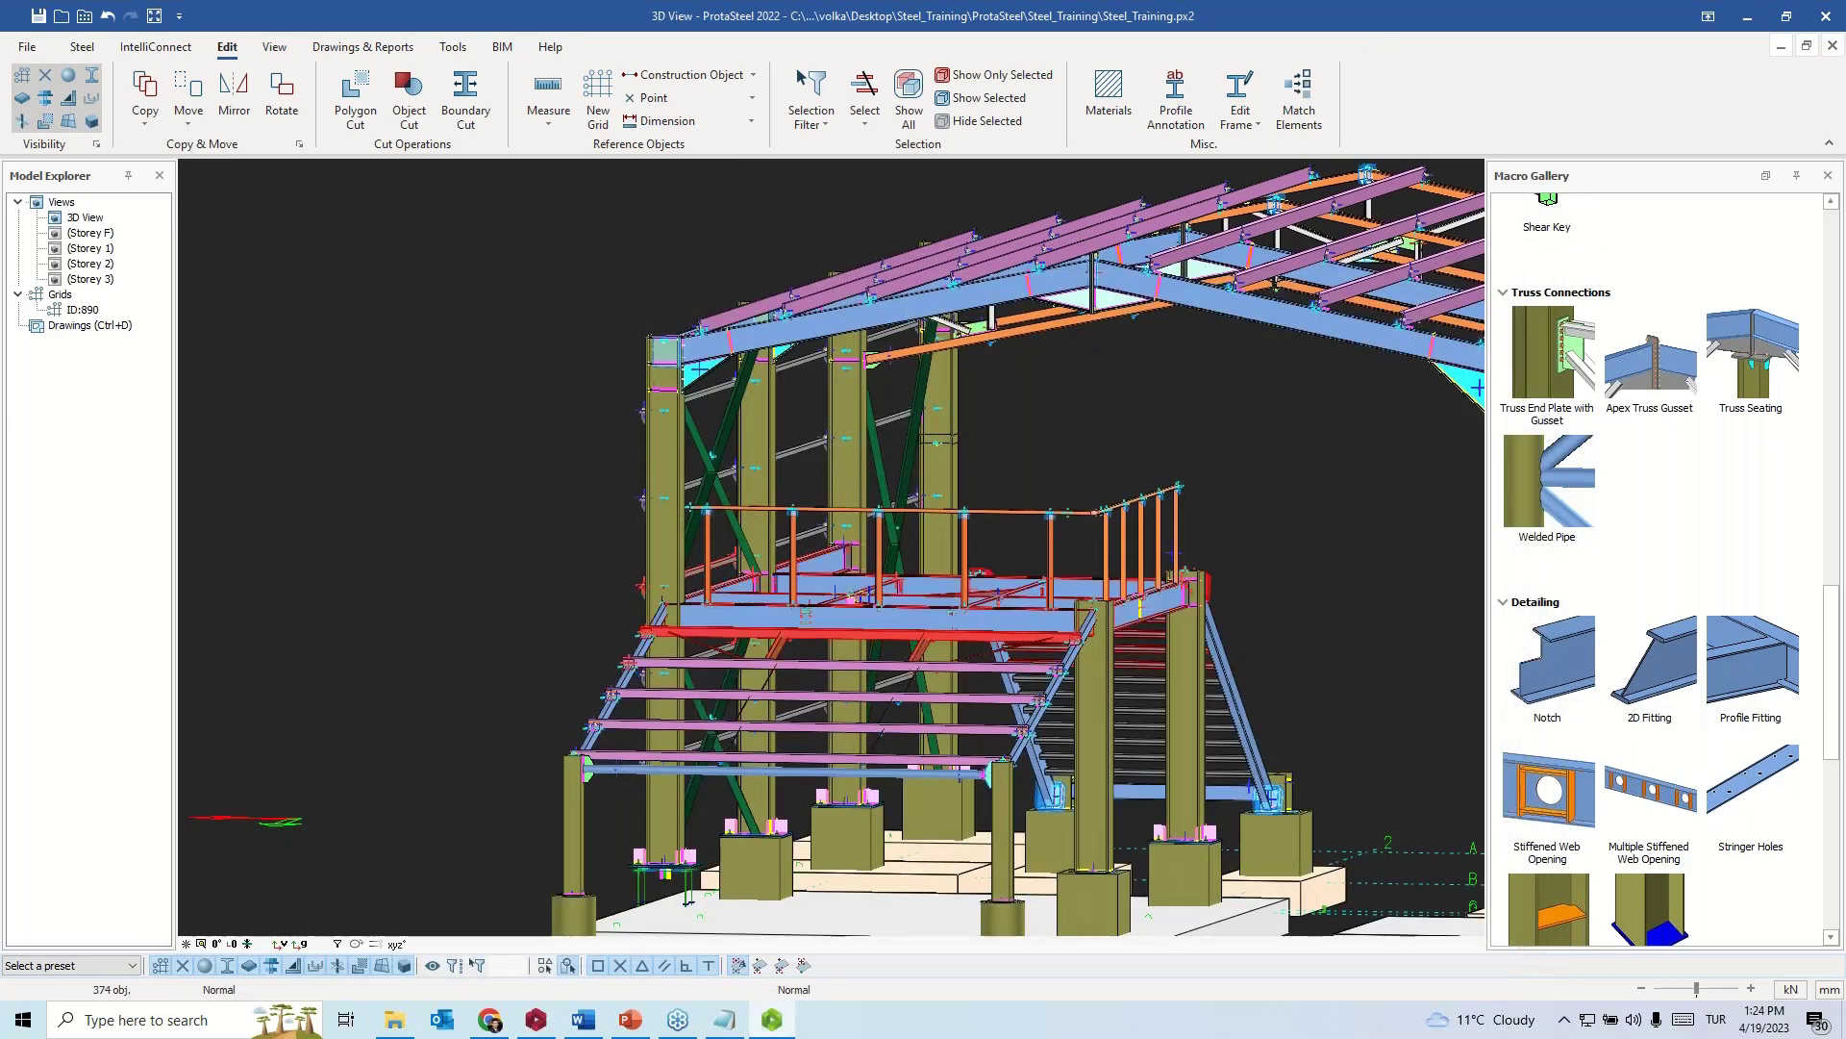
# - Zoom in on the bolted bracing gusset joint of the platform, then zoom back out
pyautogui.click(862, 632)
pyautogui.moveTo(961, 404); pyautogui.dragTo(880, 500, button='middle')
pyautogui.scroll(3, 880, 500)
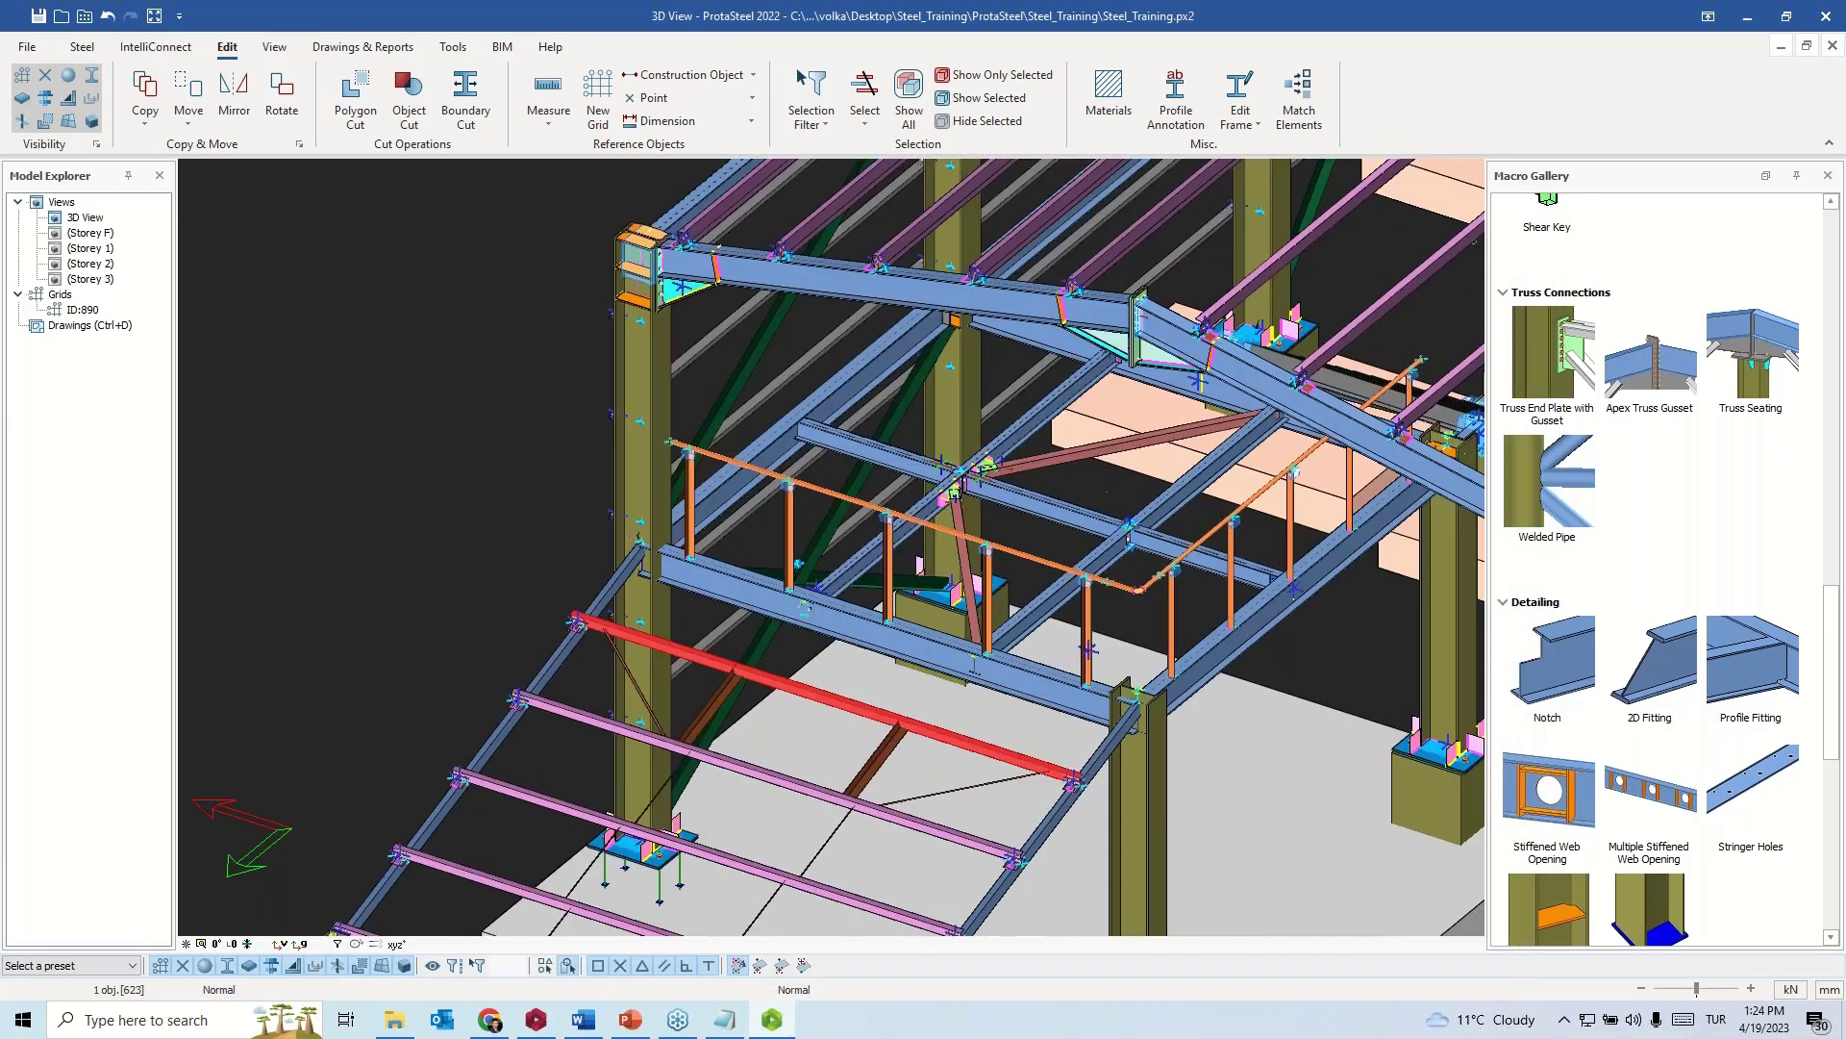
pyautogui.scroll(7, 967, 457)
pyautogui.scroll(1, 959, 695)
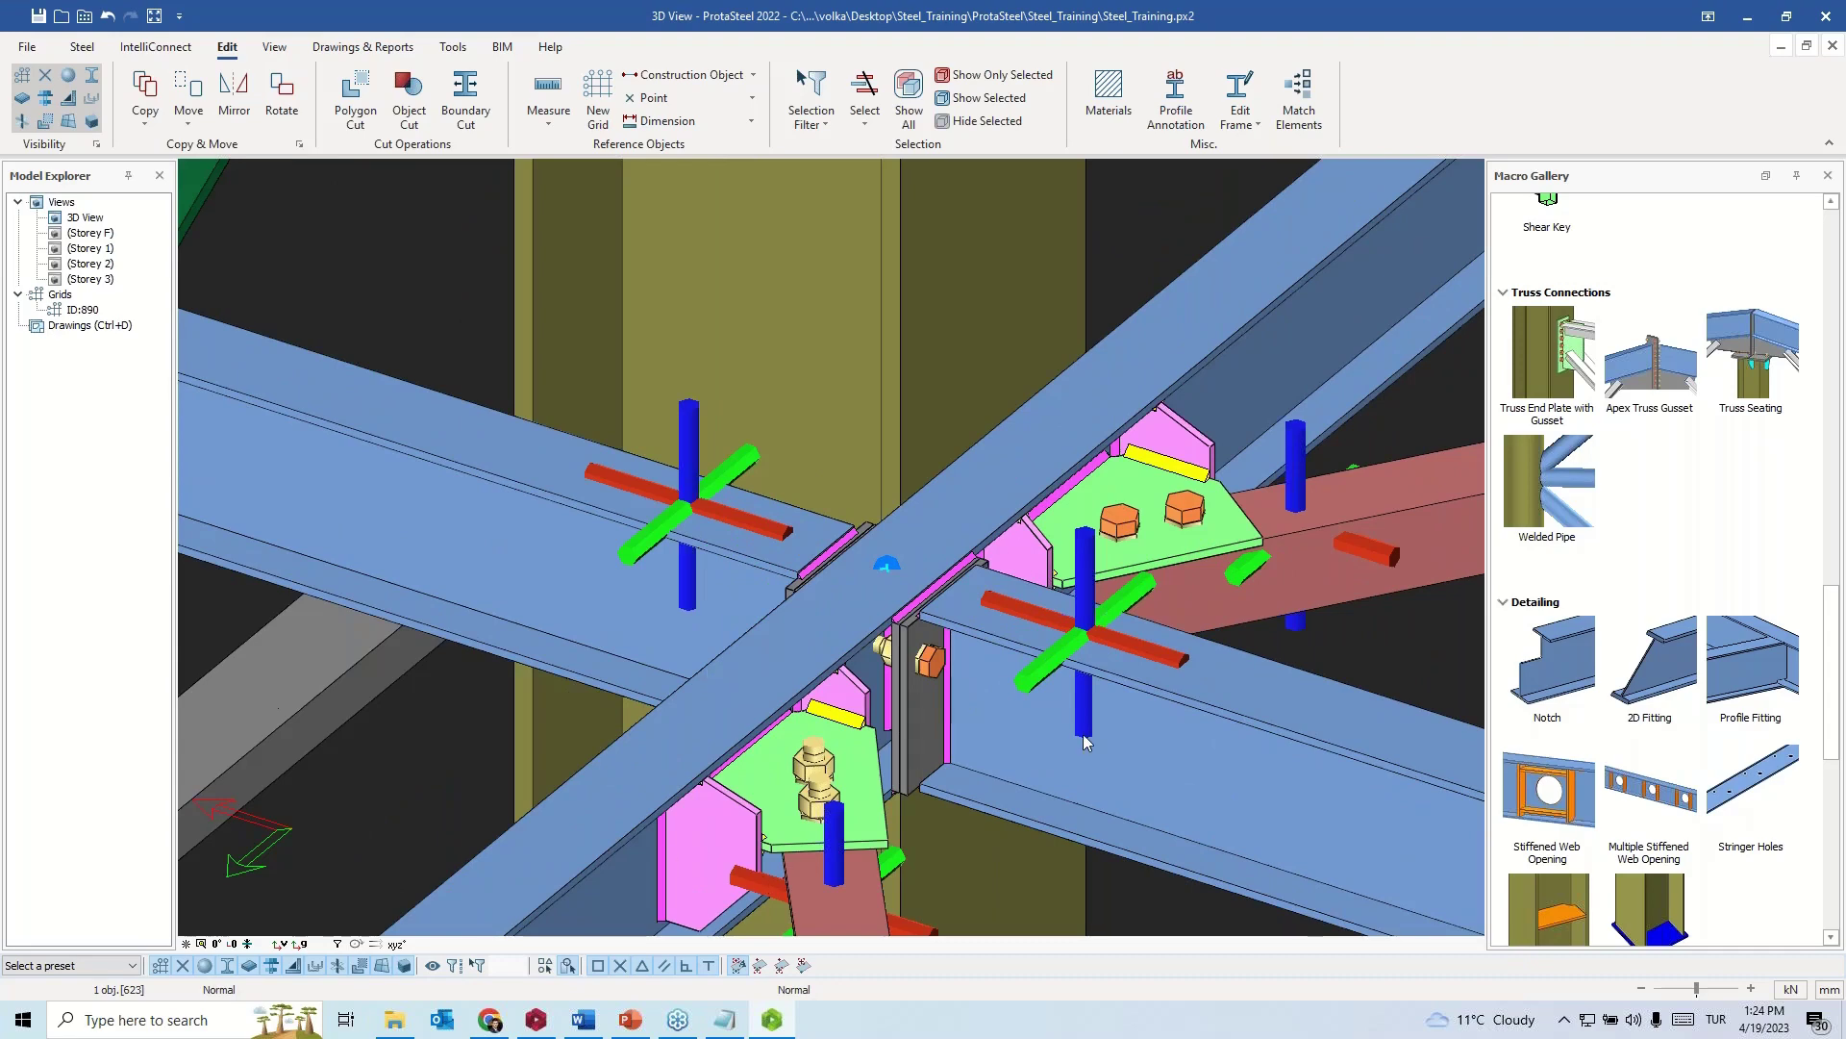
pyautogui.scroll(-5, 991, 529)
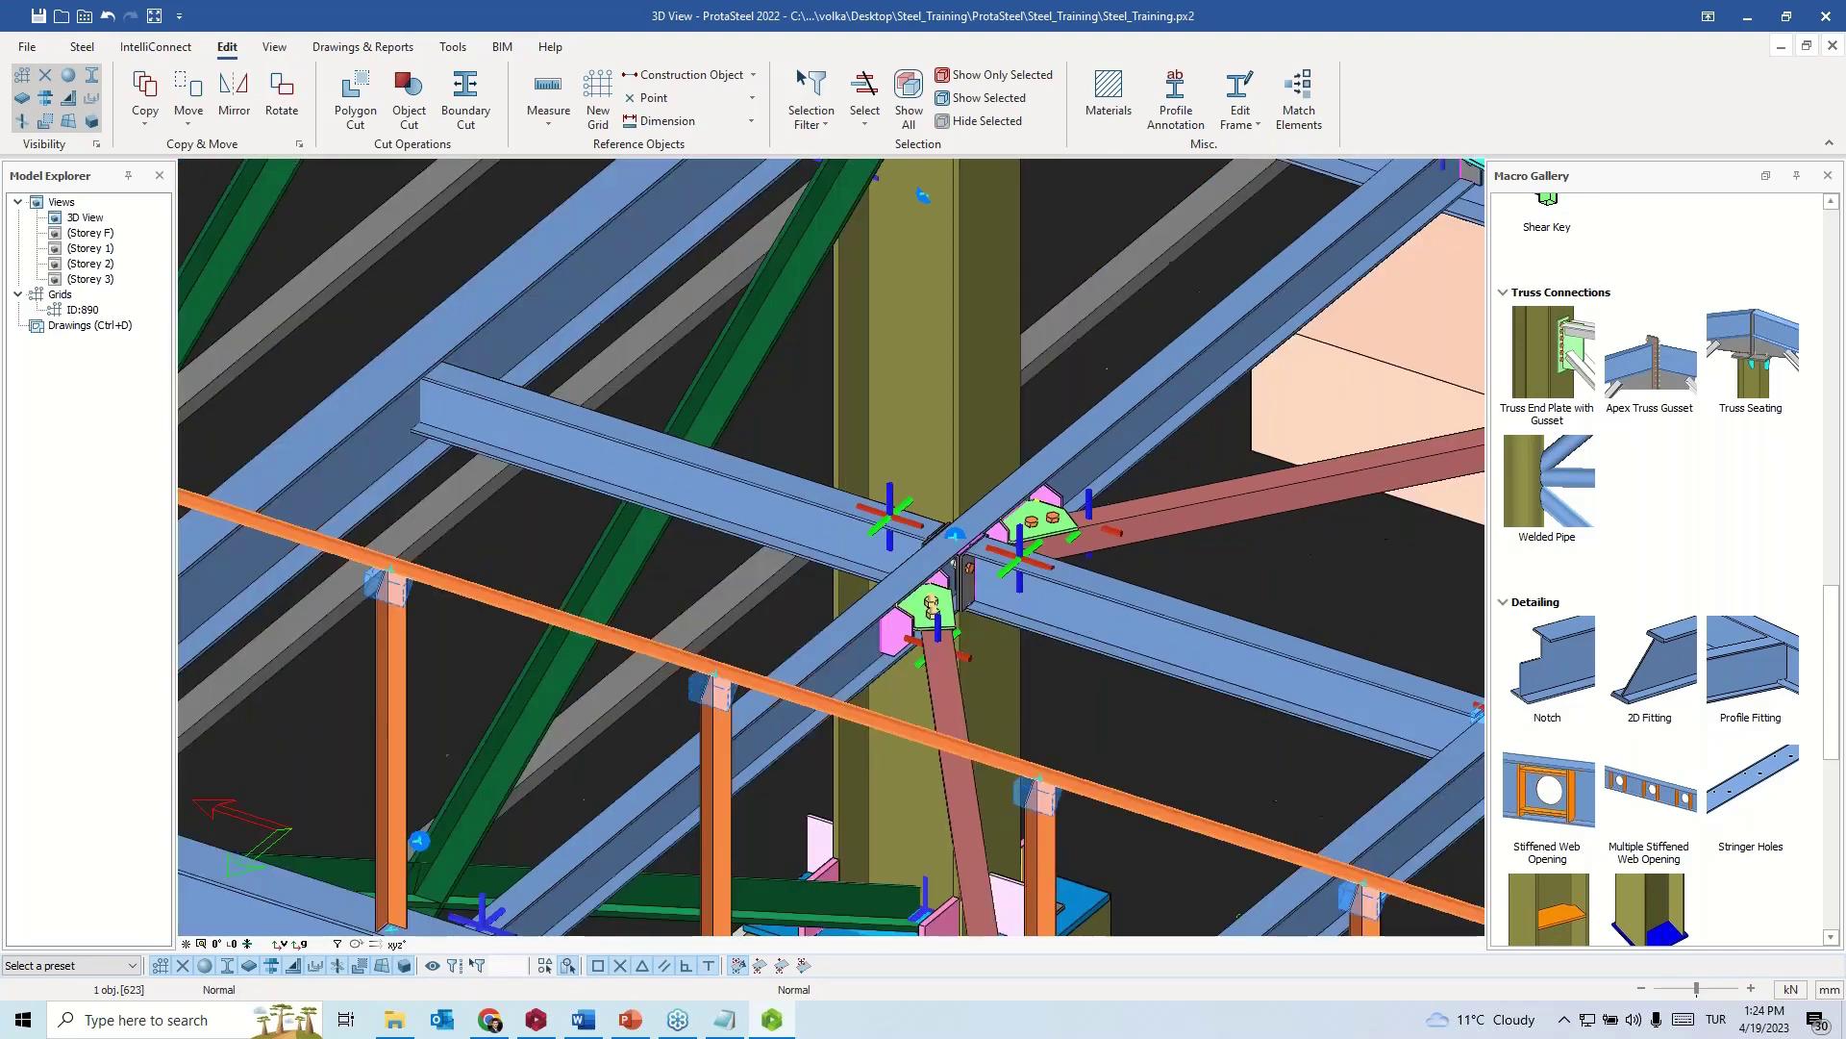
pyautogui.scroll(-6, 985, 528)
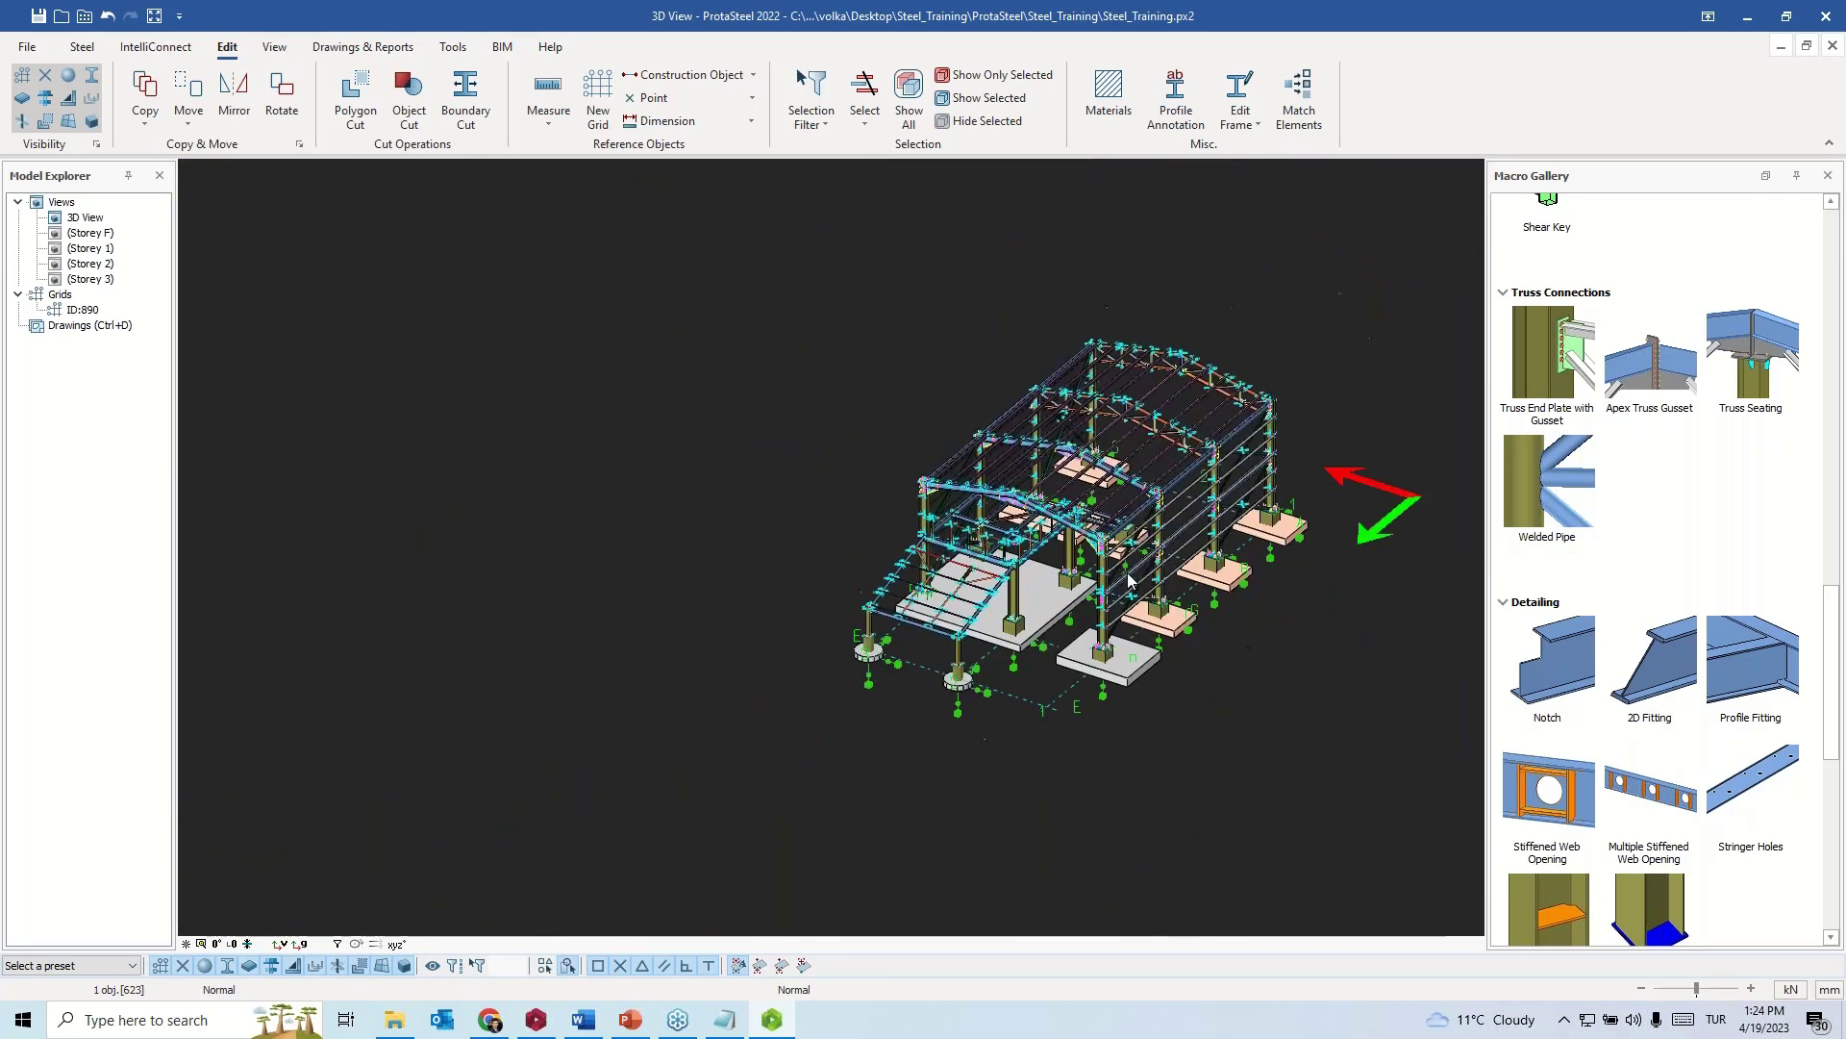
# - Orbit to a flatter angle and crossing-window select the whole model for Grouped Object Selection
pyautogui.keyDown('ctrl'); pyautogui.moveTo(1124, 593); pyautogui.dragTo(780, 624, button='middle'); pyautogui.keyUp('ctrl')
pyautogui.keyDown('ctrl'); pyautogui.moveTo(780, 624); pyautogui.dragTo(908, 601, button='middle'); pyautogui.keyUp('ctrl')
pyautogui.scroll(2, 908, 601)
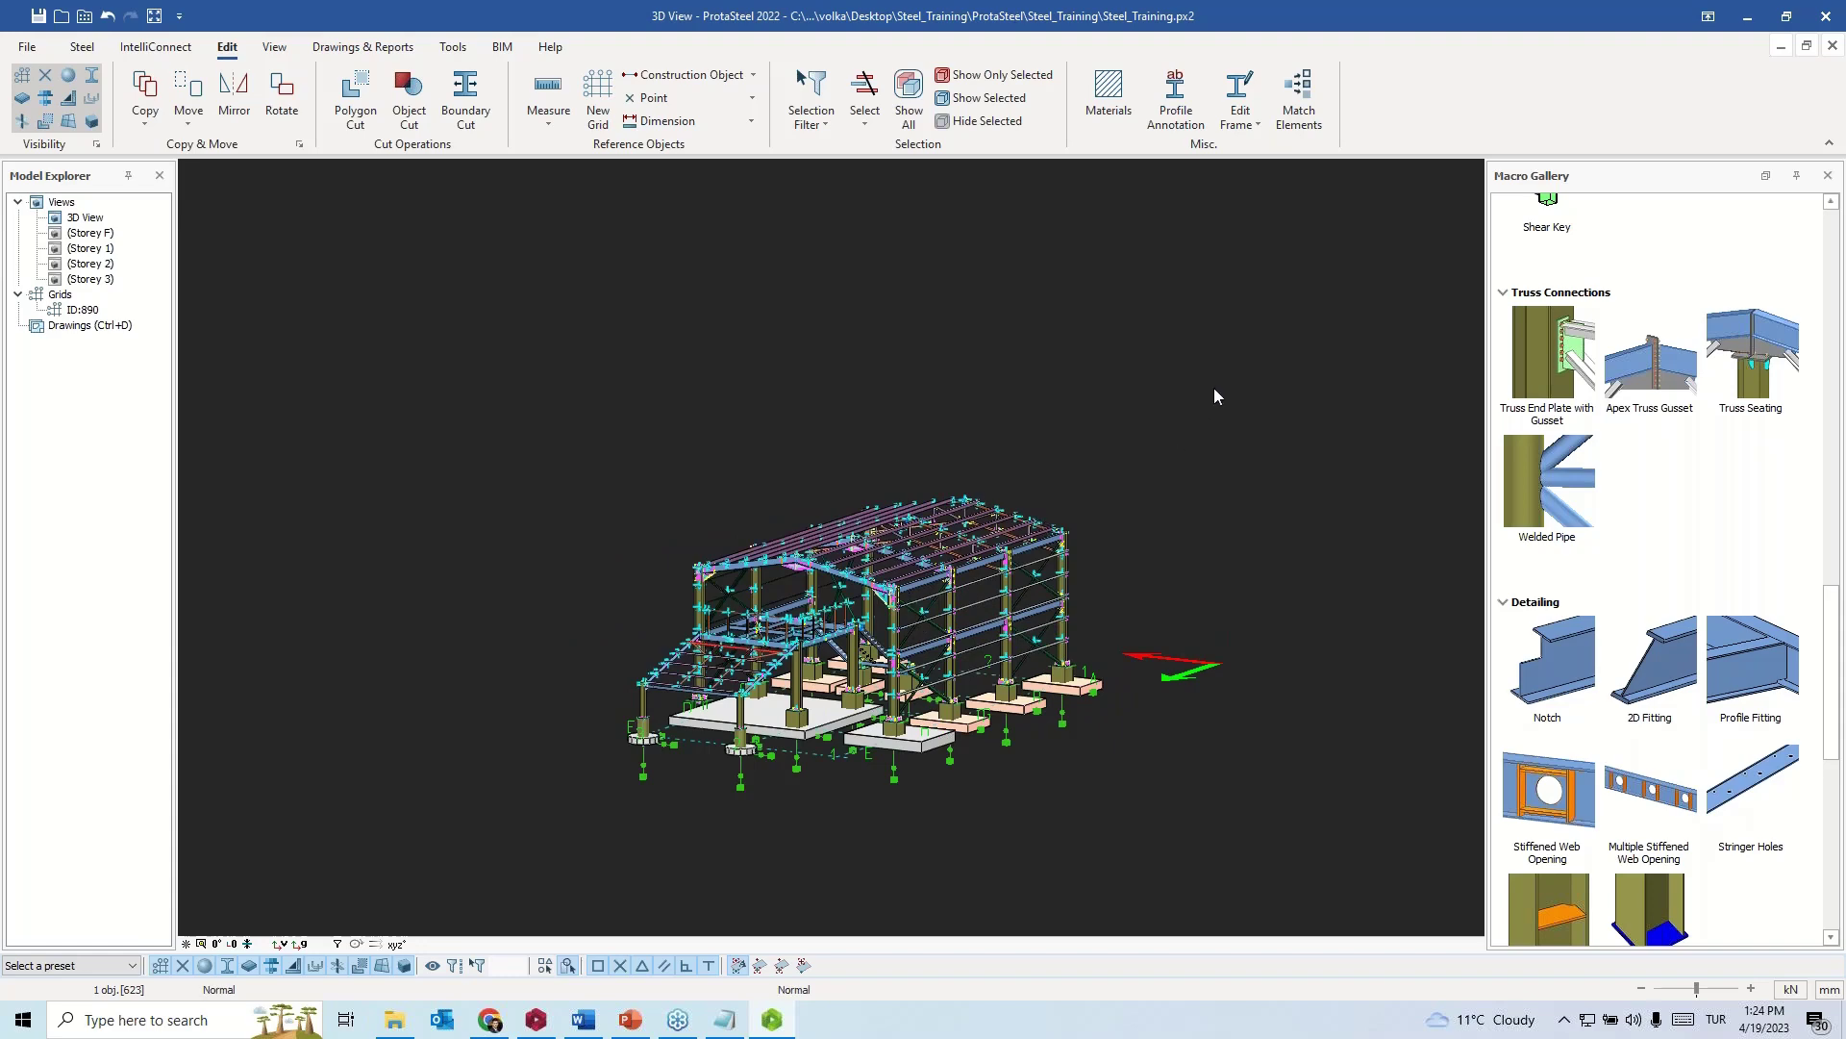
pyautogui.moveTo(1214, 389); pyautogui.dragTo(493, 840)
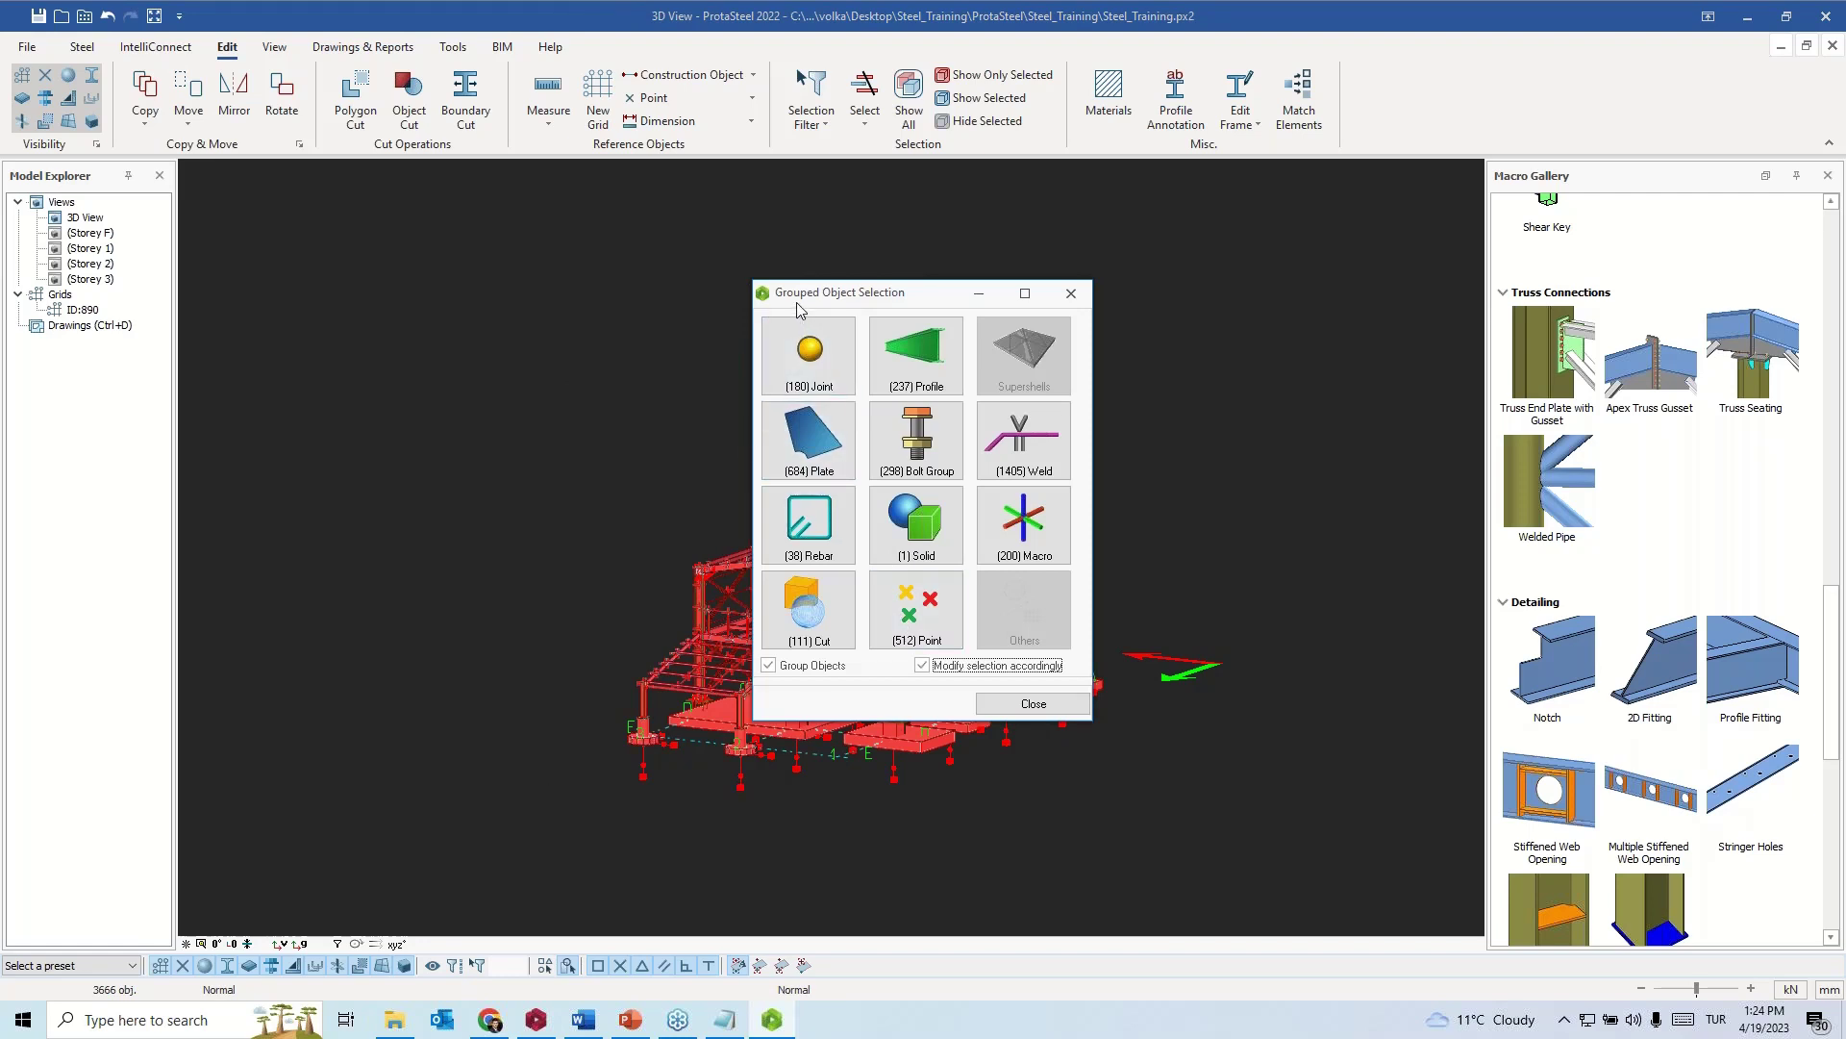
# - Set End Plate Thickness to 25 on the nine Base Plate Connection Macros Without Design
pyautogui.click(1023, 539)
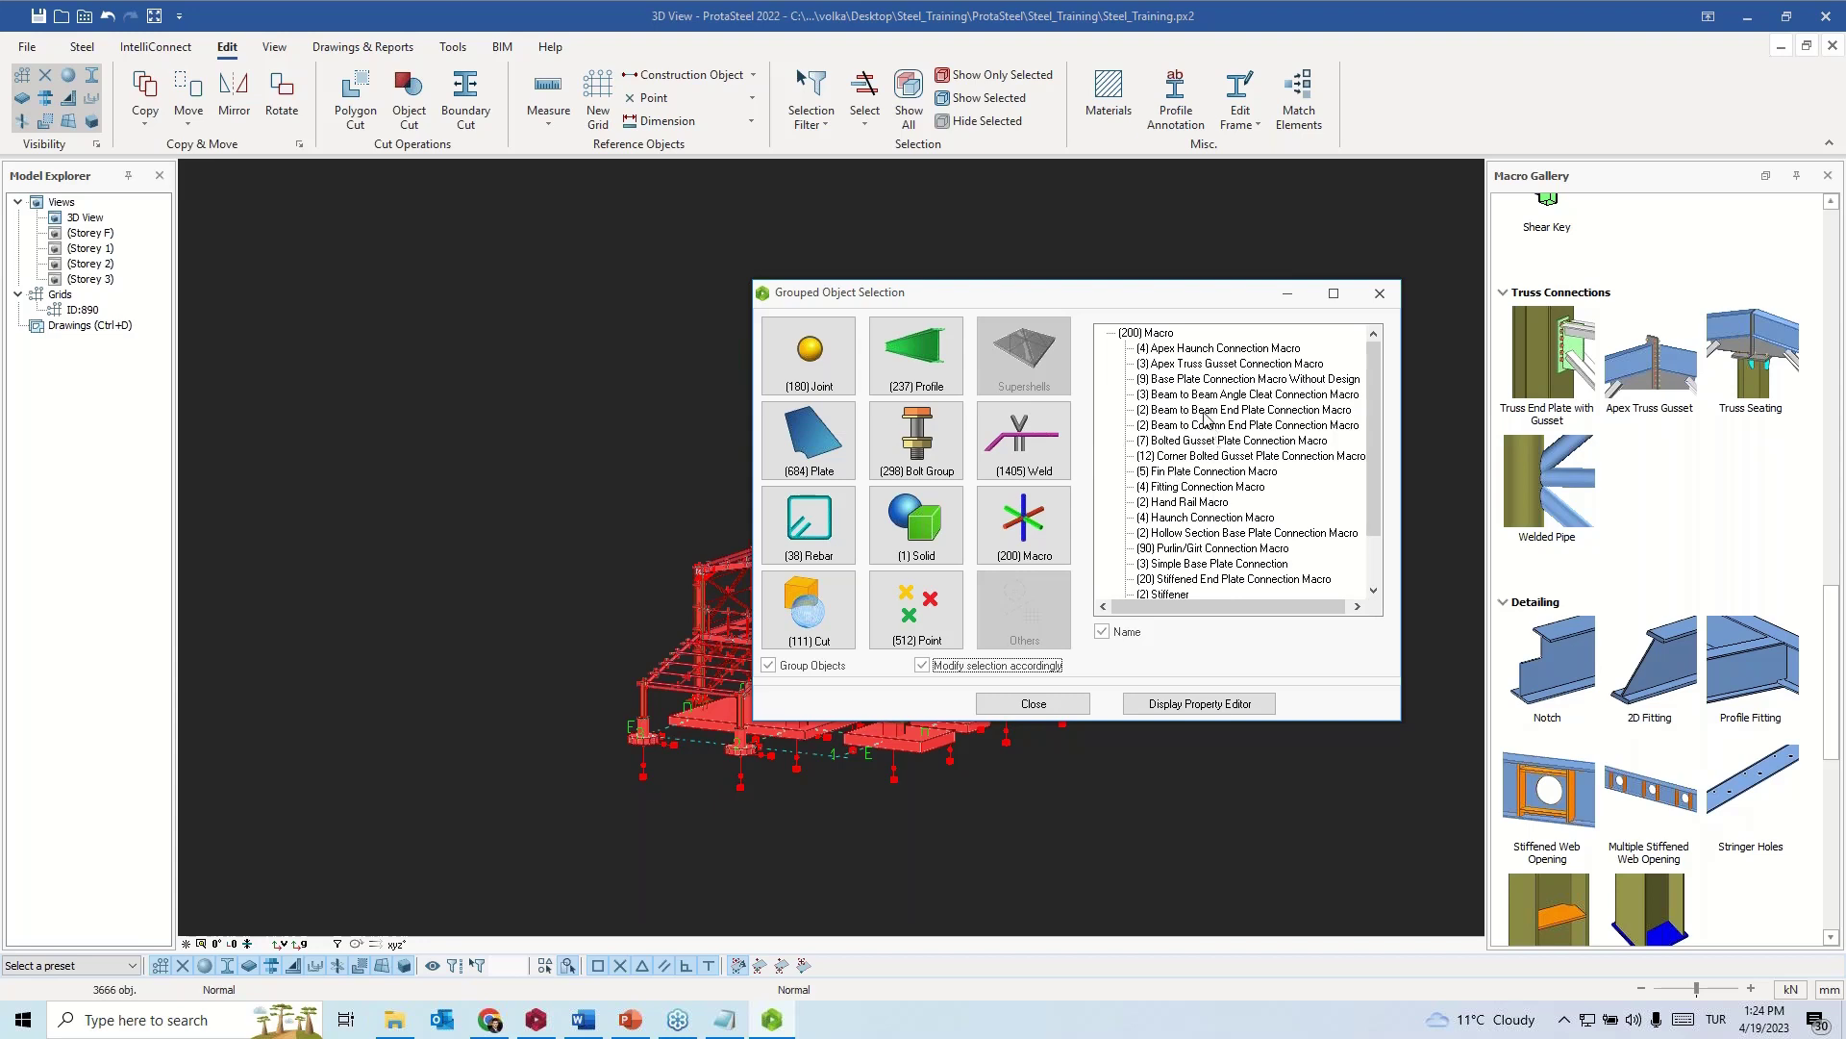
pyautogui.doubleClick(1200, 380)
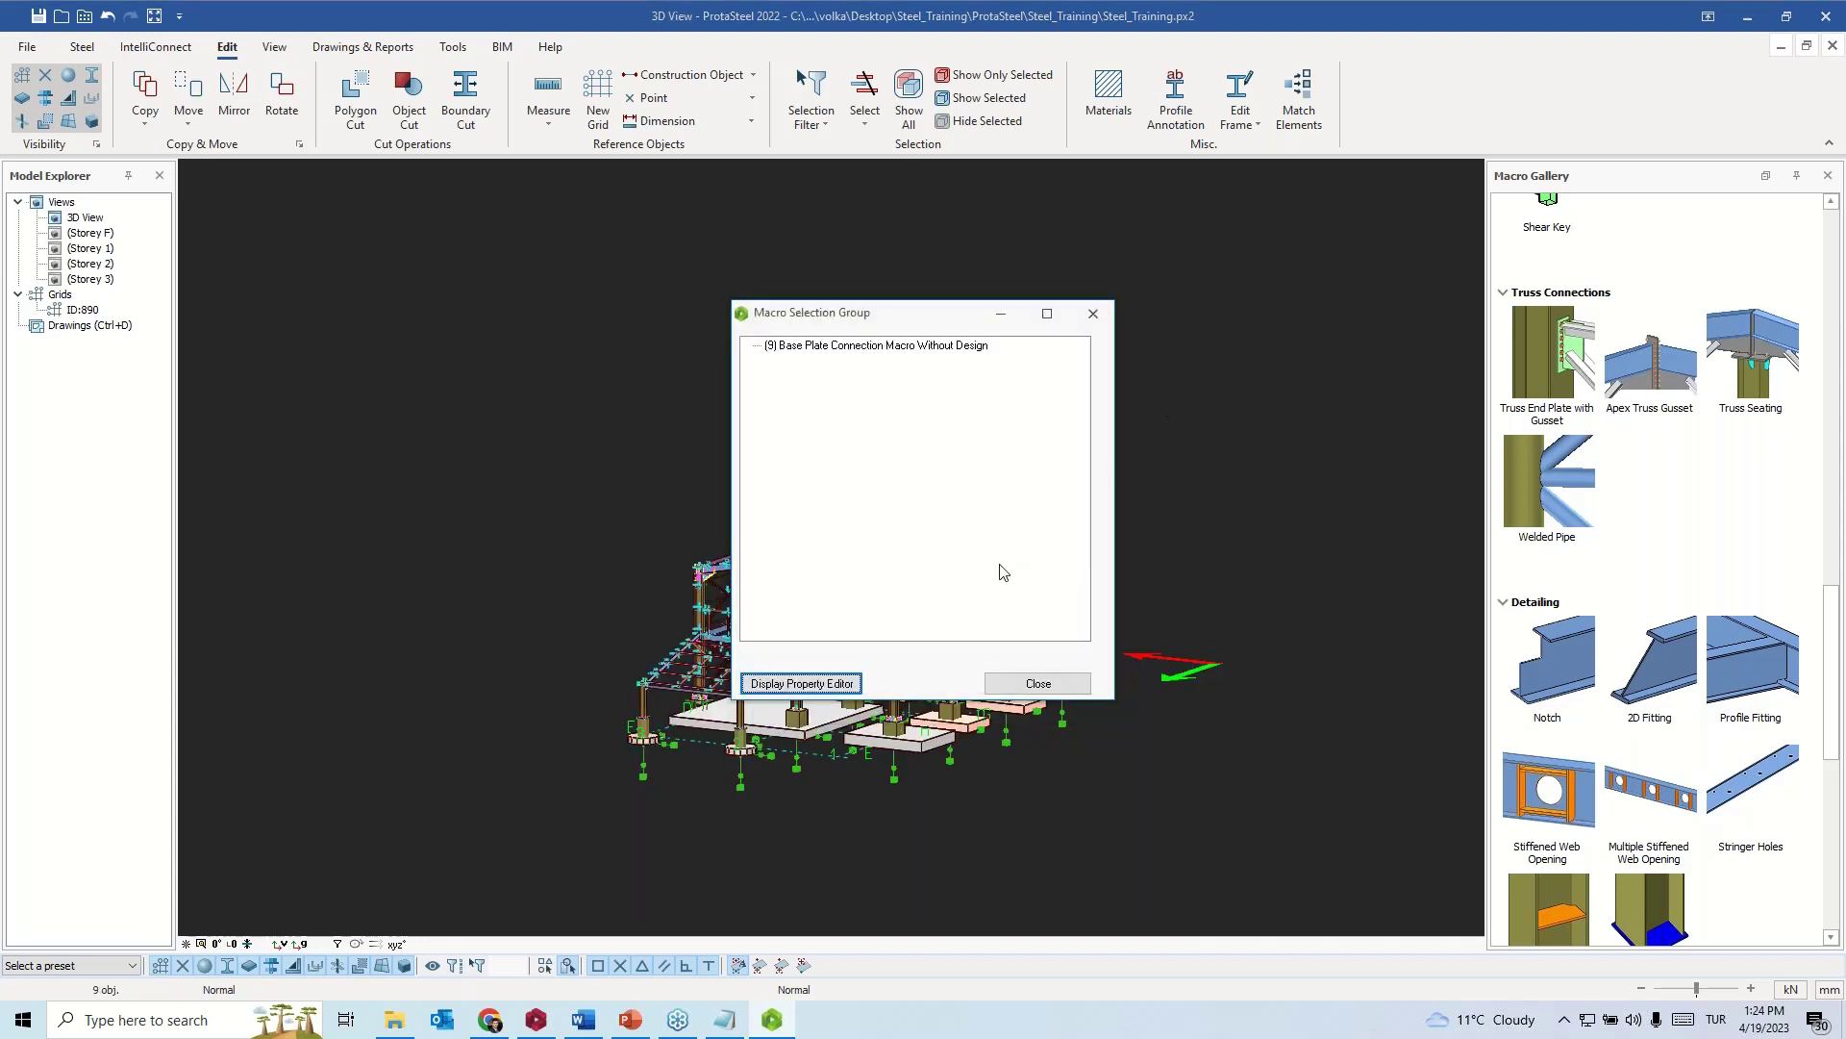
pyautogui.click(852, 348)
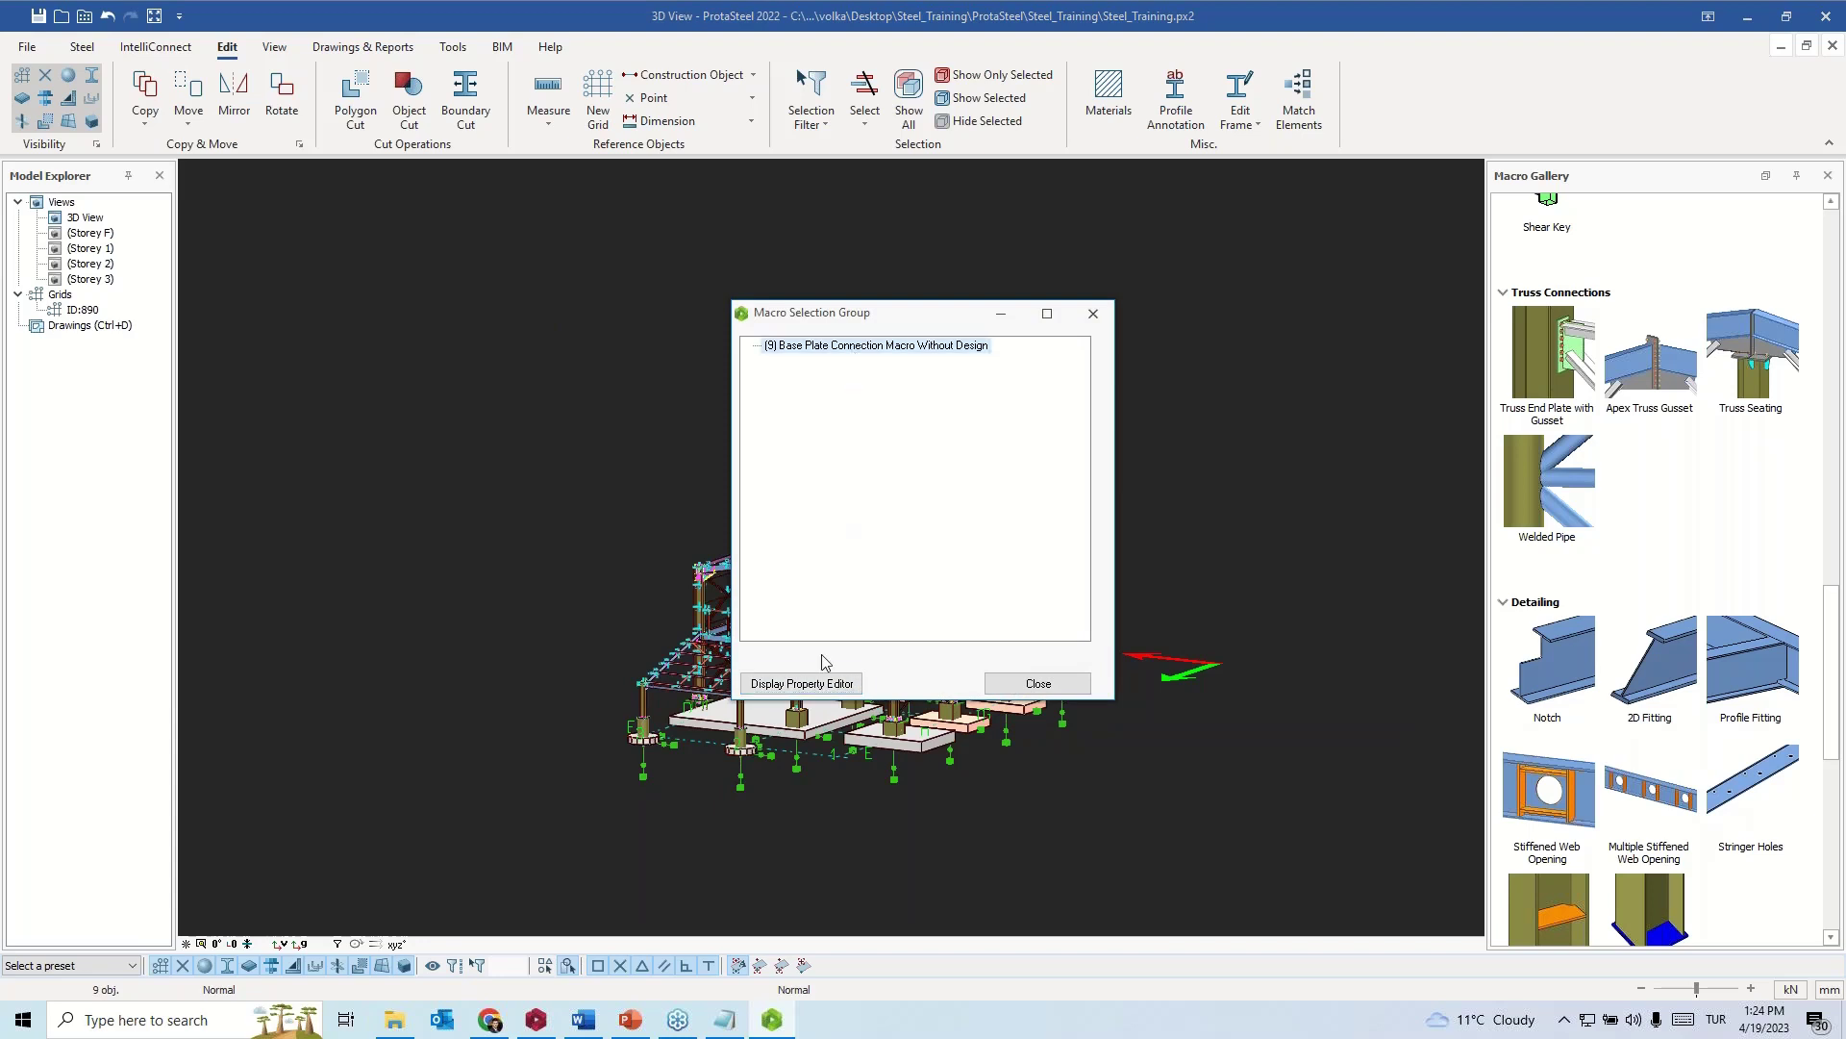
pyautogui.click(823, 684)
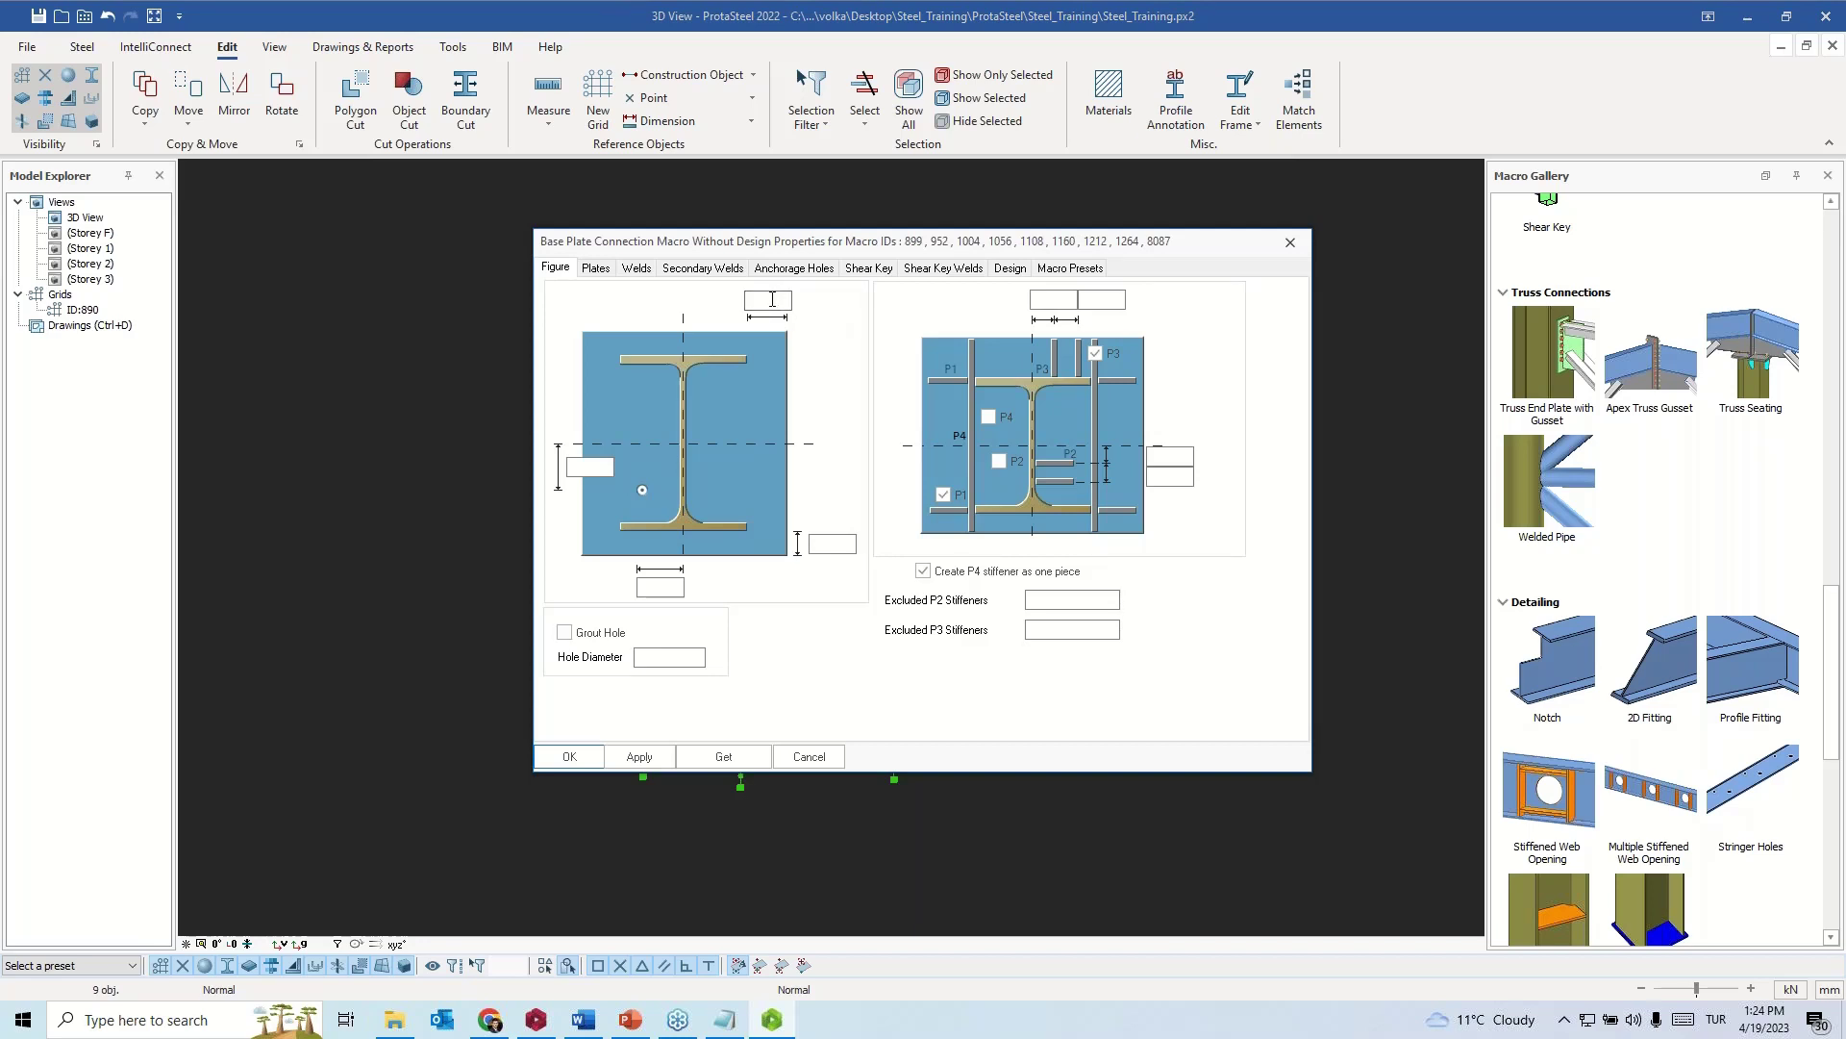
pyautogui.click(597, 270)
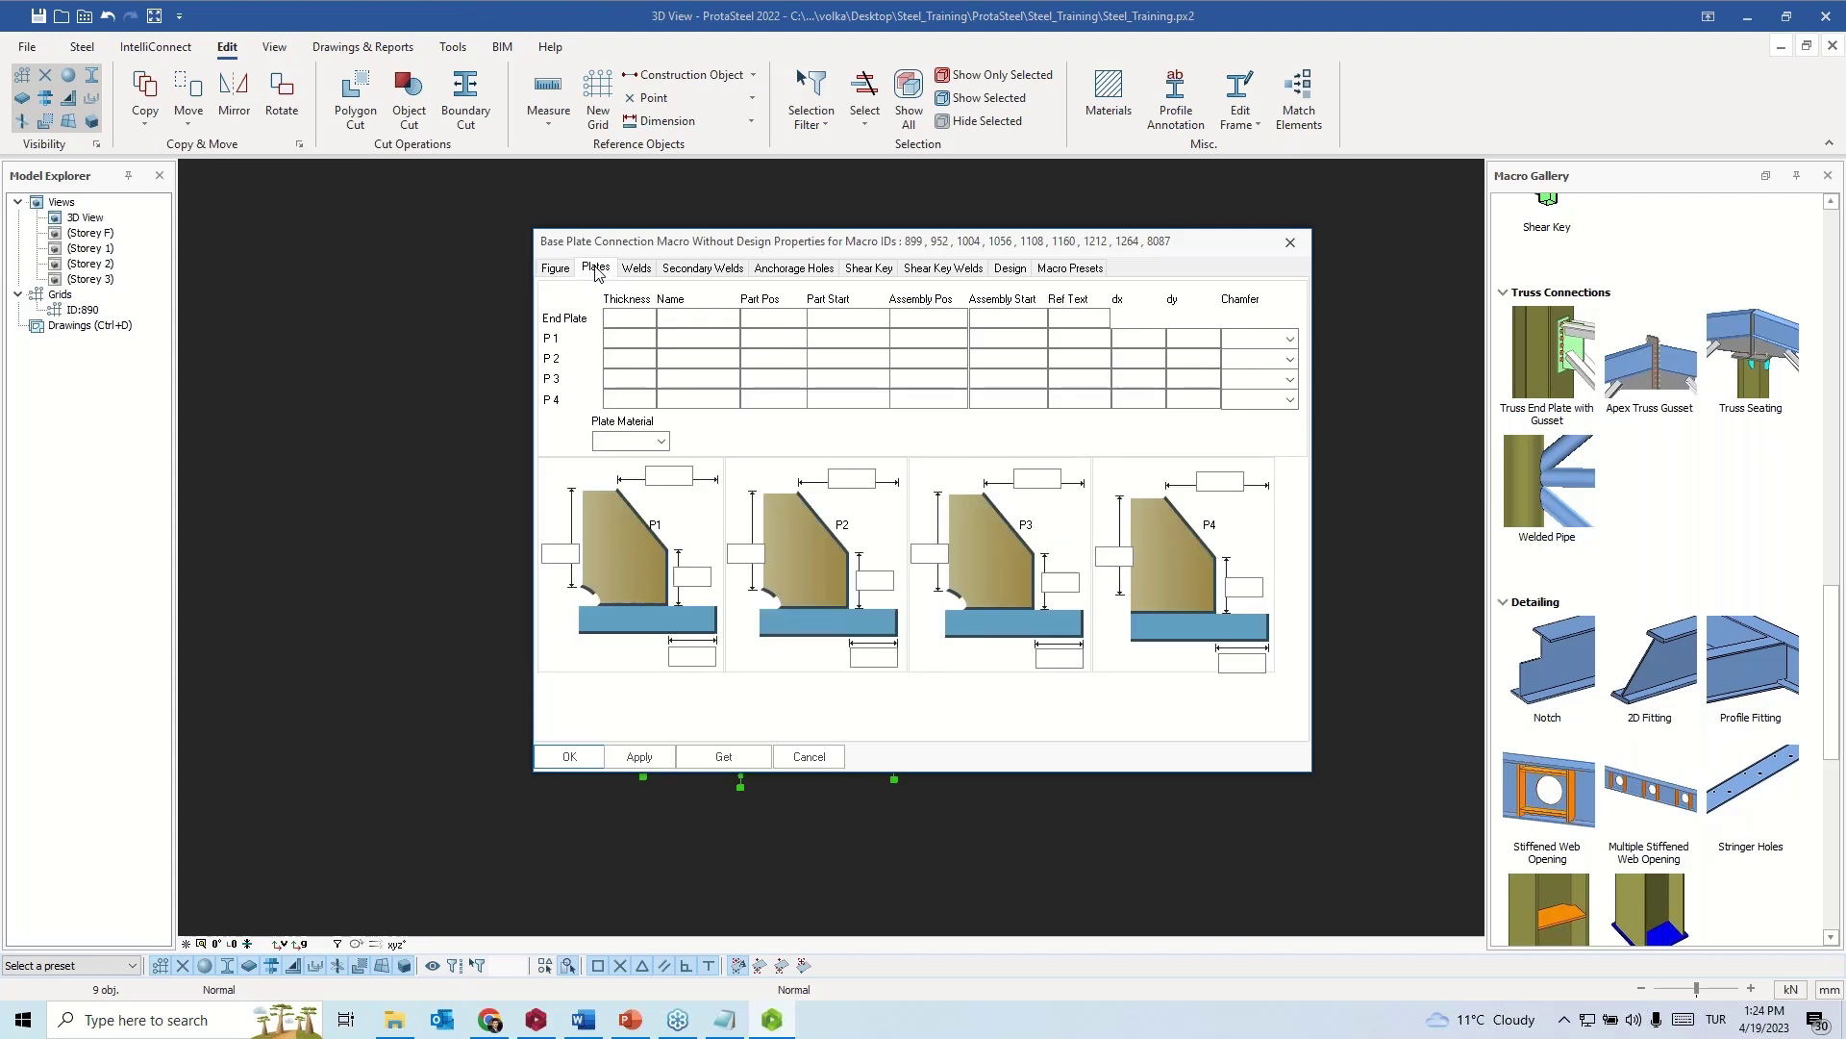
pyautogui.click(628, 320)
pyautogui.click(645, 760)
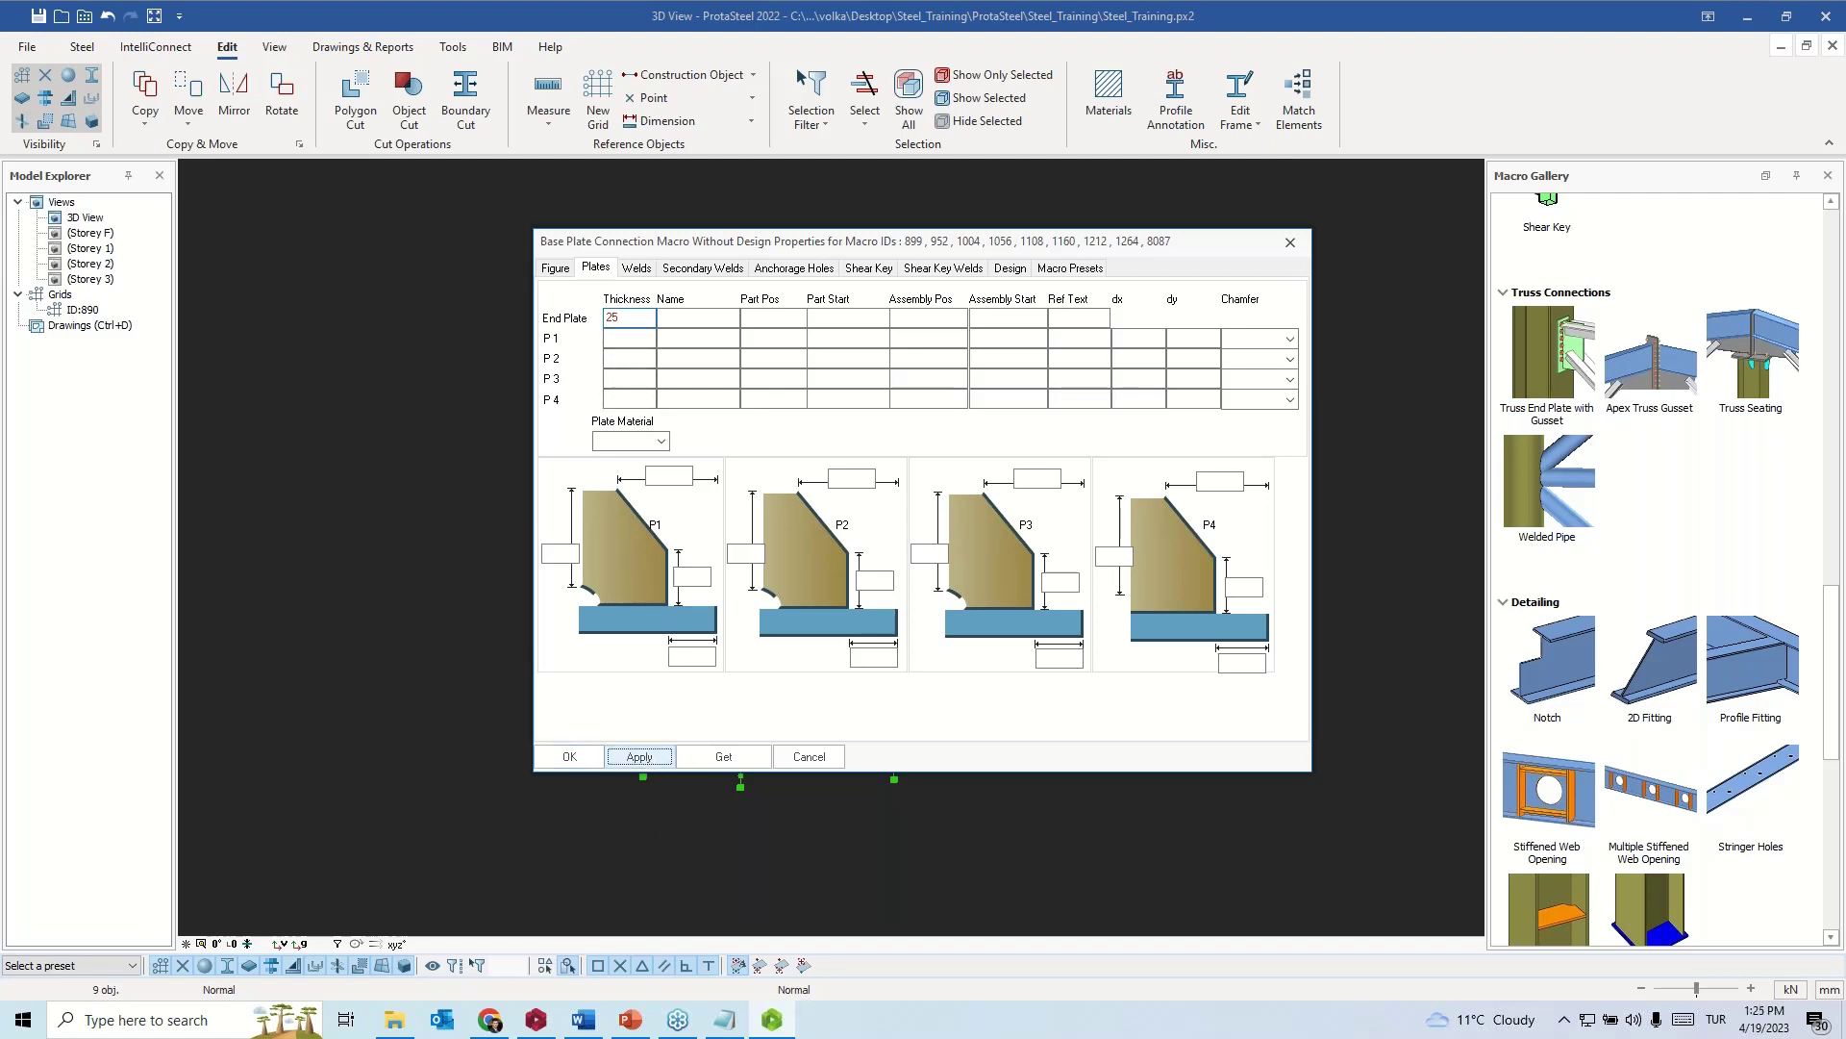
pyautogui.click(569, 757)
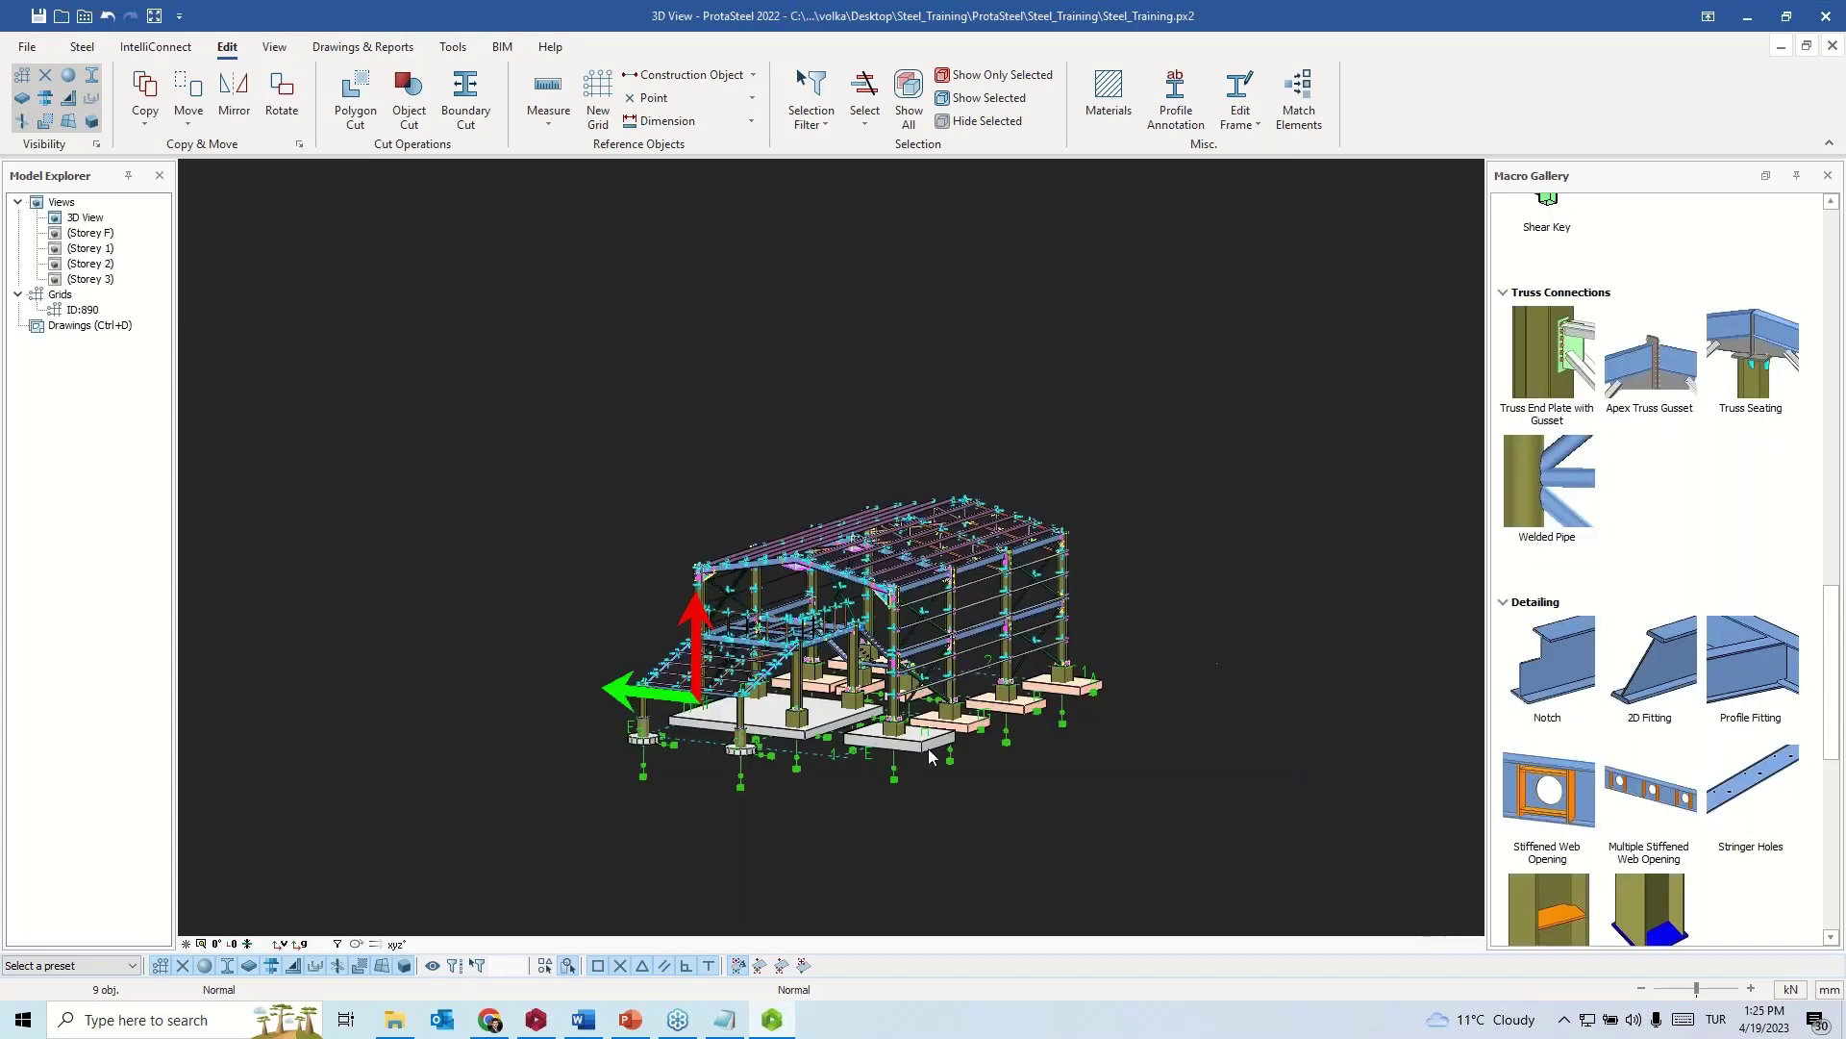
# - Check that column base plate 902 now reads 25 mm thick
pyautogui.scroll(10, 902, 744)
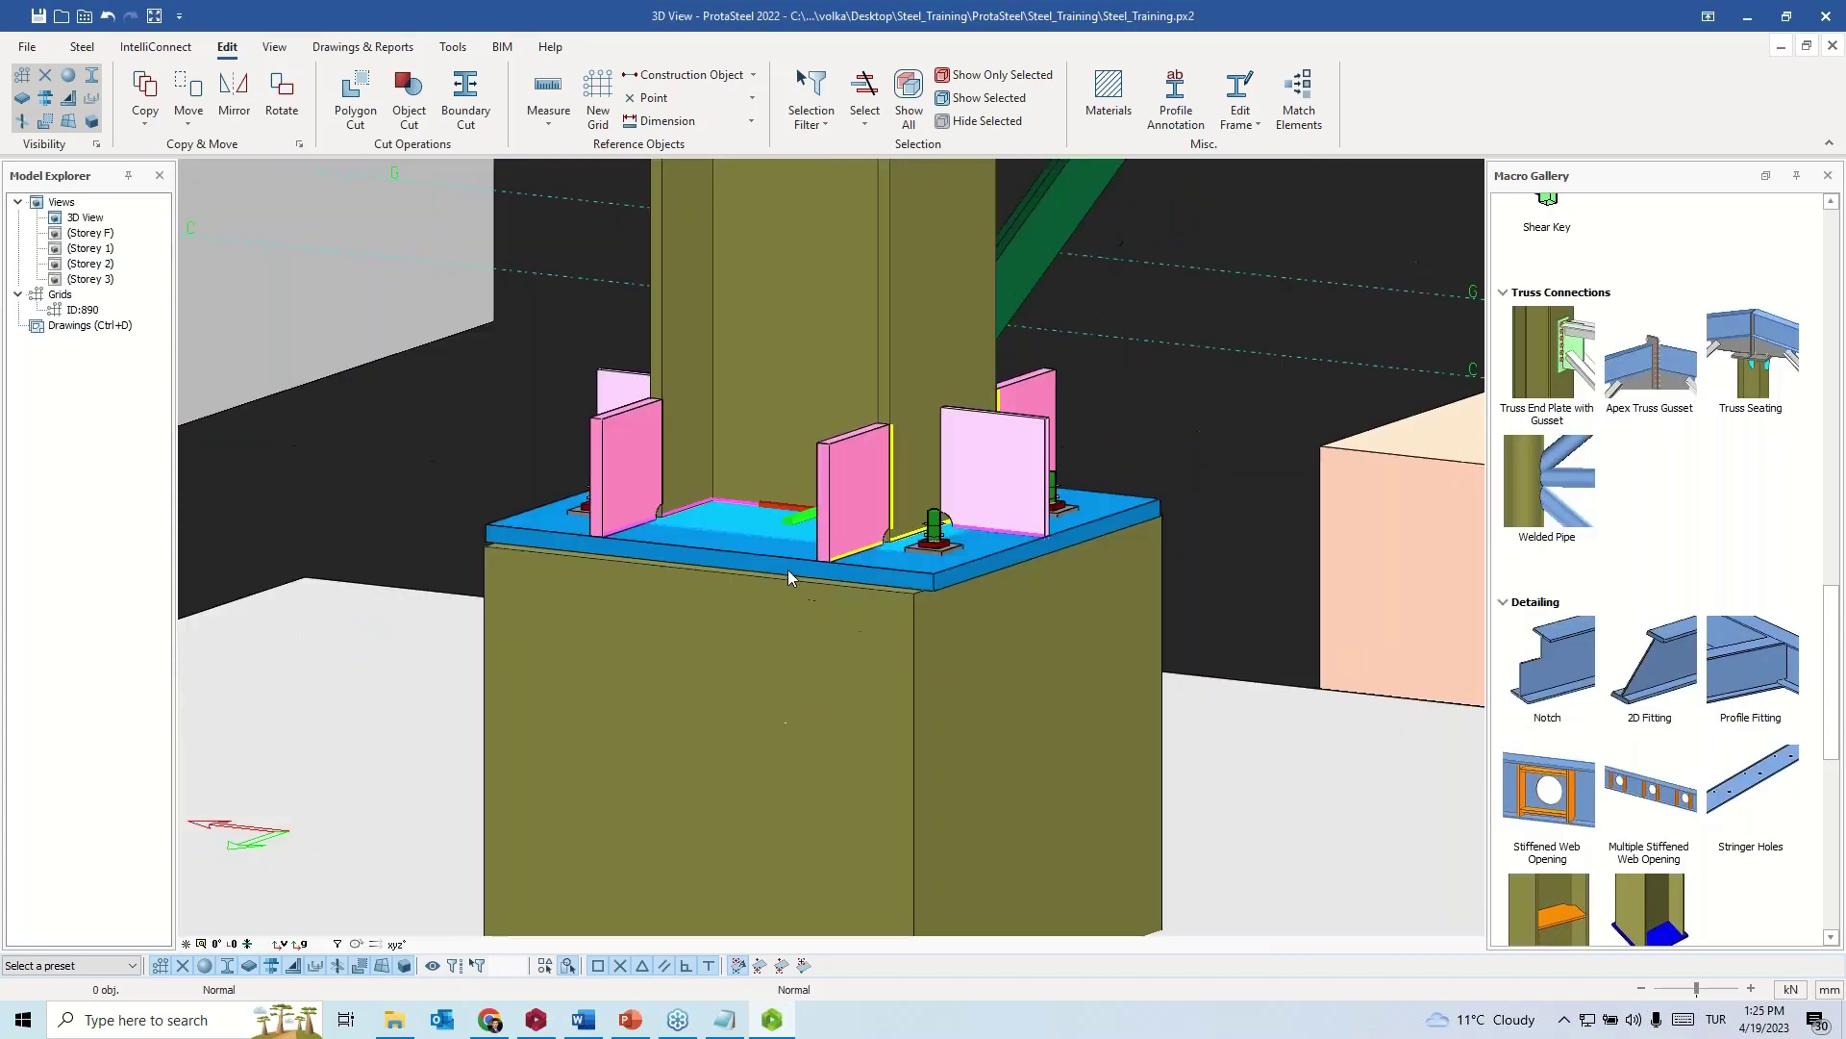
pyautogui.doubleClick(777, 560)
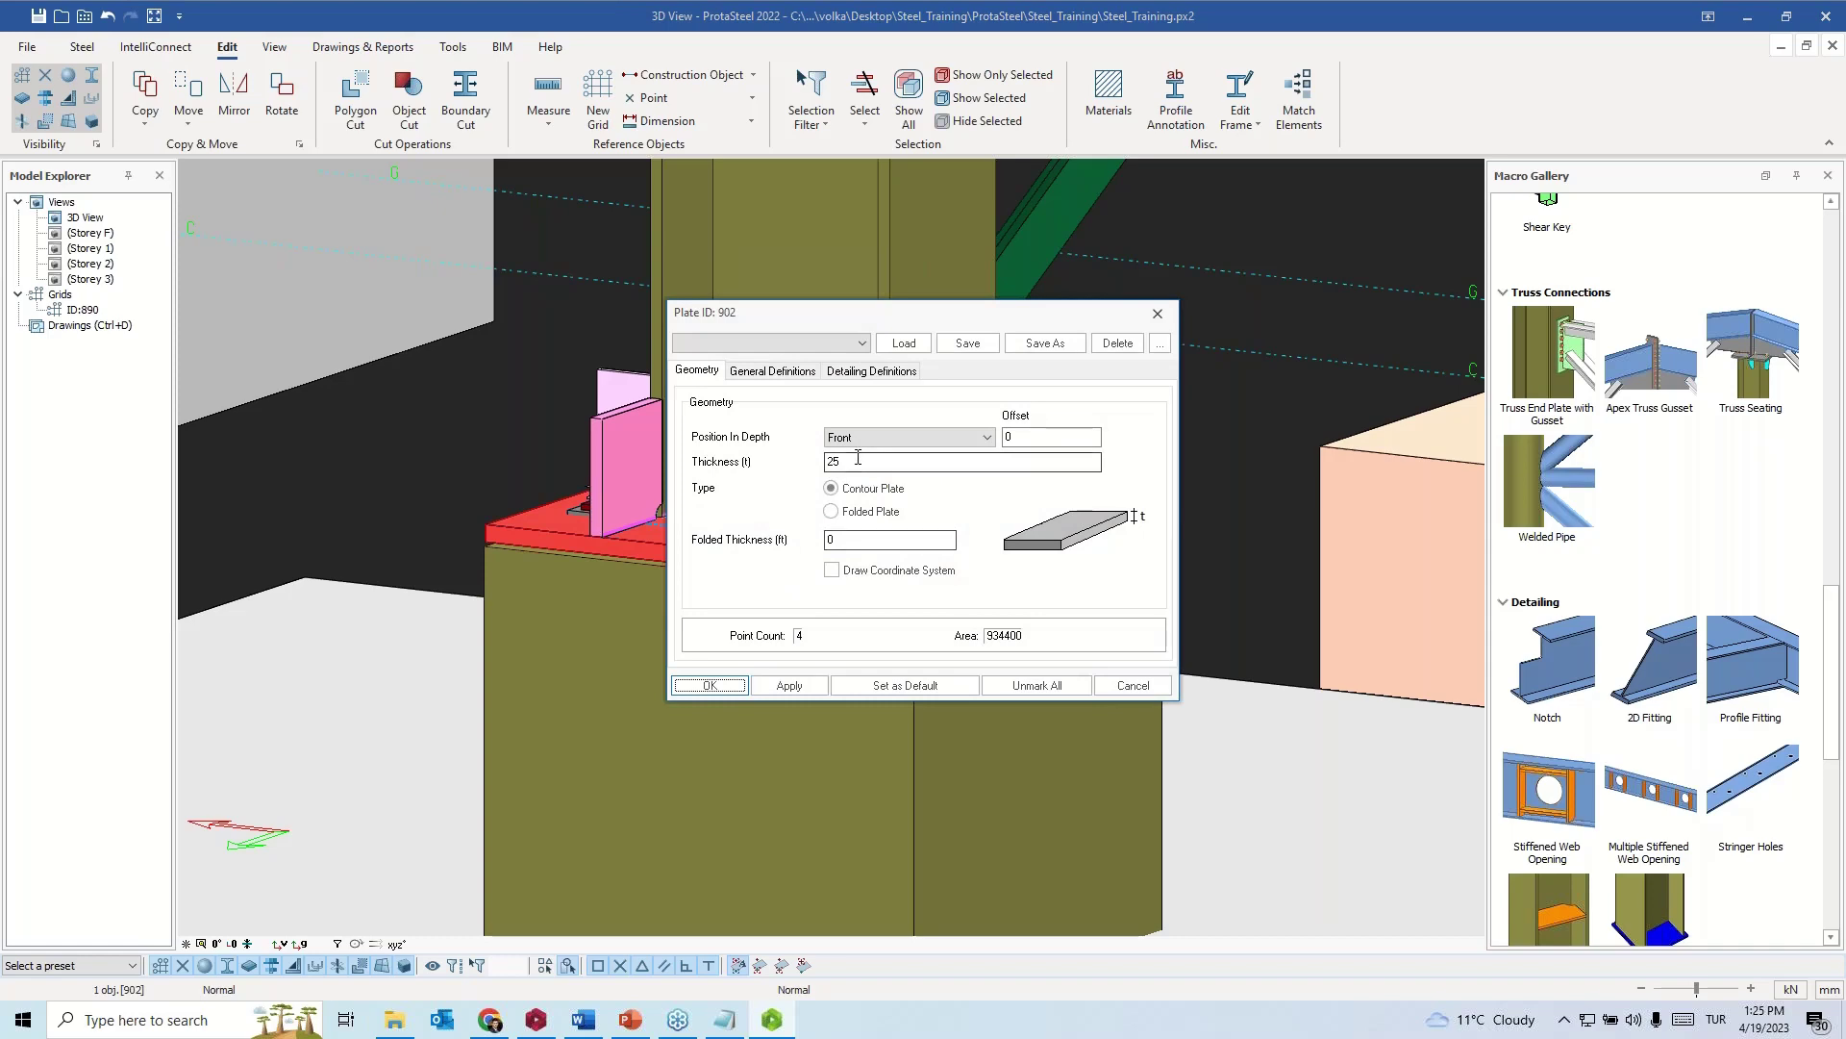
pyautogui.doubleClick(834, 461)
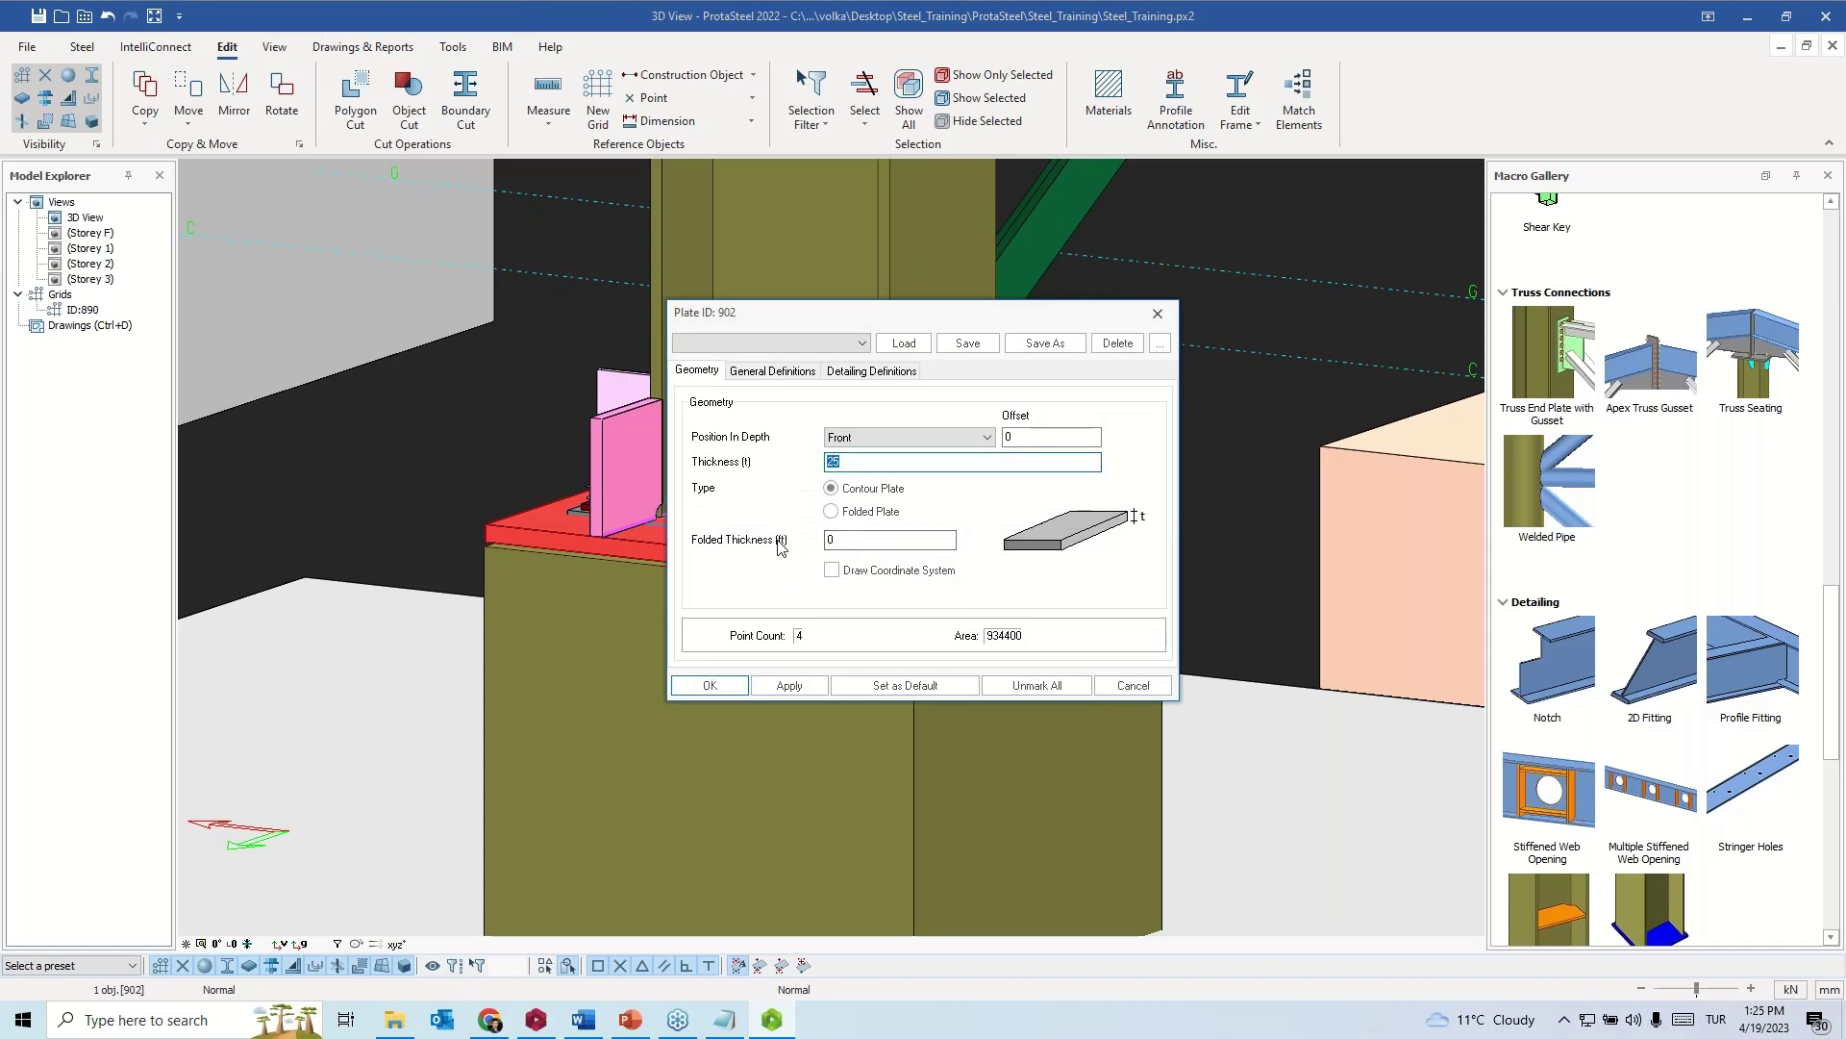
pyautogui.click(1158, 315)
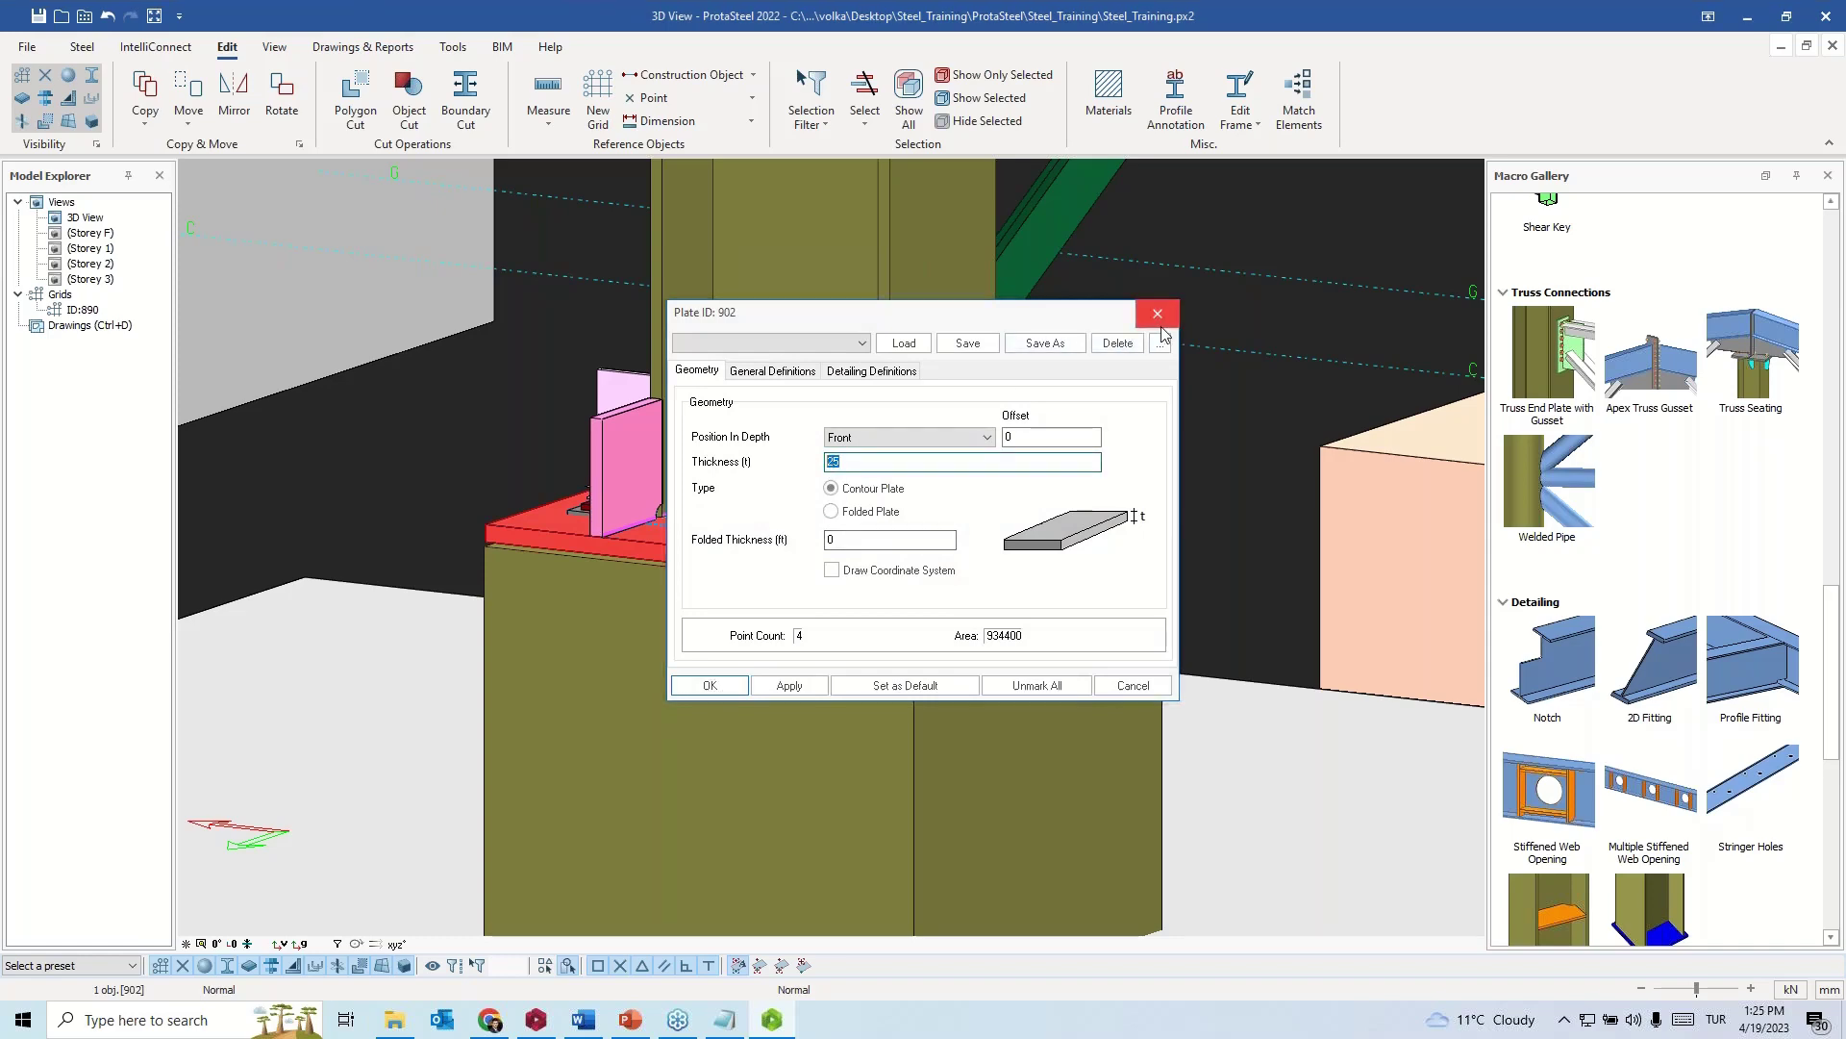
pyautogui.scroll(-10, 1164, 334)
# - Pan to the front corner column, select it and orbit the view around it
pyautogui.moveTo(1068, 492); pyautogui.dragTo(975, 642, button='middle')
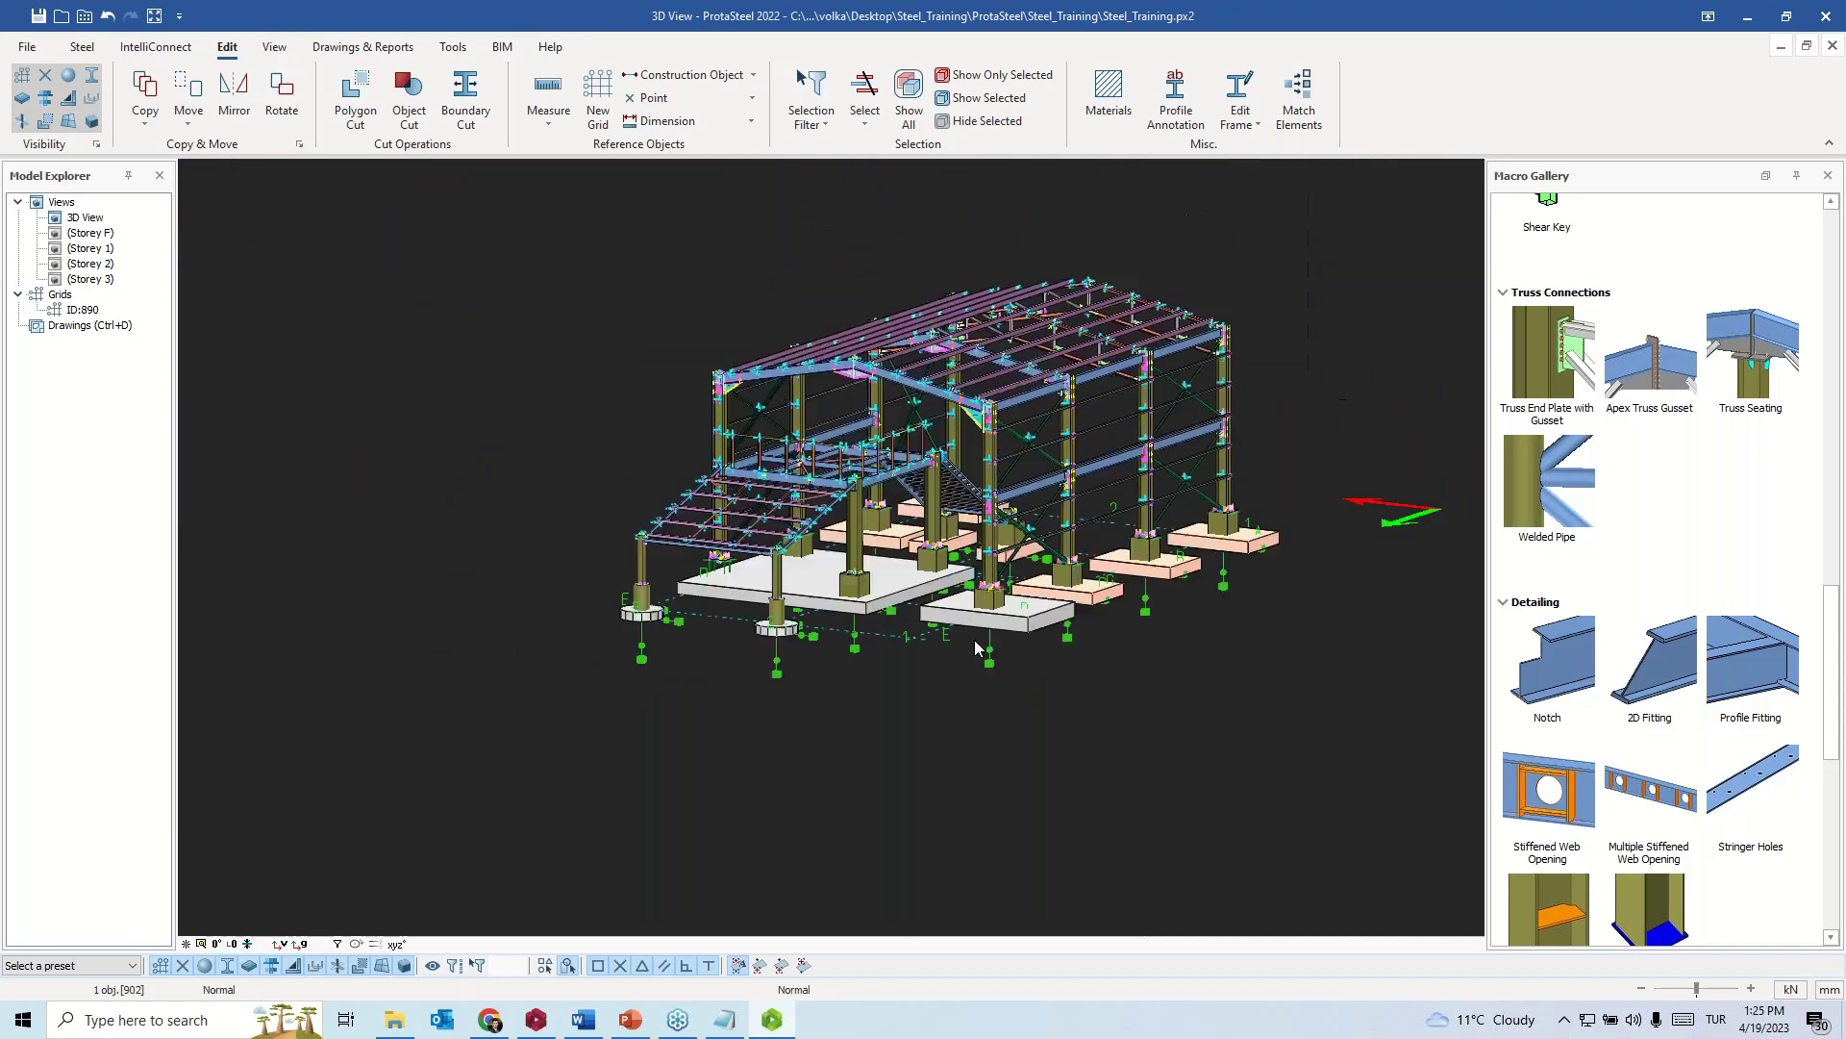
pyautogui.click(989, 447)
pyautogui.keyDown('ctrl'); pyautogui.moveTo(989, 447); pyautogui.dragTo(855, 457, button='middle'); pyautogui.keyUp('ctrl')
# - Zoom in on the corner column top and select its beam-to-column connection macro
pyautogui.scroll(5, 1020, 423)
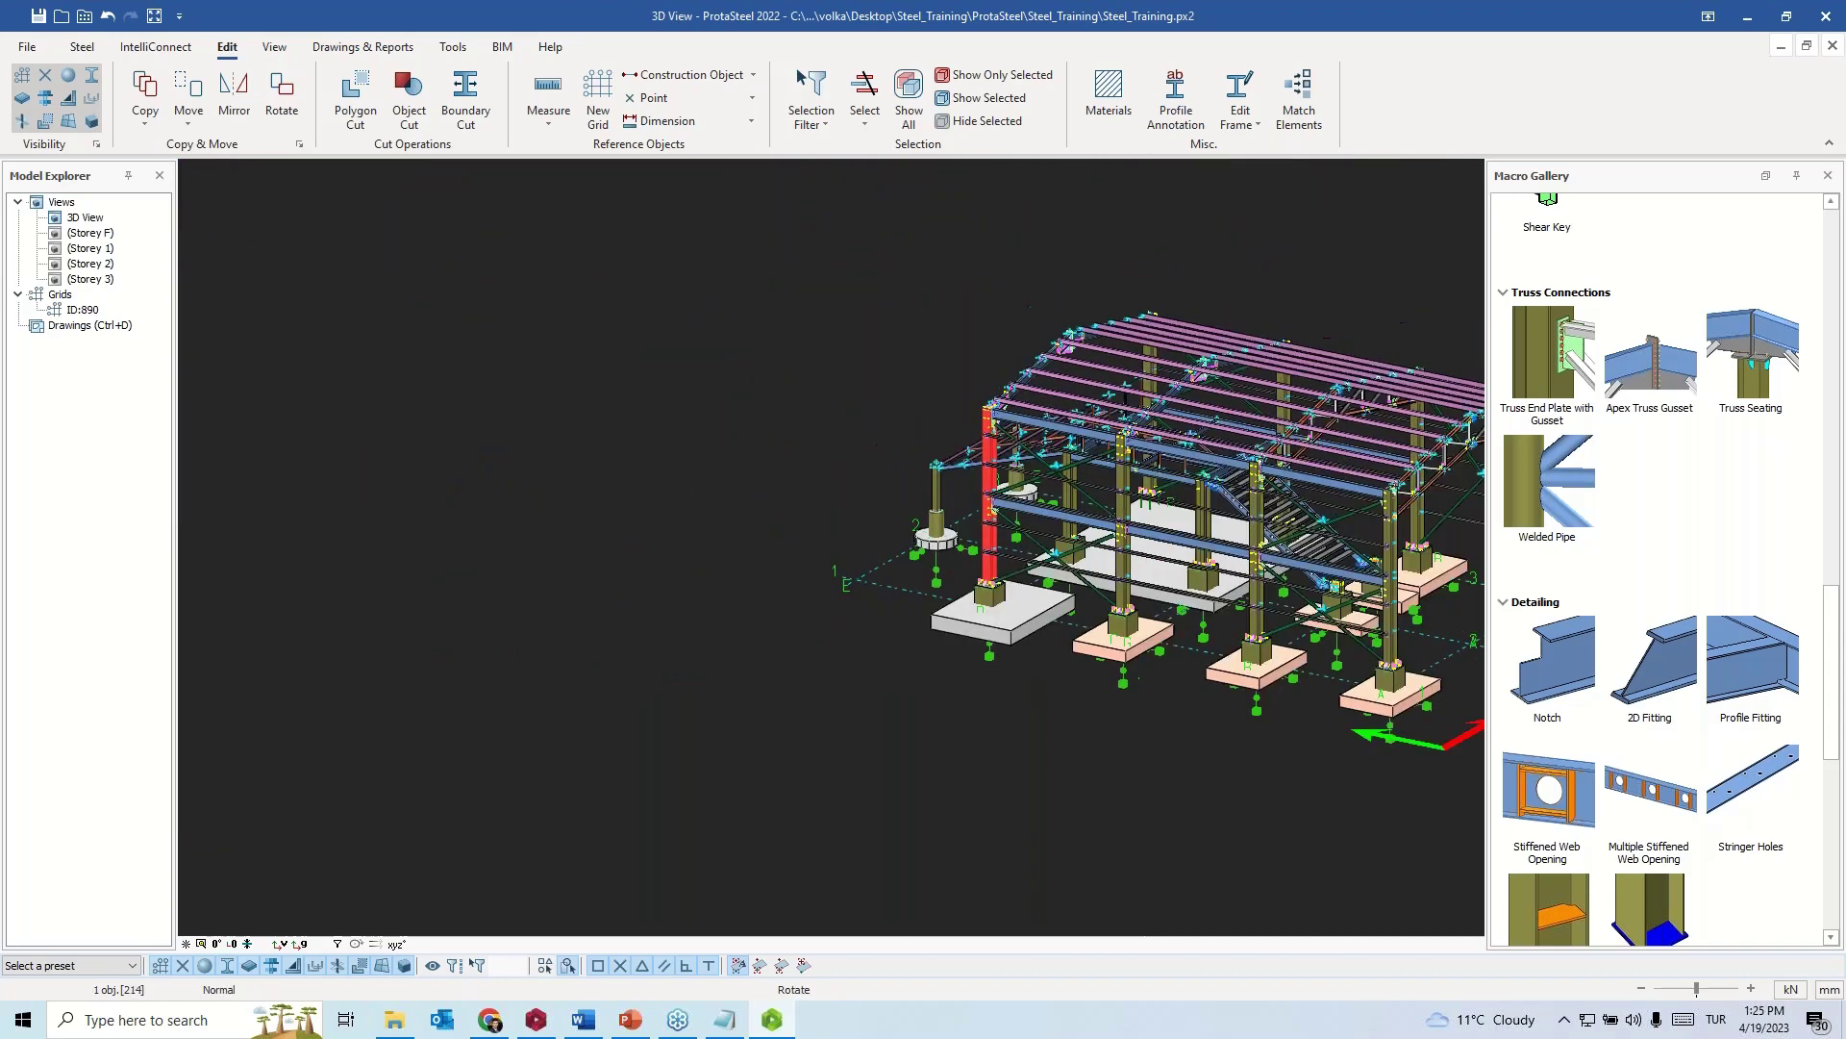
pyautogui.scroll(8, 867, 346)
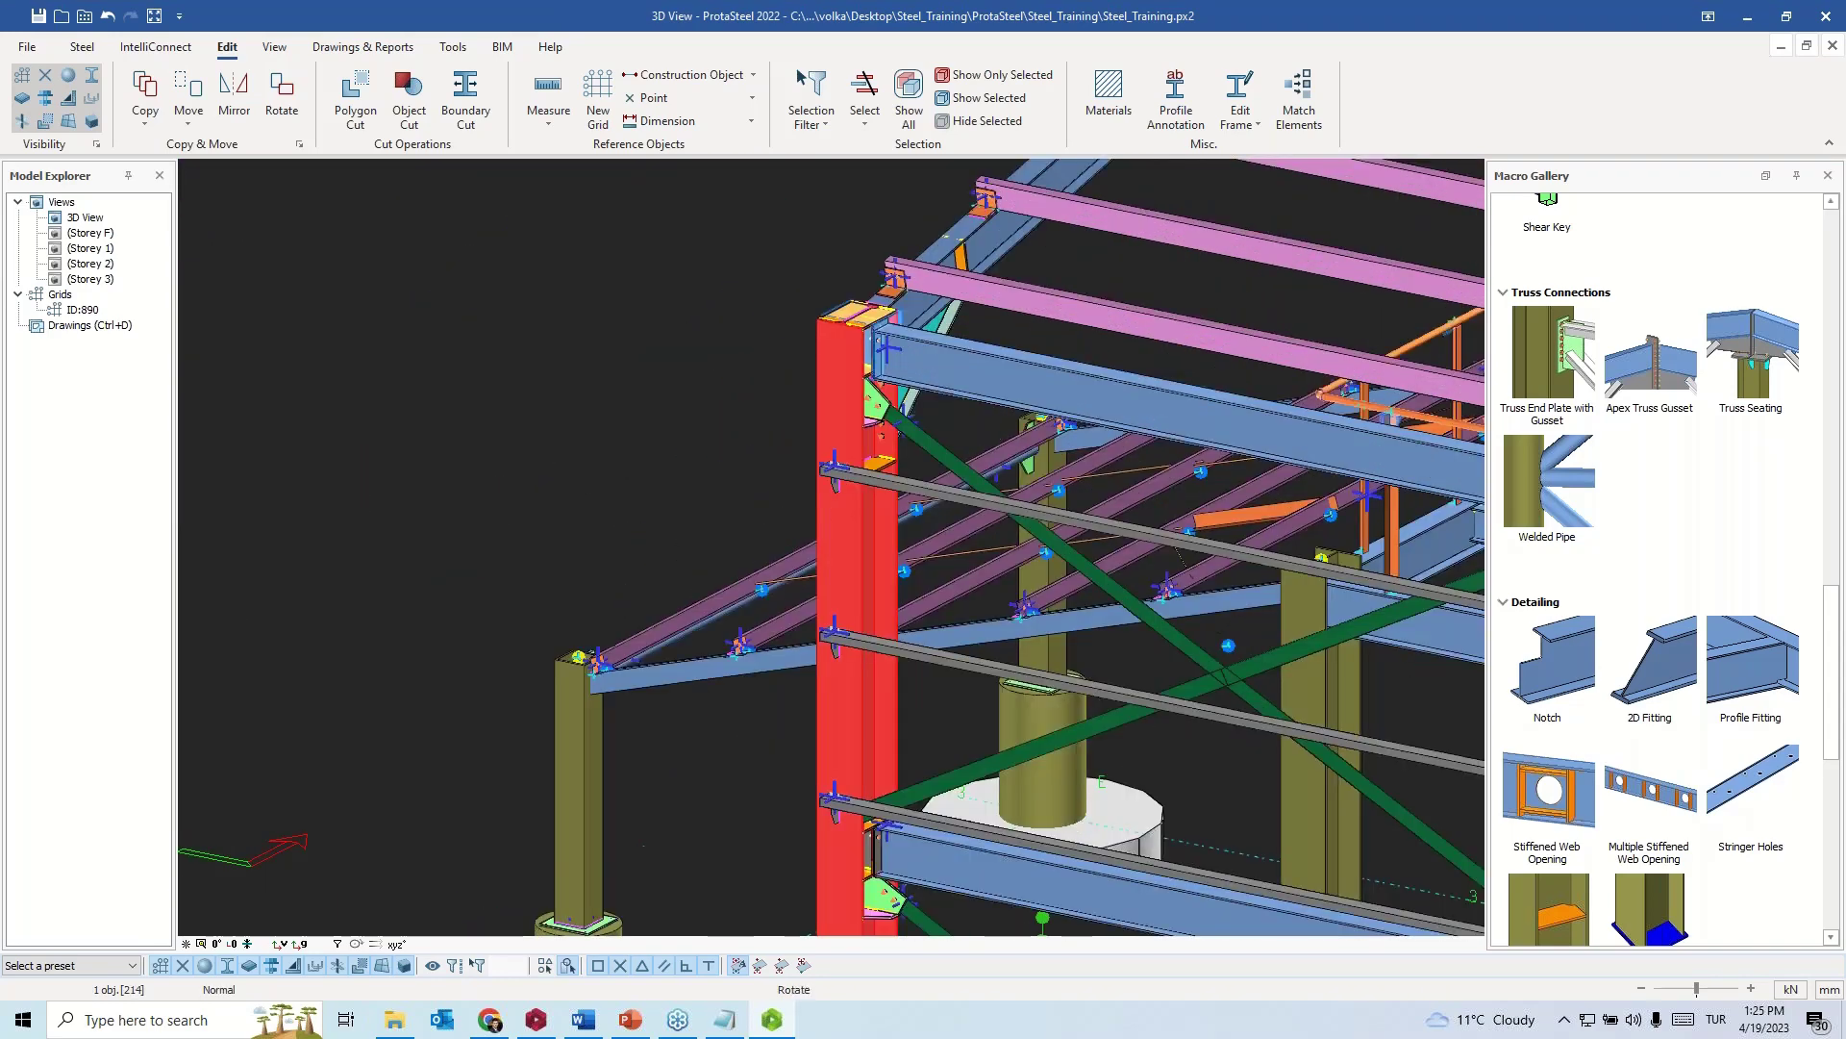
pyautogui.scroll(4, 870, 344)
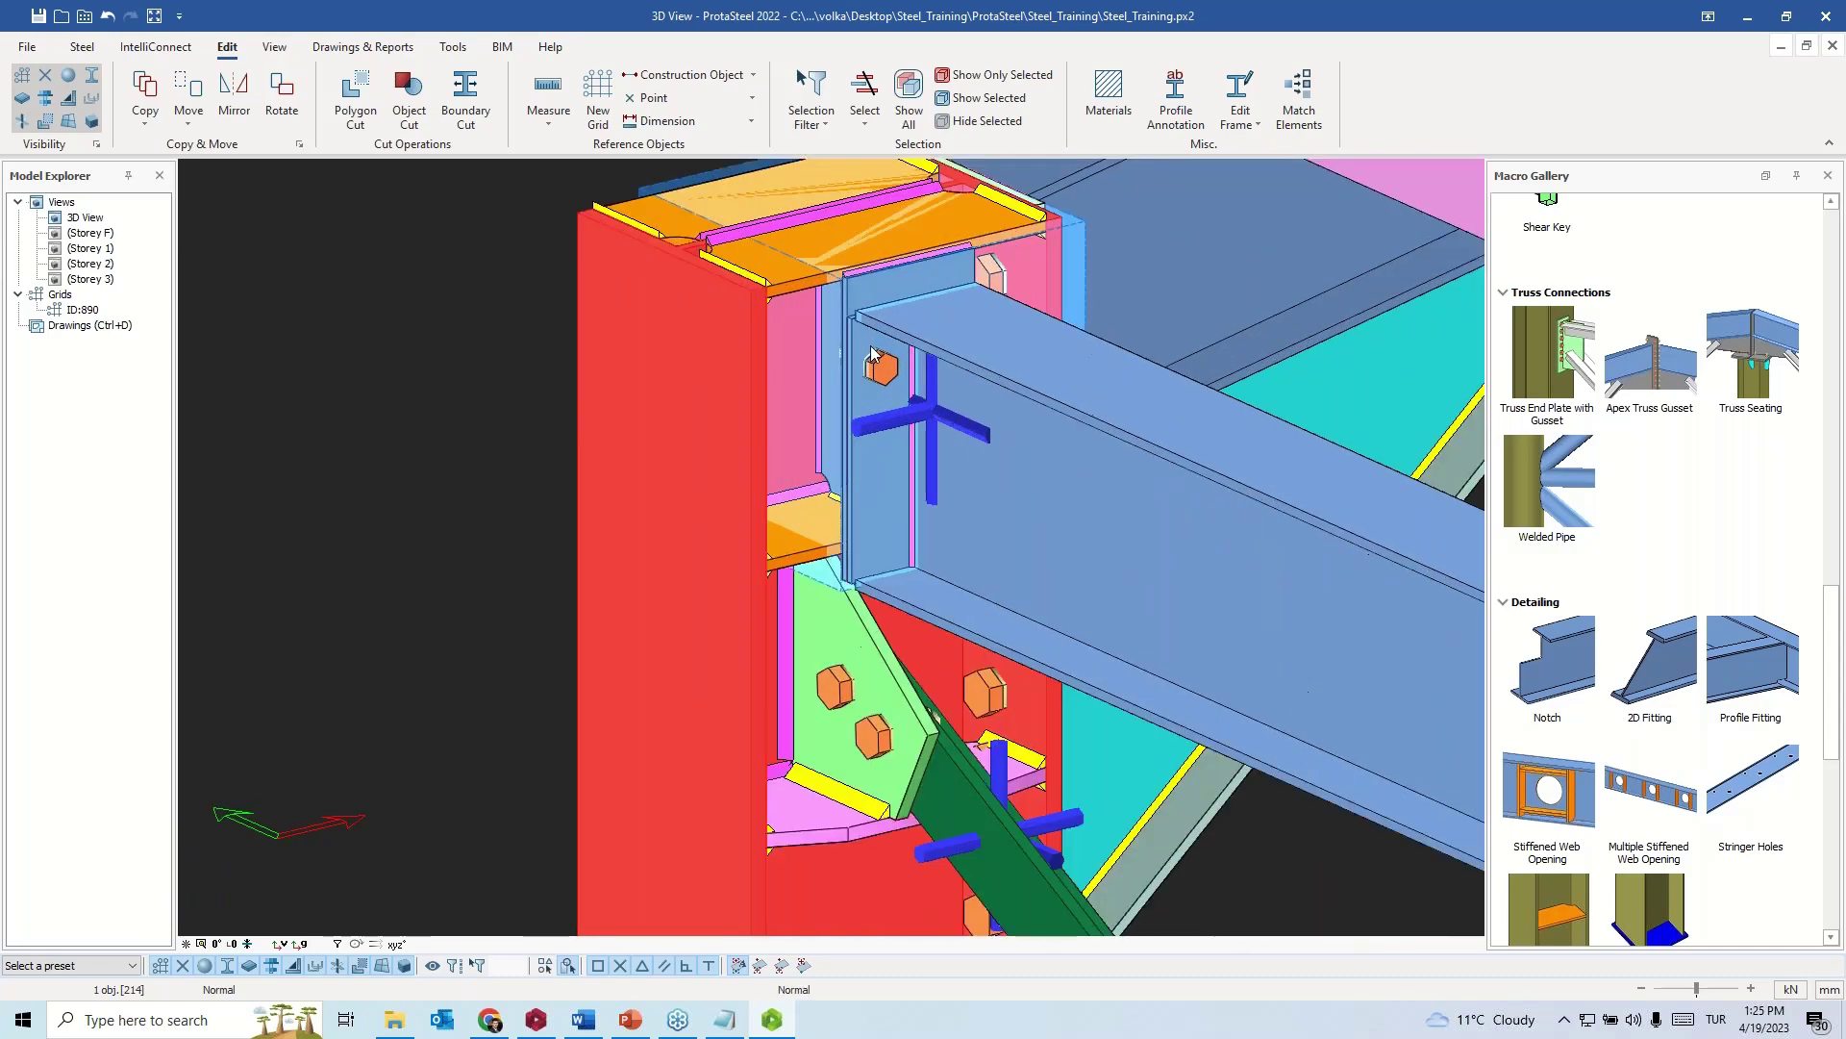
pyautogui.scroll(-4, 846, 342)
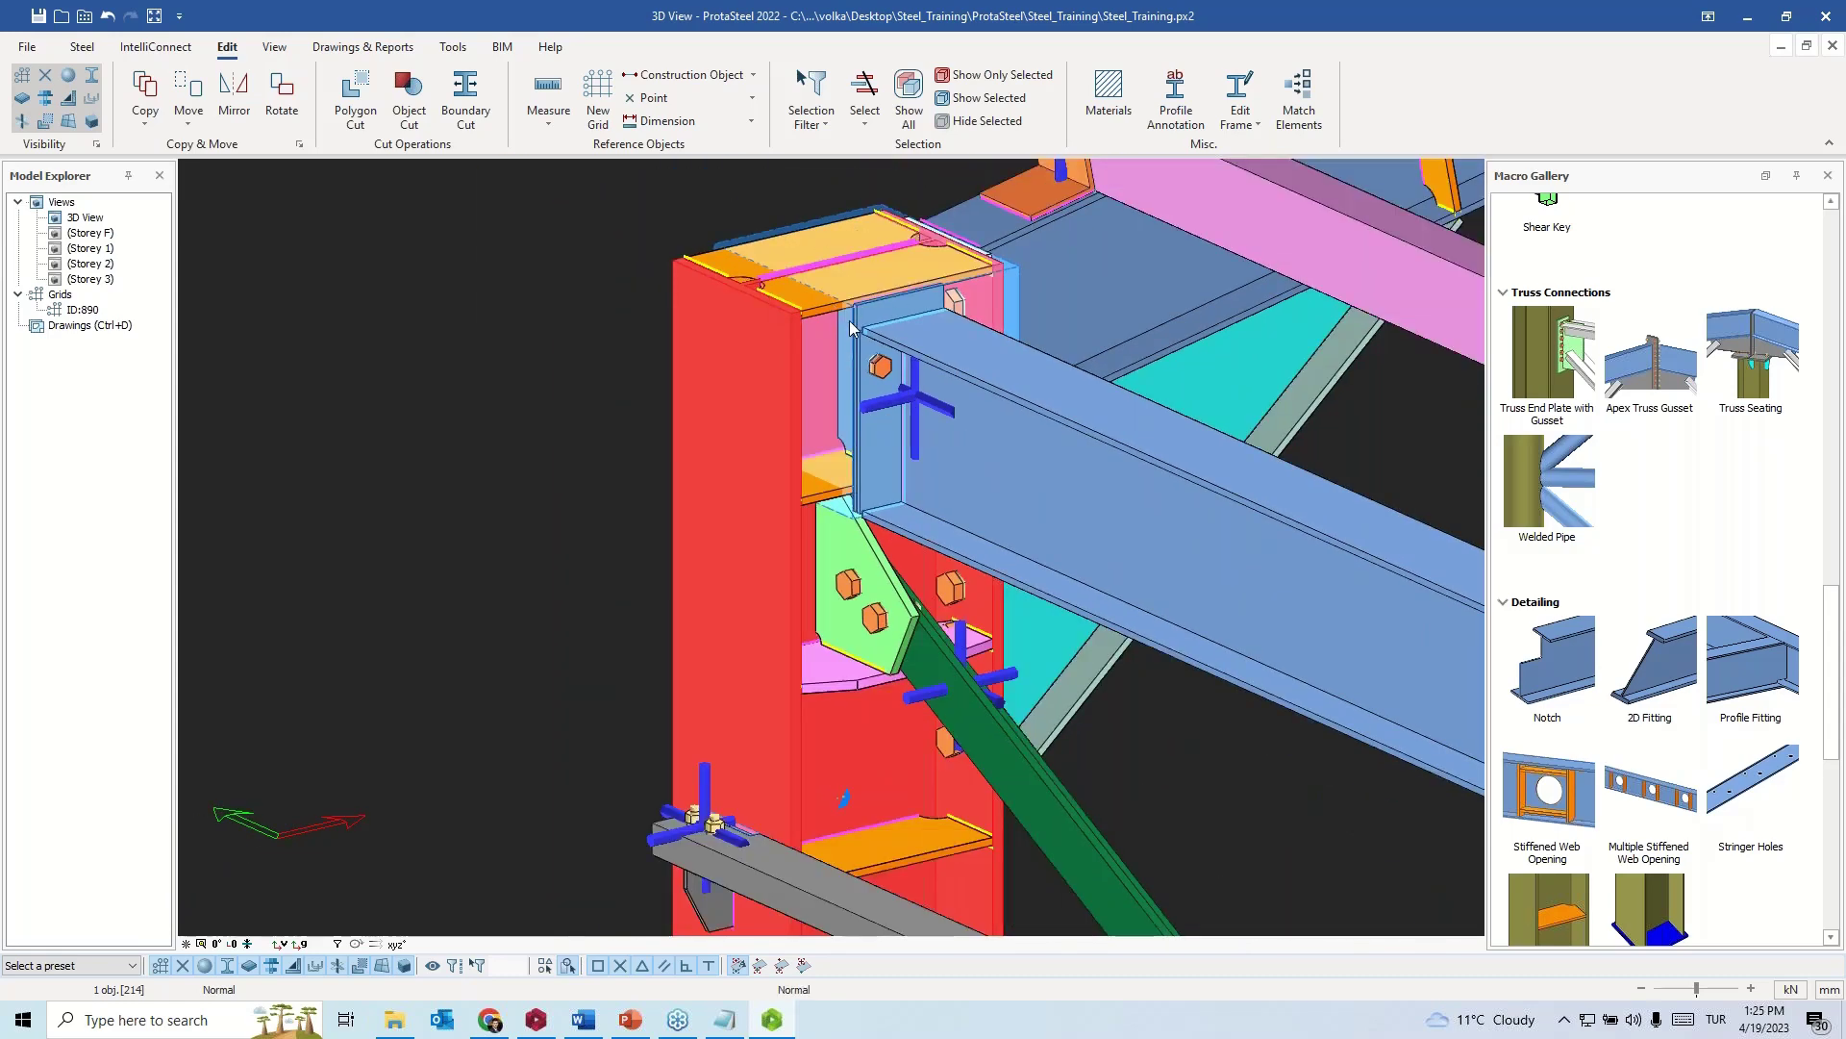
pyautogui.click(874, 392)
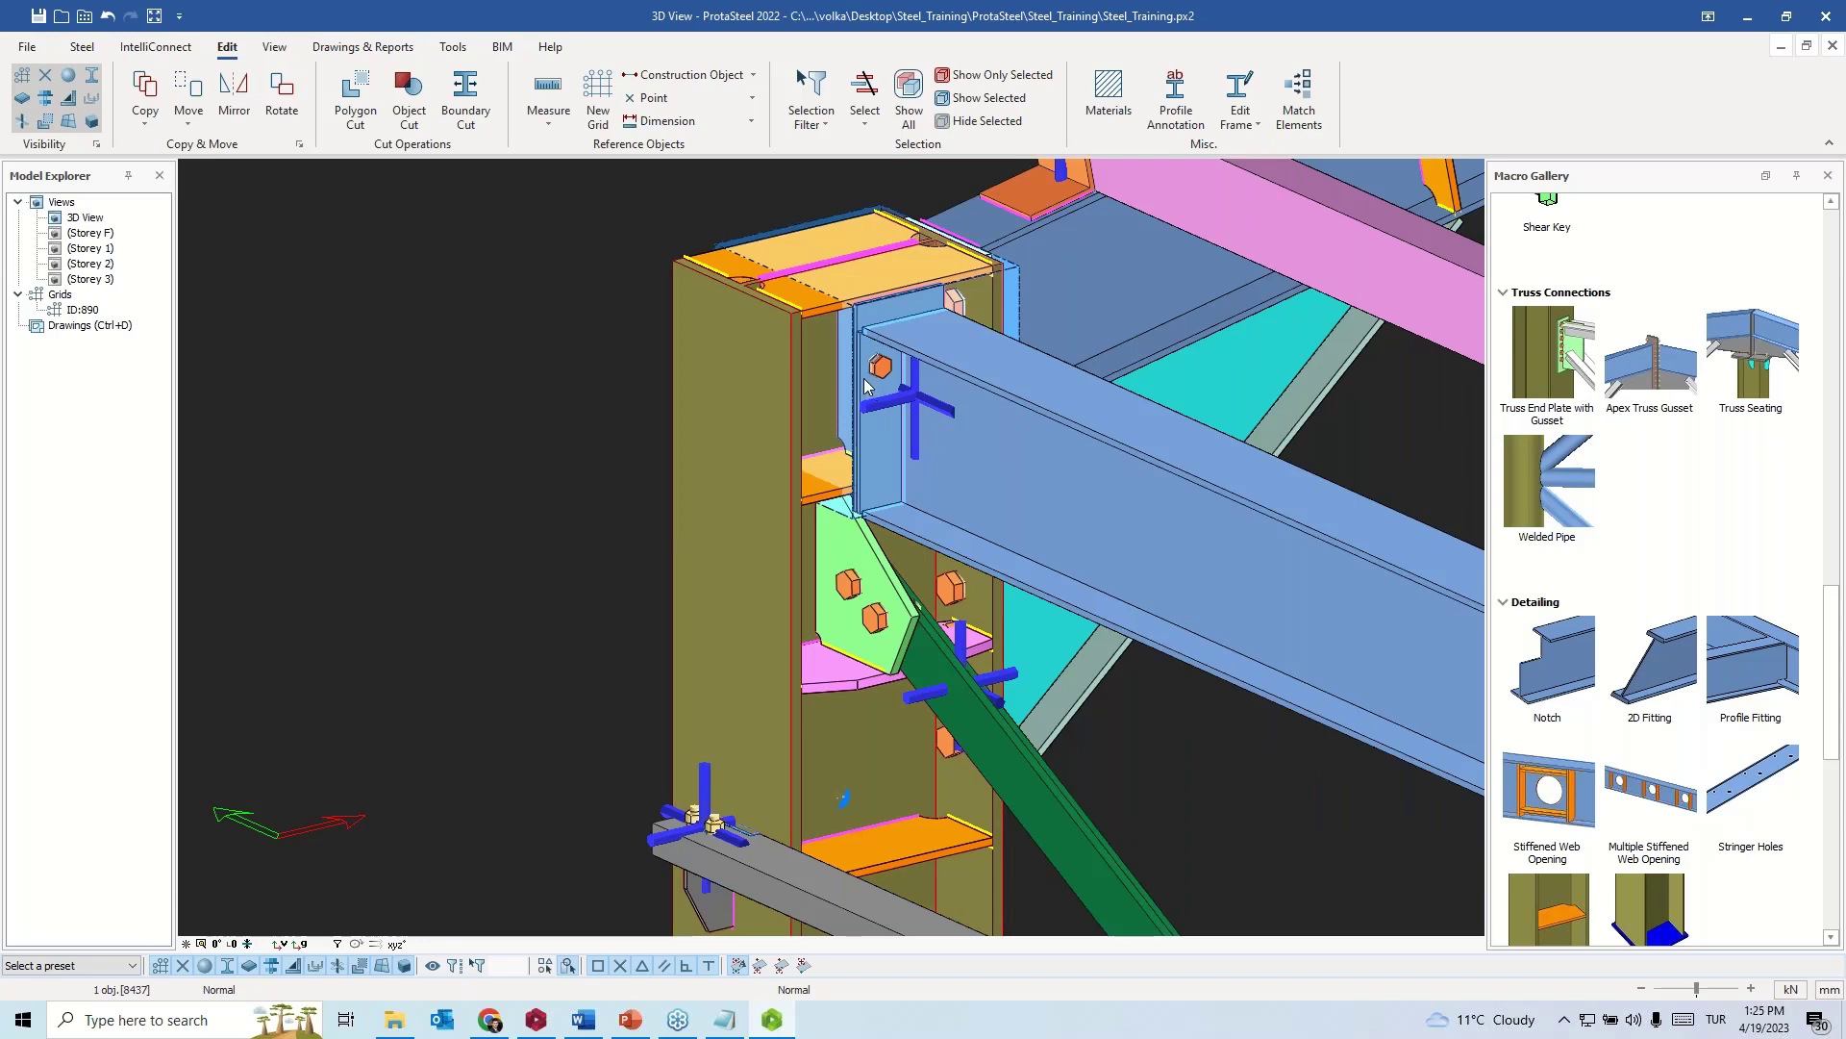
pyautogui.click(831, 316)
pyautogui.click(831, 326)
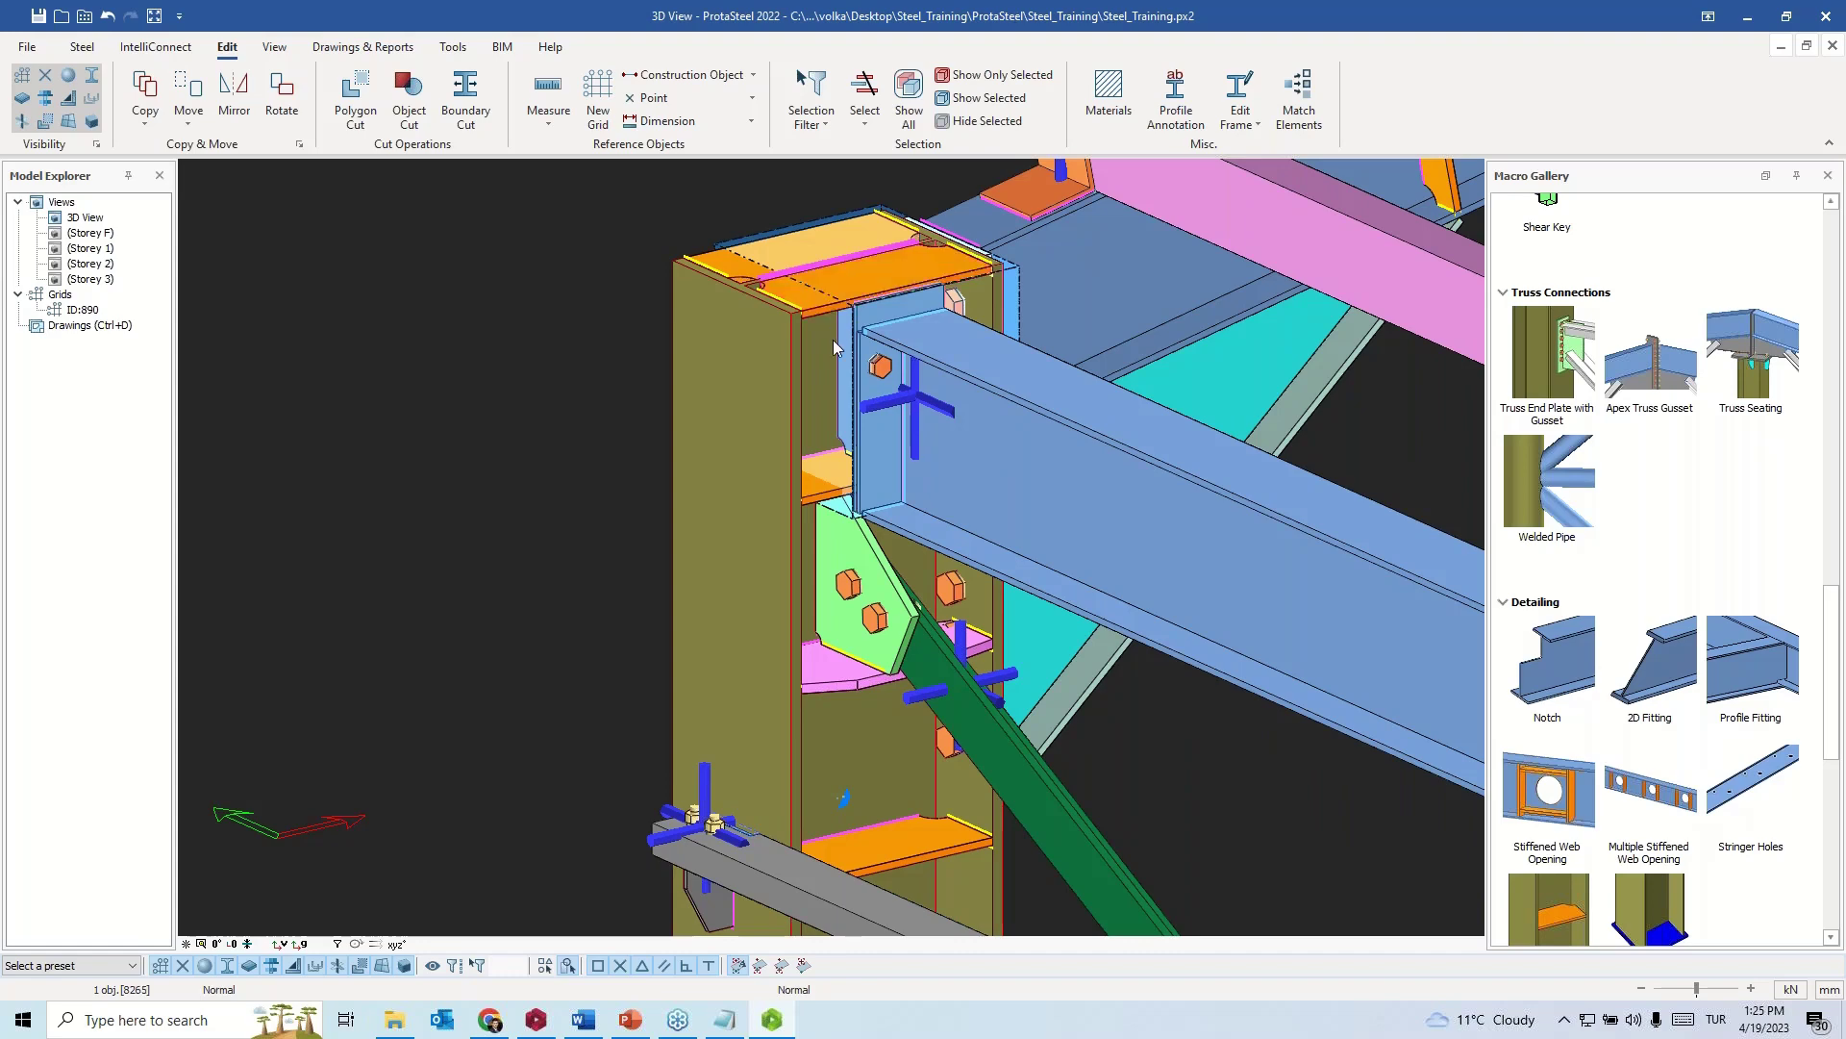
# - Generate the Default Connection Report for the selected connection
pyautogui.rightClick(858, 386)
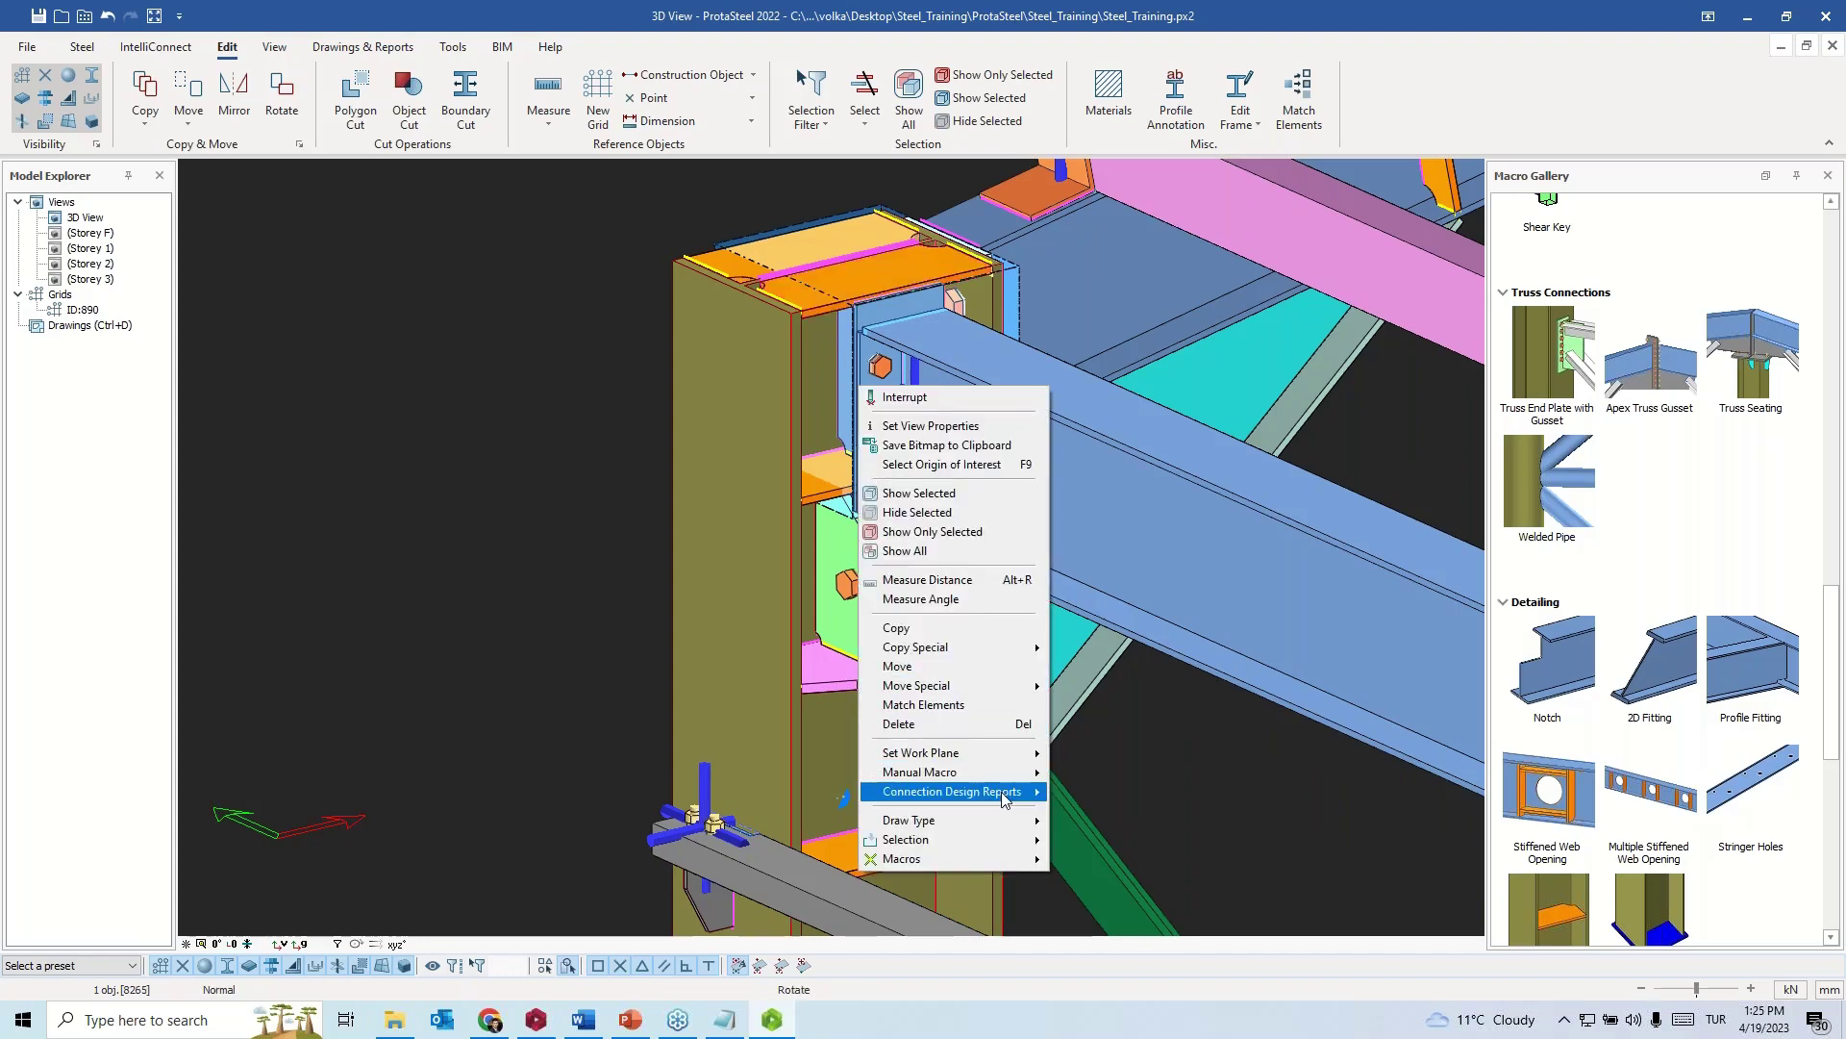
pyautogui.moveTo(1005, 793)
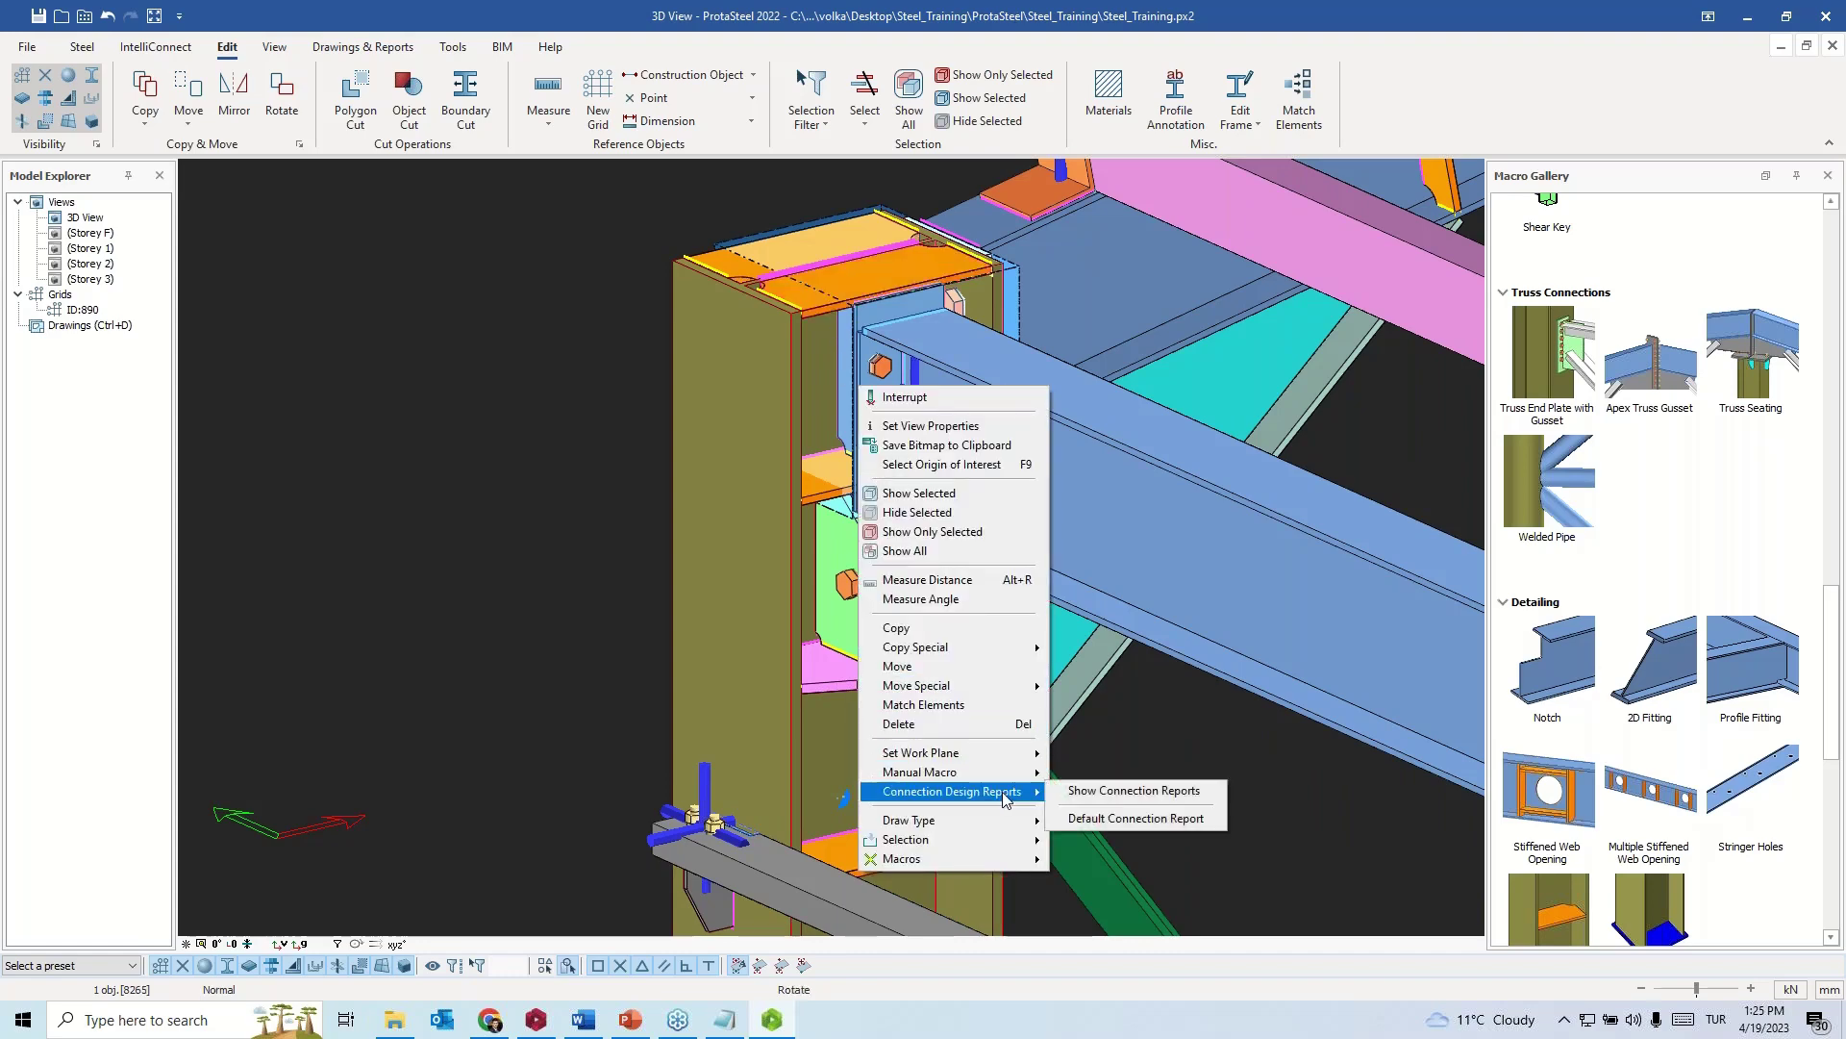
pyautogui.click(1094, 818)
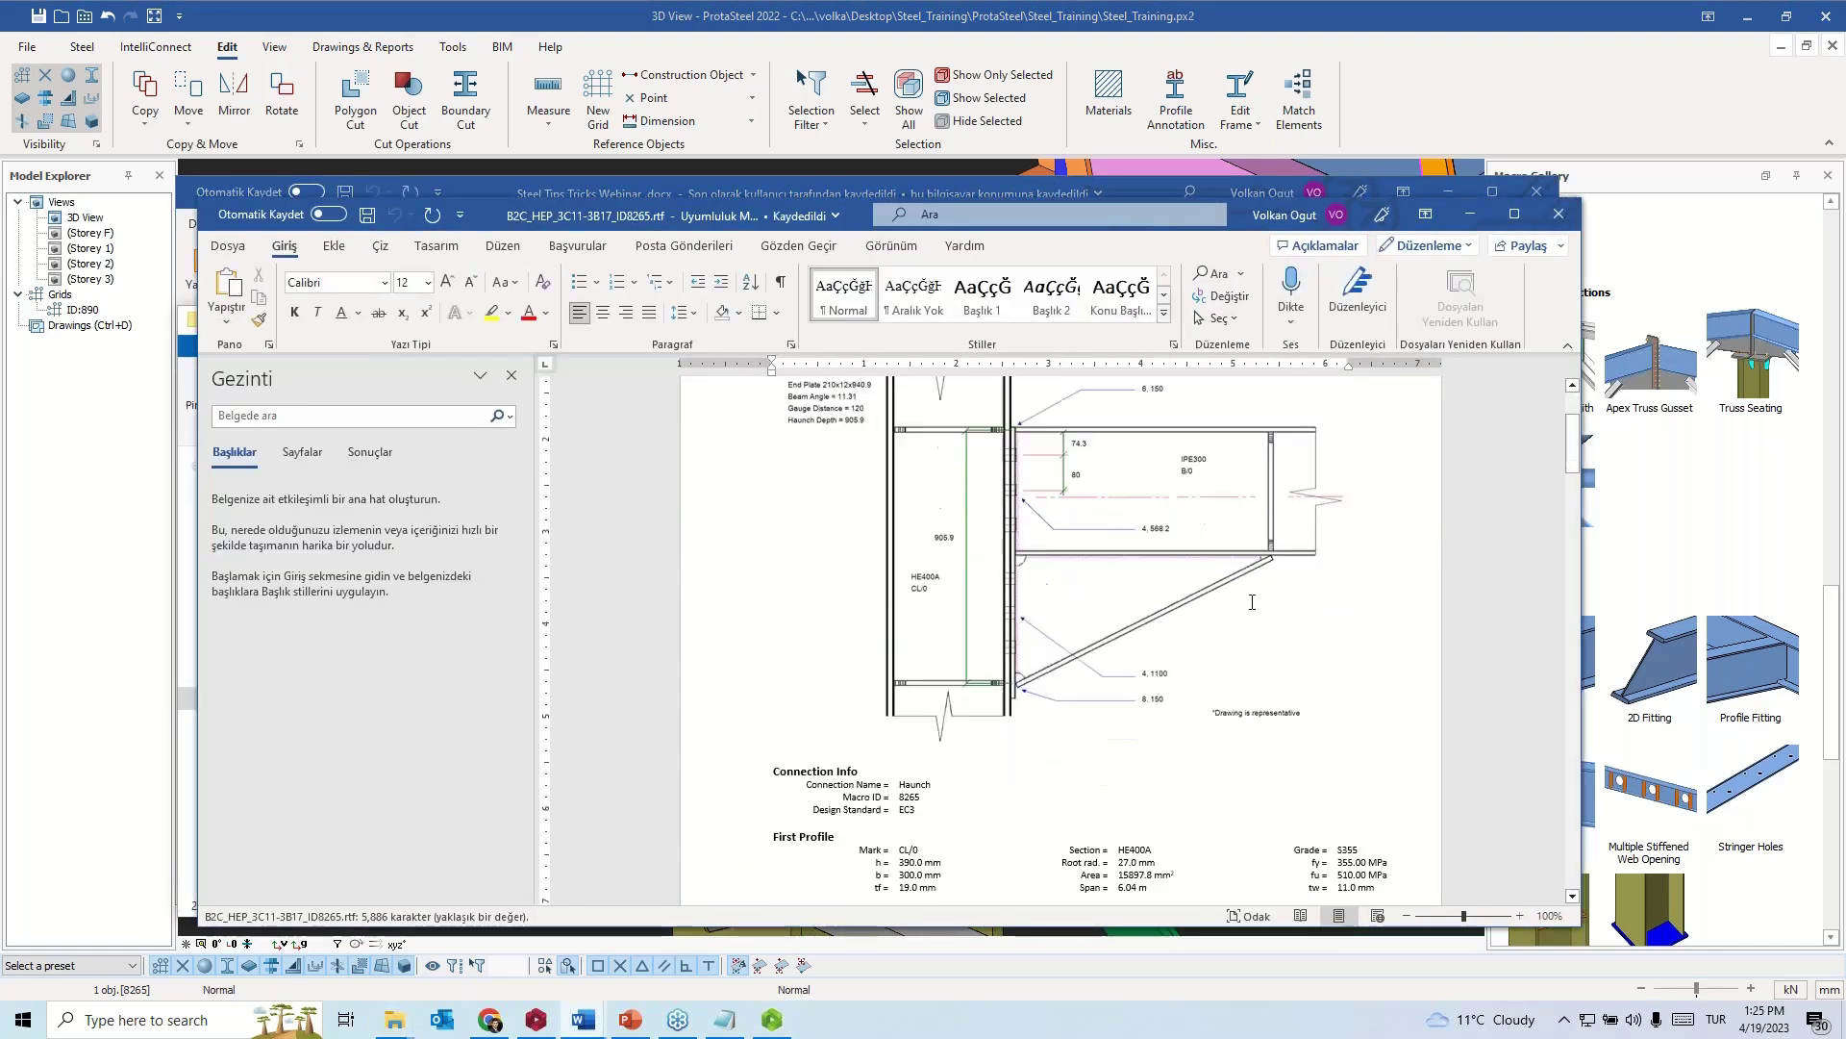
# - Scroll through macro 8265's report reviewing the weld, bolt and end plate checks
pyautogui.scroll(-15, 1252, 602)
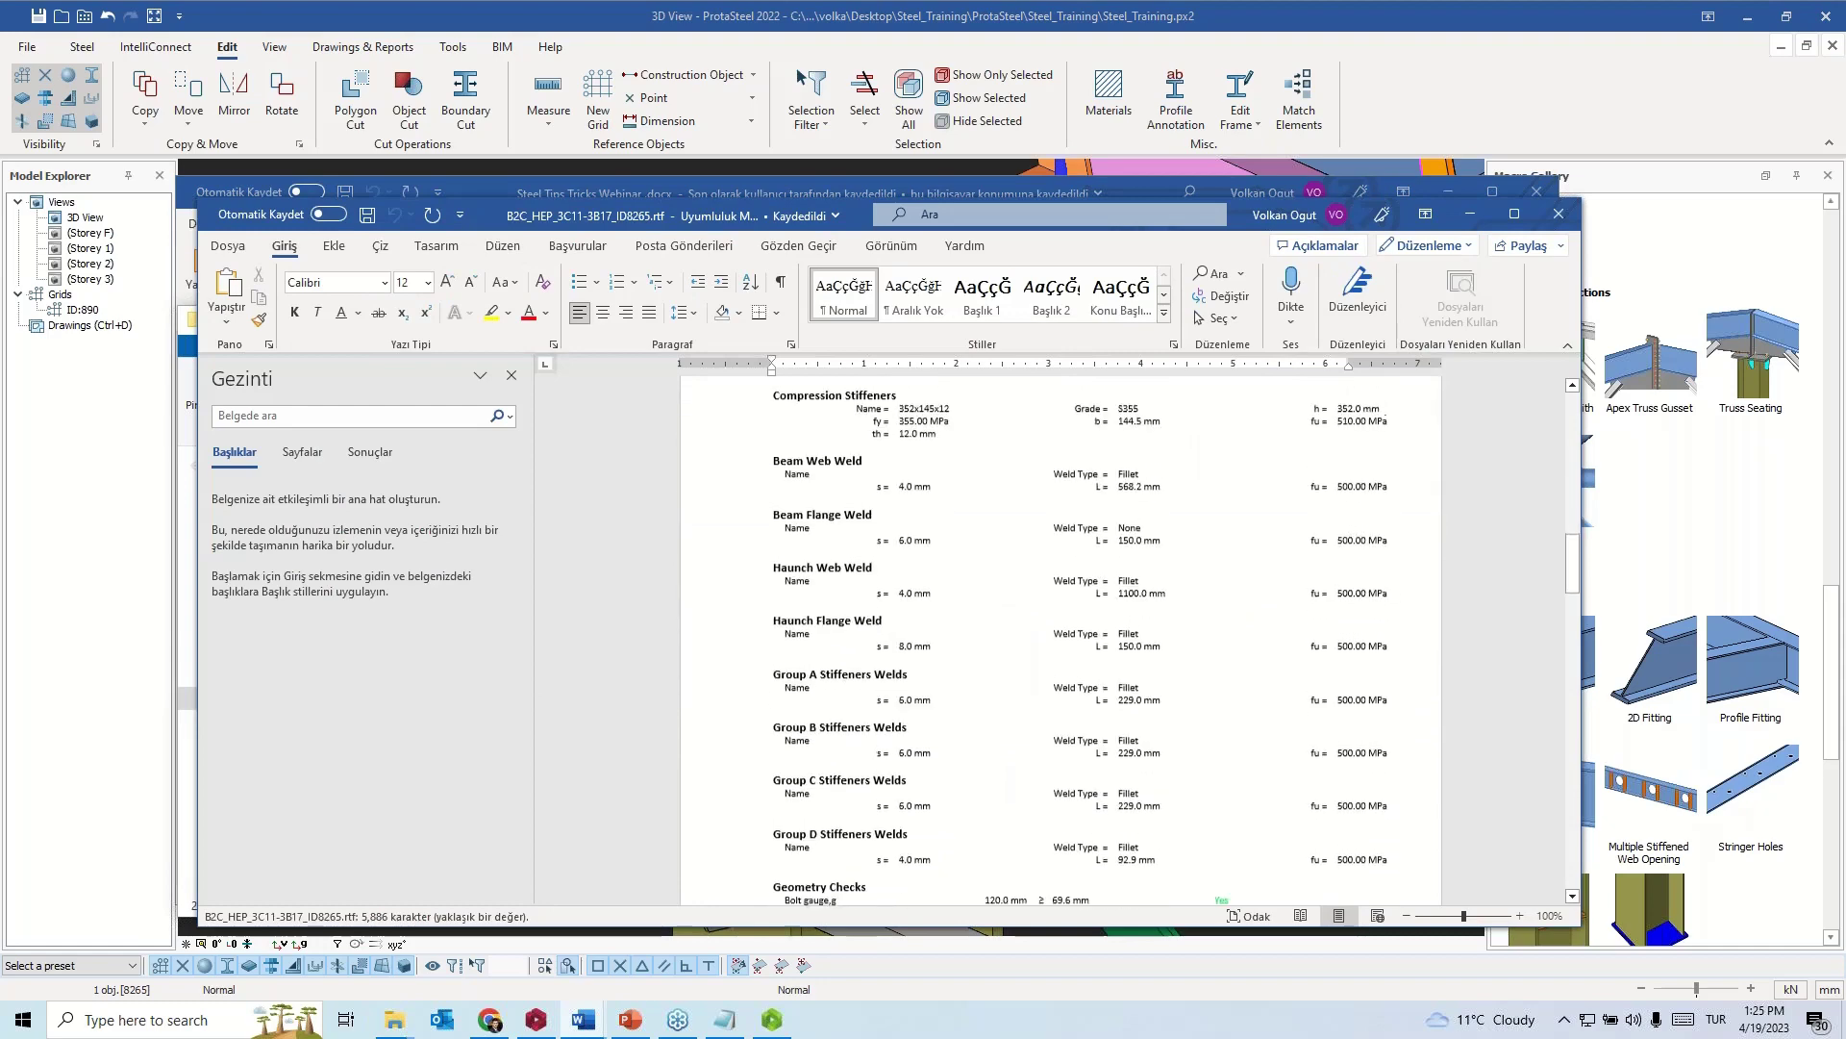
pyautogui.scroll(-15, 1252, 602)
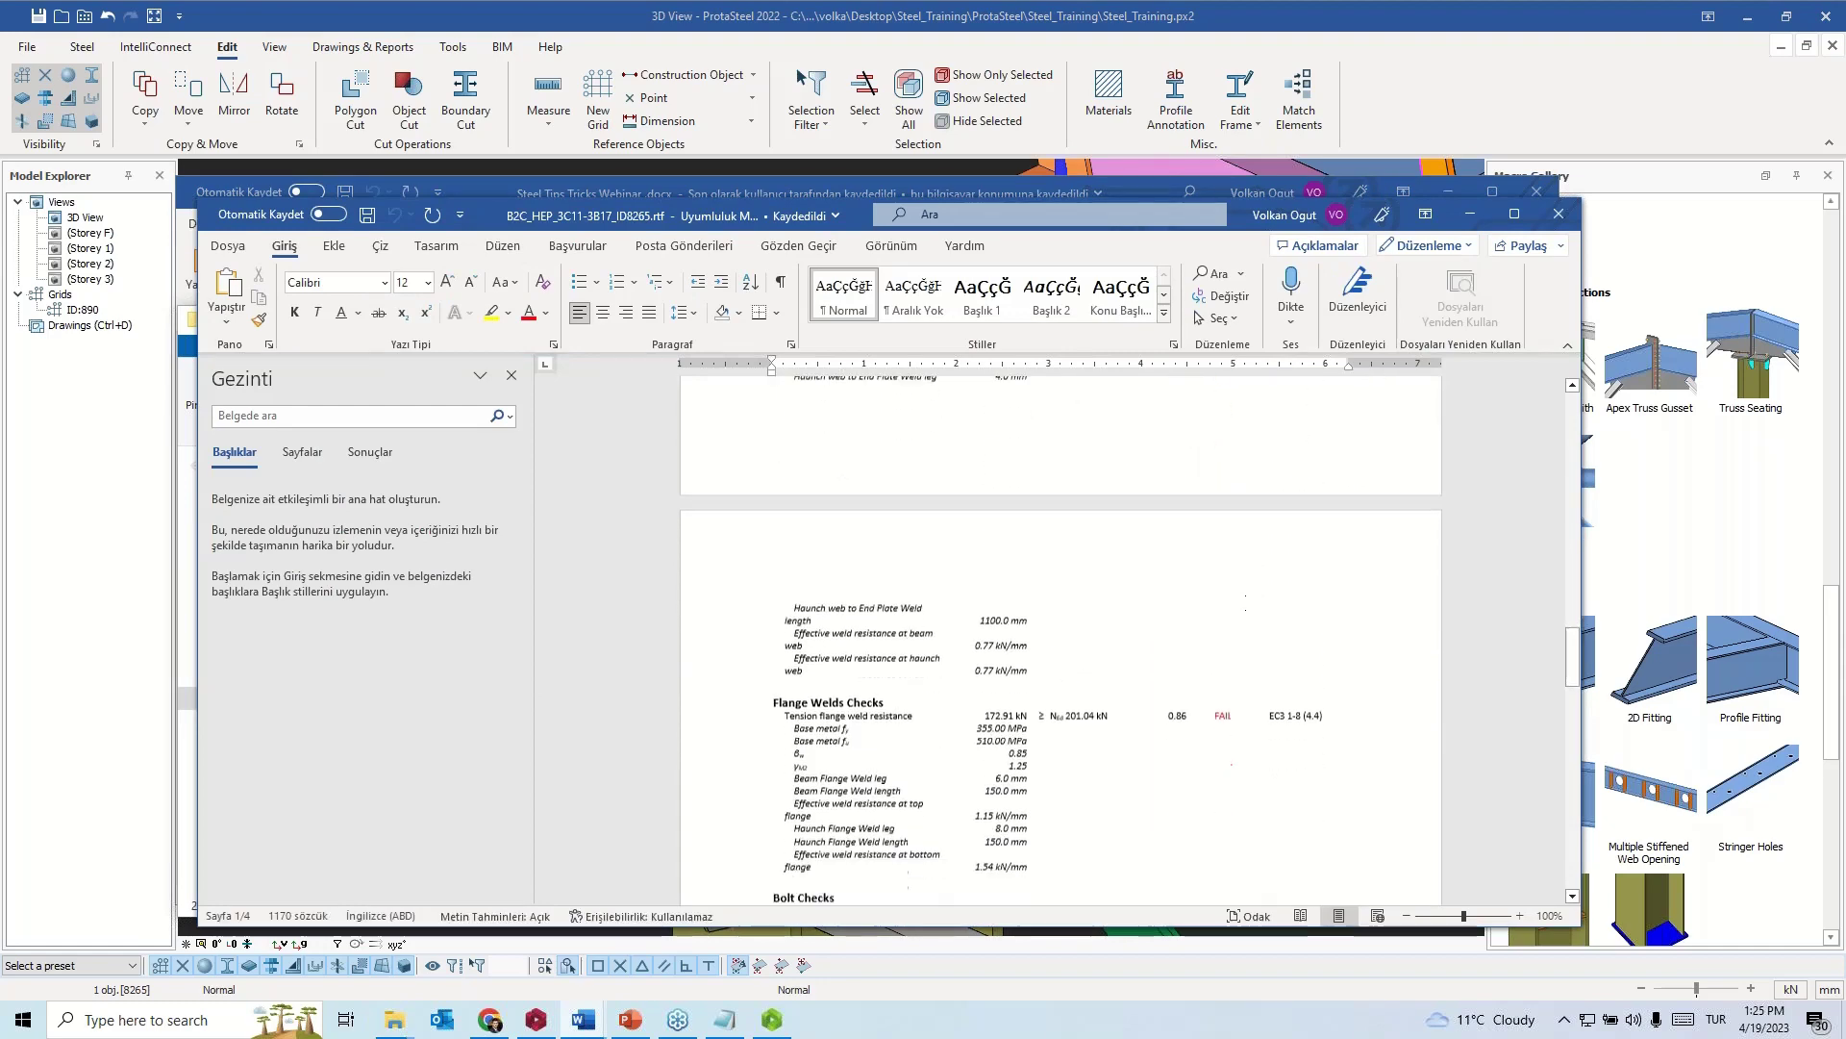
pyautogui.scroll(-12, 1244, 603)
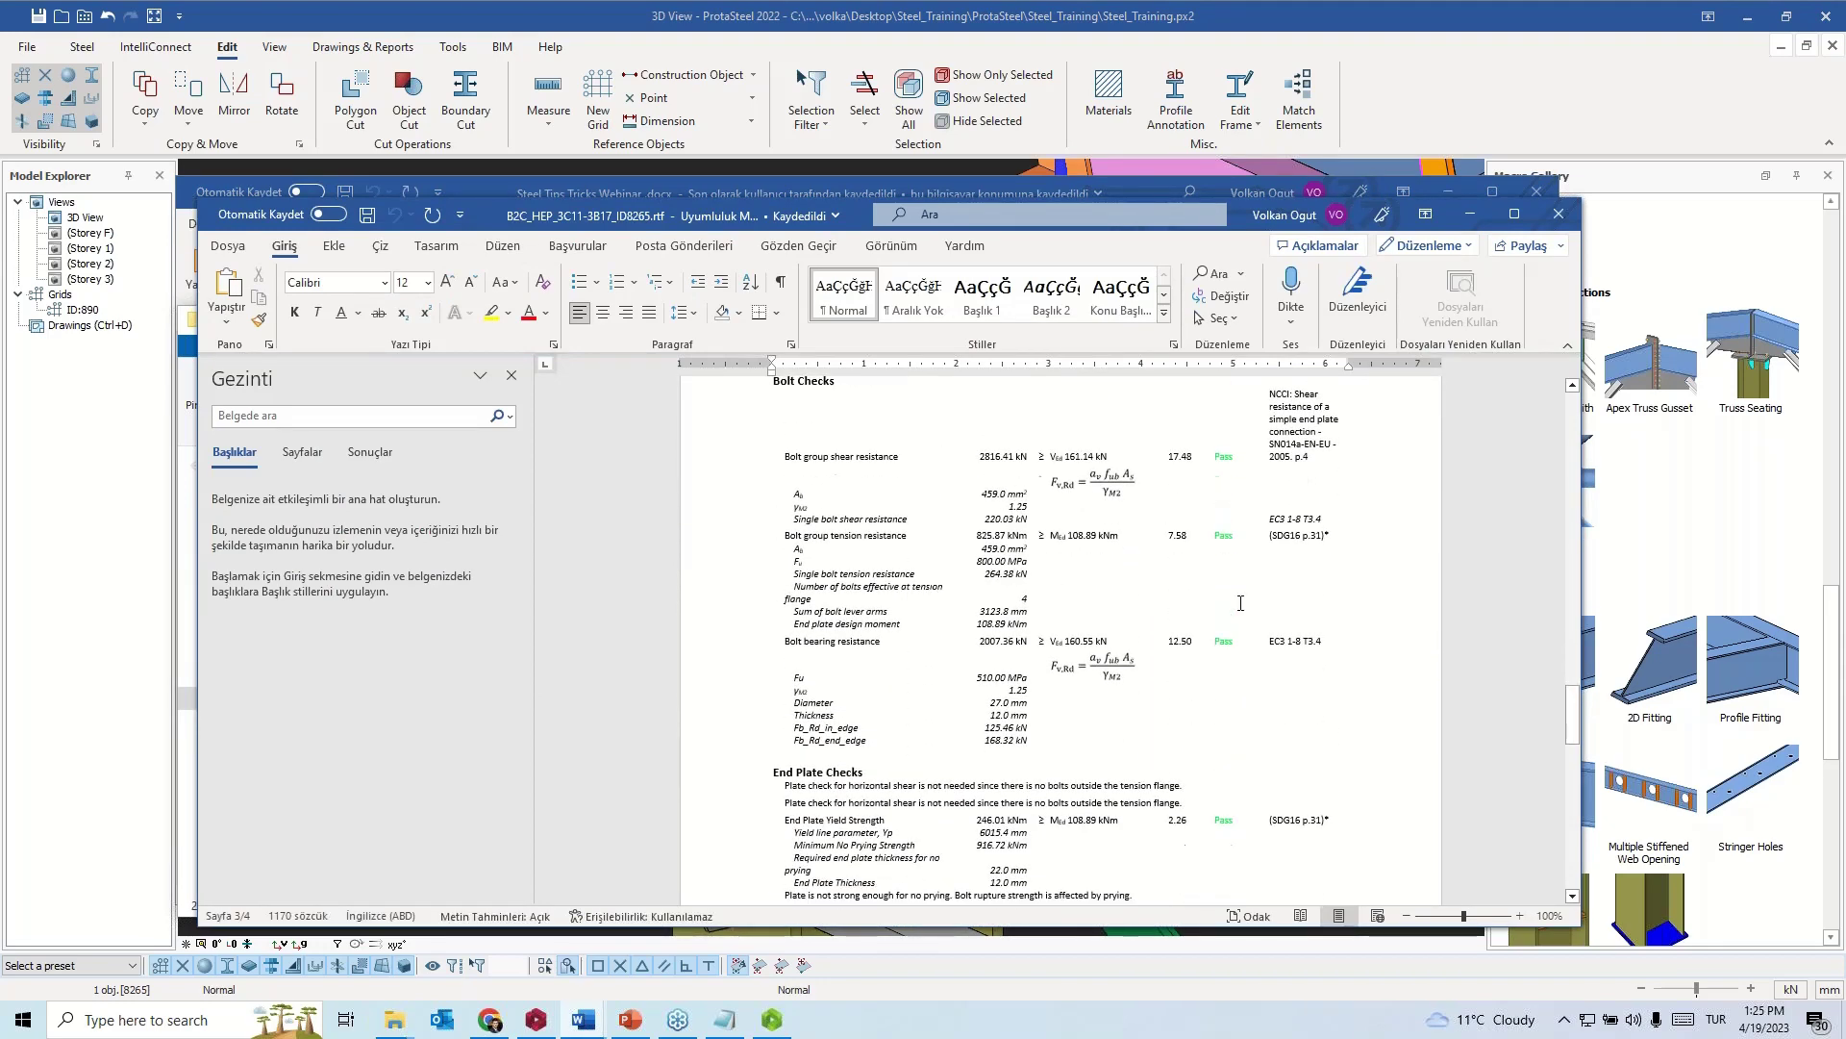
pyautogui.scroll(-8, 1240, 603)
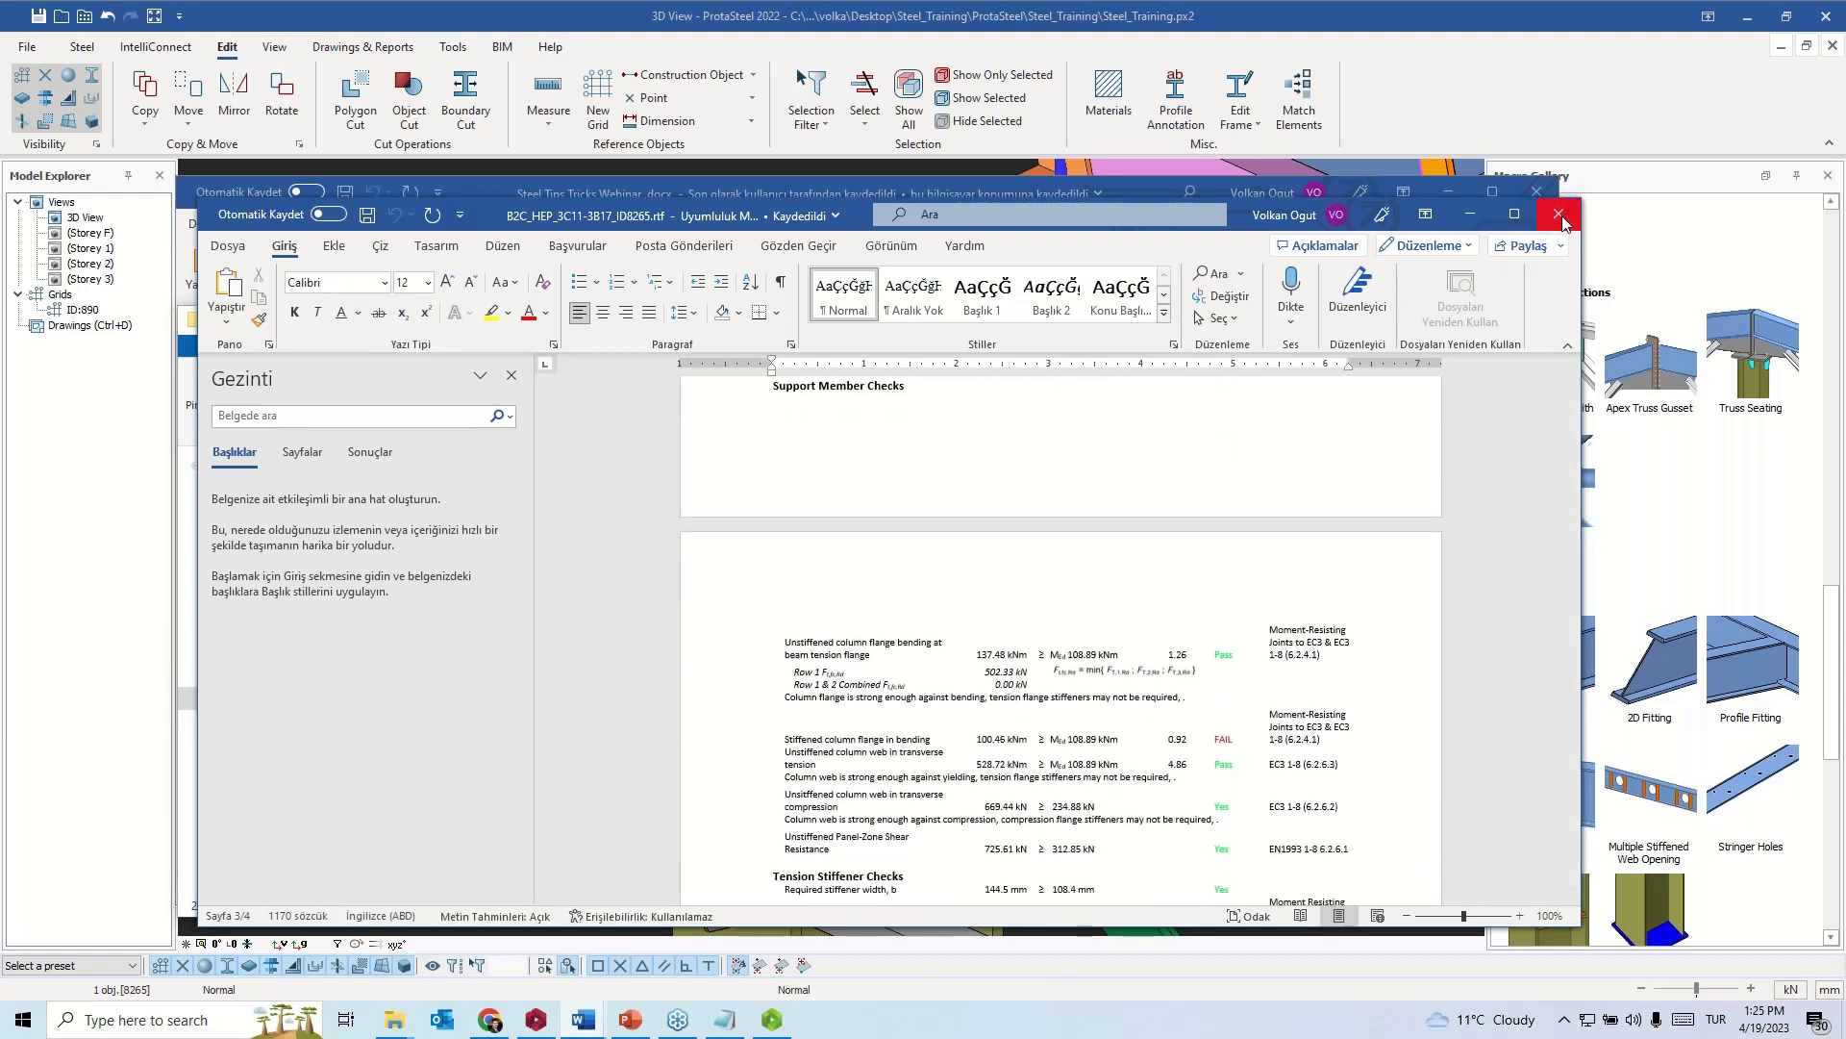
# - Close the report, the DesignReports folder window and the webinar notes document
pyautogui.click(1559, 215)
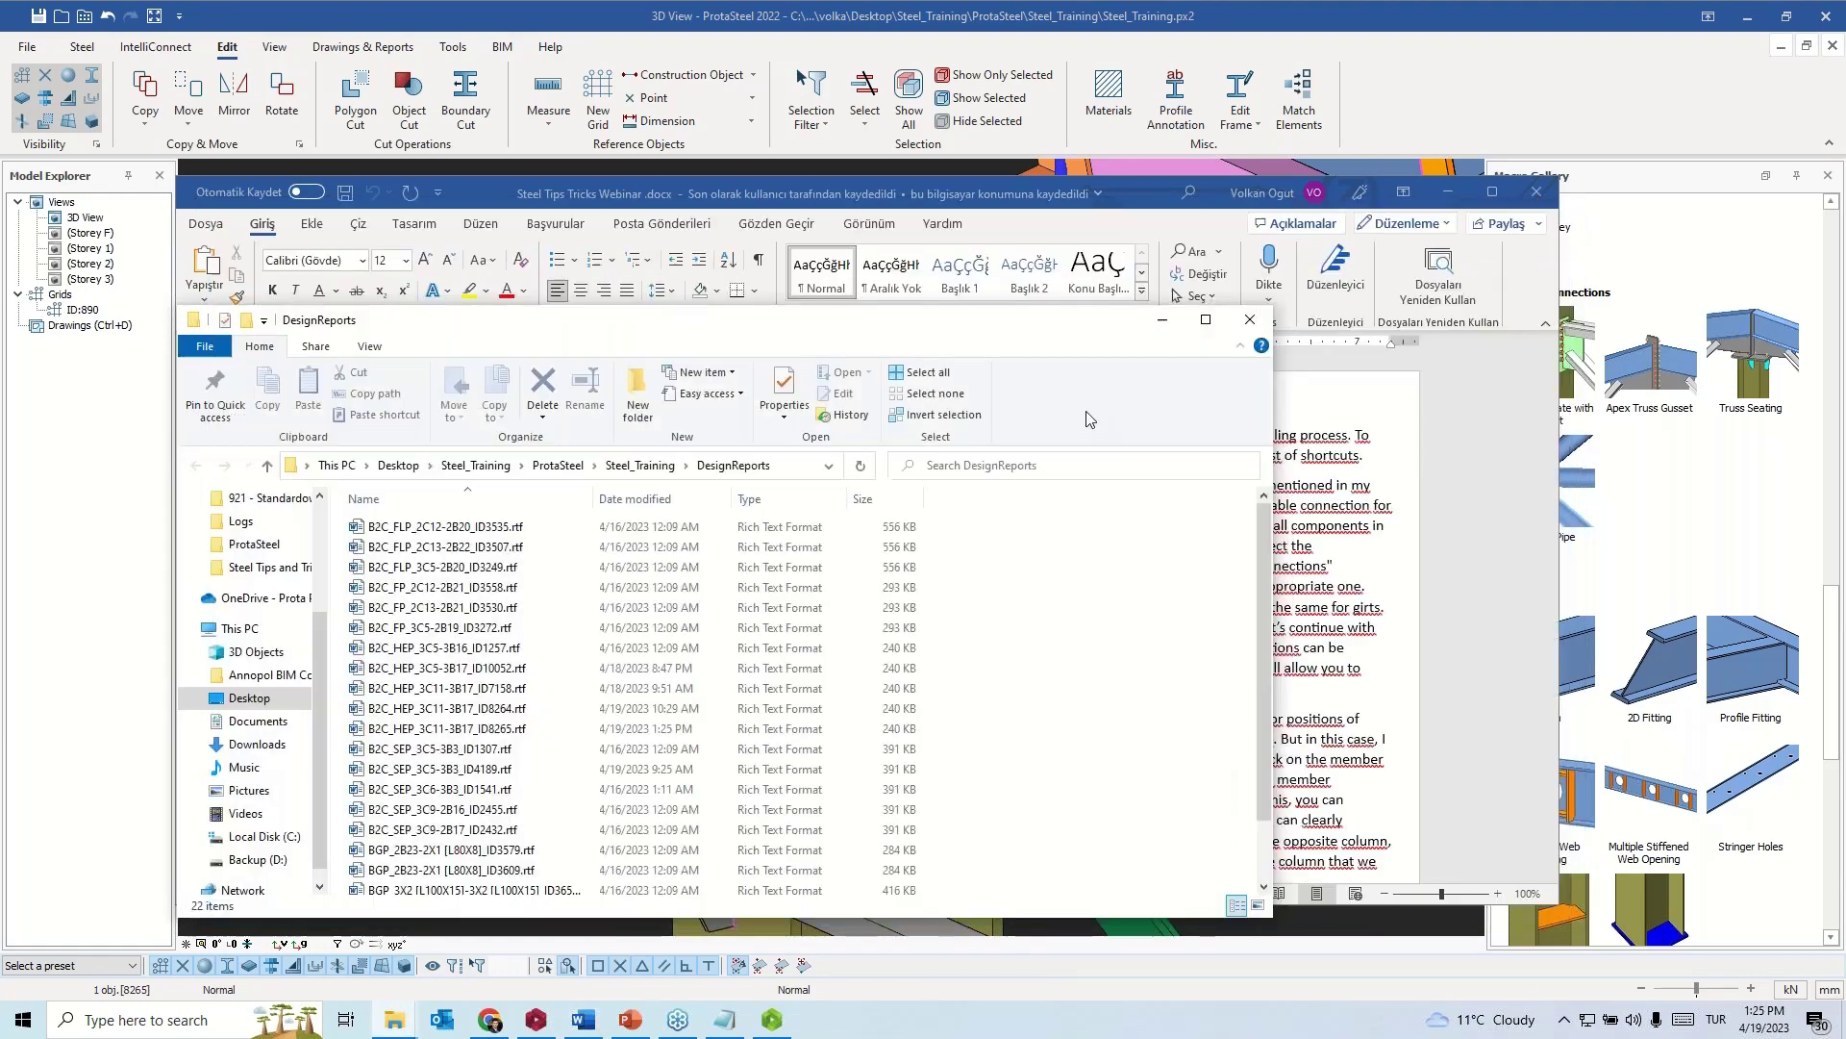
pyautogui.click(1255, 324)
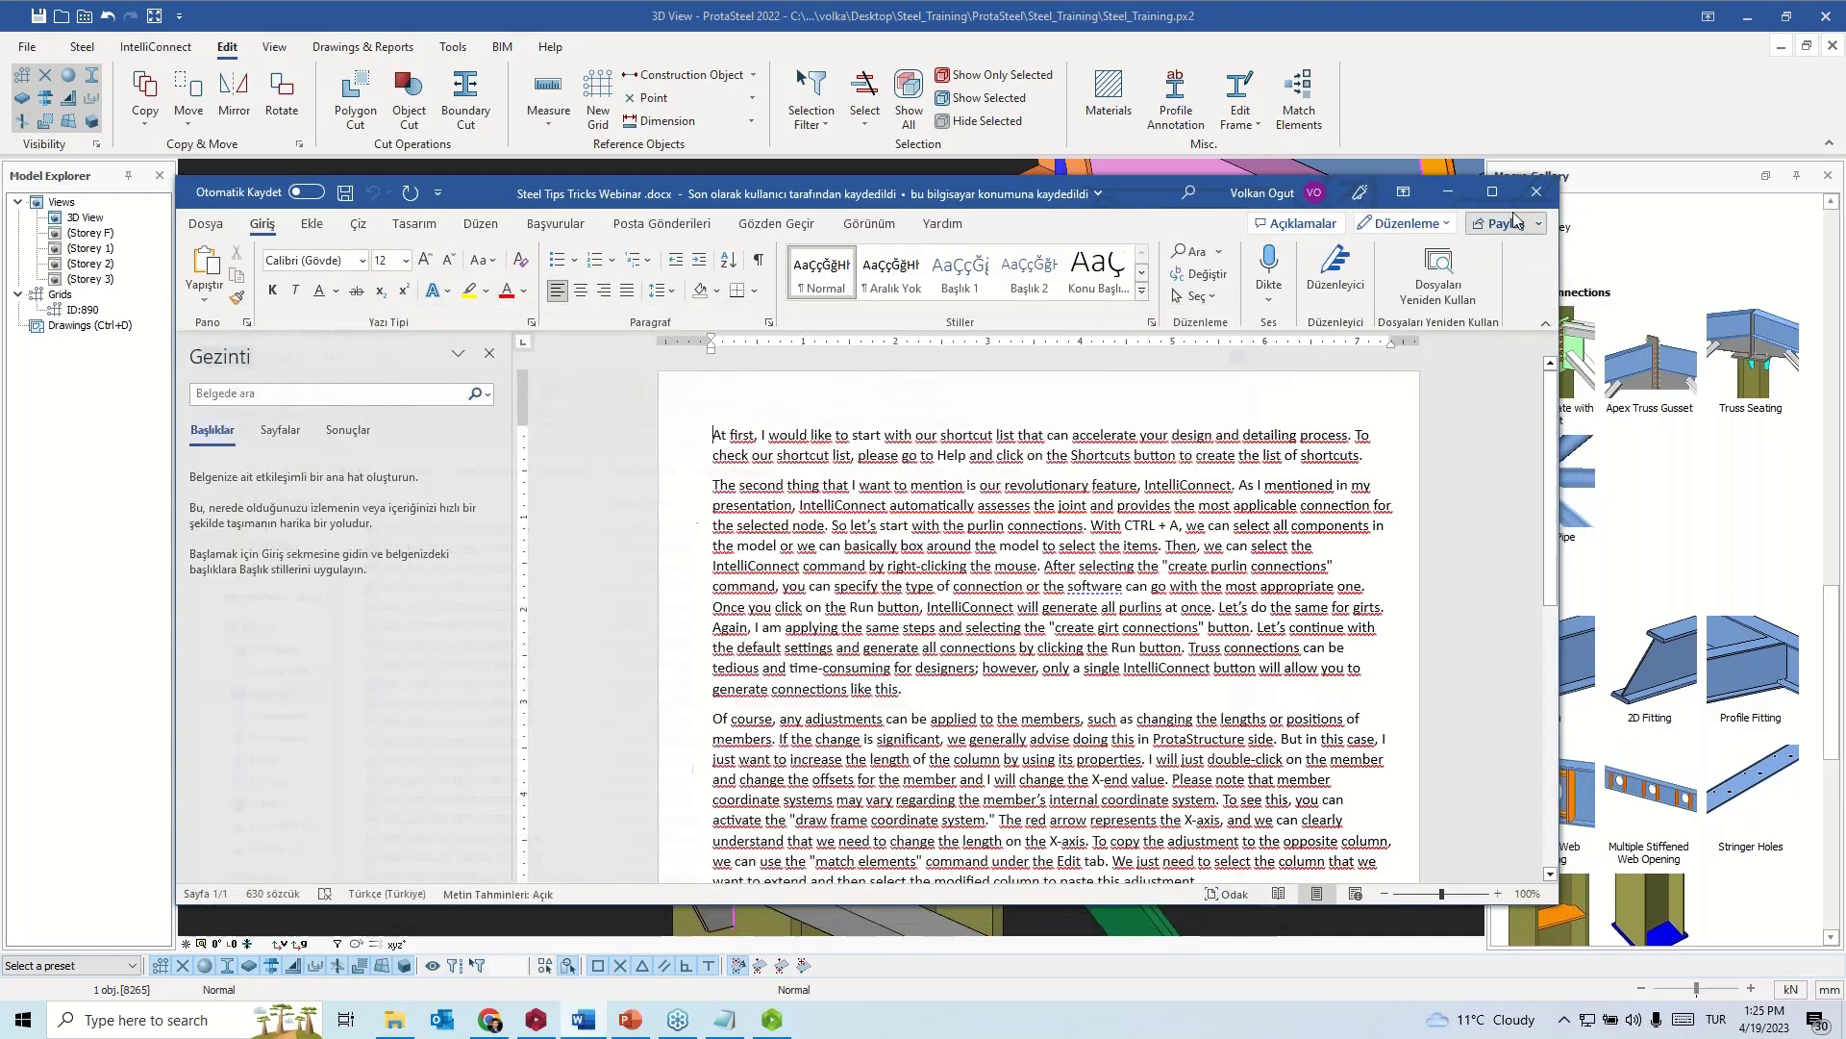
pyautogui.click(1537, 191)
# - Zoom out and orbit to the end frame, then zoom and pan onto the handrail posts beside the column
pyautogui.click(987, 469)
pyautogui.scroll(-5, 985, 480)
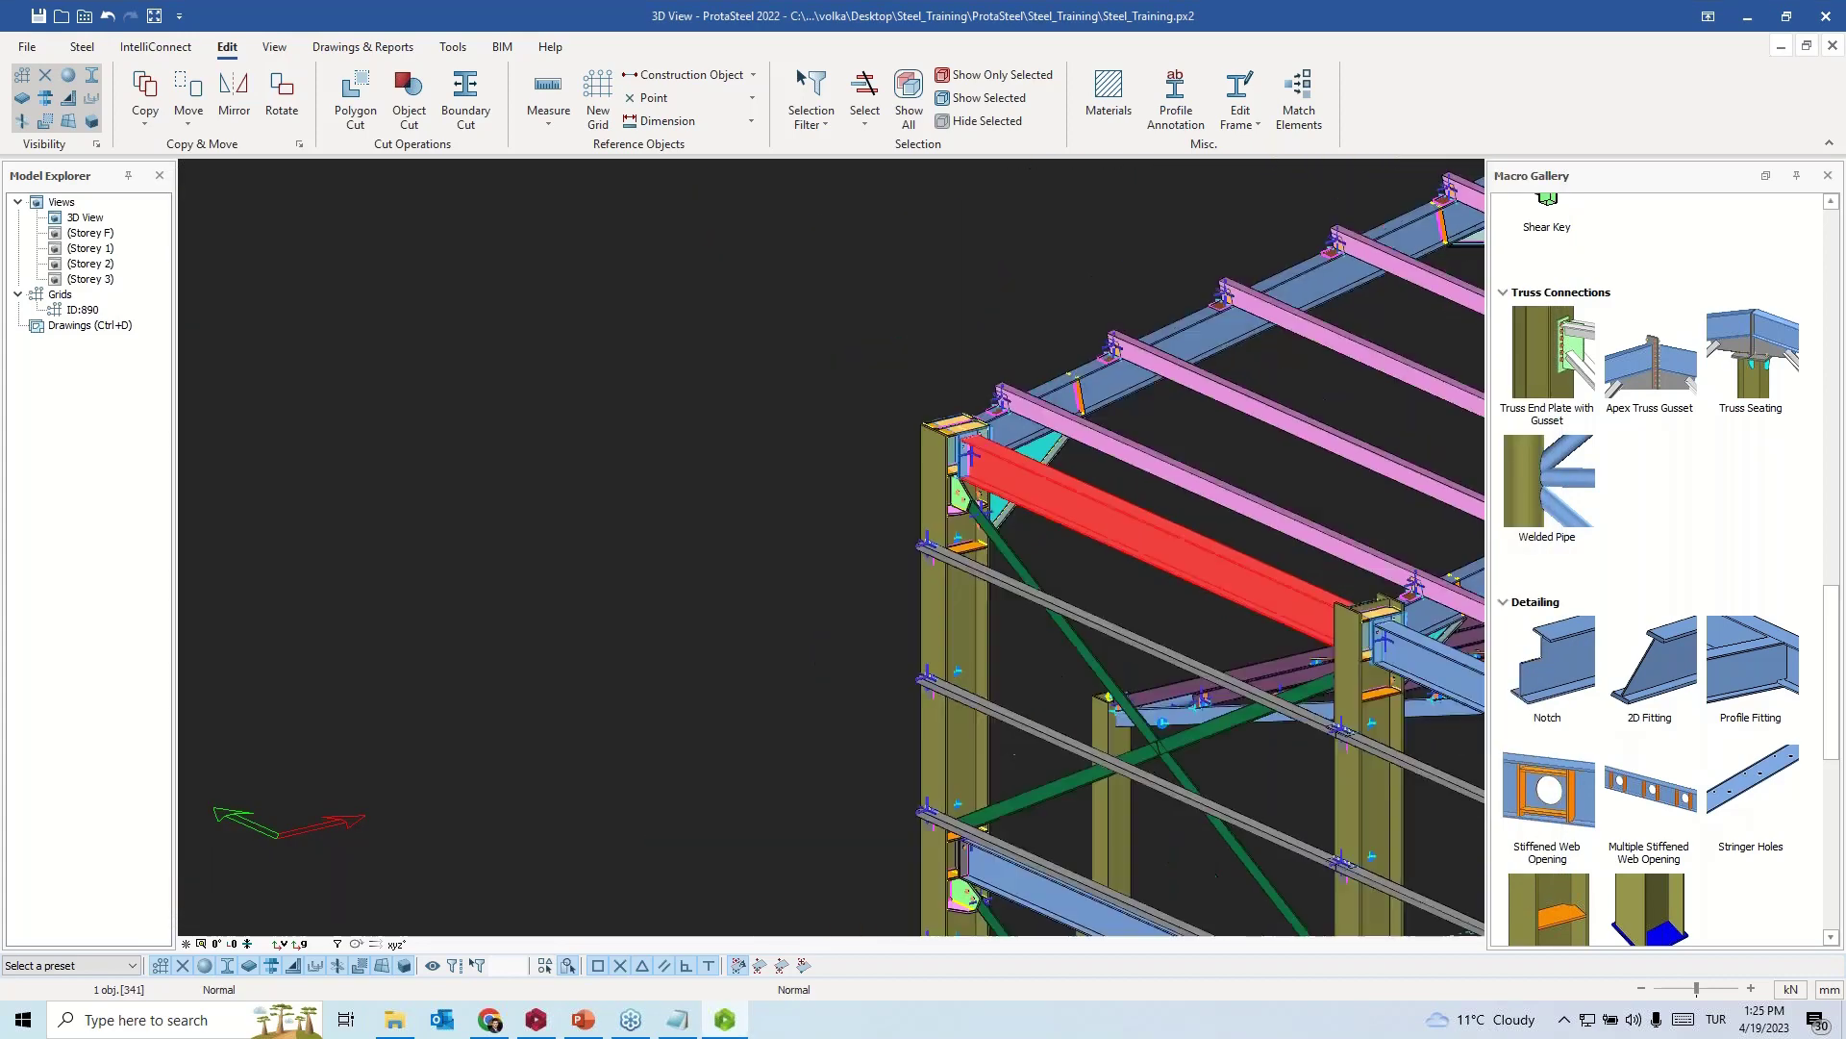
pyautogui.scroll(-1, 982, 488)
pyautogui.moveTo(956, 564); pyautogui.dragTo(1255, 631, button='middle')
pyautogui.press('Escape')
pyautogui.scroll(10, 876, 647)
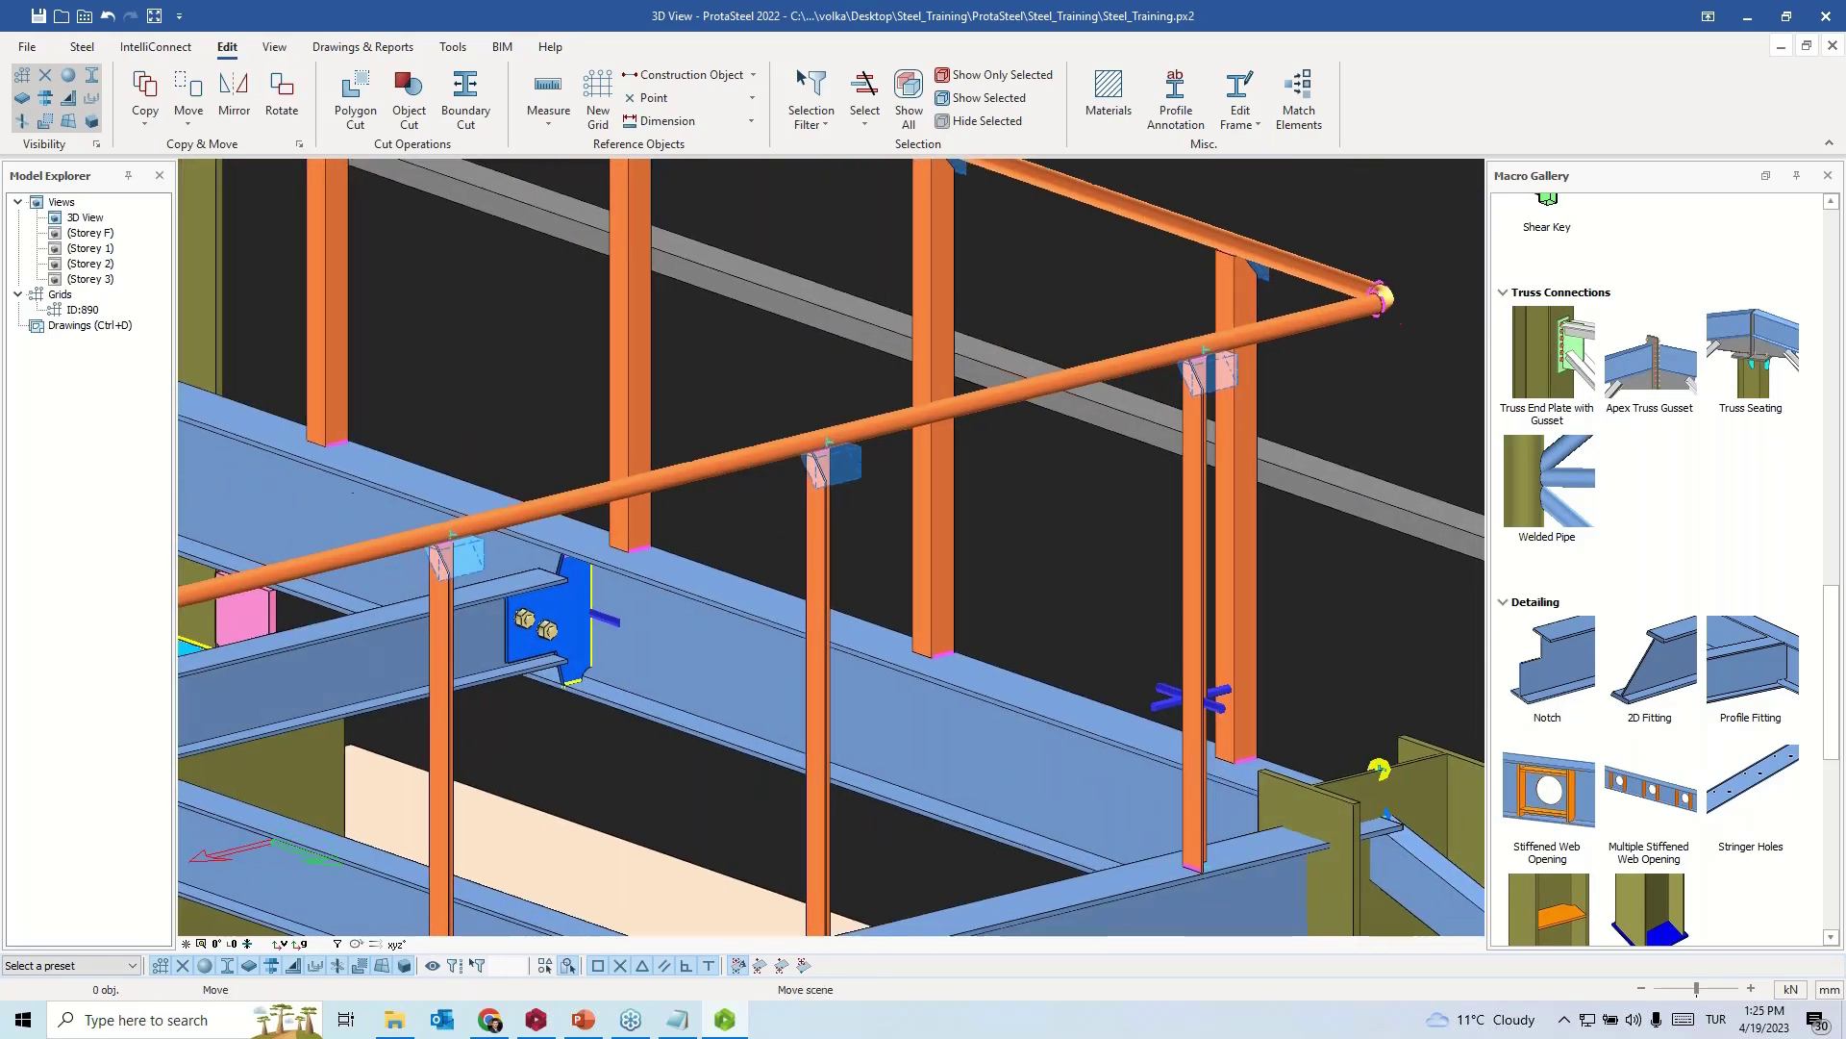
pyautogui.moveTo(1380, 769); pyautogui.dragTo(1082, 545, button='middle')
pyautogui.moveTo(956, 559); pyautogui.dragTo(820, 454, button='middle')
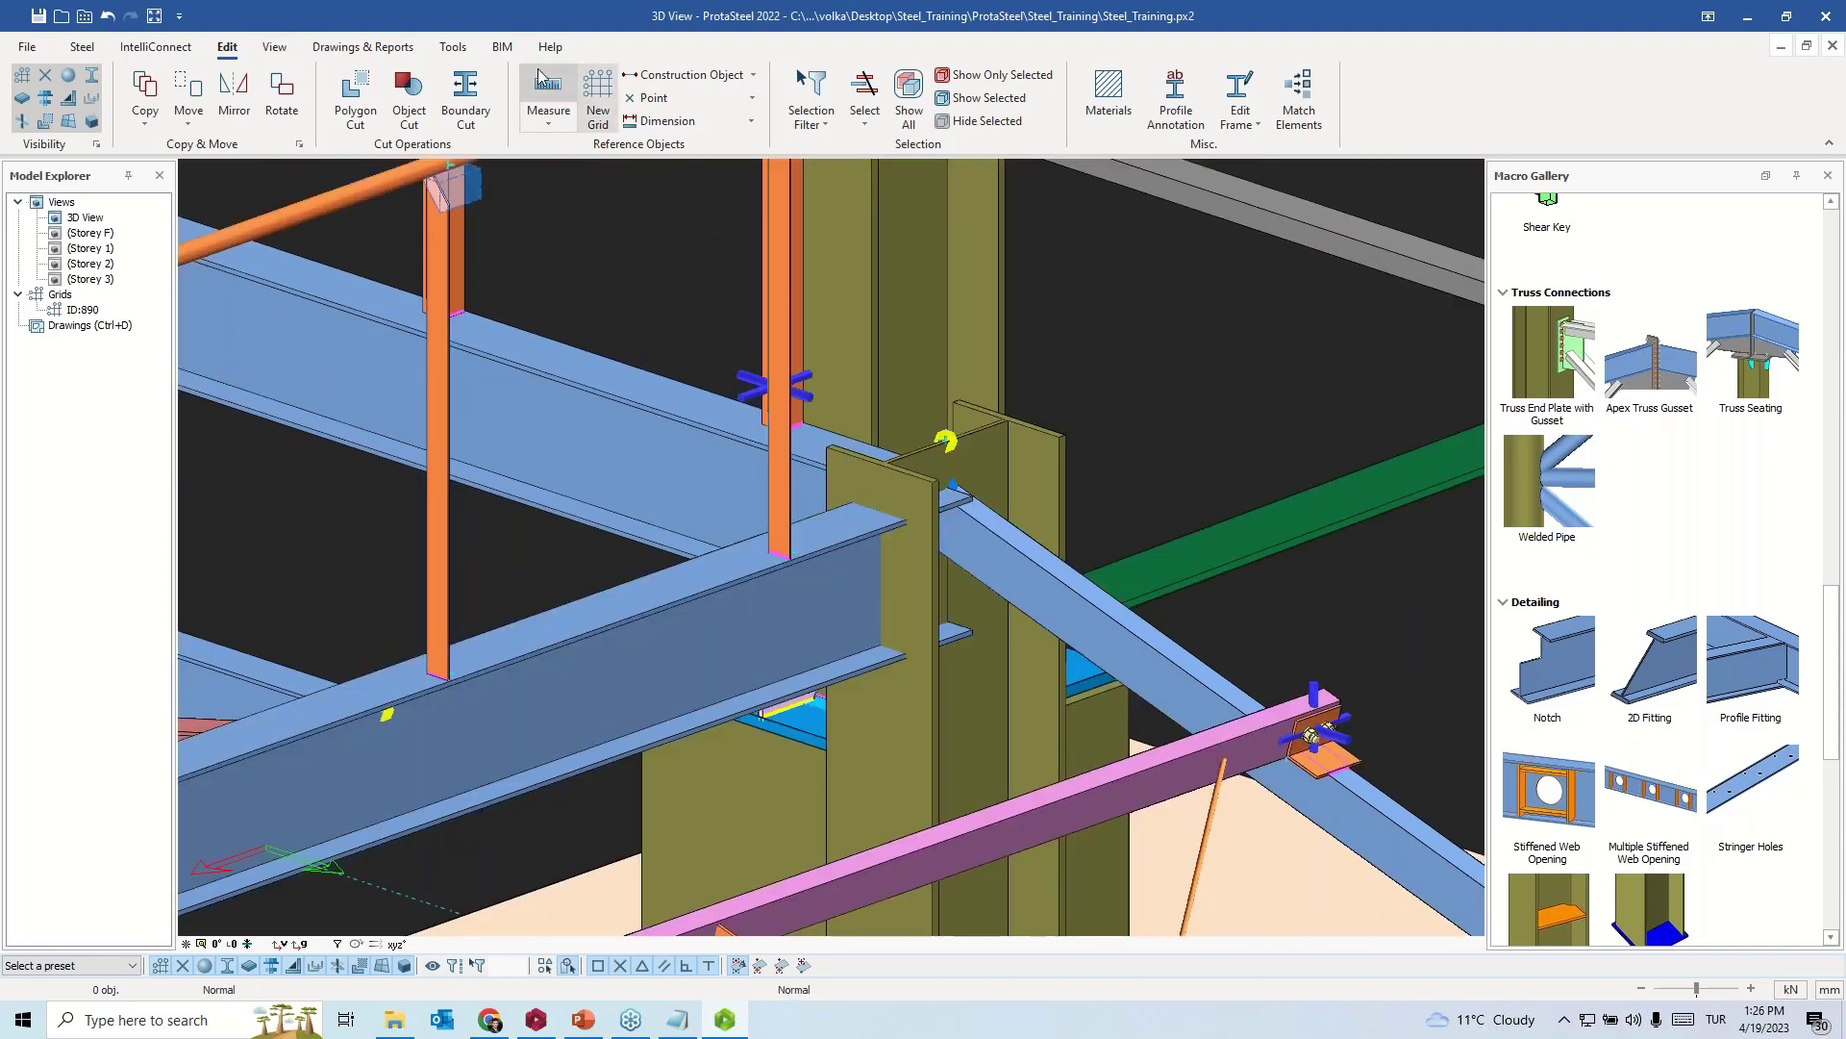
# - Create a View by 2 Pts elevation through the column–rafter joint, showing the handrail posts at level 3300
pyautogui.click(277, 48)
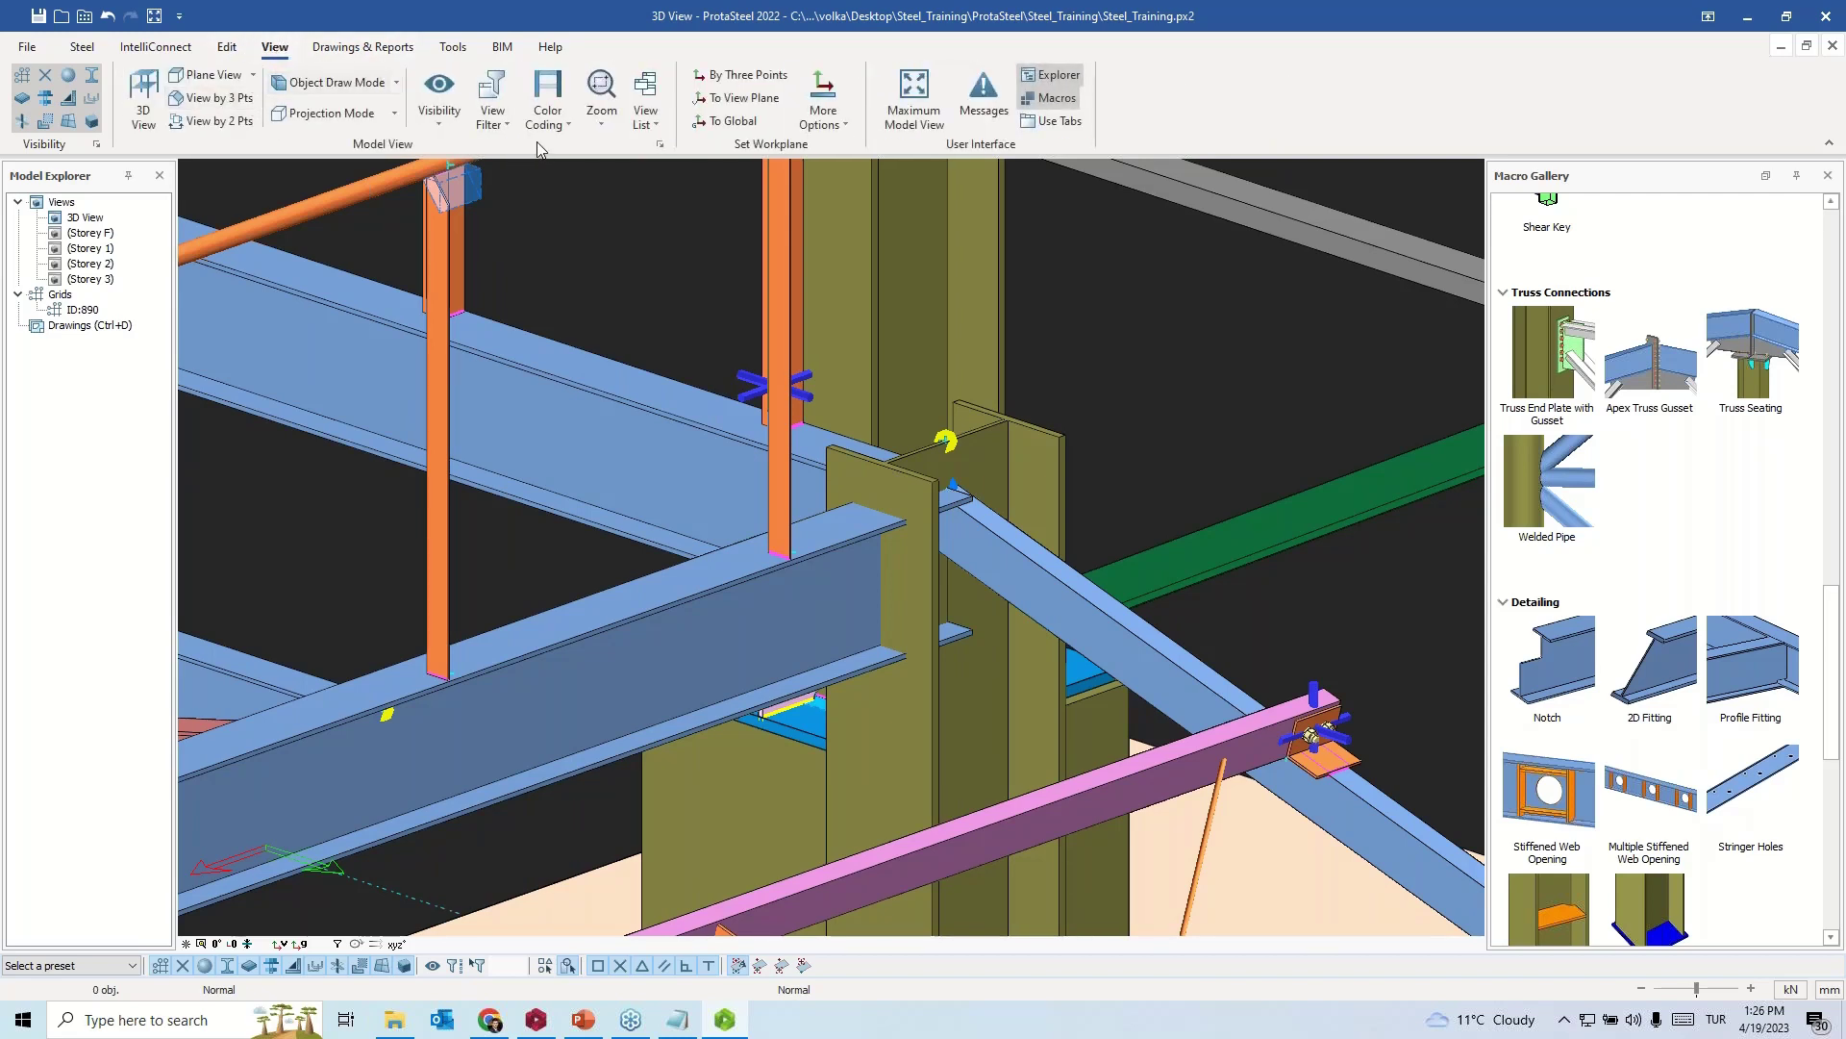
pyautogui.click(246, 123)
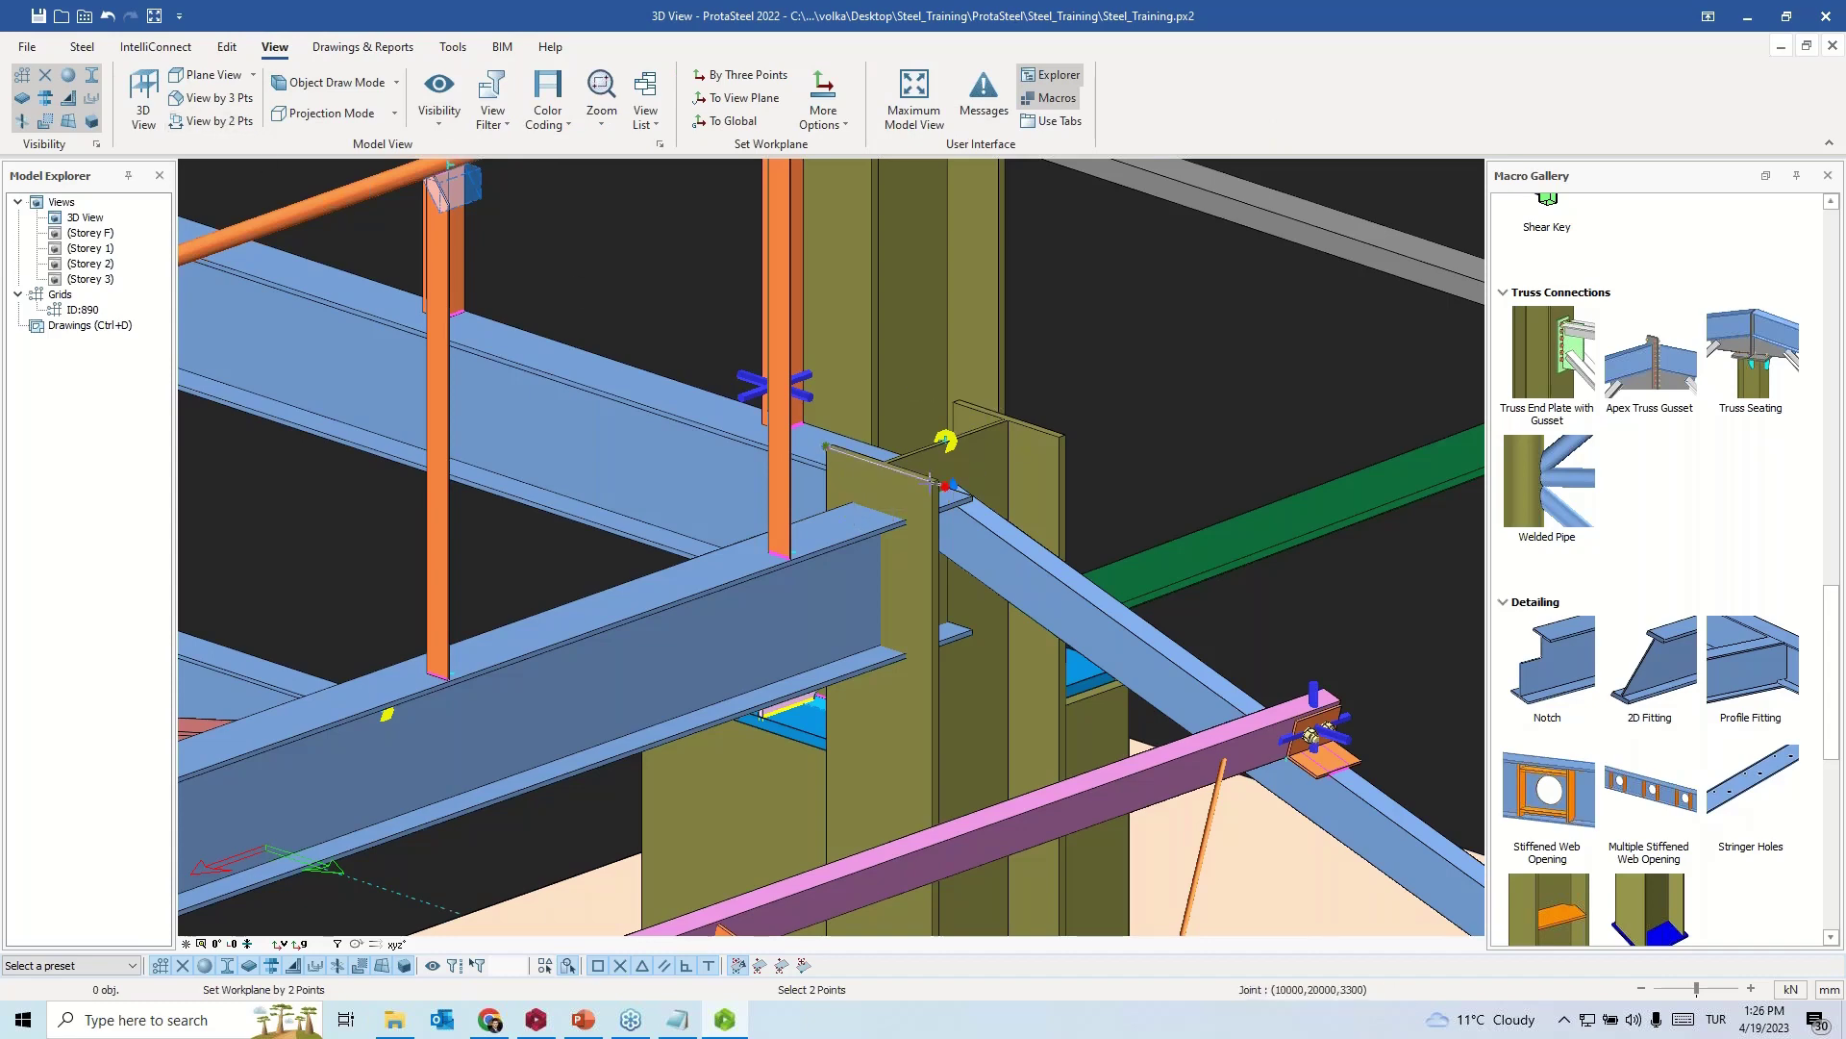
pyautogui.scroll(2, 935, 484)
pyautogui.scroll(1, 932, 484)
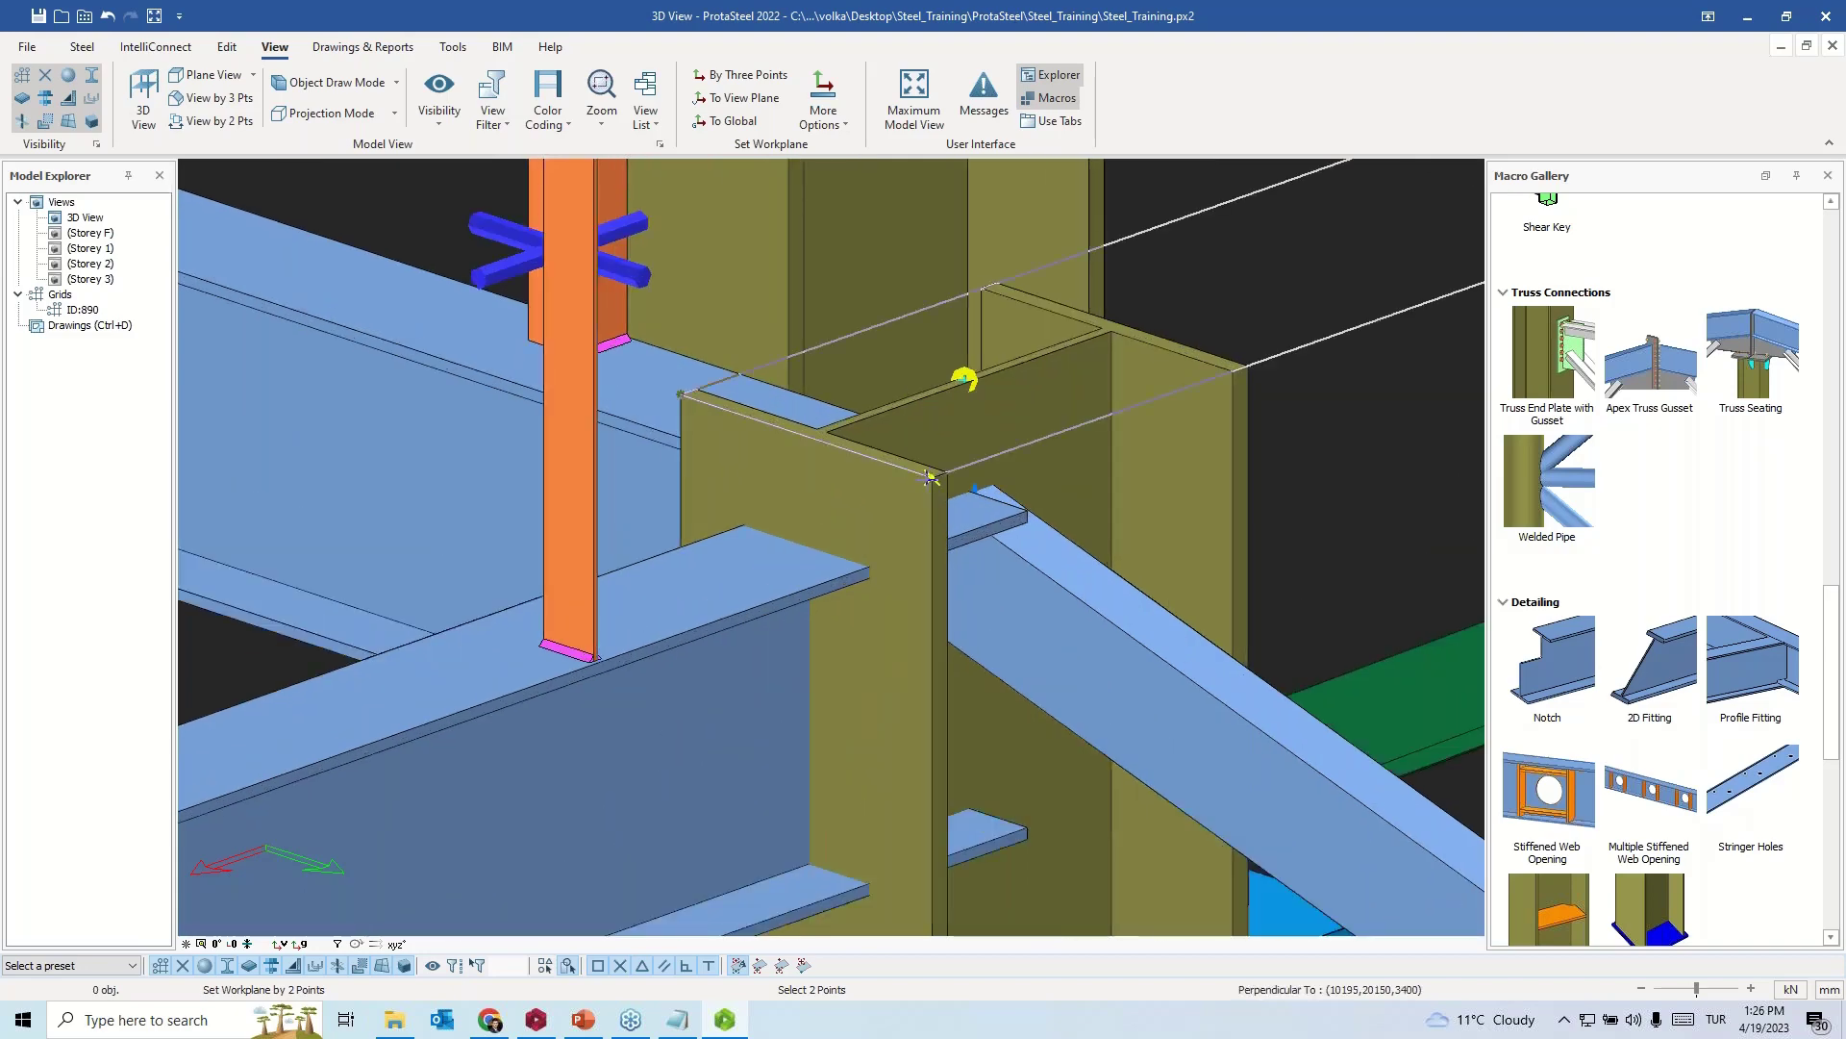
pyautogui.click(931, 478)
pyautogui.scroll(2, 857, 574)
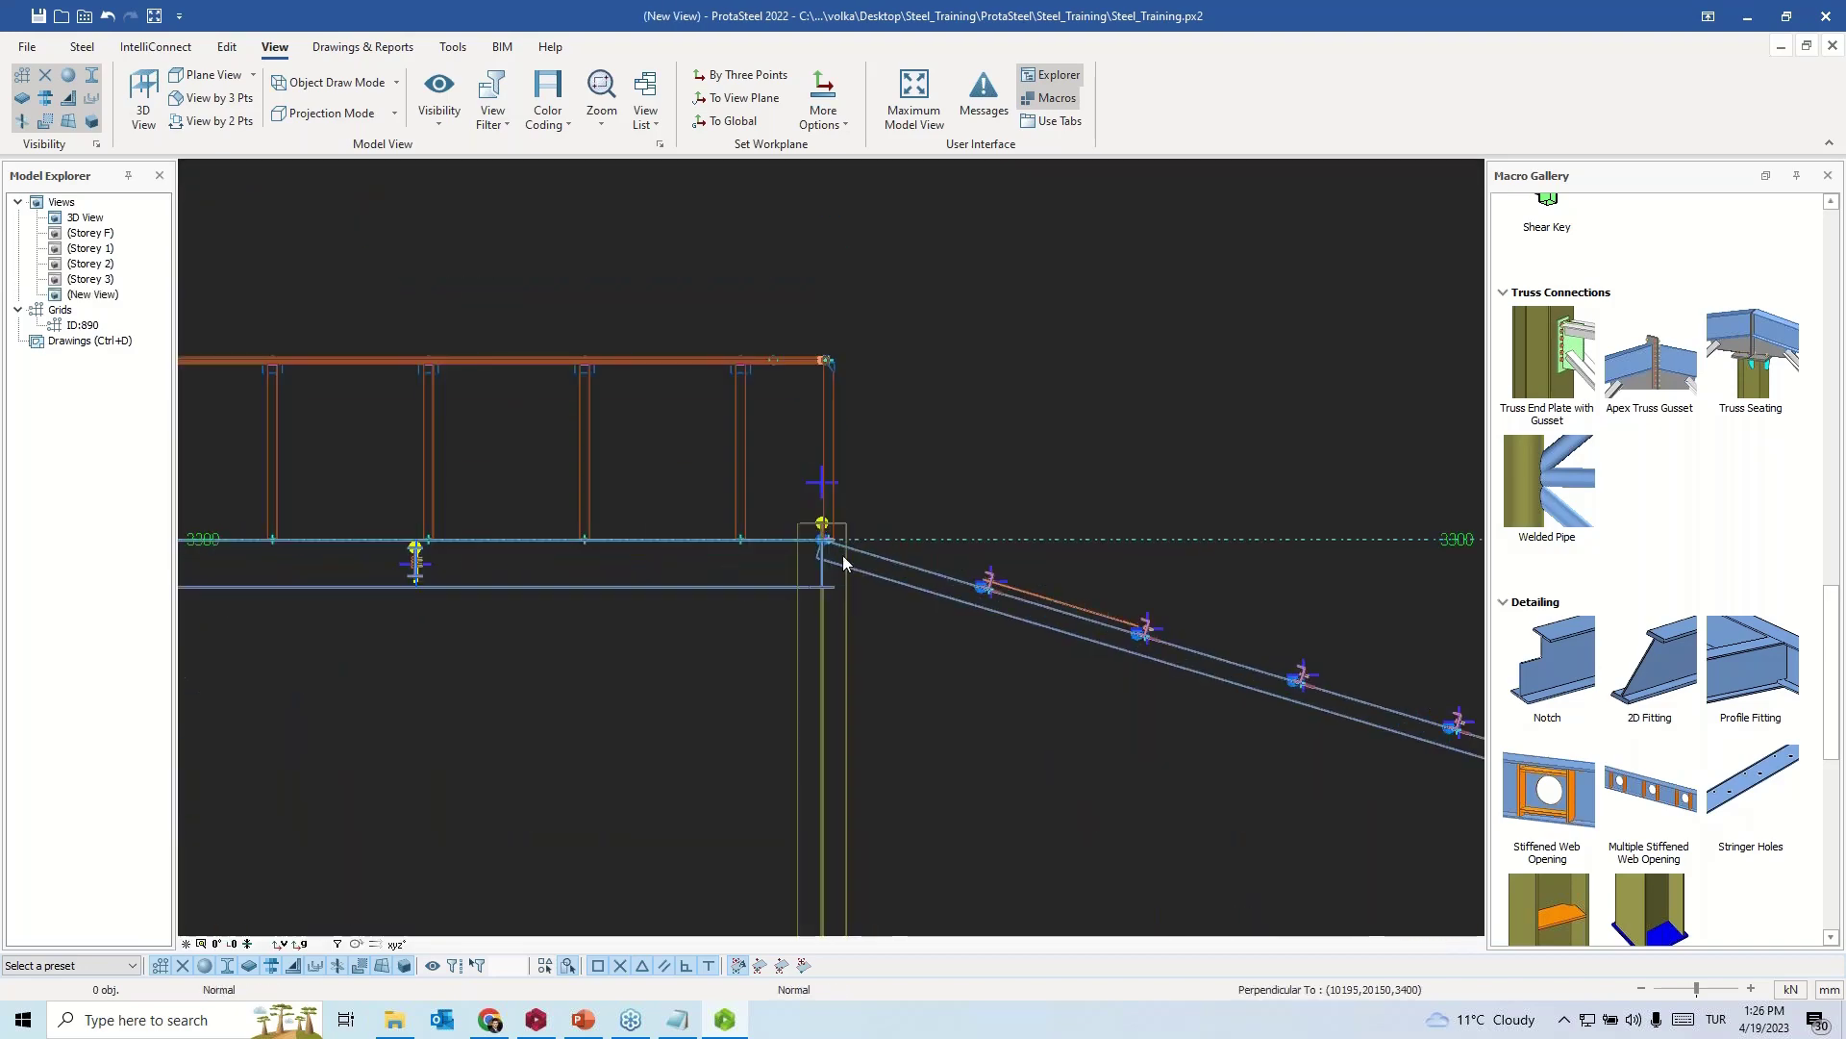
# - Start a new plate above the joint, placing its top corners and a corner 500 mm lower
pyautogui.scroll(2, 735, 544)
pyautogui.scroll(3, 996, 581)
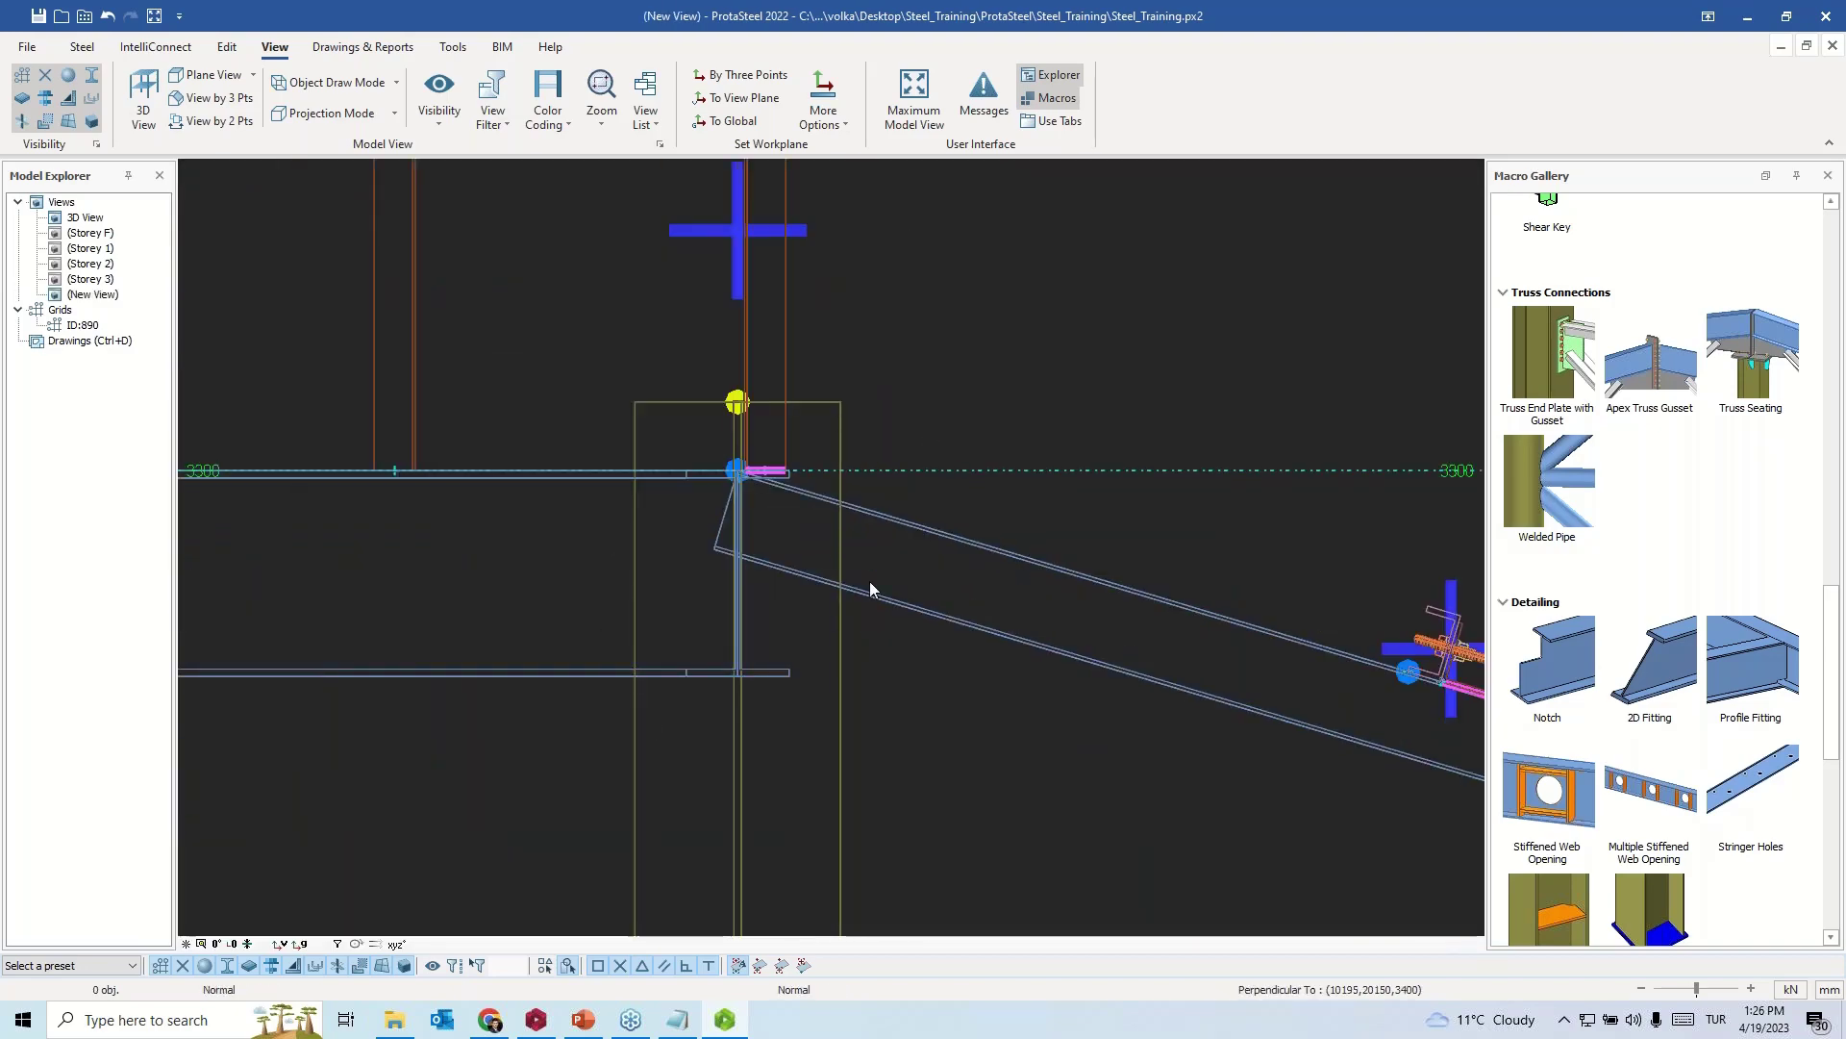
pyautogui.click(89, 51)
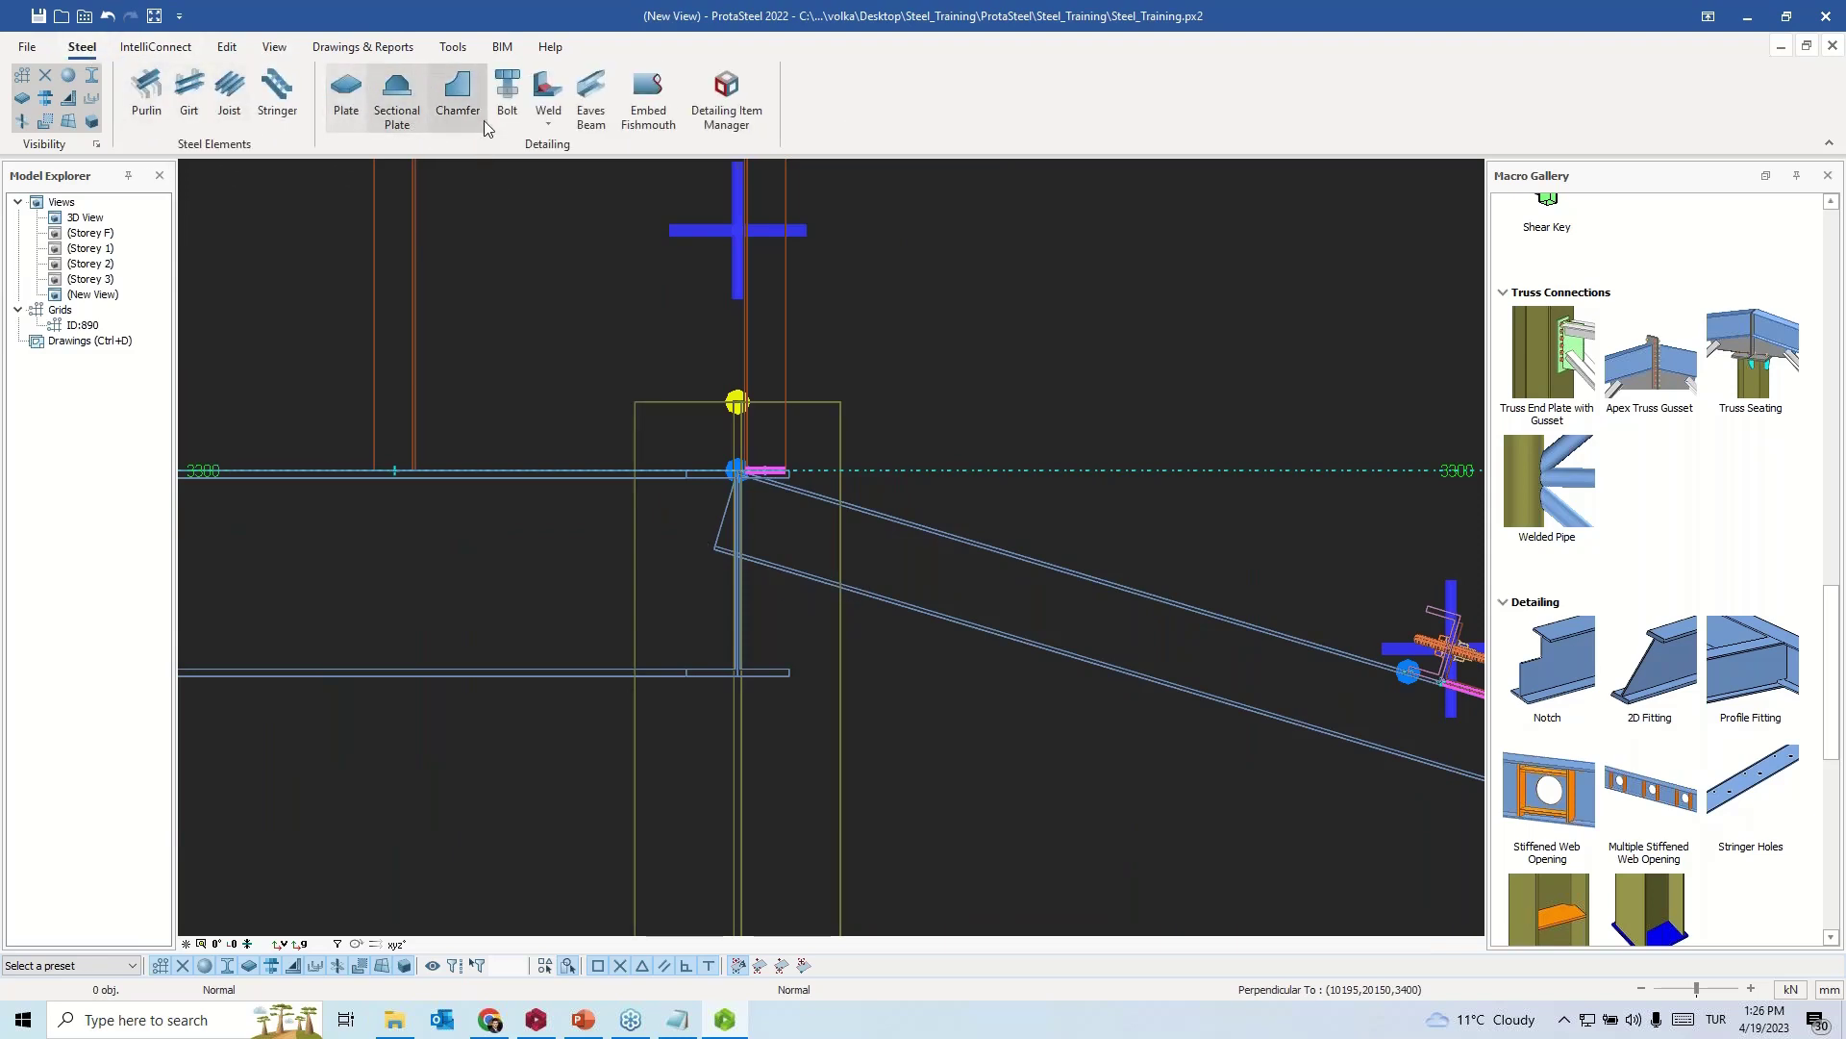
pyautogui.click(346, 96)
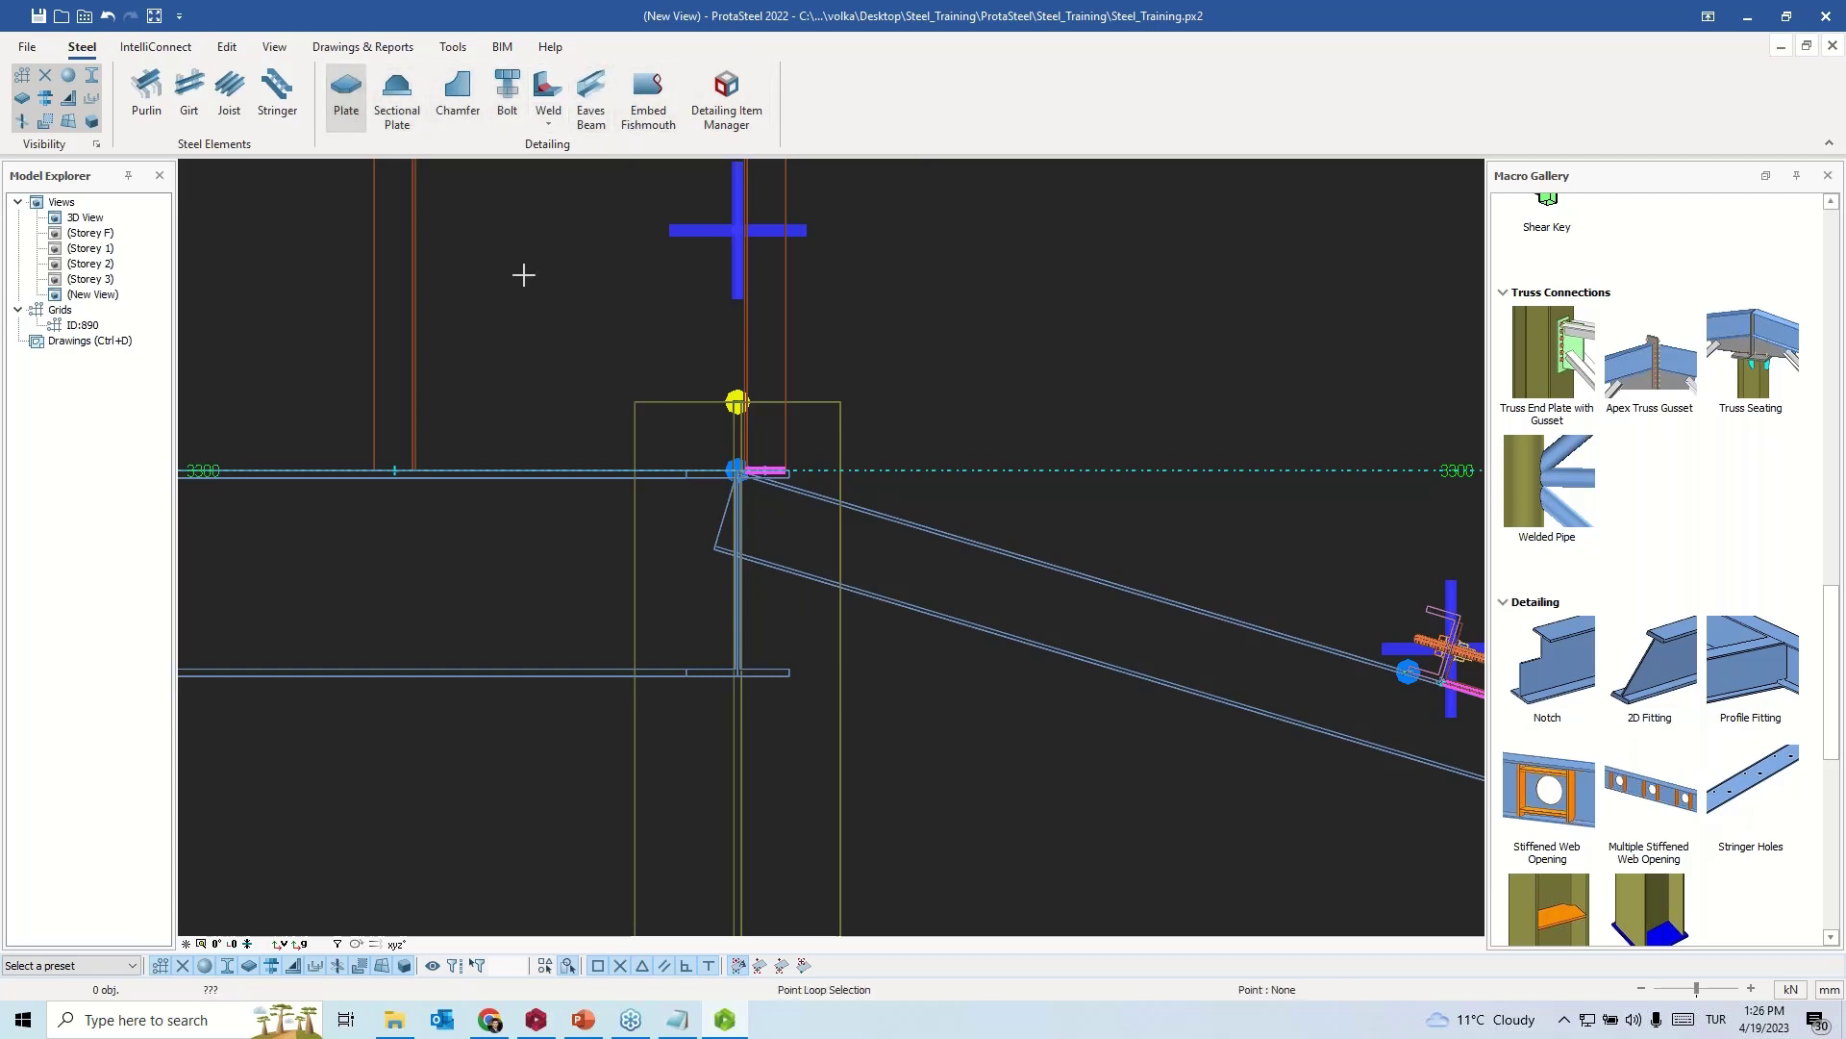
pyautogui.click(635, 402)
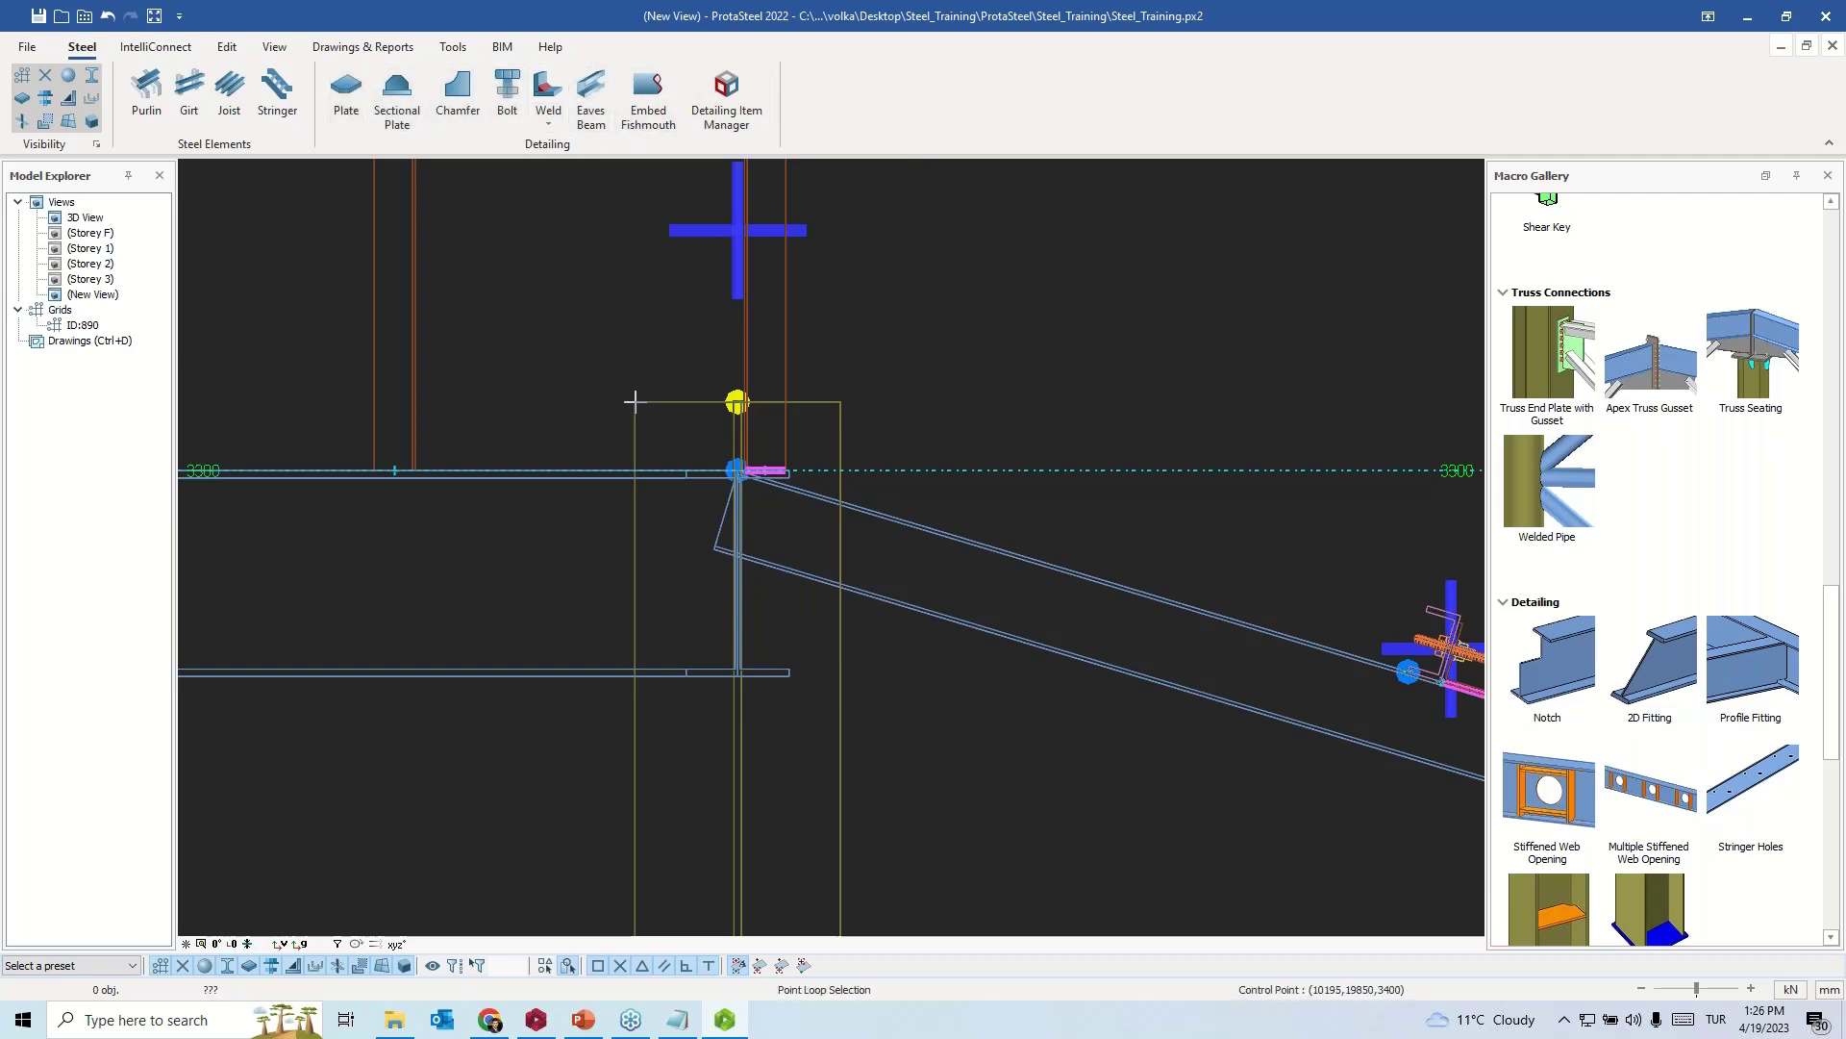
pyautogui.click(842, 402)
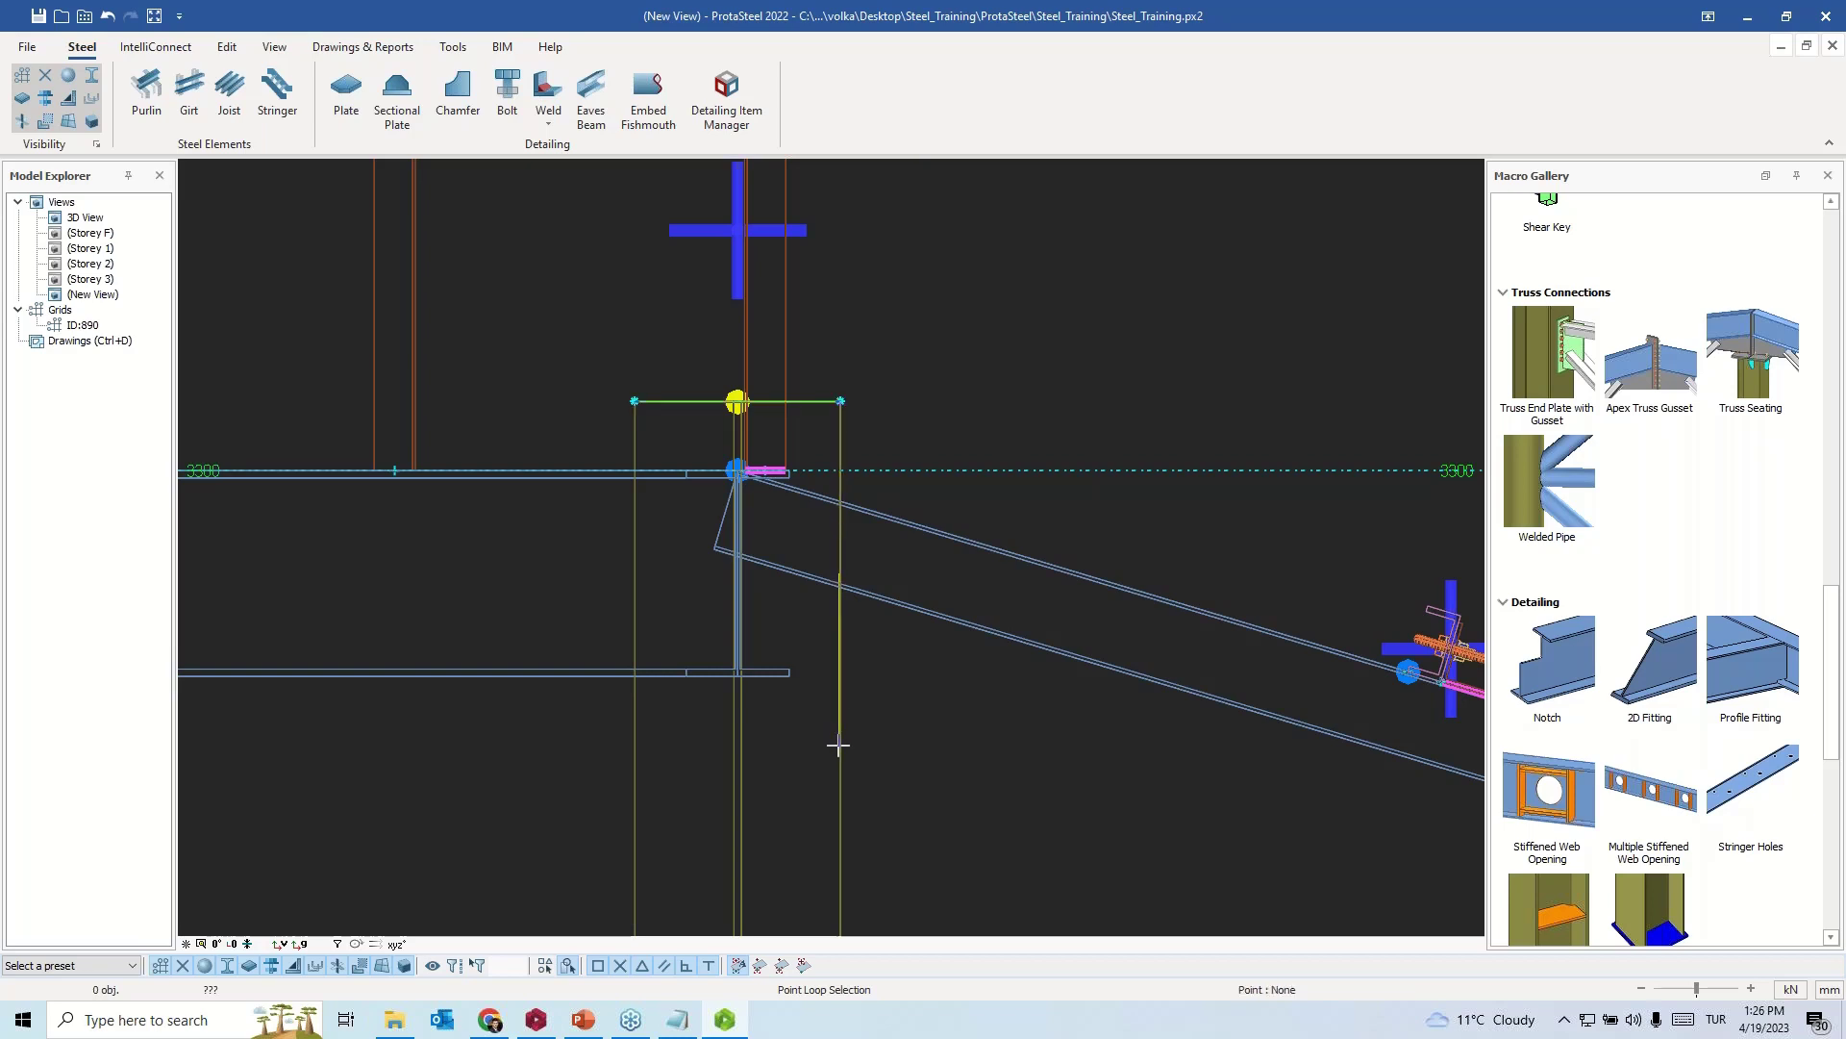
pyautogui.press('space')
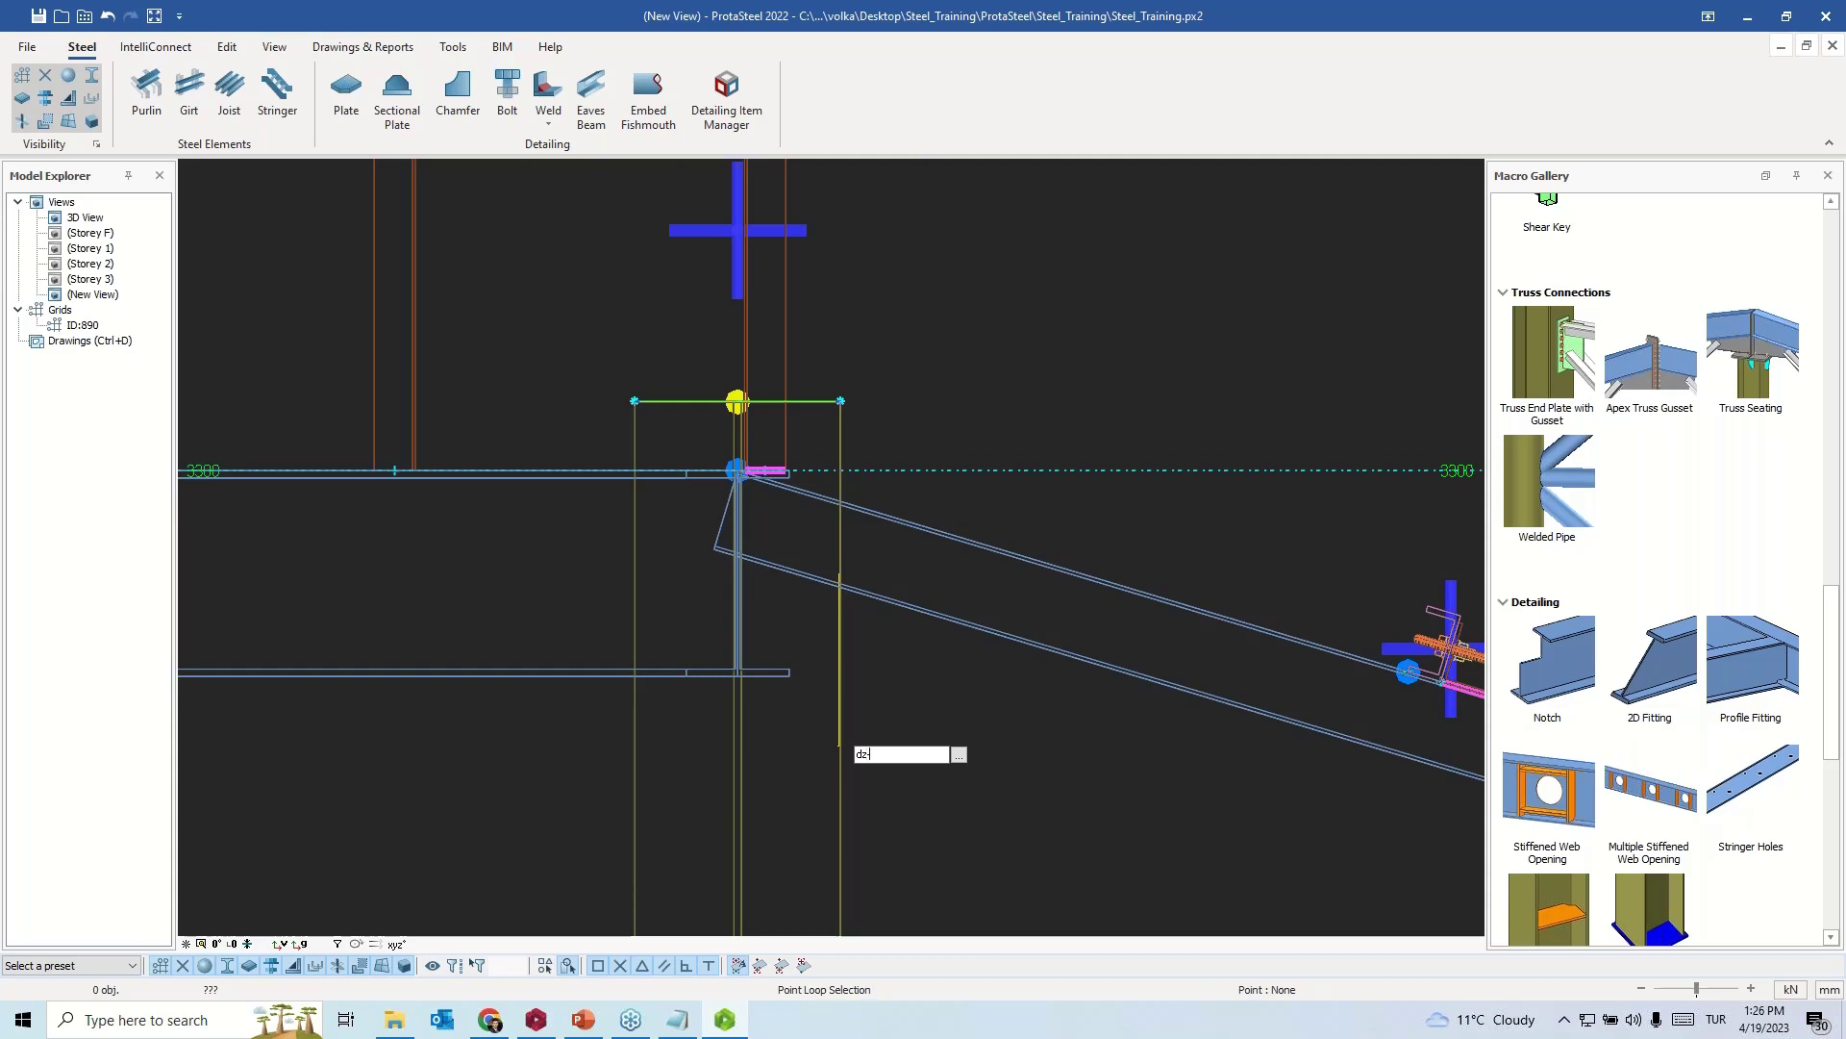
pyautogui.press('Return')
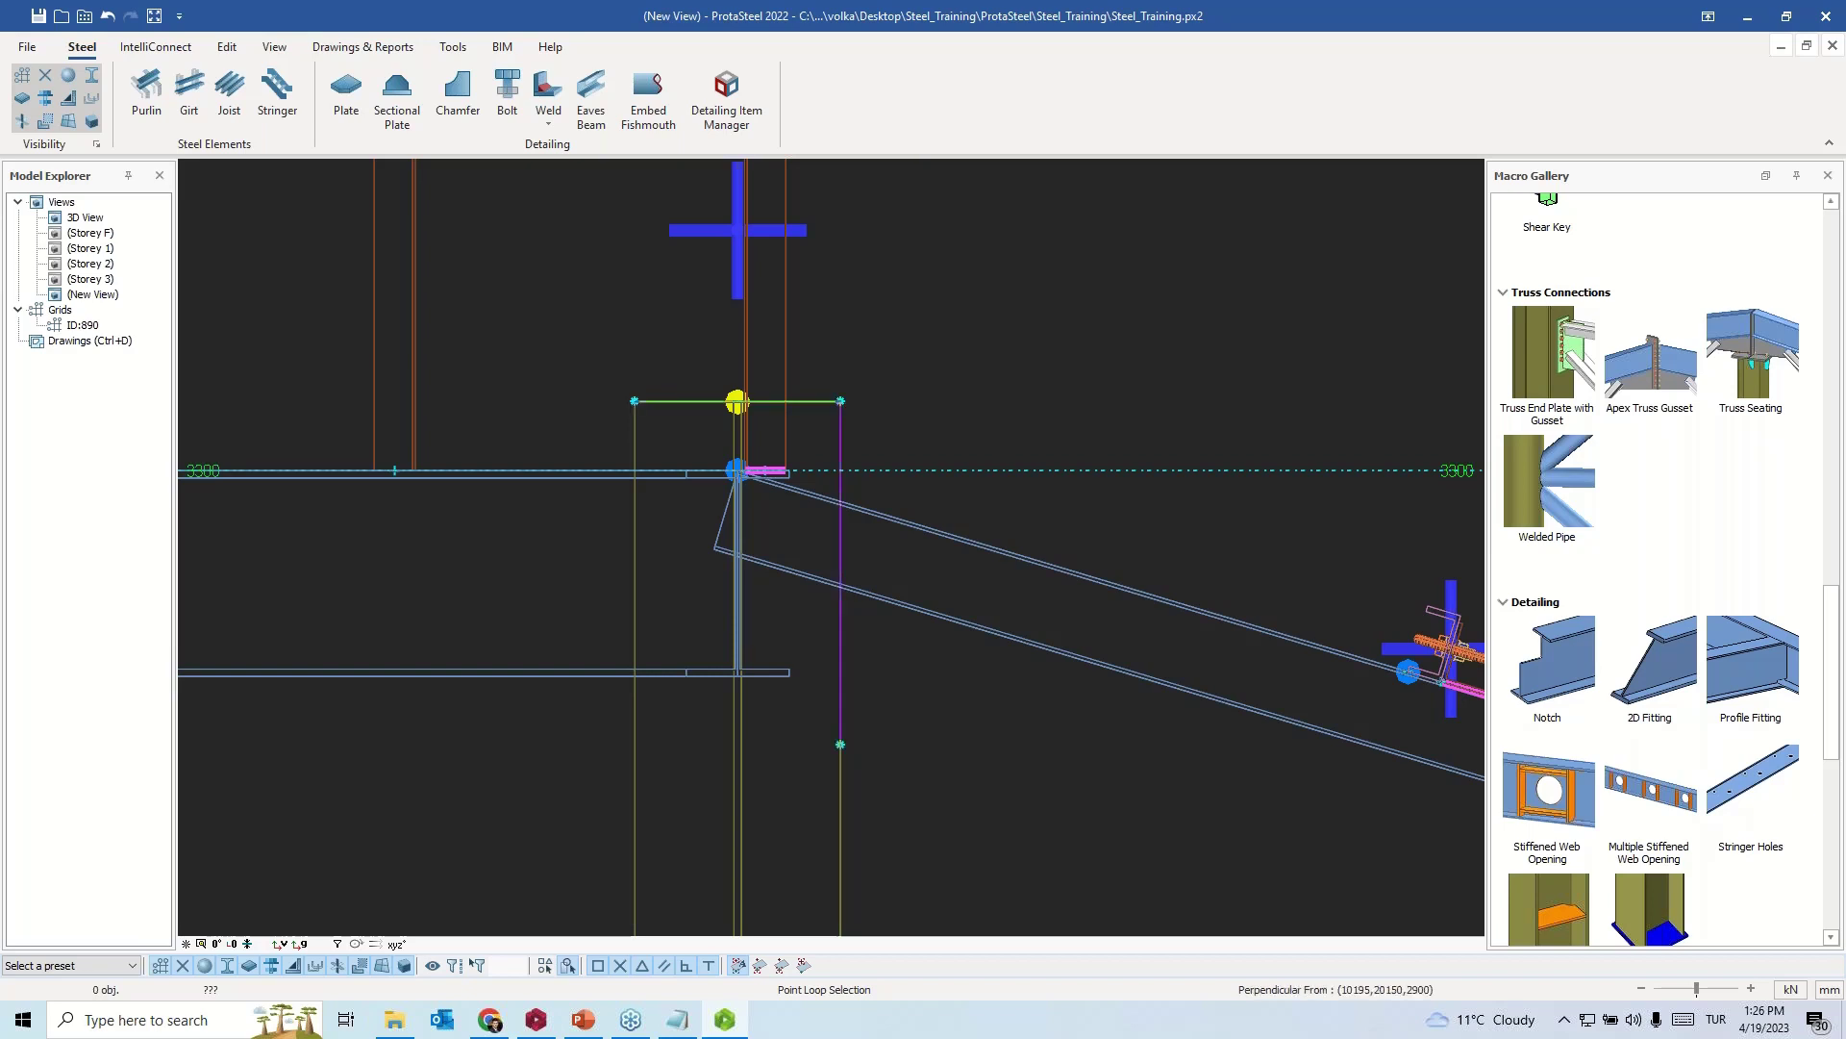
# - Finish the plate outline at its bottom corners, then return to the 3D View
pyautogui.scroll(-1, 839, 743)
pyautogui.click(840, 744)
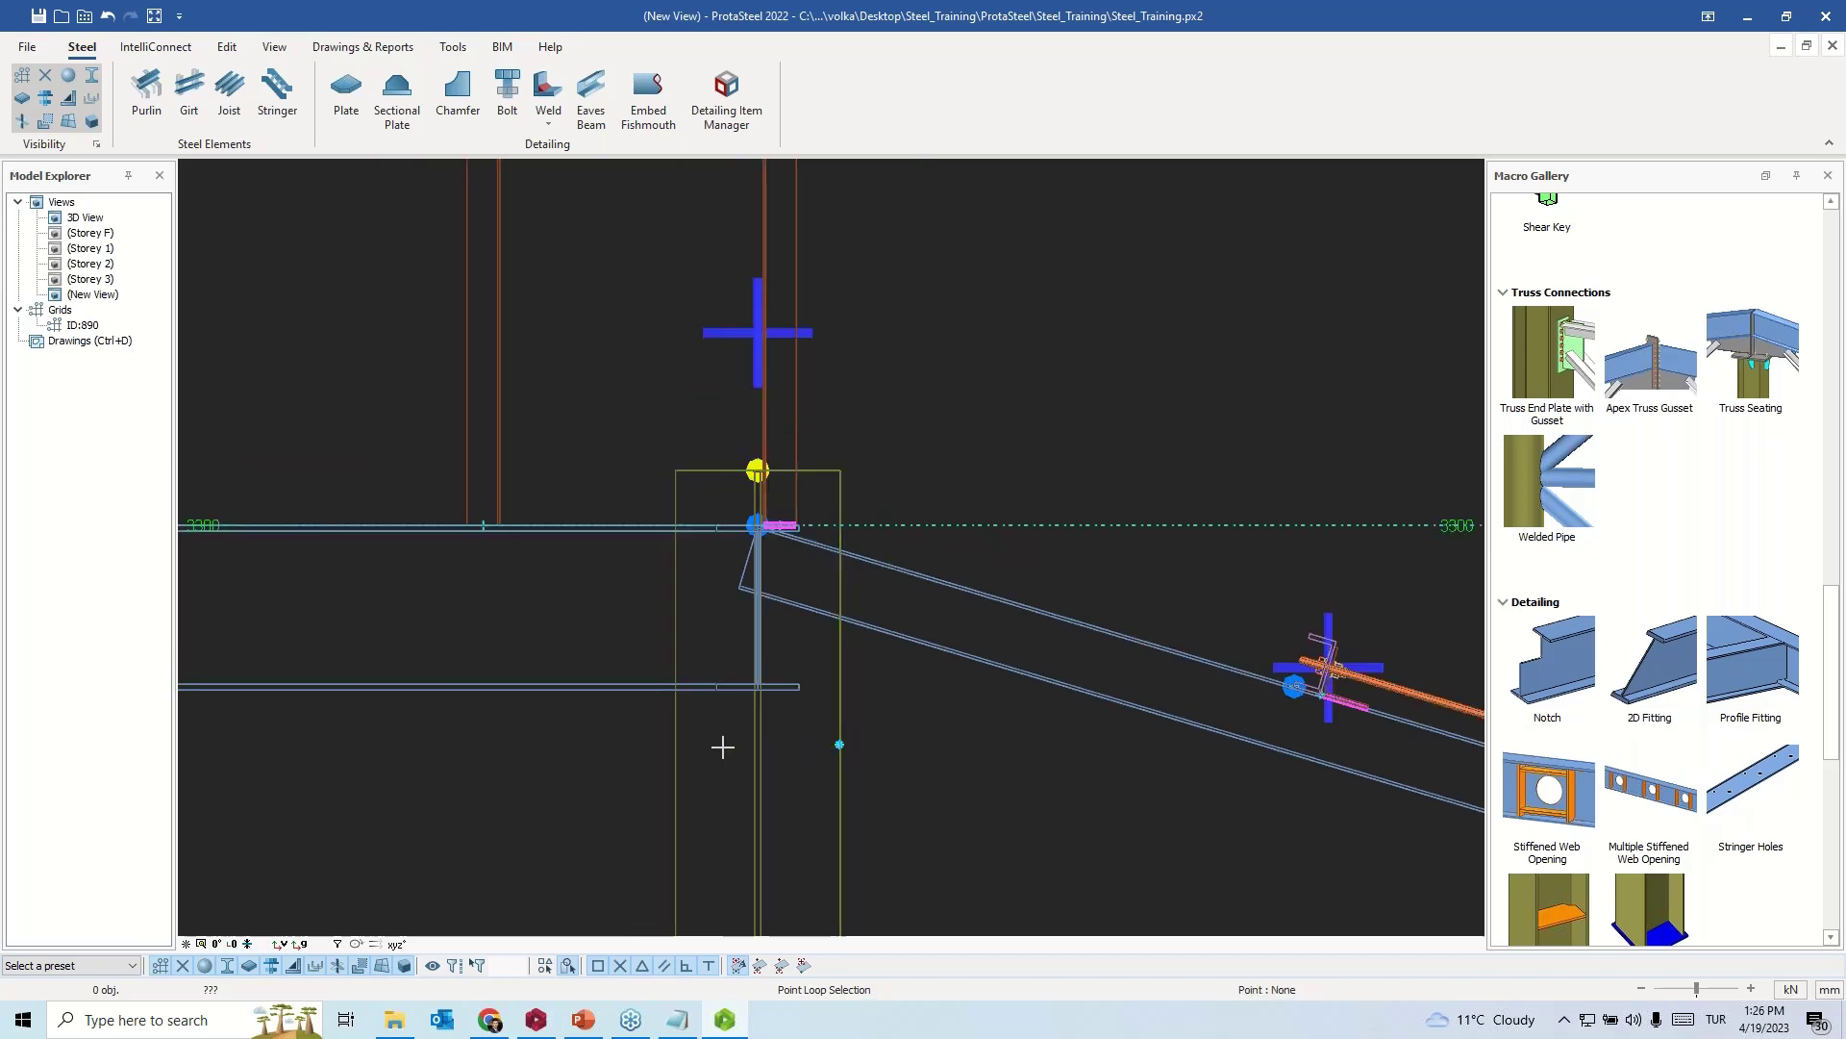
pyautogui.click(673, 743)
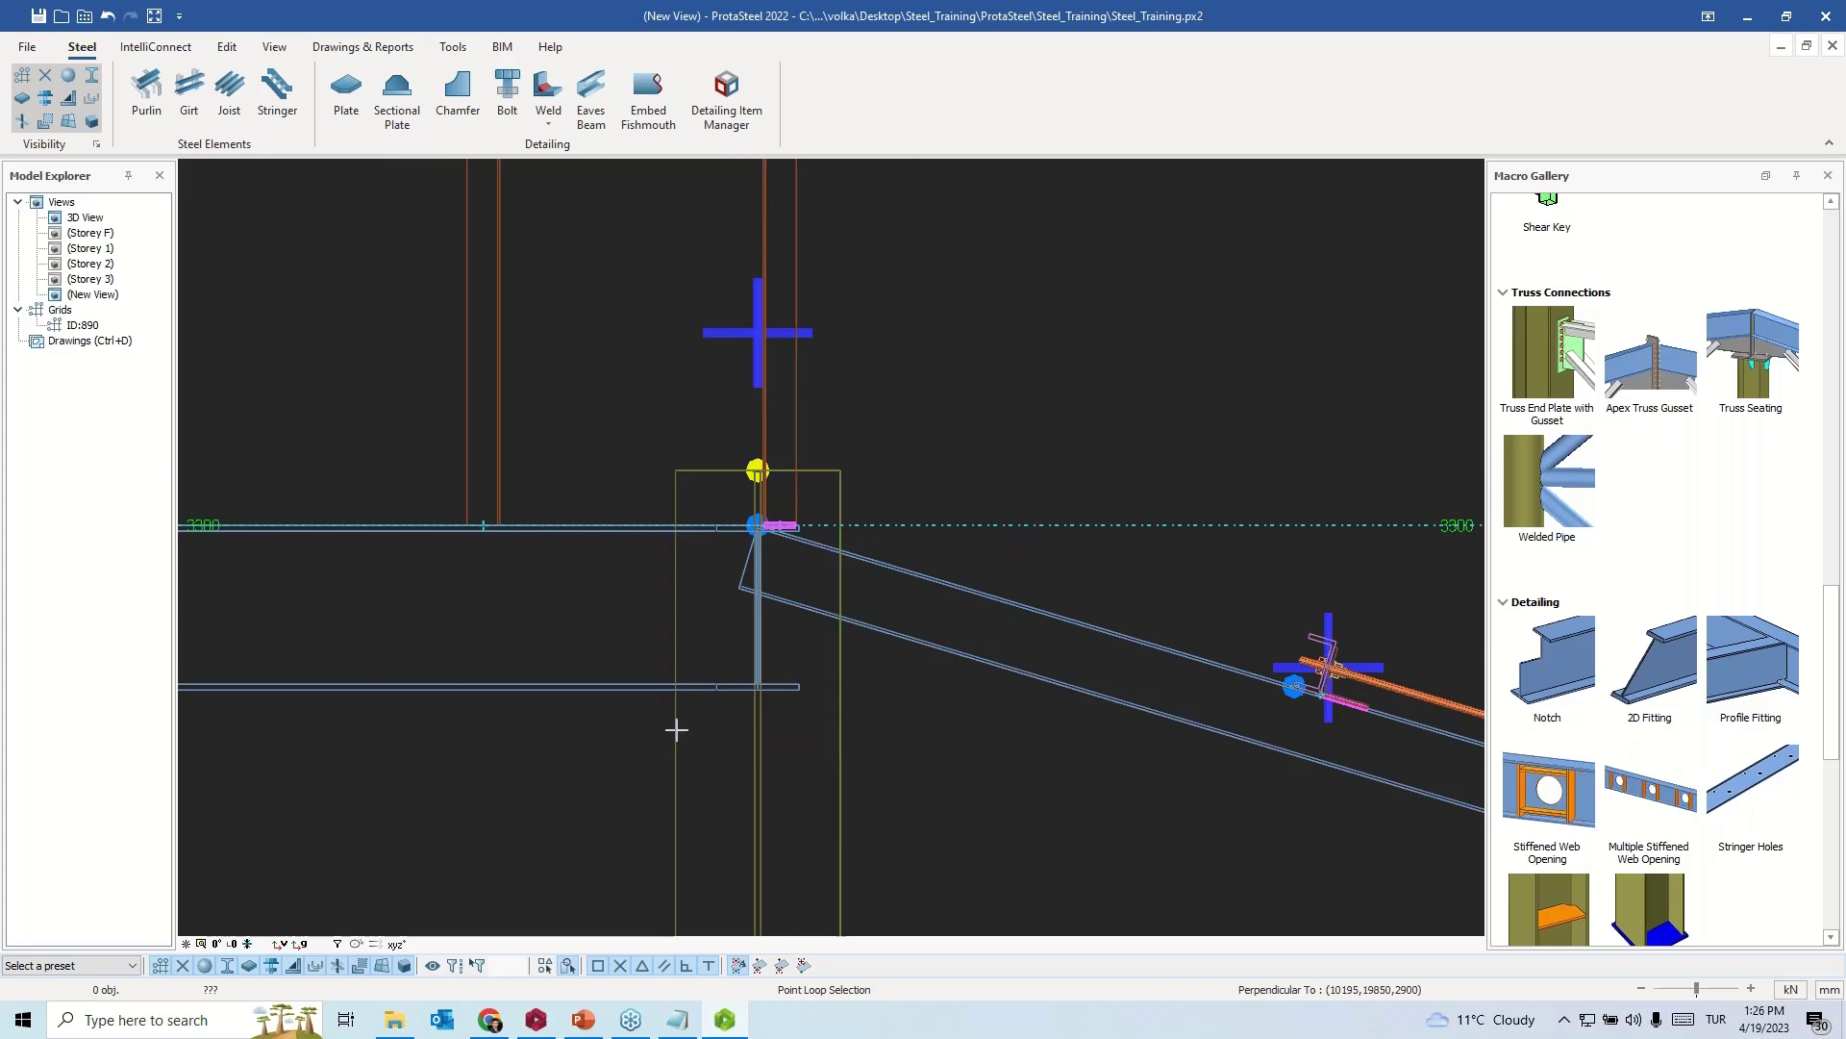
pyautogui.click(676, 470)
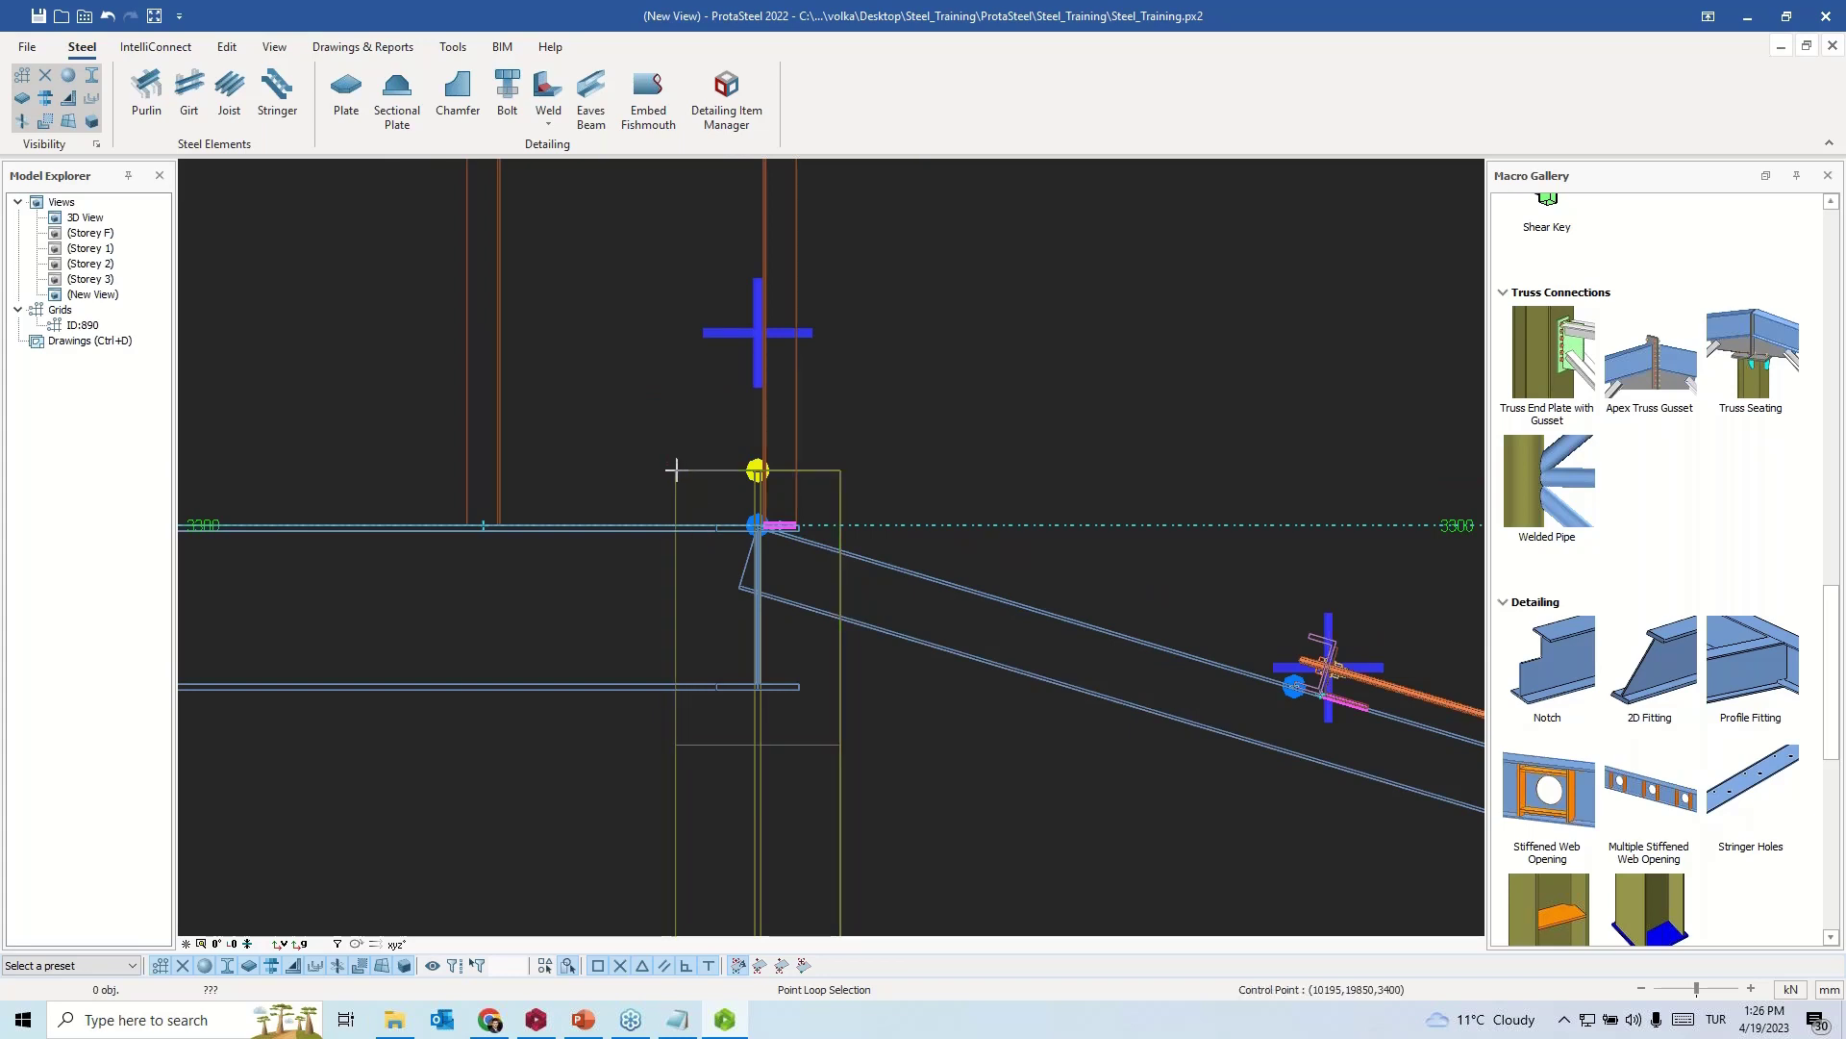
pyautogui.rightClick(913, 746)
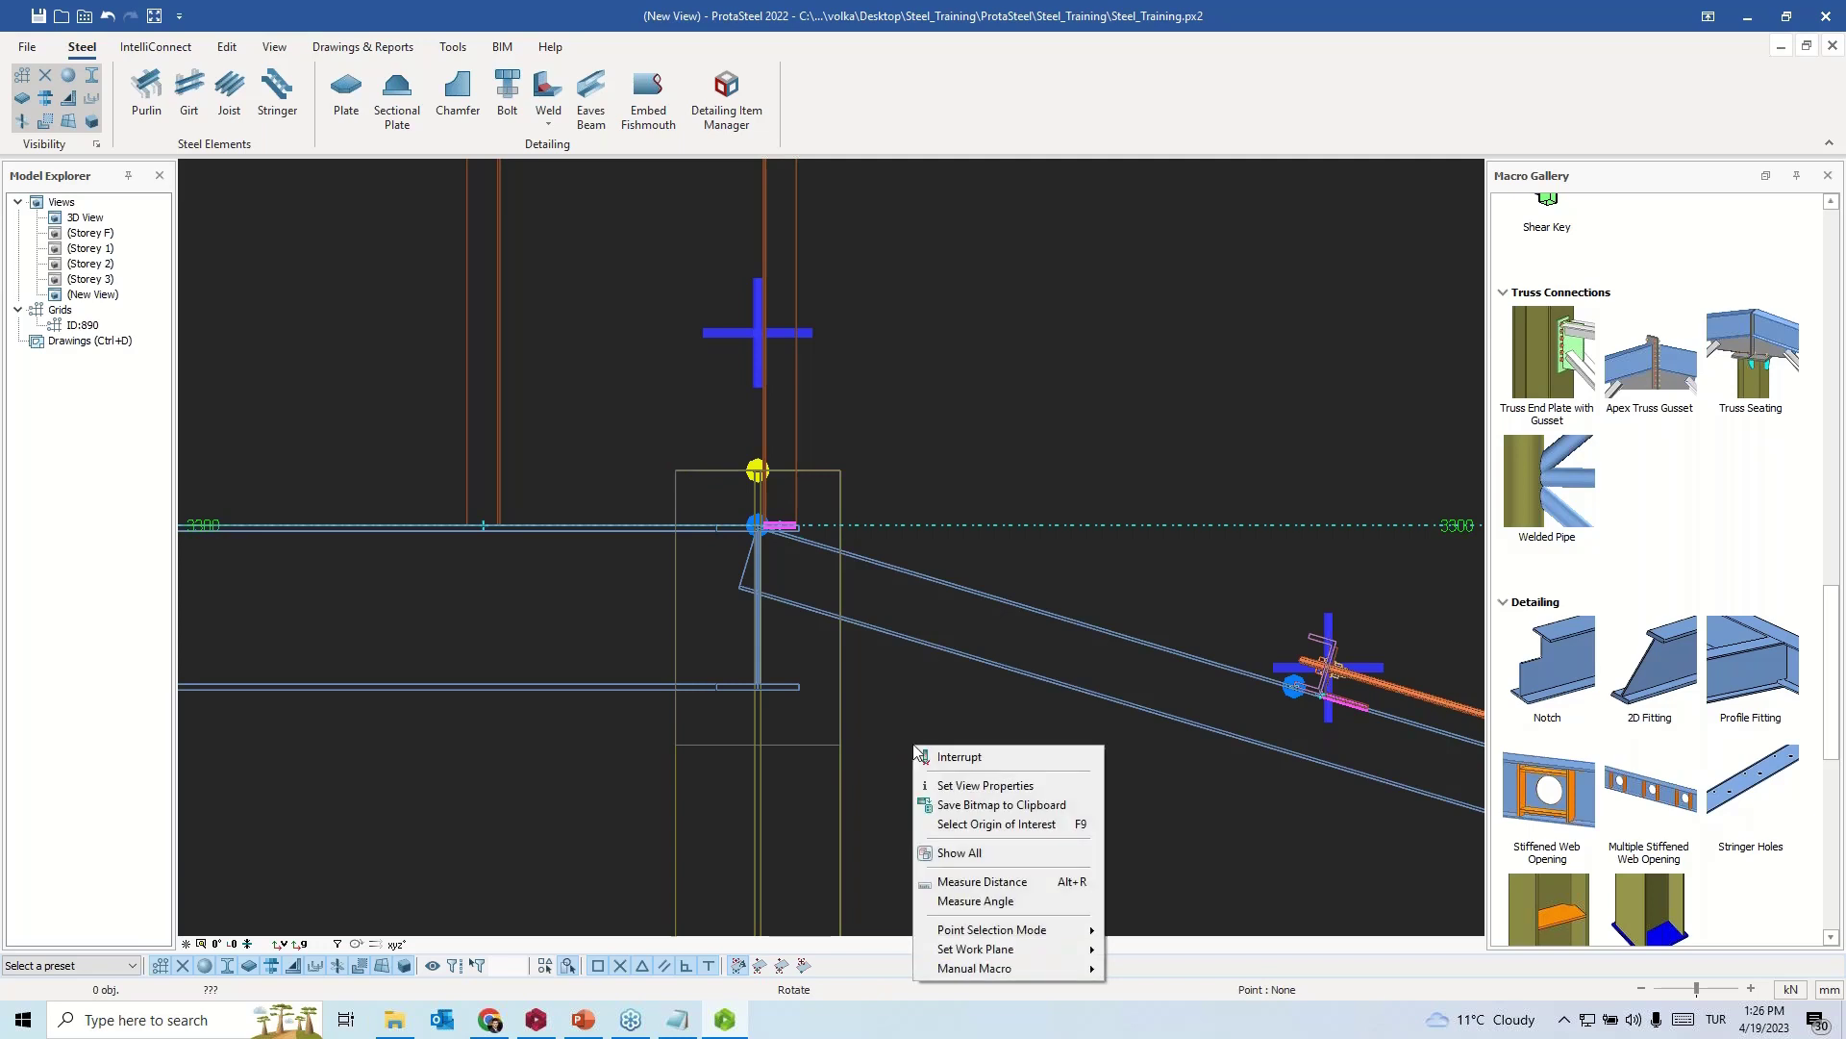
pyautogui.doubleClick(96, 219)
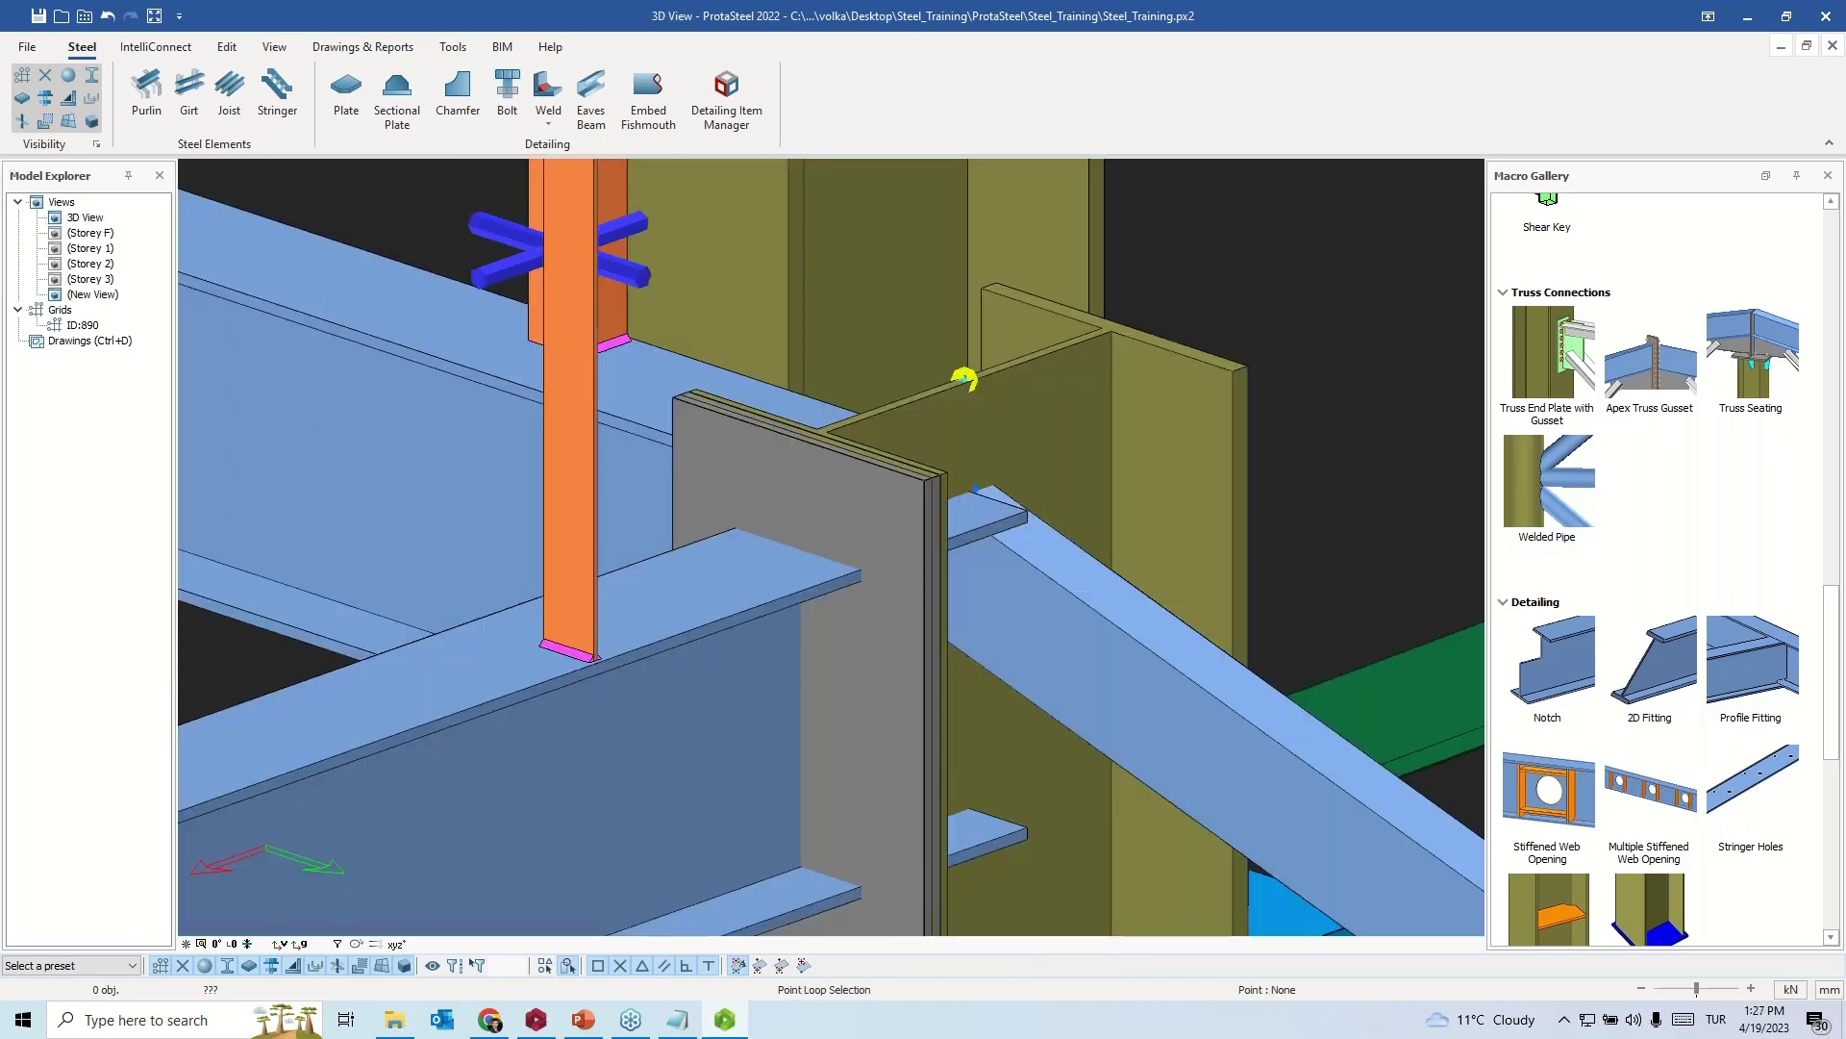
# - Shift the end plate clear of the column face and deselect it
pyautogui.click(884, 539)
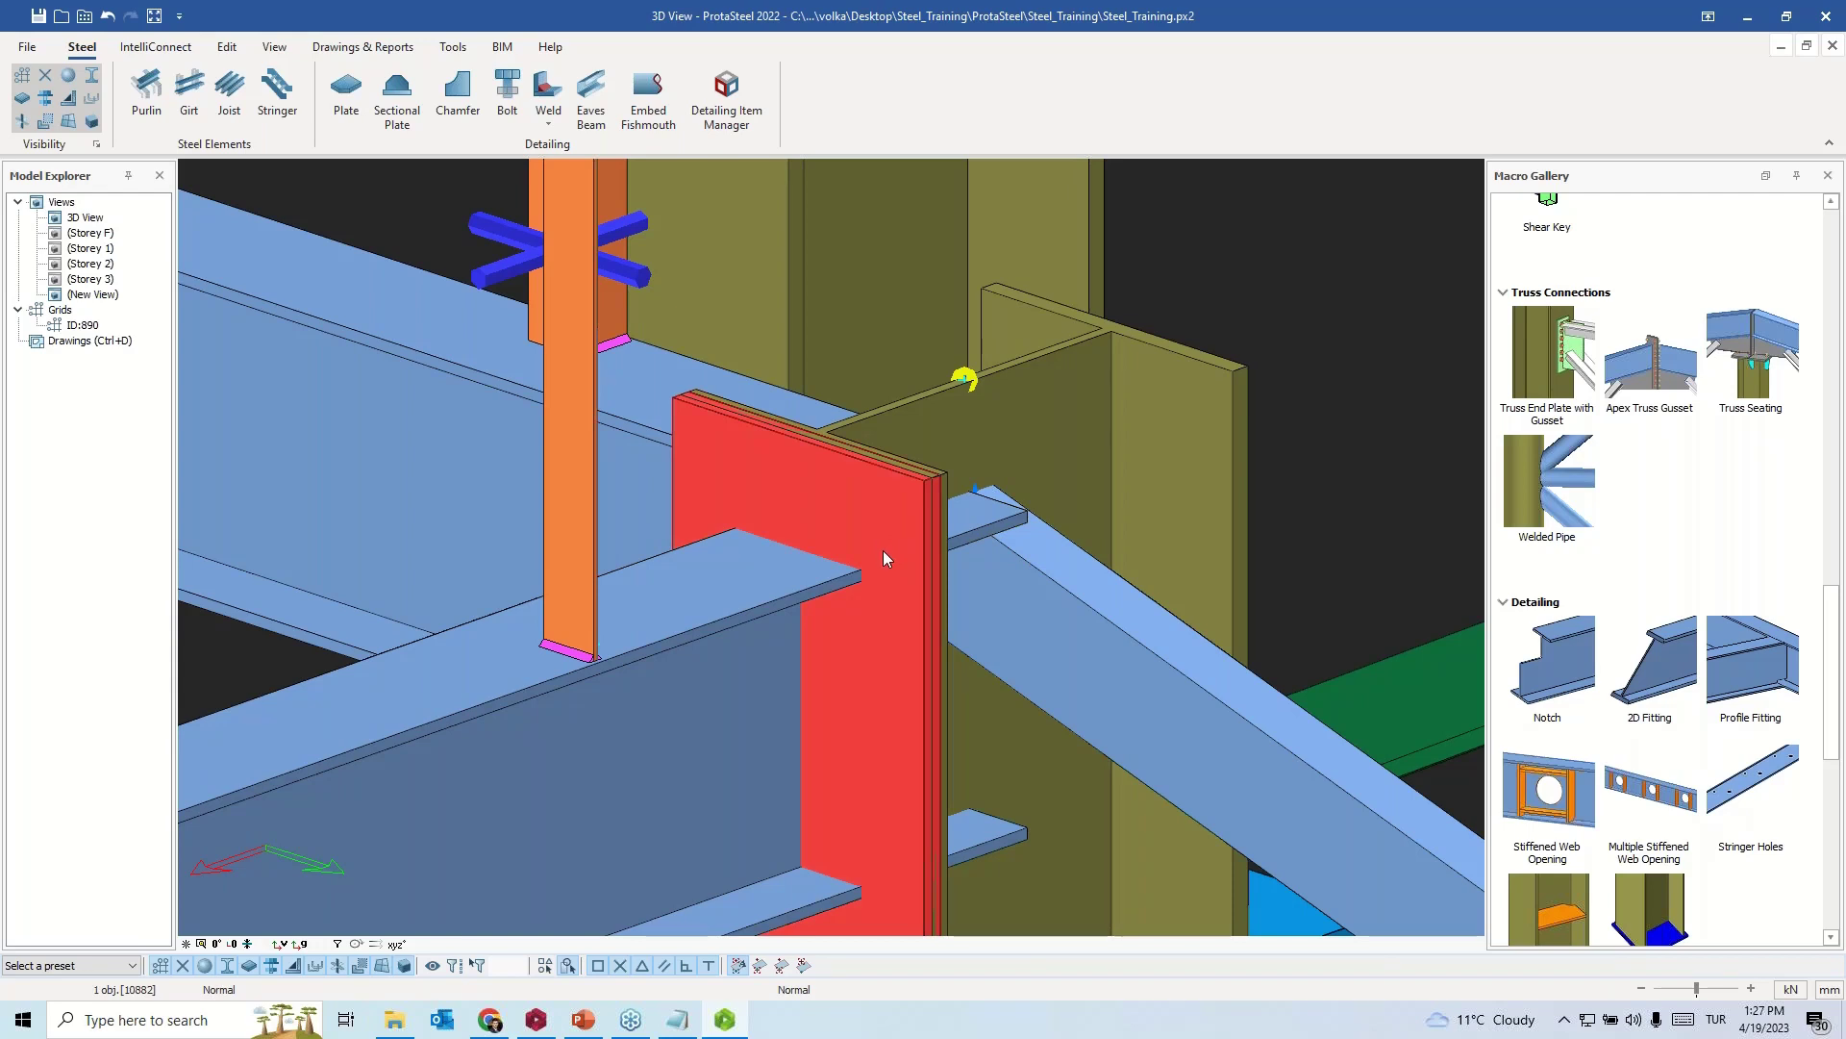
pyautogui.press('space')
pyautogui.press('space')
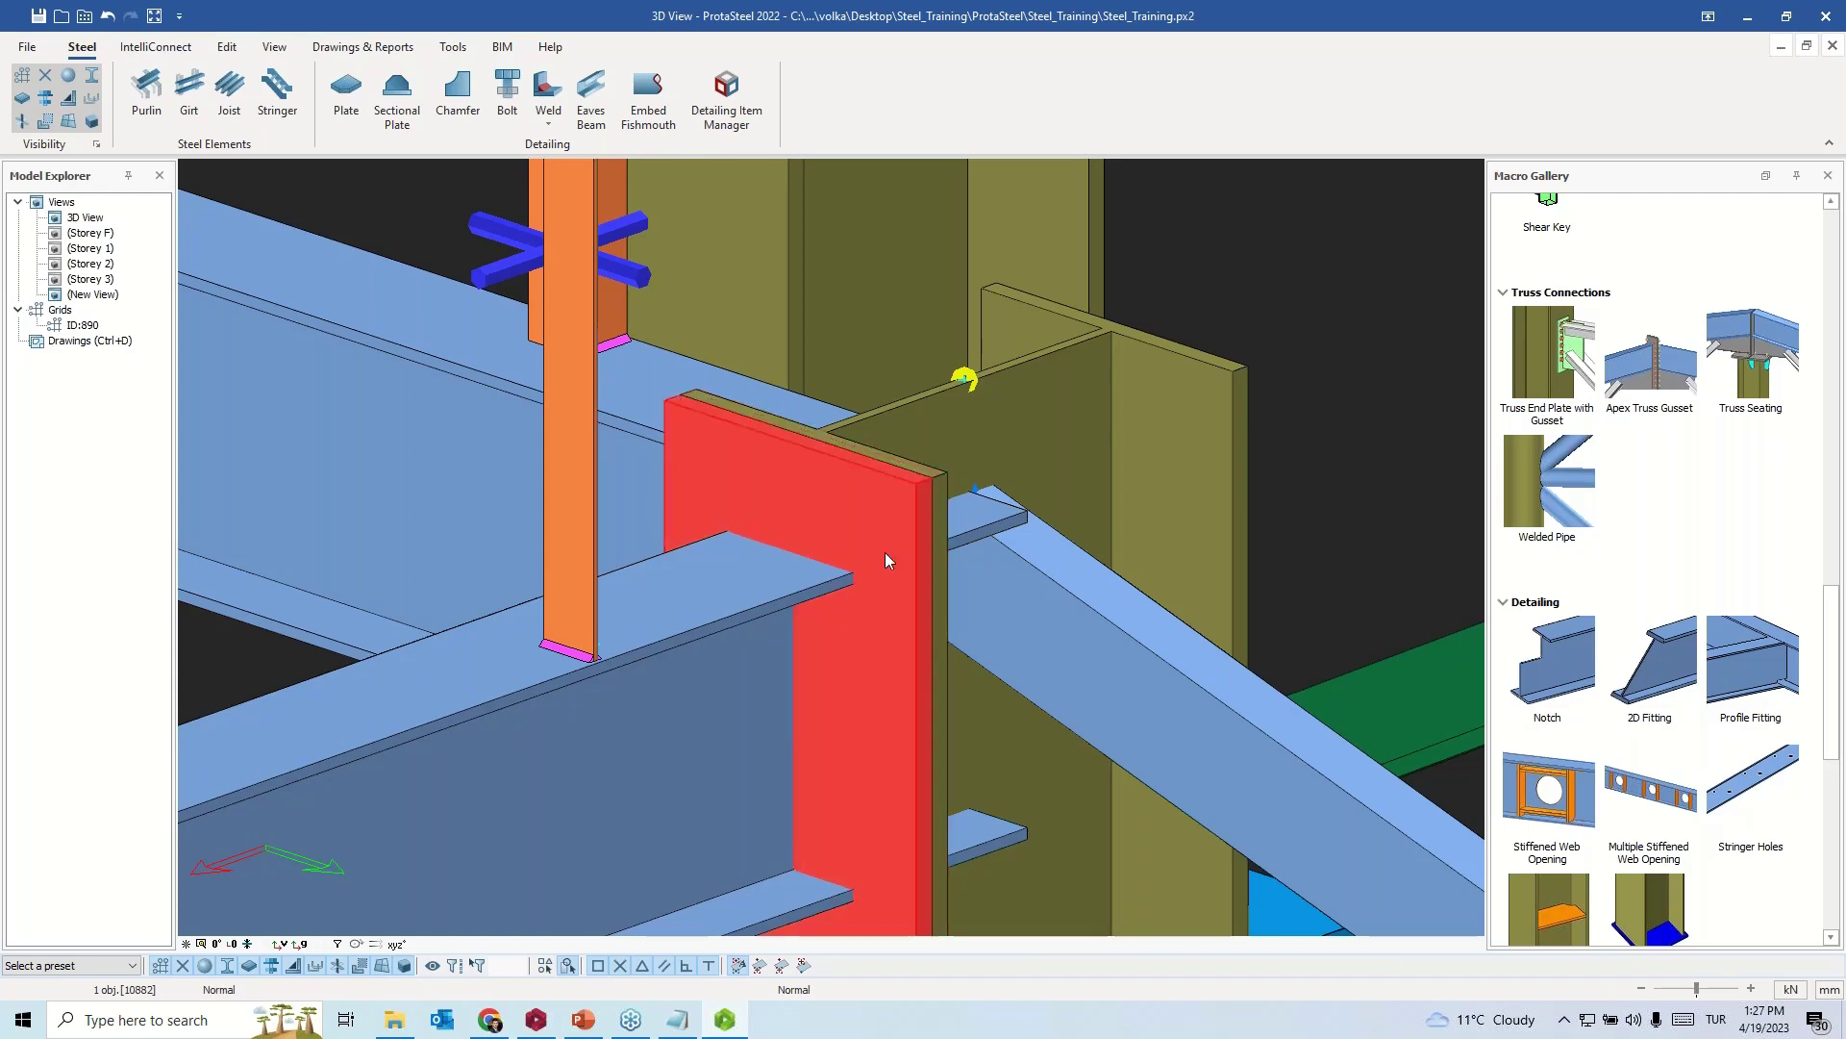
pyautogui.scroll(-2, 887, 552)
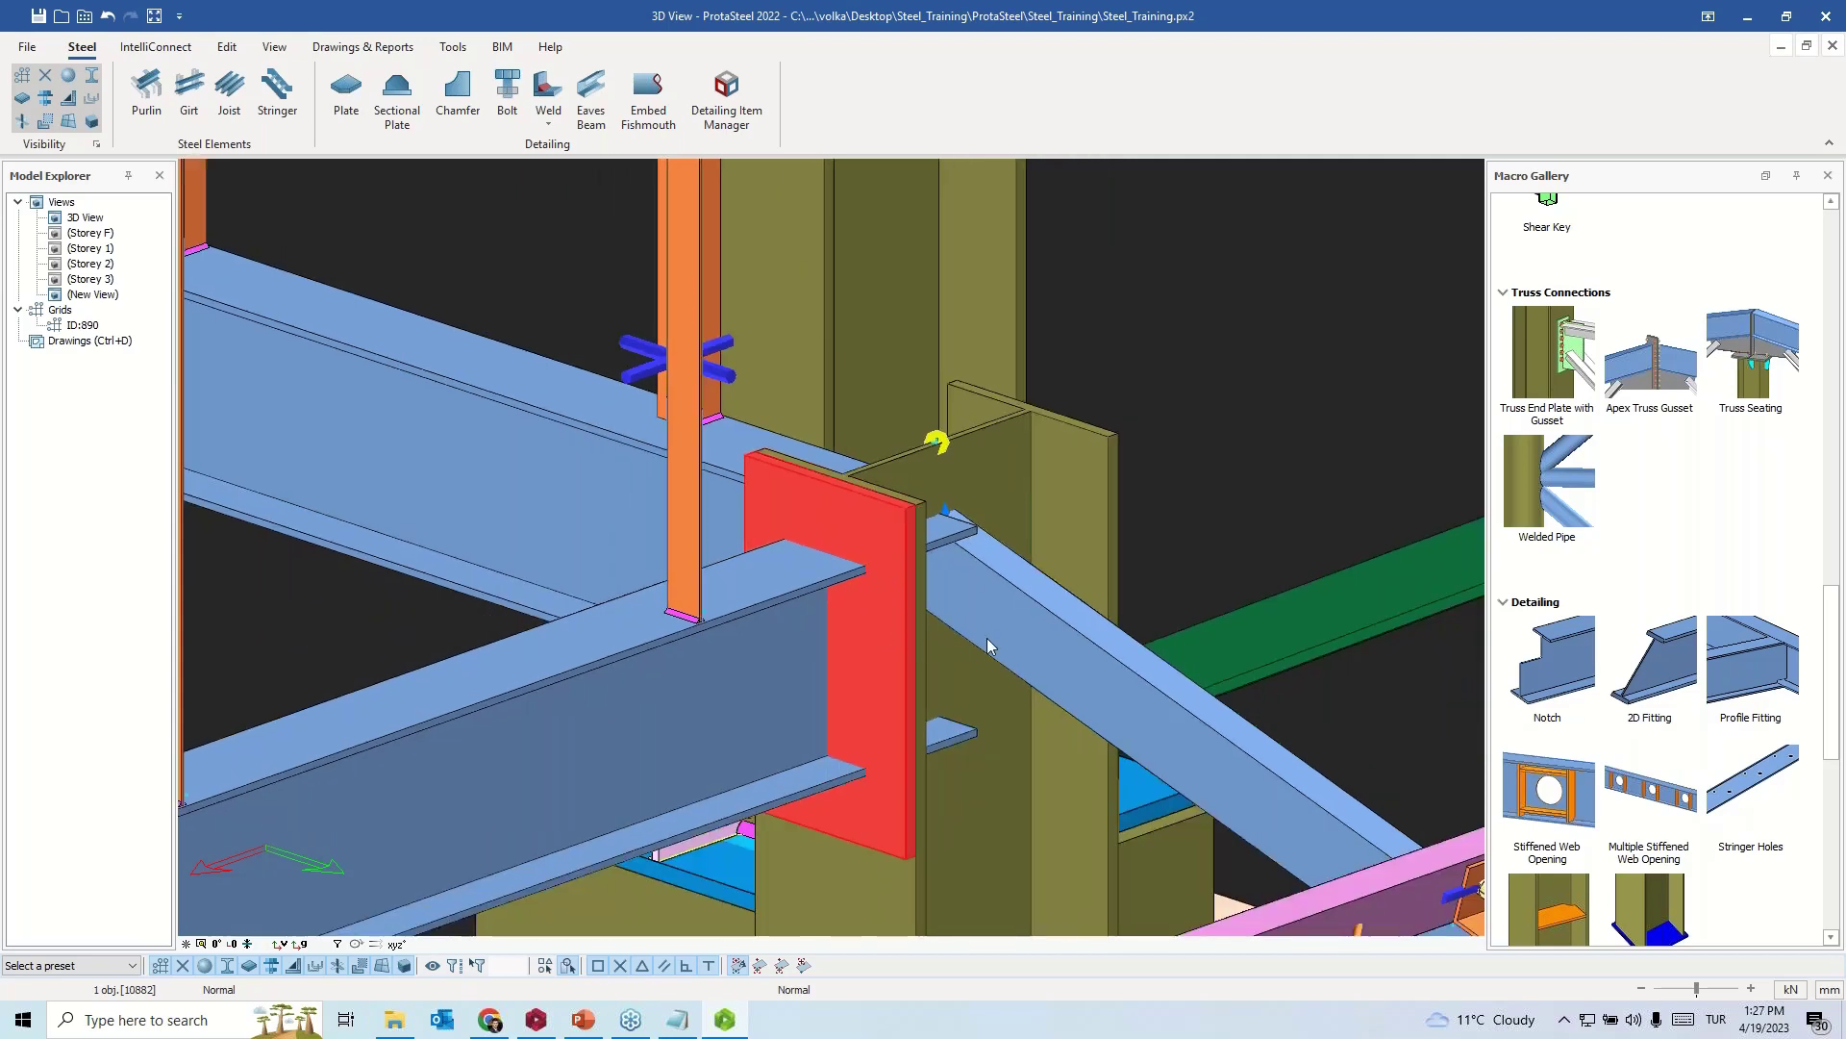
pyautogui.click(1253, 436)
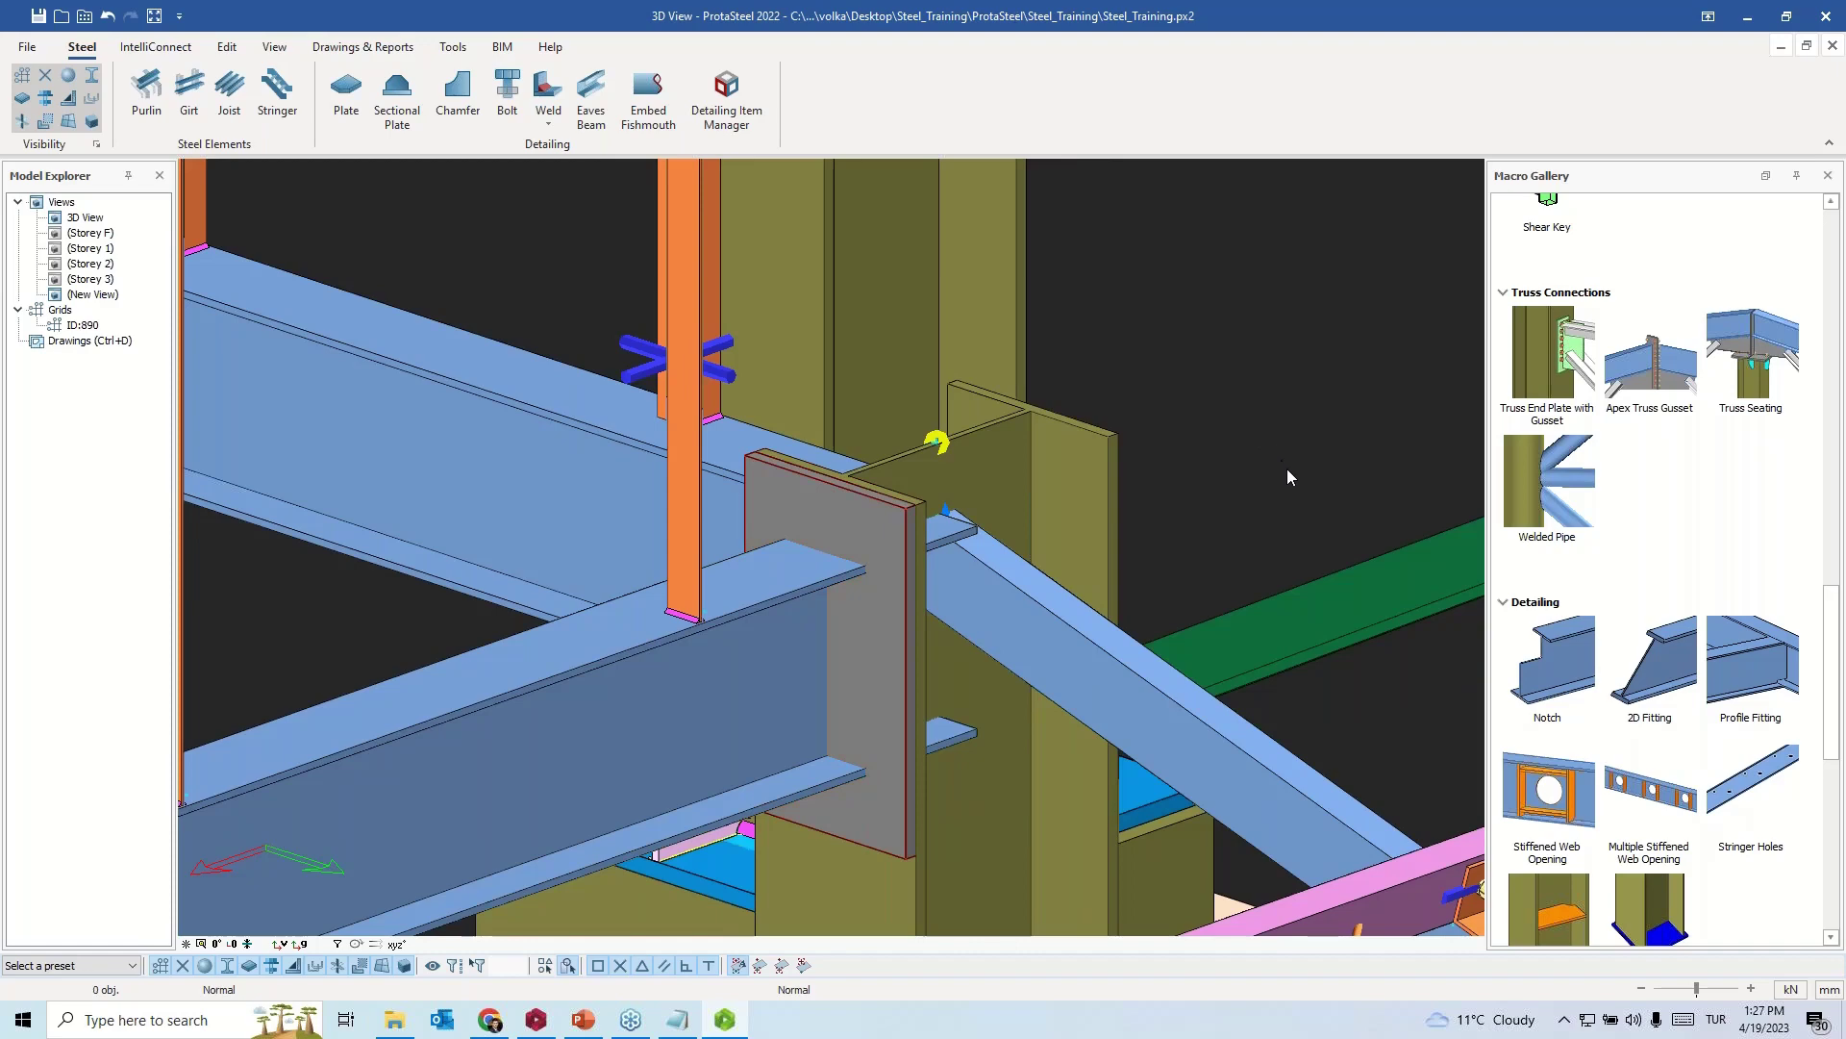
# - Start the 2D Fitting macro from the Macro Gallery
pyautogui.scroll(-3, 1451, 603)
pyautogui.scroll(-1, 1694, 585)
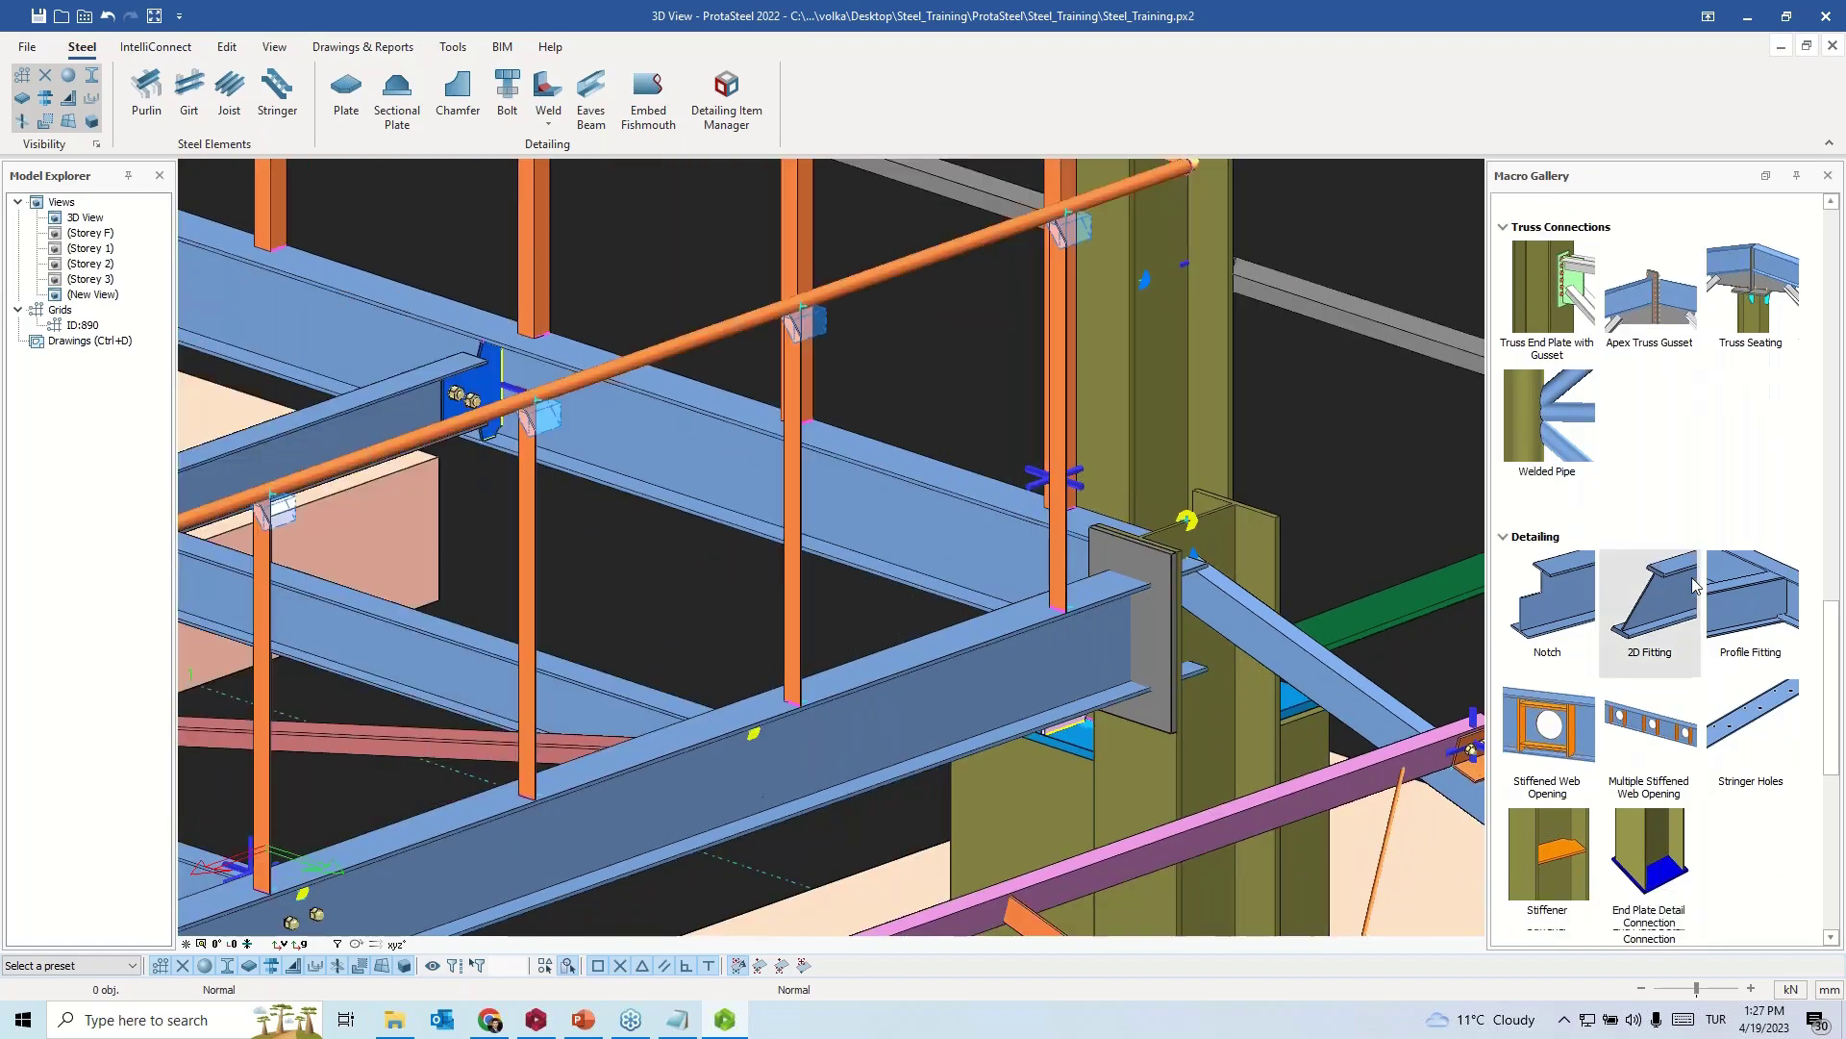
pyautogui.scroll(-8, 1695, 585)
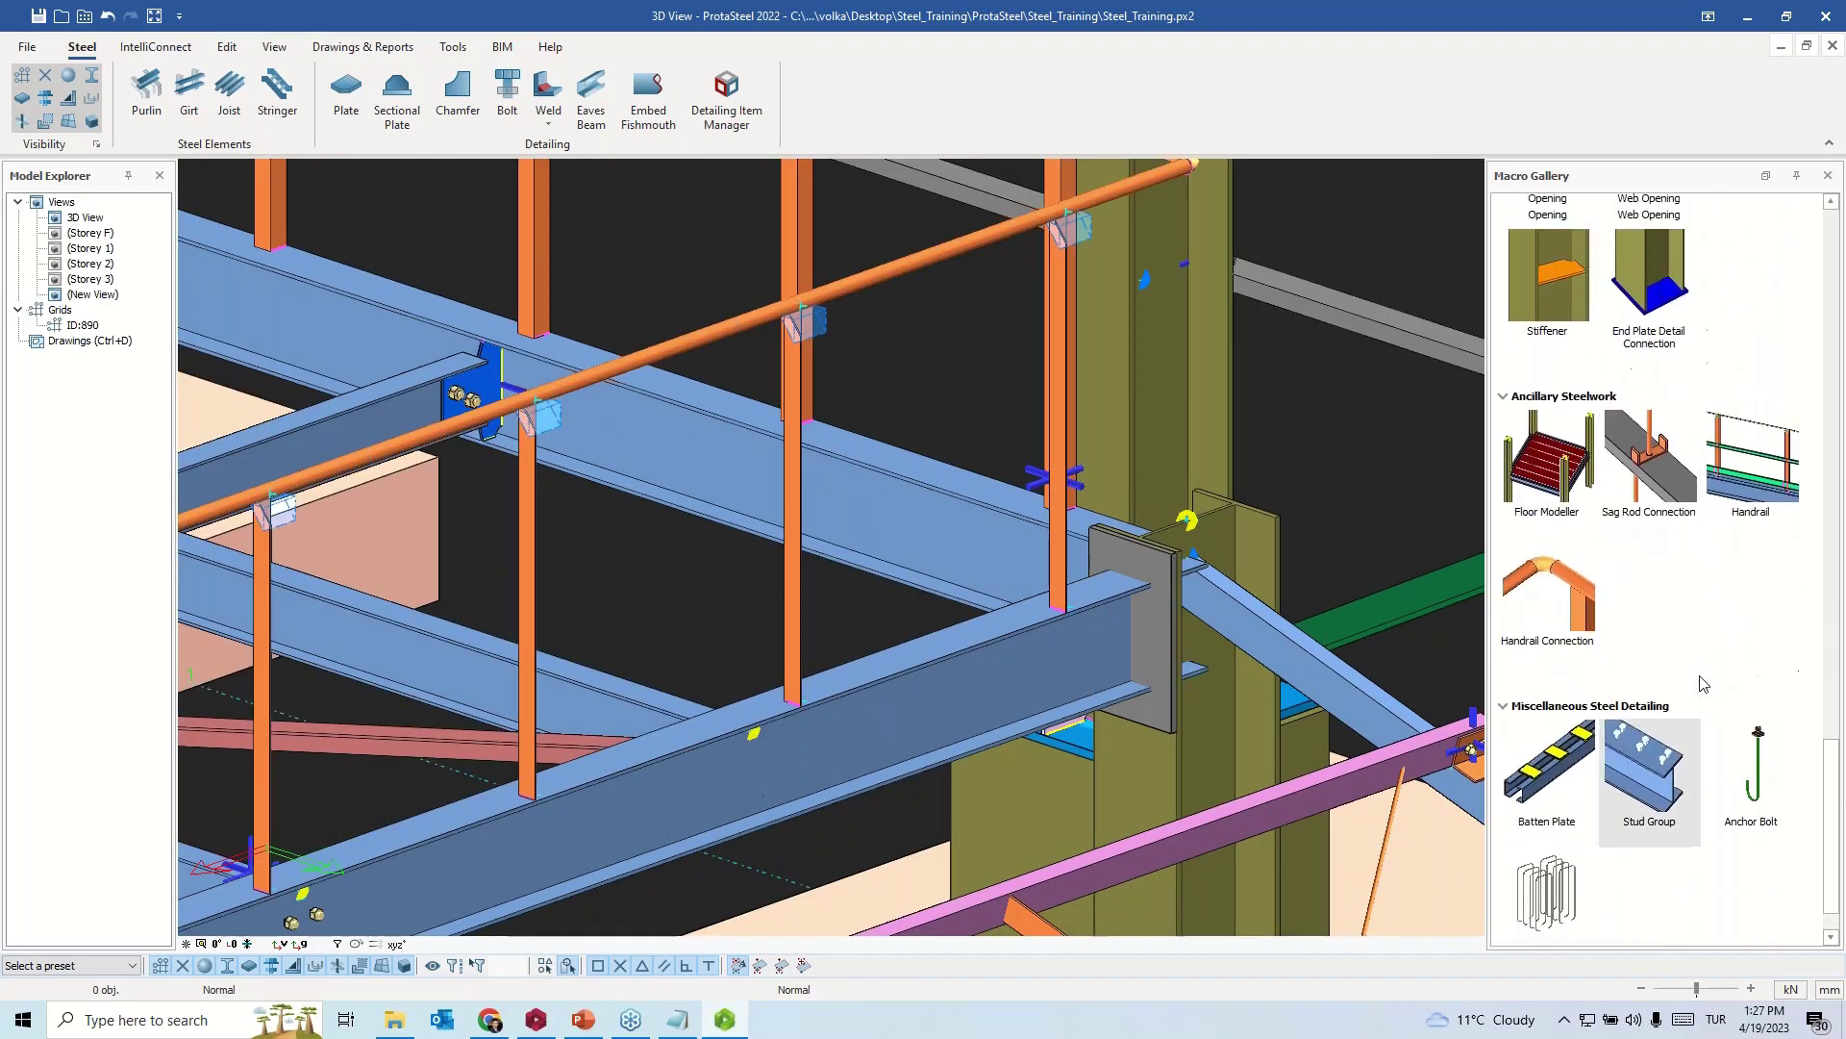
pyautogui.scroll(8, 1701, 673)
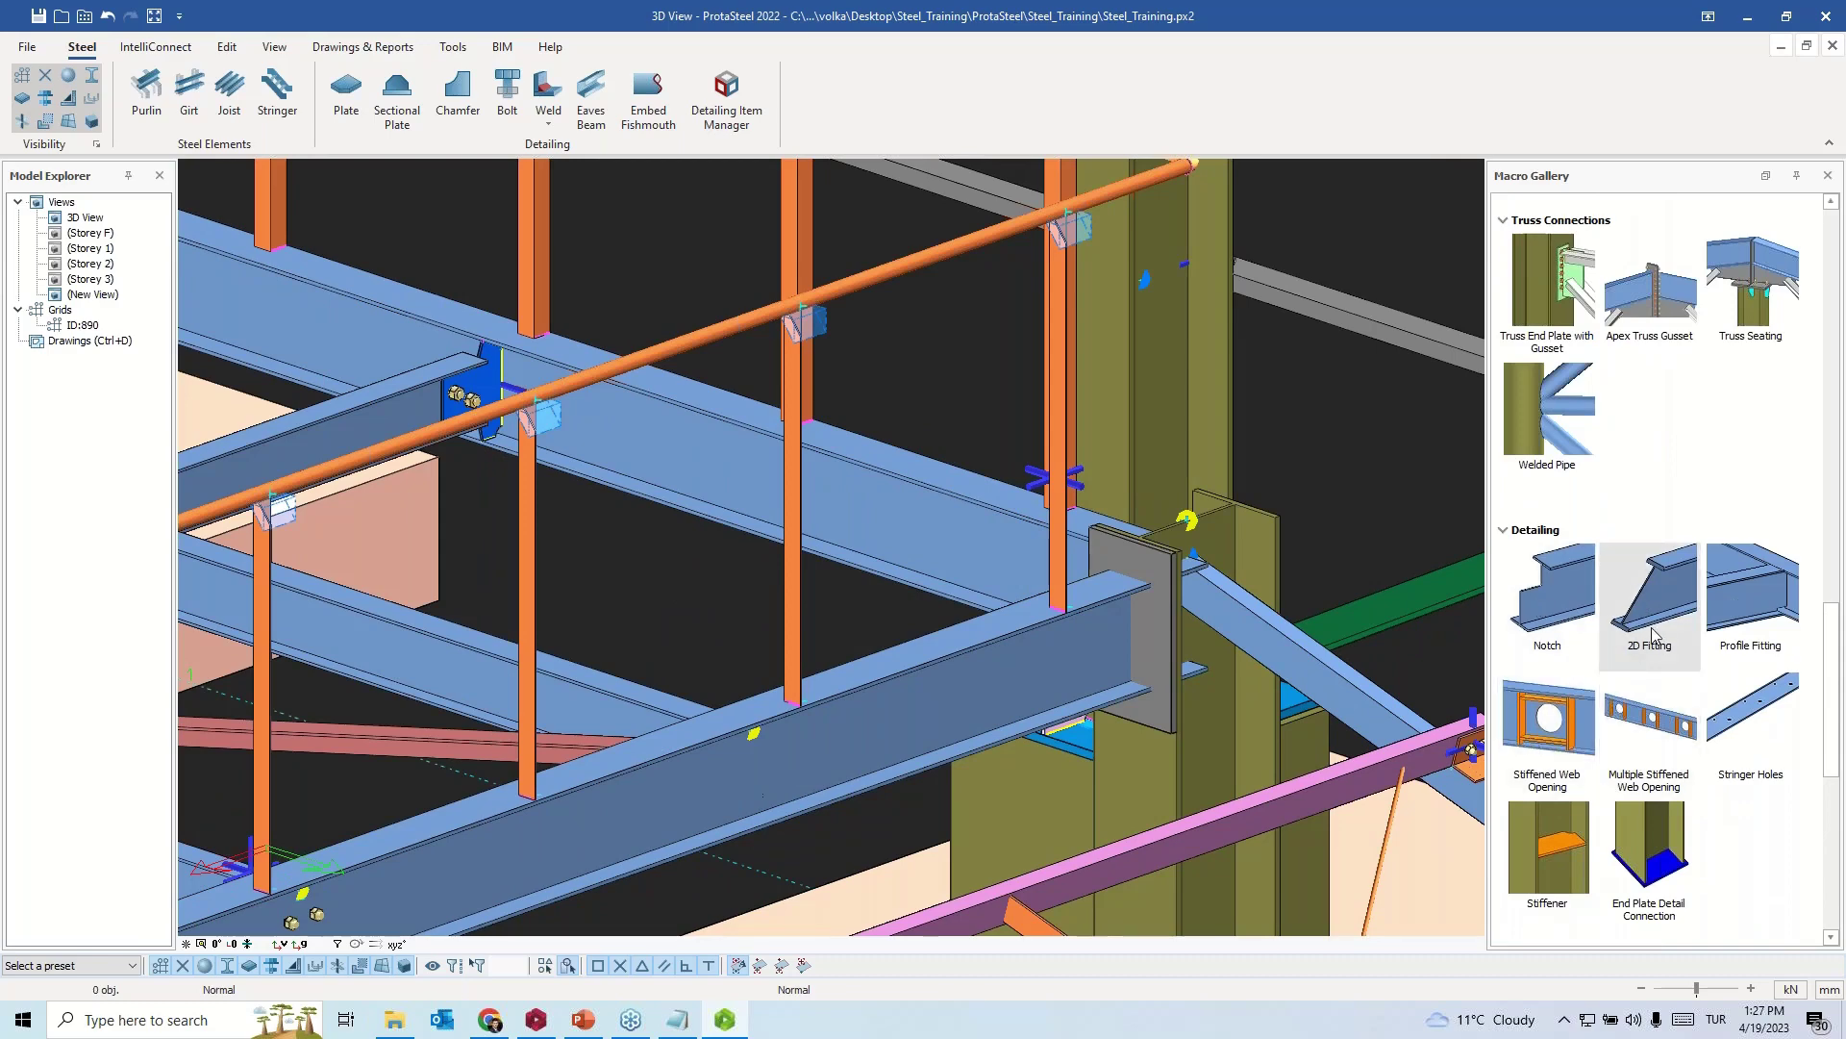
pyautogui.moveTo(1650, 612)
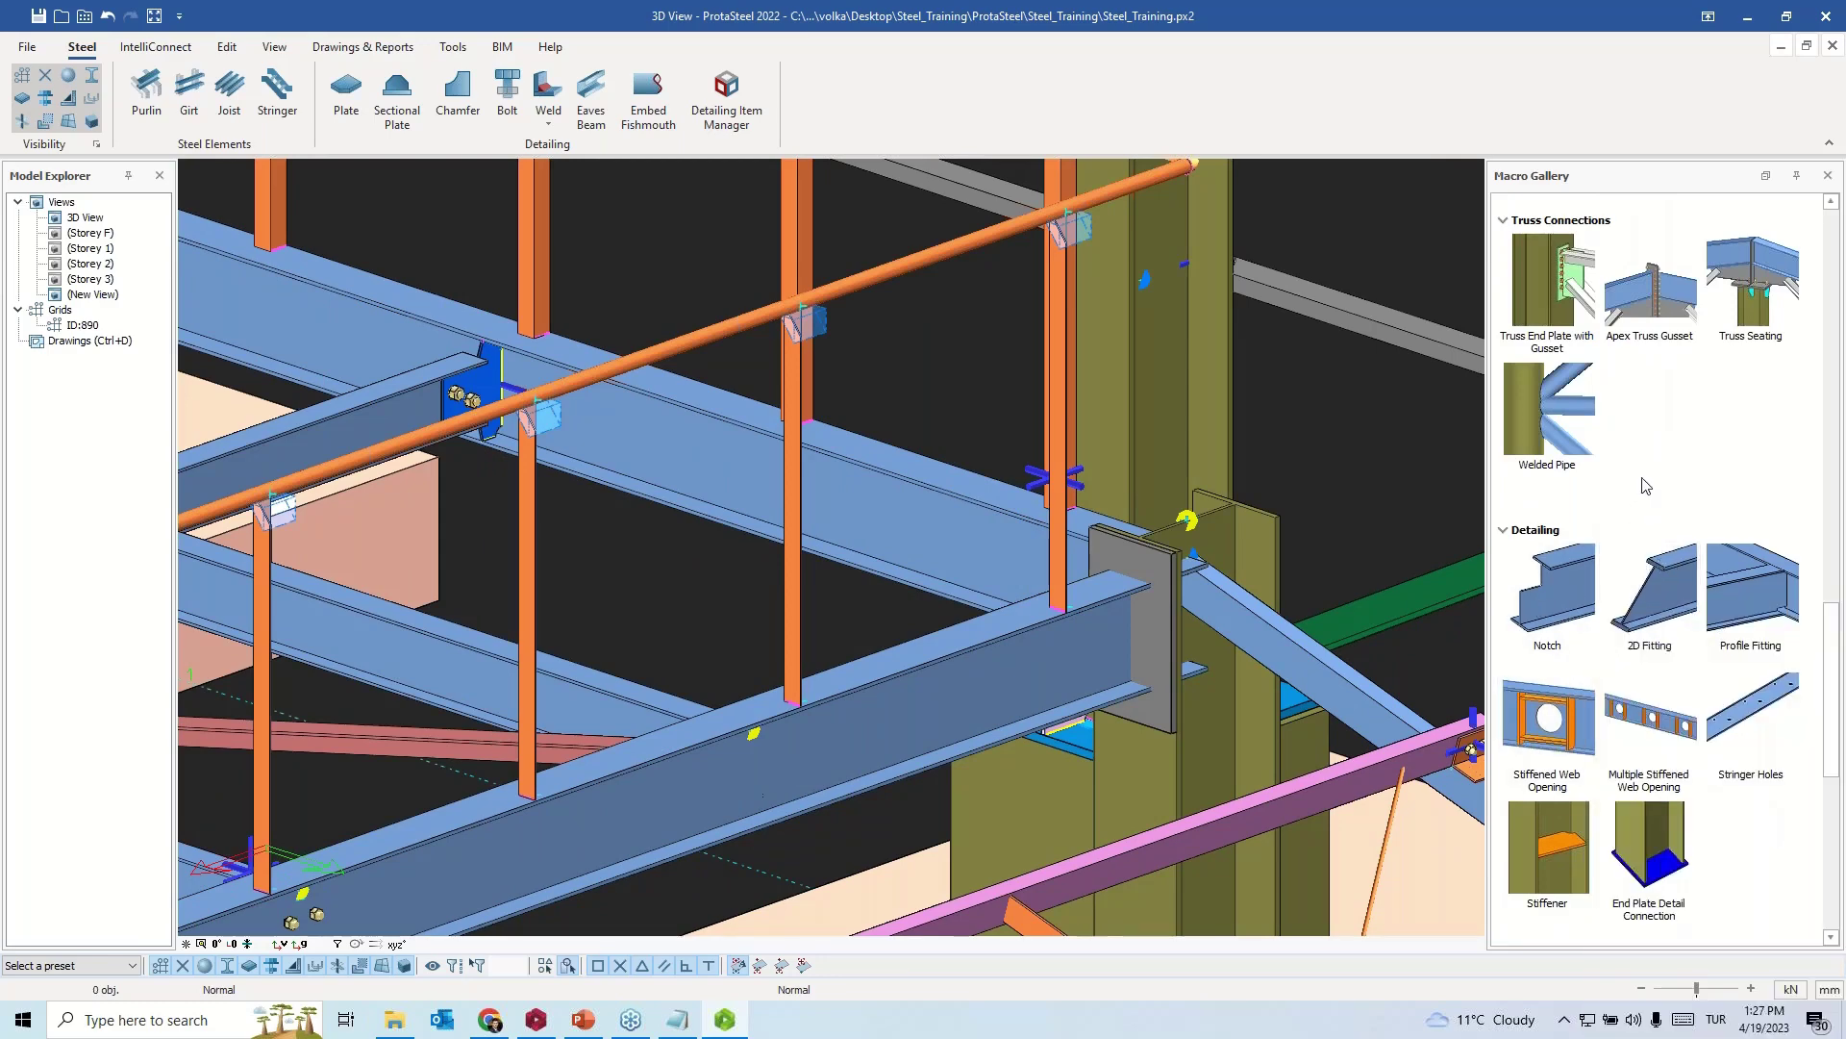
pyautogui.click(1652, 585)
# - Fit the I-beam's nearest end to the plate face using two points on the plate
pyautogui.scroll(3, 1218, 584)
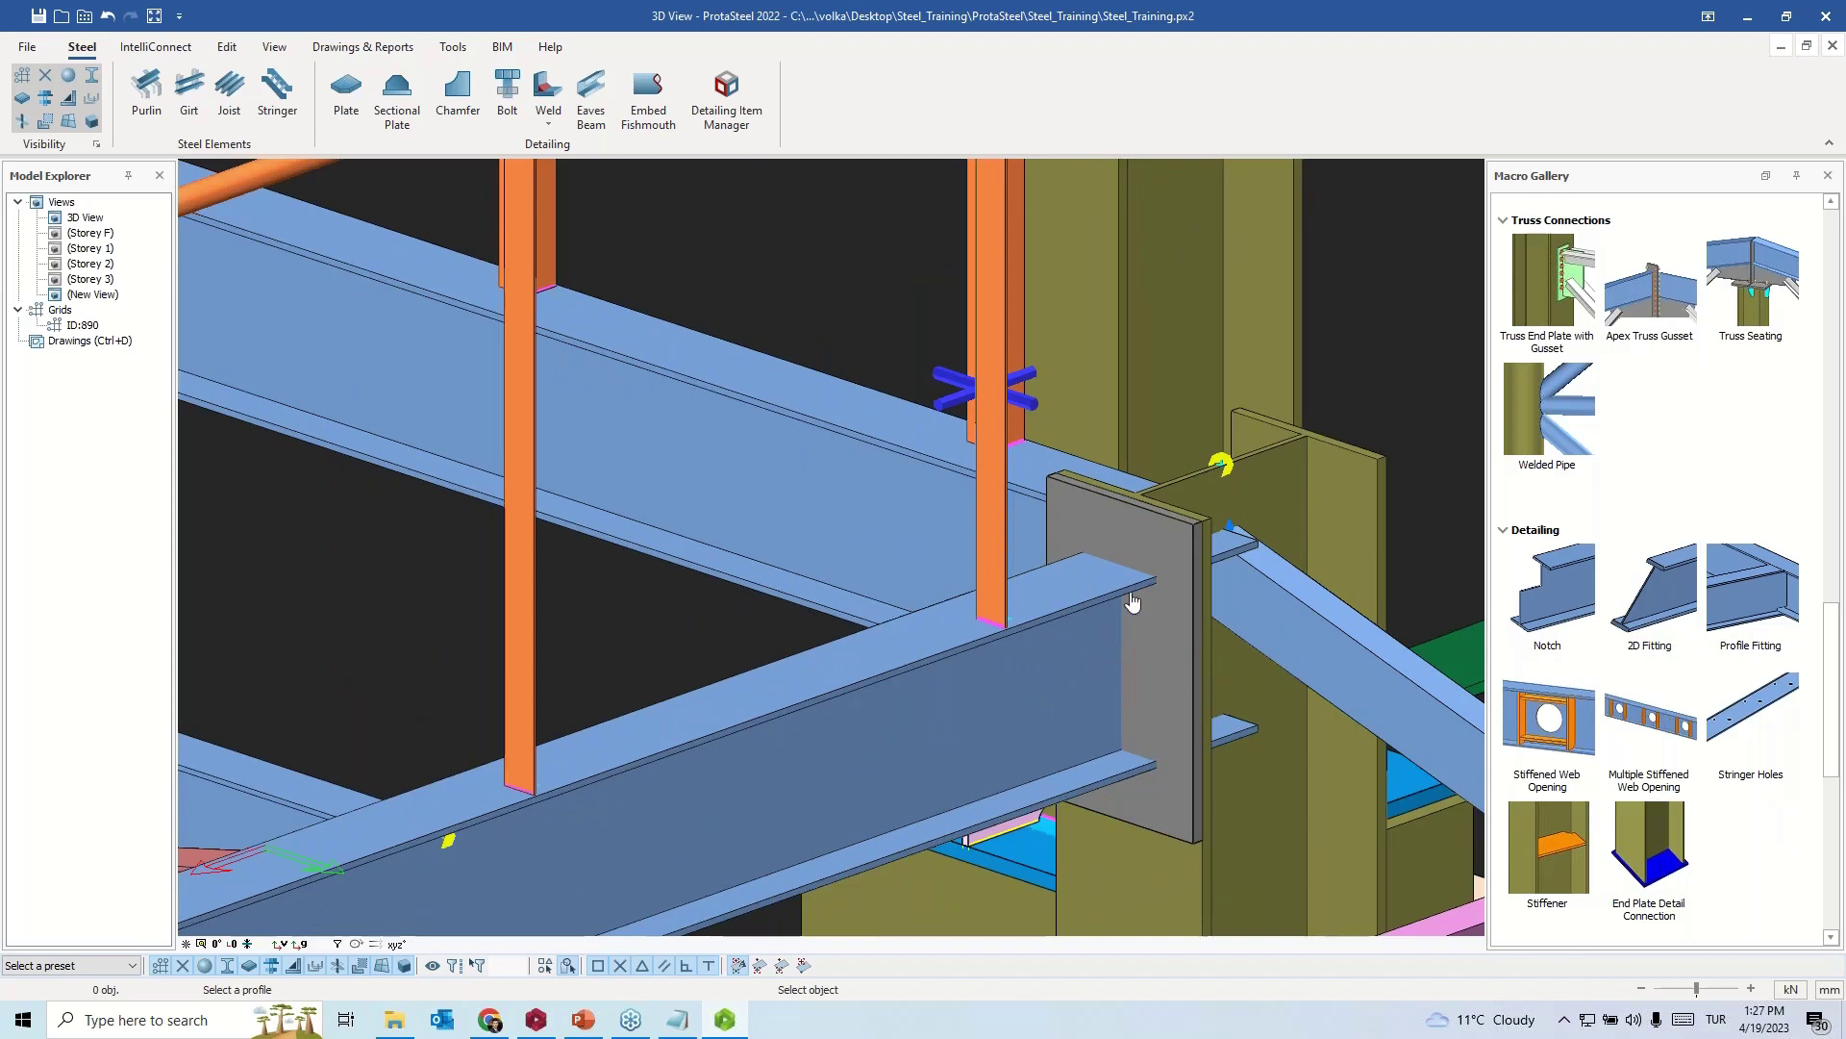
pyautogui.click(1073, 656)
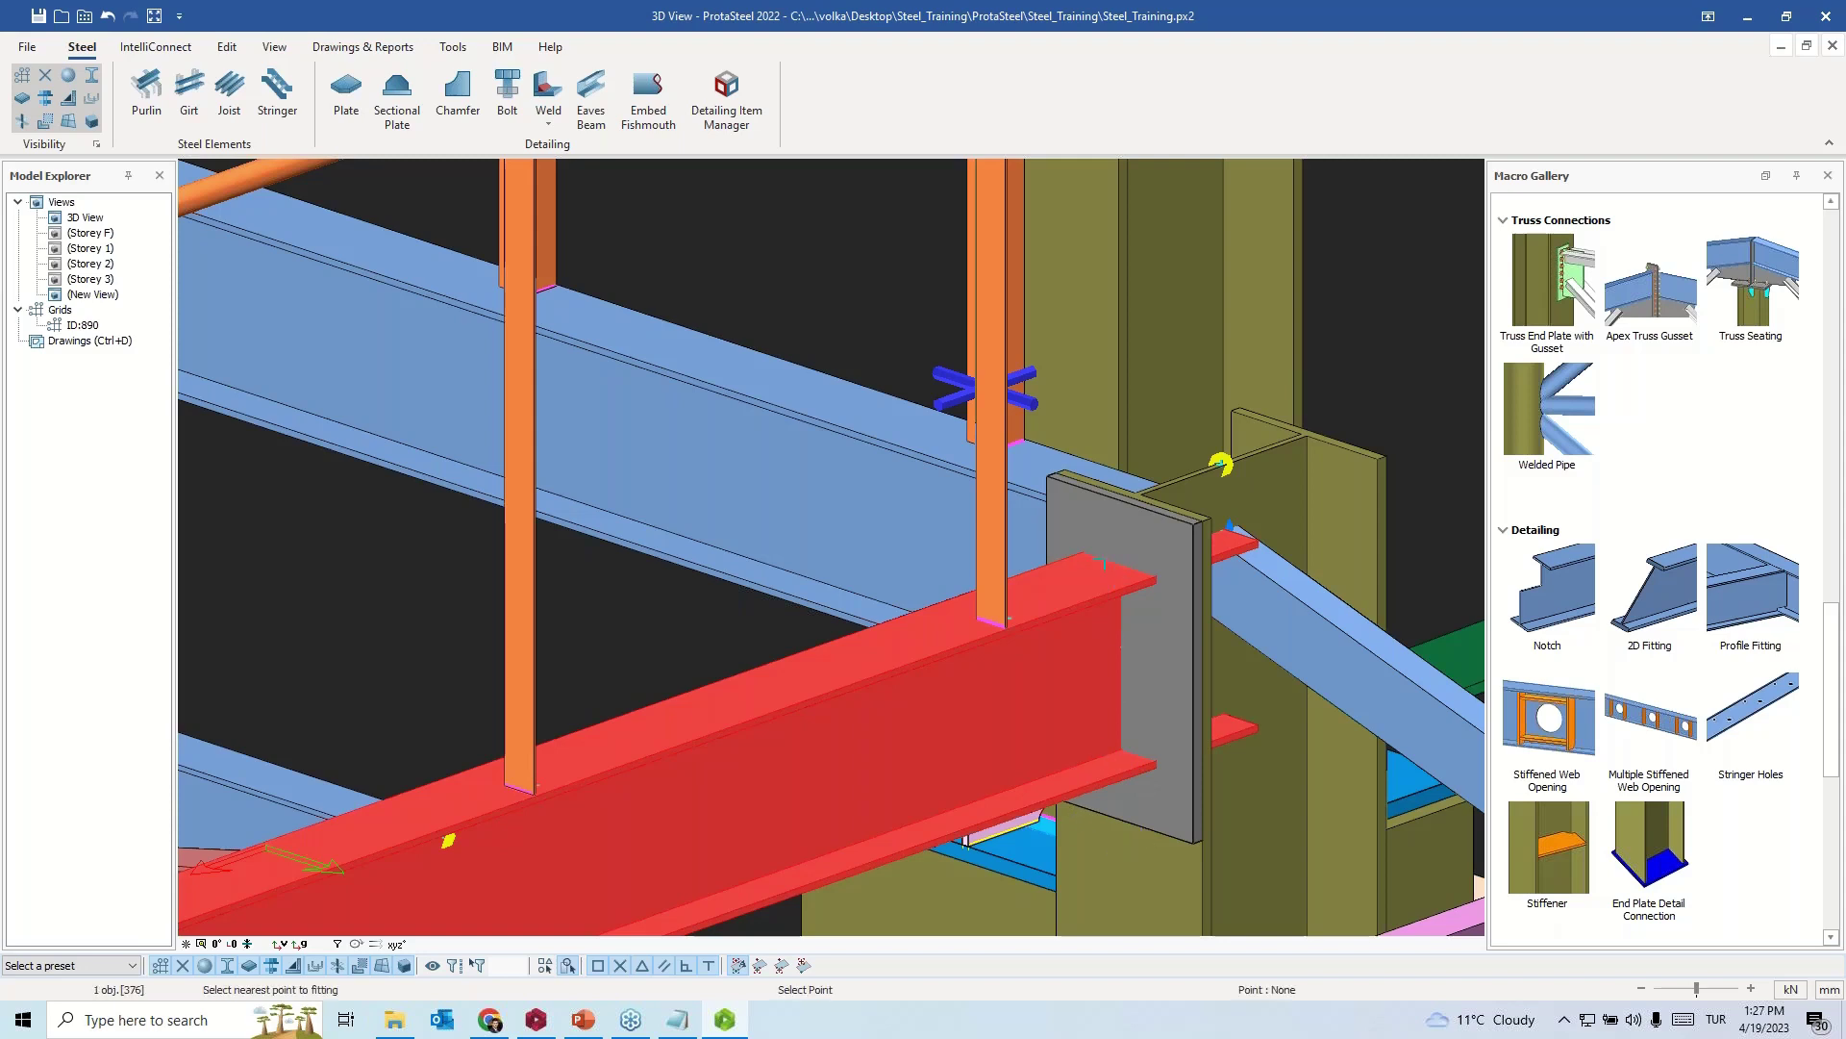
pyautogui.click(1048, 475)
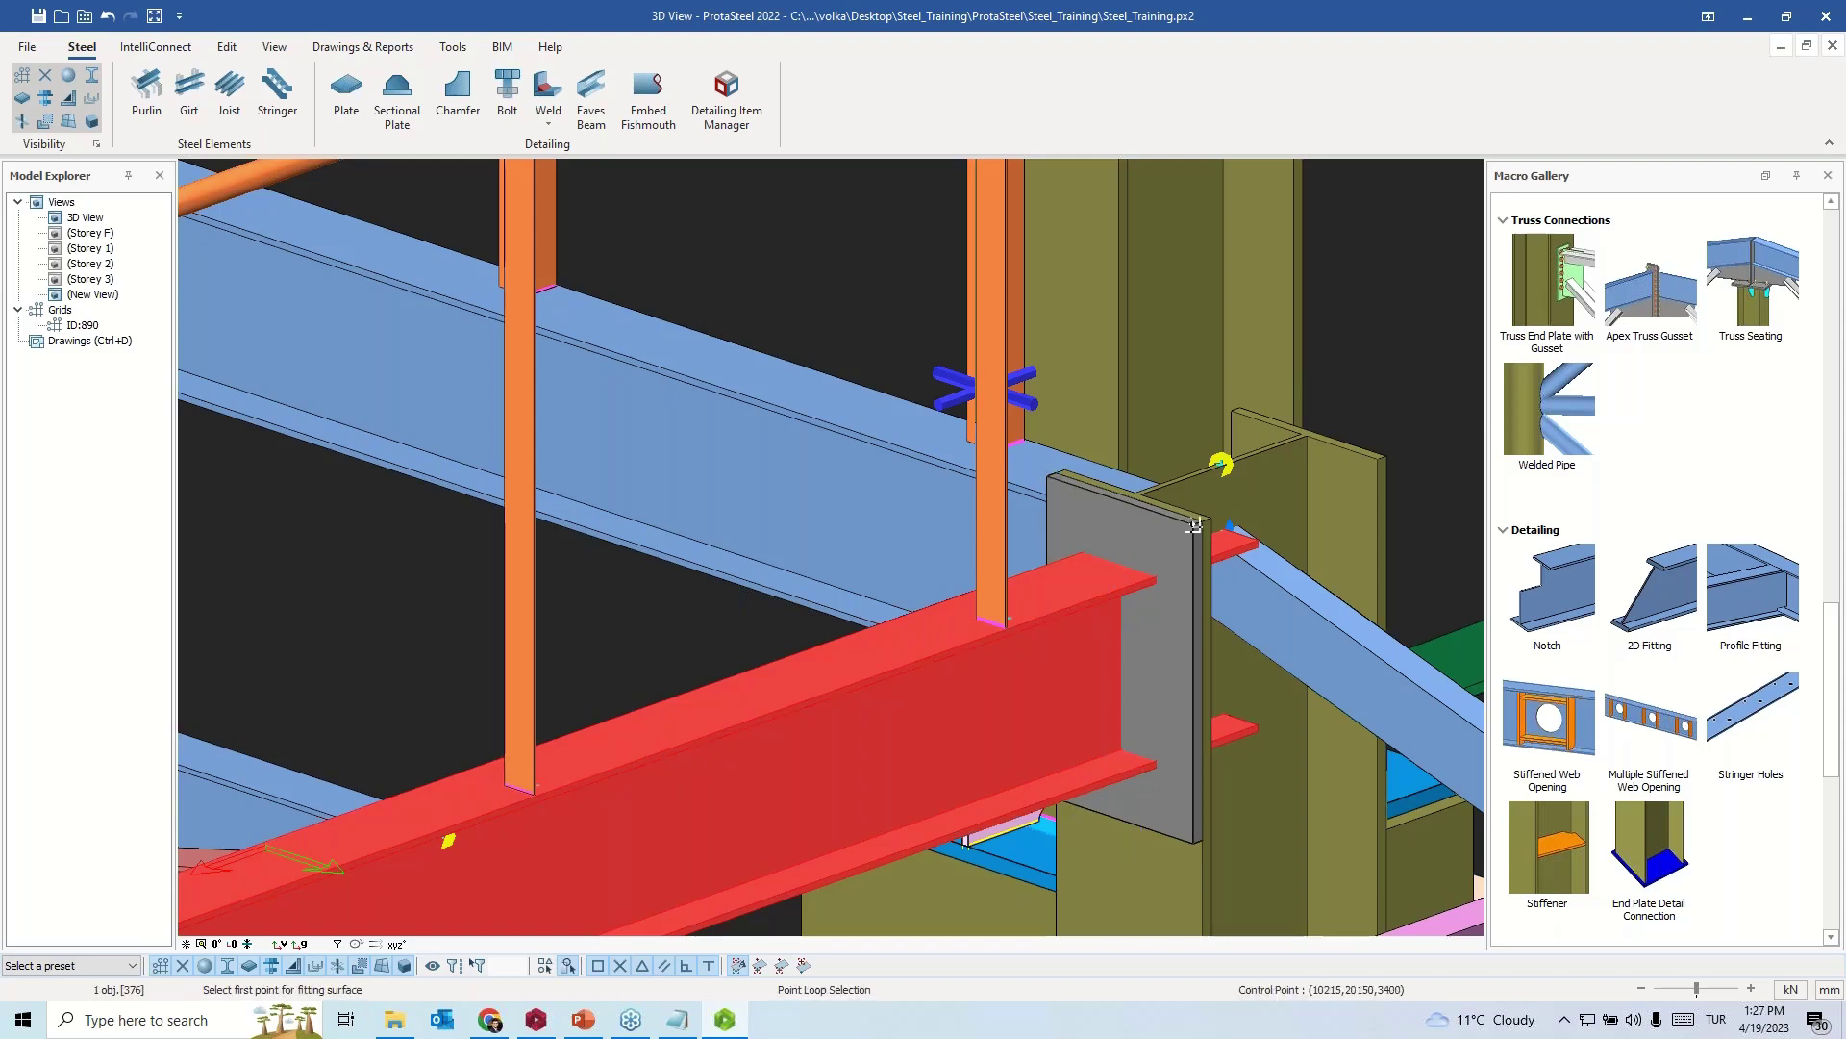
pyautogui.click(1195, 523)
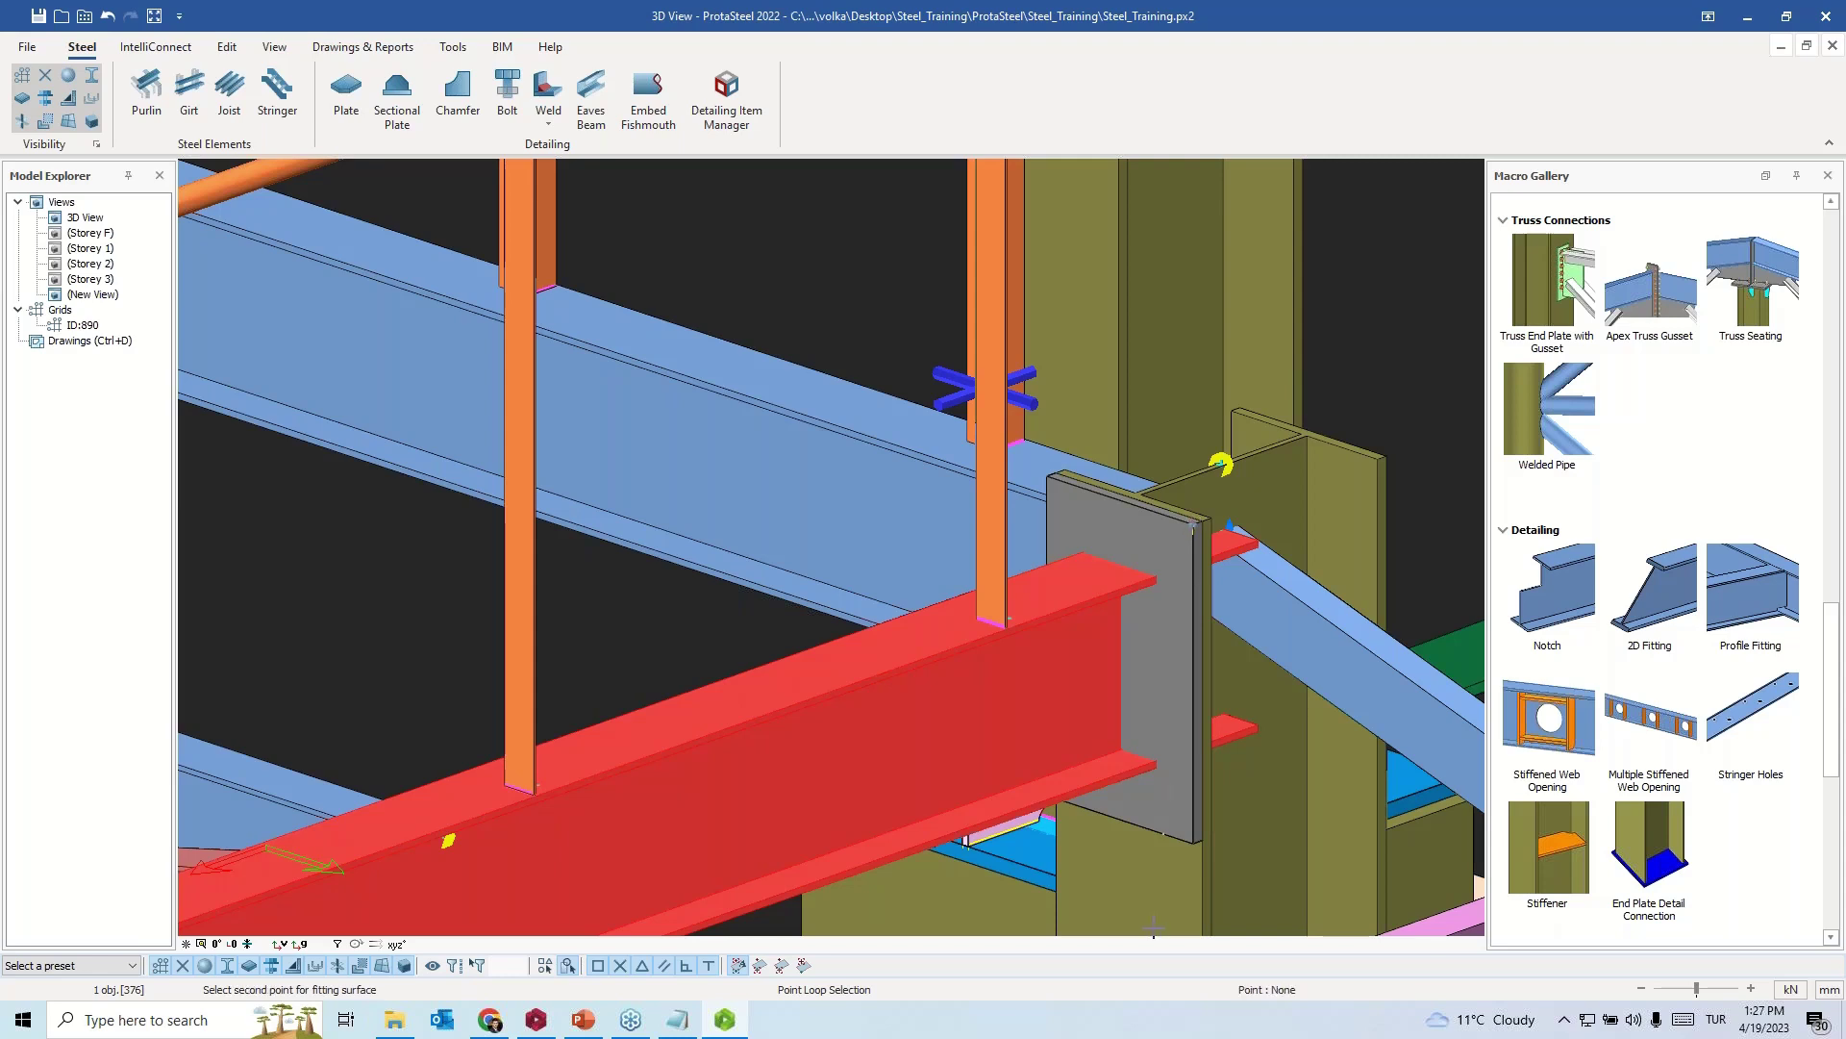
pyautogui.click(1197, 845)
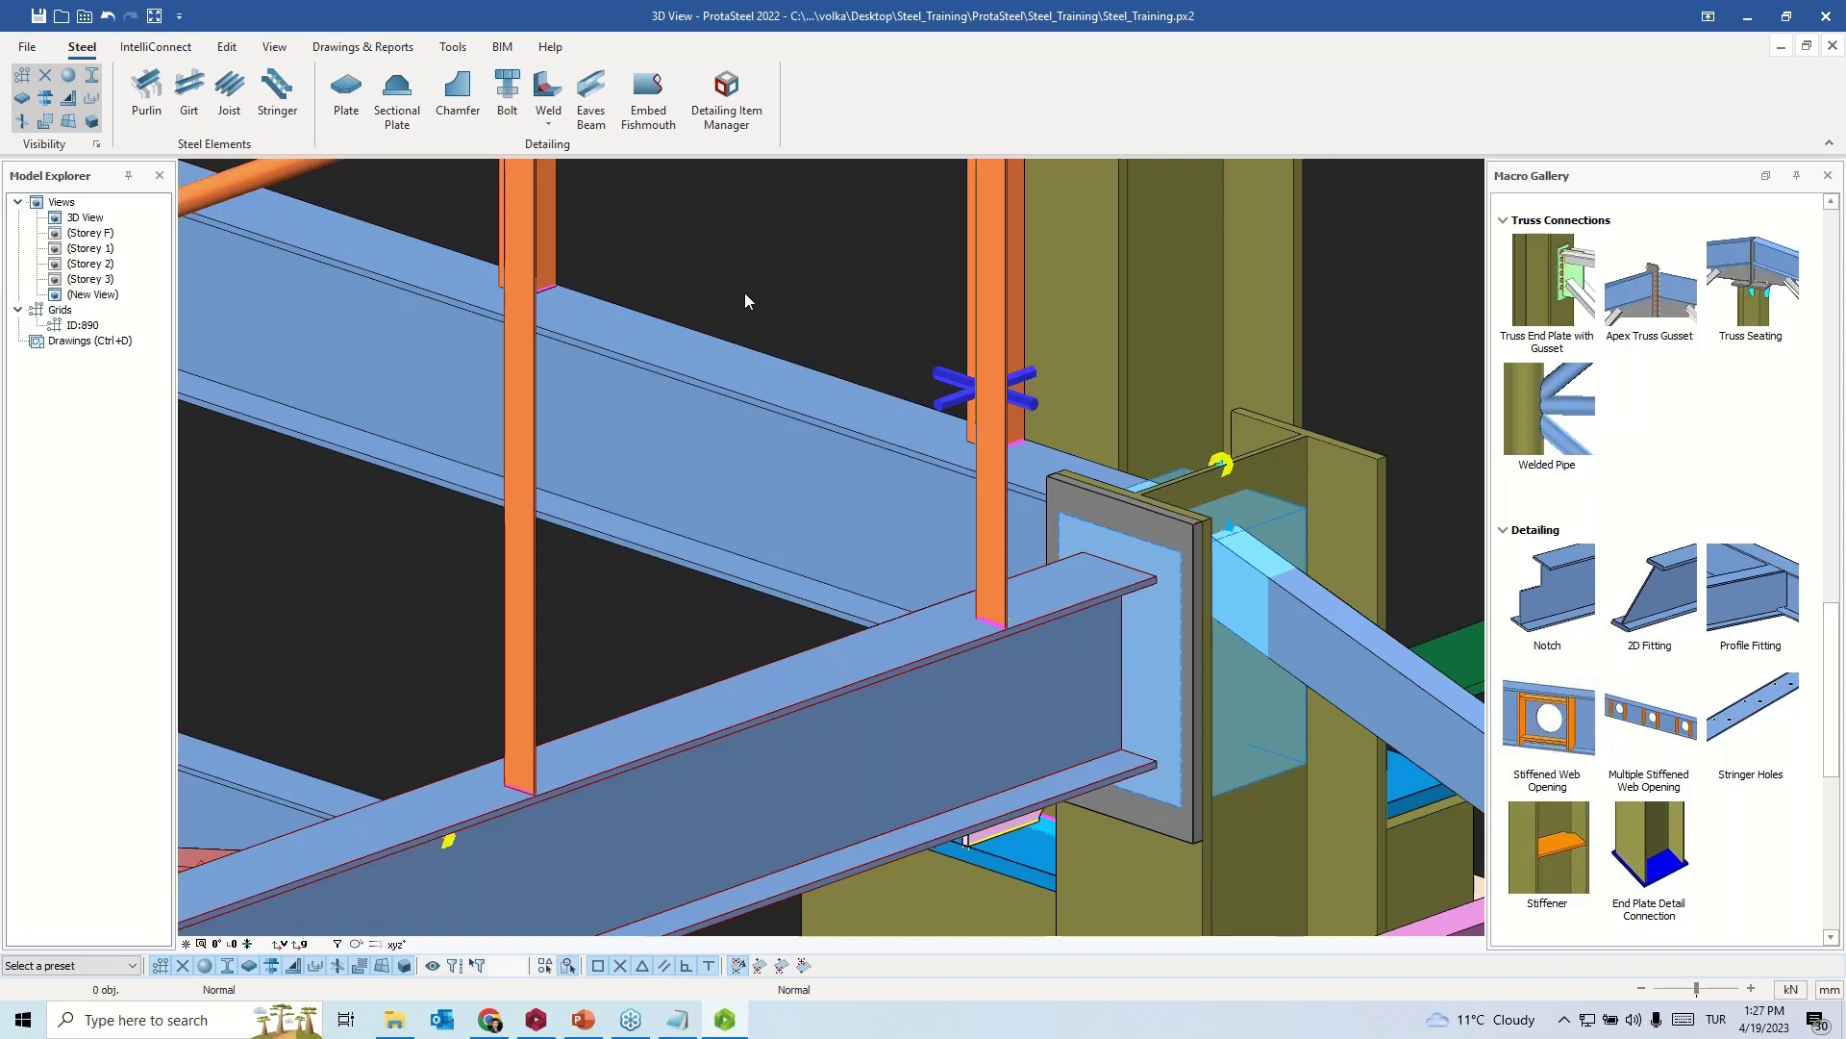
pyautogui.click(549, 127)
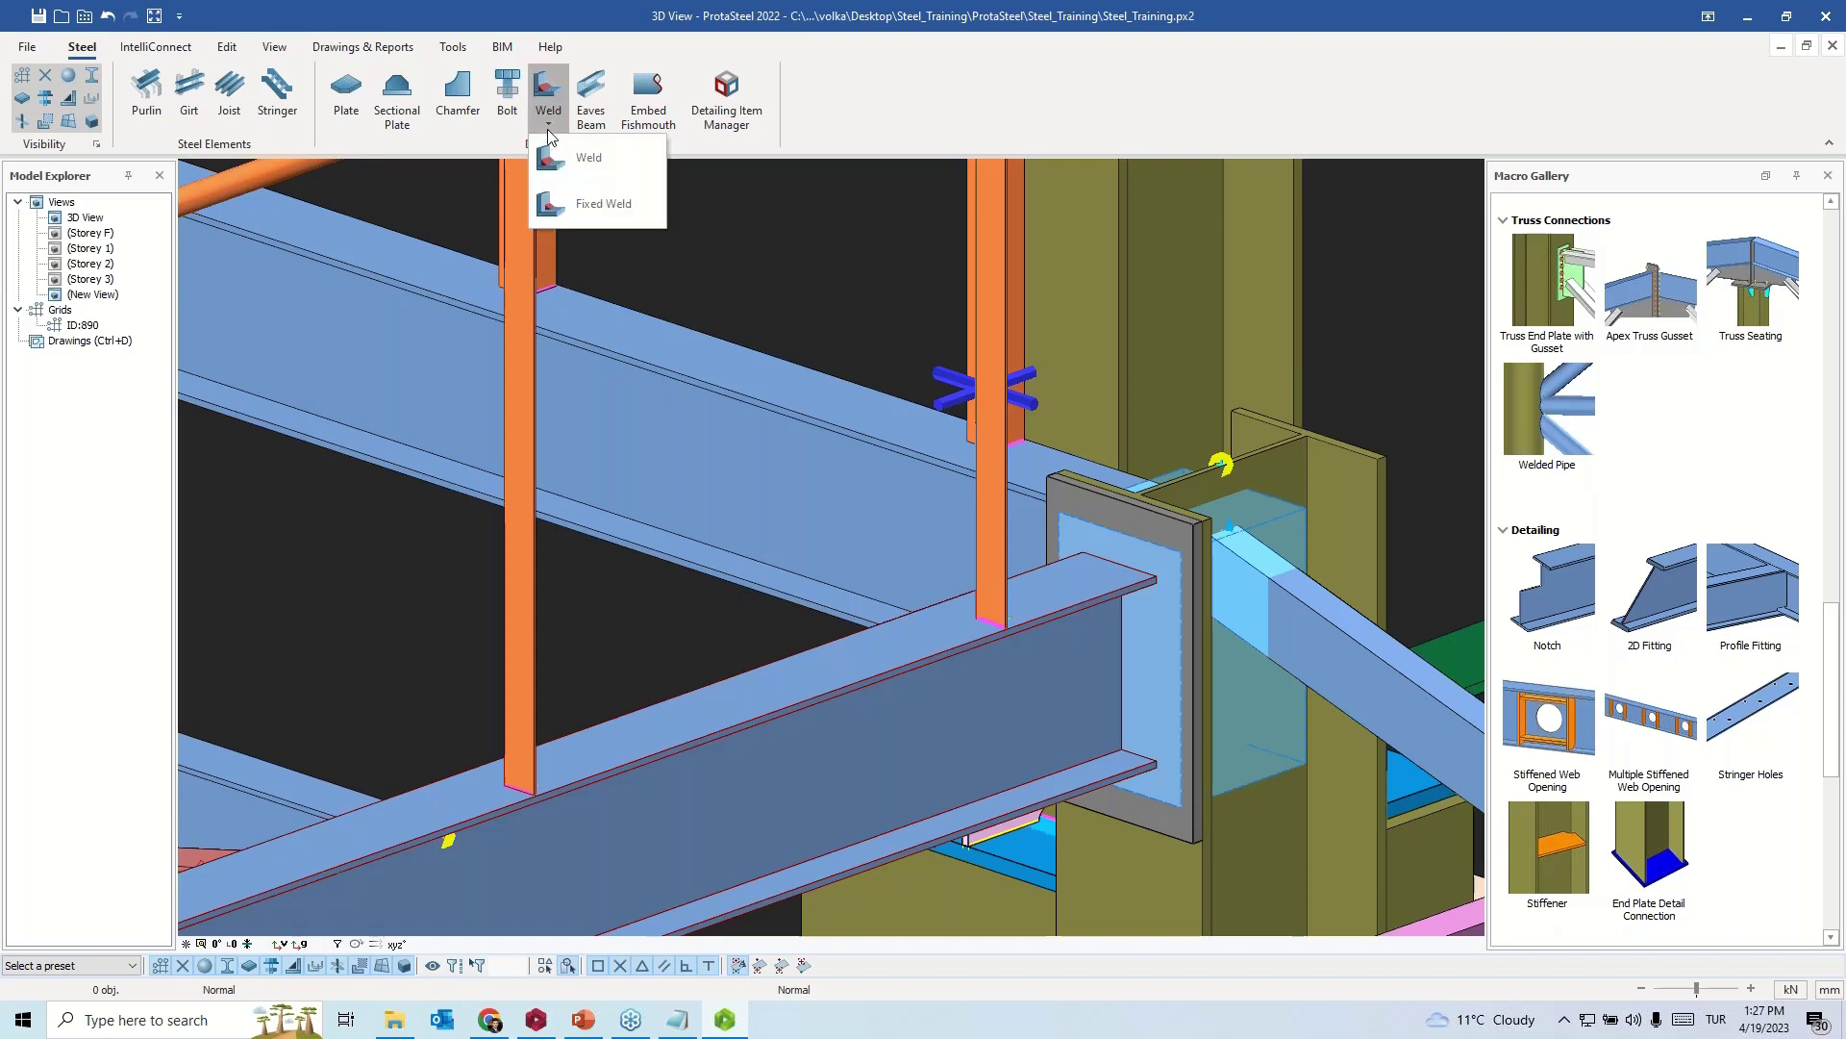
# - Weld the I-beam to the end plate edge, then open the new weld's properties
pyautogui.click(612, 164)
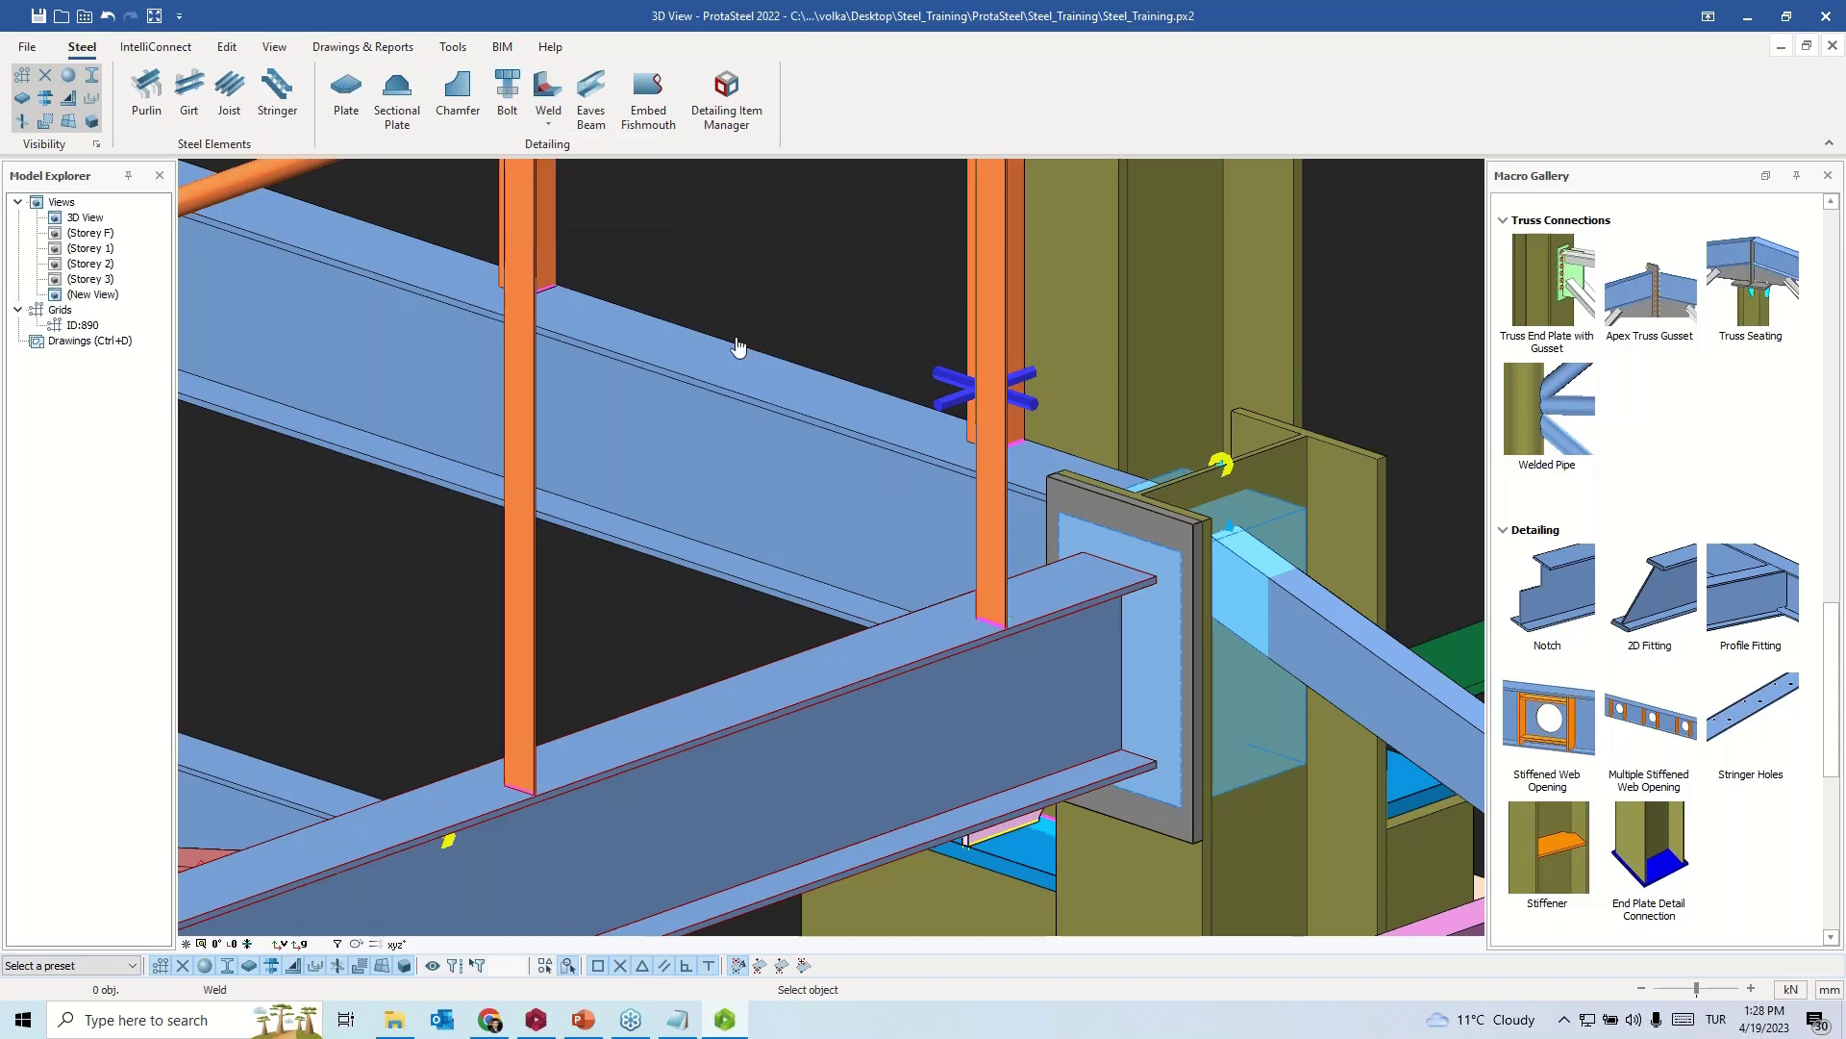
pyautogui.click(1125, 661)
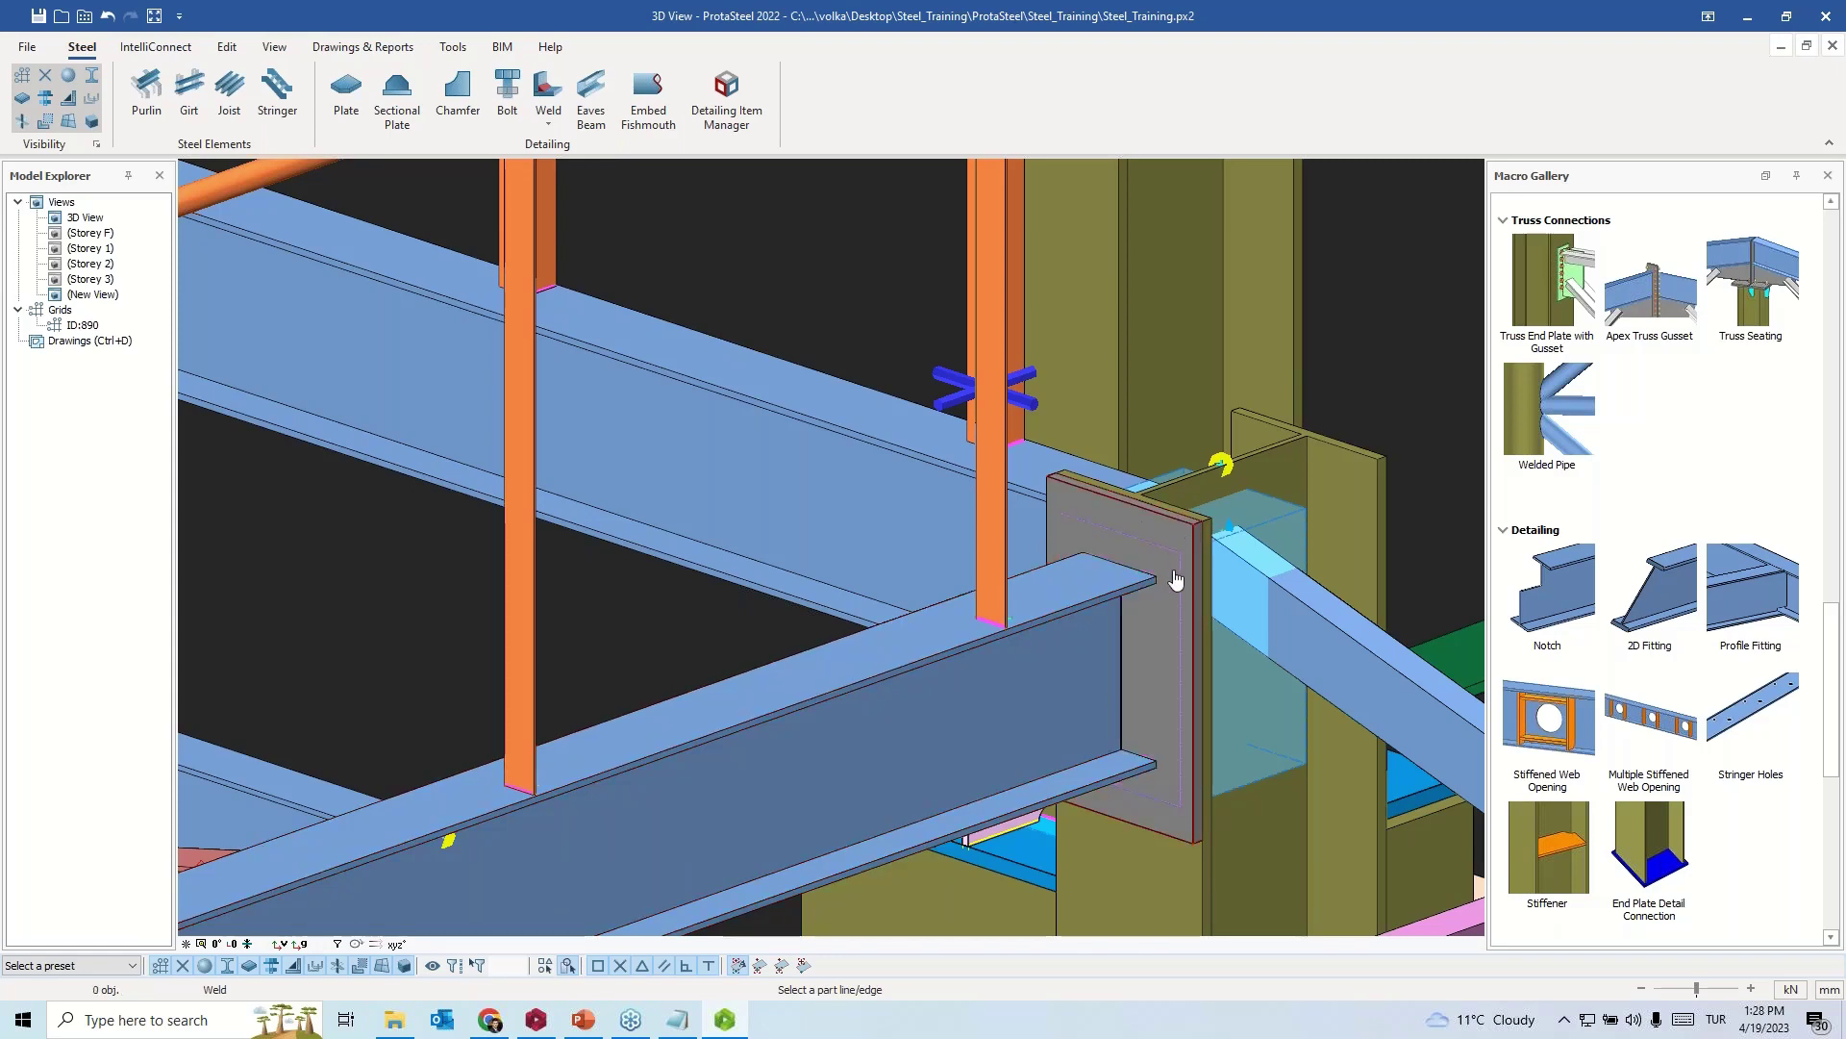
pyautogui.scroll(5, 1137, 692)
pyautogui.rightClick(1133, 618)
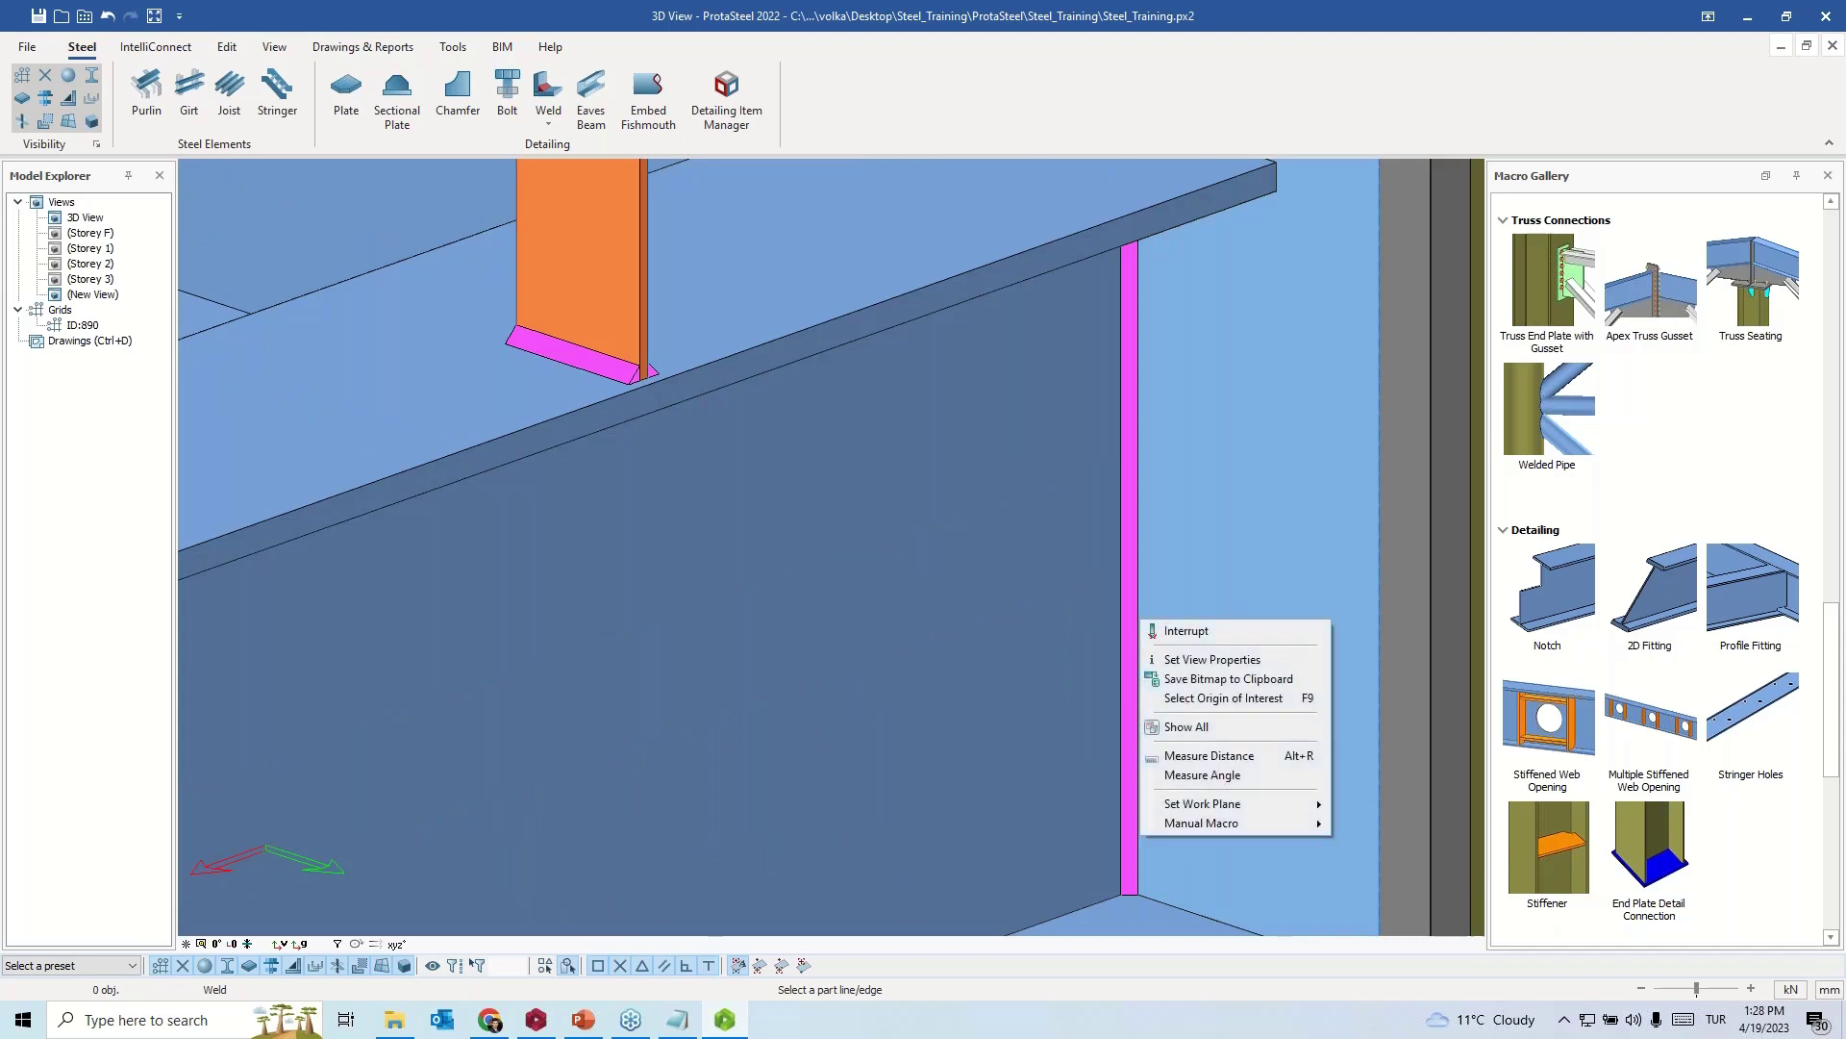
pyautogui.press('Escape')
pyautogui.doubleClick(1133, 593)
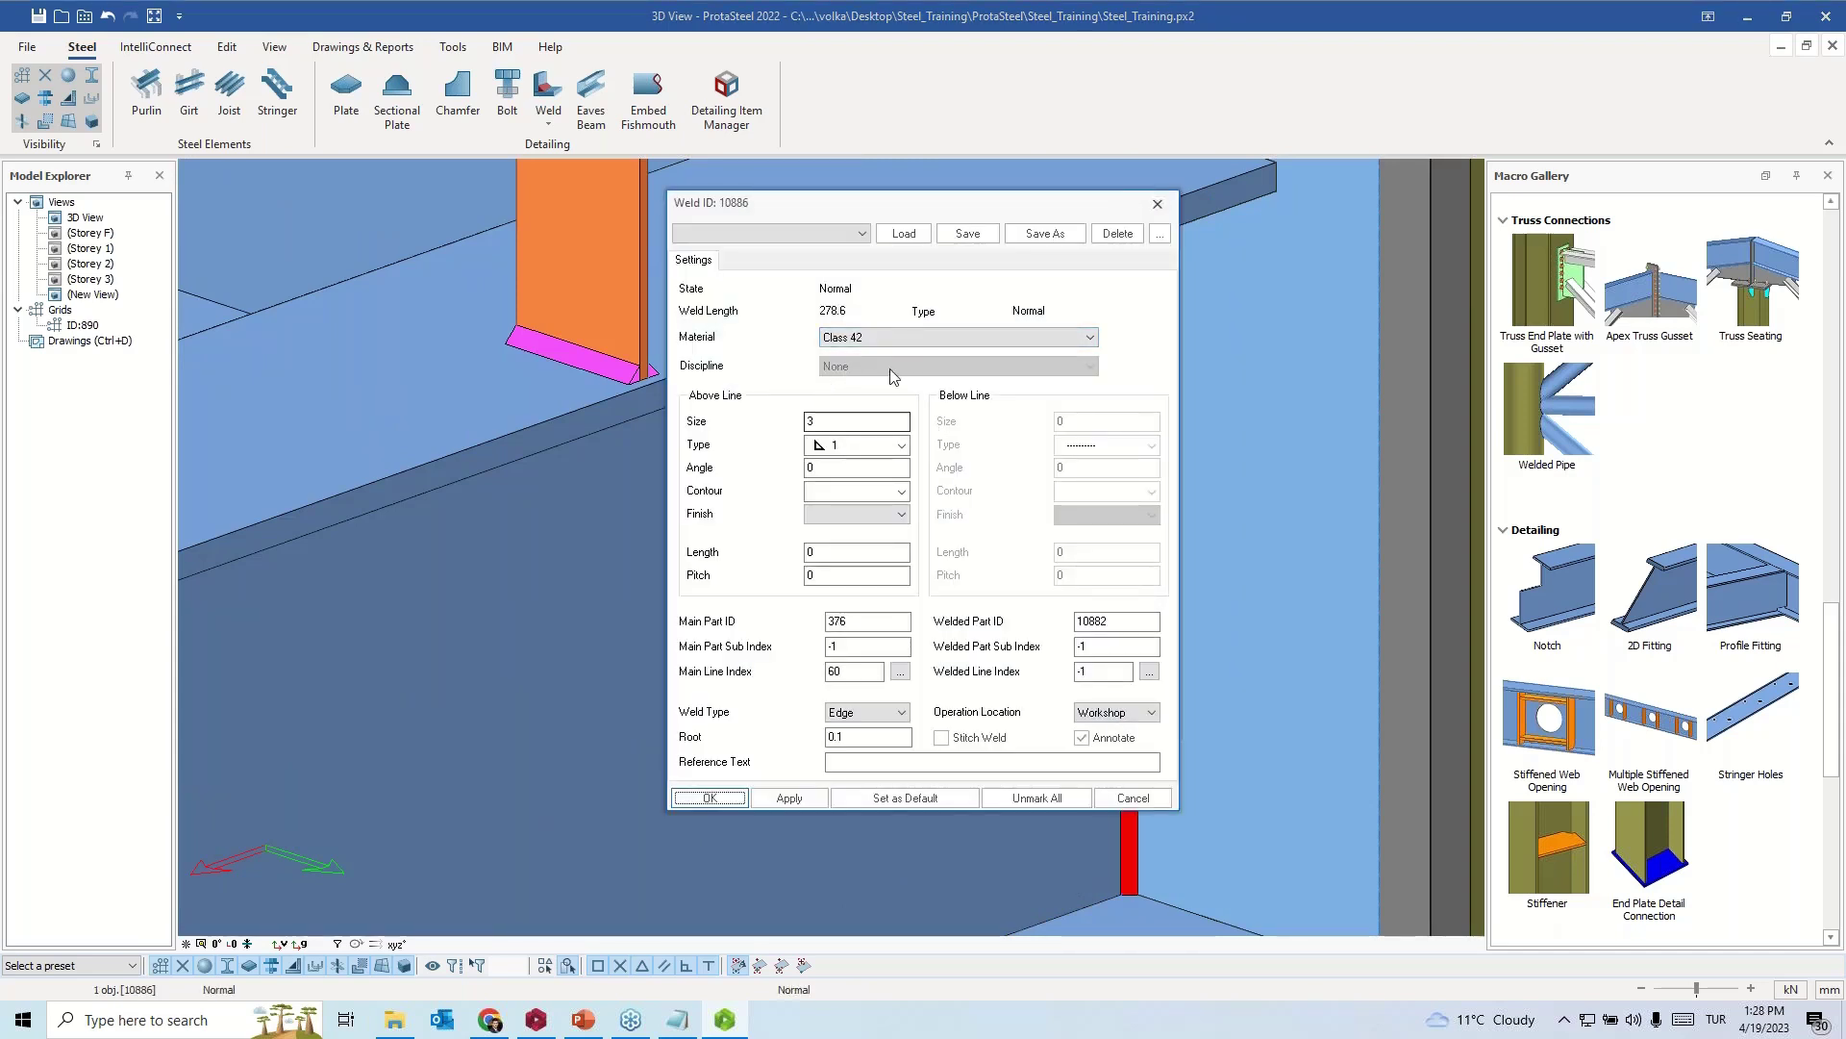
# - Set weld 10886 to size 7, All Around, Class 42 material and Workshop location, and apply
pyautogui.doubleClick(854, 421)
pyautogui.write('7')
pyautogui.click(887, 338)
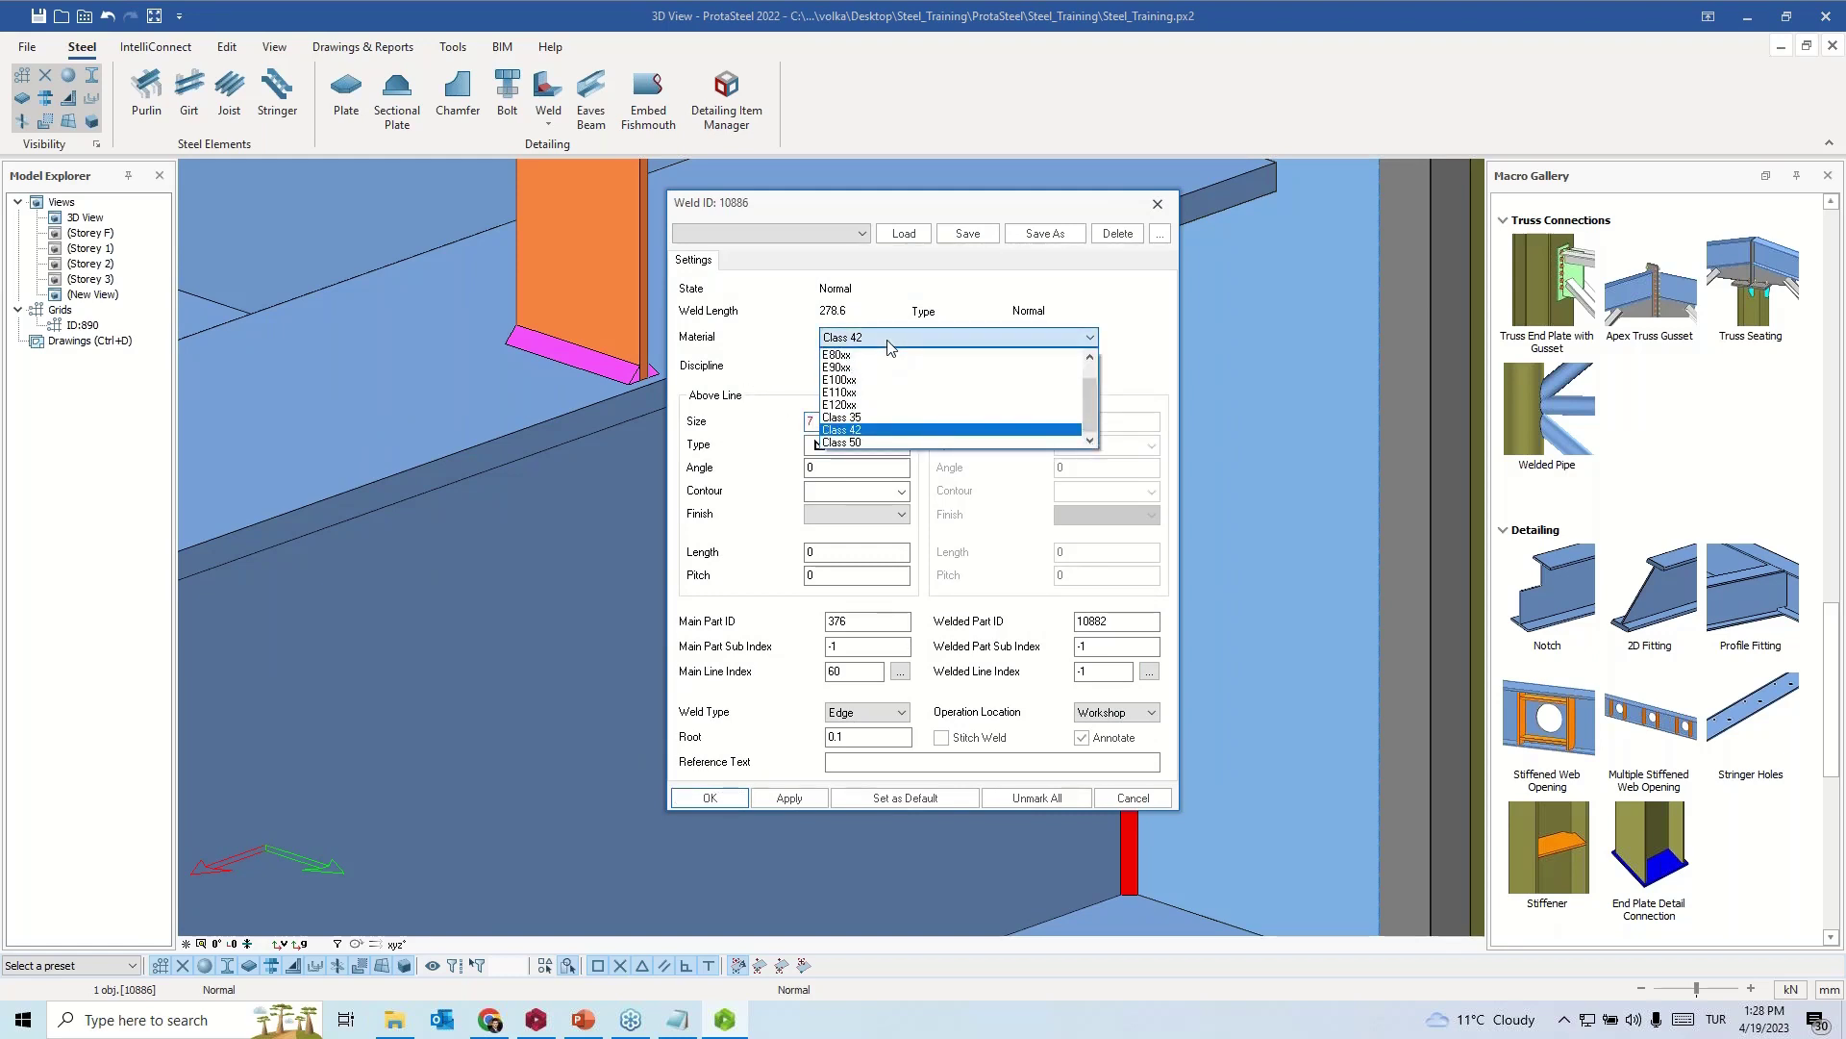
pyautogui.click(887, 338)
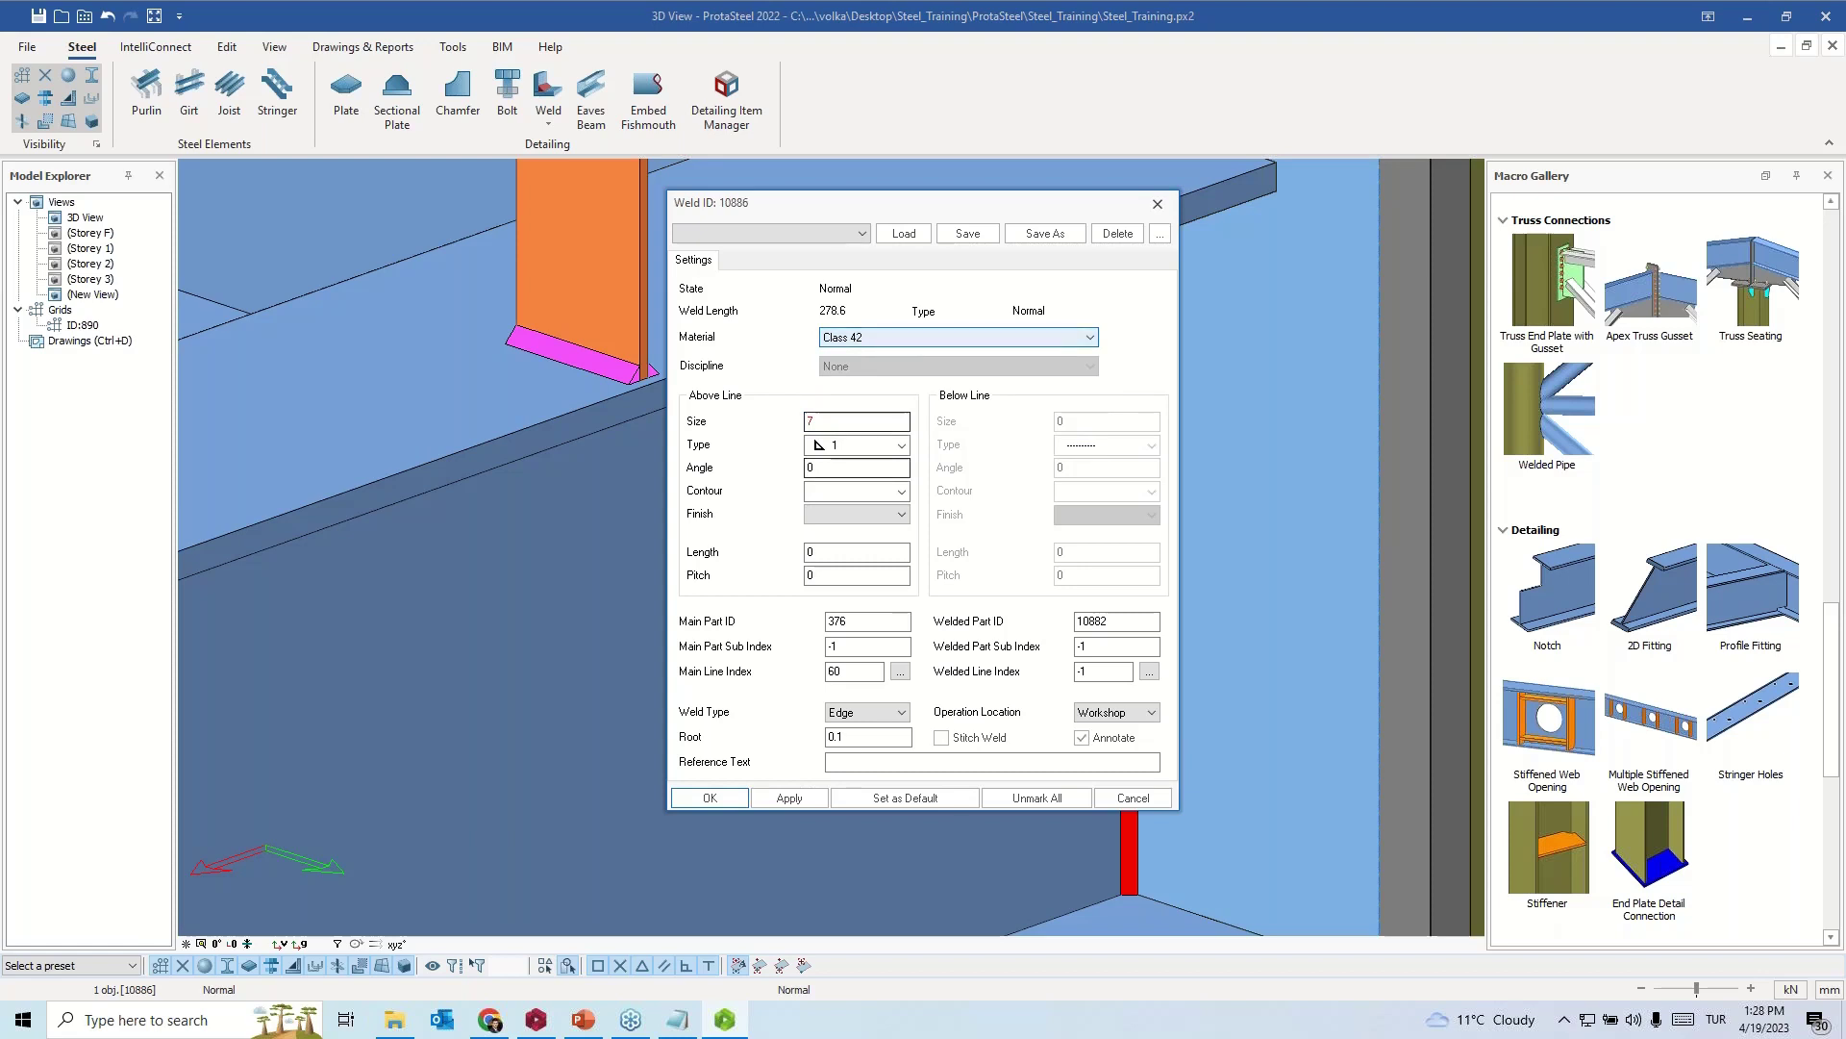
pyautogui.click(866, 713)
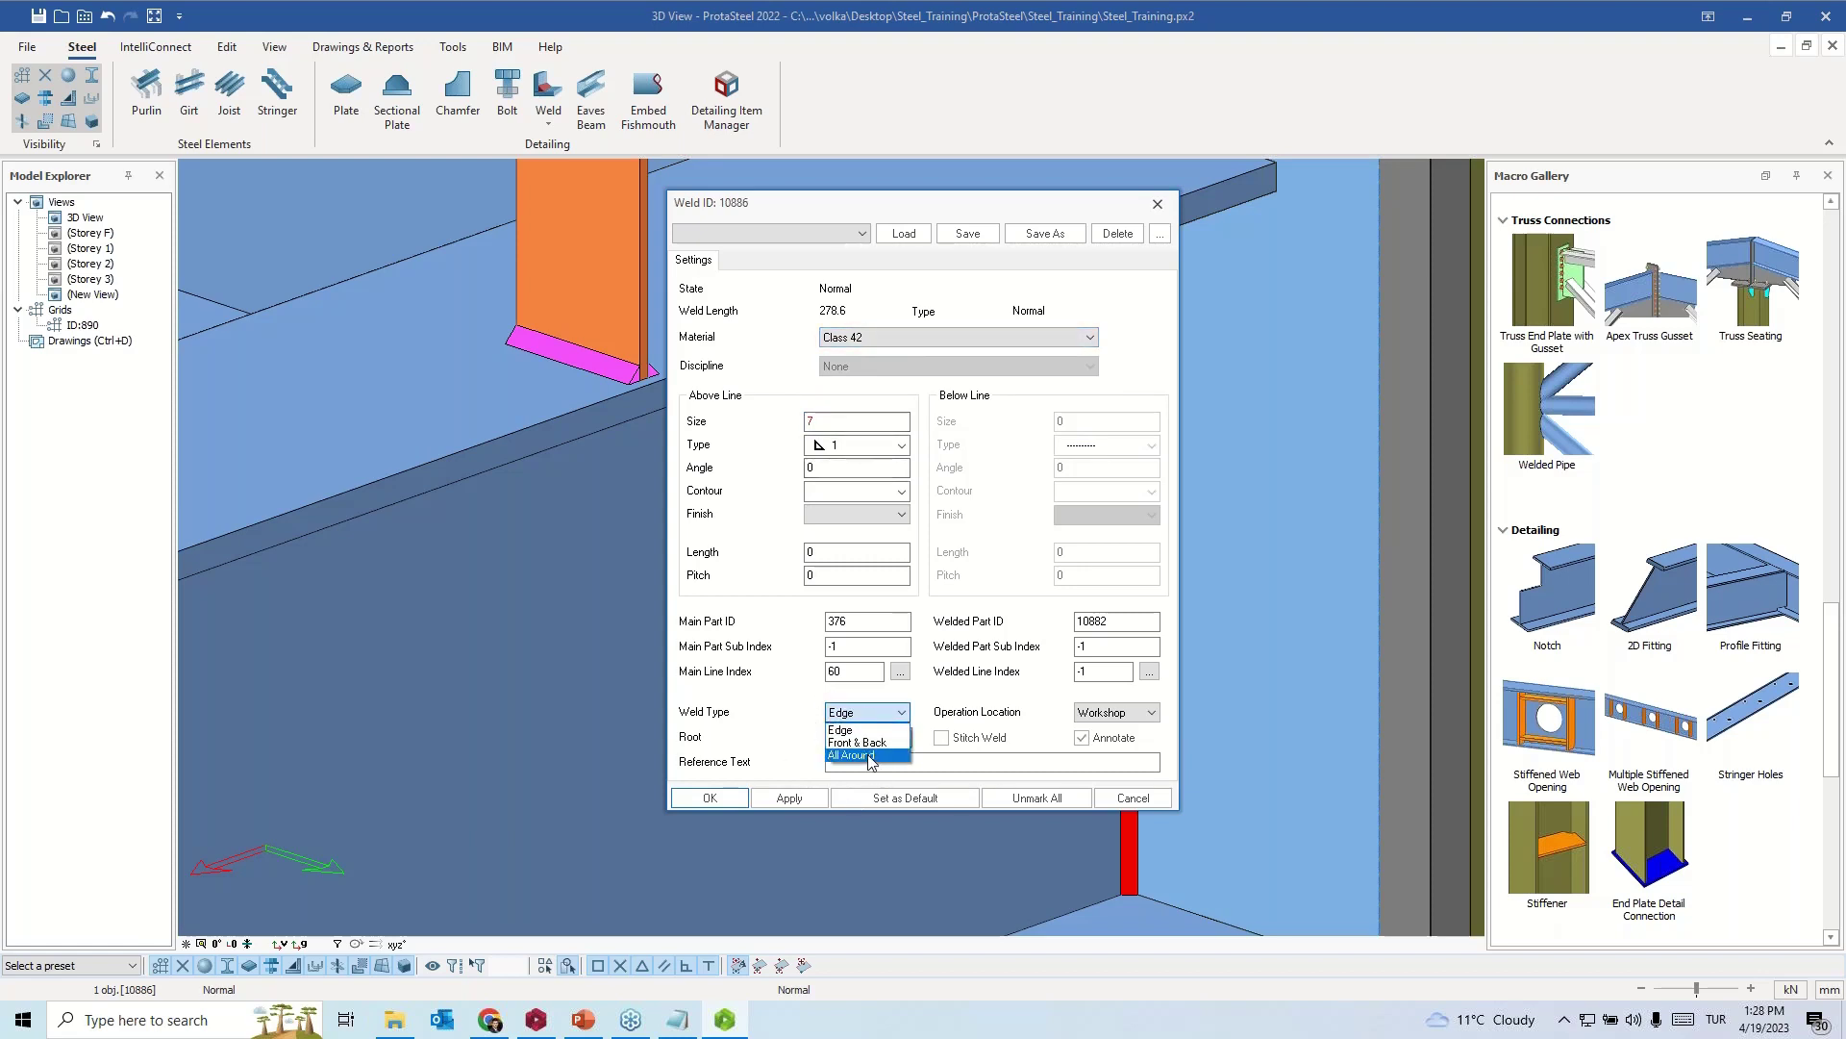
pyautogui.click(868, 755)
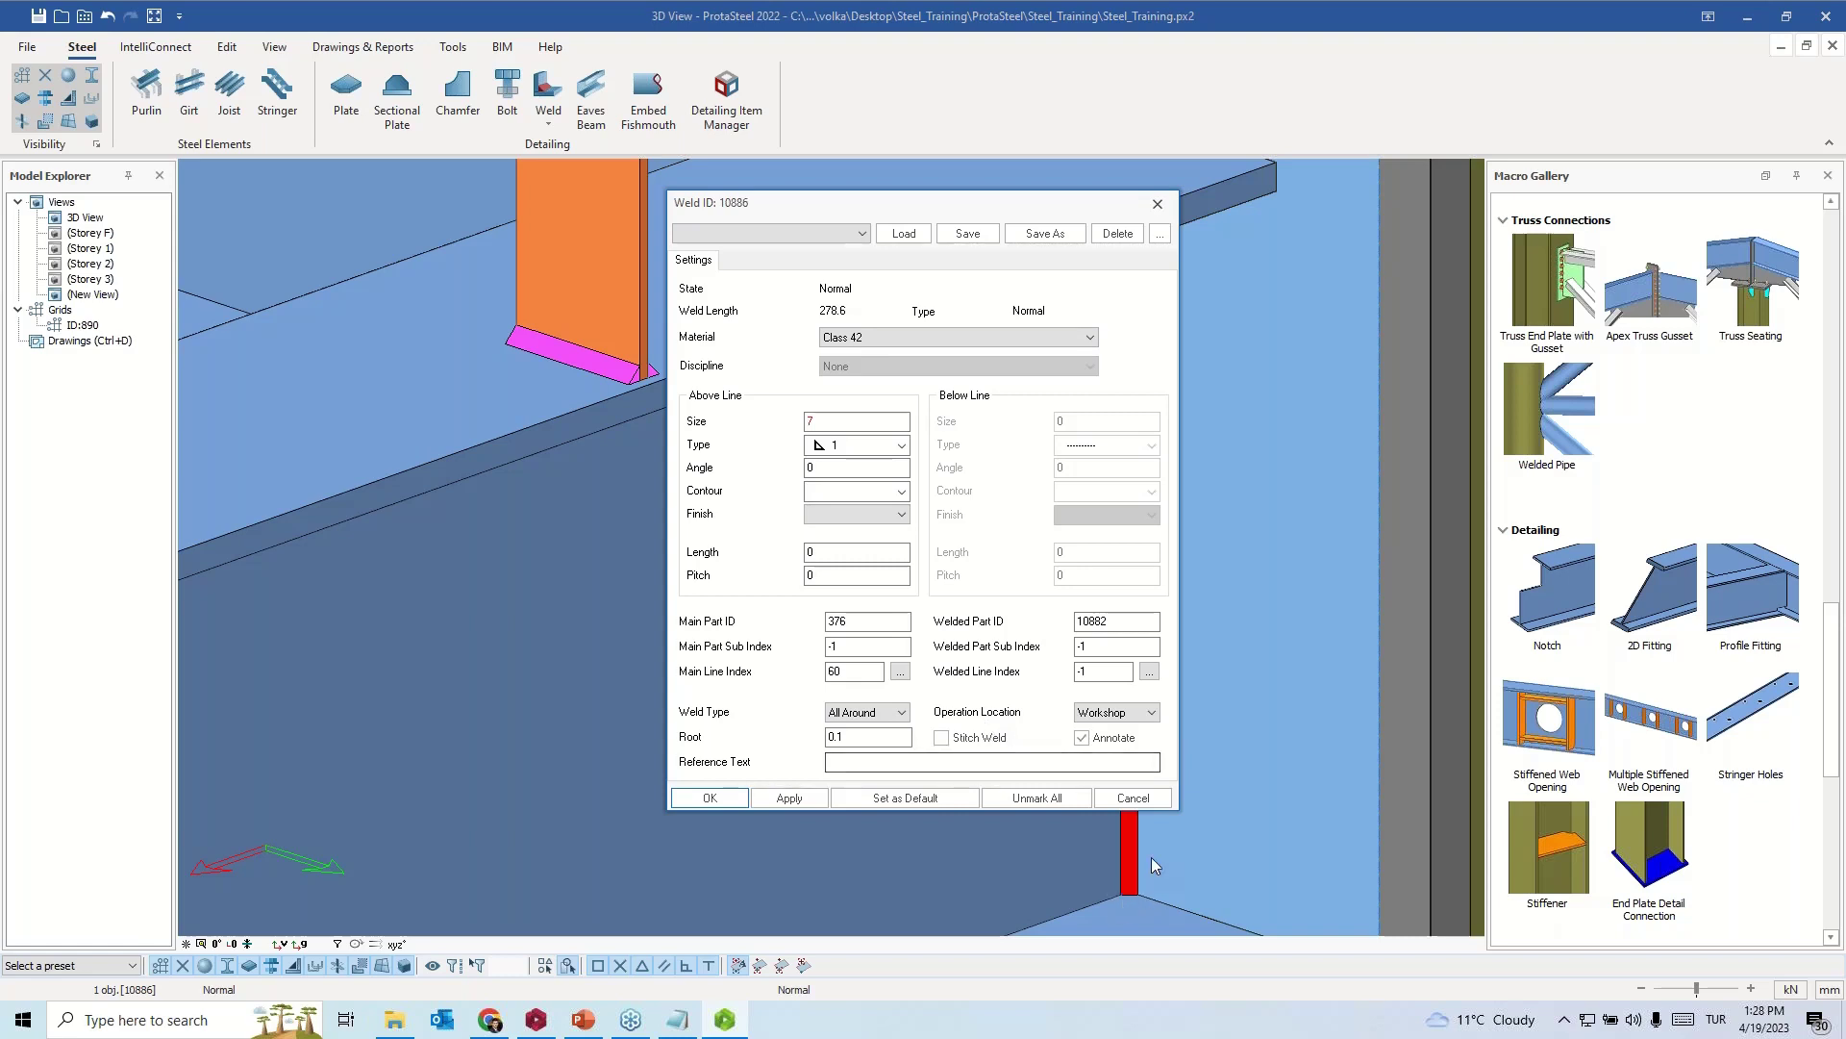
pyautogui.click(1102, 711)
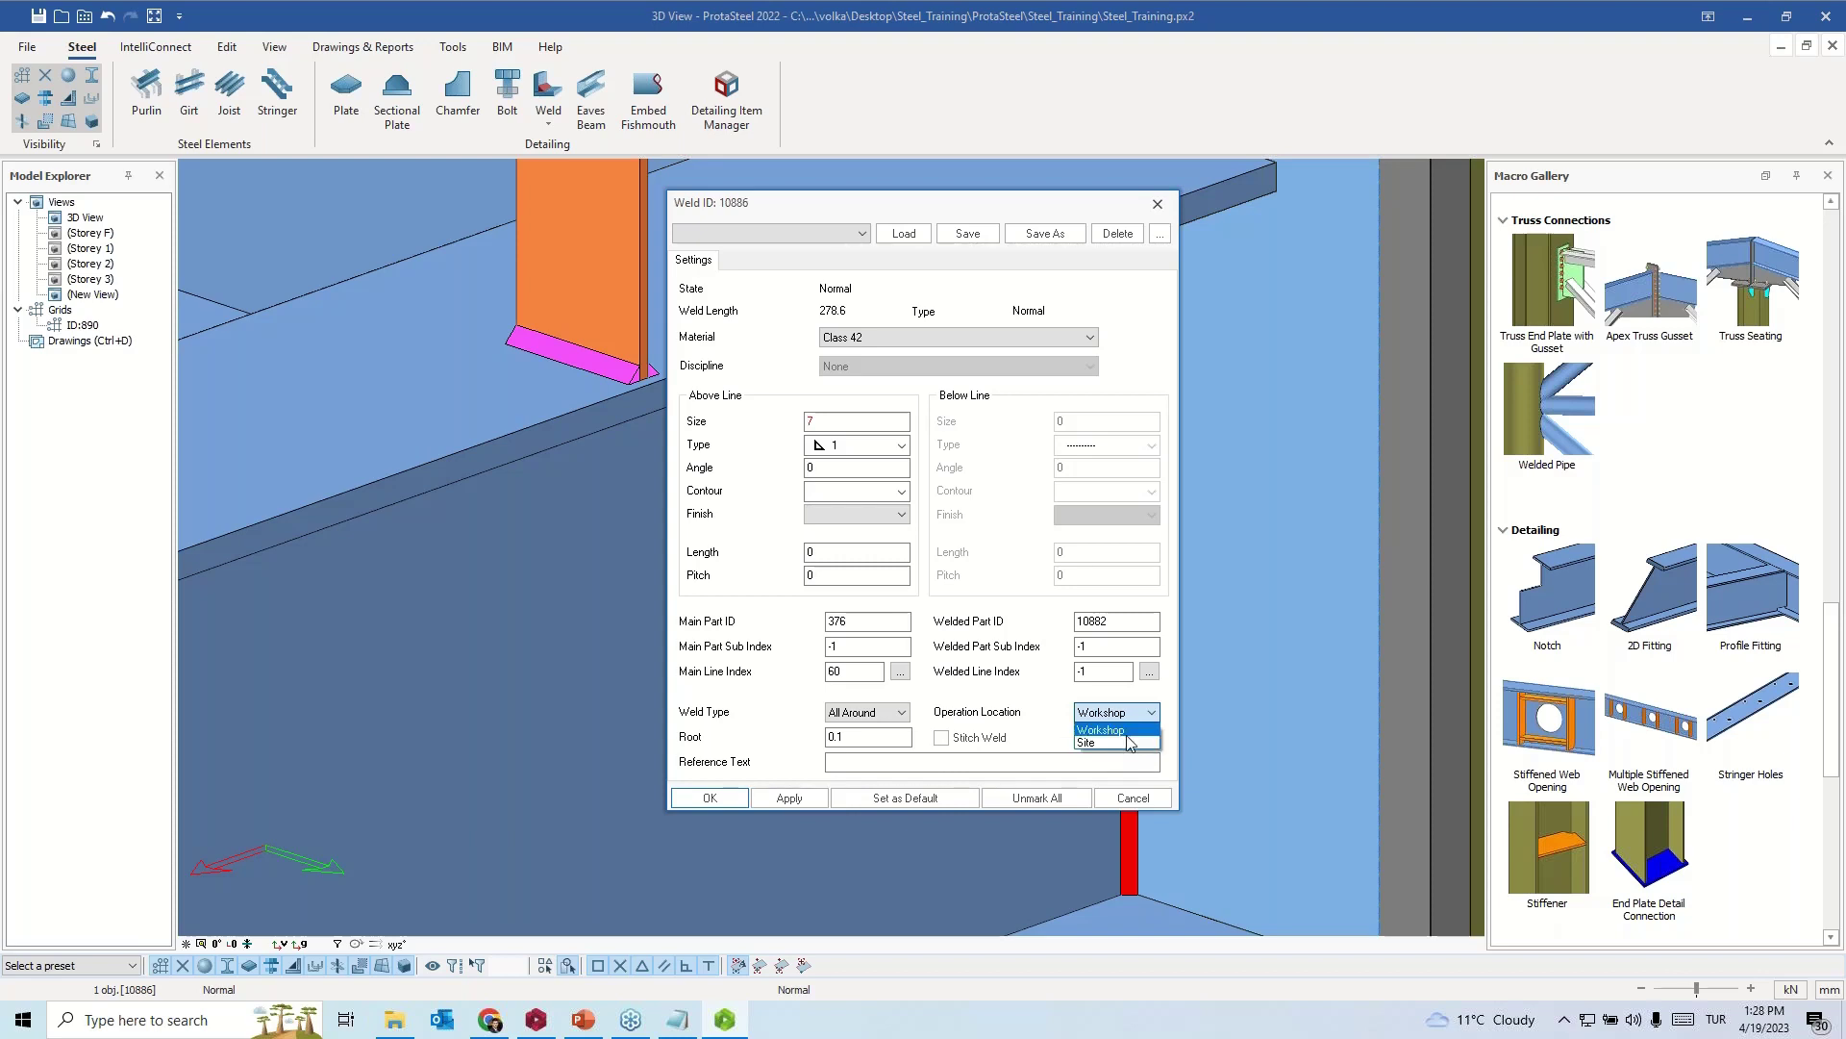
pyautogui.click(1127, 735)
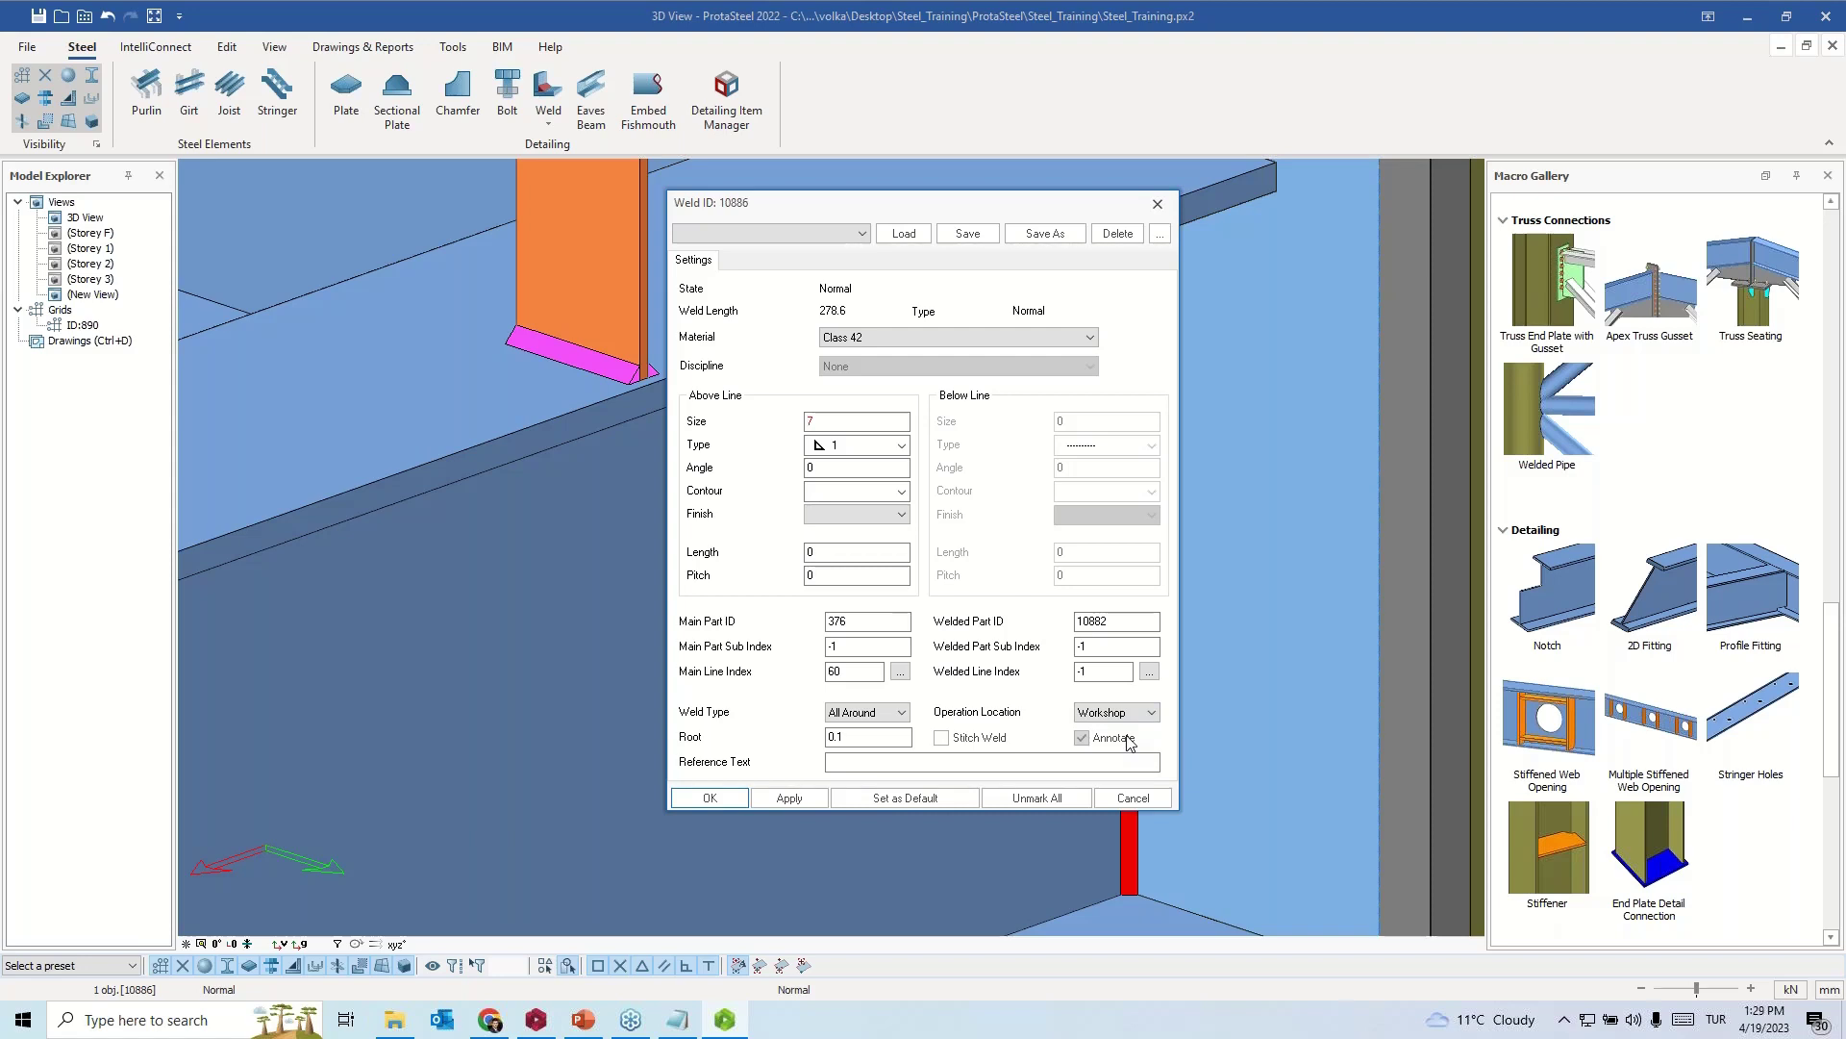
pyautogui.click(791, 798)
# - Confirm the weld settings and orbit around the connection to inspect the weld
pyautogui.click(710, 798)
pyautogui.scroll(5, 1244, 214)
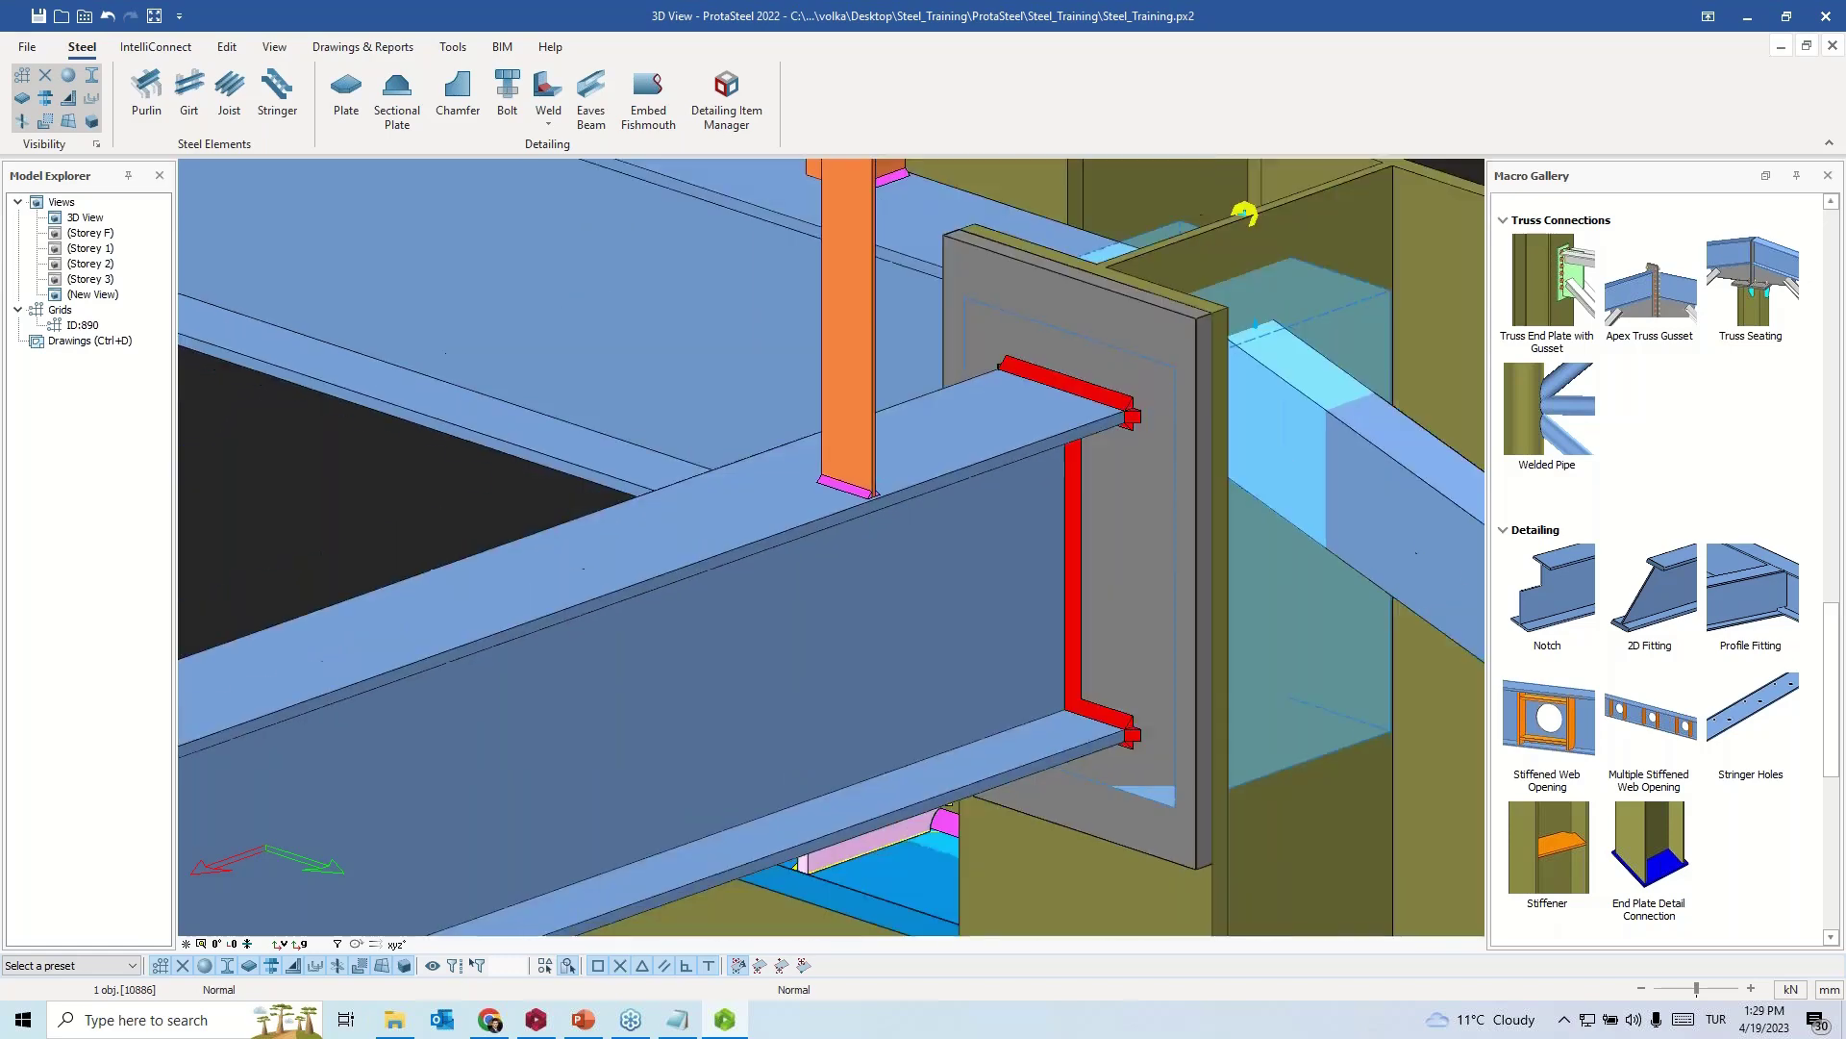
pyautogui.click(996, 592)
pyautogui.scroll(-3, 1001, 596)
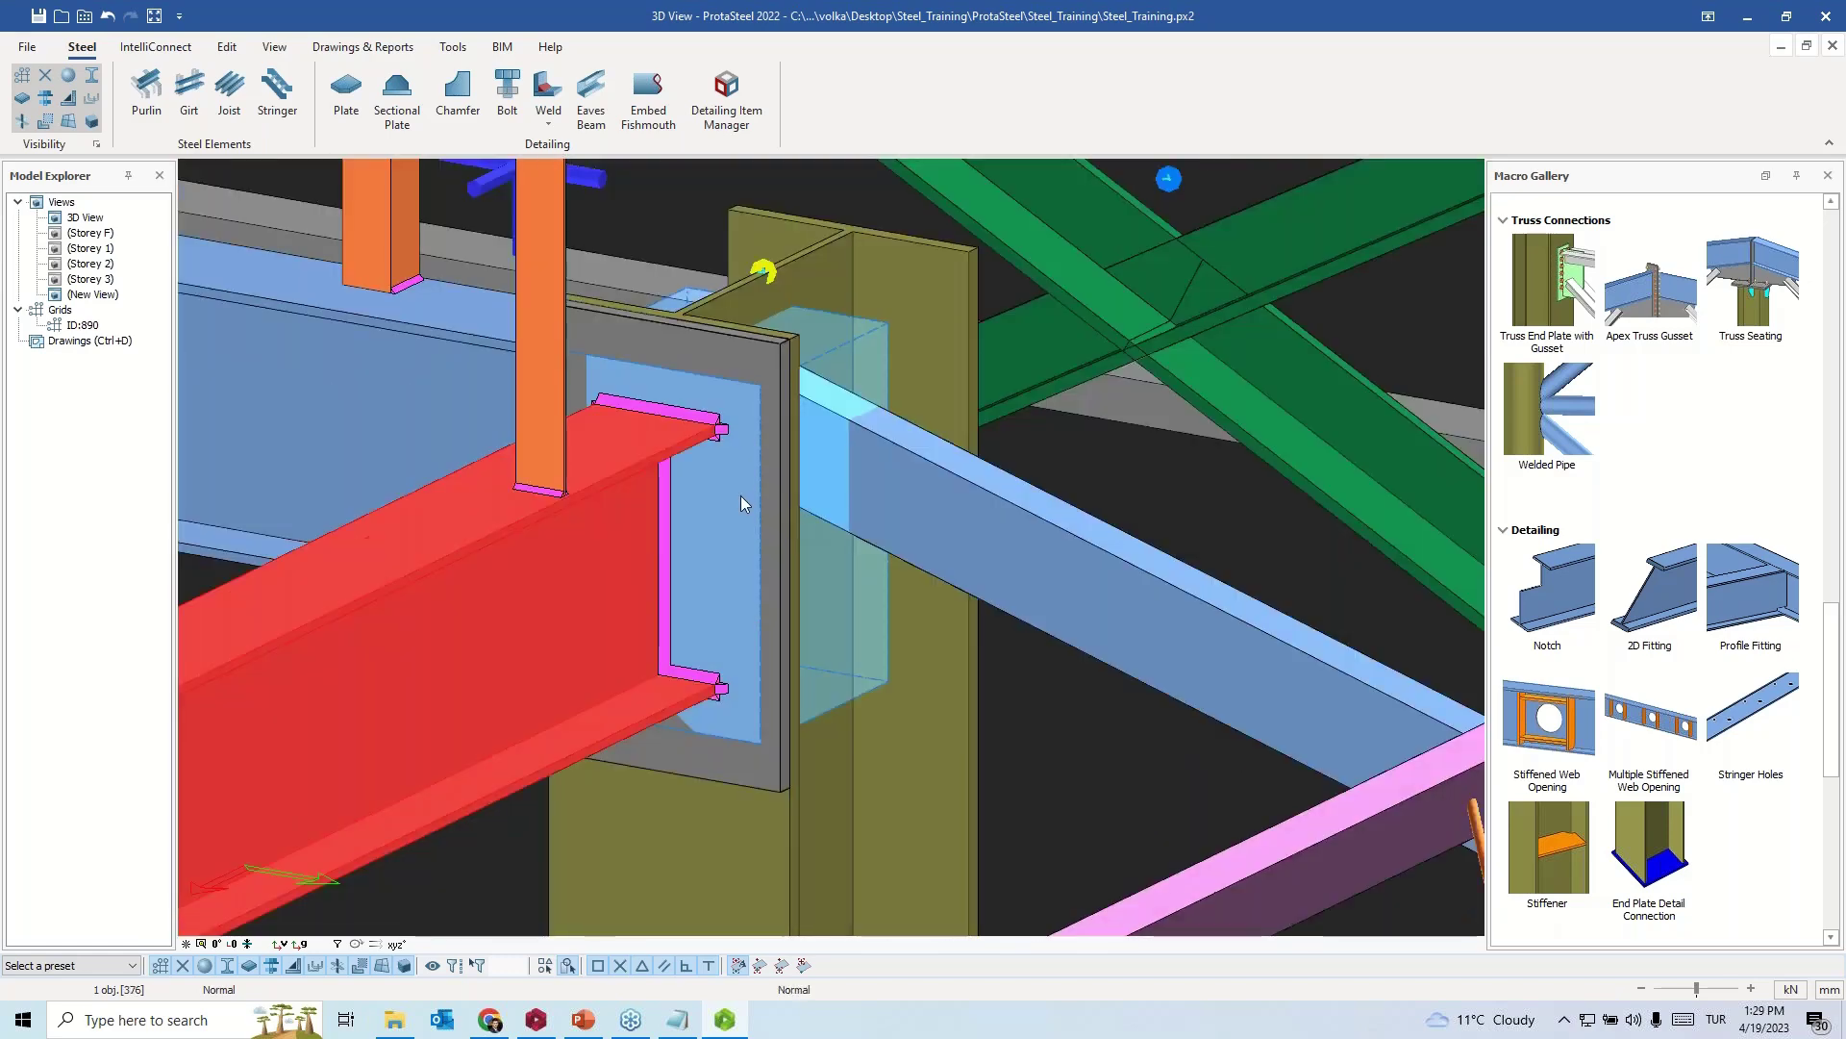
pyautogui.click(741, 496)
pyautogui.moveTo(742, 497); pyautogui.dragTo(1020, 476, button='middle')
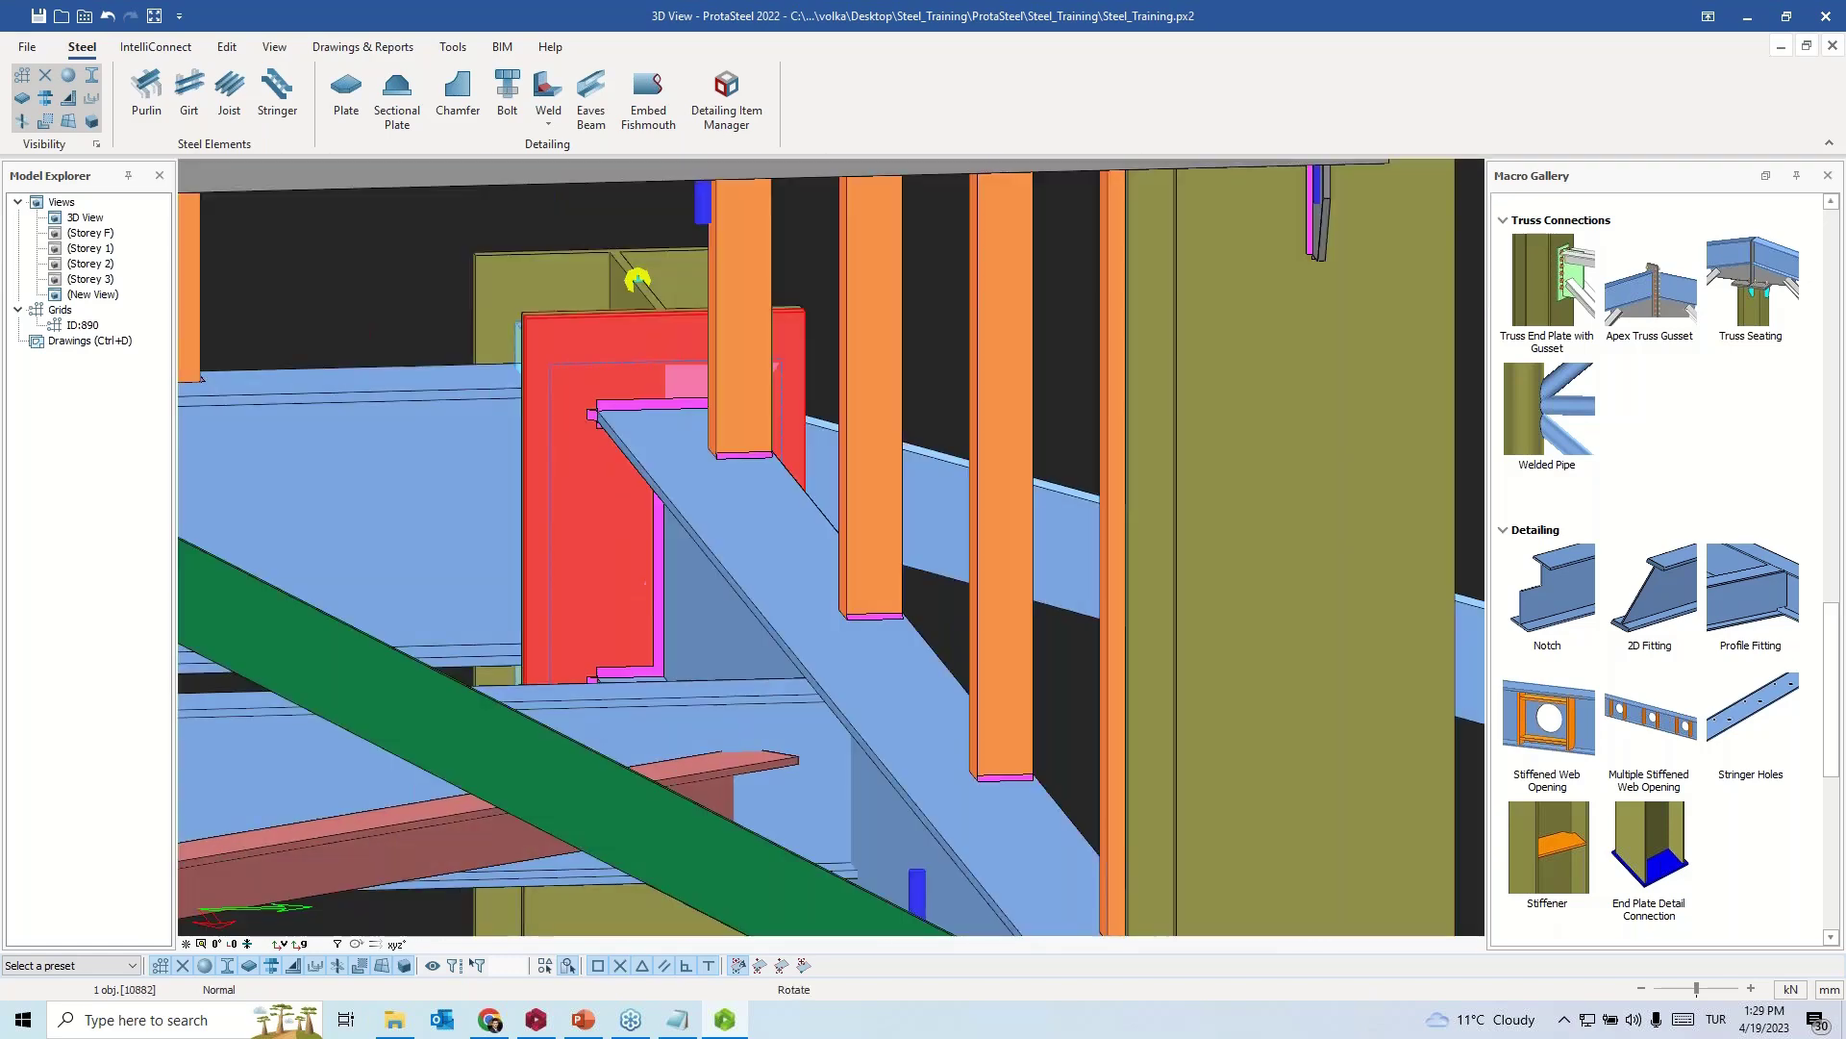
pyautogui.moveTo(636, 280); pyautogui.dragTo(729, 500, button='middle')
pyautogui.click(1064, 431)
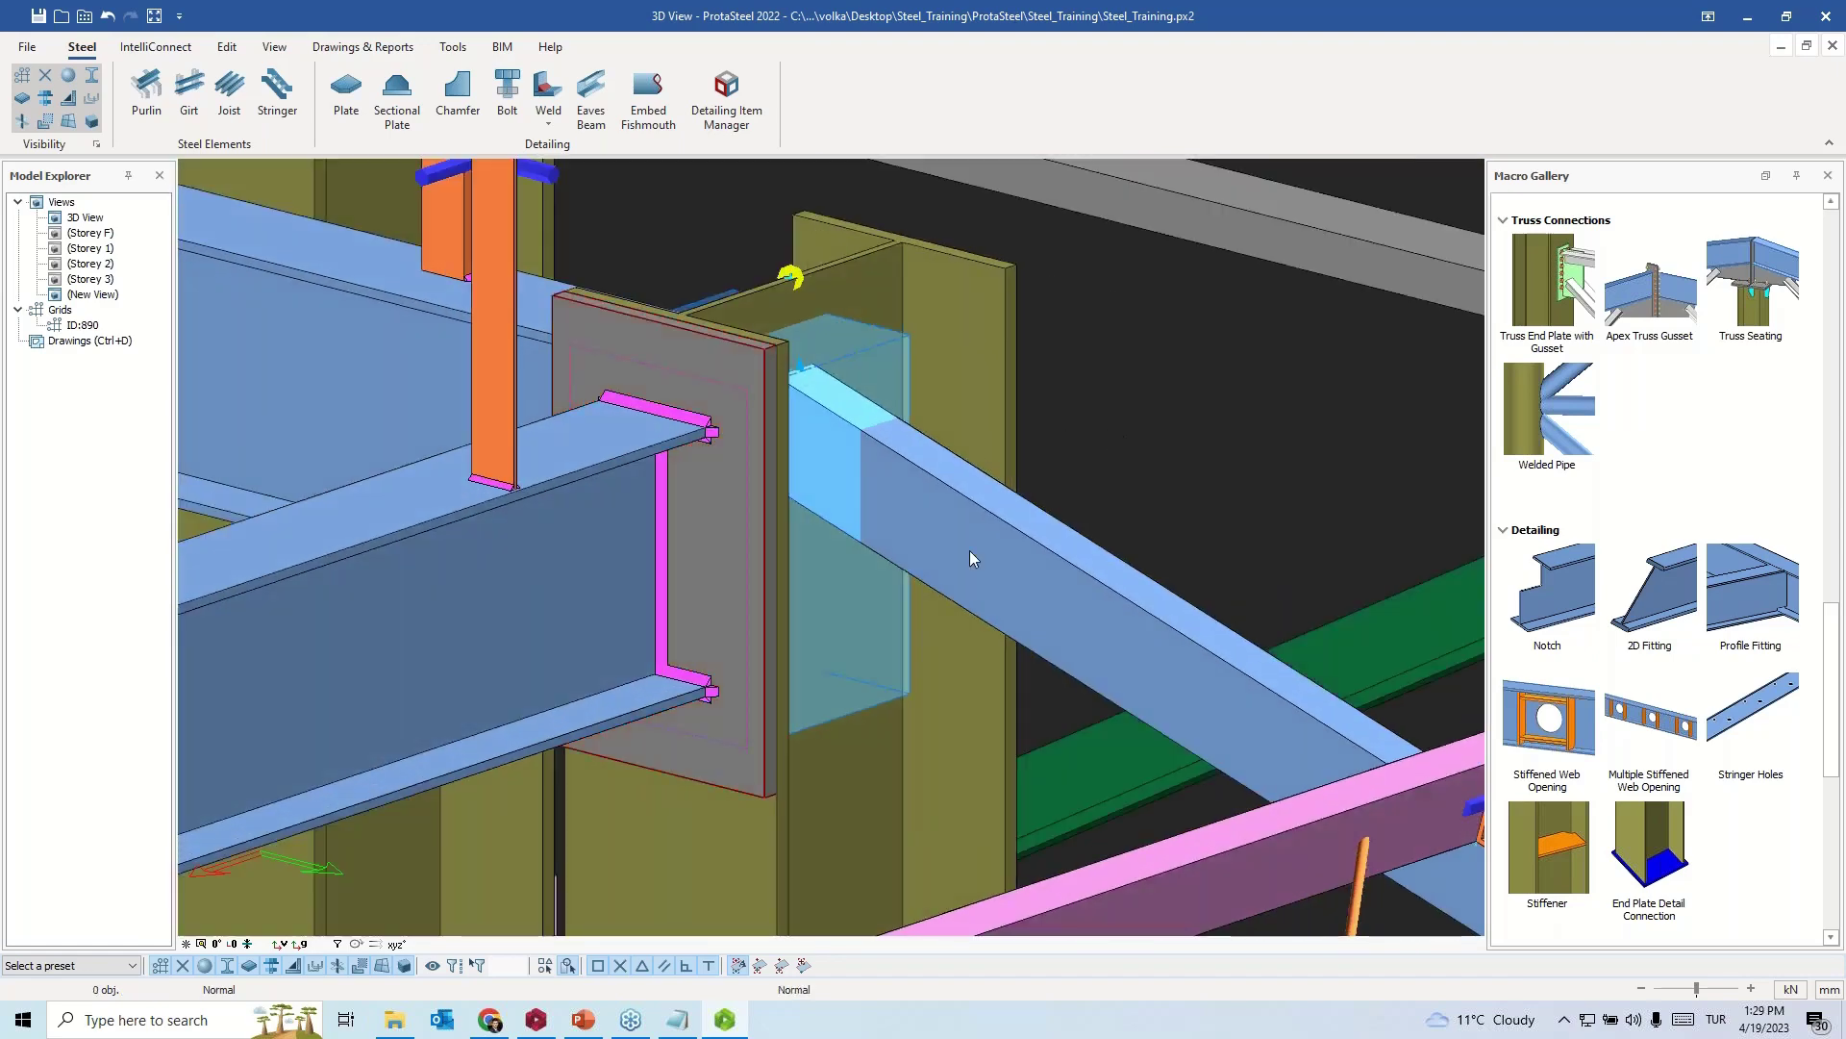
# - Switch to the 2D wireframe elevation and select the two plate elements at the column head
pyautogui.doubleClick(92, 294)
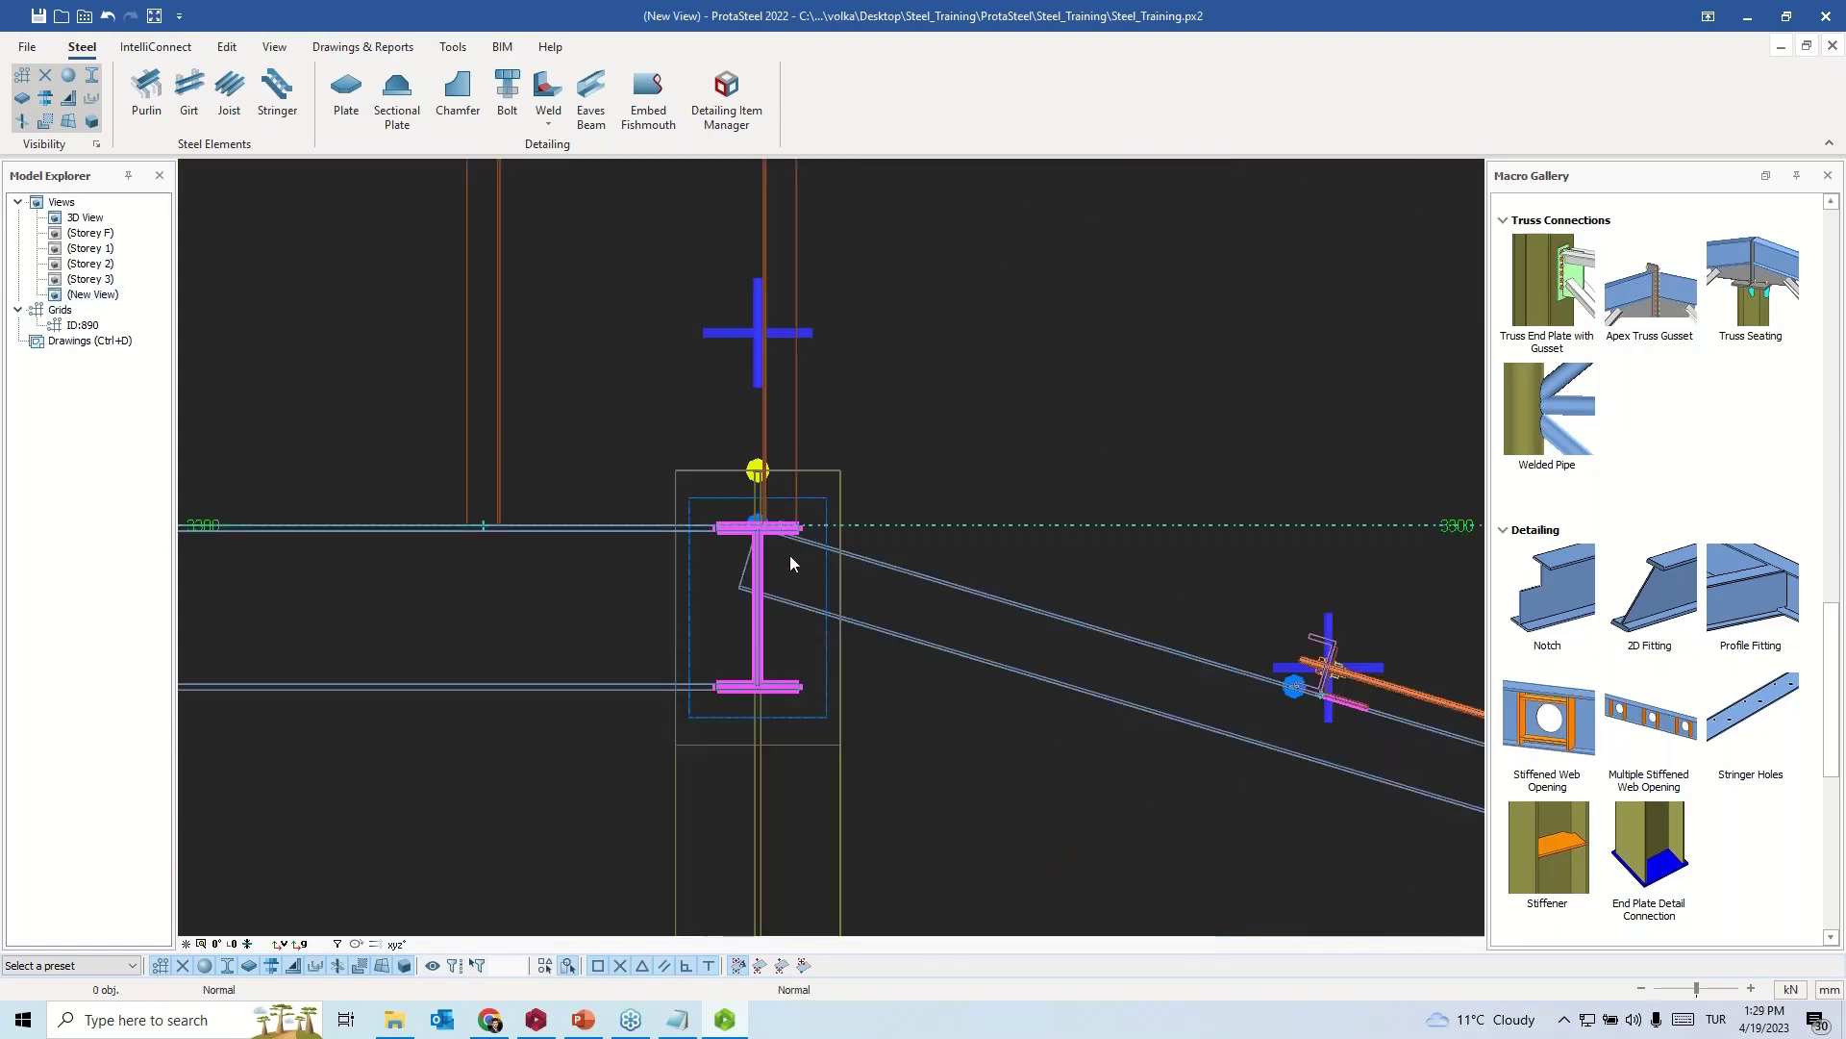
pyautogui.scroll(2, 683, 719)
pyautogui.scroll(1, 996, 212)
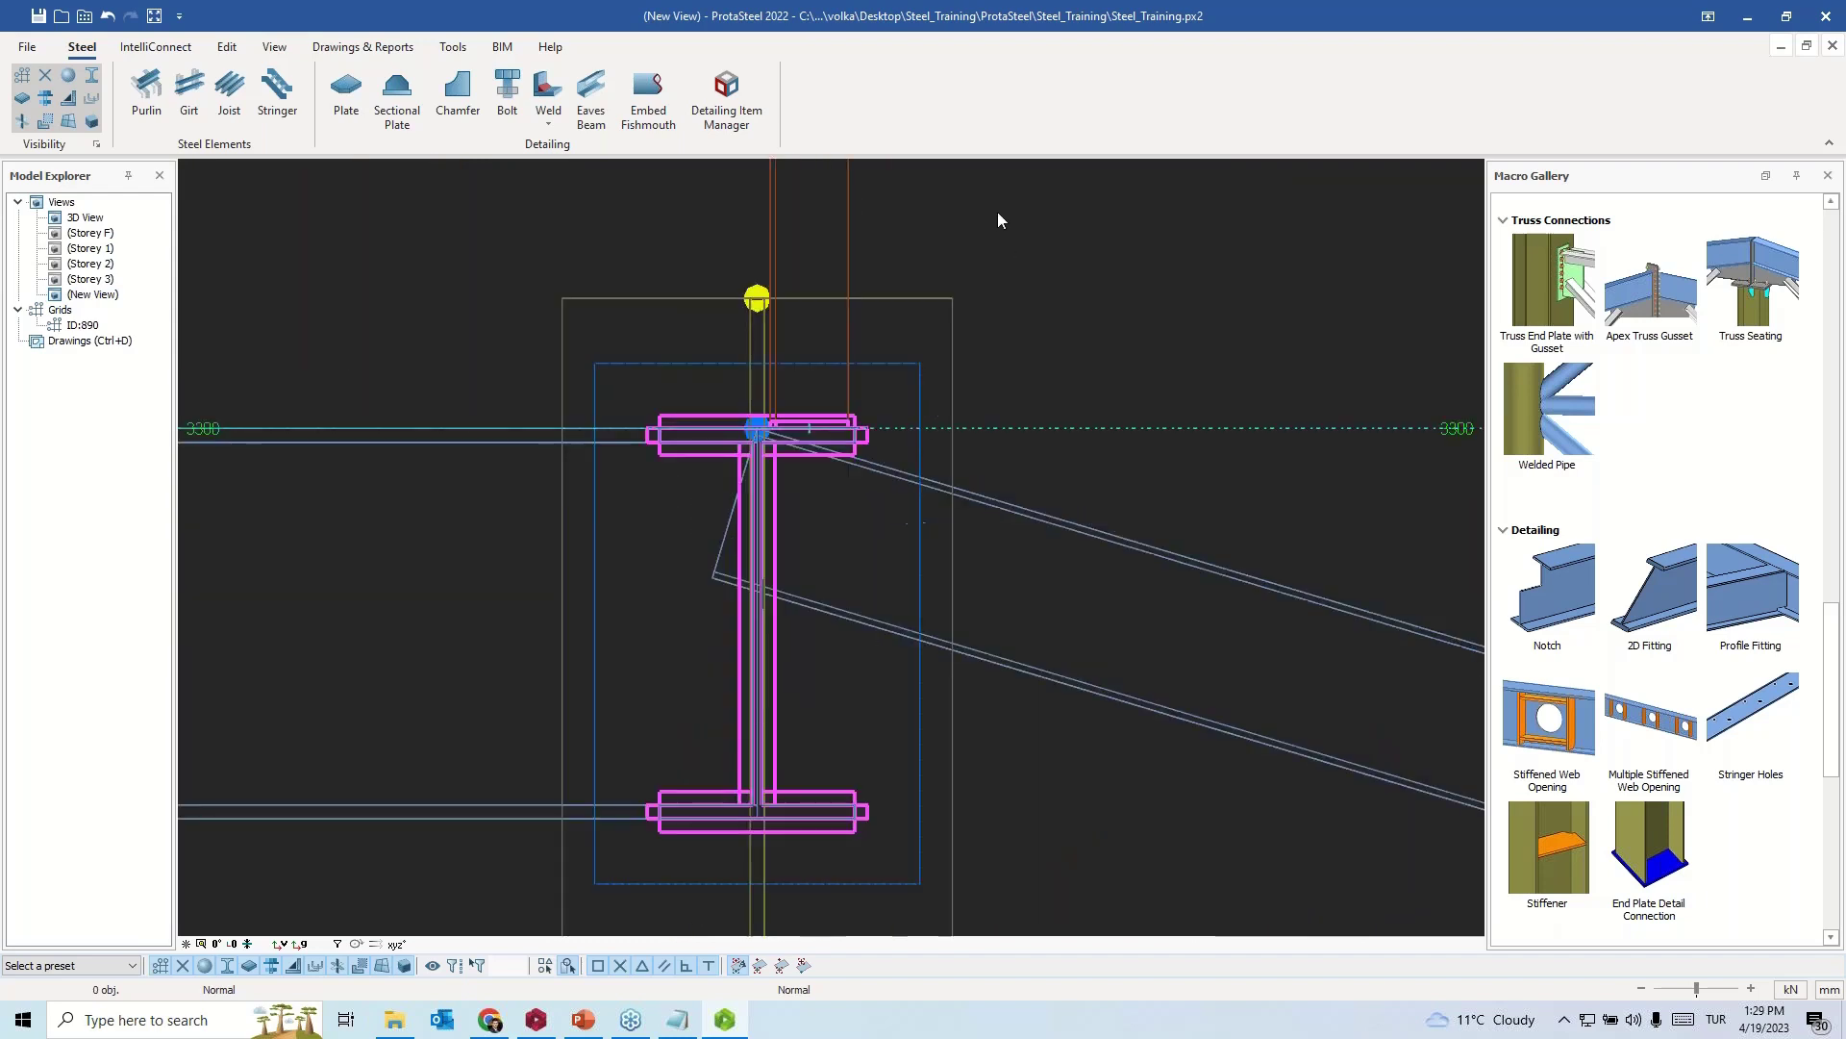
pyautogui.moveTo(997, 212); pyautogui.dragTo(983, 277, button='middle')
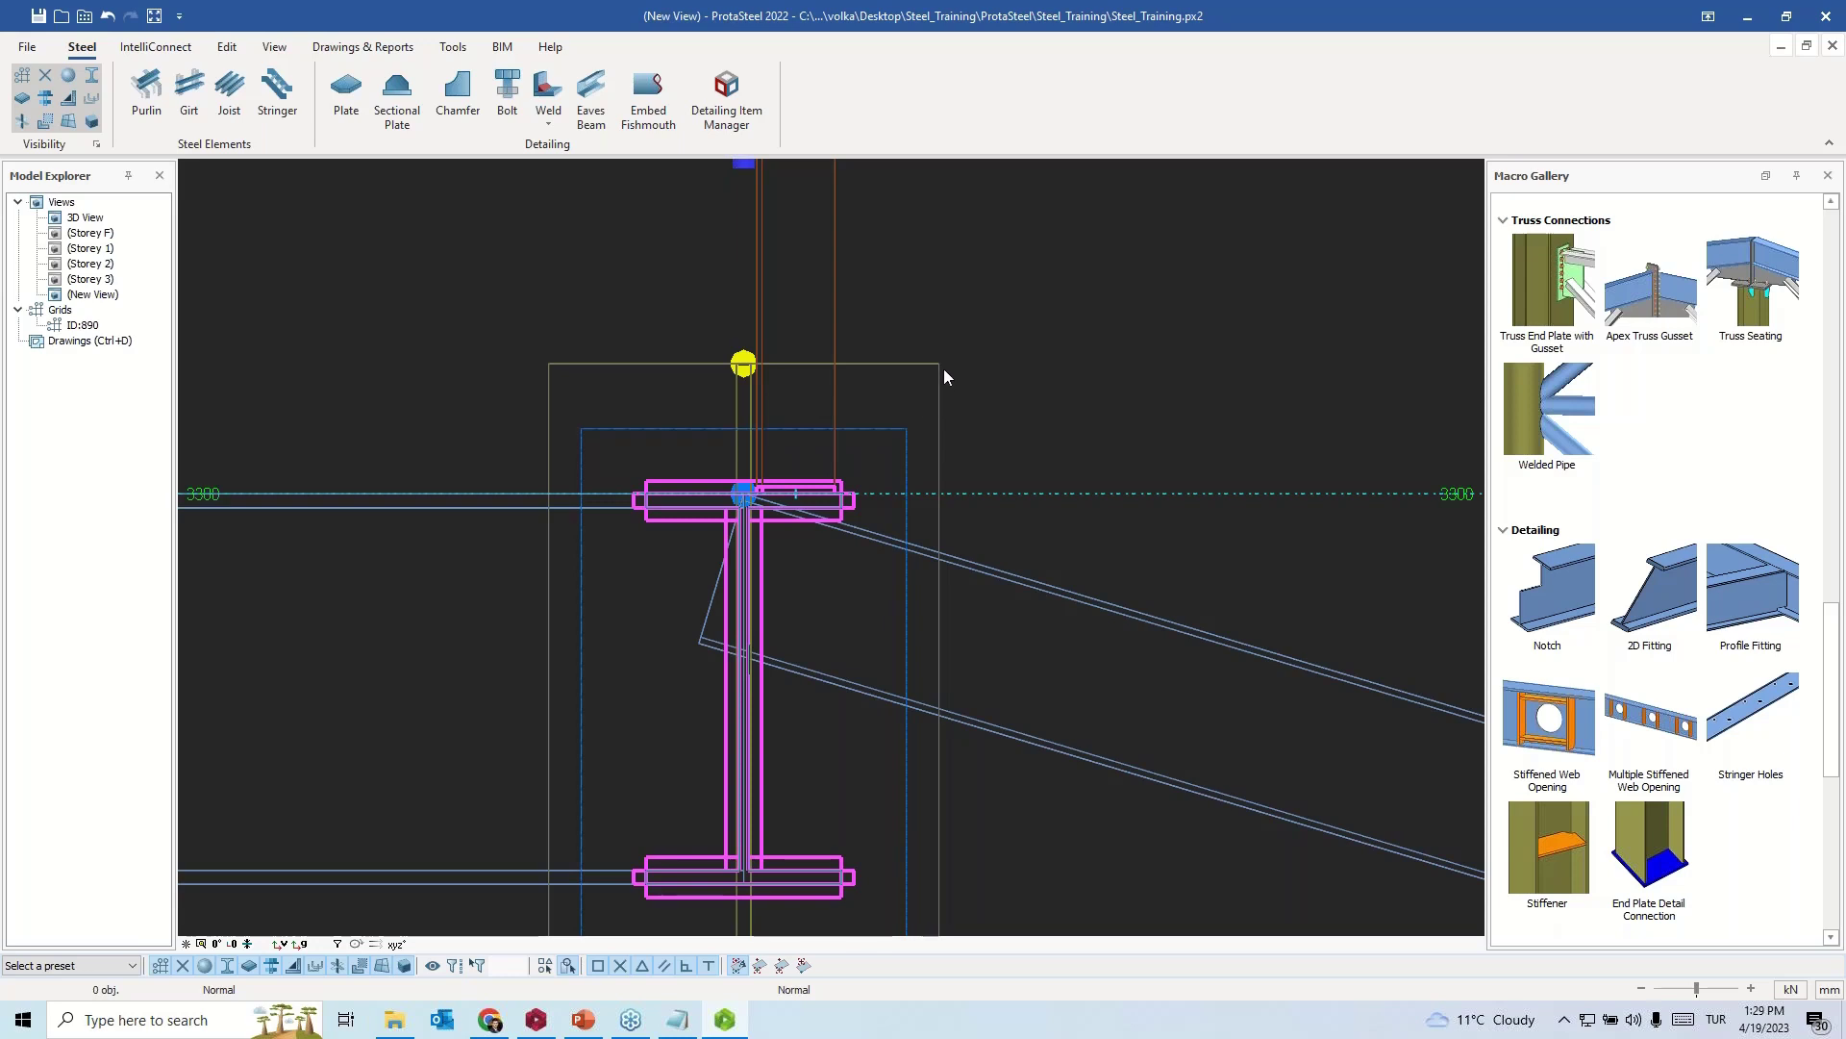
pyautogui.scroll(-2, 965, 361)
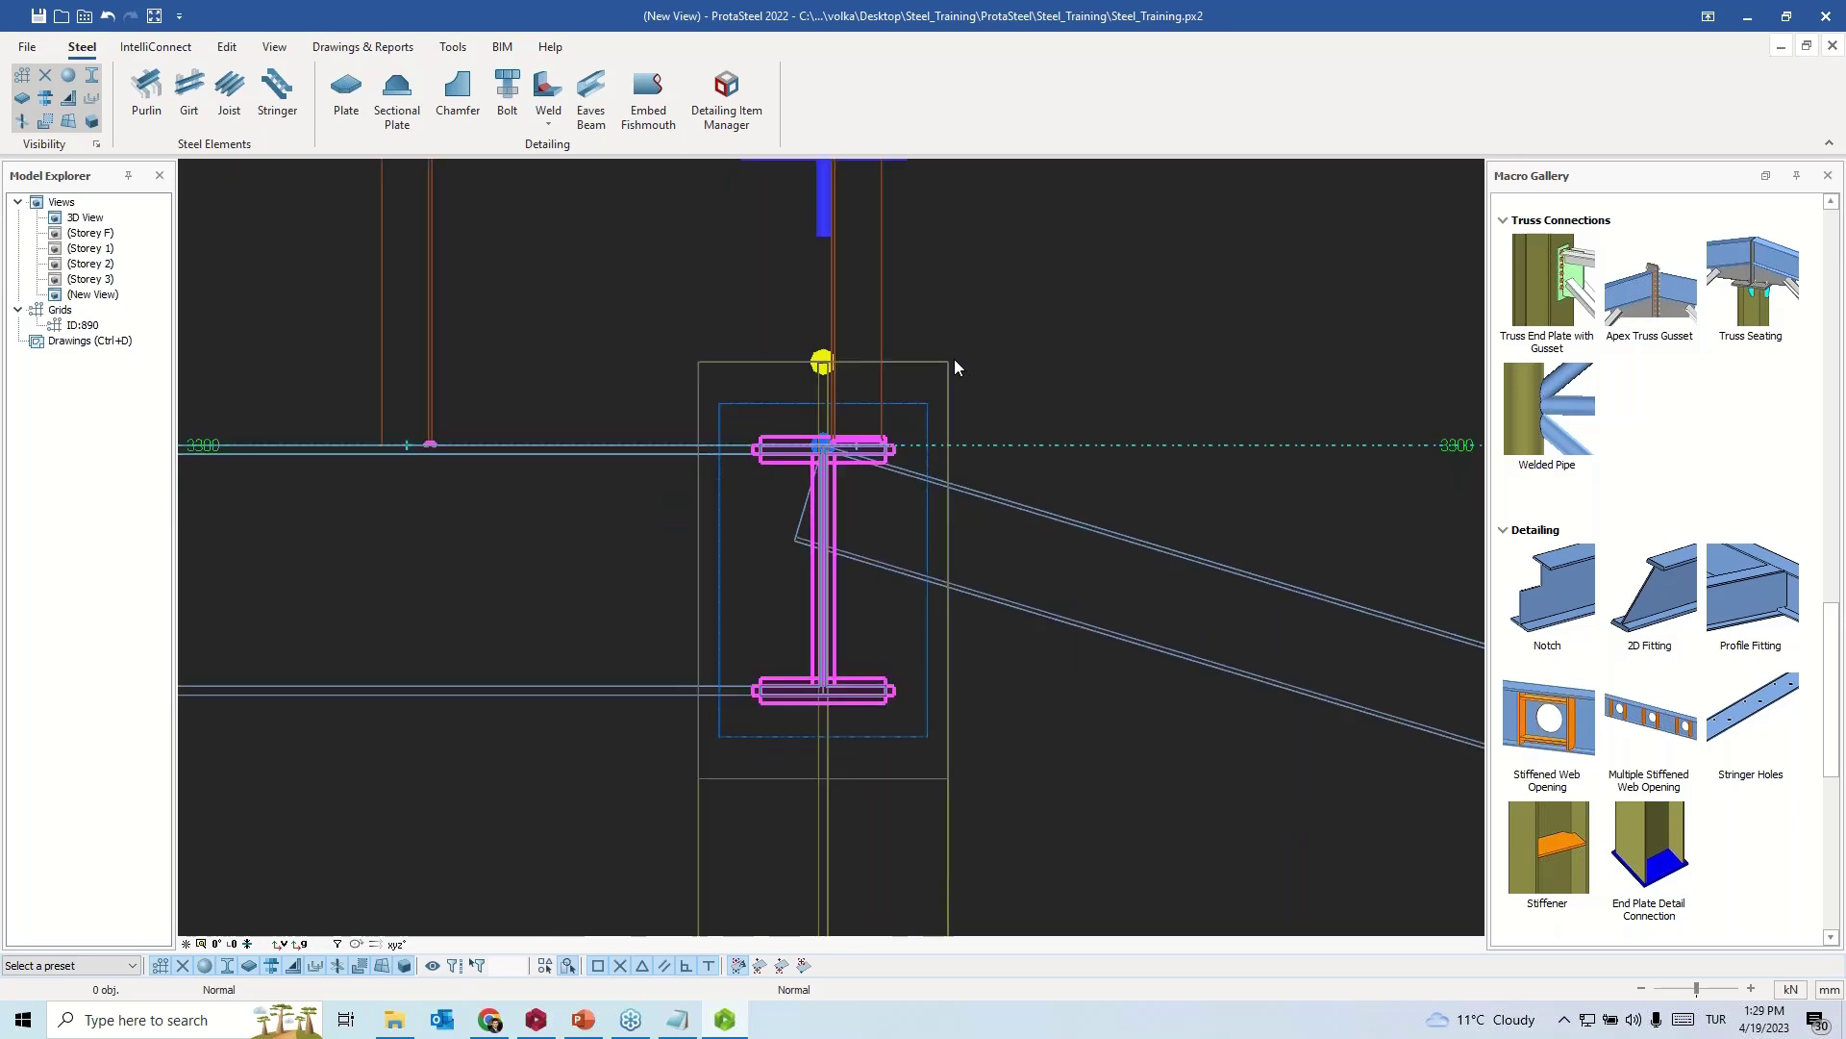
pyautogui.click(948, 361)
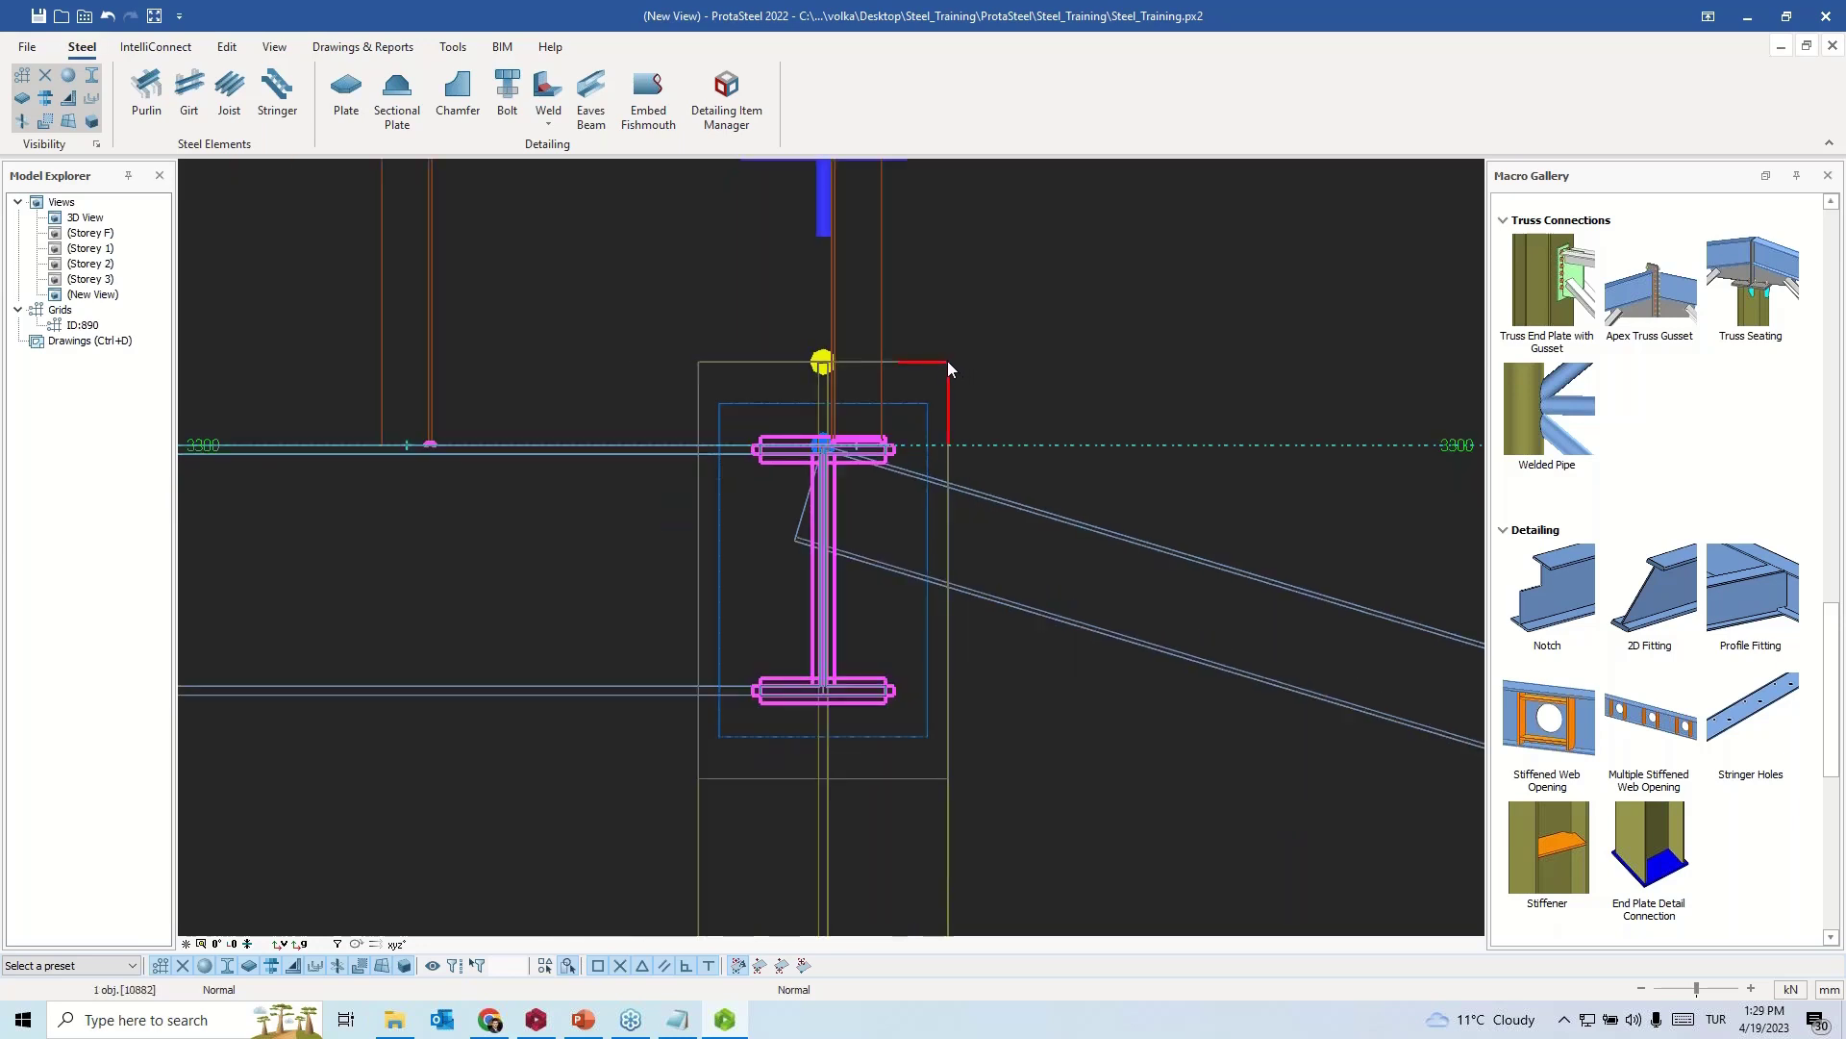
pyautogui.click(944, 779)
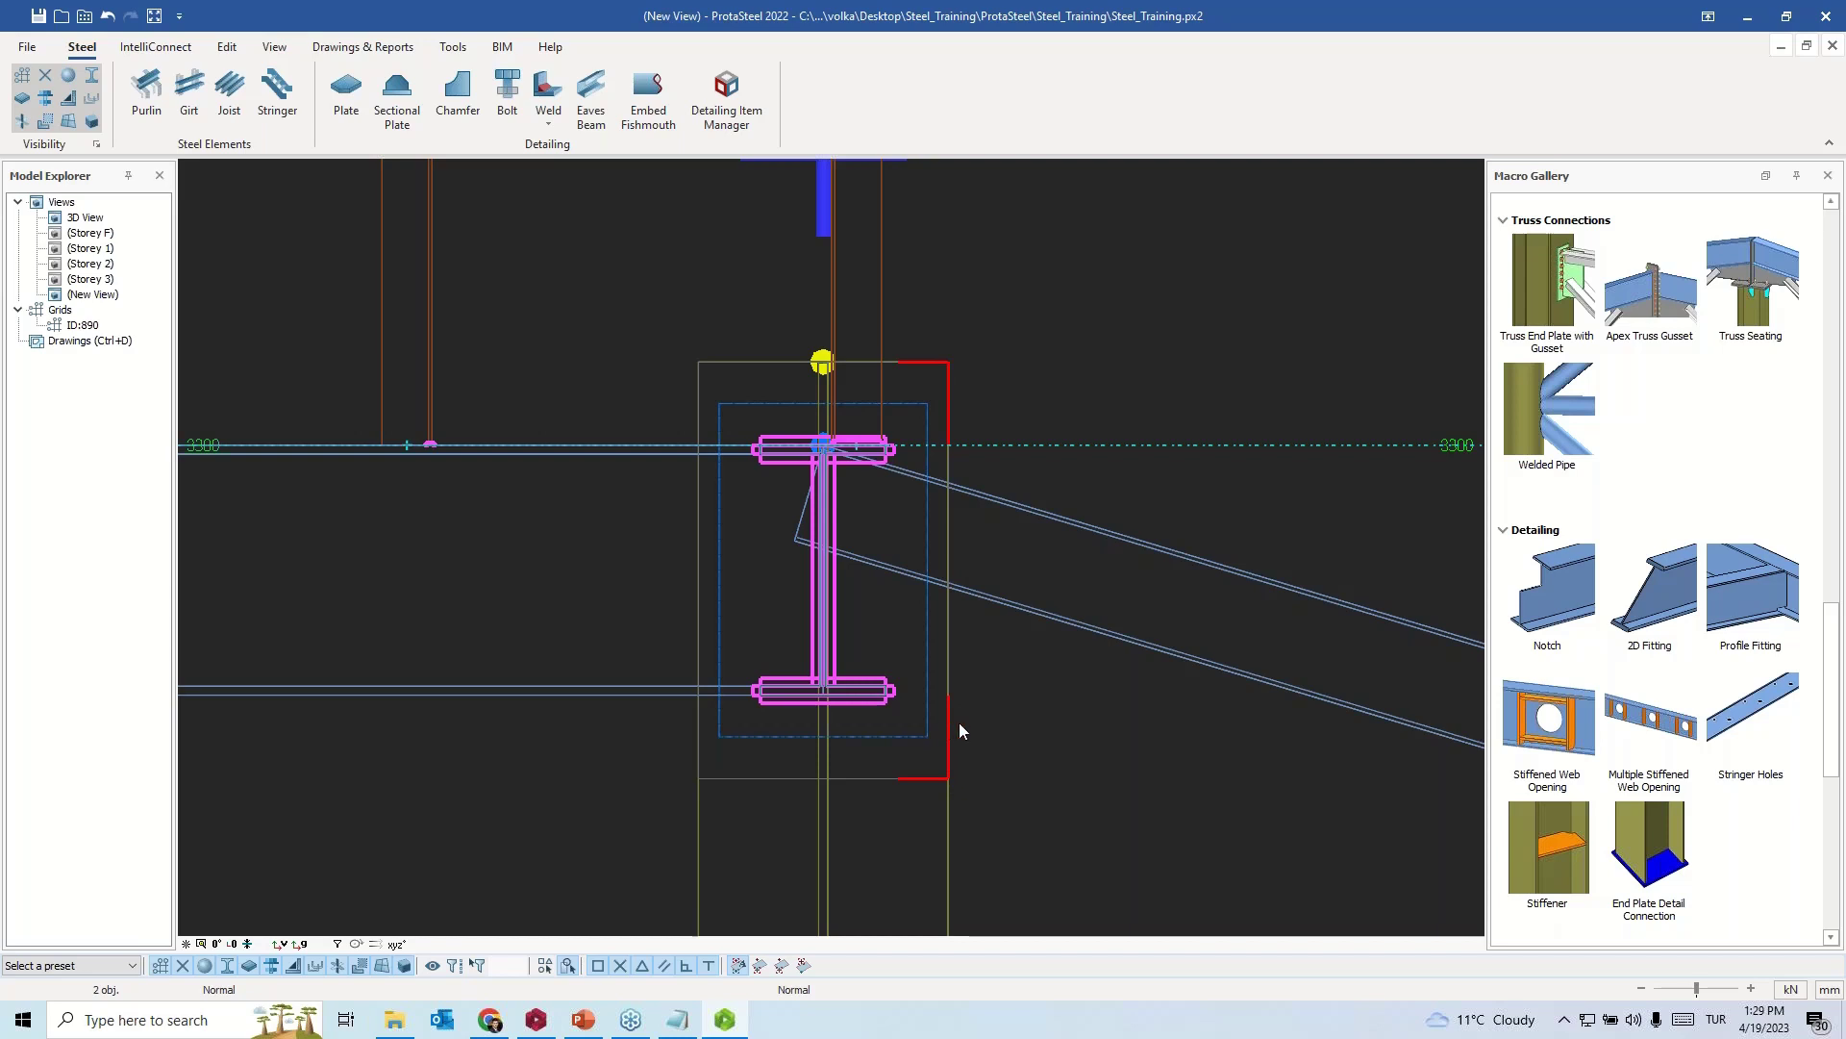
# - Move the two column-head plate elements by X -30, then select the left plate edge instead
pyautogui.rightClick(990, 671)
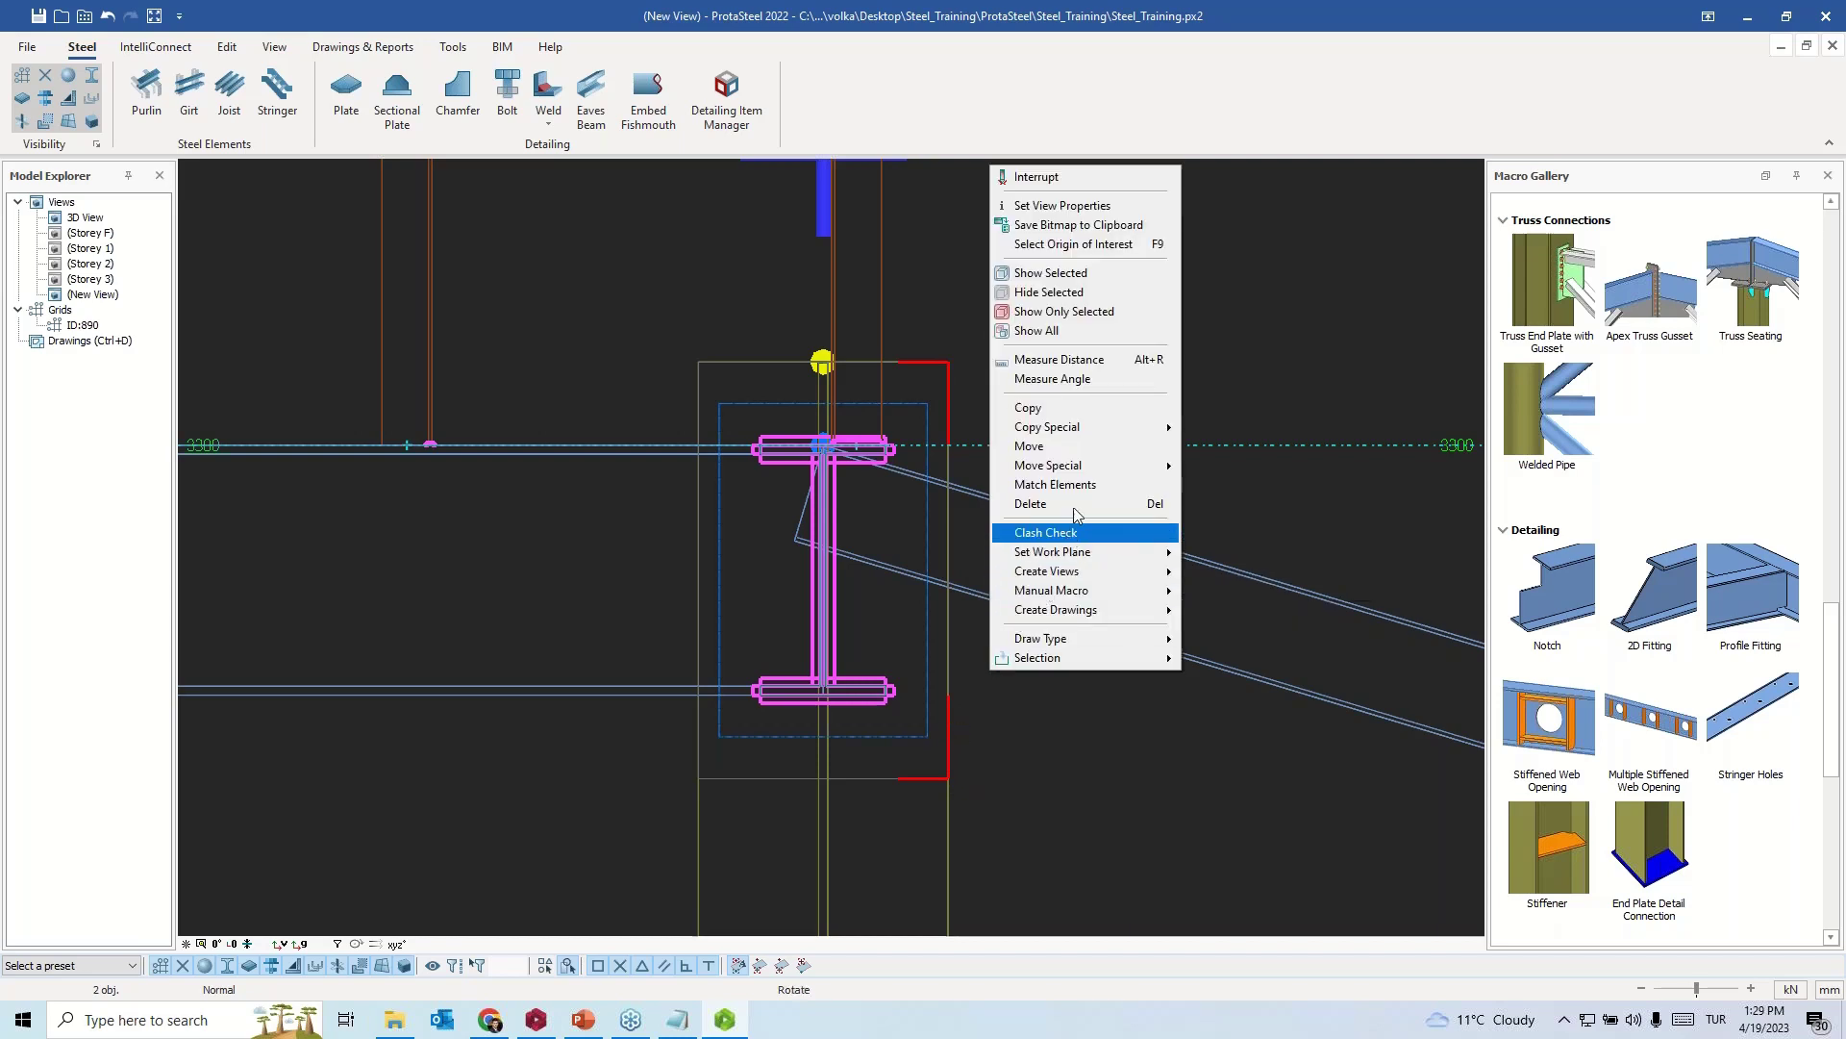
pyautogui.moveTo(1082, 466)
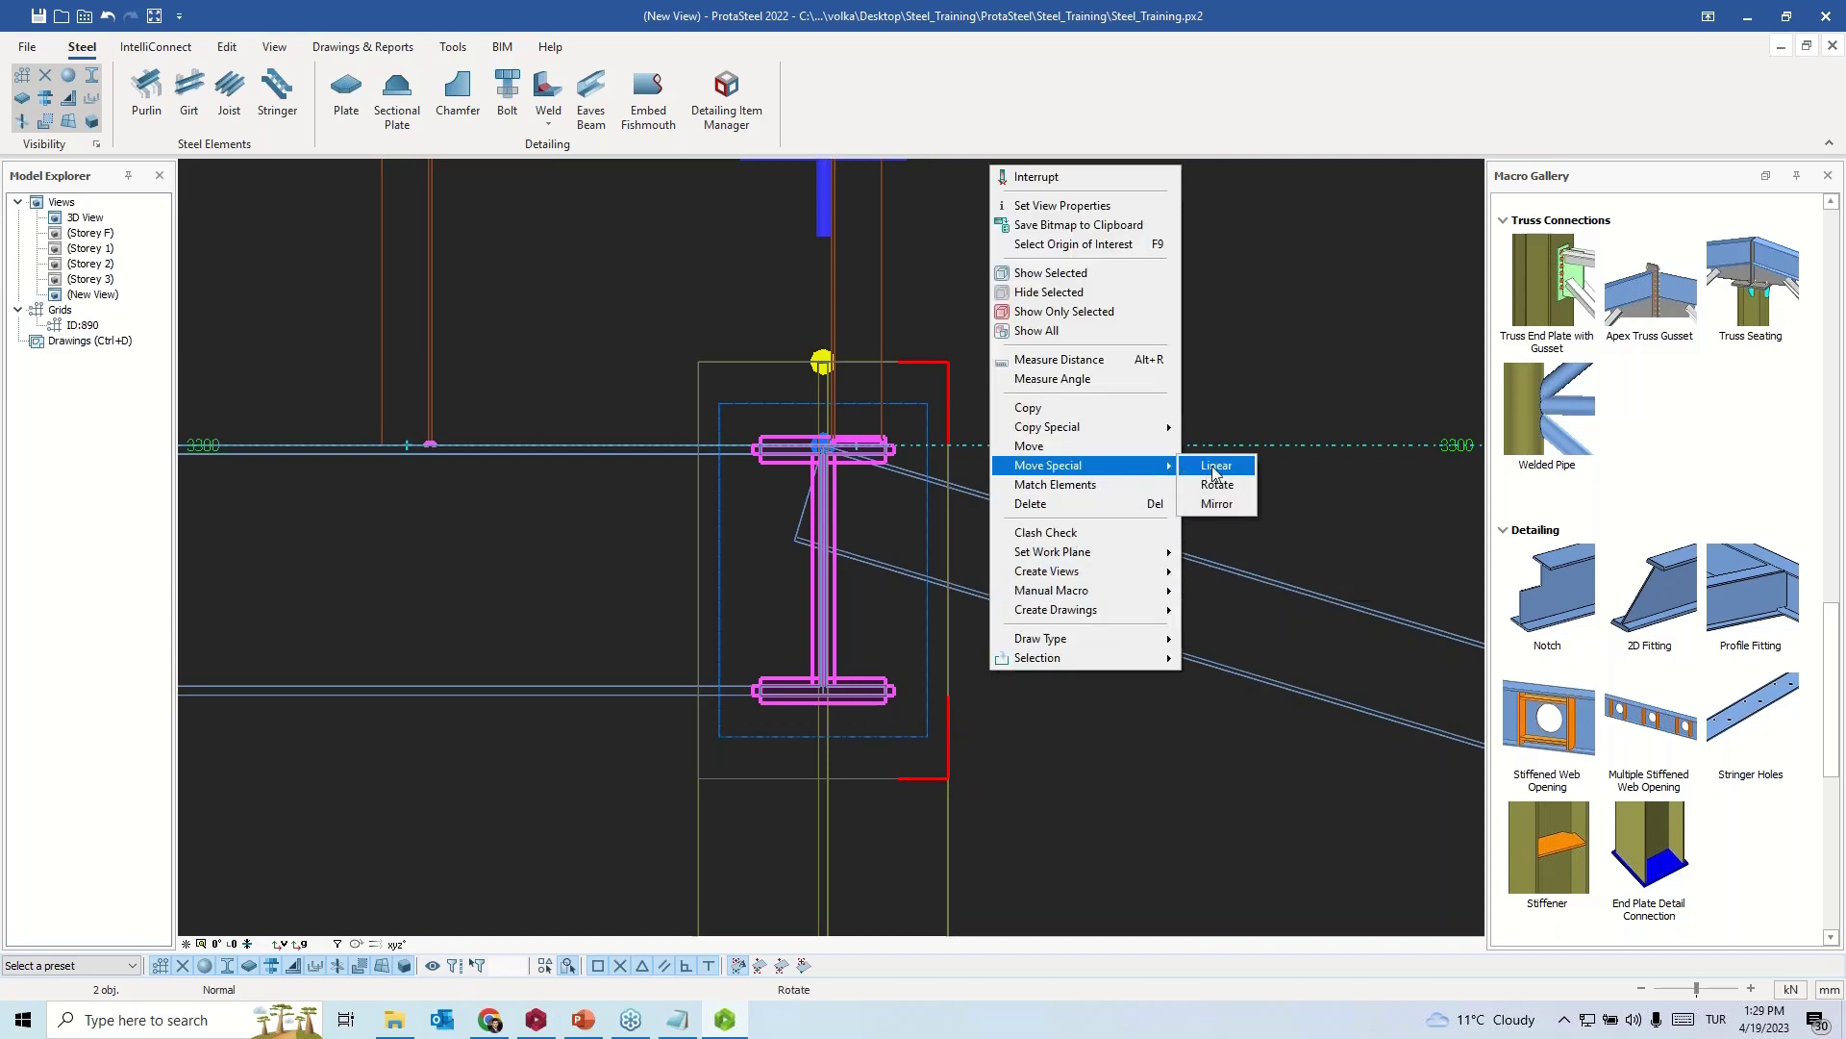
pyautogui.click(1214, 468)
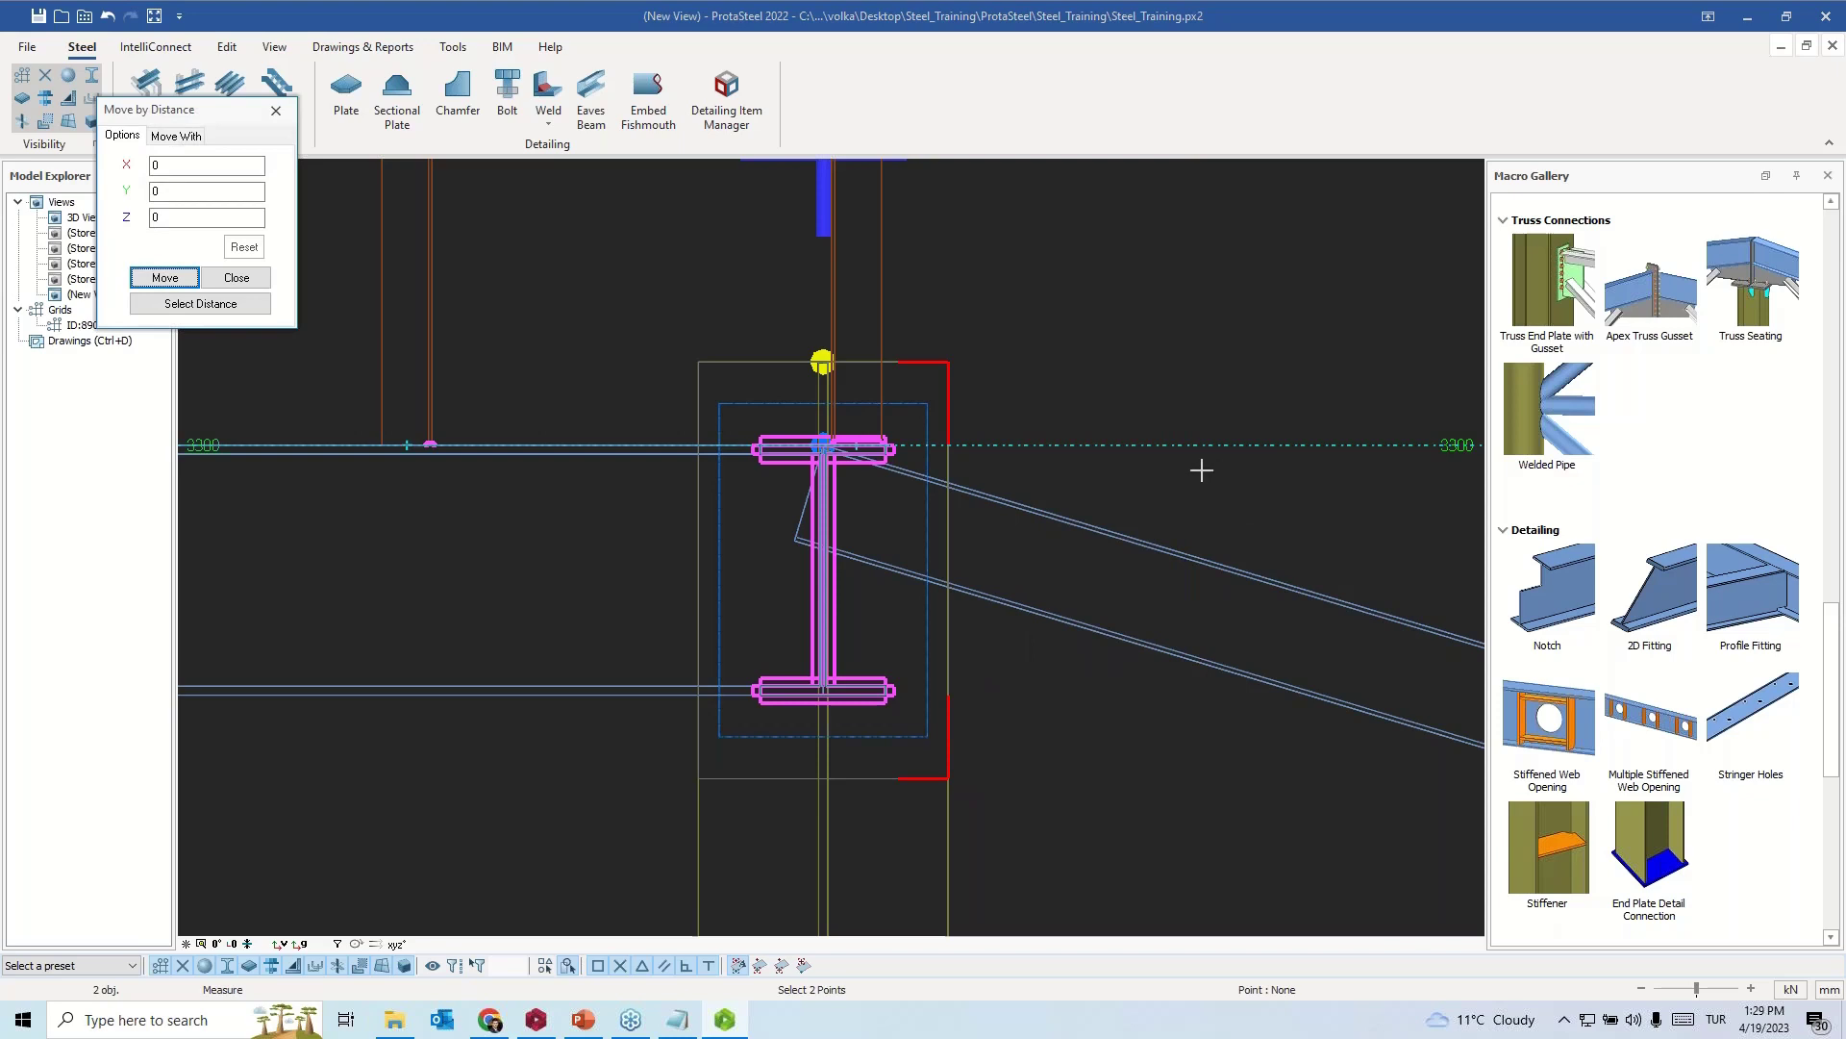
pyautogui.click(284, 947)
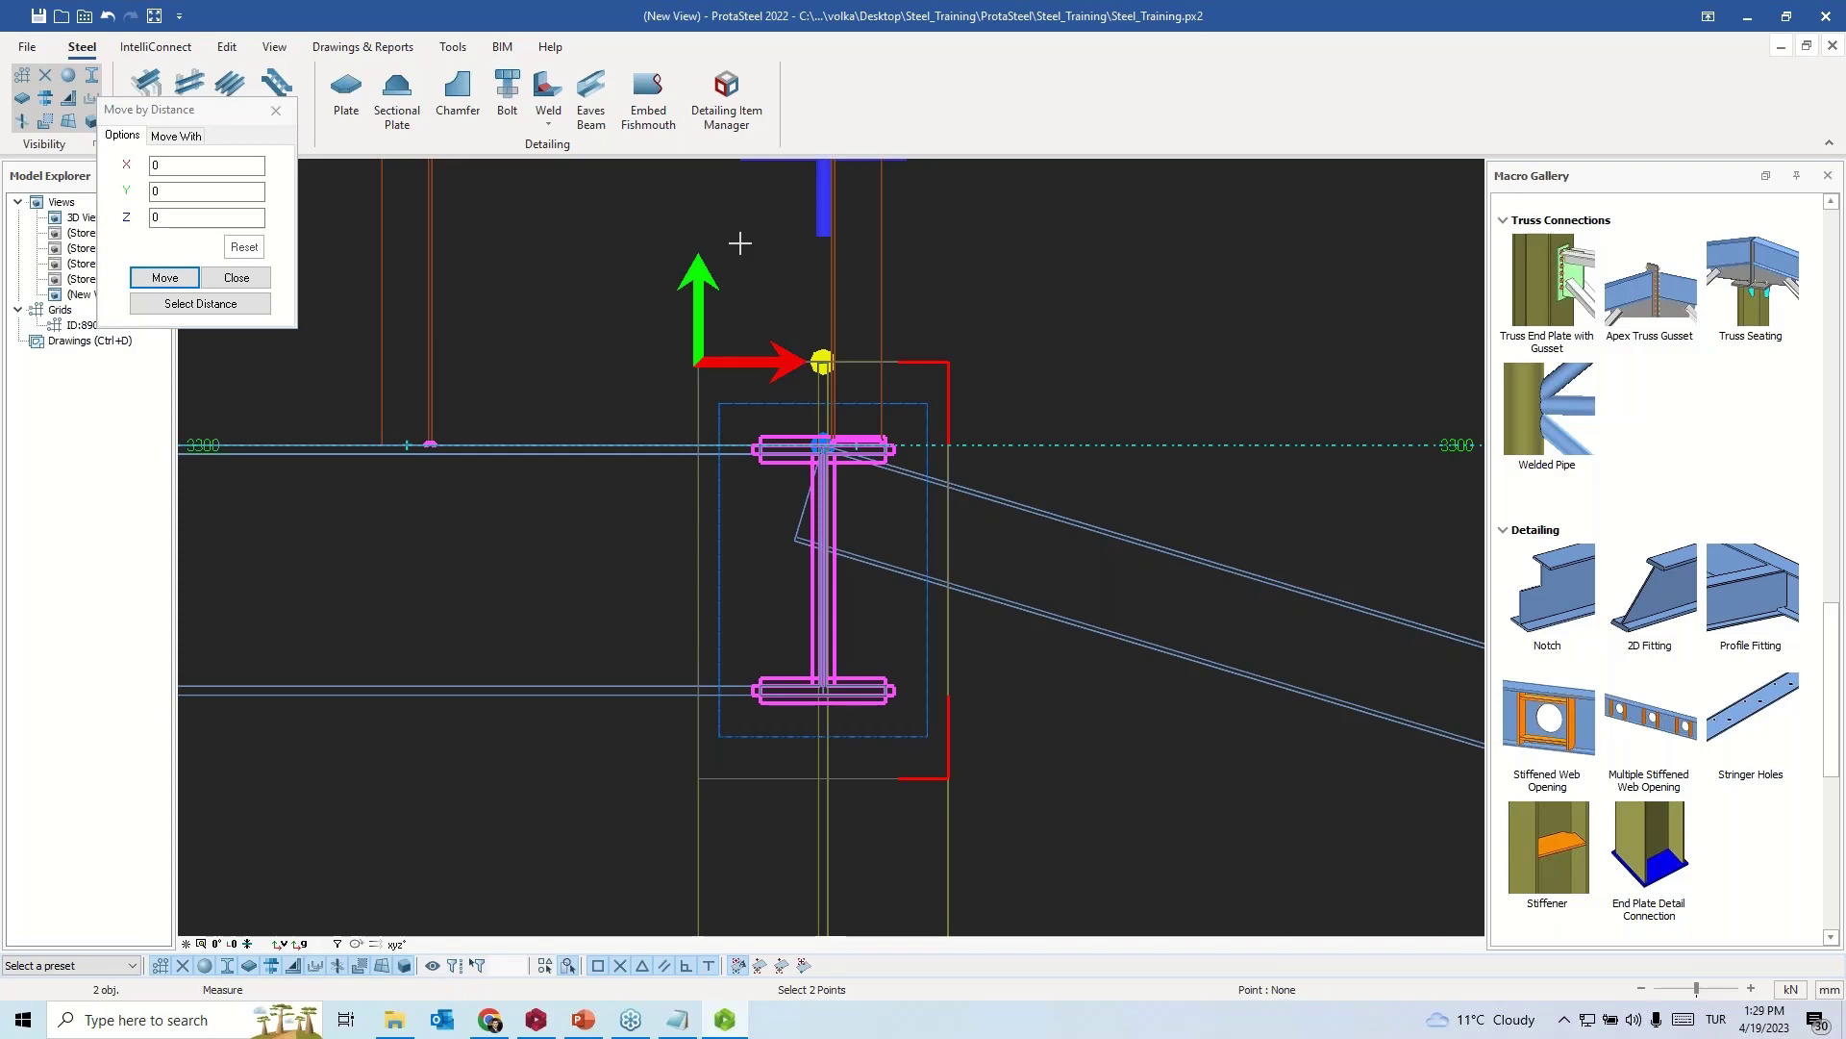
pyautogui.click(193, 190)
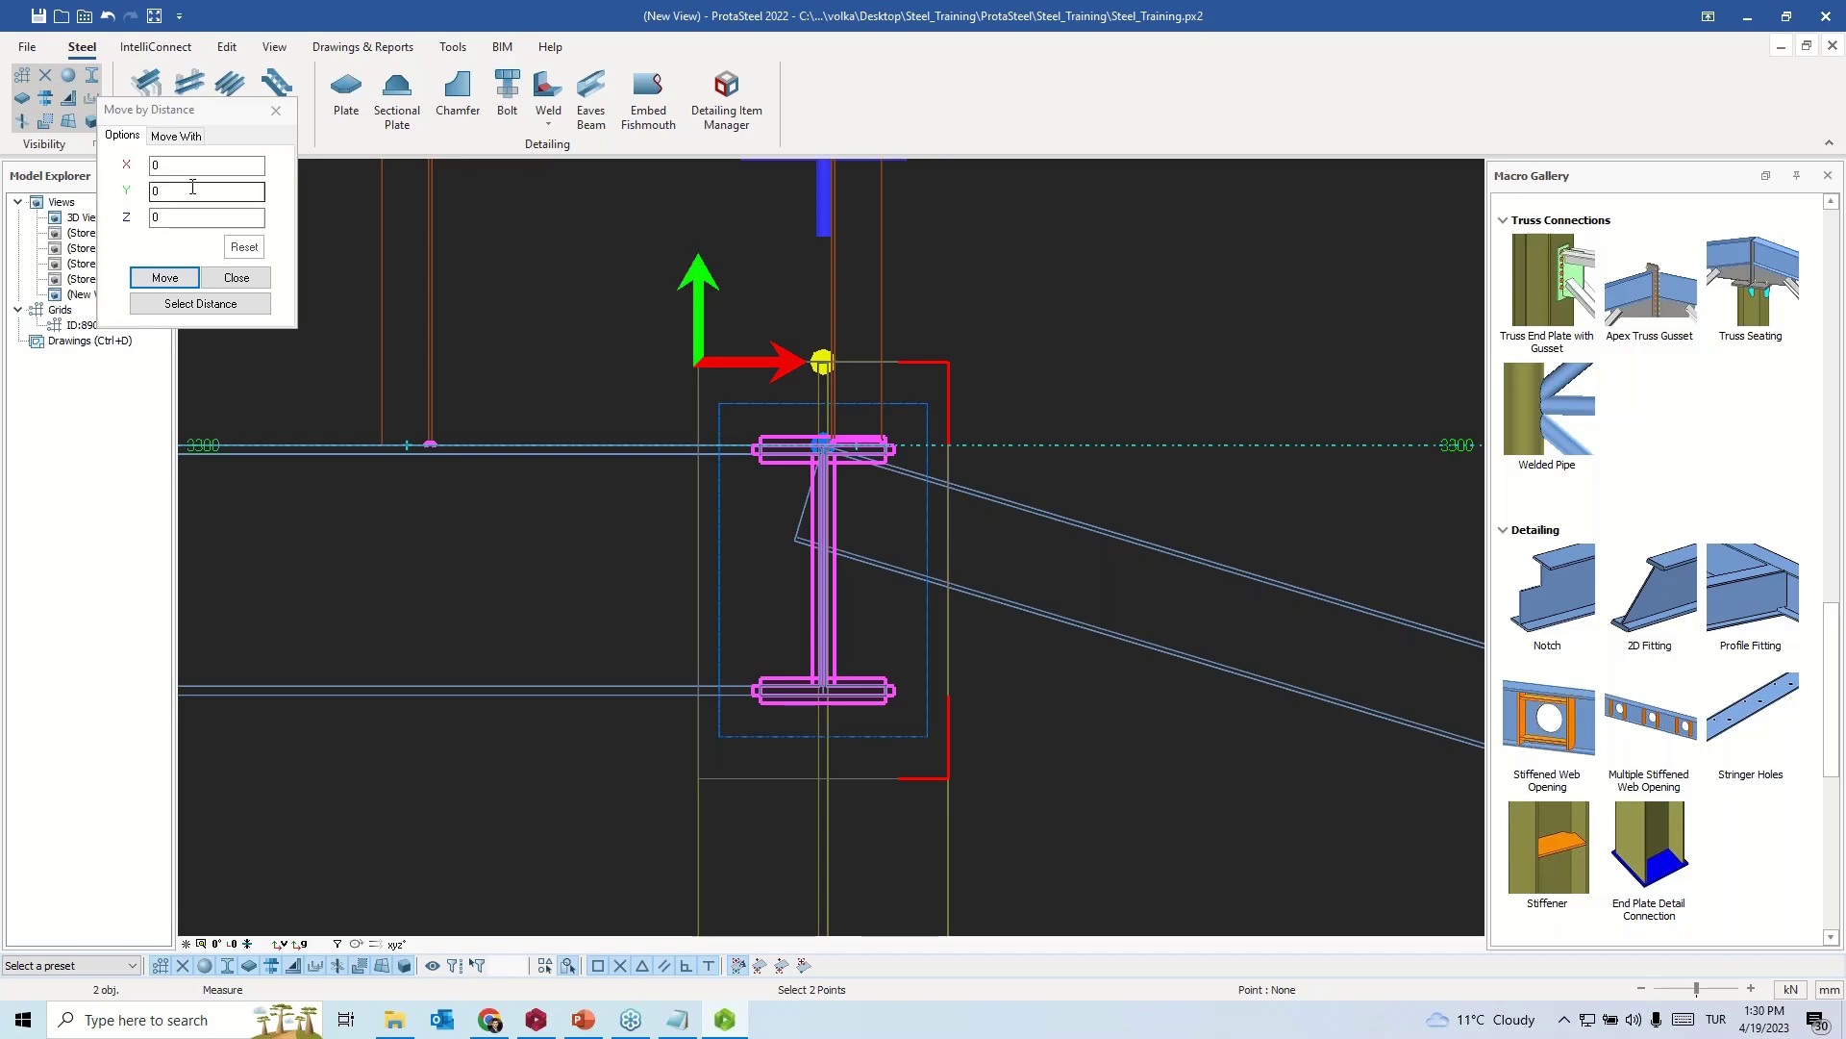
pyautogui.moveTo(170, 165); pyautogui.dragTo(106, 166)
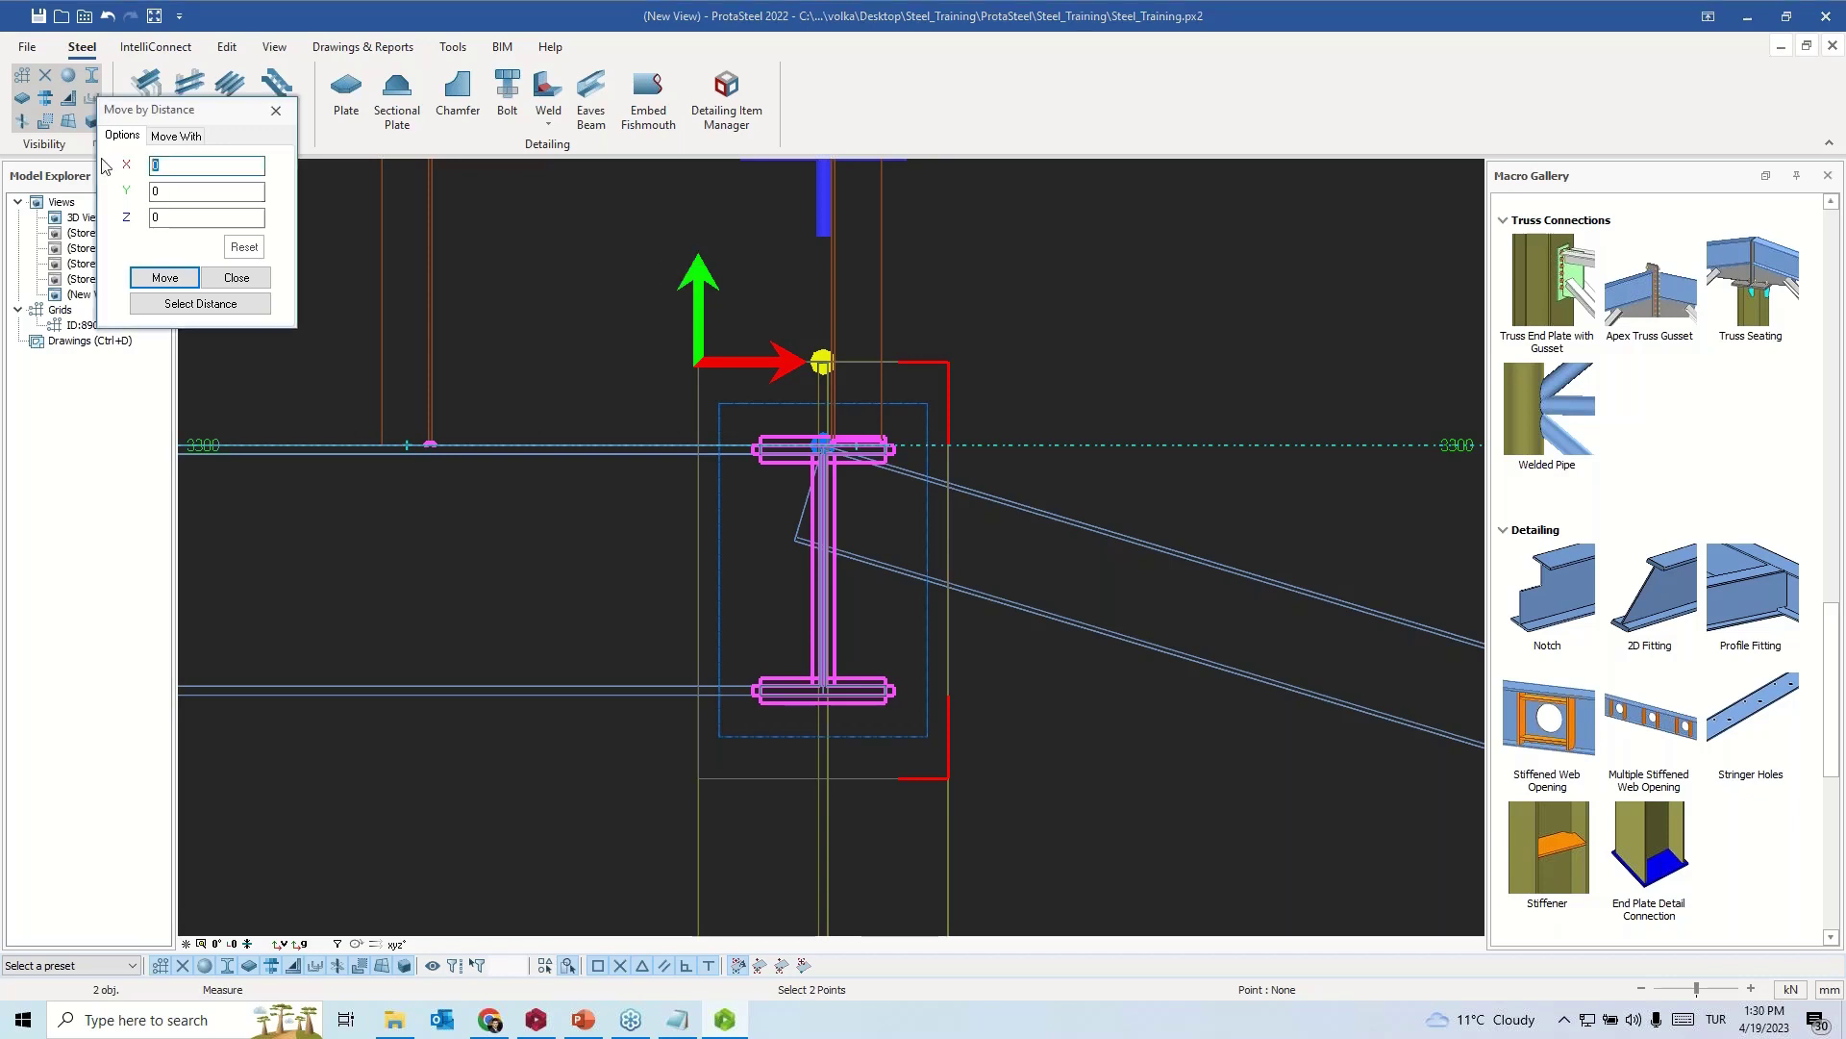
pyautogui.write('30')
pyautogui.click(154, 165)
pyautogui.write('-')
pyautogui.click(166, 278)
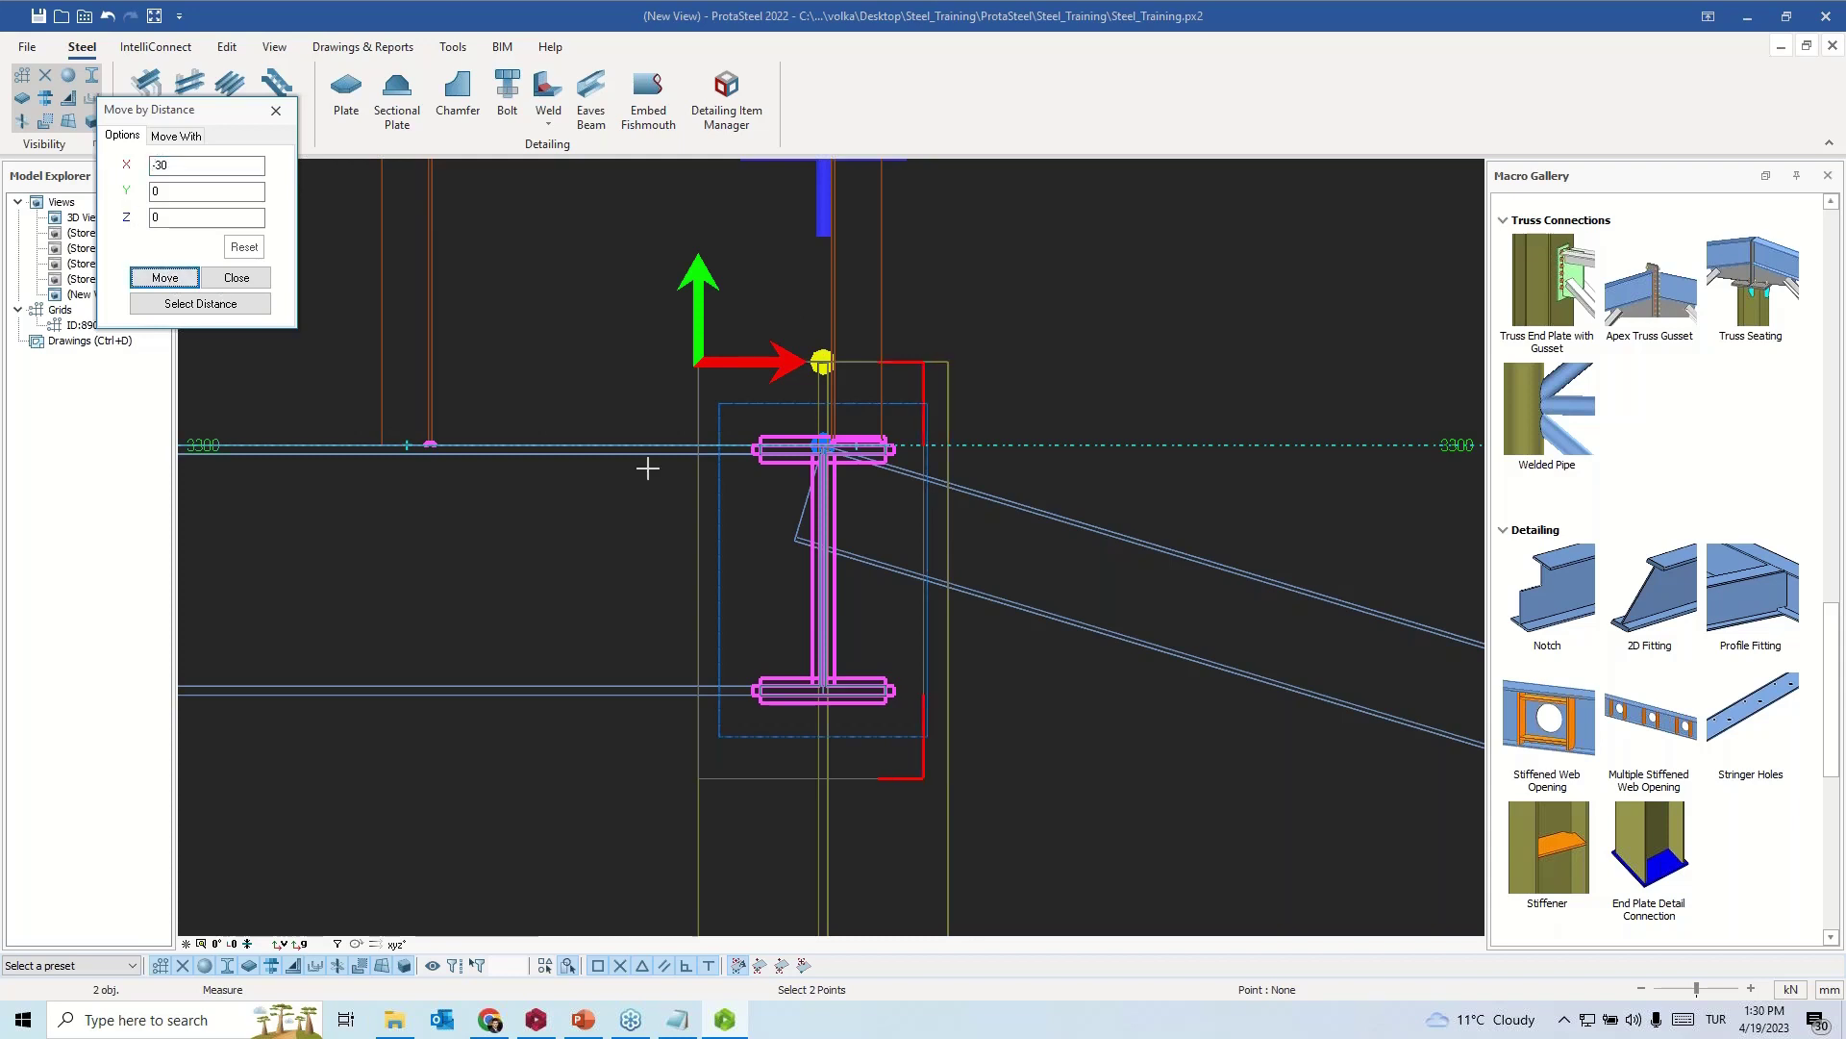
pyautogui.click(237, 277)
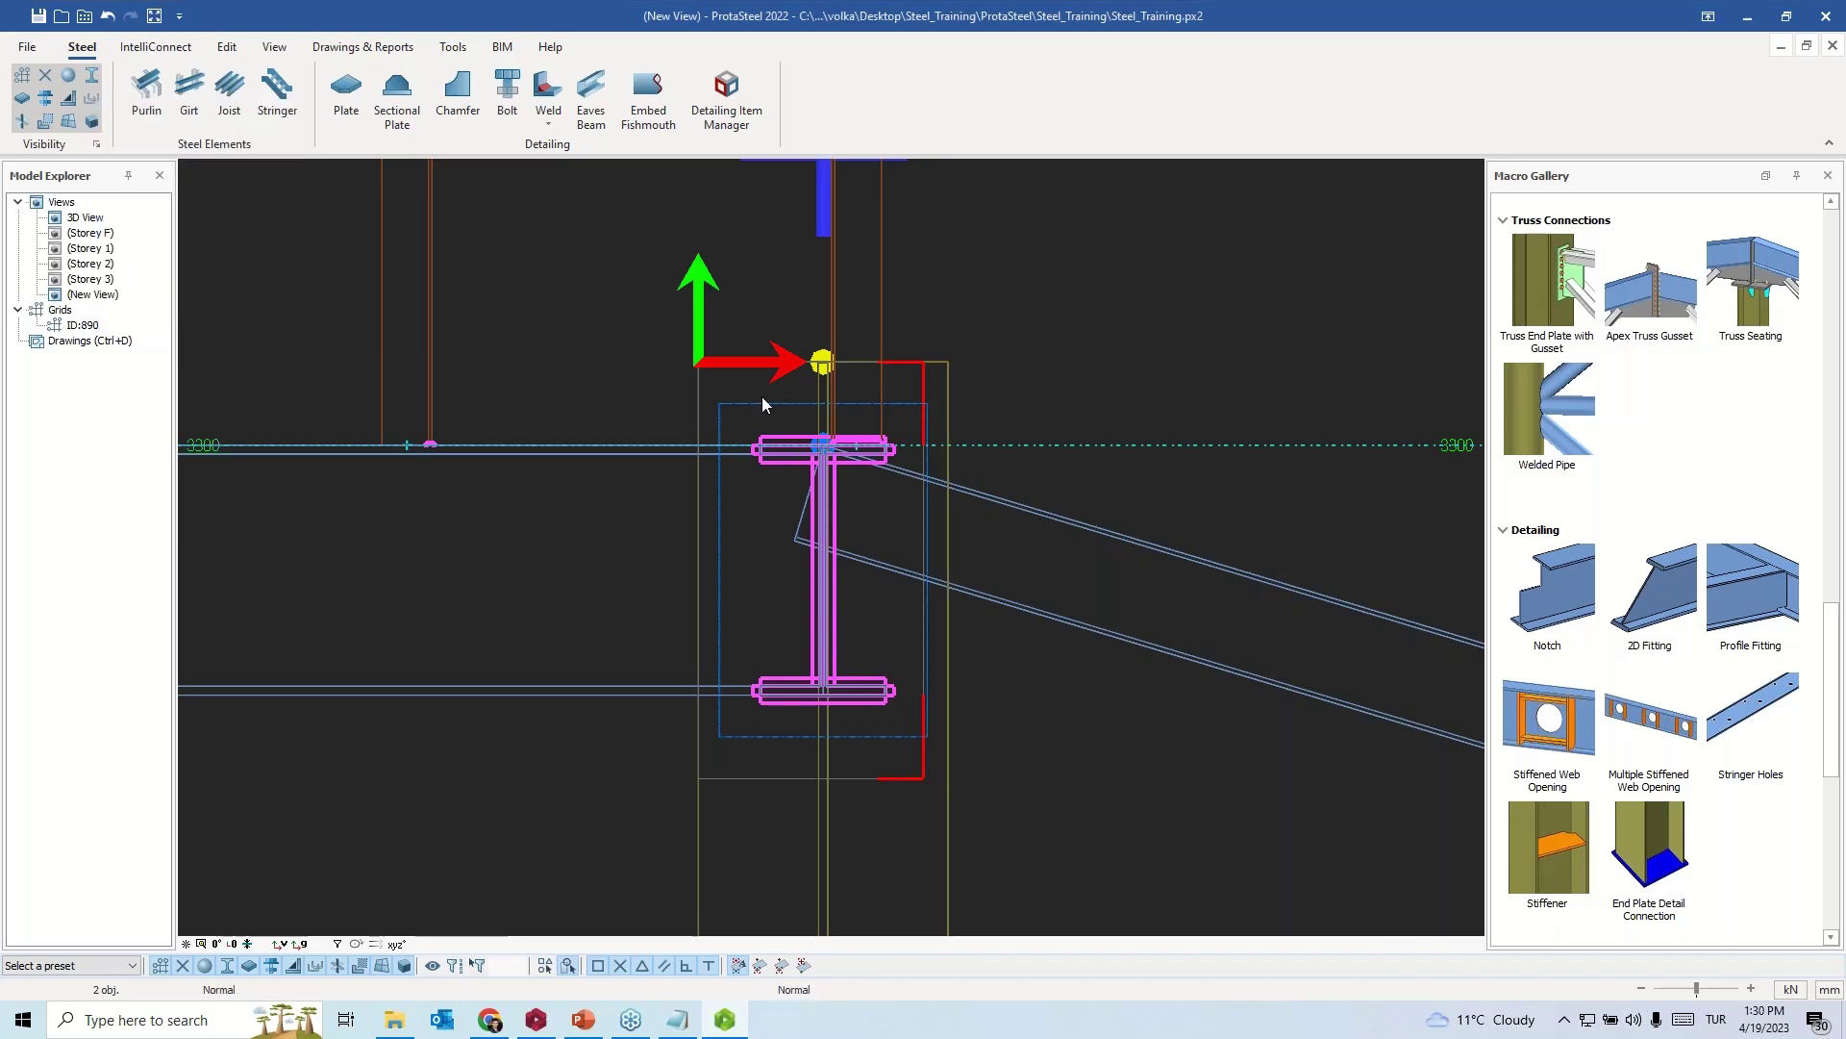
pyautogui.click(701, 366)
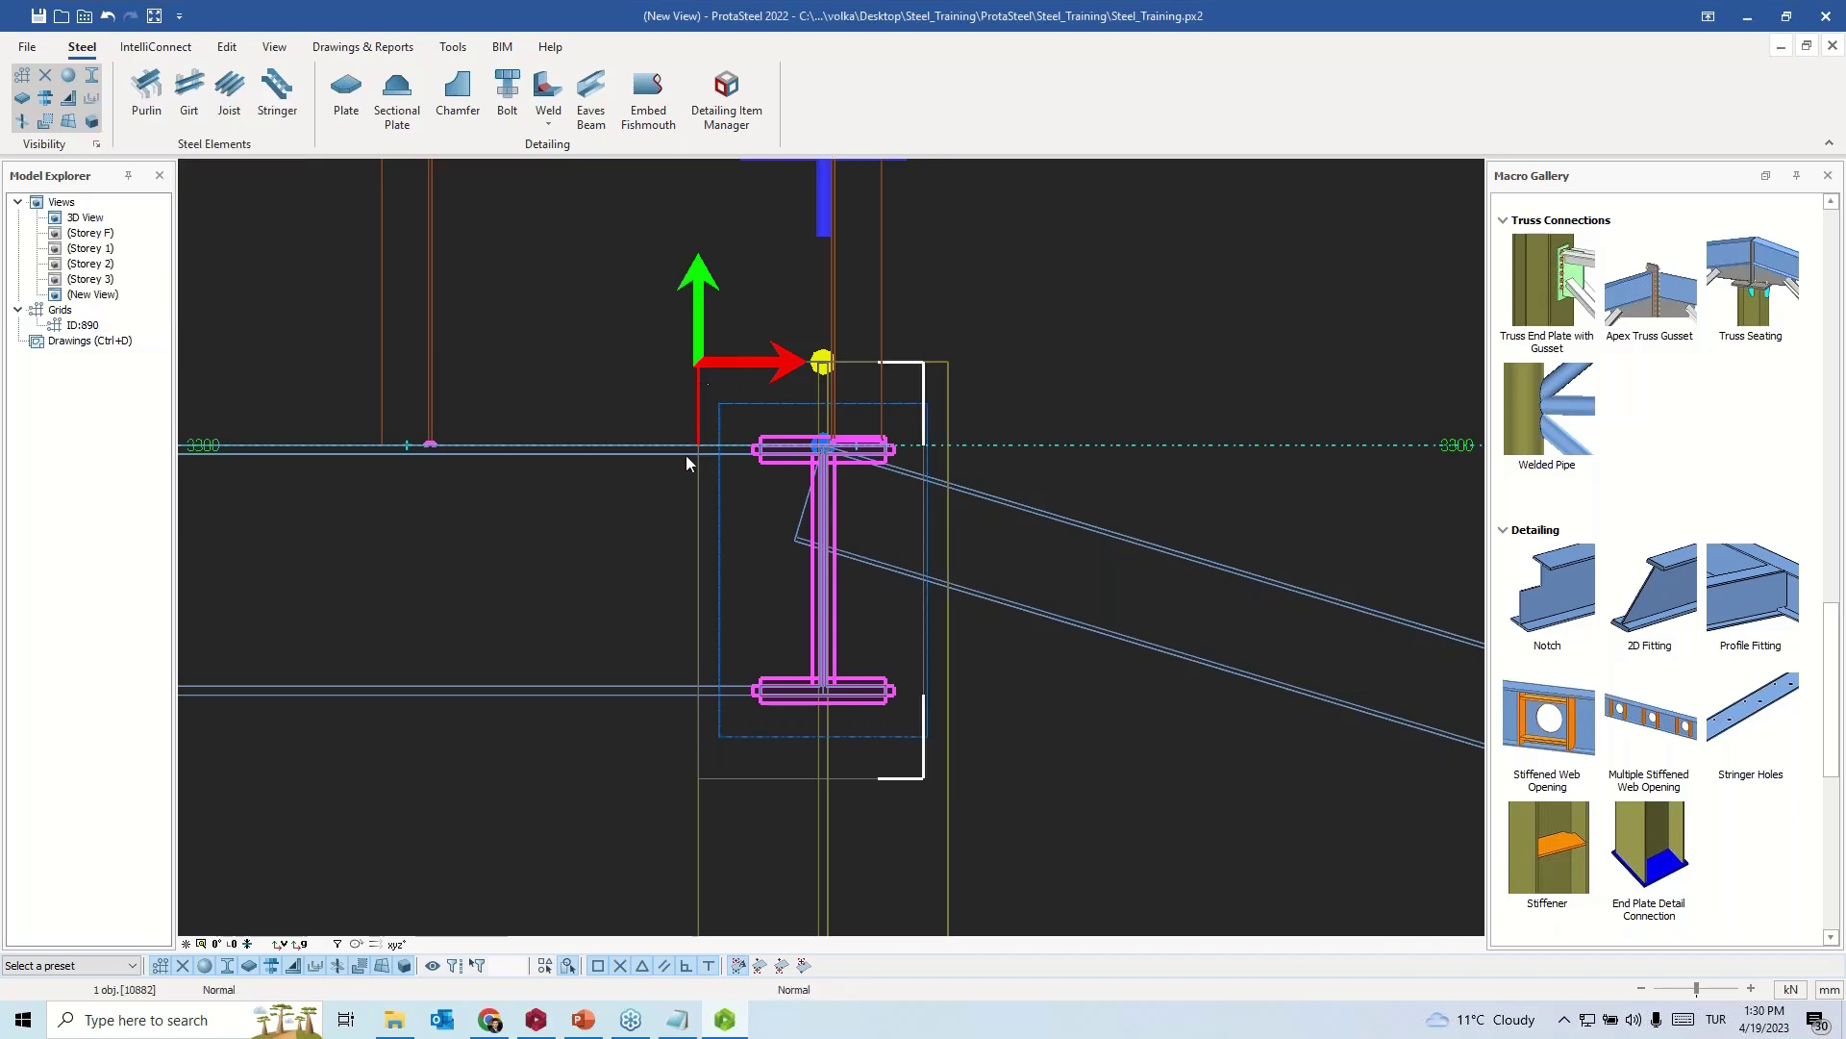
pyautogui.click(703, 773)
# - Move the selected left plate edge 30 mm along positive X
pyautogui.rightClick(702, 772)
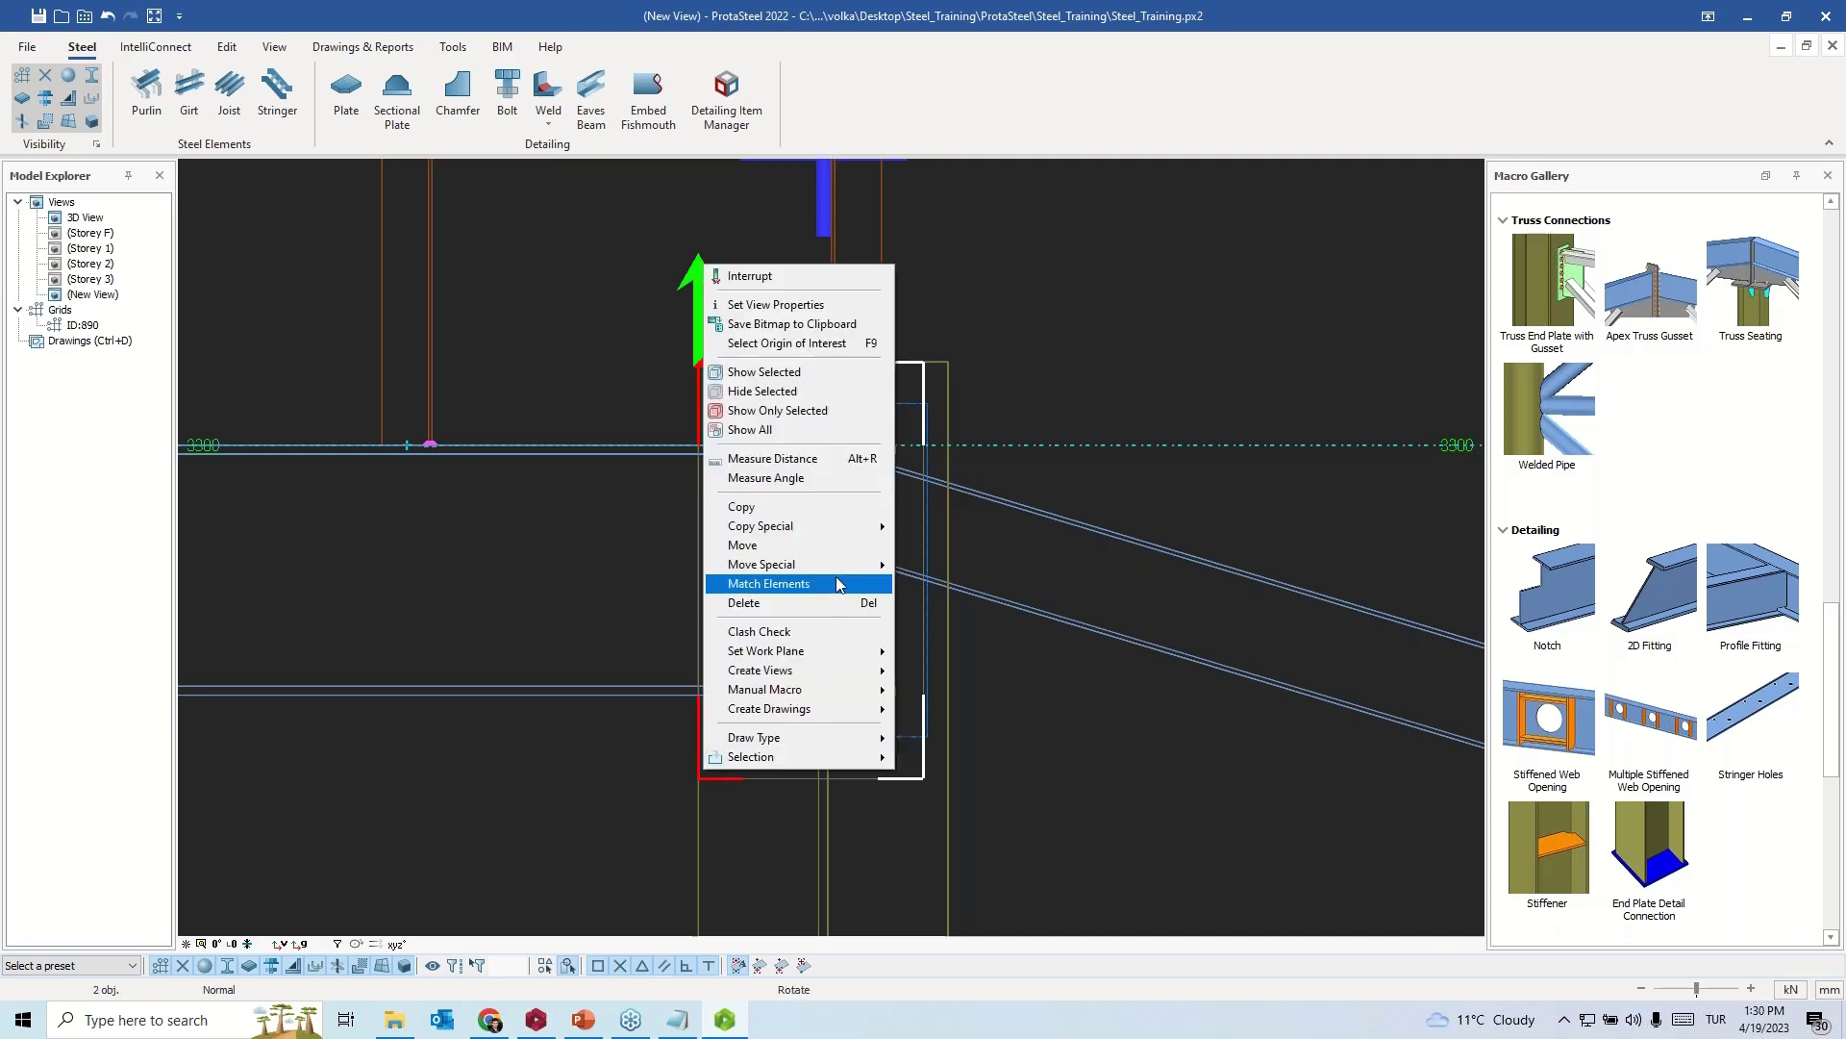
pyautogui.click(926, 564)
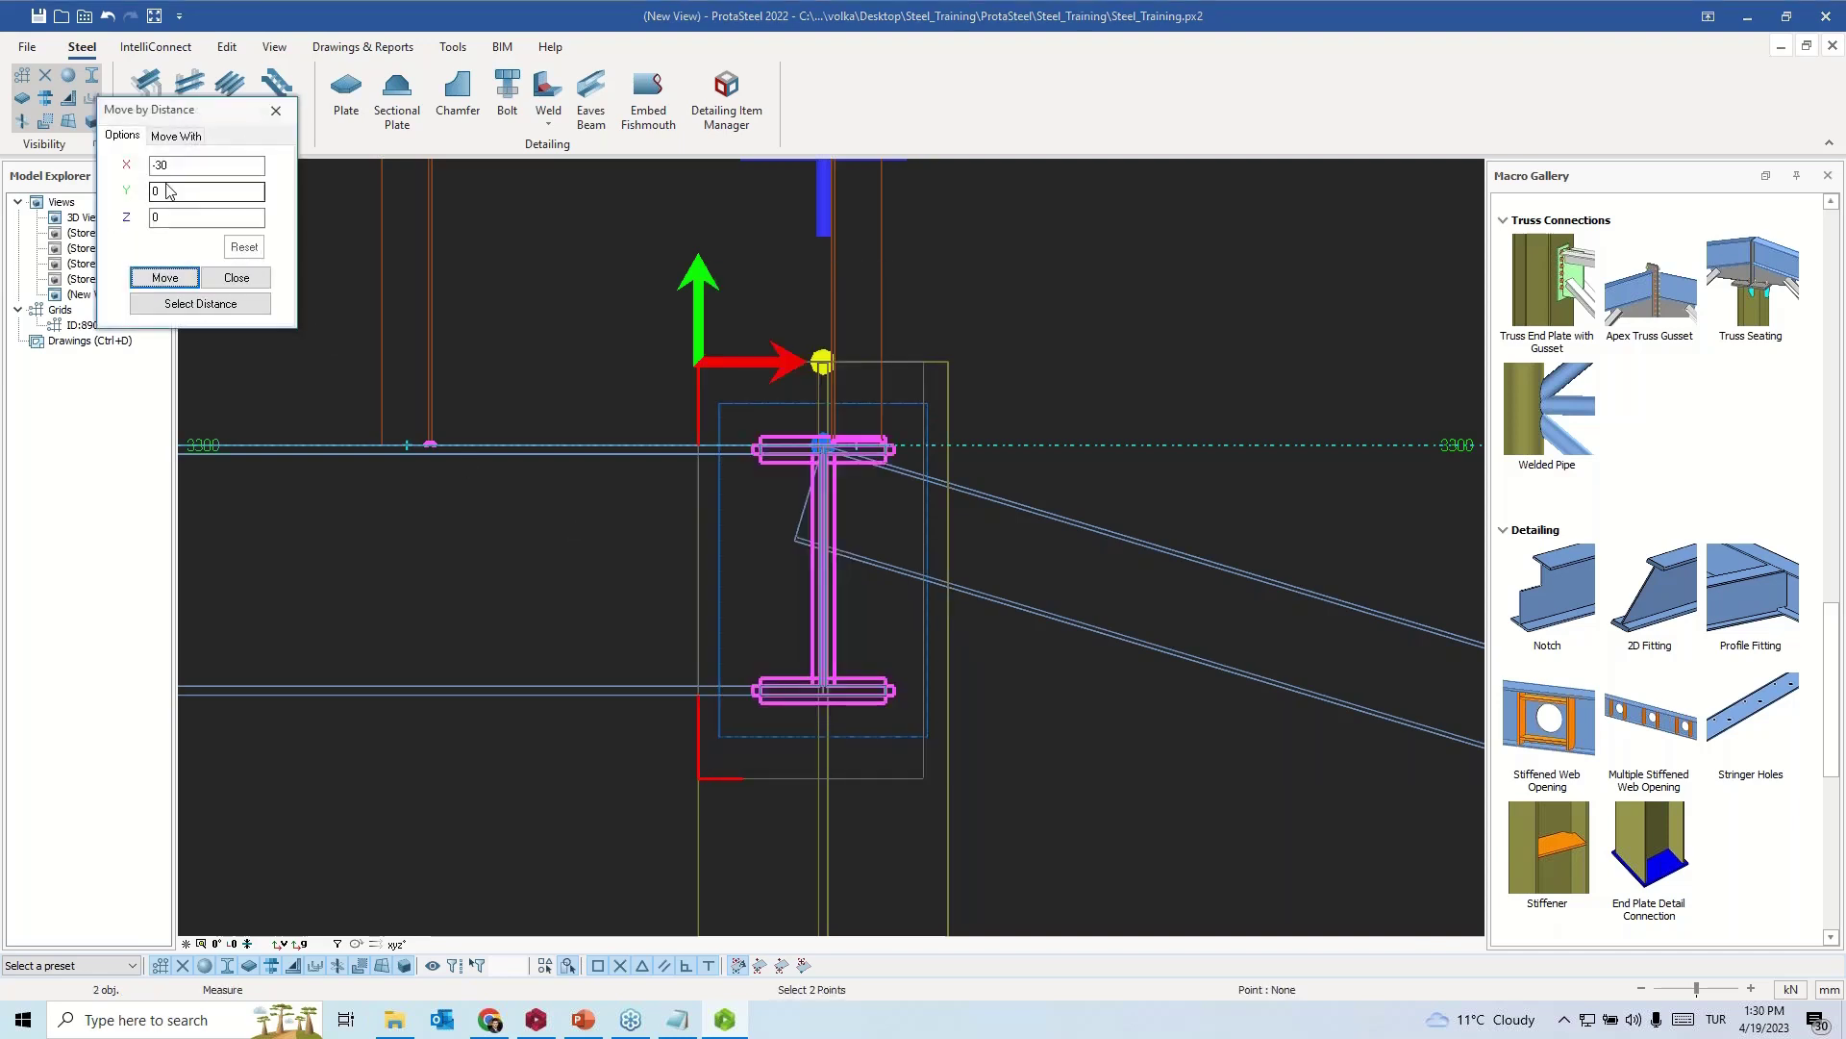
pyautogui.write('30')
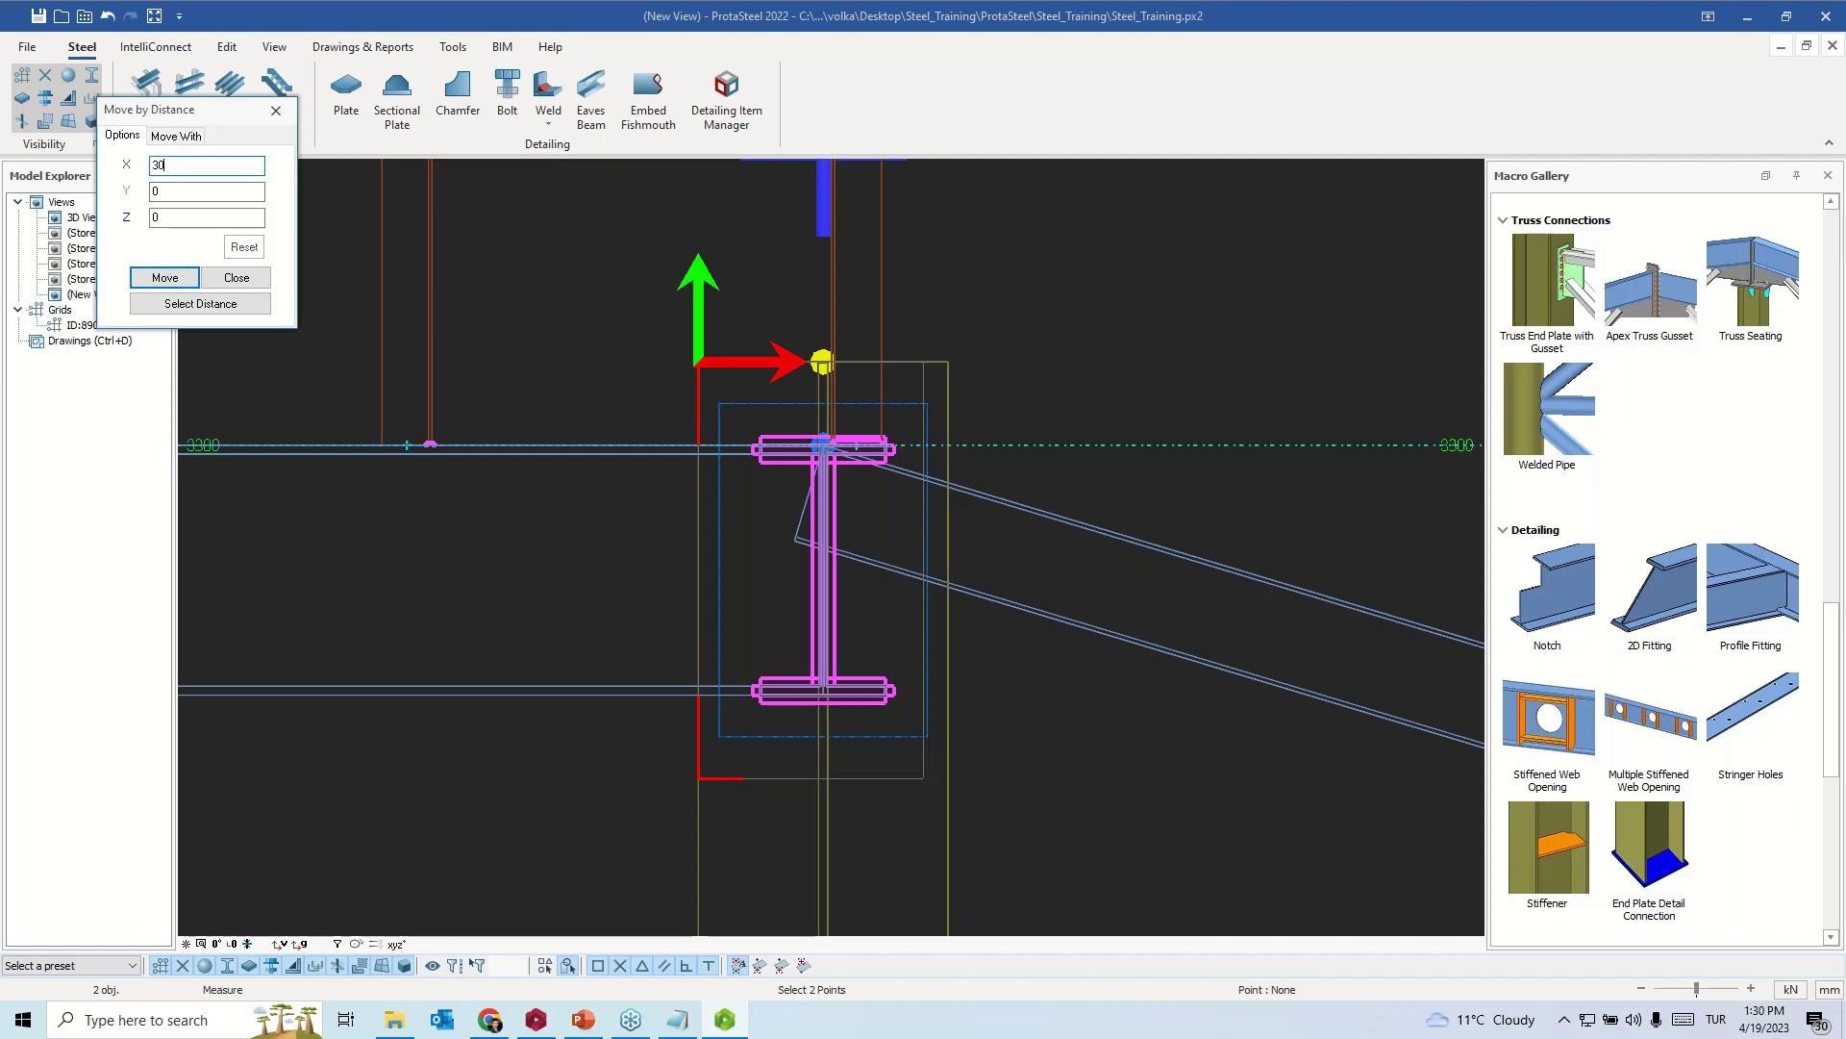
pyautogui.click(166, 278)
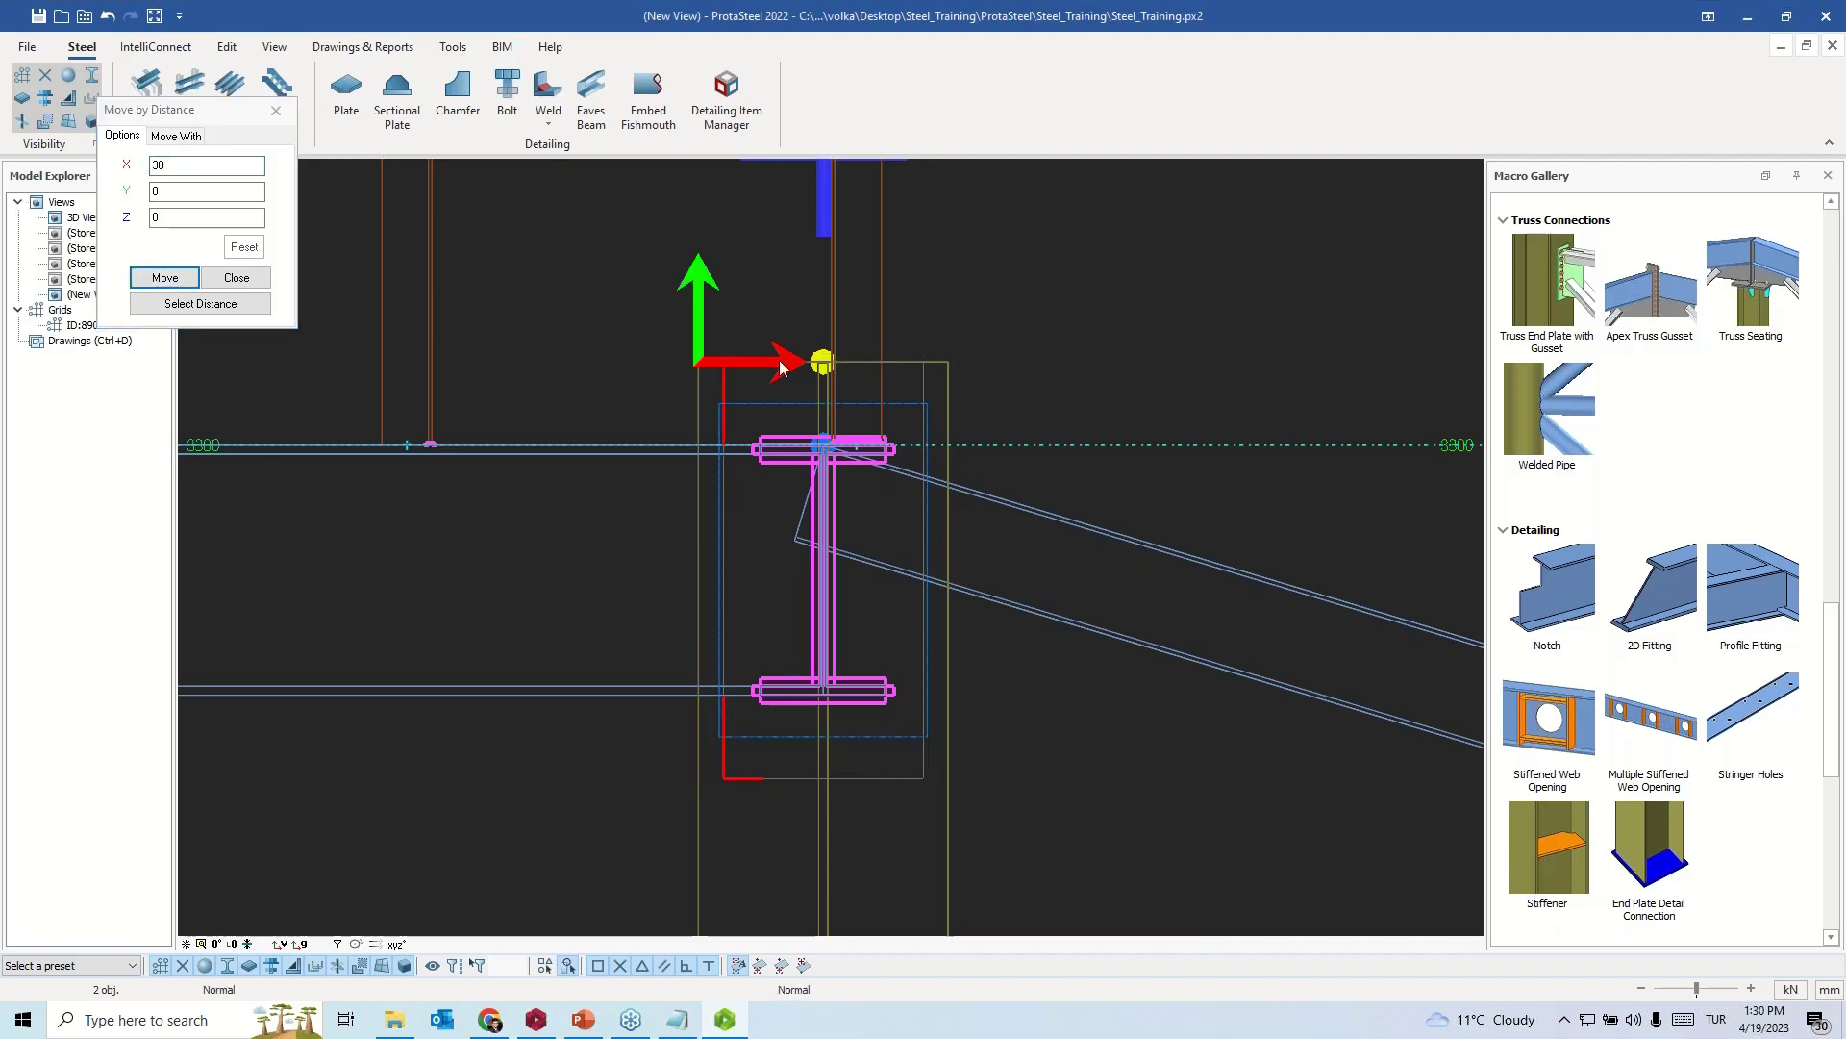
pyautogui.scroll(3, 781, 365)
pyautogui.click(237, 278)
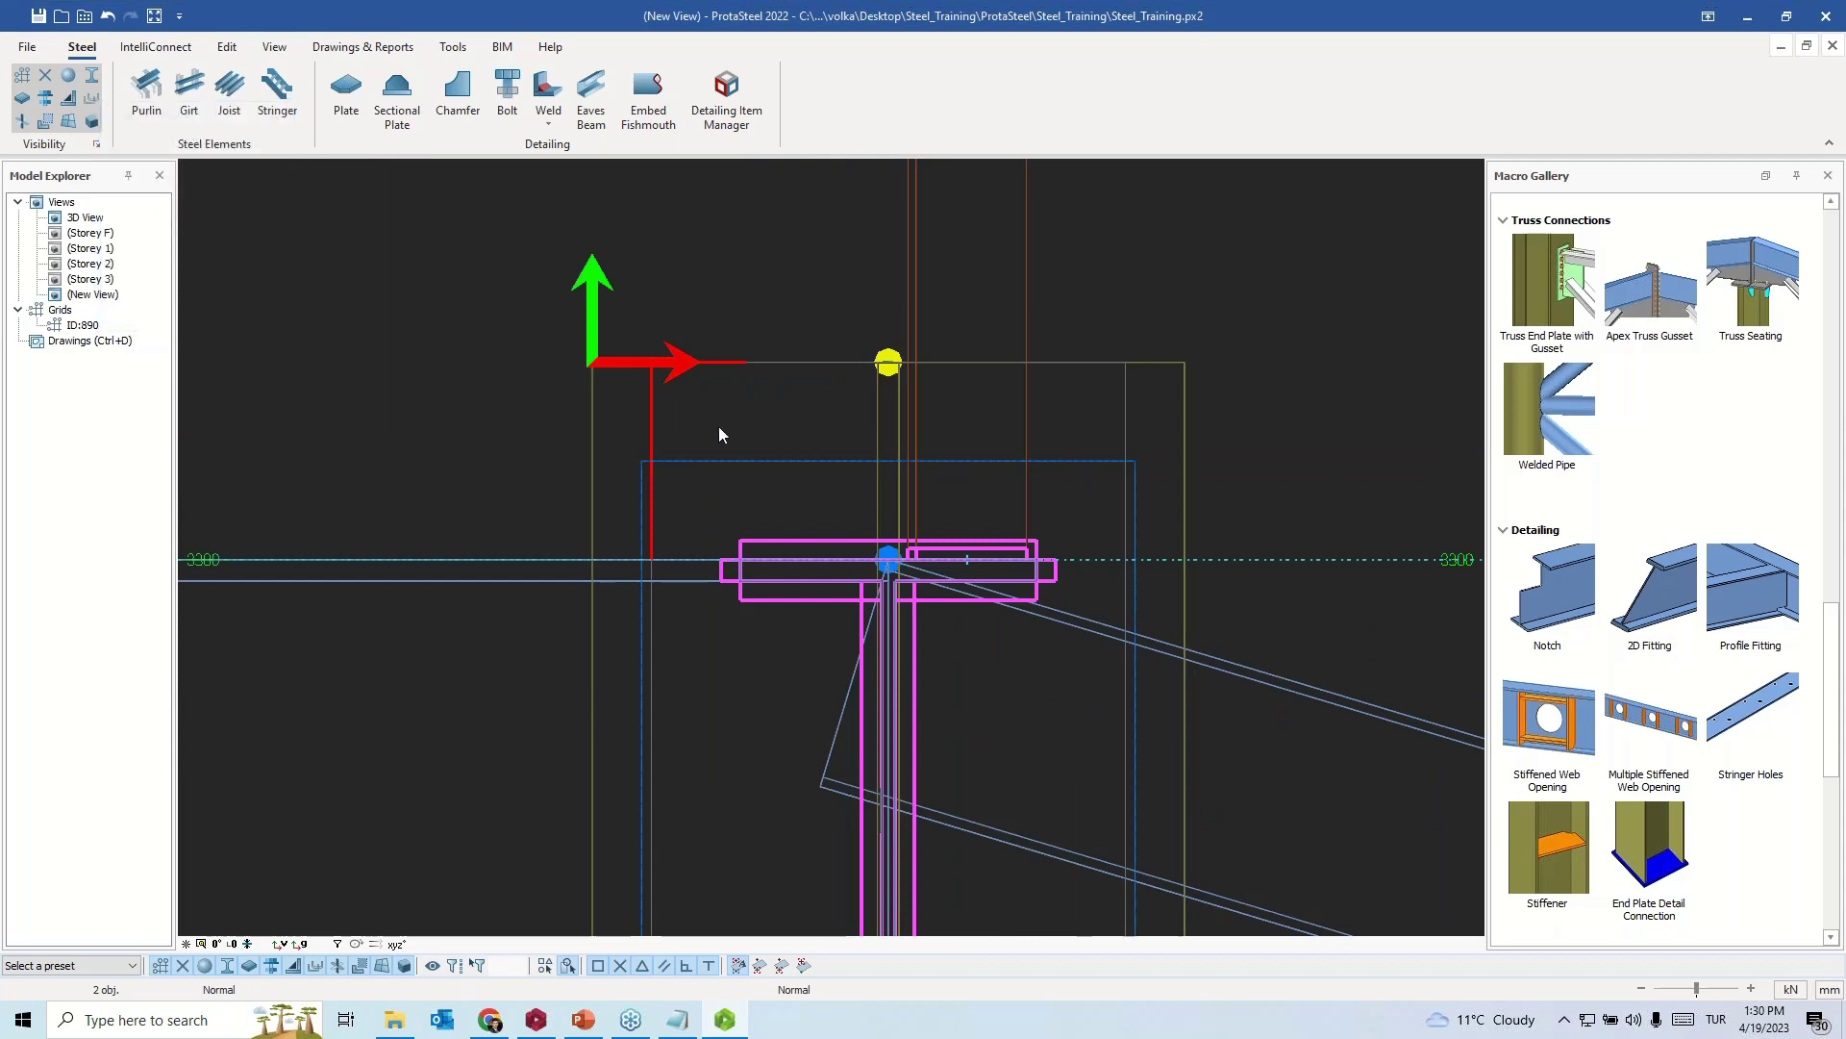
# - Clear the selection and pick the plate element at the column top
pyautogui.press('Escape')
pyautogui.click(679, 370)
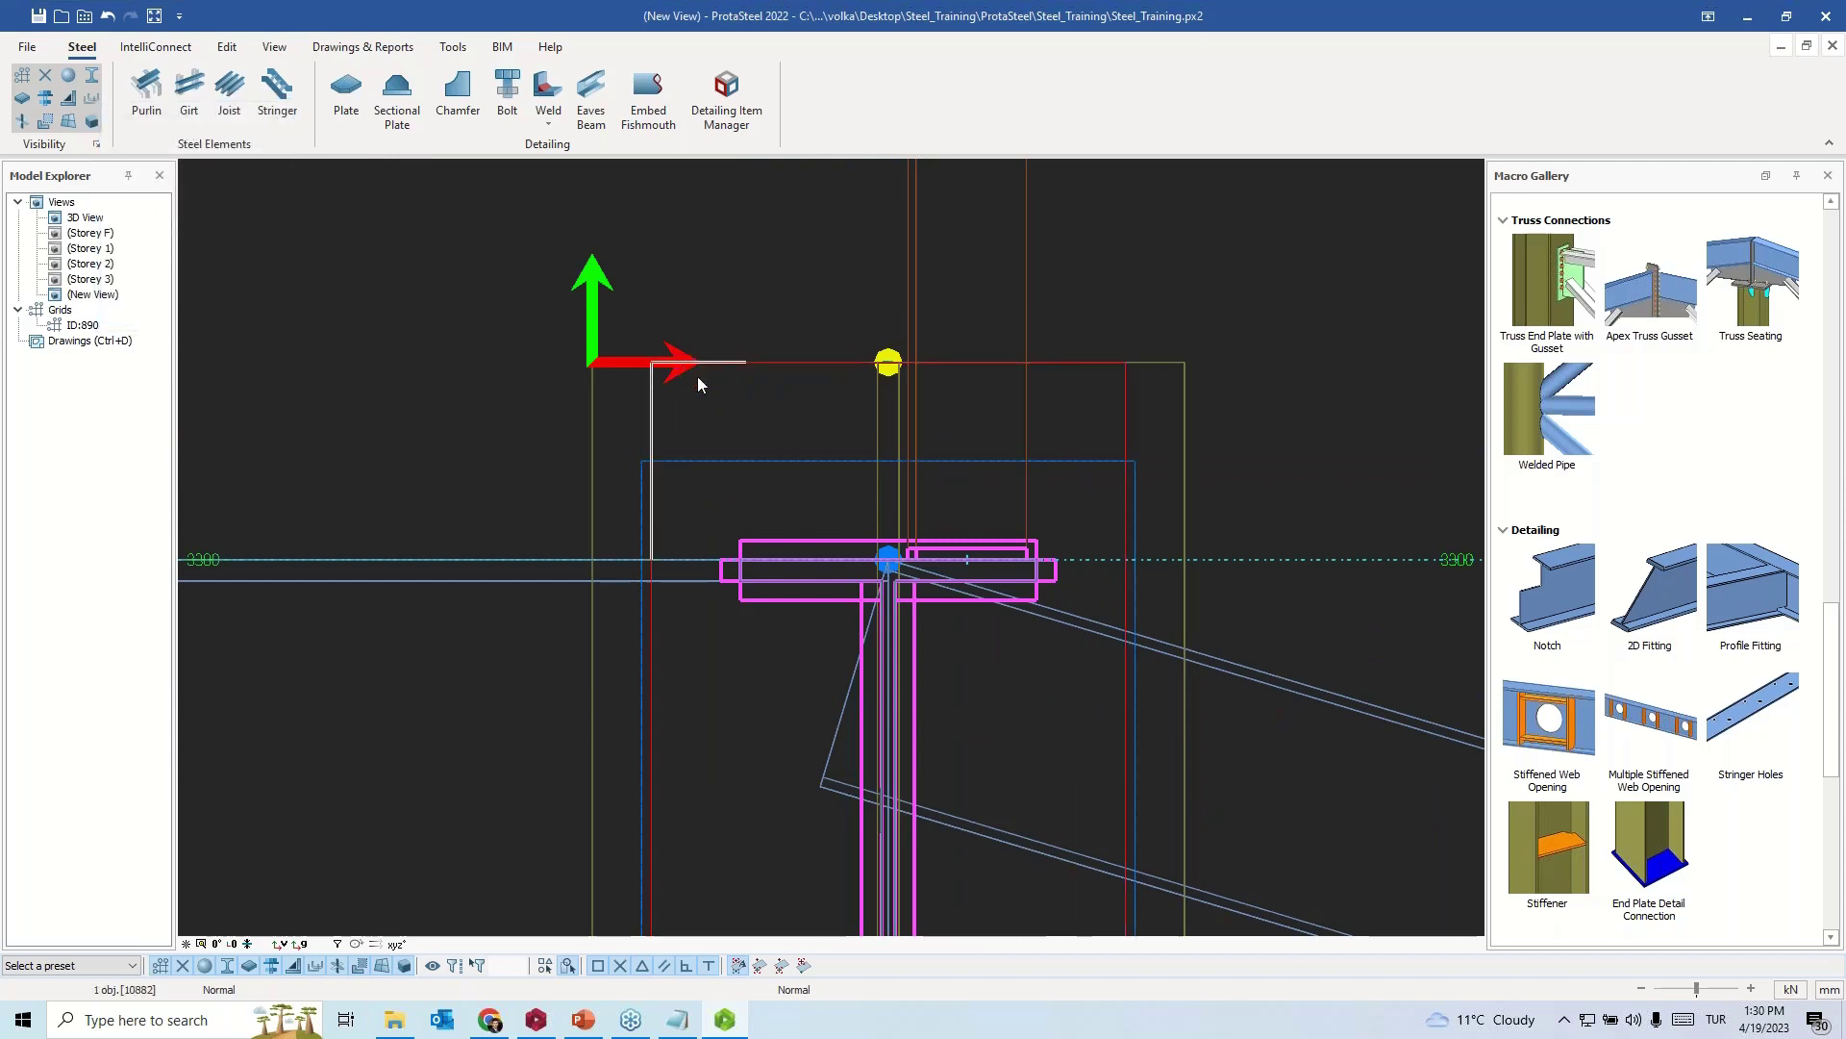
pyautogui.press('Escape')
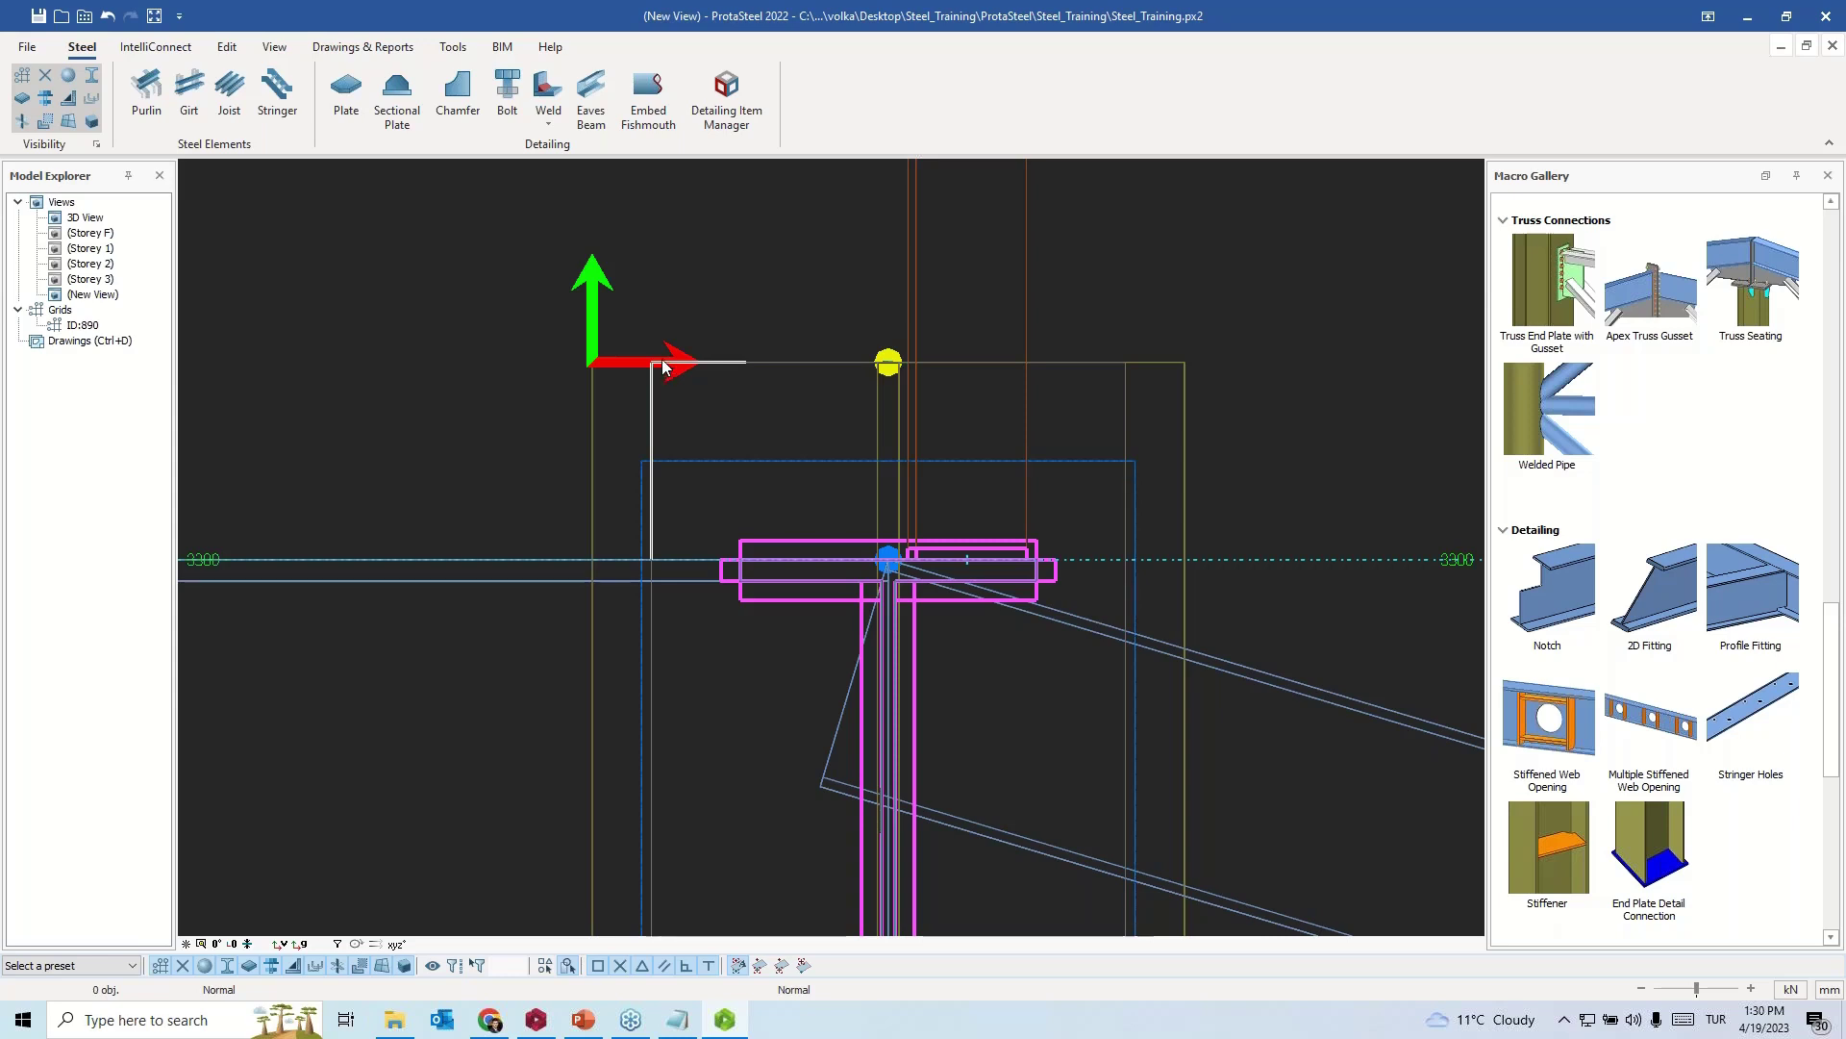
pyautogui.click(698, 374)
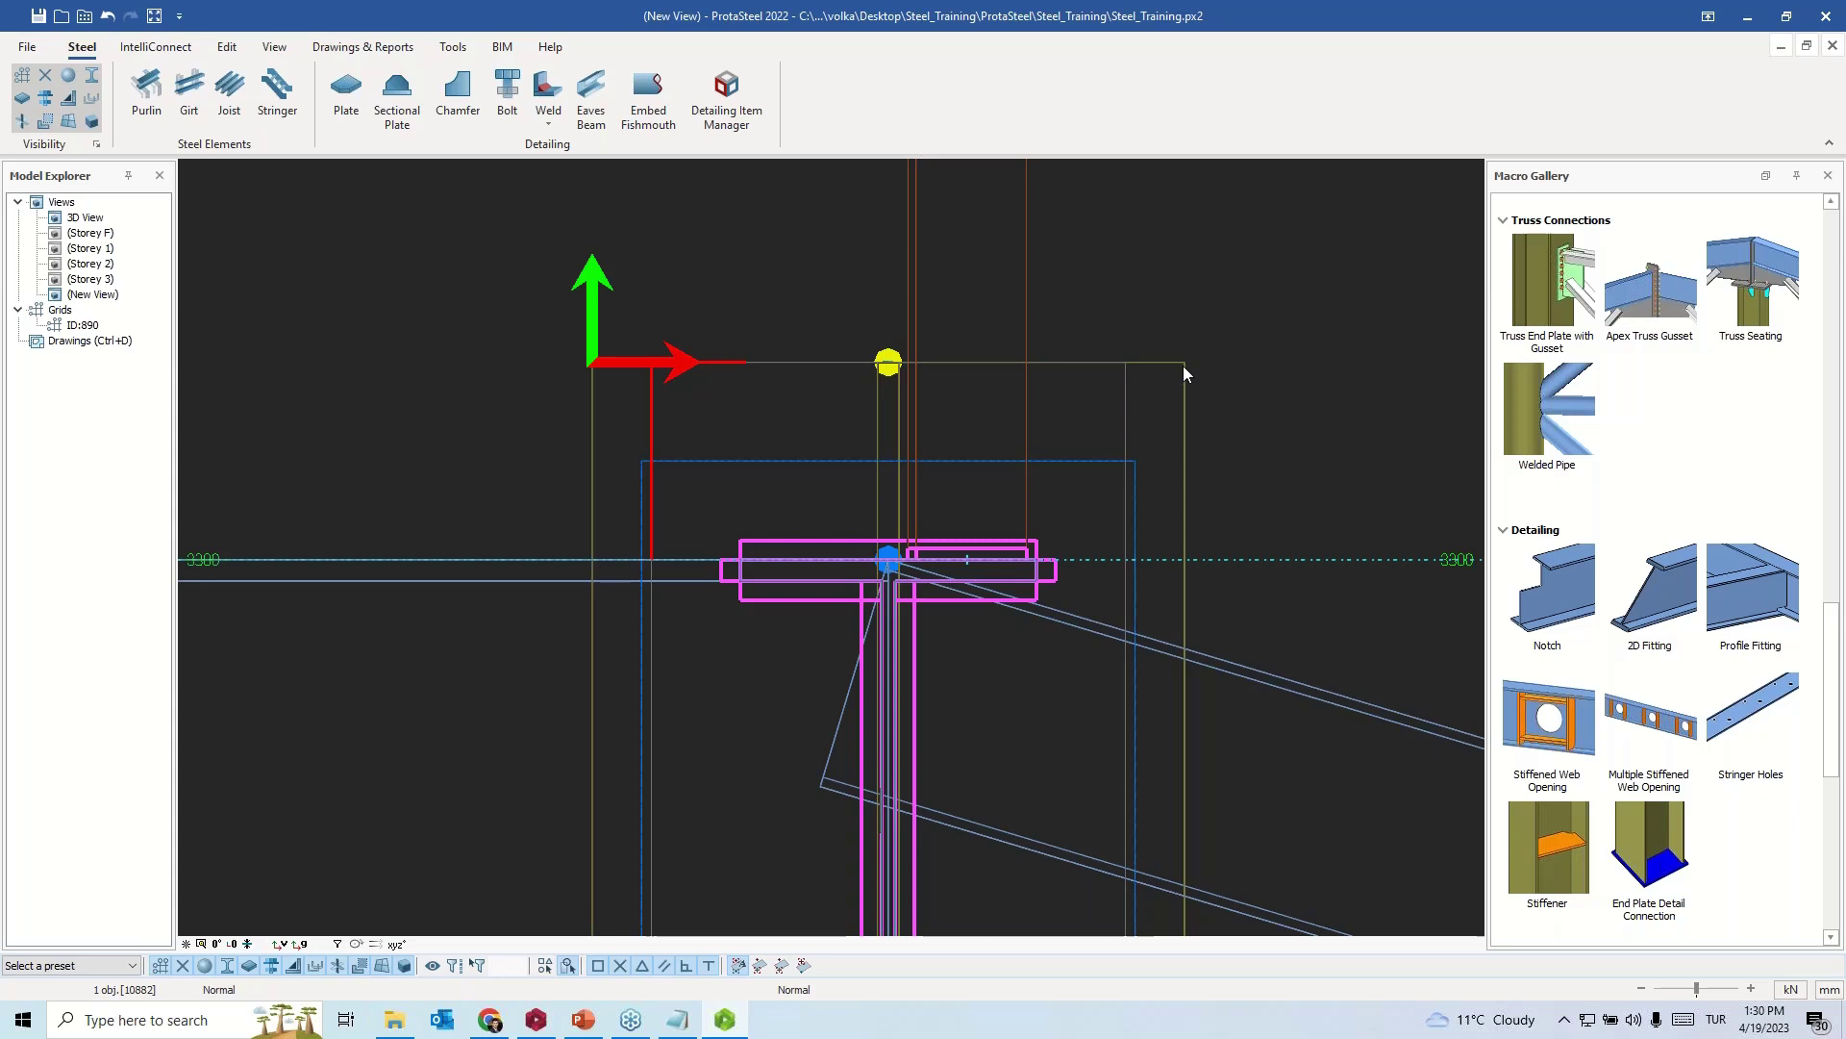
# - Move both plate elements by Y -20 with X set to 0
pyautogui.click(1127, 380)
pyautogui.rightClick(1127, 381)
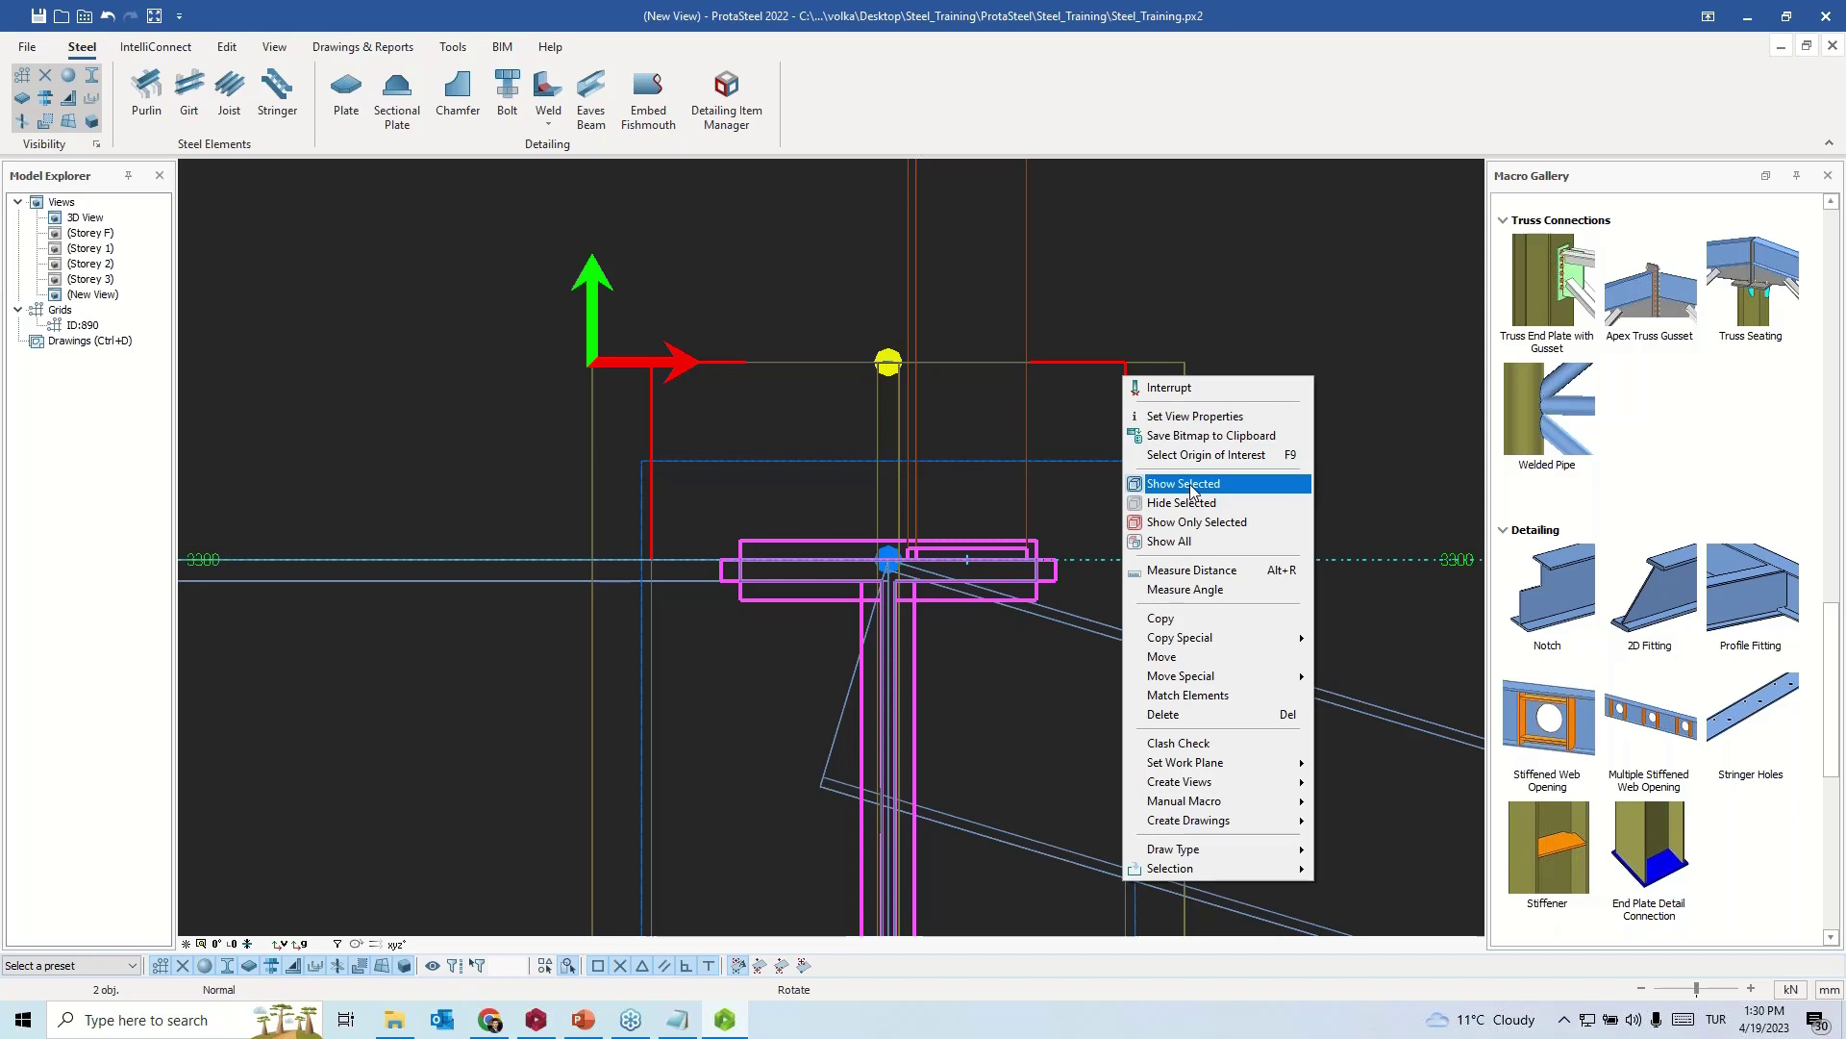
pyautogui.moveTo(1287, 678)
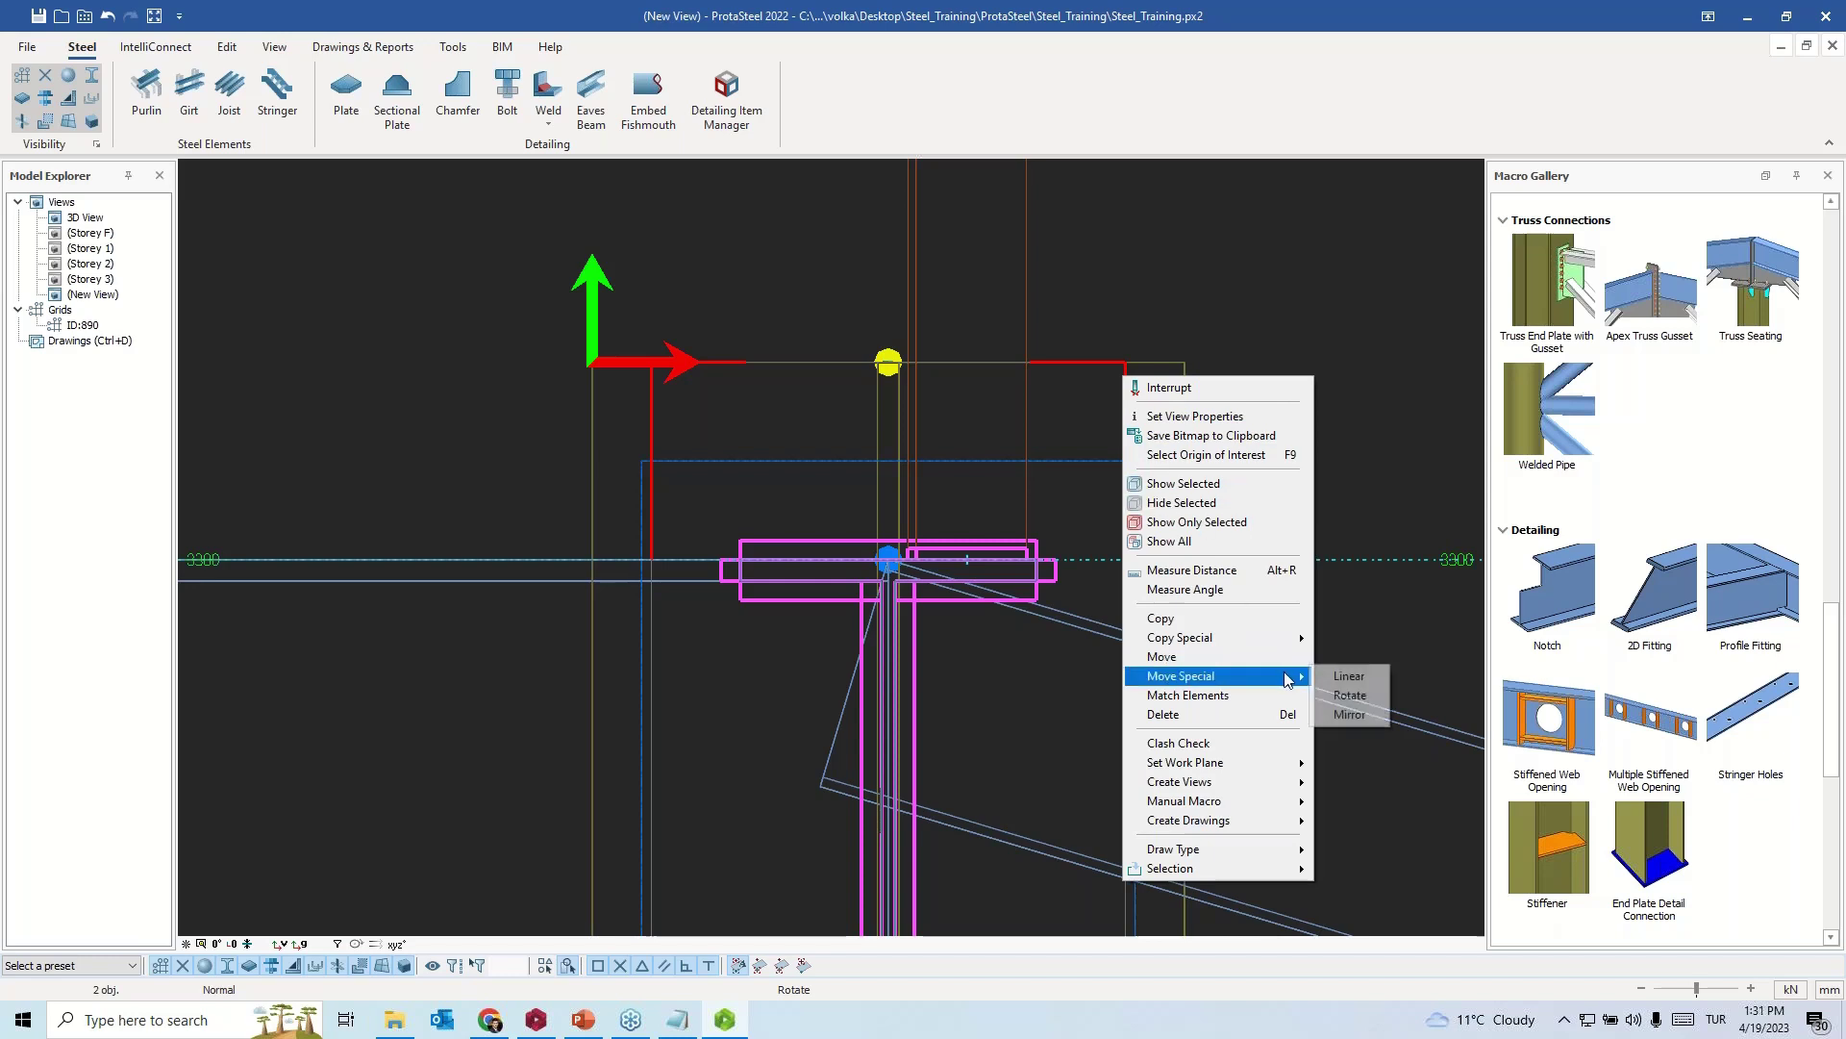
pyautogui.click(1349, 679)
pyautogui.click(176, 165)
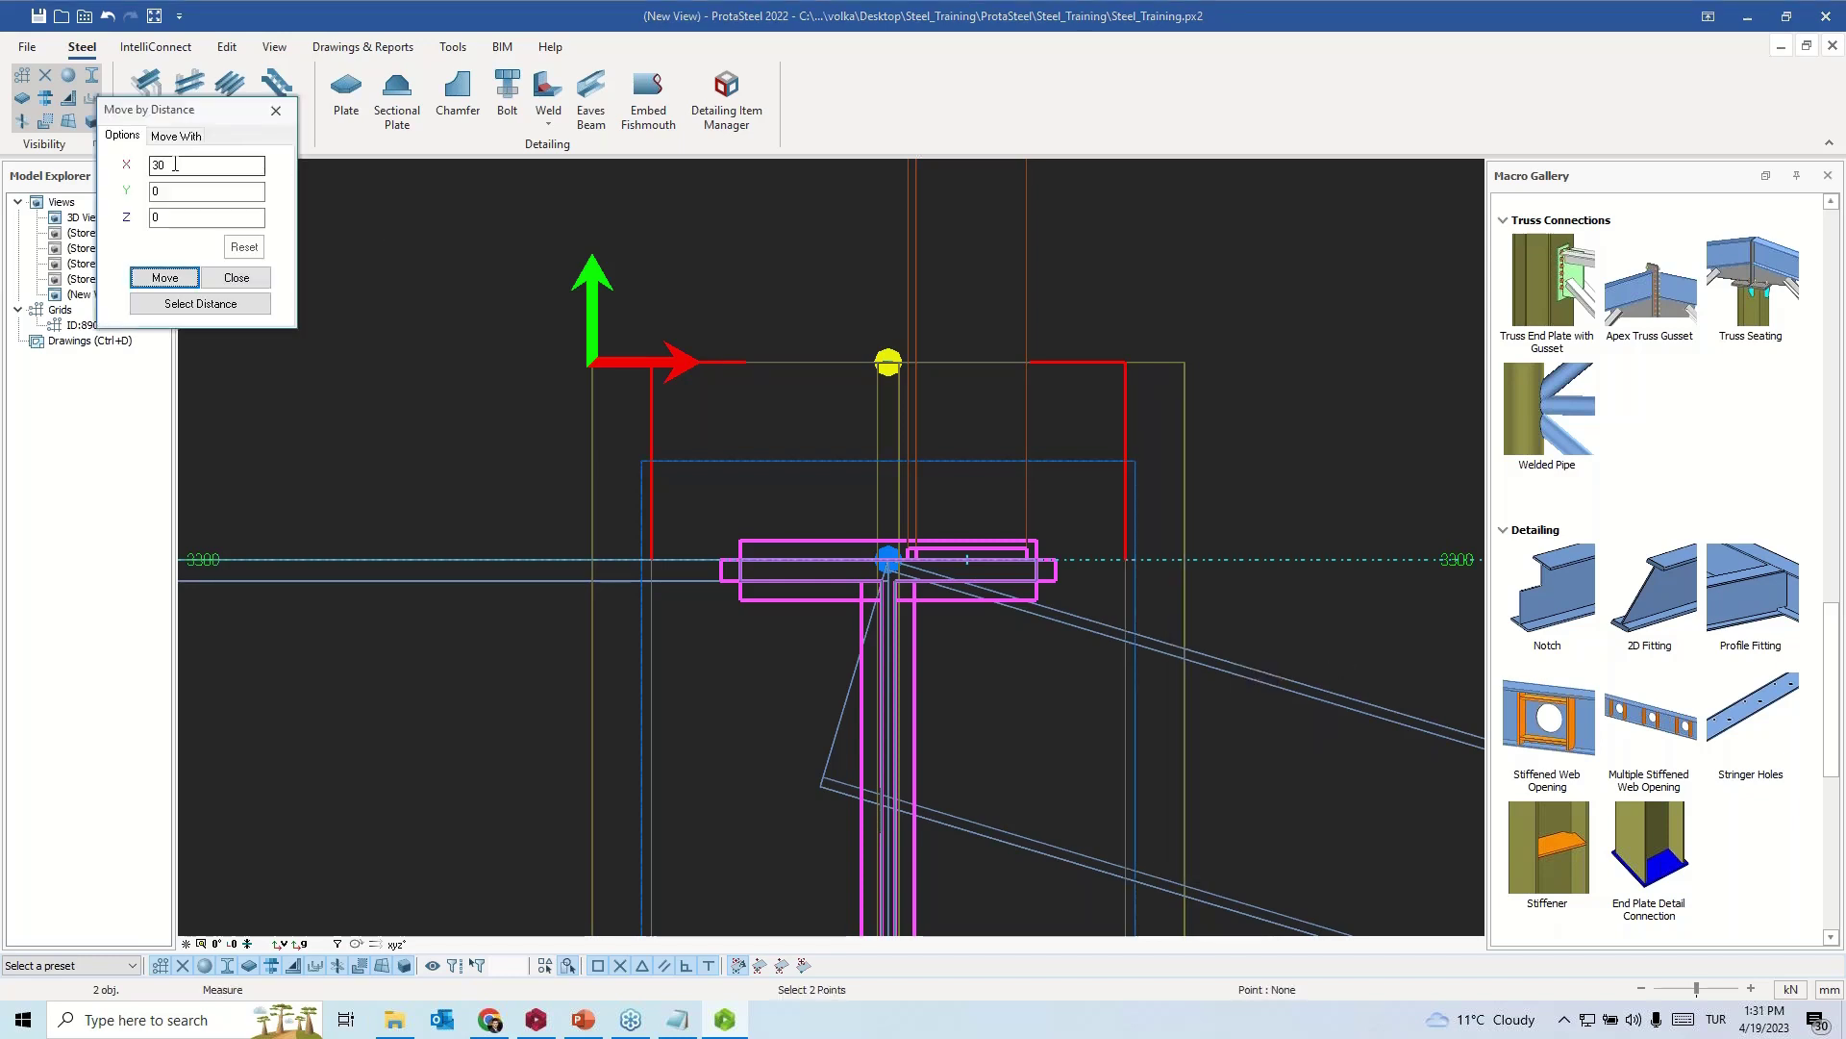
pyautogui.press('BackSpace')
pyautogui.press('BackSpace')
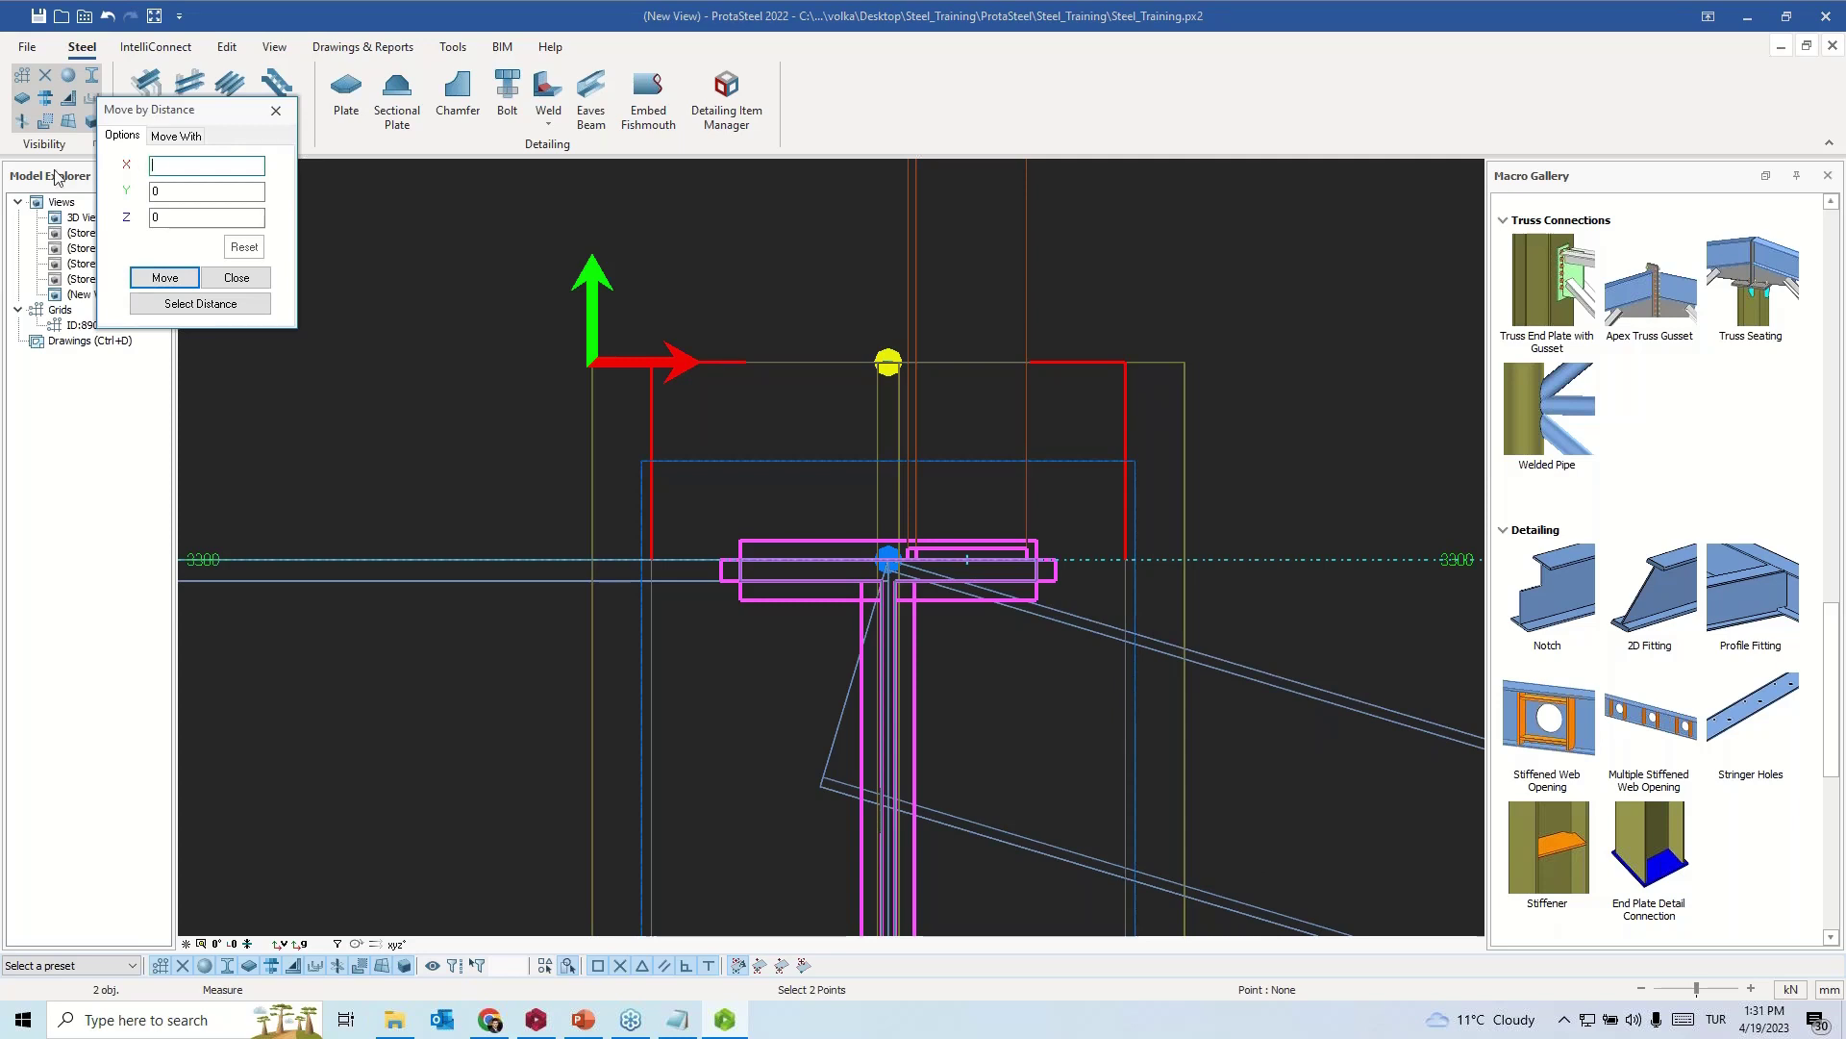
pyautogui.press('Tab')
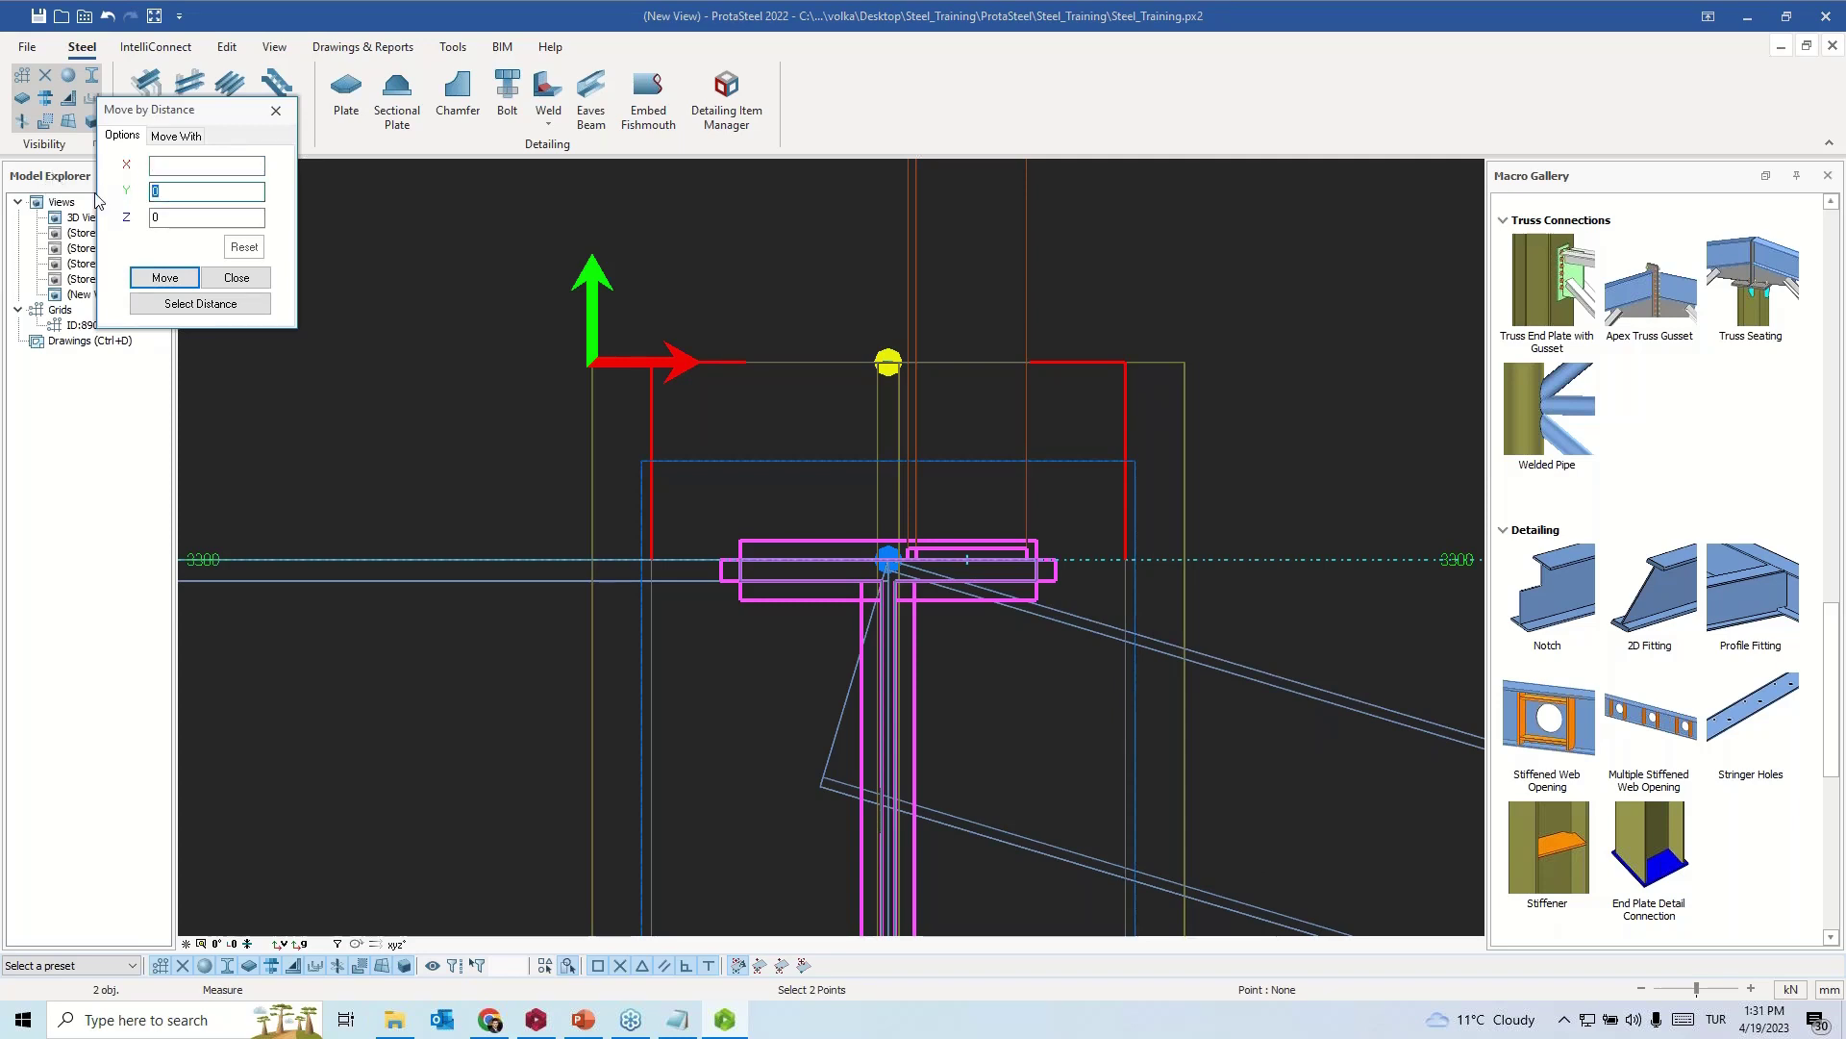
pyautogui.write('-2')
pyautogui.click(164, 278)
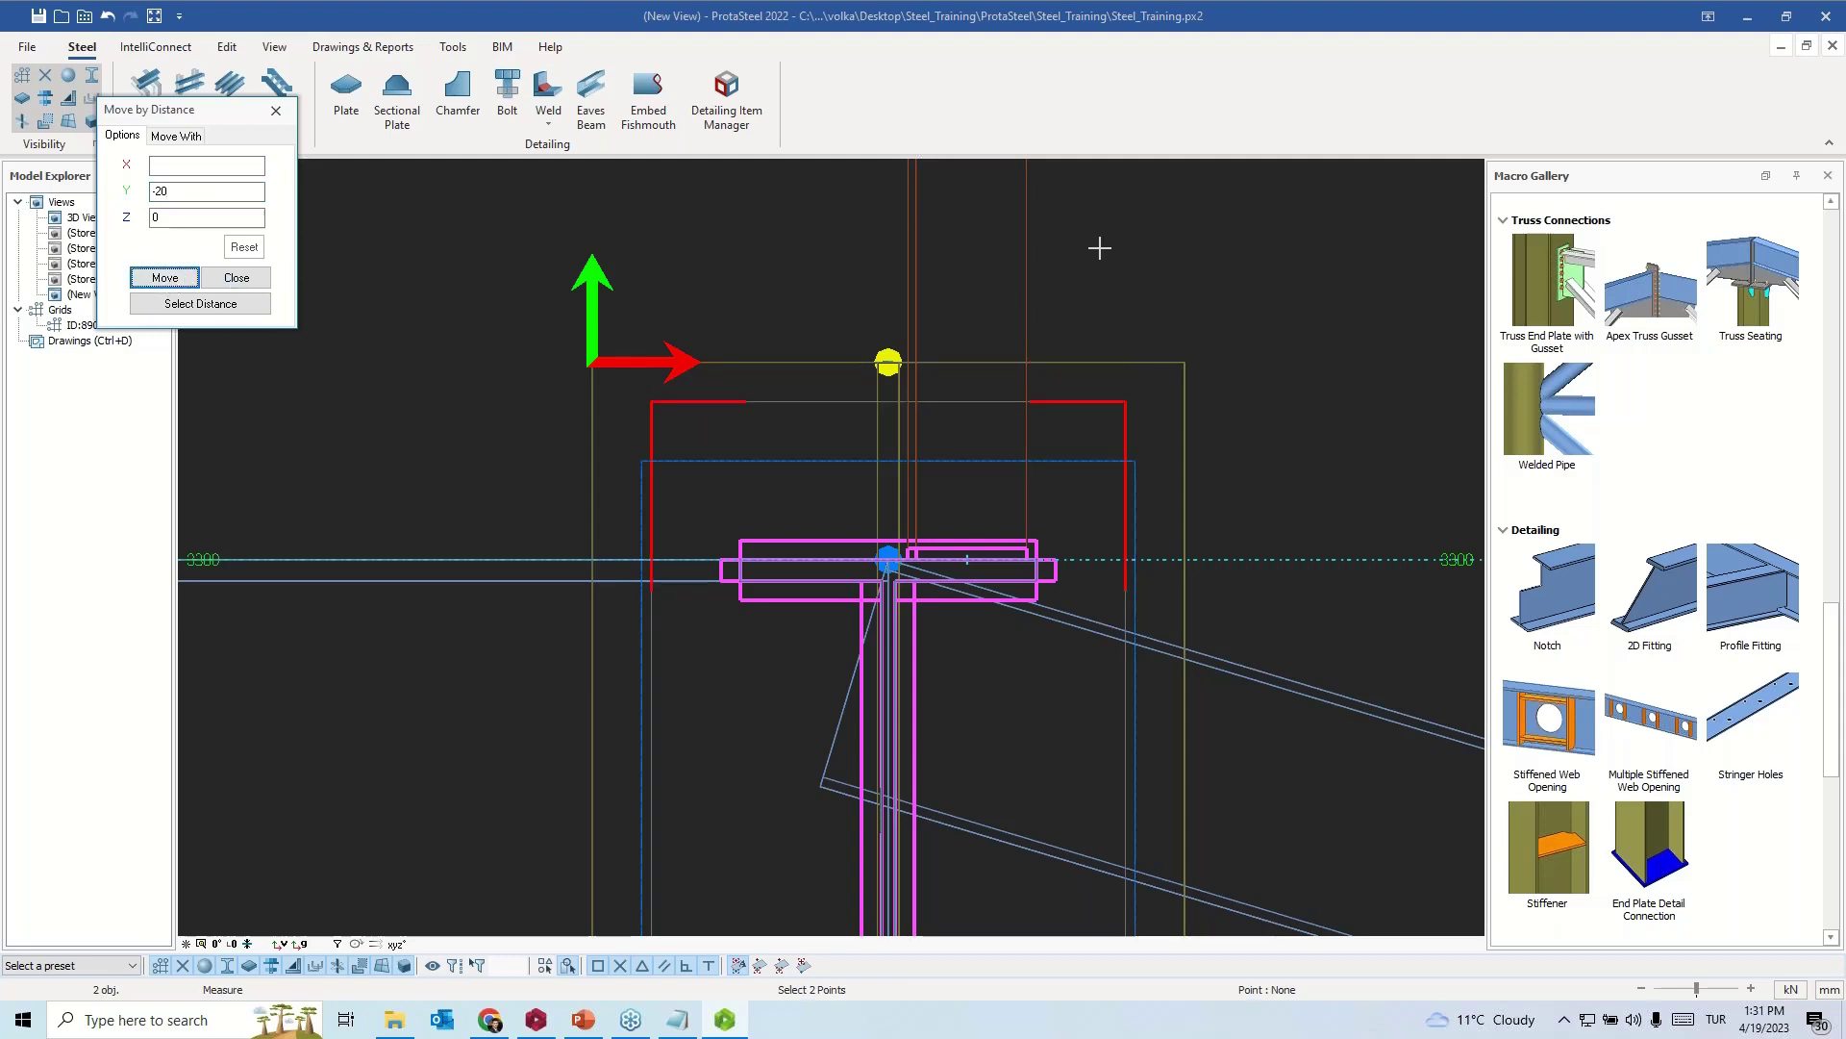
pyautogui.click(236, 278)
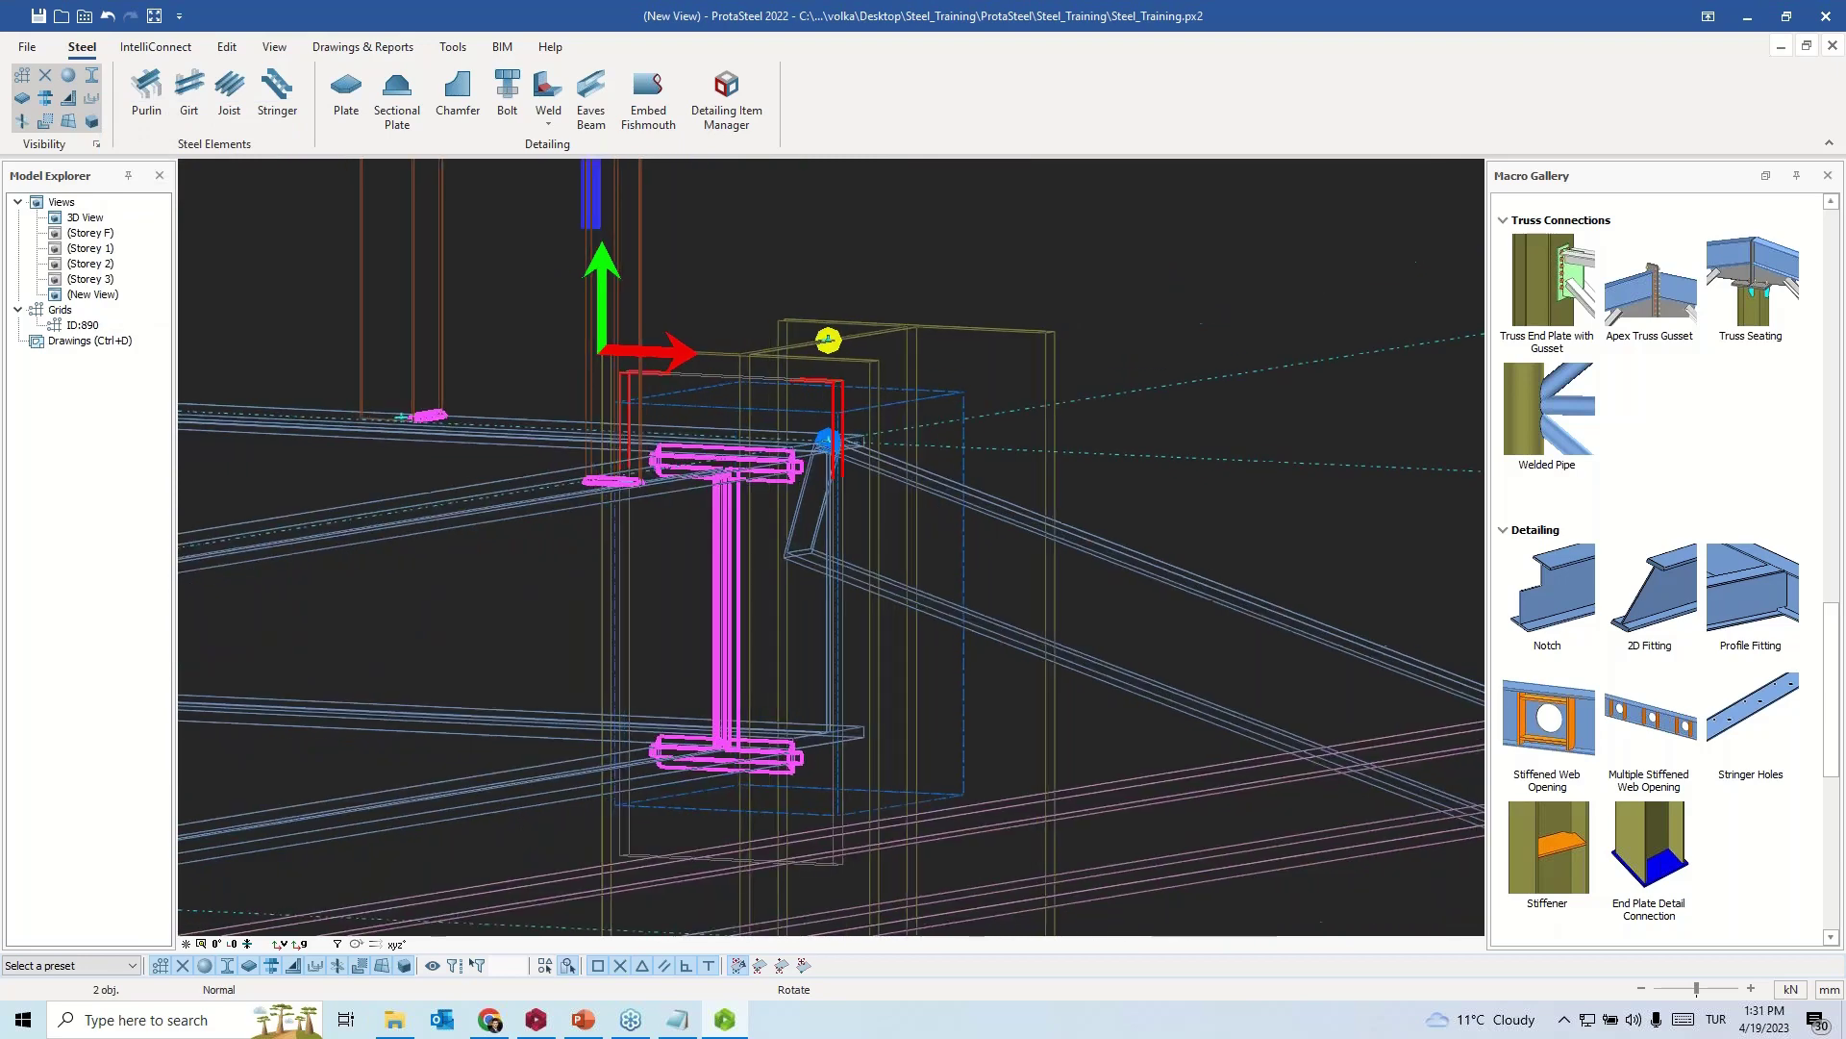
# - Inspect the end-plate joint in the 3D View, then return to the (New View) elevation
pyautogui.moveTo(519, 711); pyautogui.dragTo(813, 418, button='middle')
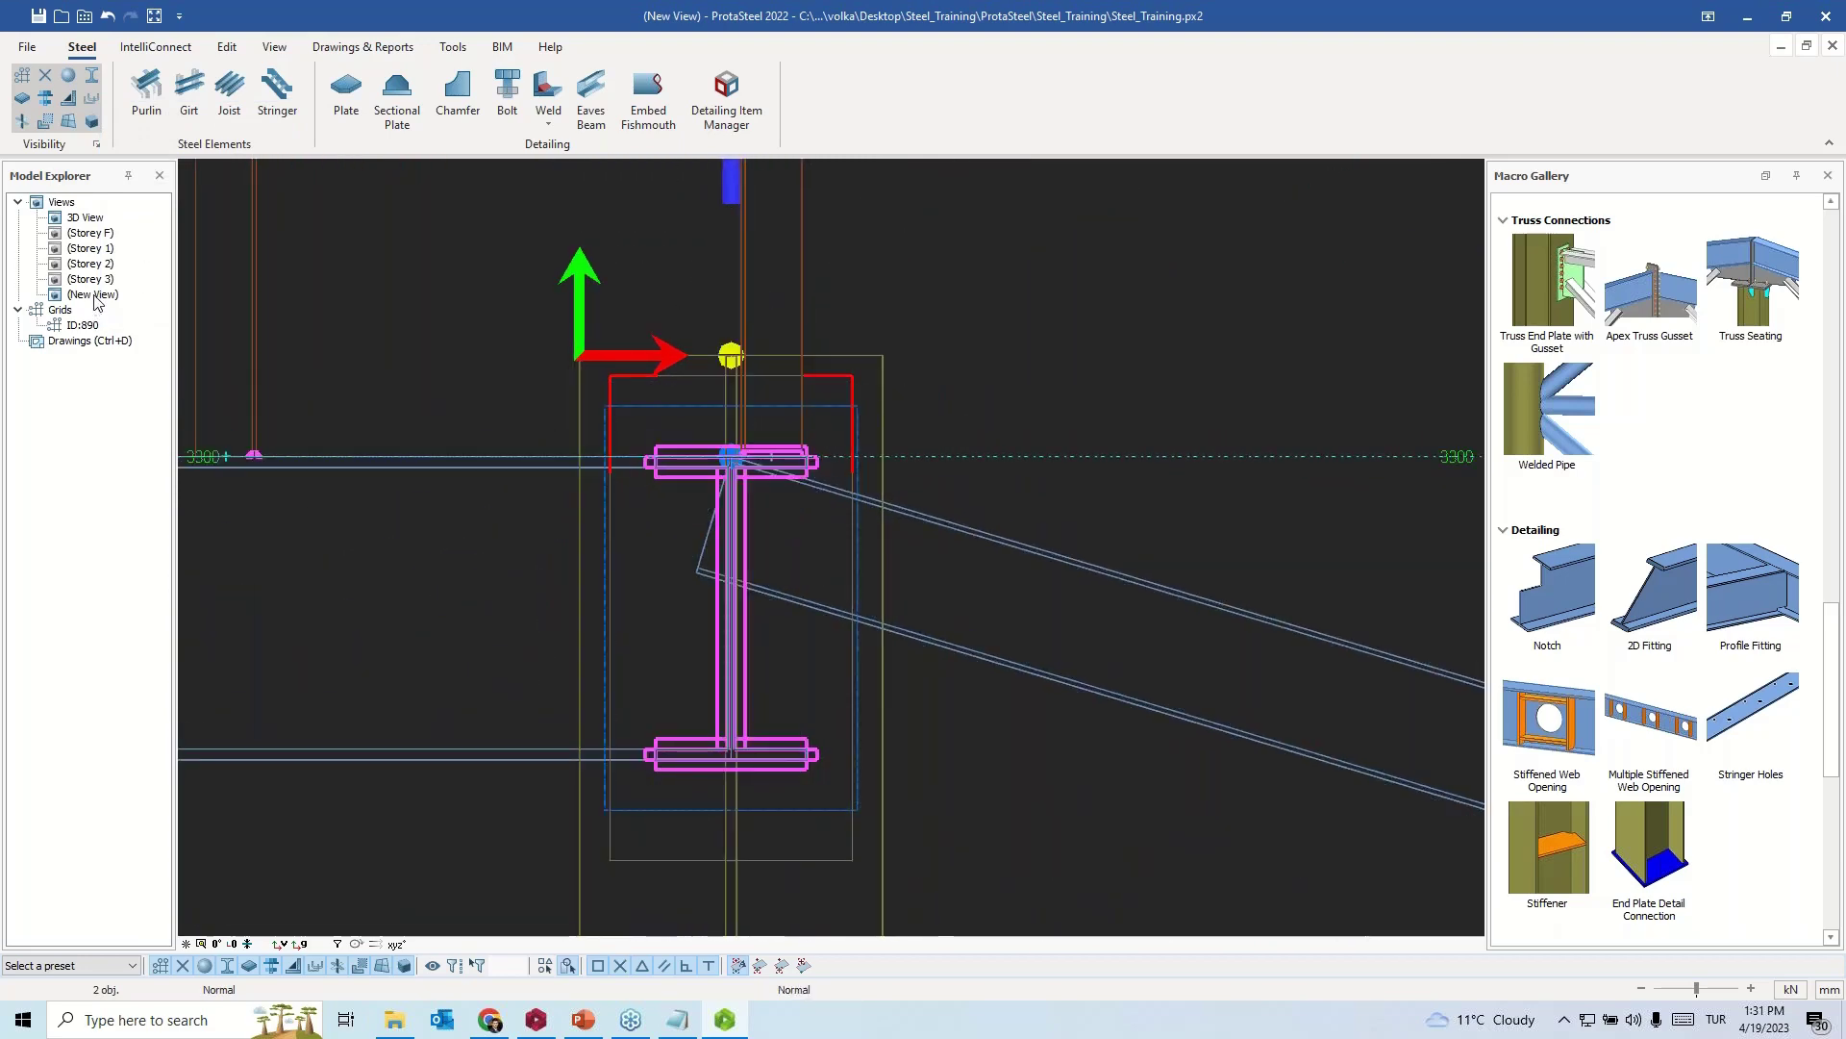
pyautogui.doubleClick(87, 217)
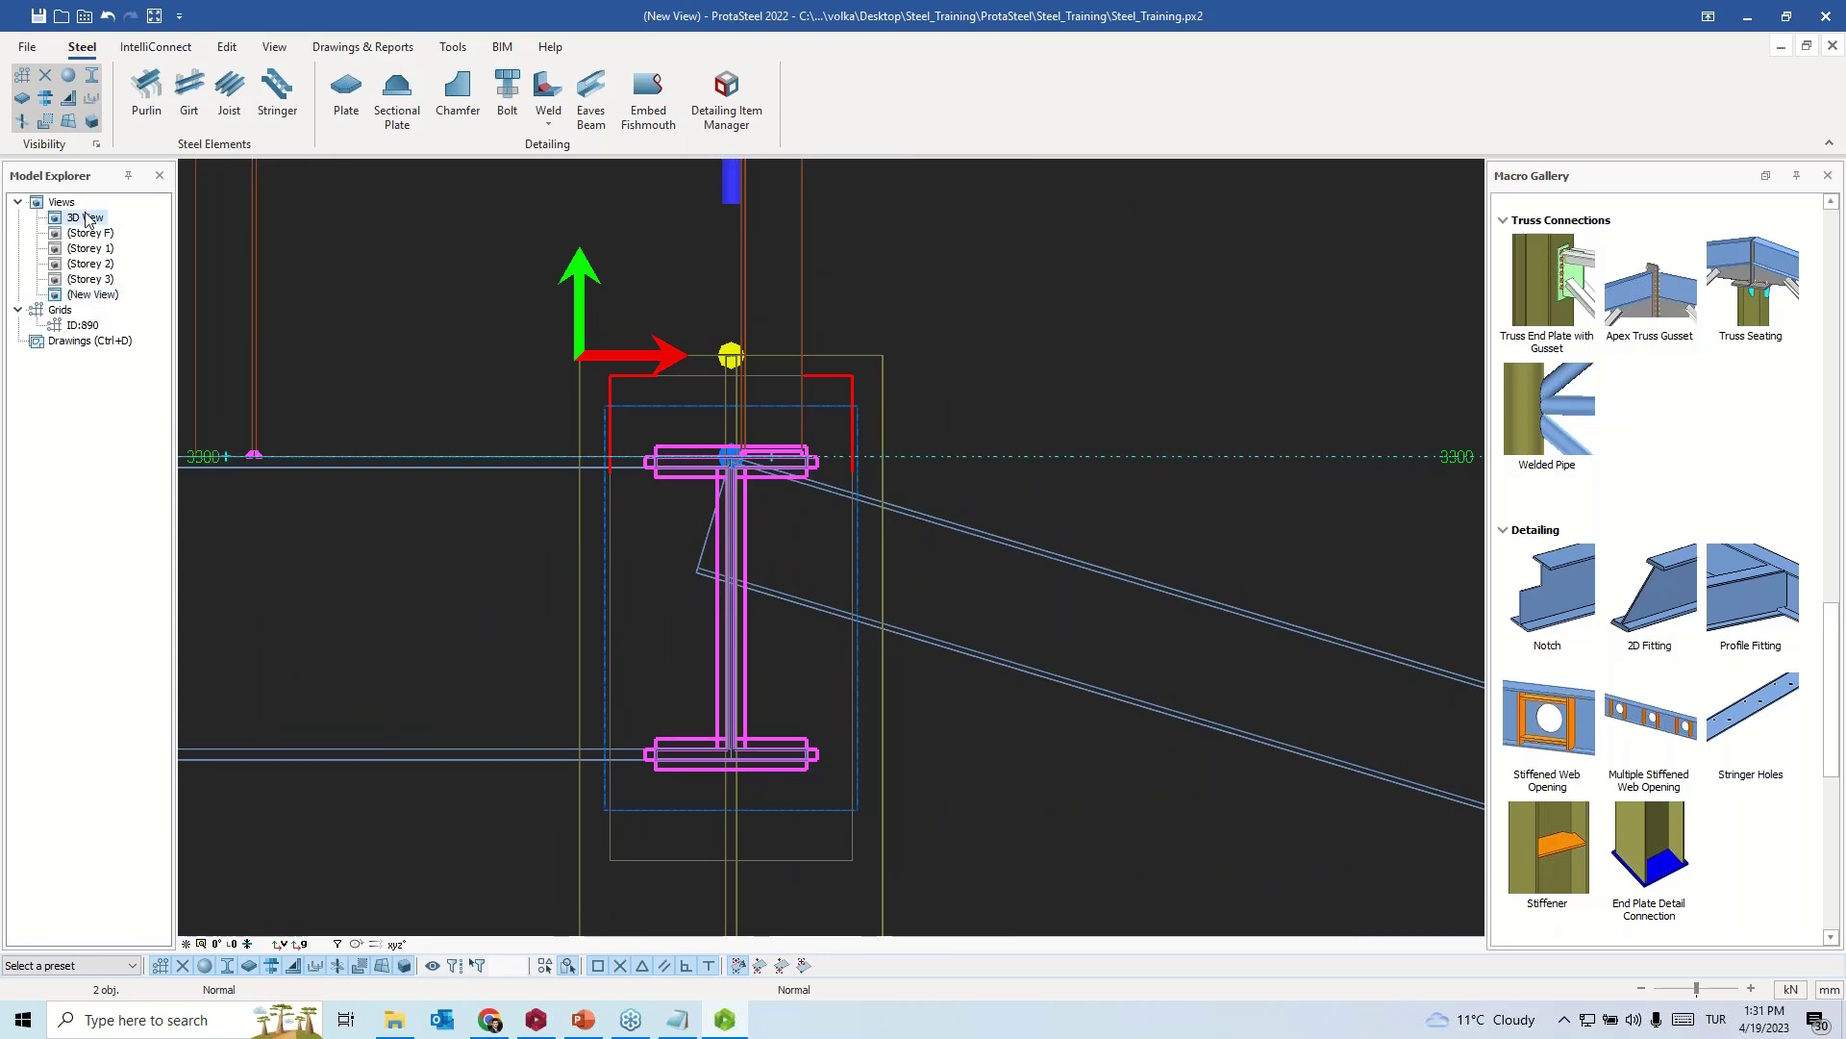
pyautogui.scroll(2, 735, 537)
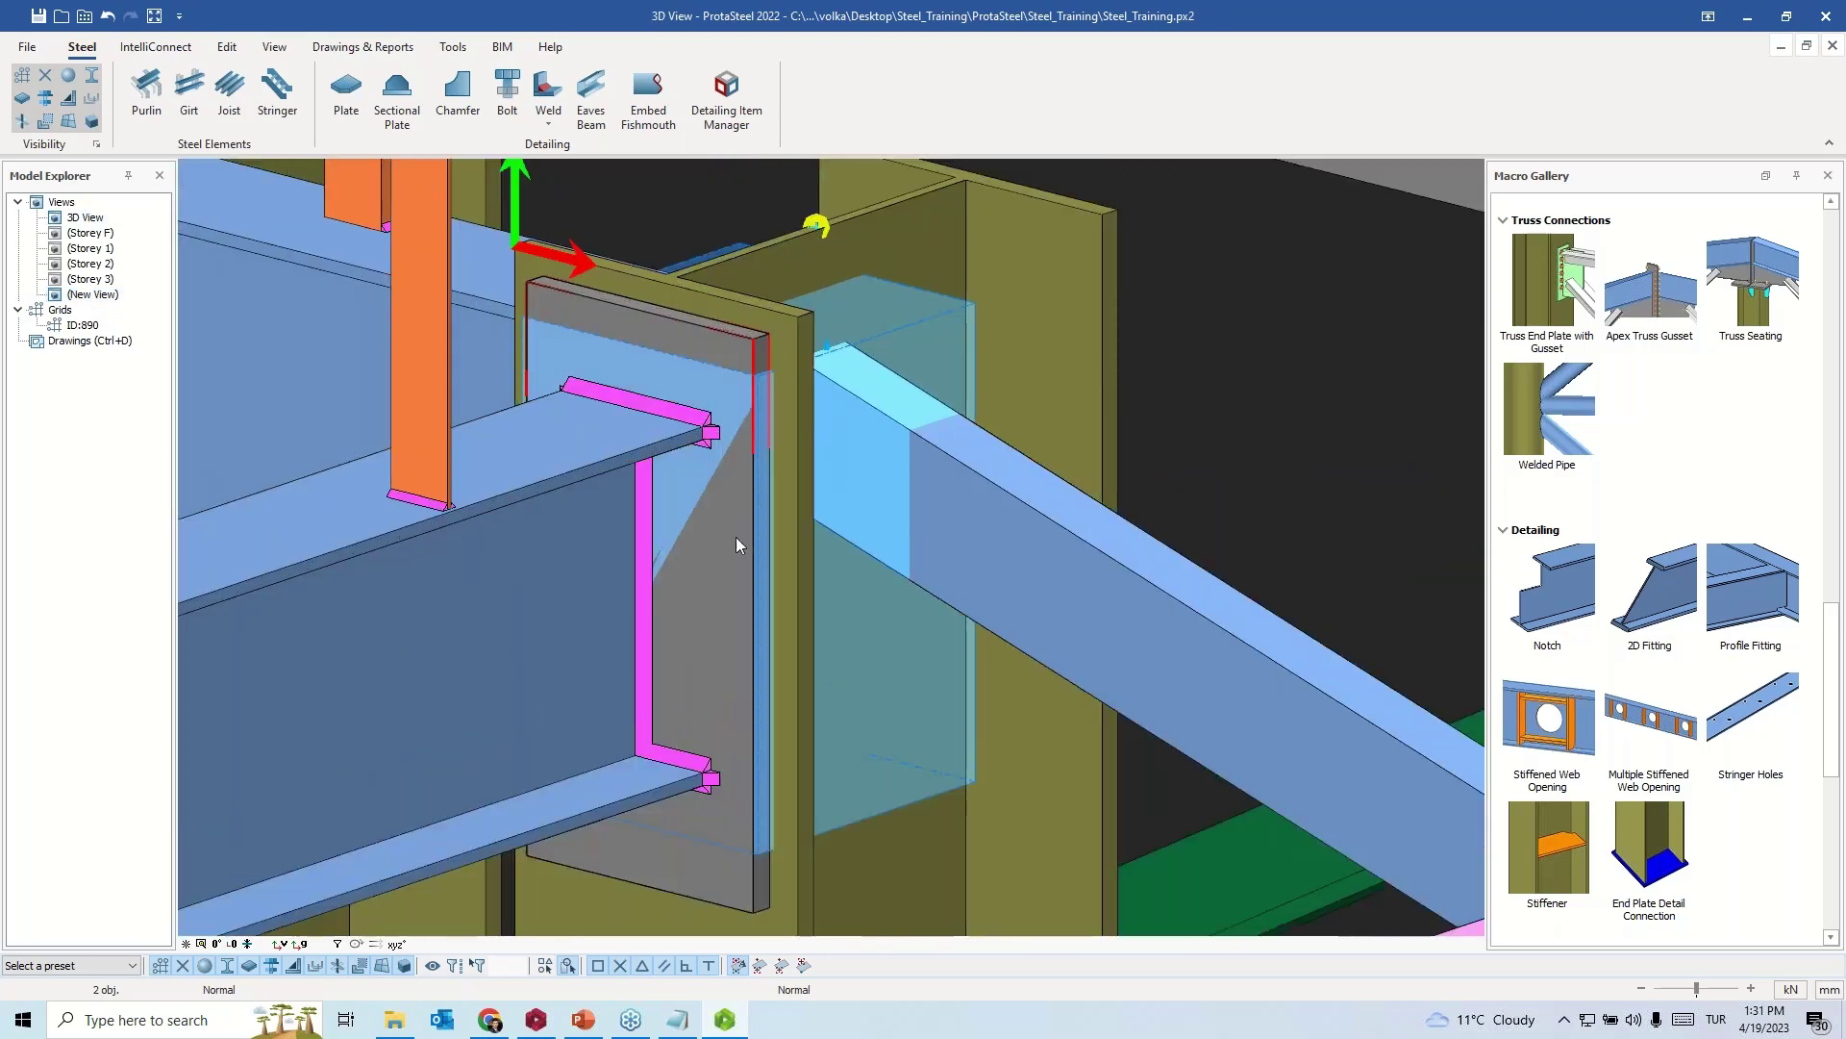
pyautogui.click(768, 473)
pyautogui.moveTo(769, 471); pyautogui.dragTo(894, 462, button='middle')
pyautogui.moveTo(590, 224); pyautogui.dragTo(746, 281, button='middle')
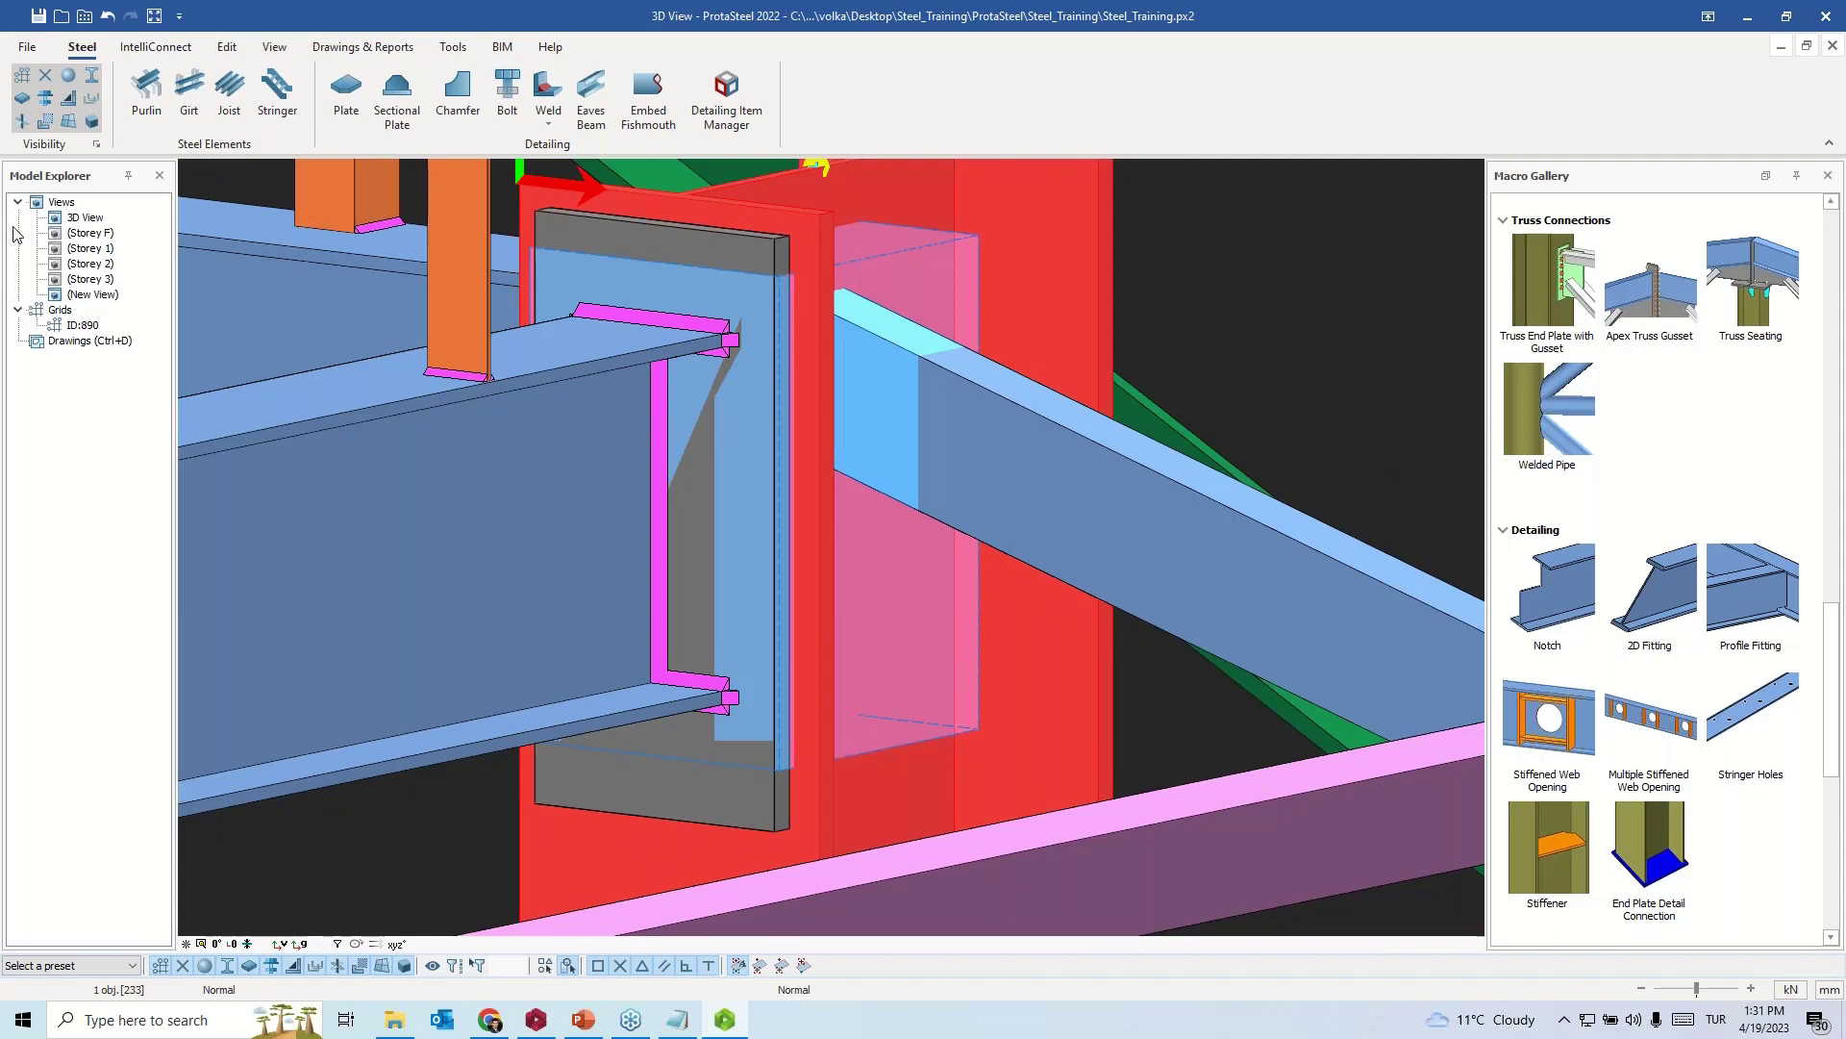
pyautogui.doubleClick(93, 294)
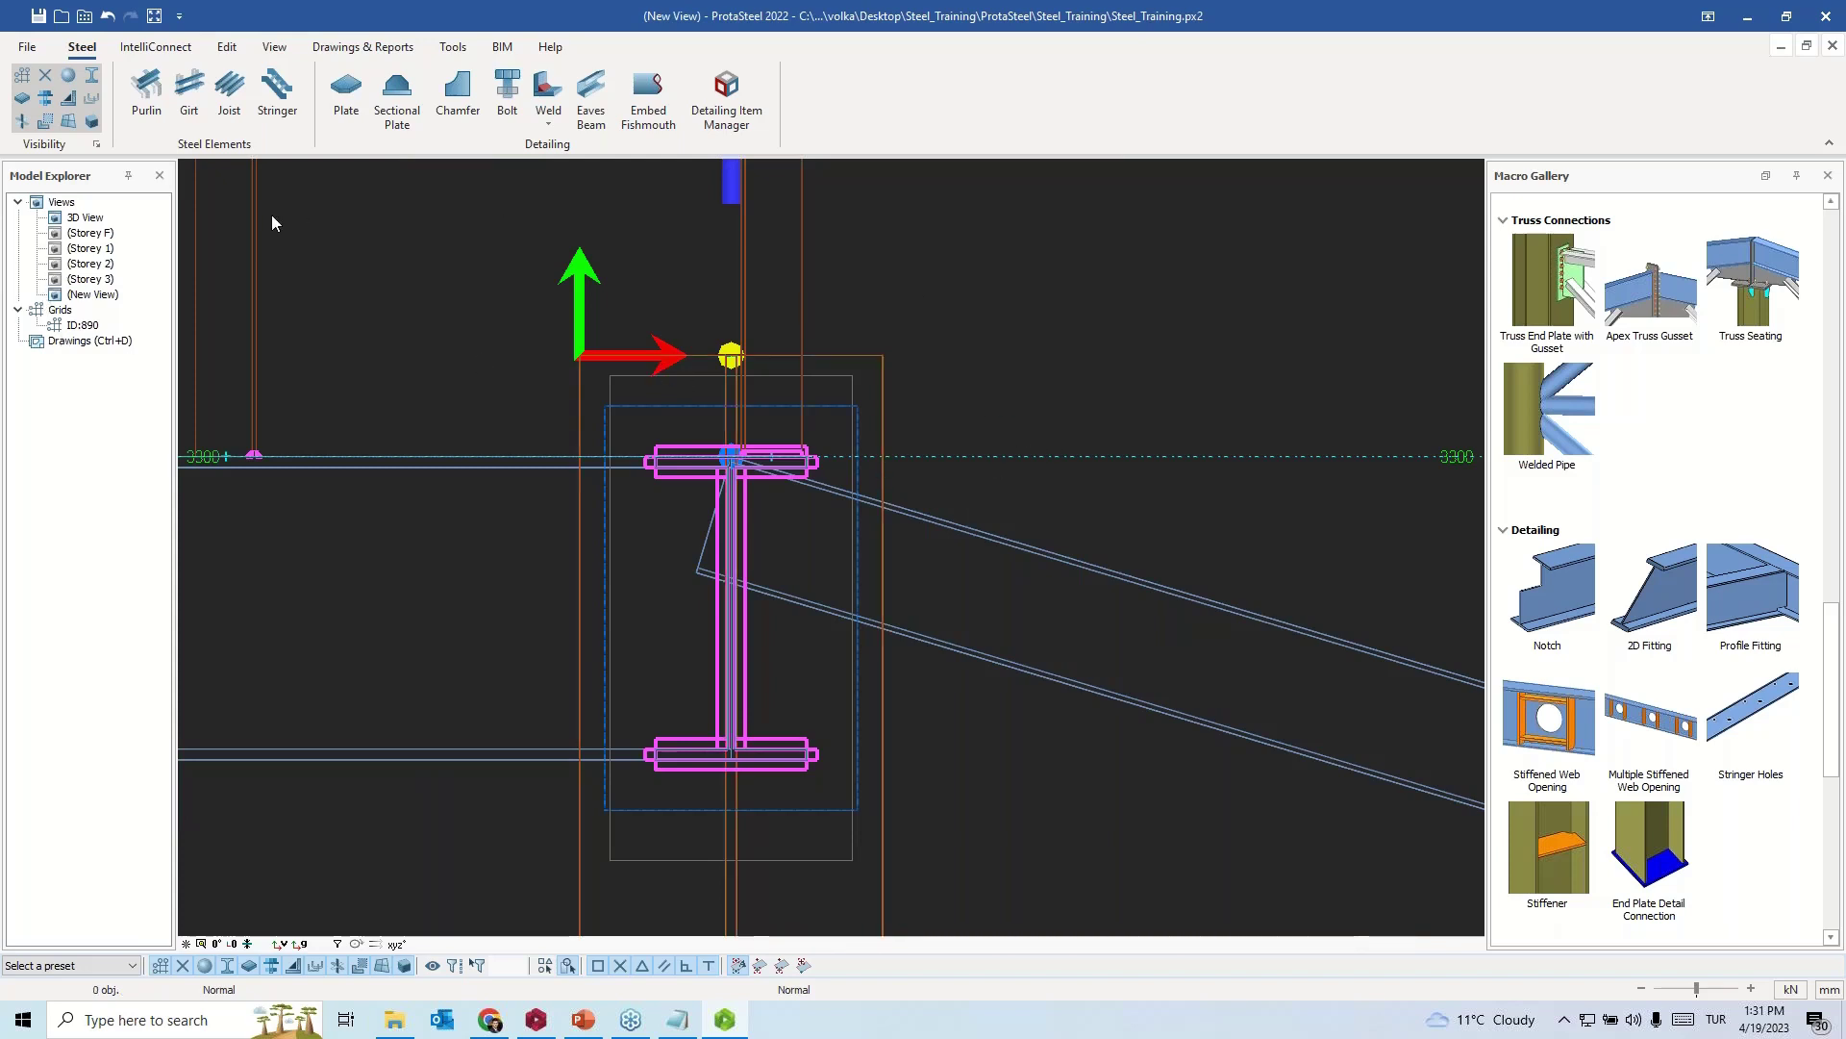
# - Bolt the end plate to the column with two 20 mm 8.8 bolts along its lower edge
pyautogui.click(507, 94)
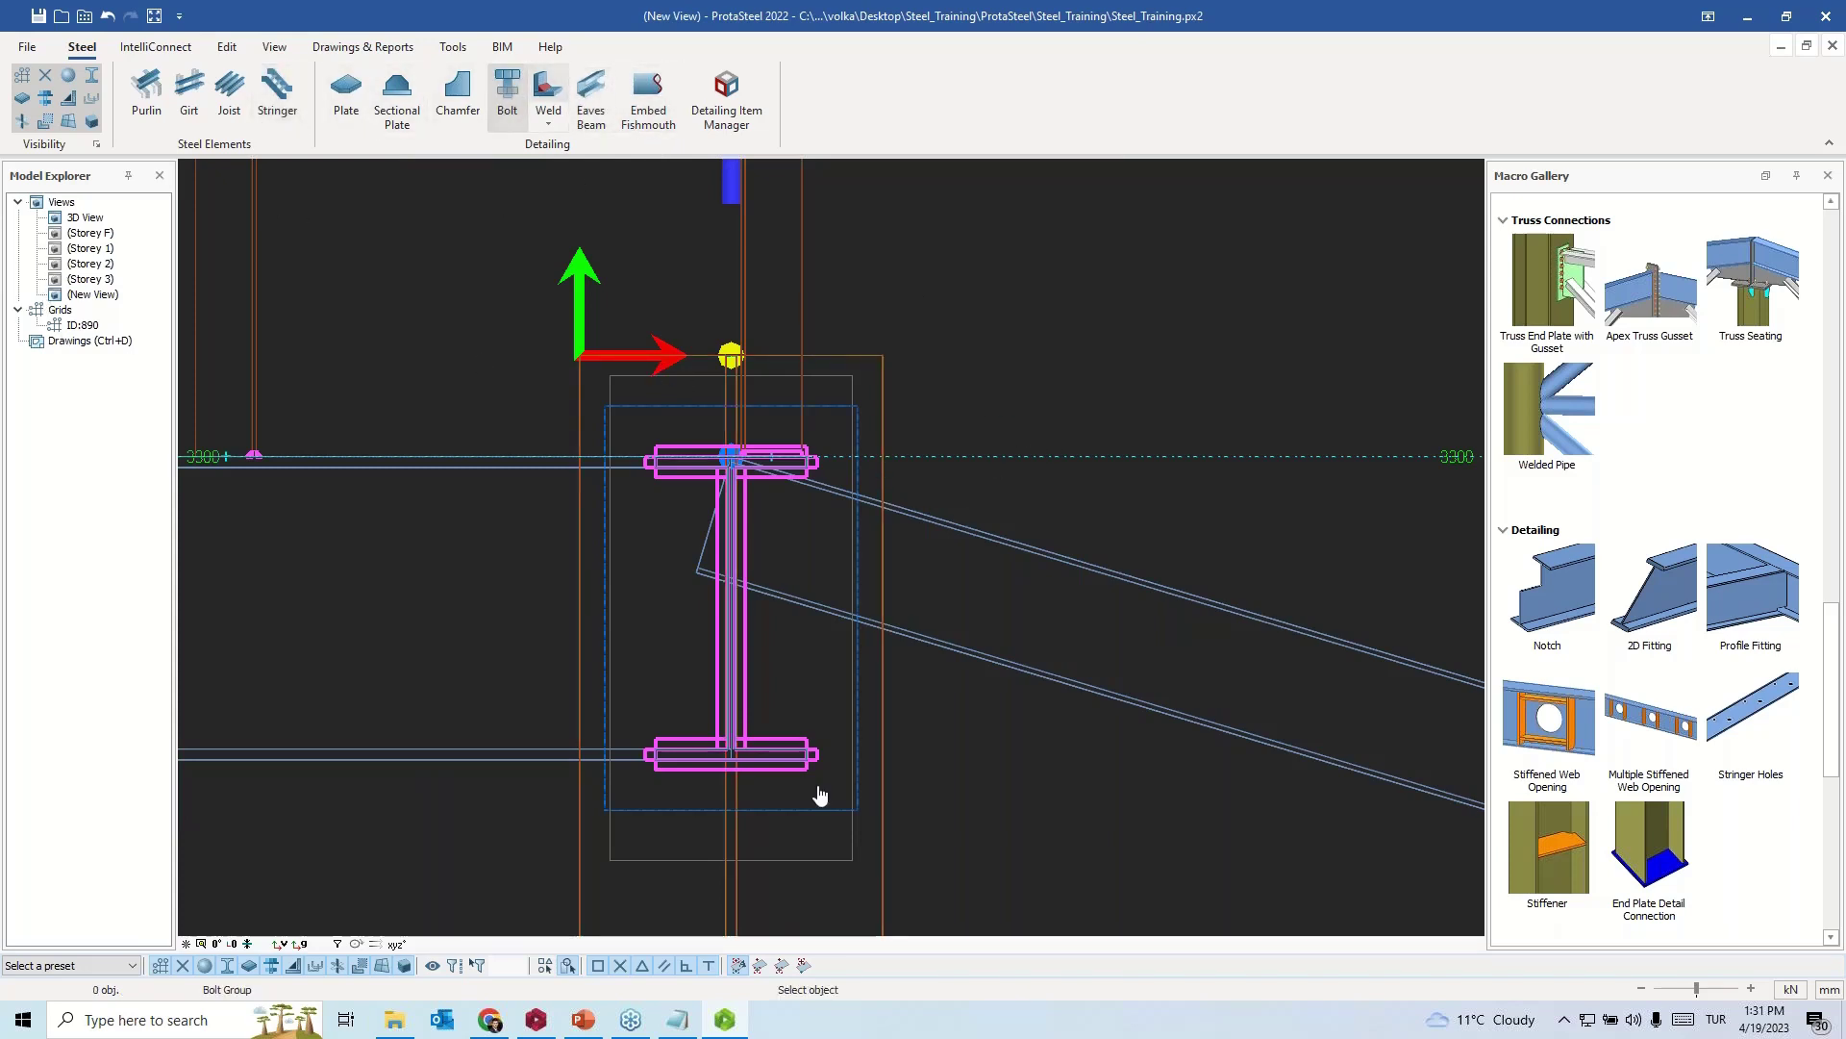
pyautogui.click(611, 861)
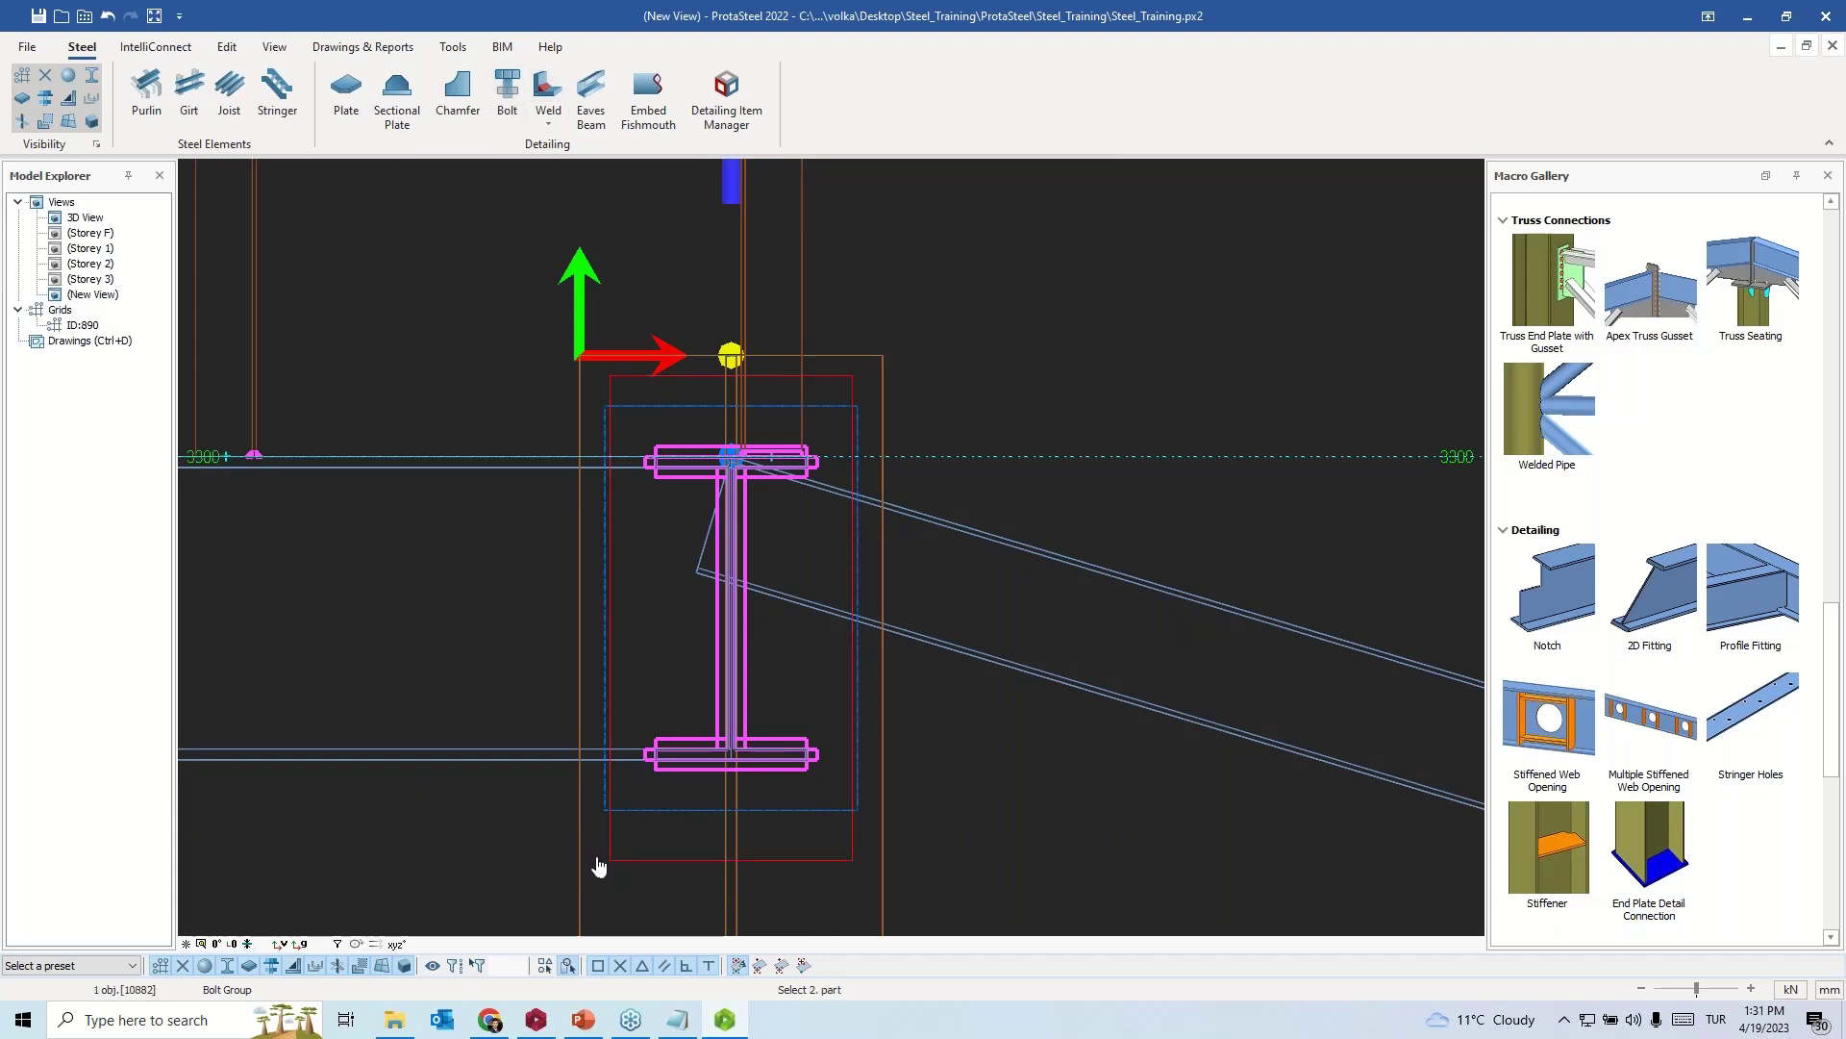
pyautogui.click(581, 852)
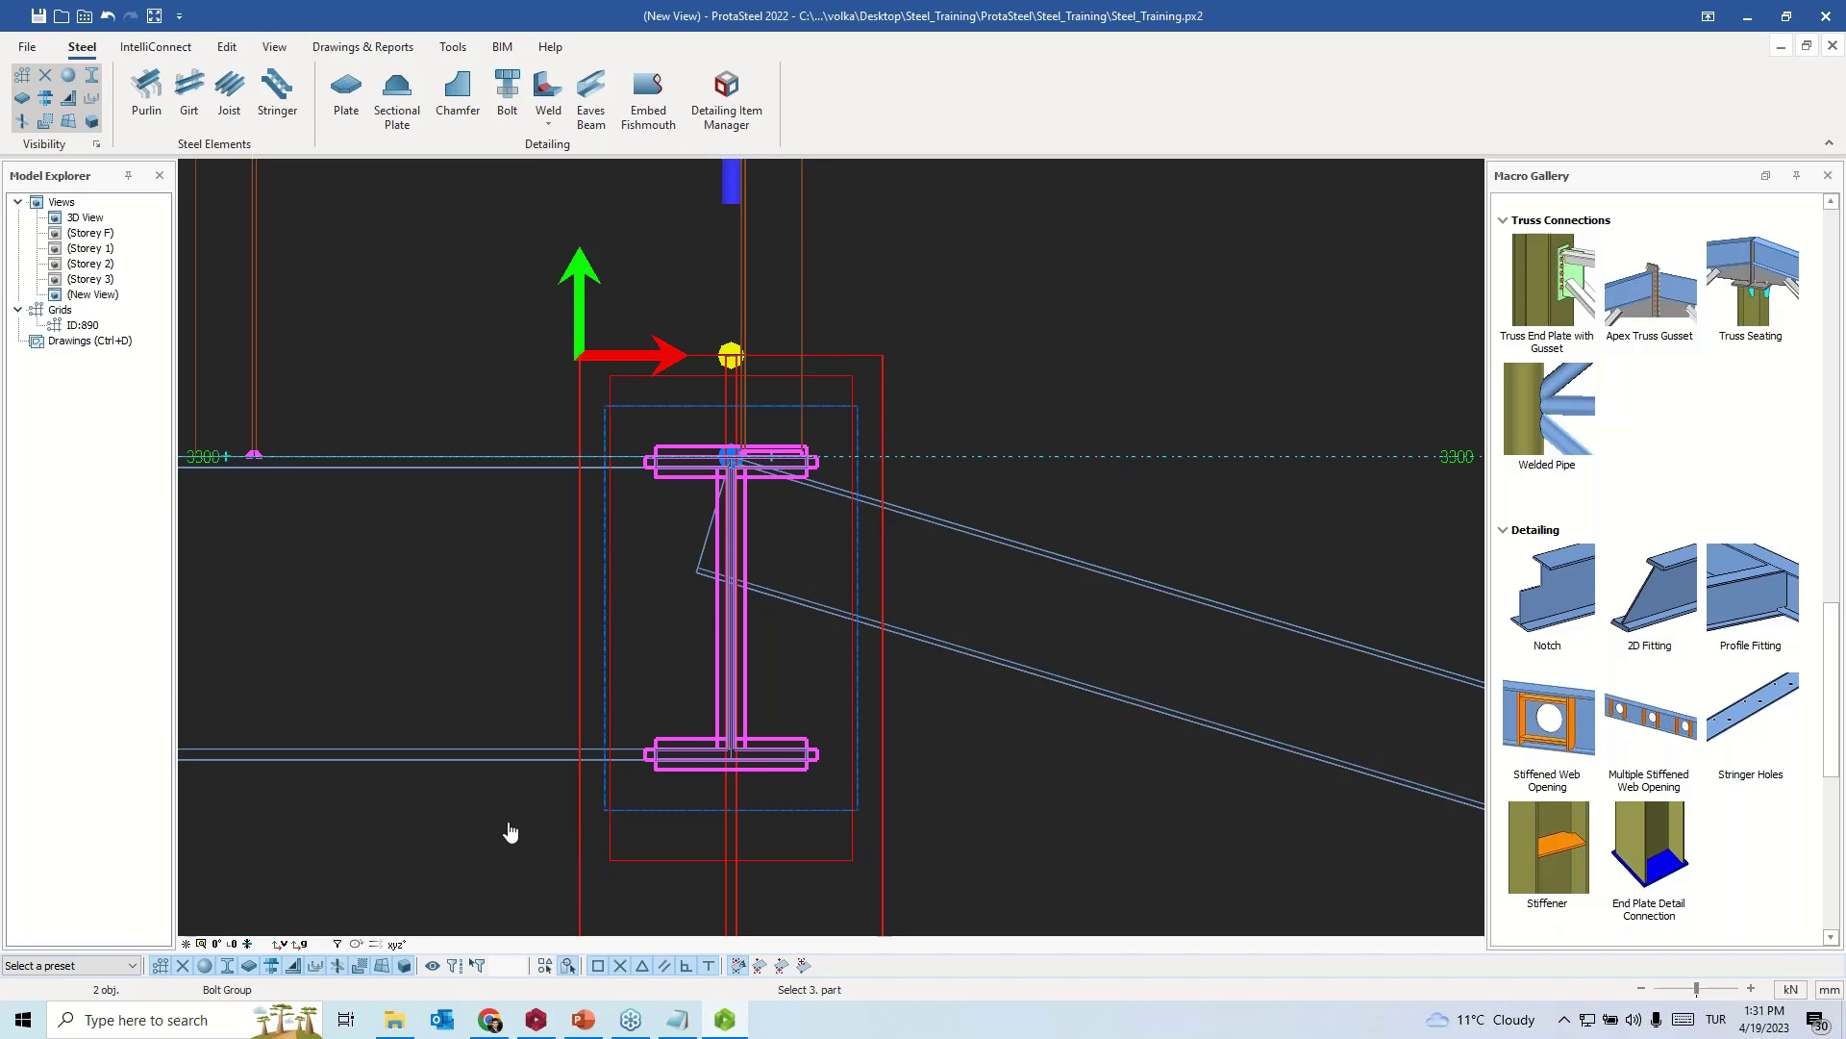
pyautogui.click(611, 860)
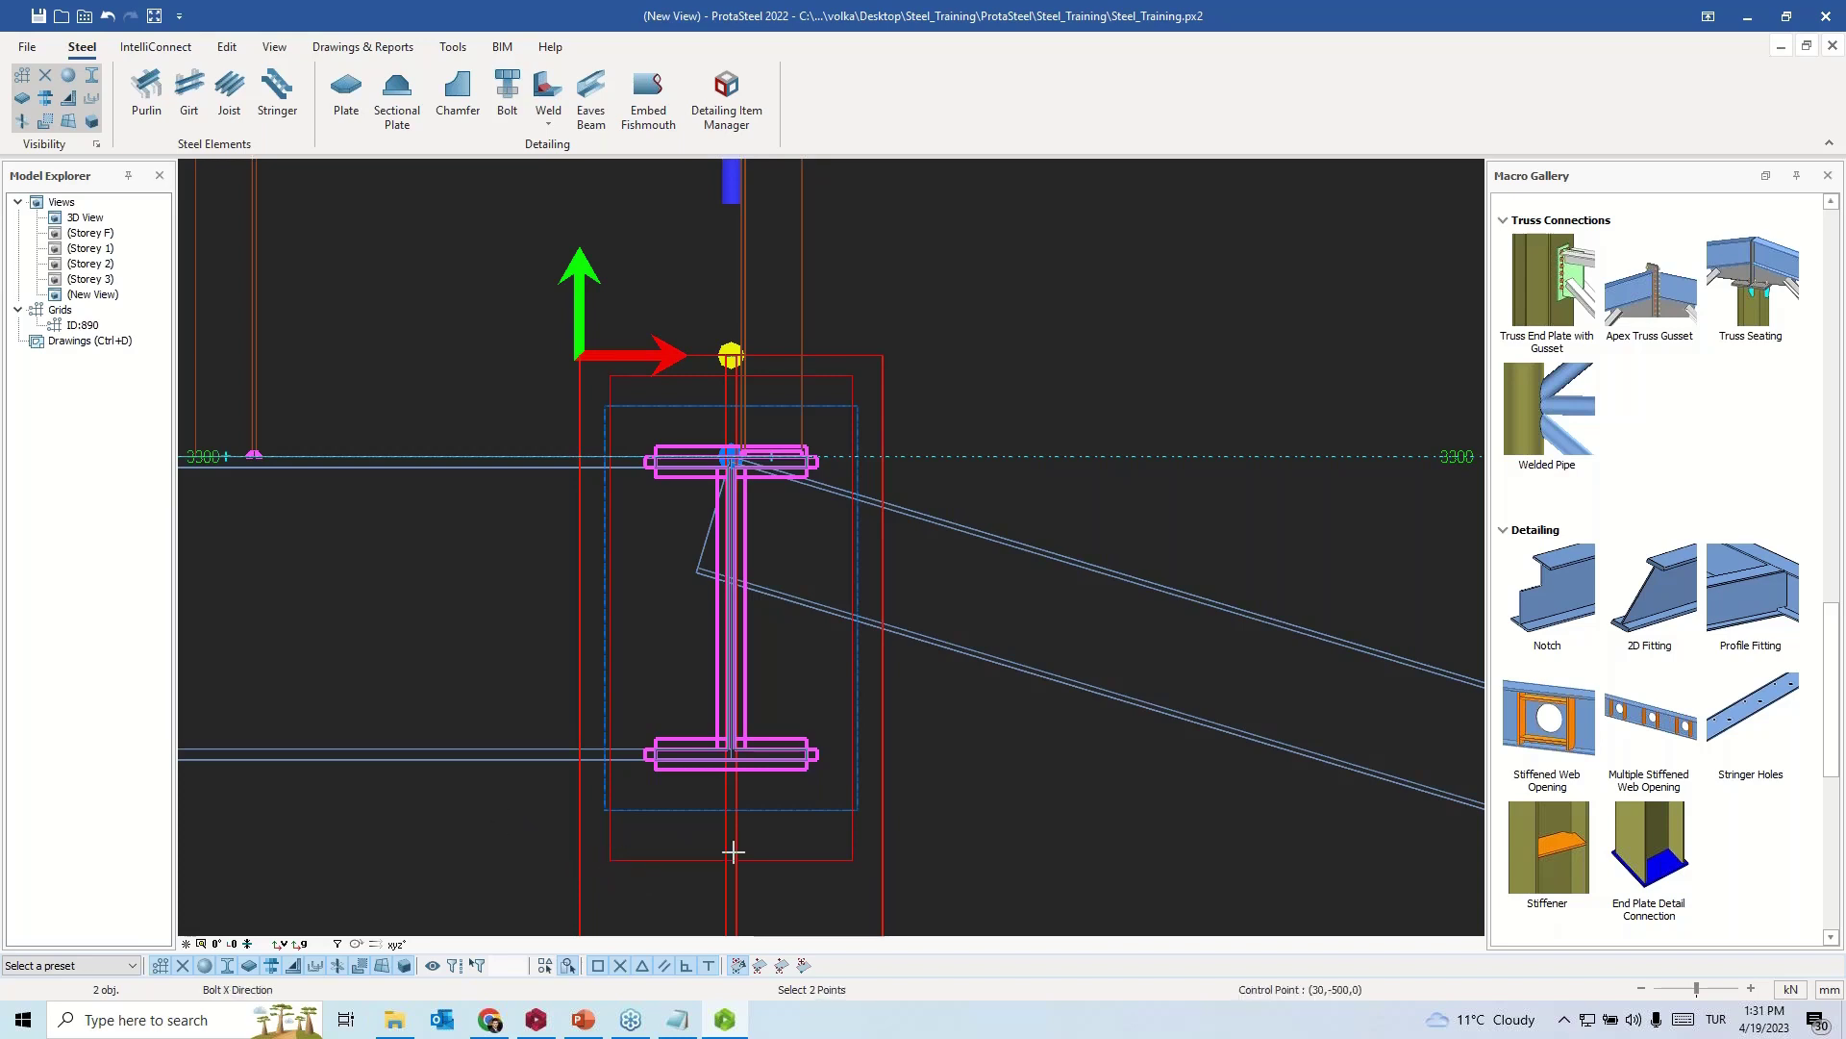
pyautogui.click(854, 861)
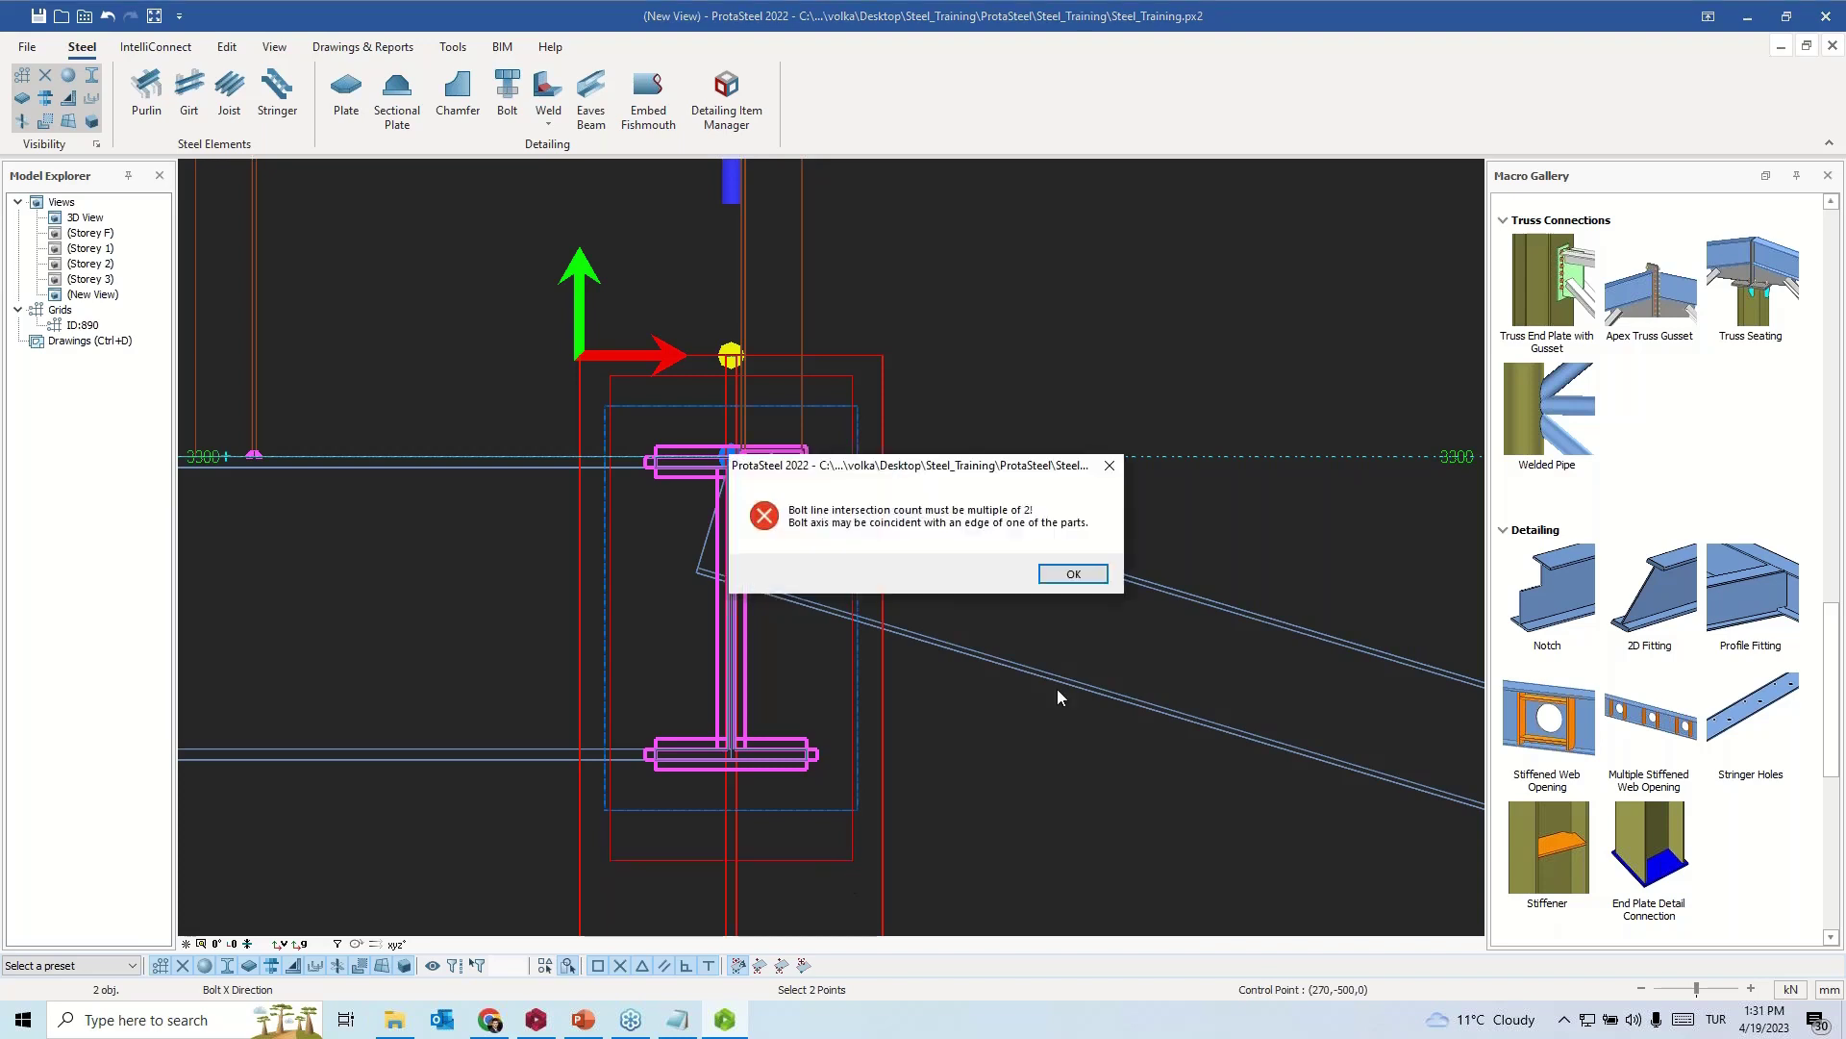
pyautogui.click(1097, 575)
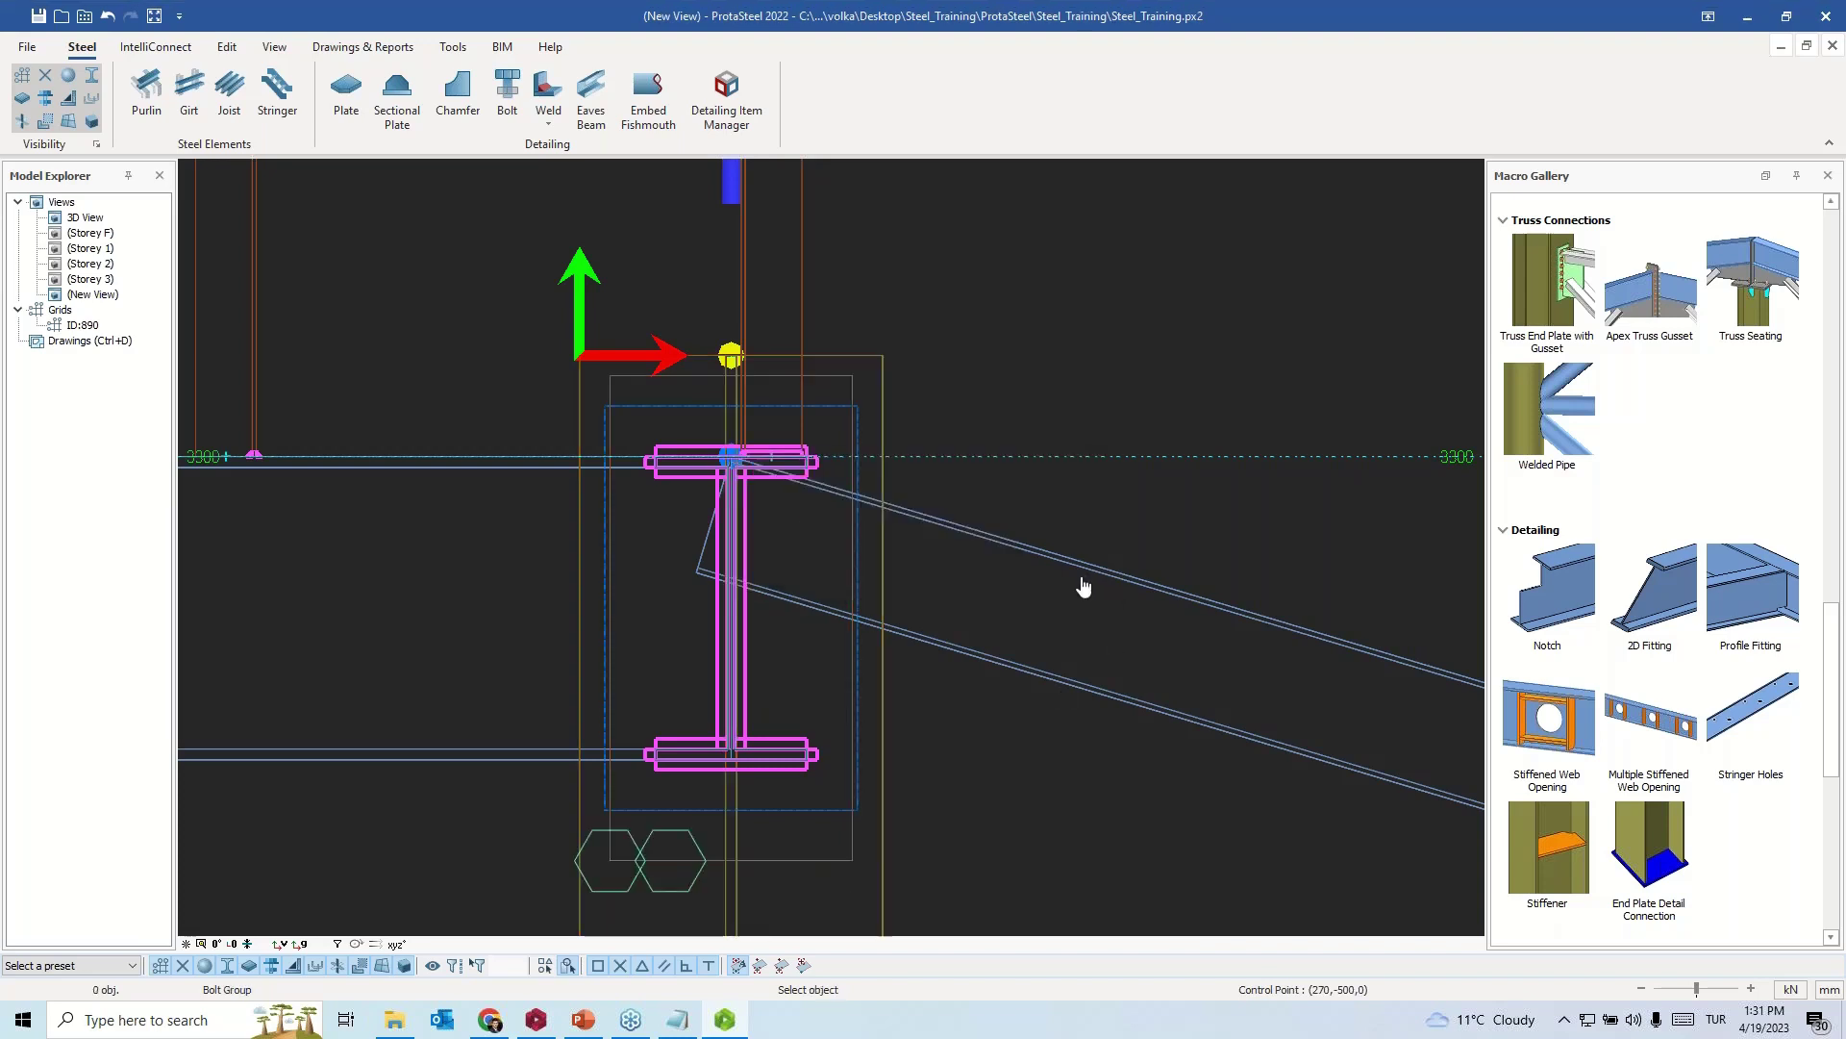
pyautogui.rightClick(681, 835)
pyautogui.press('Escape')
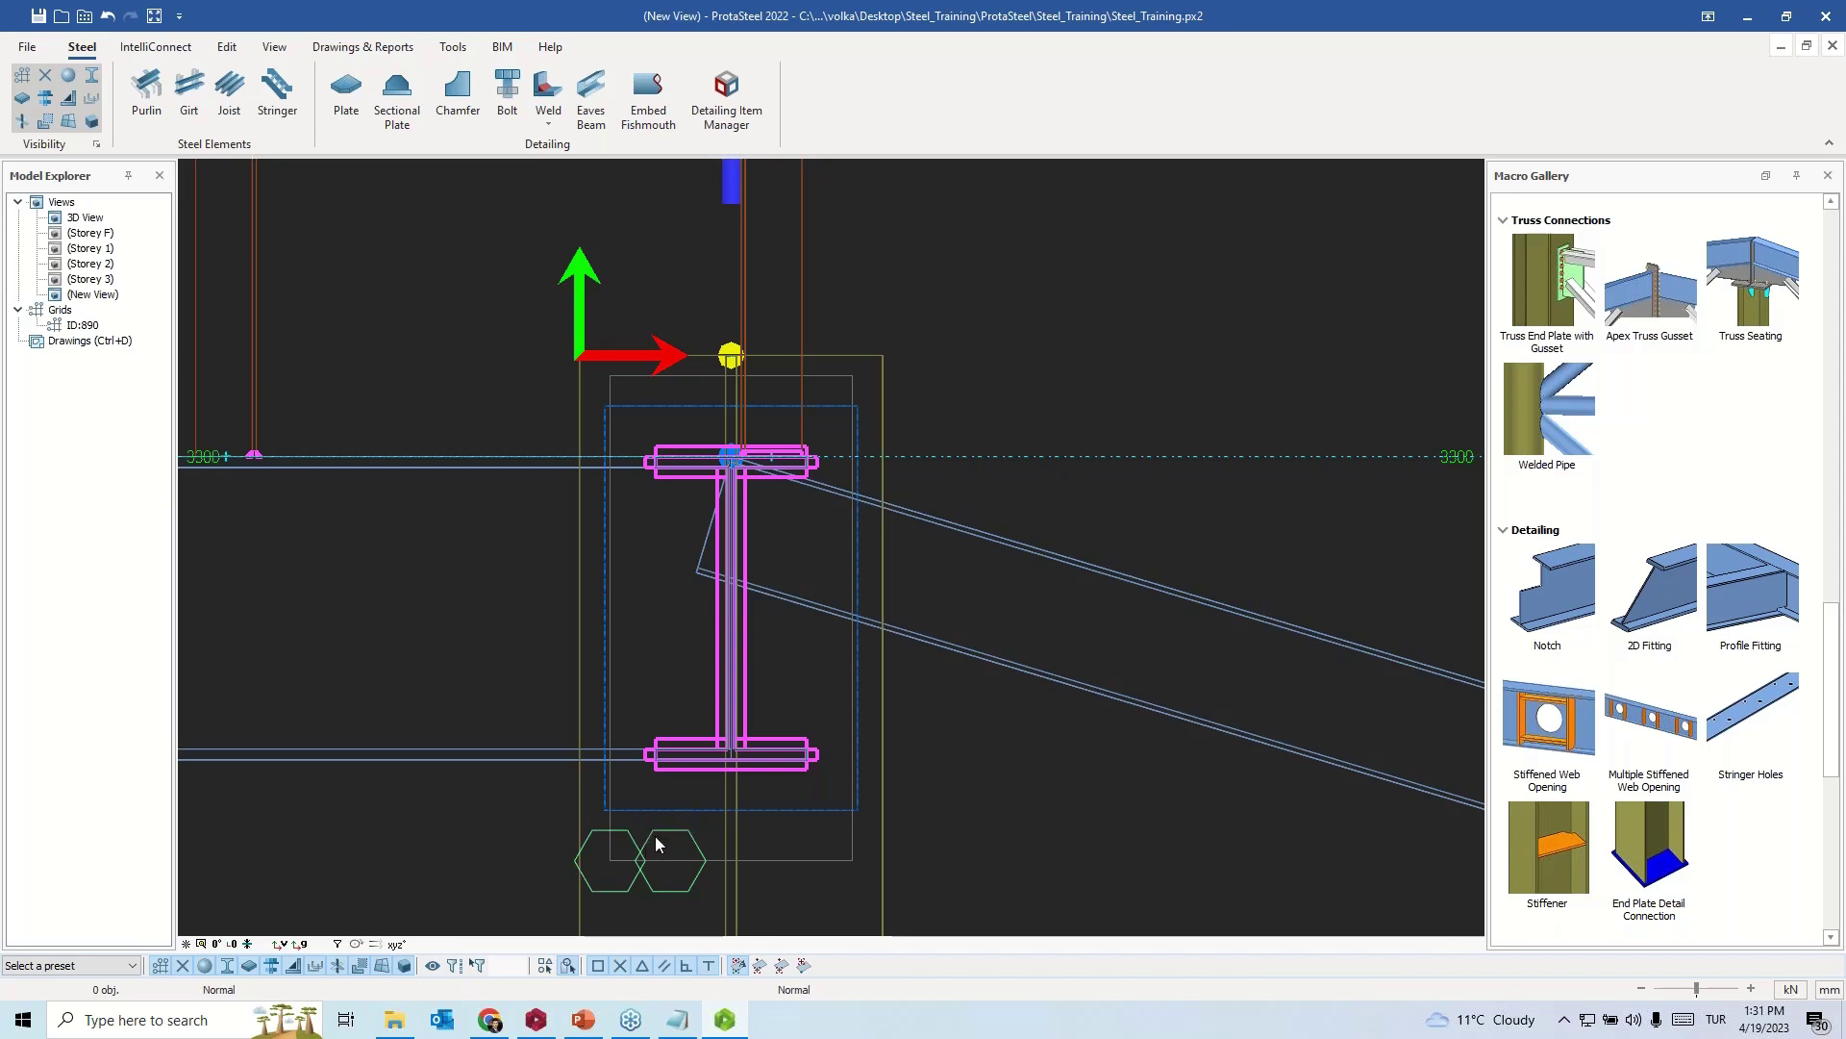
pyautogui.click(677, 833)
# - Change the bolt group's diameter to 22
pyautogui.doubleClick(673, 829)
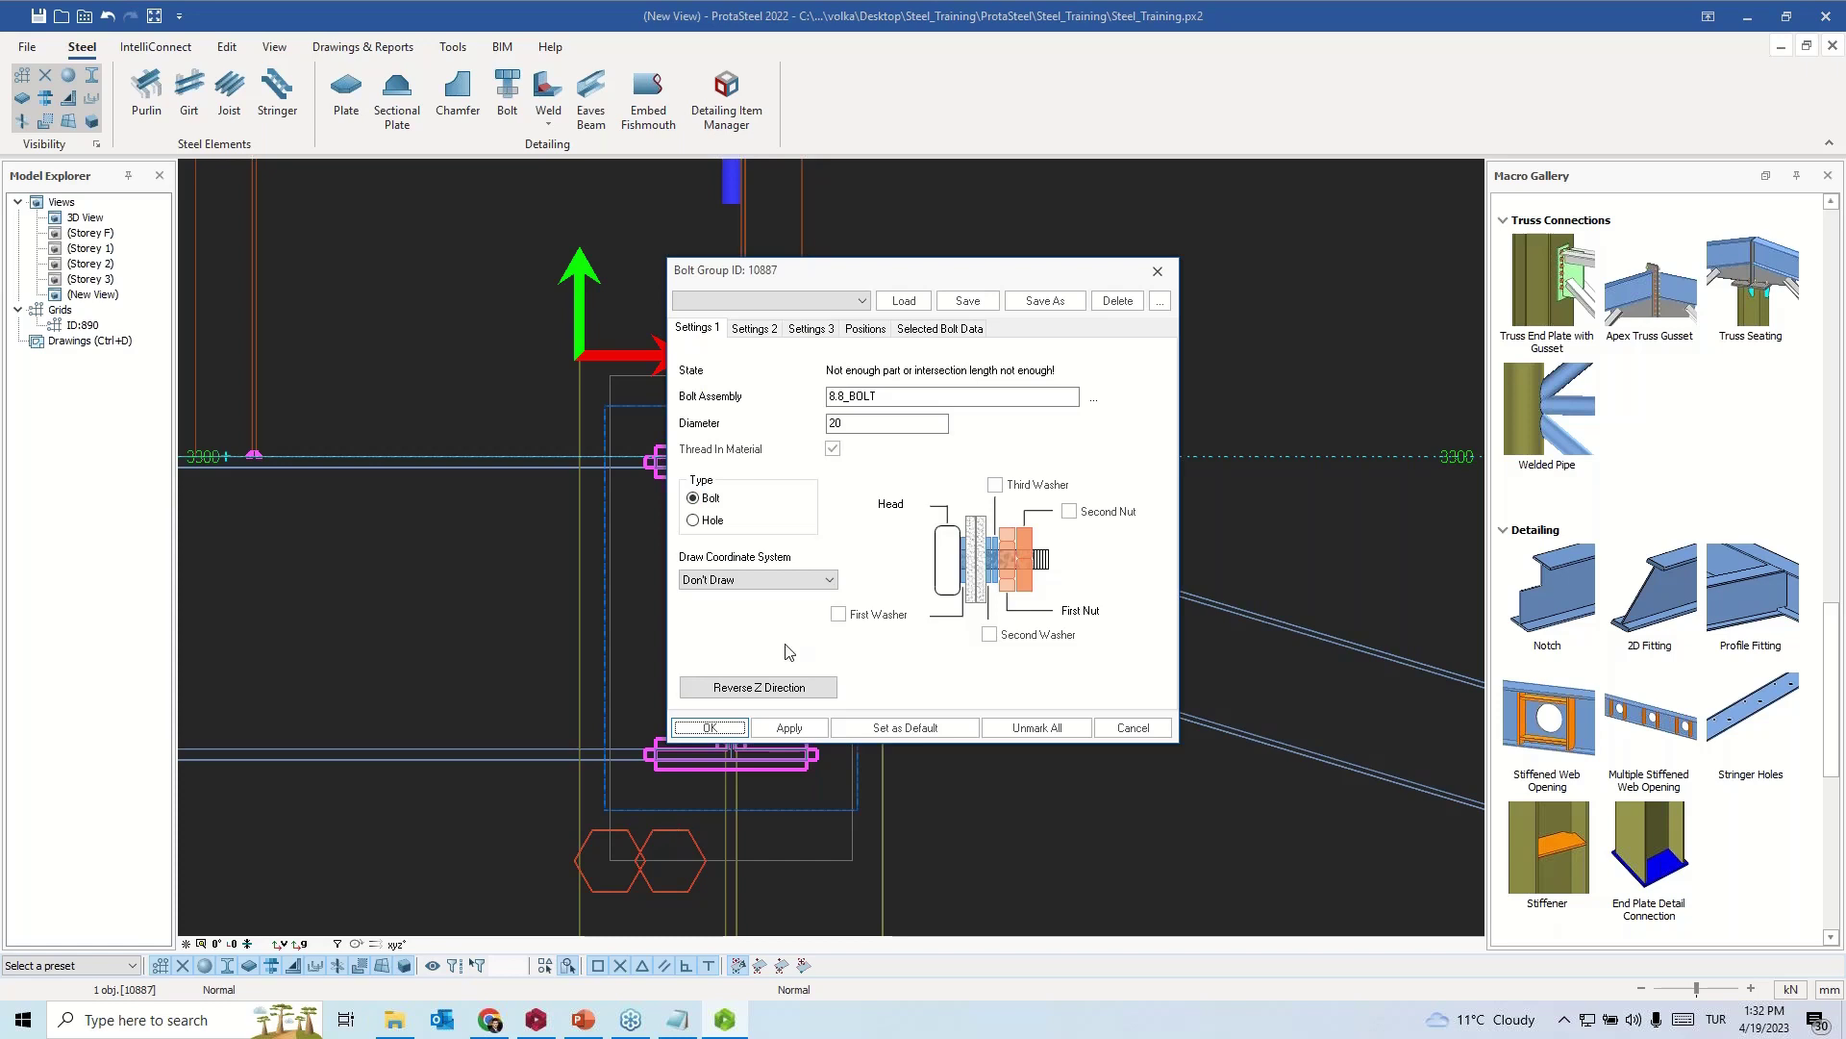
pyautogui.doubleClick(833, 423)
pyautogui.write('22')
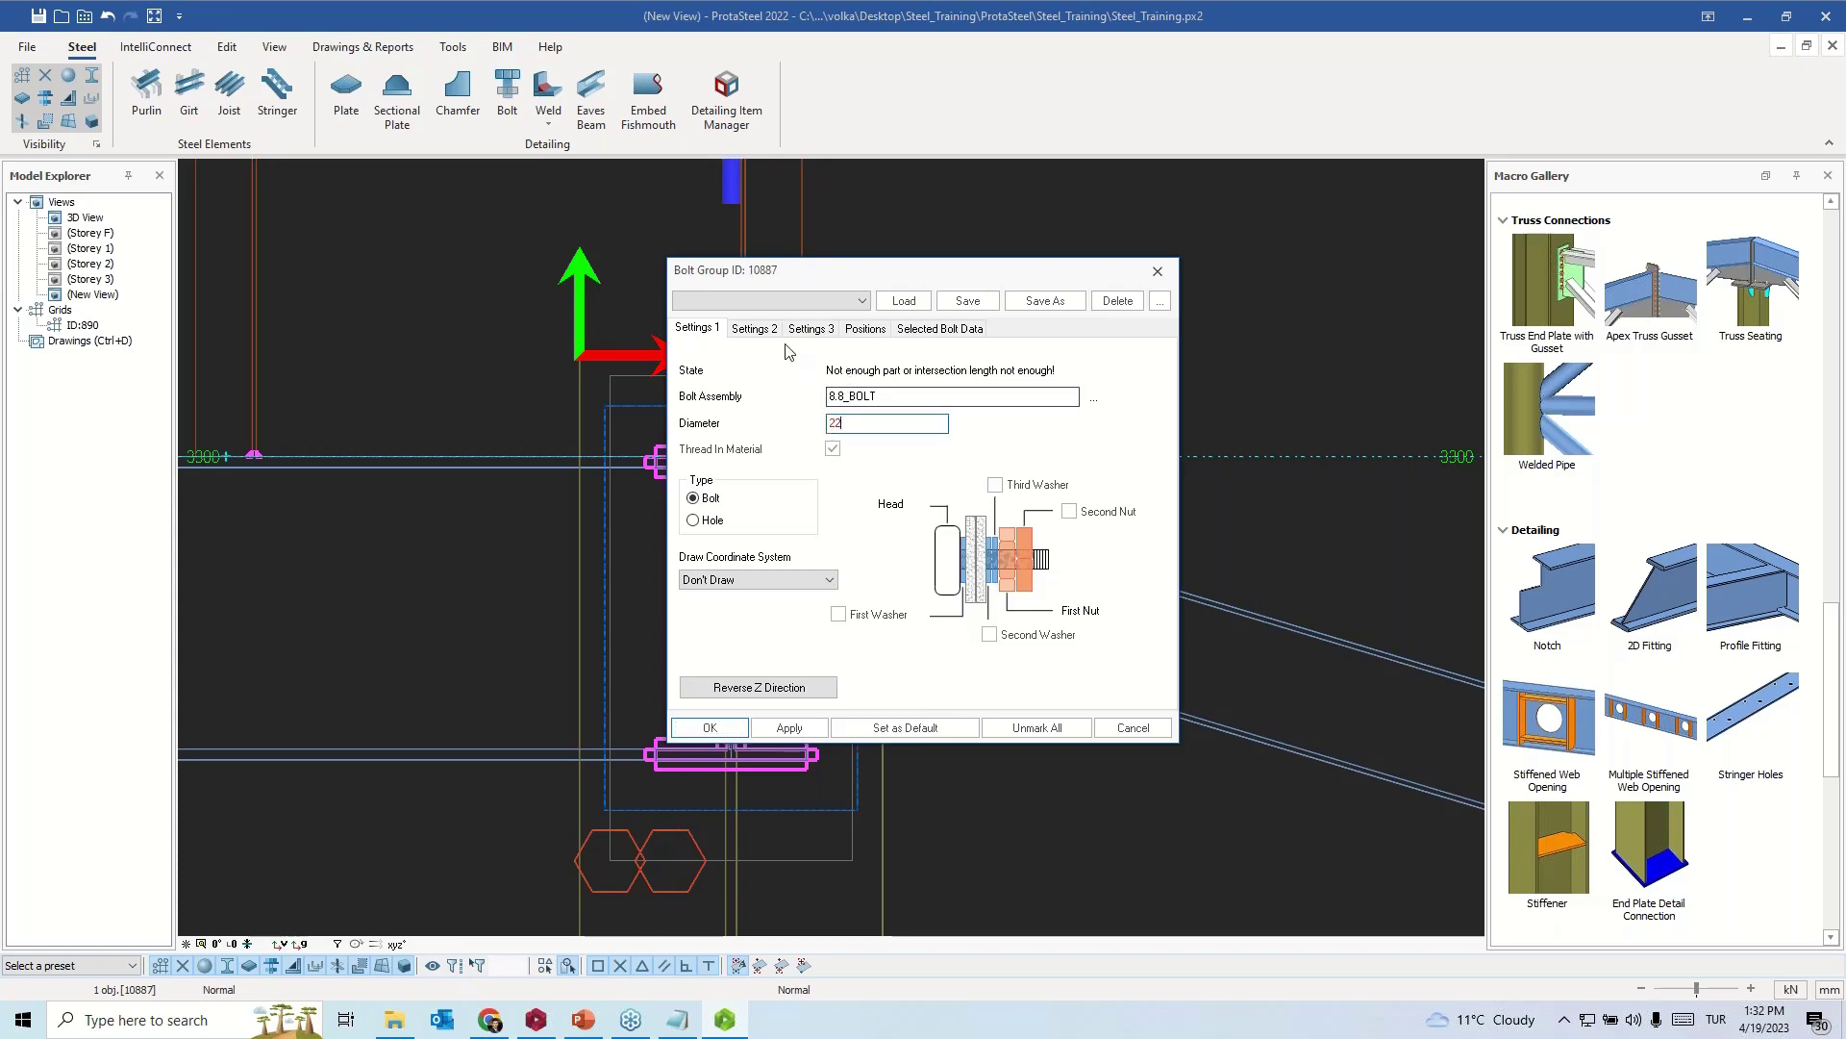
pyautogui.click(694, 522)
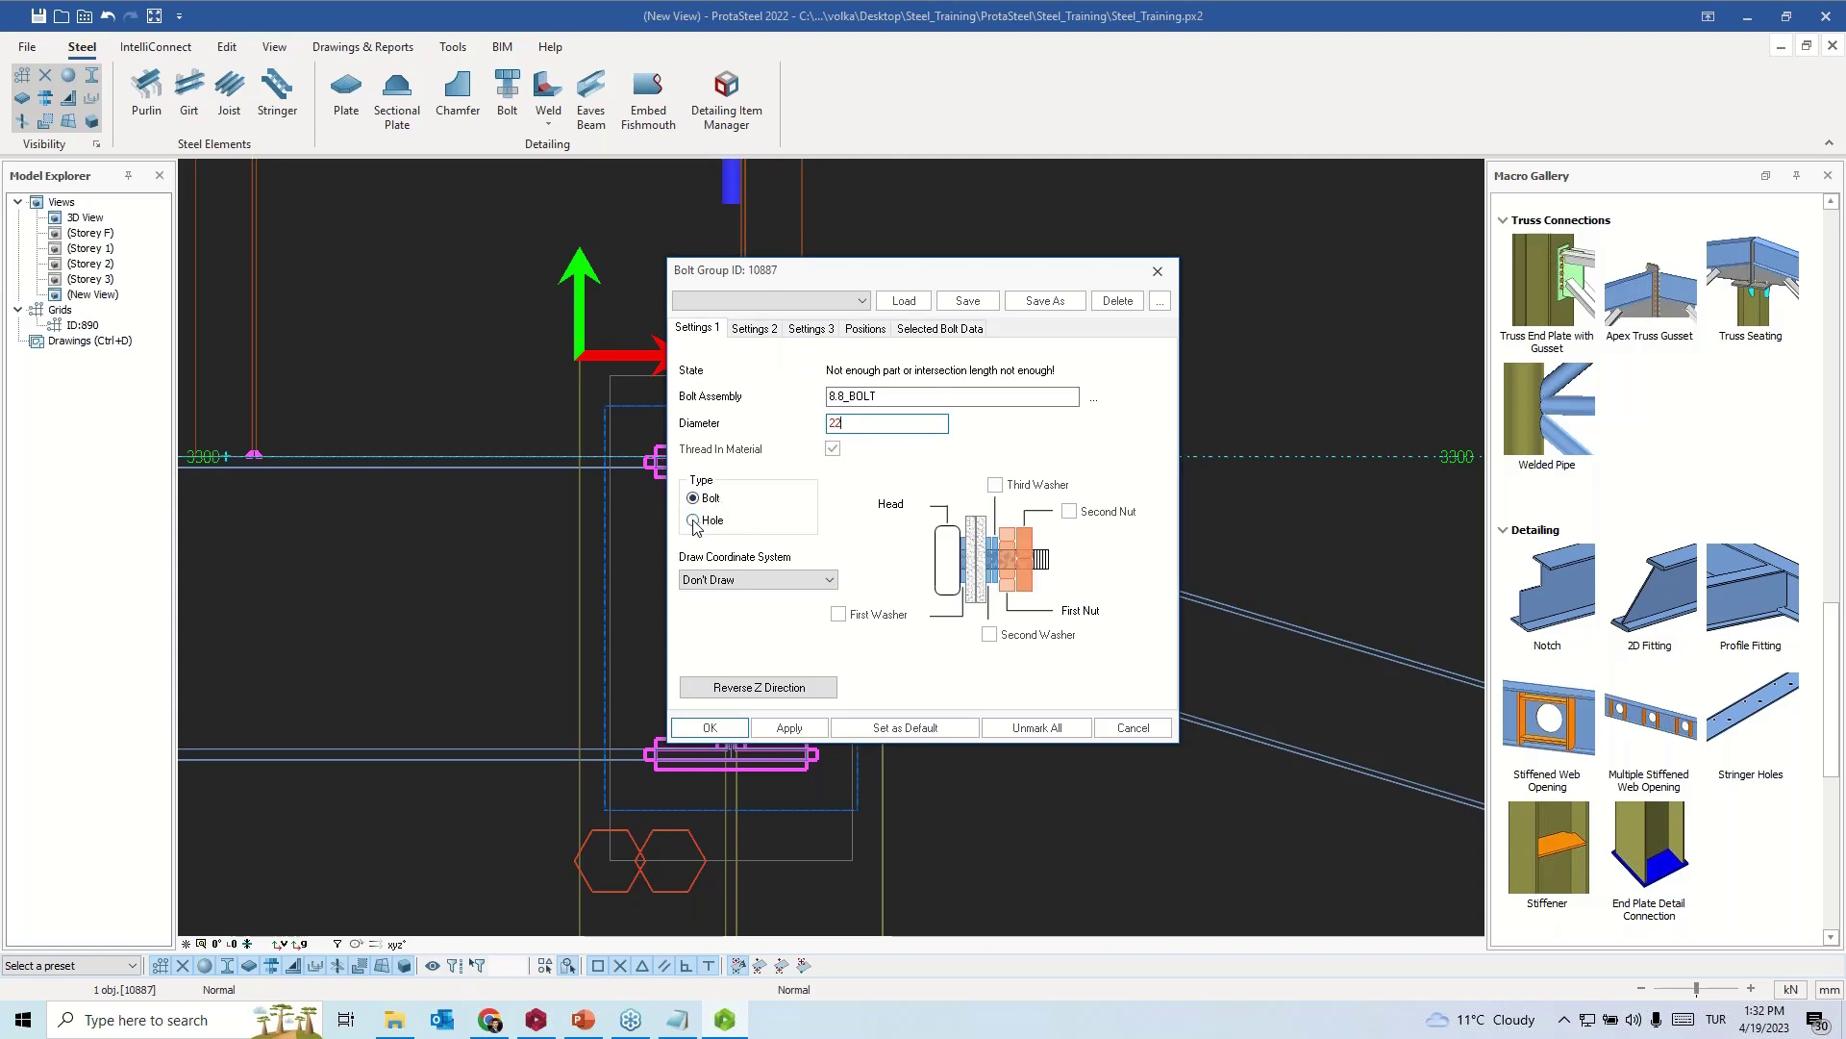
# - Set the bolt grid positions to X 60 120 and Y 60 3*90 120, and apply
pyautogui.click(763, 329)
pyautogui.click(808, 331)
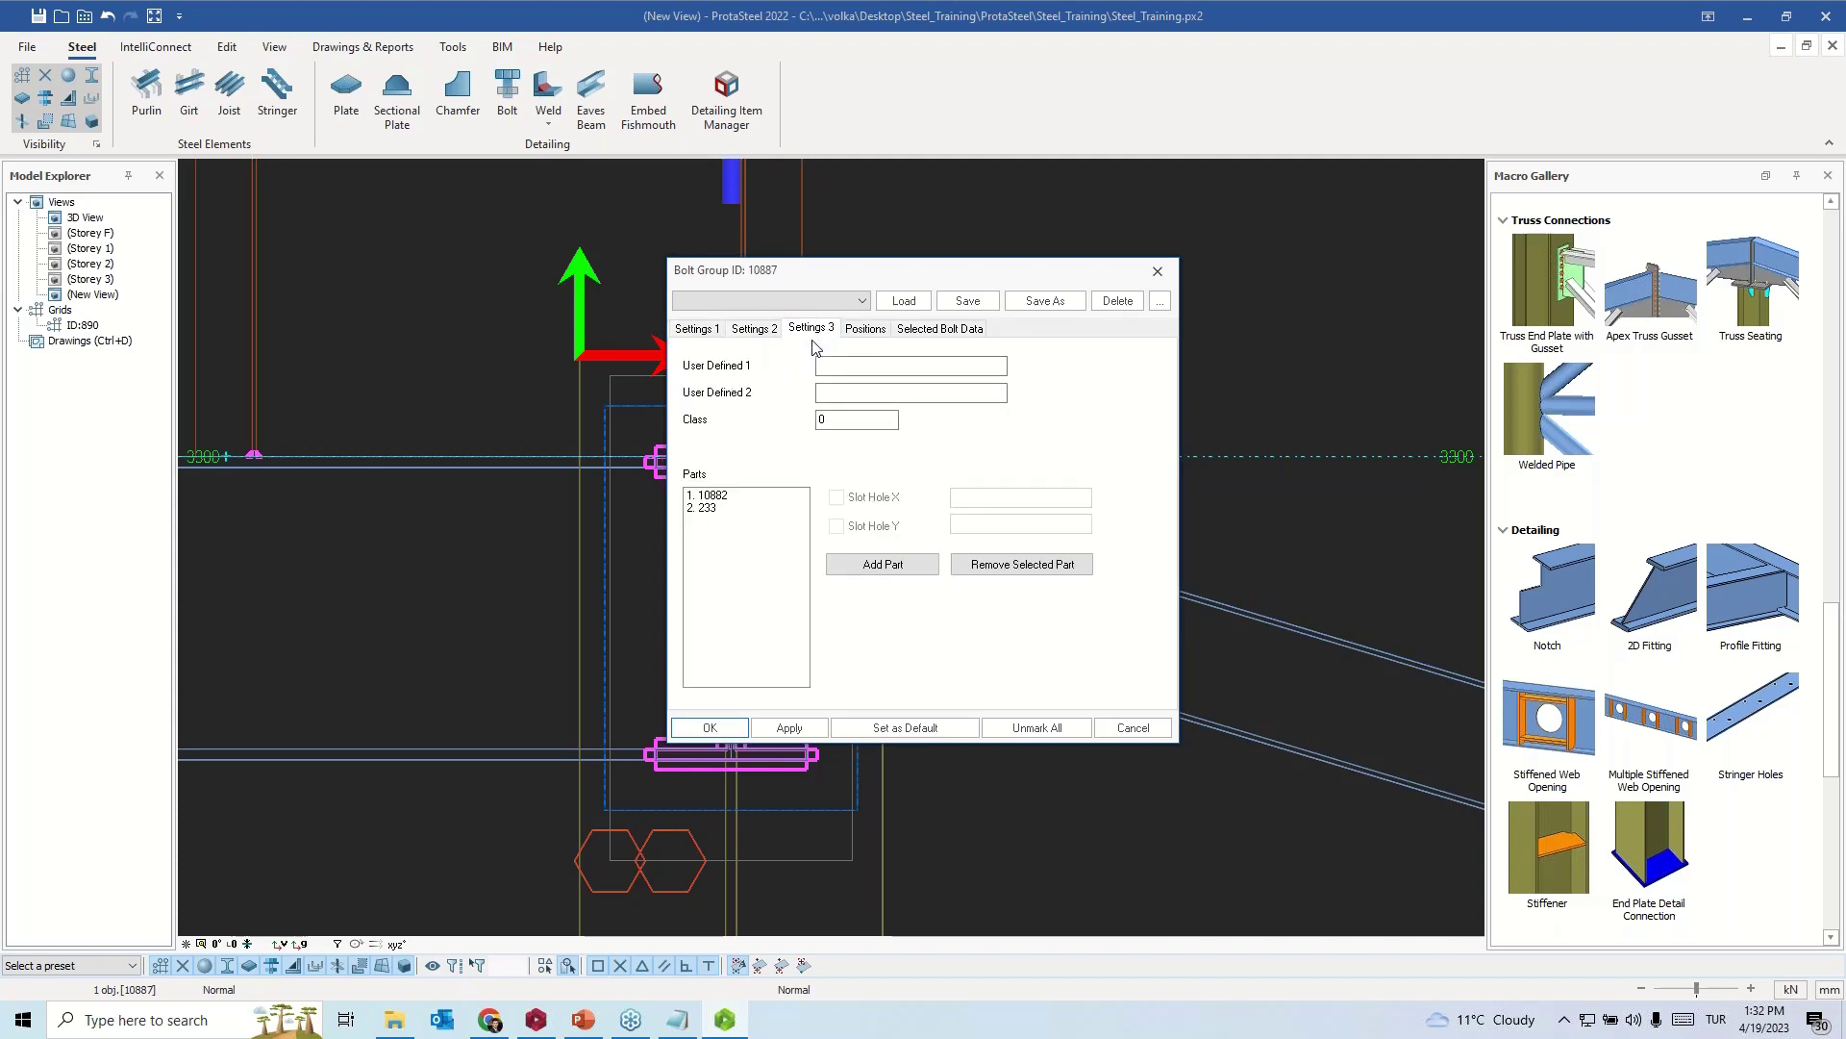
pyautogui.click(864, 329)
pyautogui.moveTo(842, 398); pyautogui.dragTo(695, 384)
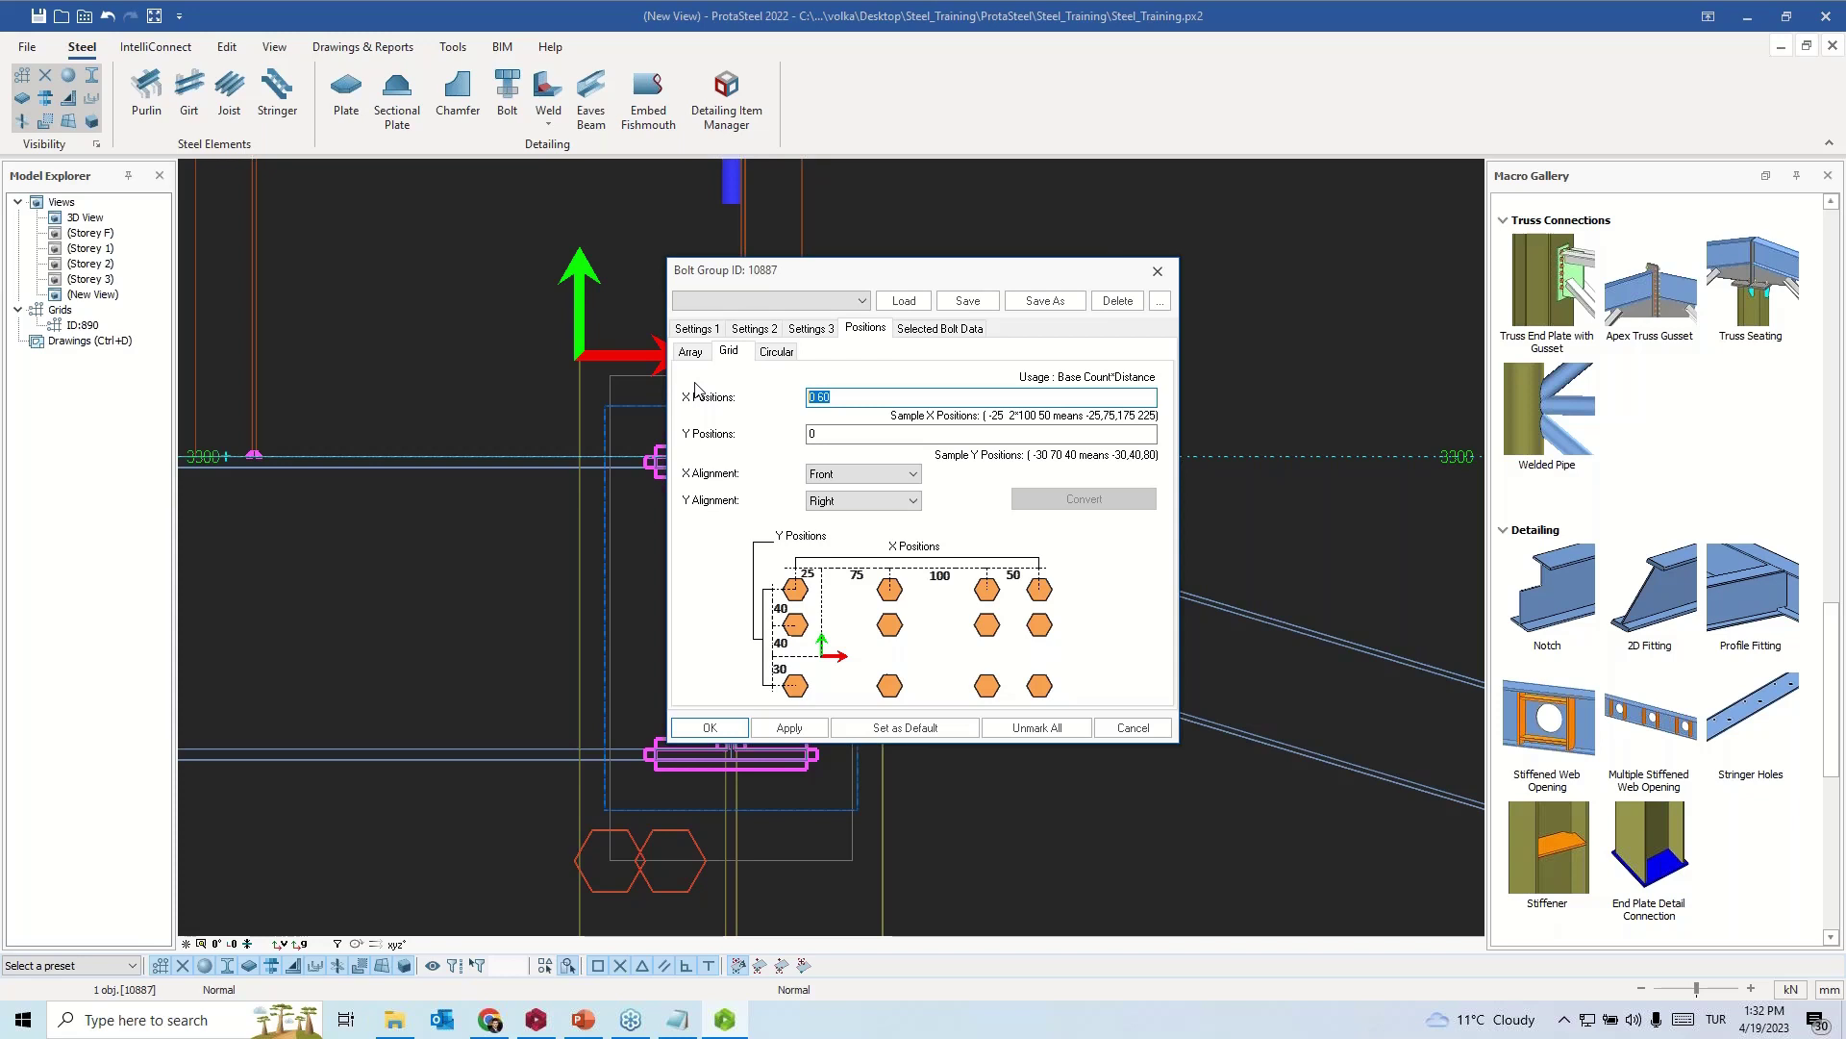
pyautogui.write('60')
pyautogui.doubleClick(815, 434)
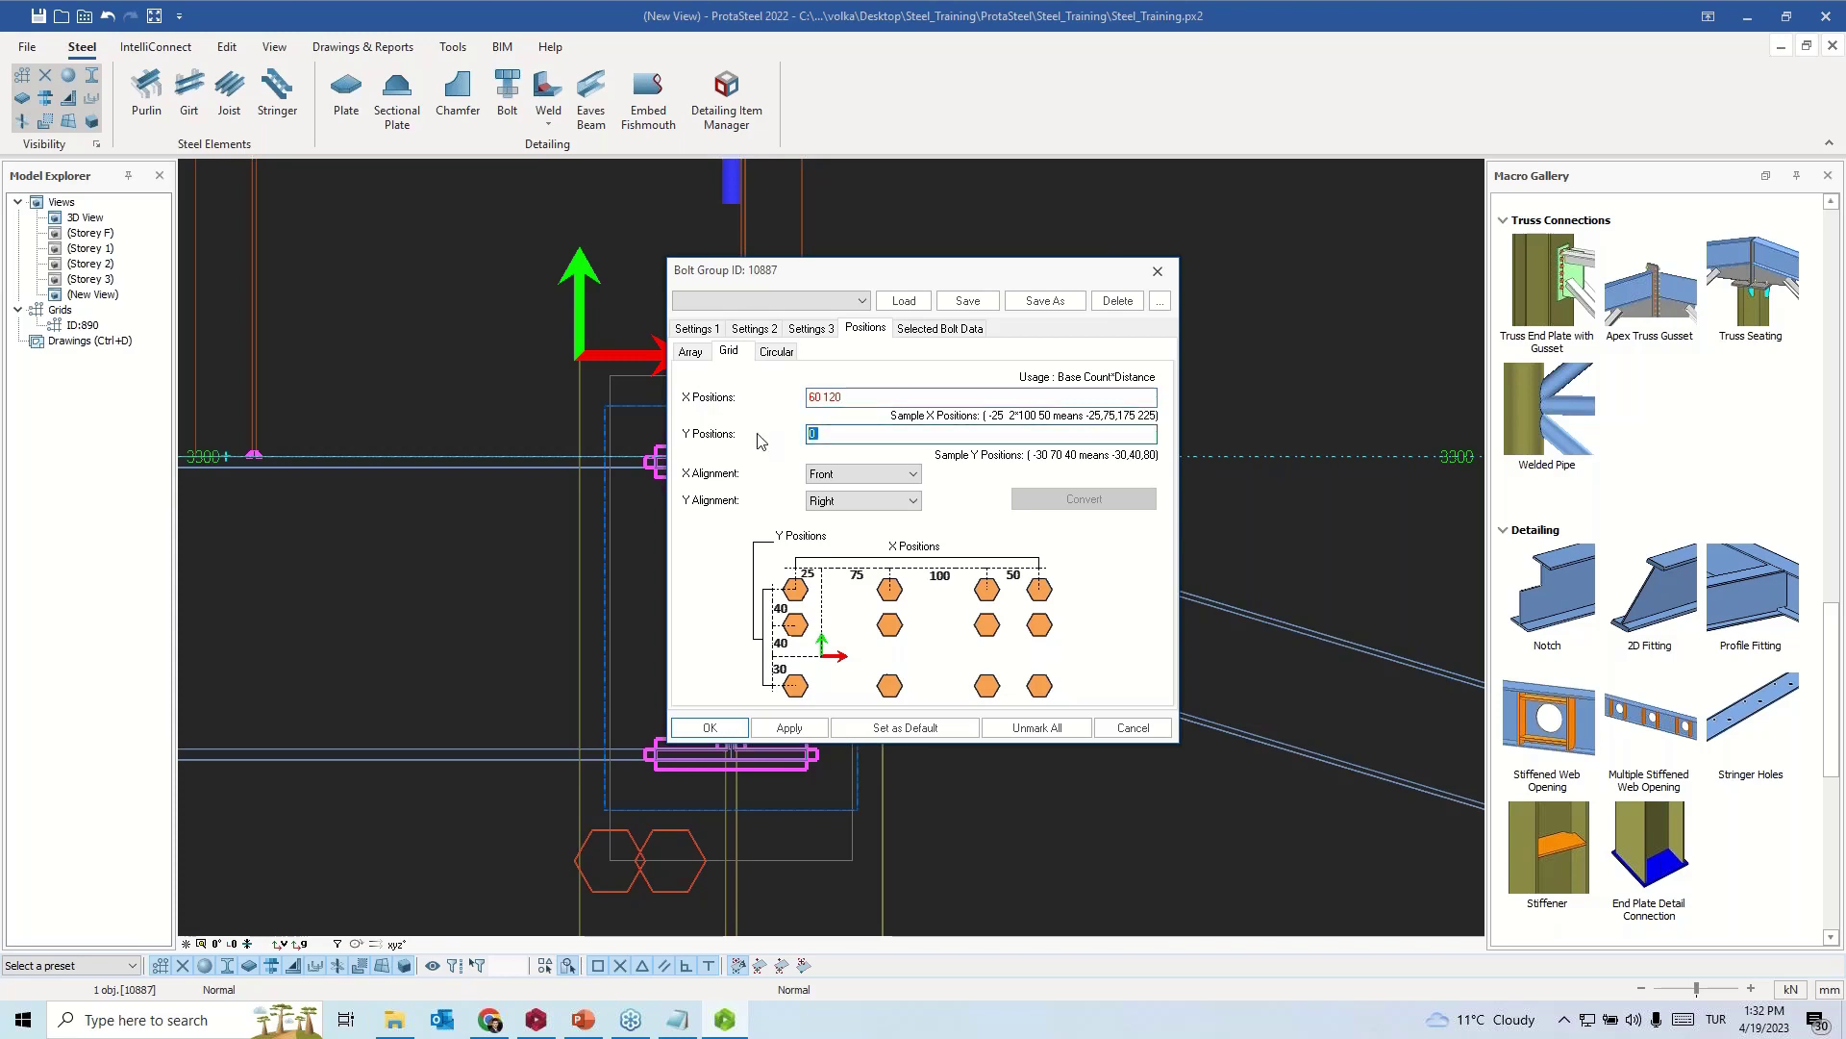
pyautogui.write('60 3*90 120')
pyautogui.click(730, 728)
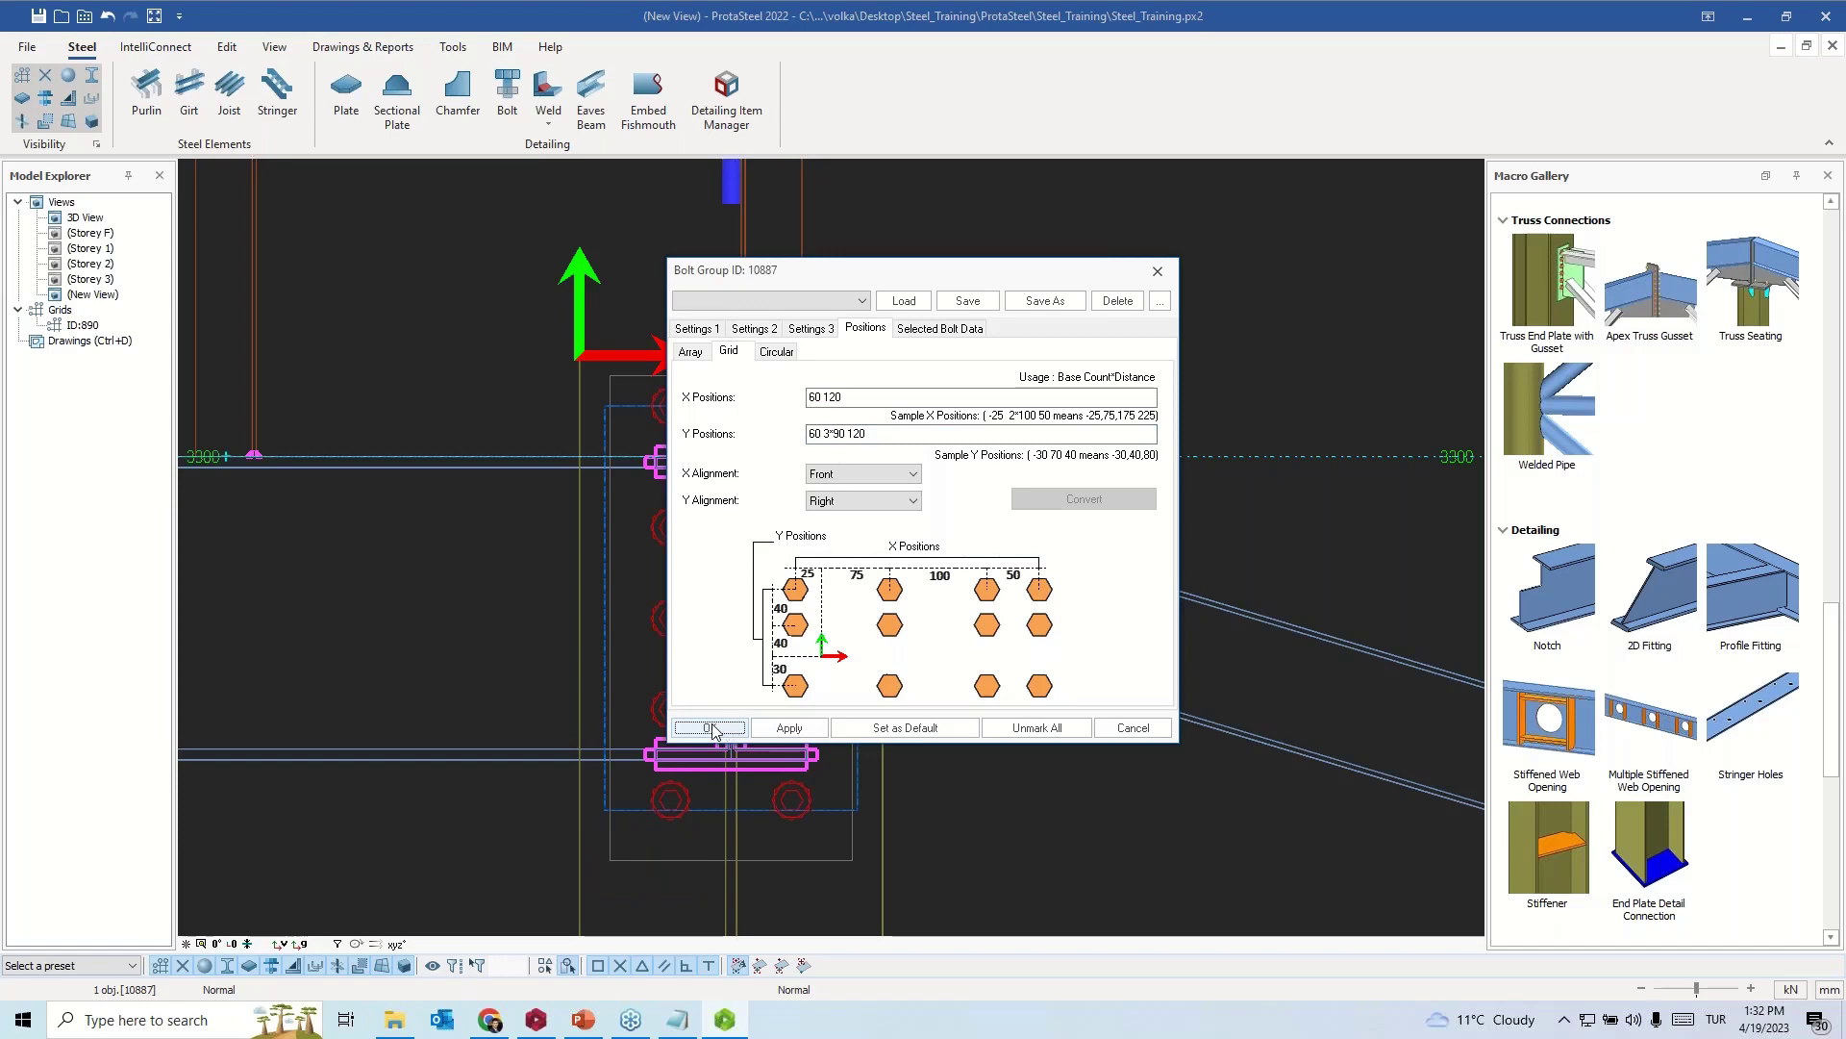
pyautogui.click(712, 728)
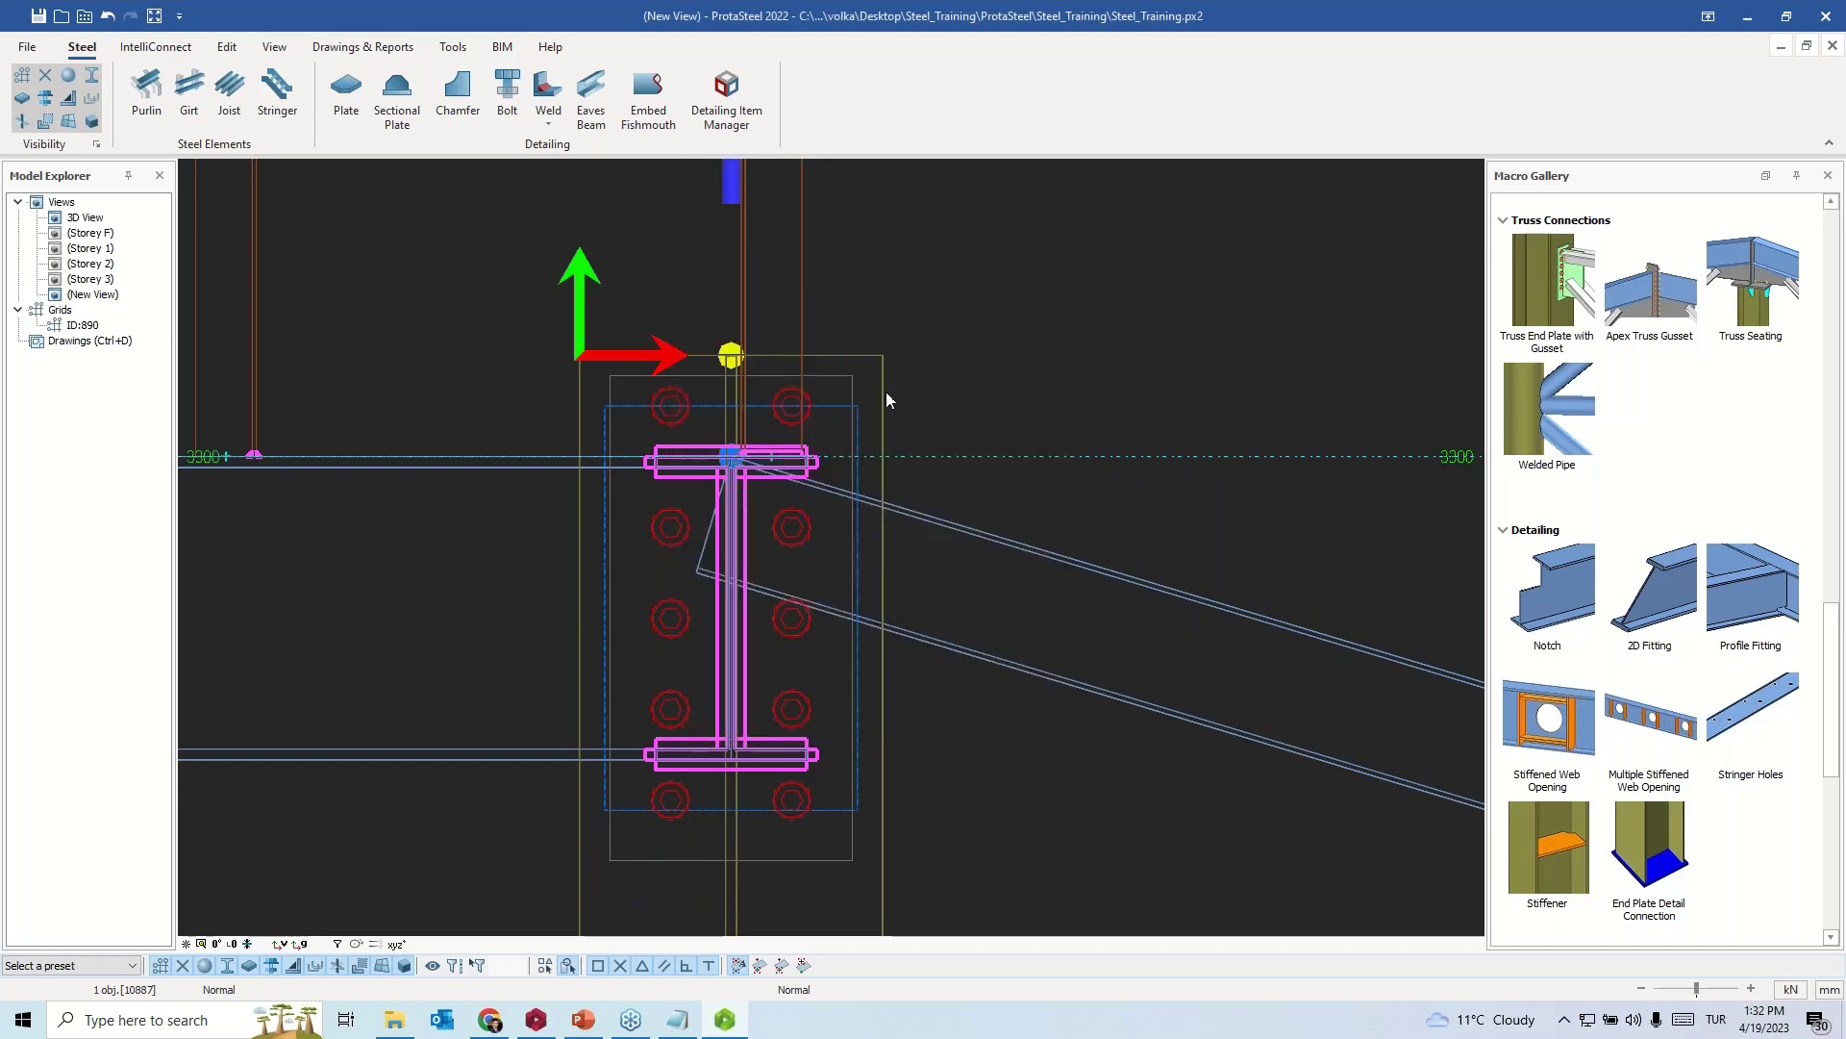
# - In 3D view, add a column stiffener pair level with the end plate's top
pyautogui.doubleClick(85, 218)
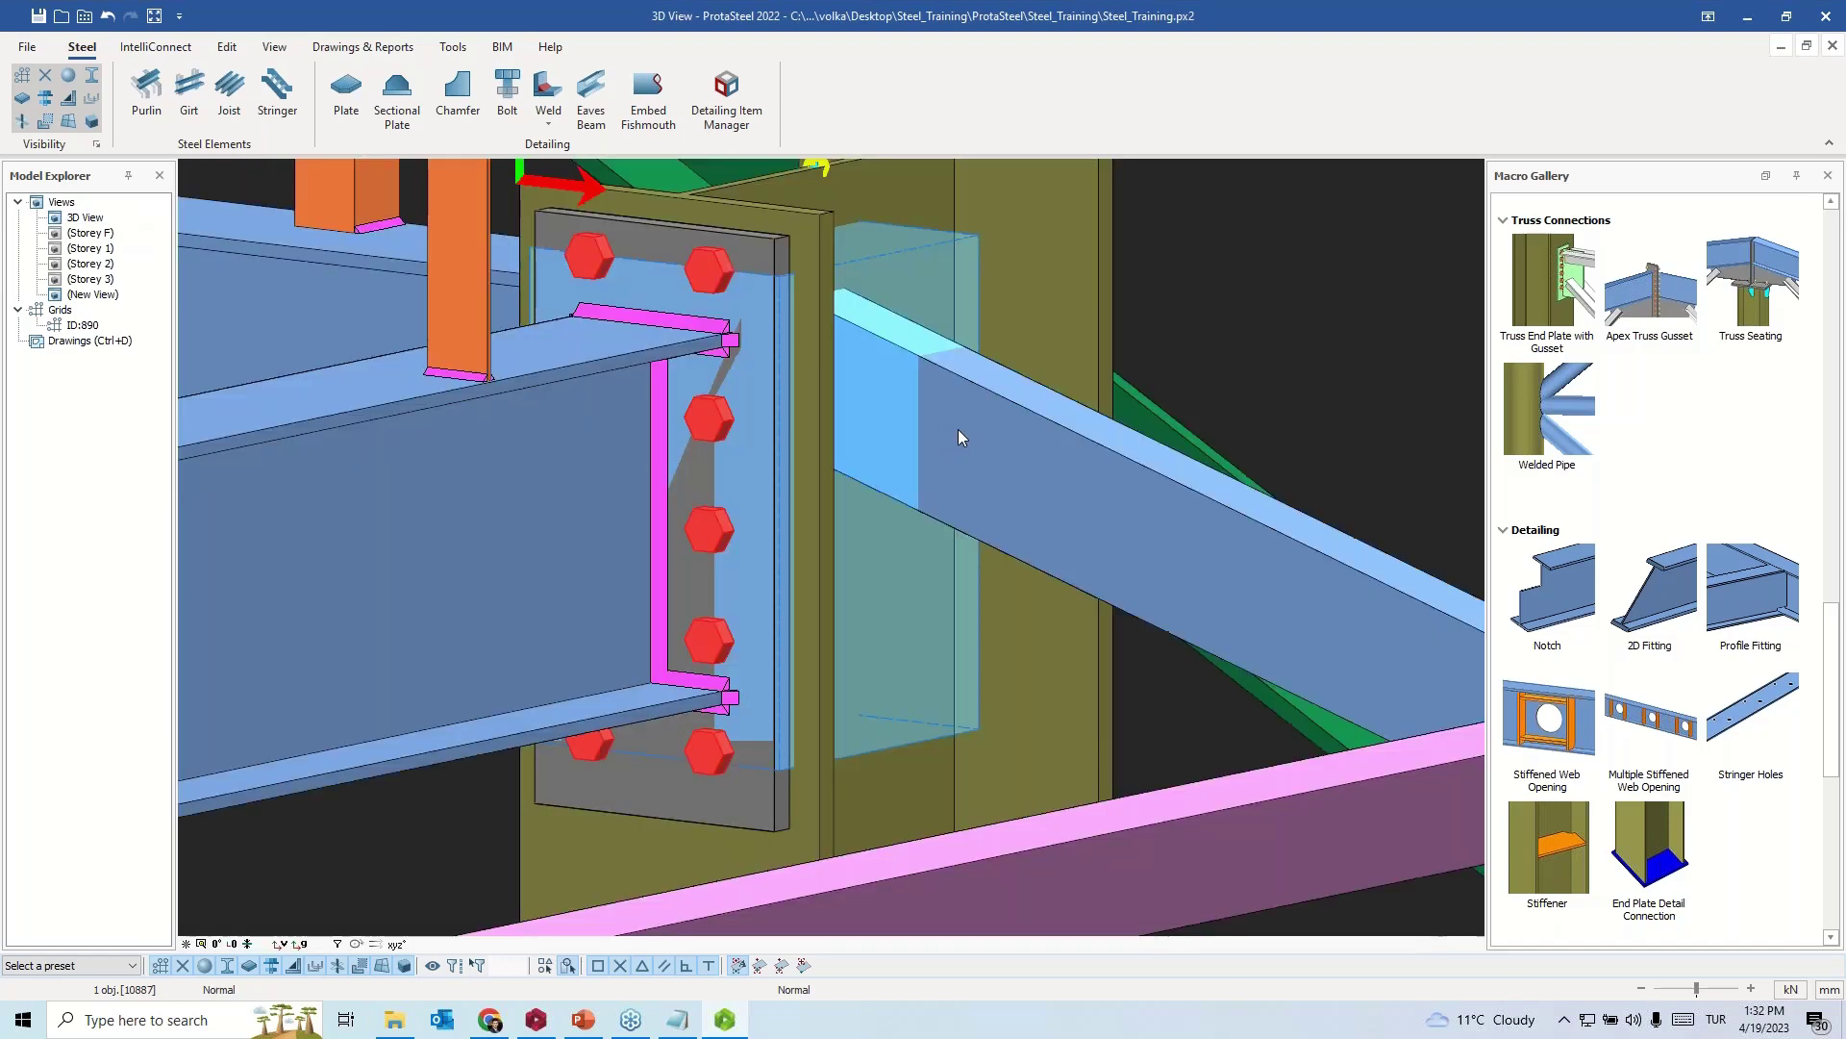
pyautogui.click(1332, 295)
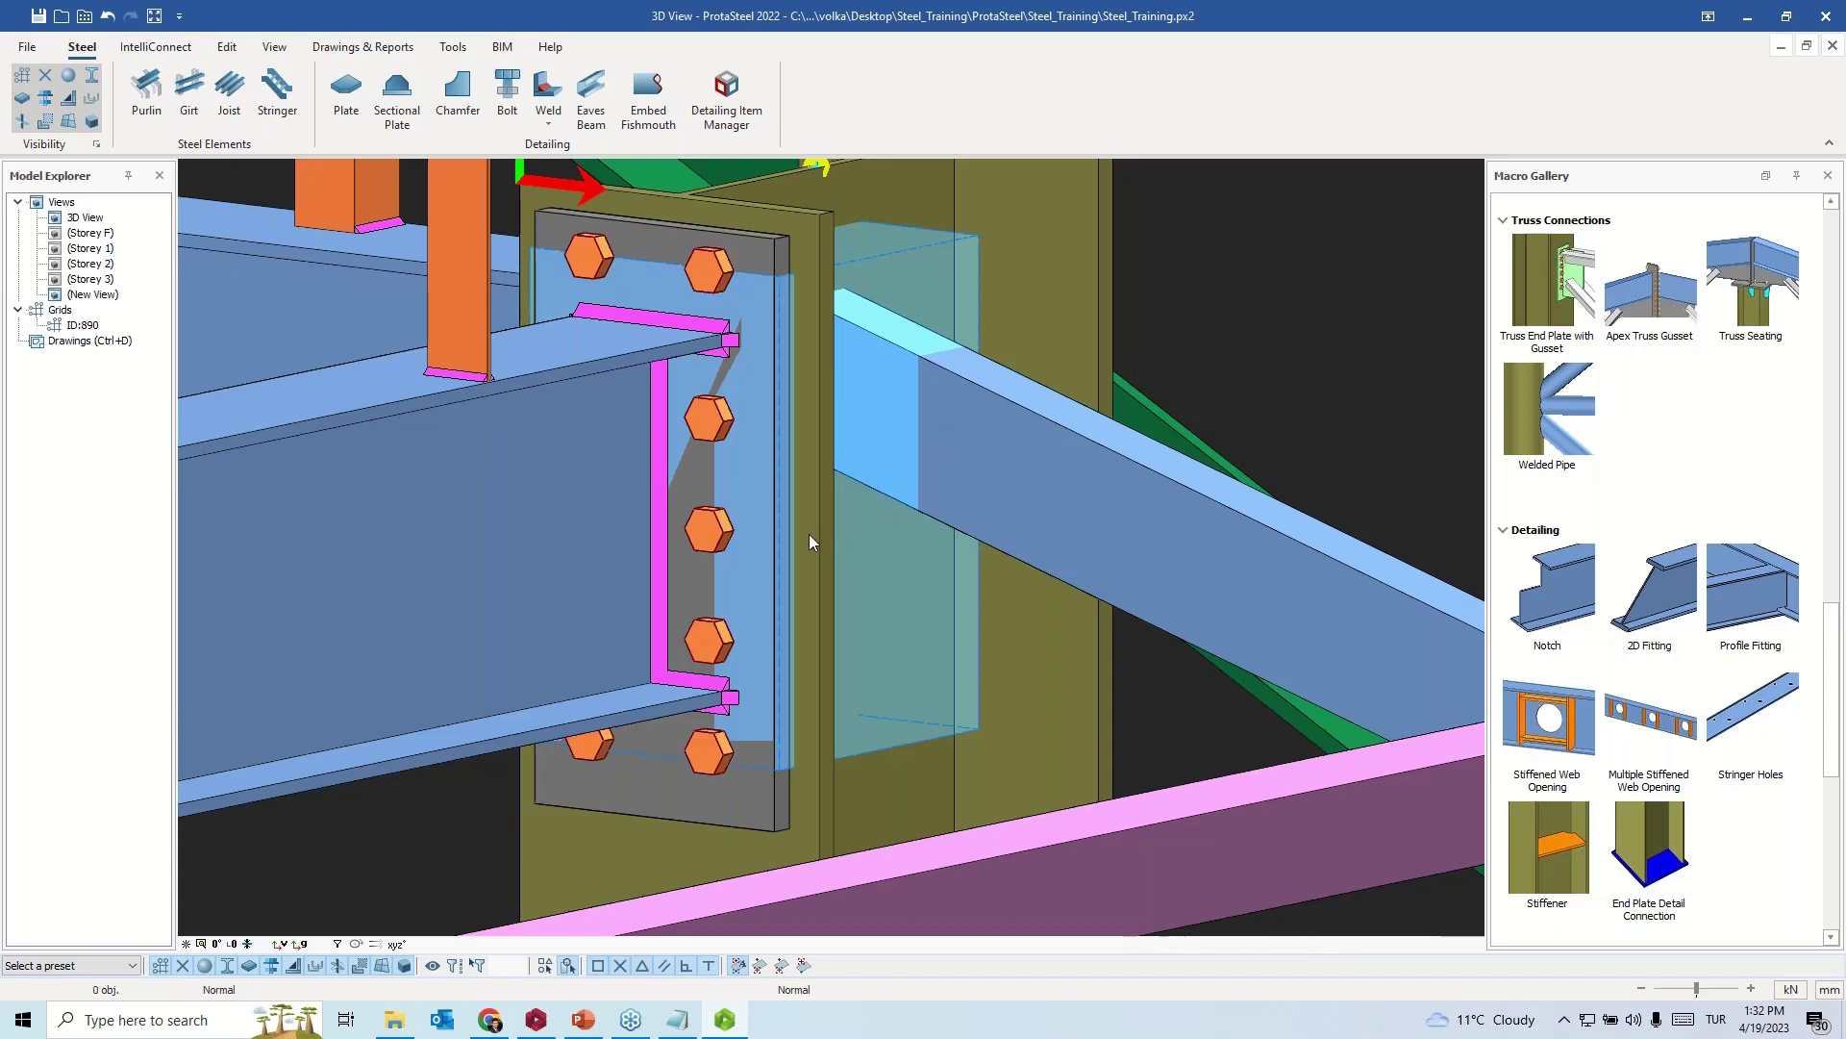
pyautogui.scroll(-3, 782, 529)
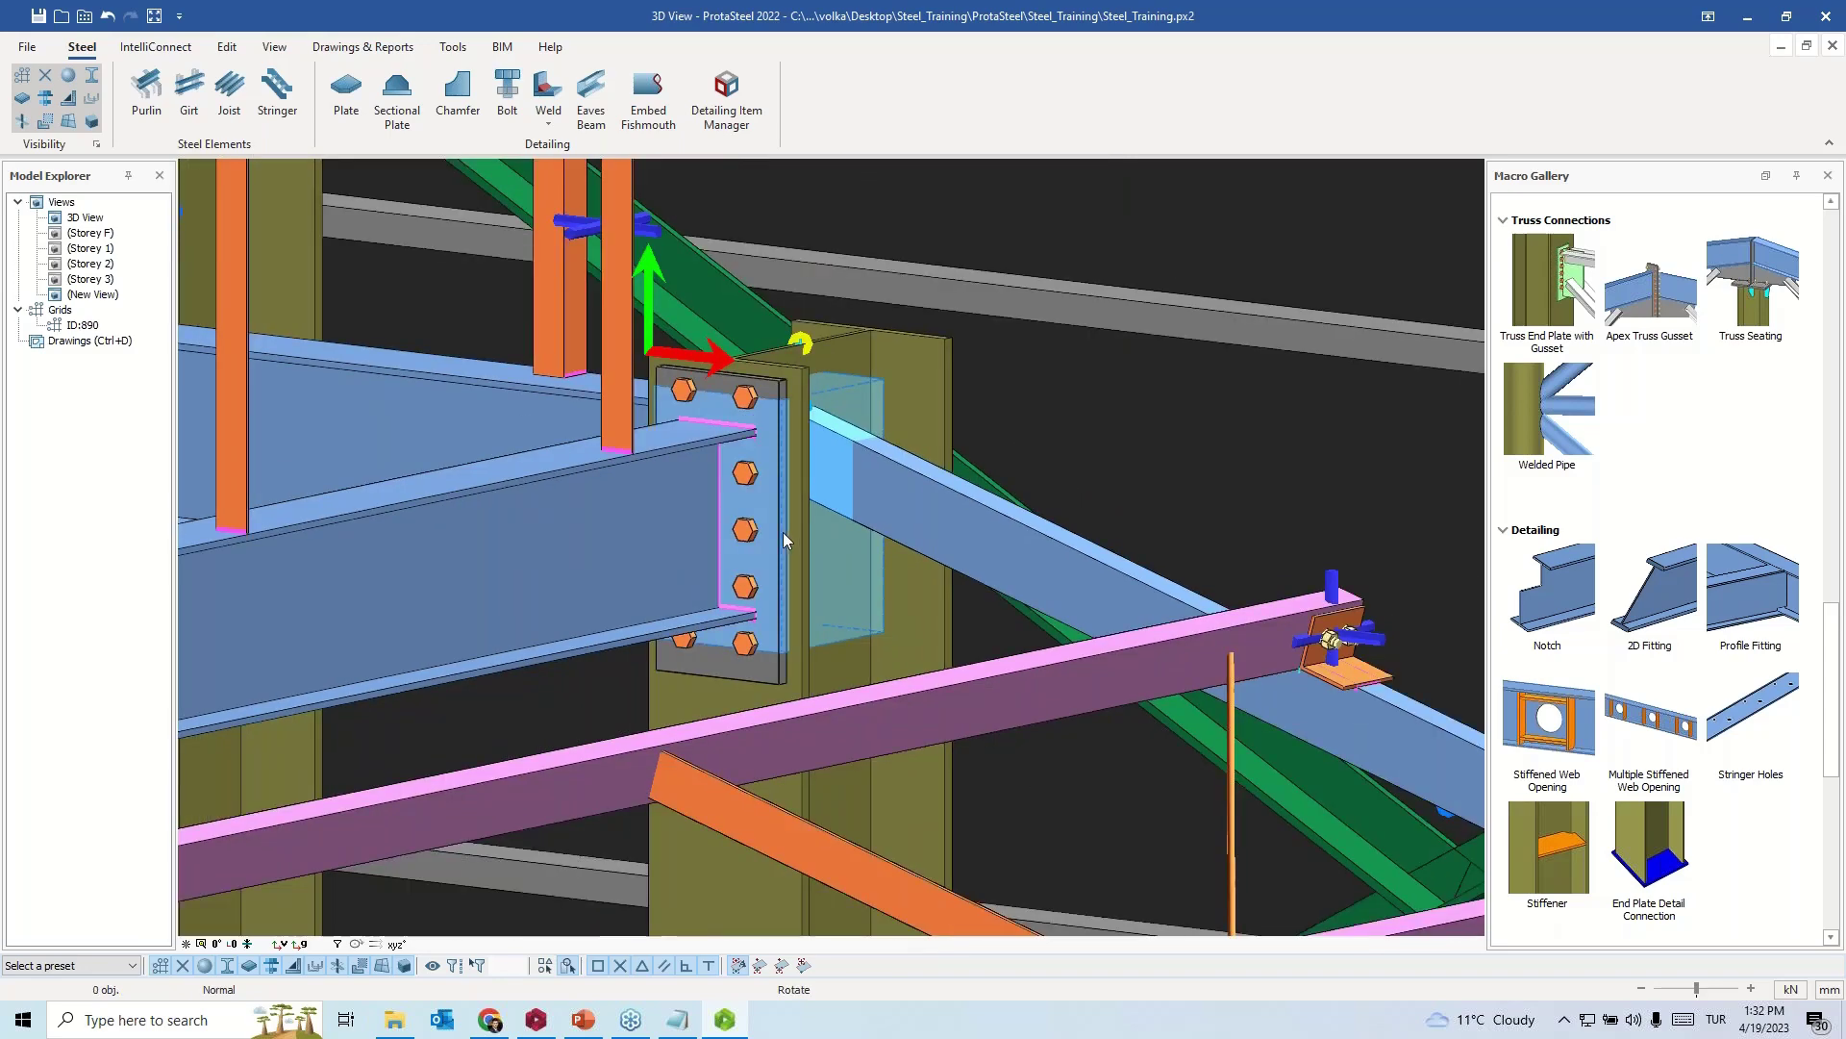
pyautogui.moveTo(783, 532); pyautogui.dragTo(726, 562, button='middle')
pyautogui.click(1550, 888)
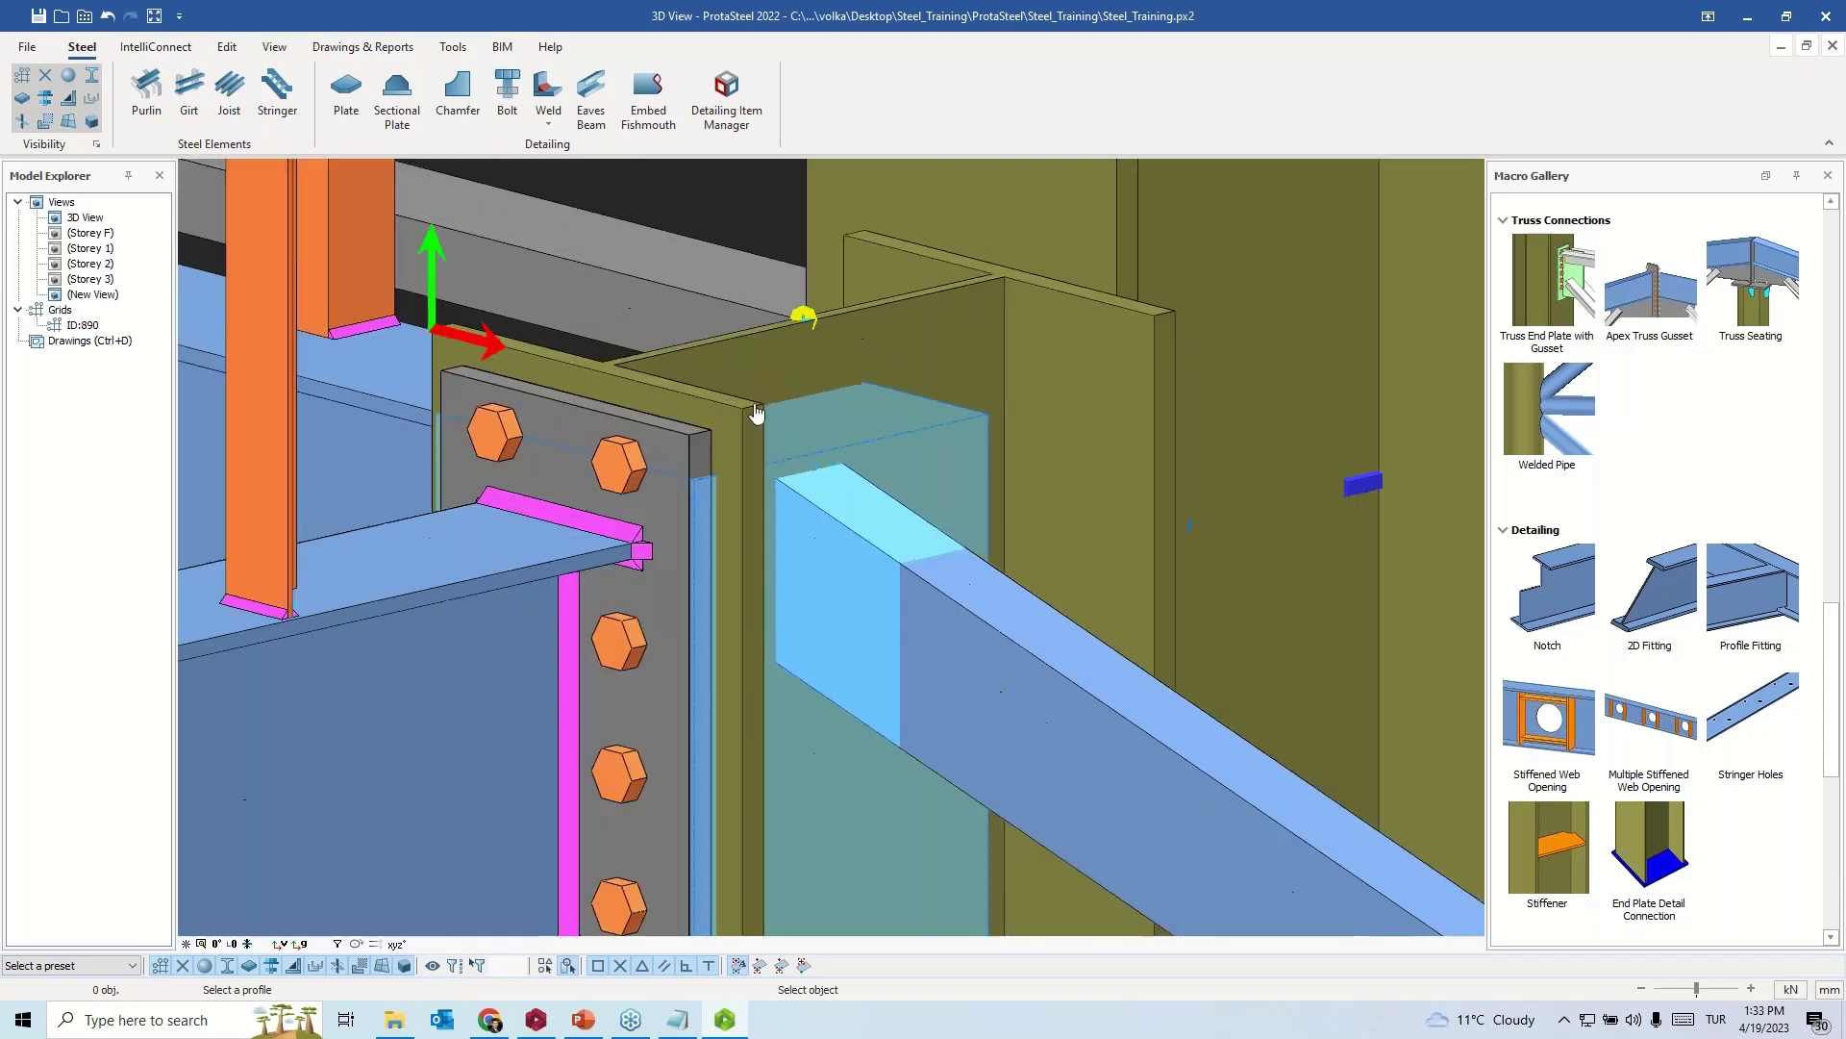
pyautogui.scroll(3, 750, 415)
pyautogui.click(748, 420)
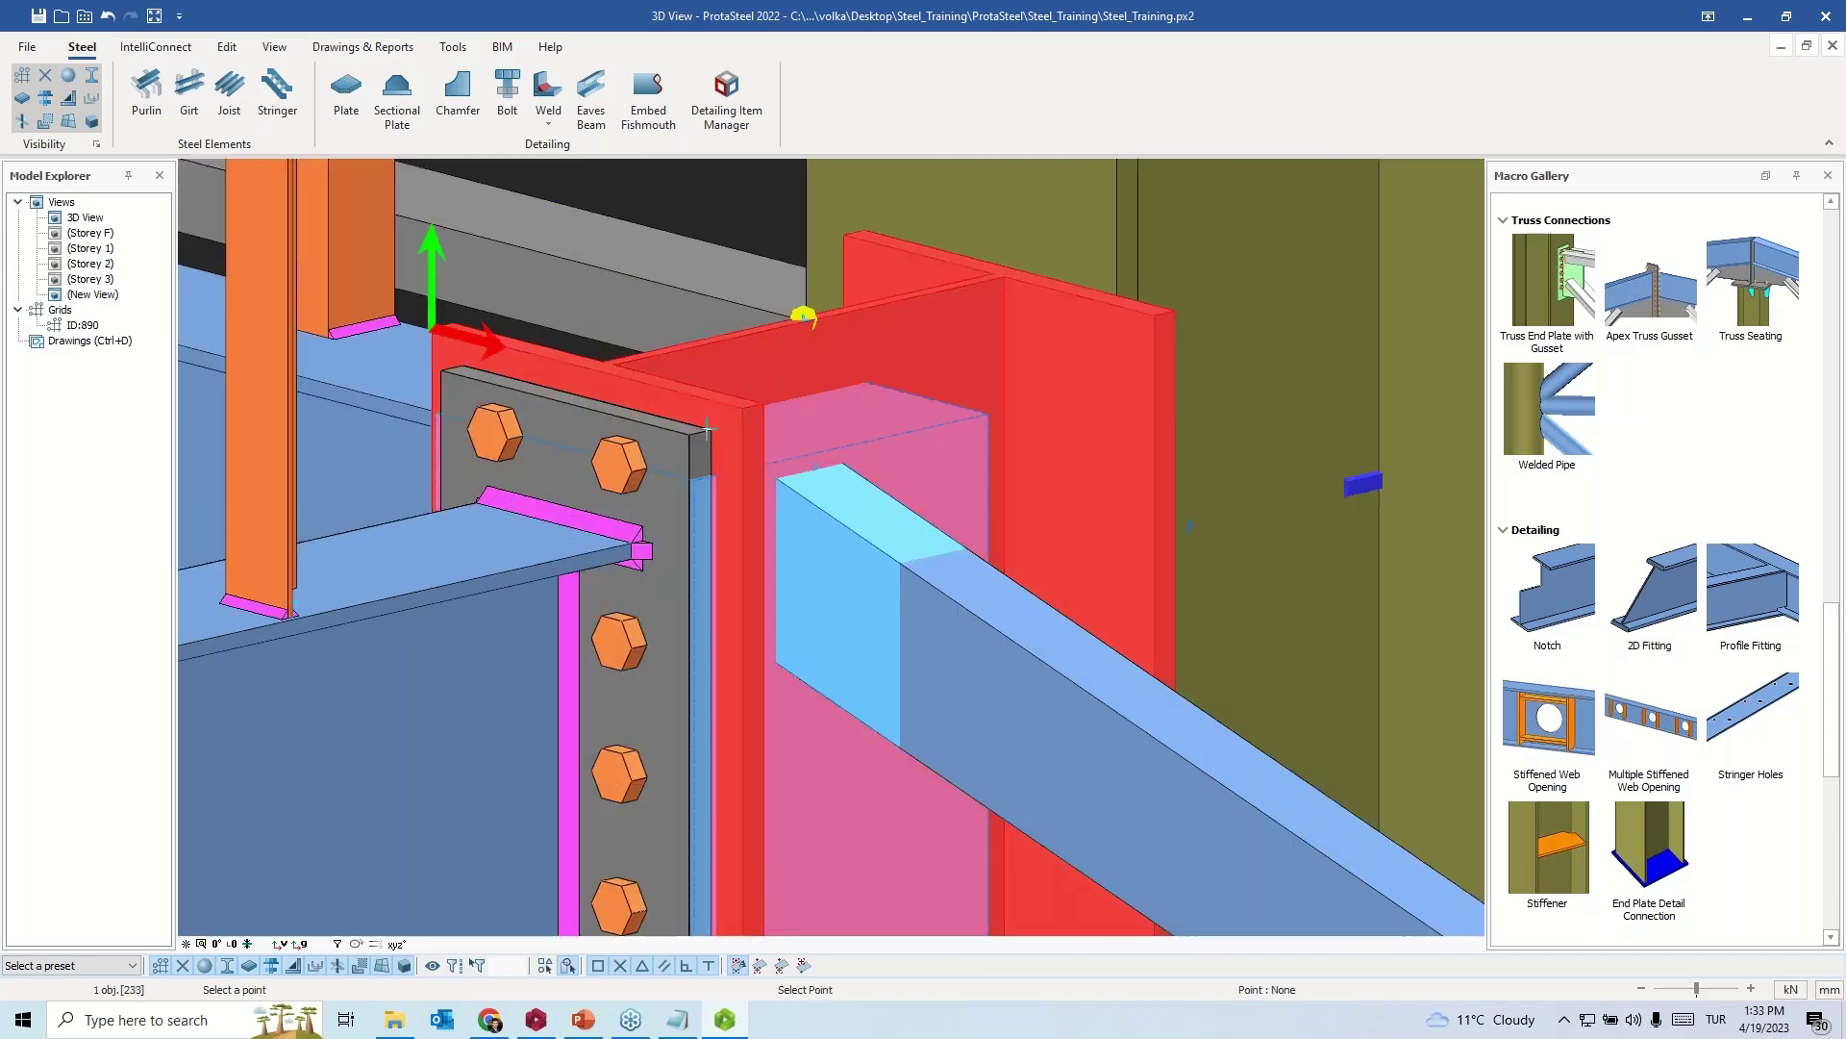
pyautogui.click(706, 432)
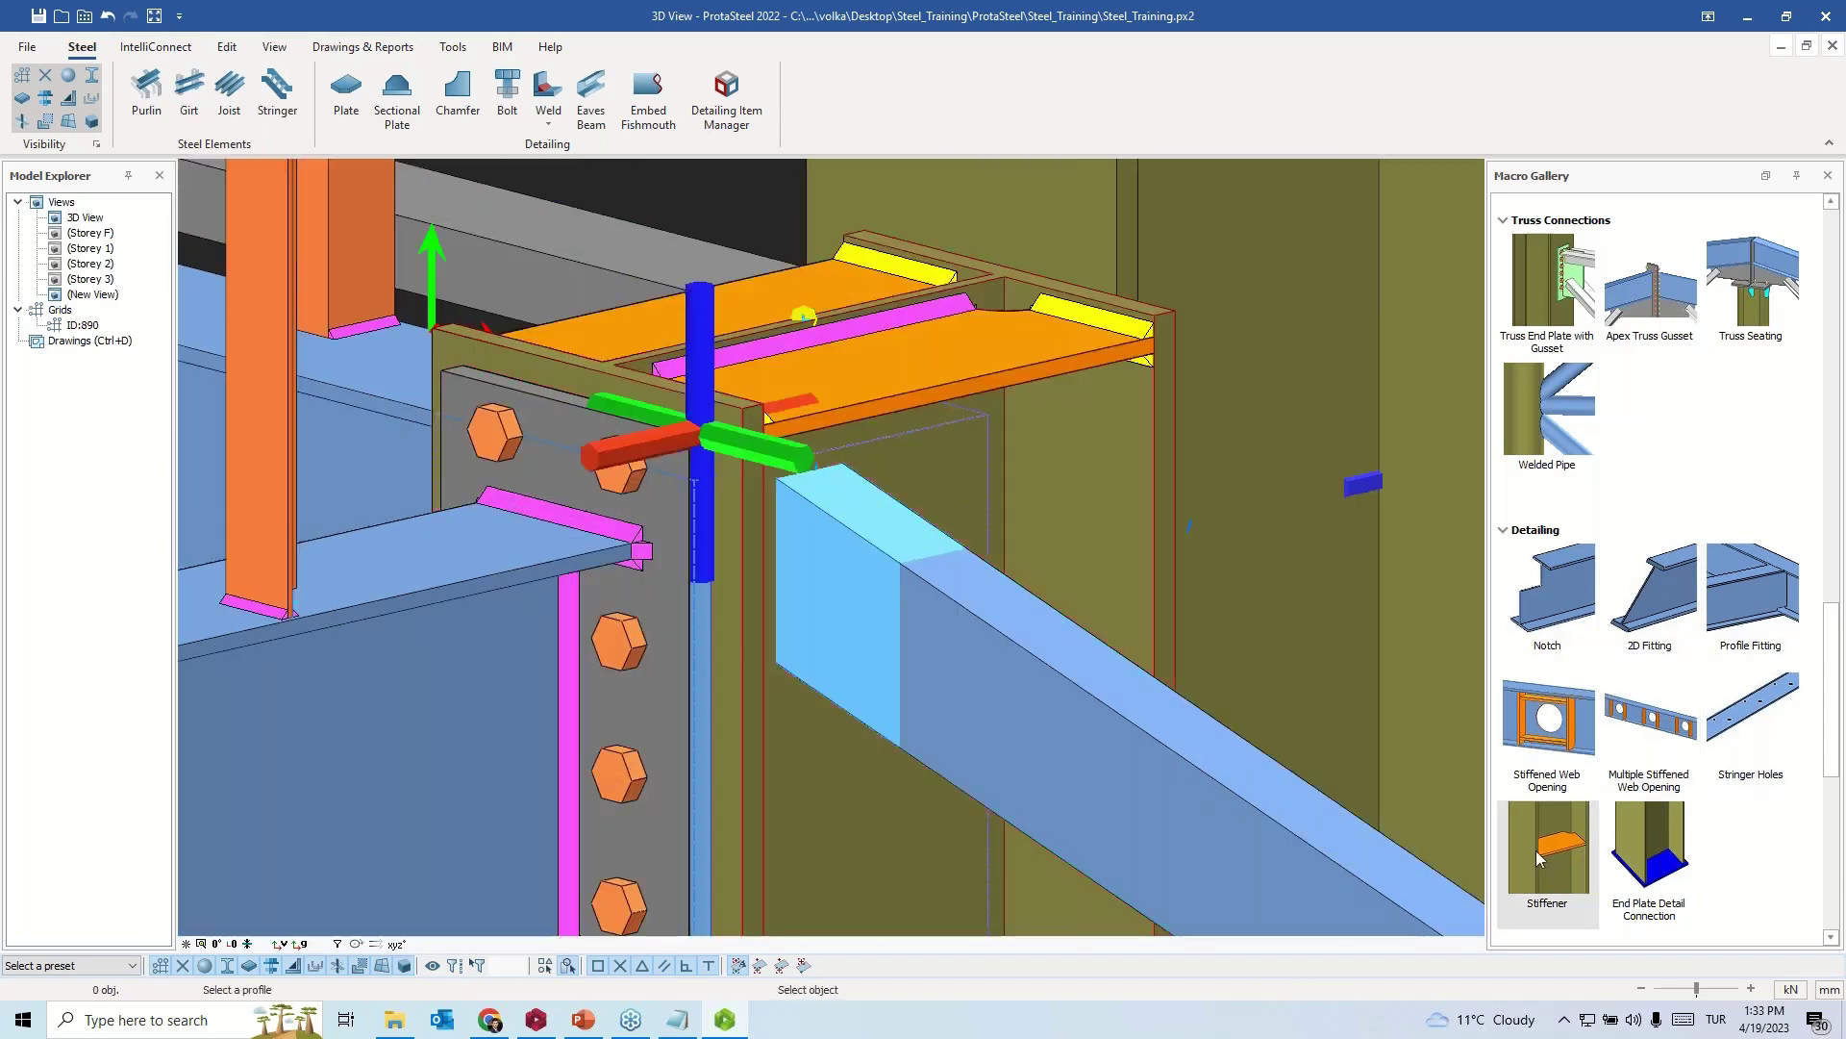
# - Add a second stiffener pair level with the end plate's bottom corner and finish placement
pyautogui.moveTo(602, 562); pyautogui.dragTo(492, 73, button='middle')
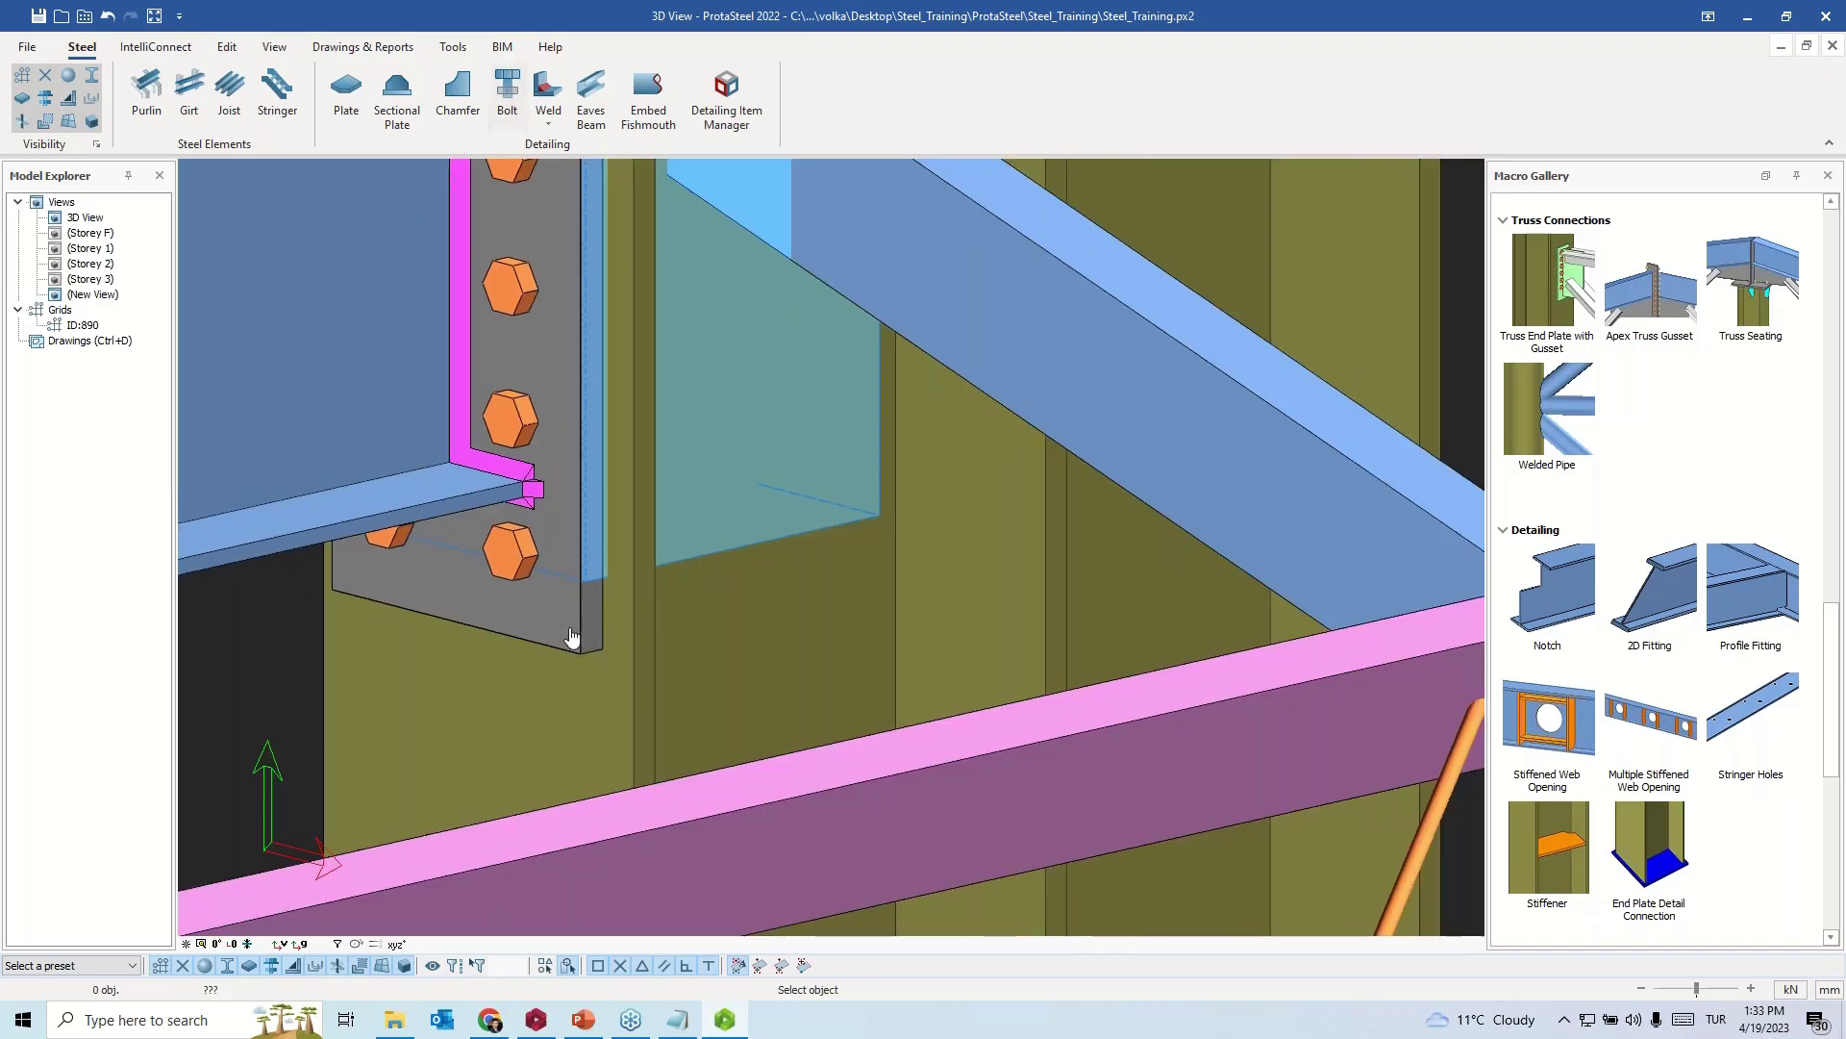
pyautogui.click(638, 651)
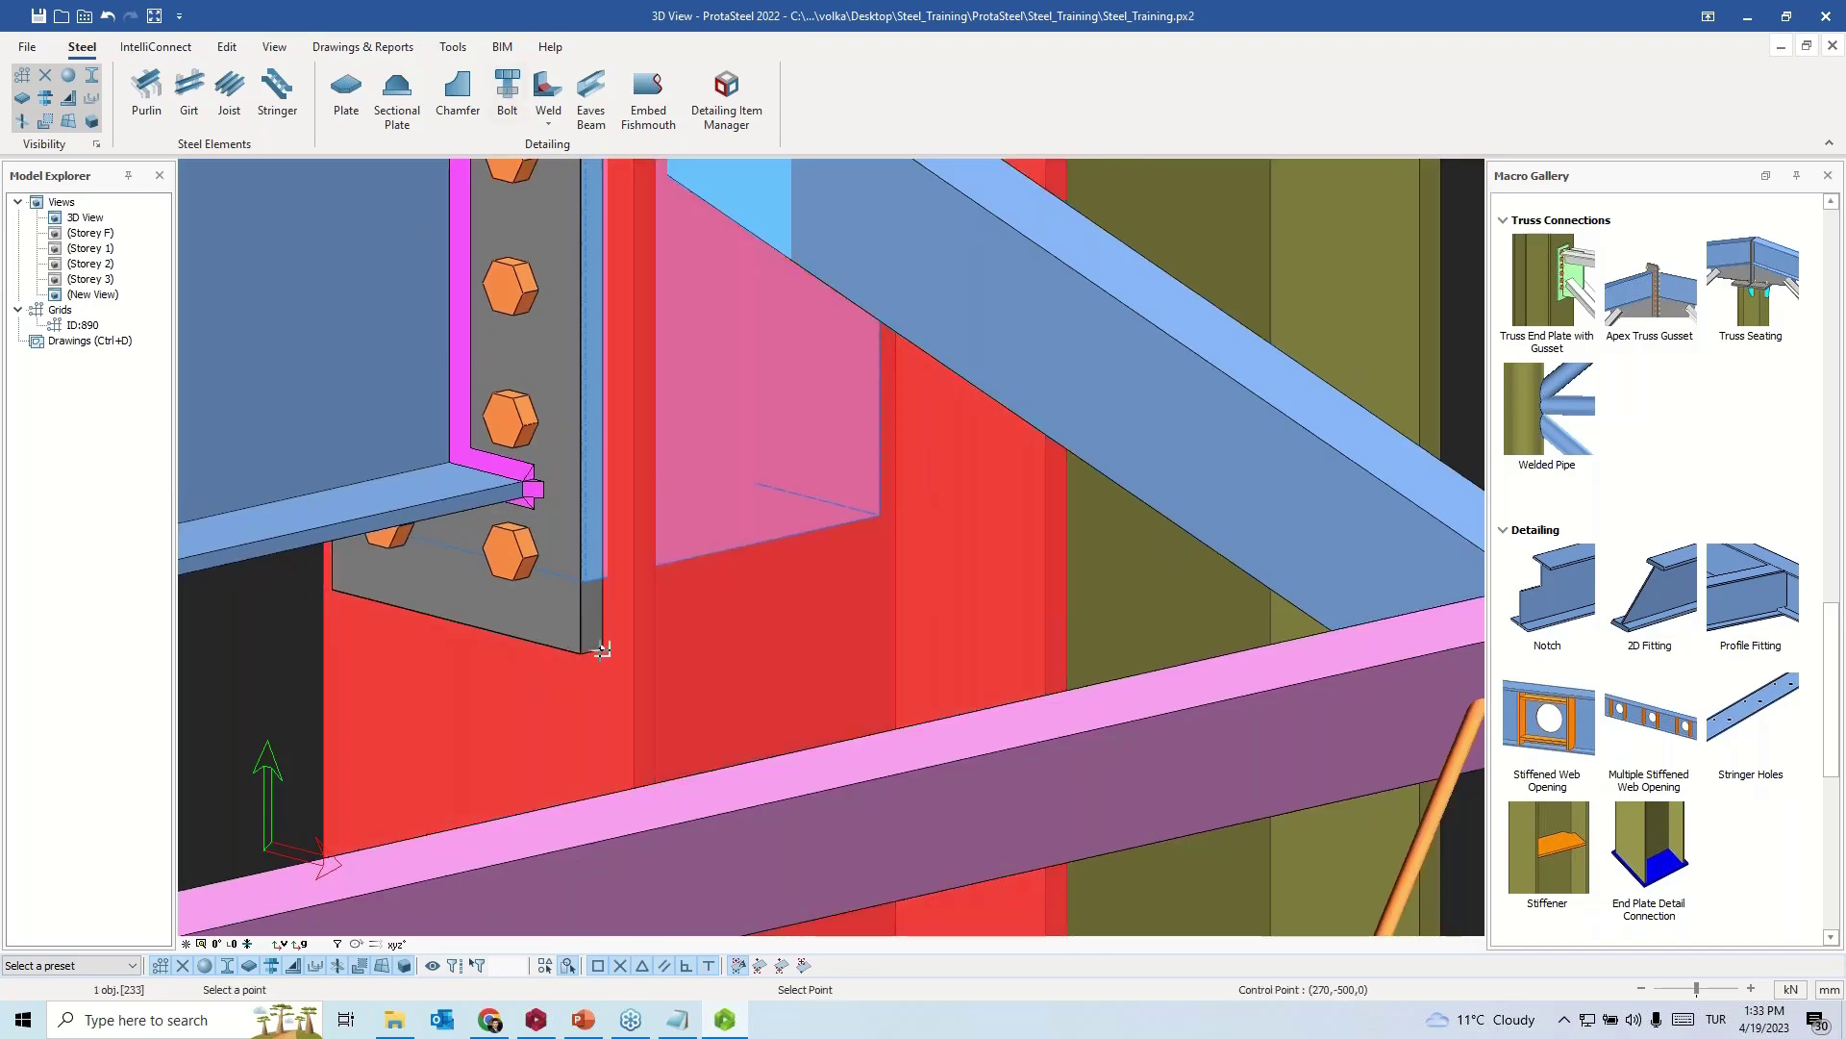
pyautogui.click(602, 649)
pyautogui.scroll(-5, 1192, 279)
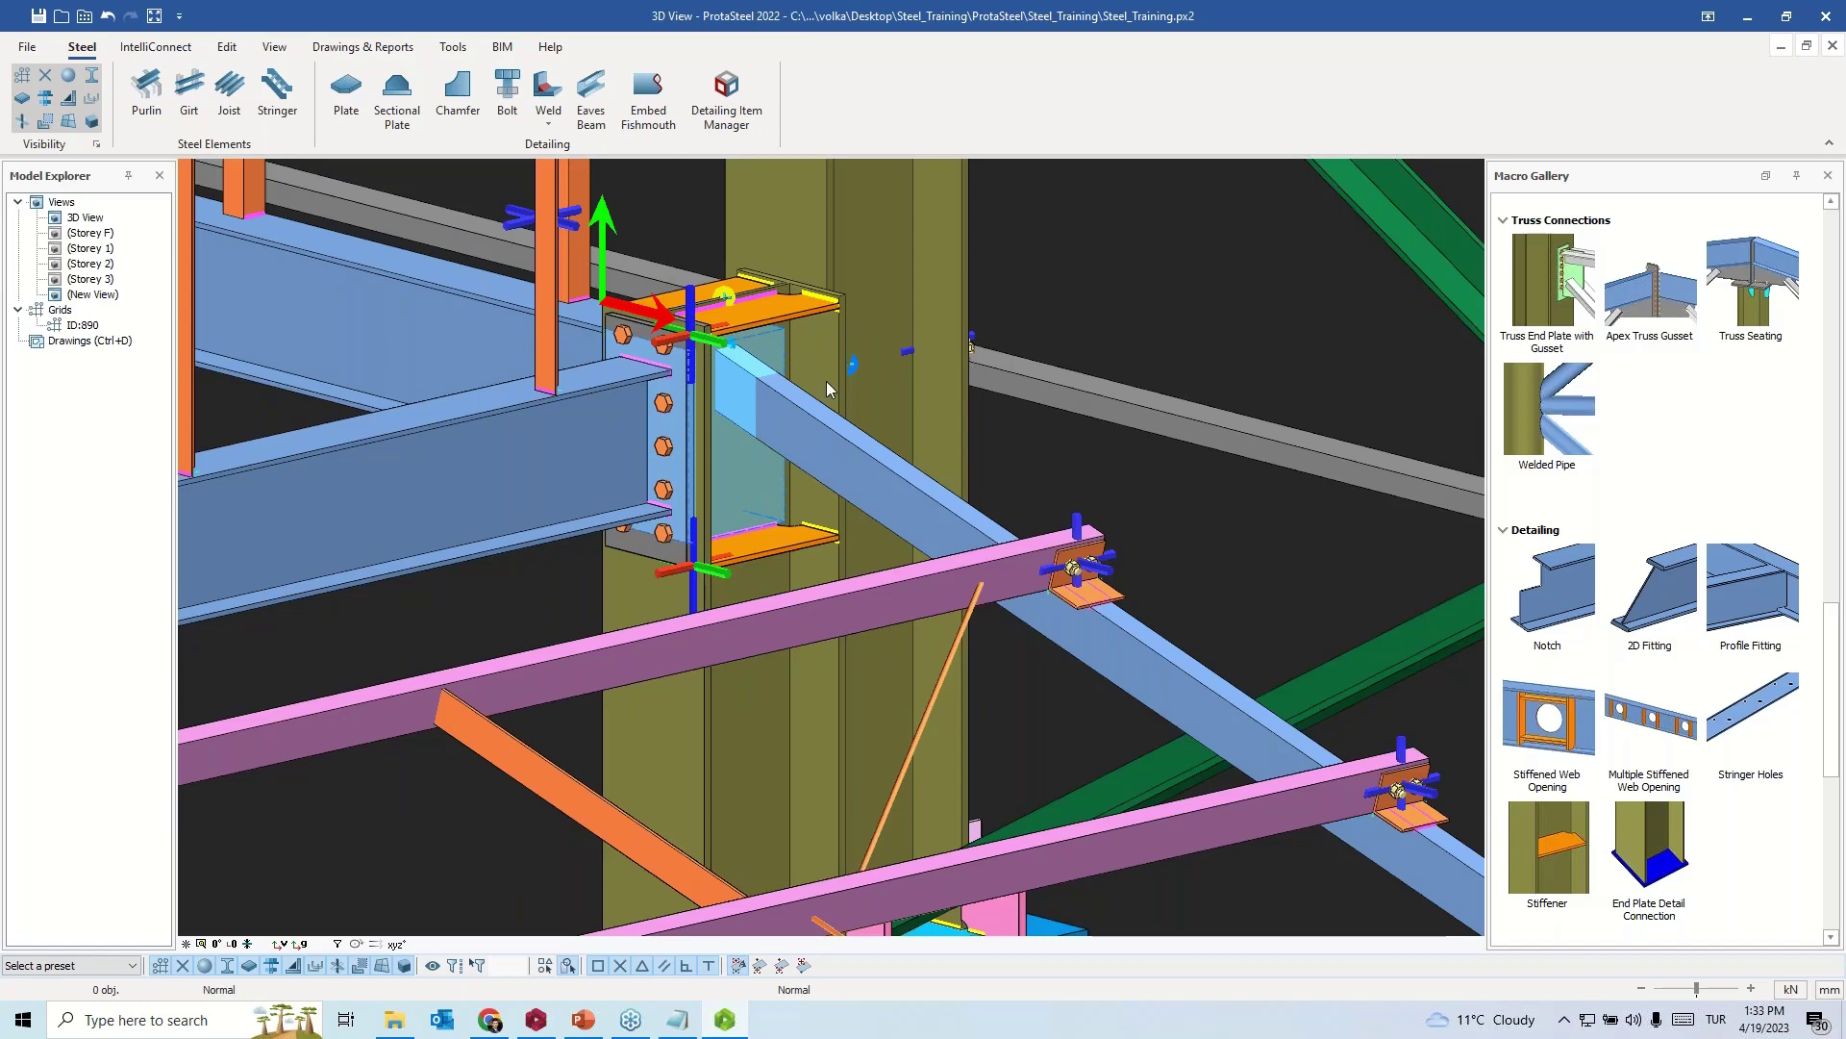
pyautogui.rightClick(718, 486)
pyautogui.click(766, 304)
pyautogui.scroll(2, 615, 349)
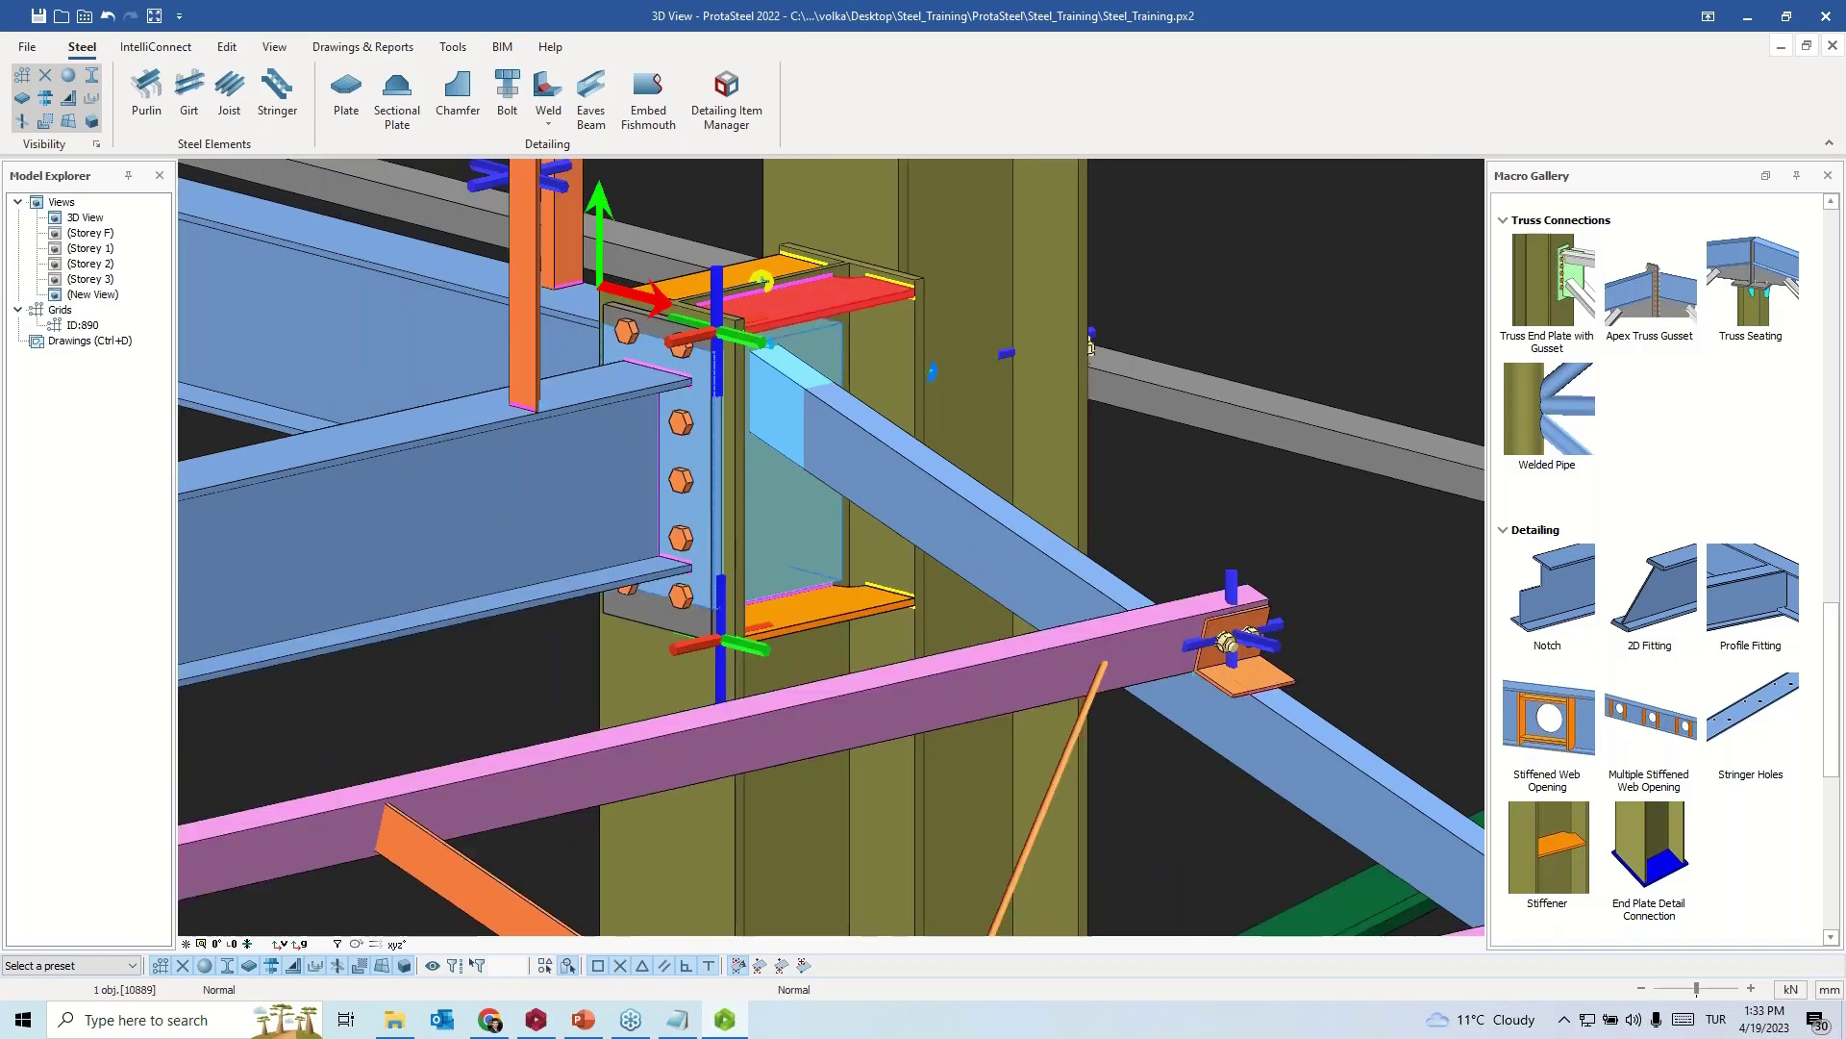
pyautogui.scroll(5, 770, 288)
pyautogui.moveTo(222, 414); pyautogui.dragTo(446, 379, button='middle')
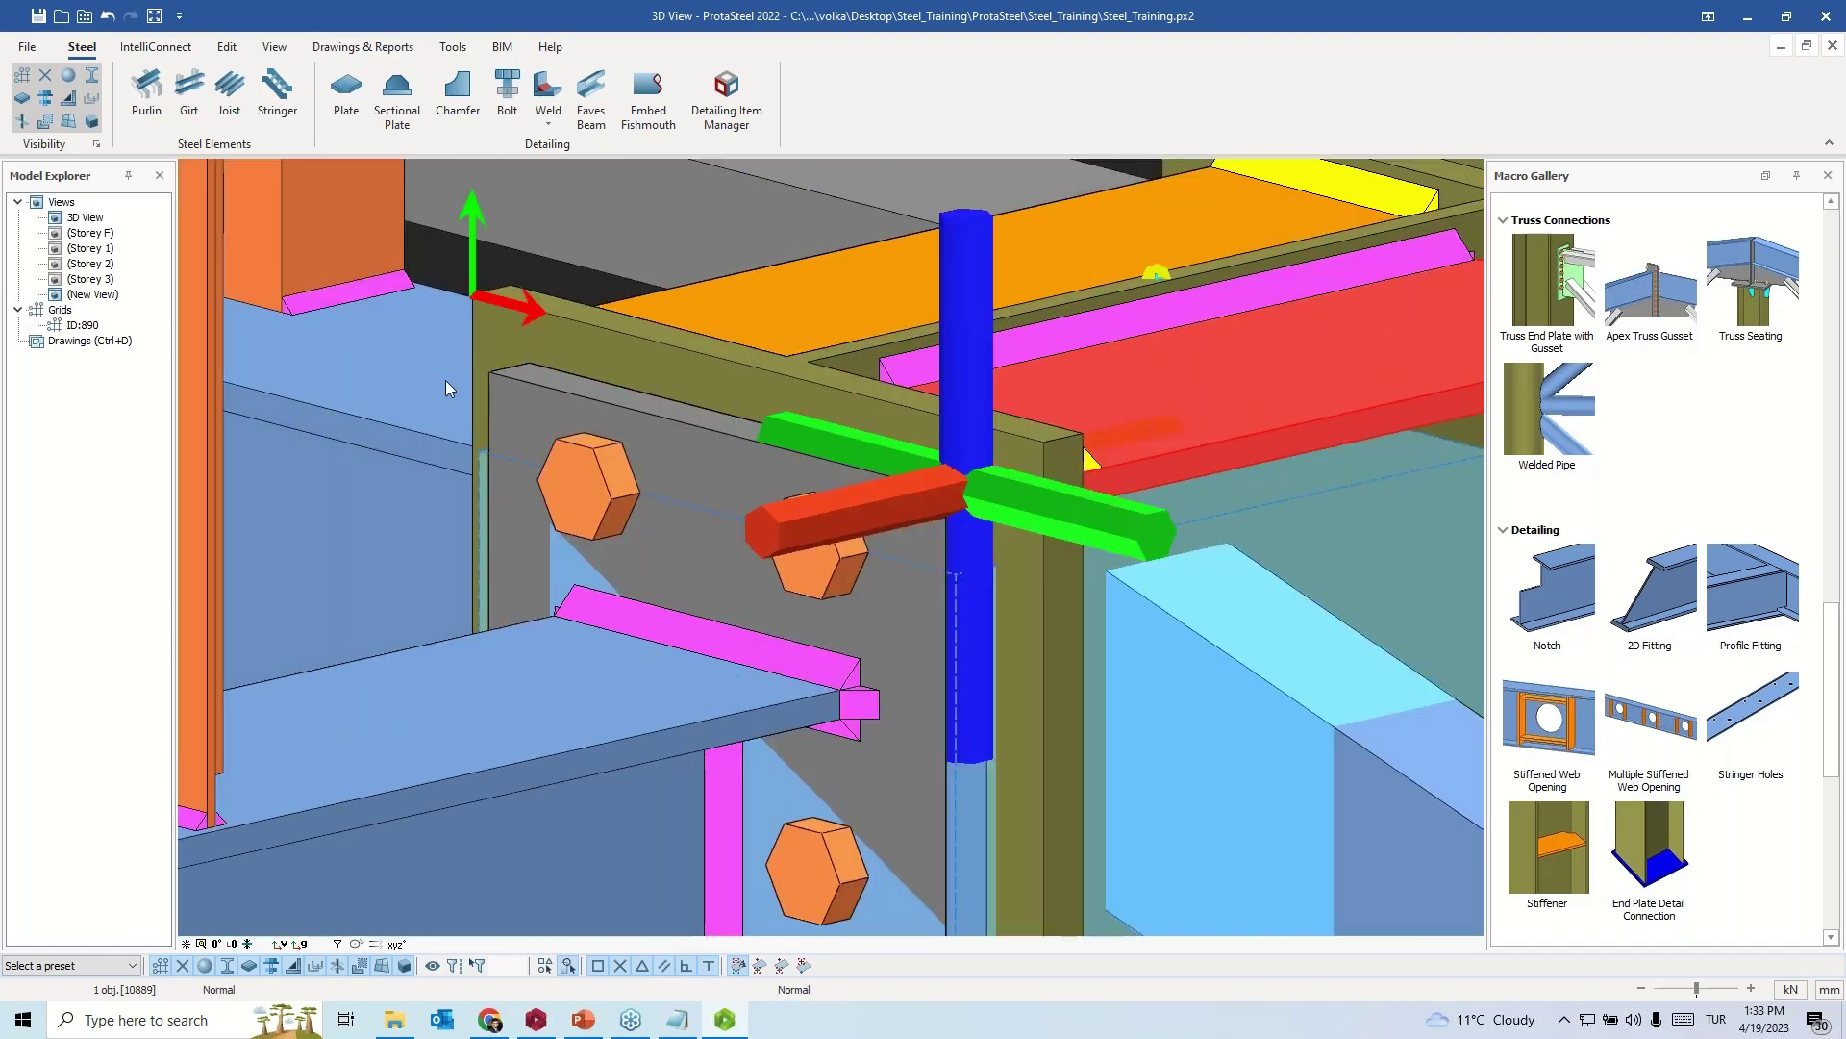
# - Apply a Type 3 chamfer with radius 30 to the selected end plate corner
pyautogui.click(500, 380)
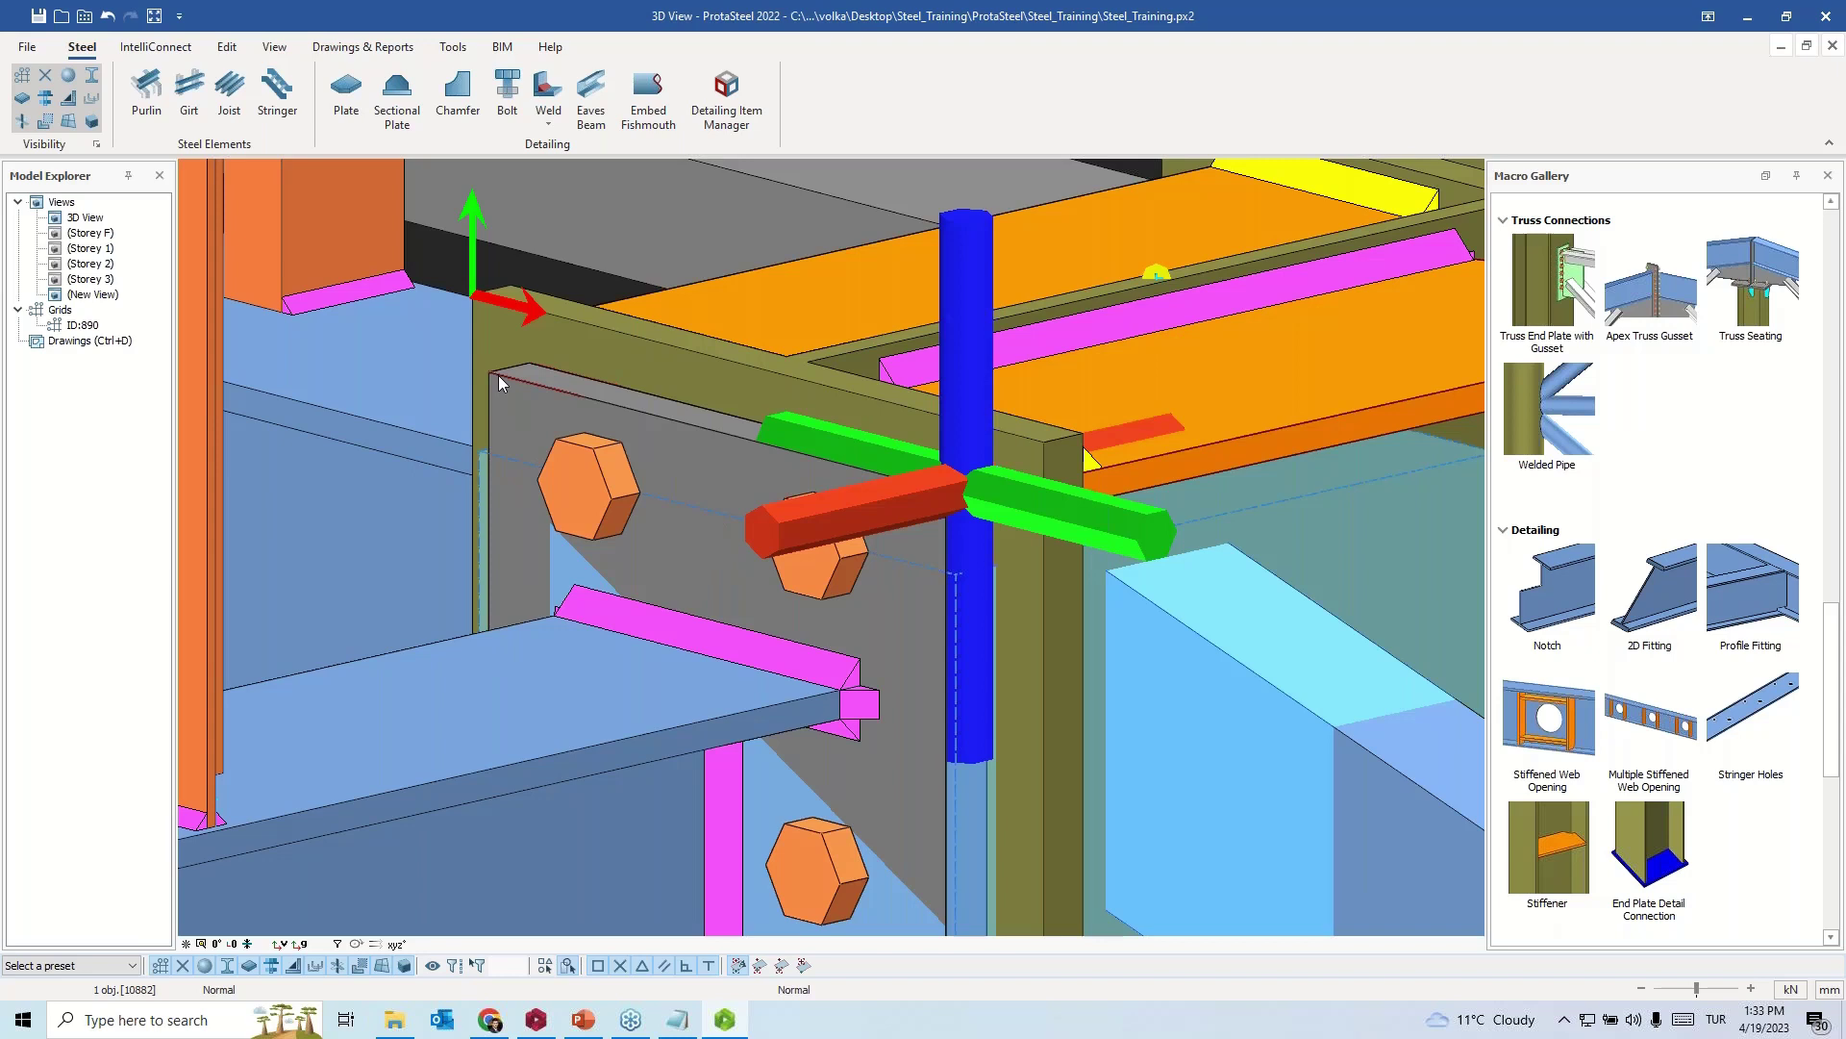
pyautogui.click(498, 375)
pyautogui.click(1022, 469)
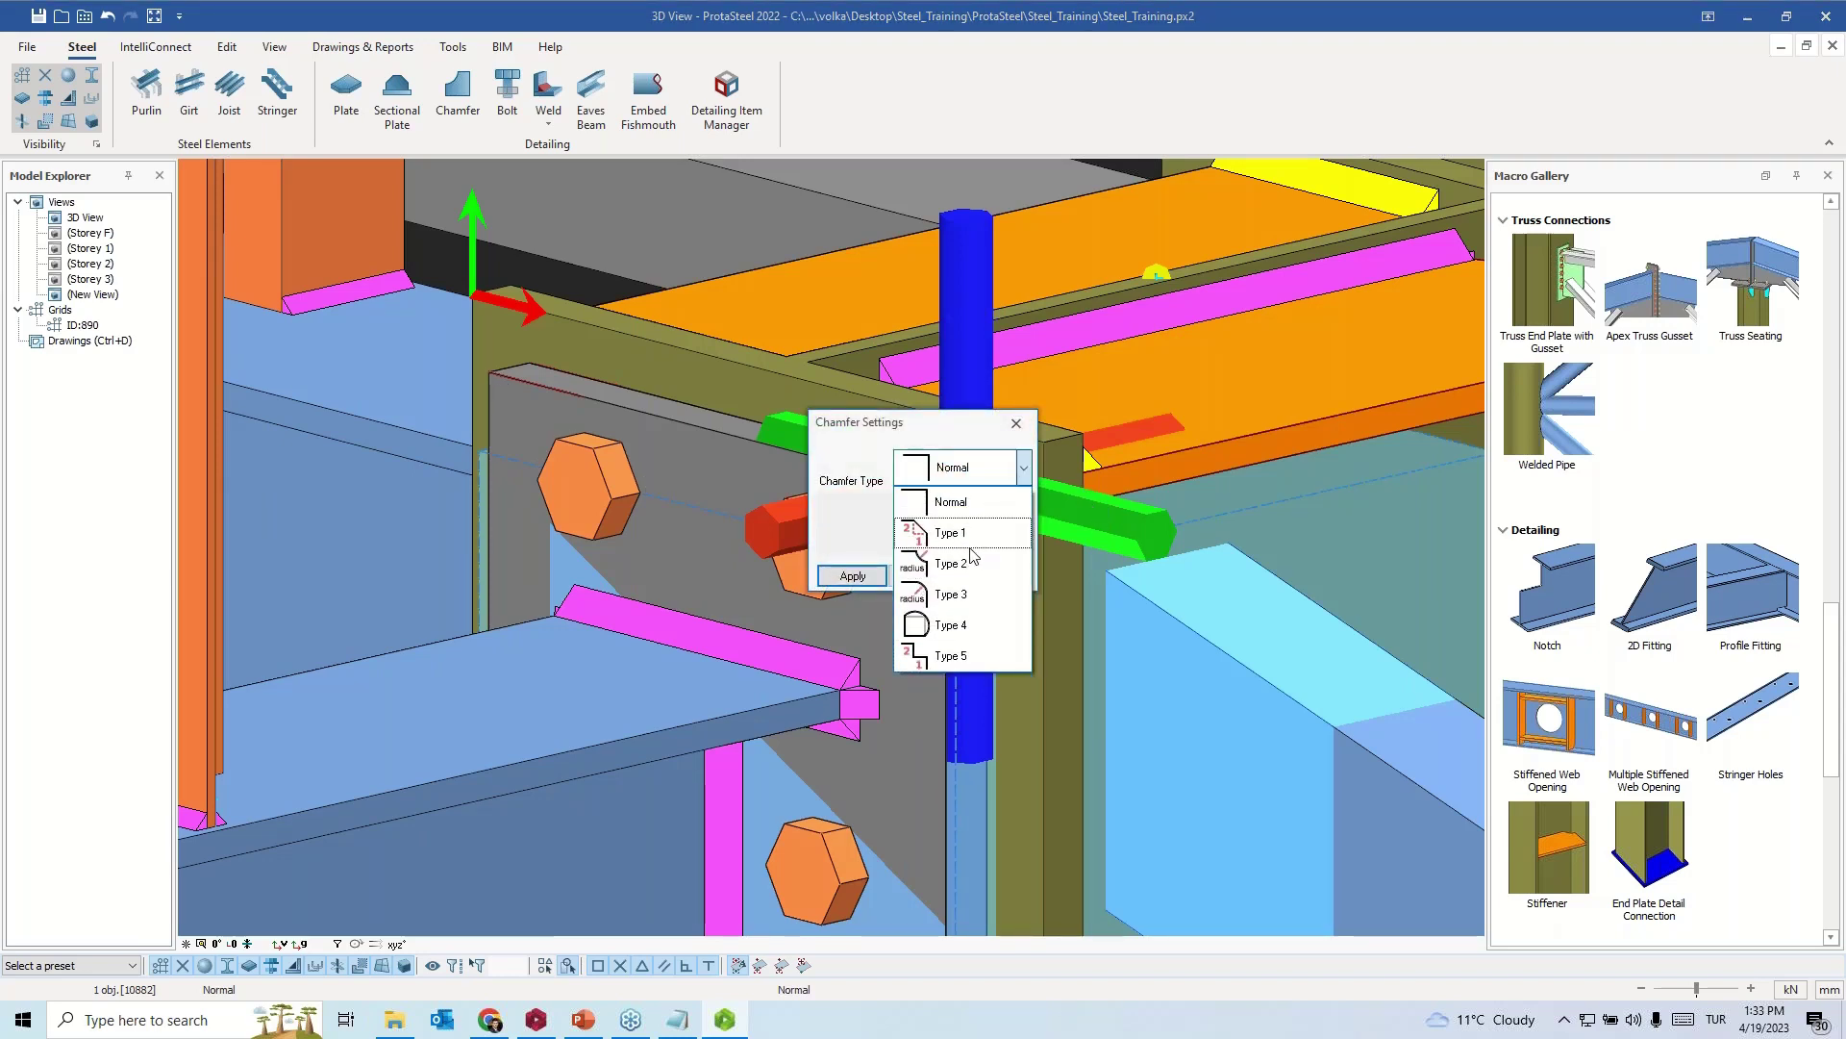
pyautogui.click(944, 596)
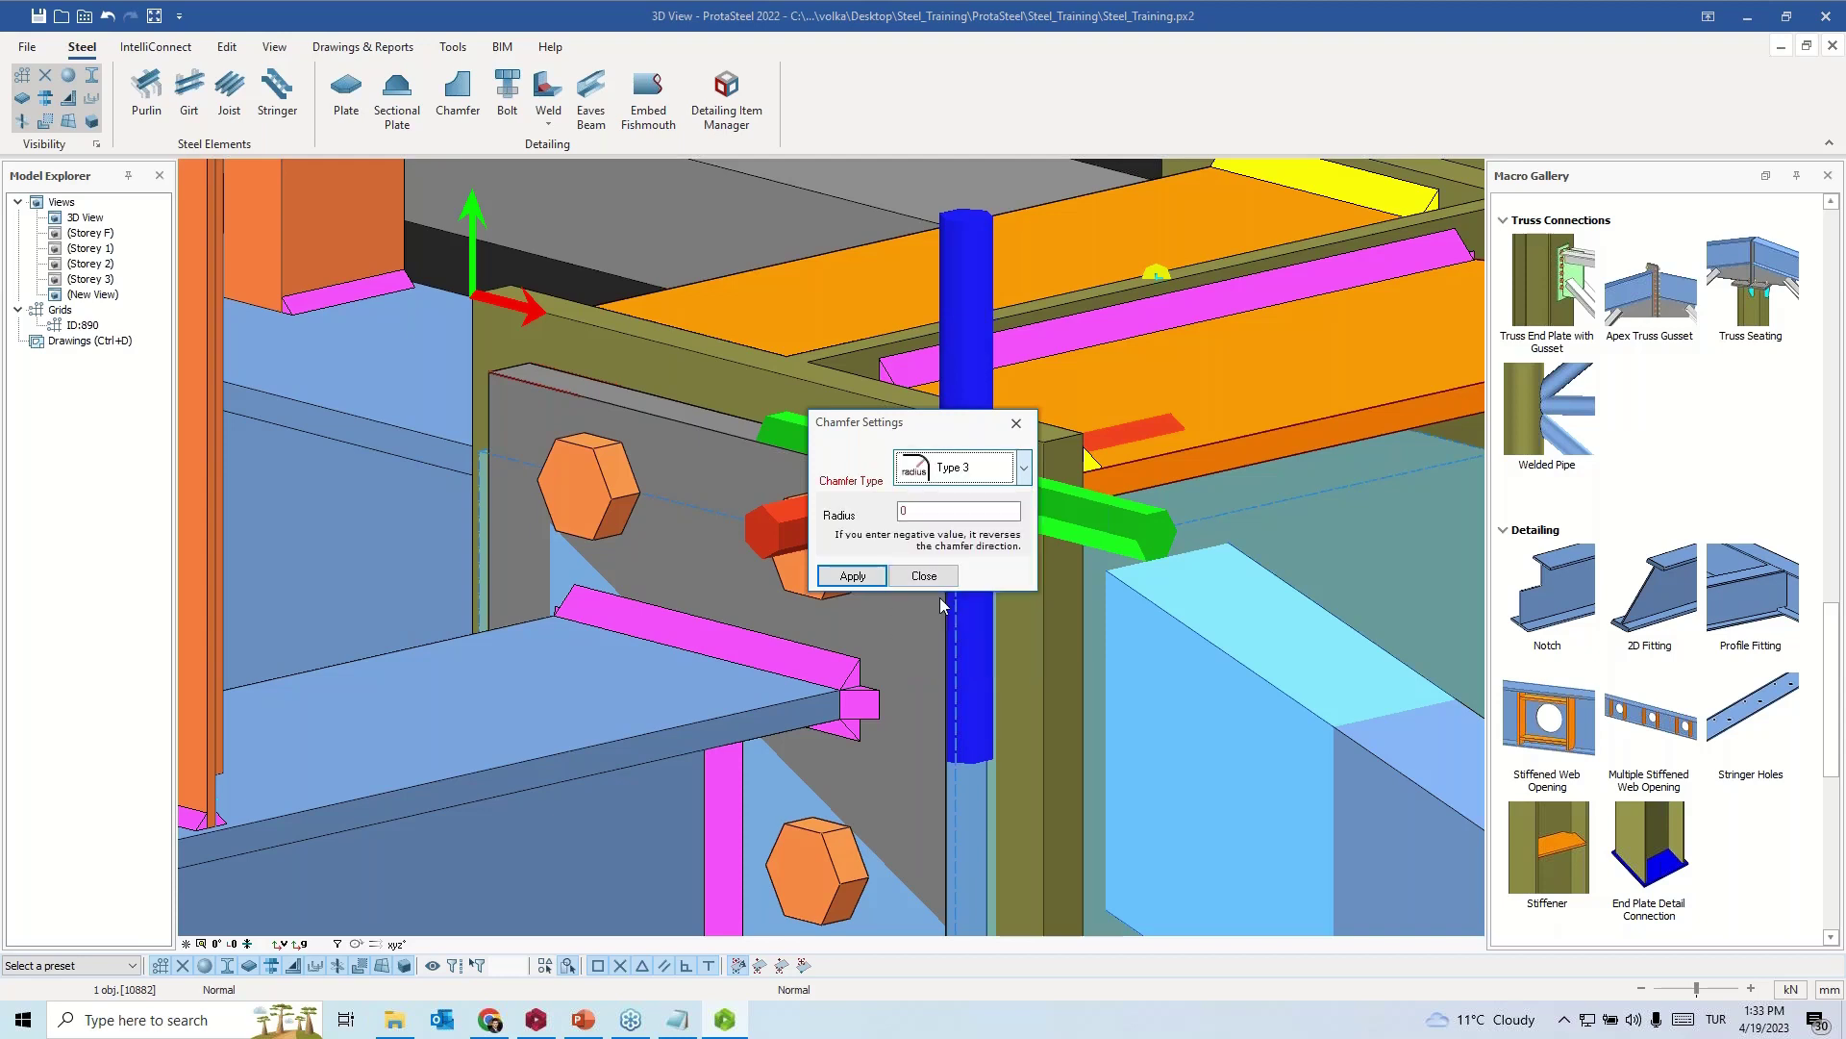
pyautogui.press('Tab')
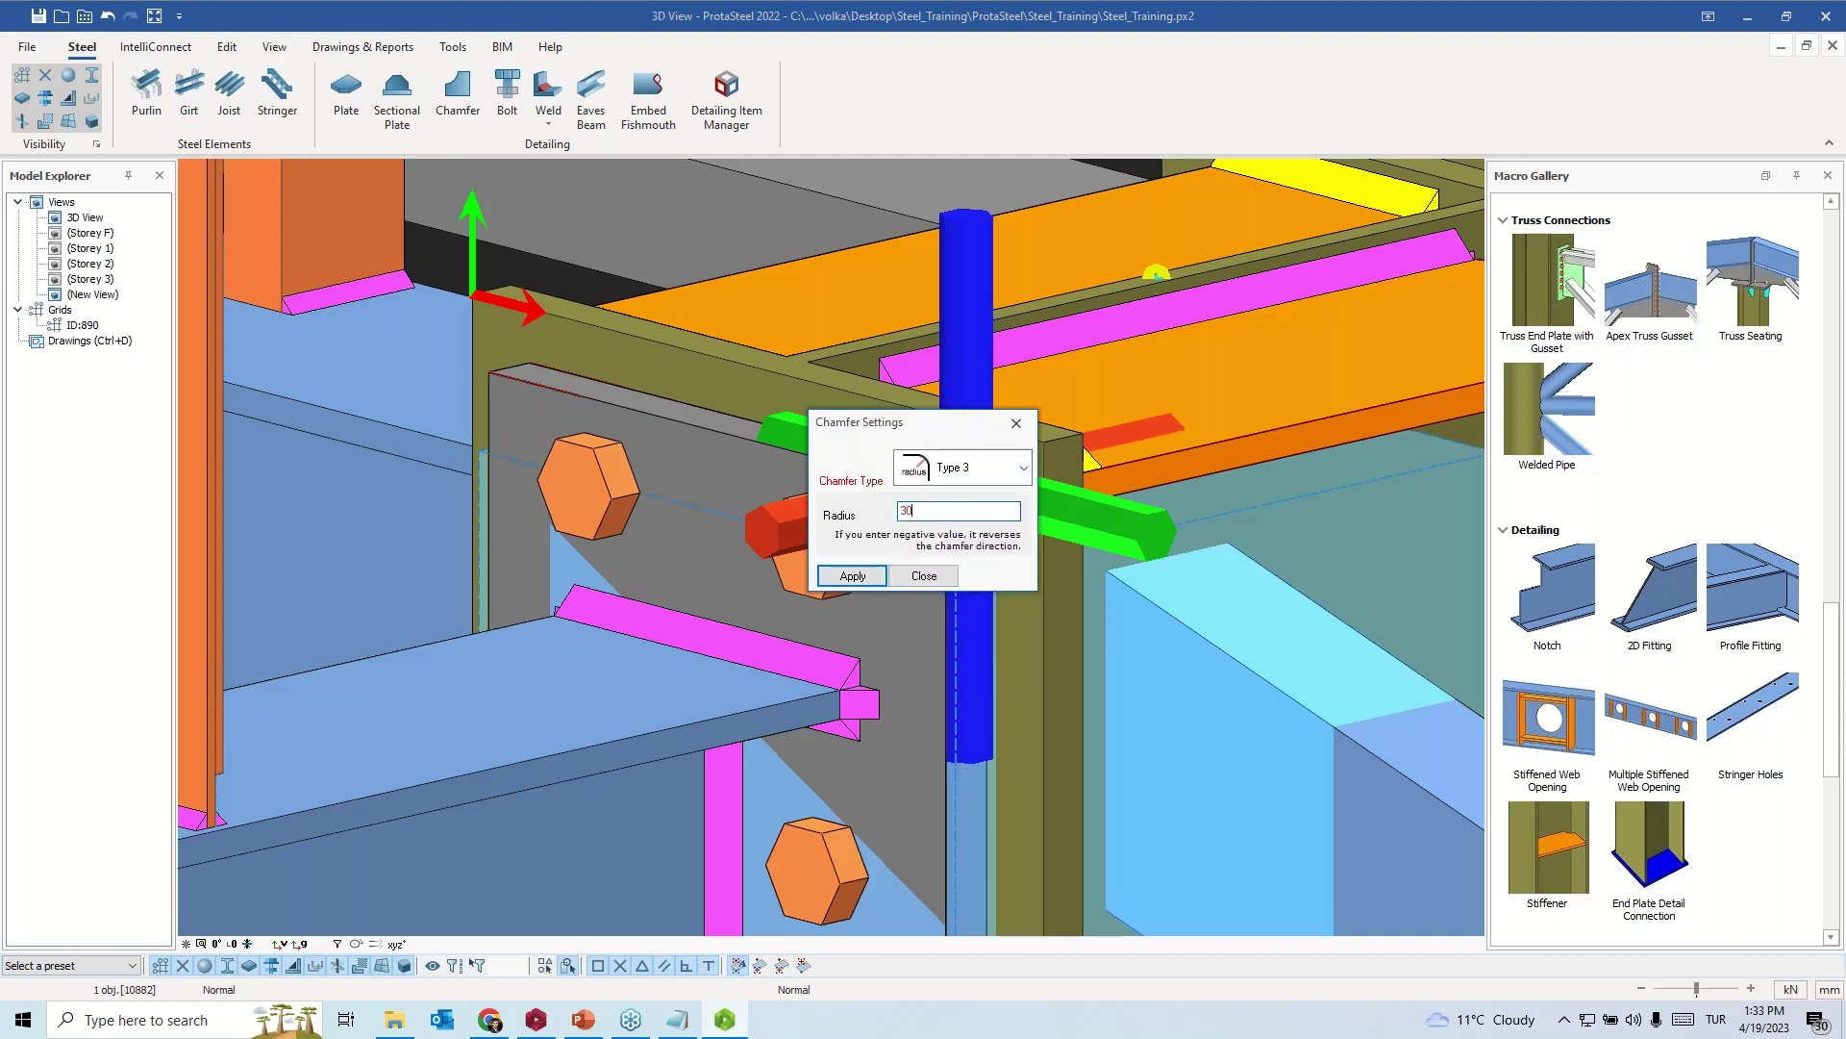
pyautogui.click(852, 576)
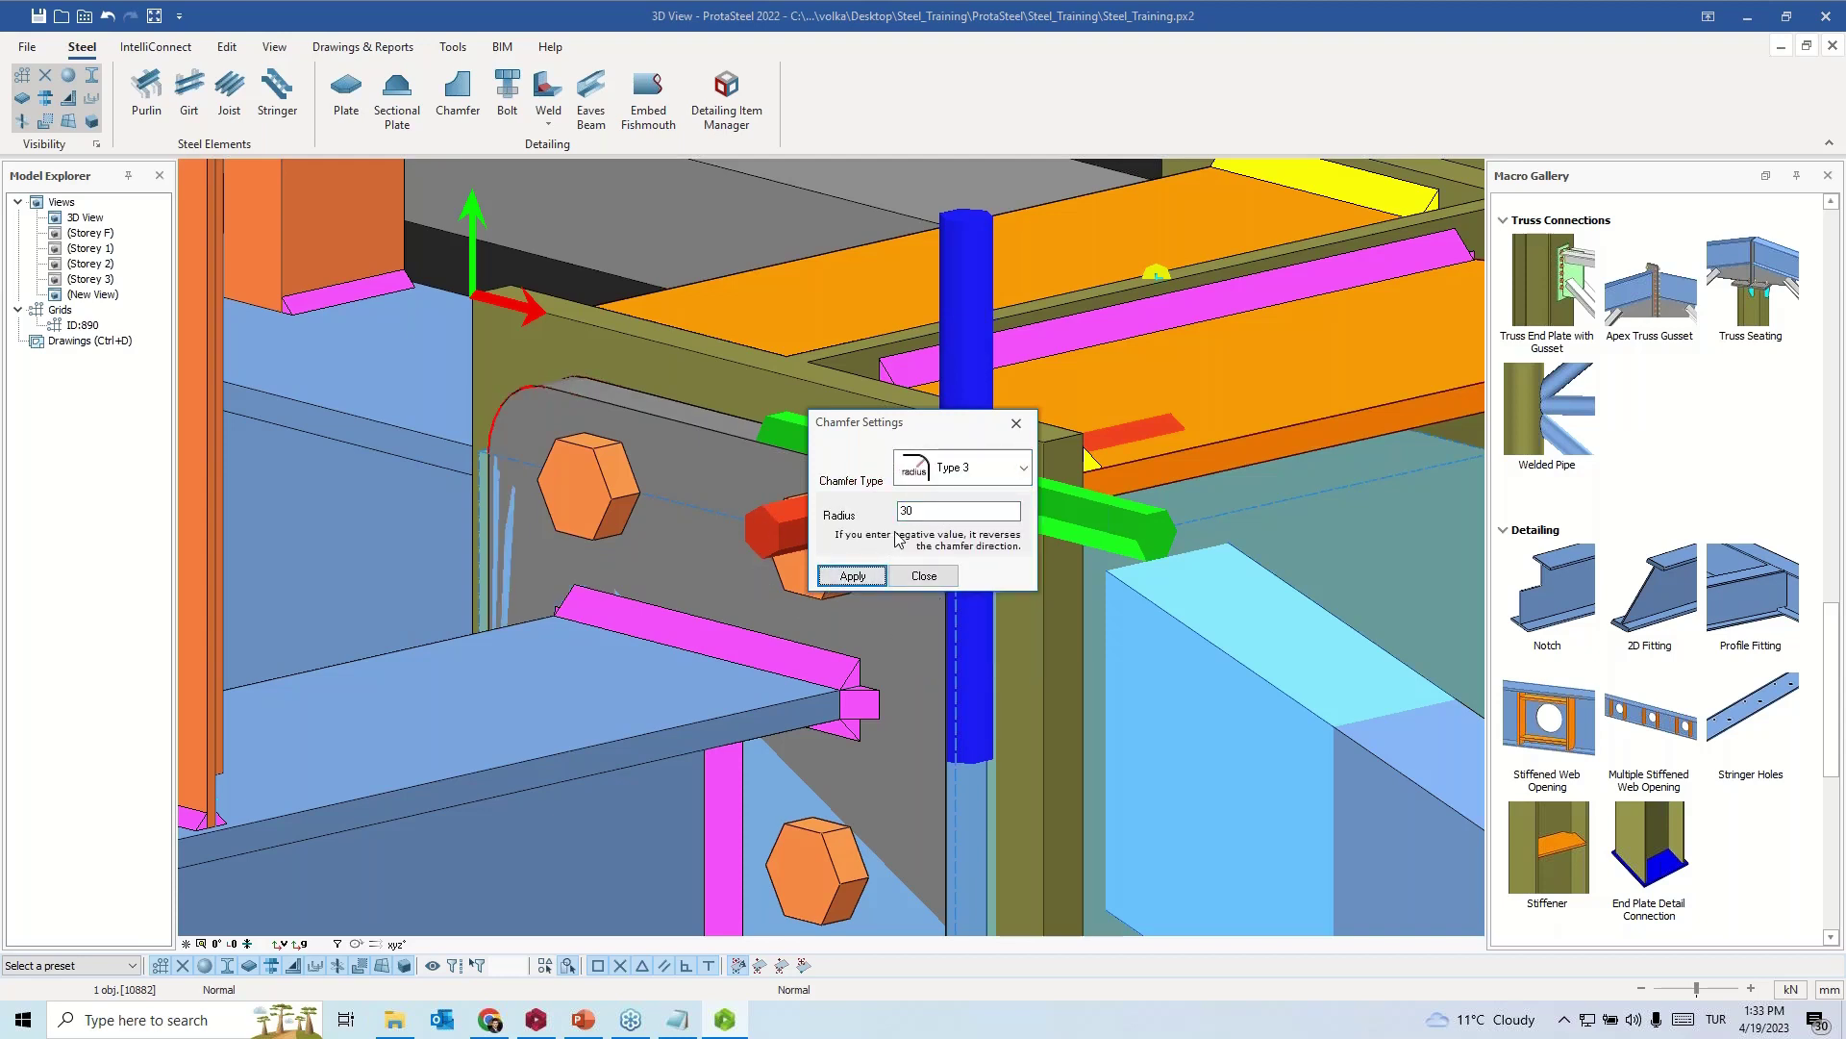
pyautogui.click(926, 575)
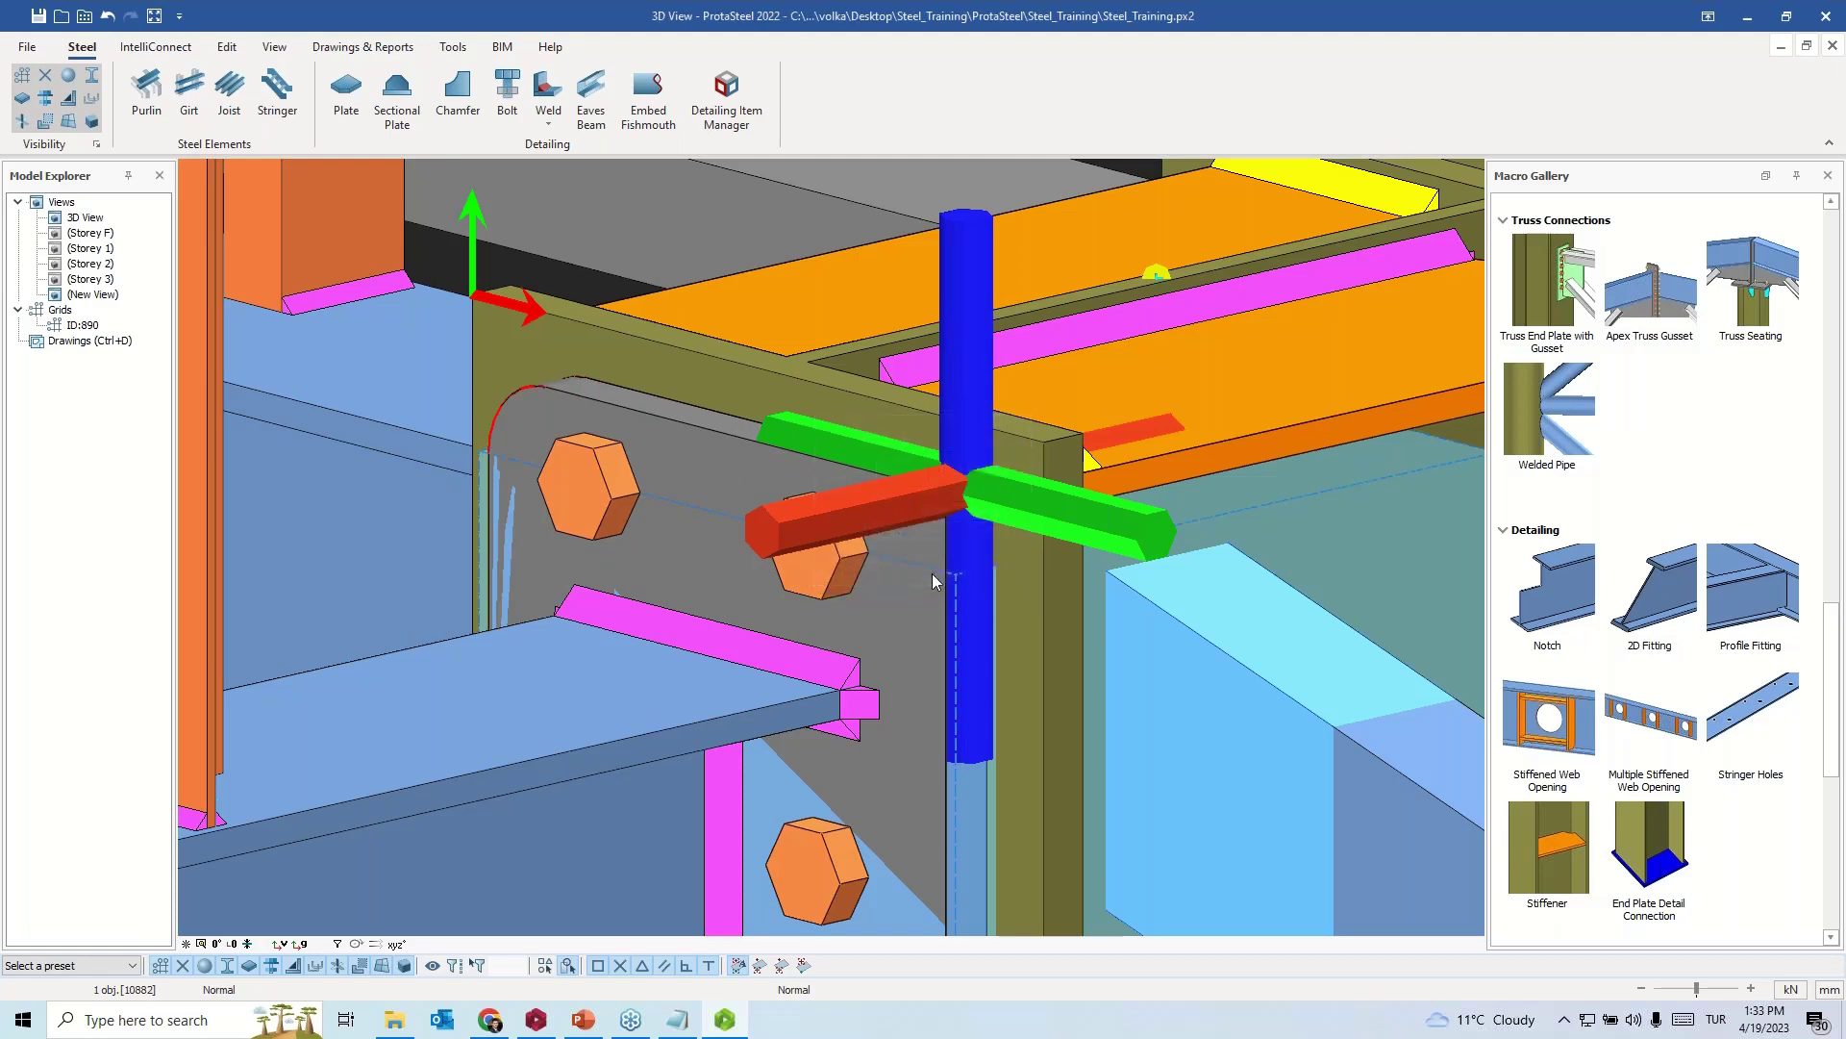
pyautogui.press('Escape')
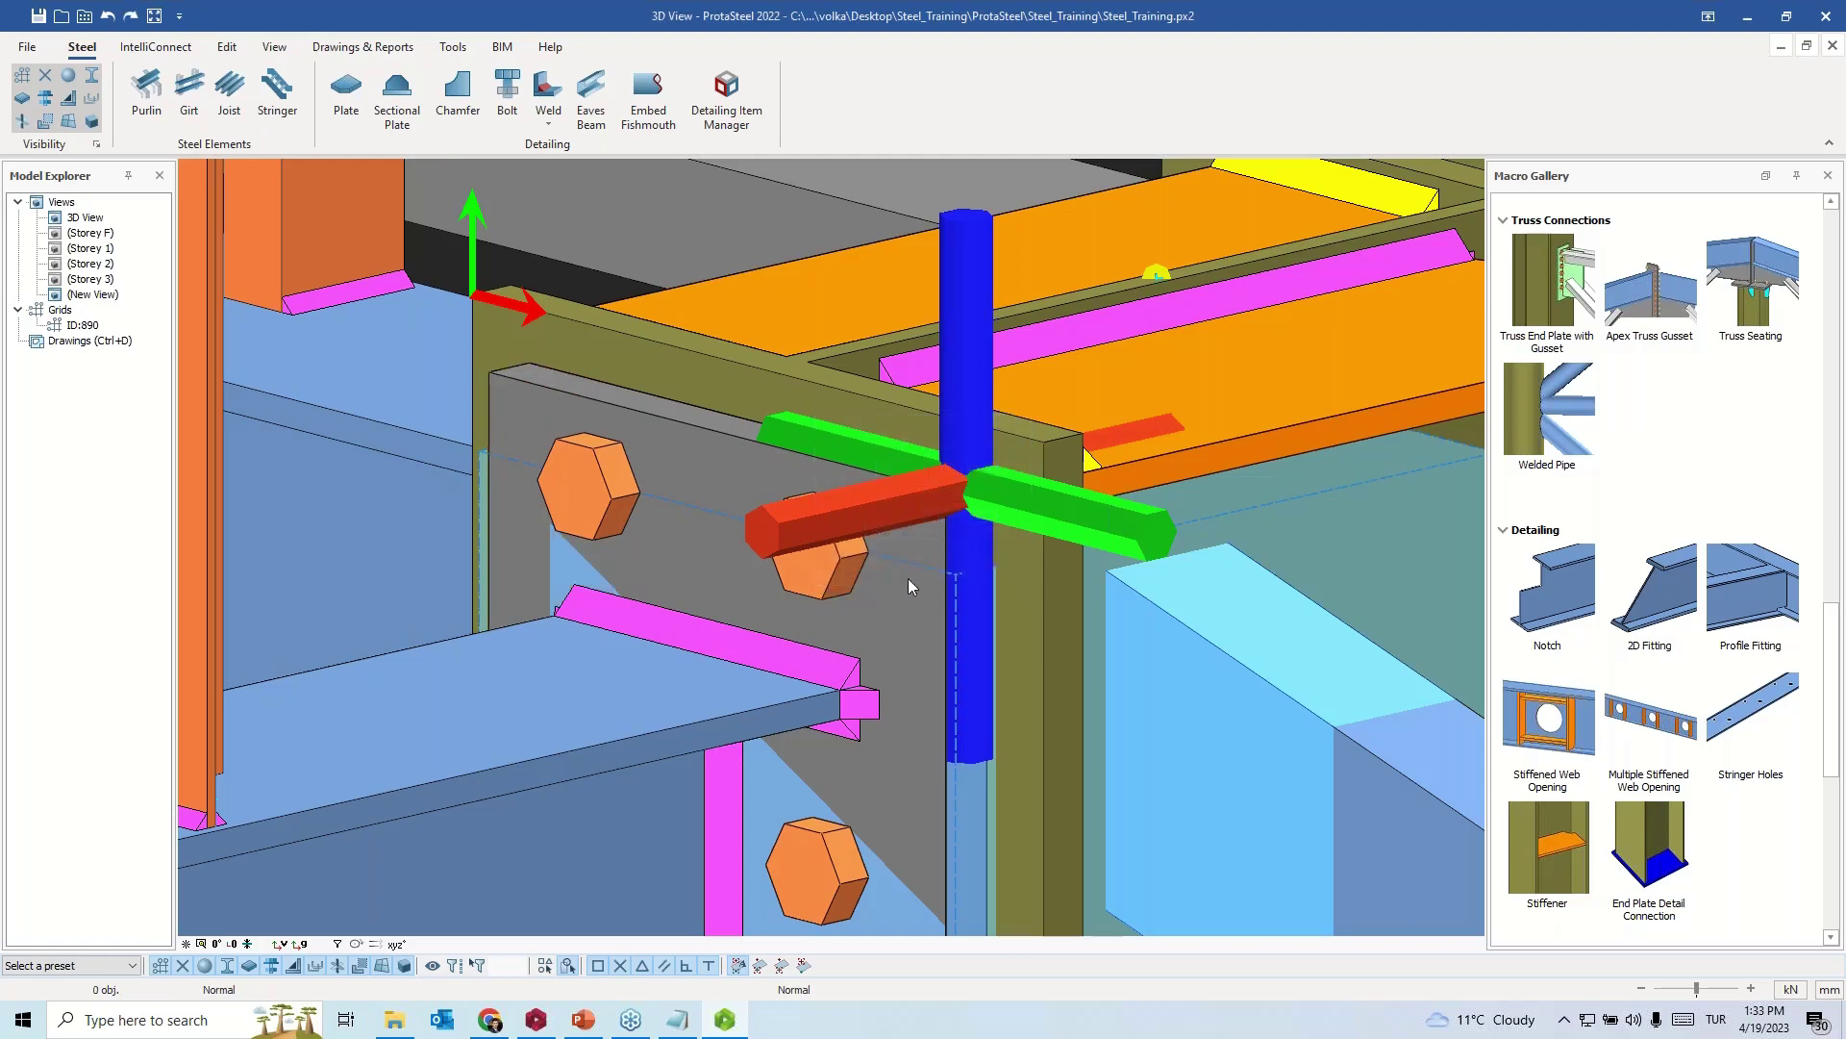
pyautogui.scroll(-5, 827, 525)
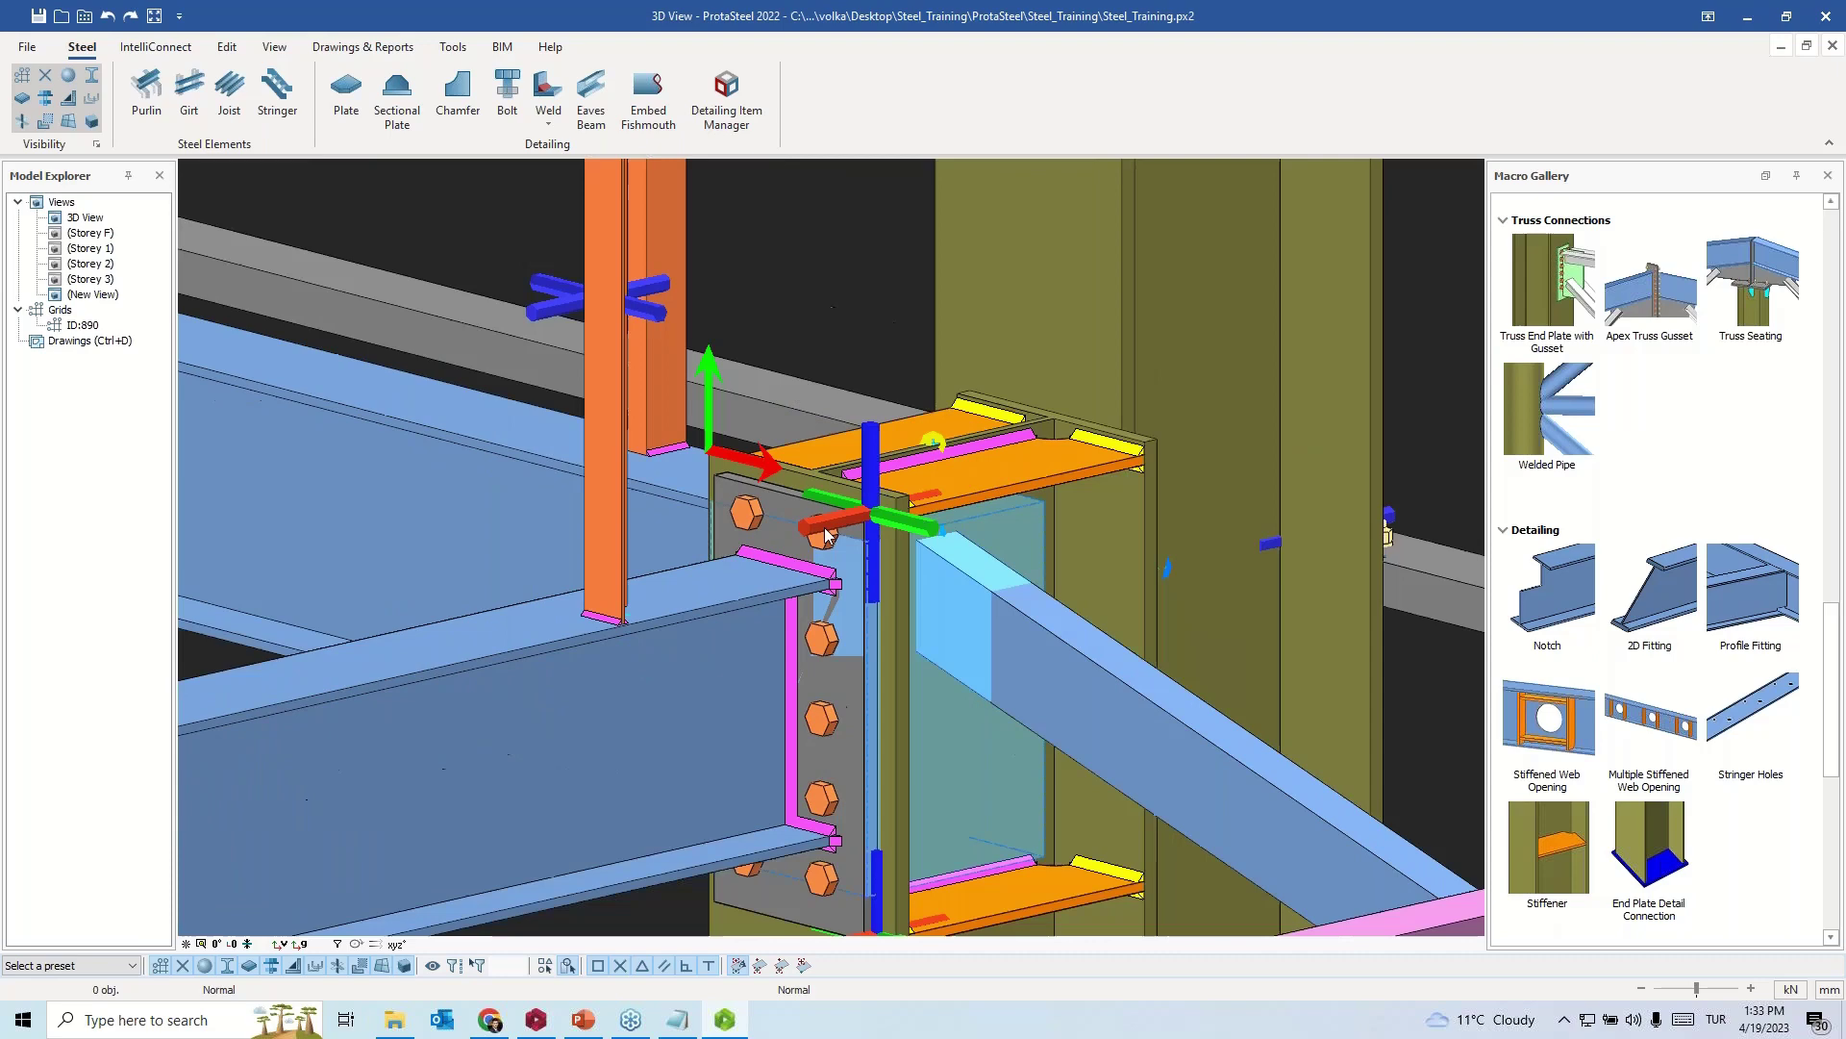
# - Hide the axis gizmo, deselect the bolt group, and scroll the Macro Gallery down
pyautogui.moveTo(834, 737); pyautogui.dragTo(909, 604, button='middle')
pyautogui.scroll(-4, 844, 555)
pyautogui.click(842, 592)
pyautogui.keyDown('shift'); pyautogui.moveTo(1128, 407); pyautogui.dragTo(188, 794, button='middle'); pyautogui.keyUp('shift')
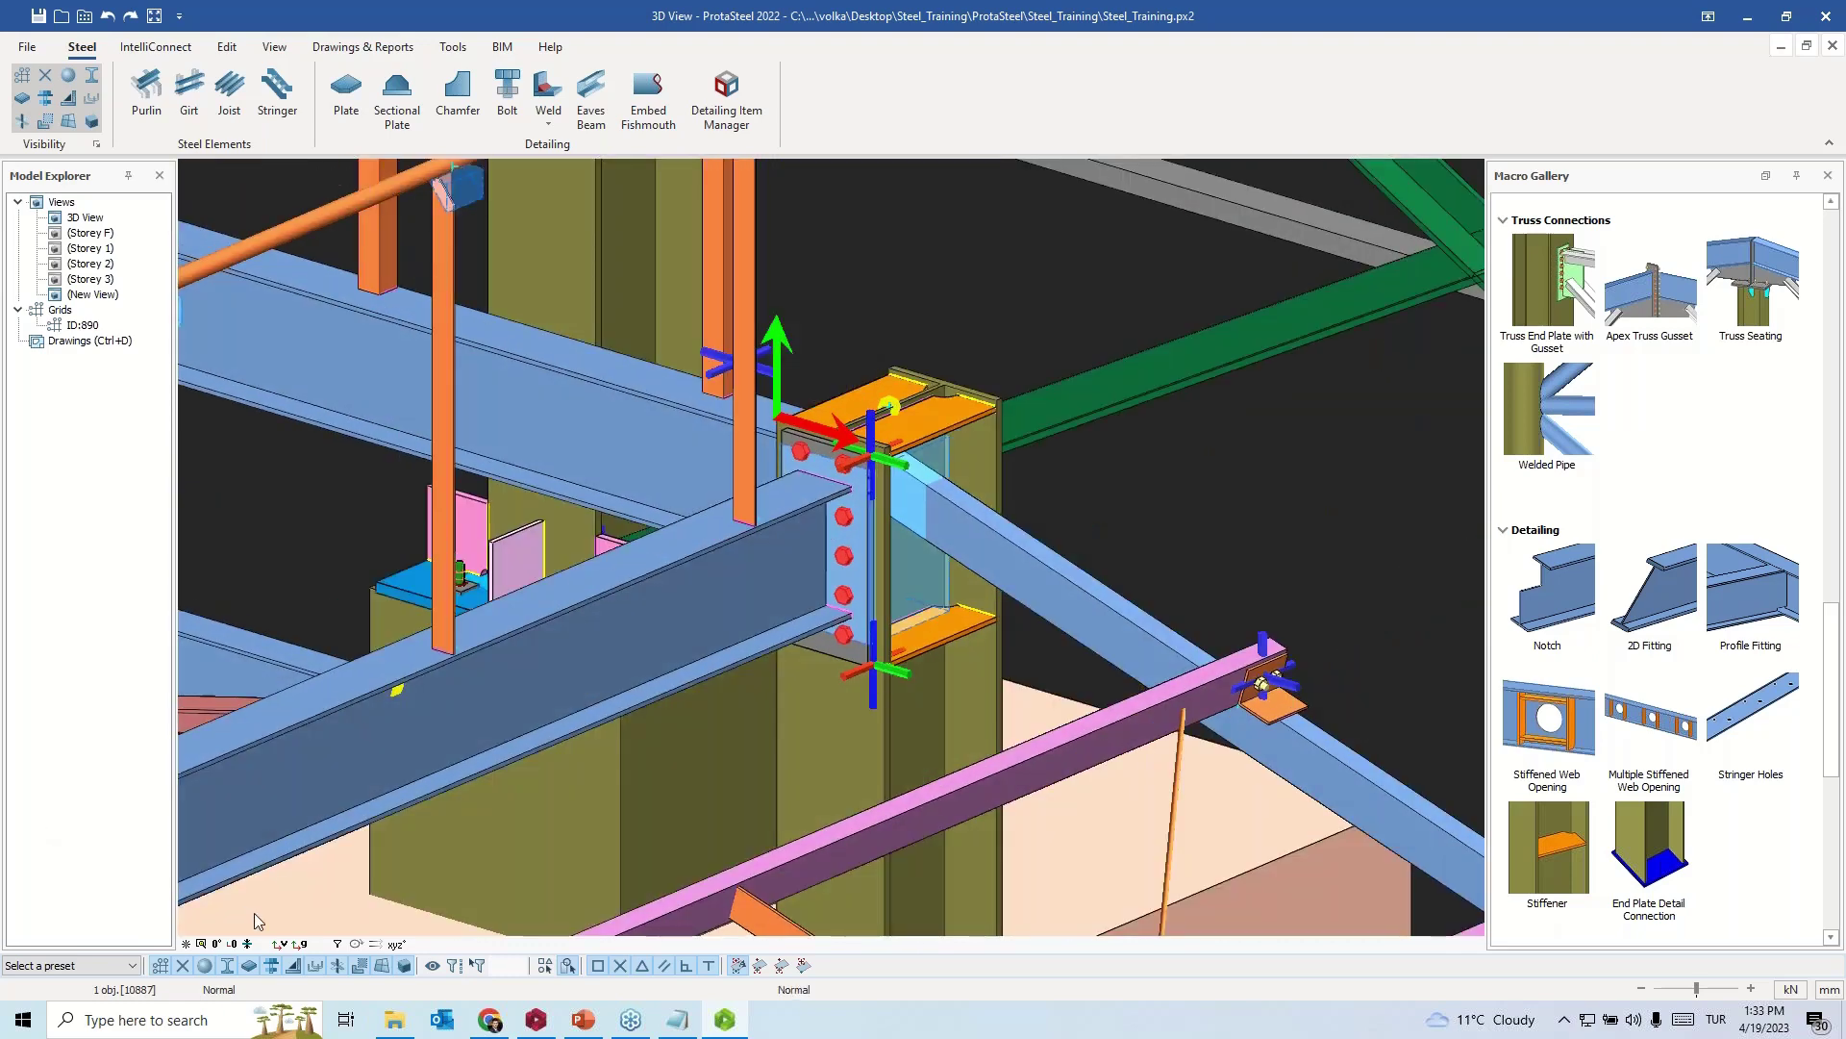
pyautogui.click(301, 945)
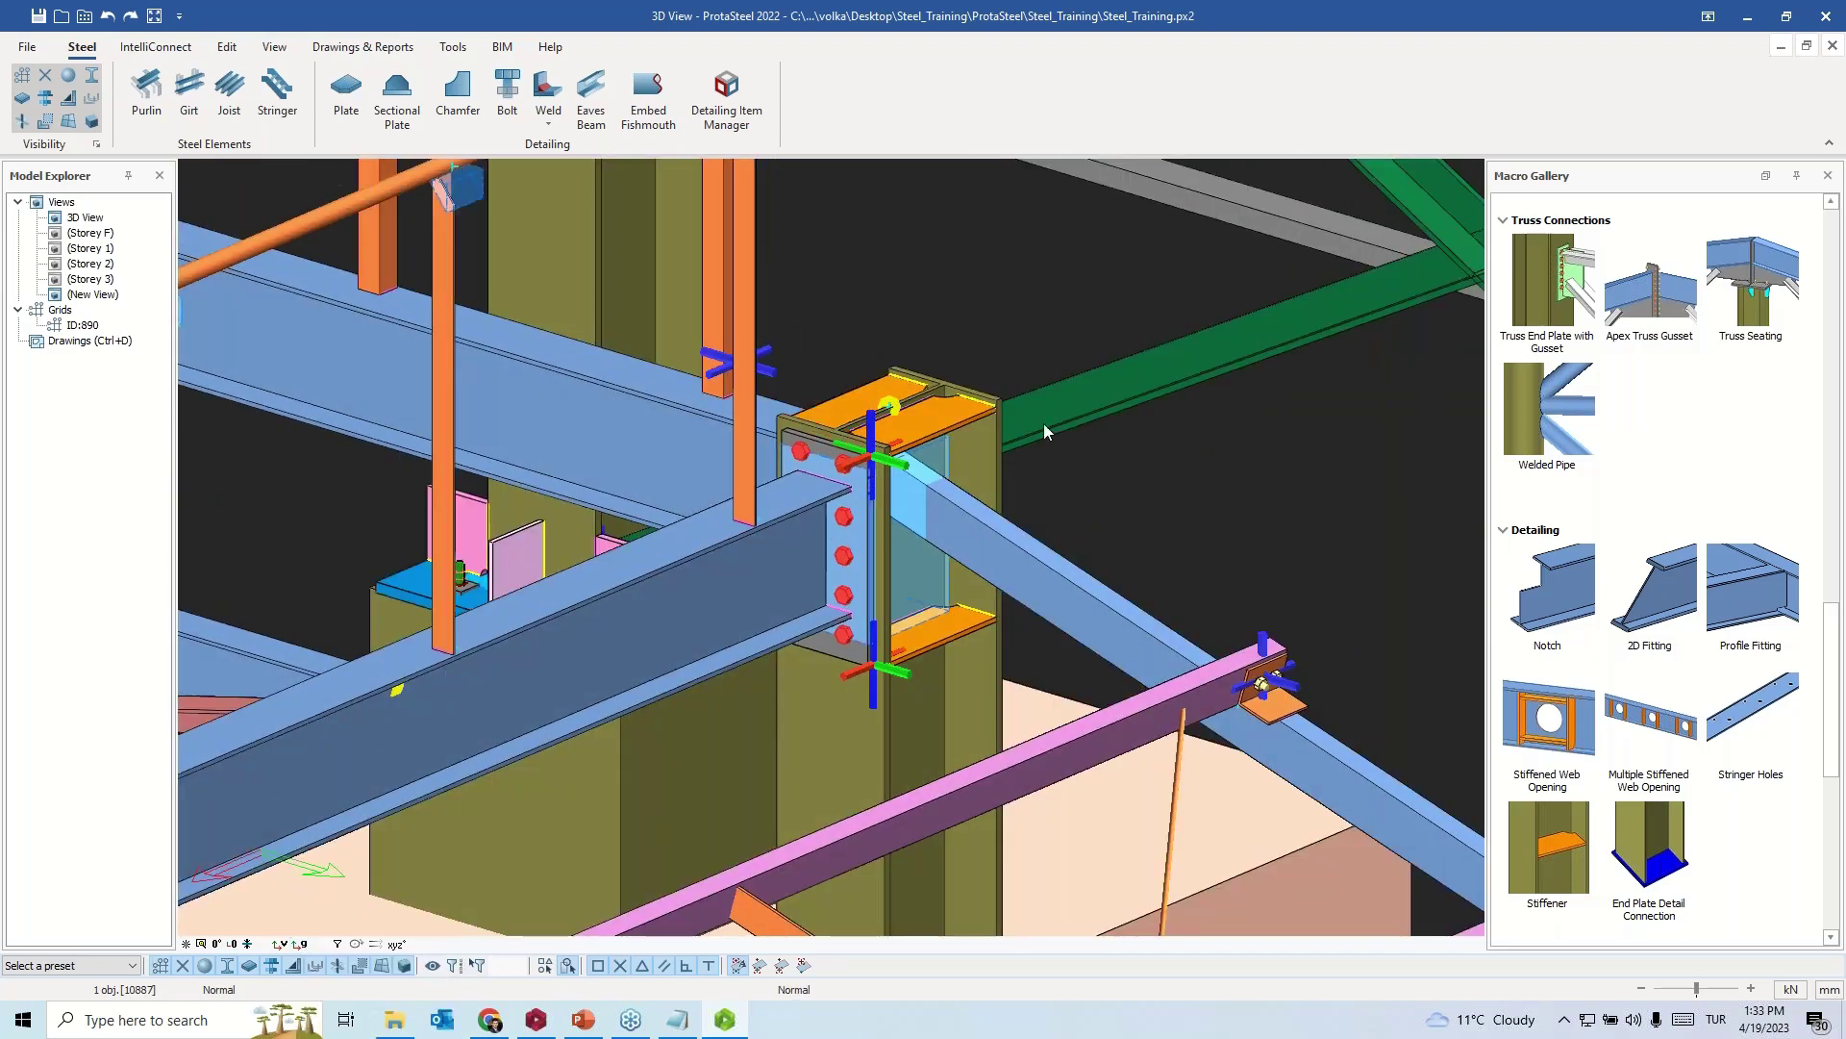
pyautogui.click(1147, 536)
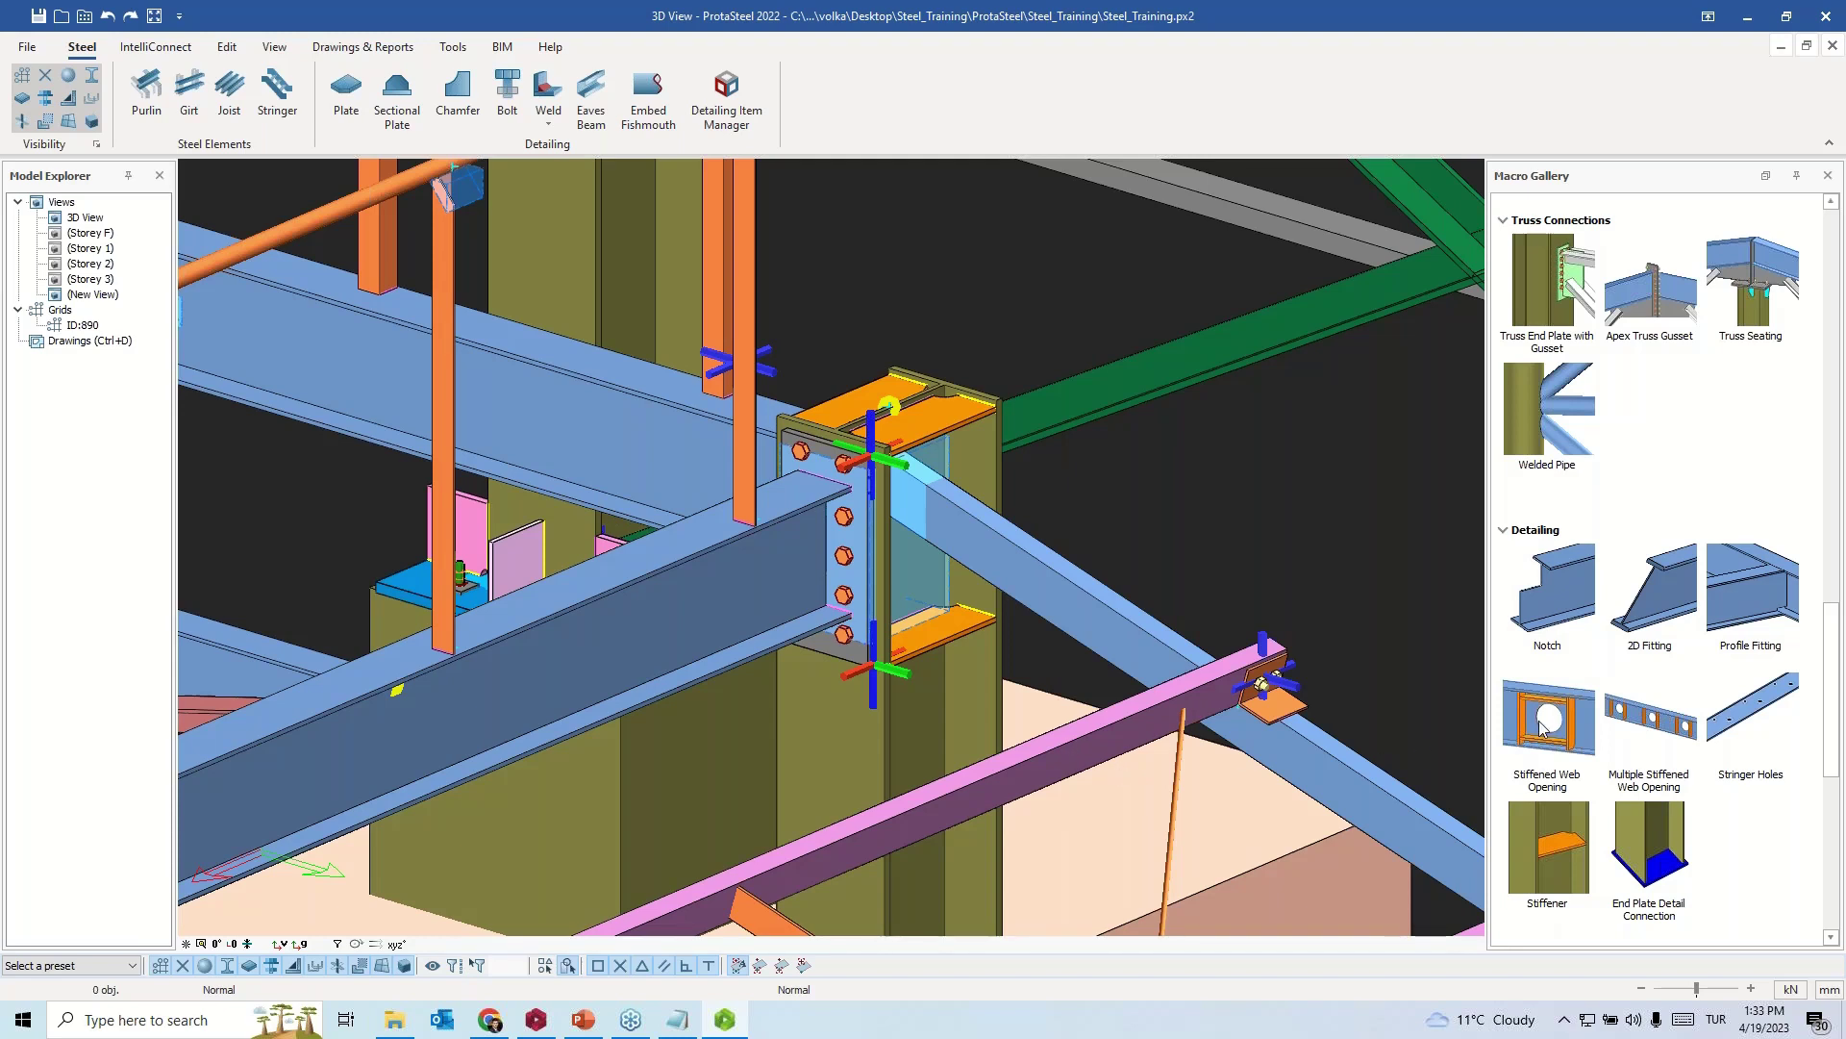
pyautogui.moveTo(1837, 673); pyautogui.dragTo(1843, 879)
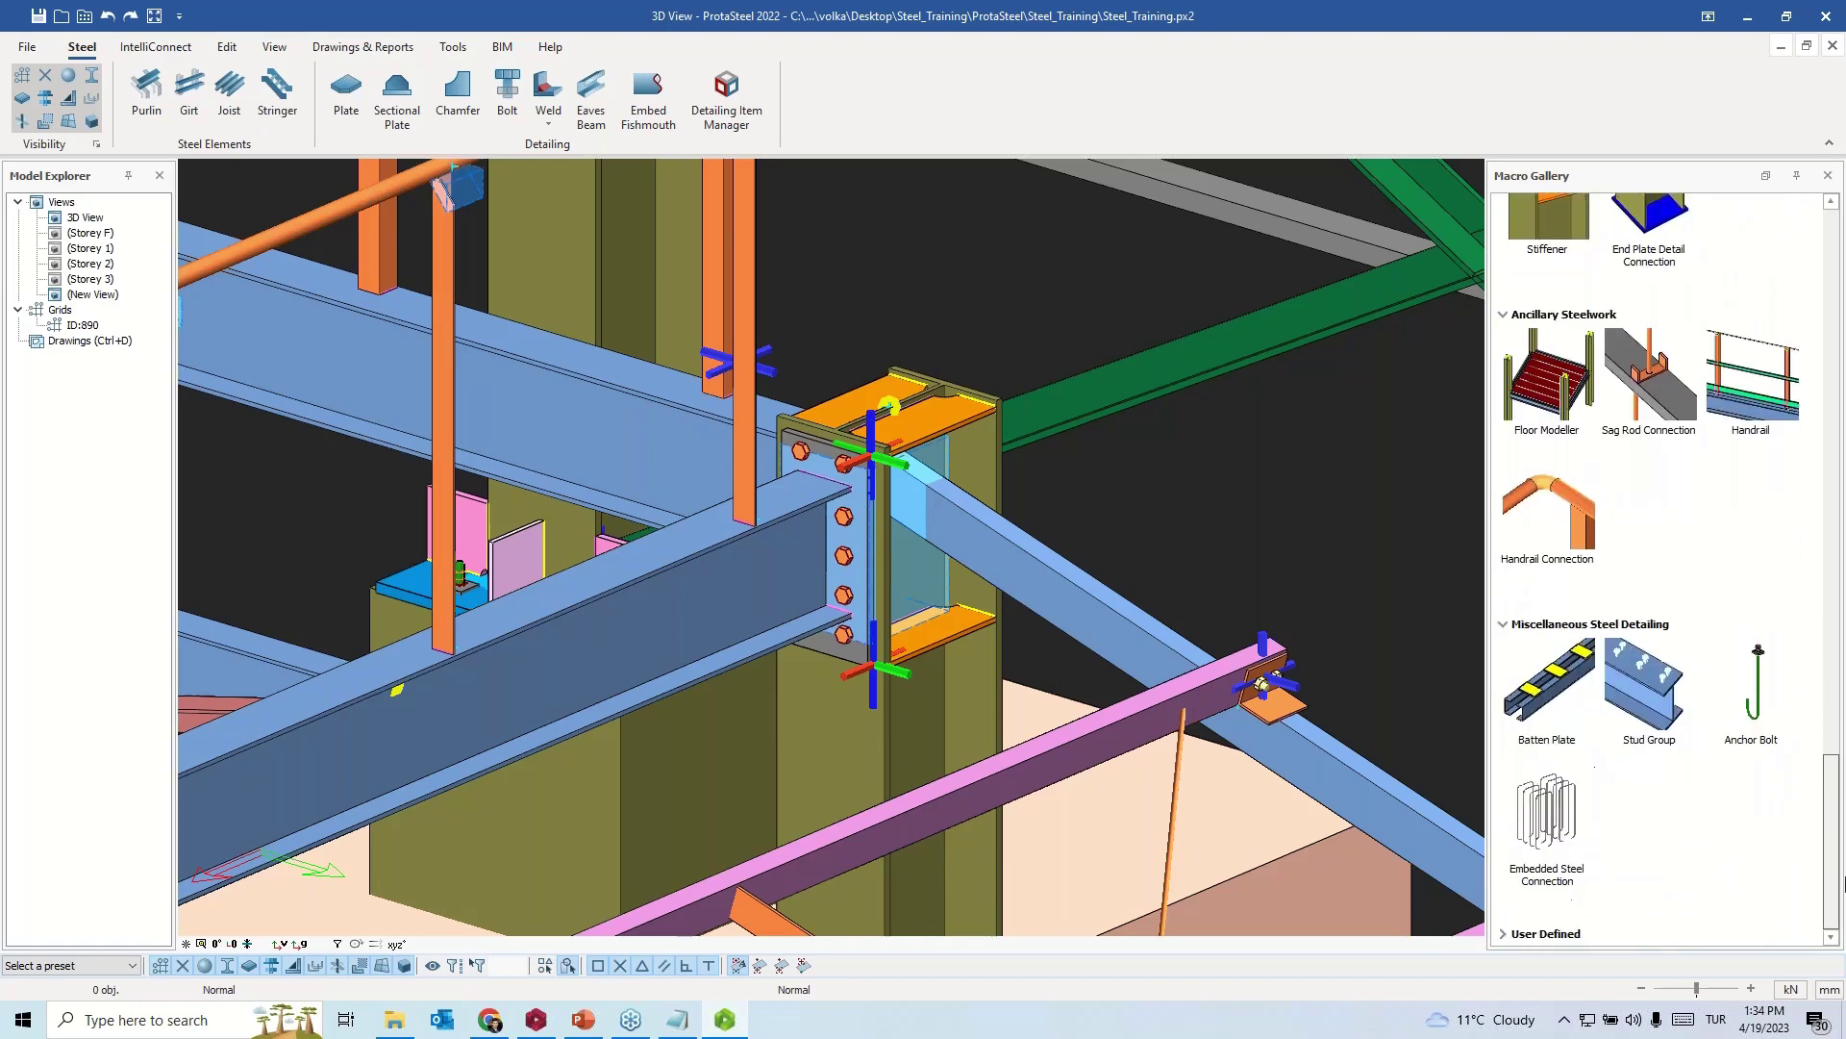
# - Start a Manual Macro Wizard for a new macro HEA300-IPE300 in Group_0
pyautogui.click(1528, 937)
pyautogui.scroll(-2, 1707, 885)
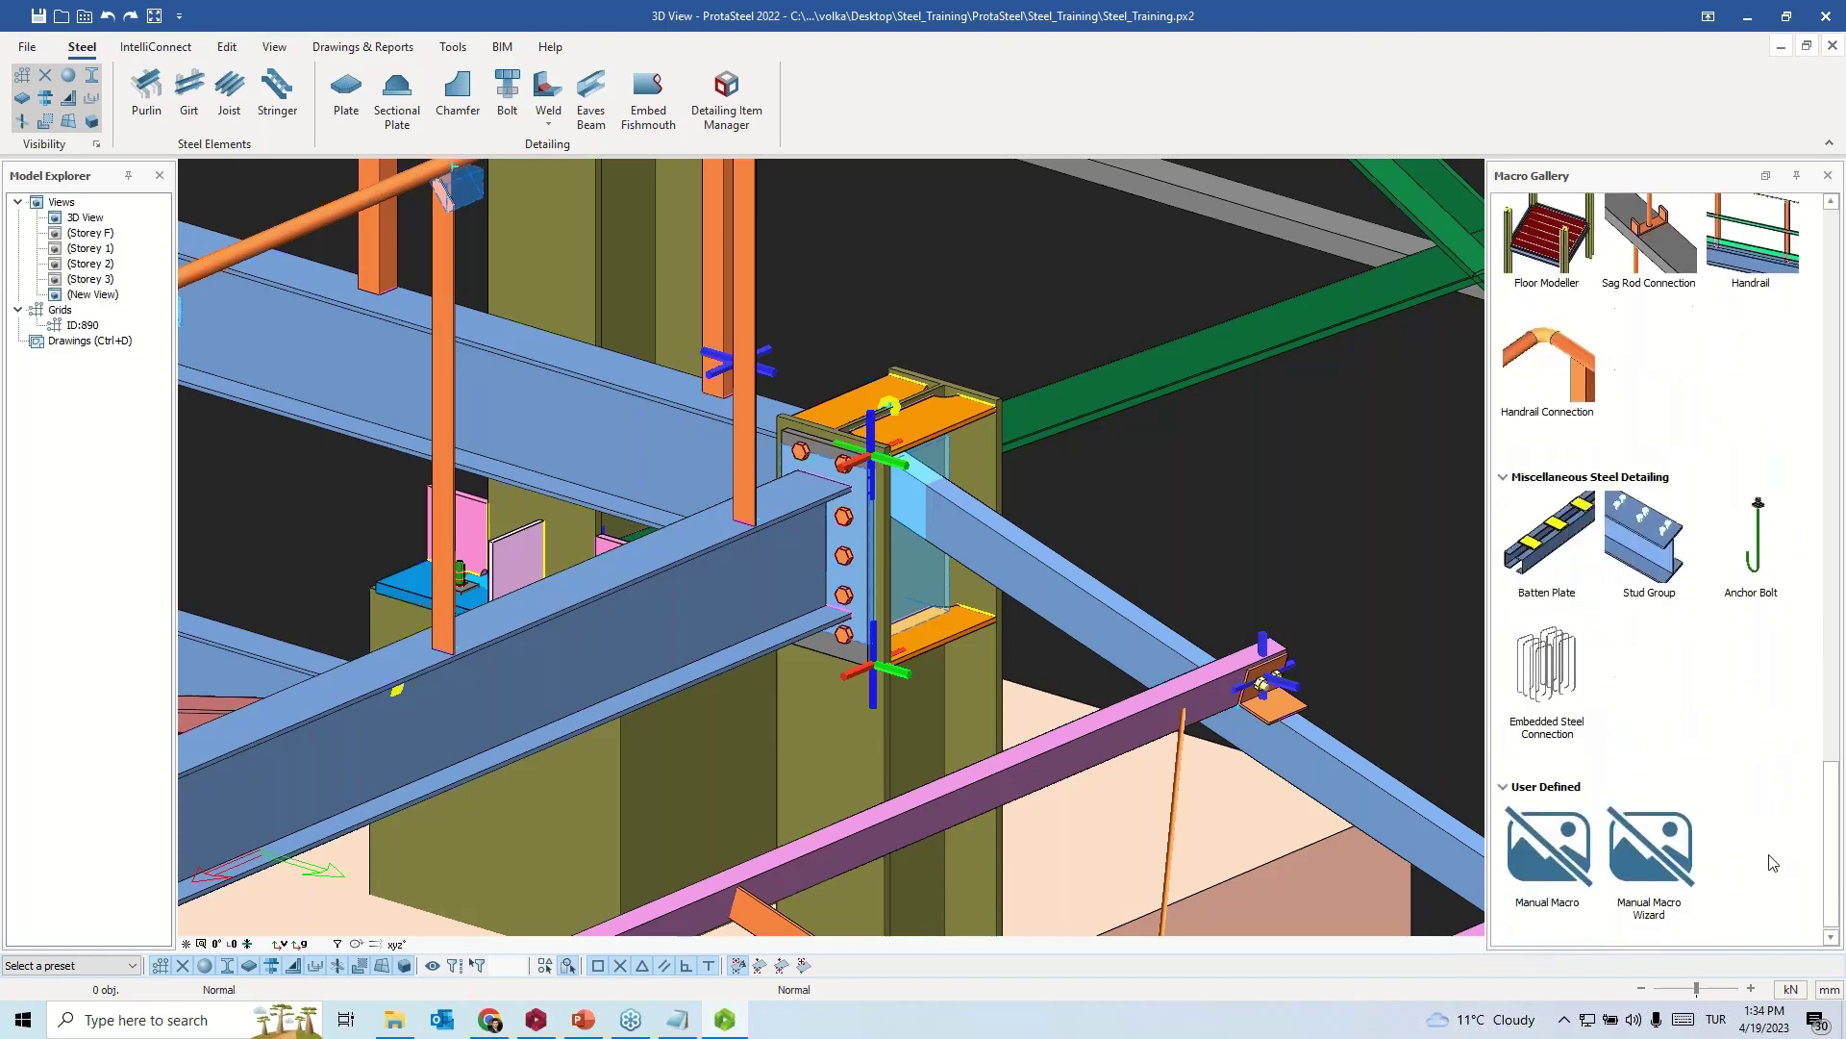
pyautogui.doubleClick(1670, 867)
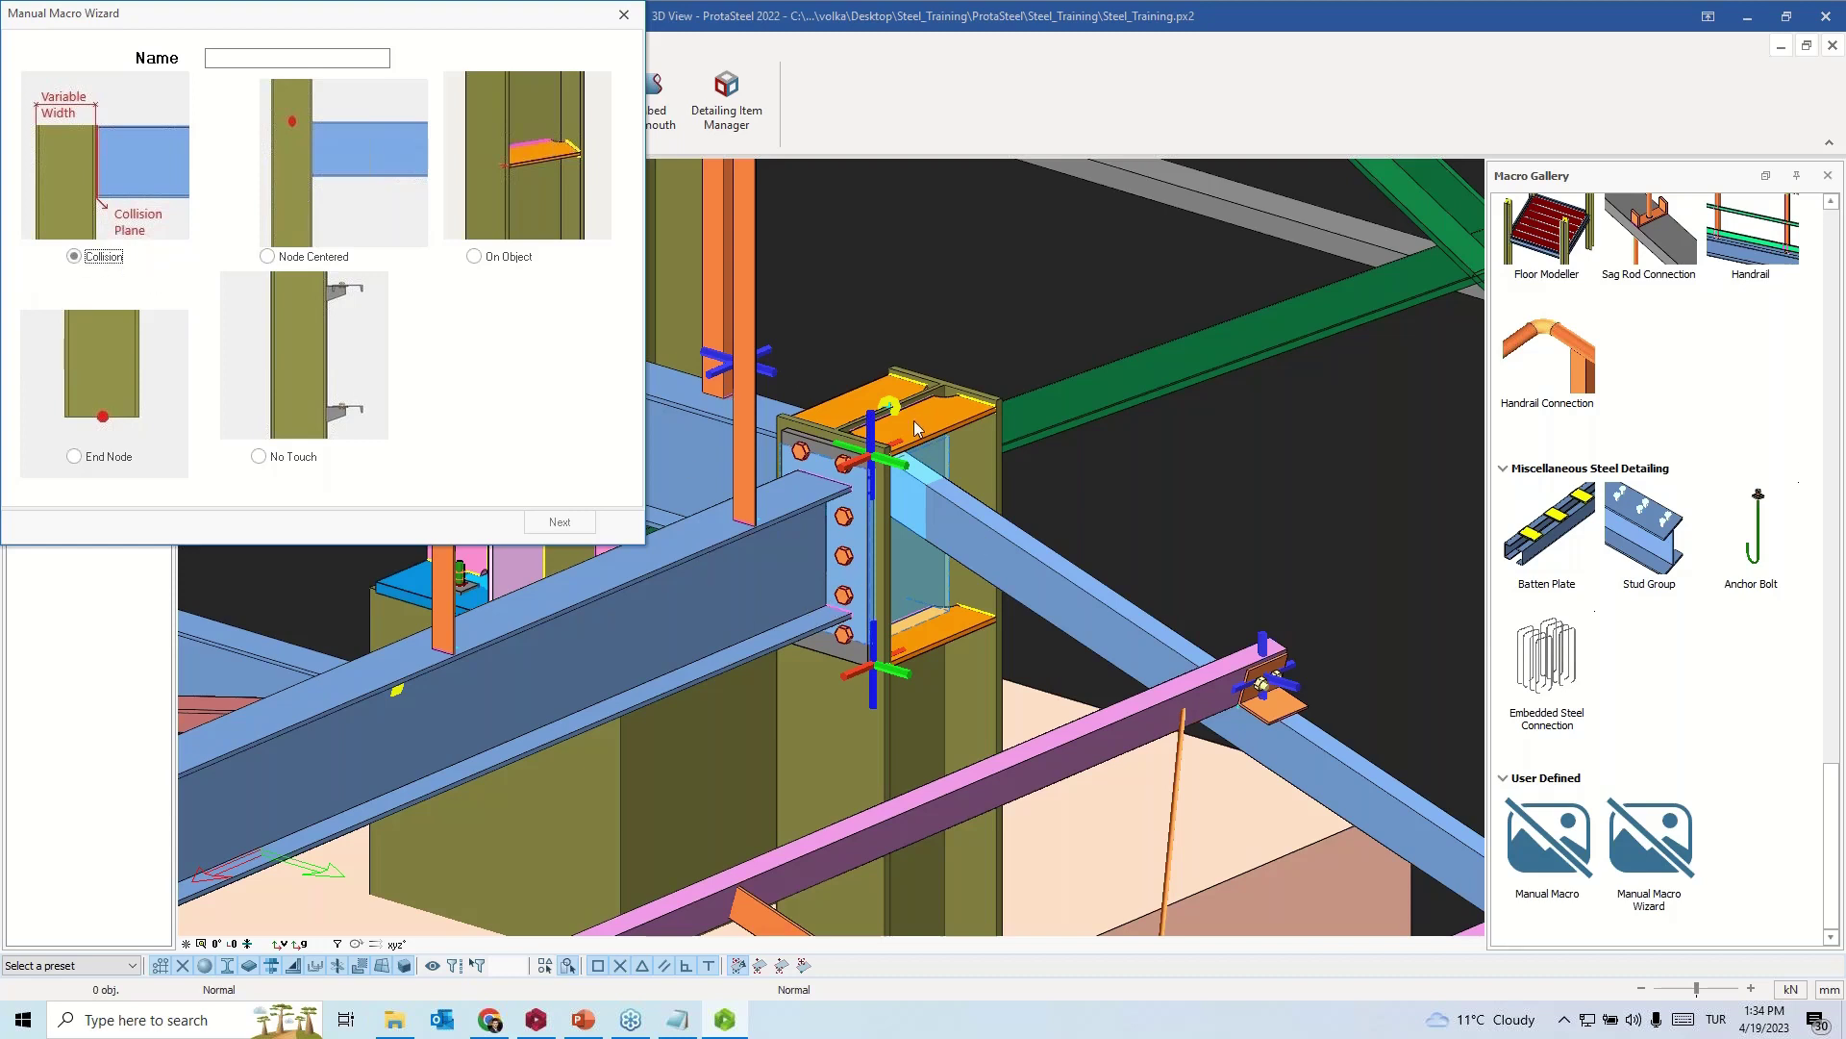
pyautogui.click(216, 57)
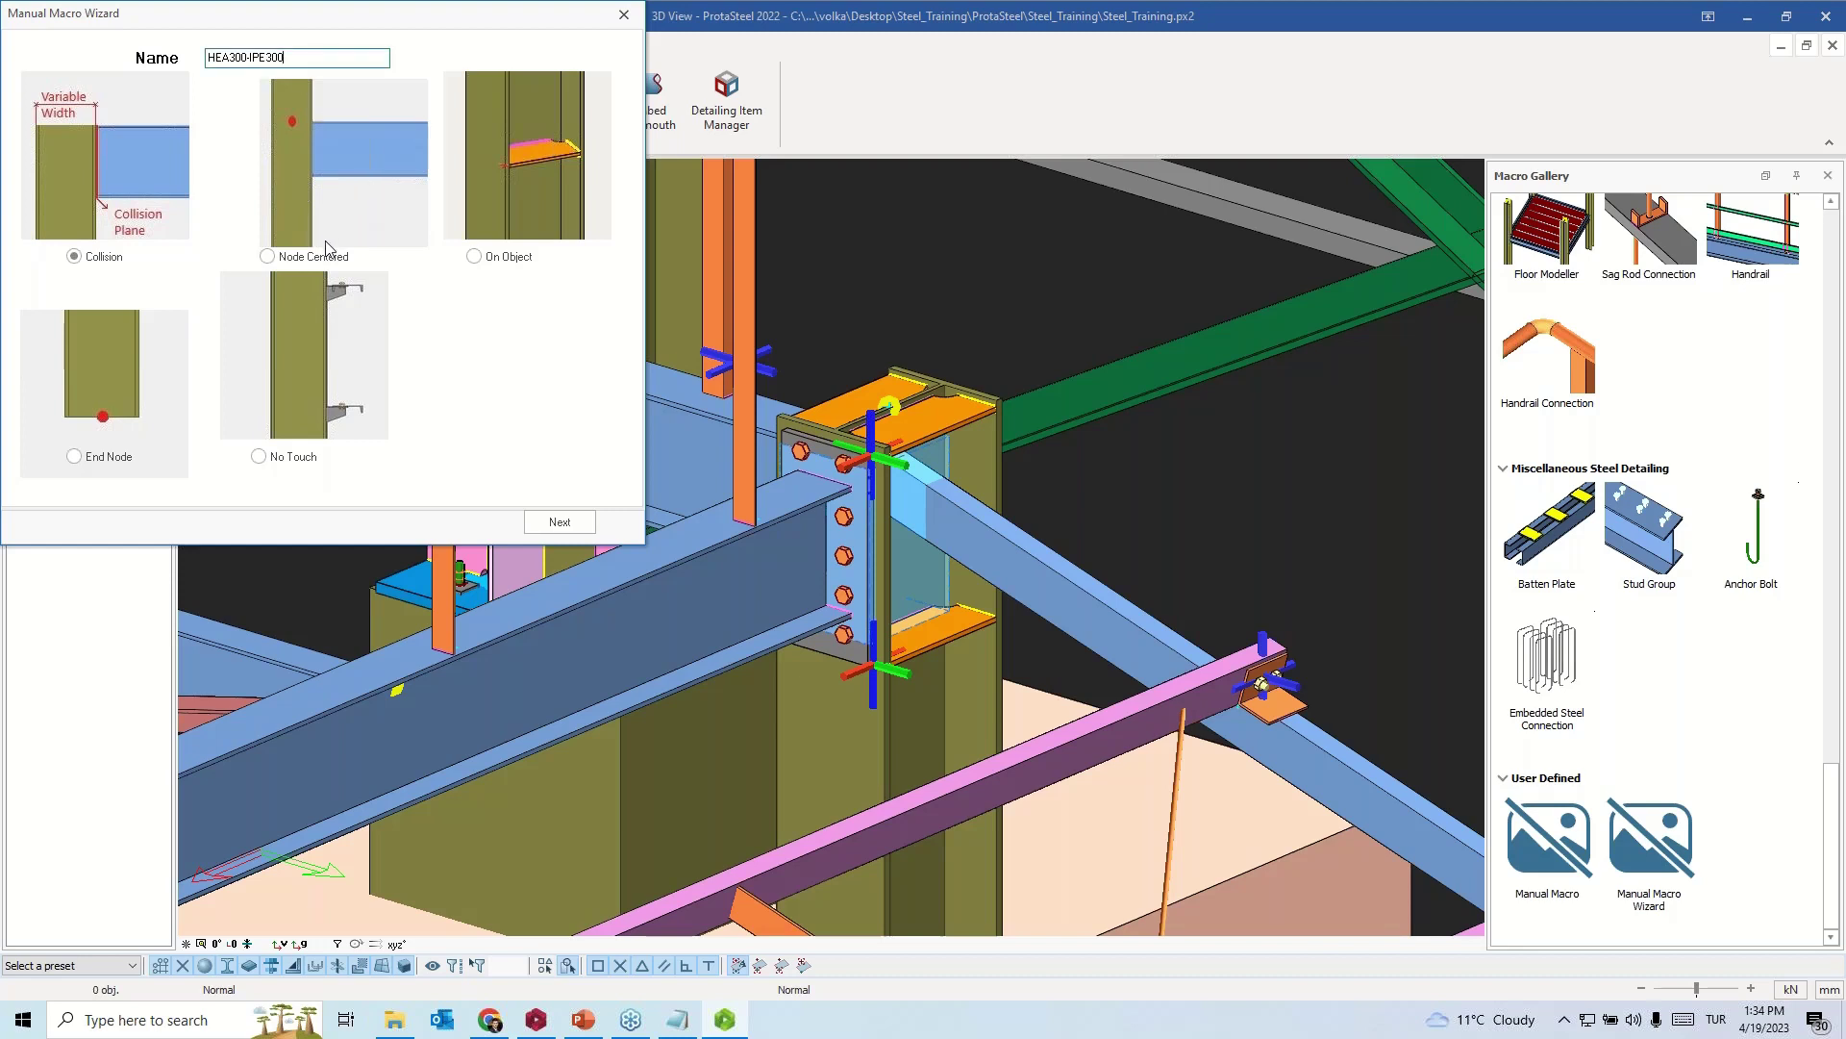
pyautogui.click(563, 525)
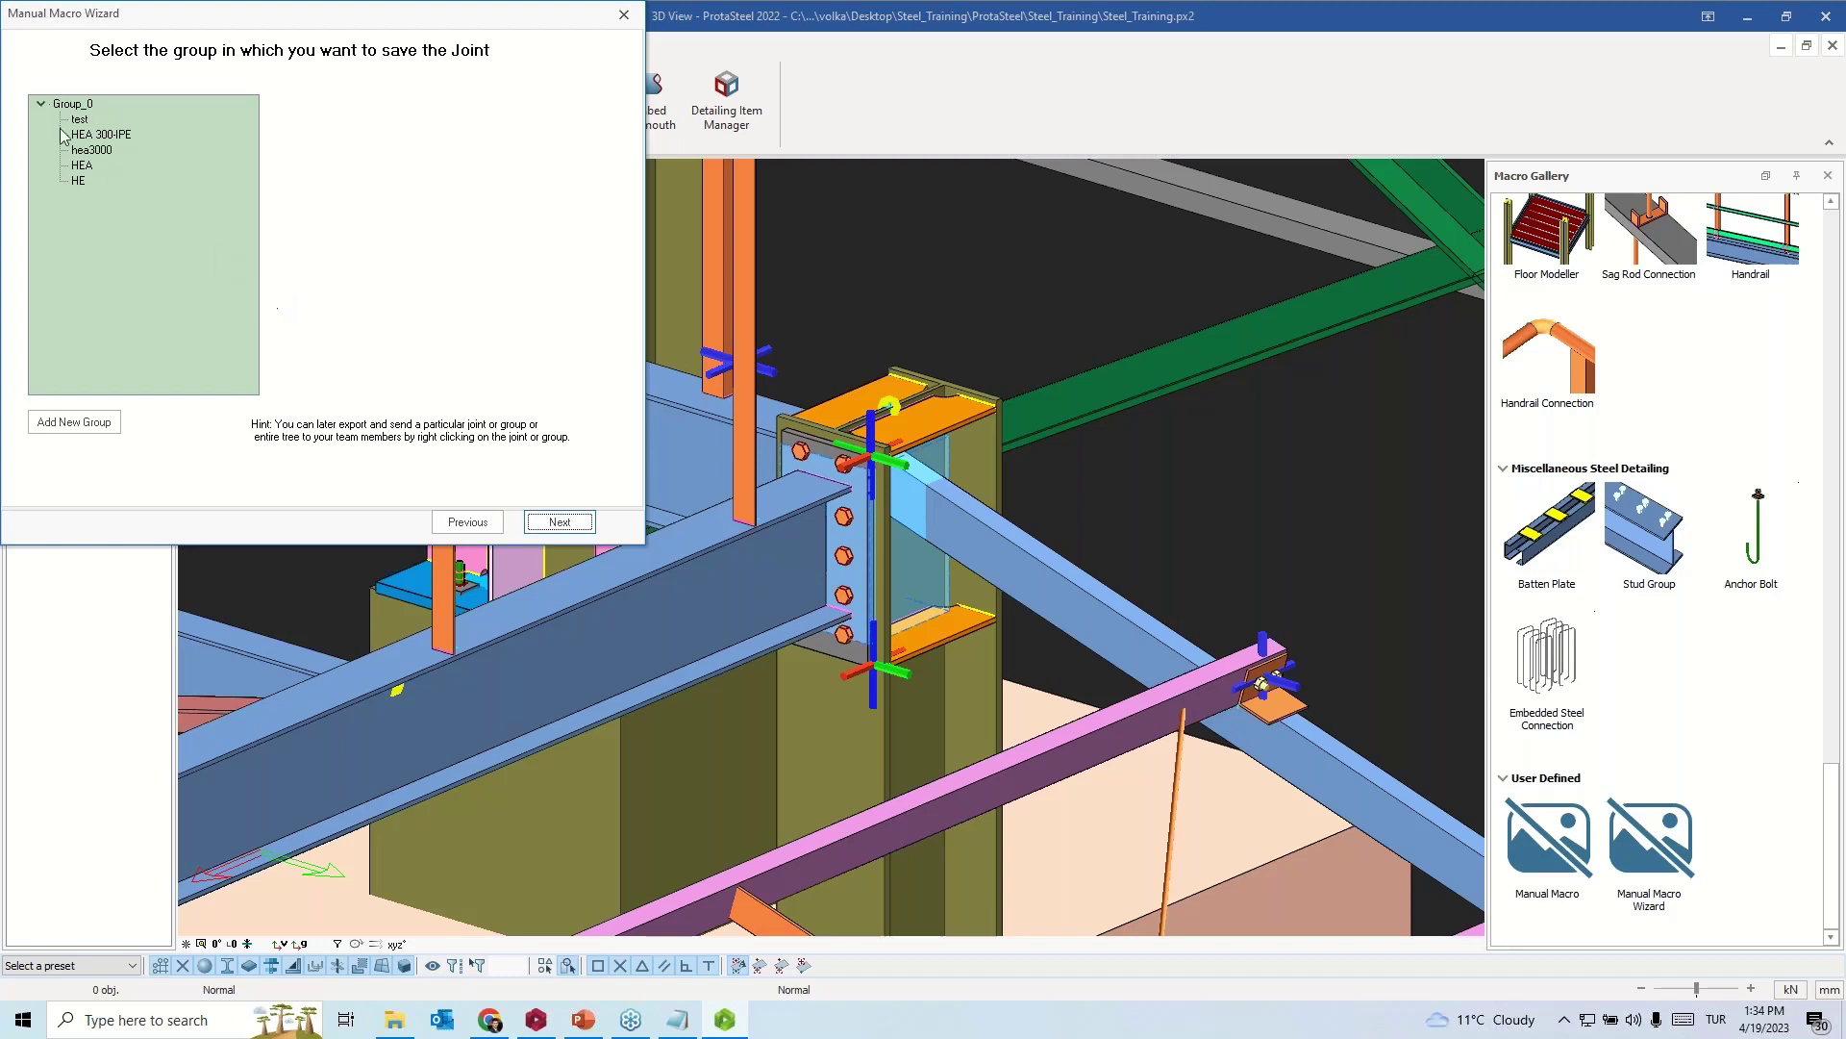
pyautogui.click(75, 104)
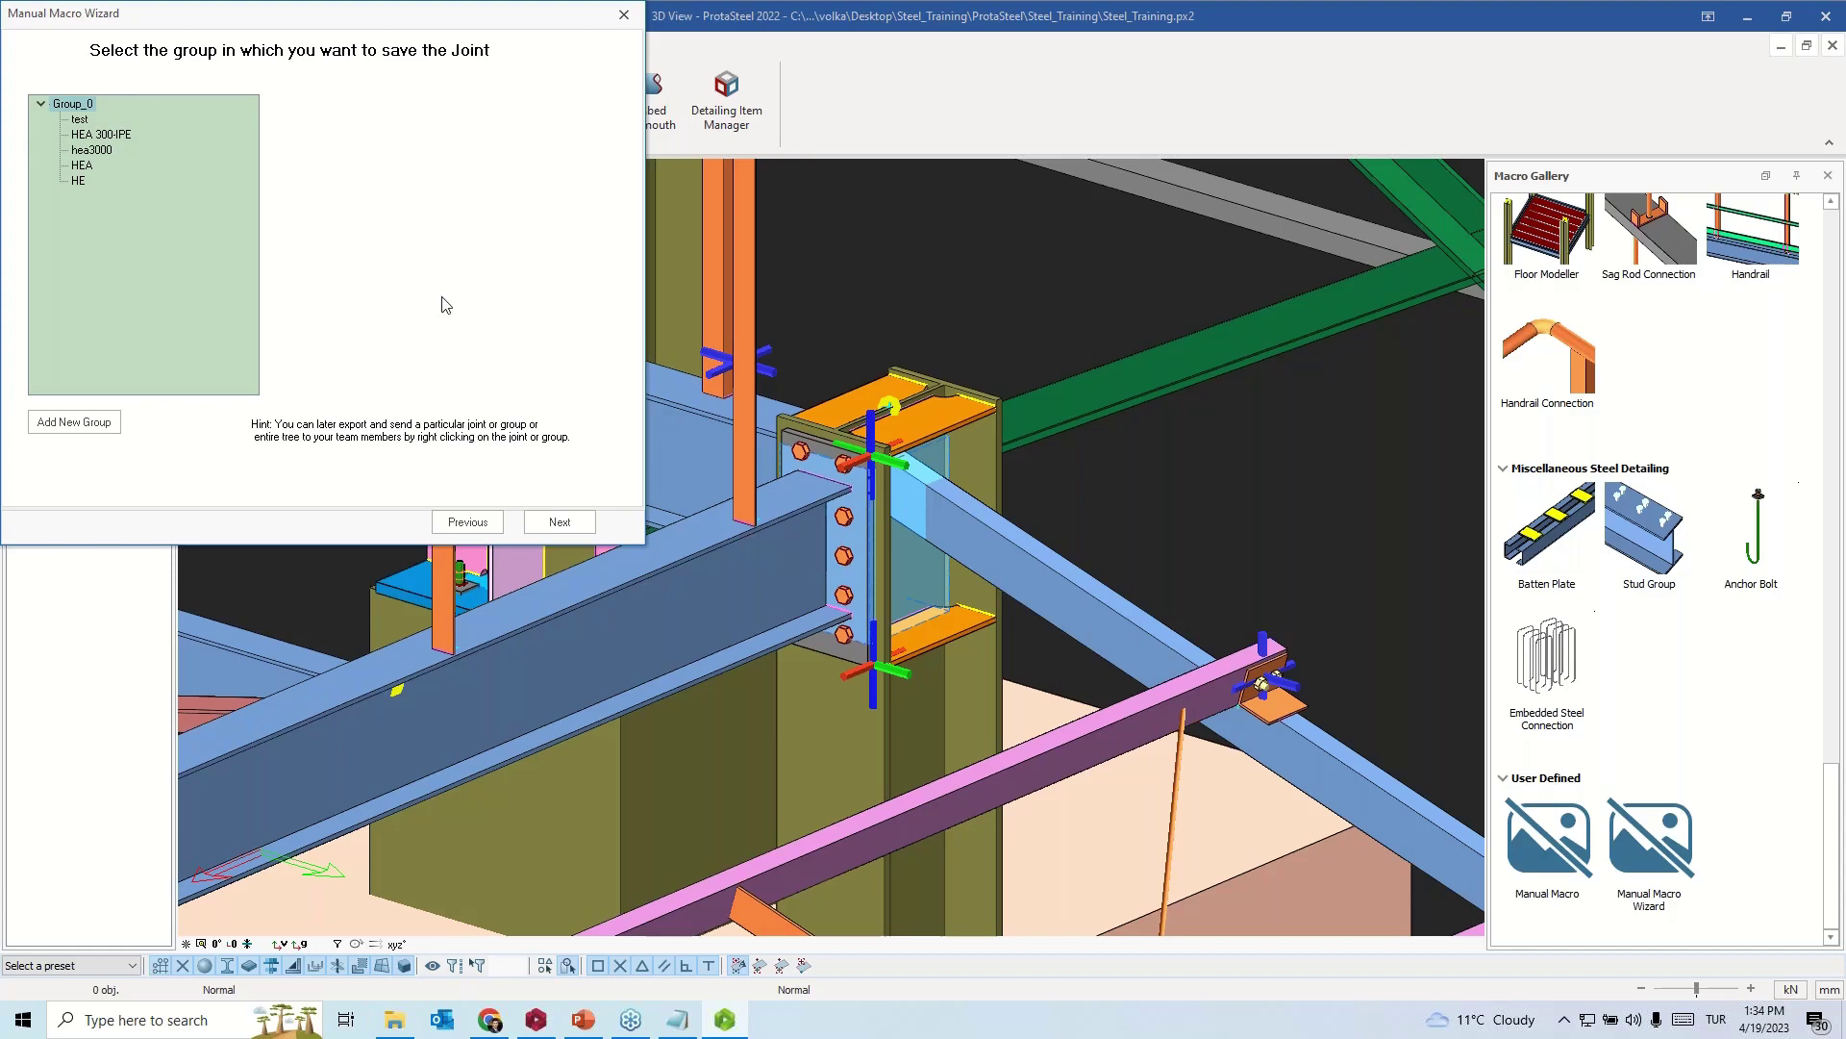
pyautogui.click(565, 522)
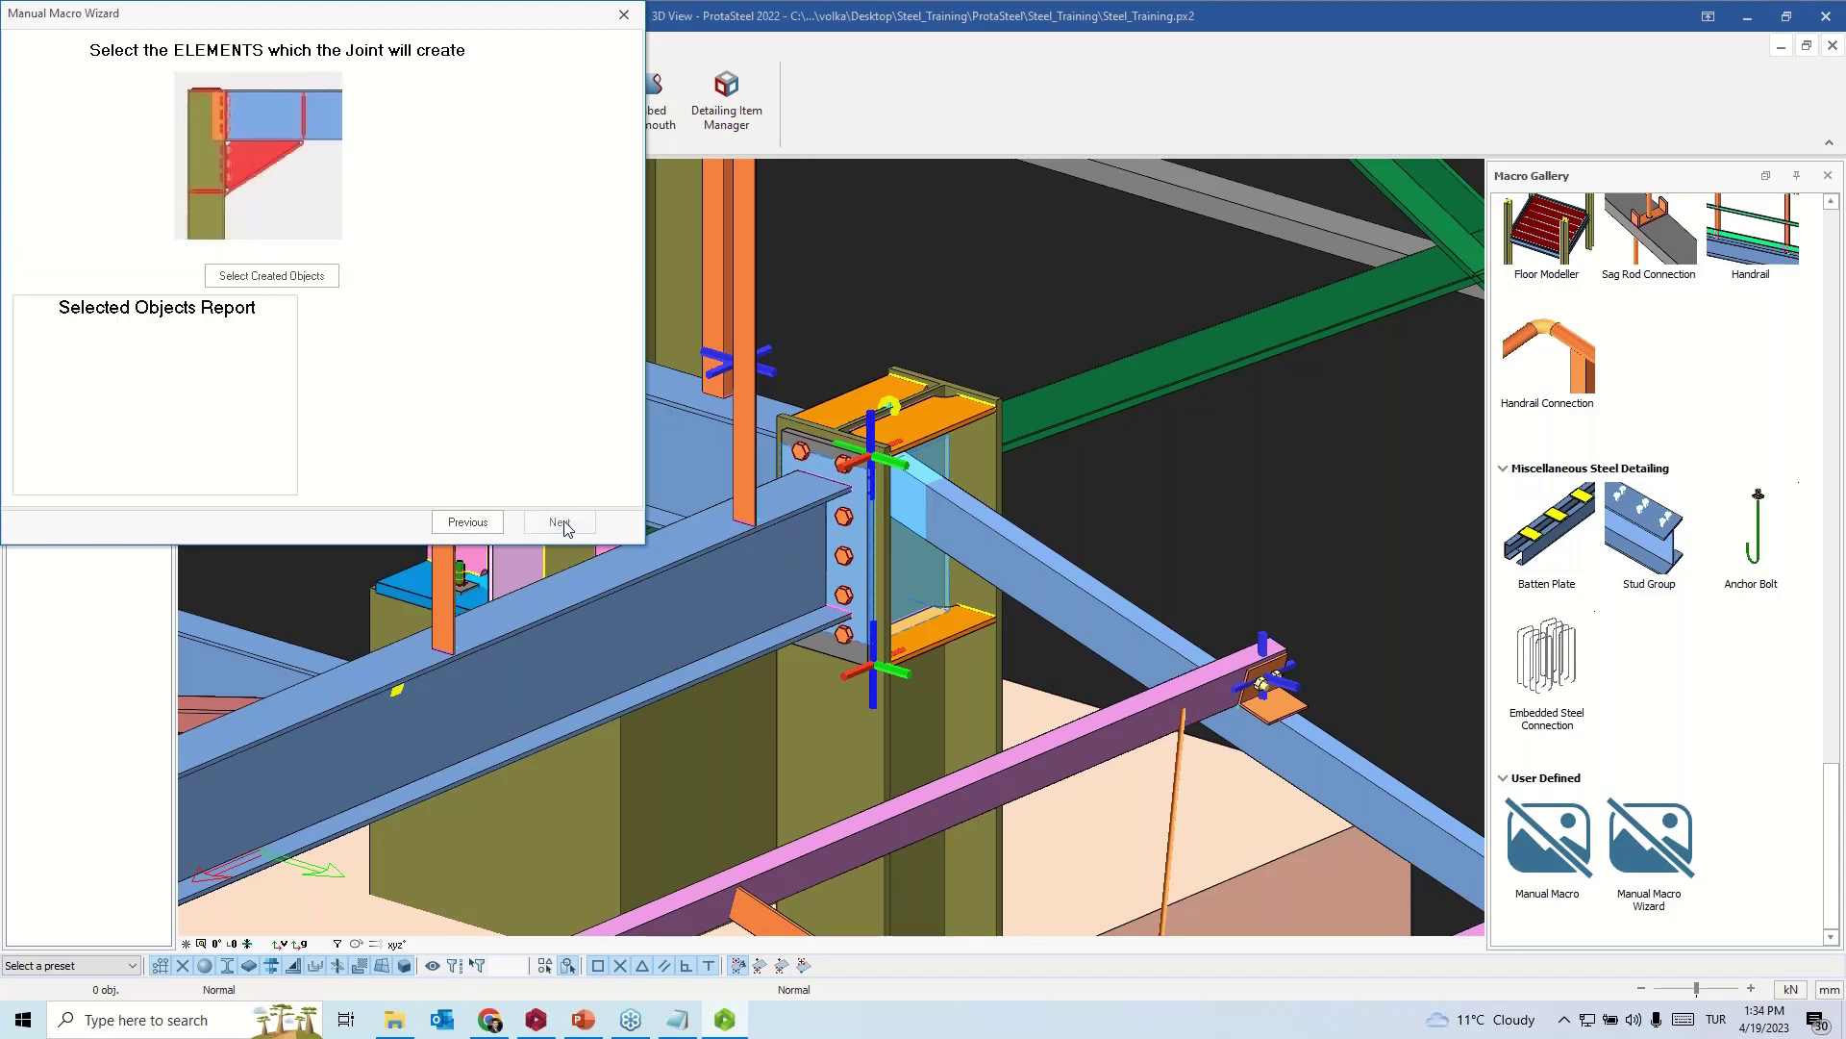
# - Box-select the connection's created parts, set IPE300 beam and HE400A column as members, and finish
pyautogui.click(257, 278)
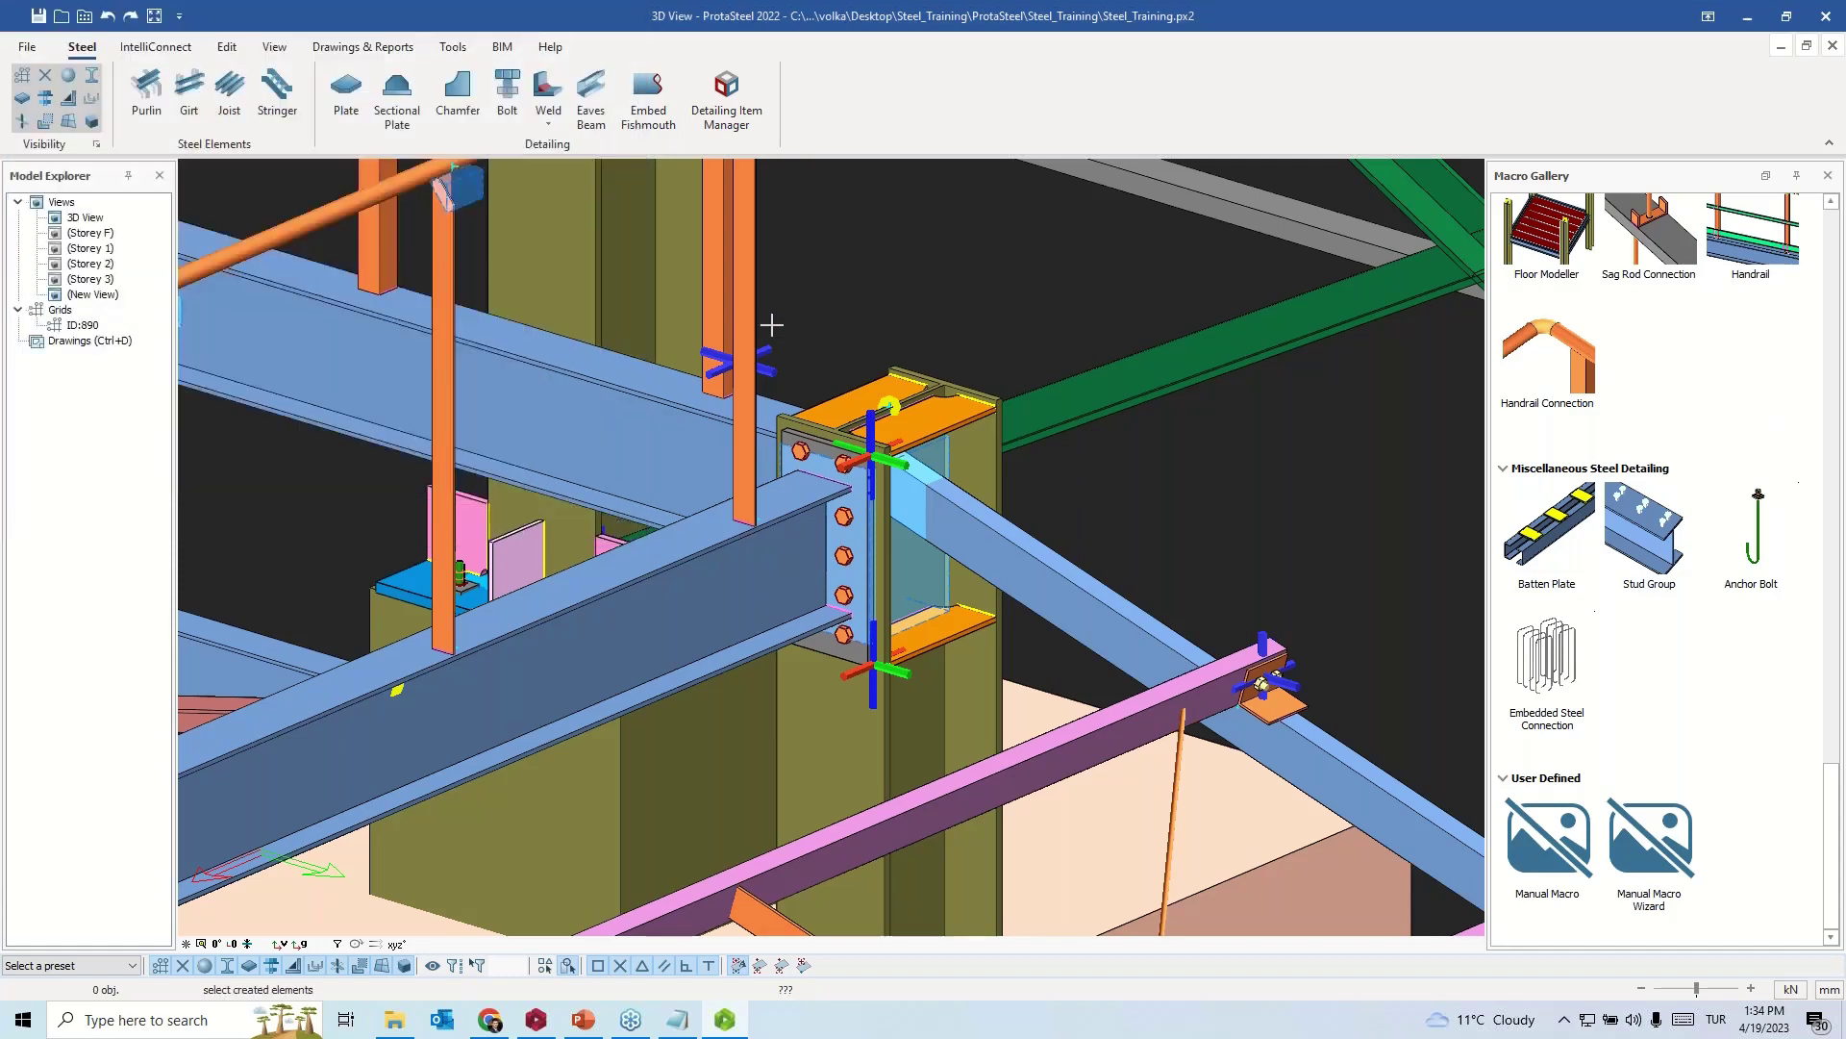
pyautogui.moveTo(779, 315); pyautogui.dragTo(1033, 689)
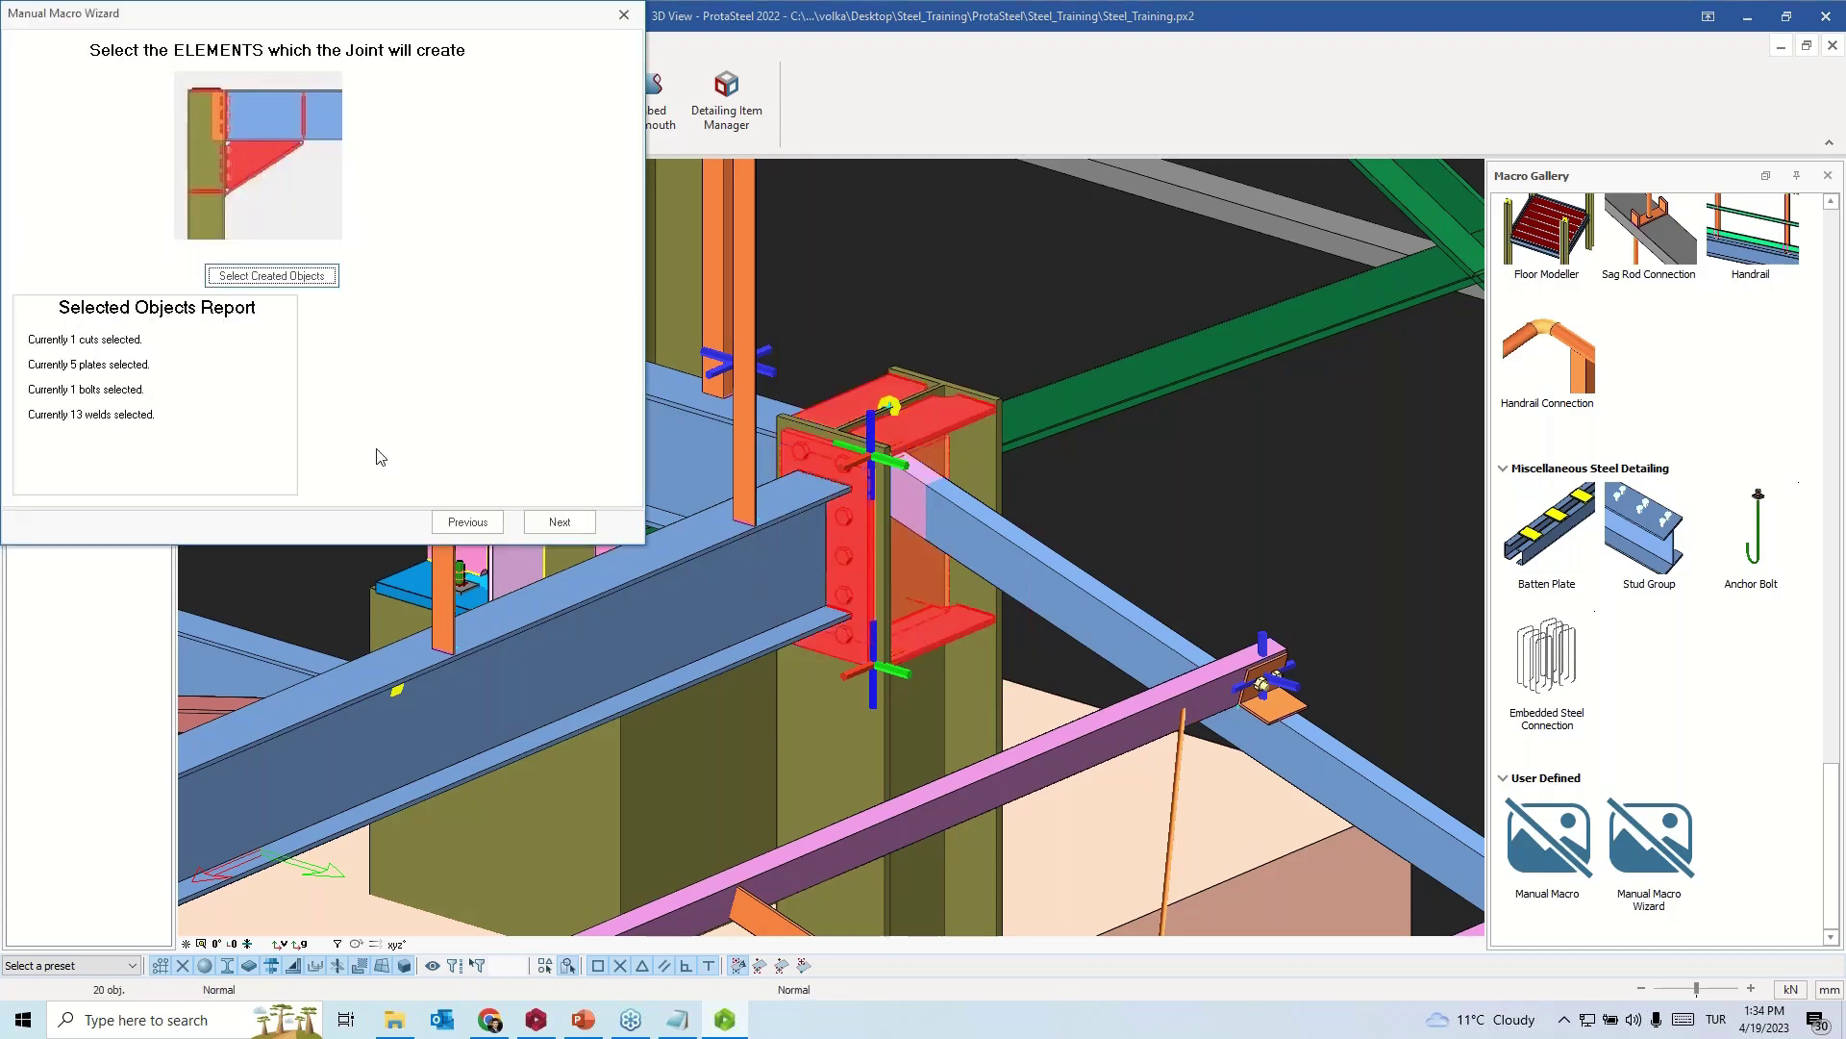
pyautogui.click(562, 522)
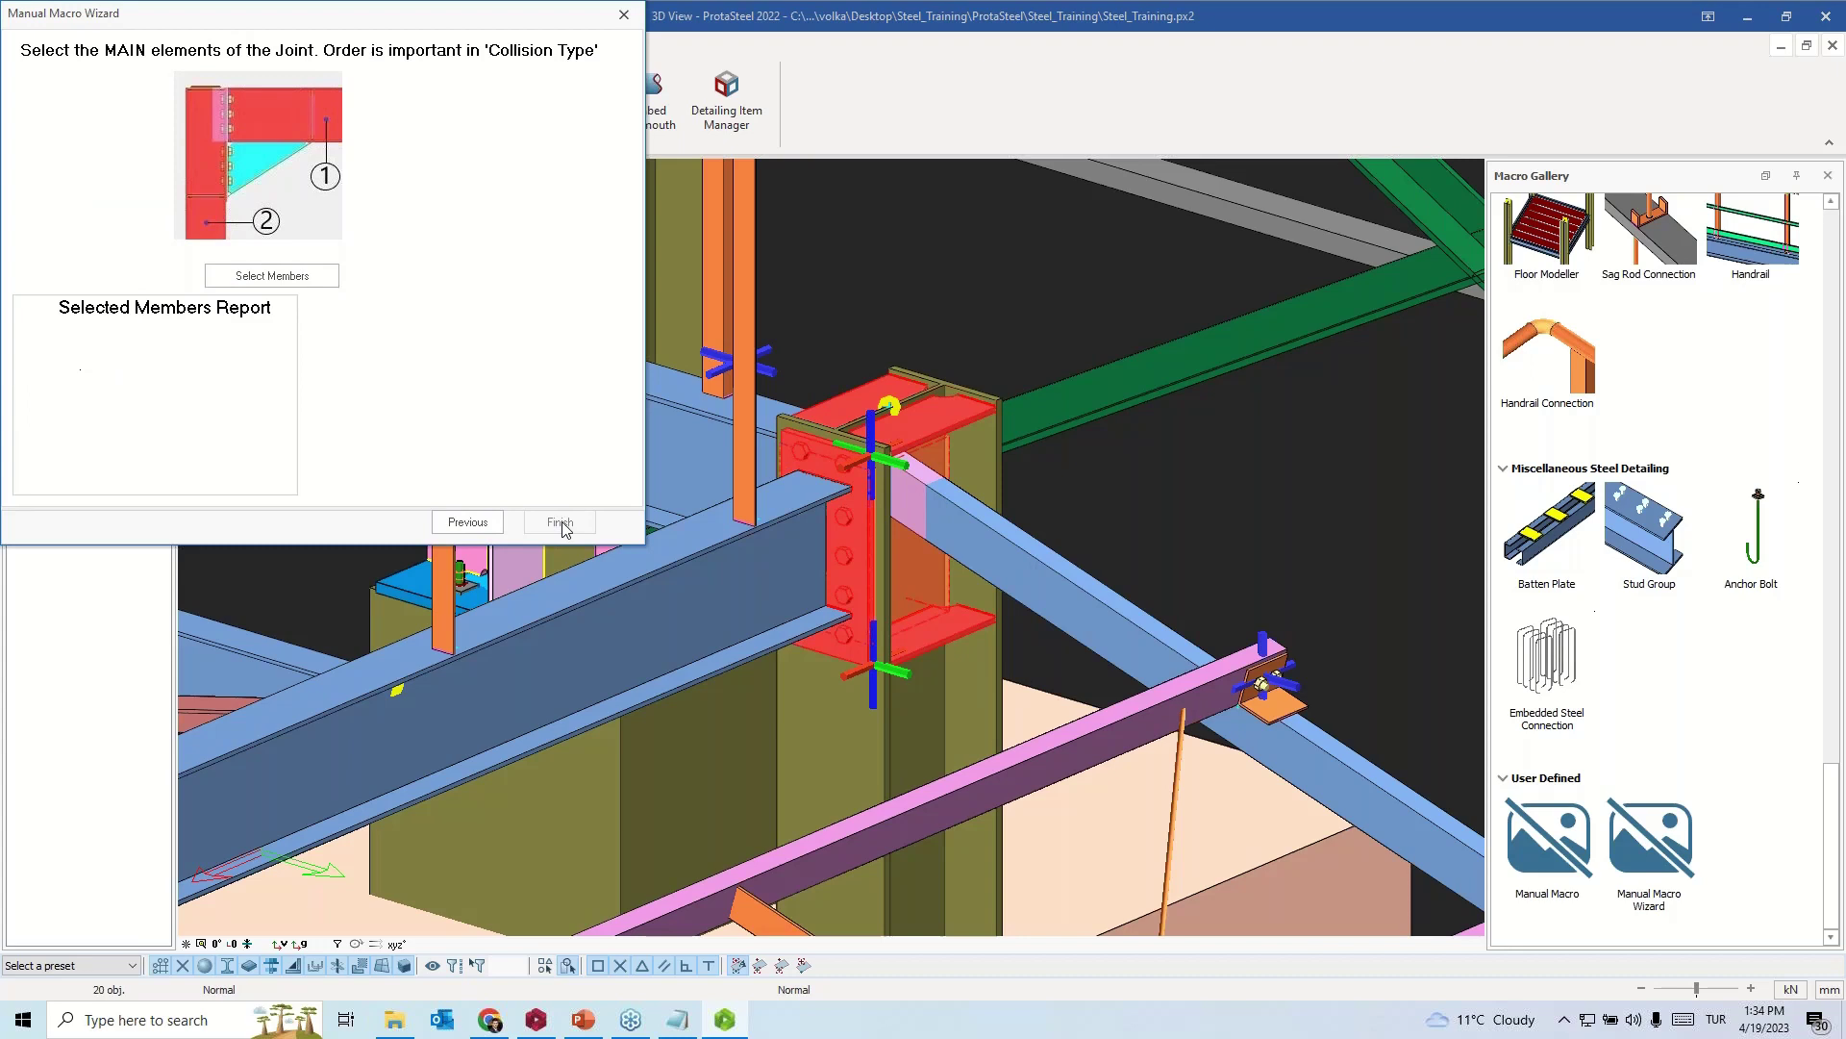
pyautogui.click(275, 276)
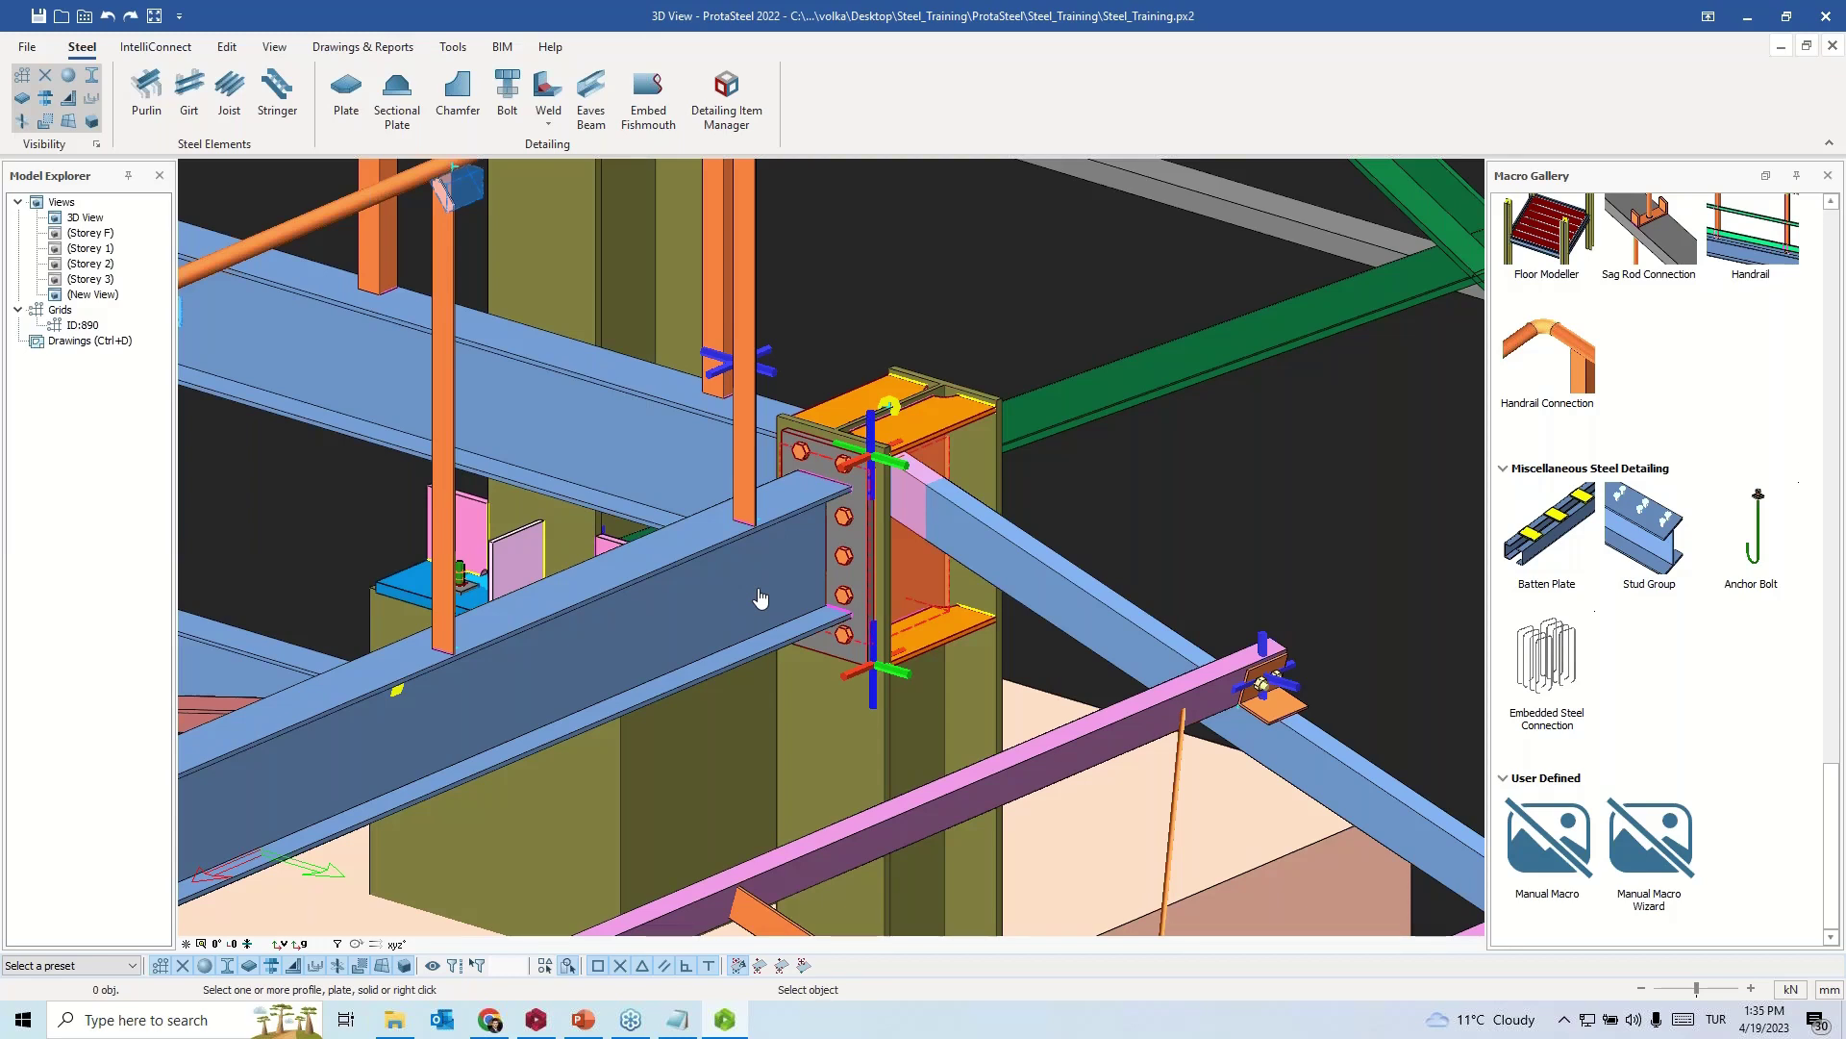
pyautogui.click(759, 599)
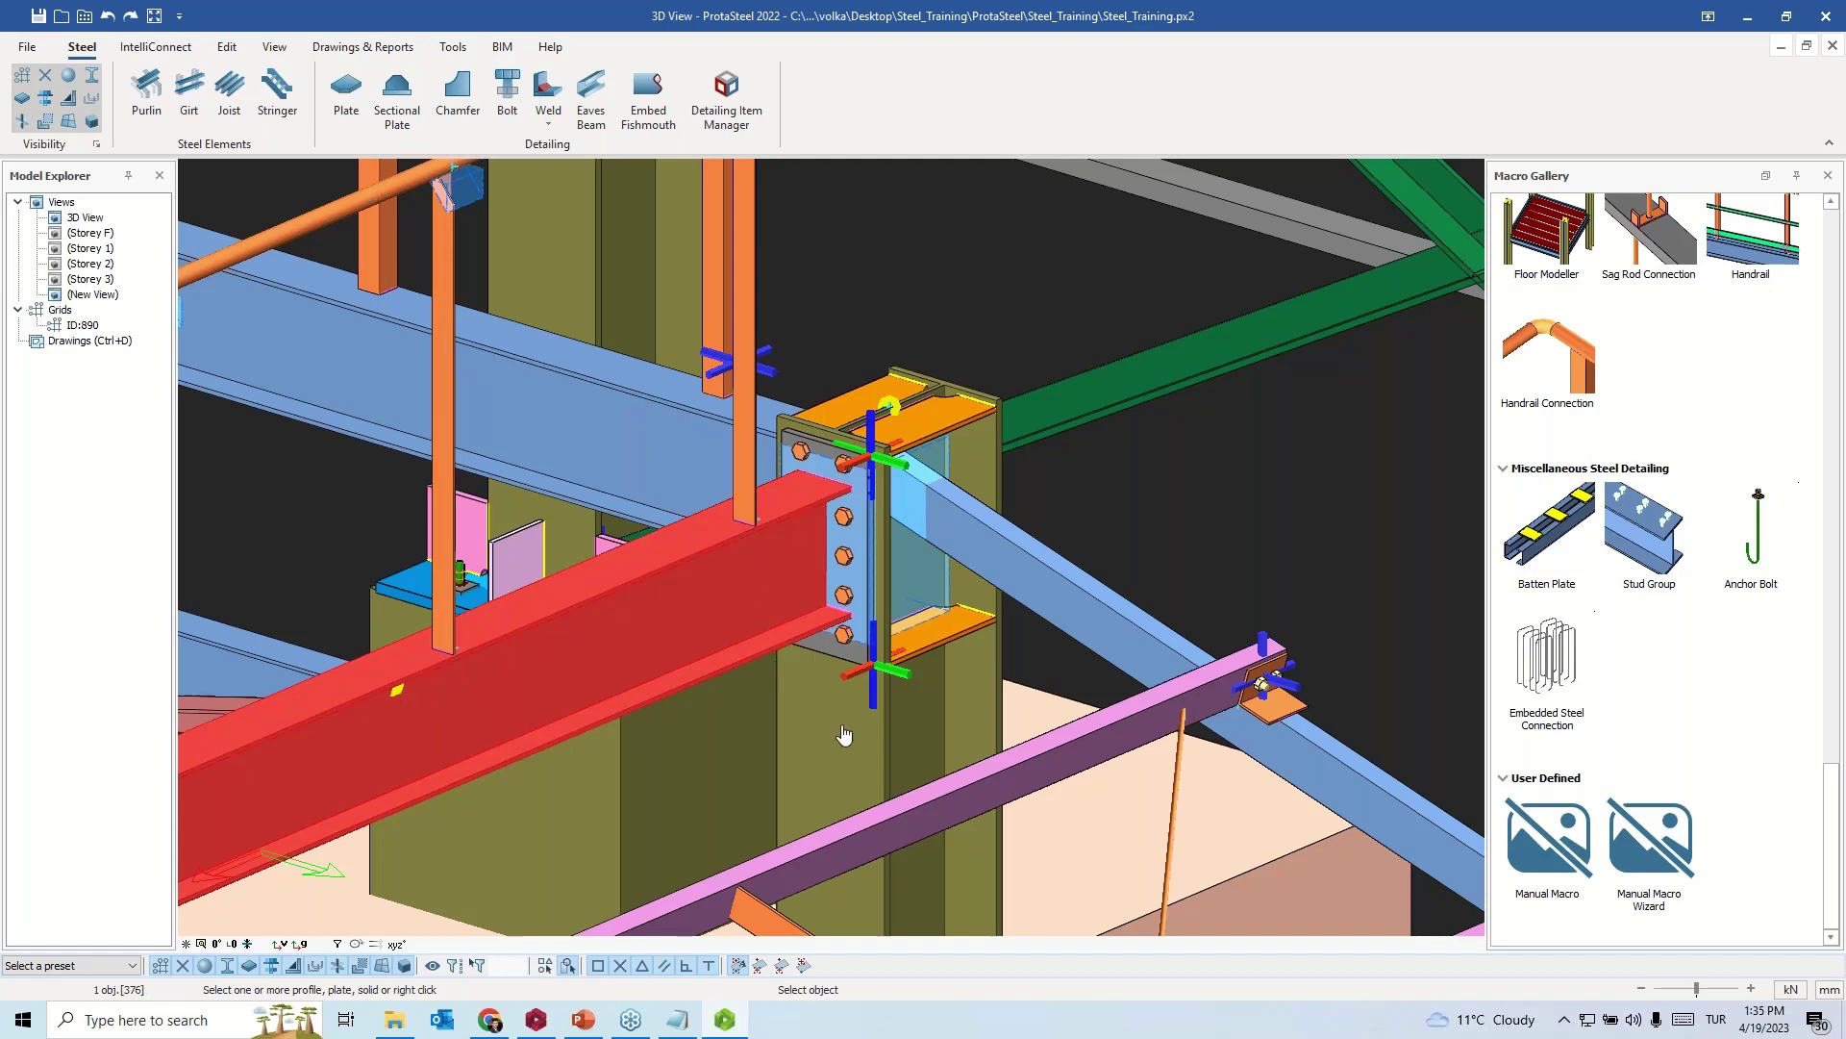
pyautogui.keyDown('ctrl'); pyautogui.click(835, 734); pyautogui.keyUp('ctrl')
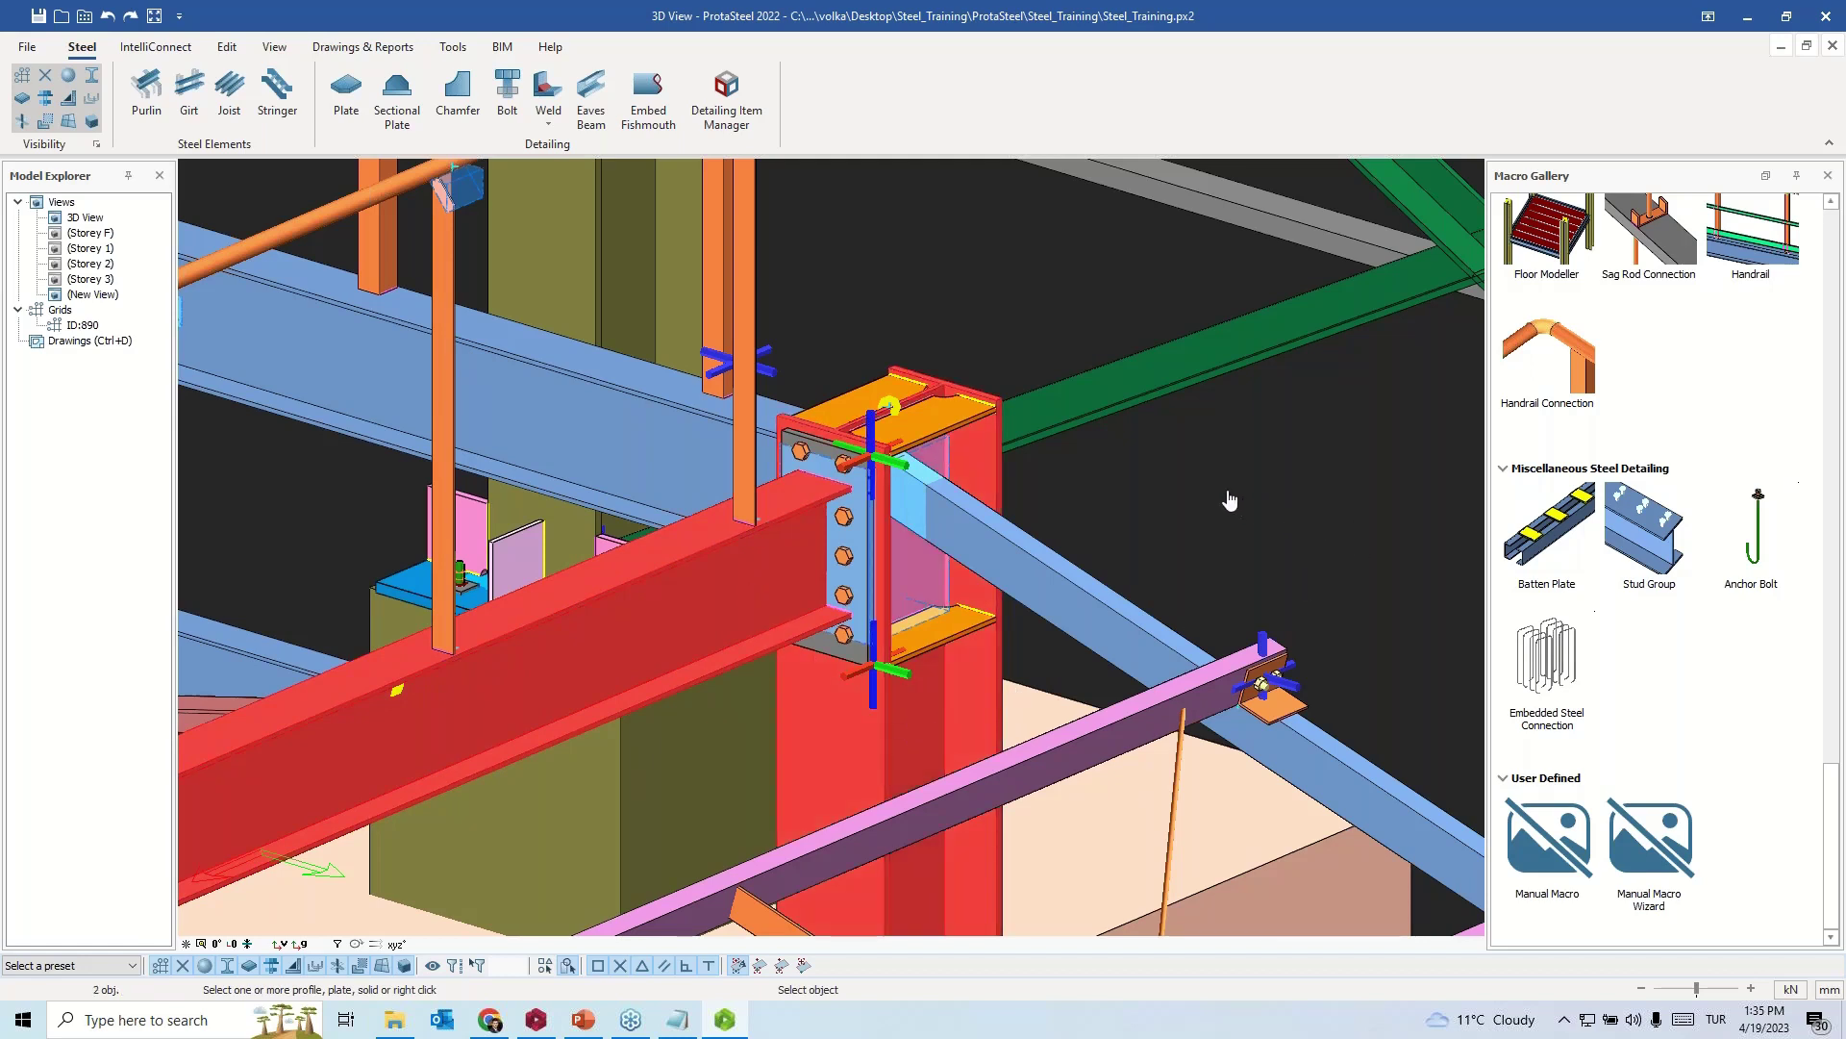
pyautogui.rightClick(1230, 503)
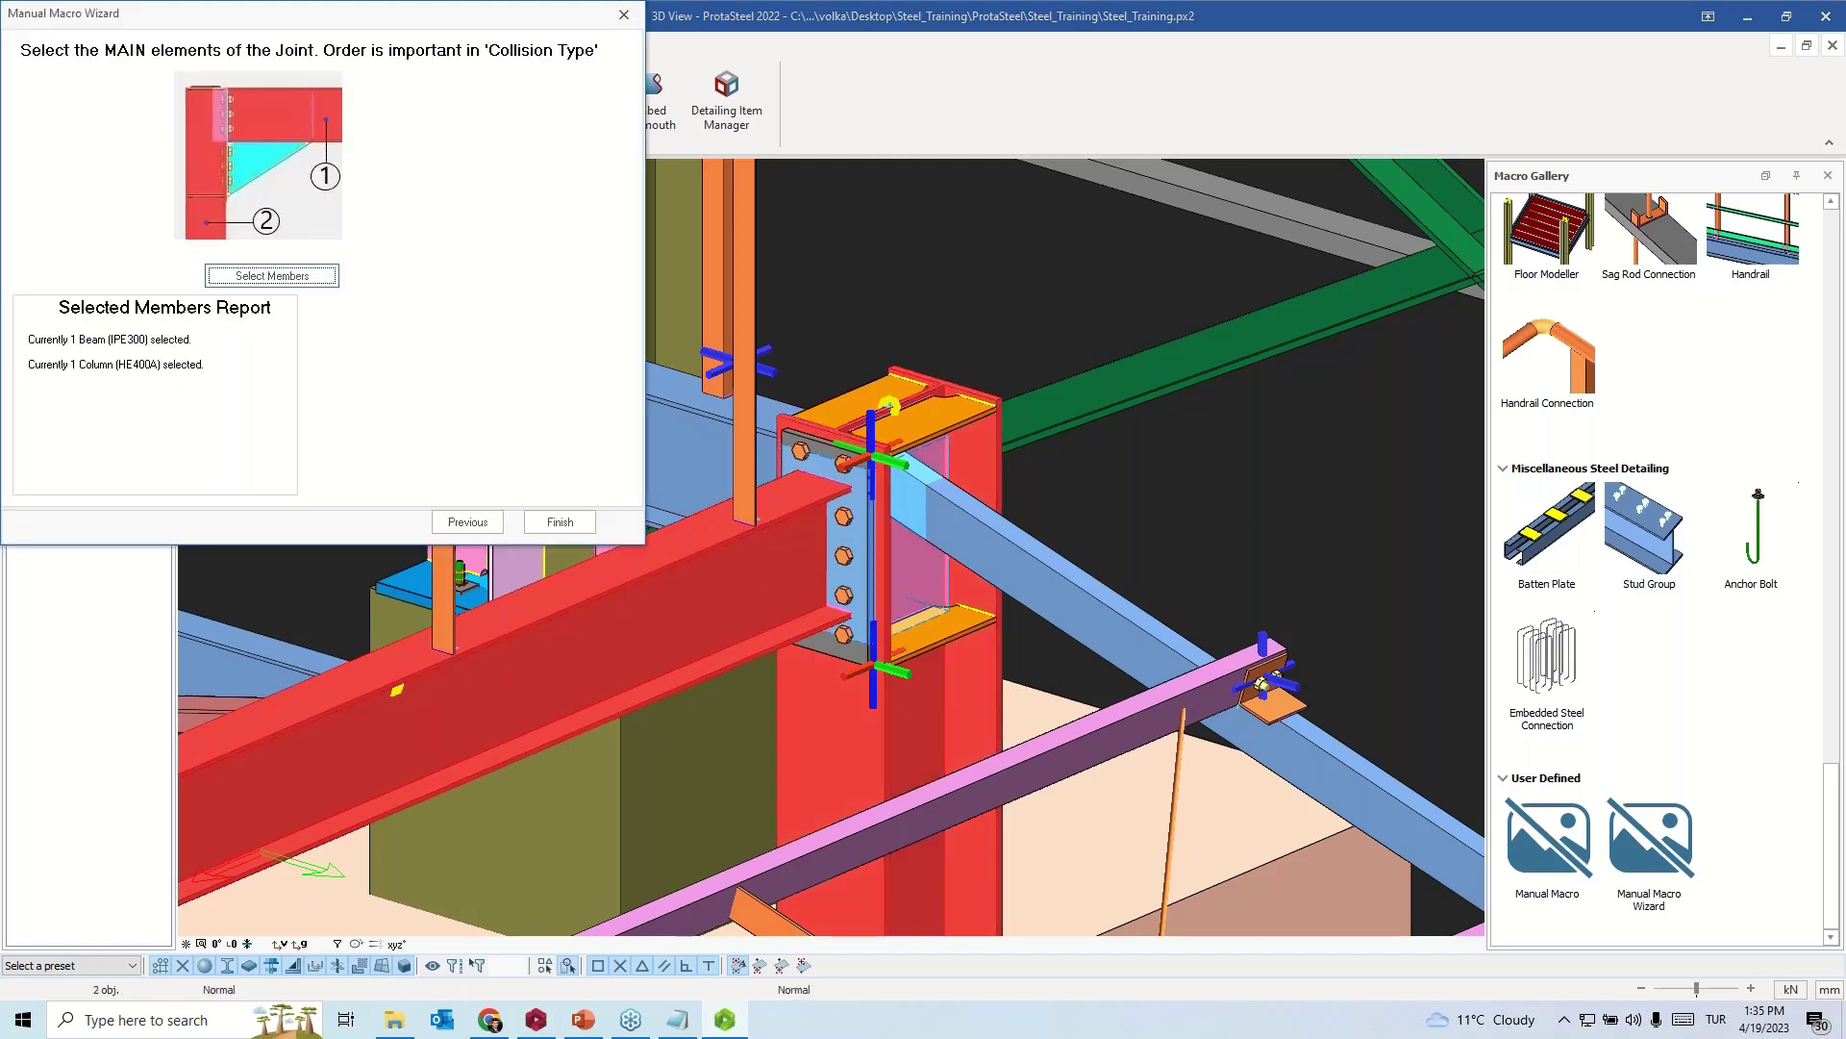
pyautogui.click(558, 524)
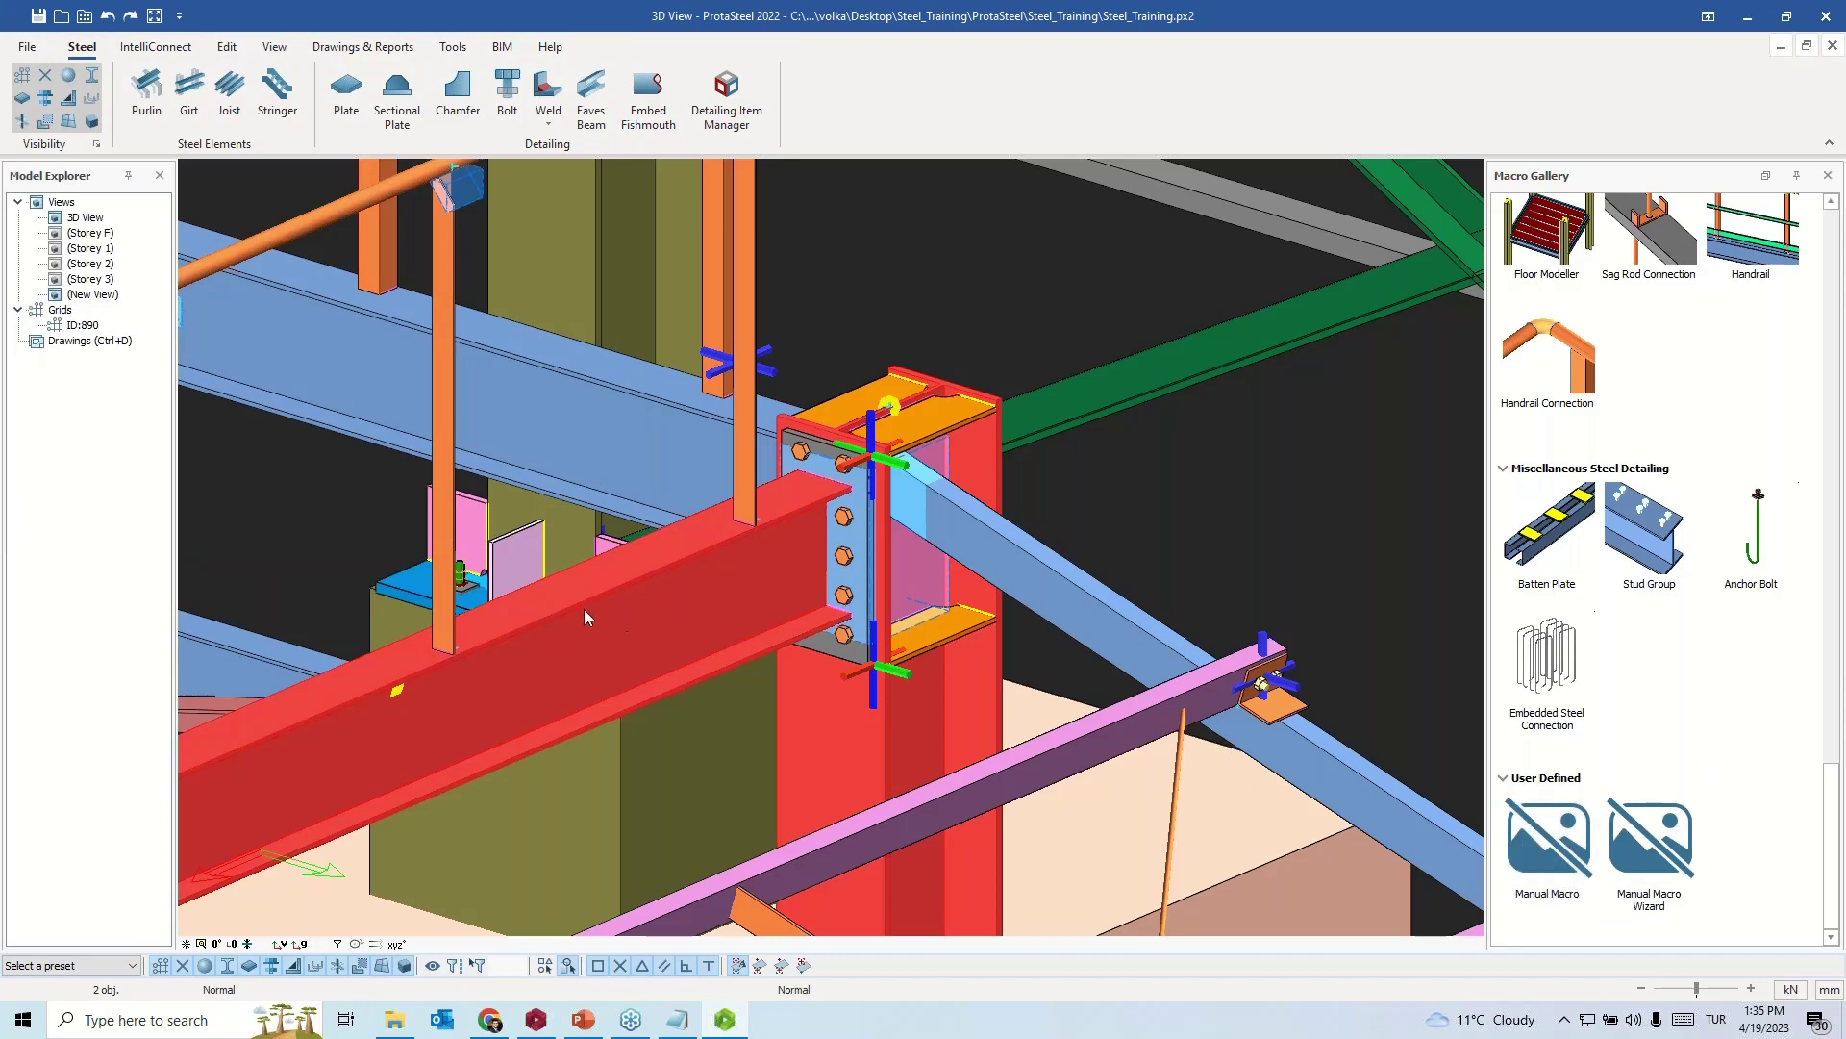
pyautogui.click(590, 637)
pyautogui.scroll(-5, 590, 637)
# - Apply the HEA300-IPE300 macro to another beam and column pair
pyautogui.moveTo(664, 577); pyautogui.dragTo(246, 529, button='middle')
pyautogui.click(250, 535)
pyautogui.scroll(5, 262, 561)
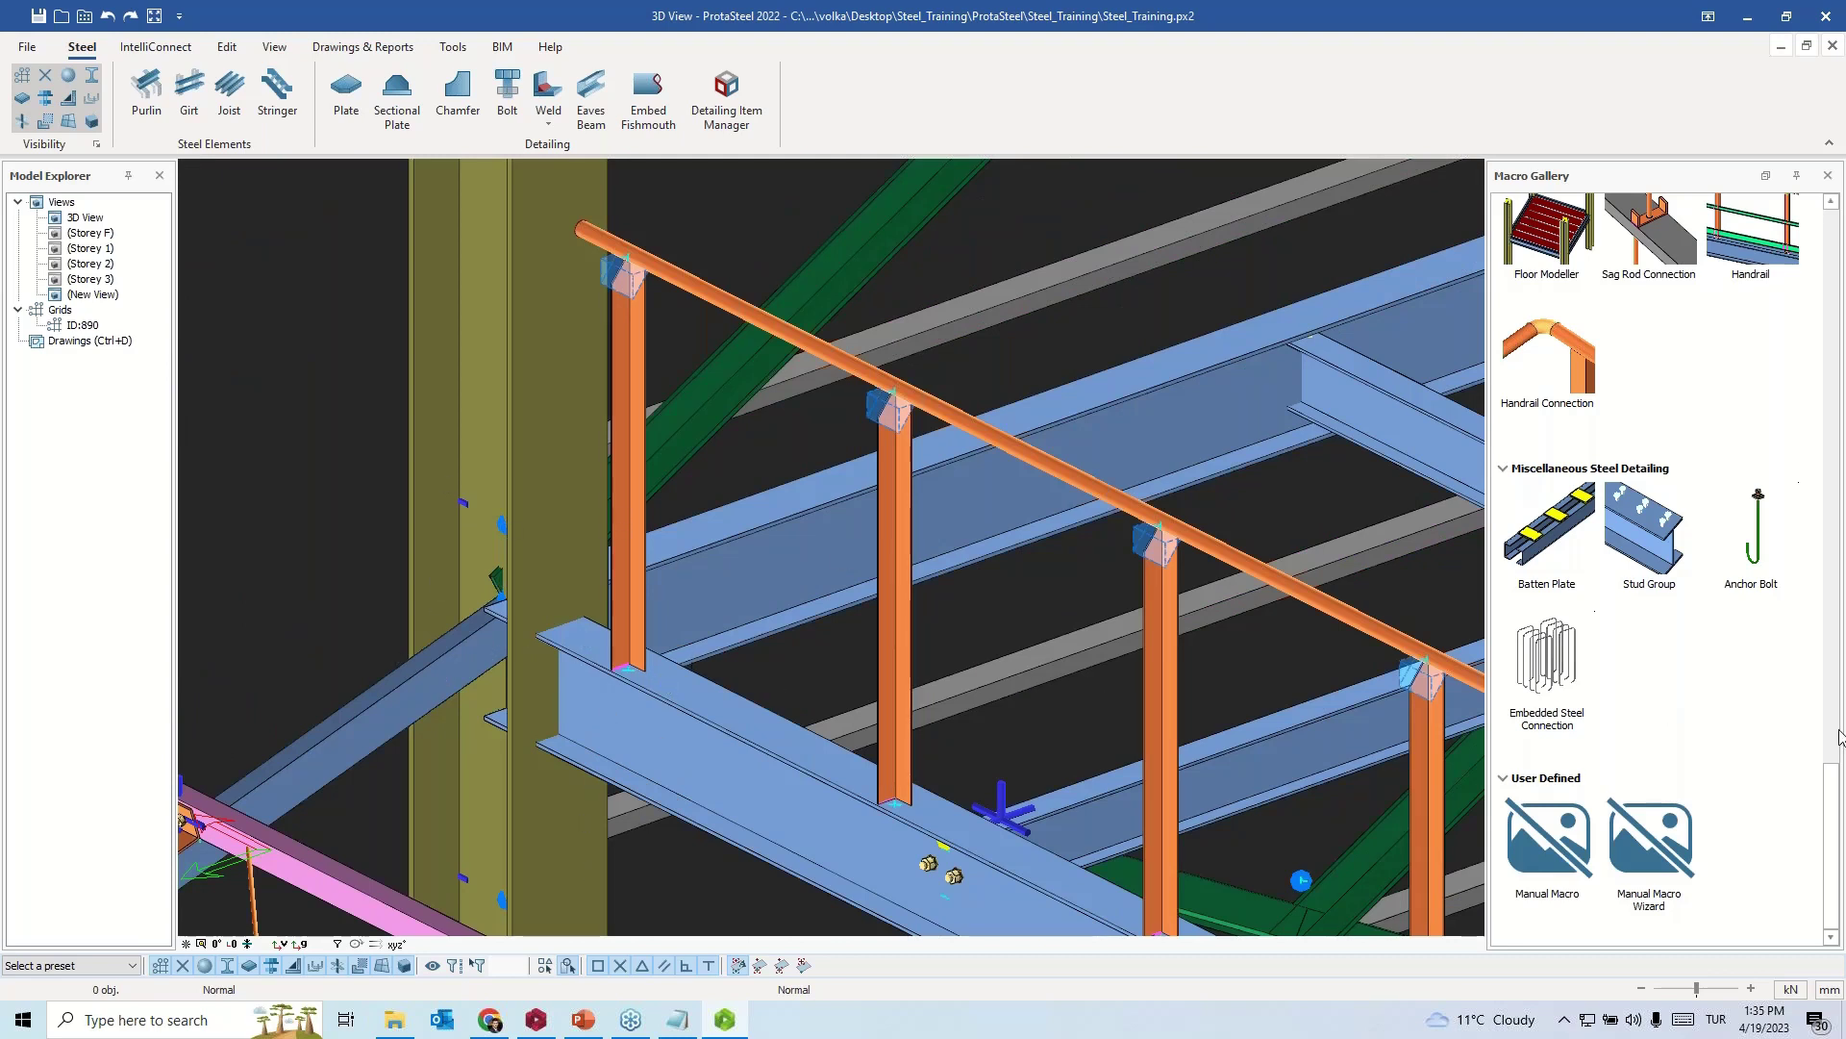
pyautogui.click(1546, 866)
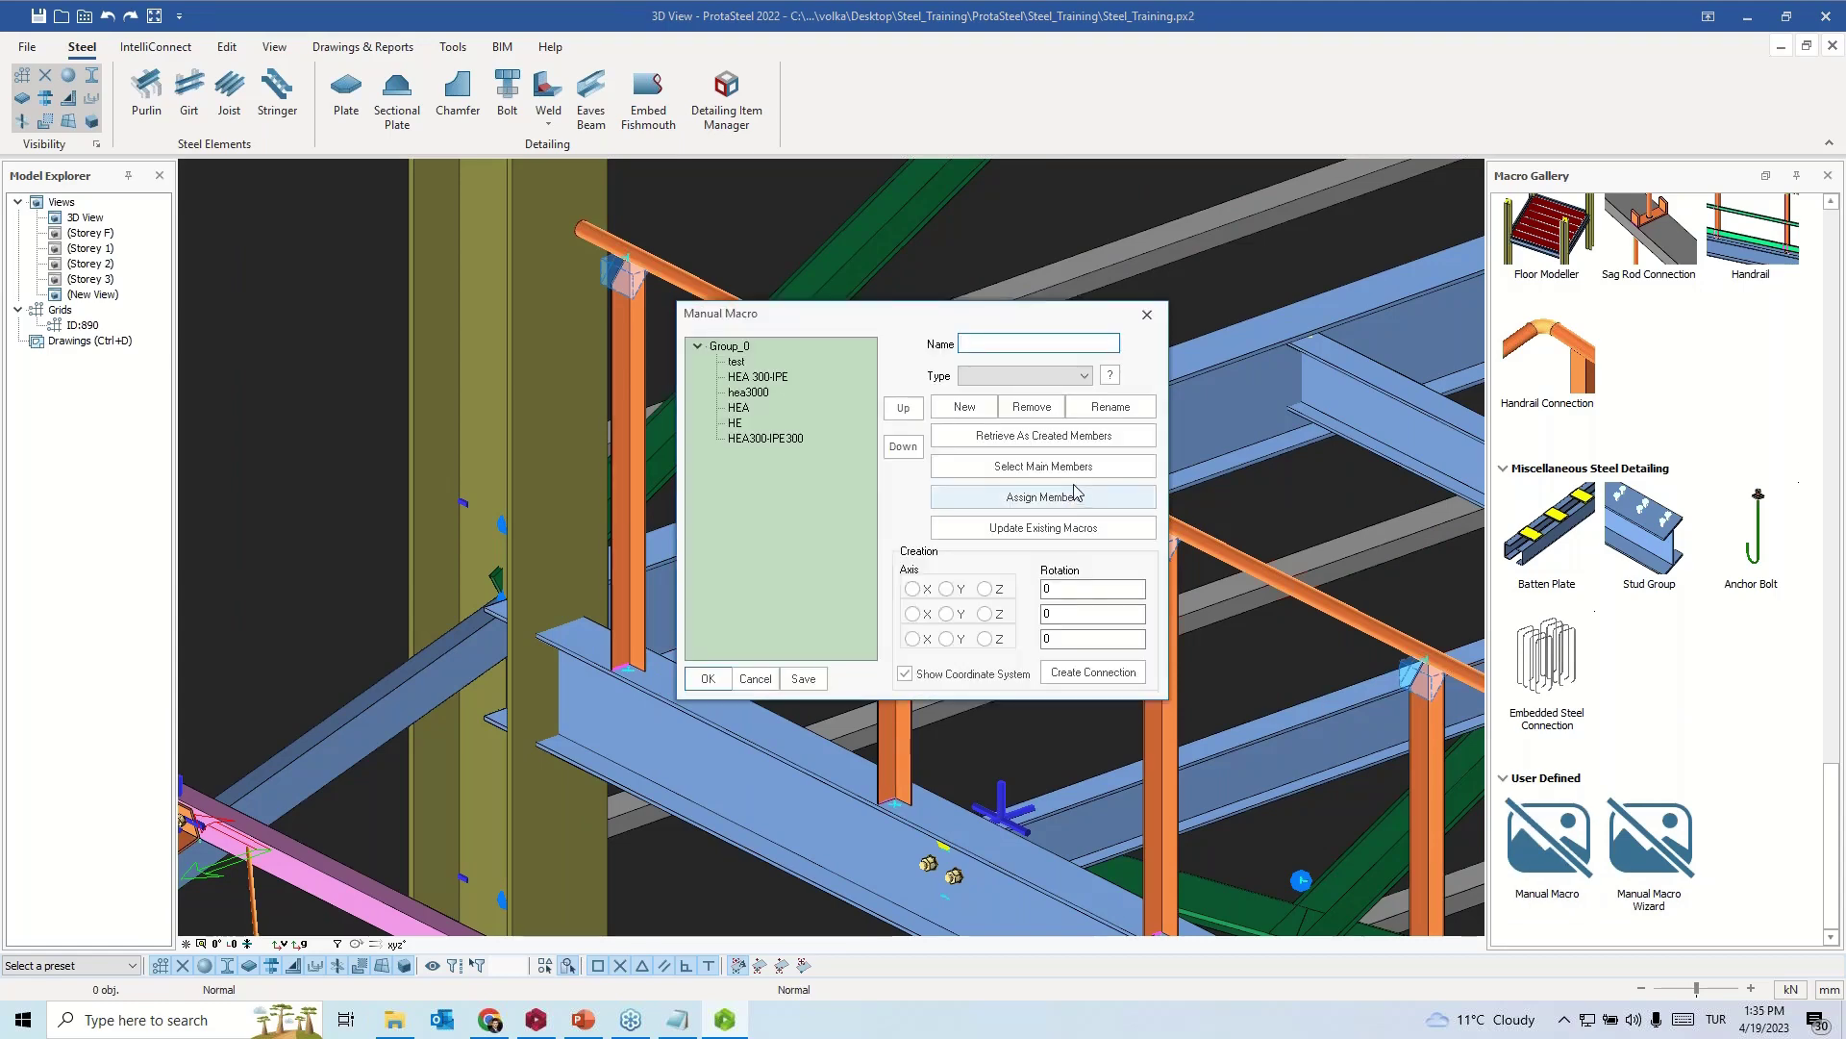
pyautogui.click(781, 440)
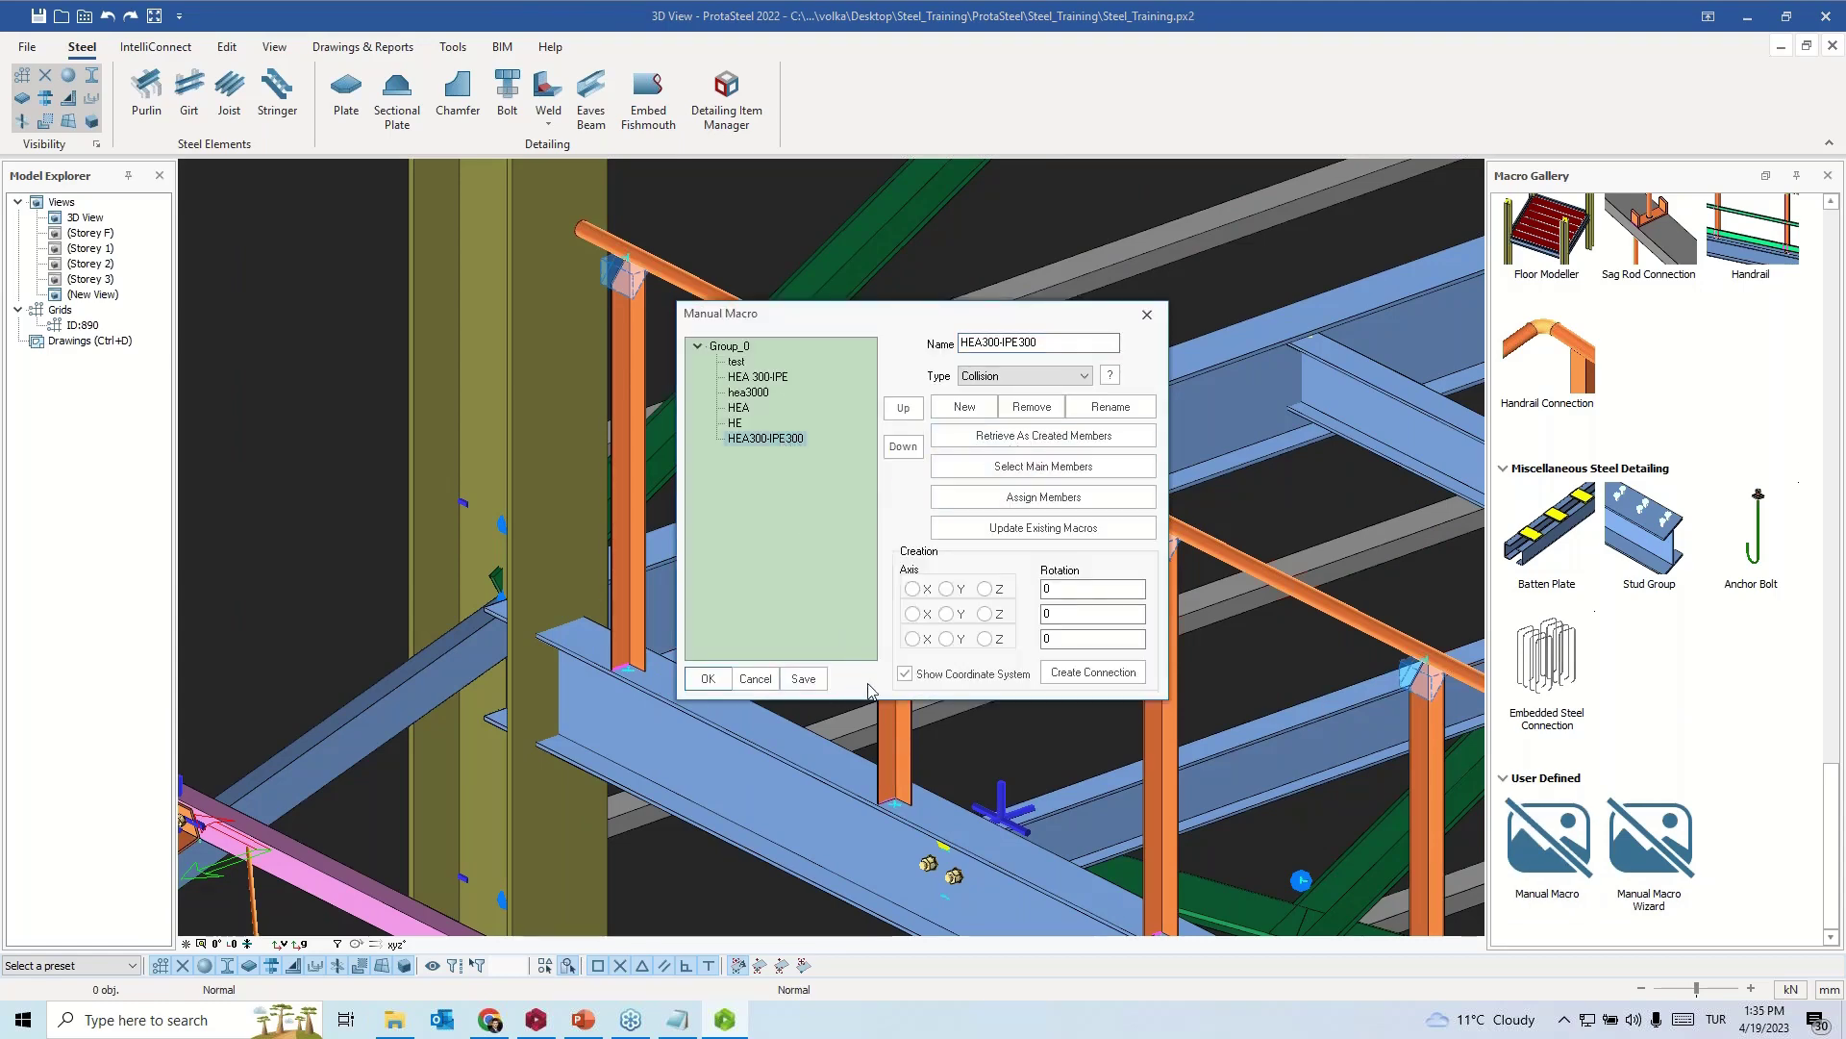
pyautogui.click(1079, 673)
pyautogui.click(707, 681)
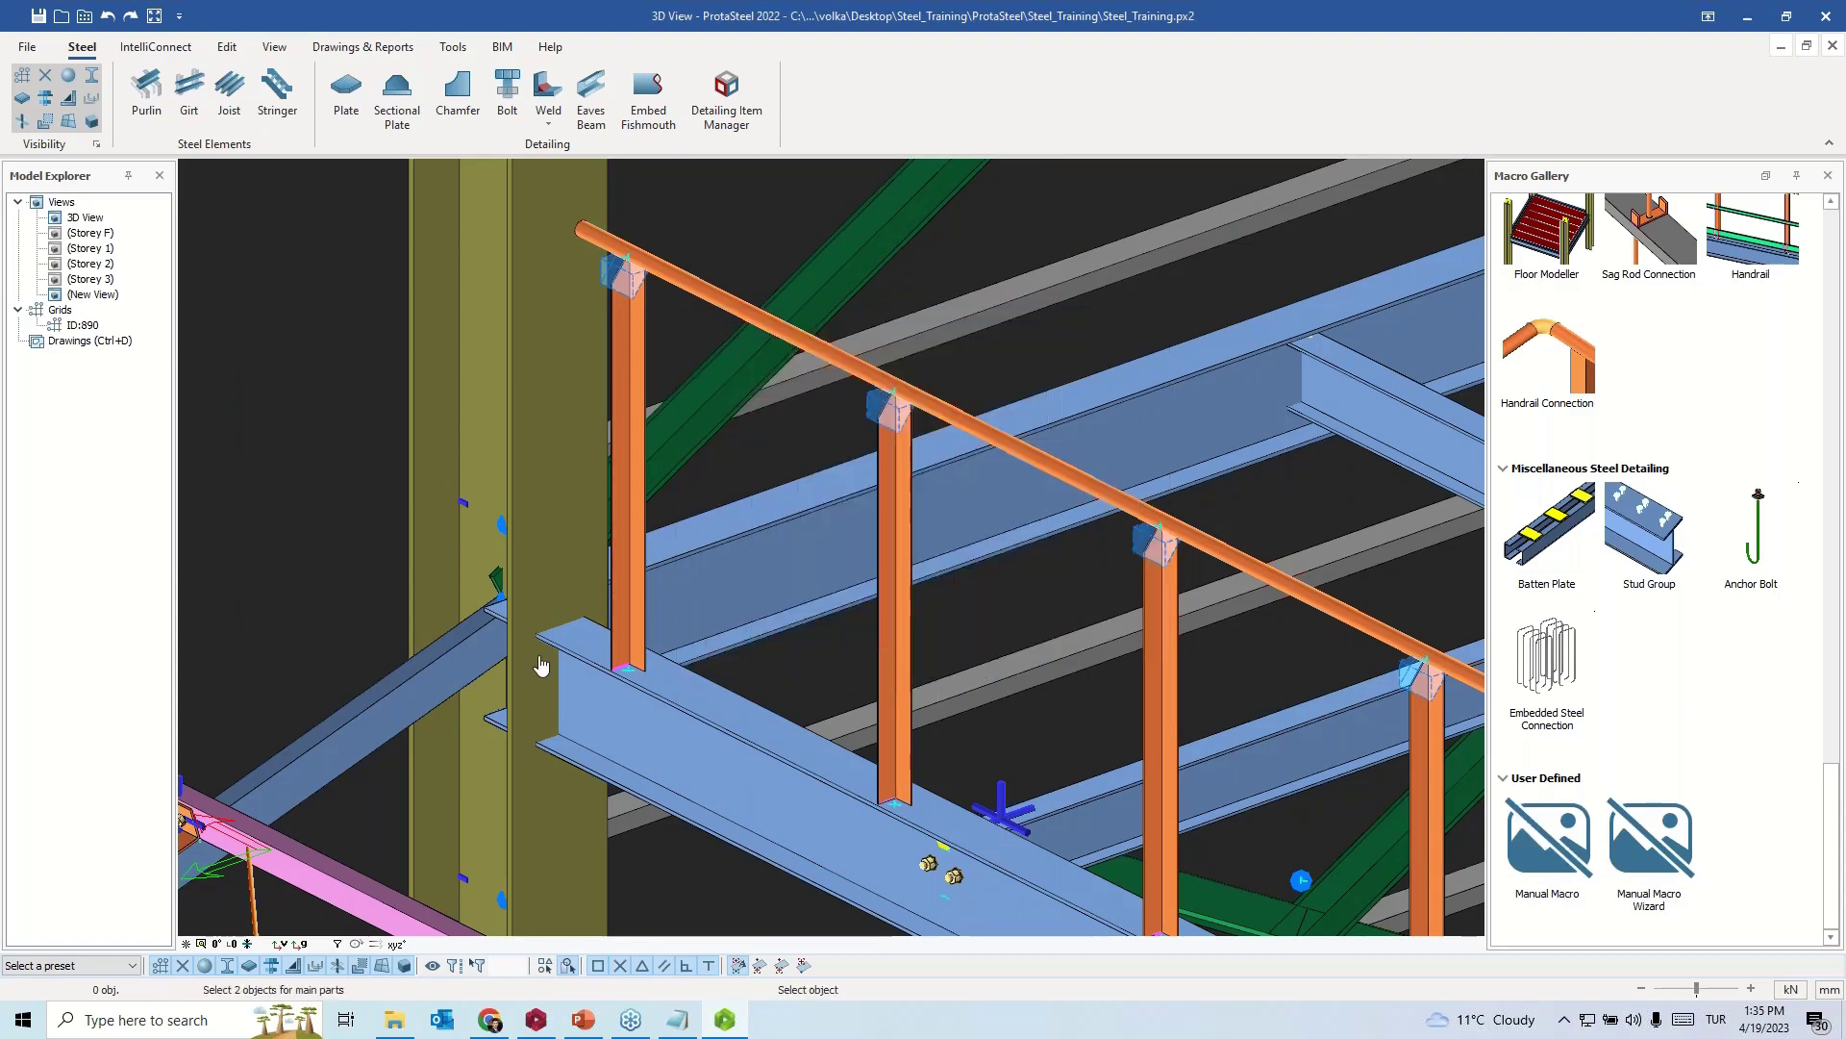
pyautogui.click(622, 733)
pyautogui.click(543, 608)
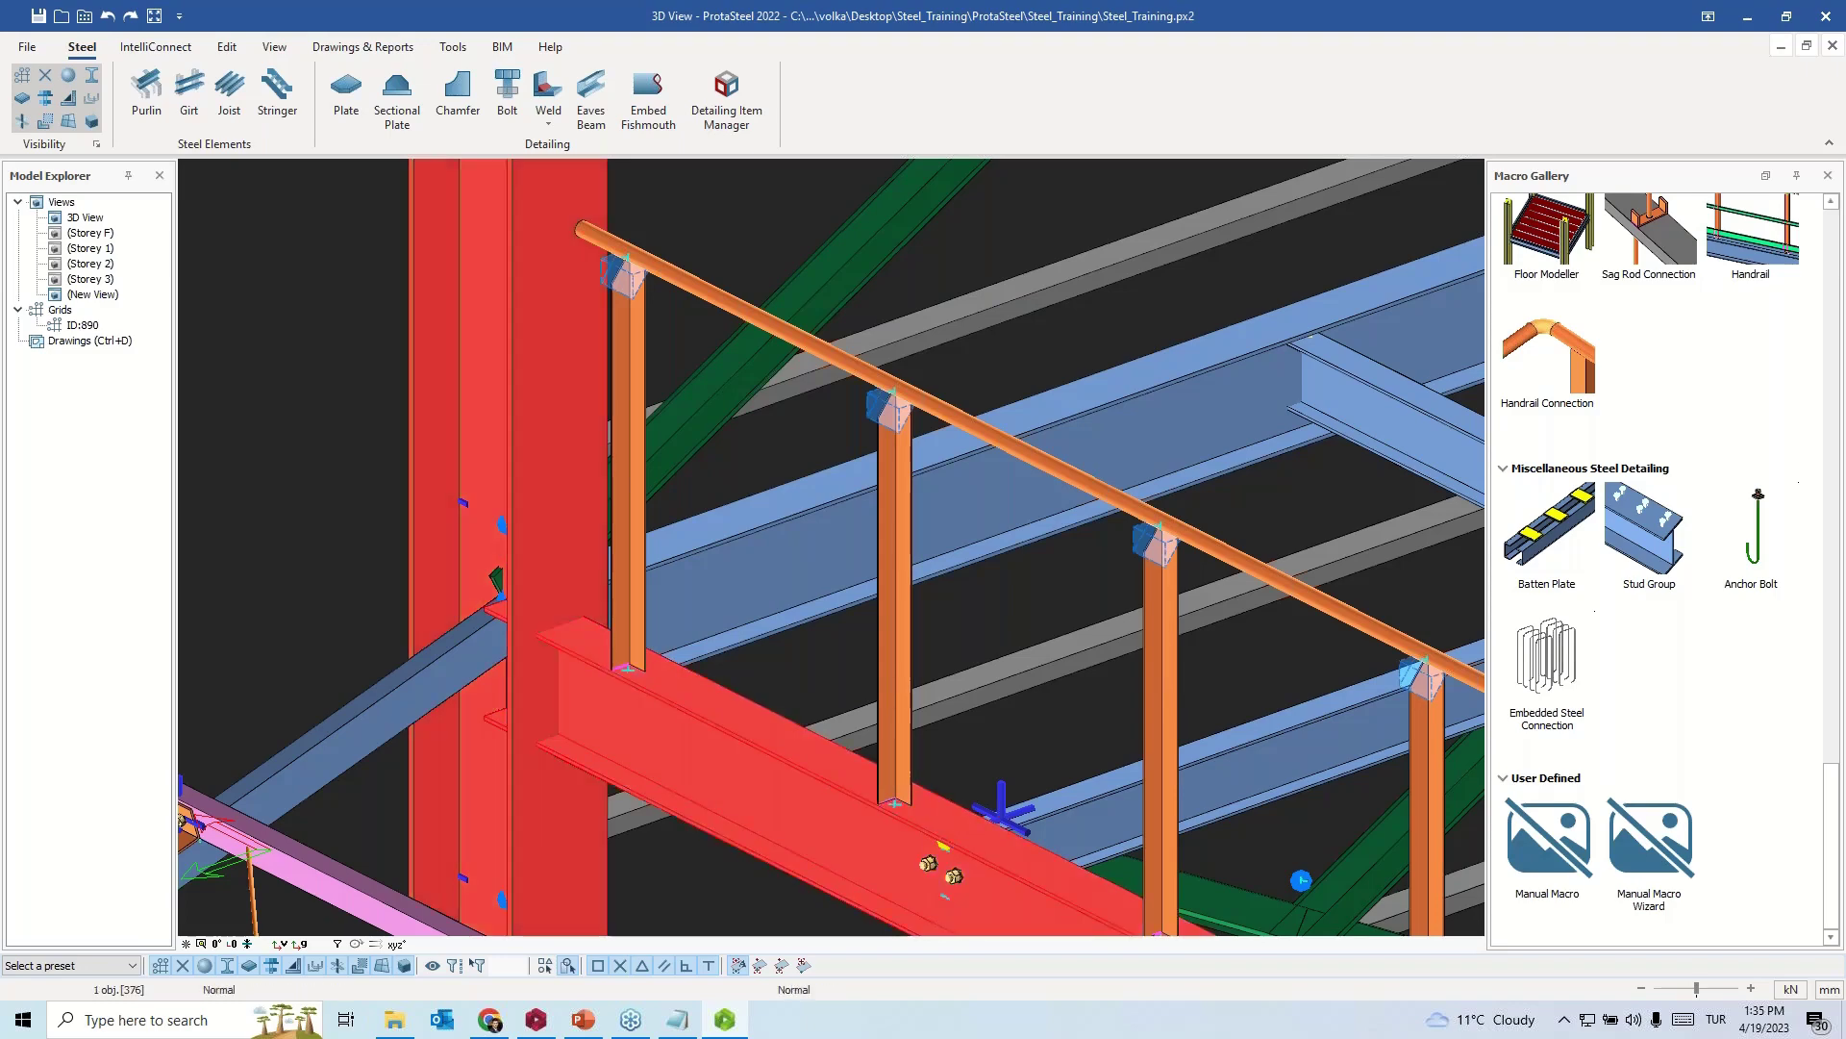
pyautogui.scroll(-6, 341, 510)
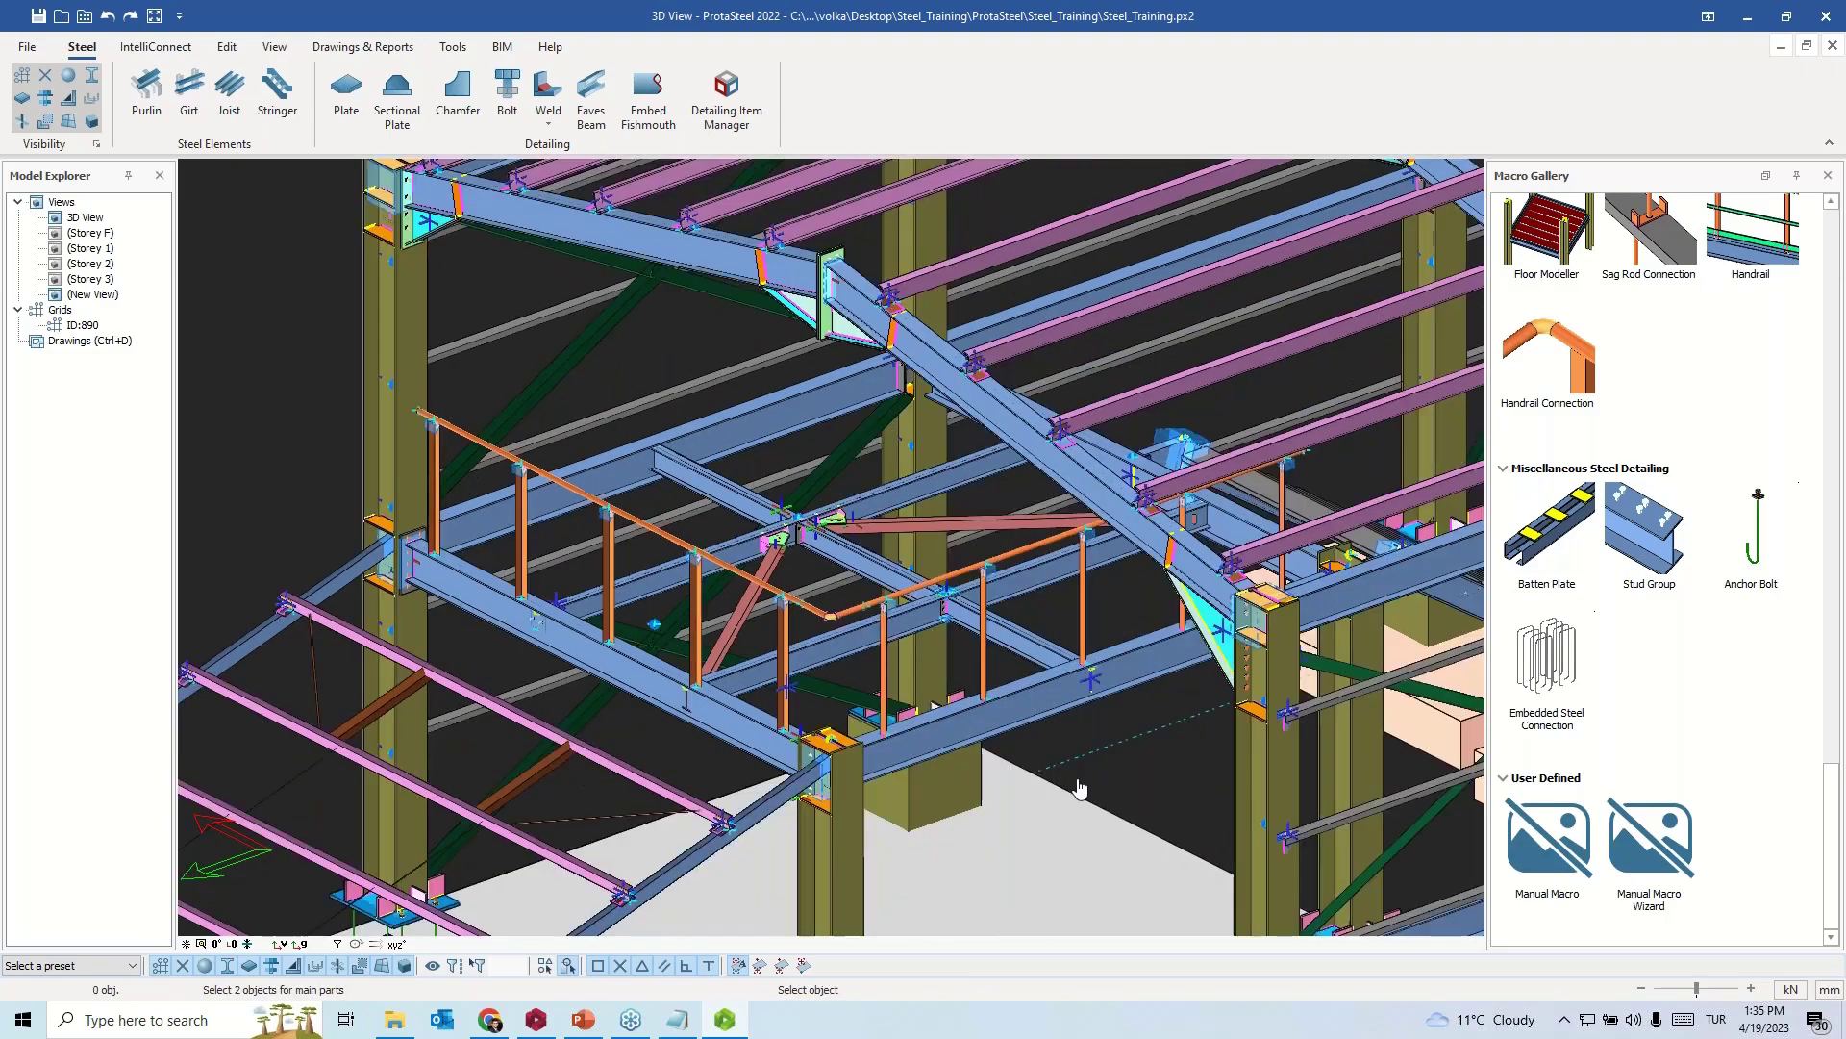
pyautogui.scroll(-2, 1166, 754)
pyautogui.press('Escape')
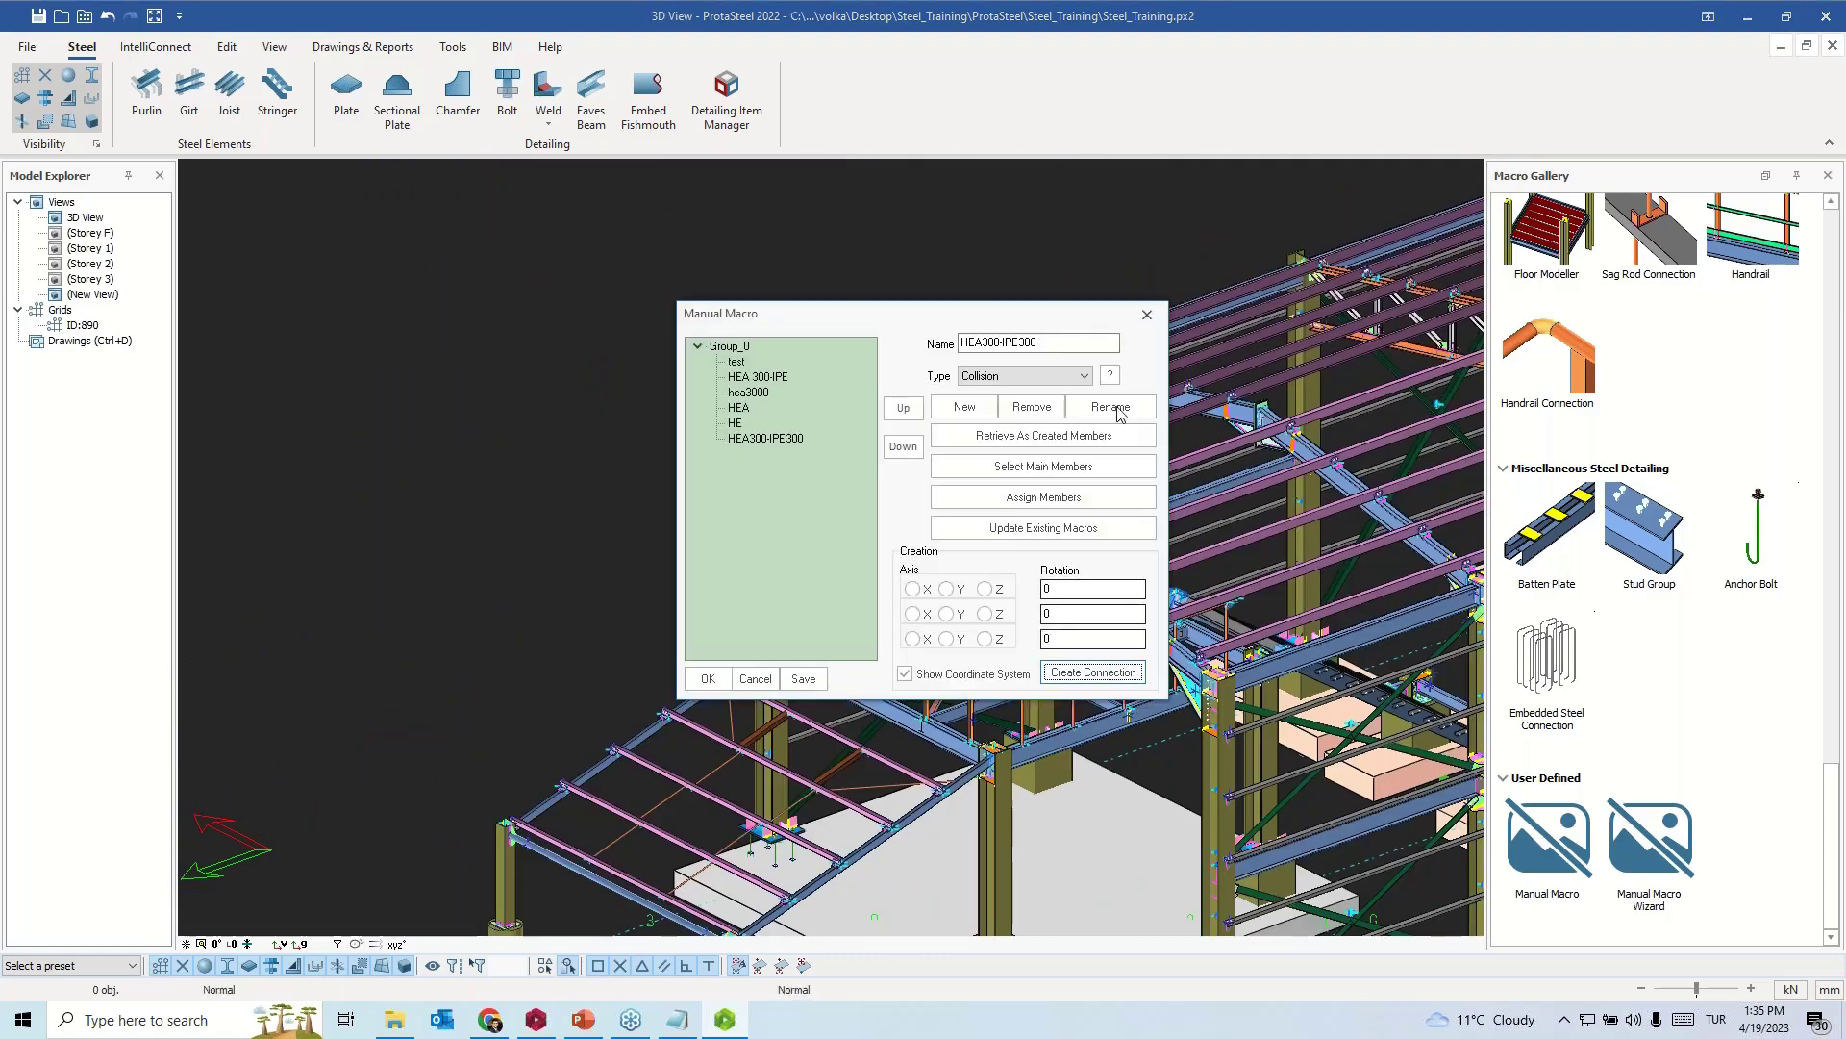
# - Close the macro list and orbit the view to show the full steel frame
pyautogui.click(1146, 316)
pyautogui.scroll(-5, 1209, 679)
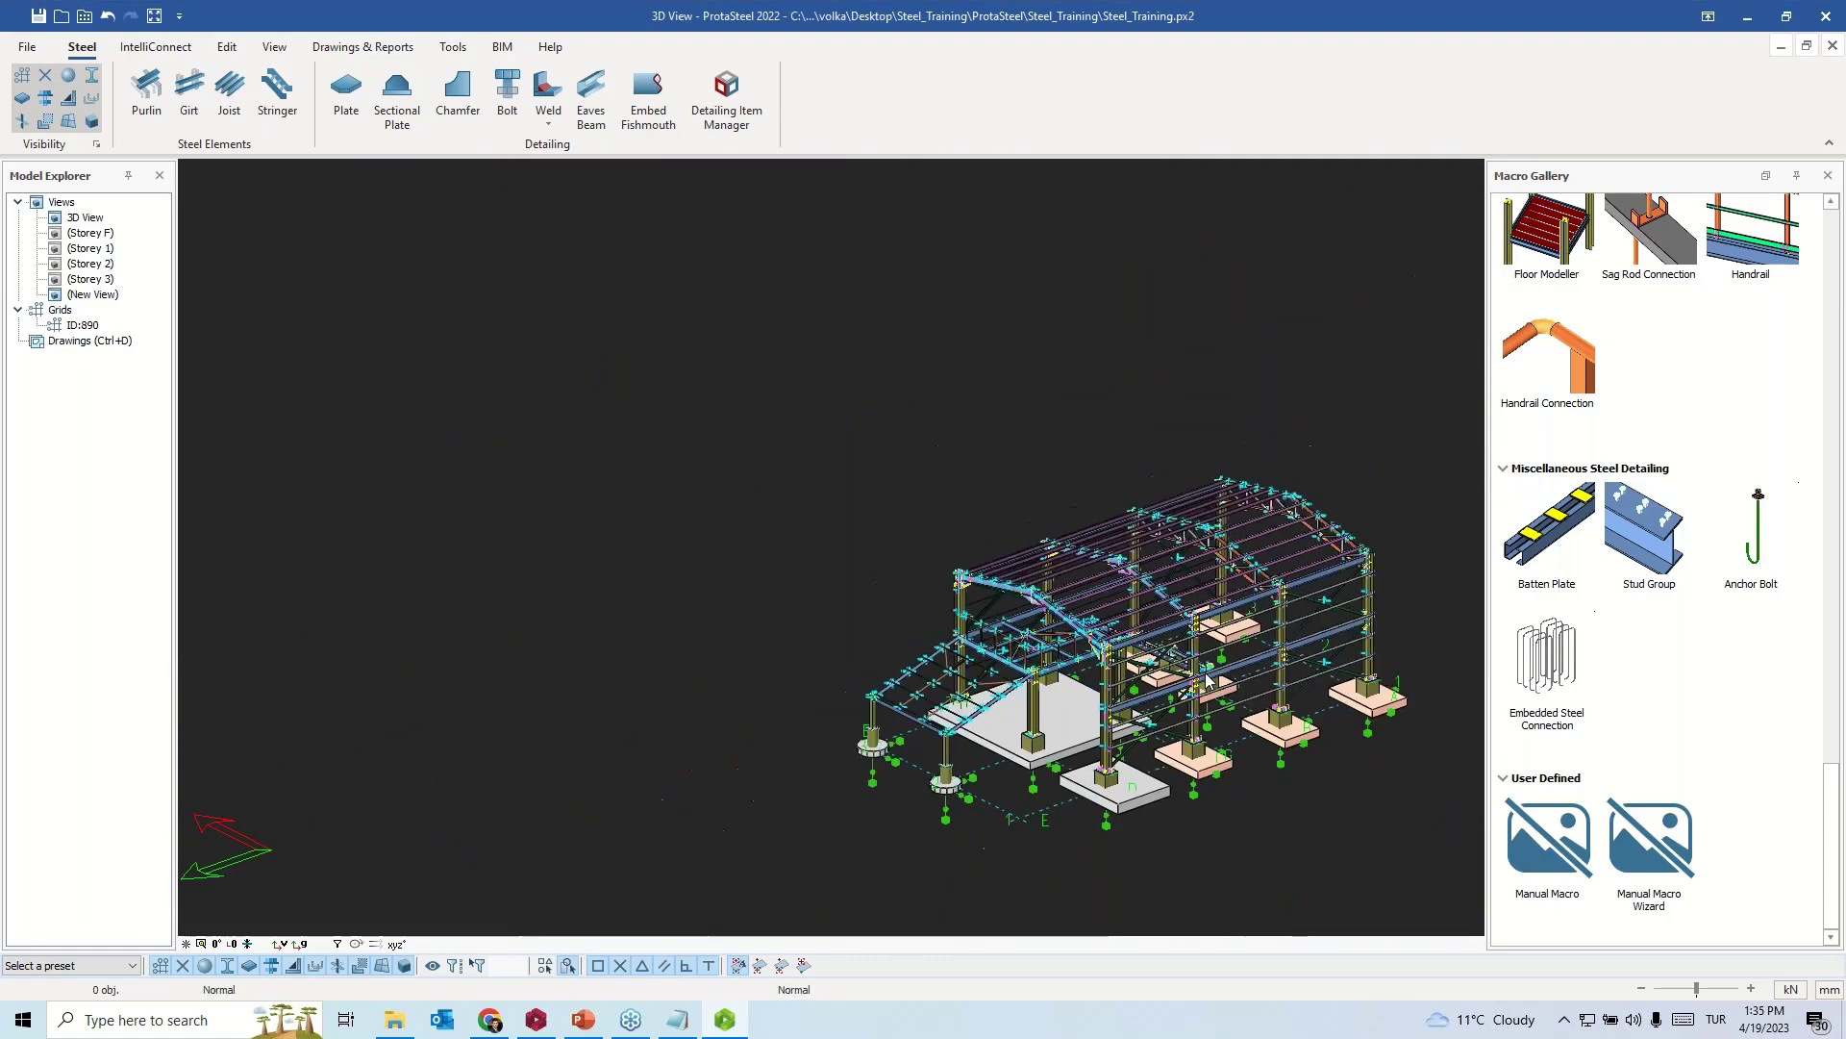
pyautogui.moveTo(1204, 679); pyautogui.dragTo(663, 674, button='middle')
pyautogui.moveTo(1169, 676); pyautogui.dragTo(868, 638, button='middle')
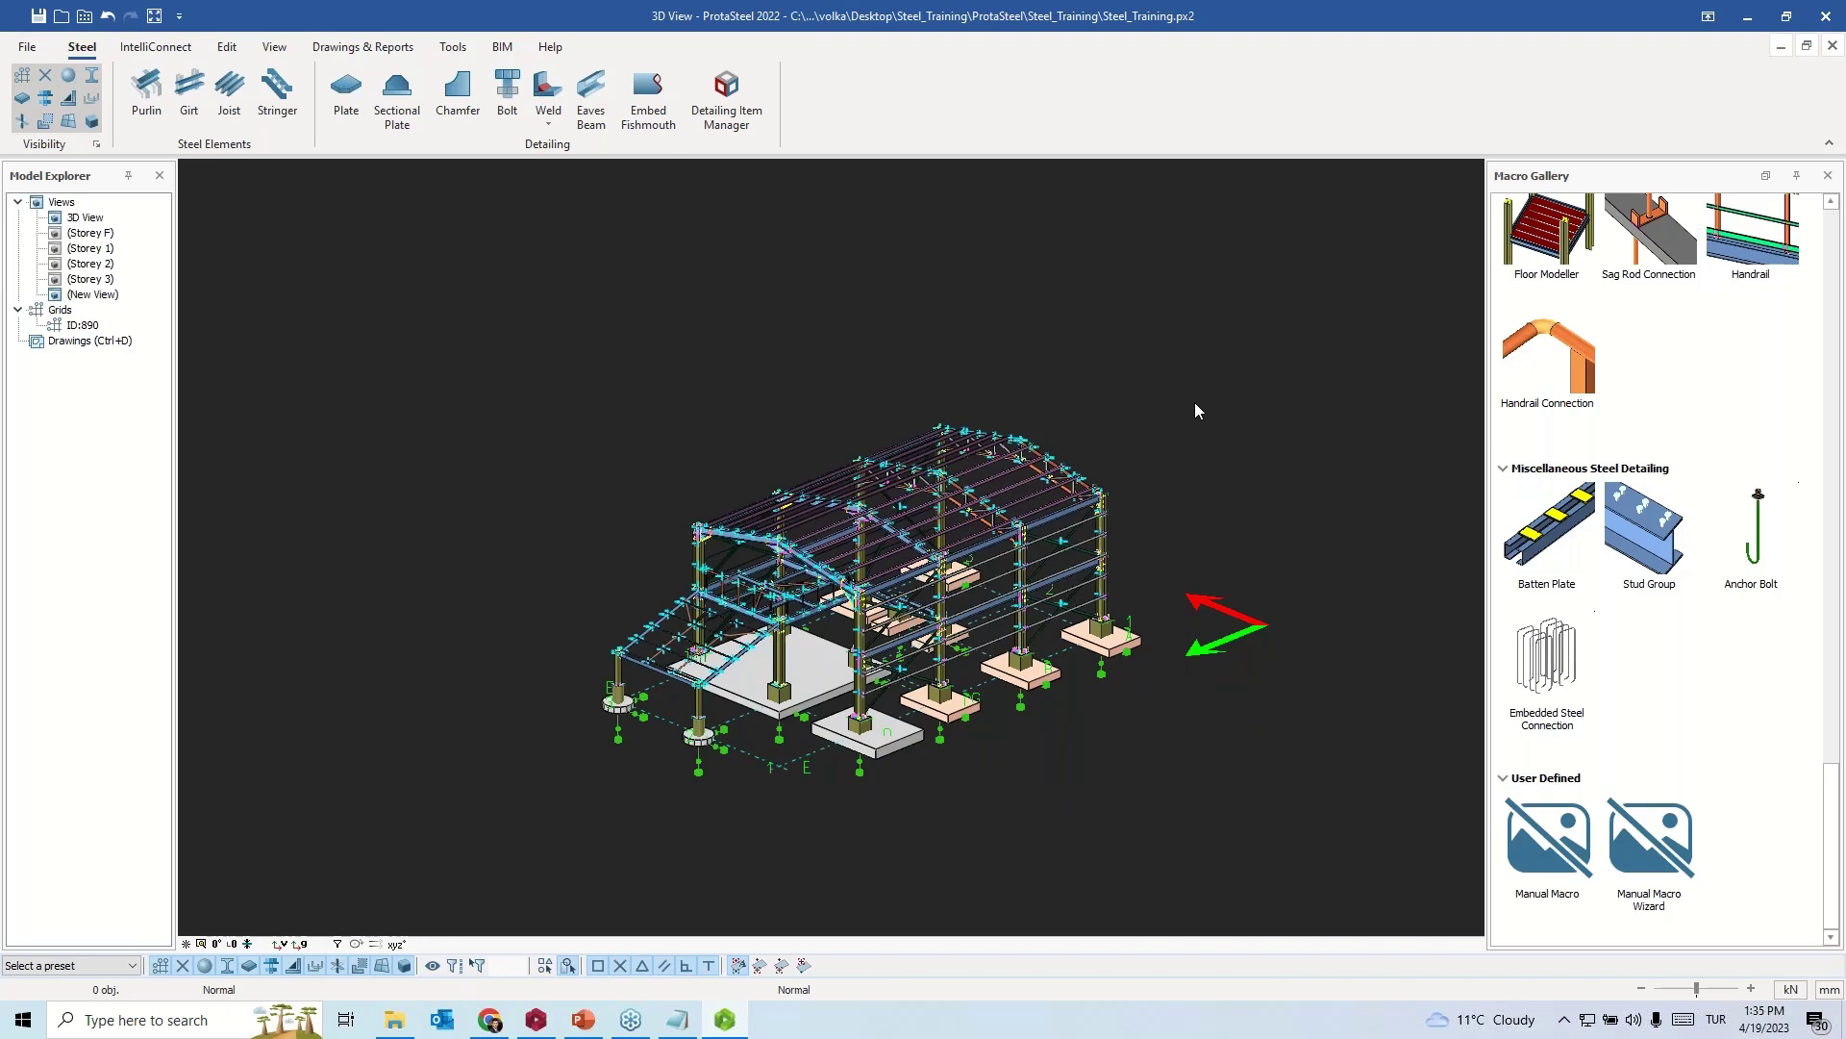
pyautogui.hotkey('ctrl', 'a')
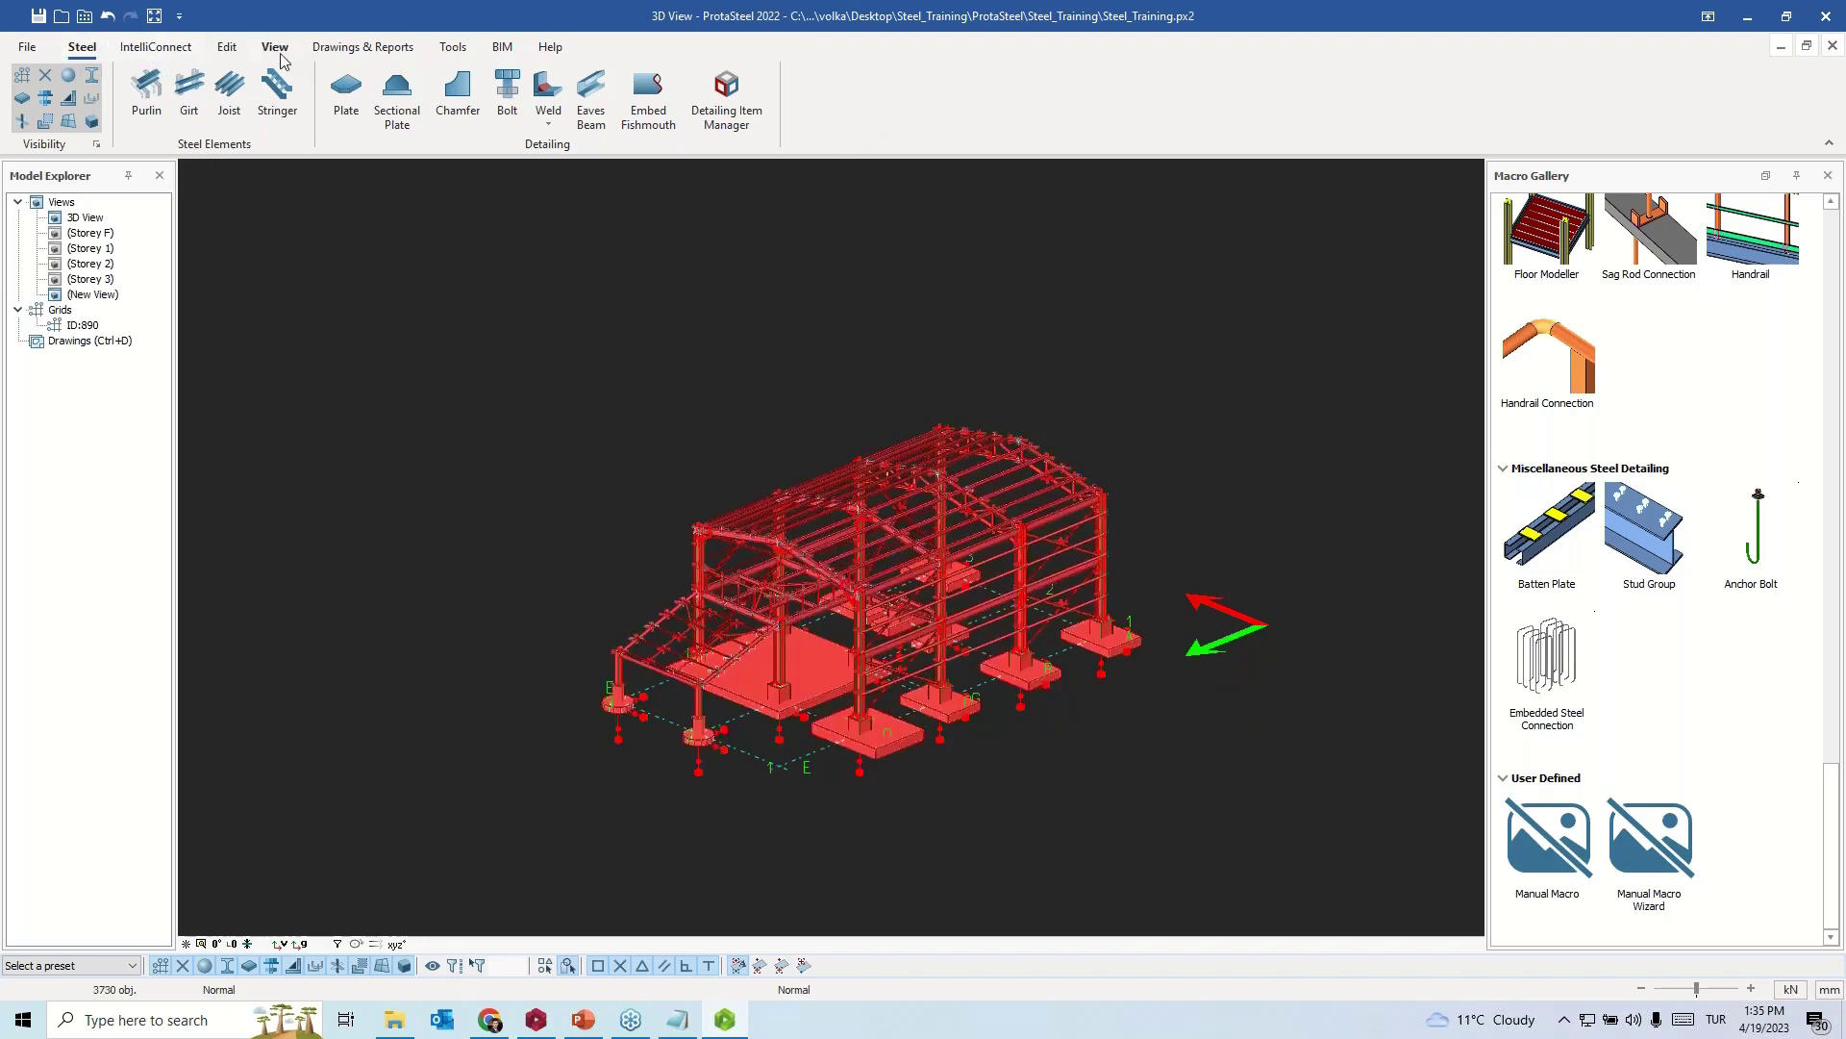
pyautogui.click(453, 48)
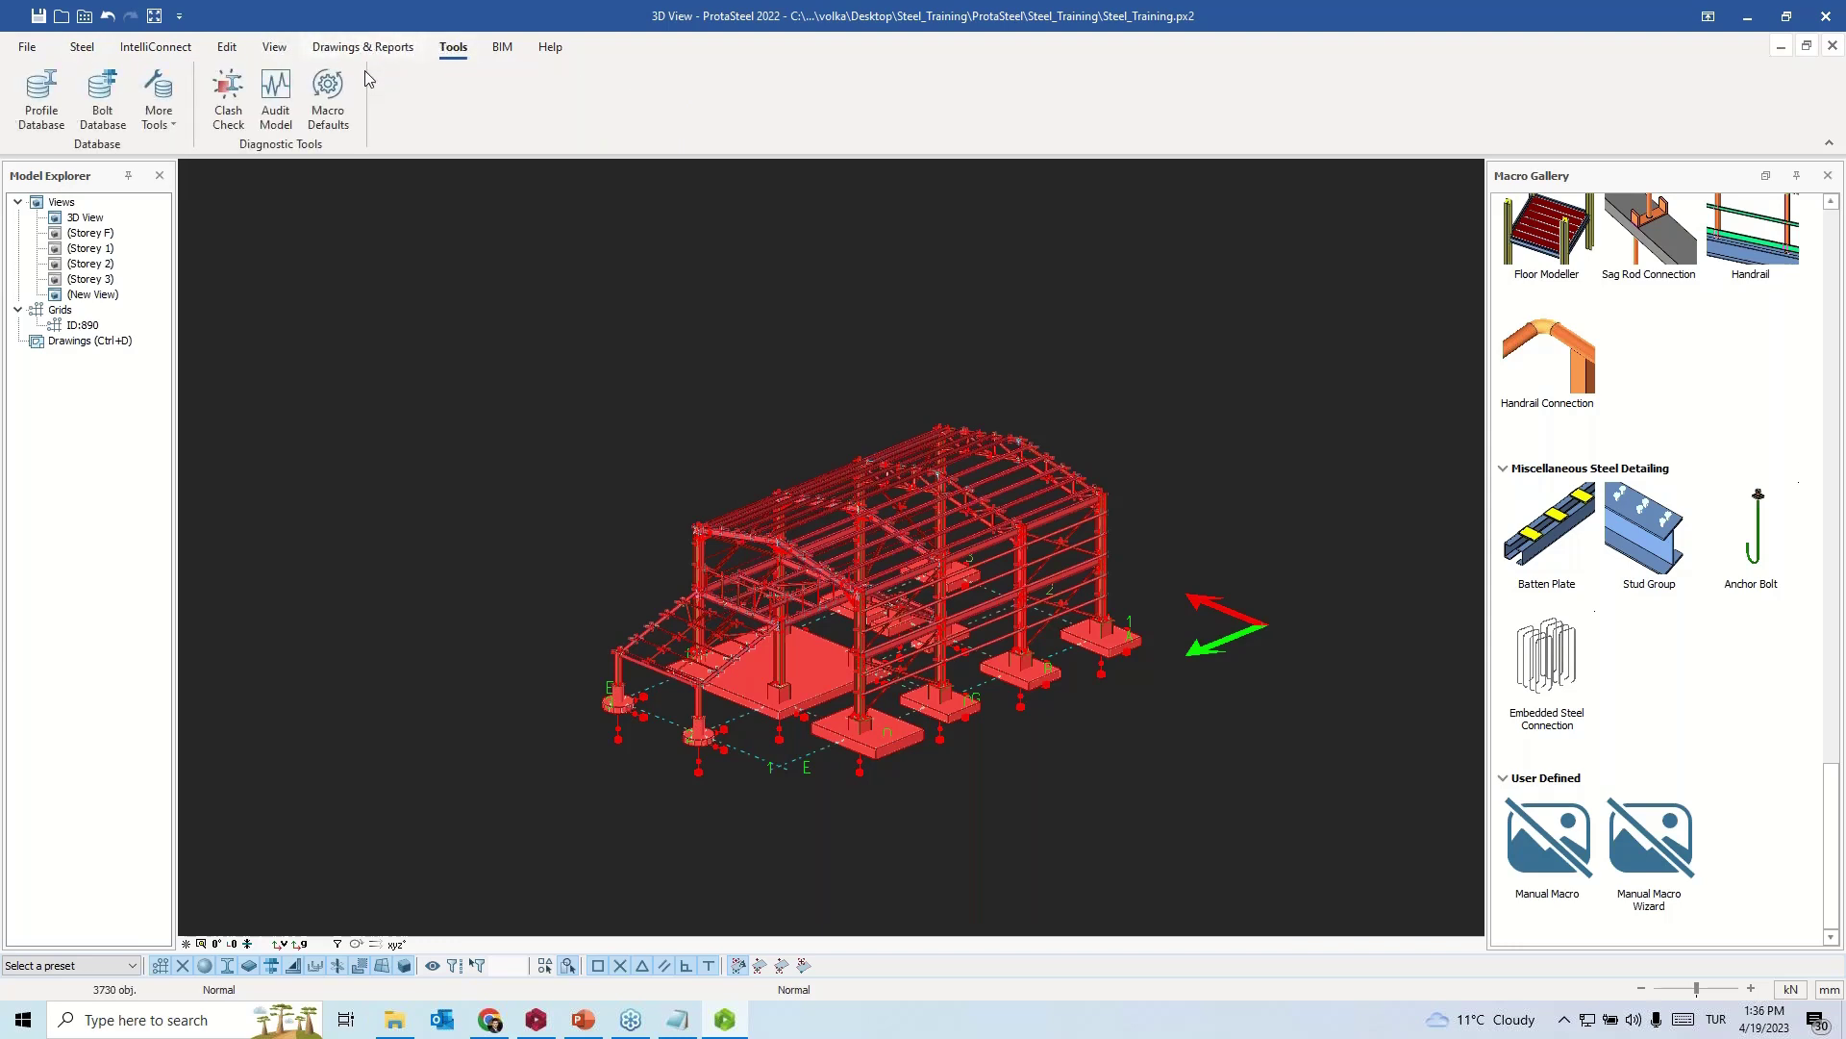
pyautogui.click(285, 49)
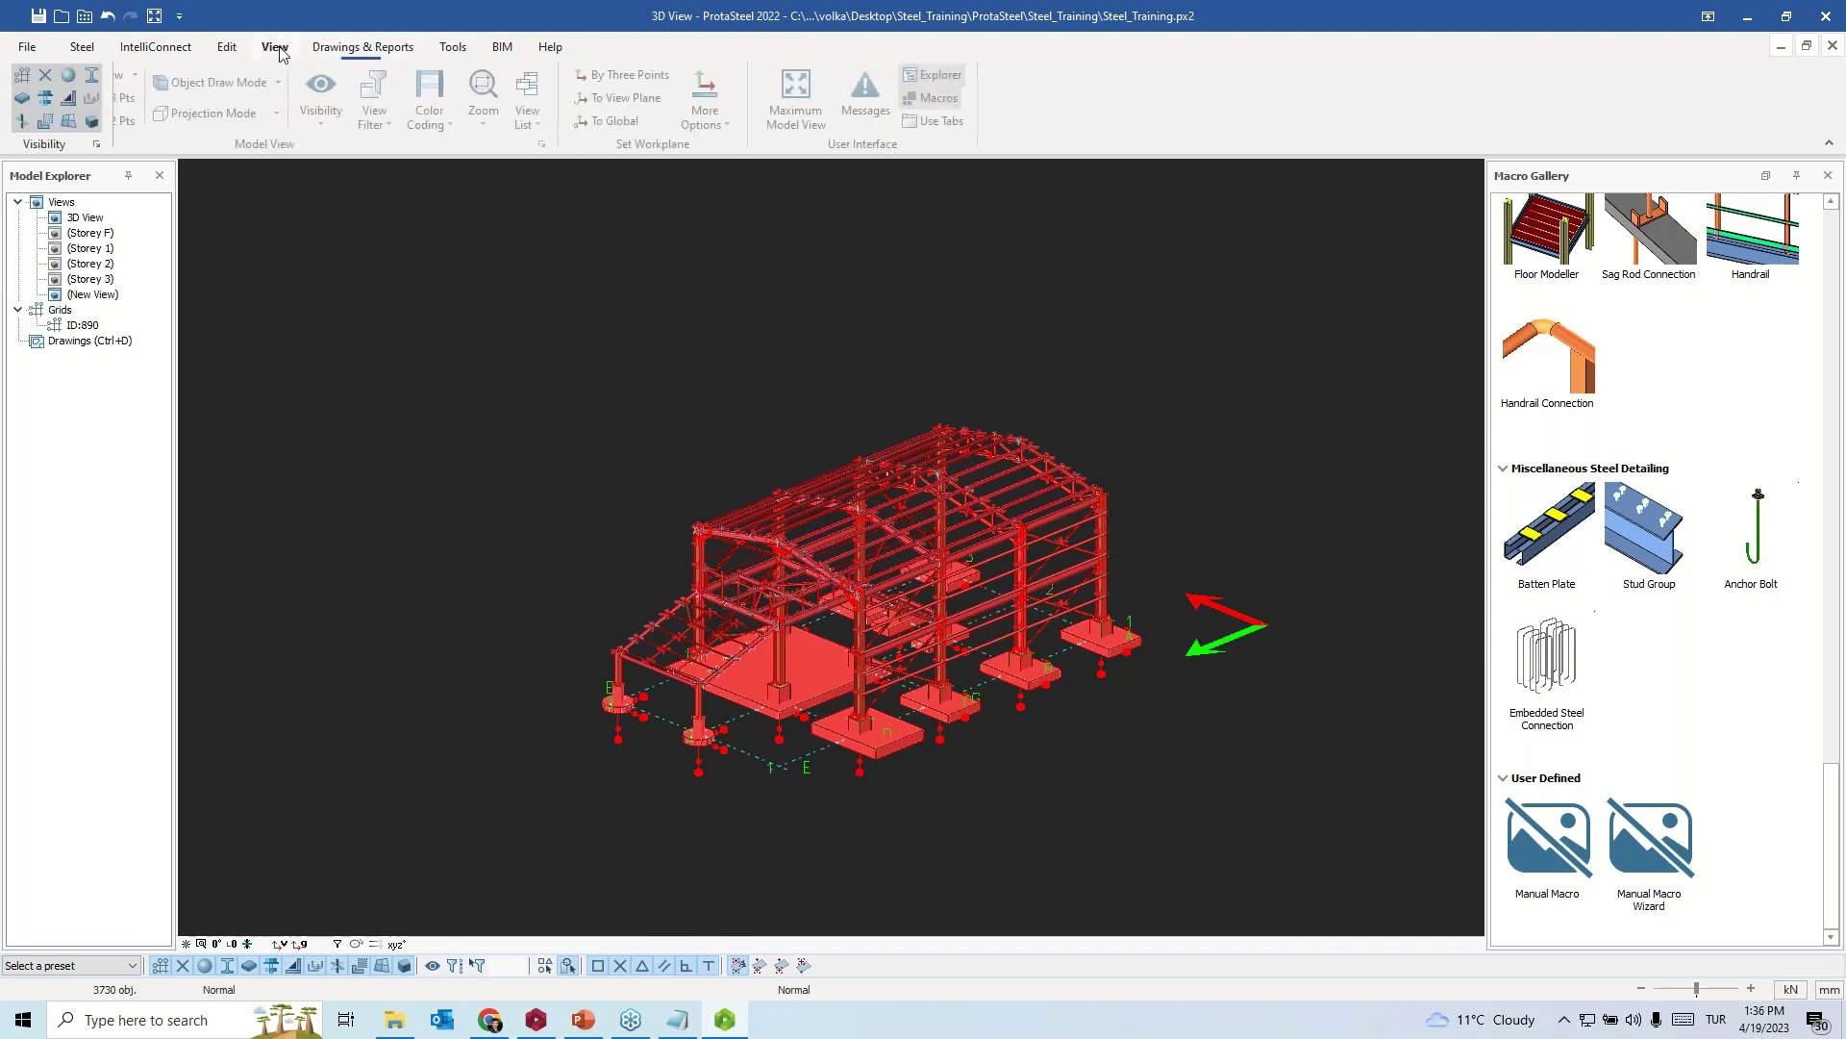
pyautogui.click(590, 288)
pyautogui.click(556, 123)
pyautogui.click(581, 164)
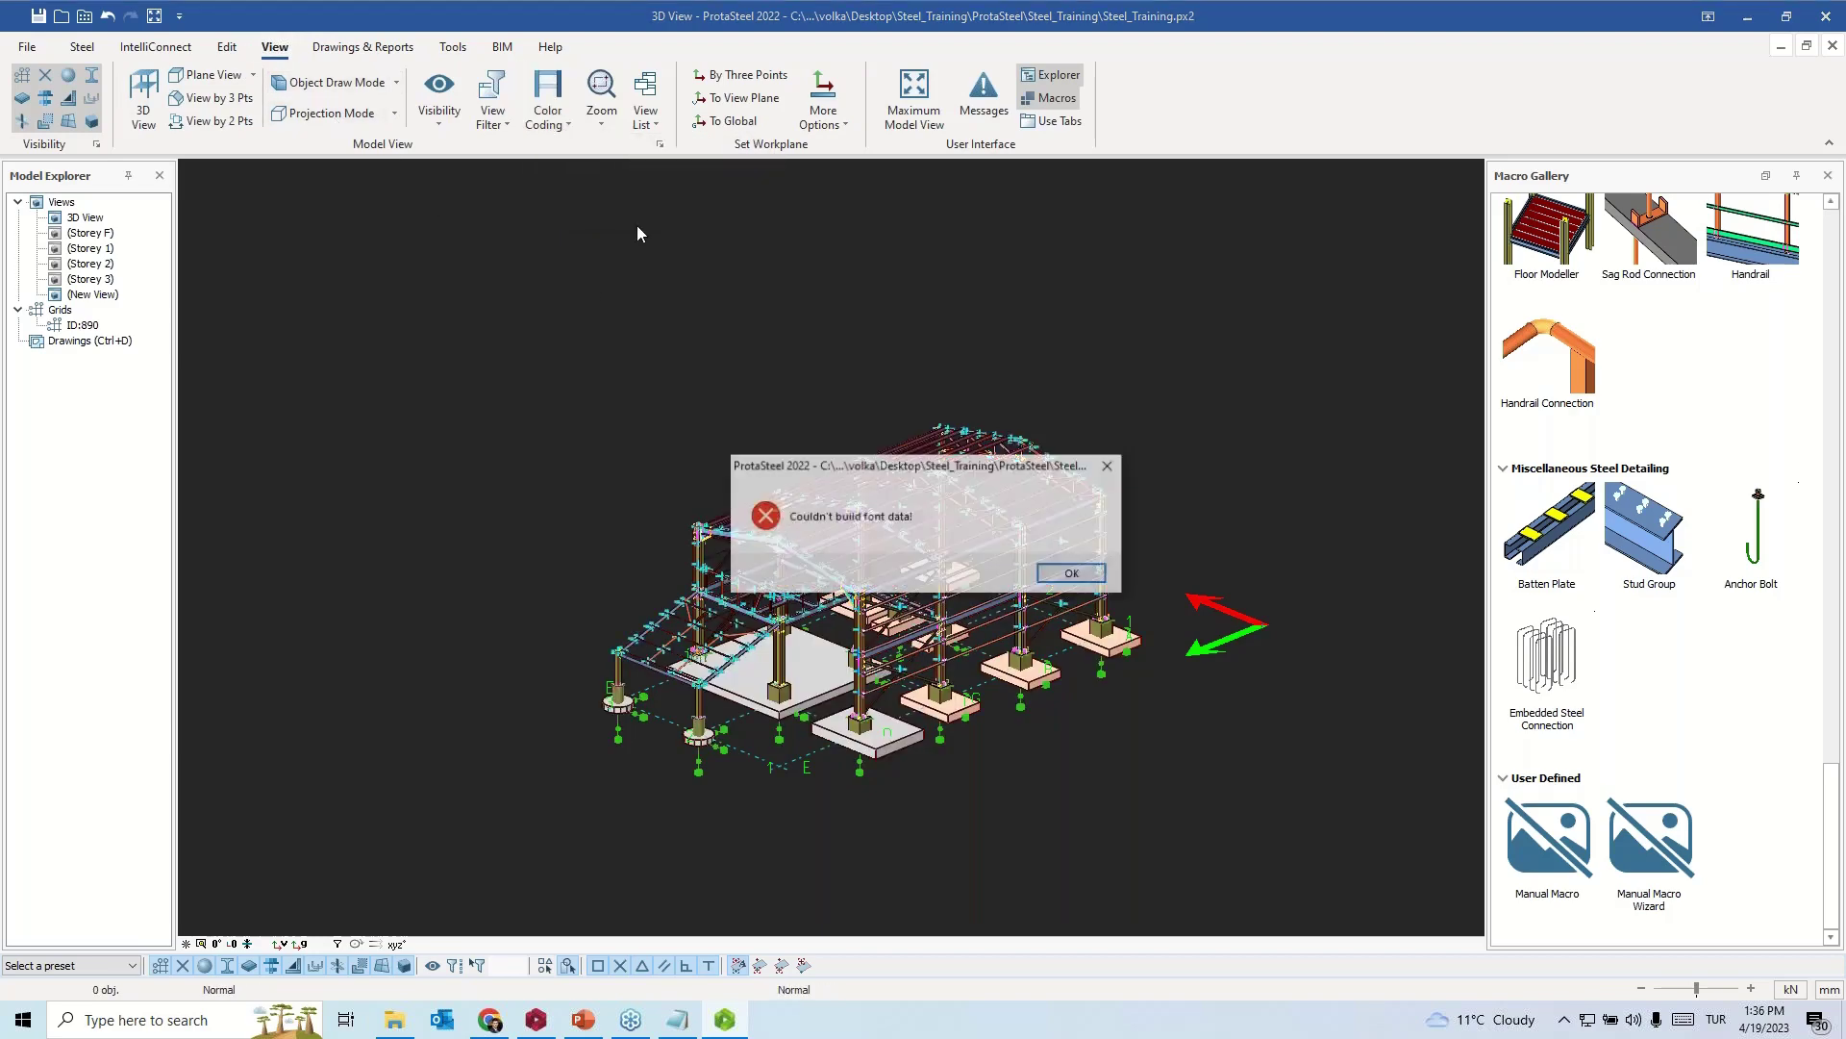
pyautogui.click(1066, 574)
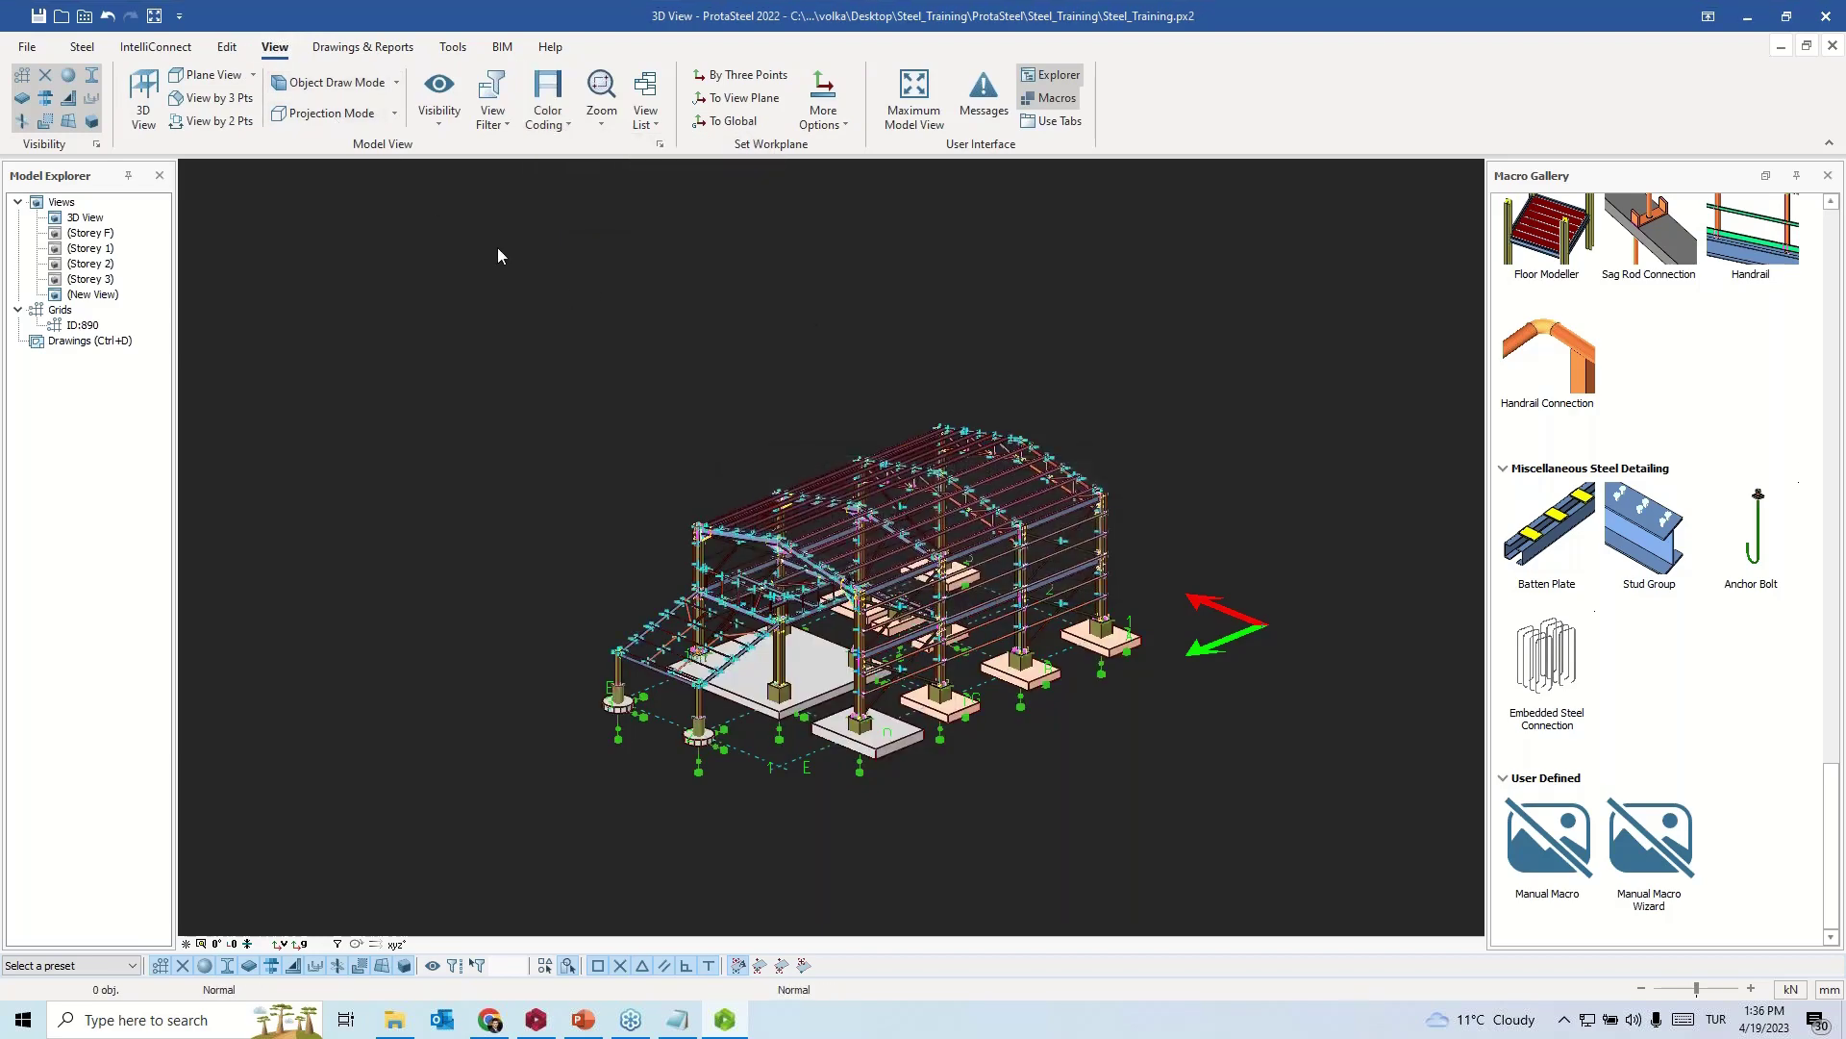
pyautogui.click(301, 943)
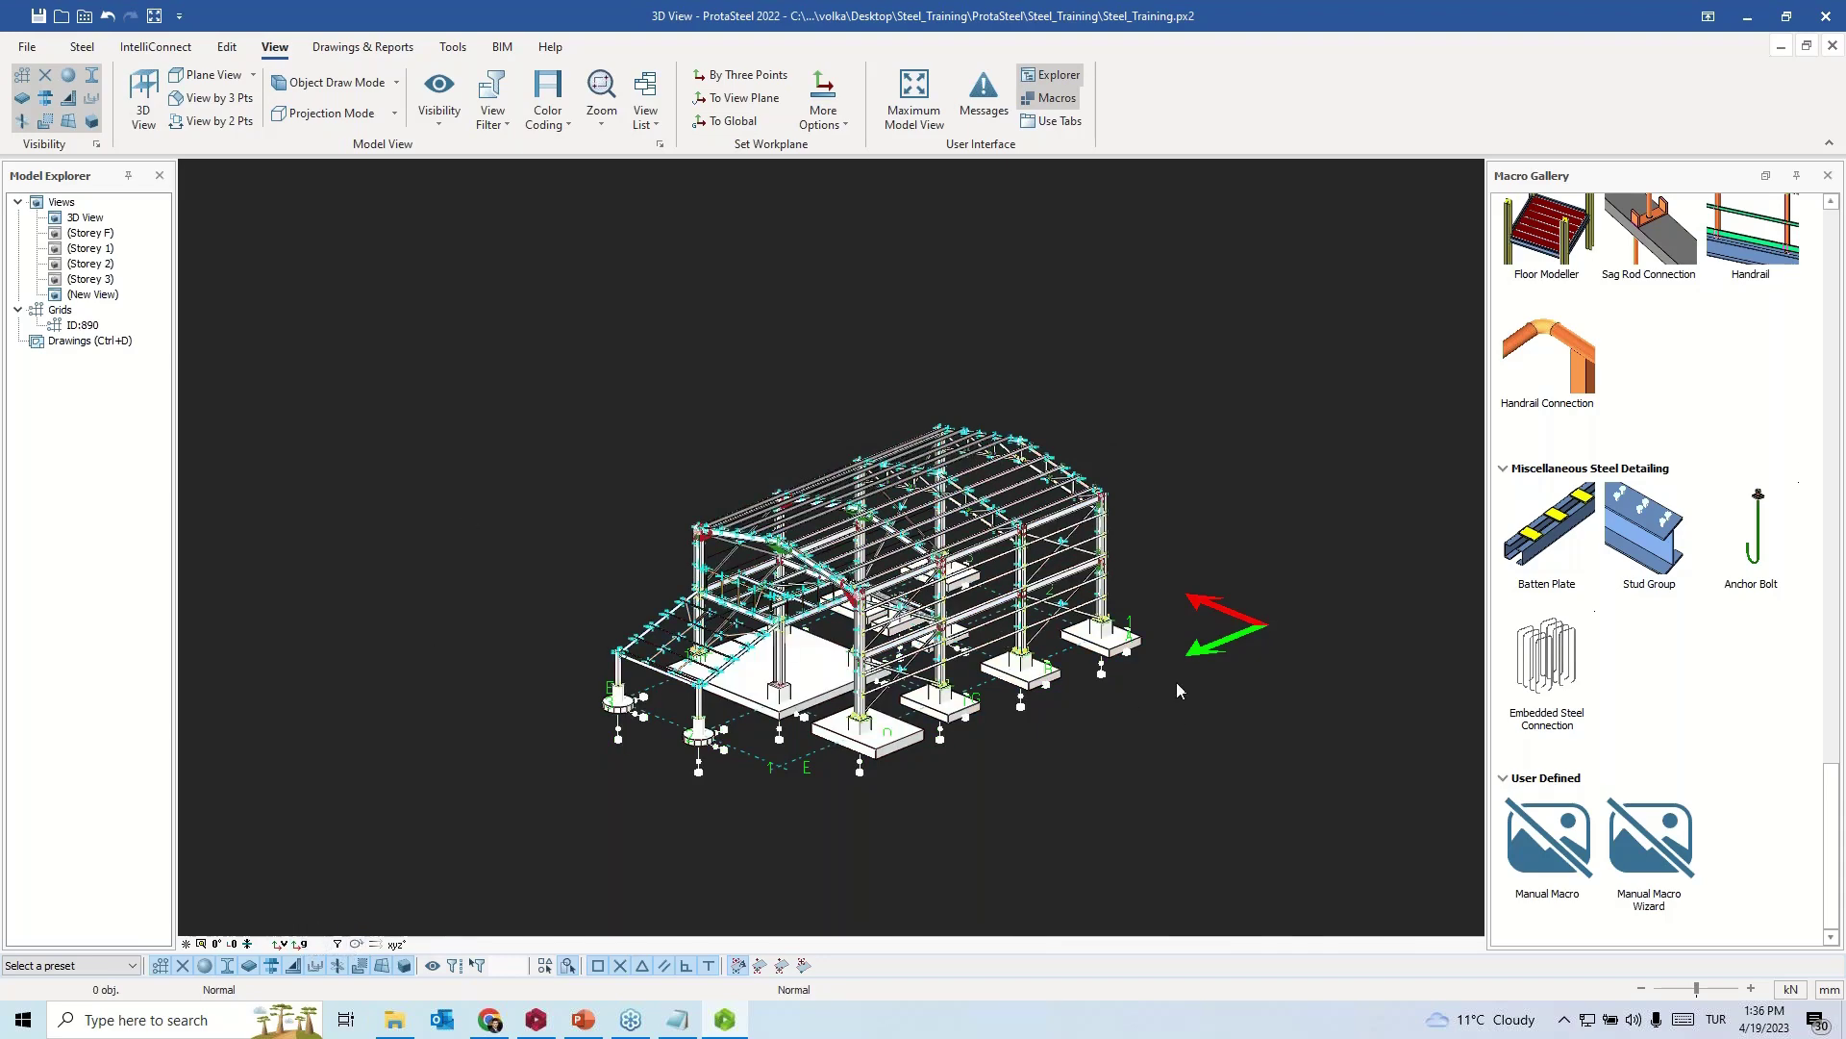
pyautogui.scroll(6, 834, 664)
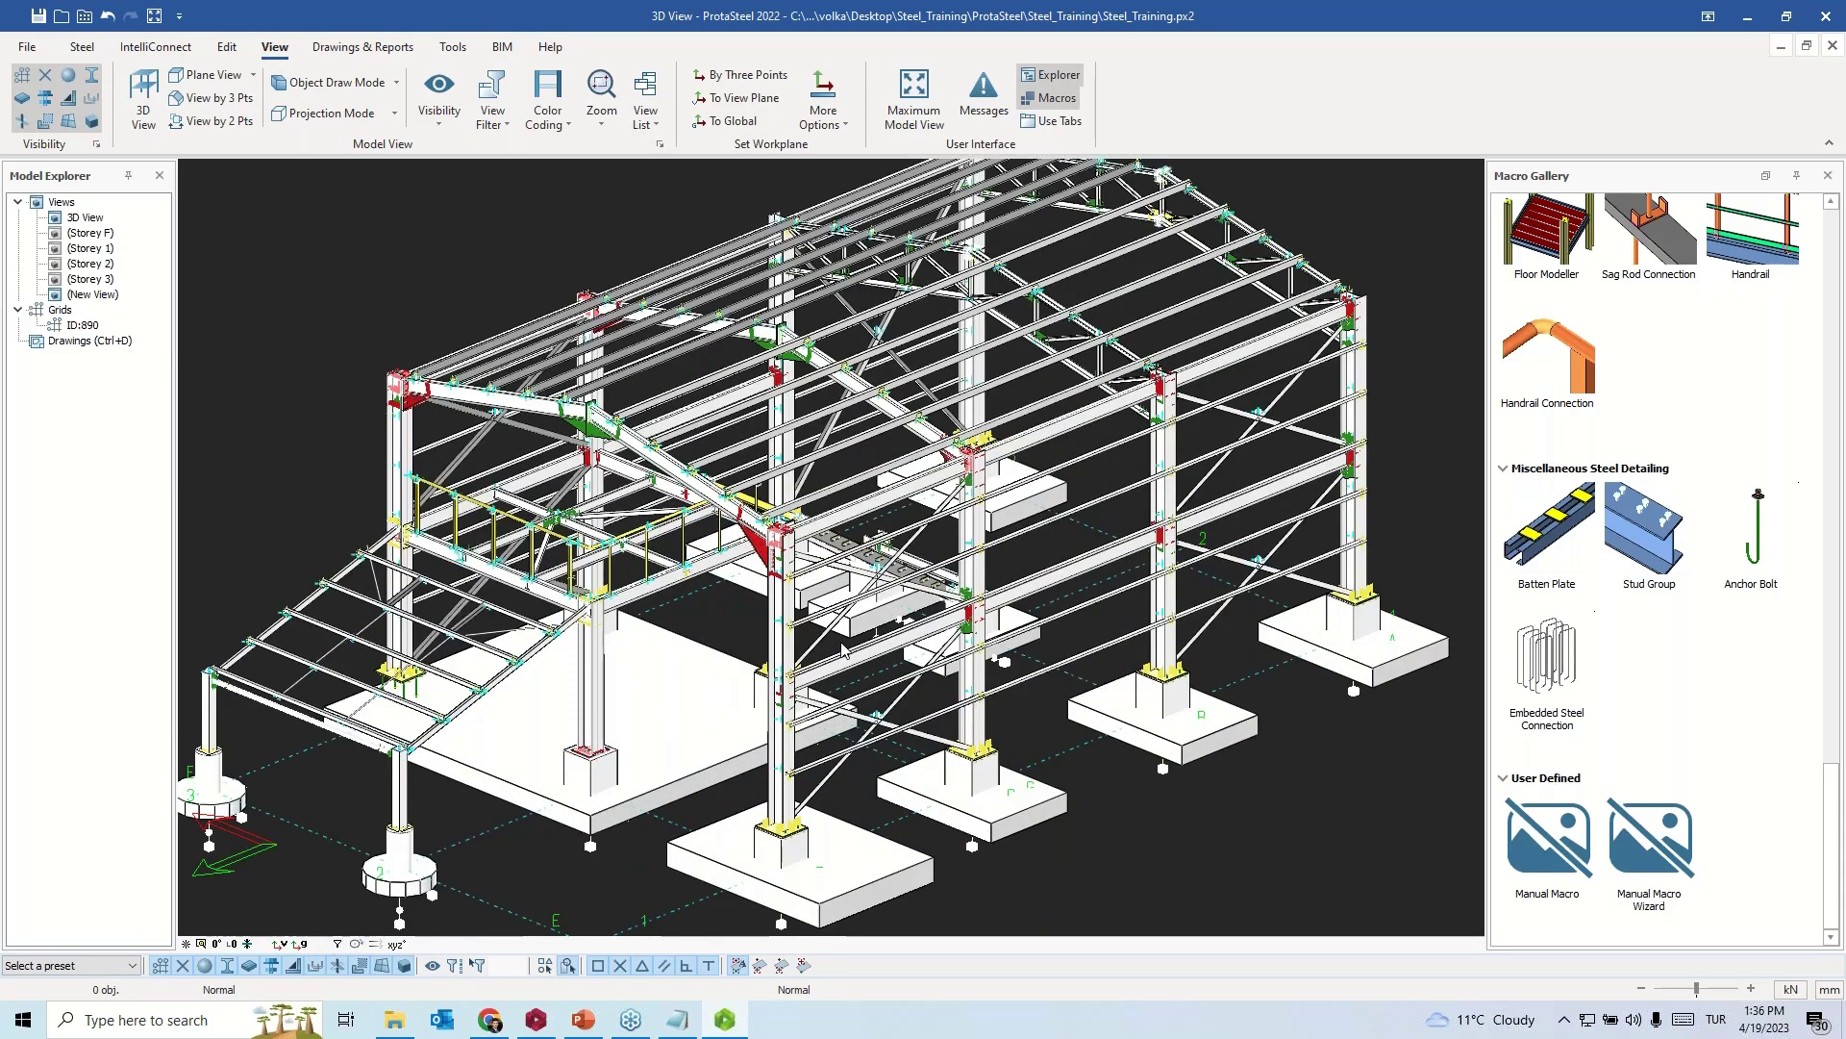
pyautogui.scroll(5, 689, 390)
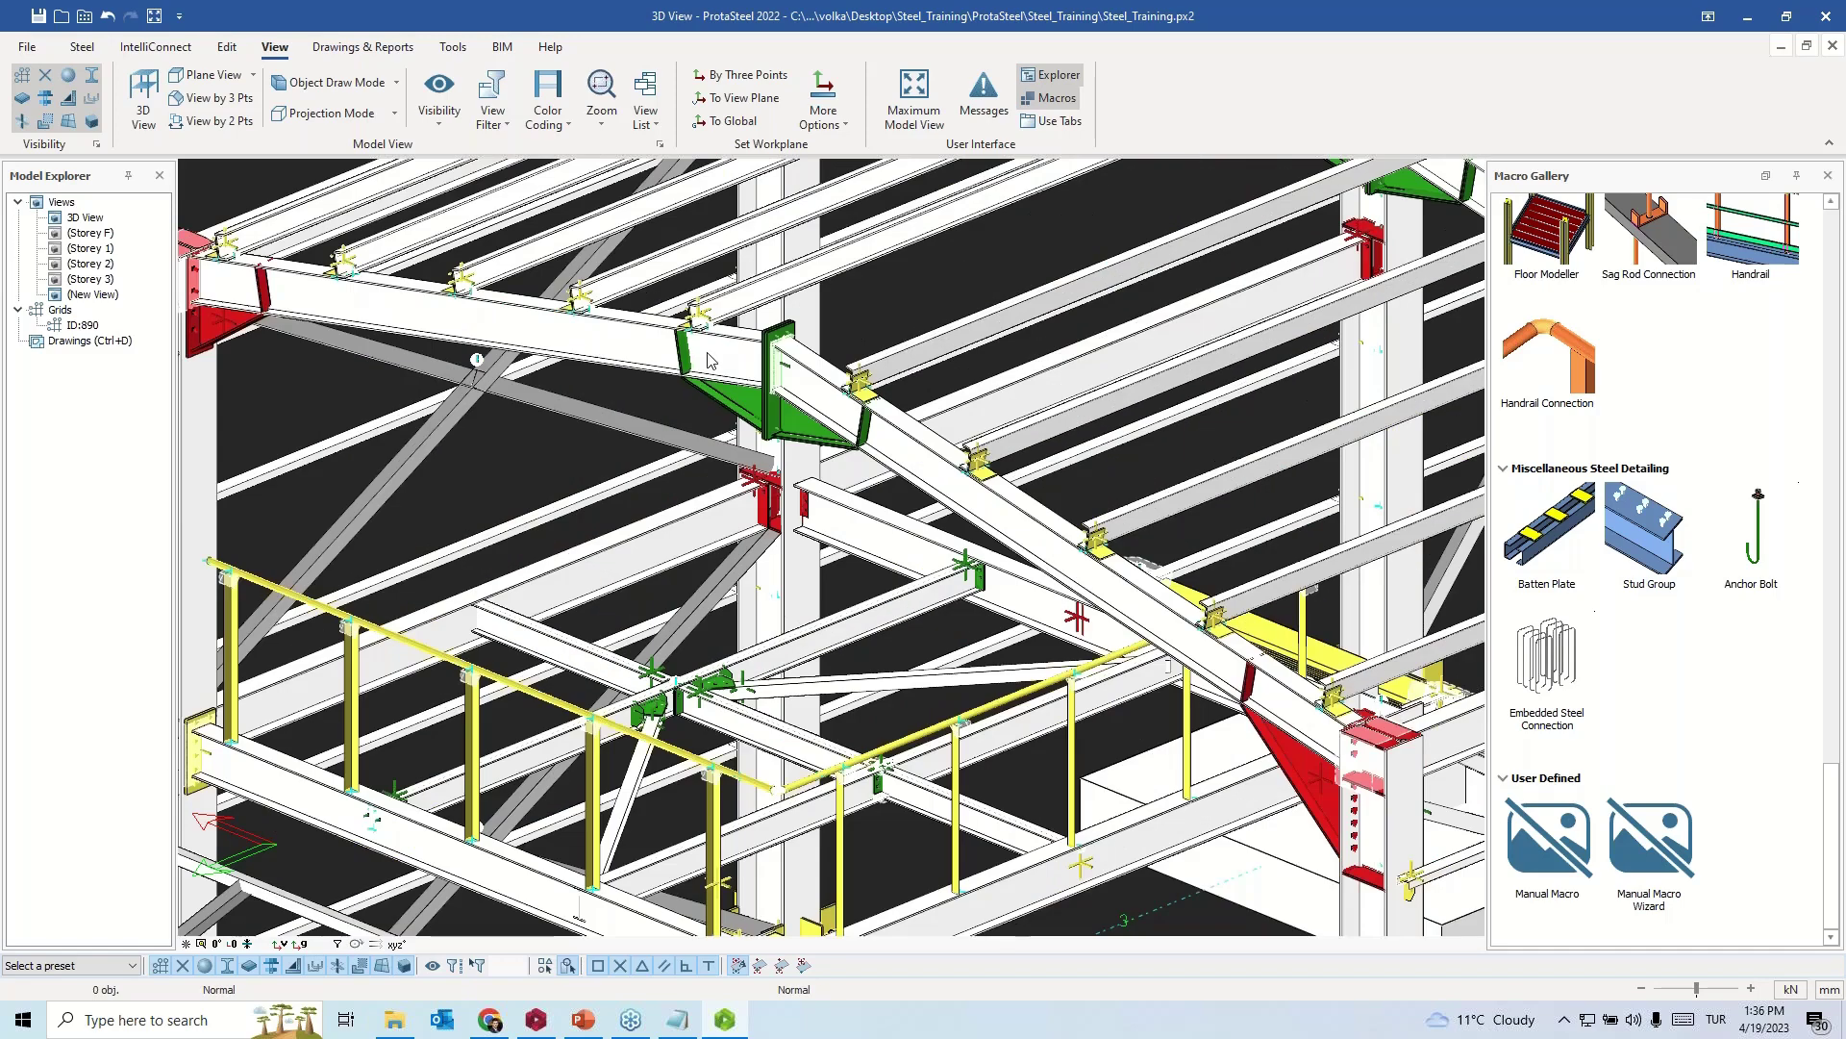
pyautogui.scroll(-4, 708, 361)
pyautogui.scroll(3, 774, 411)
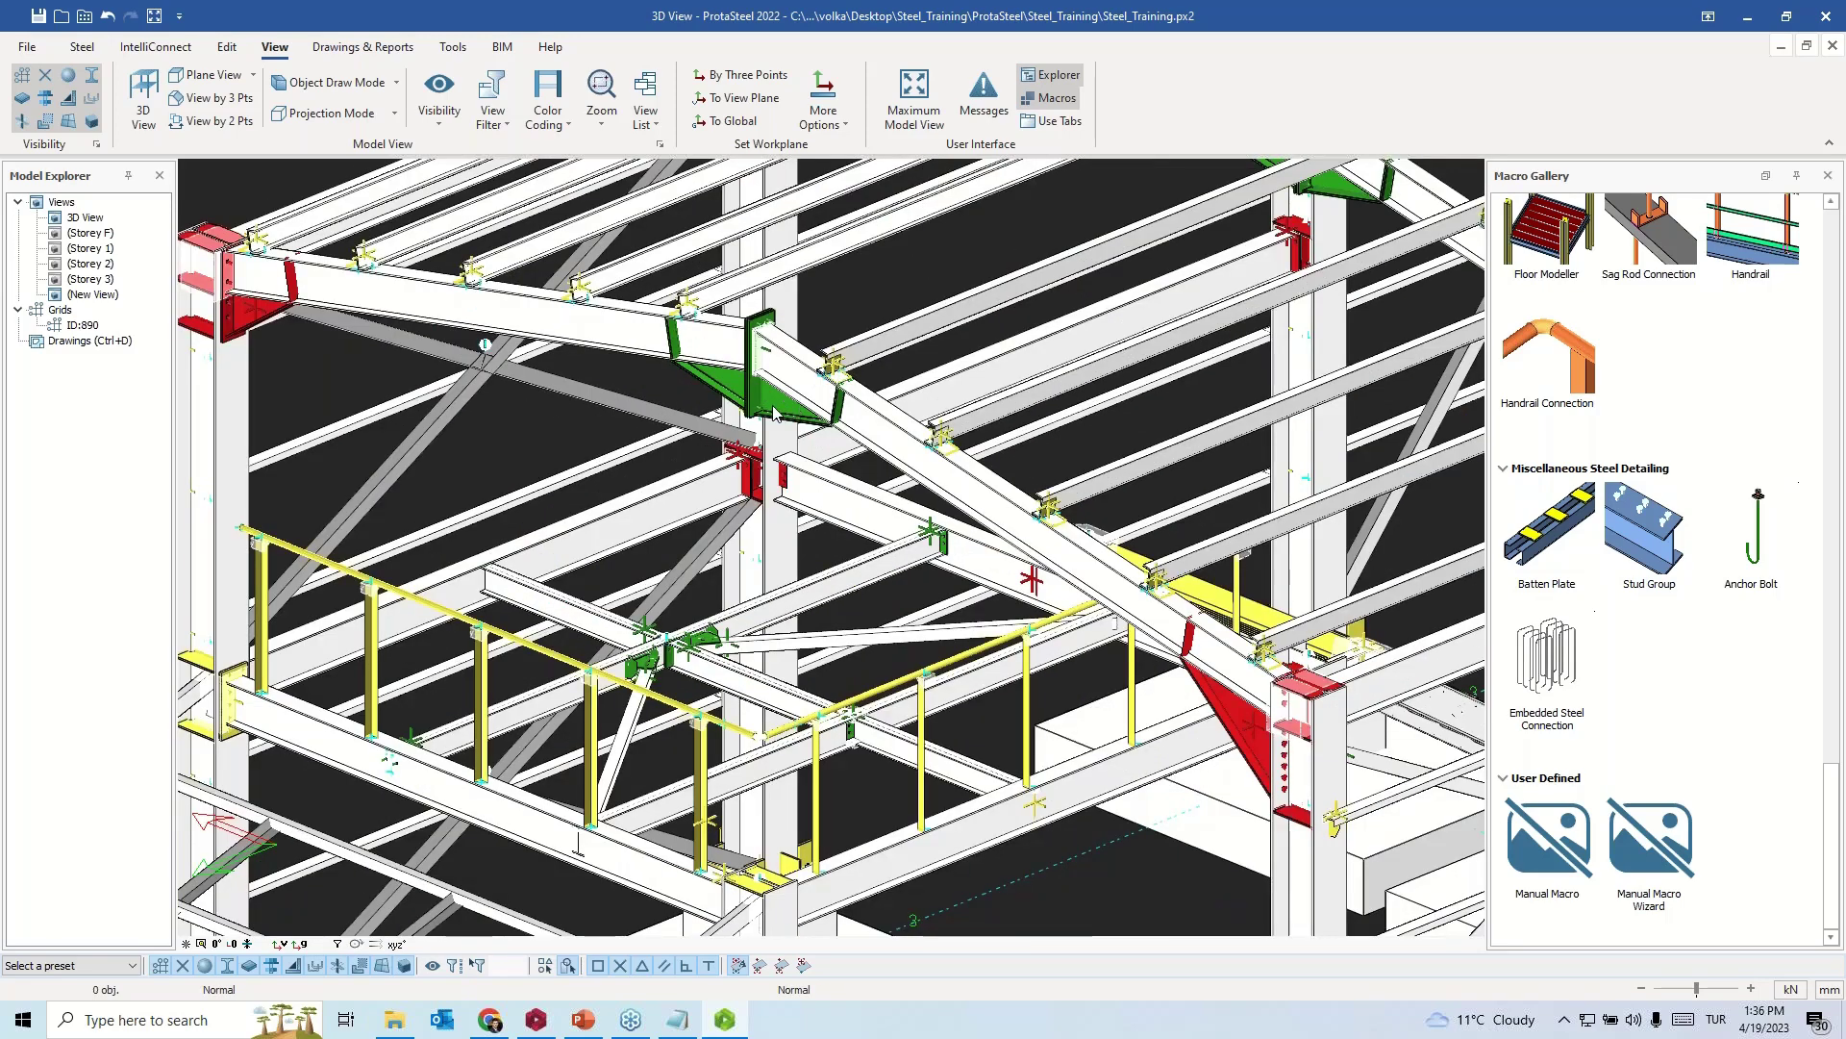
pyautogui.scroll(-3, 774, 412)
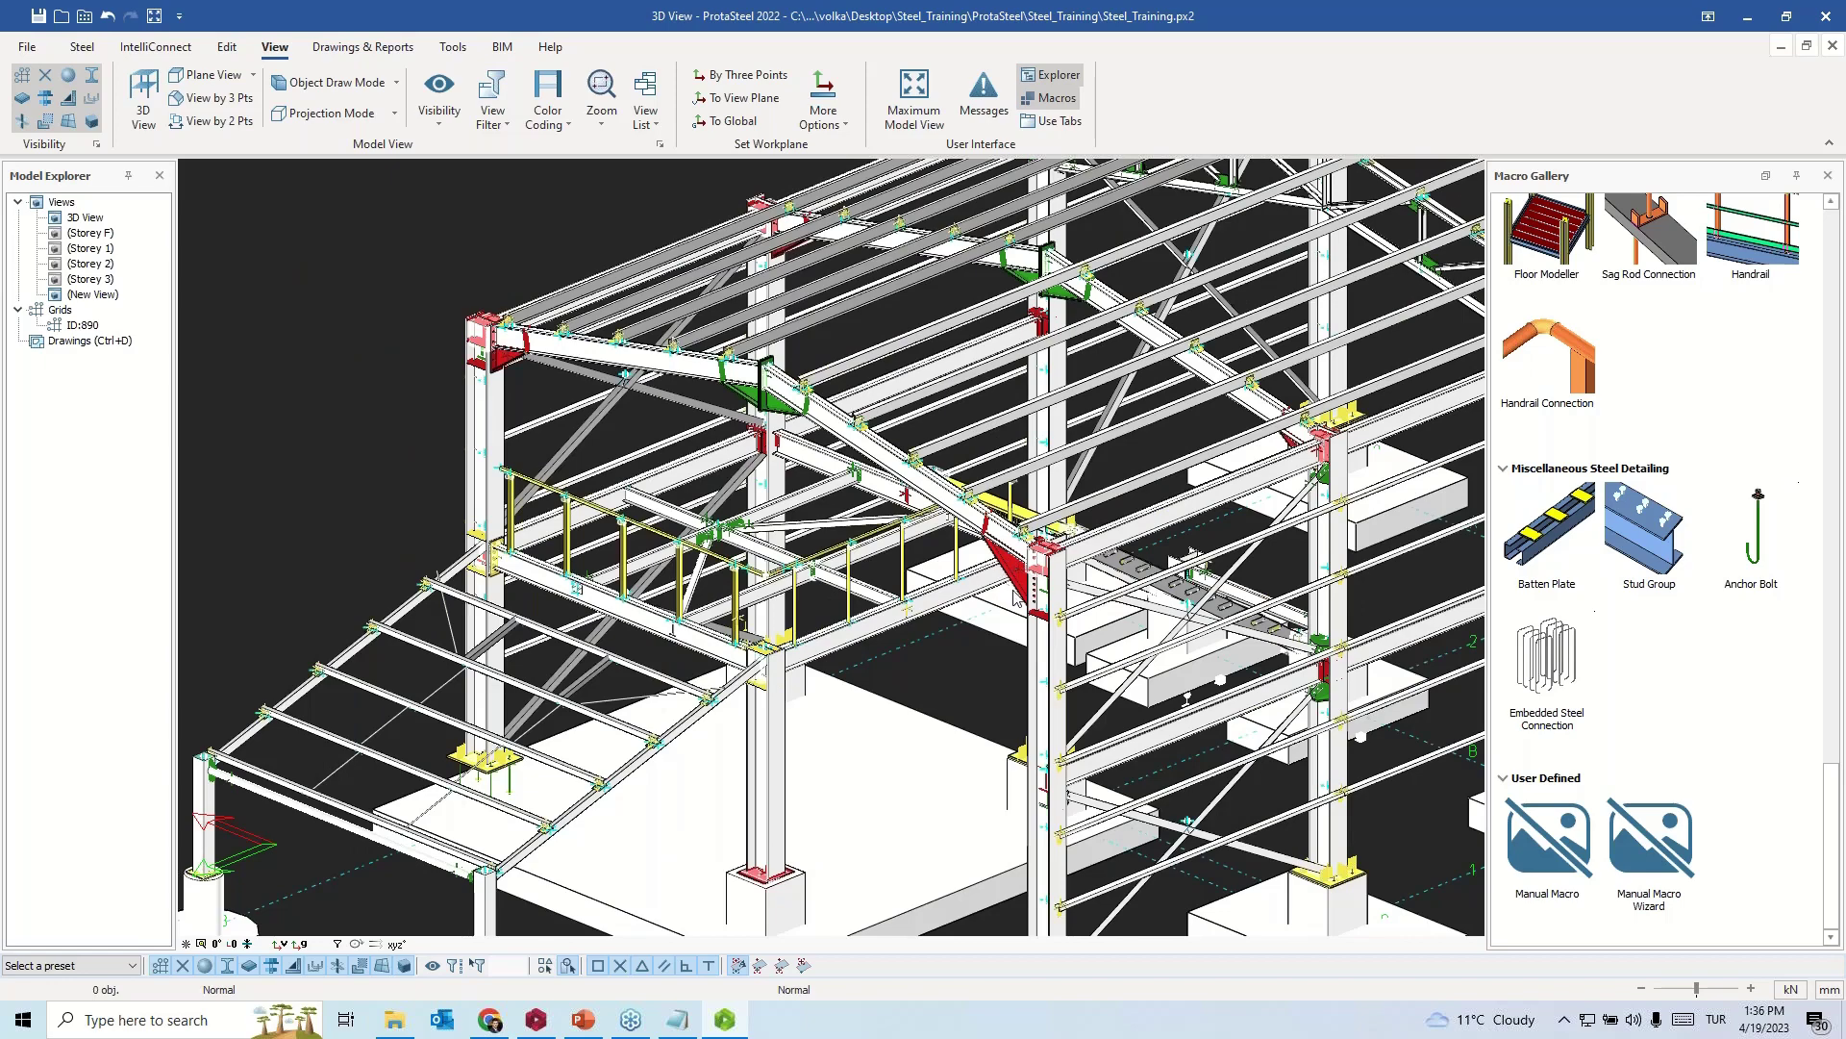
pyautogui.scroll(-3, 1024, 574)
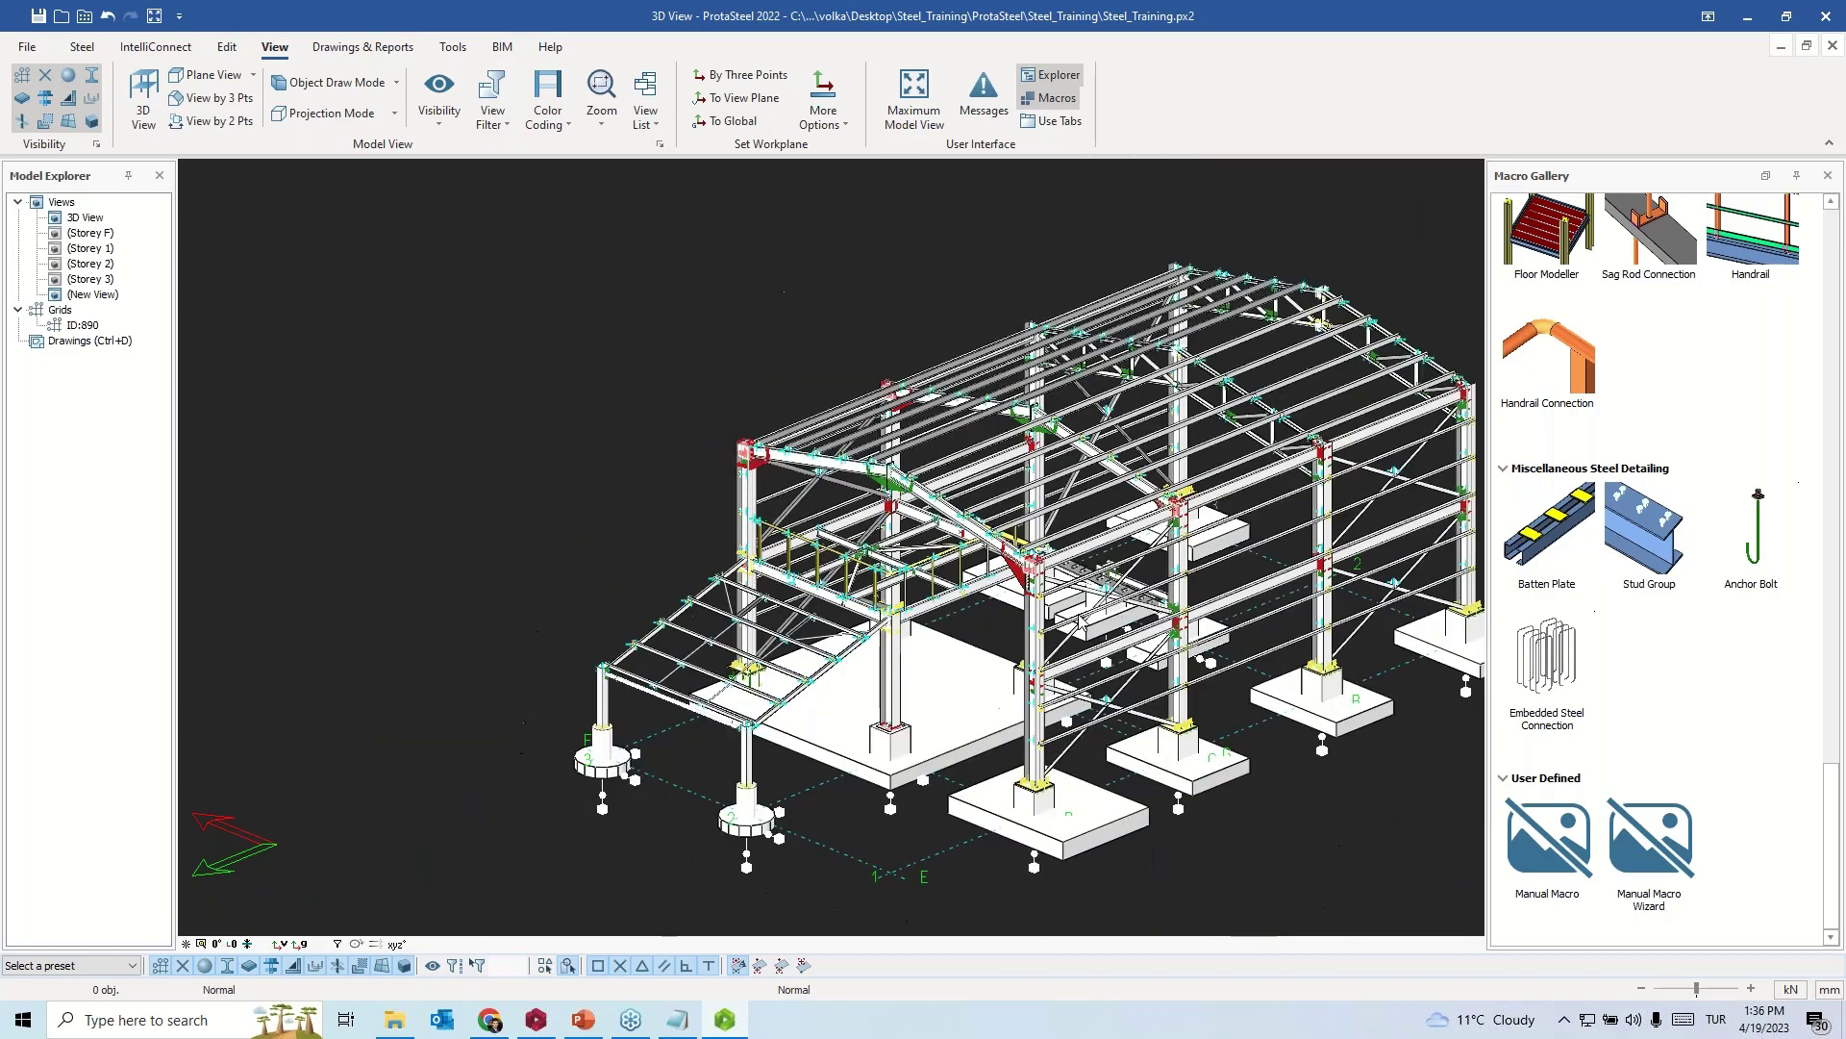
pyautogui.moveTo(1024, 575); pyautogui.dragTo(986, 394, button='middle')
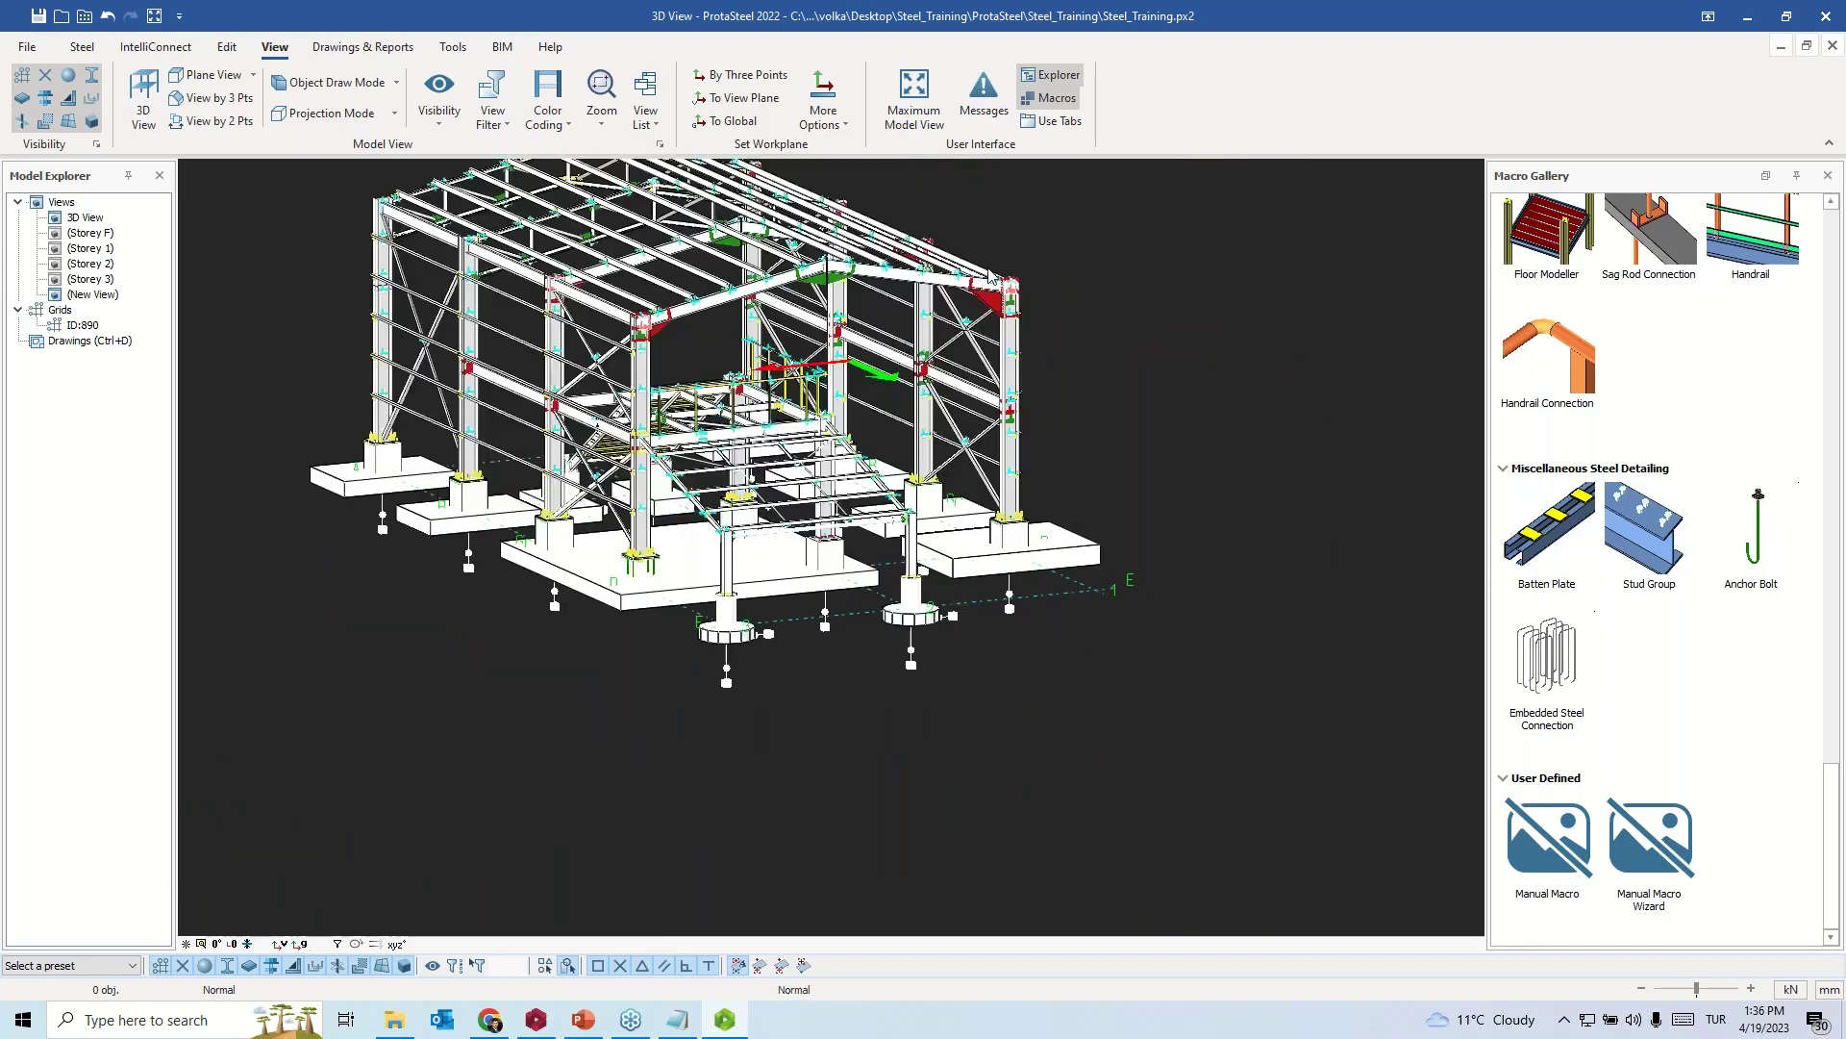
pyautogui.scroll(6, 1040, 267)
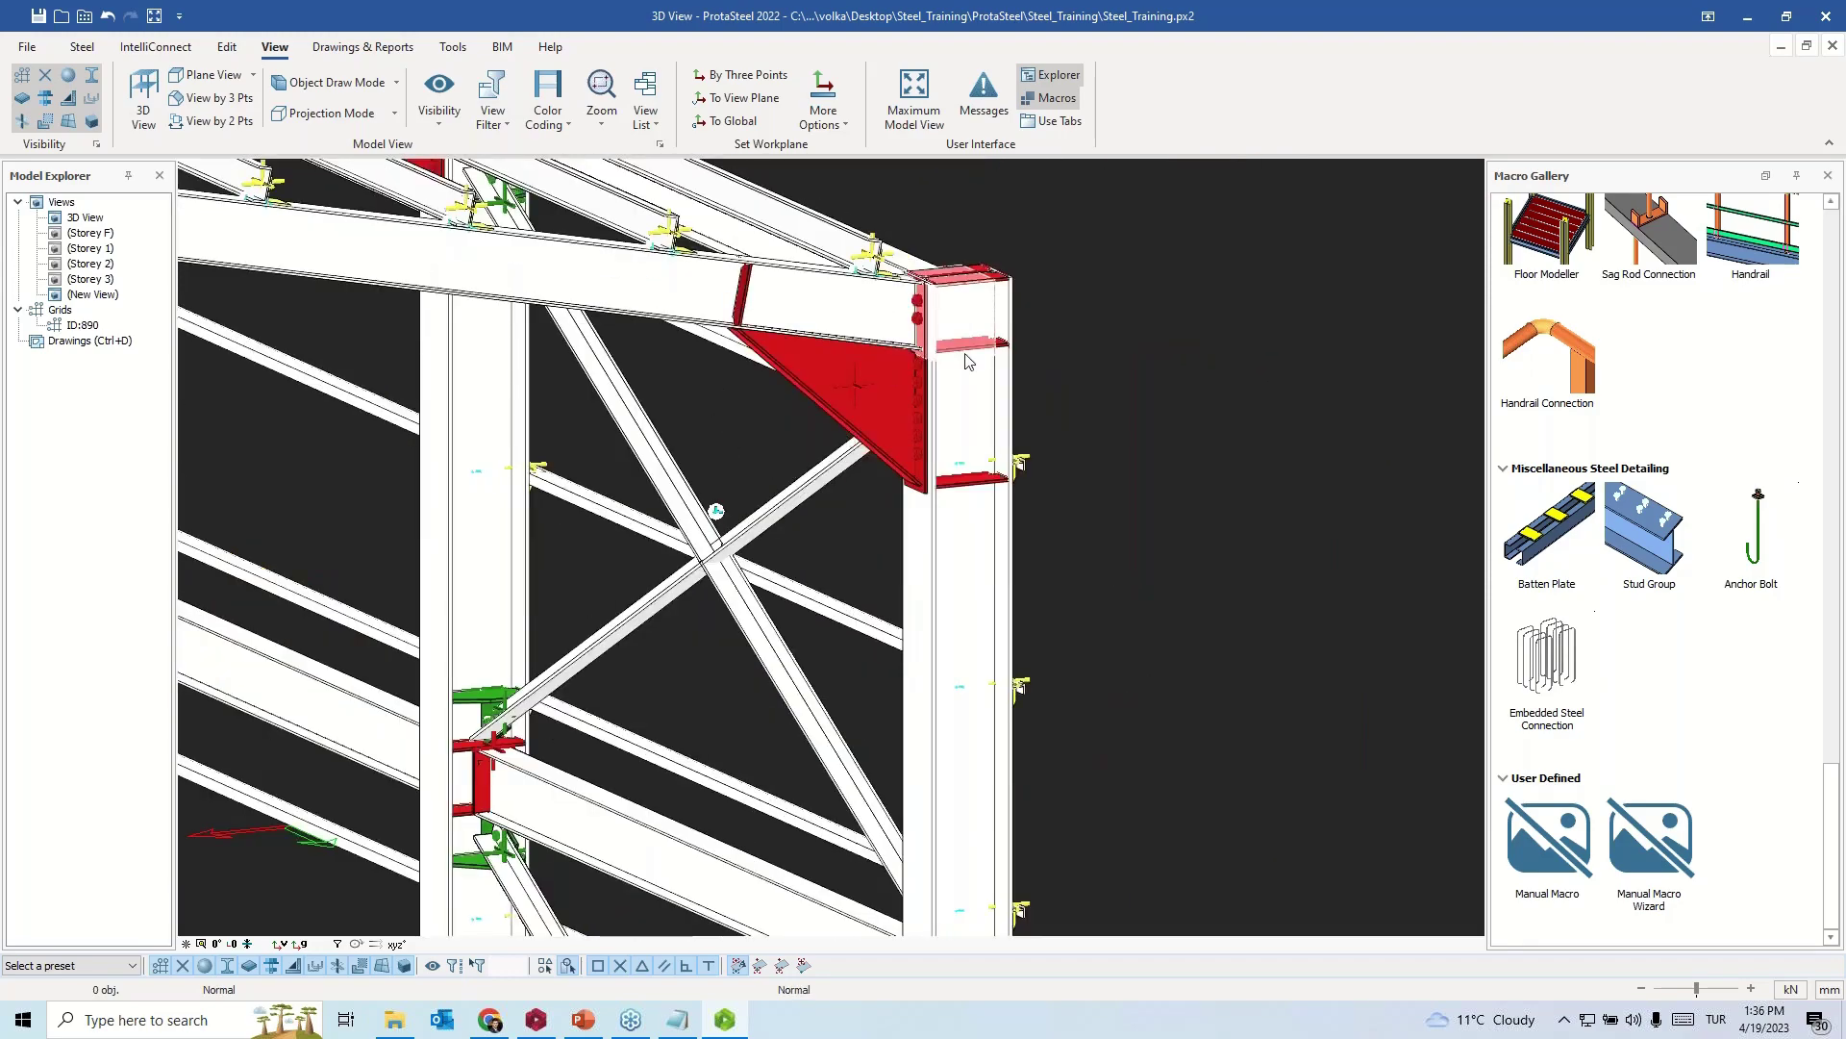
pyautogui.scroll(-10, 894, 332)
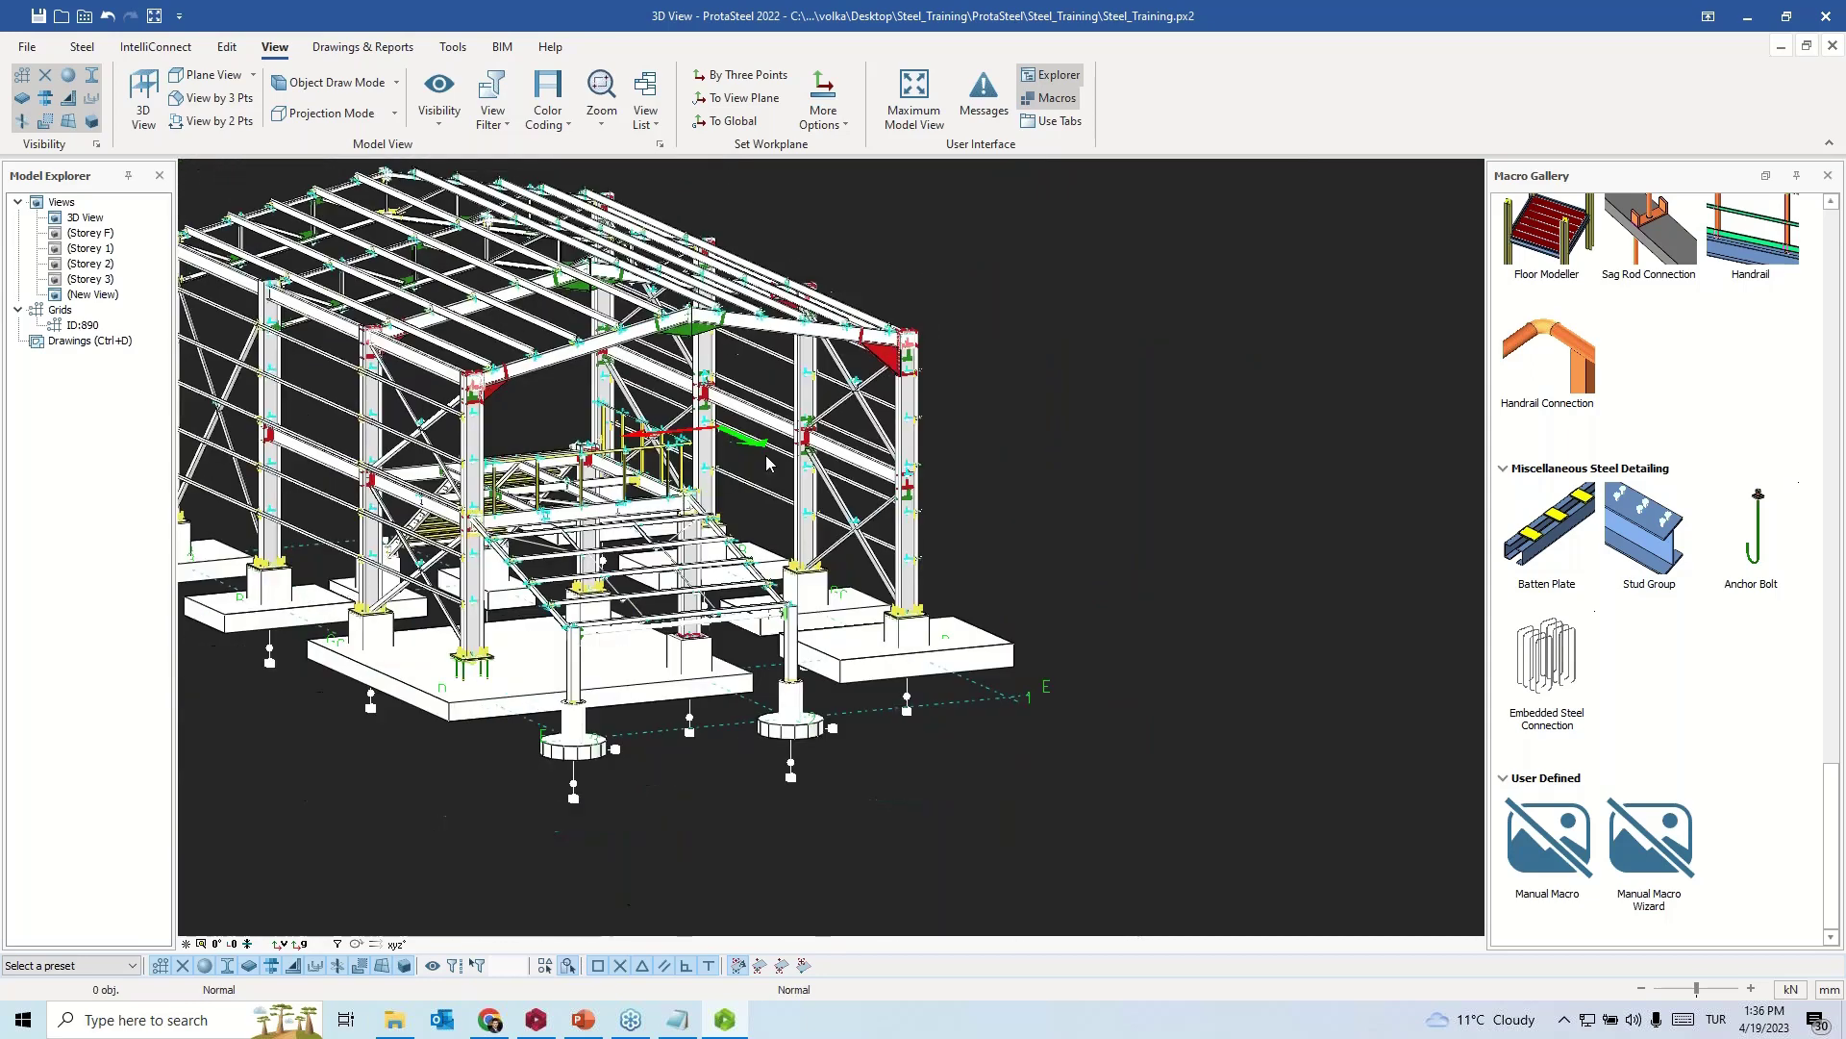
pyautogui.moveTo(605, 450); pyautogui.dragTo(707, 354, button='middle')
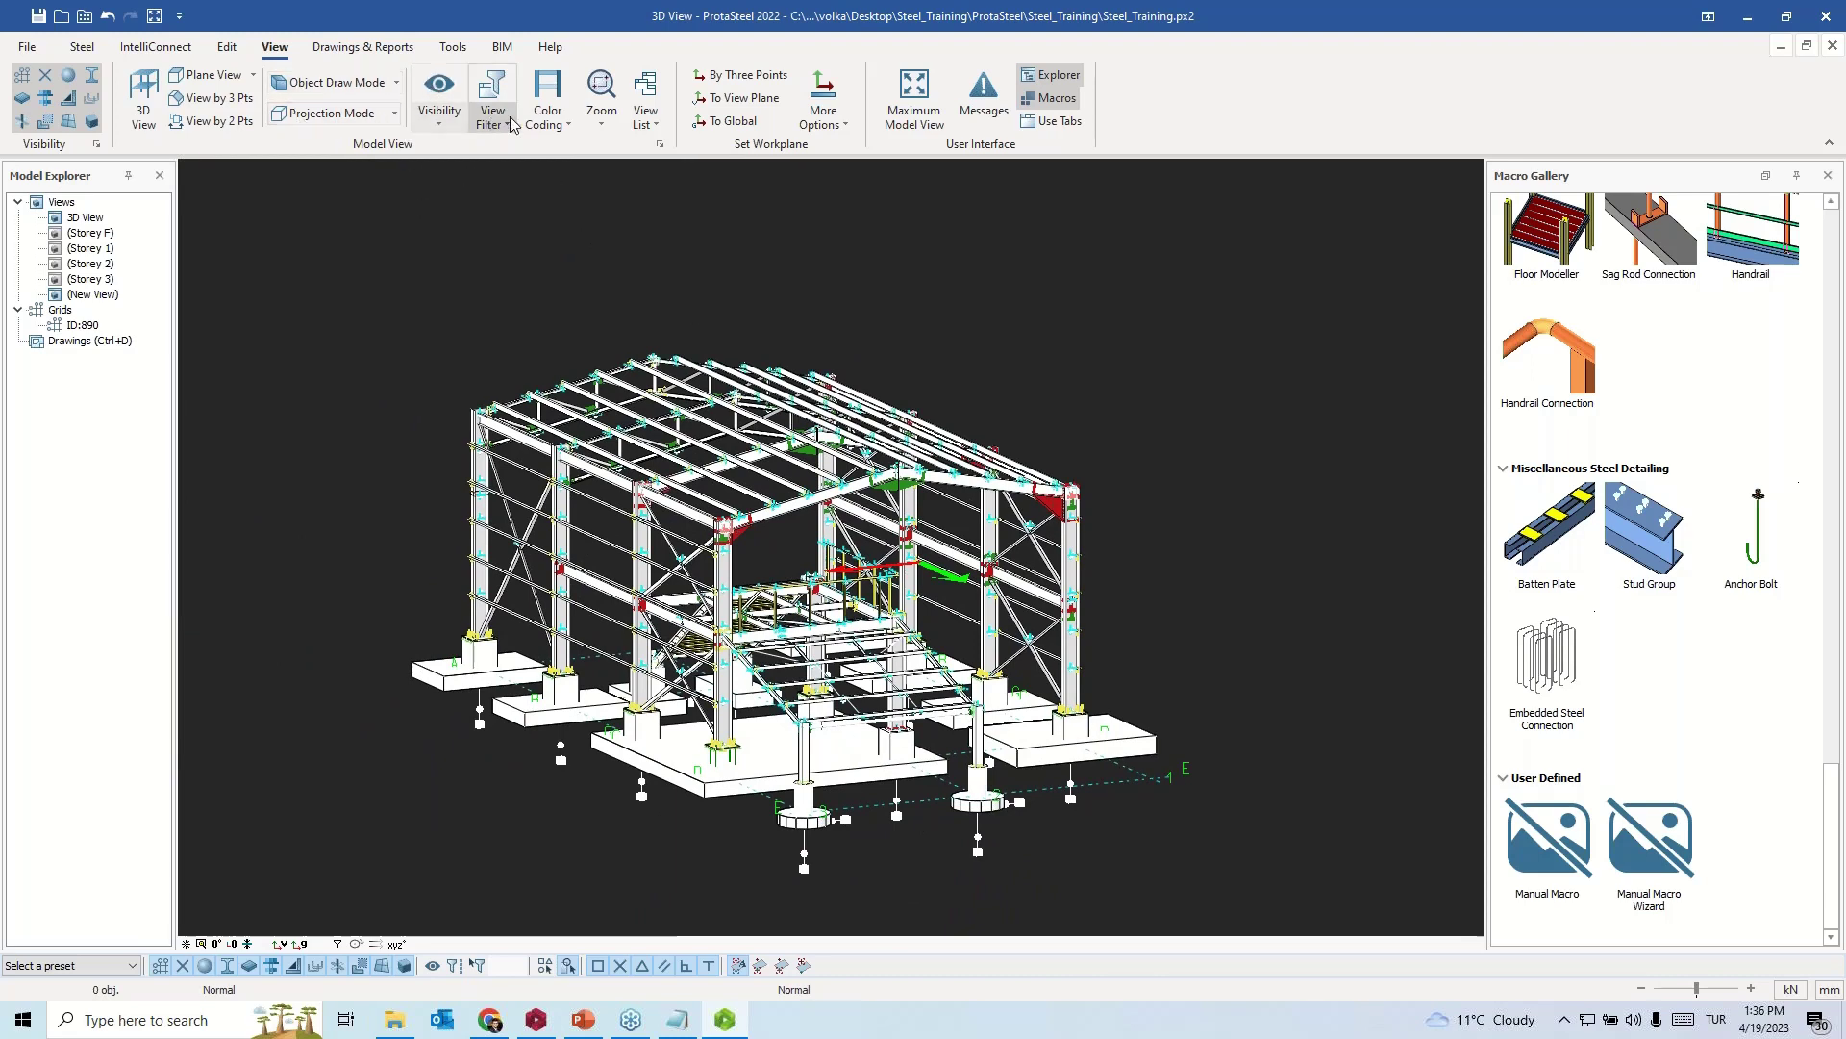
# - Turn off design status colouring and review the connection design summary's failing connections
pyautogui.click(545, 118)
pyautogui.click(575, 159)
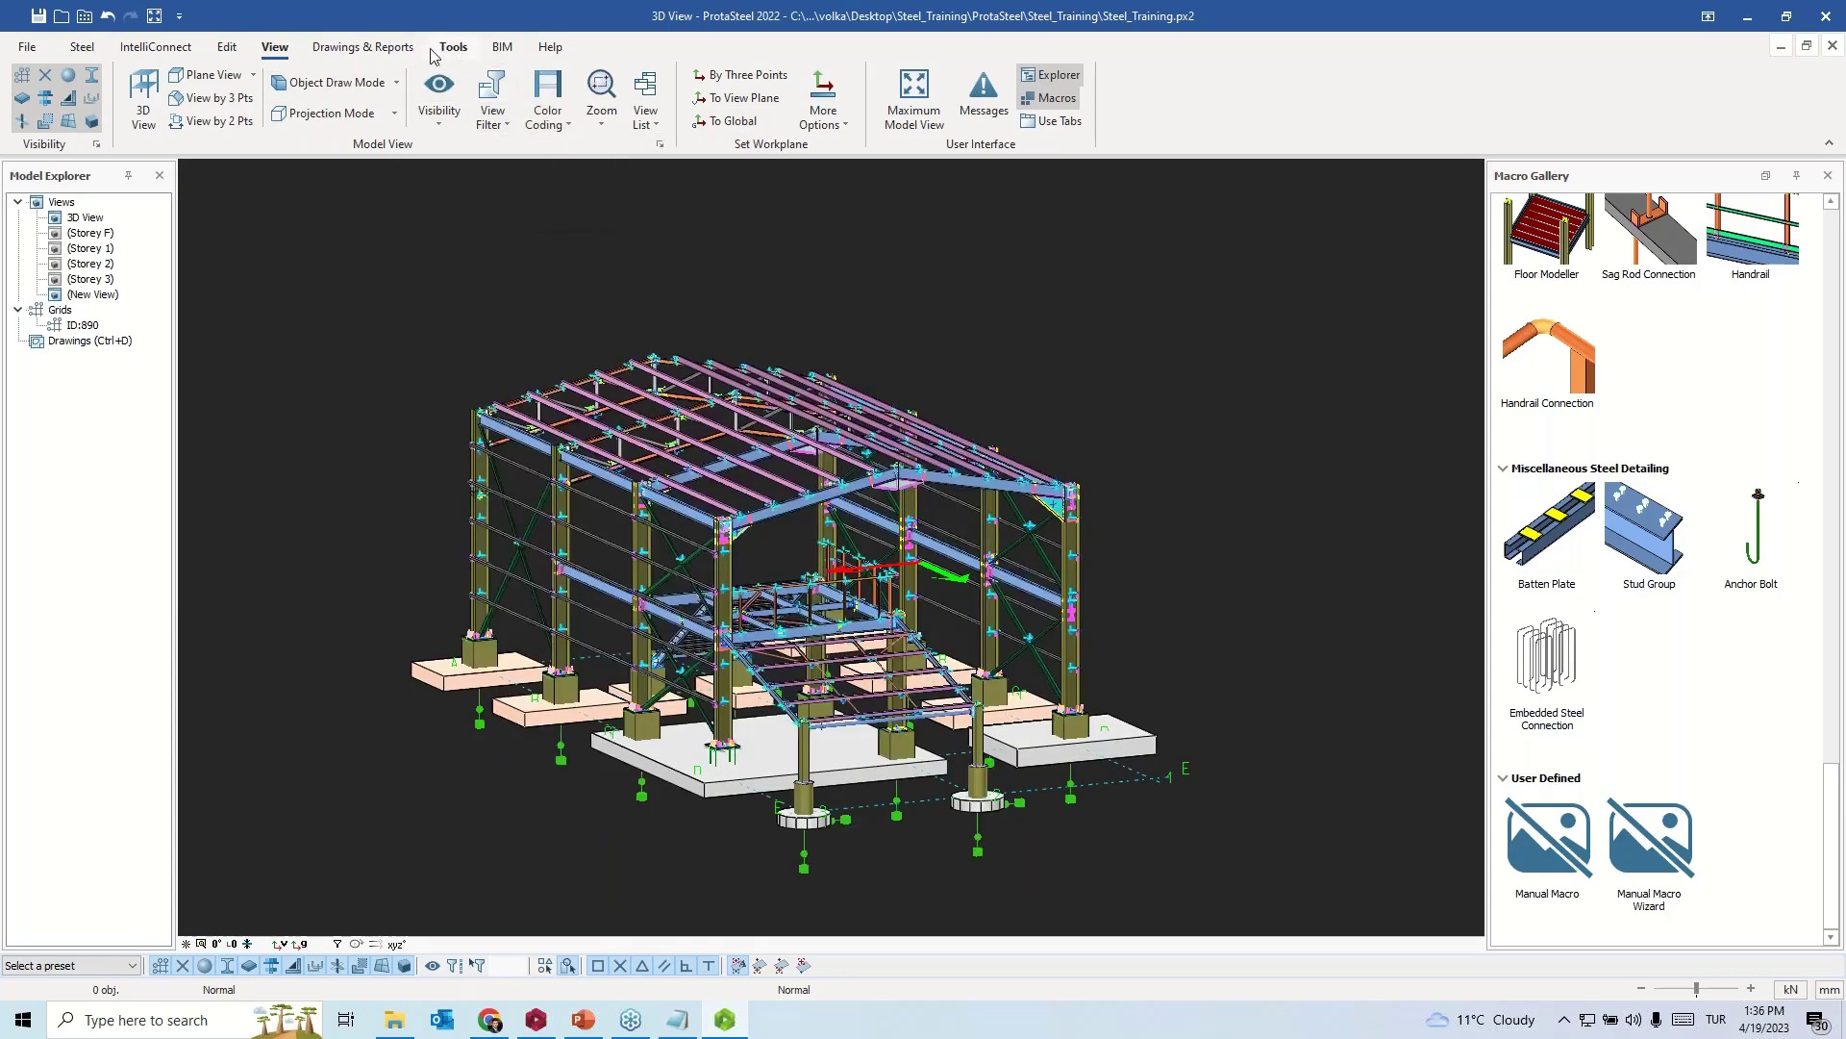
pyautogui.click(382, 49)
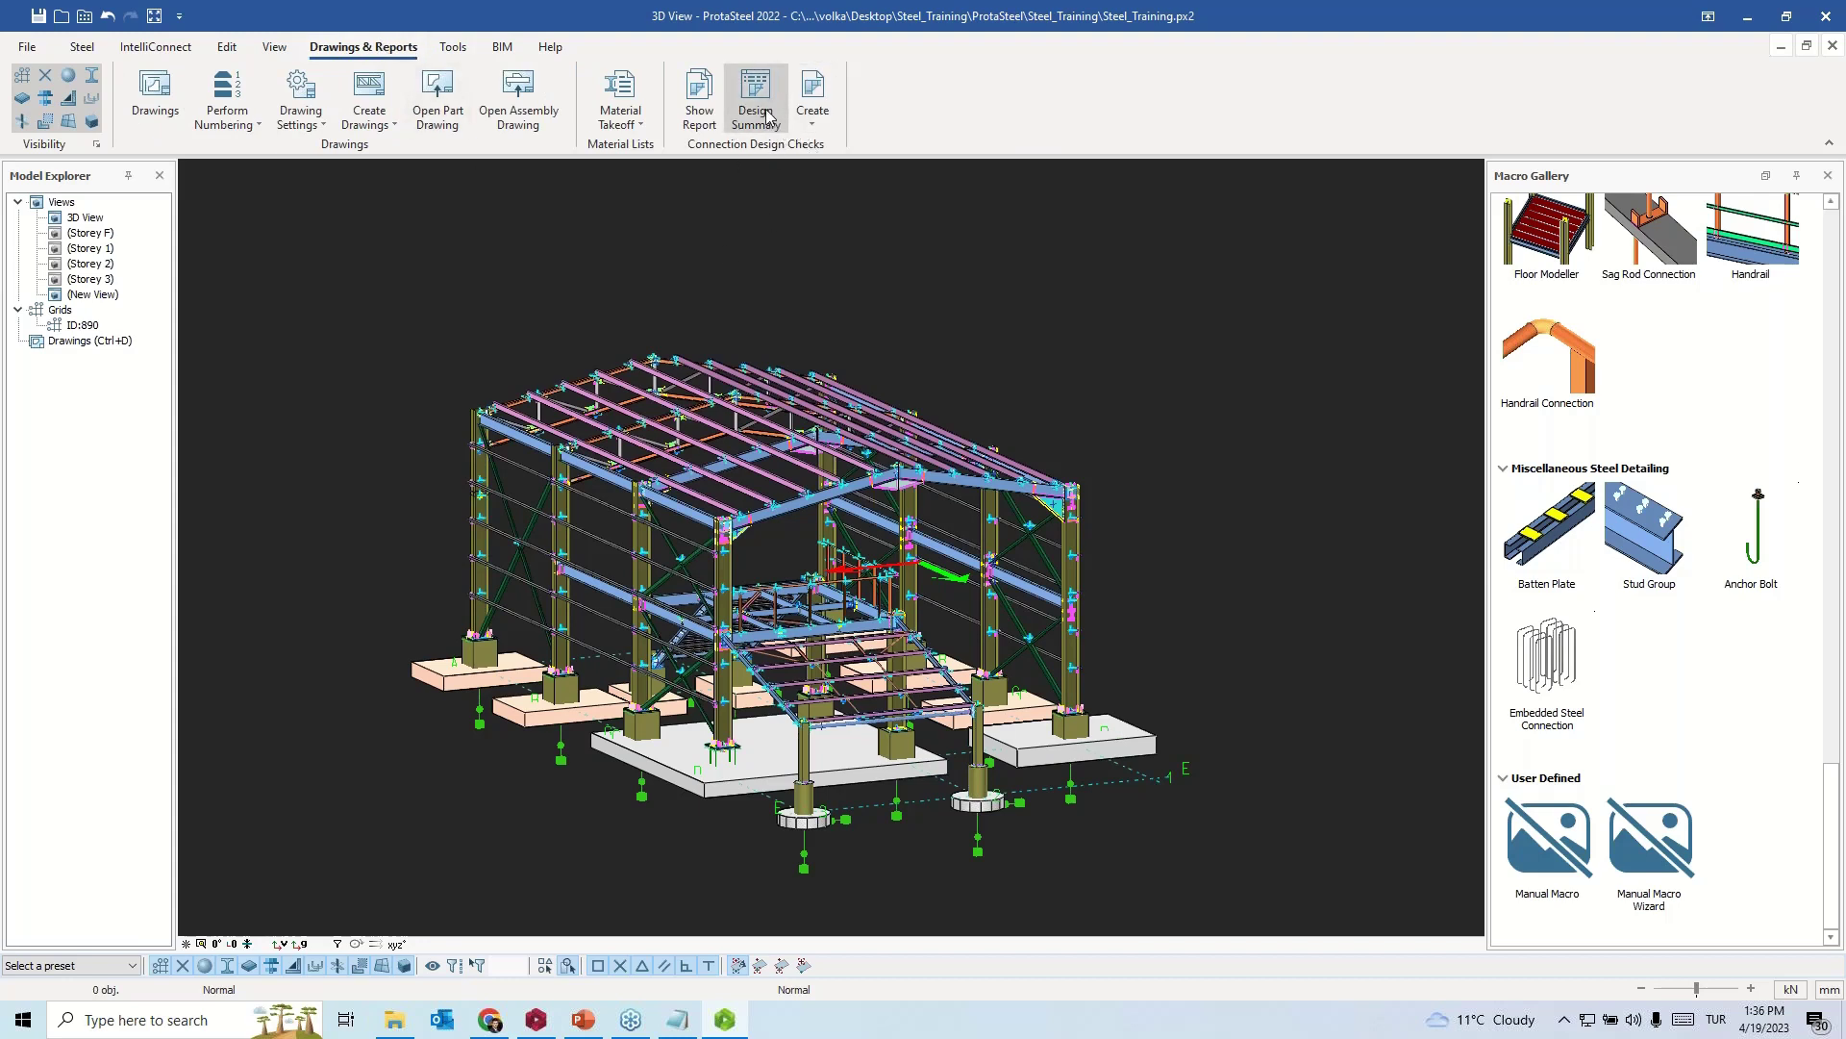
pyautogui.click(759, 109)
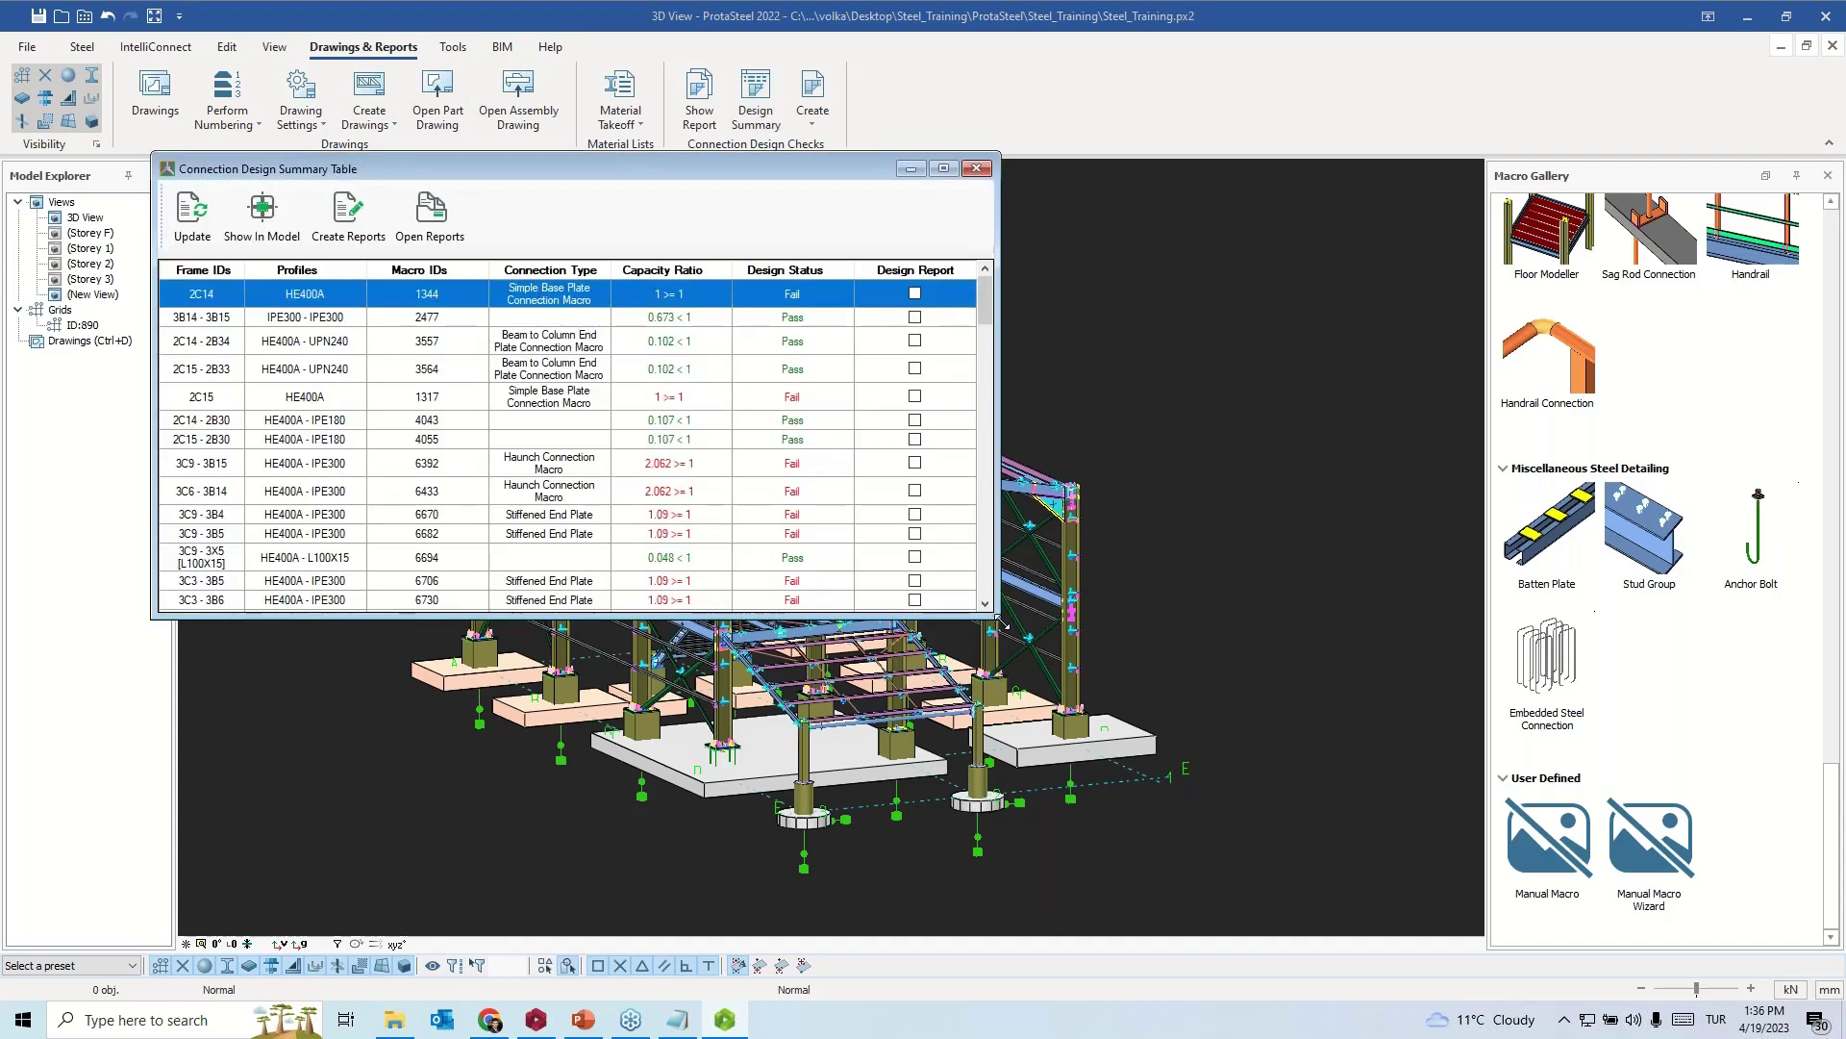
pyautogui.moveTo(997, 621); pyautogui.dragTo(1236, 787)
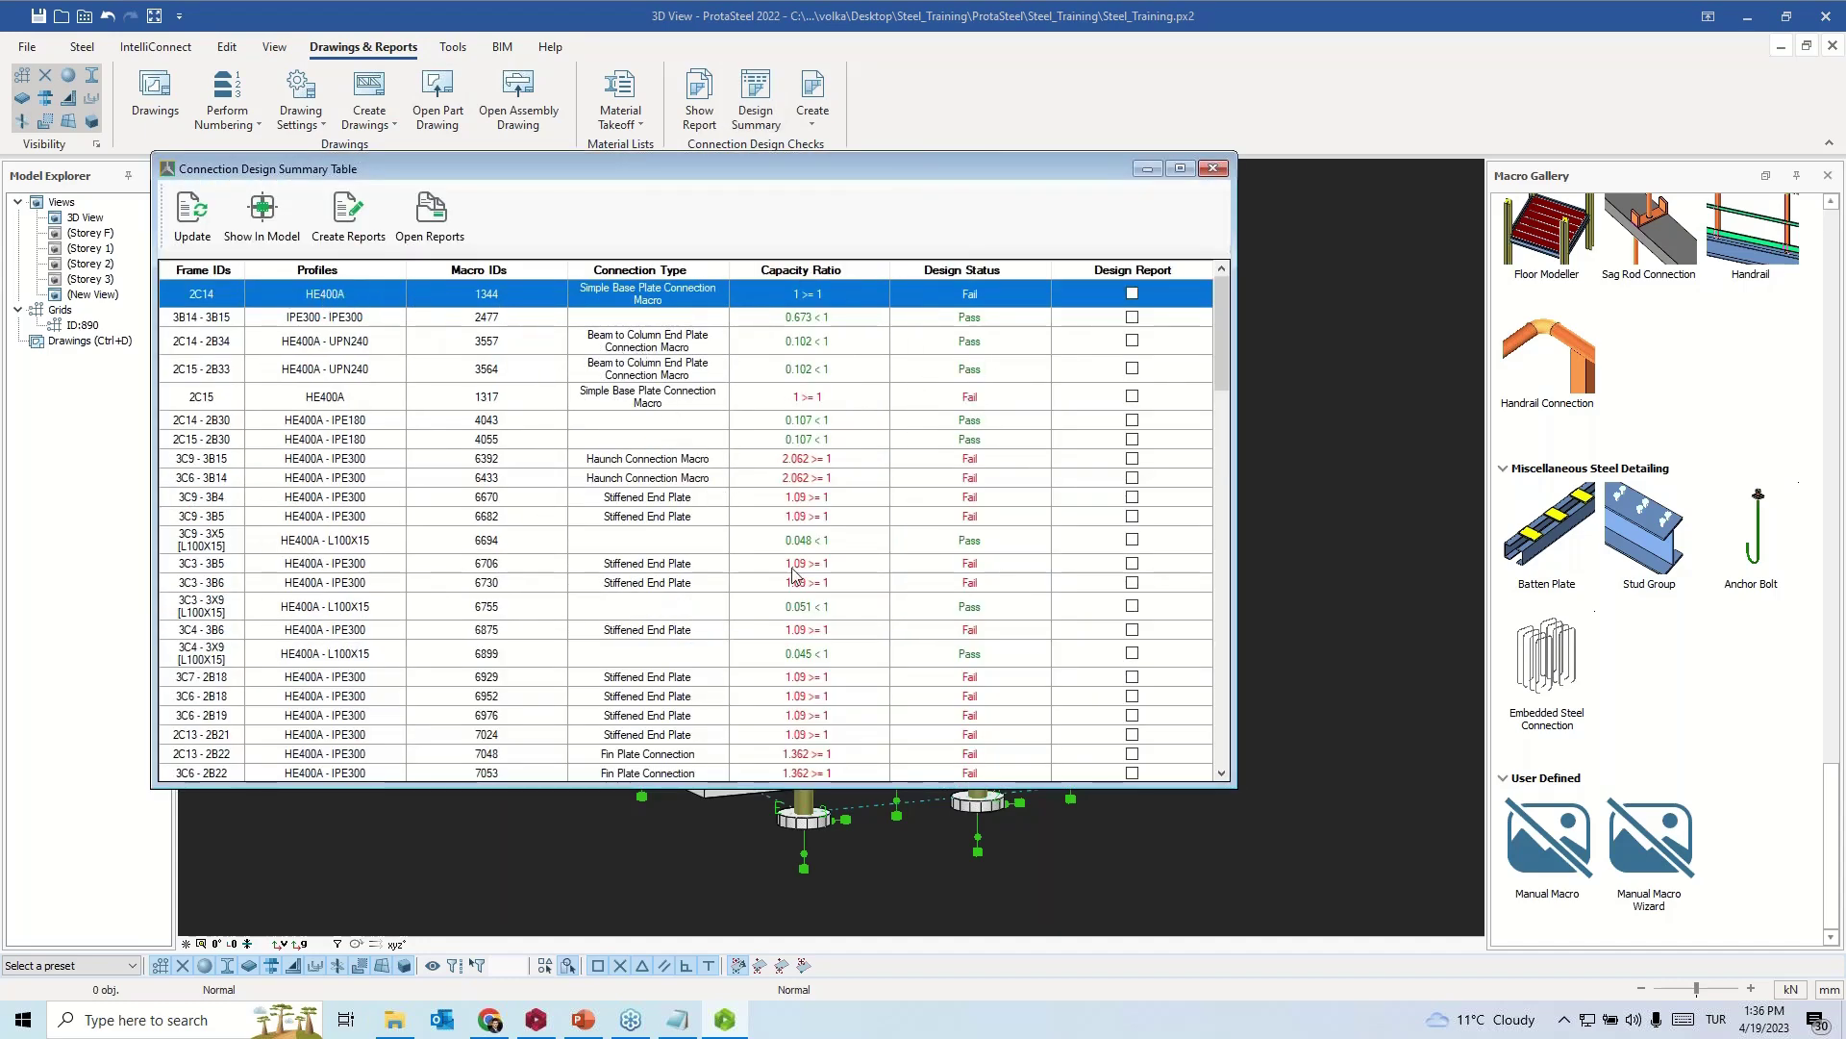
pyautogui.scroll(-10, 887, 500)
pyautogui.scroll(5, 886, 494)
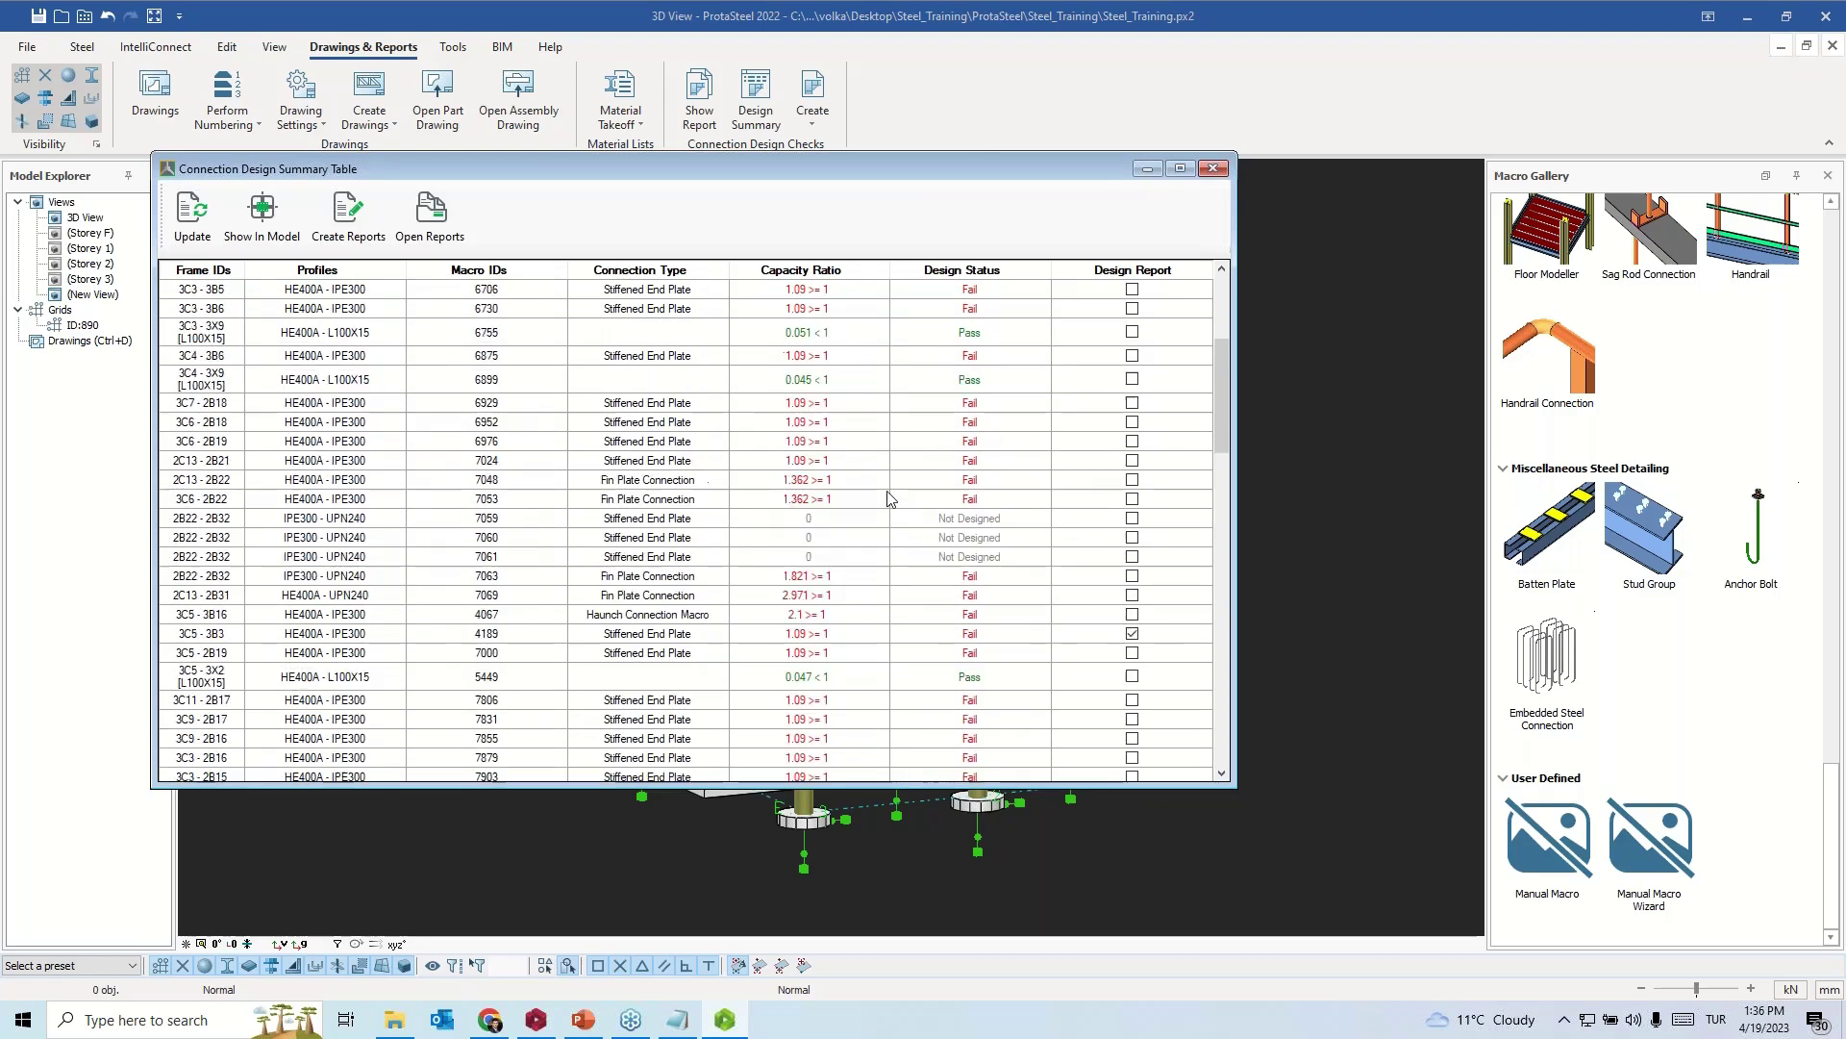
pyautogui.scroll(5, 886, 494)
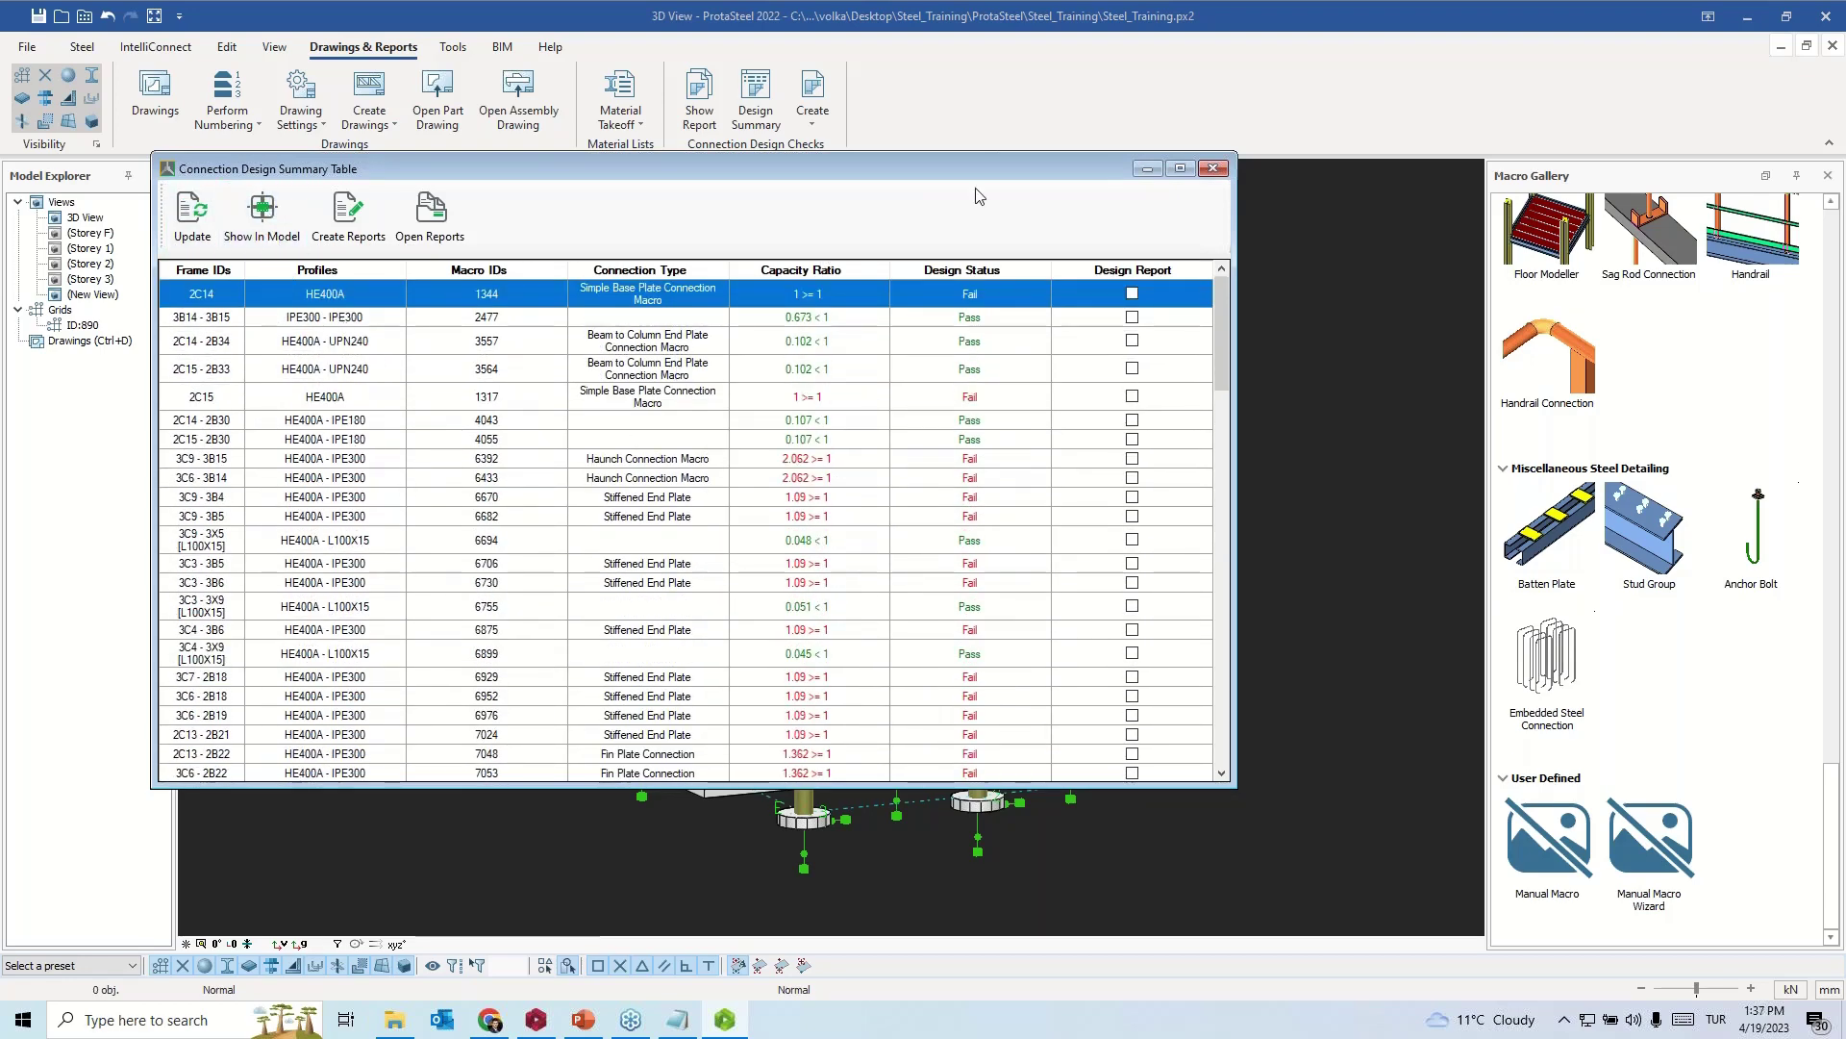
pyautogui.click(1213, 169)
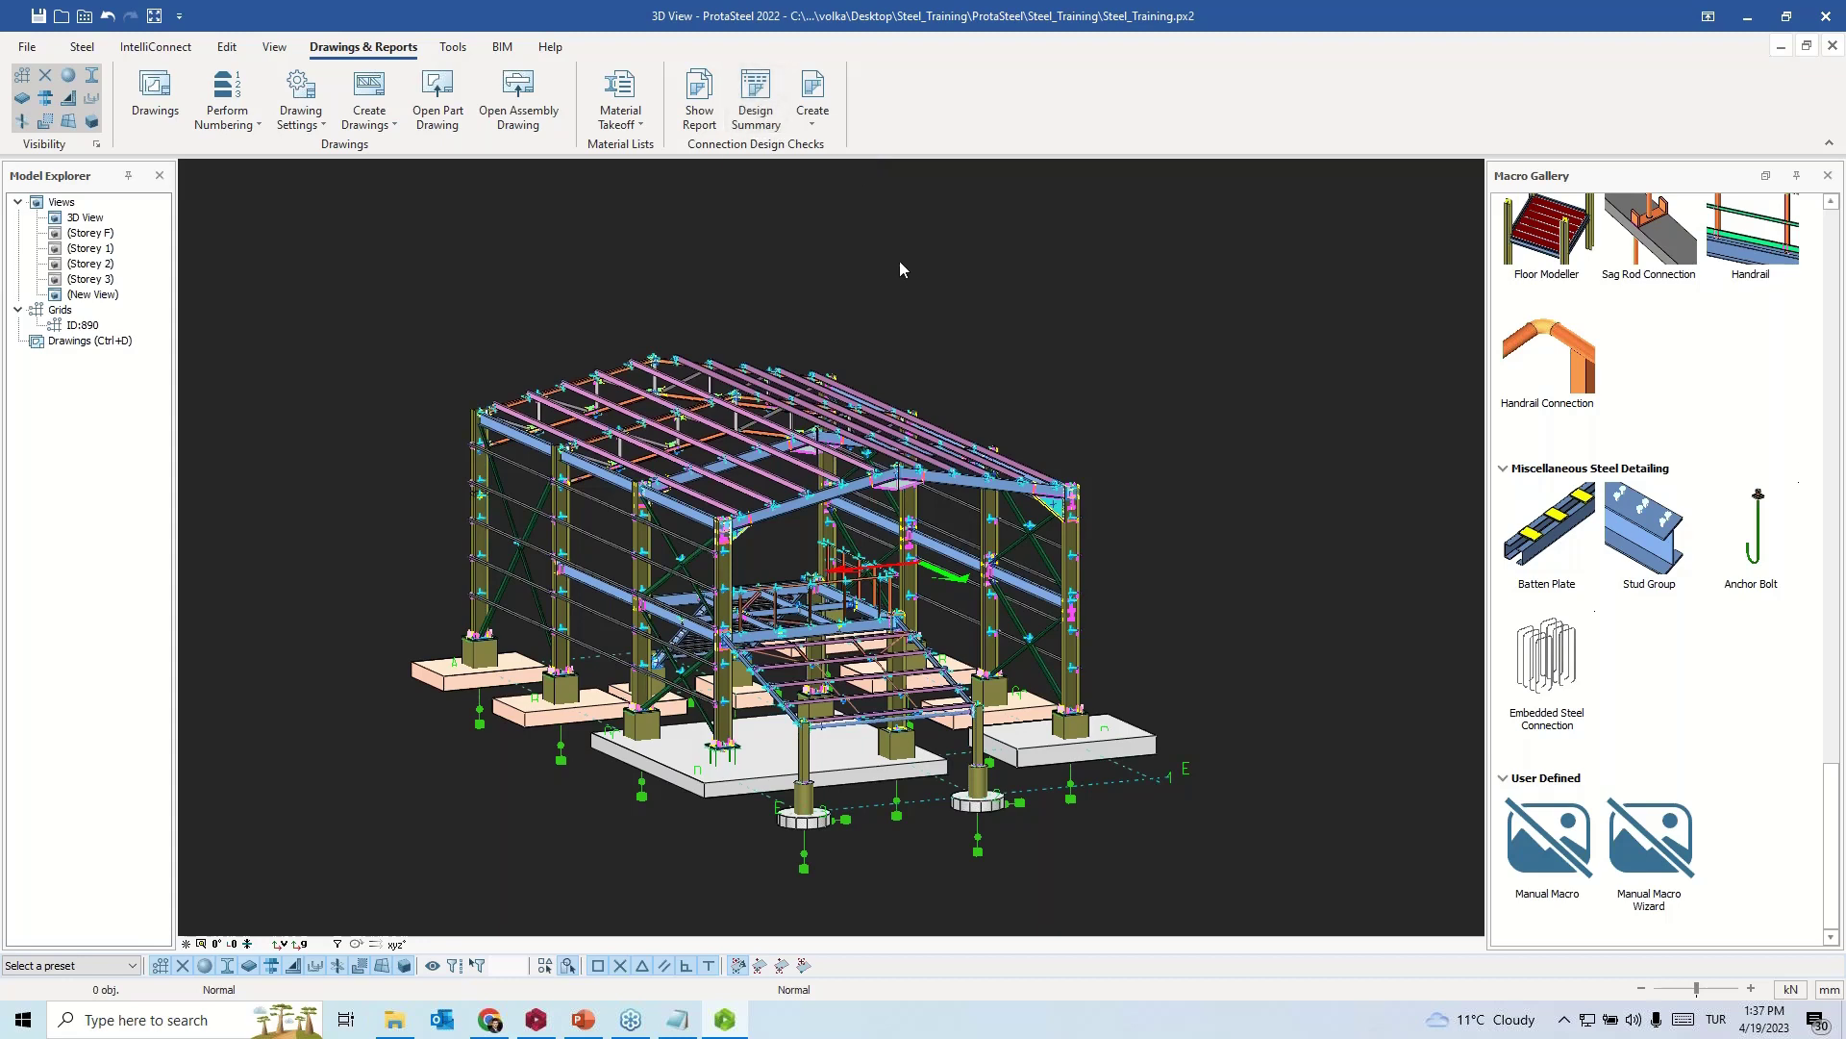
pyautogui.click(453, 48)
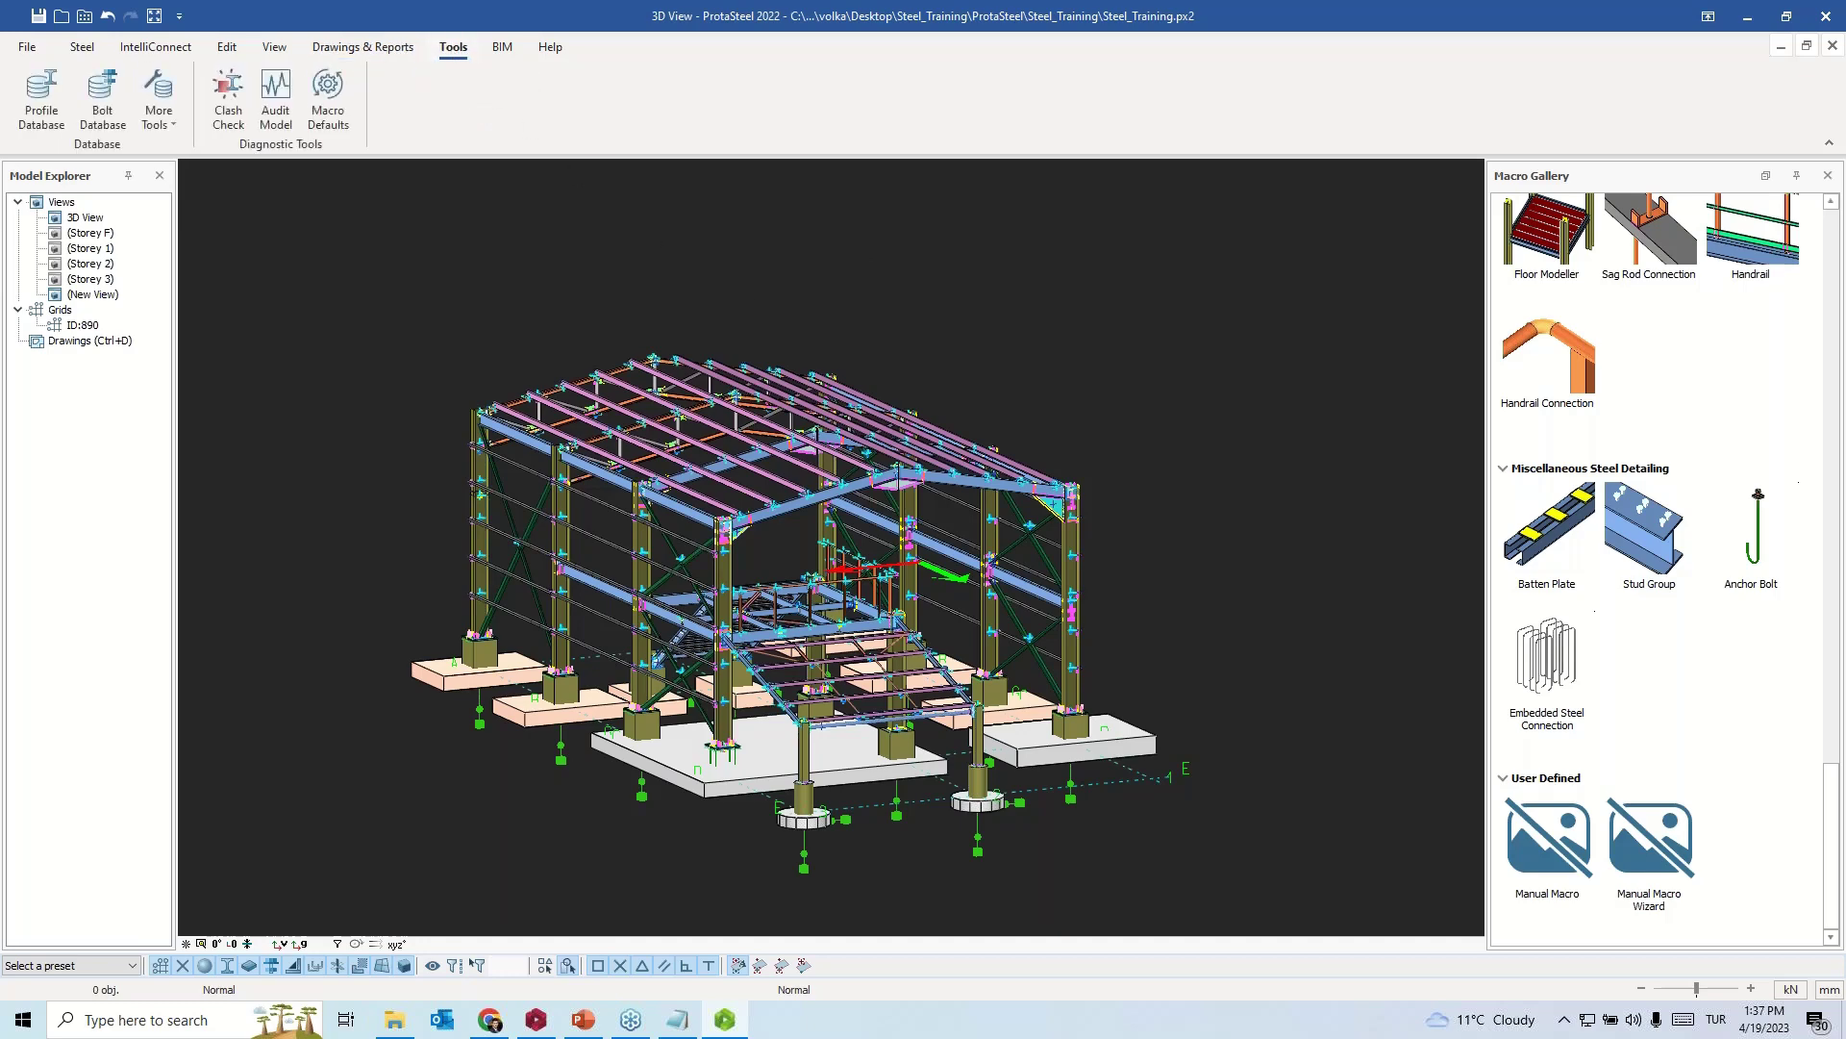
pyautogui.scroll(-2, 1156, 308)
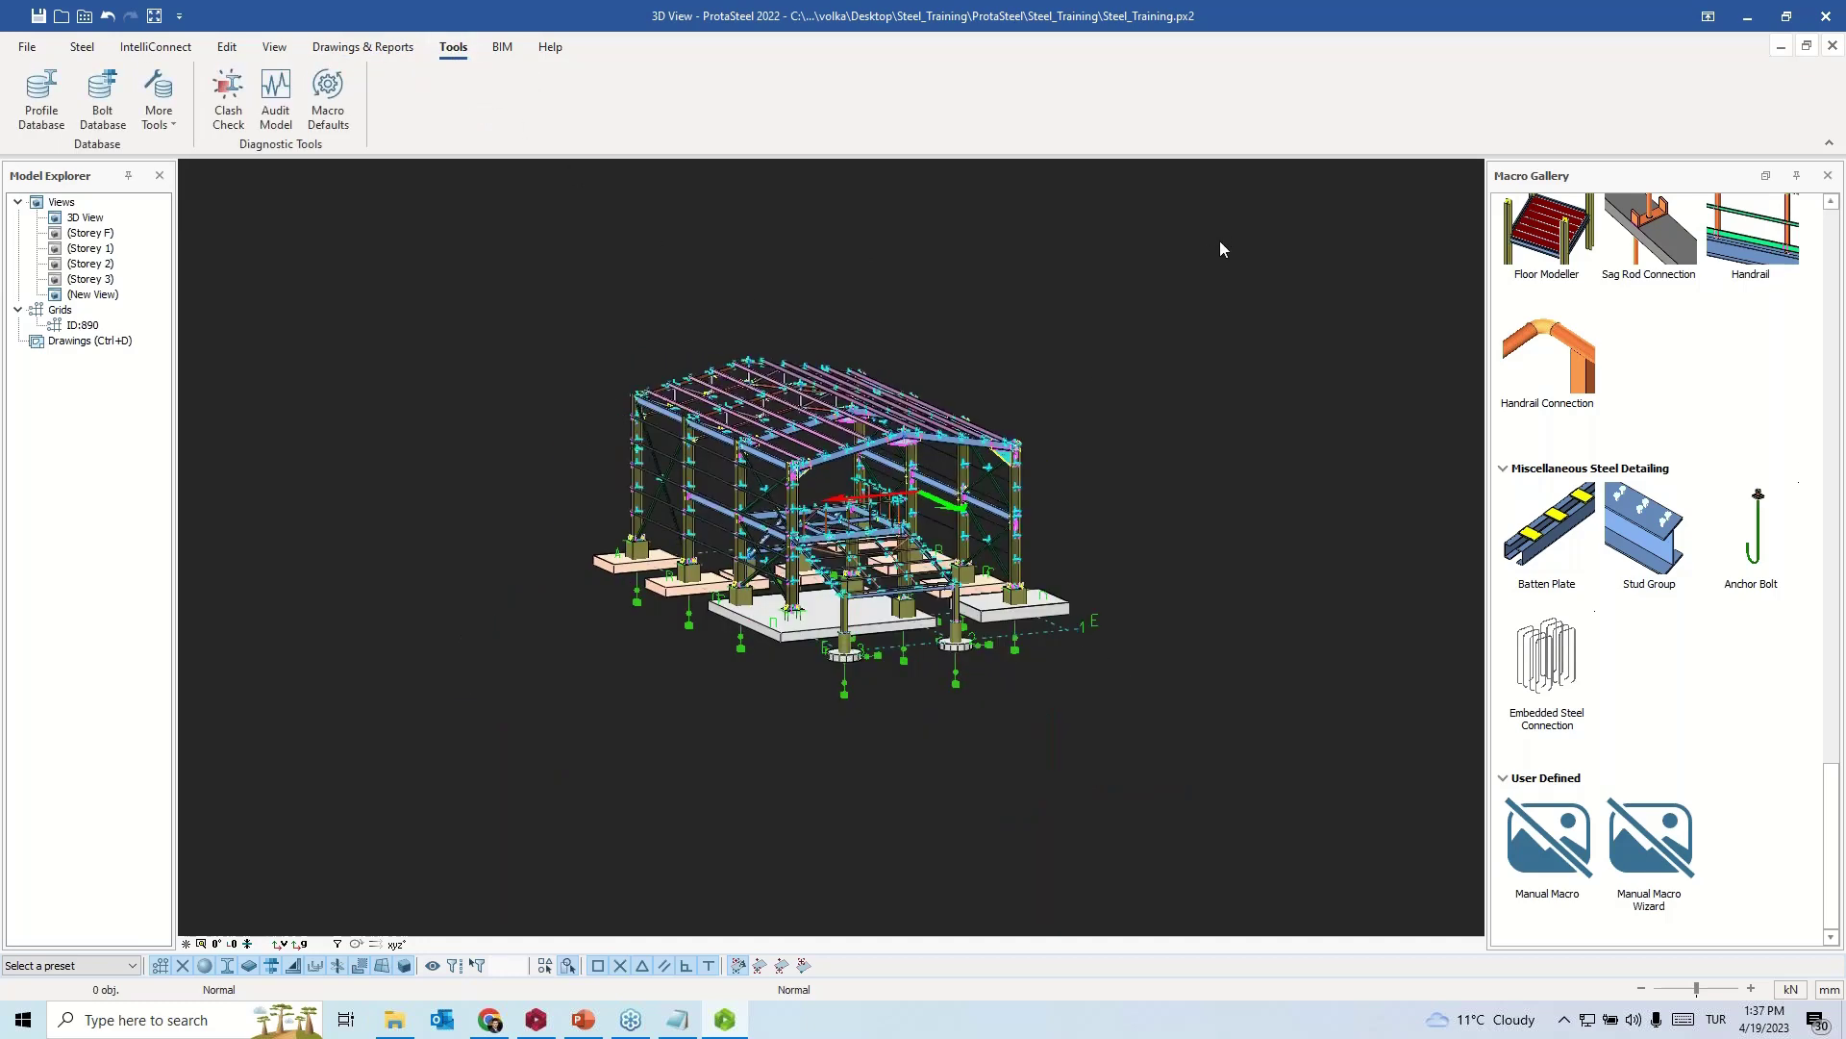
# - Clash-check the whole model, inspect the 219 flagged objects, then reselect the entire structure
pyautogui.moveTo(1206, 254); pyautogui.dragTo(505, 748)
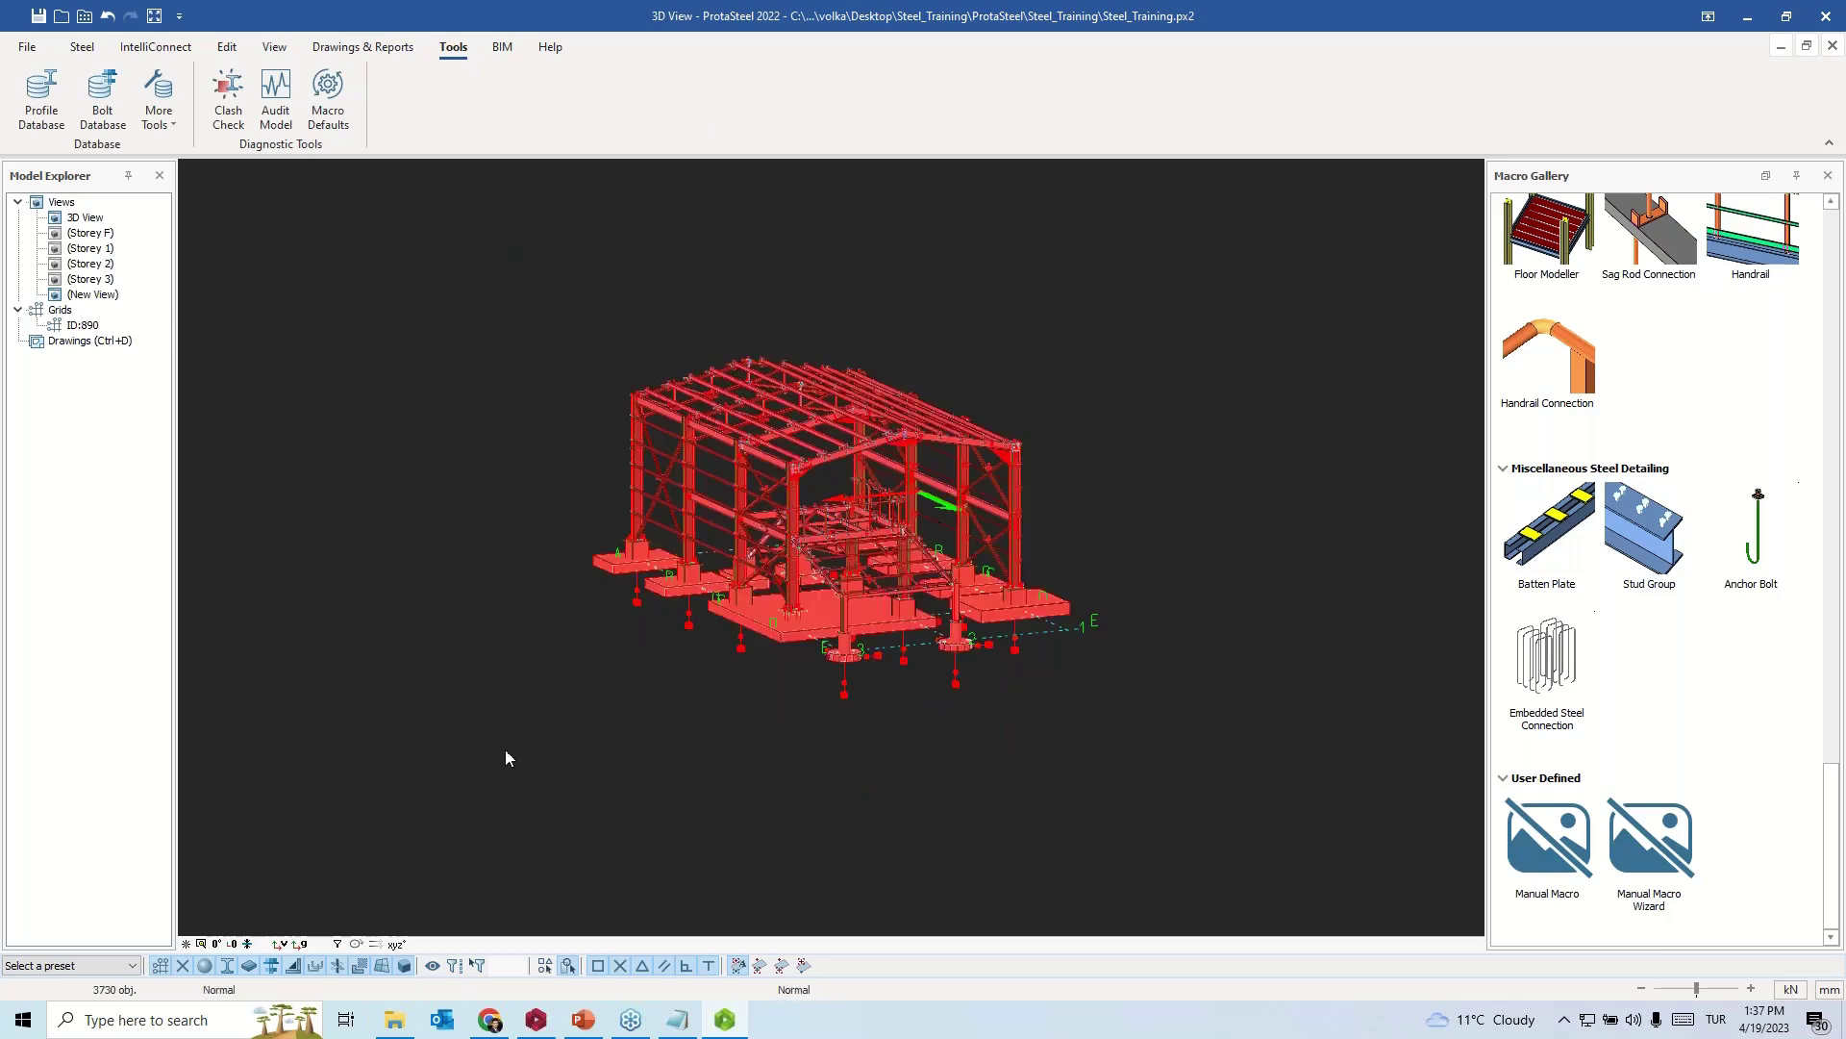
pyautogui.click(228, 96)
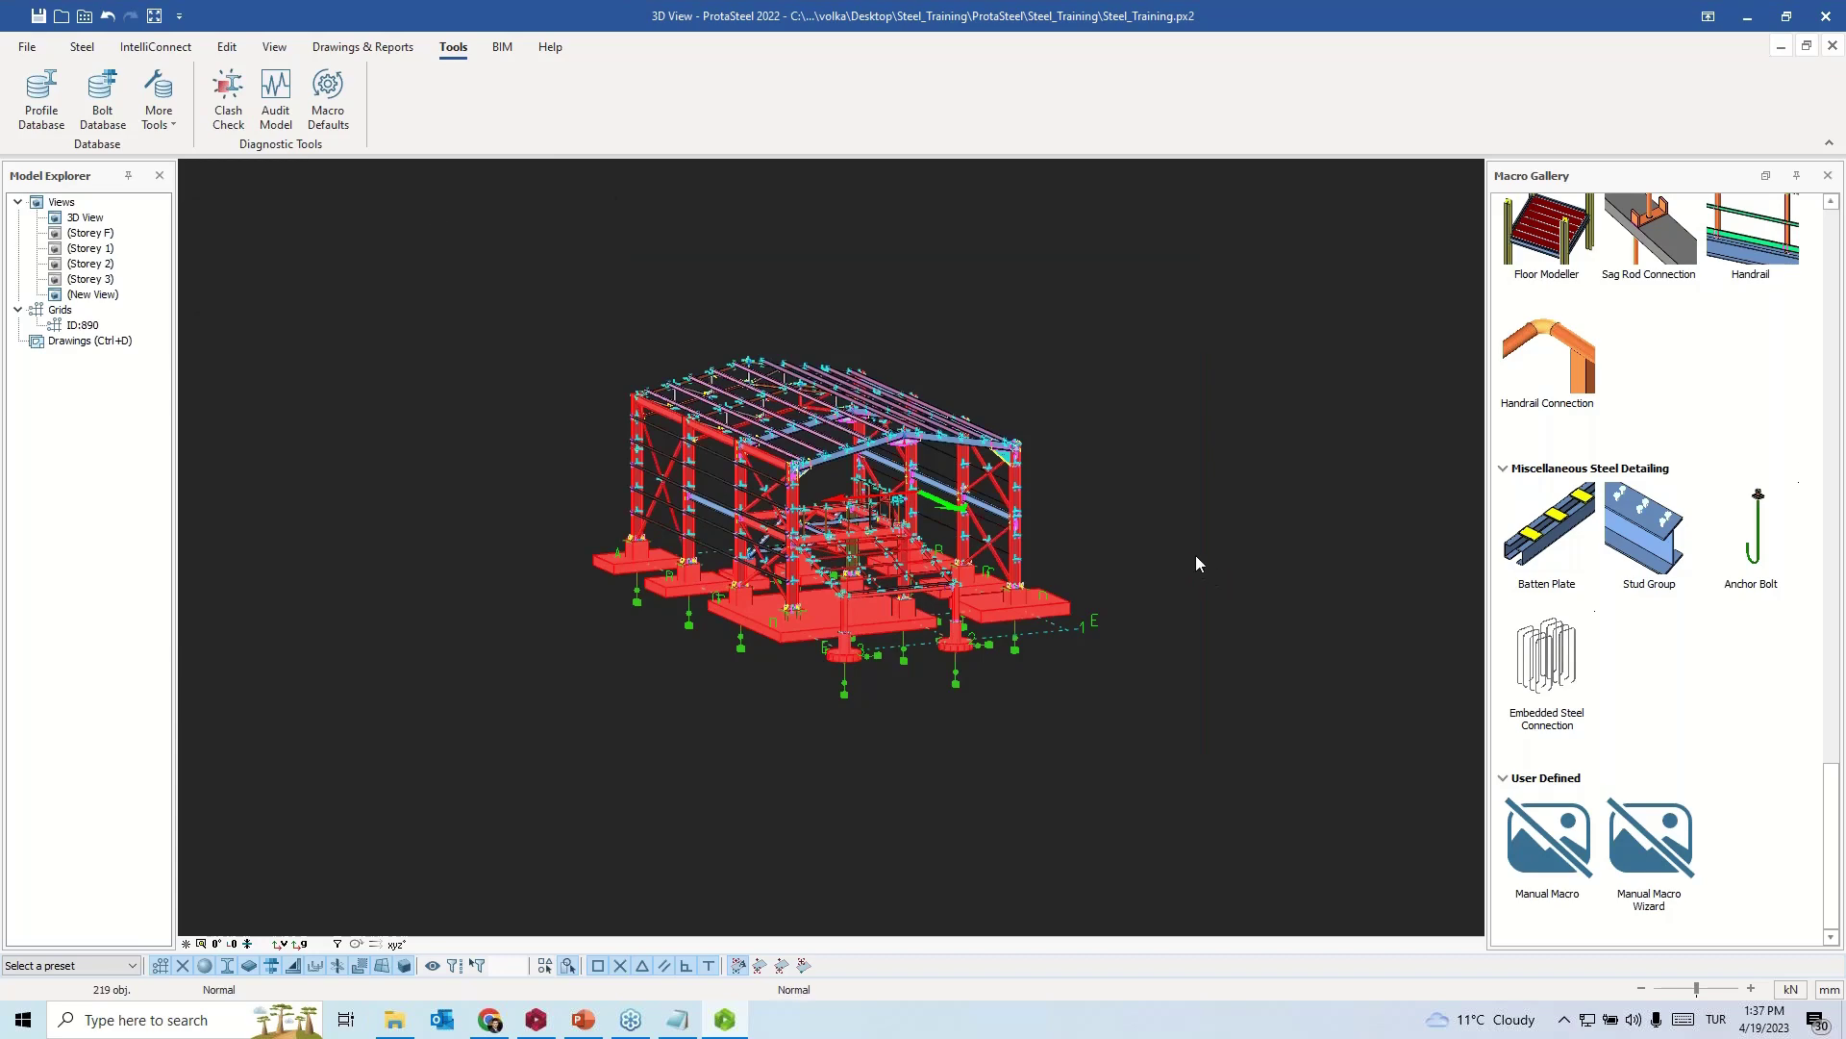
pyautogui.moveTo(1196, 556); pyautogui.dragTo(1123, 550, button='middle')
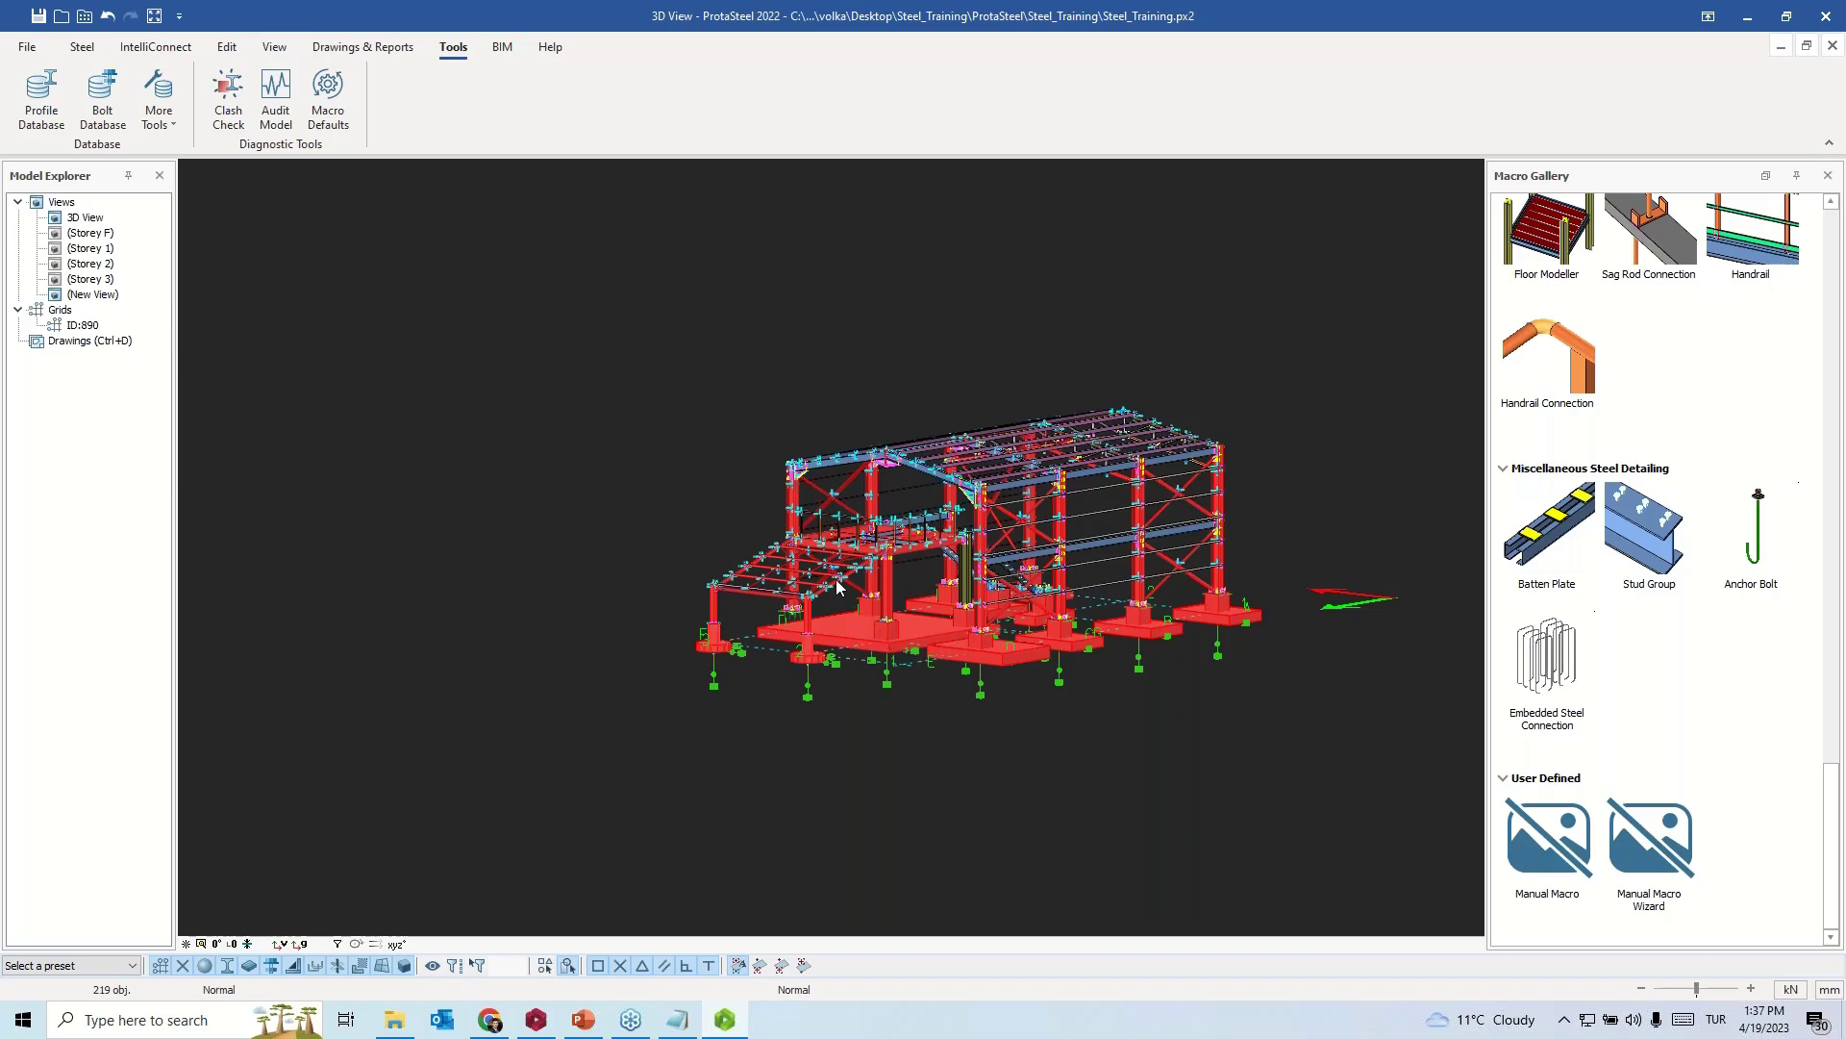
pyautogui.scroll(5, 825, 598)
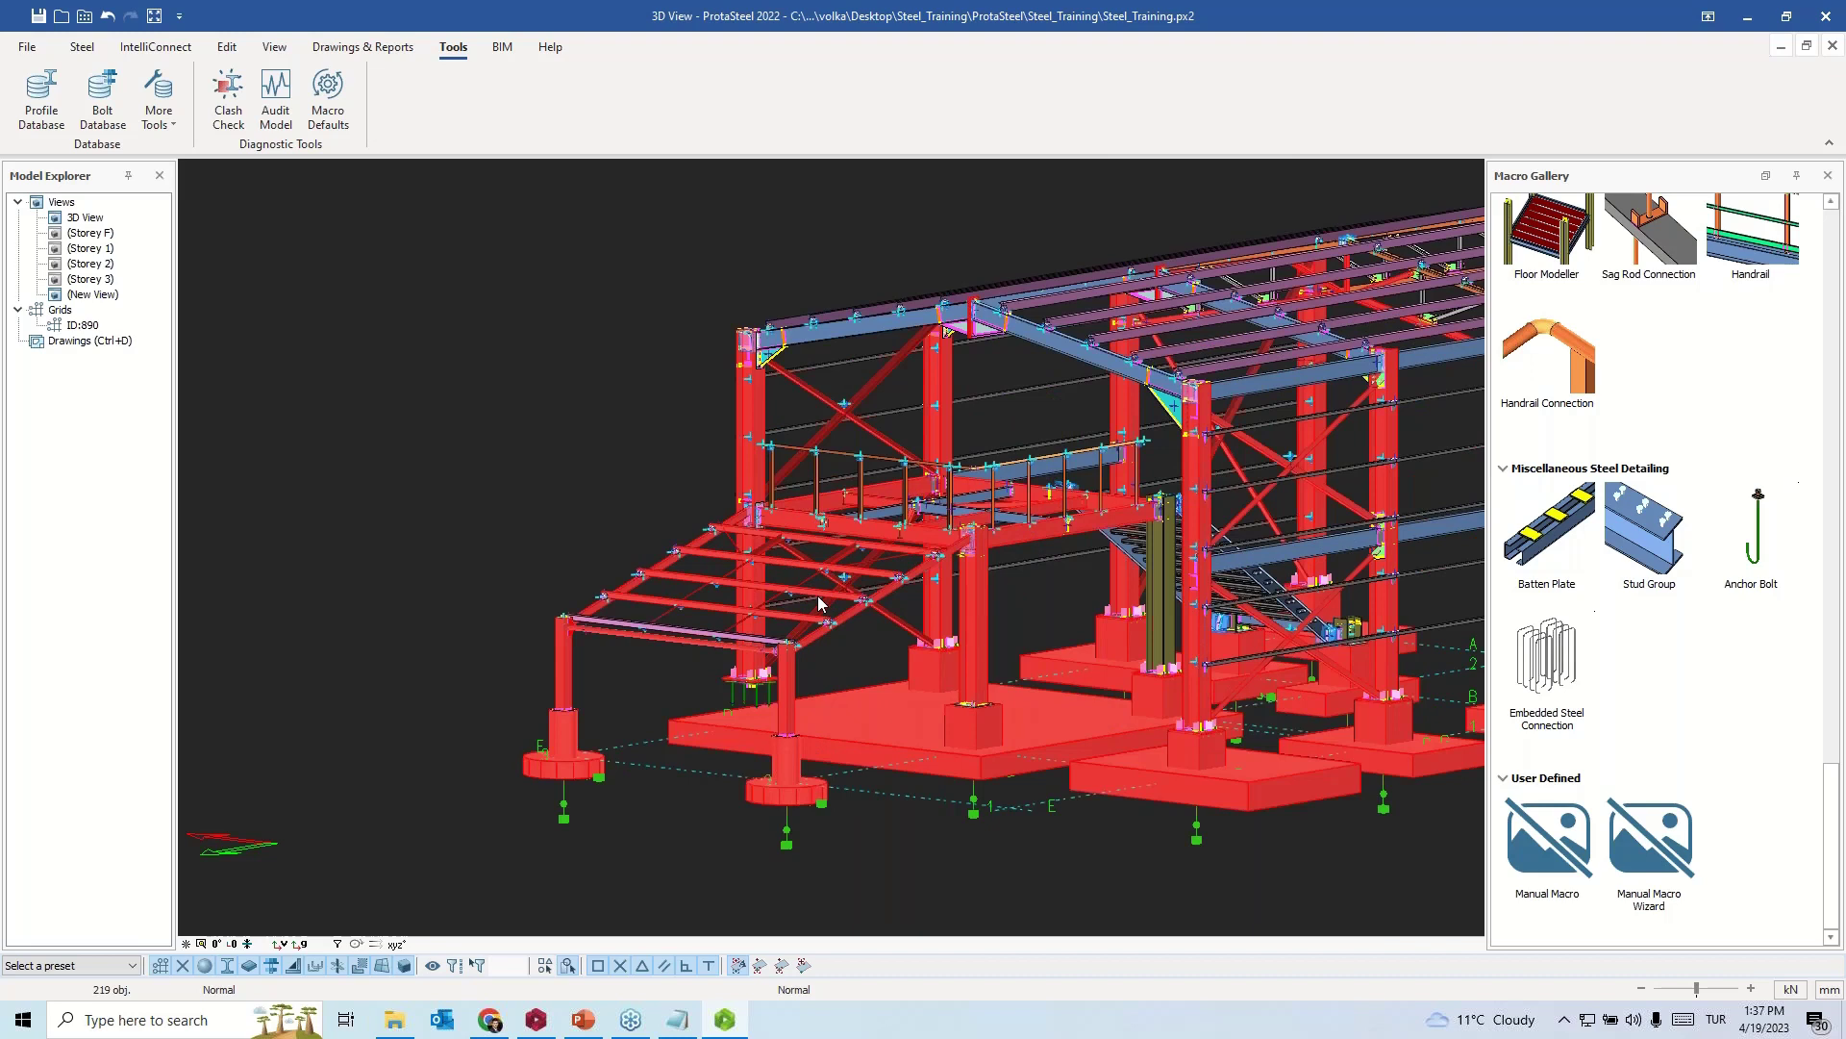
pyautogui.scroll(-5, 820, 603)
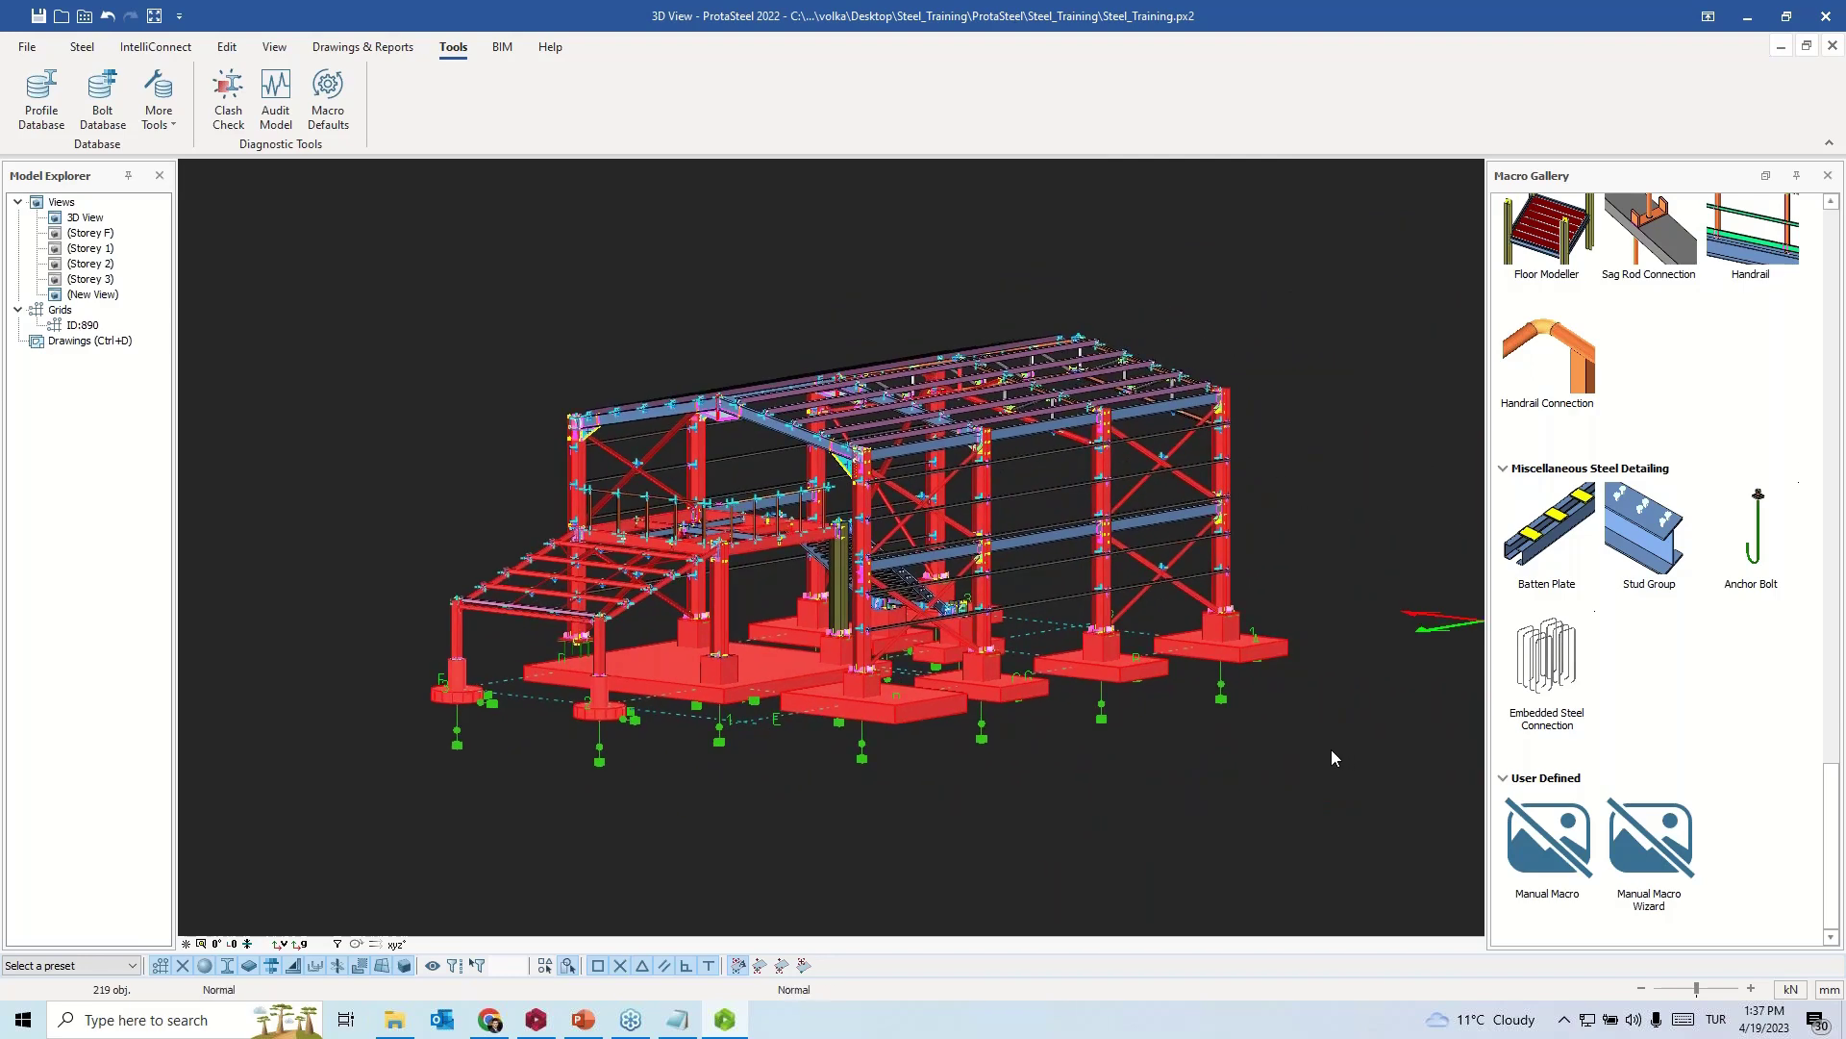
pyautogui.press('Escape')
pyautogui.moveTo(1328, 291); pyautogui.dragTo(391, 871)
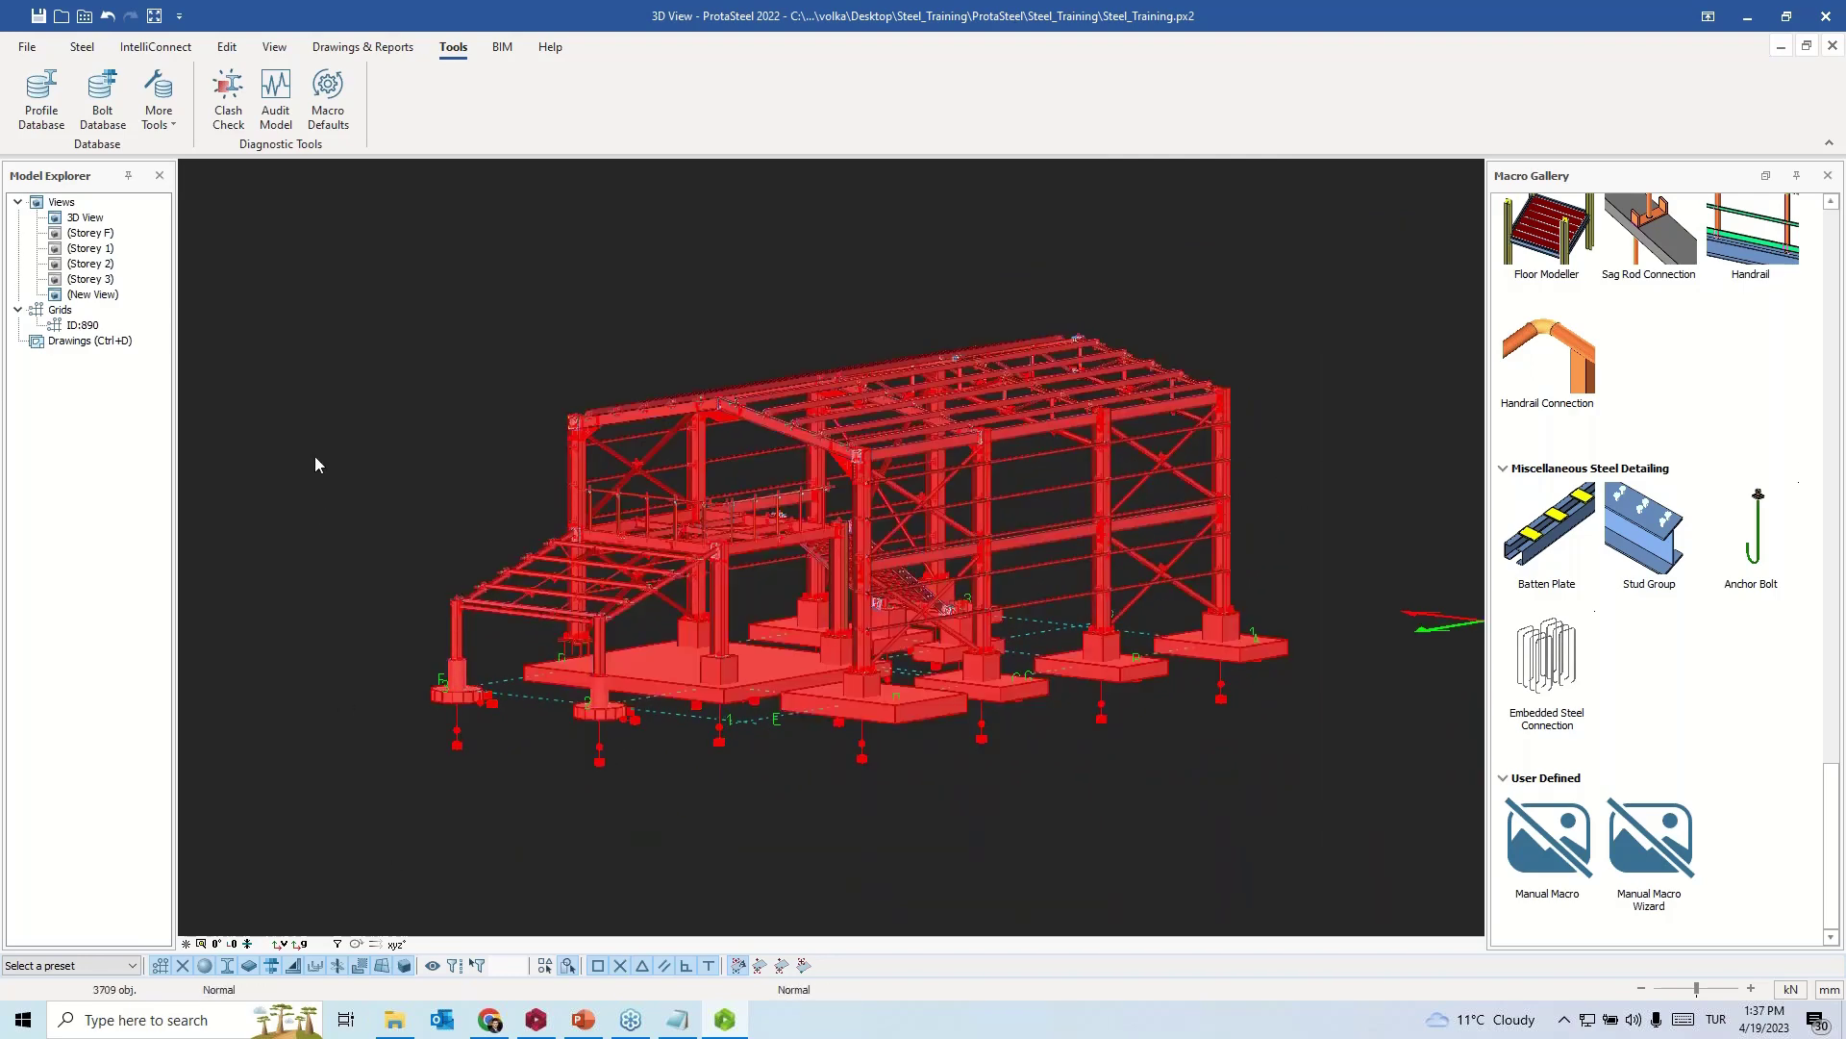
# - Run Audit Model detailing tests, select the E1410 overlapping-profile errors, and orbit to the red column
pyautogui.click(274, 91)
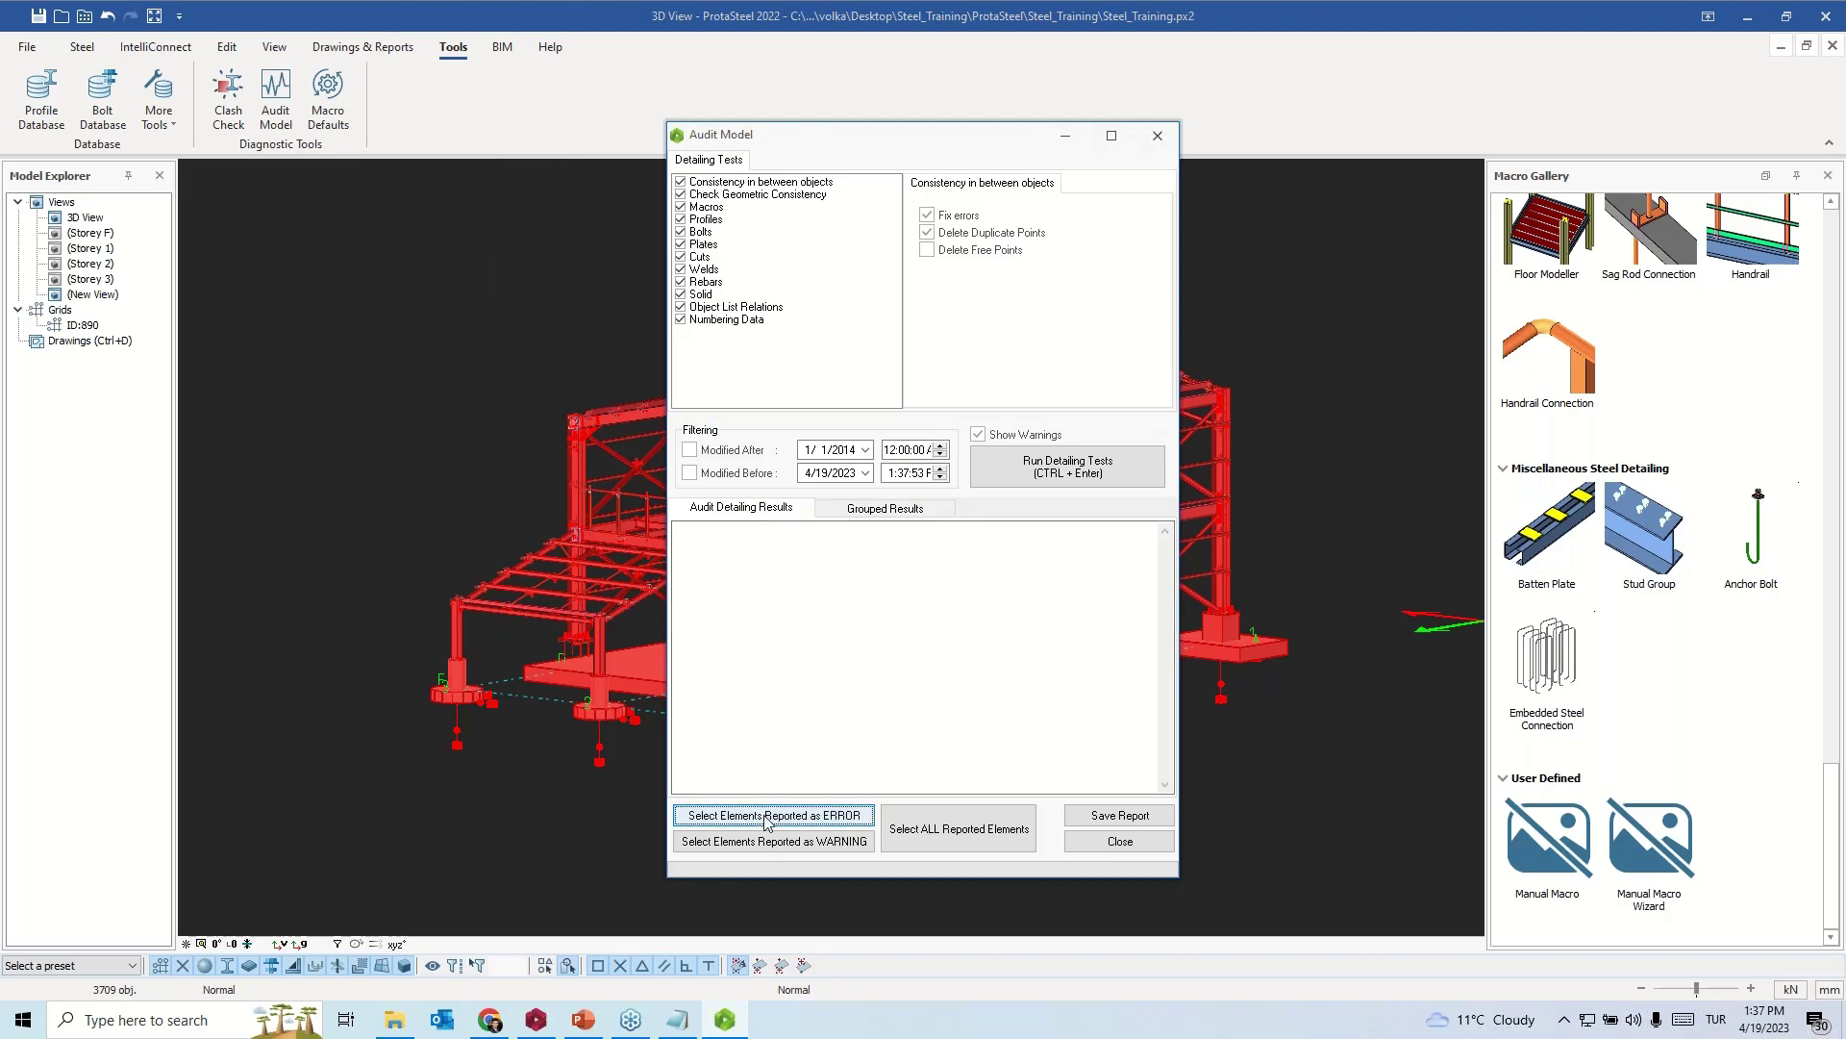
pyautogui.click(1061, 466)
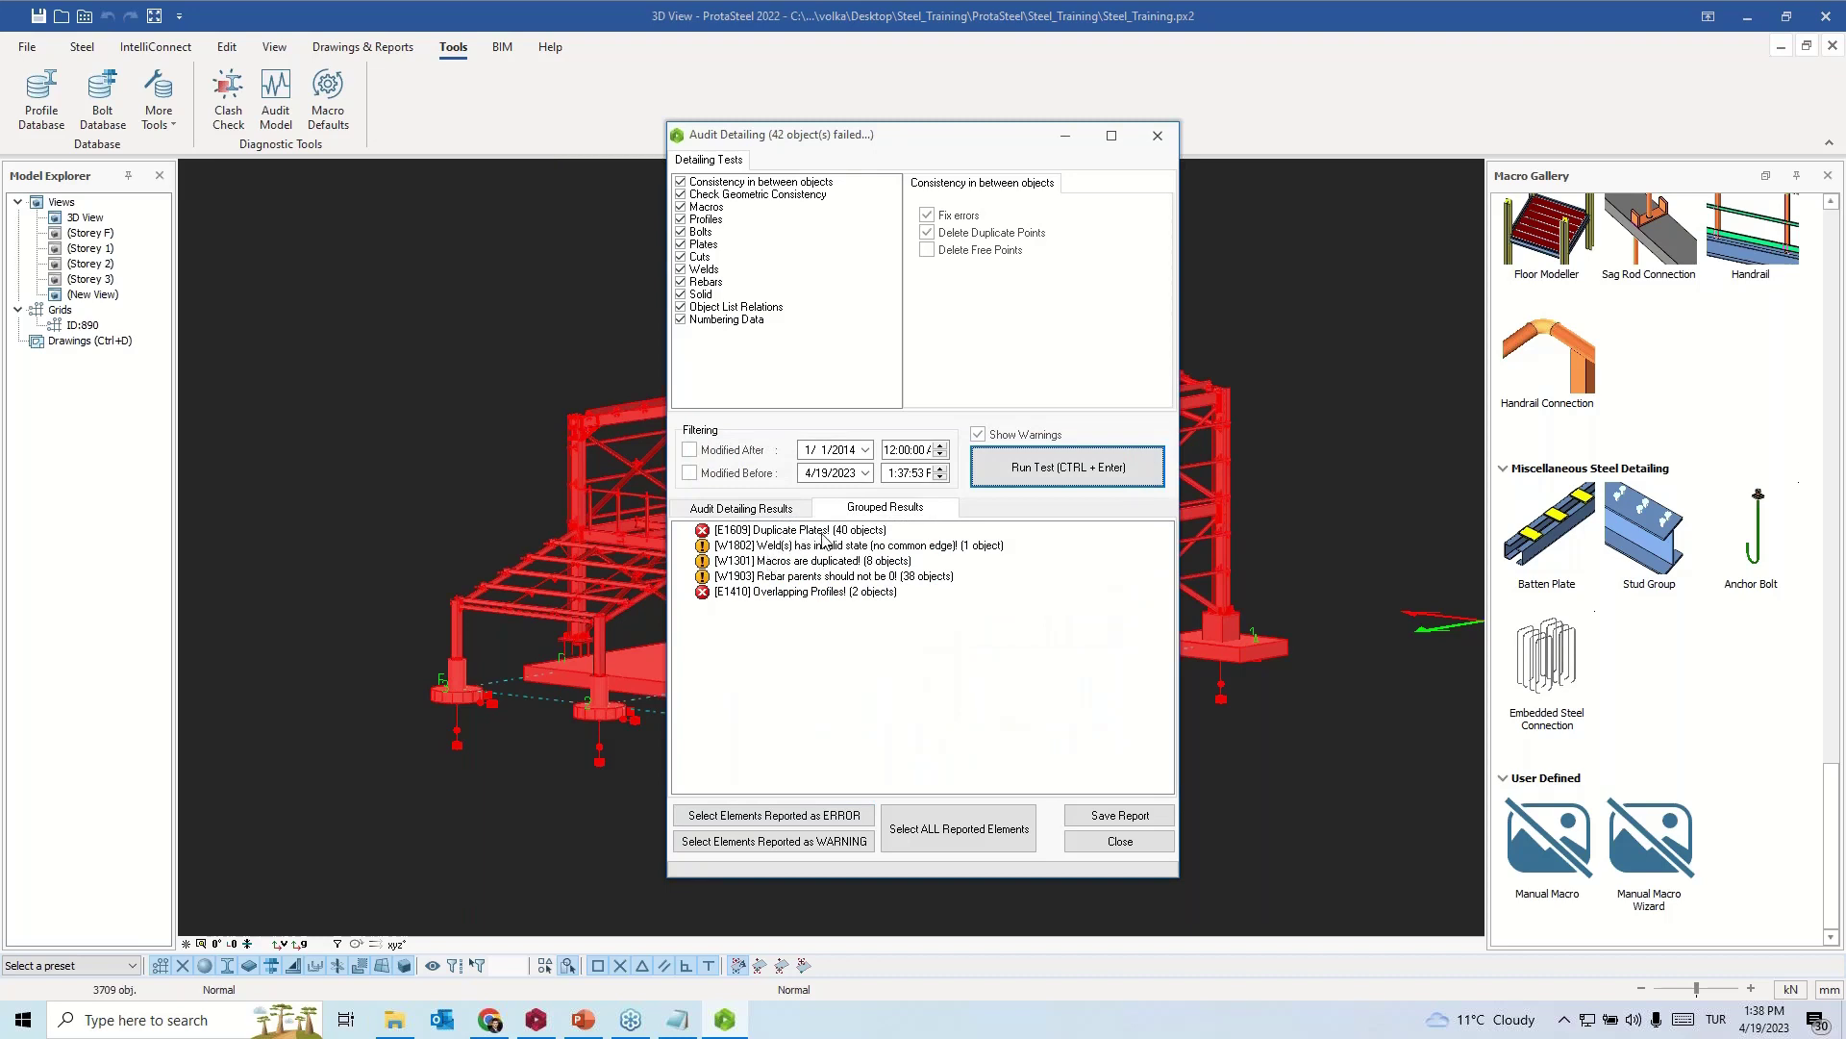
pyautogui.click(810, 595)
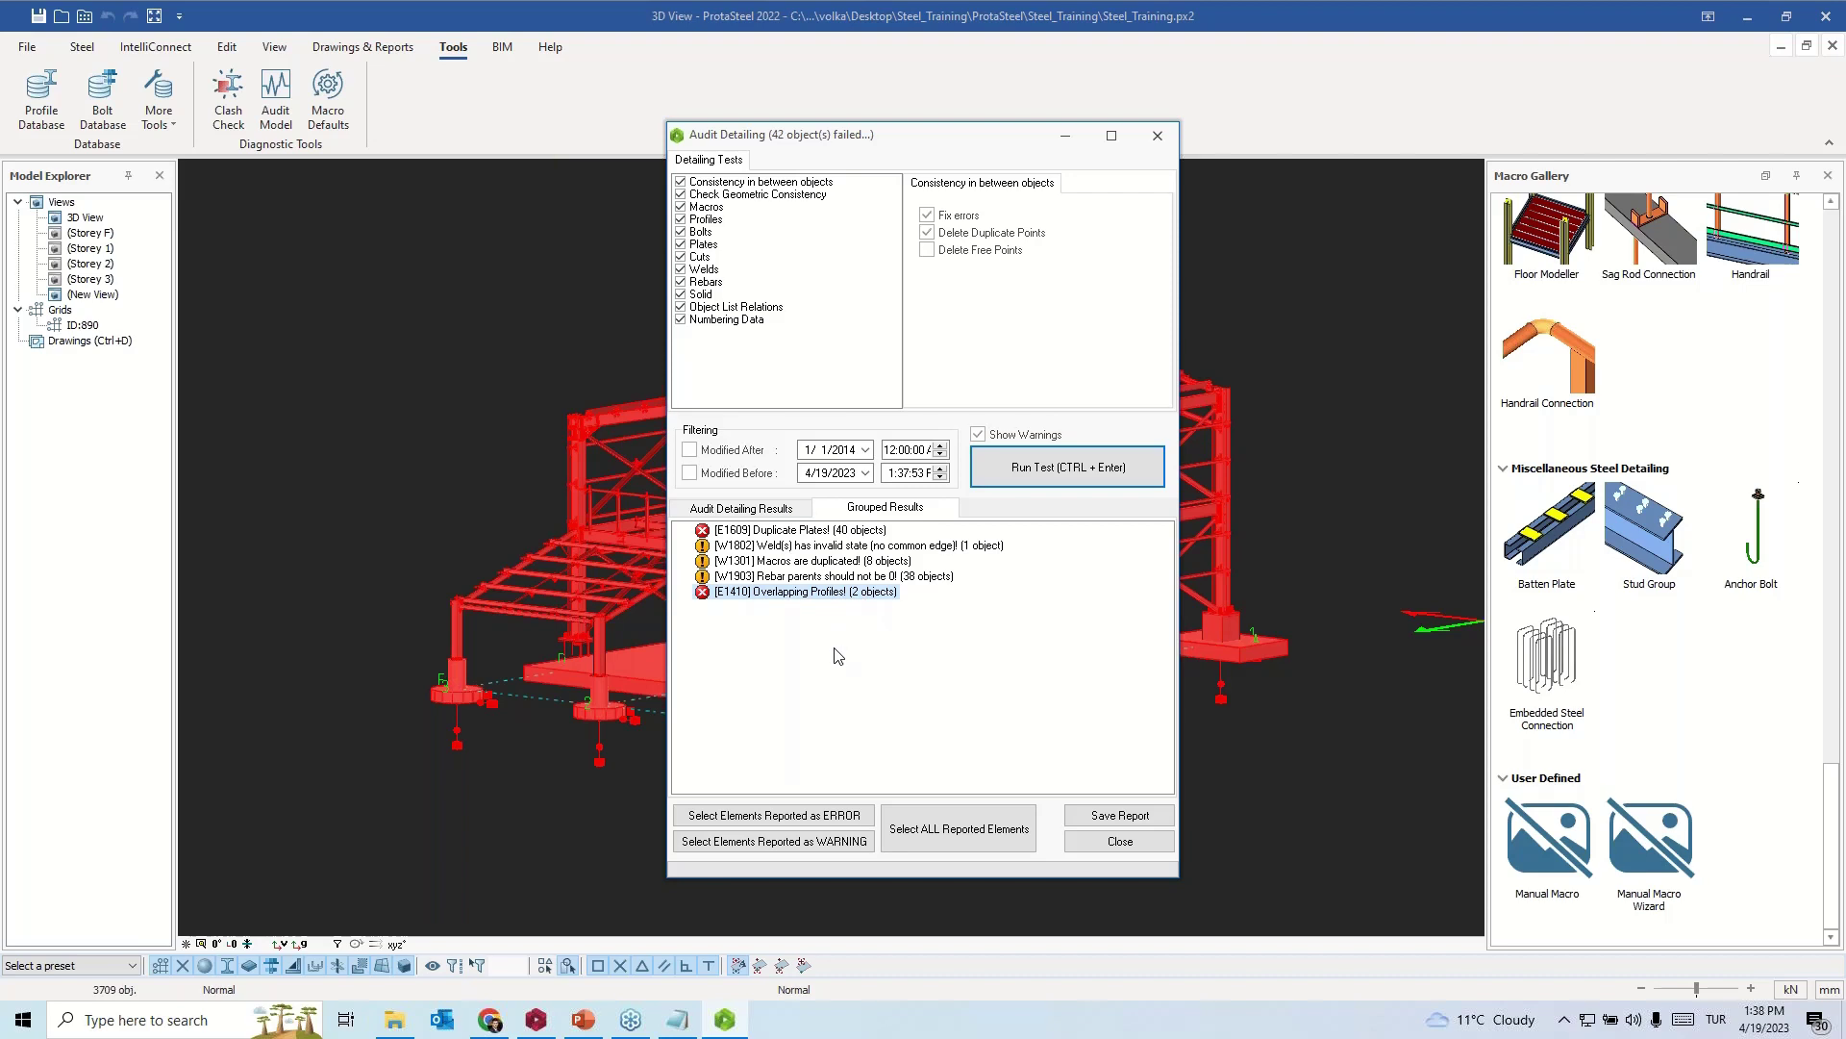
pyautogui.click(767, 816)
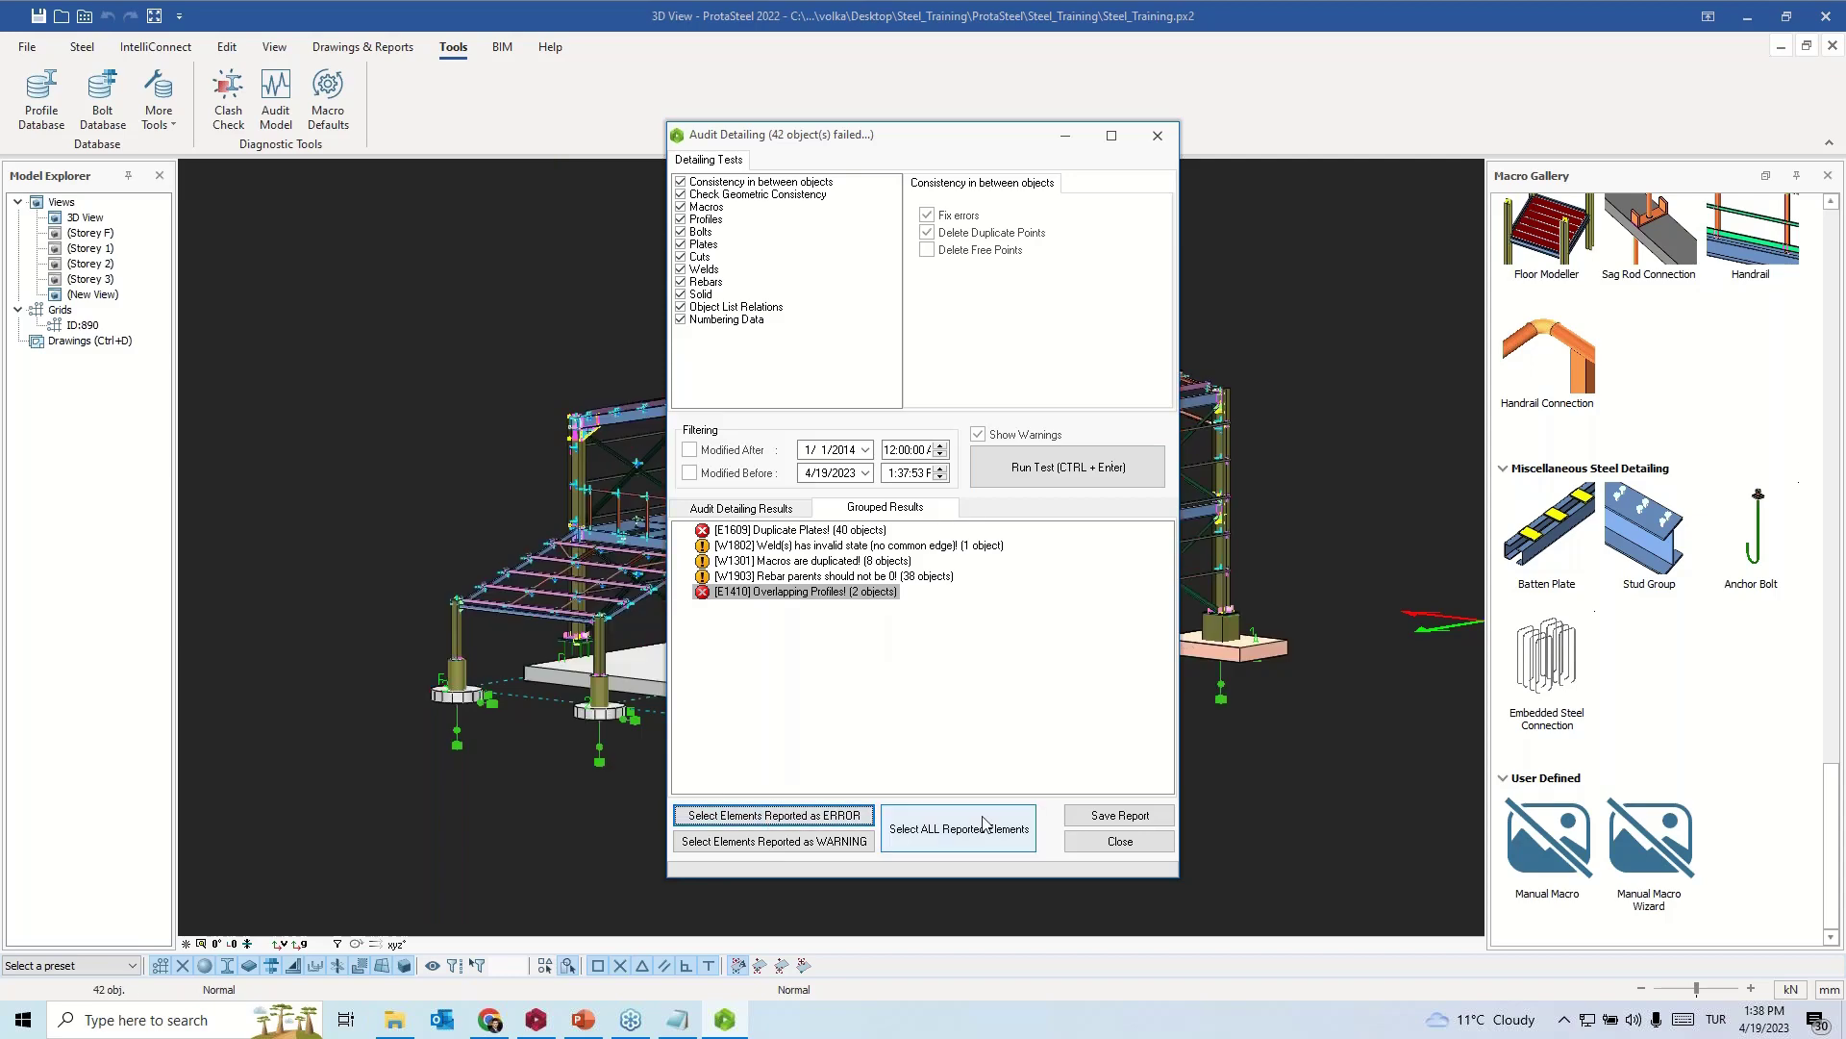
pyautogui.click(1120, 842)
pyautogui.moveTo(972, 716); pyautogui.dragTo(1298, 726, button='middle')
pyautogui.moveTo(1005, 476); pyautogui.dragTo(928, 456, button='middle')
# - Change the flagged upper HE400A column's End x offset from 100 to 0
pyautogui.scroll(5, 929, 458)
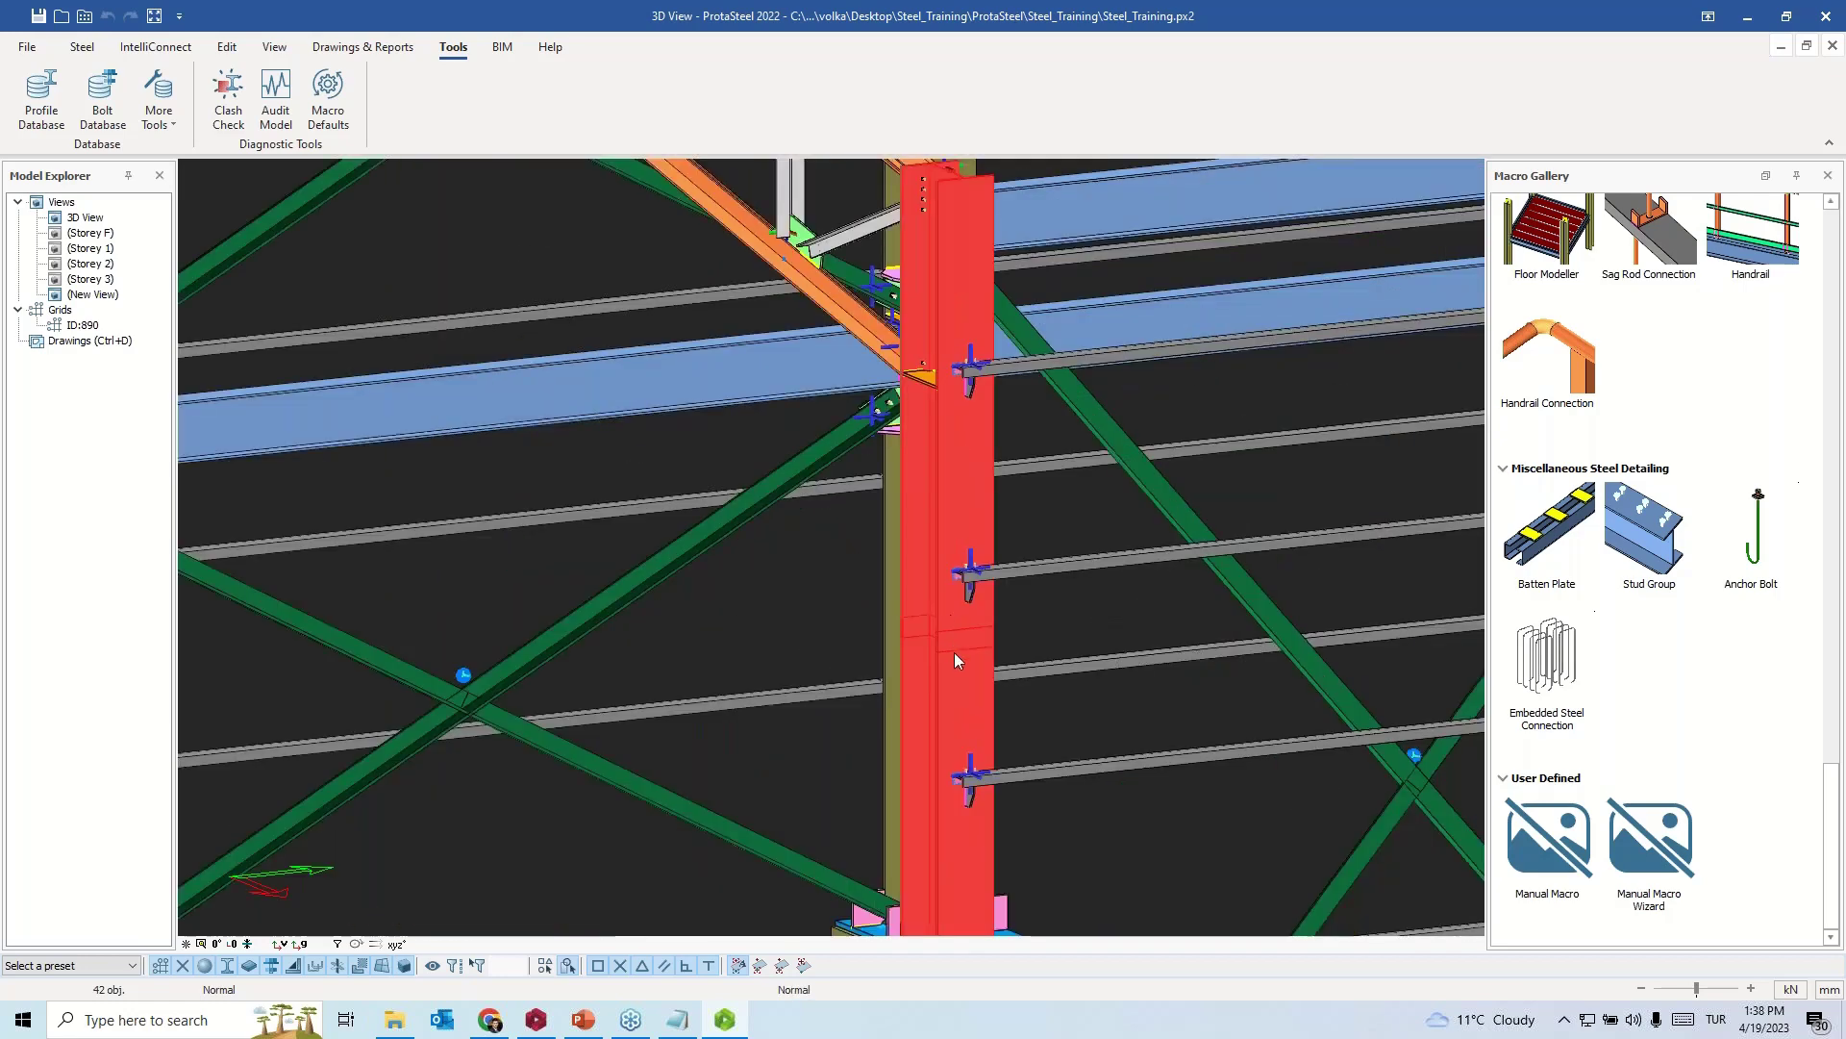
pyautogui.click(1011, 644)
pyautogui.scroll(8, 1012, 644)
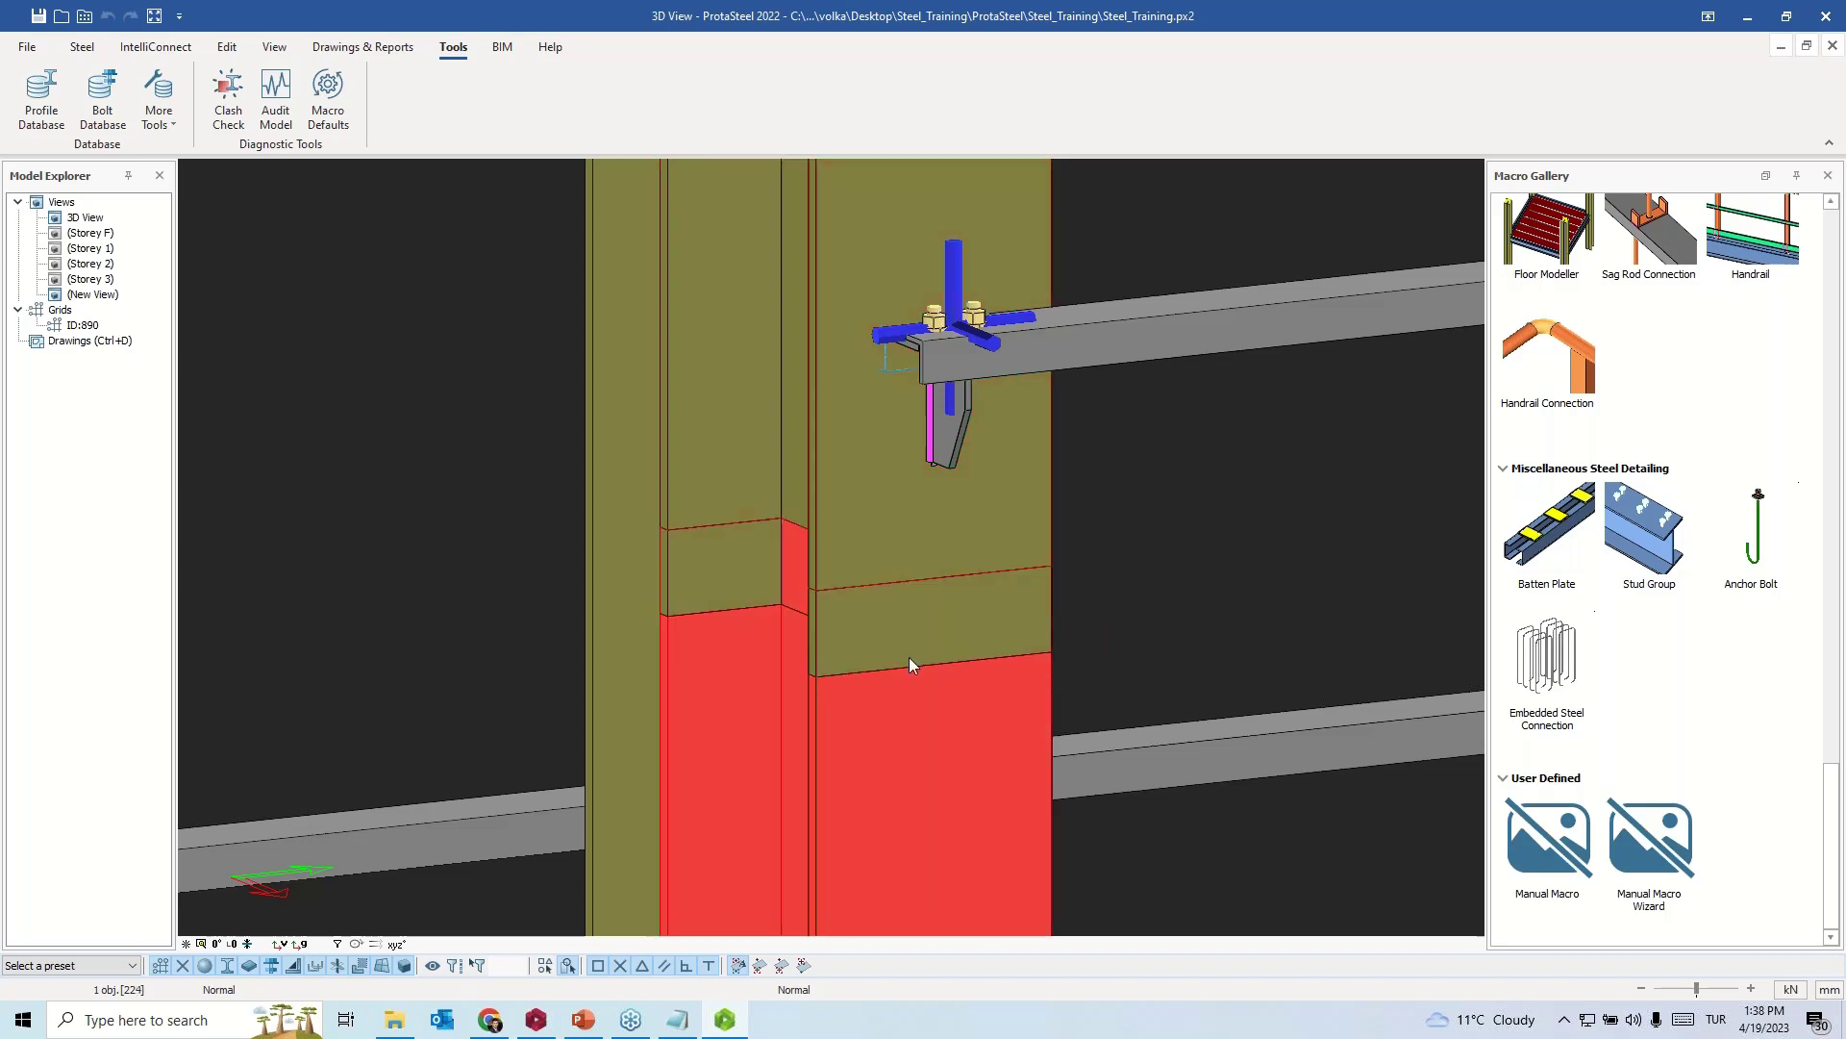
pyautogui.doubleClick(889, 520)
pyautogui.click(1096, 570)
pyautogui.doubleClick(1096, 570)
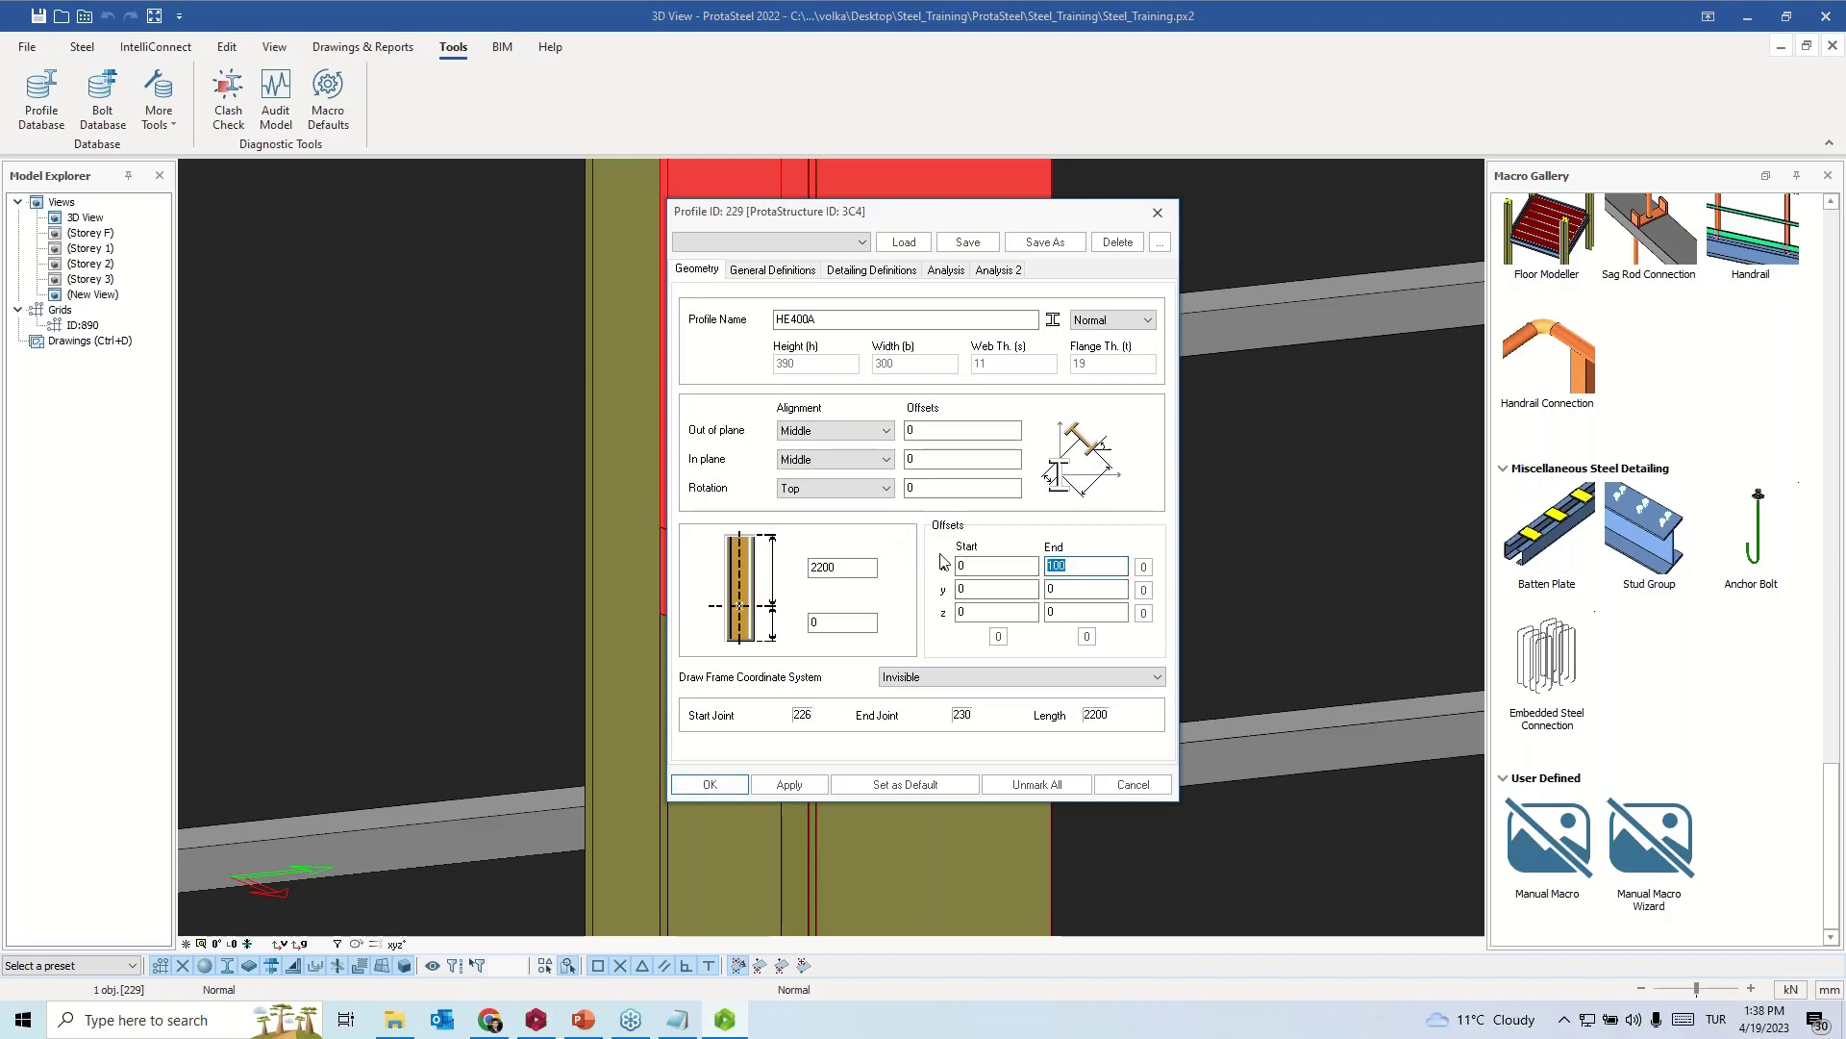
pyautogui.write('0')
pyautogui.click(793, 786)
pyautogui.click(731, 783)
# - Apply the zero end offset to the lower HE400A column as well and deselect
pyautogui.doubleClick(905, 746)
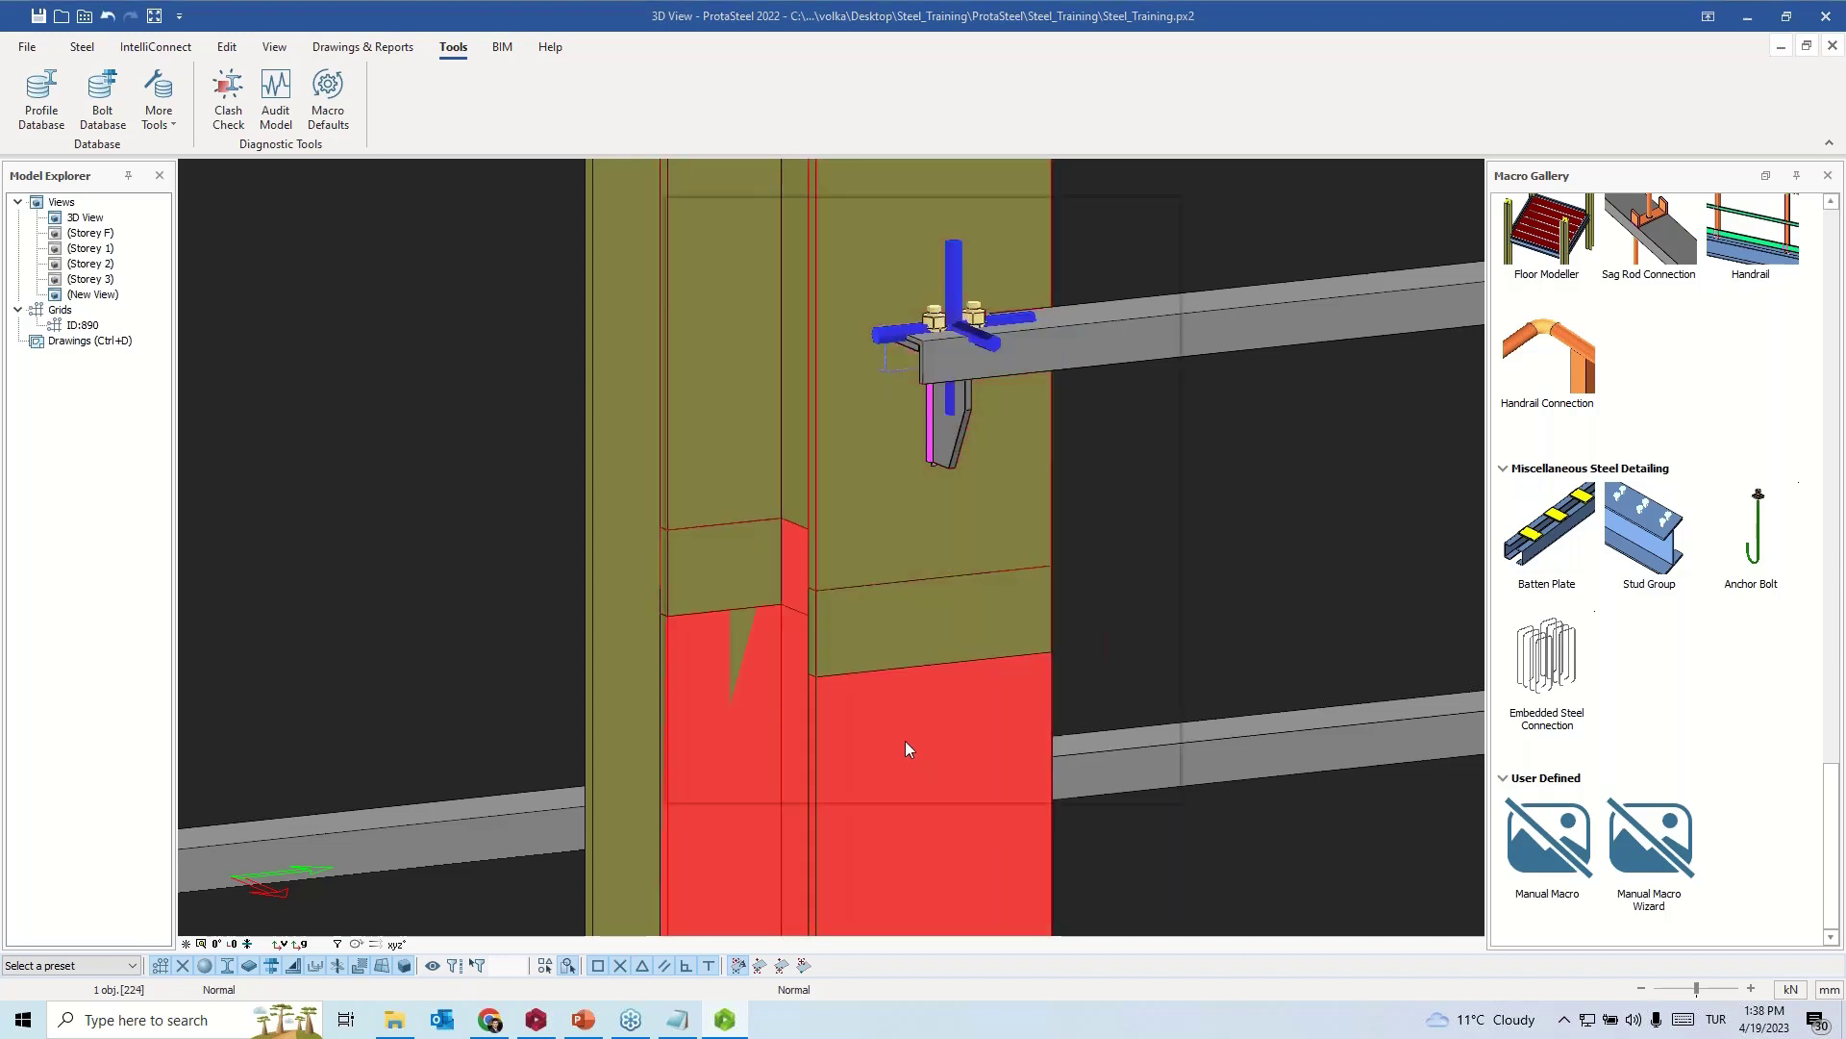
pyautogui.doubleClick(908, 750)
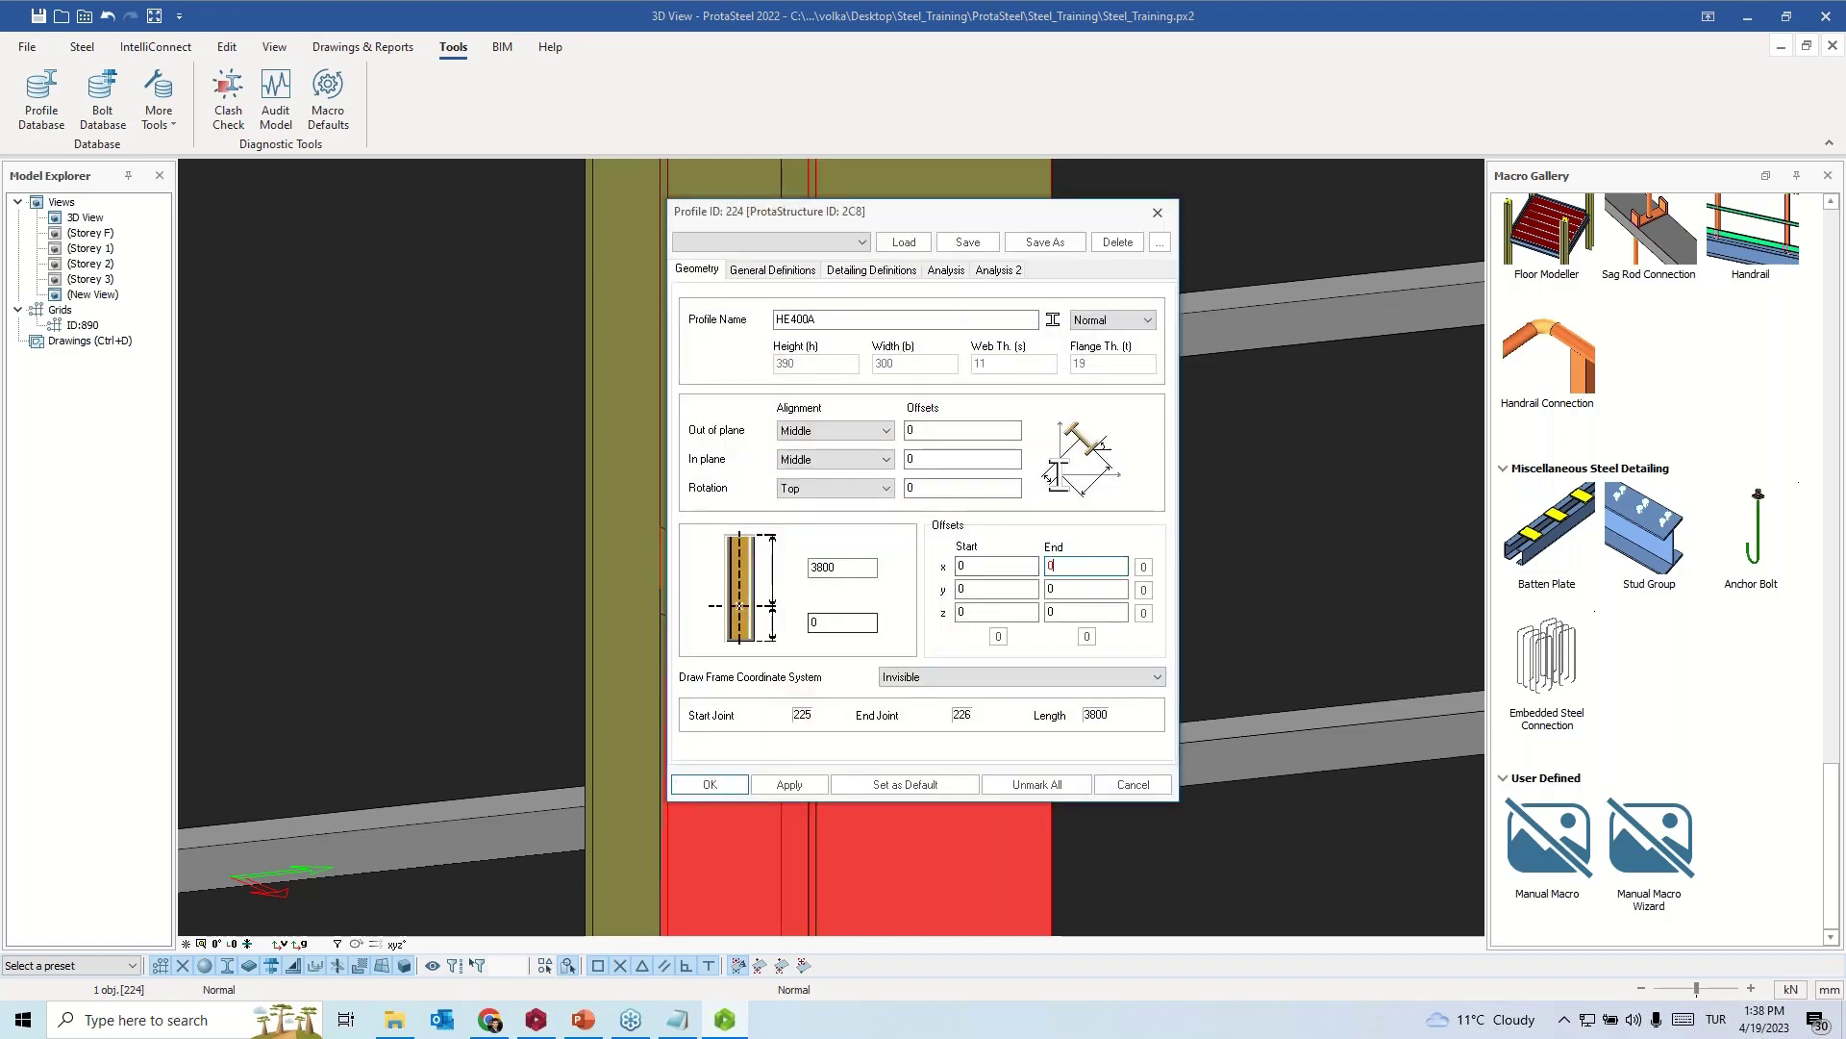
pyautogui.click(799, 786)
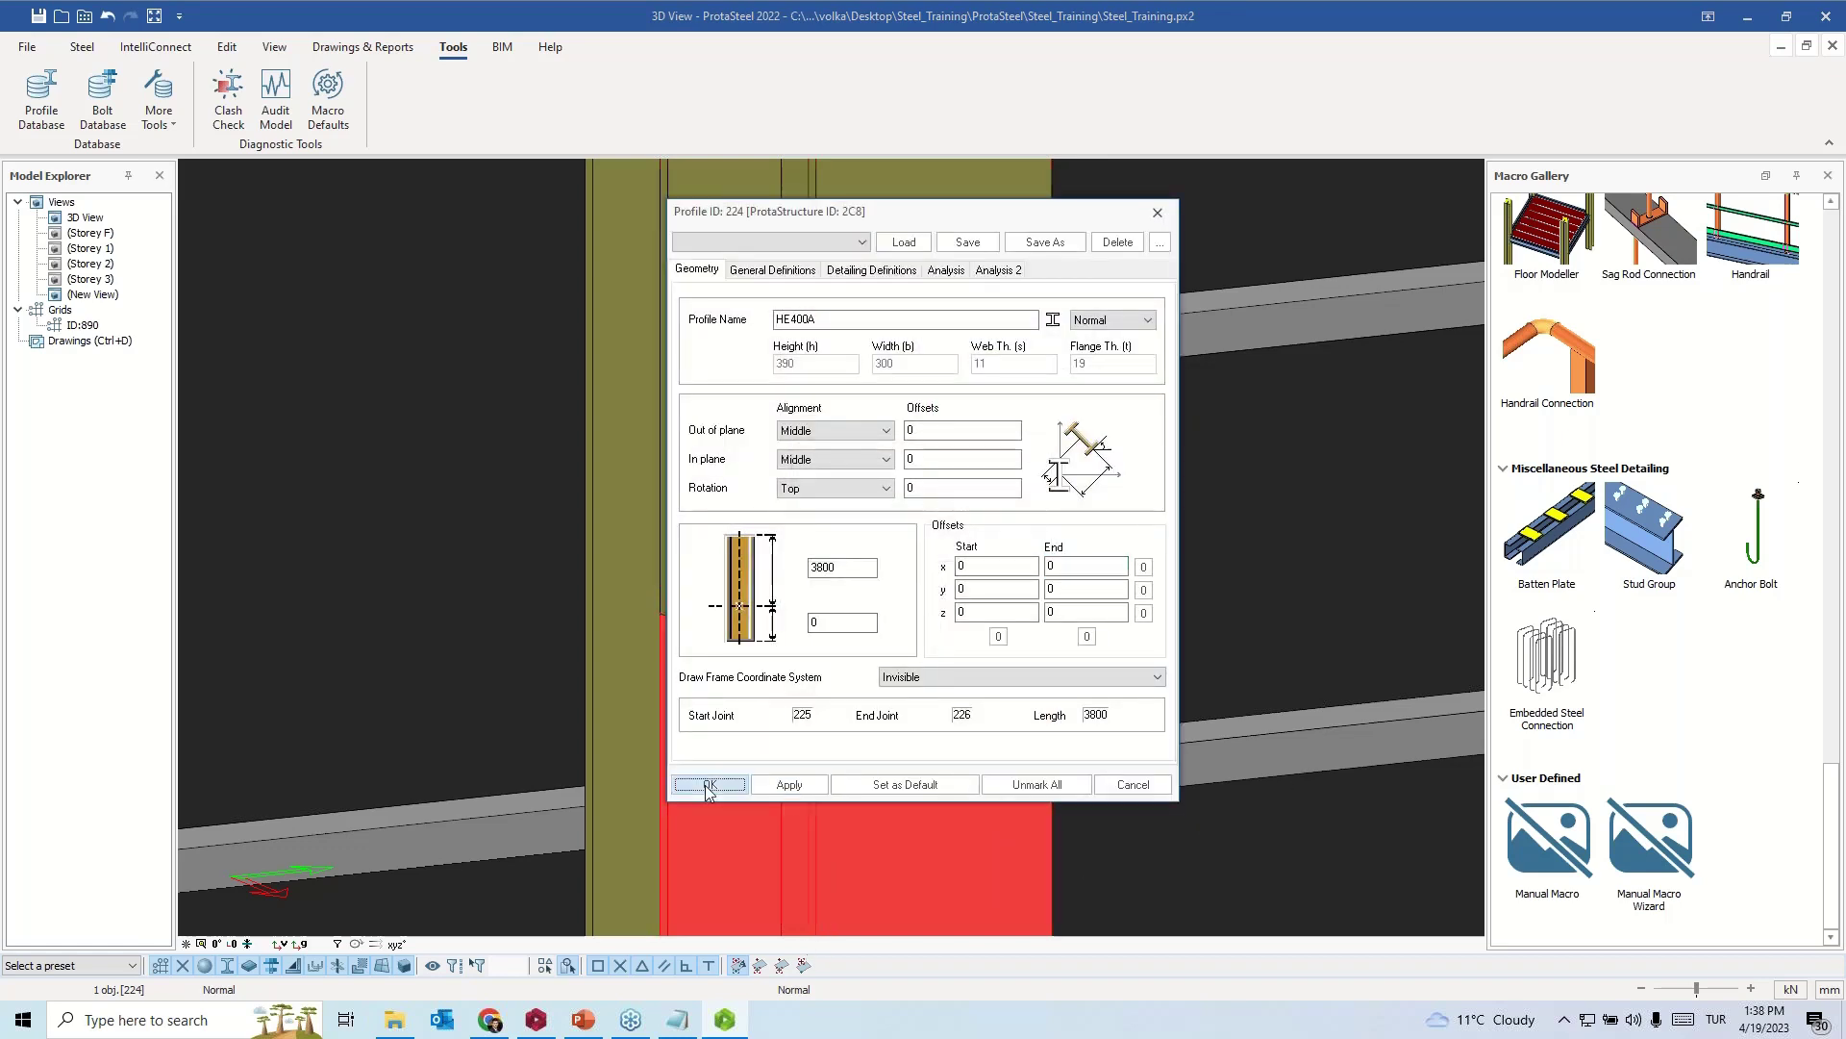
pyautogui.click(710, 785)
pyautogui.click(1364, 602)
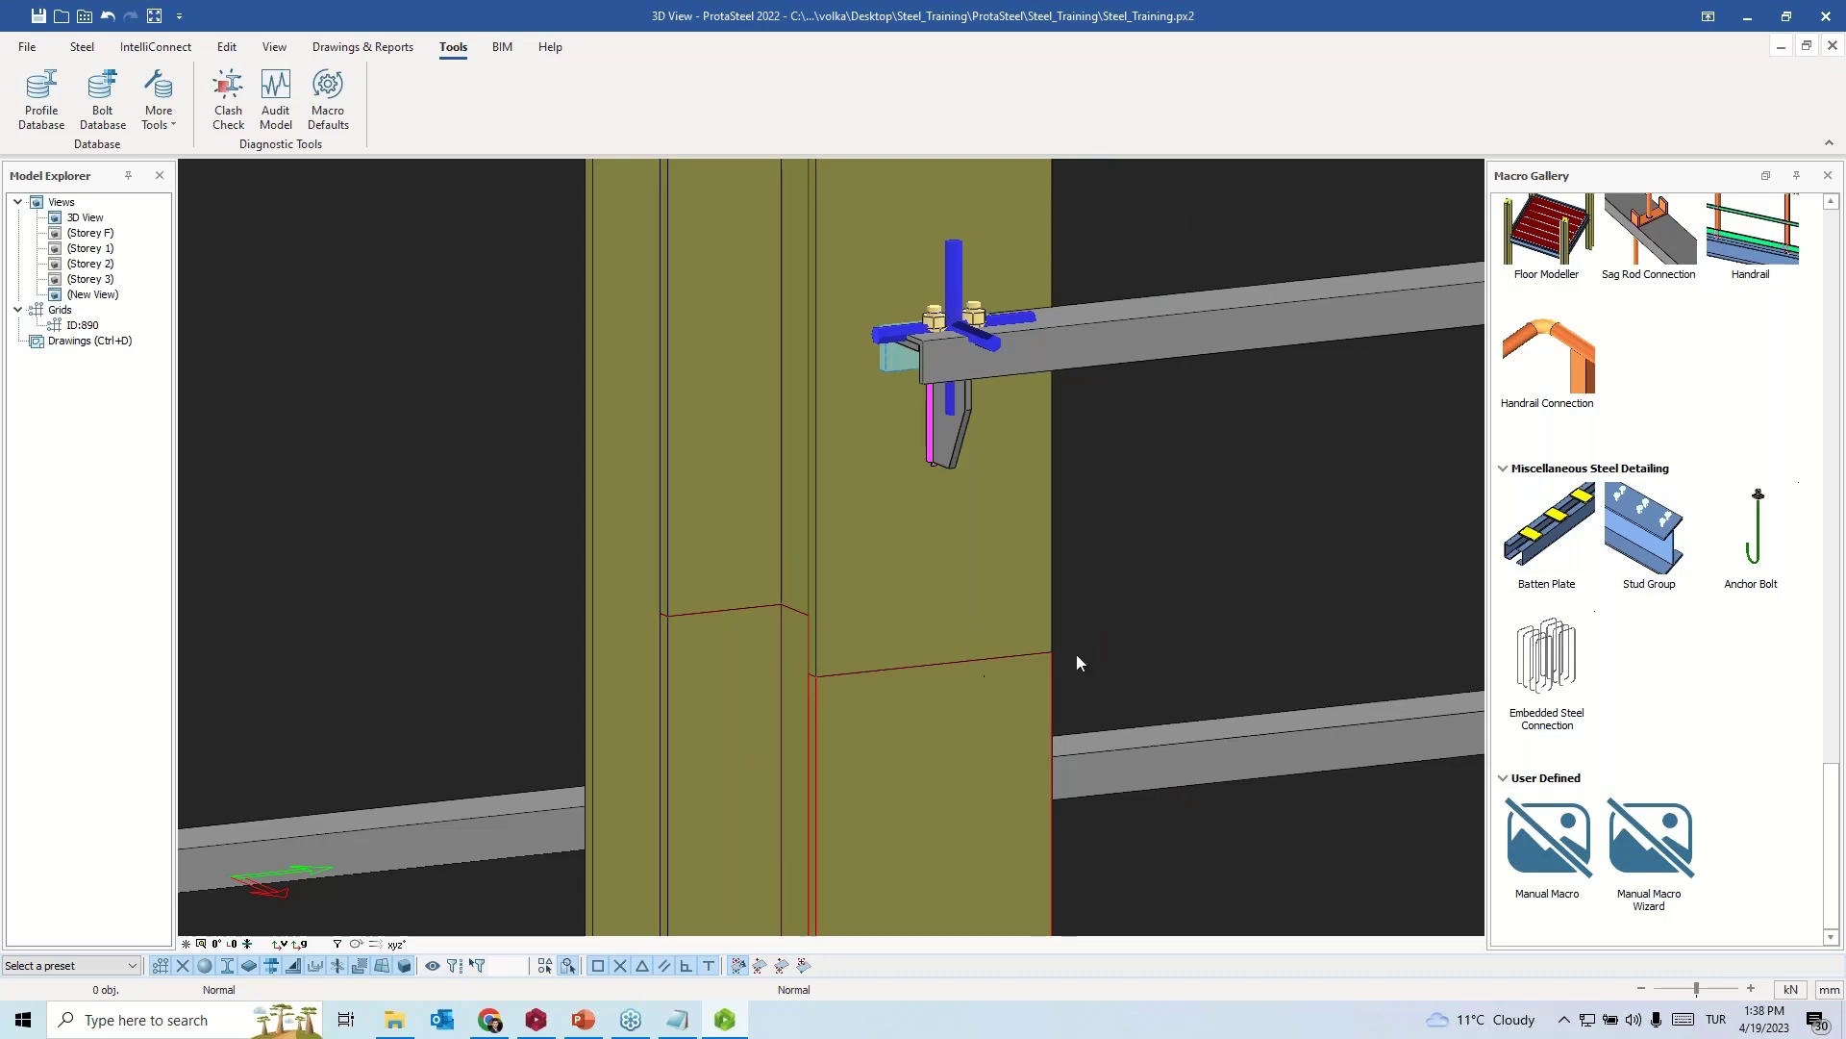
# - Apply the Splice macro from the Splice Connections category to the column
pyautogui.scroll(9, 1762, 404)
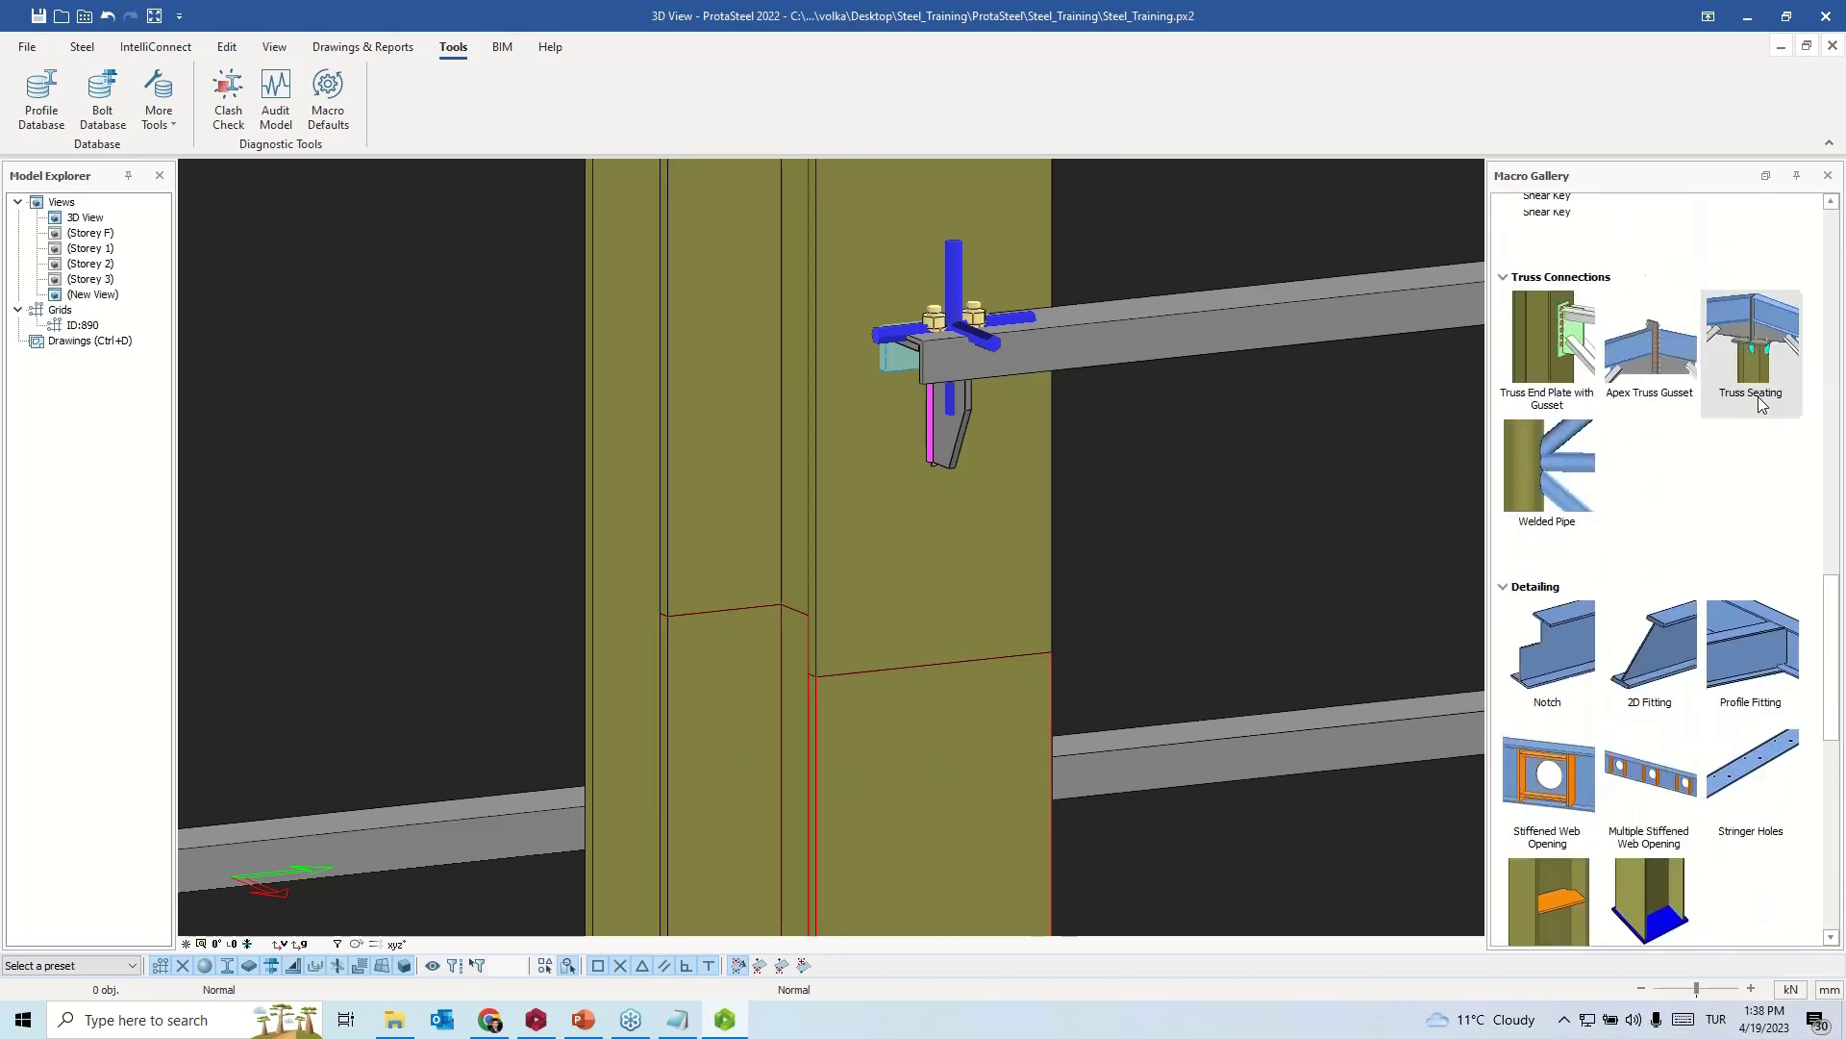
pyautogui.scroll(10, 1761, 404)
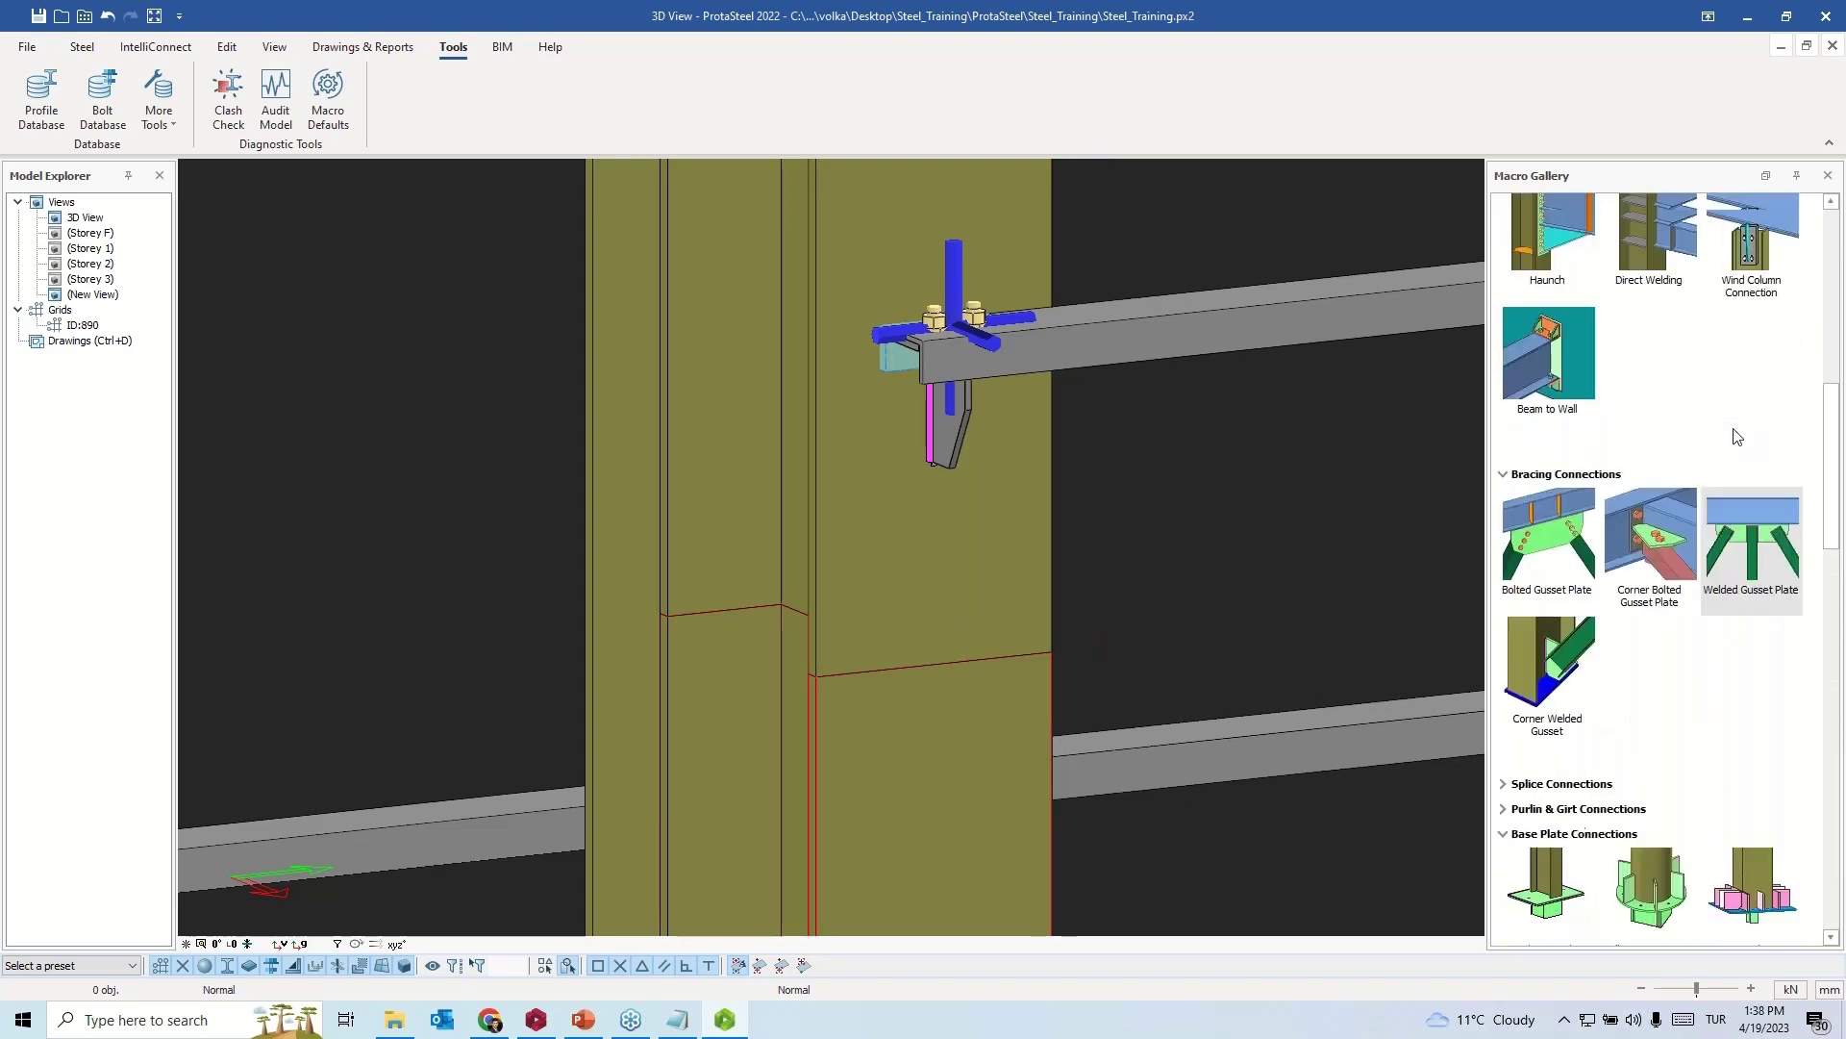
pyautogui.scroll(3, 1736, 437)
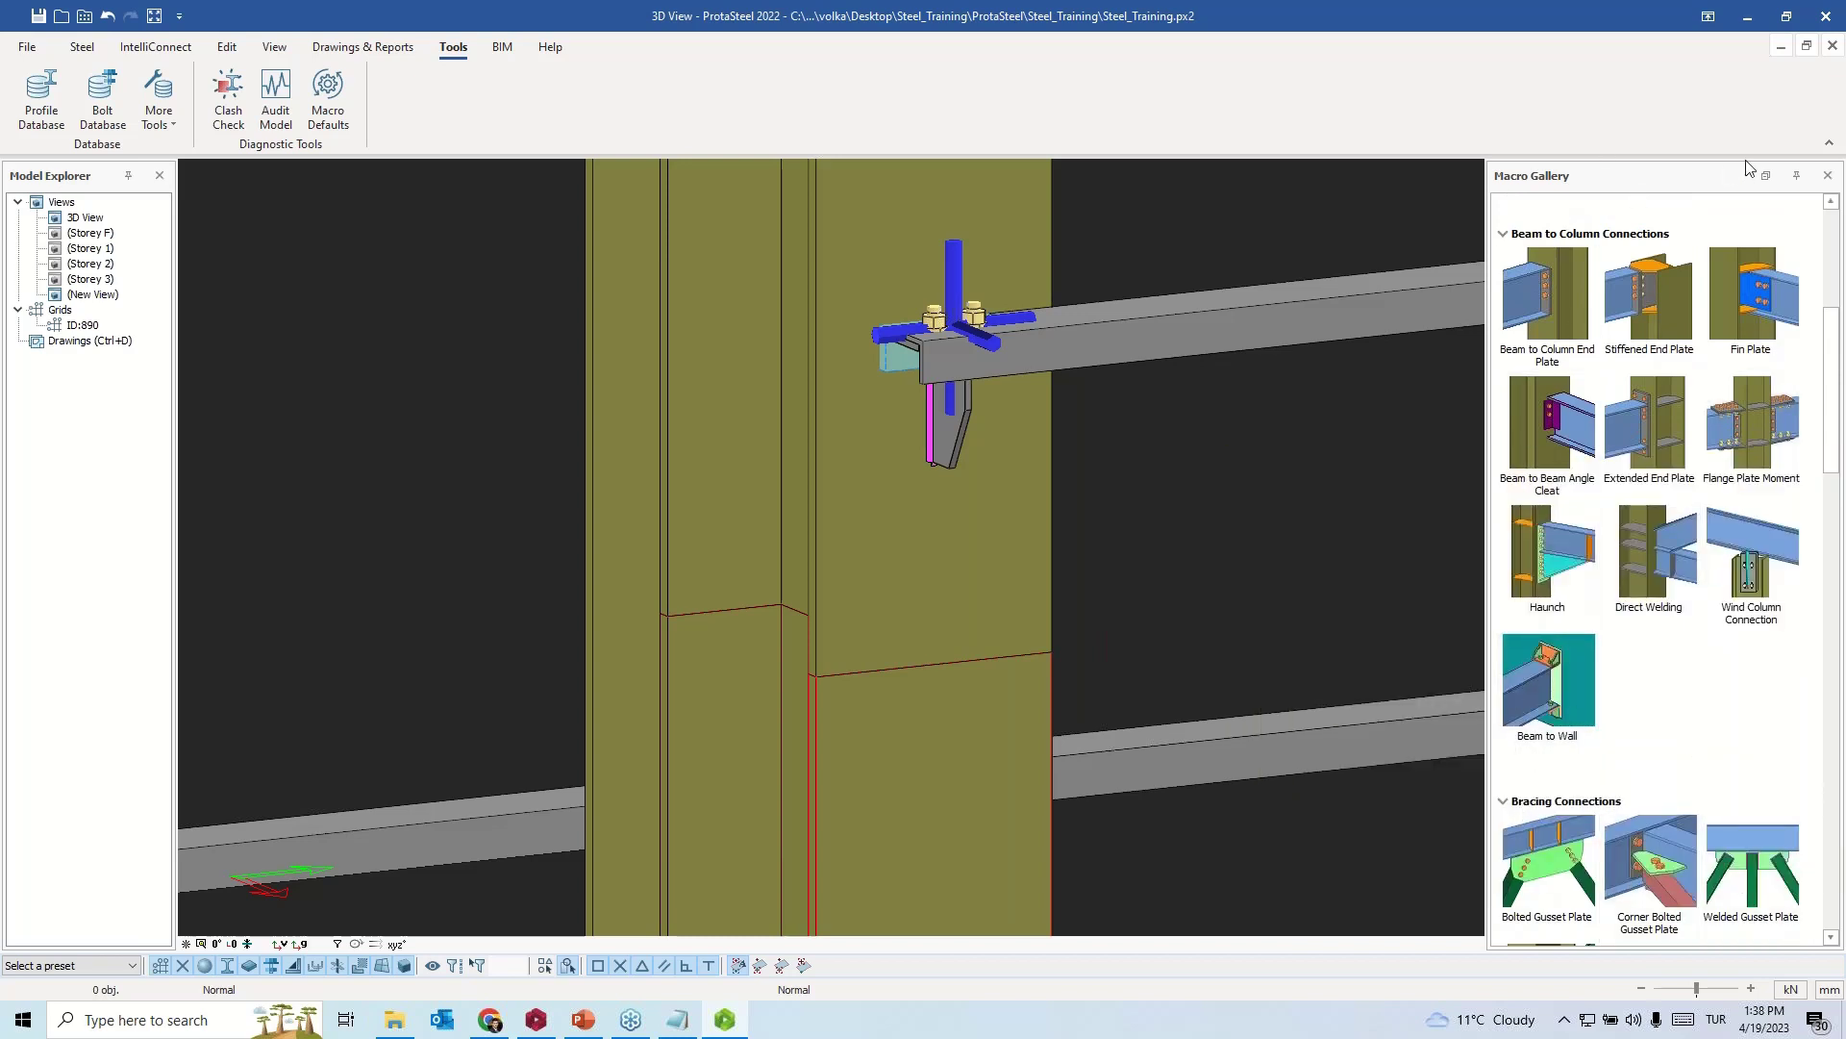
pyautogui.click(1768, 176)
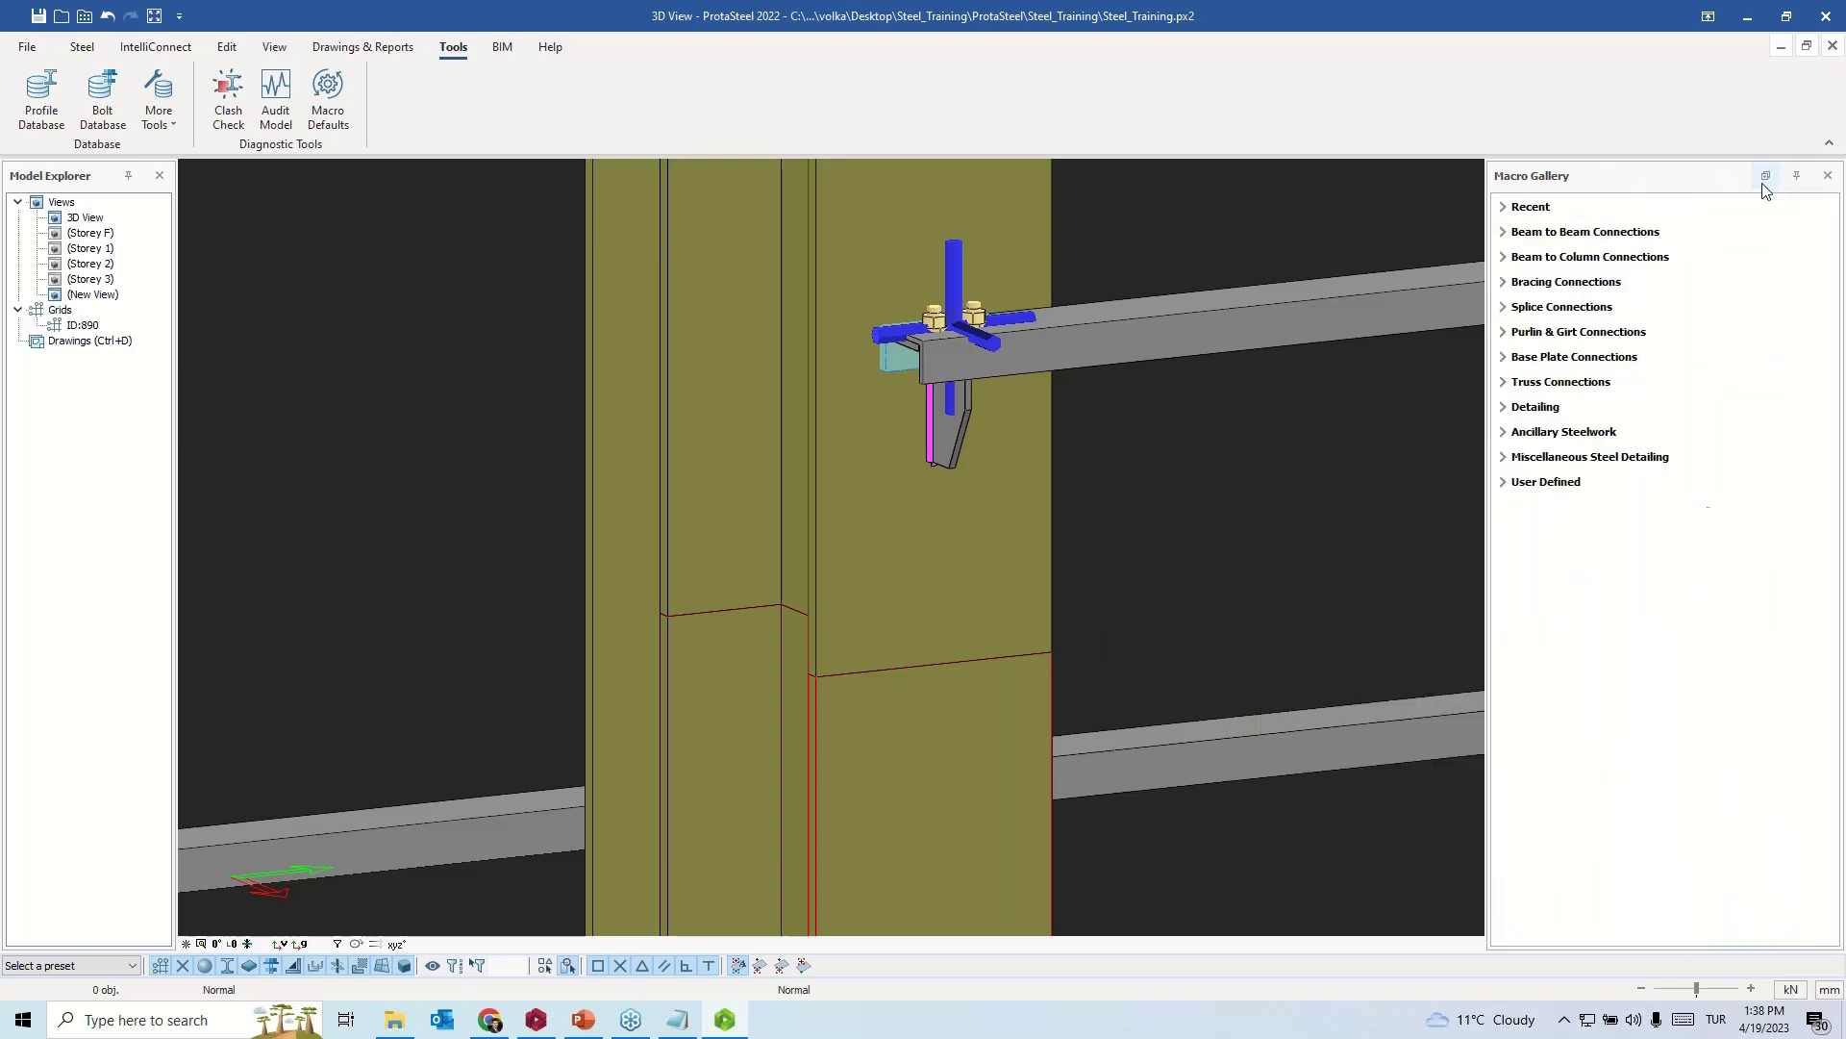
pyautogui.click(1577, 307)
pyautogui.click(1570, 385)
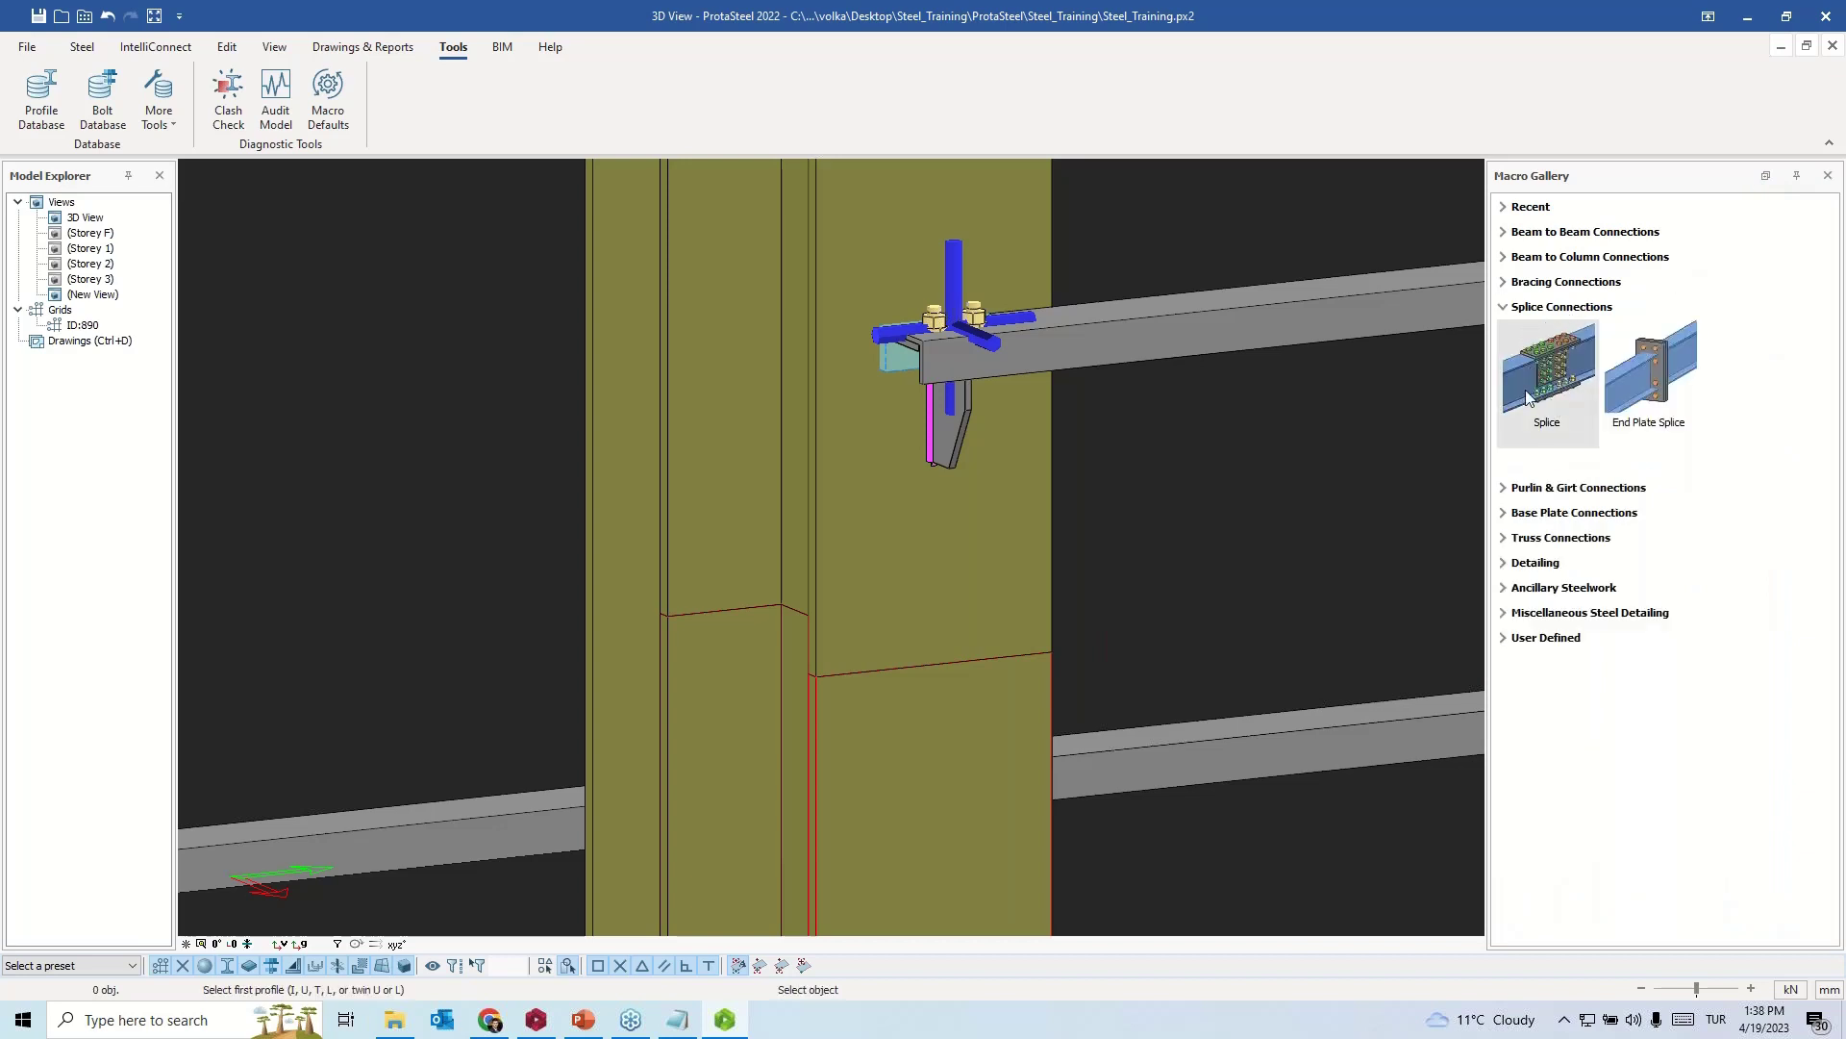
pyautogui.click(857, 787)
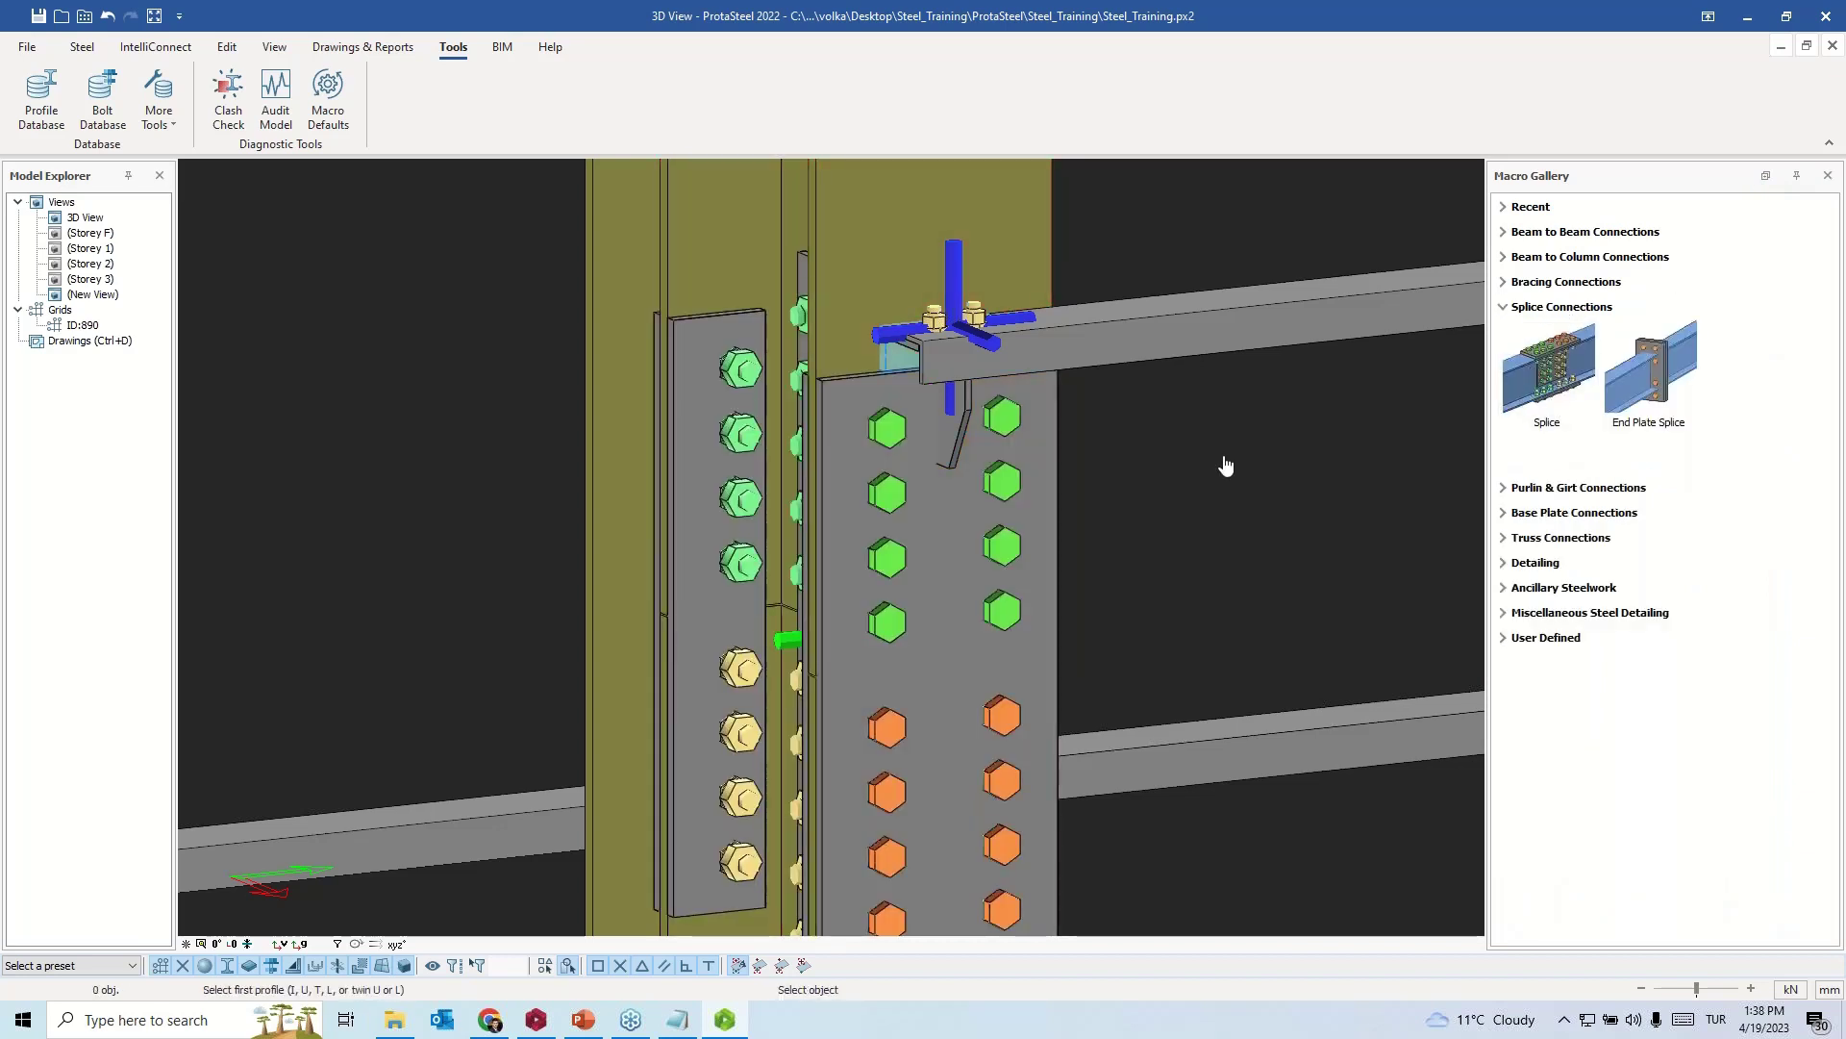
# - Zoom out and orbit to view the splice, then the whole structure from above
pyautogui.scroll(-2, 1224, 466)
pyautogui.scroll(-1, 1227, 467)
pyautogui.scroll(-2, 1239, 470)
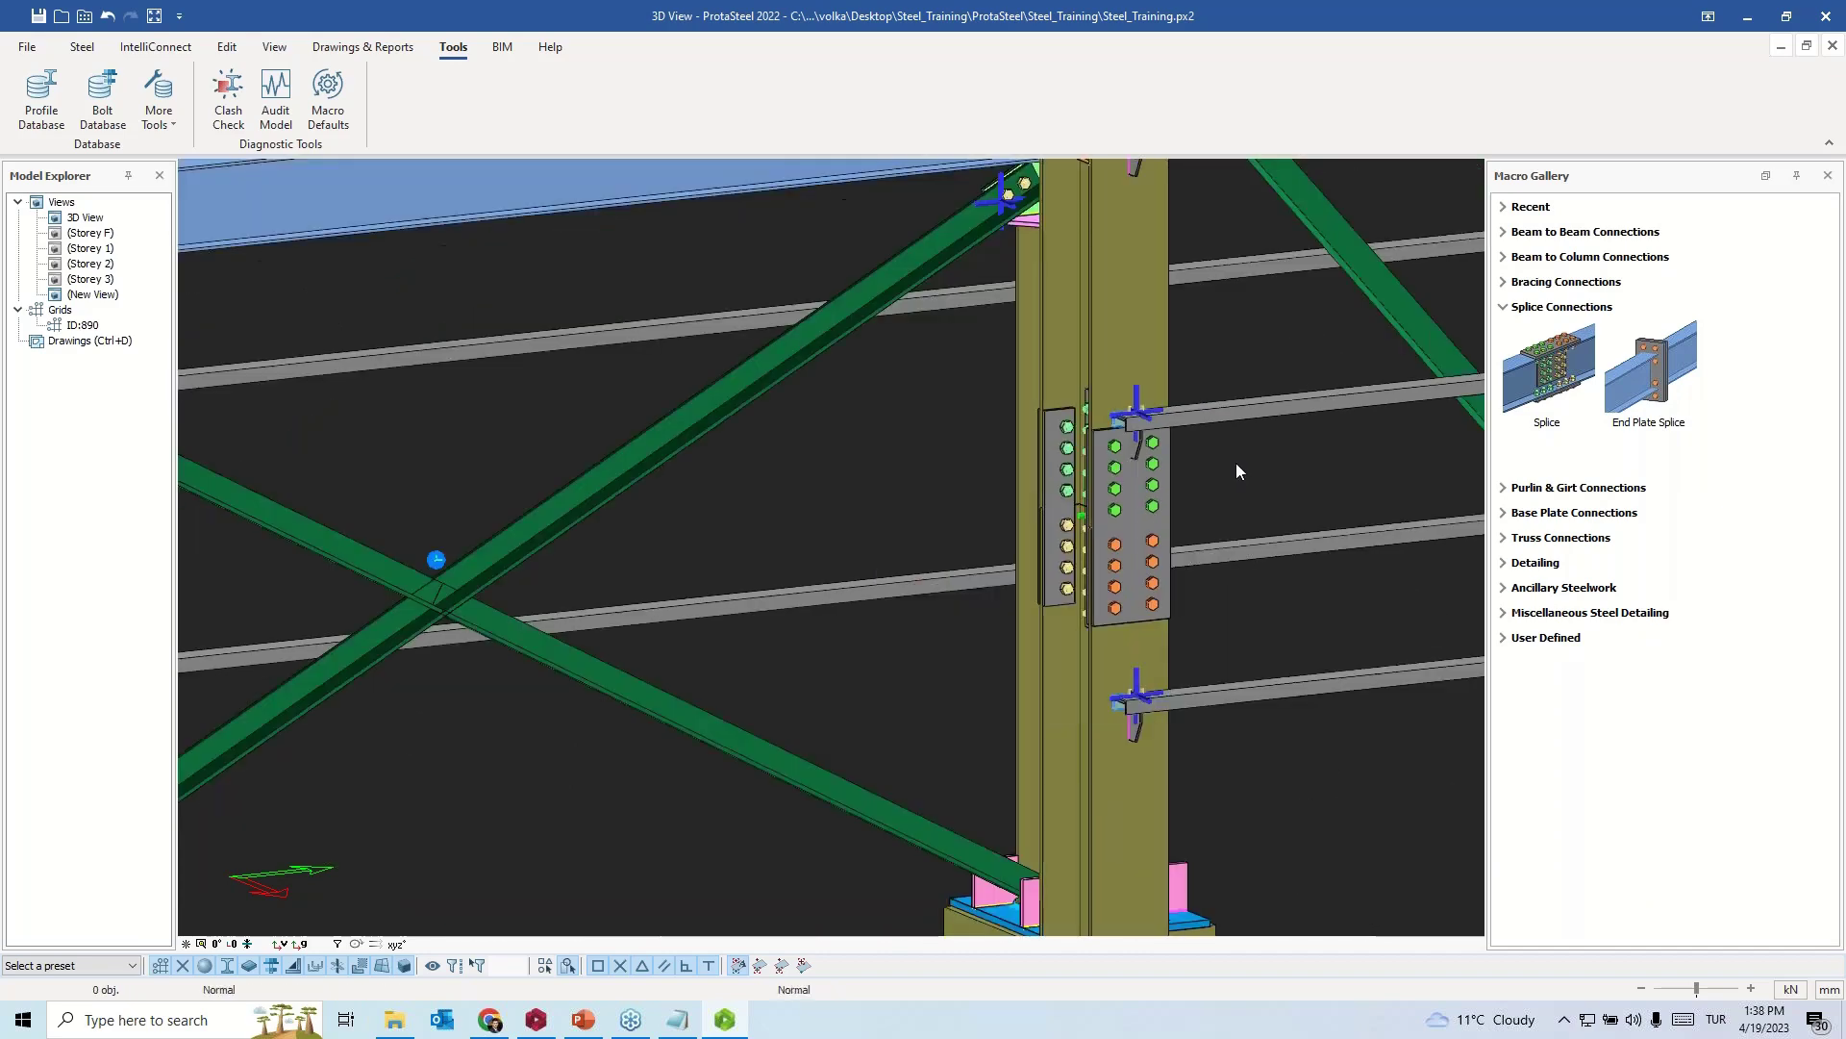
pyautogui.moveTo(1116, 693); pyautogui.dragTo(852, 683, button='middle')
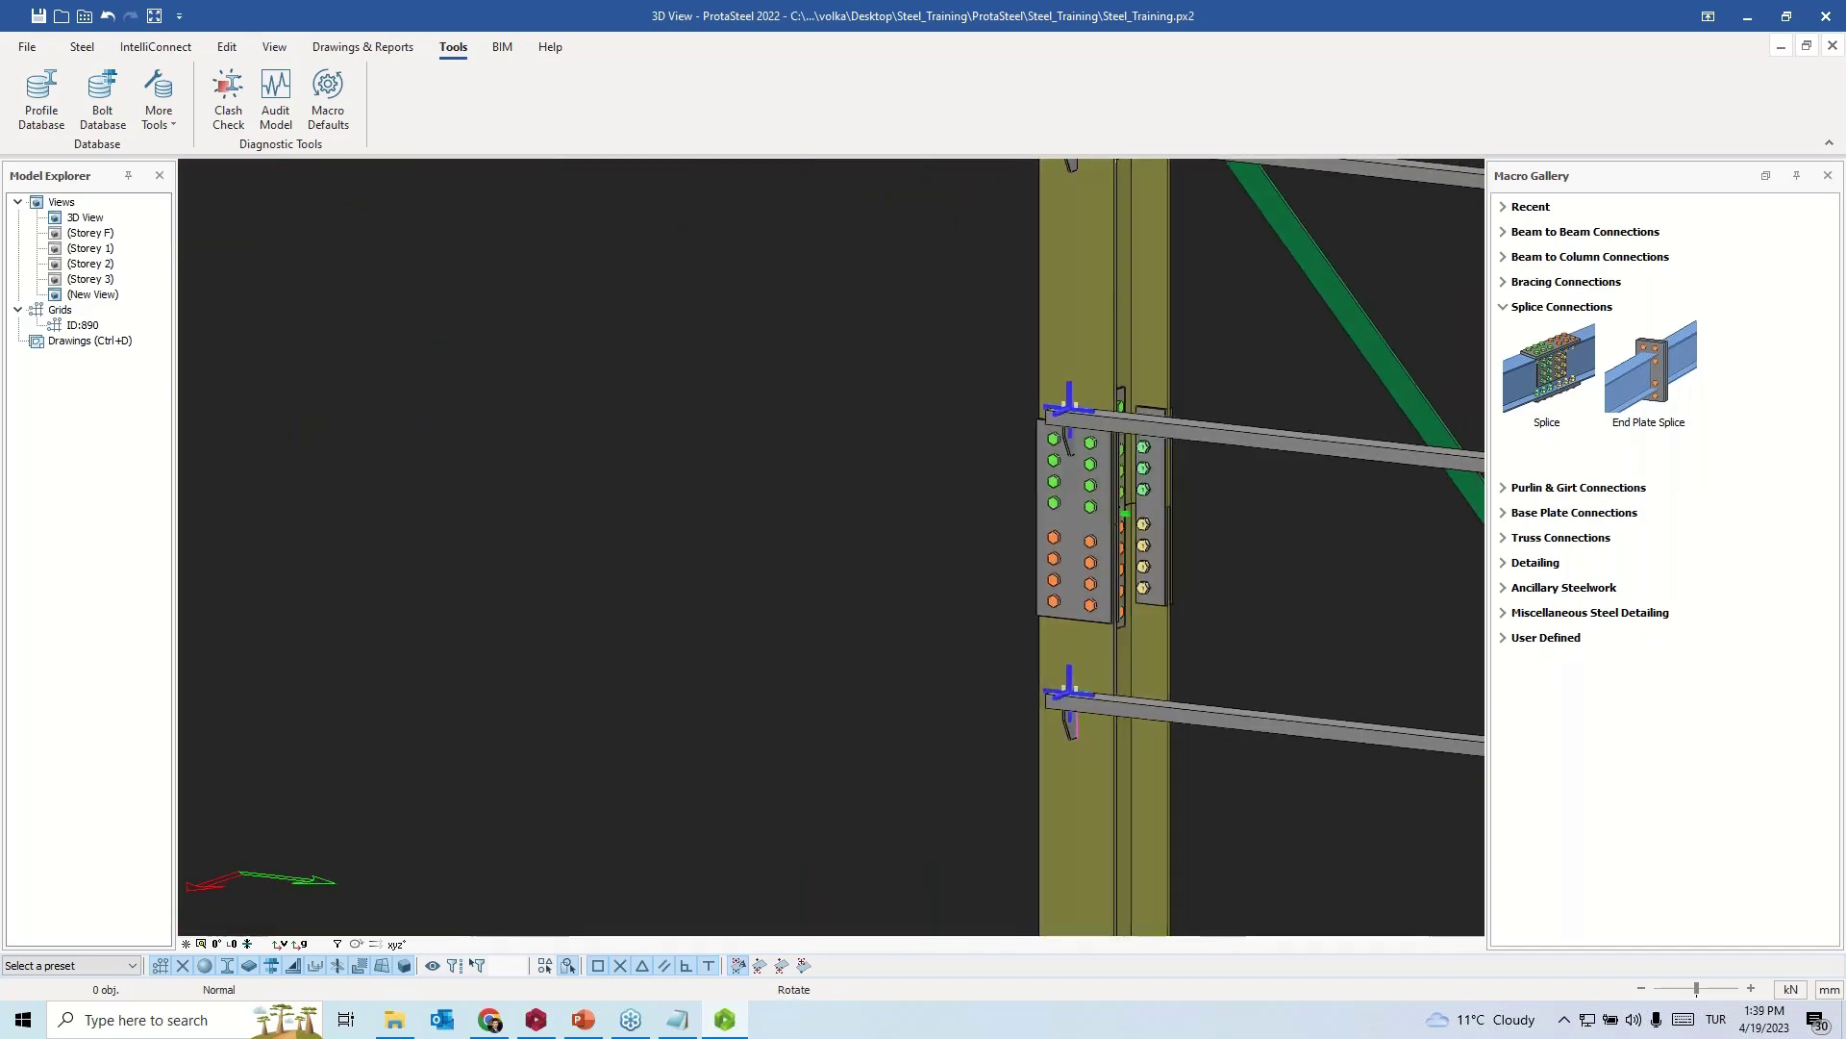
pyautogui.scroll(-3, 1083, 587)
pyautogui.scroll(-4, 1099, 587)
pyautogui.moveTo(1098, 588); pyautogui.dragTo(721, 604, button='middle')
pyautogui.scroll(-3, 1149, 609)
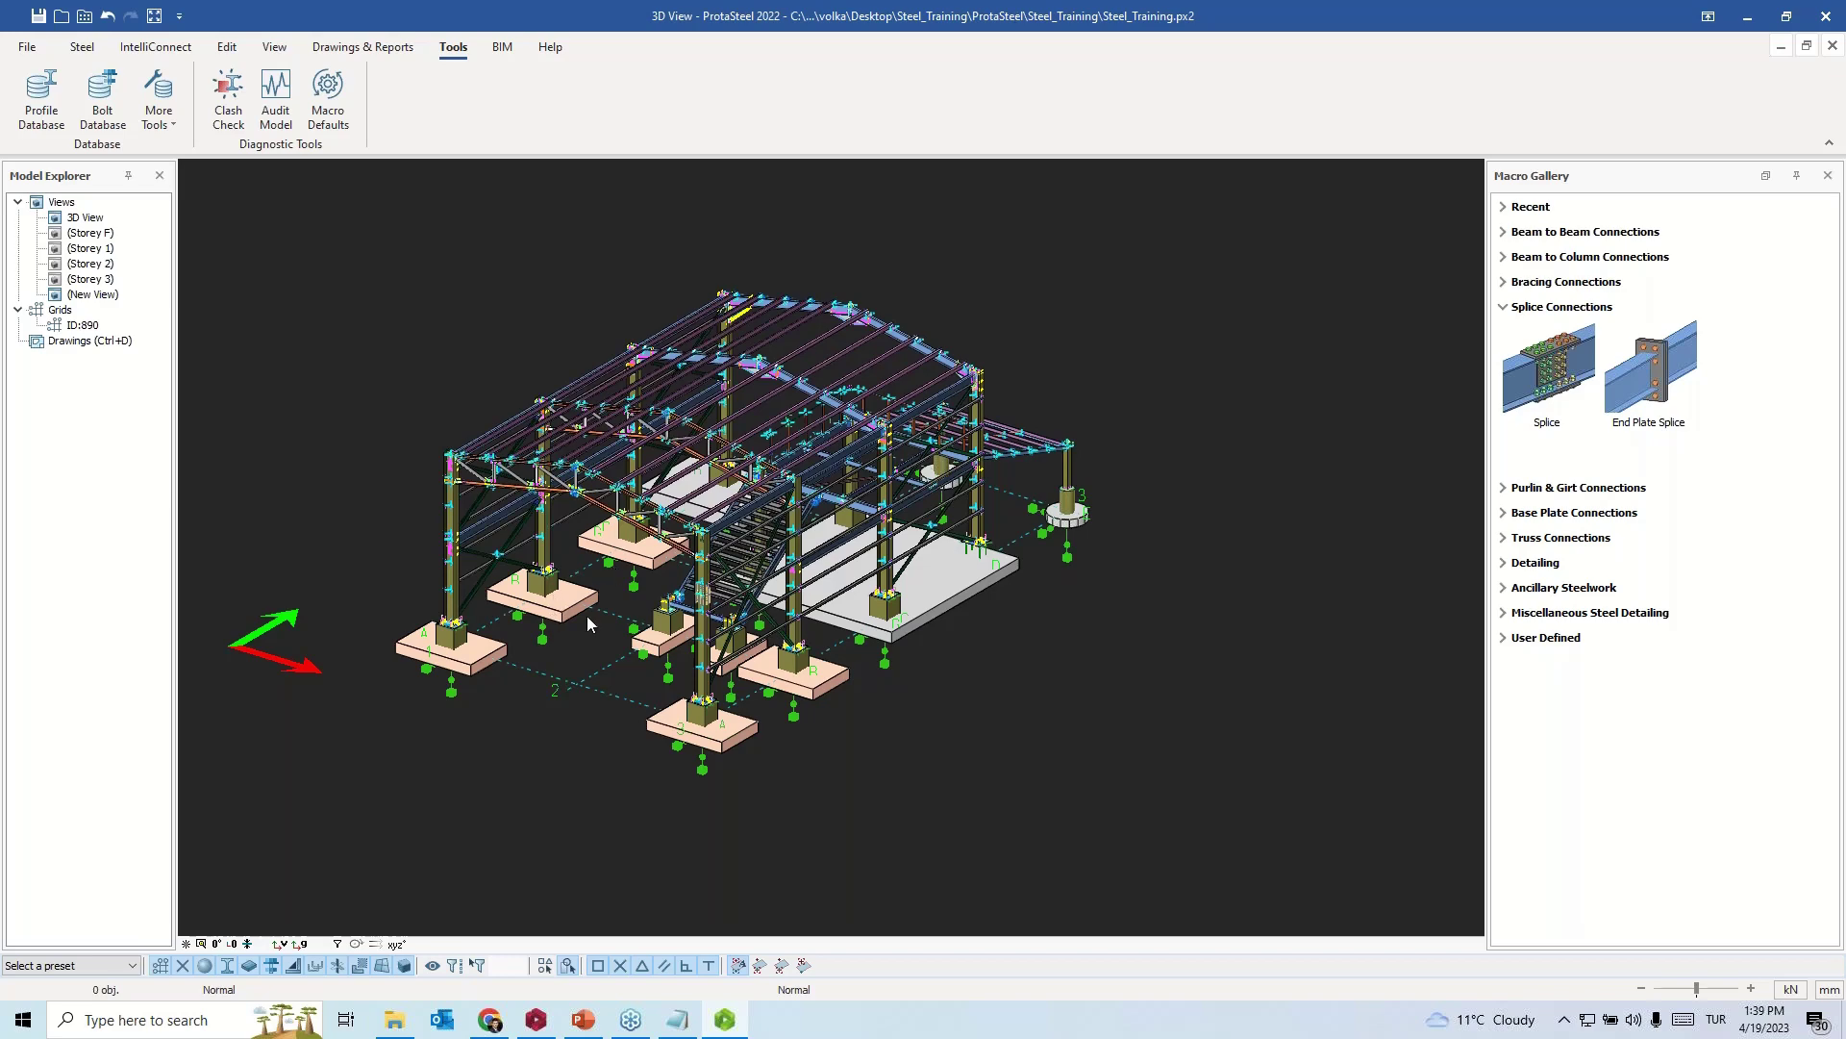
# - Select the entire model and review plates grouped by thickness and bolt groups by diameter
pyautogui.moveTo(587, 613); pyautogui.dragTo(710, 603, button='middle')
pyautogui.scroll(-2, 630, 620)
pyautogui.moveTo(1021, 413); pyautogui.dragTo(323, 741)
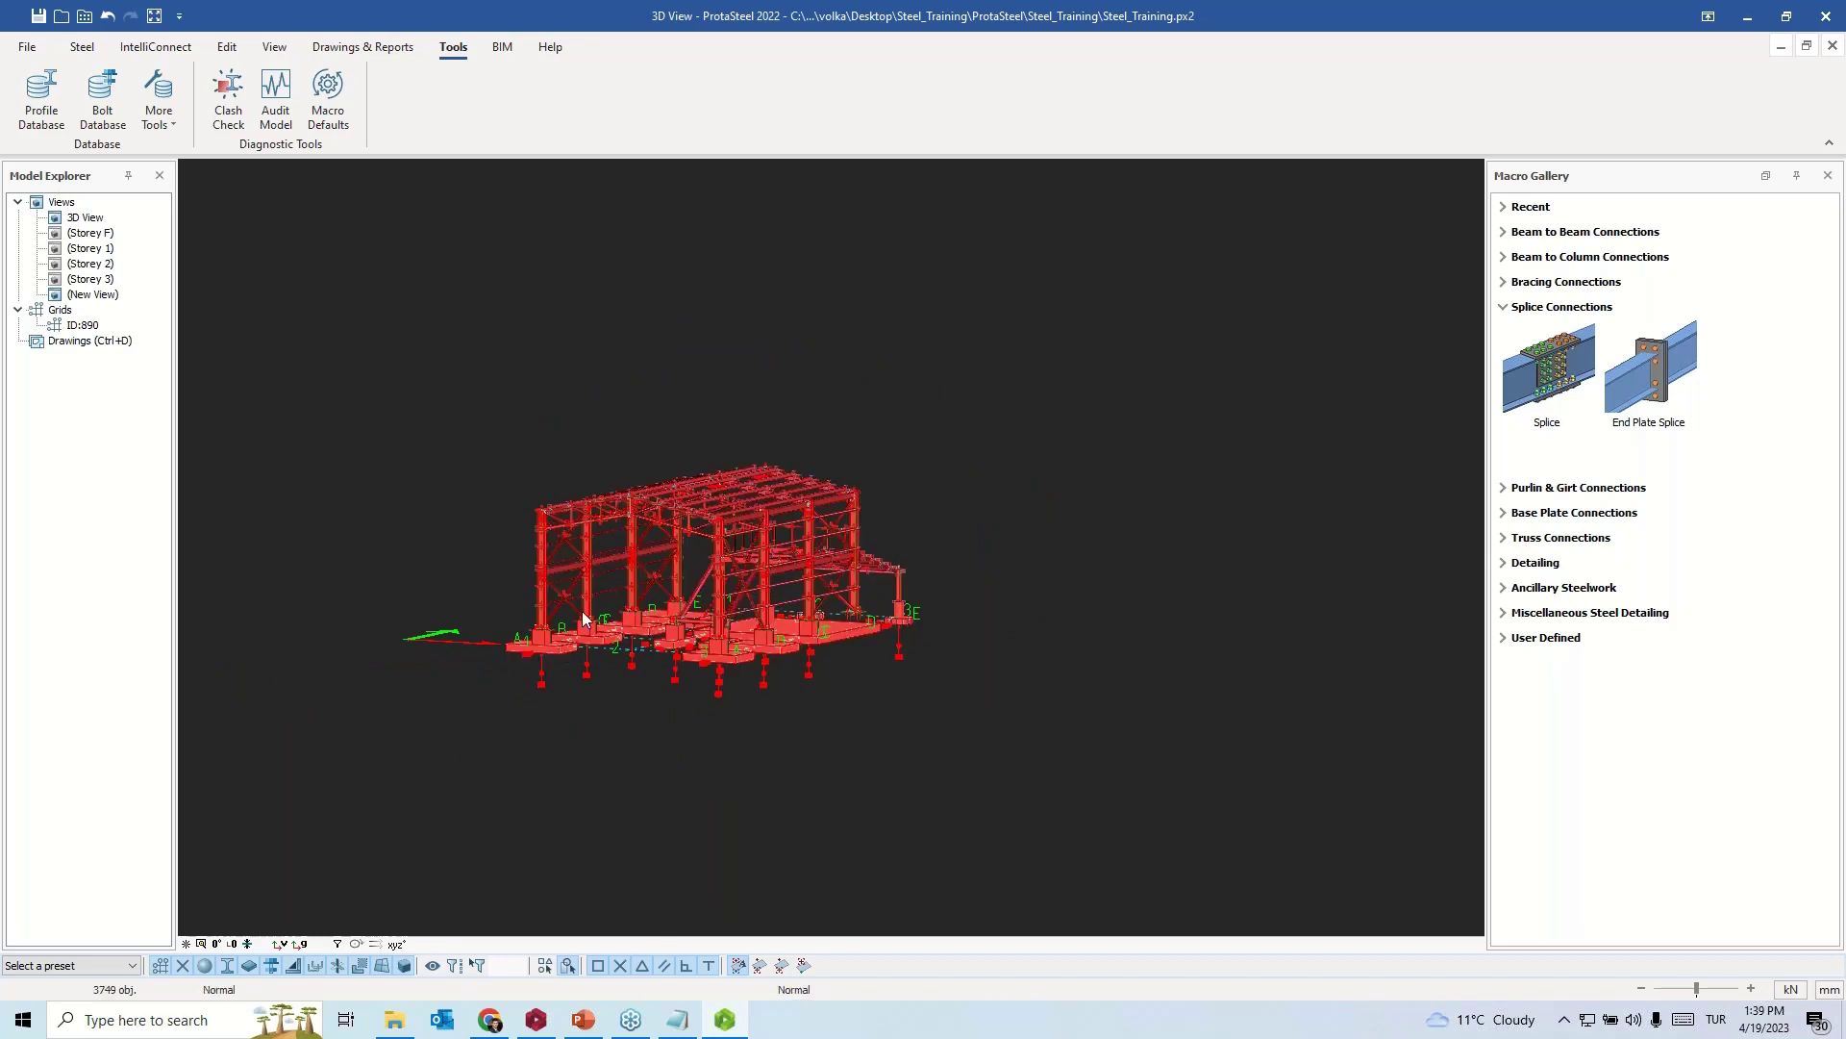
pyautogui.scroll(2, 584, 612)
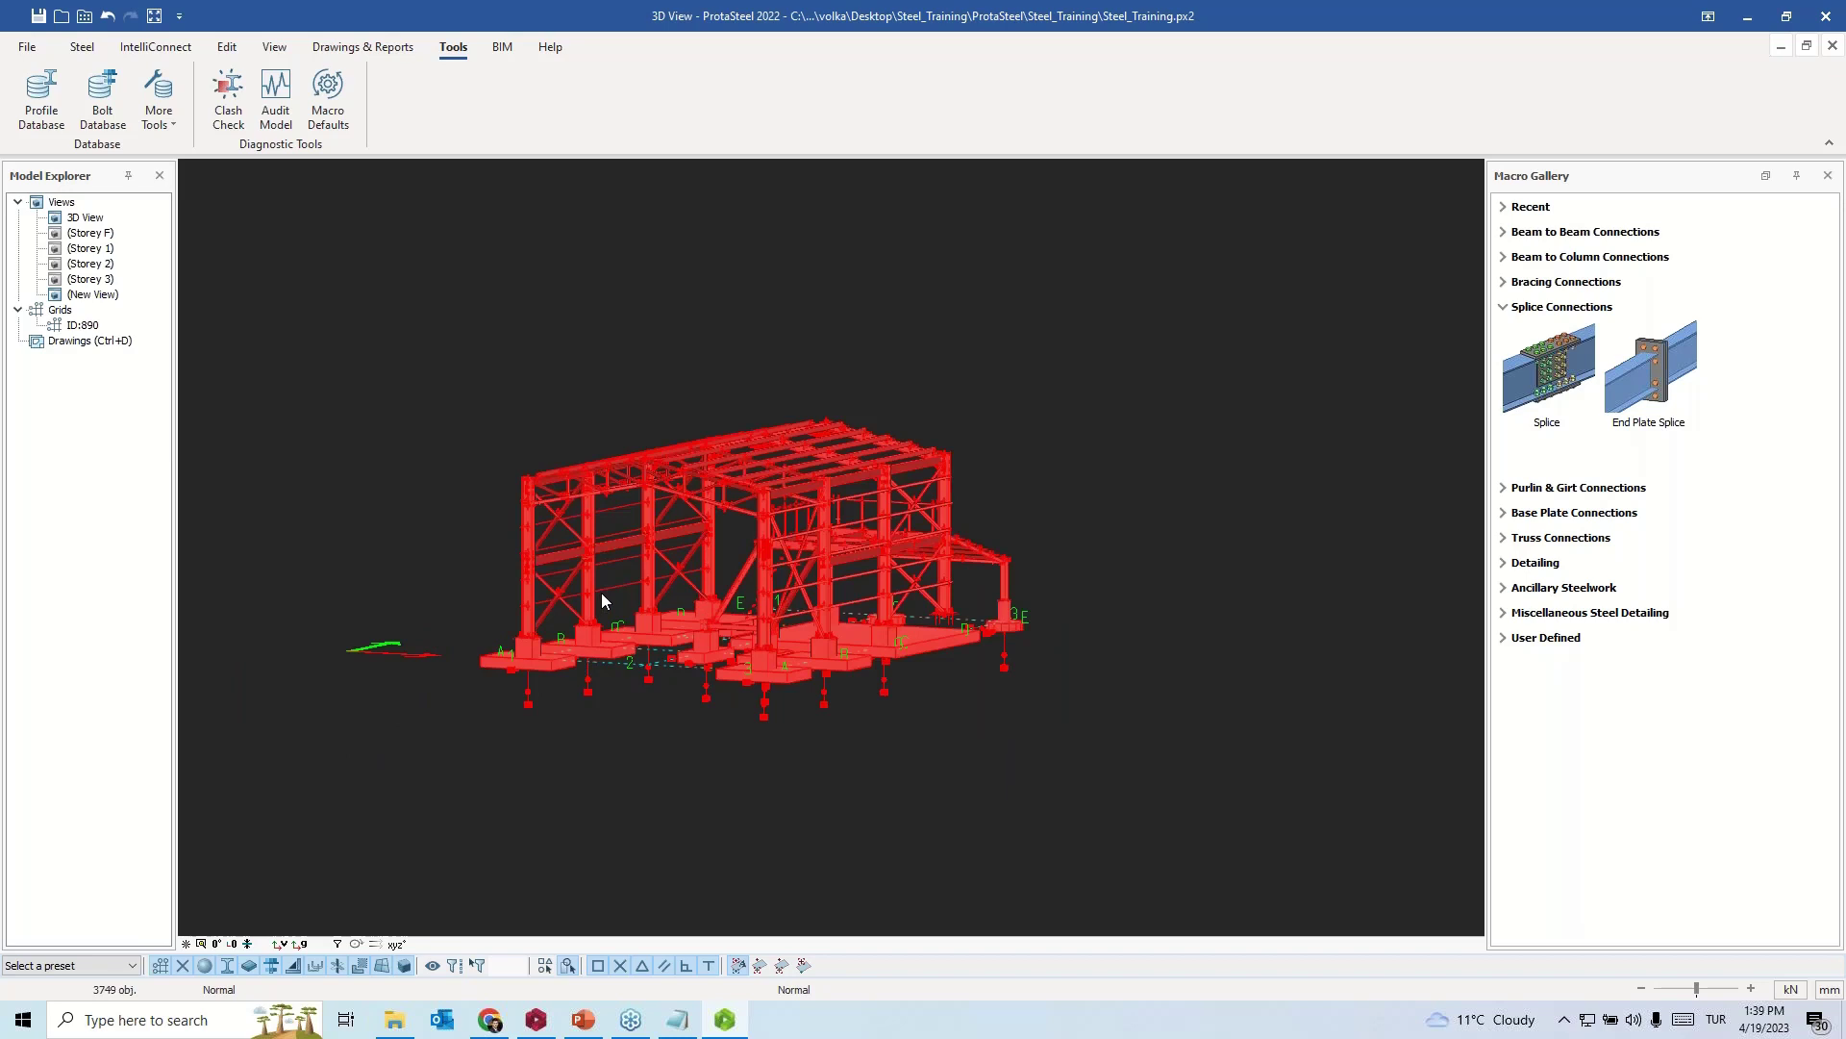
pyautogui.doubleClick(602, 593)
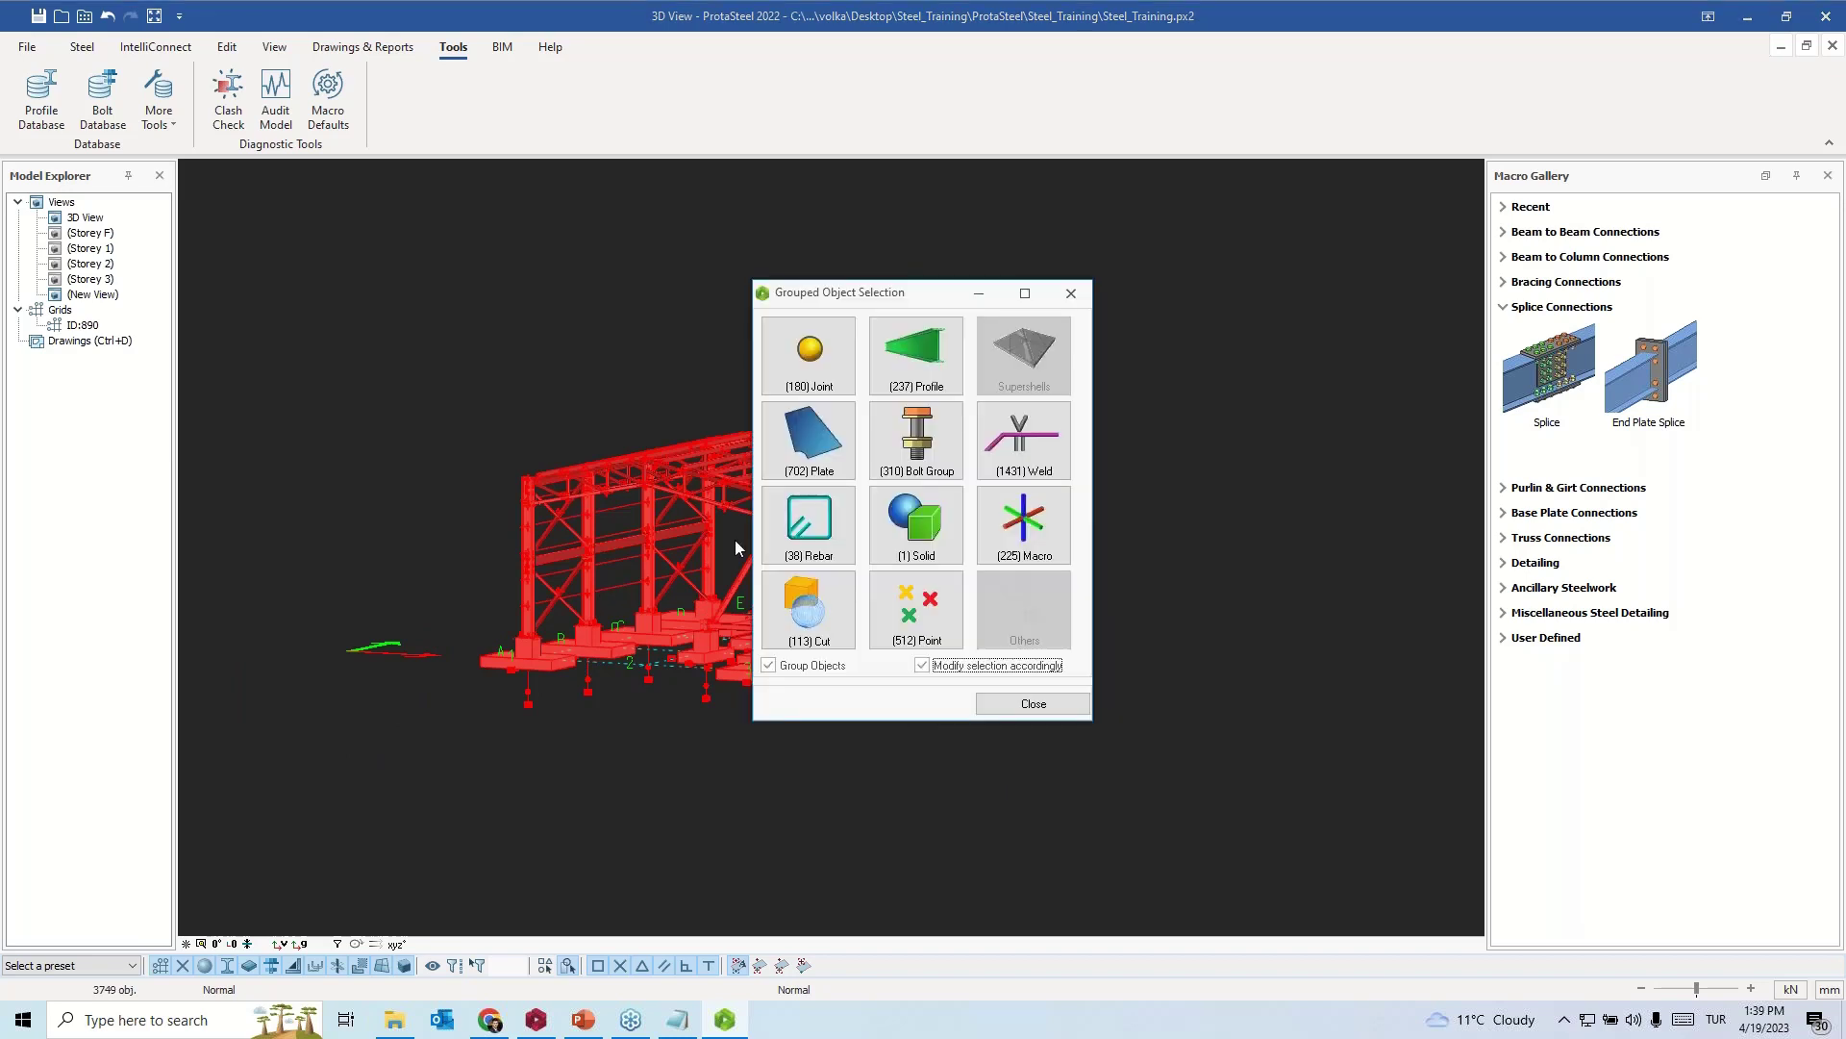
pyautogui.click(825, 439)
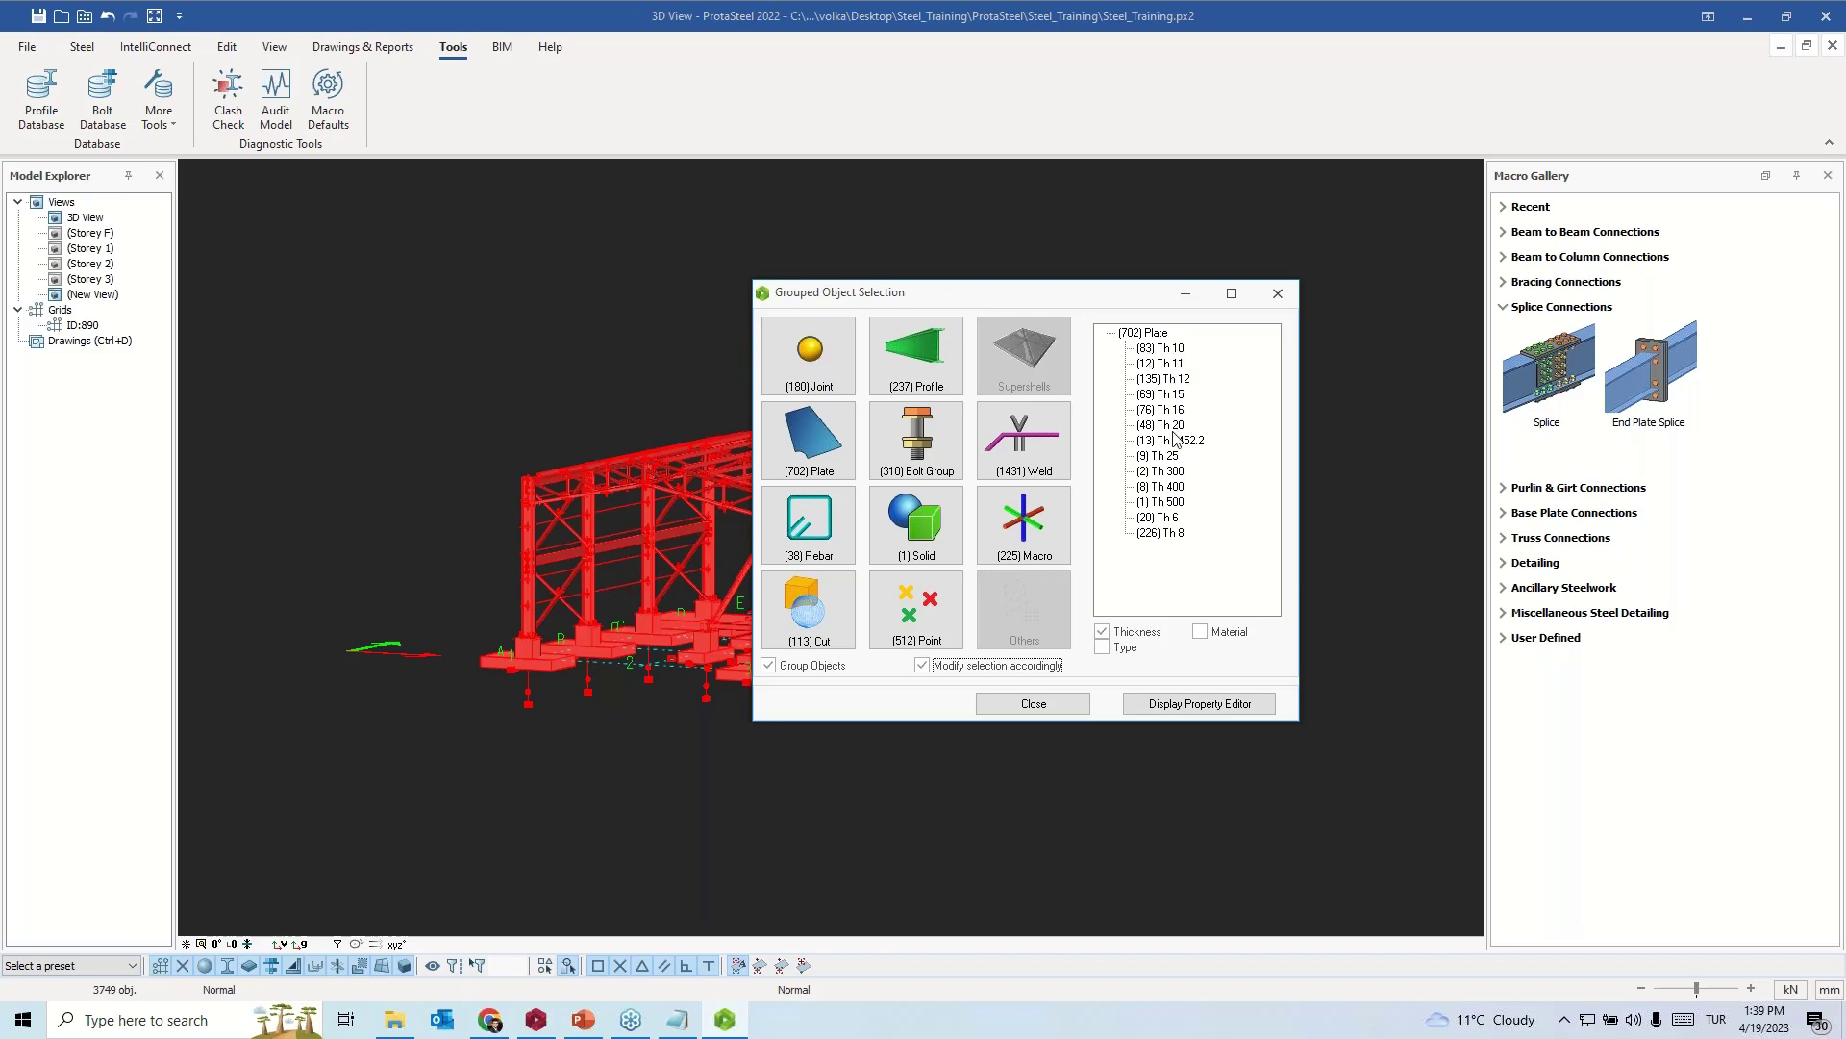
pyautogui.click(939, 433)
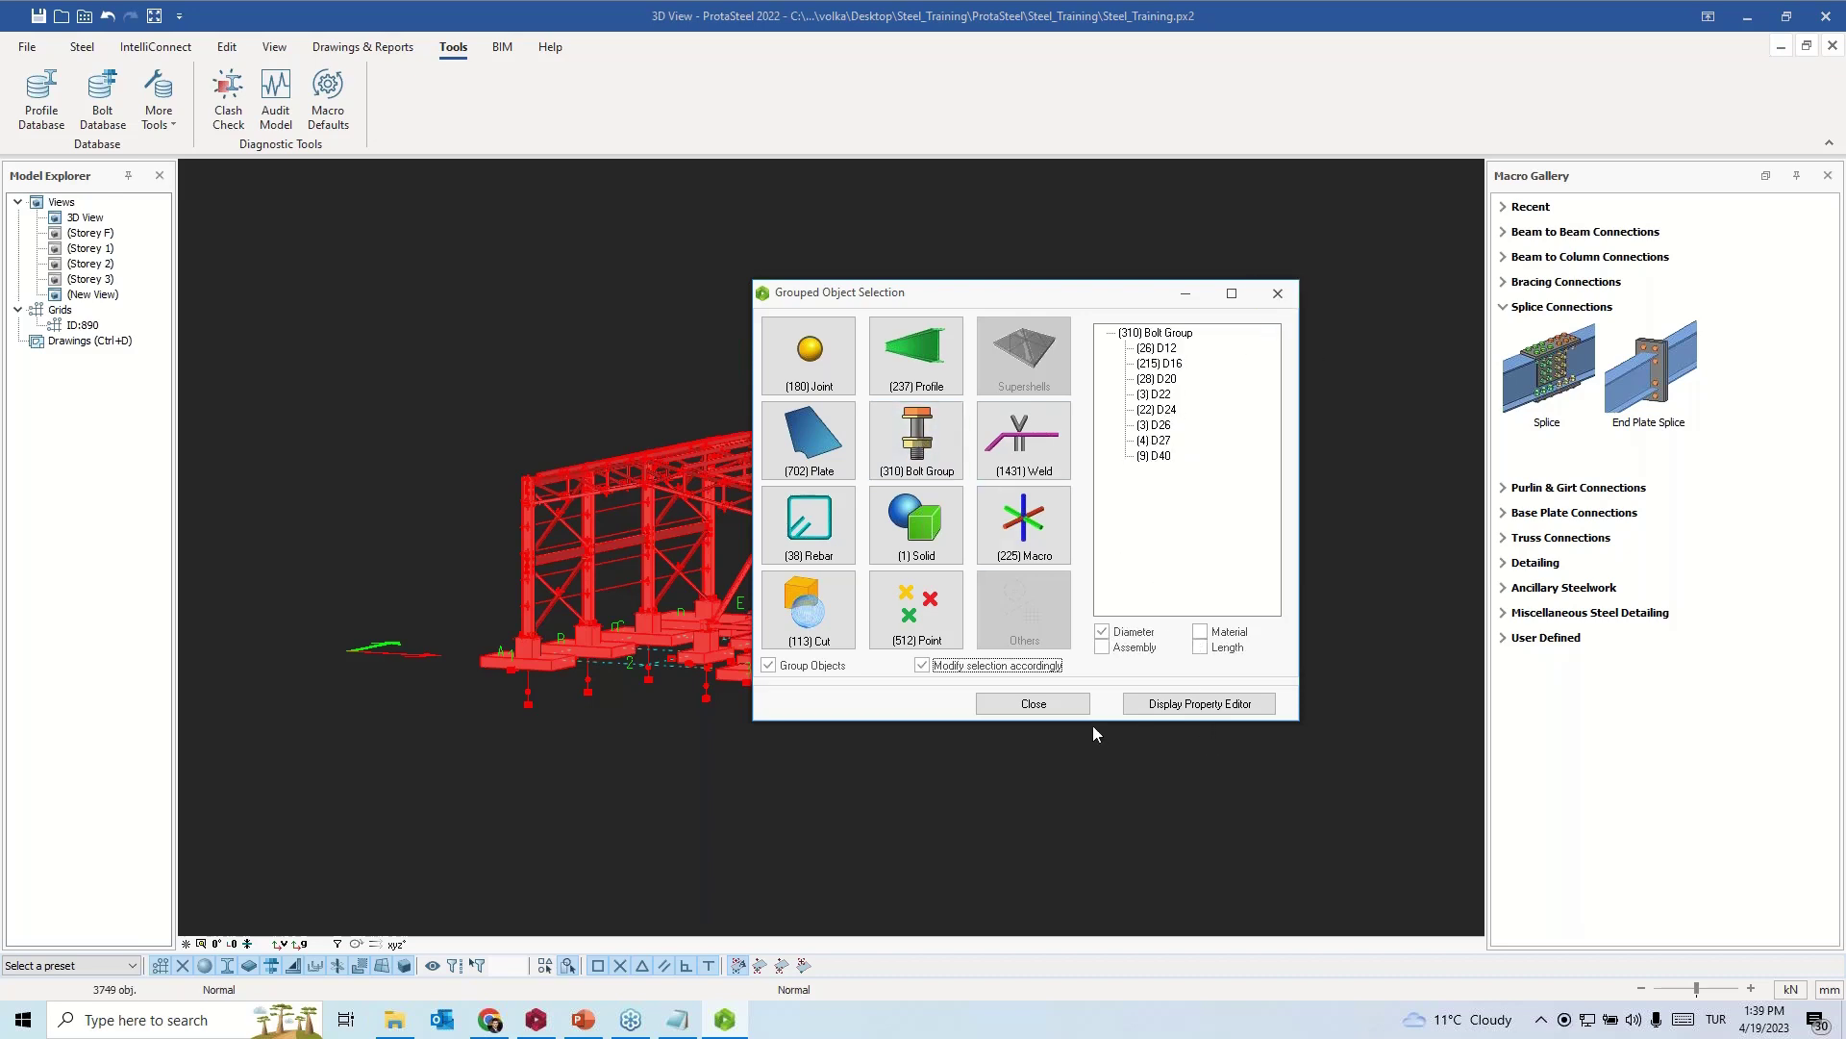
pyautogui.click(1077, 707)
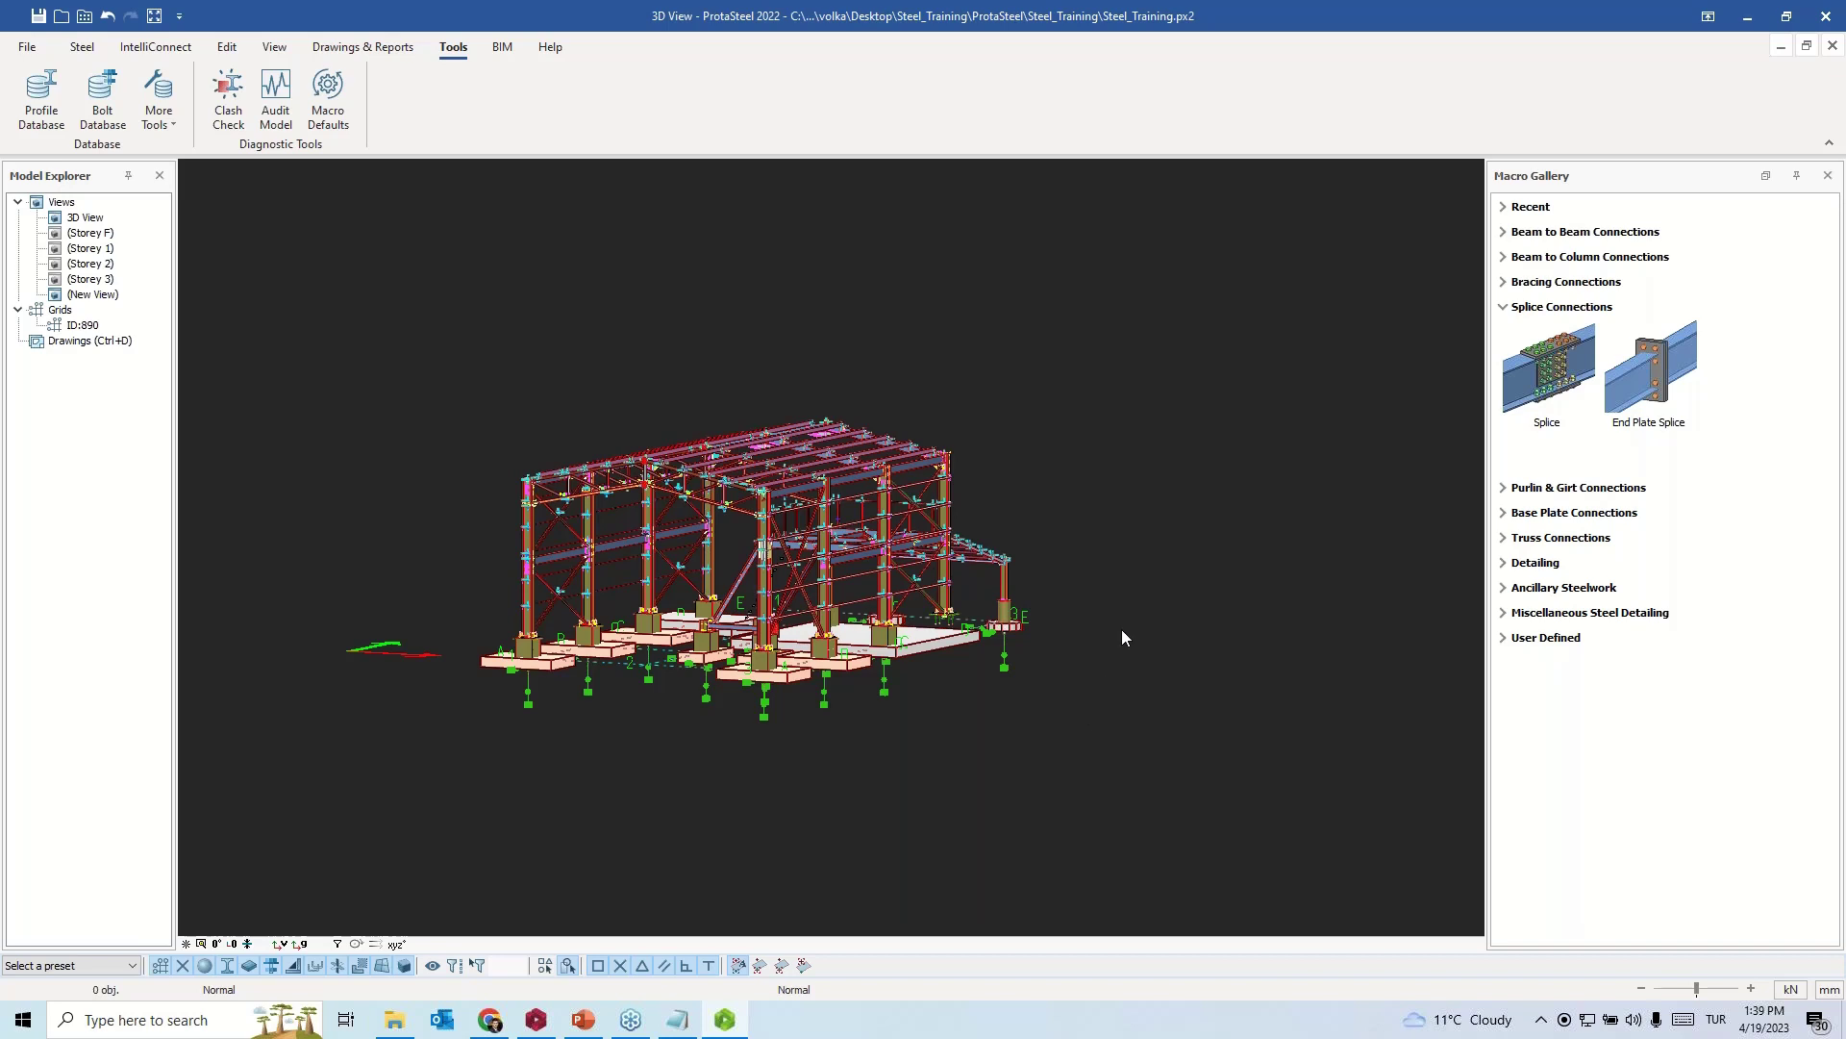
# - Minimize ProtaSteel and the import error log, and bring the PowerPoint deck forward
pyautogui.scroll(2, 1069, 542)
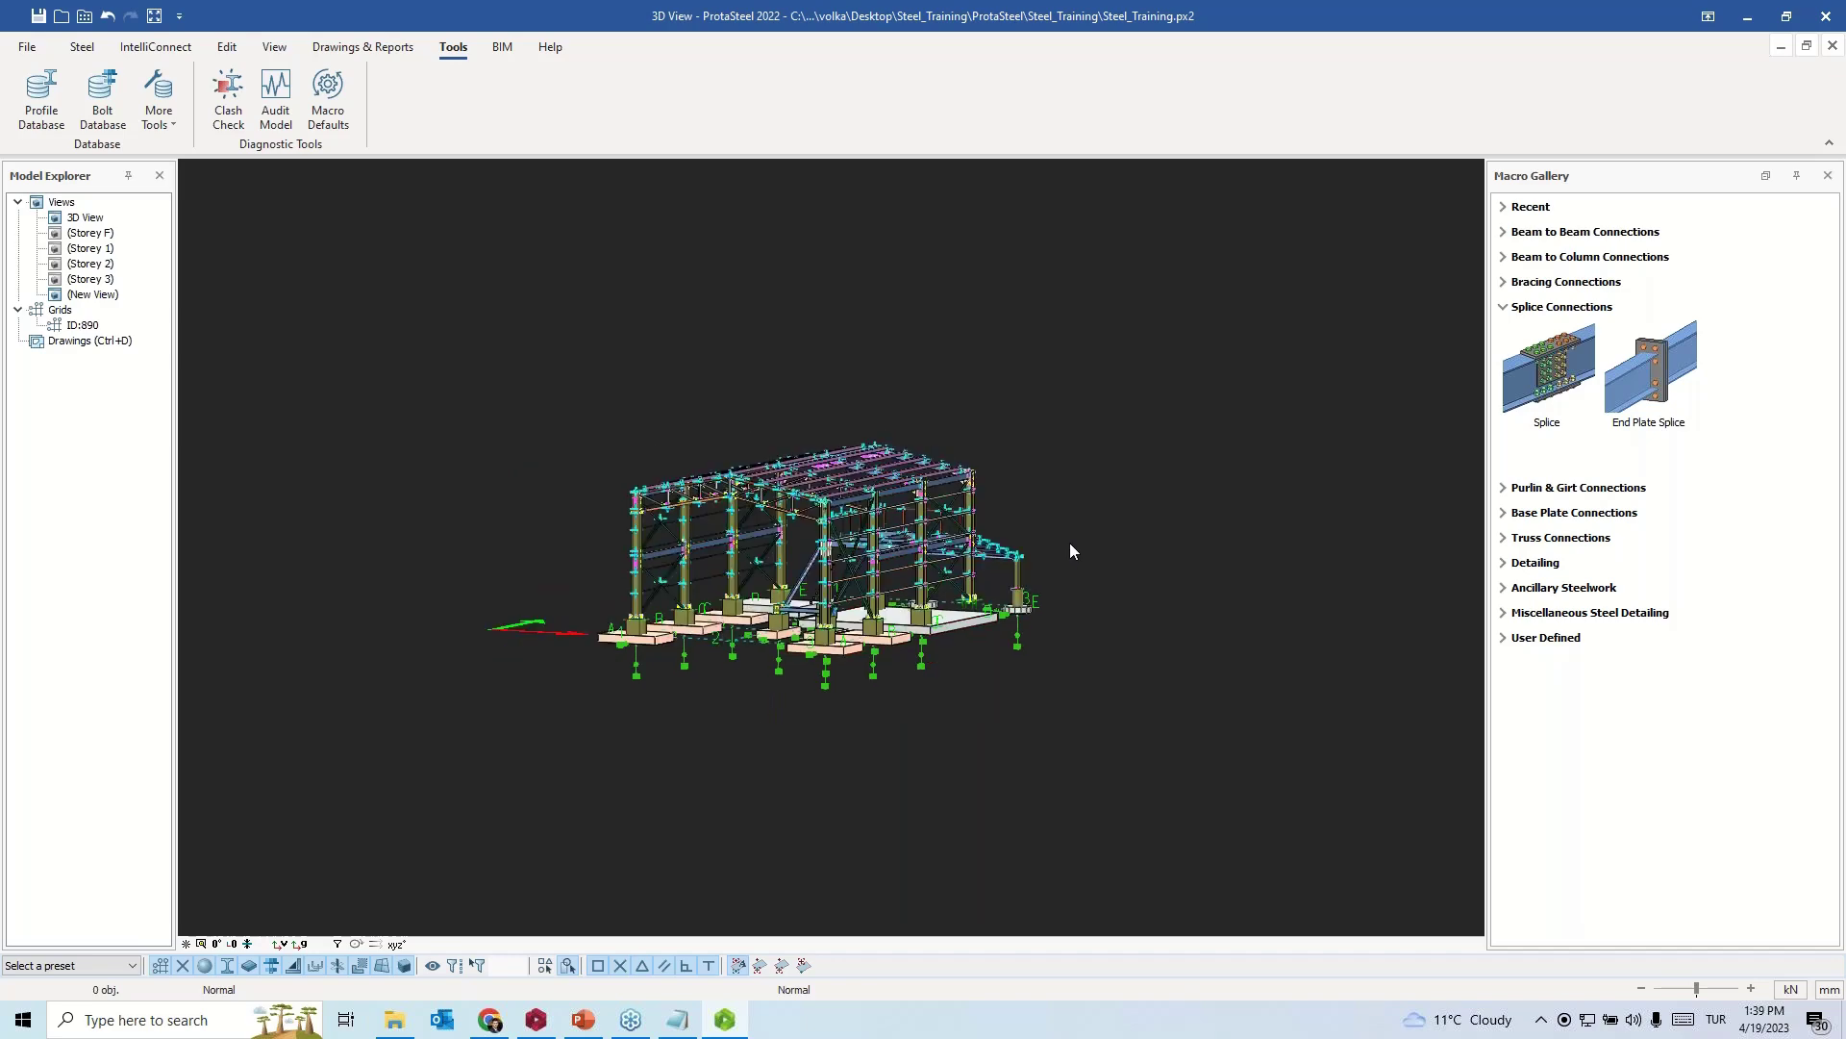
pyautogui.moveTo(1069, 542); pyautogui.dragTo(1247, 527, button='middle')
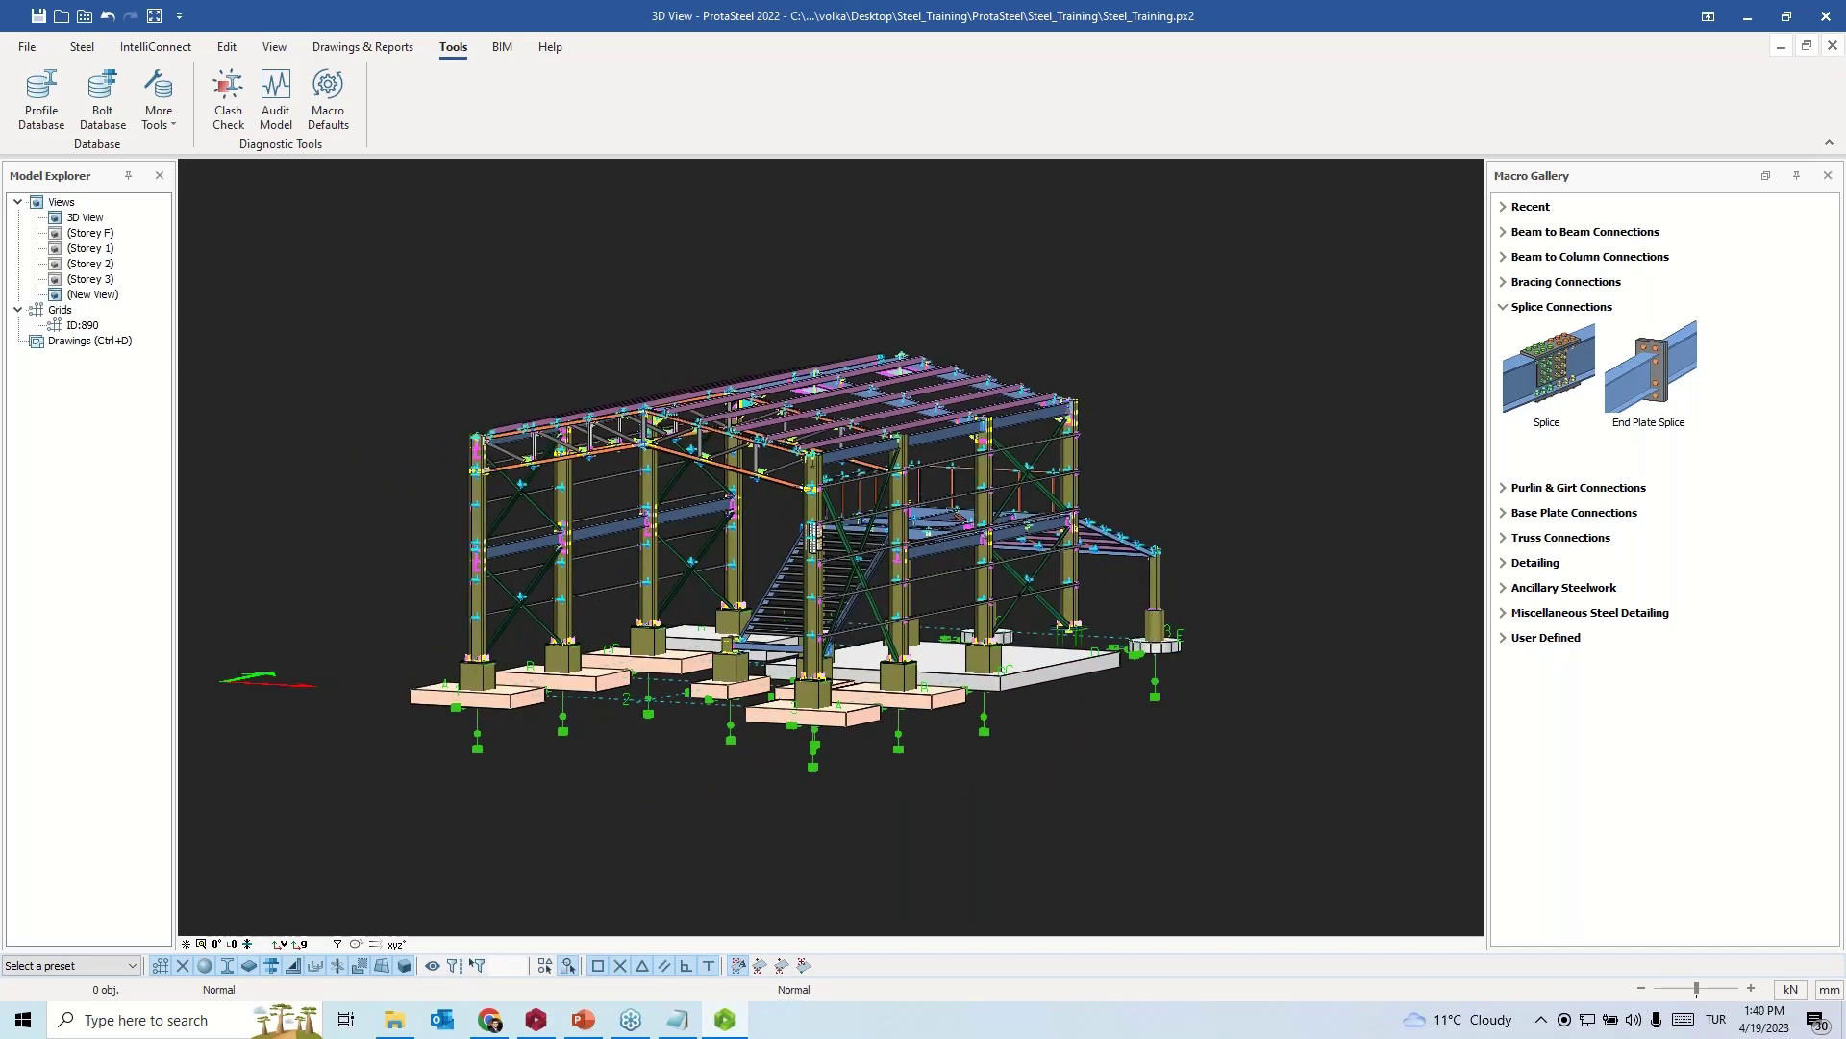
pyautogui.click(1762, 19)
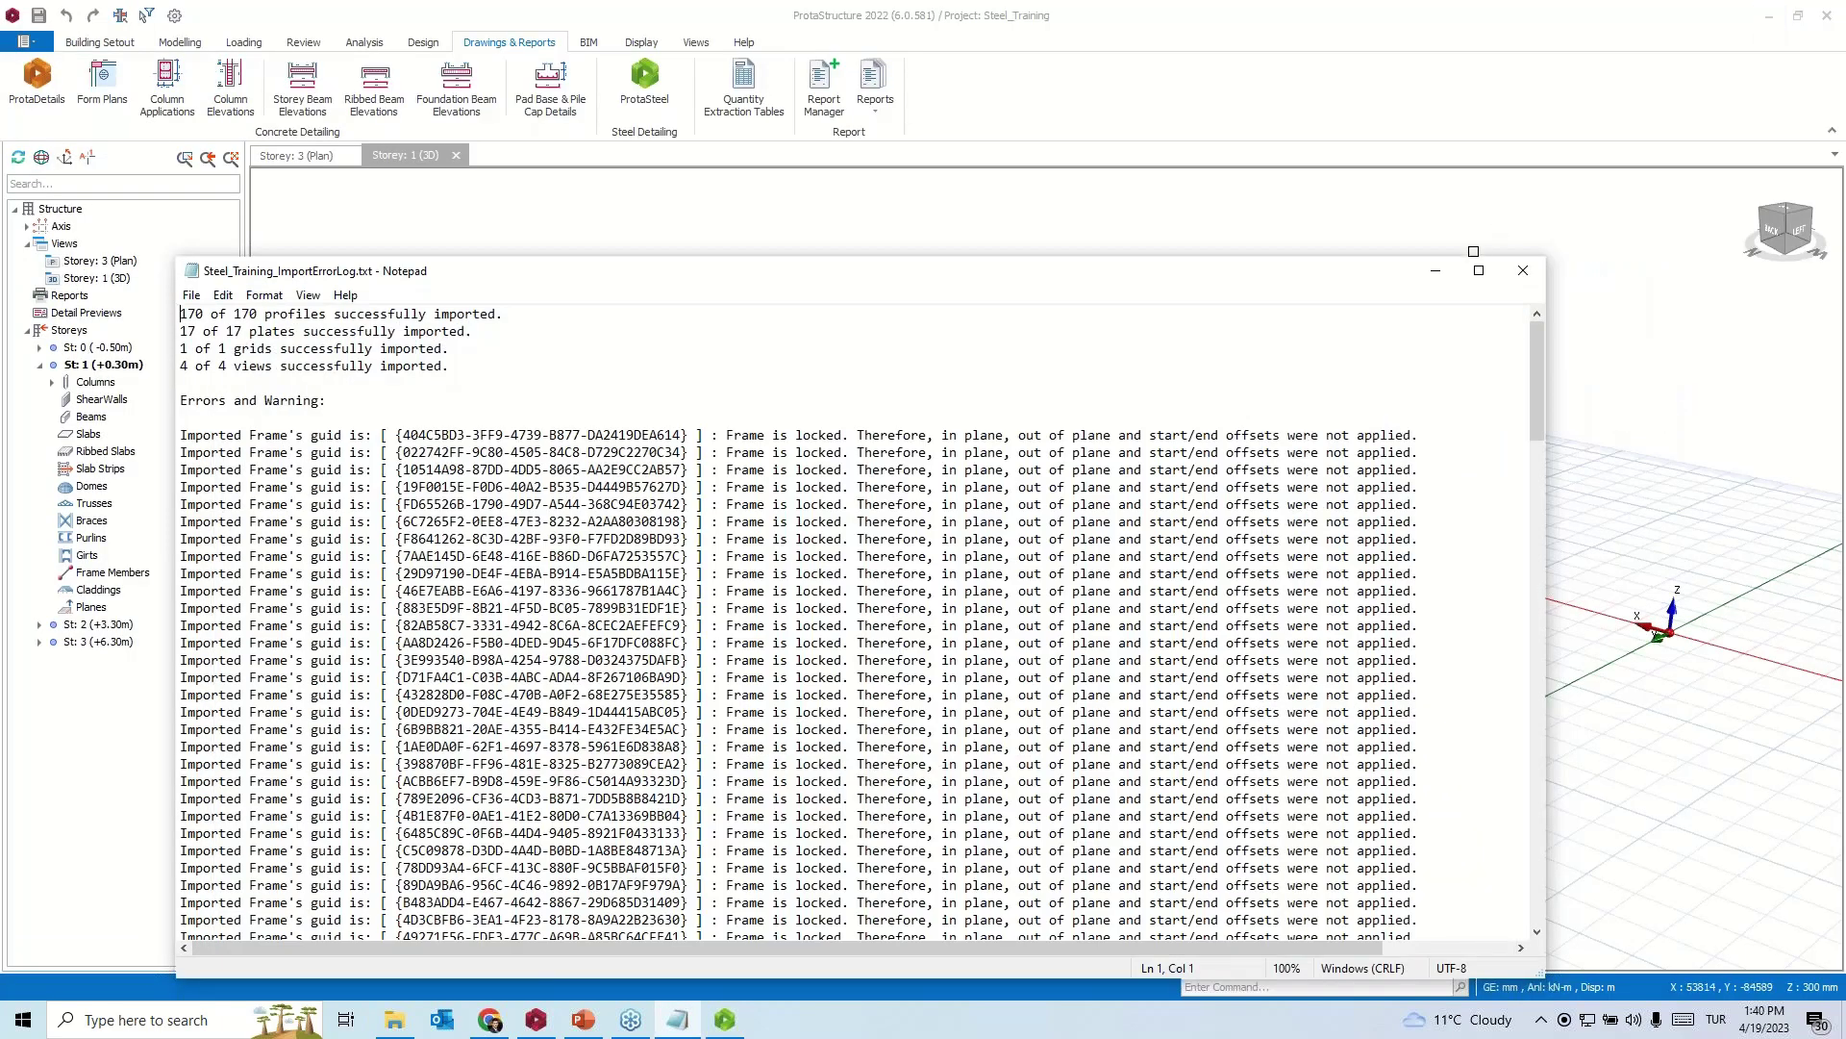
pyautogui.click(1436, 271)
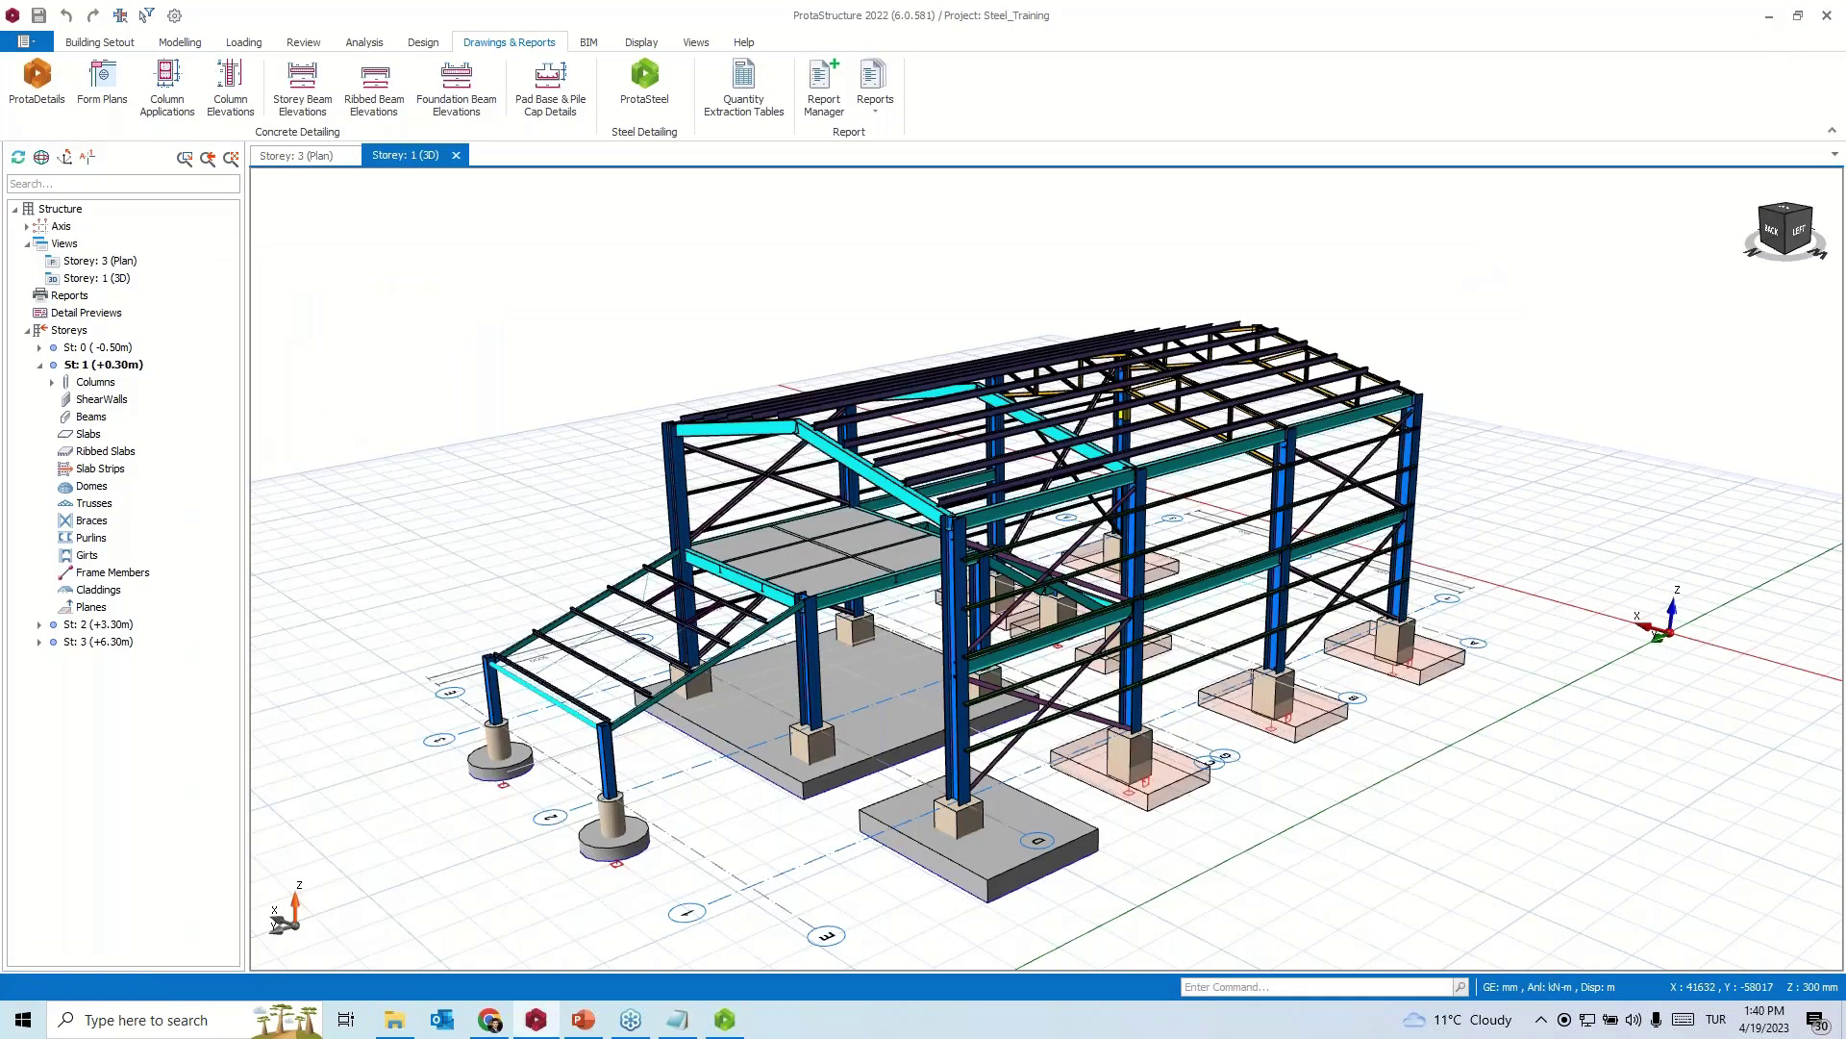
pyautogui.click(584, 1020)
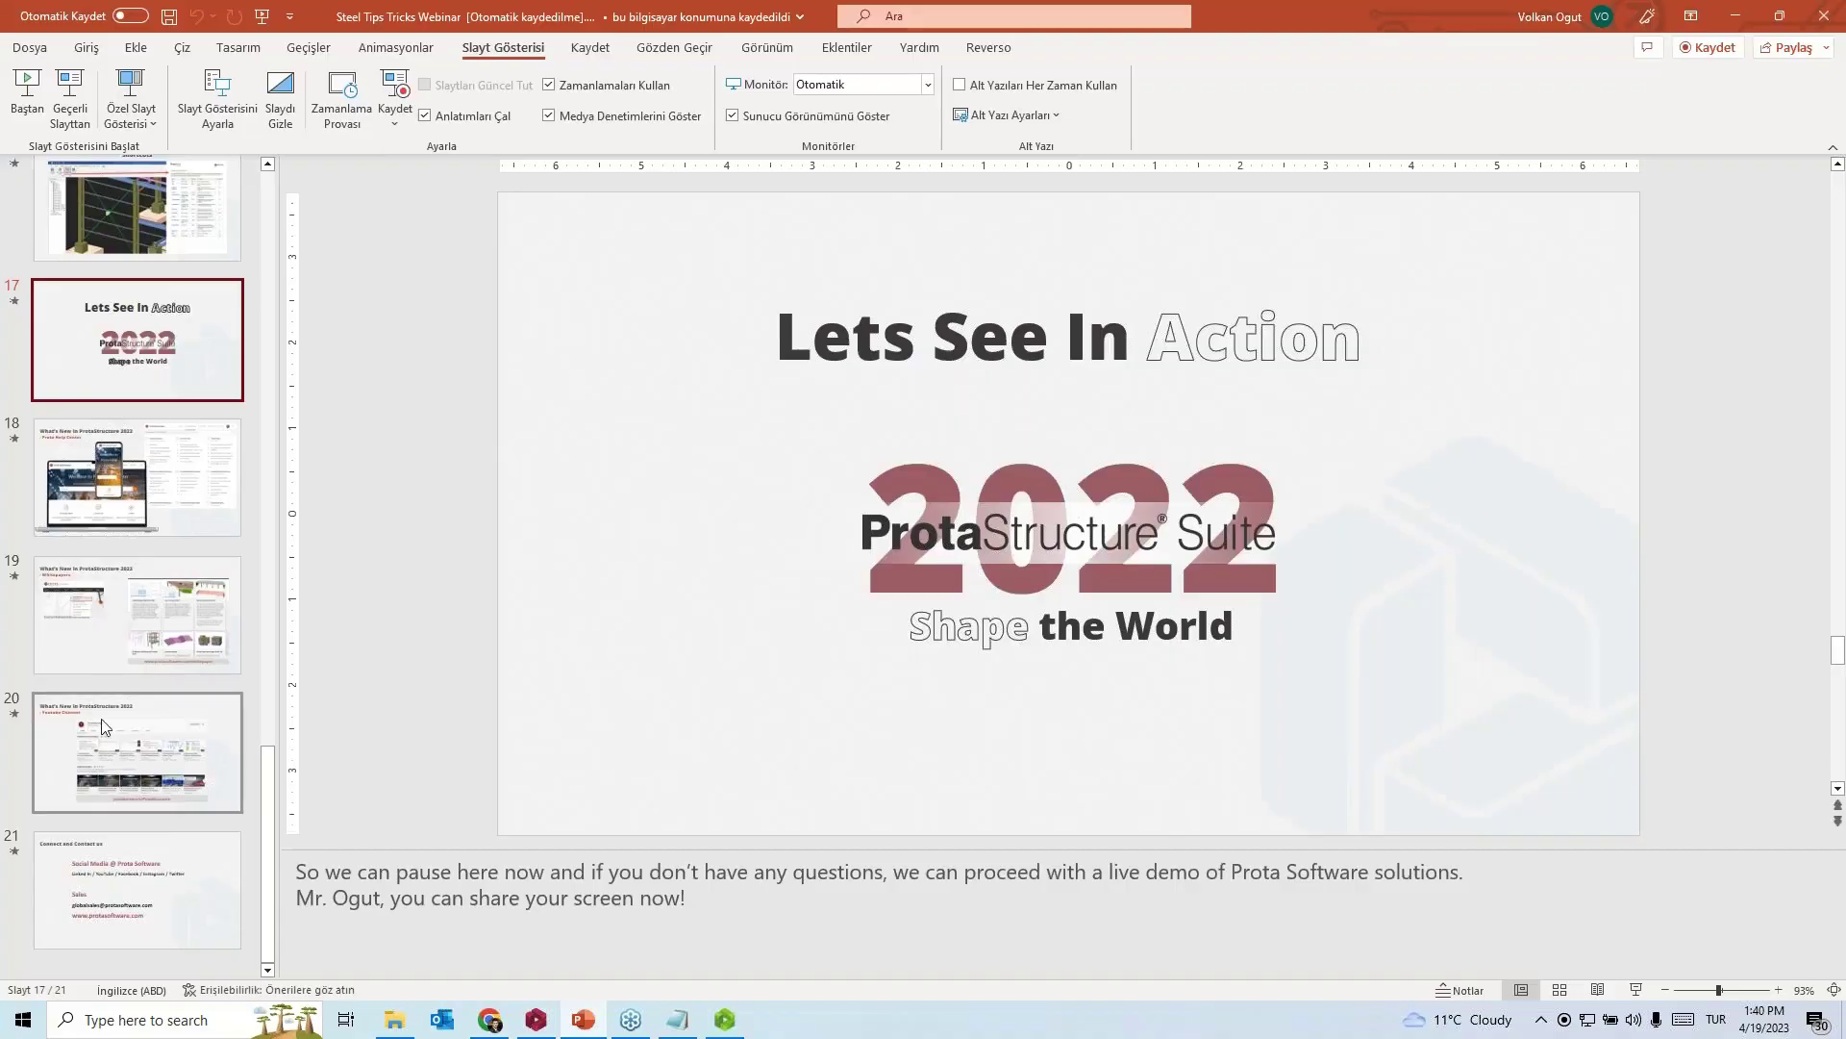
# - Present from slide 18, advancing past Help Center and Whitepapers to the Youtube Channel slide
pyautogui.click(93, 458)
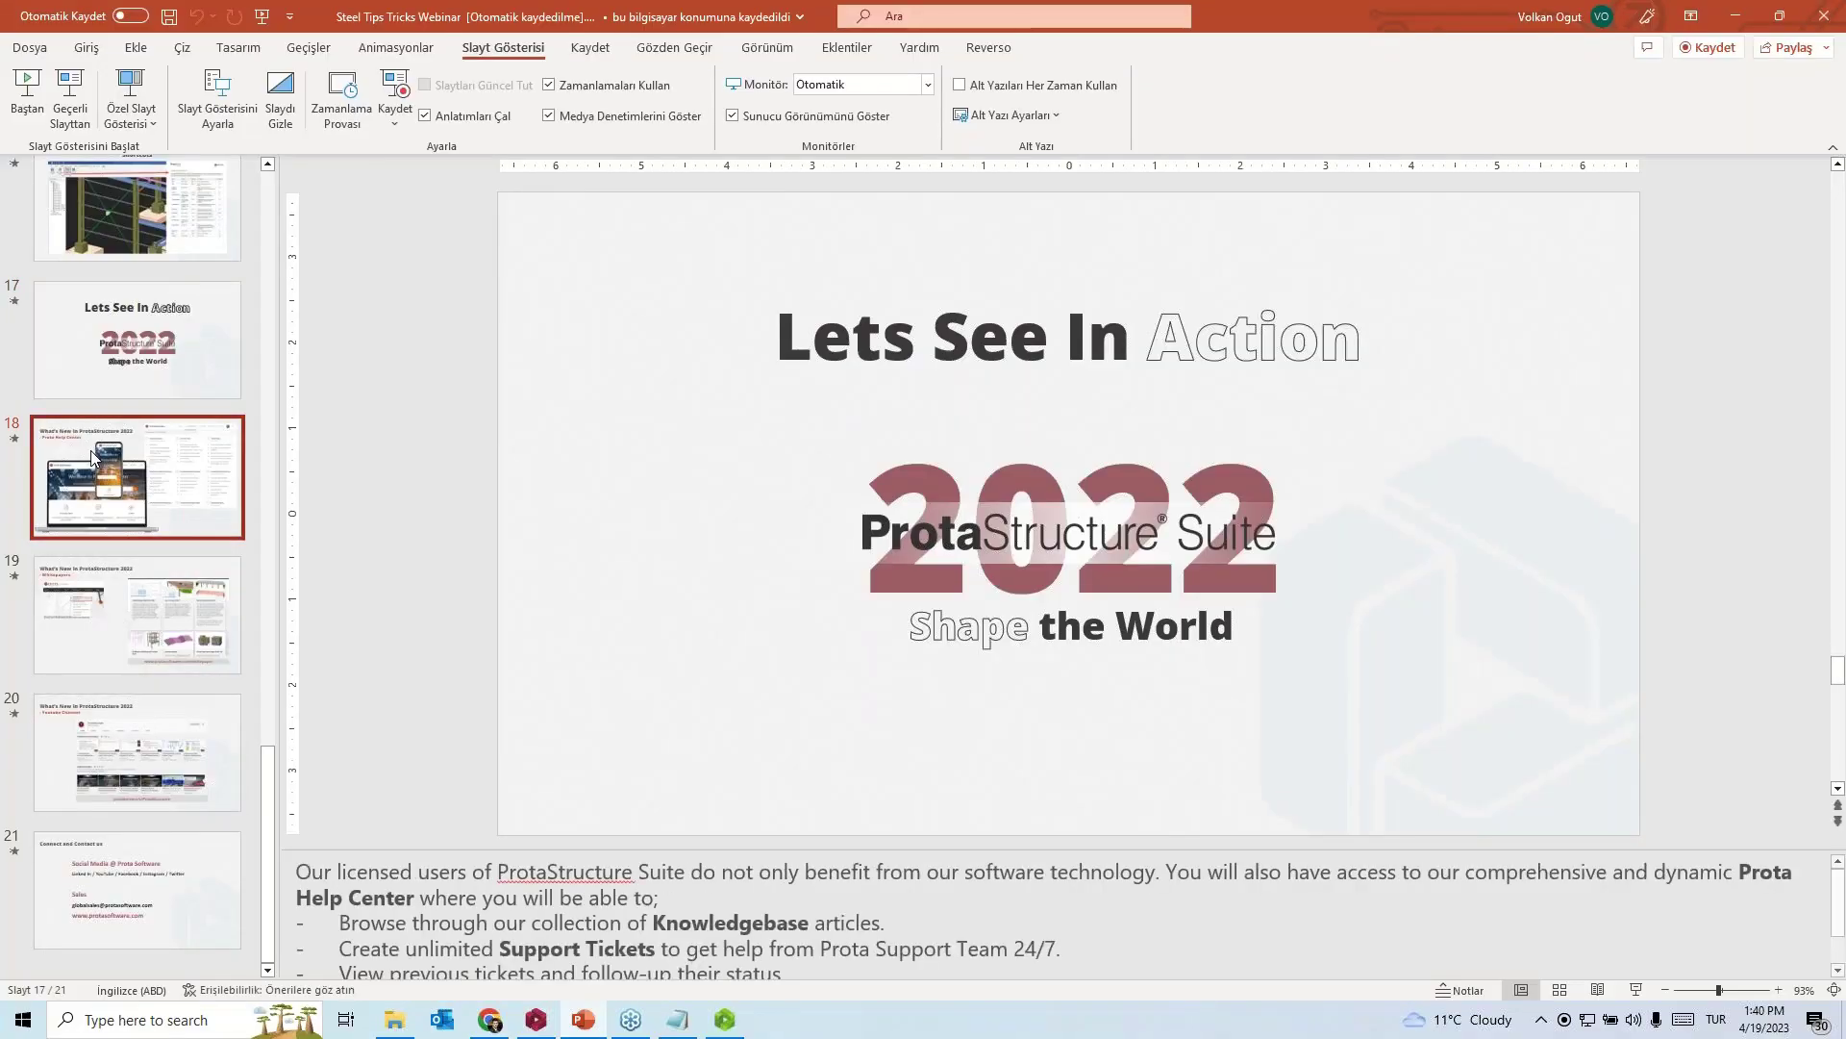
pyautogui.click(77, 96)
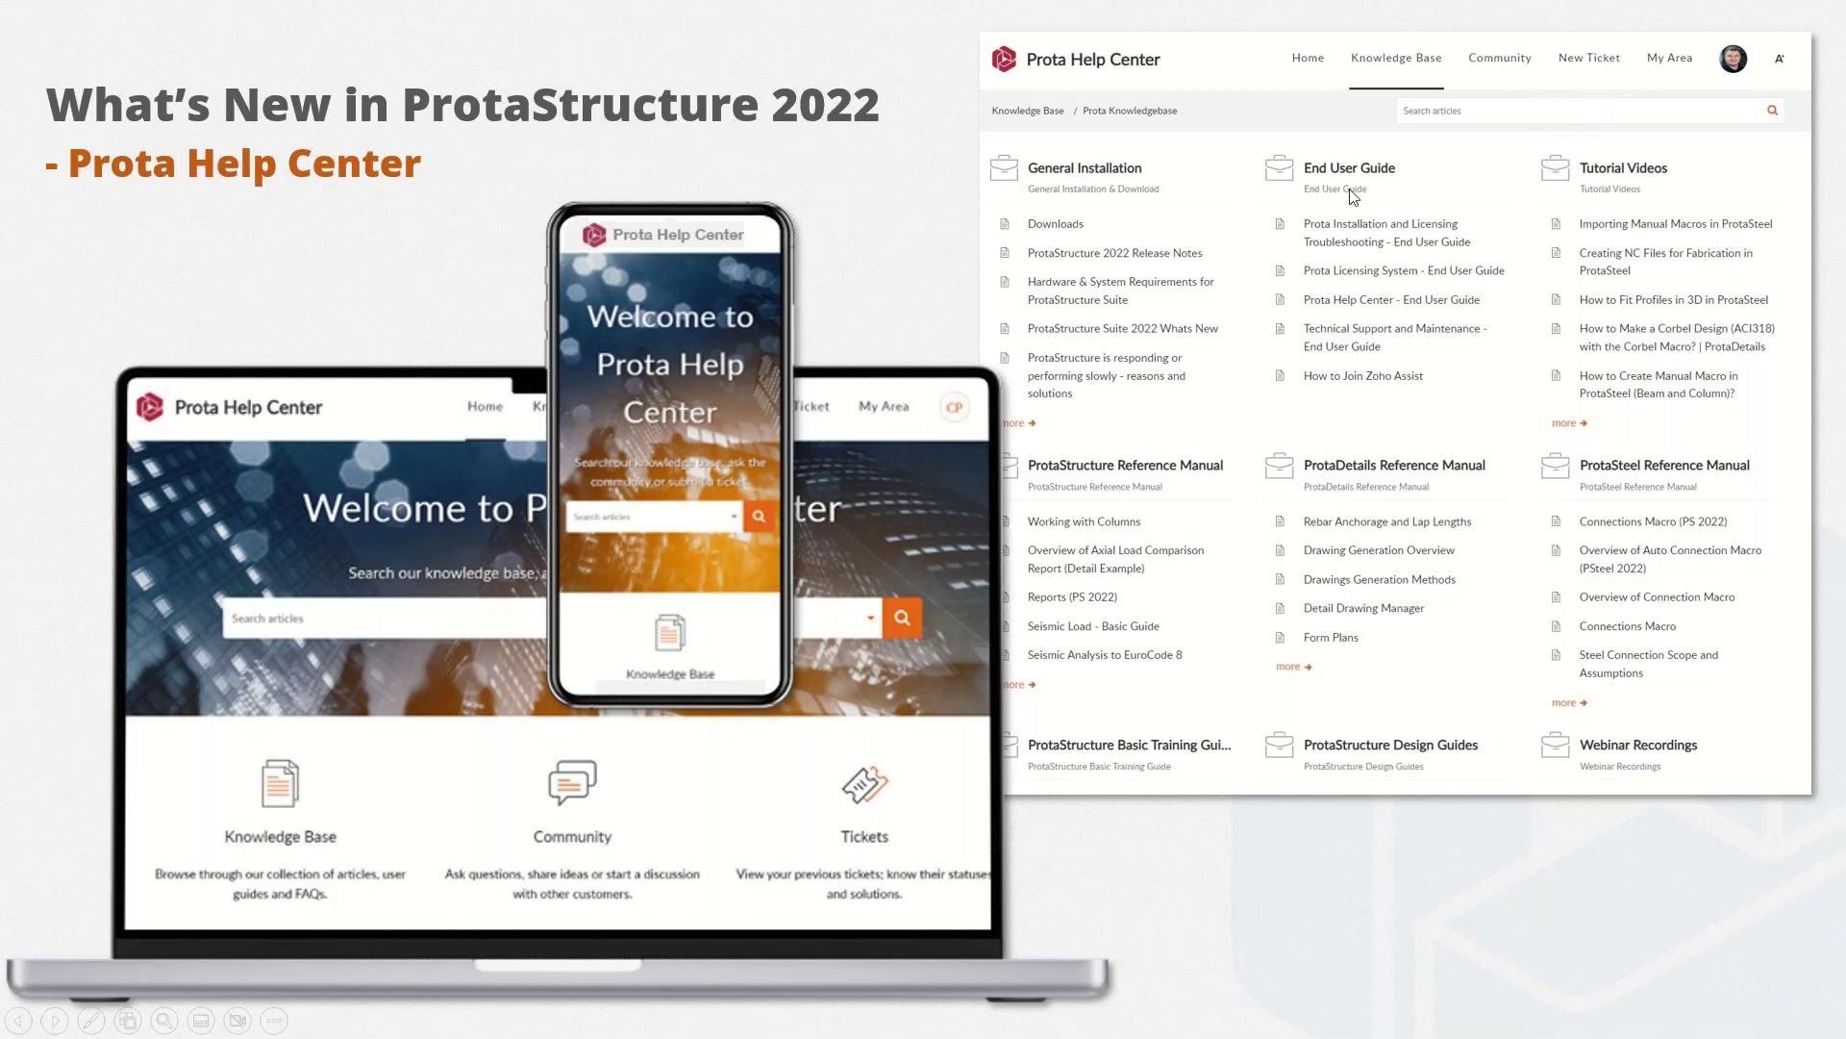
pyautogui.click(1186, 286)
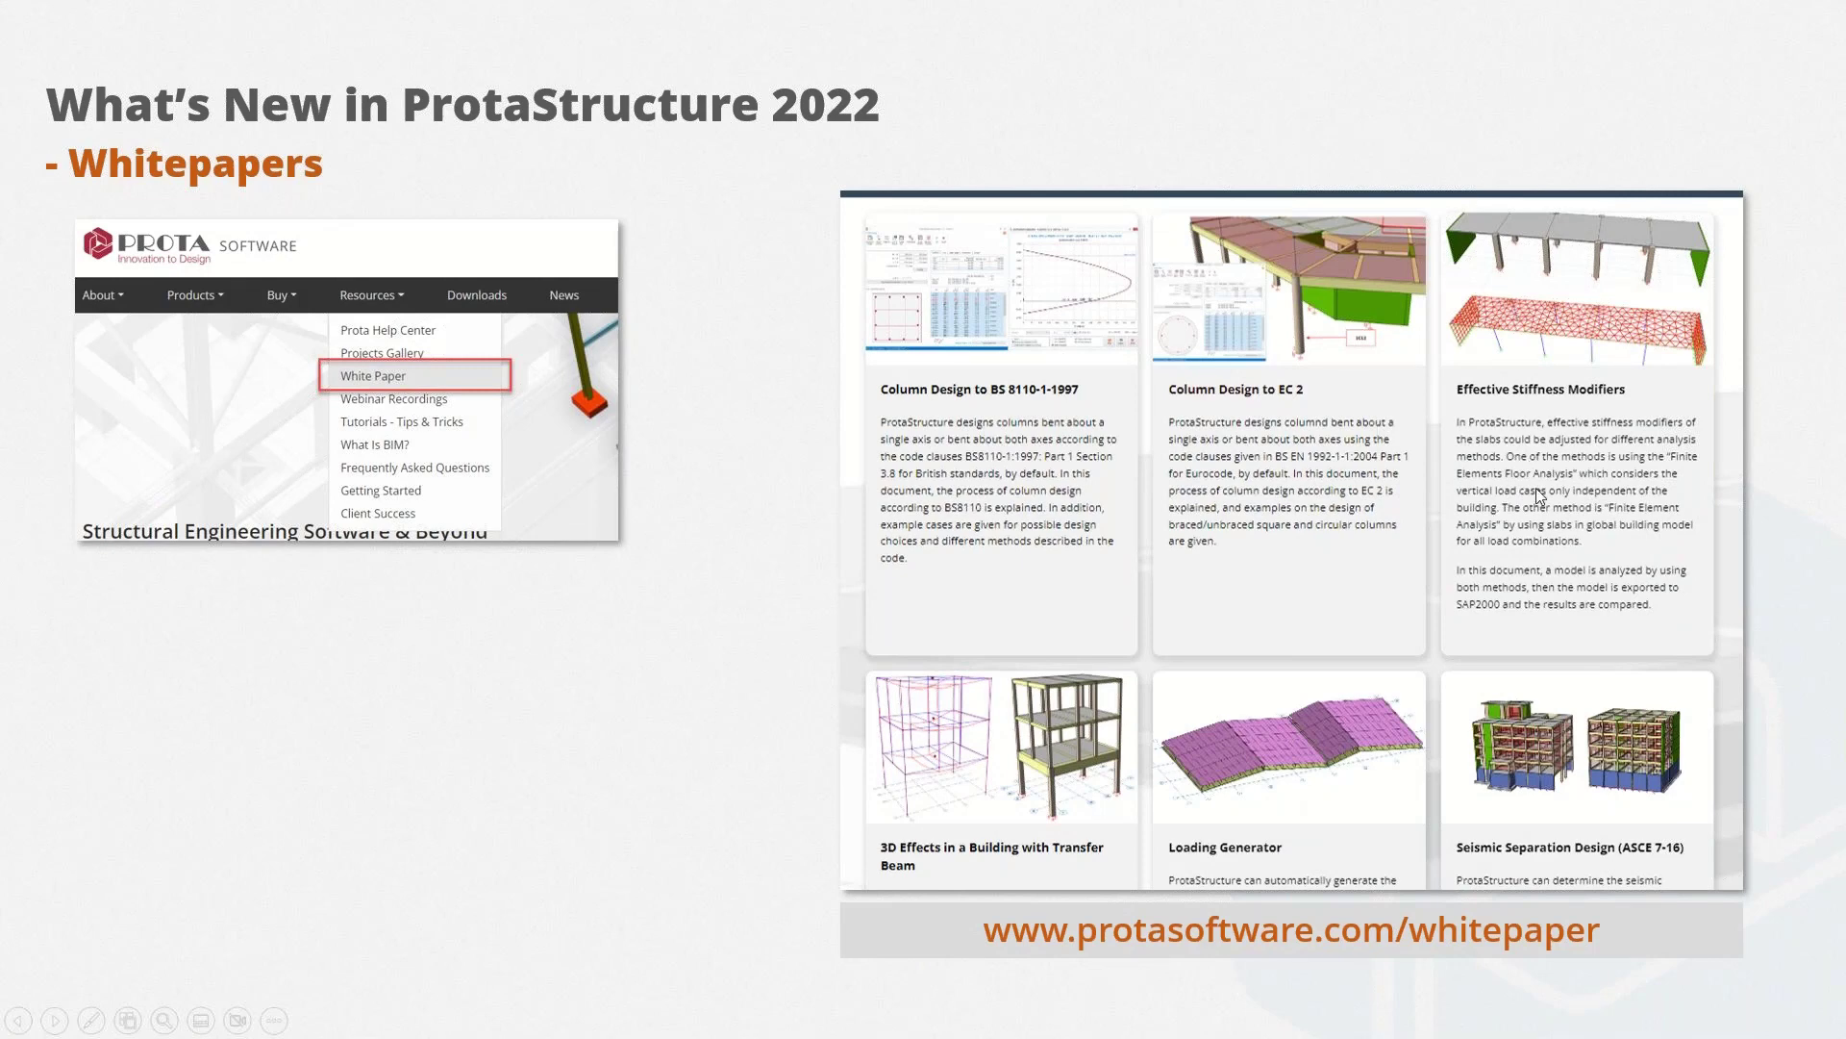
pyautogui.click(1205, 505)
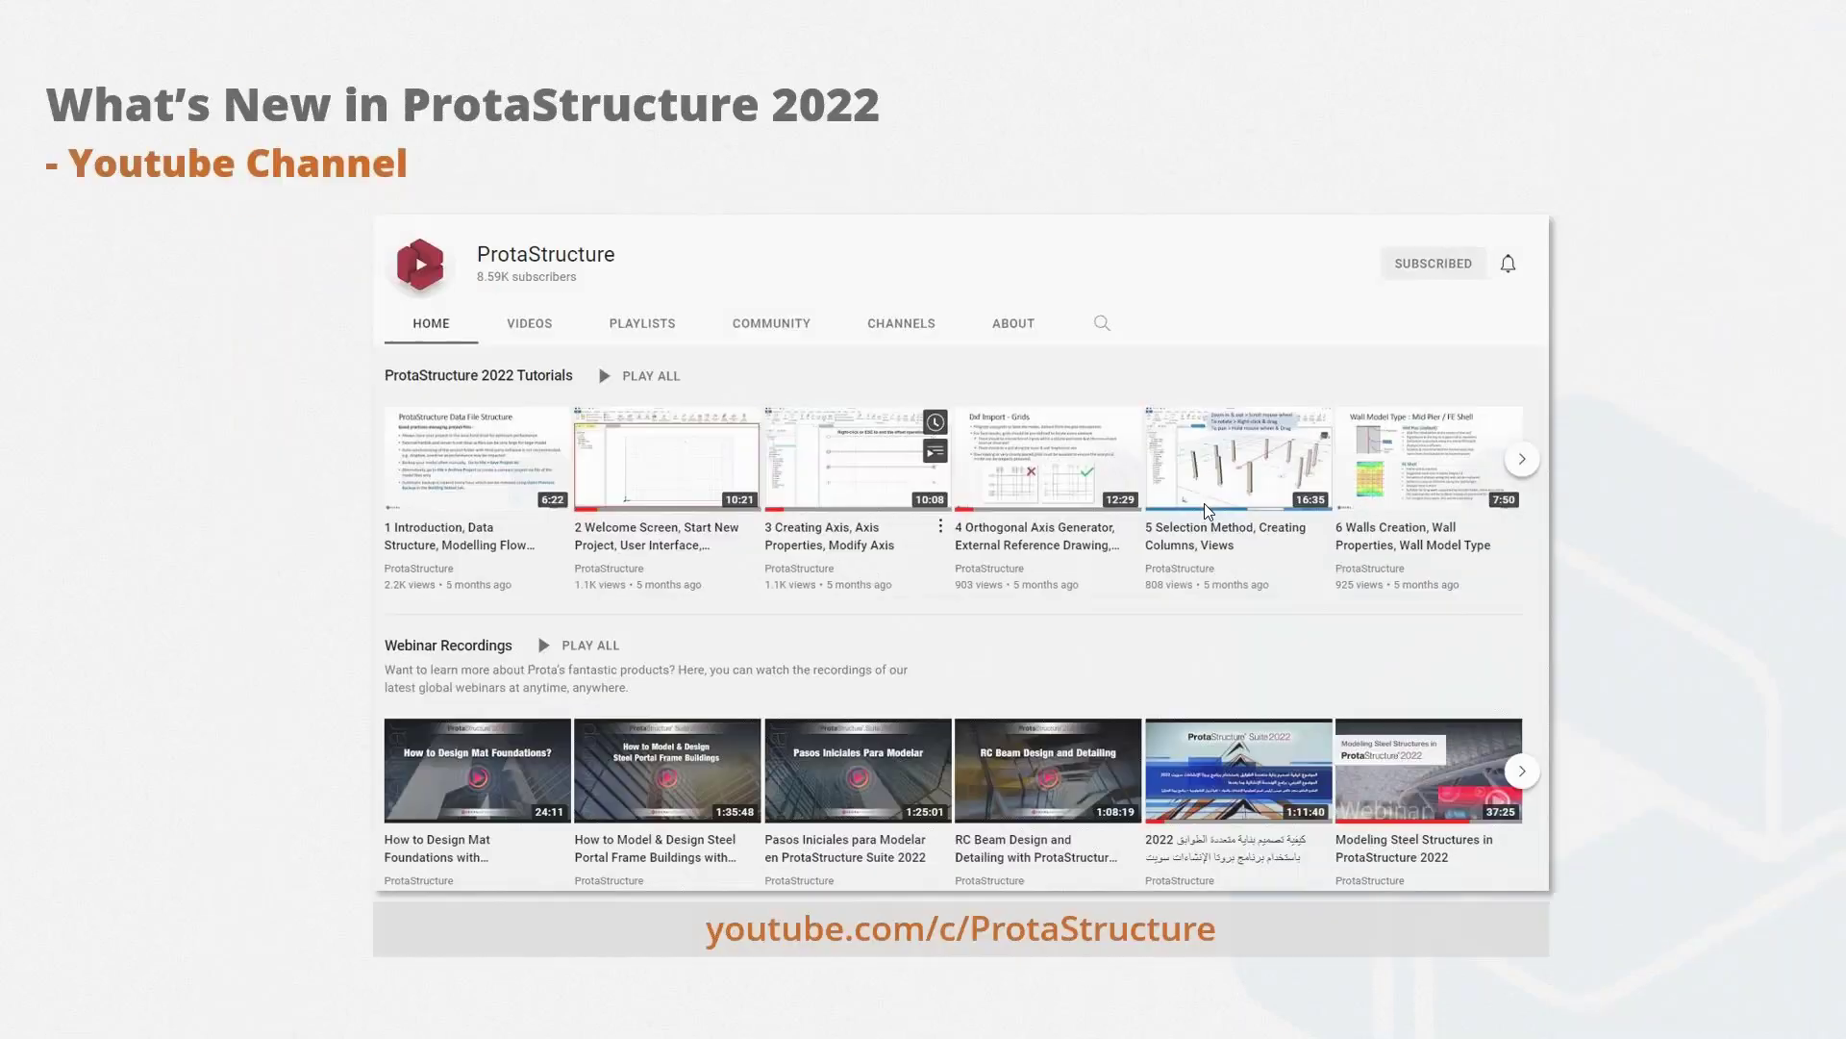